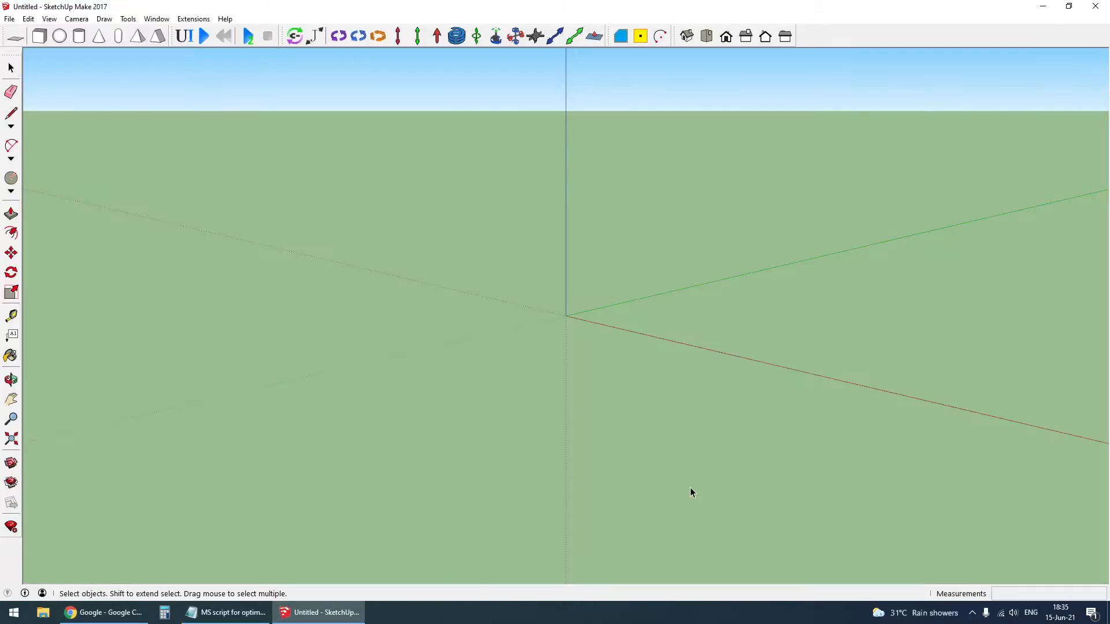
- Open 3D Warehouse and search it for "optimus prime"
{"action": "left_click", "coordinate": [146, 22]}
{"action": "left_click", "coordinate": [185, 107]}
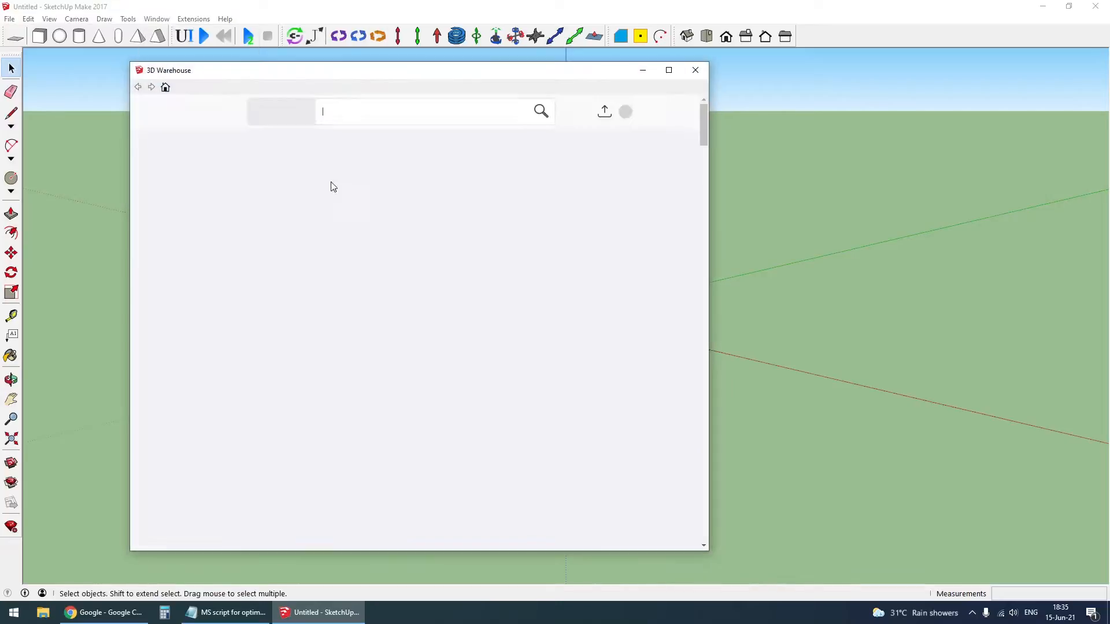
{"action": "type", "text": "optimus prime"}
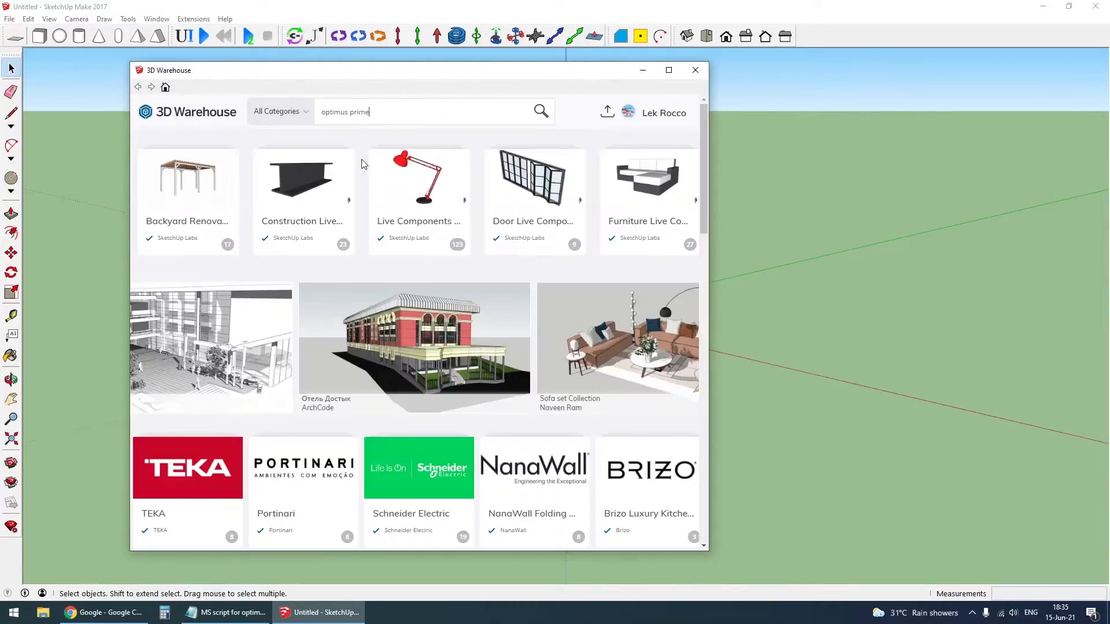
{"action": "key", "text": "Return"}
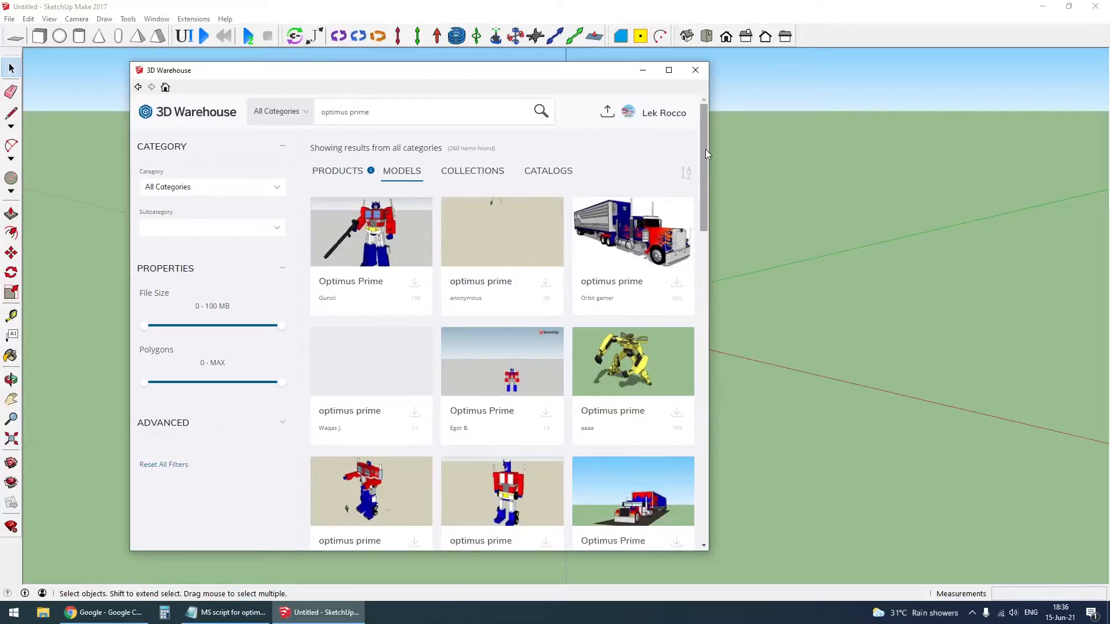
- Find the Optimus Prime semi-truck with its trailer among the search results and load it directly into the model
{"action": "left_click_drag", "start_coordinate": [705, 153], "coordinate": [706, 522]}
{"action": "scroll", "coordinate": [532, 385], "scroll_direction": "down", "scroll_amount": 10}
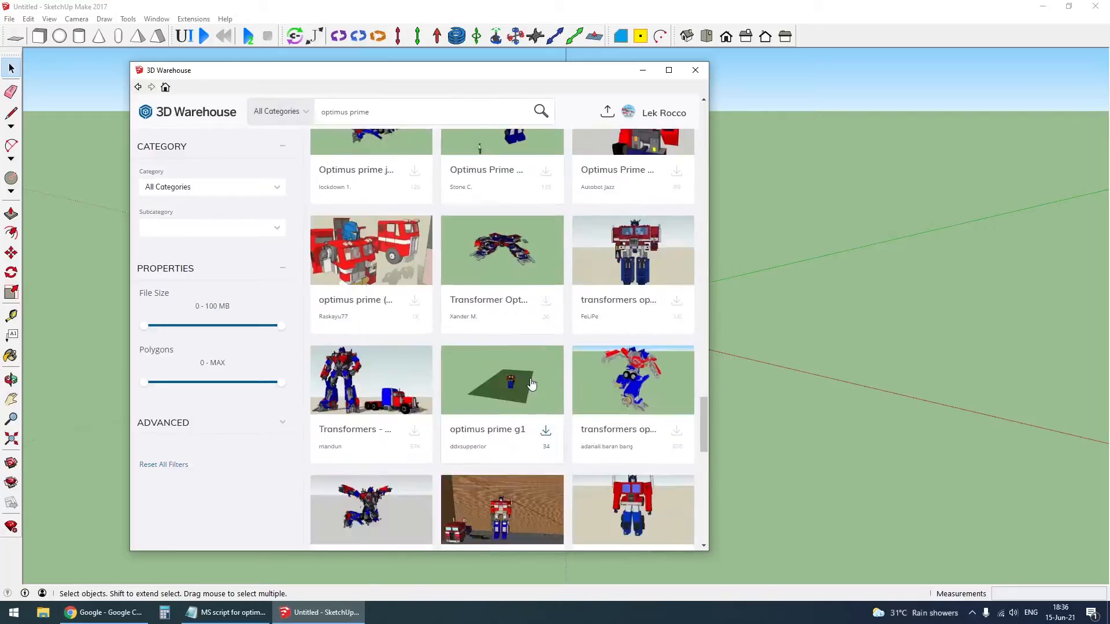
{"action": "scroll", "coordinate": [532, 384], "scroll_direction": "down", "scroll_amount": 15}
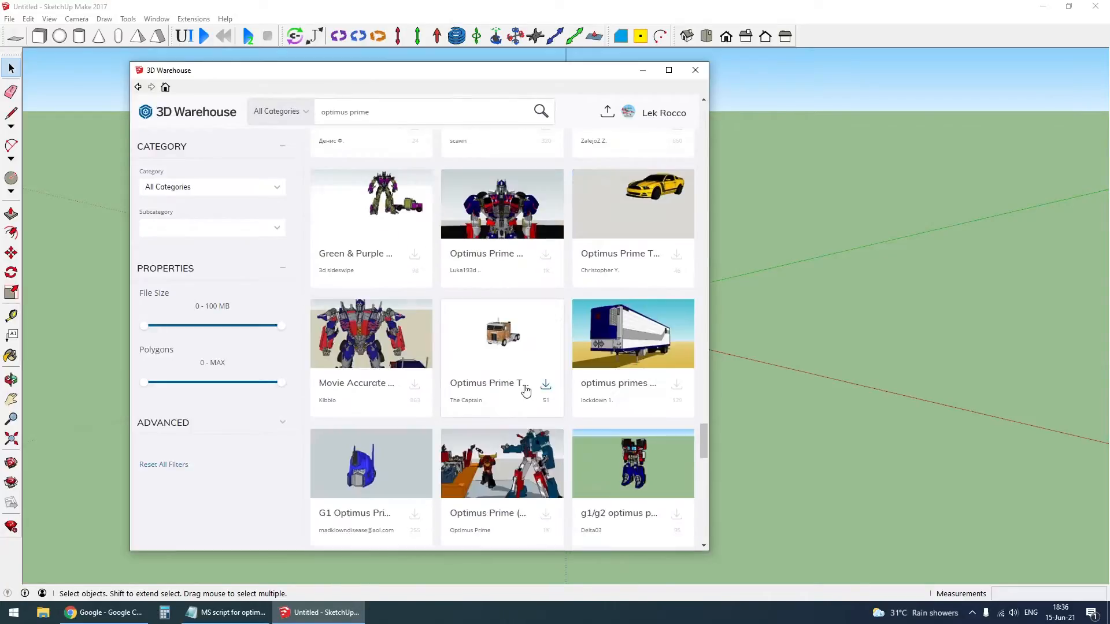
{"action": "scroll", "coordinate": [525, 390], "scroll_direction": "down", "scroll_amount": 10}
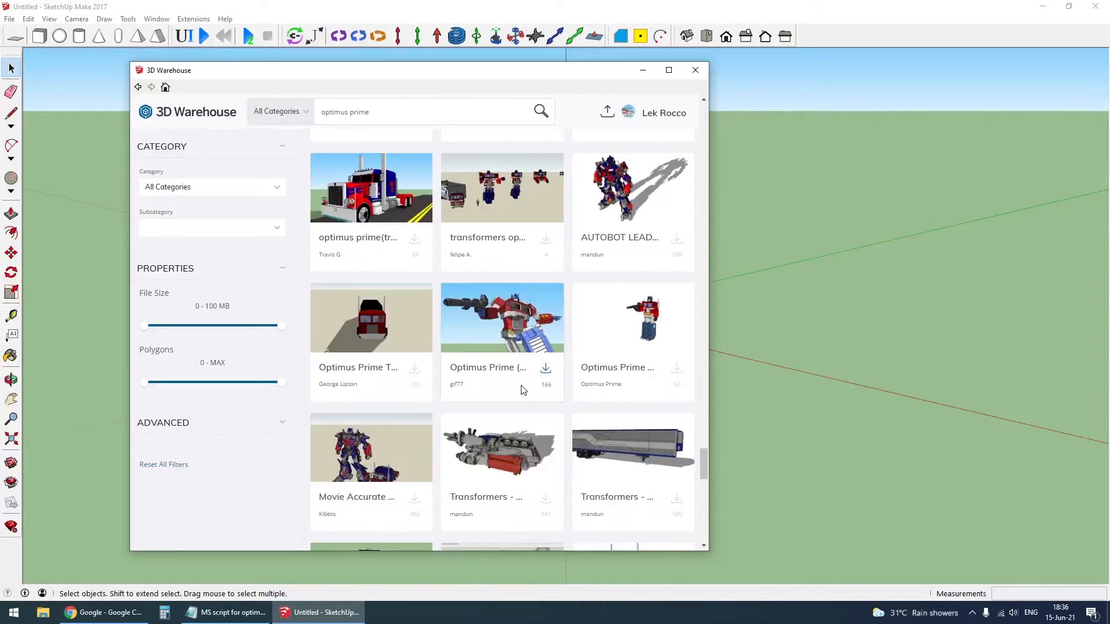
{"action": "scroll", "coordinate": [523, 390], "scroll_direction": "down", "scroll_amount": 6}
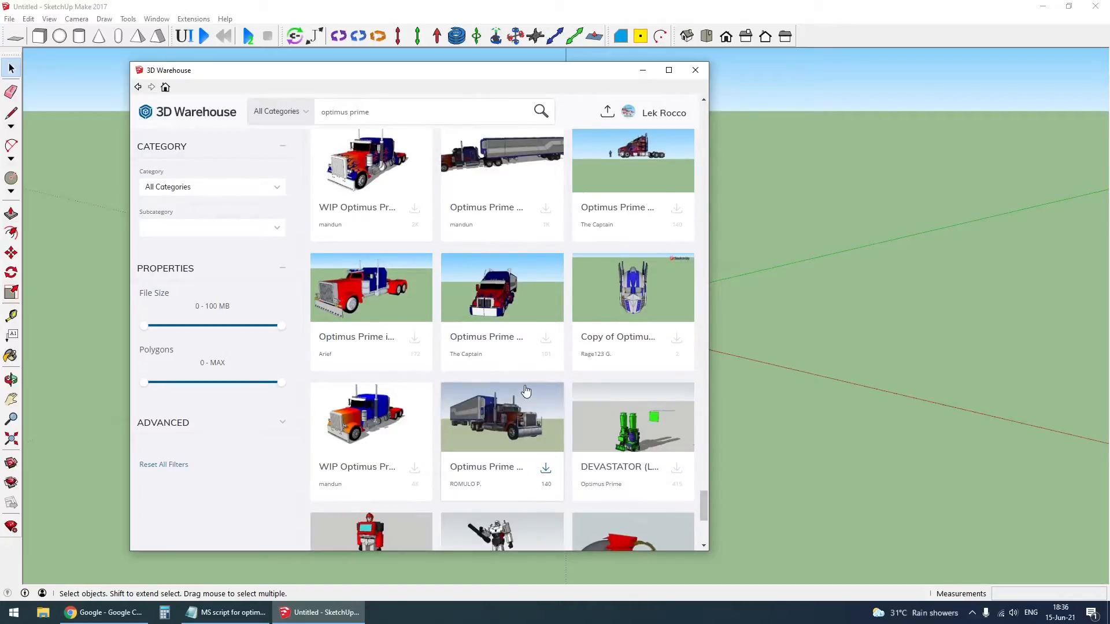
{"action": "scroll", "coordinate": [526, 392], "scroll_direction": "down", "scroll_amount": 10}
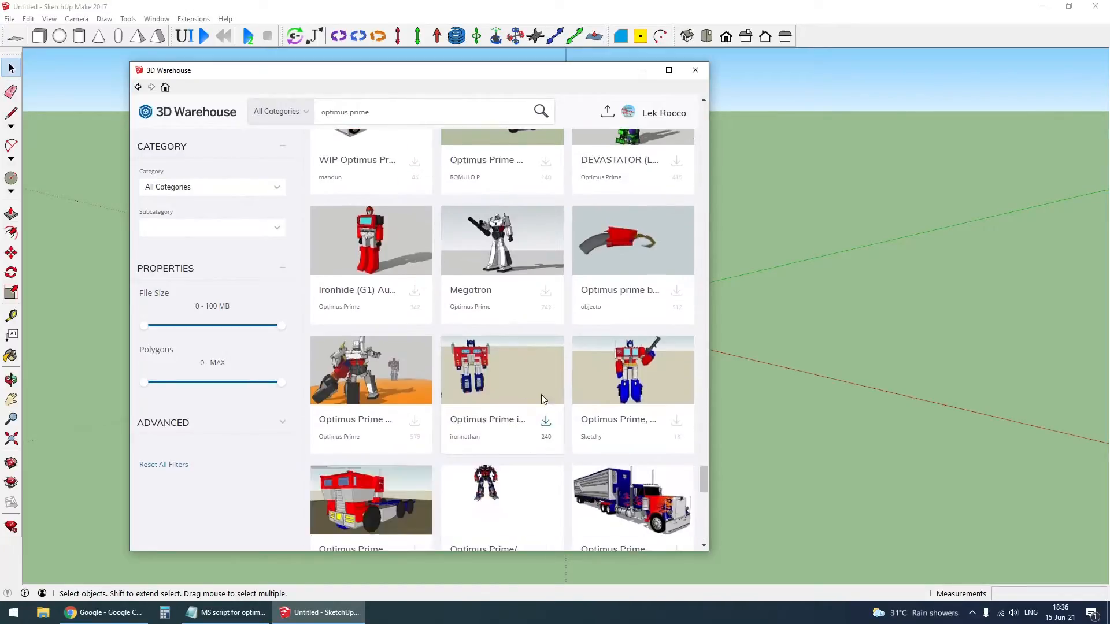
{"action": "left_click", "coordinate": [676, 263]}
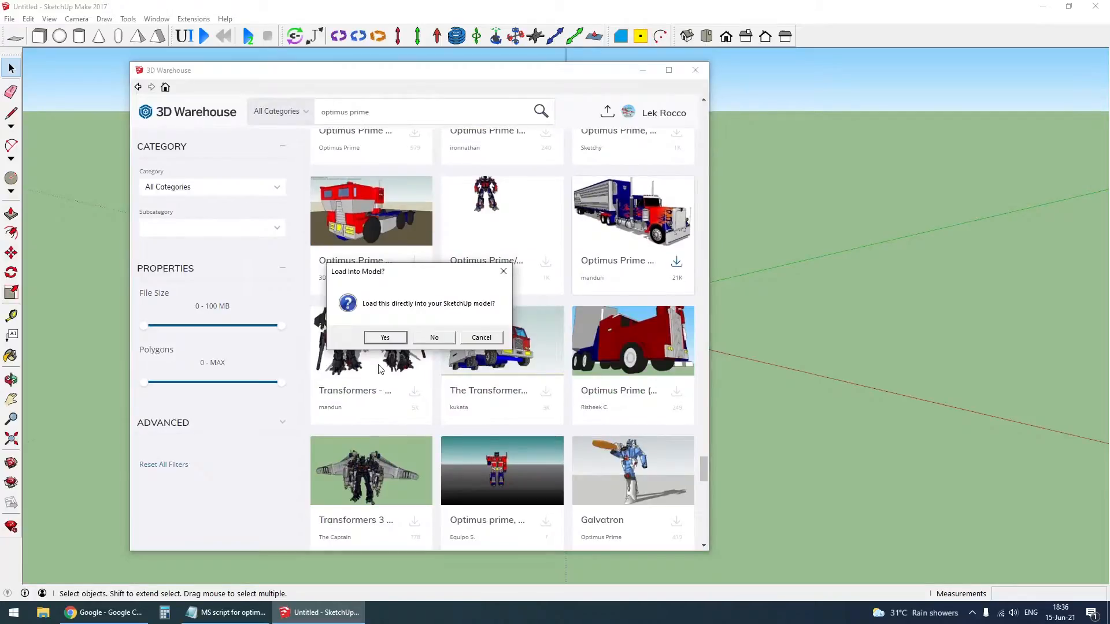
{"action": "left_click", "coordinate": [383, 338]}
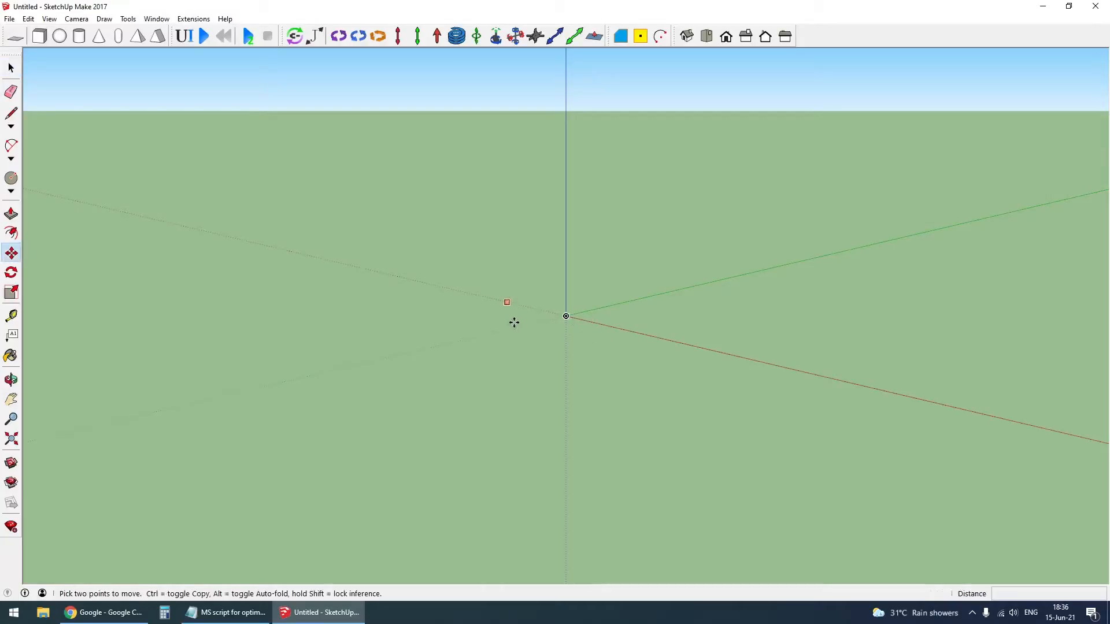
{"action": "key", "text": "space"}
- Move the imported truck and trailer from the far distance to the area around the origin
{"action": "middle_click_drag", "start_coordinate": [511, 315], "coordinate": [703, 310]}
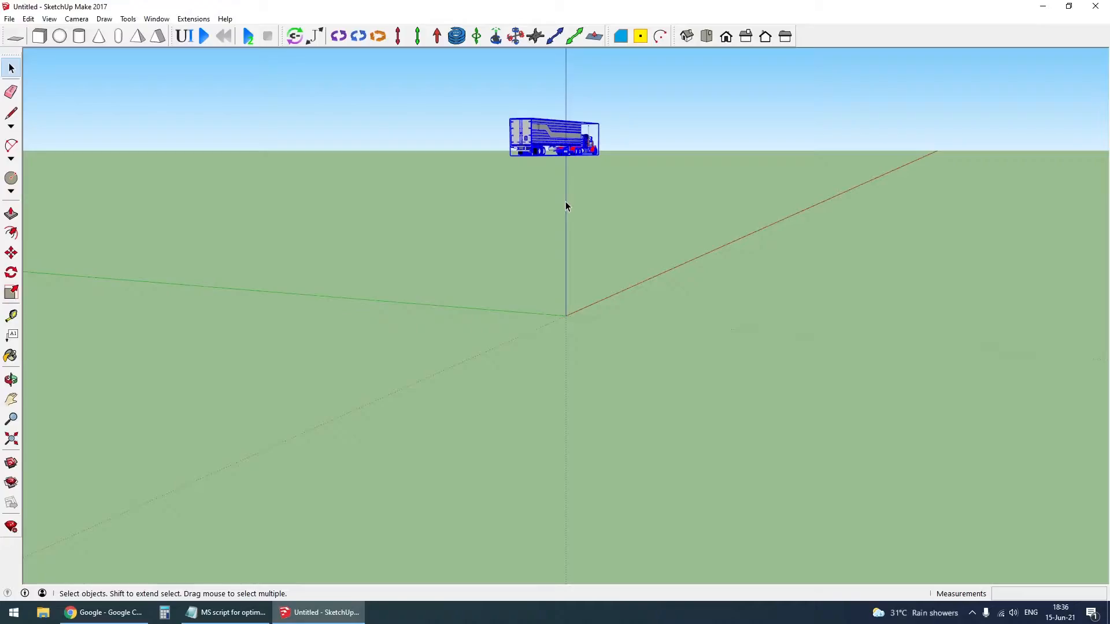
{"action": "key", "text": "m"}
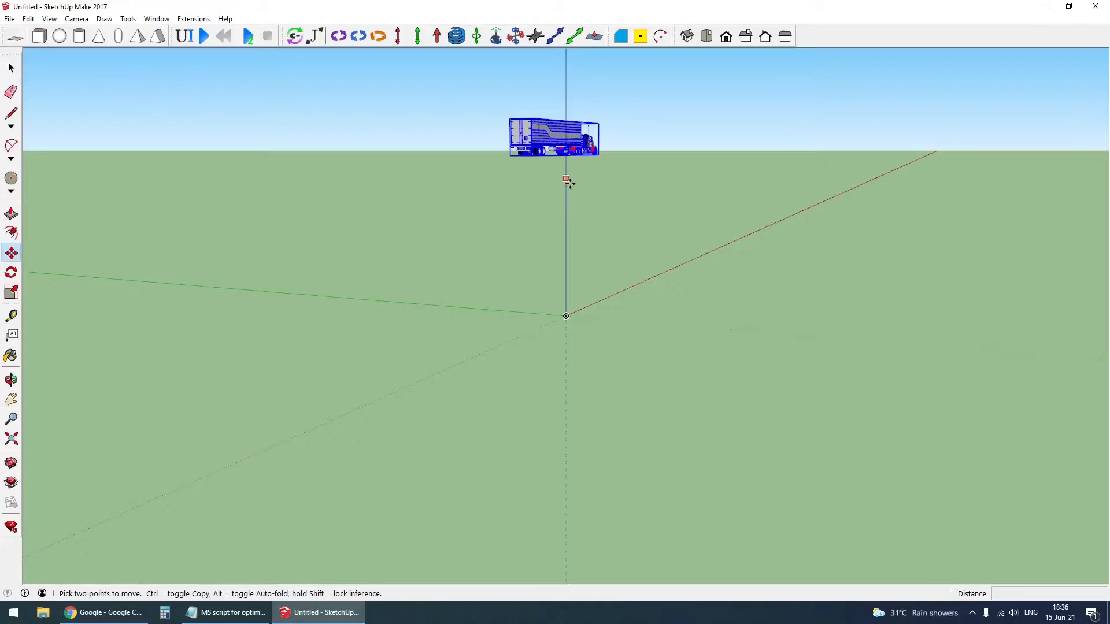
{"action": "left_click", "coordinate": [568, 181]}
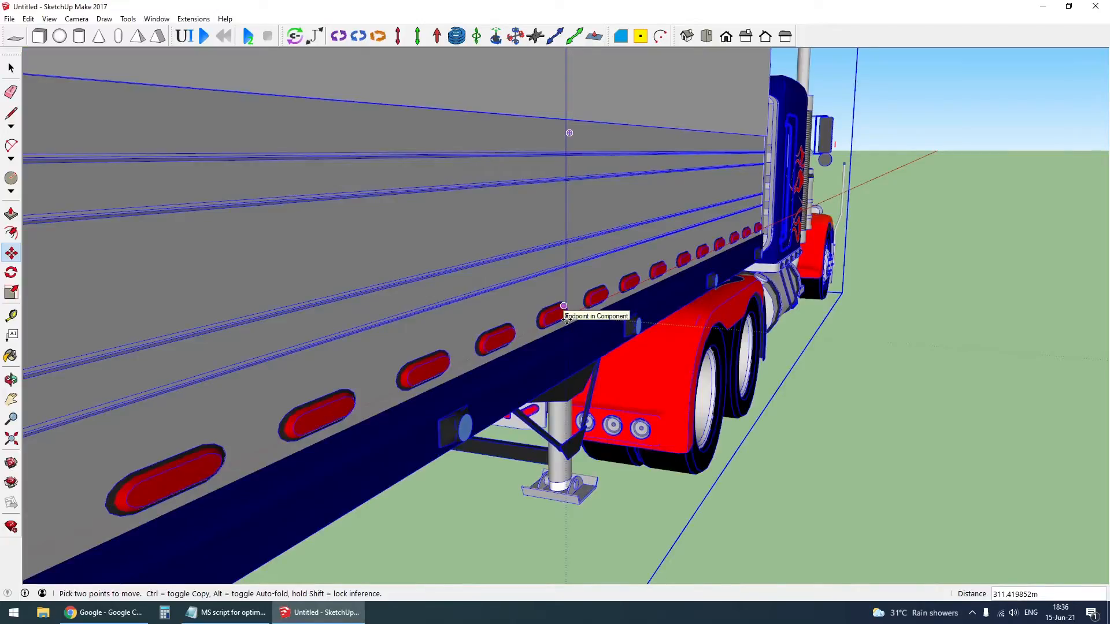
{"action": "left_click", "coordinate": [566, 319]}
{"action": "scroll", "coordinate": [566, 319], "scroll_direction": "down", "scroll_amount": 8}
{"action": "middle_click_drag", "start_coordinate": [636, 284], "coordinate": [322, 297]}
{"action": "middle_click_drag", "start_coordinate": [902, 451], "coordinate": [607, 397], "text": "shift"}
{"action": "scroll", "coordinate": [464, 278], "scroll_direction": "down", "scroll_amount": 4}
{"action": "key", "text": "space"}
{"action": "key", "text": "m"}
{"action": "left_click", "coordinate": [732, 460]}
{"action": "left_click", "coordinate": [283, 208]}
- Rotate the truck and trailer 90 degrees about the origin on the ground plane
{"action": "middle_click_drag", "start_coordinate": [363, 387], "coordinate": [453, 391], "text": "shift"}
{"action": "scroll", "coordinate": [453, 391], "scroll_direction": "up", "scroll_amount": 3}
{"action": "scroll", "coordinate": [453, 391], "scroll_direction": "down", "scroll_amount": 2}
{"action": "key", "text": "q"}
{"action": "left_click", "coordinate": [486, 375]}
{"action": "left_click", "coordinate": [509, 354]}
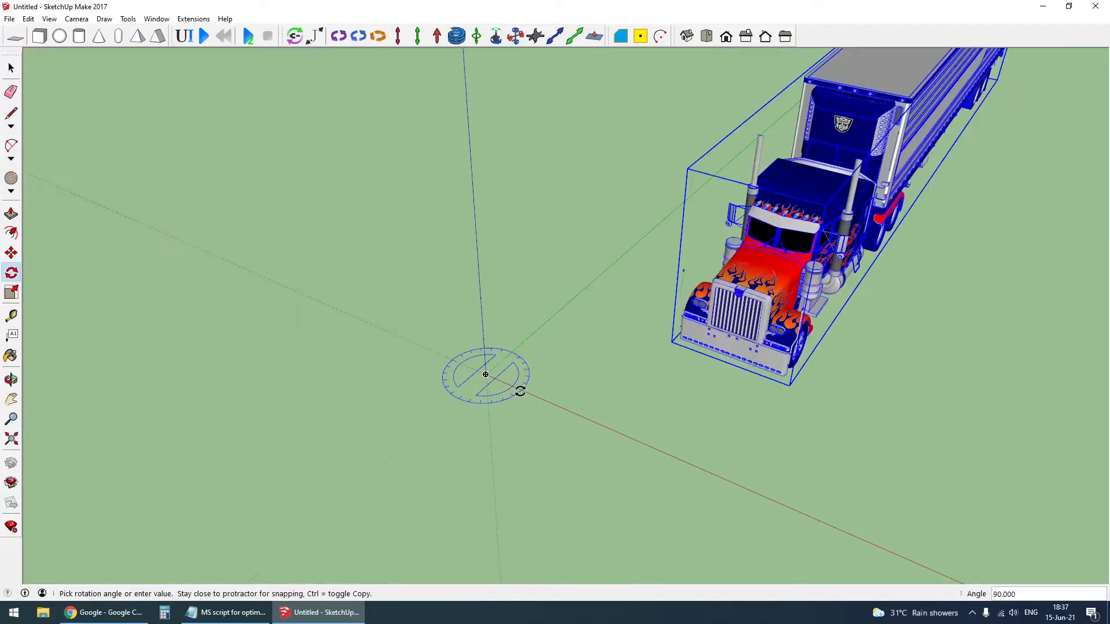
- Move the truck along the red axis to line up its front bumper's midpoint with the origin
{"action": "scroll", "coordinate": [746, 364], "scroll_direction": "up", "scroll_amount": 5}
{"action": "key", "text": "m"}
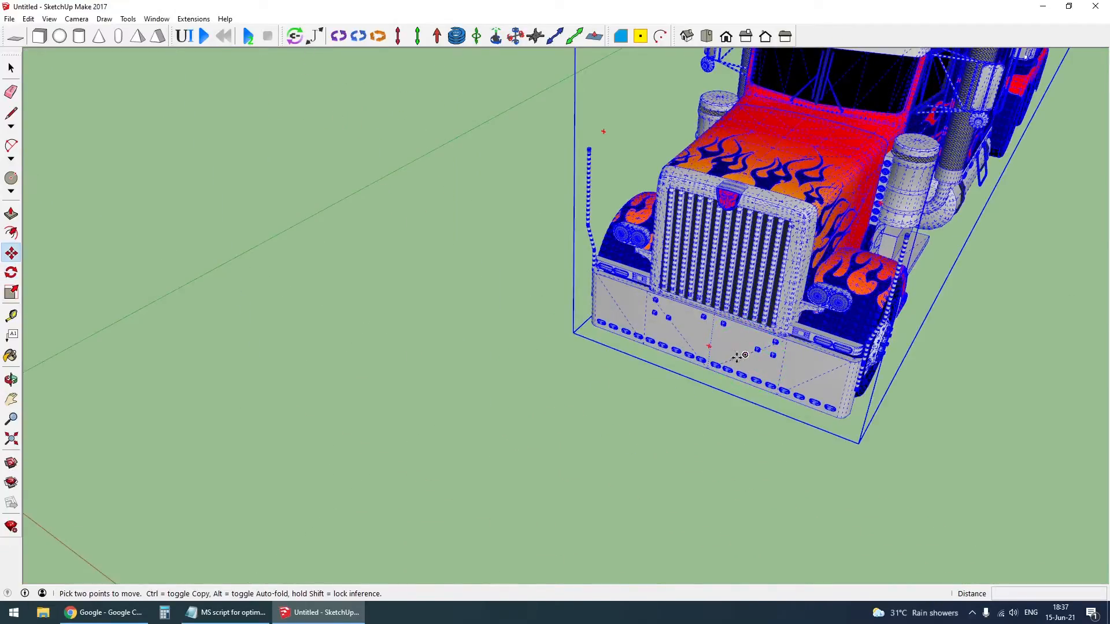
{"action": "left_click", "coordinate": [710, 343]}
{"action": "scroll", "coordinate": [711, 343], "scroll_direction": "down", "scroll_amount": 5}
{"action": "key", "text": "Right"}
{"action": "left_click", "coordinate": [444, 371]}
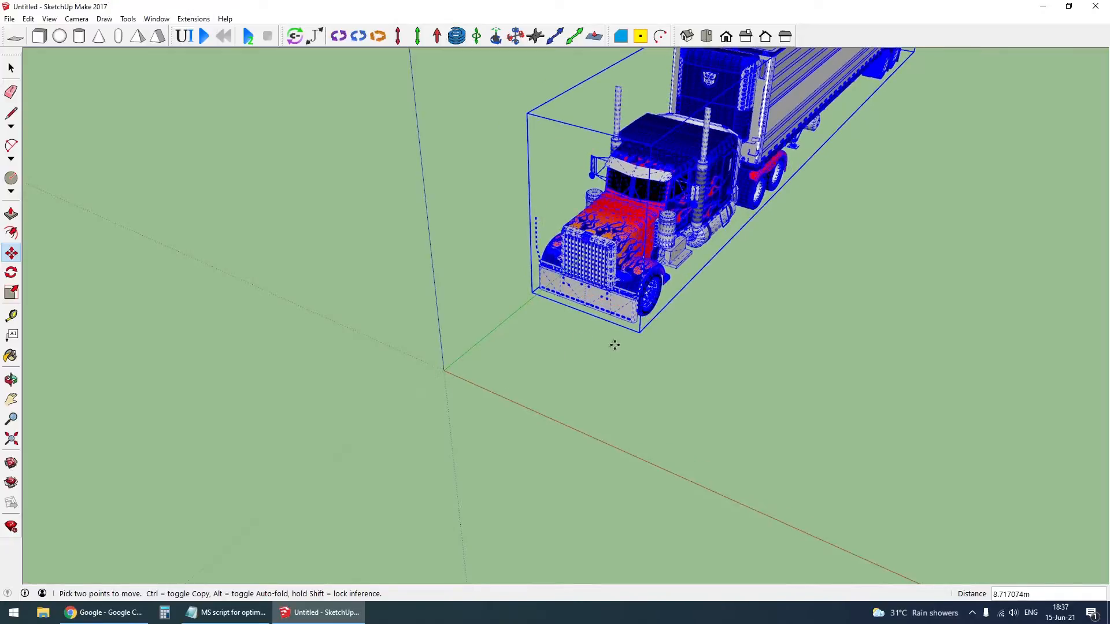
- Move the truck so it rests at ground level with its front end at the origin
{"action": "middle_click_drag", "start_coordinate": [625, 293], "coordinate": [416, 341]}
{"action": "left_click", "coordinate": [644, 269]}
{"action": "key", "text": "Up"}
{"action": "left_click", "coordinate": [633, 206]}
{"action": "scroll", "coordinate": [500, 287], "scroll_direction": "up", "scroll_amount": 6}
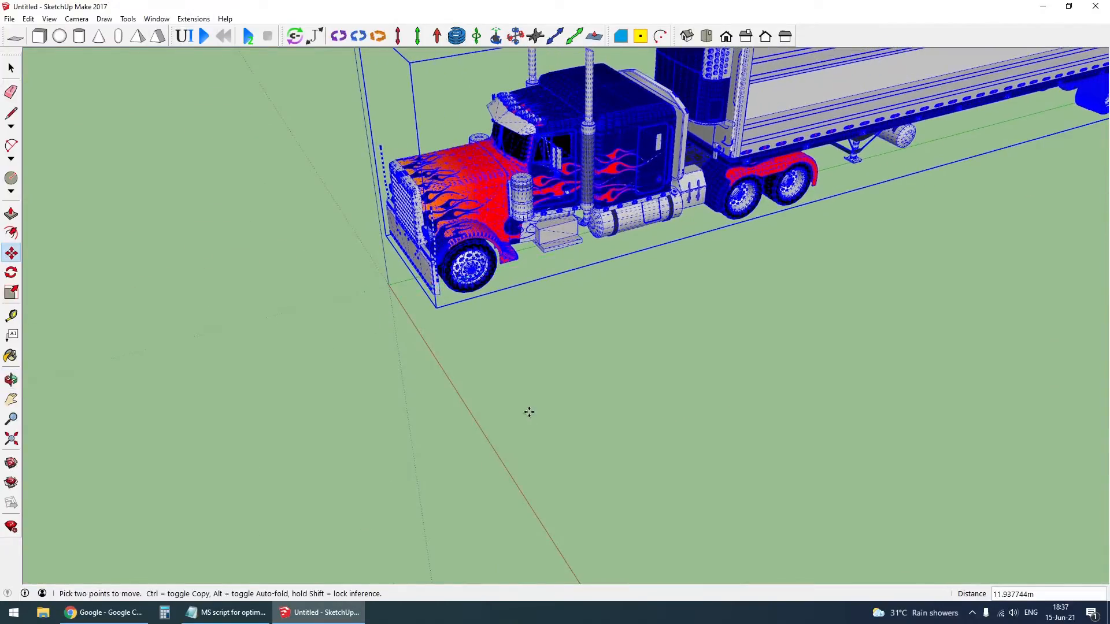
- Check the front bumper's midpoint against the origin with the Move tool
{"action": "key", "text": "space"}
{"action": "left_click", "coordinate": [529, 412]}
{"action": "middle_click_drag", "start_coordinate": [465, 381], "coordinate": [555, 394]}
{"action": "scroll", "coordinate": [503, 422], "scroll_direction": "up", "scroll_amount": 6}
{"action": "left_click", "coordinate": [496, 418]}
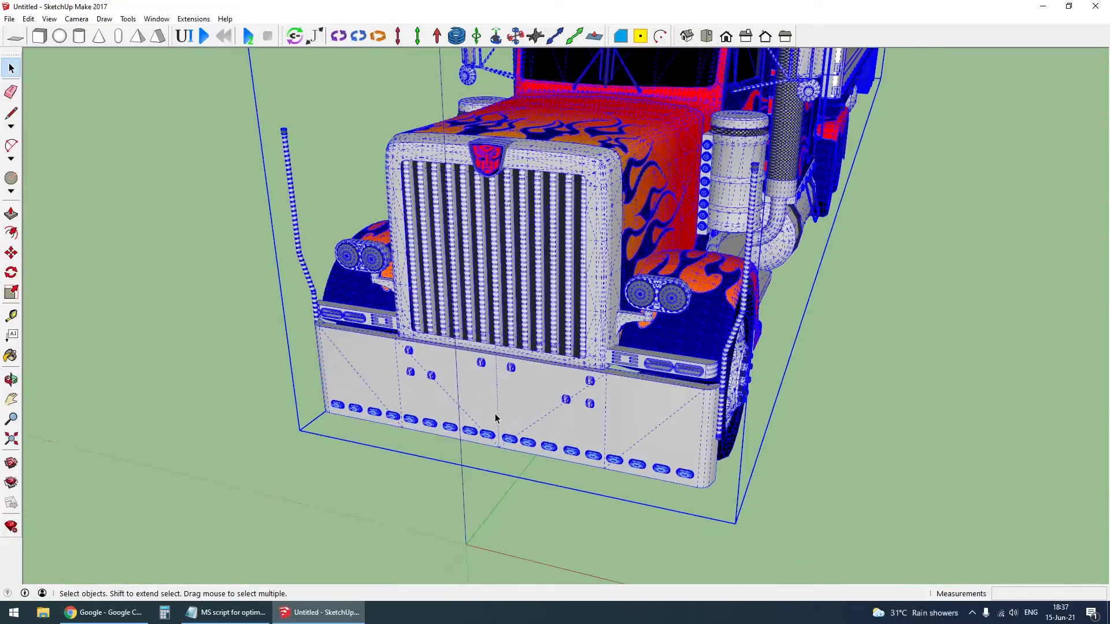
{"action": "key", "text": "m"}
{"action": "left_click", "coordinate": [496, 405]}
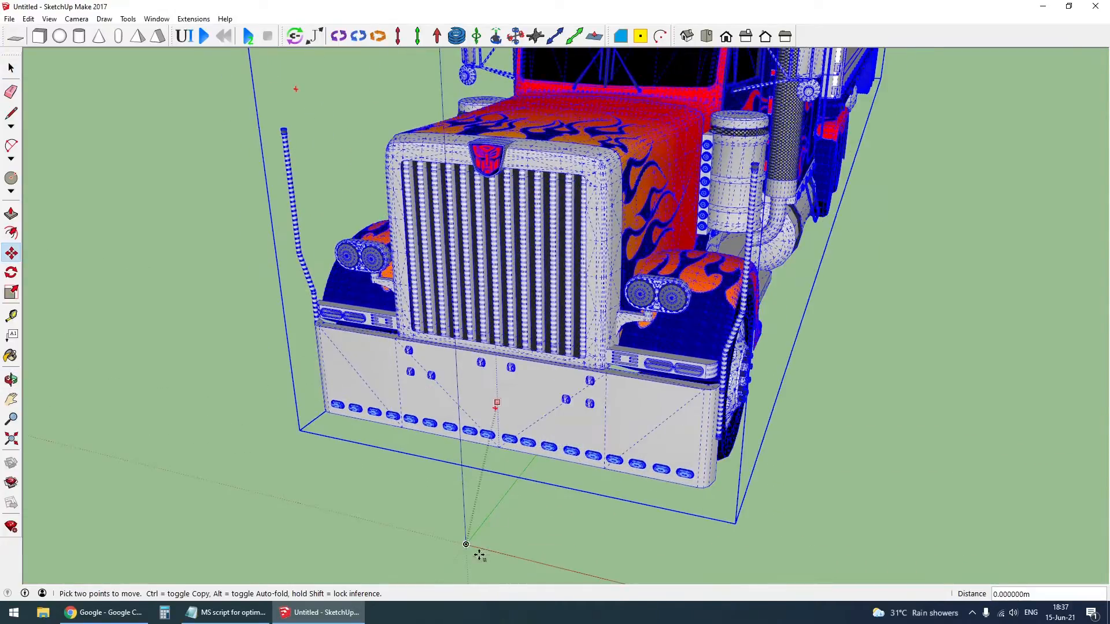
{"action": "key", "text": "space"}
{"action": "left_click", "coordinate": [470, 513]}
- Turn off the display of hidden geometry
{"action": "scroll", "coordinate": [525, 471], "scroll_direction": "down", "scroll_amount": 5}
{"action": "middle_click_drag", "start_coordinate": [526, 469], "coordinate": [596, 417]}
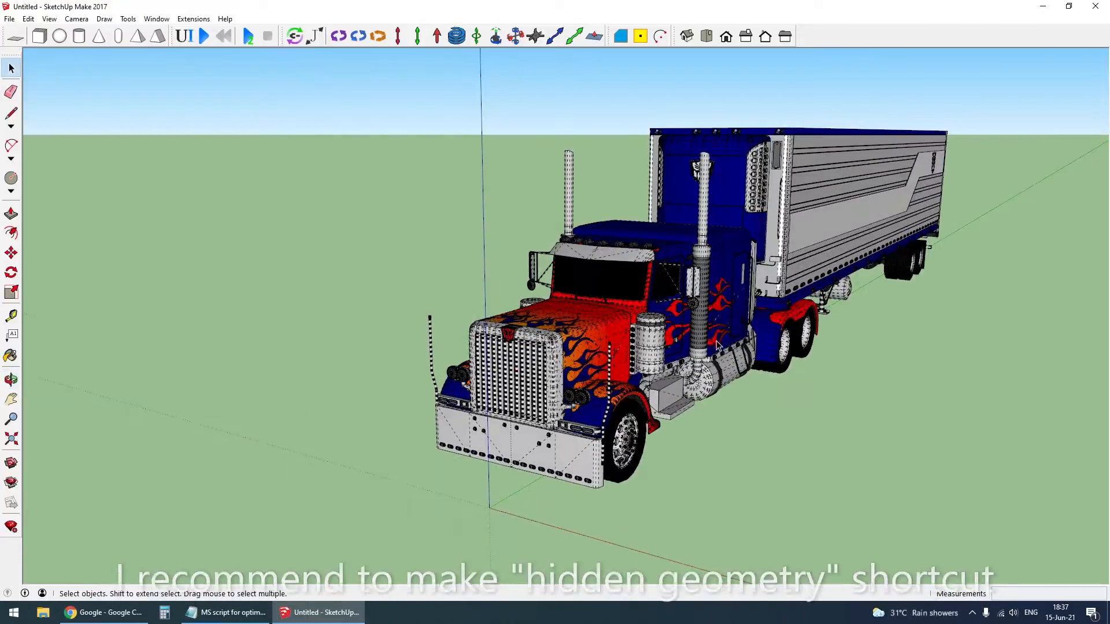
{"action": "key", "text": "h"}
{"action": "middle_click_drag", "start_coordinate": [716, 346], "coordinate": [586, 368]}
{"action": "scroll", "coordinate": [445, 478], "scroll_direction": "up", "scroll_amount": 3}
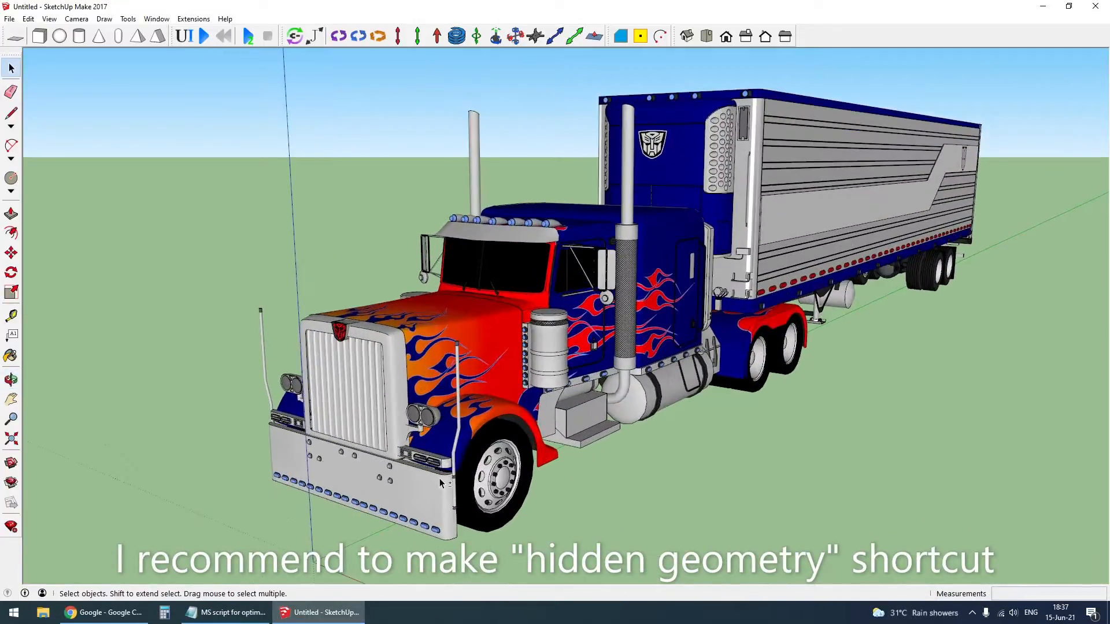
- Switch the hidden geometry display on and back off
{"action": "left_click", "coordinate": [28, 18]}
{"action": "mouse_move", "coordinate": [49, 19]}
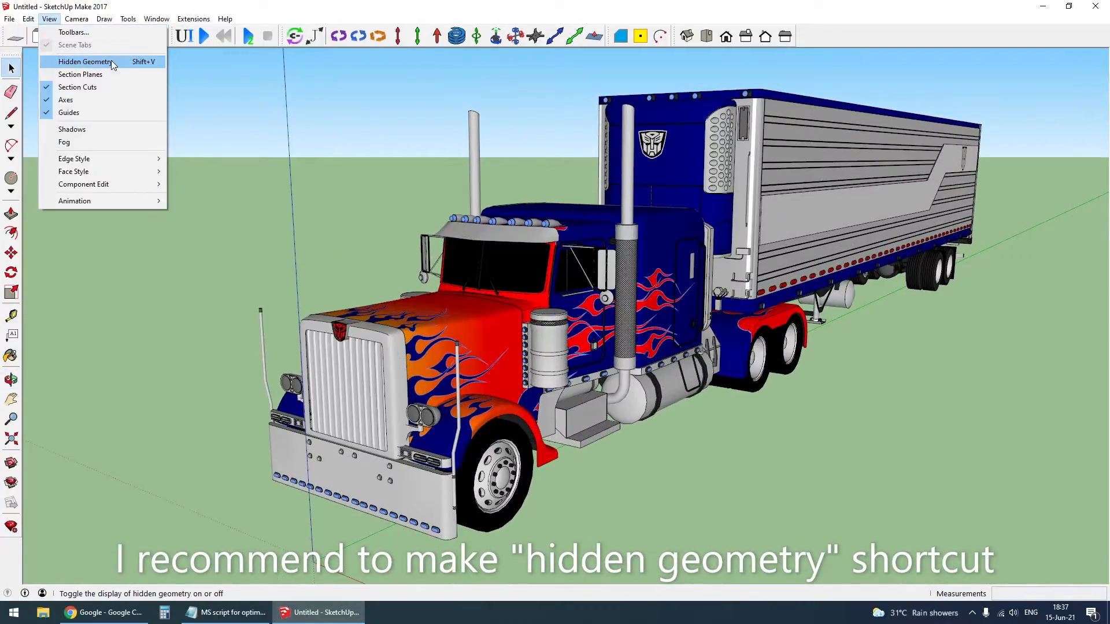
{"action": "left_click", "coordinate": [143, 62]}
{"action": "left_click", "coordinate": [49, 18]}
{"action": "left_click", "coordinate": [87, 61]}
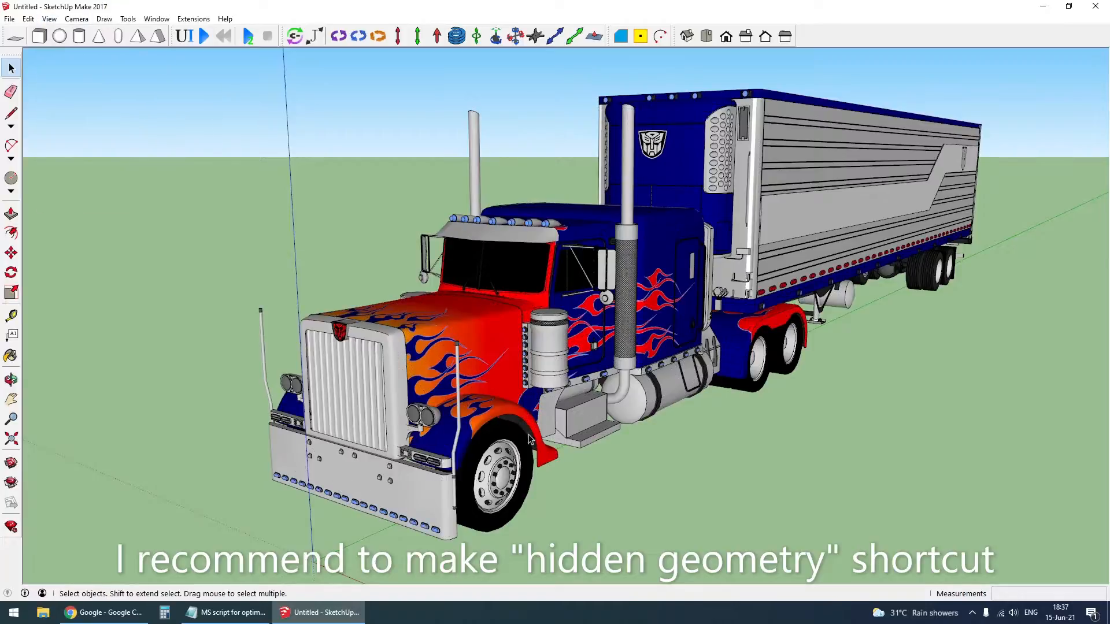
- Explode the imported truck and trailer into its separate groups
{"action": "scroll", "coordinate": [657, 298], "scroll_direction": "down", "scroll_amount": 2}
{"action": "right_click", "coordinate": [652, 235]}
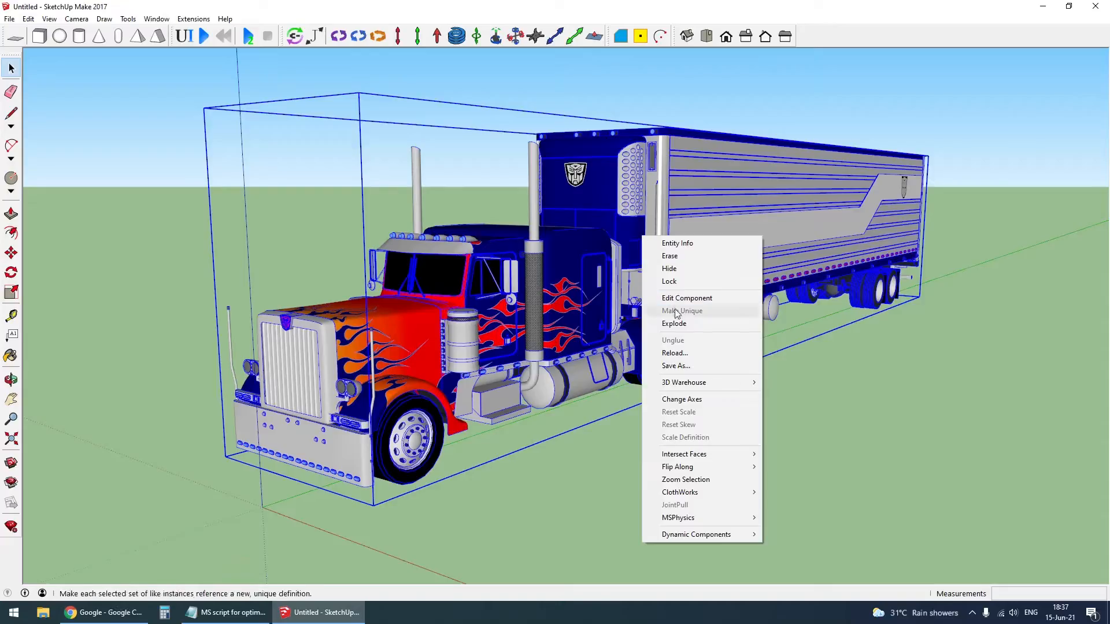
{"action": "left_click", "coordinate": [682, 315]}
- Try hiding the trailer group and unhiding it again
{"action": "left_click", "coordinate": [690, 224]}
{"action": "right_click", "coordinate": [711, 206]}
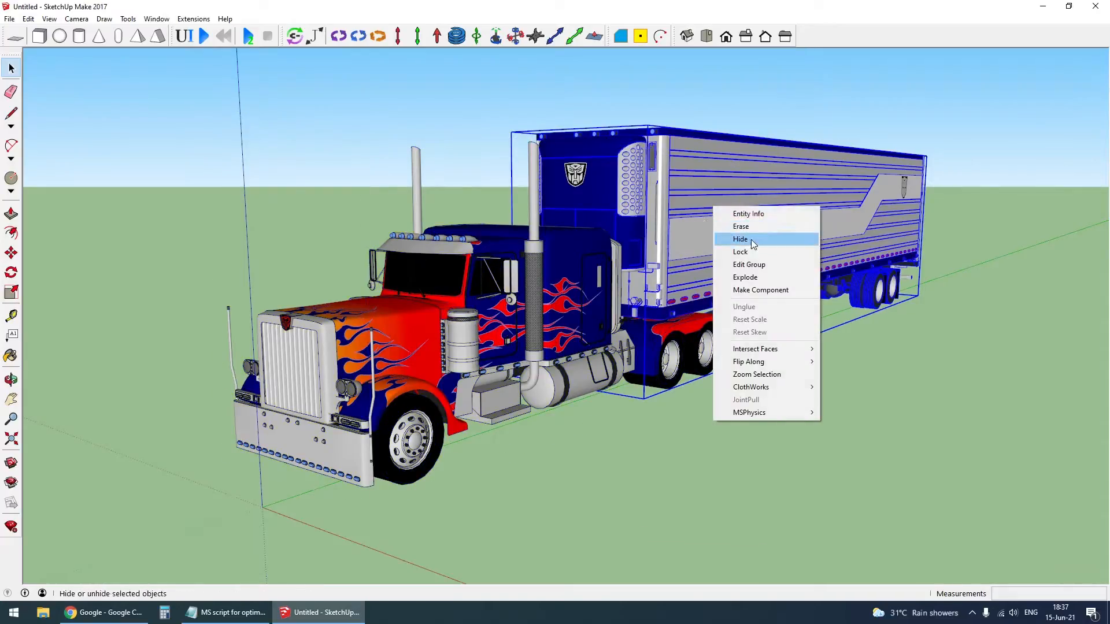
{"action": "left_click", "coordinate": [751, 240]}
{"action": "left_click", "coordinate": [35, 19]}
{"action": "mouse_move", "coordinate": [174, 184]}
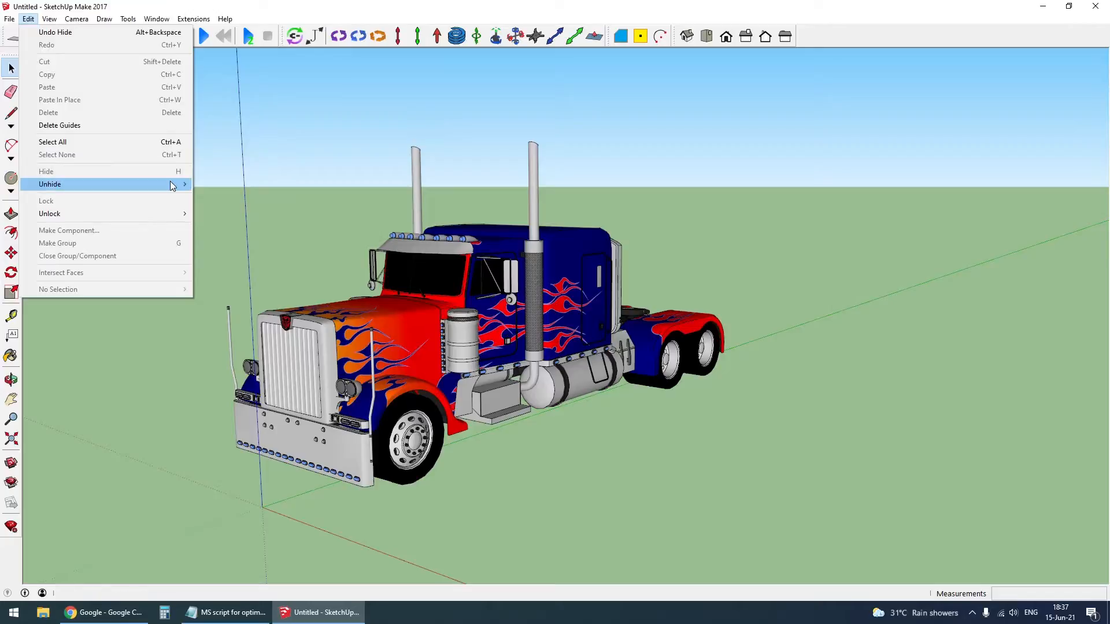
{"action": "left_click", "coordinate": [242, 210]}
{"action": "key", "text": "h"}
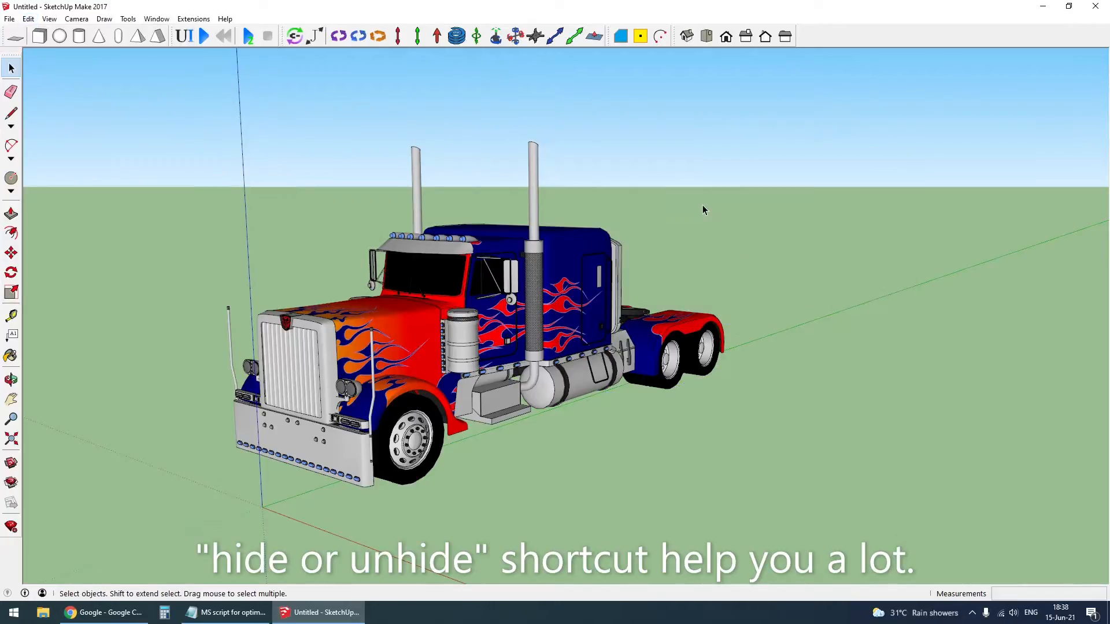
{"action": "key", "text": "alt+h"}
{"action": "key", "text": "ctrl+z"}
{"action": "key", "text": "ctrl+z"}
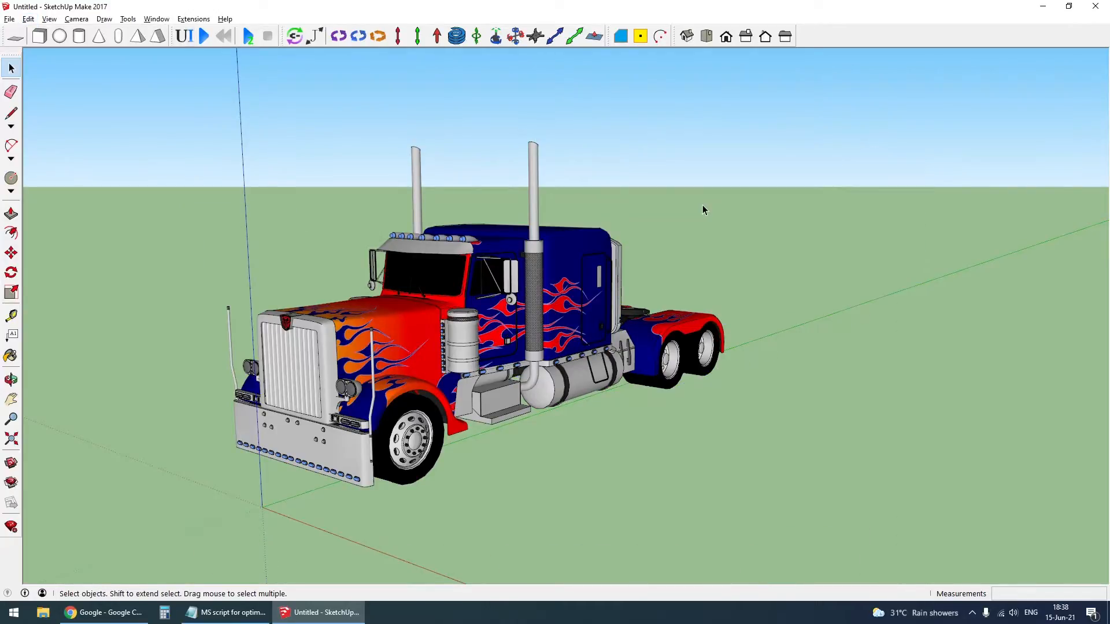
- Hide the trailer group and open the truck's group for editing
{"action": "left_click", "coordinate": [706, 244]}
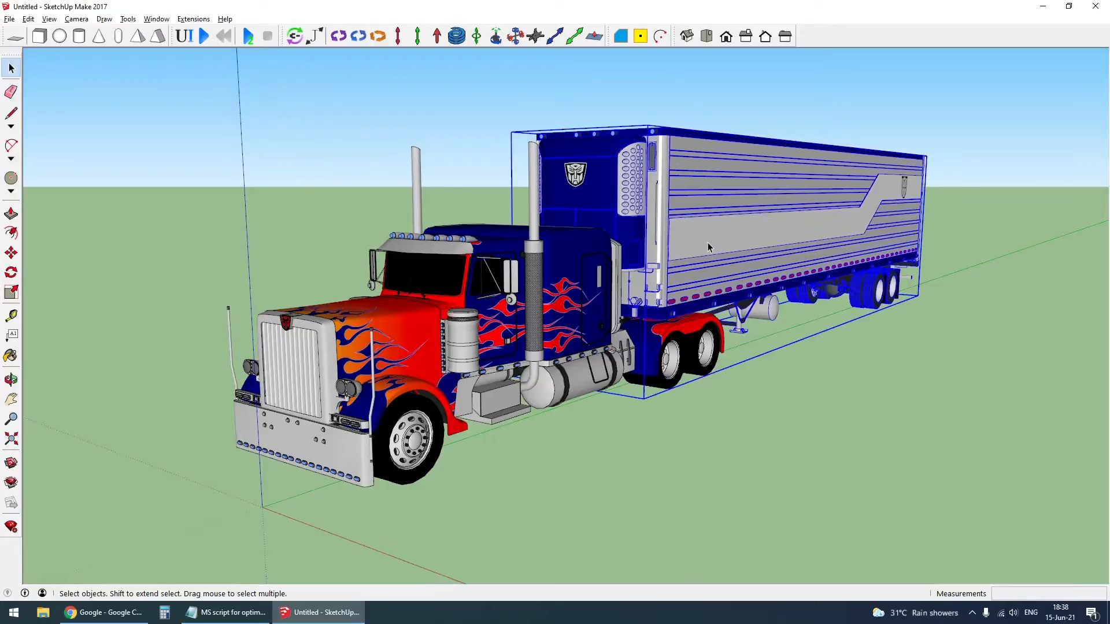
{"action": "key", "text": "h"}
{"action": "scroll", "coordinate": [630, 378], "scroll_direction": "down", "scroll_amount": 1}
{"action": "scroll", "coordinate": [630, 381], "scroll_direction": "down", "scroll_amount": 3}
{"action": "middle_click_drag", "start_coordinate": [630, 380], "coordinate": [555, 353]}
{"action": "scroll", "coordinate": [496, 374], "scroll_direction": "up", "scroll_amount": 2}
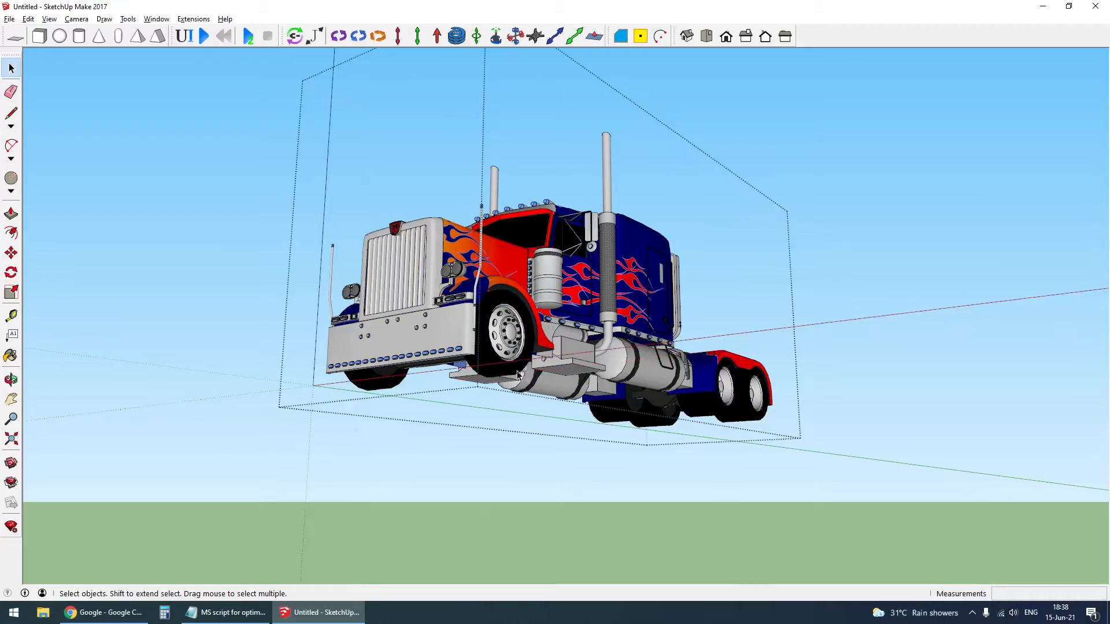
- Open the chassis beams group on the truck's underside for editing and select the front axle beam
{"action": "middle_click_drag", "start_coordinate": [519, 375], "coordinate": [517, 306]}
{"action": "scroll", "coordinate": [516, 306], "scroll_direction": "up", "scroll_amount": 1}
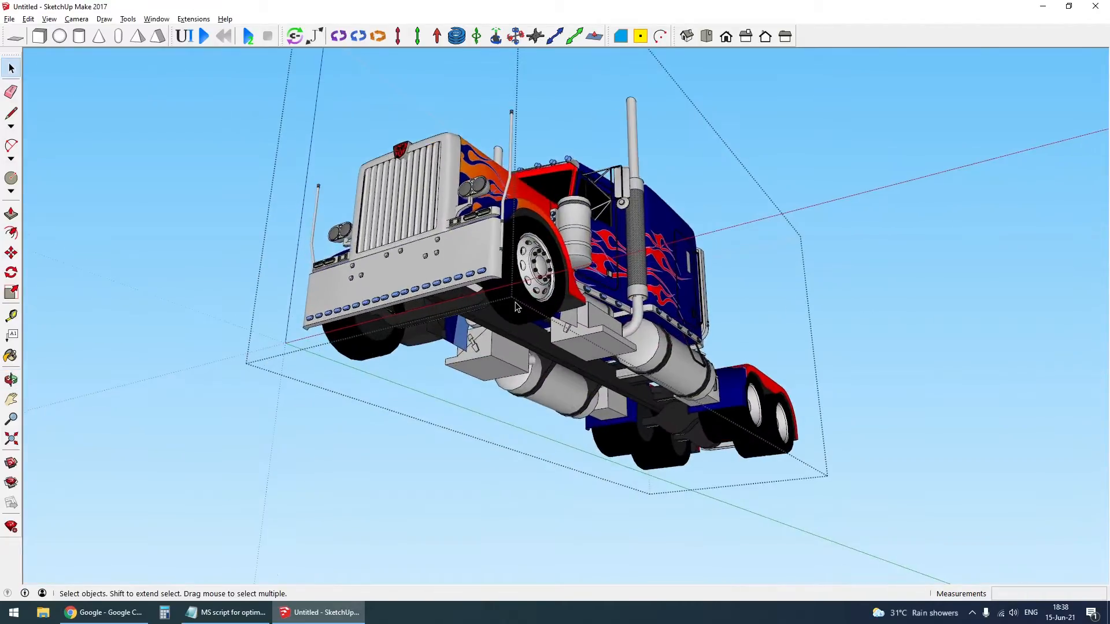
{"action": "left_click", "coordinate": [460, 315]}
{"action": "scroll", "coordinate": [460, 315], "scroll_direction": "up", "scroll_amount": 3}
{"action": "middle_click_drag", "start_coordinate": [460, 316], "coordinate": [483, 262]}
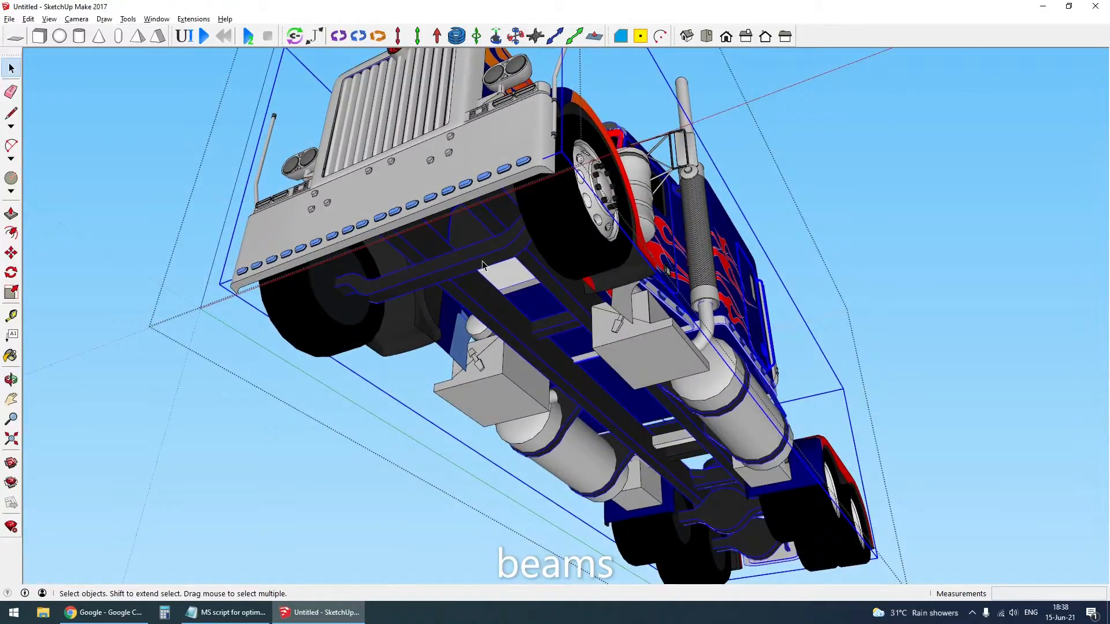
{"action": "double_click", "coordinate": [482, 263]}
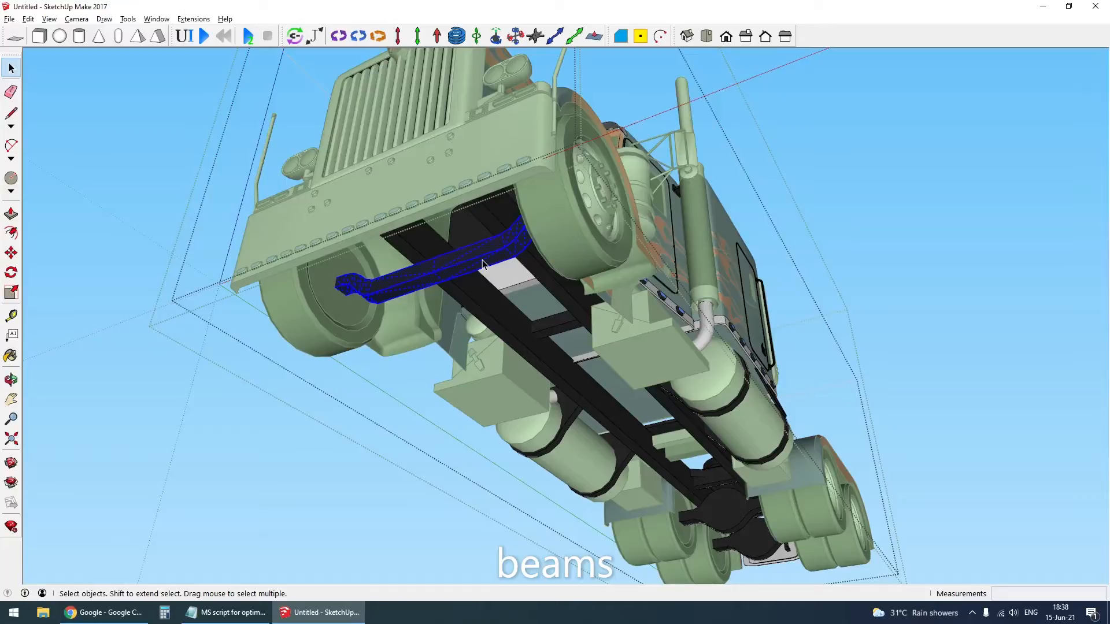
- Hide the rest of the model around the opened chassis beams group
{"action": "key", "text": "h"}
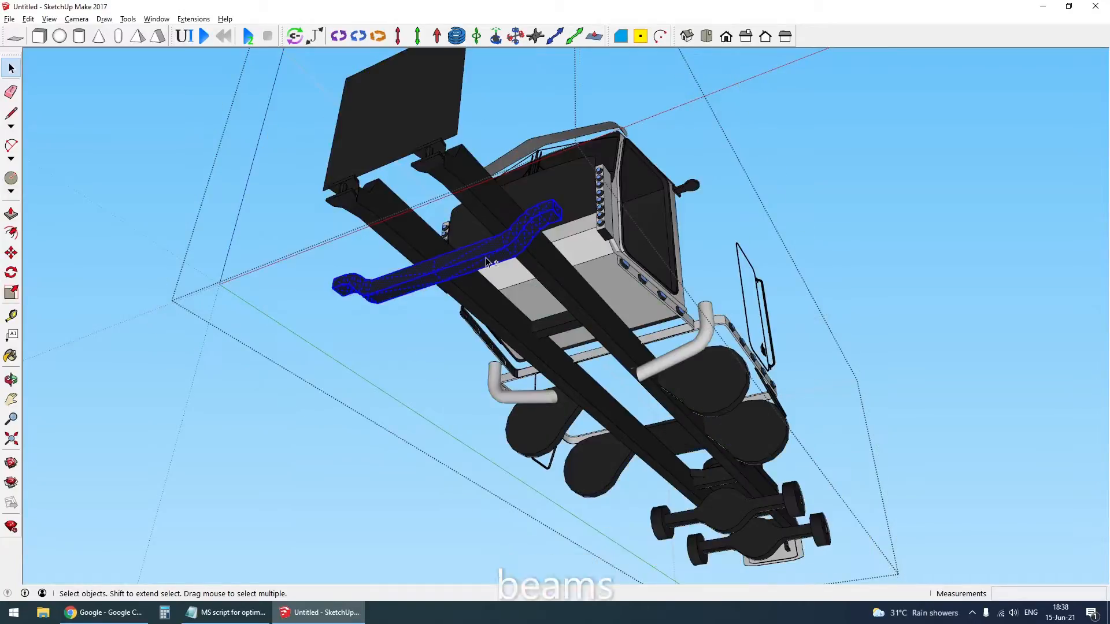
{"action": "middle_click", "coordinate": [503, 258]}
{"action": "middle_click", "coordinate": [503, 258]}
{"action": "scroll", "coordinate": [563, 327], "scroll_direction": "up", "scroll_amount": 1}
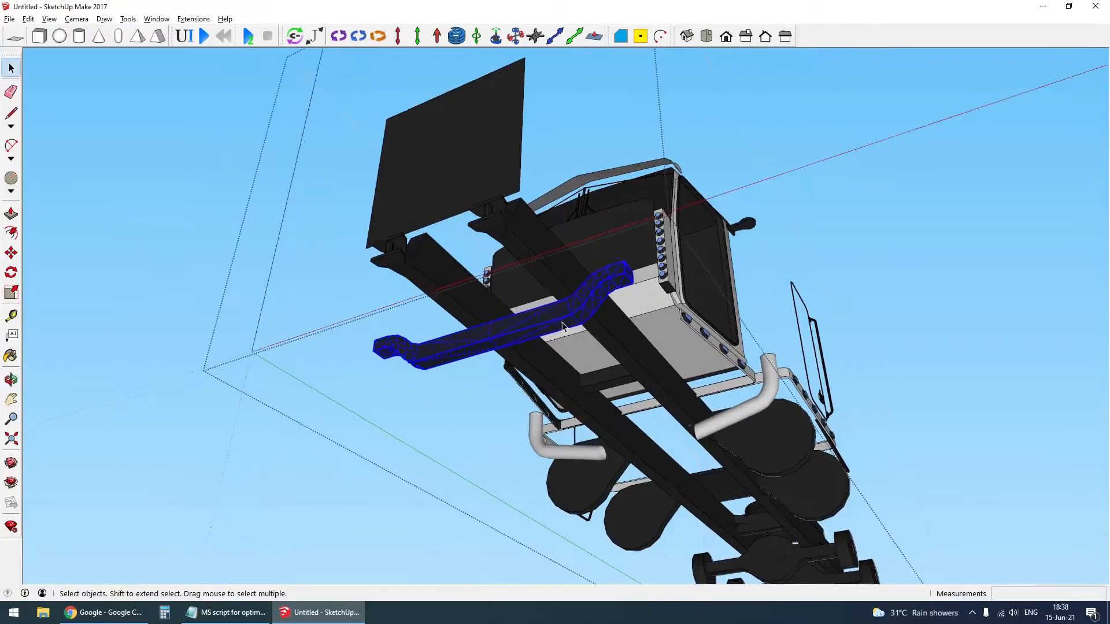
- Show the rest of the model around the opened chassis beams group and hide it again with Hide Rest Of Model
{"action": "key", "text": "h"}
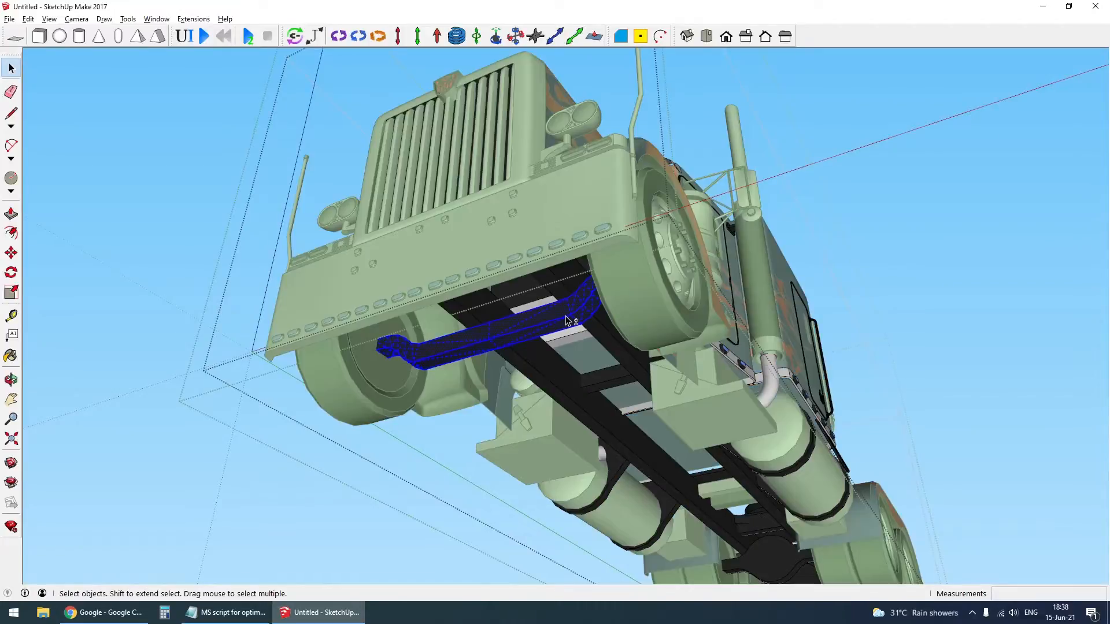
{"action": "key", "text": "h"}
{"action": "left_click", "coordinate": [49, 19]}
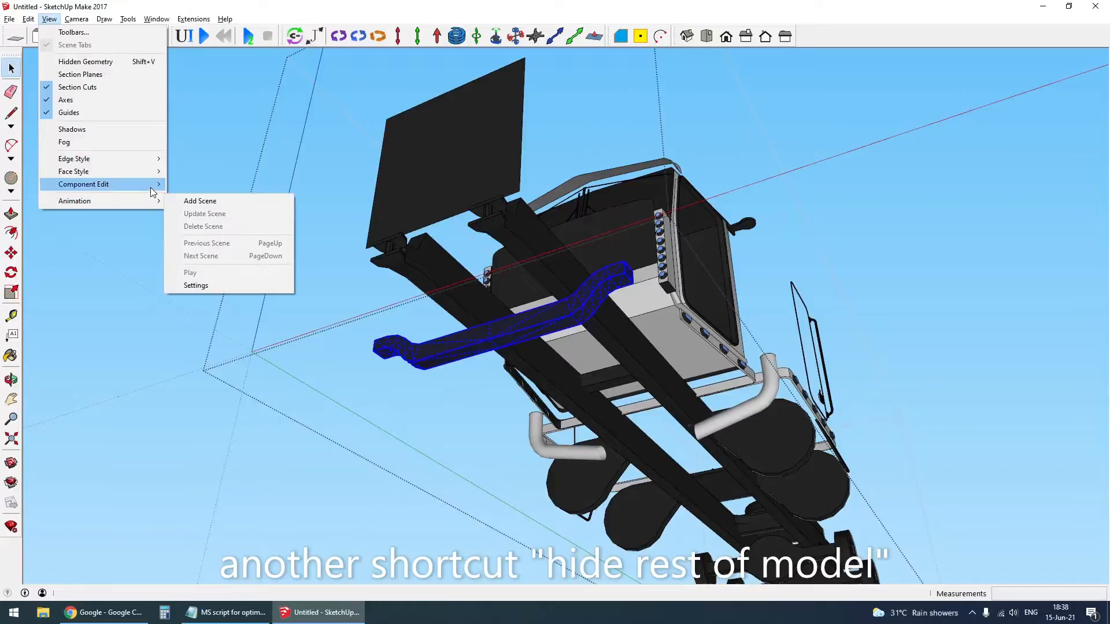
{"action": "mouse_move", "coordinate": [150, 186]}
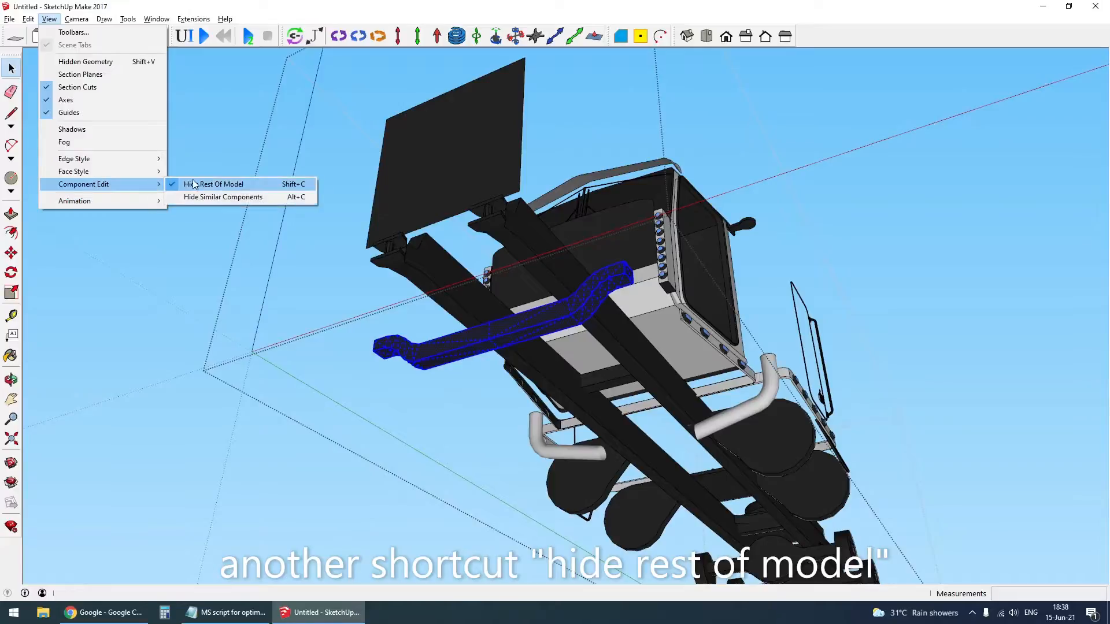
{"action": "left_click", "coordinate": [297, 197]}
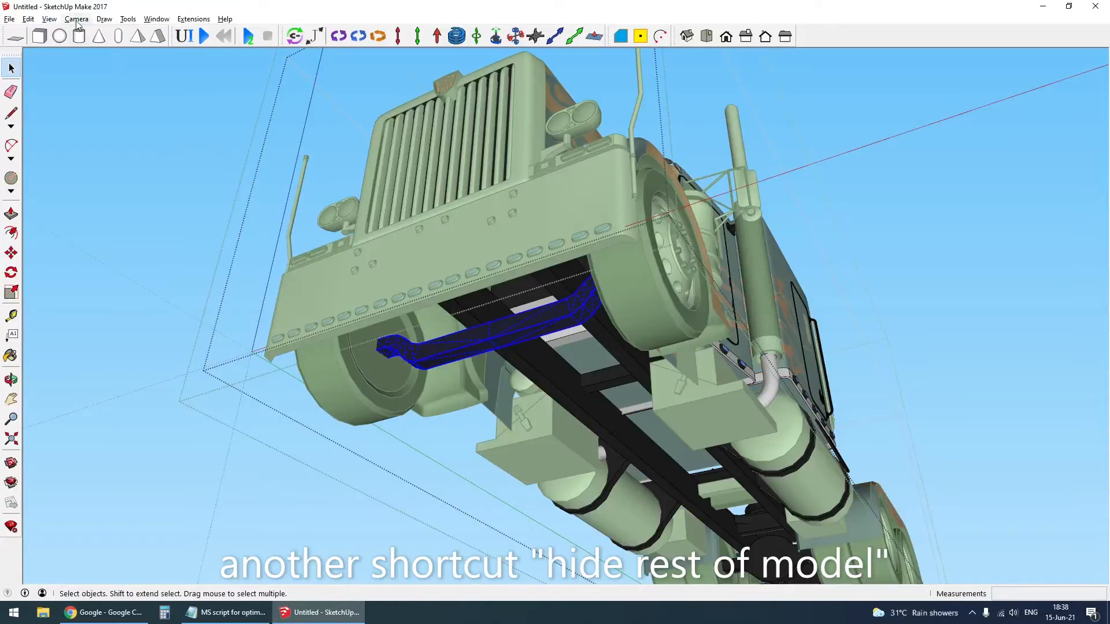
{"action": "left_click", "coordinate": [49, 20]}
{"action": "mouse_move", "coordinate": [126, 185]}
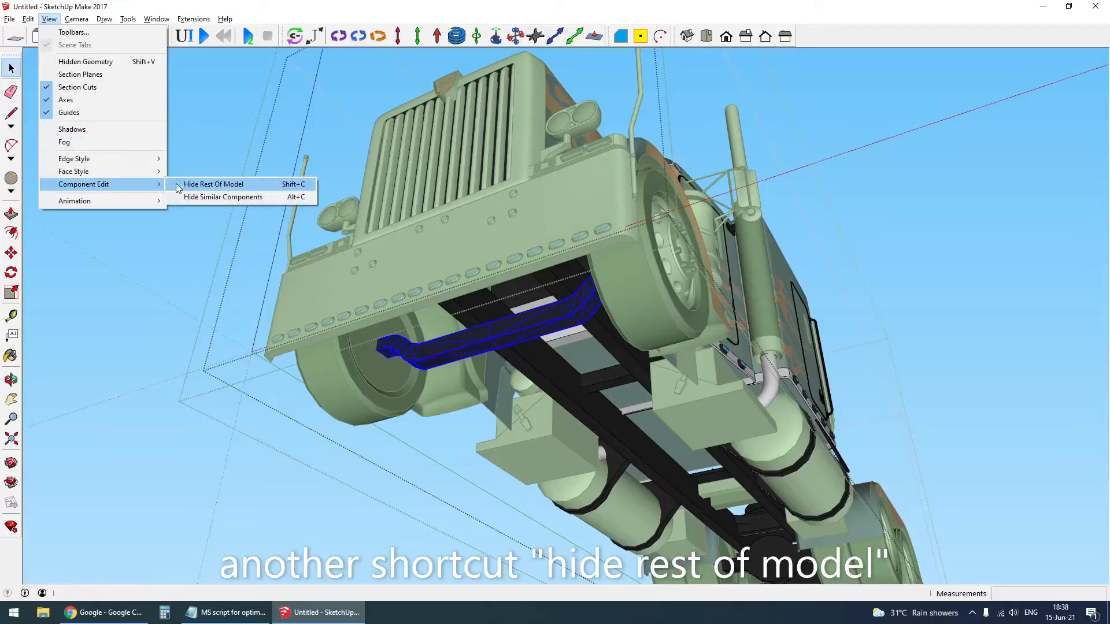
{"action": "left_click", "coordinate": [230, 185]}
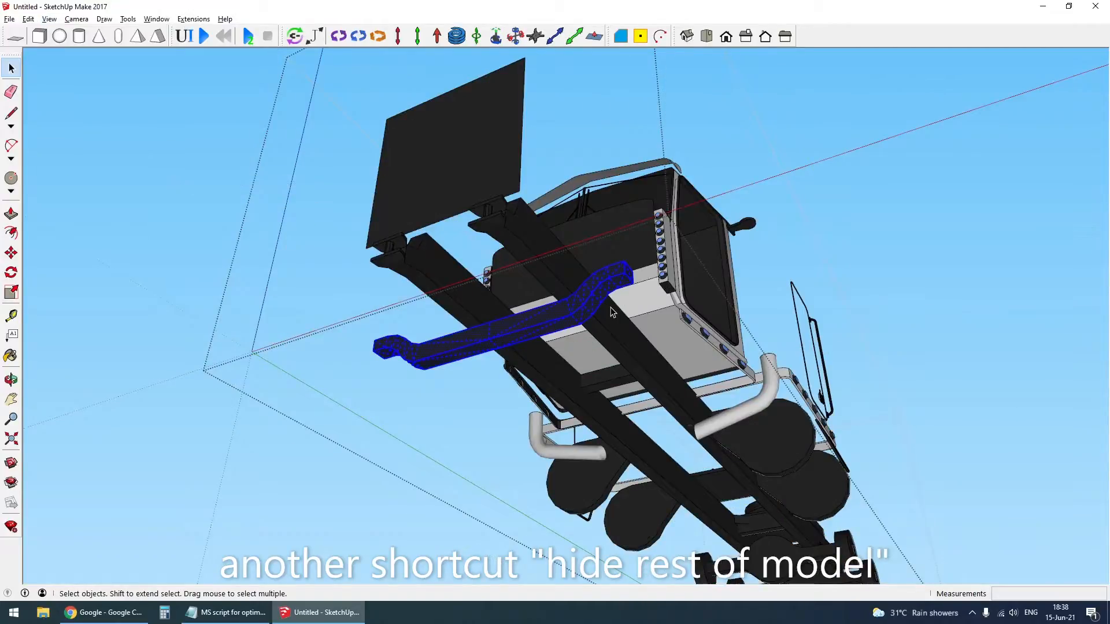
- Make the selected front axle beam geometry into its own group
{"action": "key", "text": "shift+h"}
{"action": "key", "text": "shift+h"}
{"action": "key", "text": "shift+h"}
{"action": "key", "text": "shift+h"}
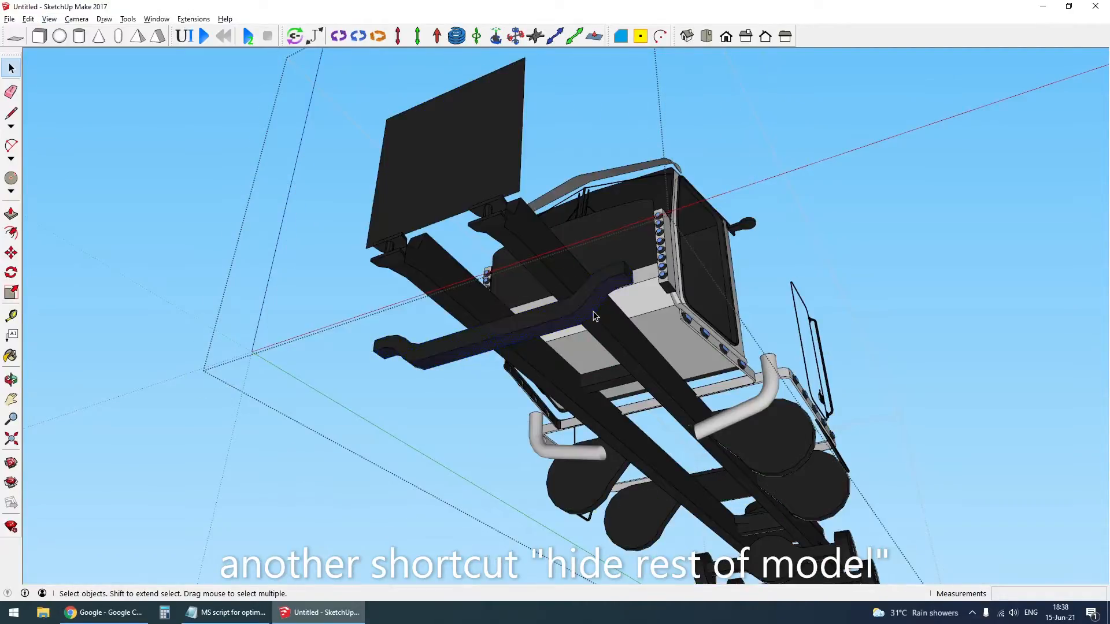
{"action": "key", "text": "ctrl+g"}
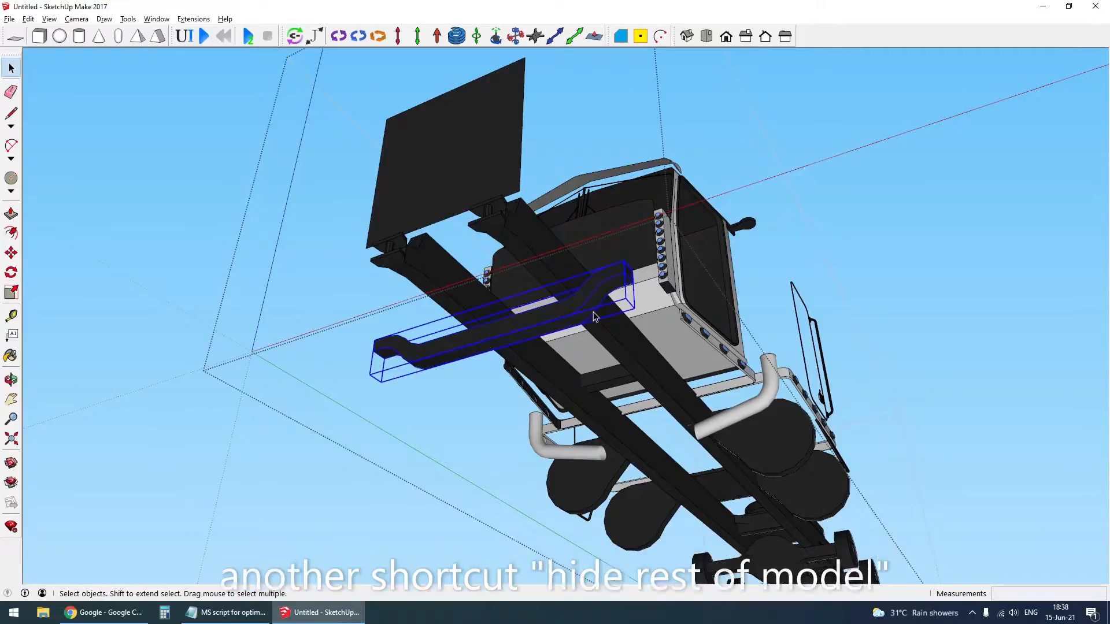
- Cut the front axle beam group from the chassis beams and paste it in place one level up, in the truck's group
{"action": "scroll", "coordinate": [595, 317], "scroll_direction": "down", "scroll_amount": 2}
{"action": "middle_click_drag", "start_coordinate": [707, 423], "coordinate": [691, 372]}
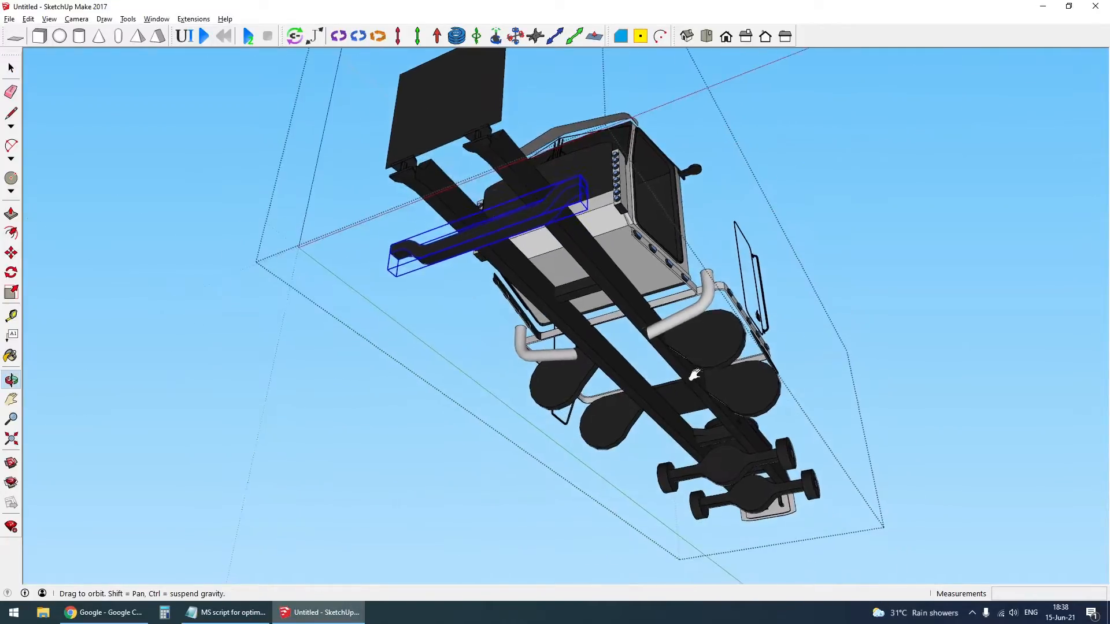
{"action": "scroll", "coordinate": [684, 371], "scroll_direction": "up", "scroll_amount": 1}
{"action": "middle_click_drag", "start_coordinate": [488, 225], "coordinate": [499, 239]}
{"action": "key", "text": "Delete"}
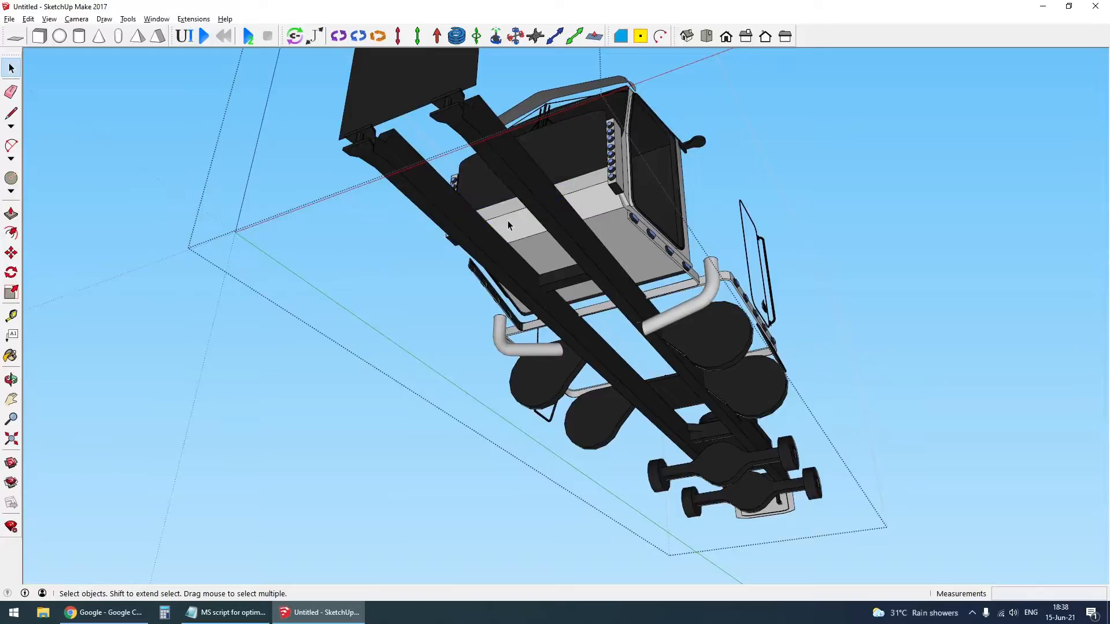
{"action": "key", "text": "Escape"}
{"action": "key", "text": "ctrl+shift+v"}
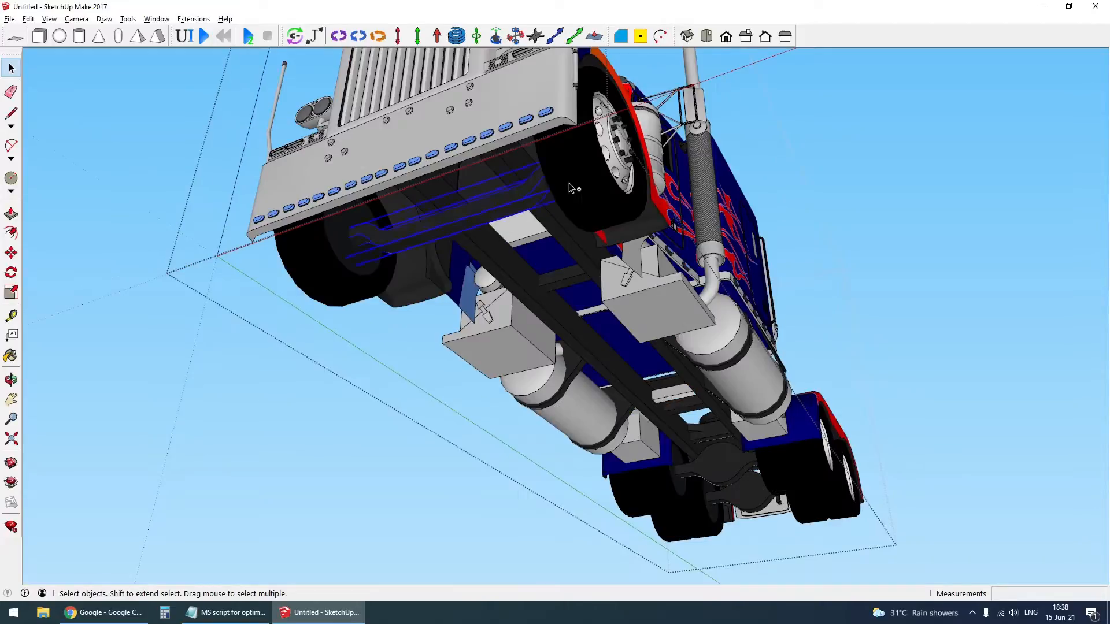
- Open the rear wheels and fender group on one side for inspection and leave it again
{"action": "left_click", "coordinate": [570, 181]}
{"action": "left_click", "coordinate": [517, 202]}
{"action": "scroll", "coordinate": [809, 502], "scroll_direction": "up", "scroll_amount": 5}
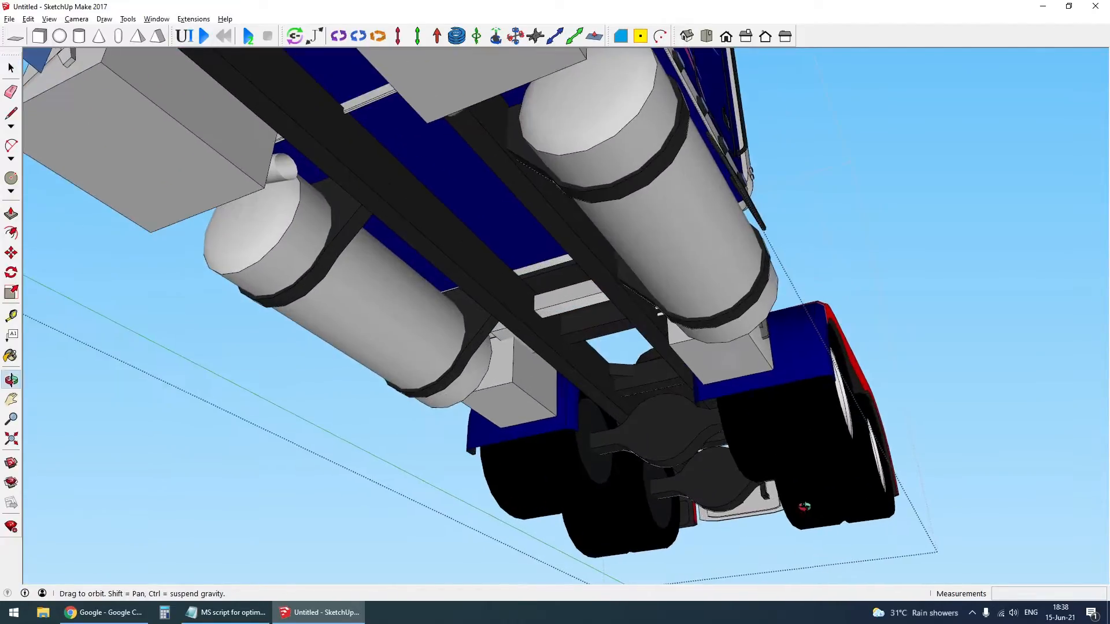
{"action": "left_click", "coordinate": [768, 396]}
{"action": "double_click", "coordinate": [775, 398]}
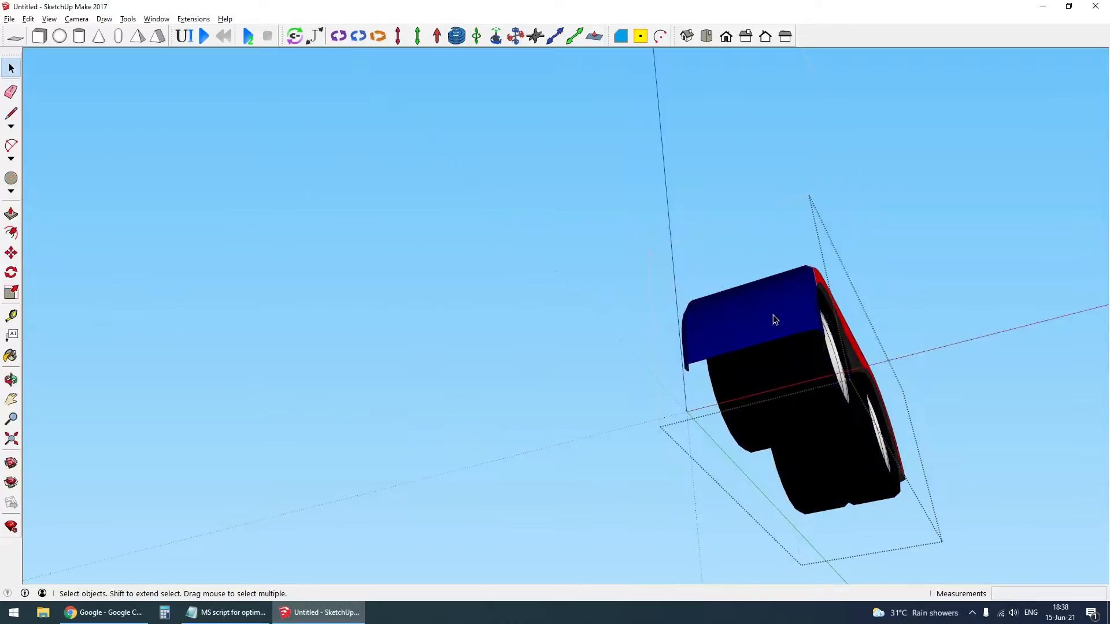
{"action": "left_click", "coordinate": [793, 383]}
{"action": "key", "text": "Escape"}
{"action": "key", "text": "Escape"}
- Explode the rear wheels and fender groups on both sides of the truck
{"action": "left_click", "coordinate": [793, 383]}
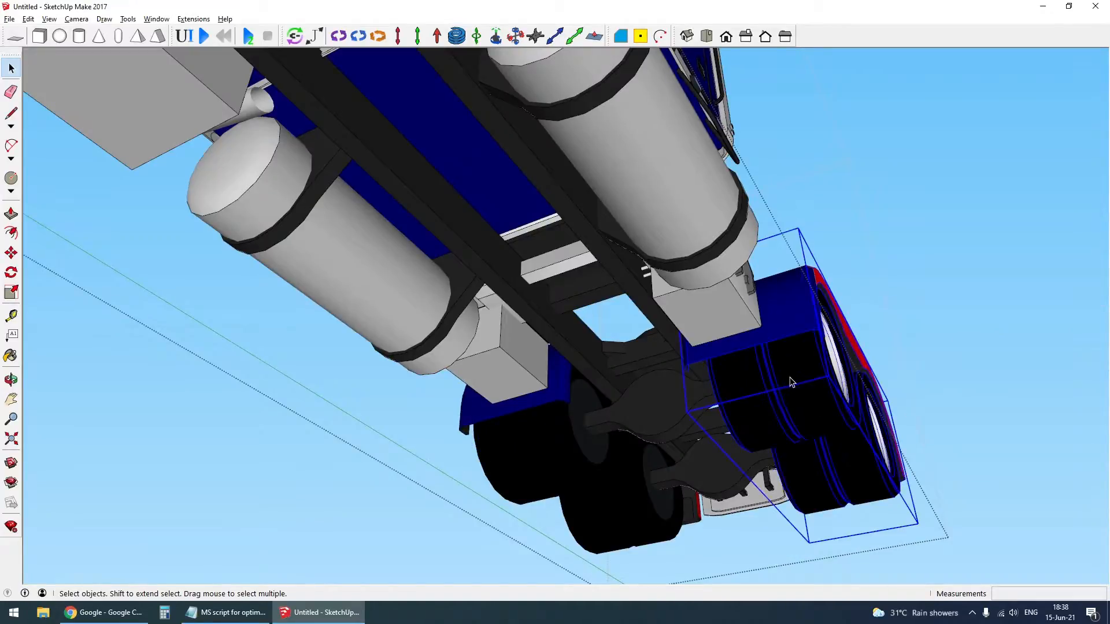
{"action": "right_click", "coordinate": [792, 383]}
{"action": "left_click", "coordinate": [837, 444]}
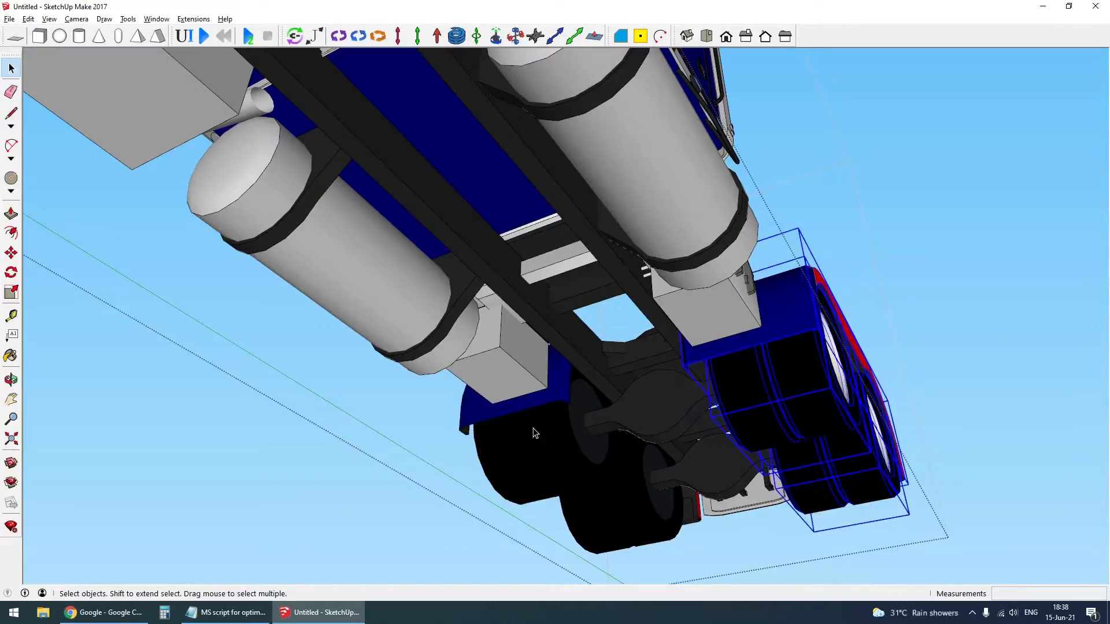
{"action": "right_click", "coordinate": [534, 430]}
{"action": "left_click", "coordinate": [576, 294]}
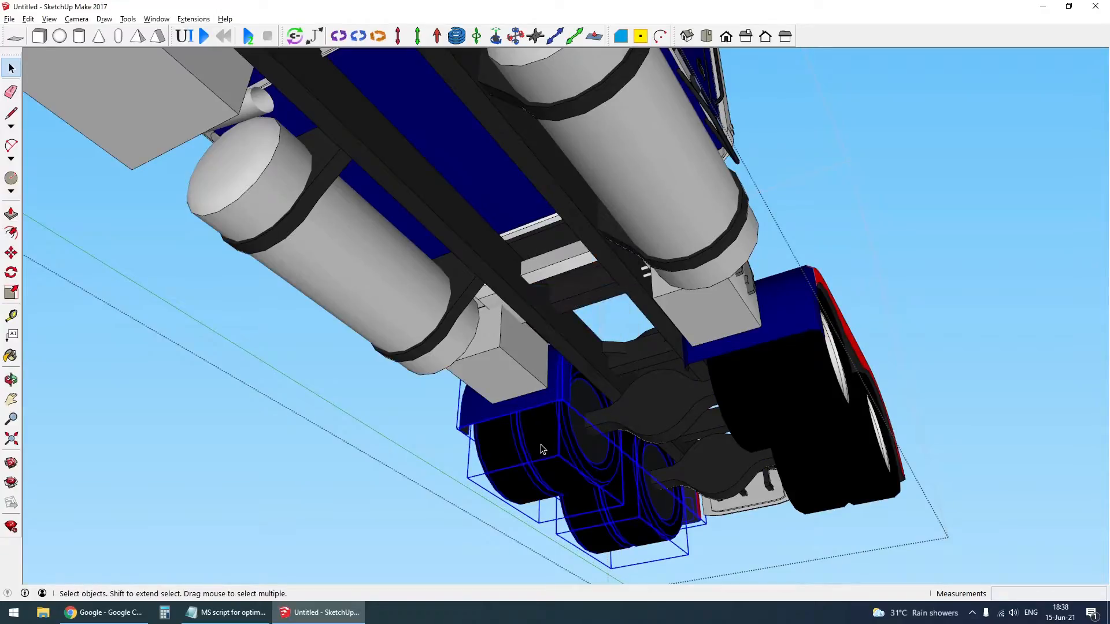
{"action": "left_click", "coordinate": [553, 411]}
{"action": "left_click", "coordinate": [778, 330]}
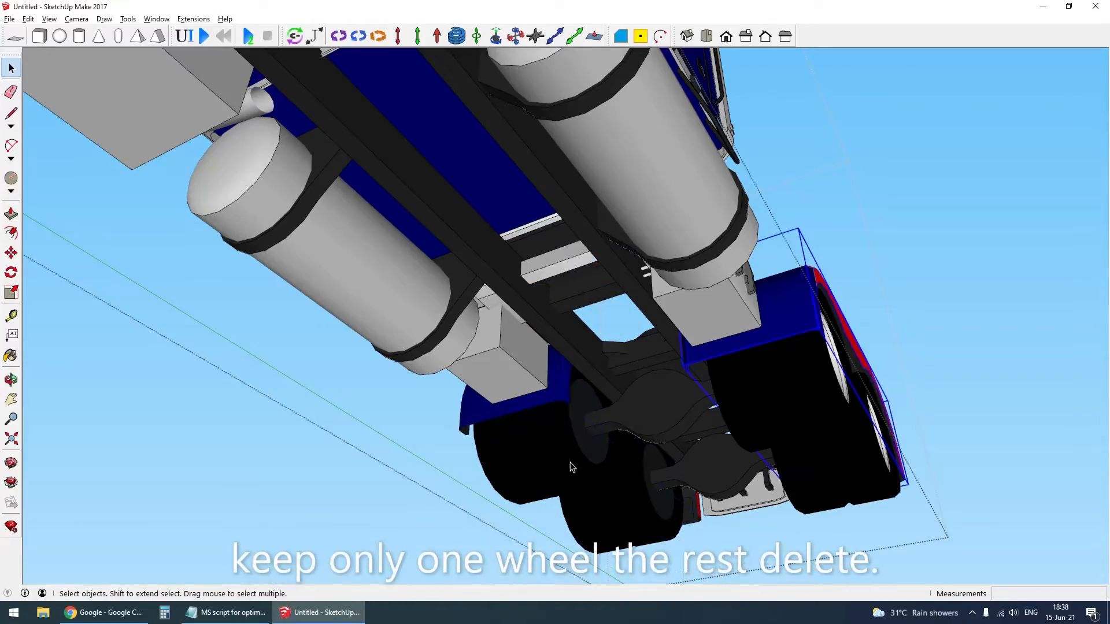
- Erase three of the four rear wheel components, keeping only the forward one beside the red and blue fender
{"action": "left_click", "coordinate": [548, 465]}
{"action": "right_click", "coordinate": [548, 460]}
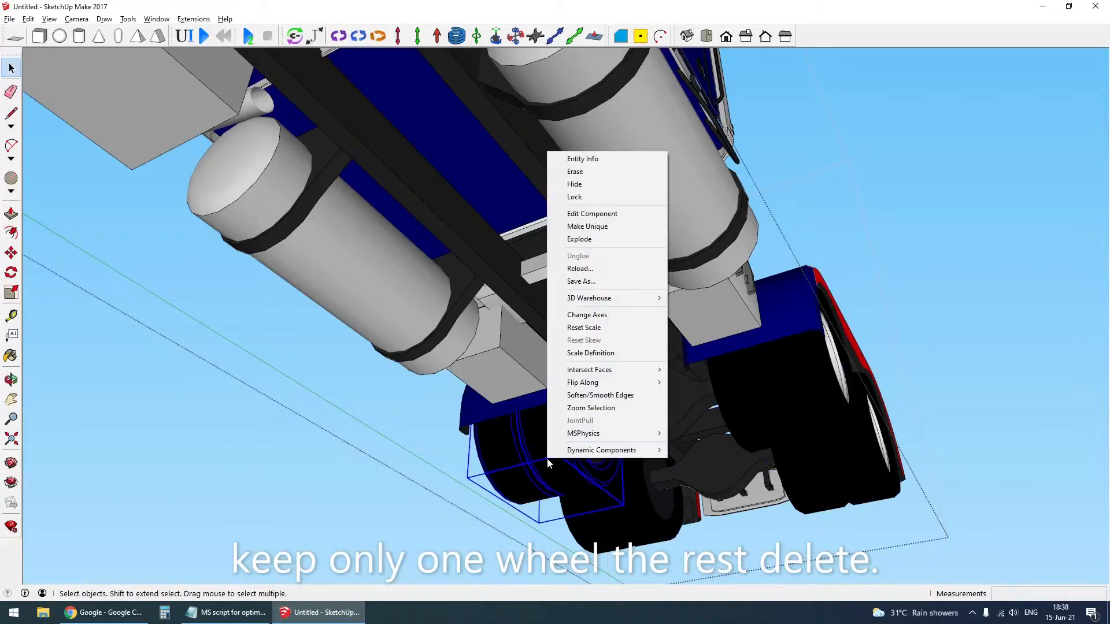
{"action": "left_click", "coordinate": [599, 174]}
{"action": "right_click", "coordinate": [612, 500]}
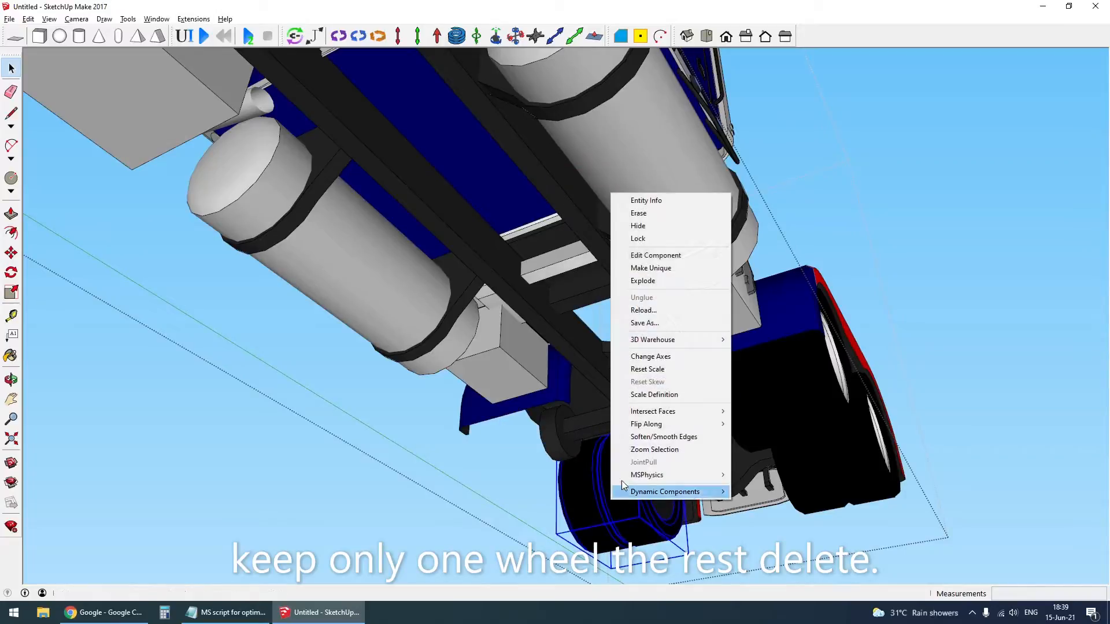
{"action": "left_click", "coordinate": [657, 213]}
{"action": "left_click", "coordinate": [669, 424]}
{"action": "left_click", "coordinate": [824, 404]}
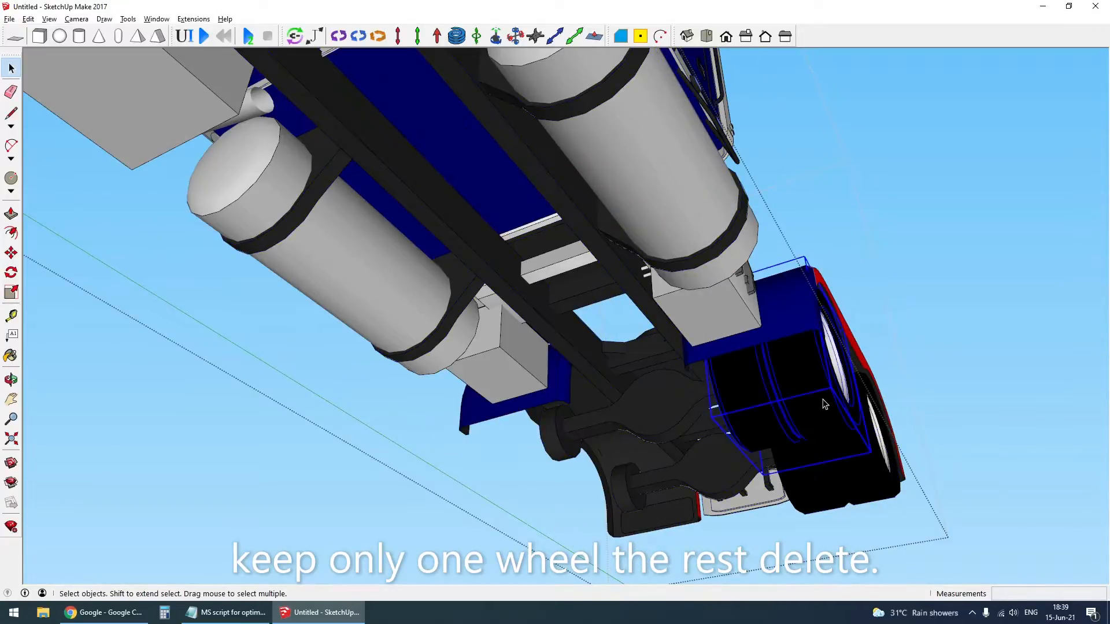
{"action": "right_click", "coordinate": [867, 467]}
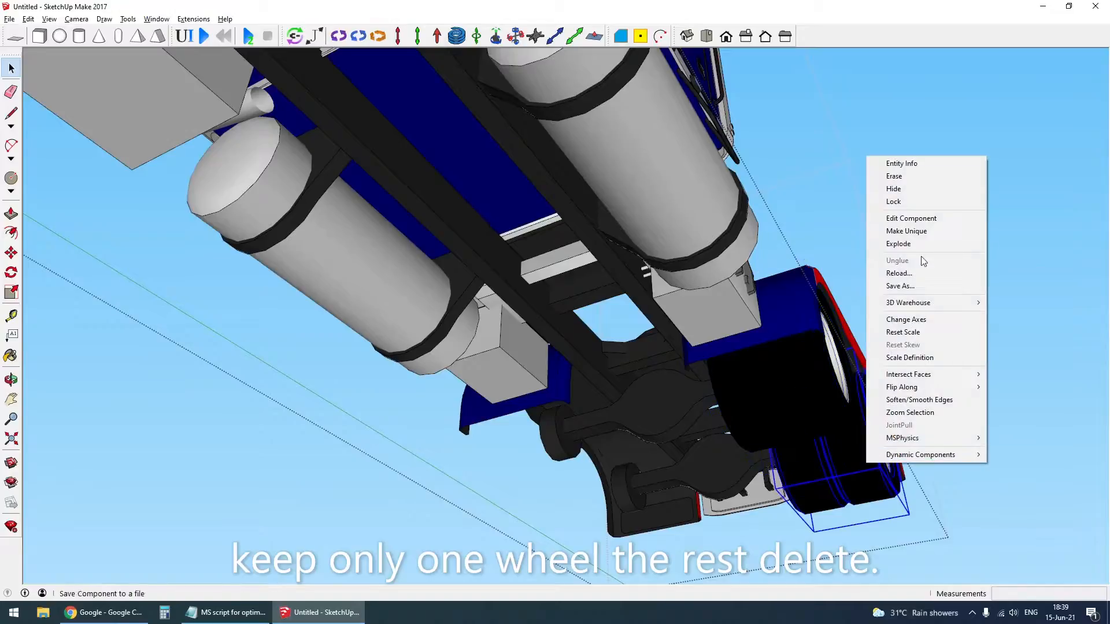
{"action": "left_click", "coordinate": [918, 177]}
- Open the chassis beams group and make separate groups of the forward rear axle's beam and its two end hubs
{"action": "left_click", "coordinate": [690, 430]}
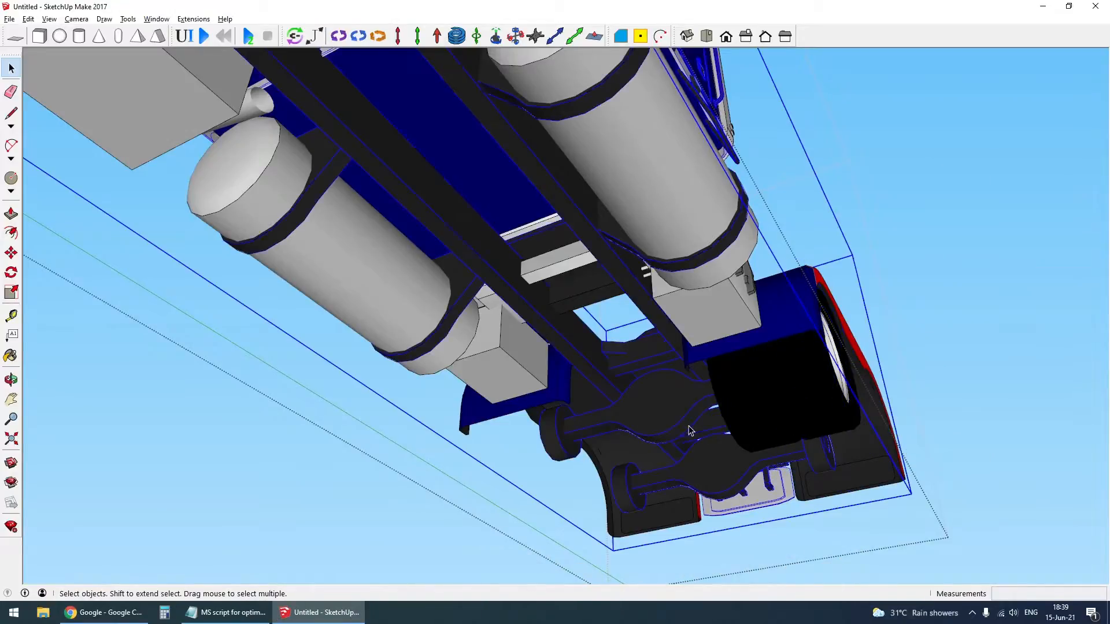
{"action": "key", "text": "Delete"}
{"action": "left_click", "coordinate": [672, 430]}
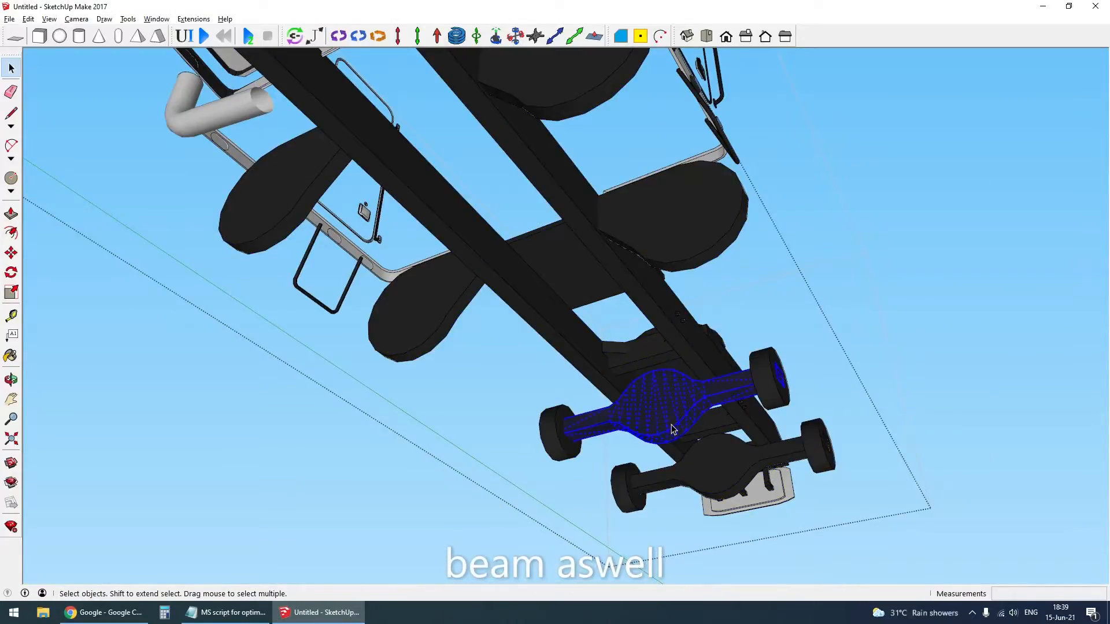
{"action": "right_click", "coordinate": [671, 427]}
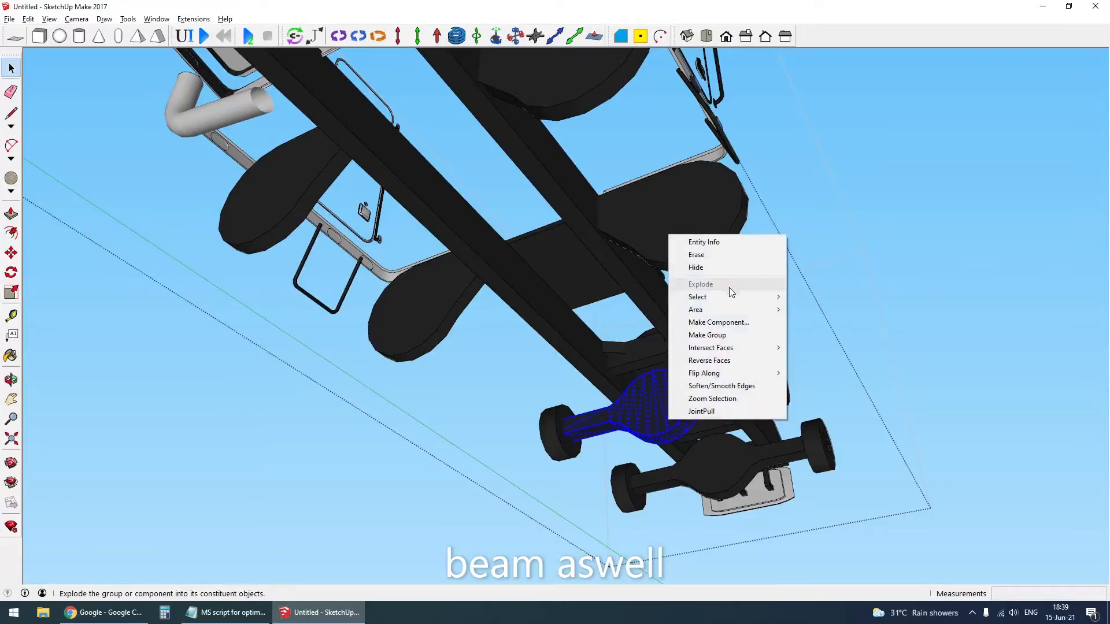
{"action": "left_click", "coordinate": [739, 341]}
{"action": "left_click", "coordinate": [772, 393]}
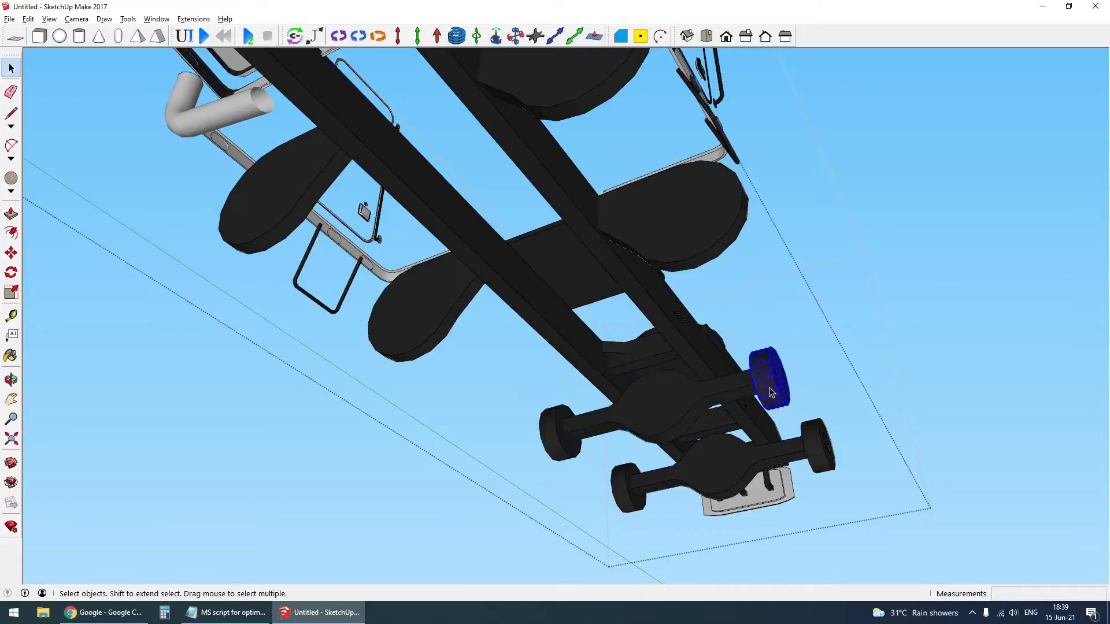
{"action": "right_click", "coordinate": [768, 384]}
{"action": "left_click", "coordinate": [830, 482]}
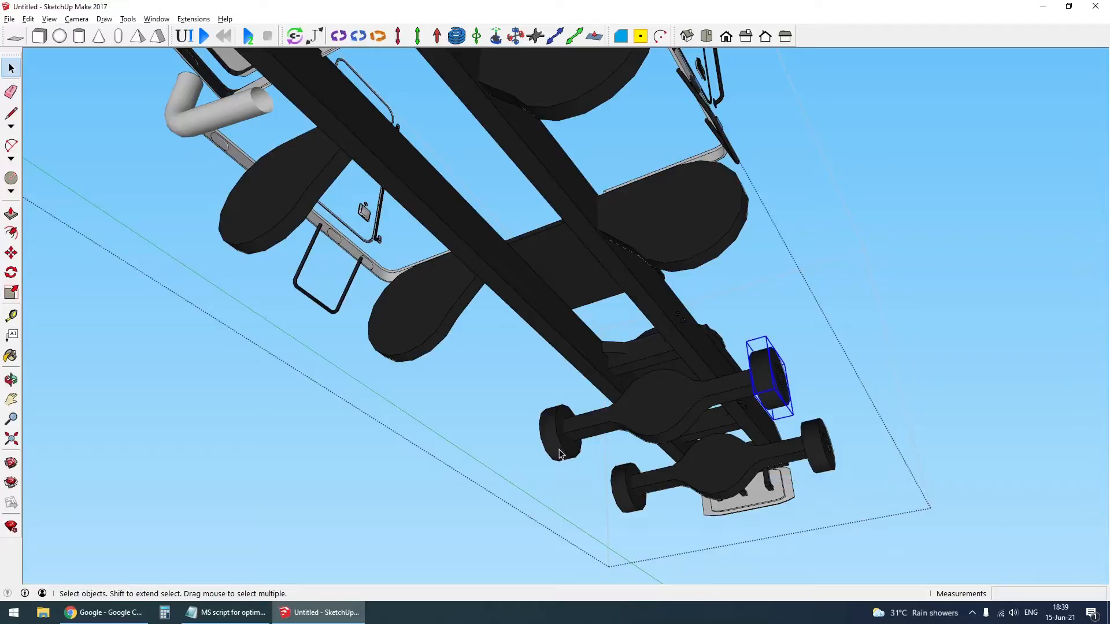
- Combine the forward rear axle beam and its two hub groups into one group
{"action": "left_click", "coordinate": [660, 418], "text": "shift"}
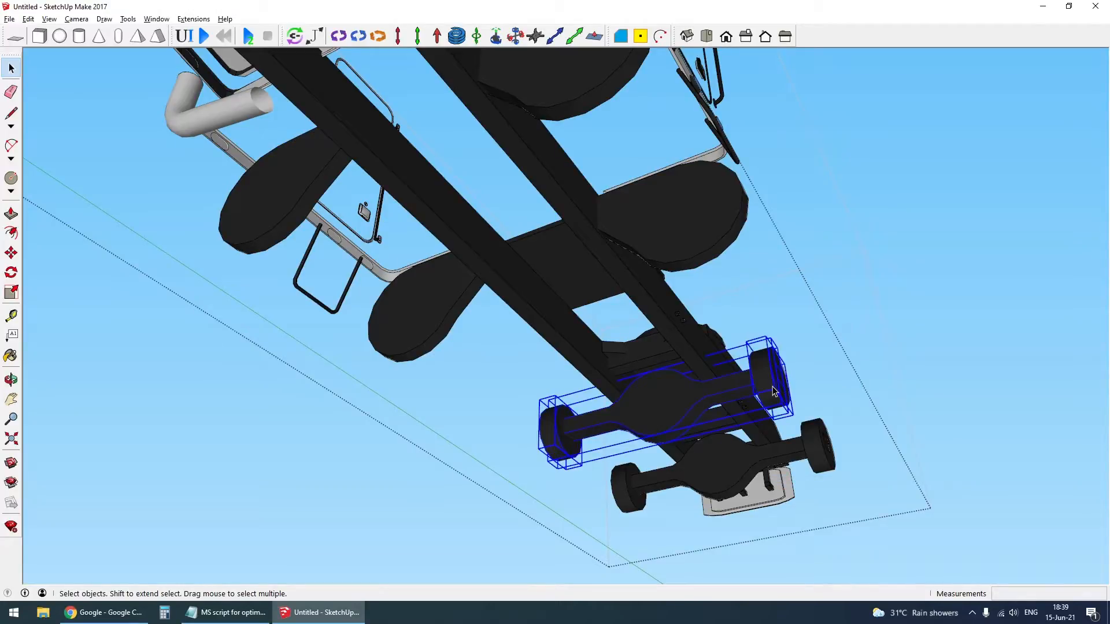
{"action": "key", "text": "ctrl+g"}
{"action": "scroll", "coordinate": [676, 422], "scroll_direction": "down", "scroll_amount": 1}
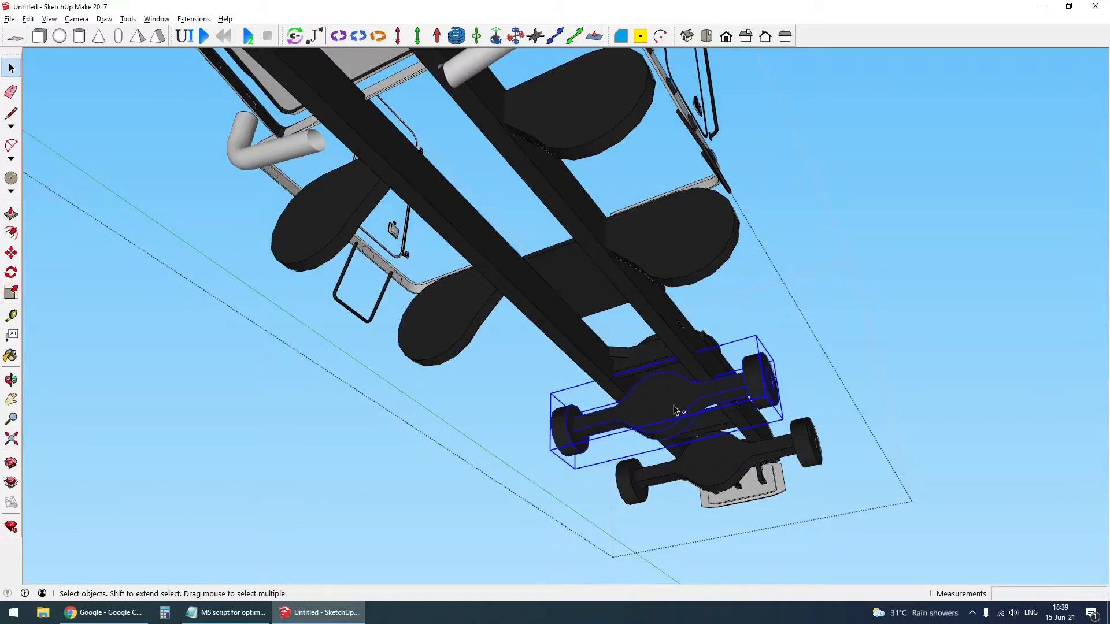
- Cut the combined rear axle group from the chassis beams and paste it in place in the truck's group
{"action": "right_click", "coordinate": [674, 409]}
{"action": "left_click", "coordinate": [668, 421]}
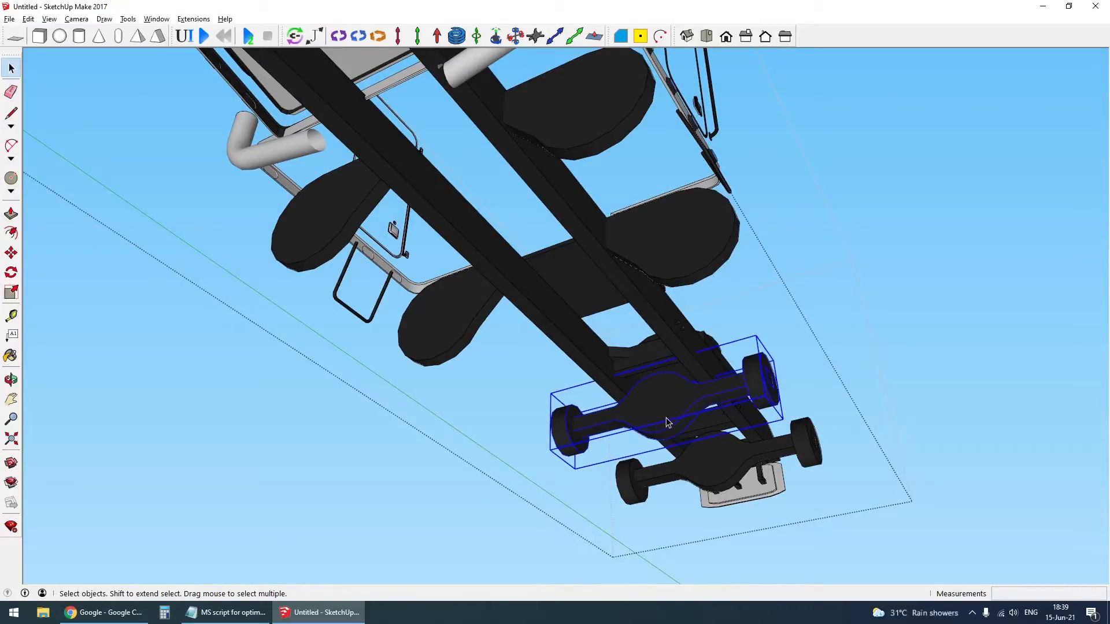
{"action": "left_click", "coordinate": [28, 20]}
{"action": "left_click", "coordinate": [46, 61]}
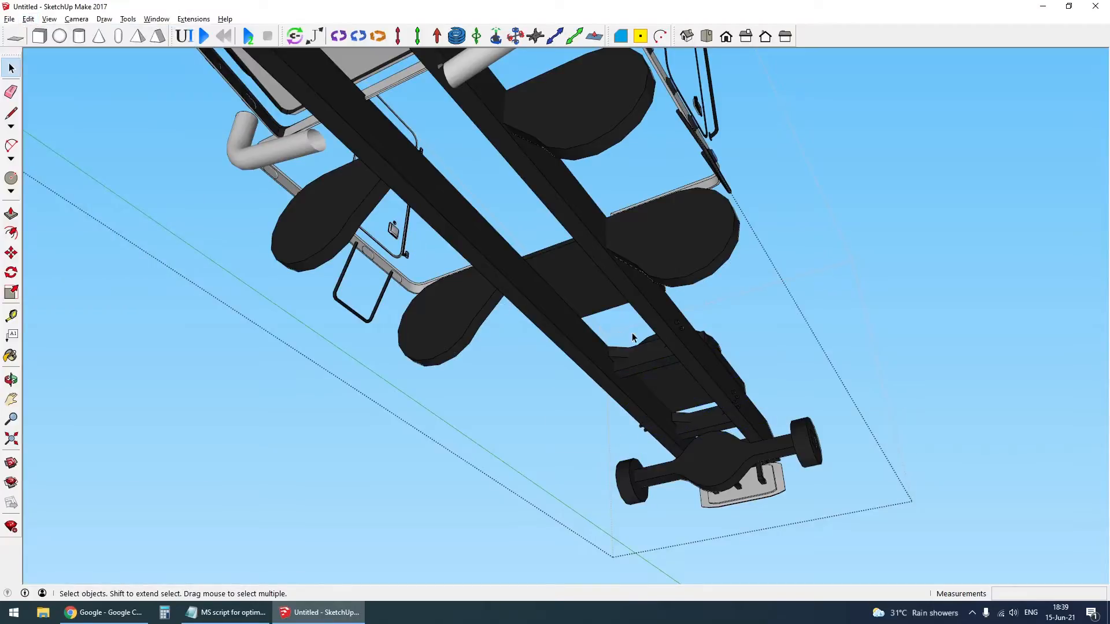
{"action": "key", "text": "Escape"}
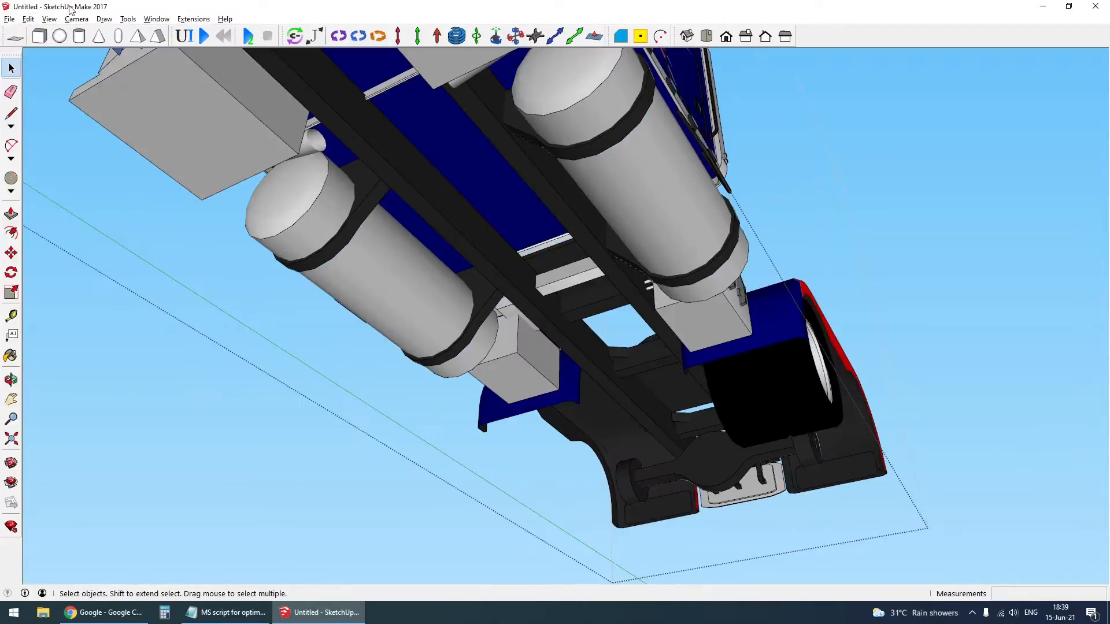
{"action": "left_click", "coordinate": [29, 19]}
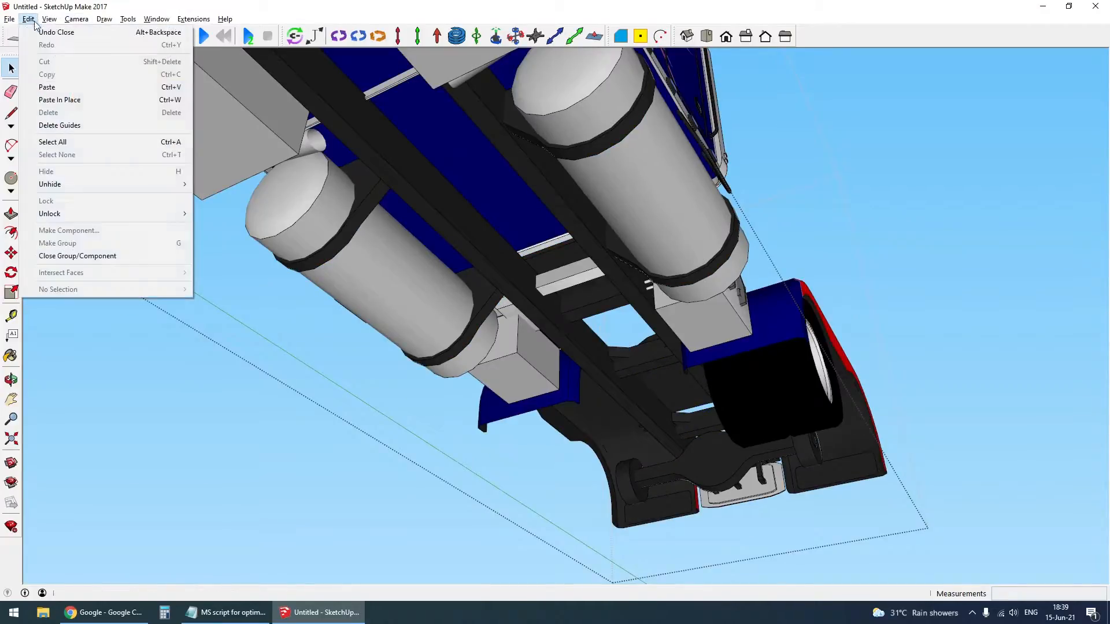
{"action": "left_click", "coordinate": [71, 99]}
- Cut the rear axle group and its wheel from the truck's group and paste them in place at the model's top level
{"action": "scroll", "coordinate": [722, 442], "scroll_direction": "down", "scroll_amount": 5}
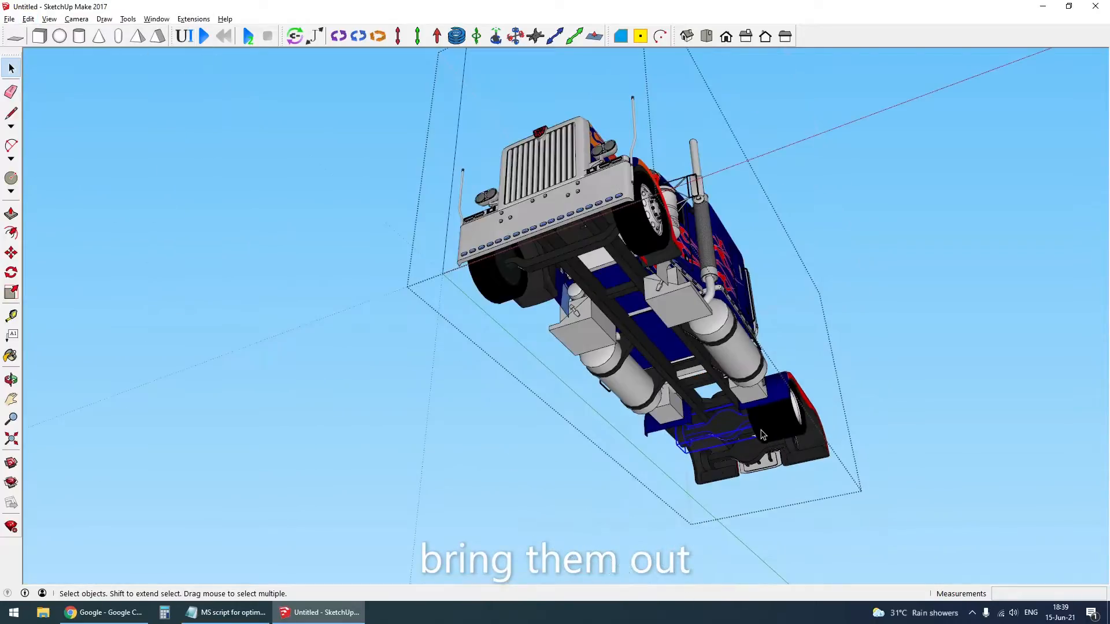
{"action": "scroll", "coordinate": [769, 441], "scroll_direction": "up", "scroll_amount": 3}
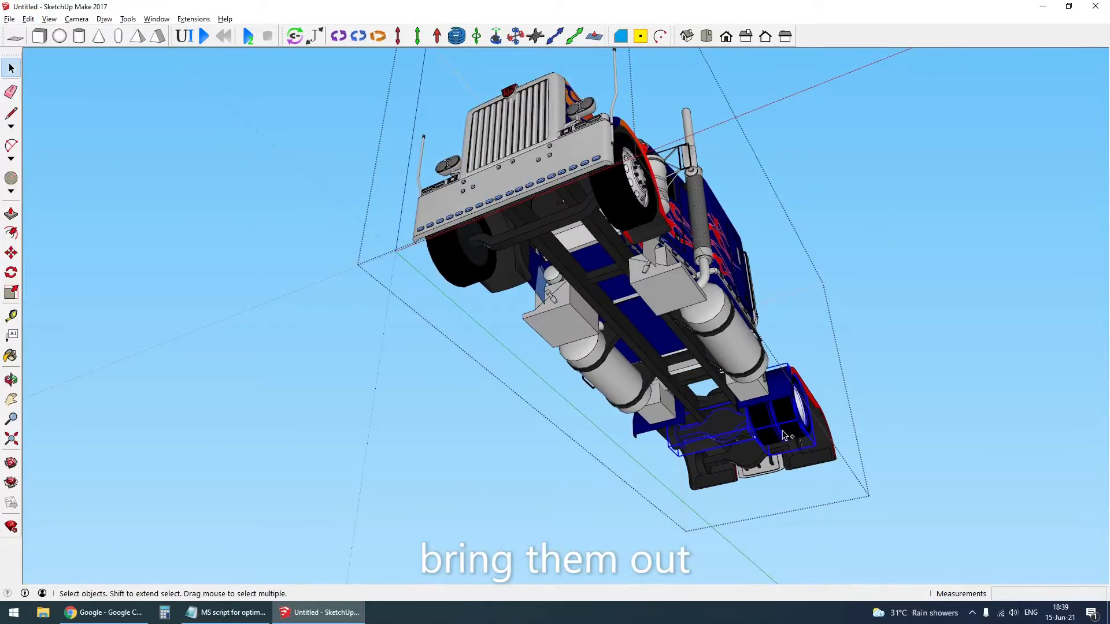
{"action": "left_click", "coordinate": [49, 19]}
{"action": "mouse_move", "coordinate": [29, 19]}
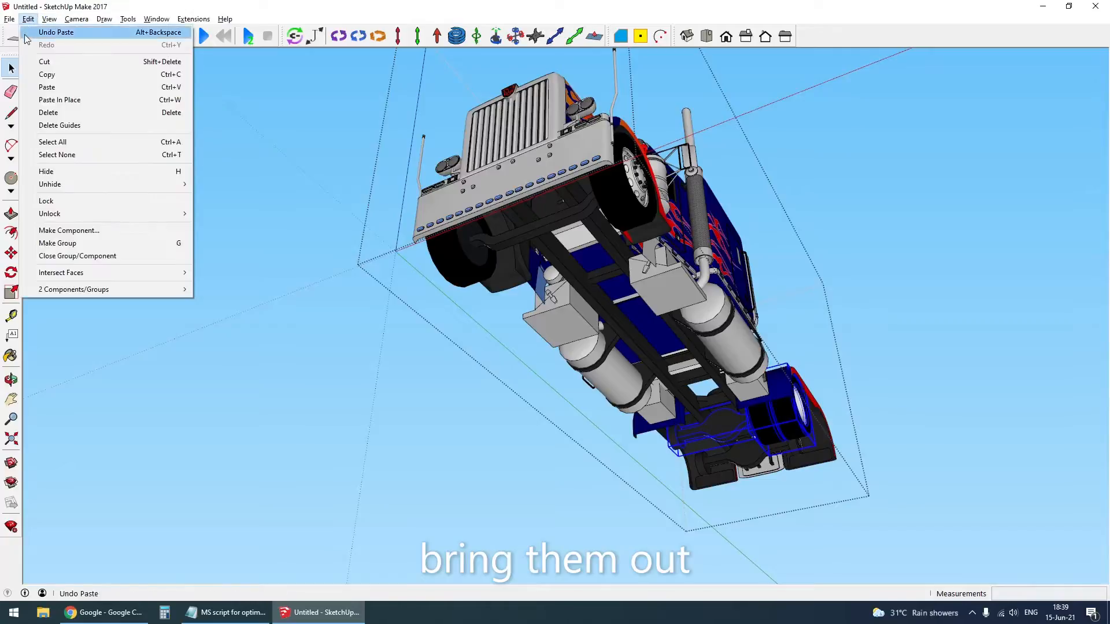
{"action": "left_click", "coordinate": [45, 63]}
{"action": "key", "text": "Escape"}
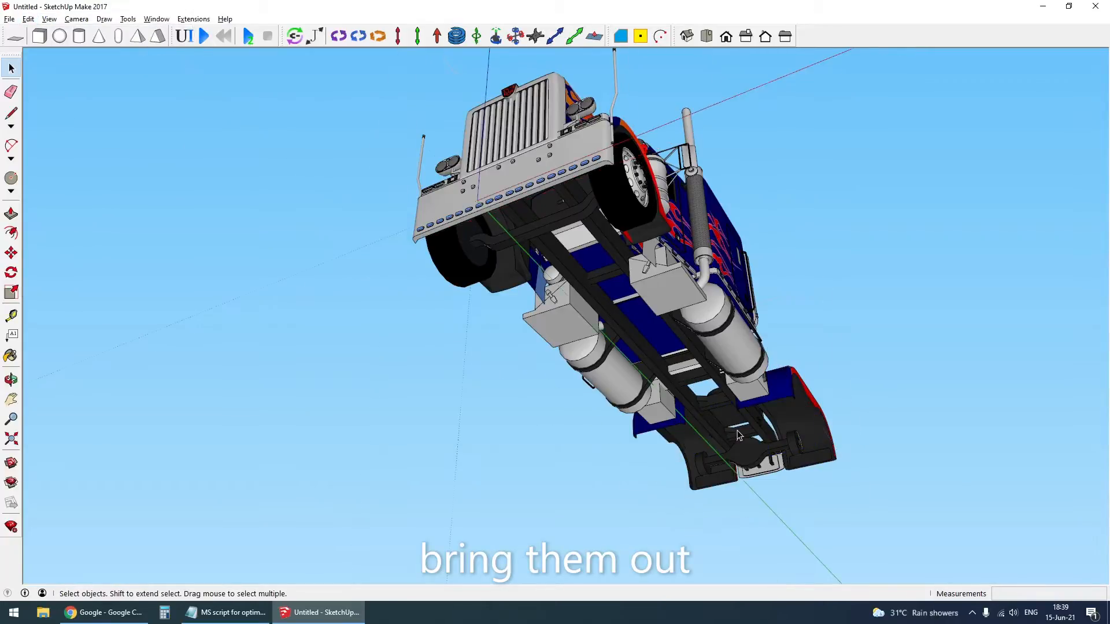
{"action": "left_click", "coordinate": [28, 19]}
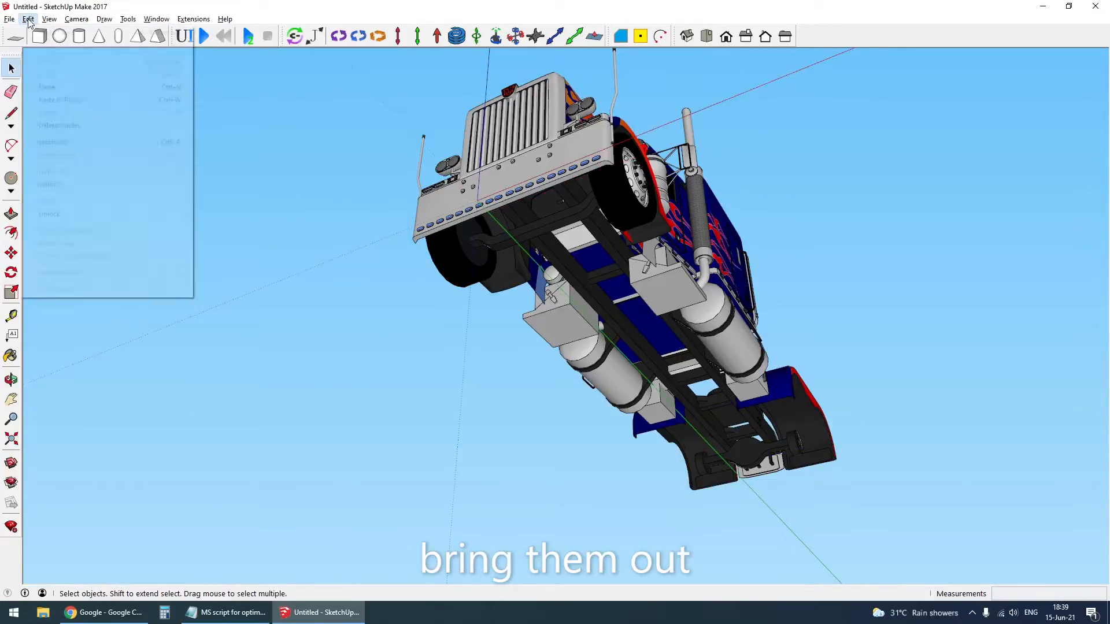
{"action": "left_click", "coordinate": [63, 99]}
{"action": "middle_click_drag", "start_coordinate": [624, 304], "coordinate": [622, 306]}
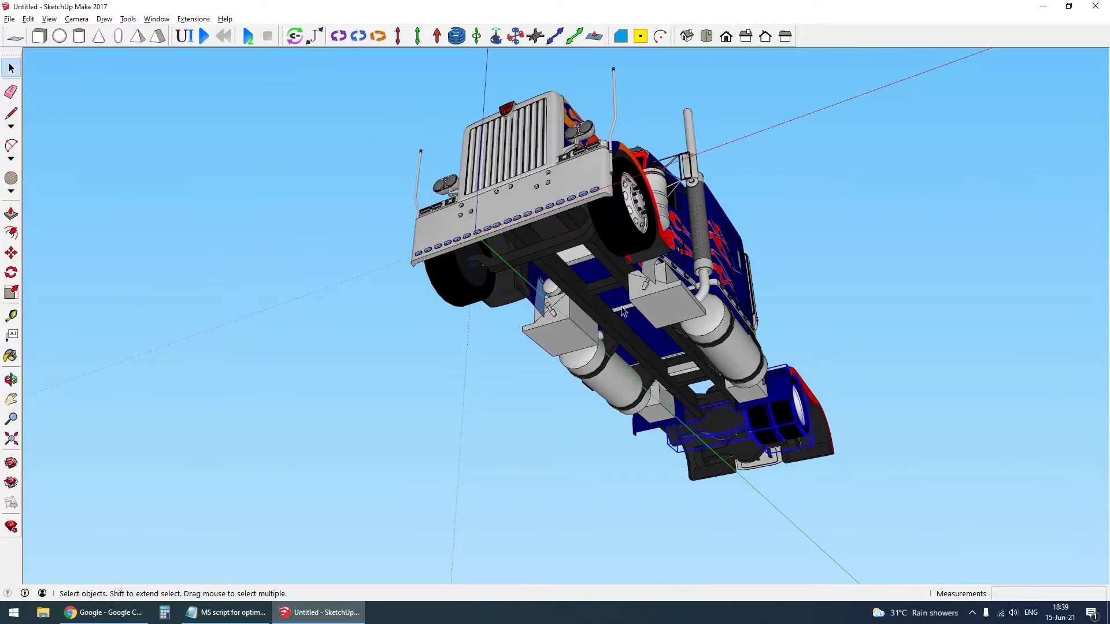
- Erase the truck body to check the separated rear axle and wheel, and undo the erasure
{"action": "left_click", "coordinate": [711, 255]}
{"action": "key", "text": "Delete"}
{"action": "middle_click_drag", "start_coordinate": [753, 294], "coordinate": [641, 315]}
{"action": "key", "text": "ctrl+z"}
- Cut the front axle and its wheel from the truck's group and paste them in place at the model's top level
{"action": "left_click", "coordinate": [636, 318]}
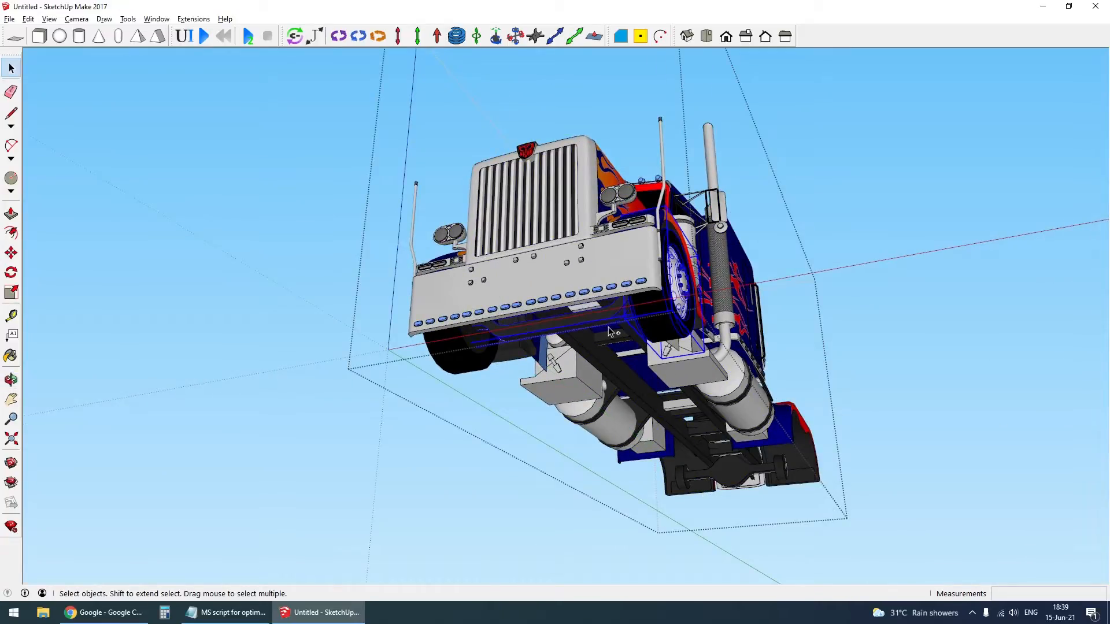
{"action": "key", "text": "Escape"}
{"action": "key", "text": "Escape"}
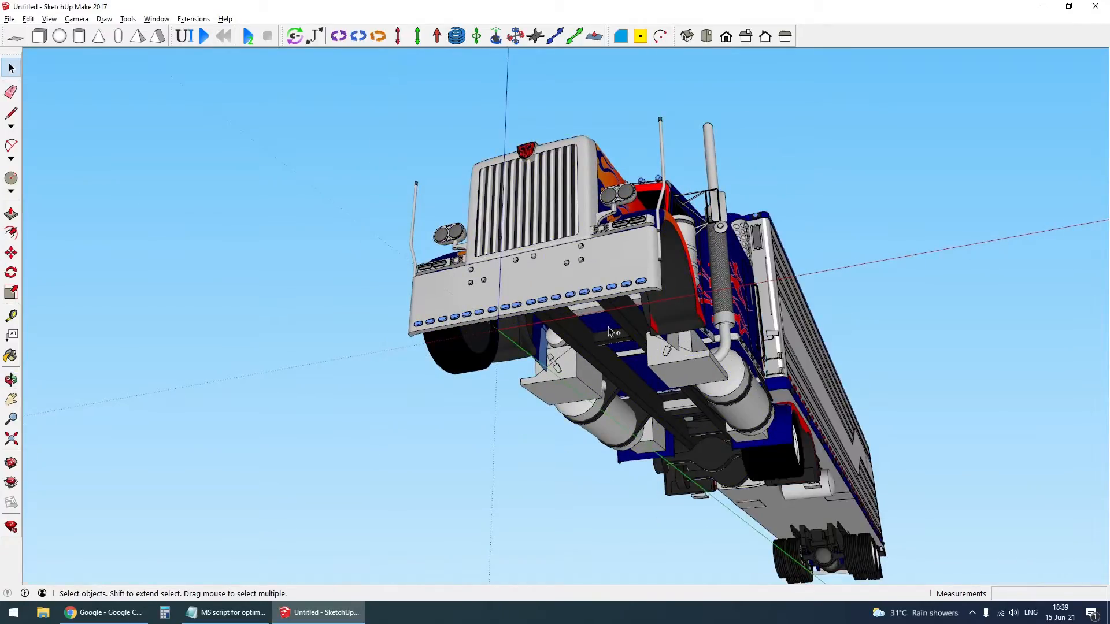
{"action": "key", "text": "ctrl+z"}
{"action": "middle_click_drag", "start_coordinate": [834, 397], "coordinate": [830, 398]}
- Temporarily erase the trailer and the truck body to inspect the separated axles and wheels on their own
{"action": "left_click", "coordinate": [826, 380]}
{"action": "key", "text": "Delete"}
{"action": "left_click", "coordinate": [596, 225]}
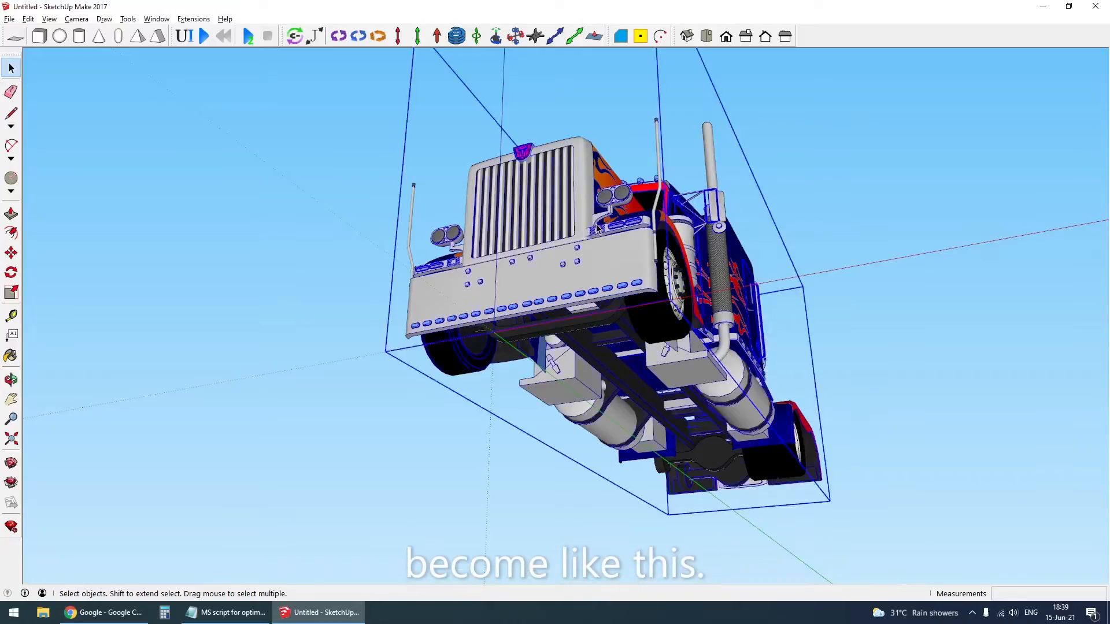
{"action": "key", "text": "Delete"}
{"action": "middle_click_drag", "start_coordinate": [746, 442], "coordinate": [659, 509]}
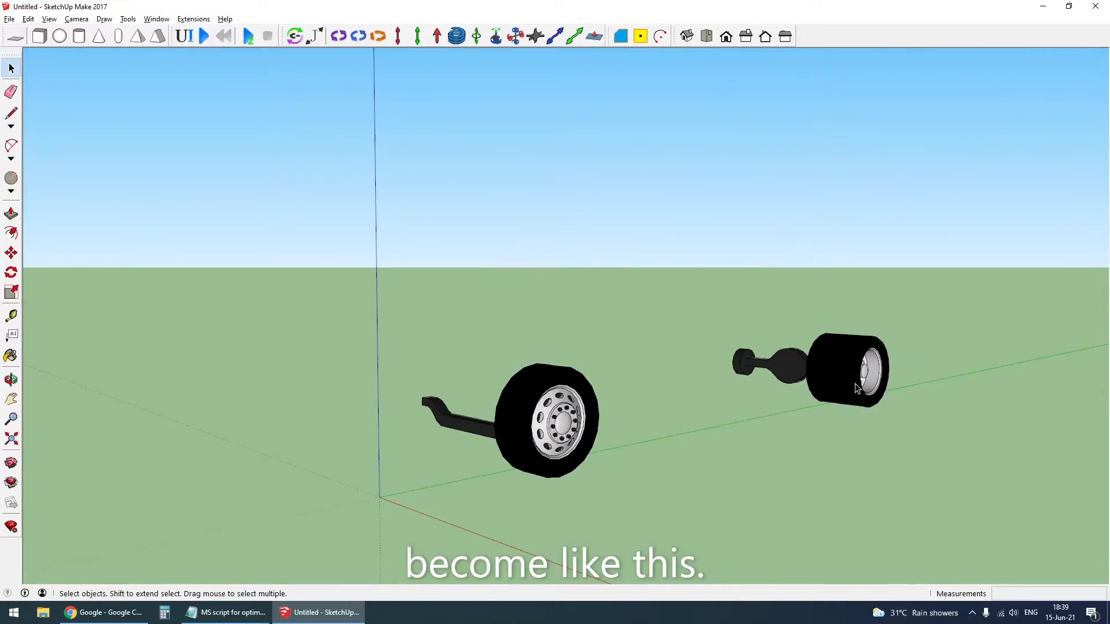
{"action": "middle_click_drag", "start_coordinate": [856, 388], "coordinate": [667, 412]}
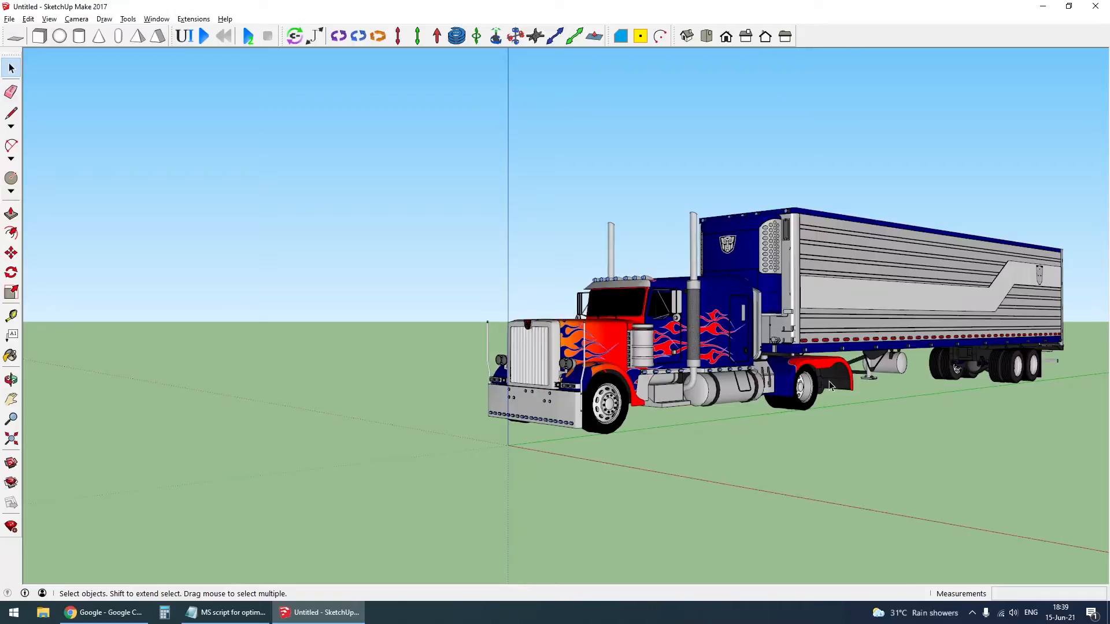
{"action": "middle_click_drag", "start_coordinate": [682, 381], "coordinate": [702, 355]}
- Open the trailer body and make a group of the coupling pin under its front end
{"action": "scroll", "coordinate": [702, 355], "scroll_direction": "up", "scroll_amount": 4}
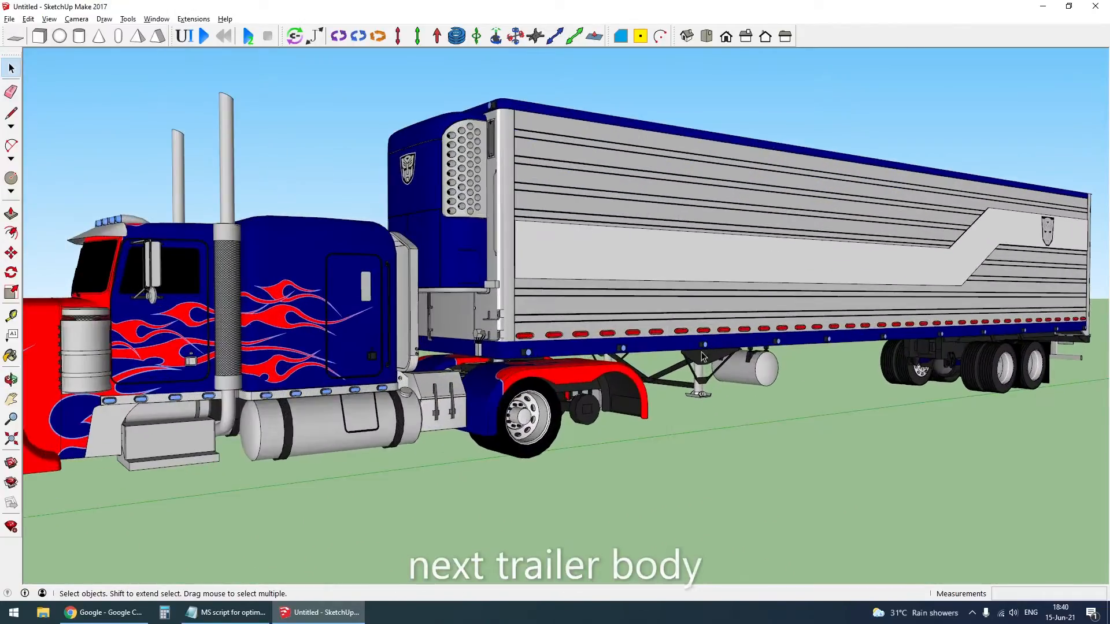
{"action": "double_click", "coordinate": [768, 306]}
{"action": "scroll", "coordinate": [451, 357], "scroll_direction": "up", "scroll_amount": 3}
{"action": "middle_click_drag", "start_coordinate": [509, 425], "coordinate": [497, 384]}
{"action": "scroll", "coordinate": [497, 384], "scroll_direction": "up", "scroll_amount": 3}
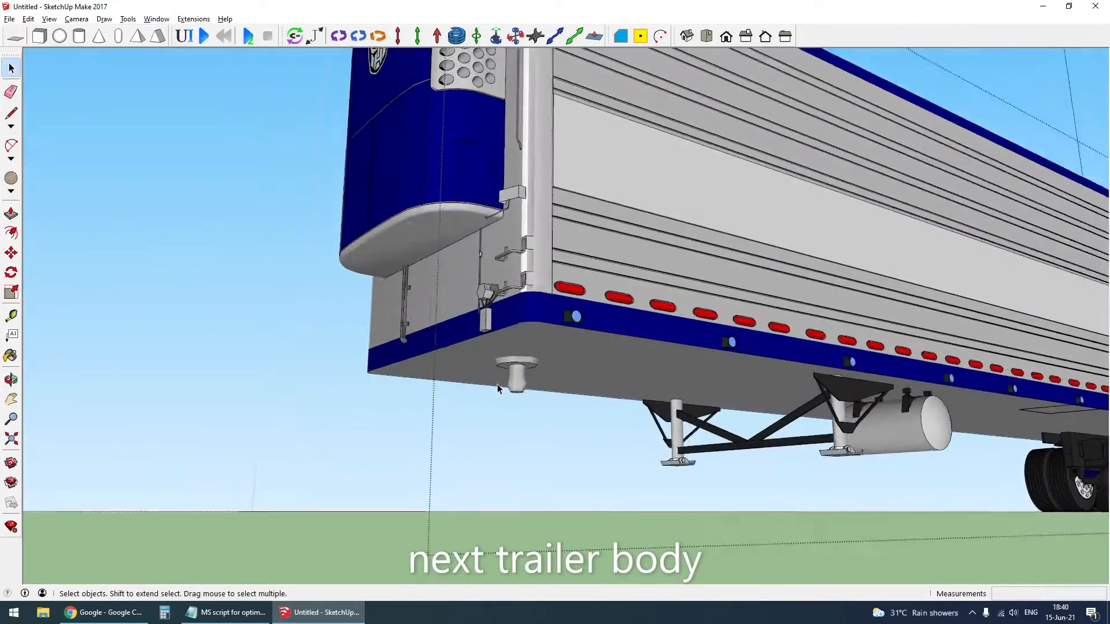
{"action": "scroll", "coordinate": [501, 386], "scroll_direction": "up", "scroll_amount": 4}
{"action": "double_click", "coordinate": [533, 387]}
{"action": "triple_click", "coordinate": [533, 387]}
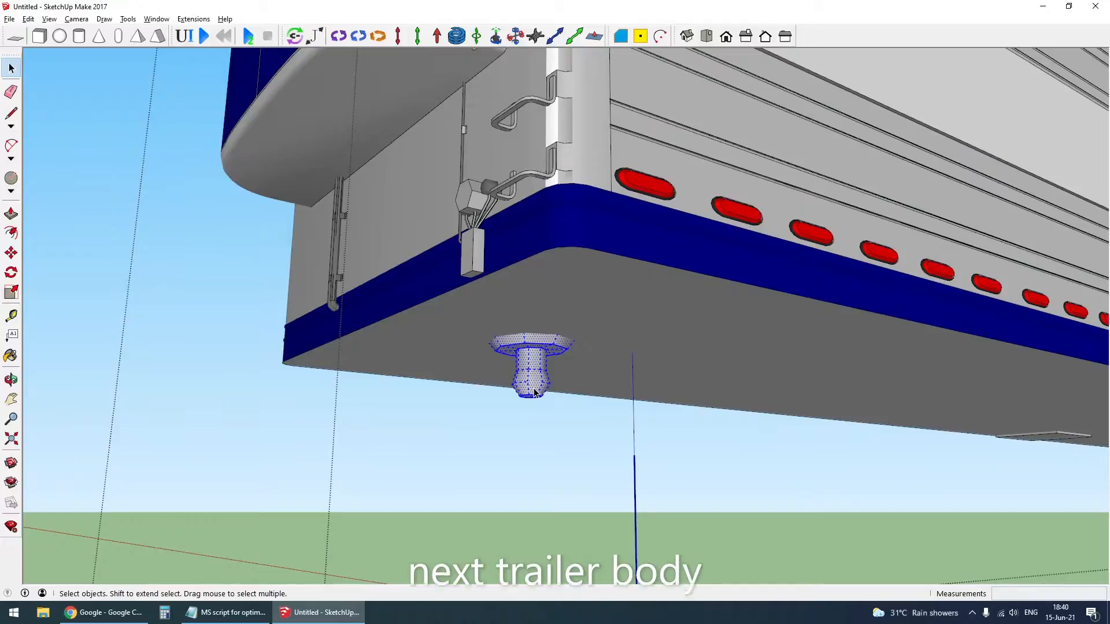
{"action": "triple_click", "coordinate": [533, 388]}
{"action": "right_click", "coordinate": [532, 385]}
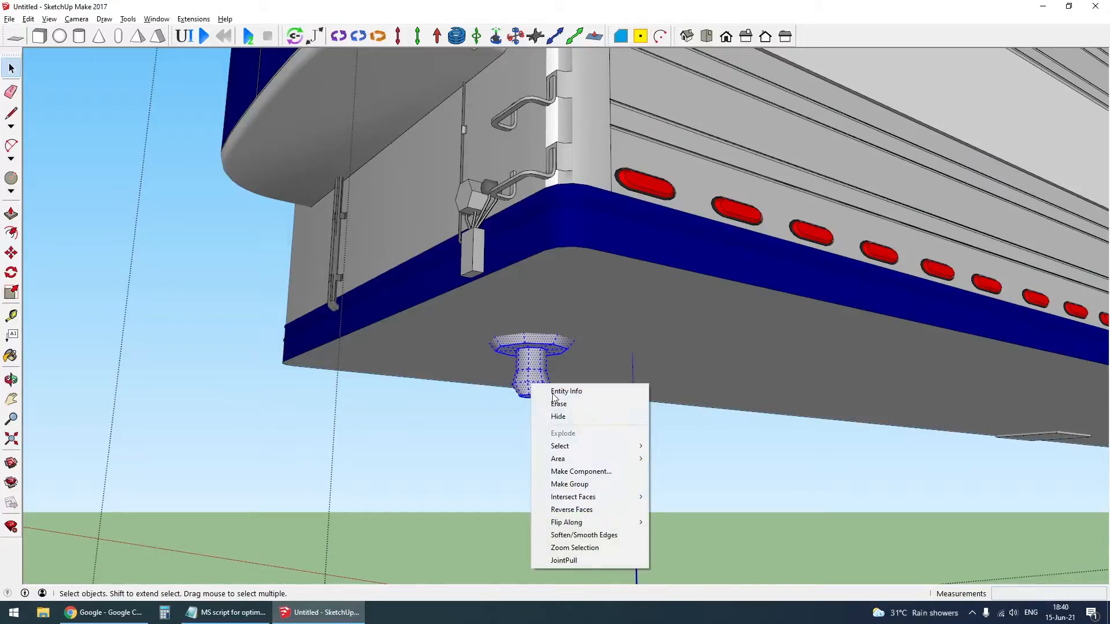
{"action": "left_click", "coordinate": [596, 485]}
{"action": "scroll", "coordinate": [532, 387], "scroll_direction": "down", "scroll_amount": 10}
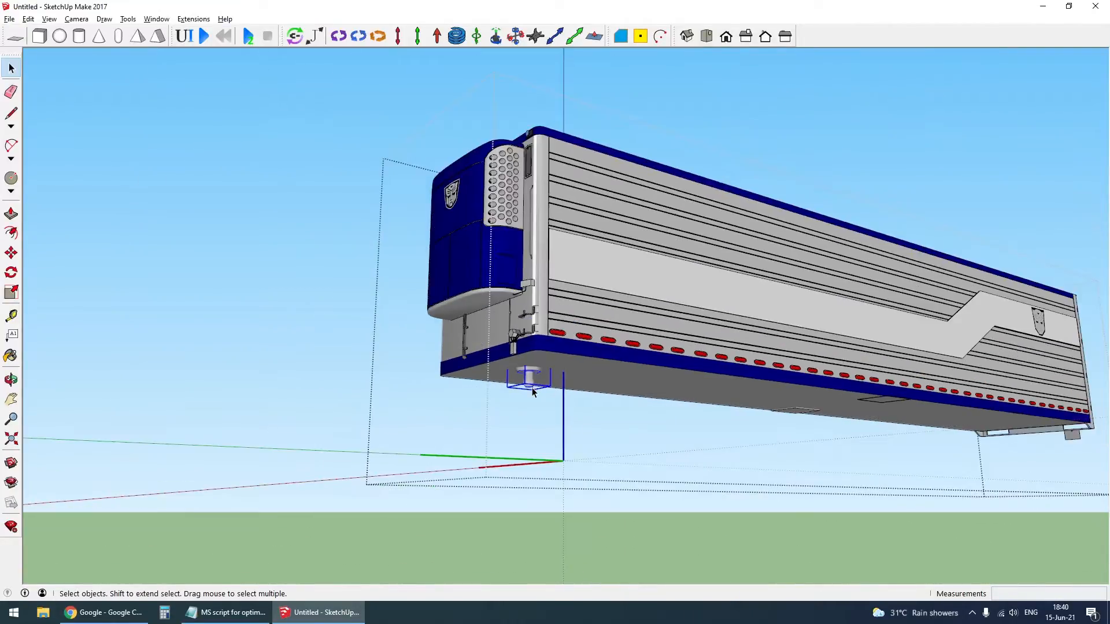
{"action": "key", "text": "Escape"}
- Cut the coupling pin group from the trailer body and paste it in place in the trailer's group
{"action": "scroll", "coordinate": [535, 386], "scroll_direction": "down", "scroll_amount": 2}
{"action": "middle_click_drag", "start_coordinate": [535, 385], "coordinate": [525, 404]}
{"action": "scroll", "coordinate": [523, 384], "scroll_direction": "up", "scroll_amount": 1}
{"action": "left_click", "coordinate": [523, 384]}
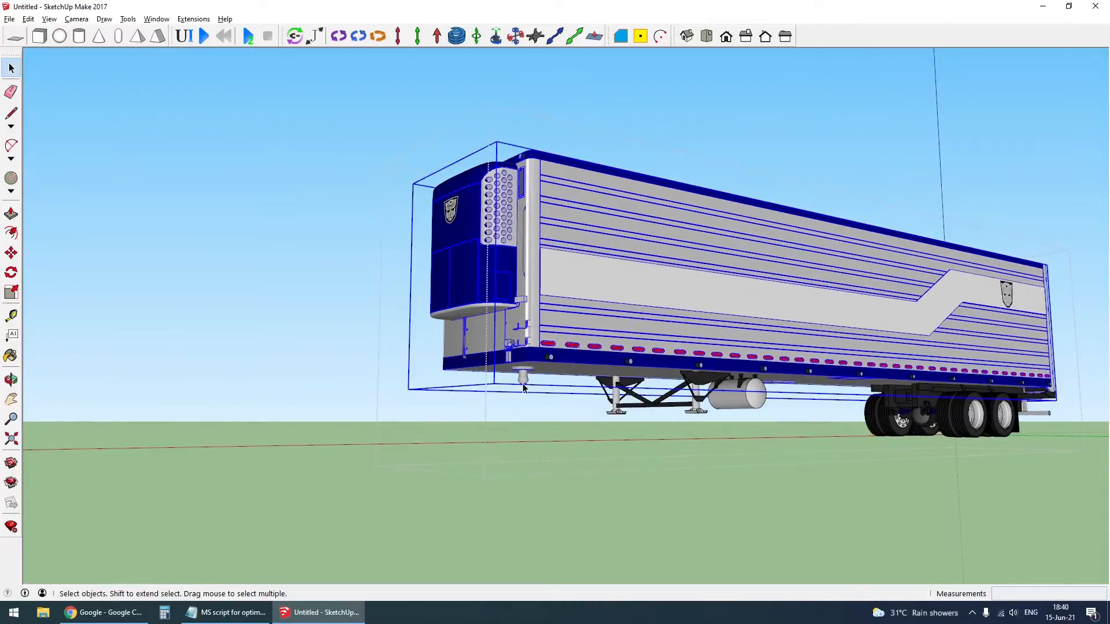
{"action": "scroll", "coordinate": [524, 388], "scroll_direction": "up", "scroll_amount": 3}
{"action": "double_click", "coordinate": [526, 387]}
{"action": "right_click", "coordinate": [522, 384]}
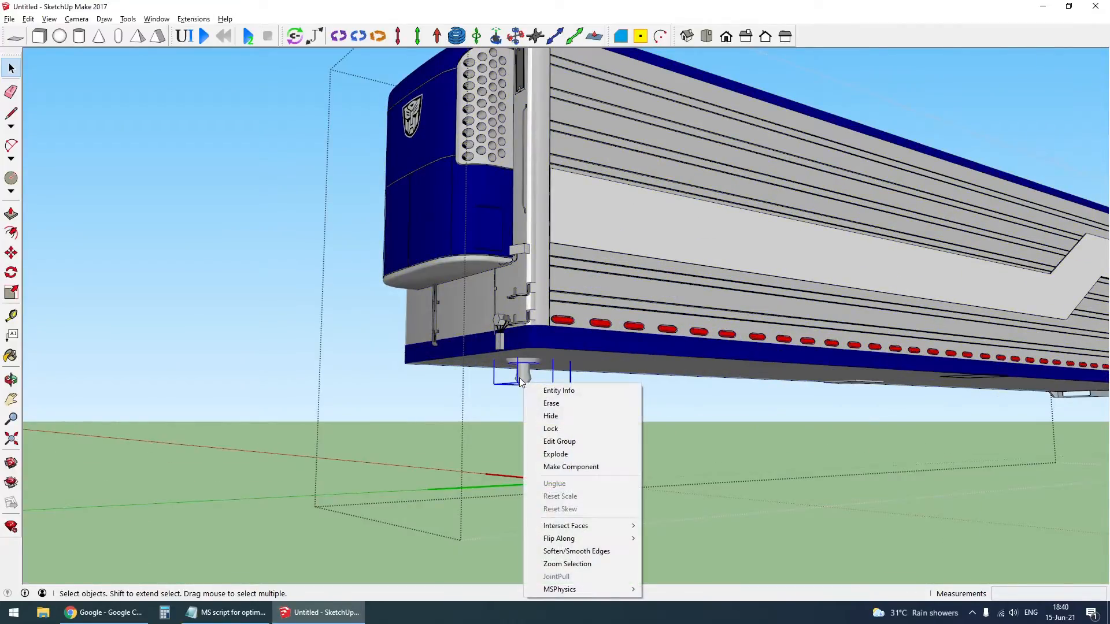
{"action": "left_click", "coordinate": [519, 379]}
{"action": "key", "text": "Escape"}
{"action": "key", "text": "Escape"}
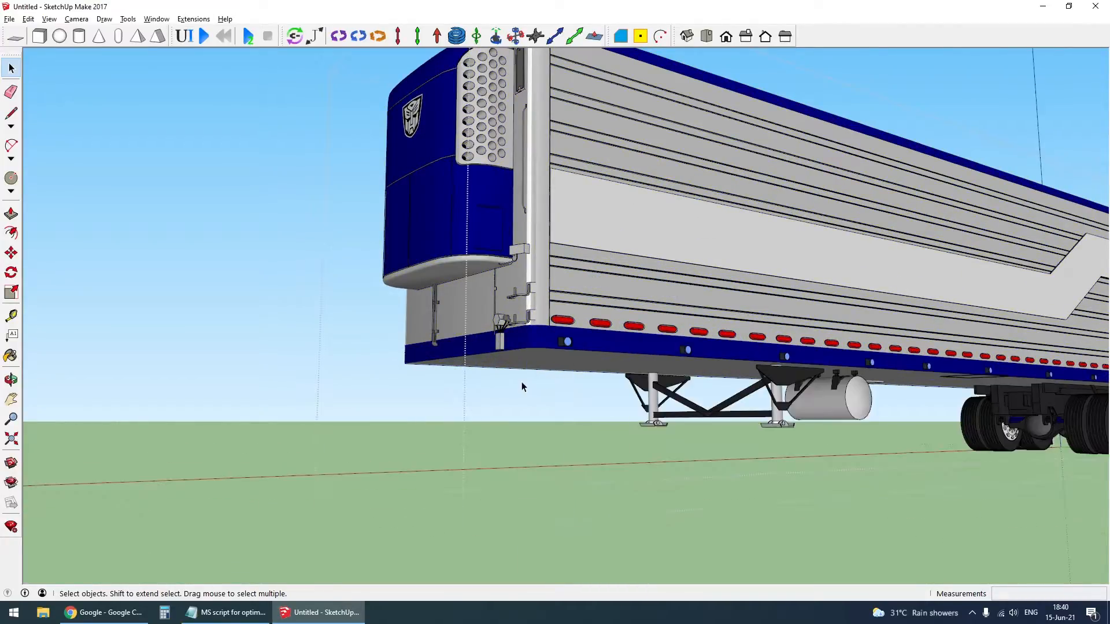
{"action": "double_click", "coordinate": [570, 323]}
{"action": "key", "text": "ctrl+shift+v"}
- Cut the landing legs group from the trailer's group of underbody parts and paste it in place at the model's top level
{"action": "scroll", "coordinate": [786, 434], "scroll_direction": "up", "scroll_amount": 10}
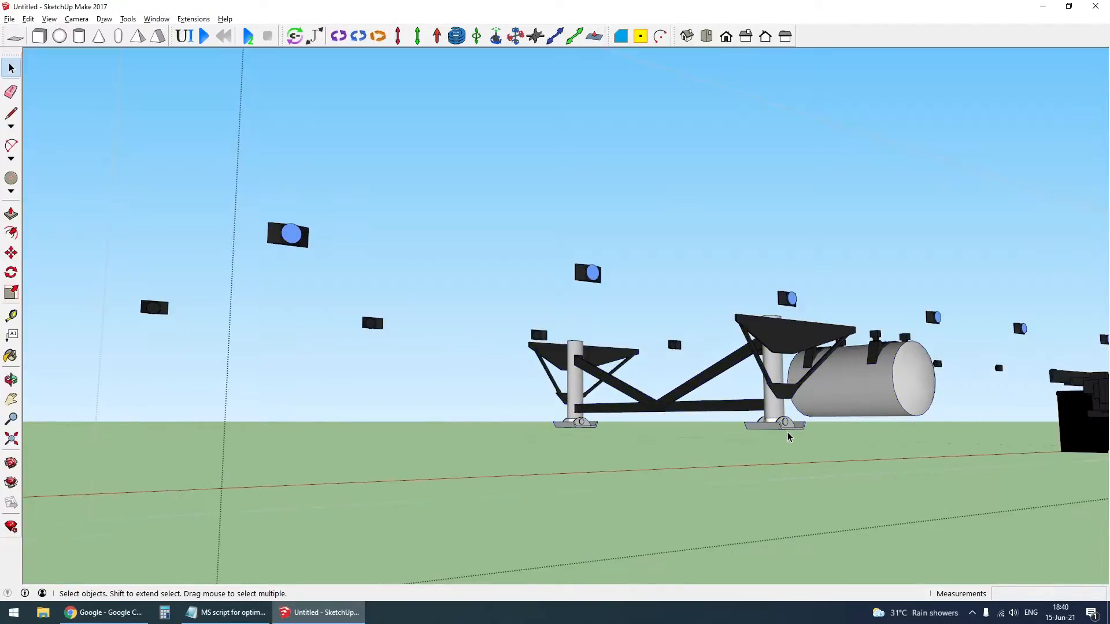
{"action": "left_click", "coordinate": [787, 432]}
{"action": "right_click", "coordinate": [788, 436]}
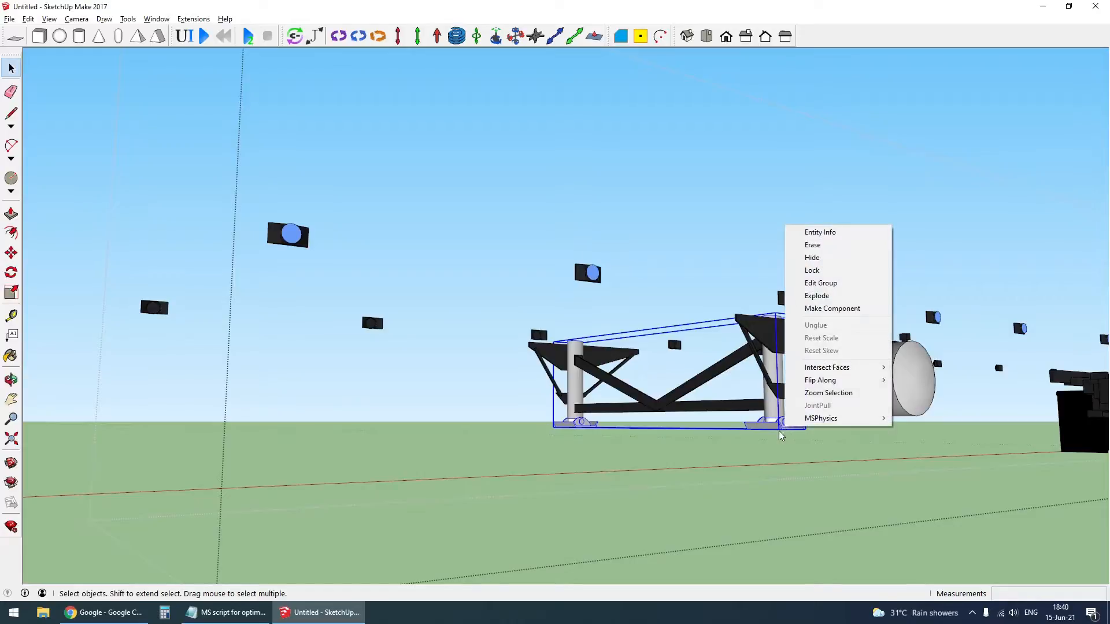
{"action": "key", "text": "Escape"}
{"action": "left_click", "coordinate": [29, 19]}
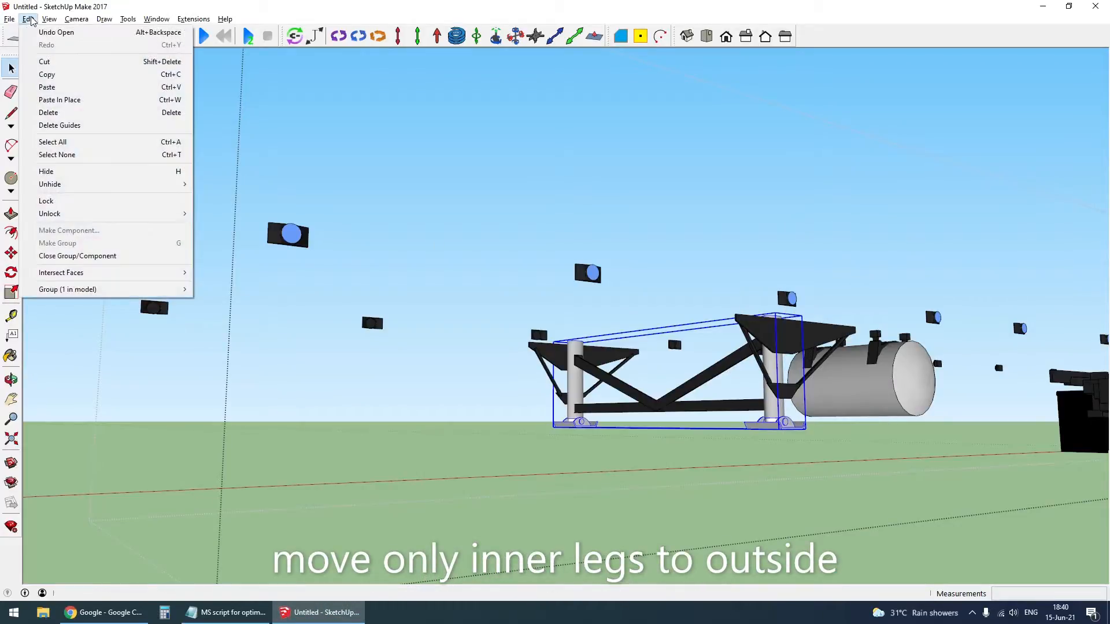
{"action": "left_click", "coordinate": [43, 61]}
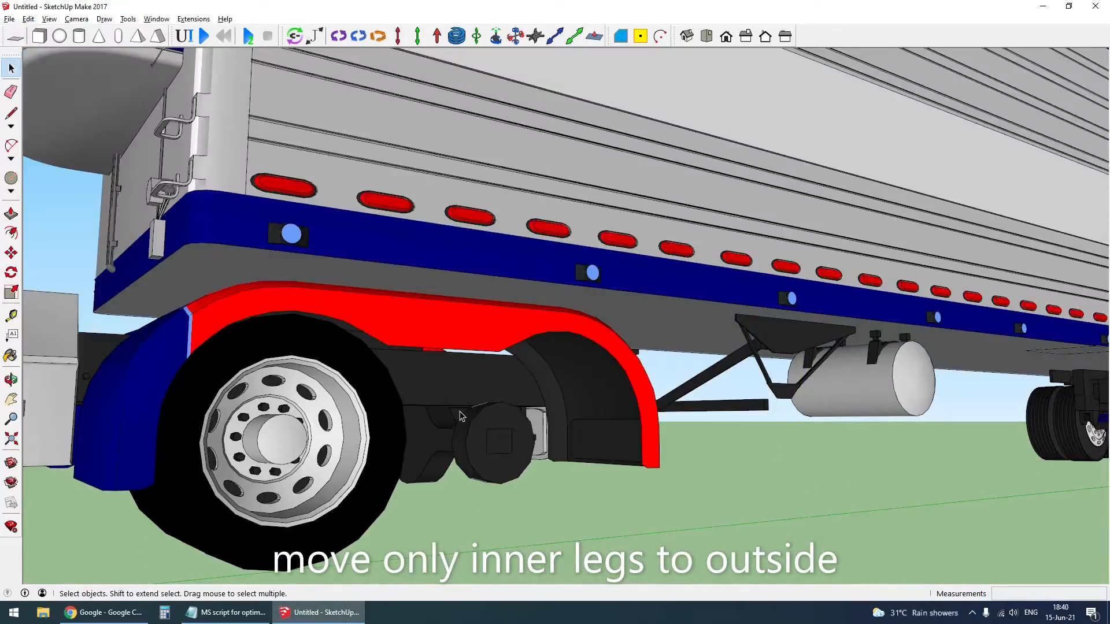
{"action": "scroll", "coordinate": [463, 417], "scroll_direction": "down", "scroll_amount": 5}
{"action": "scroll", "coordinate": [614, 426], "scroll_direction": "up", "scroll_amount": 6}
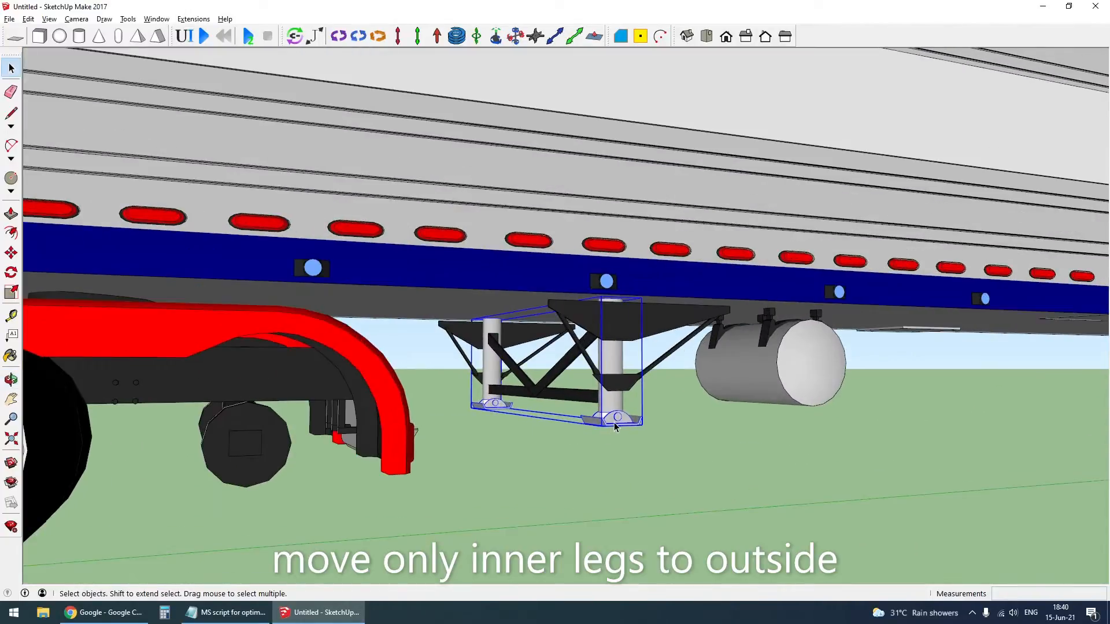
- Open the landing legs group and copy the outer tube from inside the nearer leg component
{"action": "double_click", "coordinate": [614, 423]}
{"action": "left_click", "coordinate": [615, 359]}
{"action": "scroll", "coordinate": [615, 360], "scroll_direction": "up", "scroll_amount": 2}
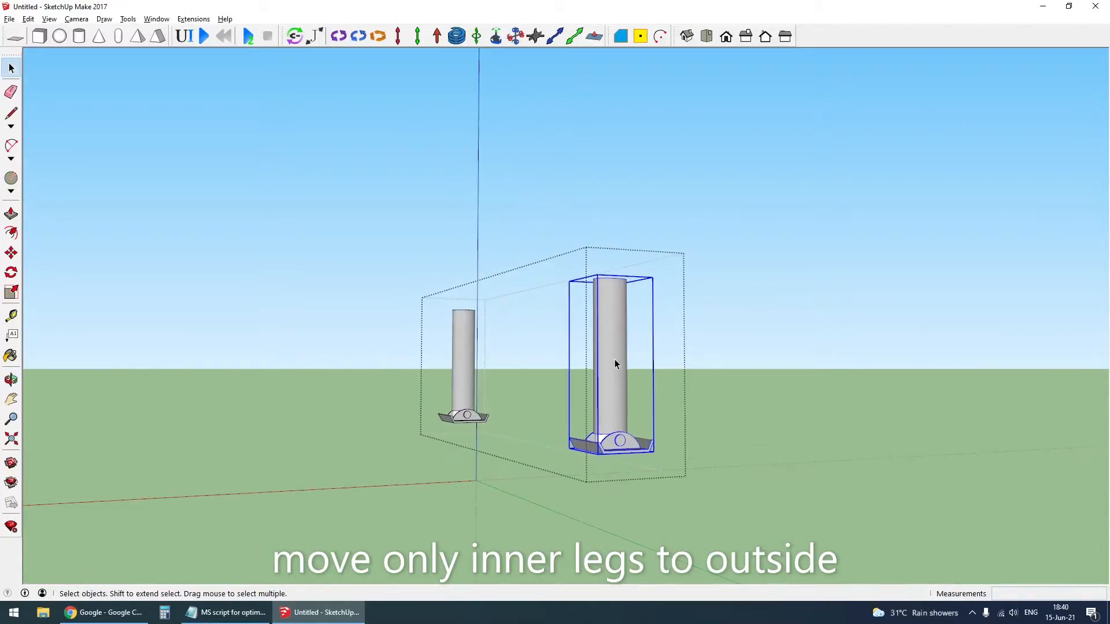
{"action": "scroll", "coordinate": [616, 368], "scroll_direction": "down", "scroll_amount": 1}
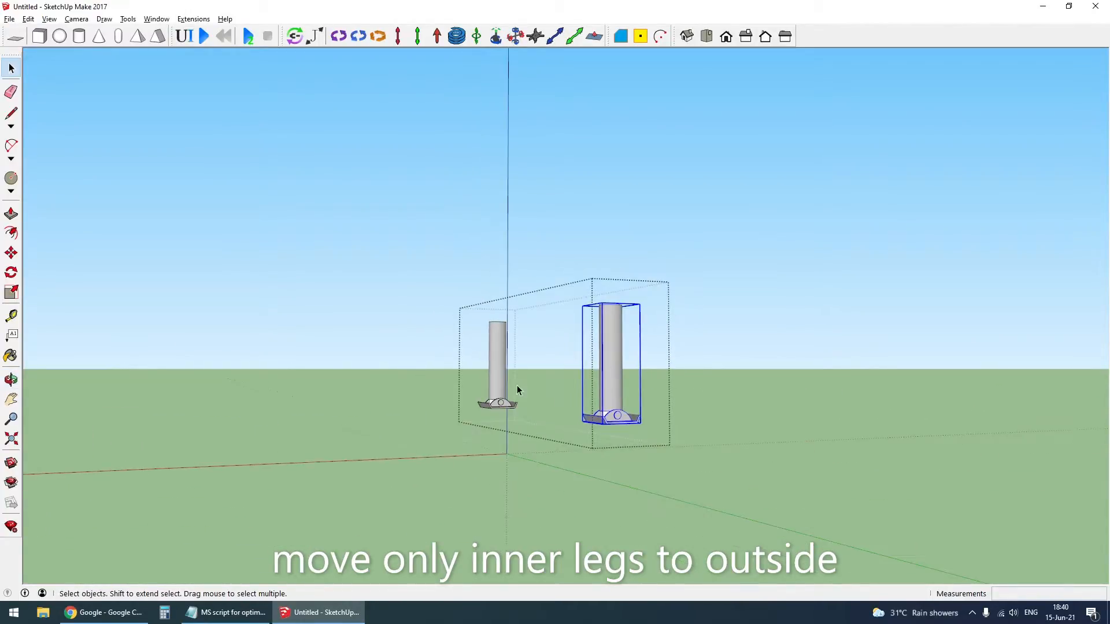
{"action": "left_click", "coordinate": [498, 370]}
{"action": "left_click", "coordinate": [616, 393]}
{"action": "left_click", "coordinate": [494, 370]}
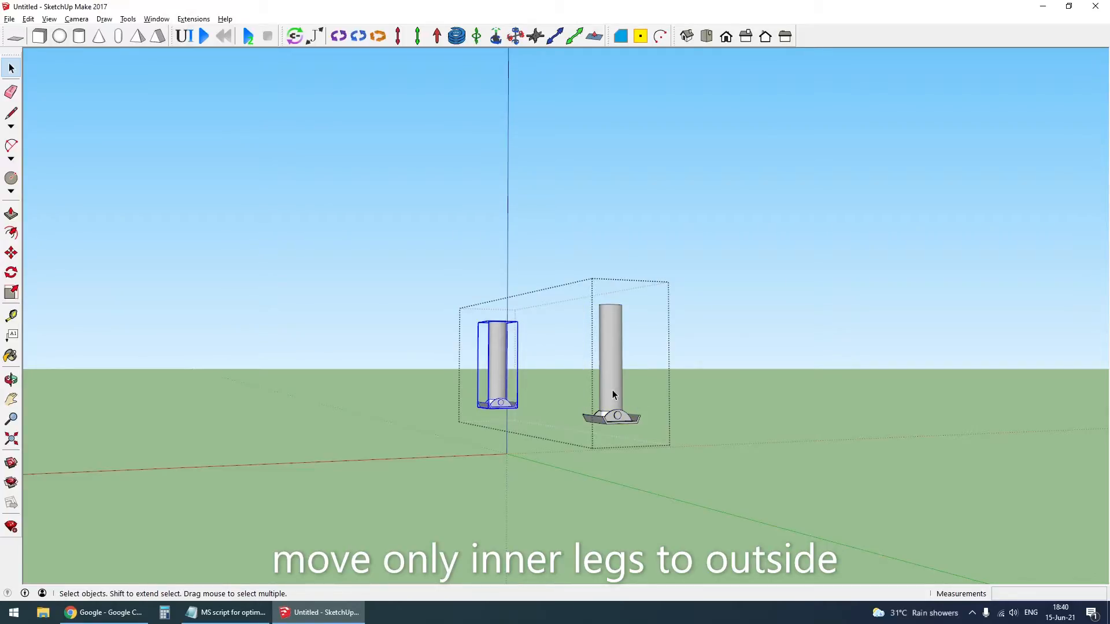
{"action": "double_click", "coordinate": [612, 389]}
{"action": "right_click", "coordinate": [611, 386]}
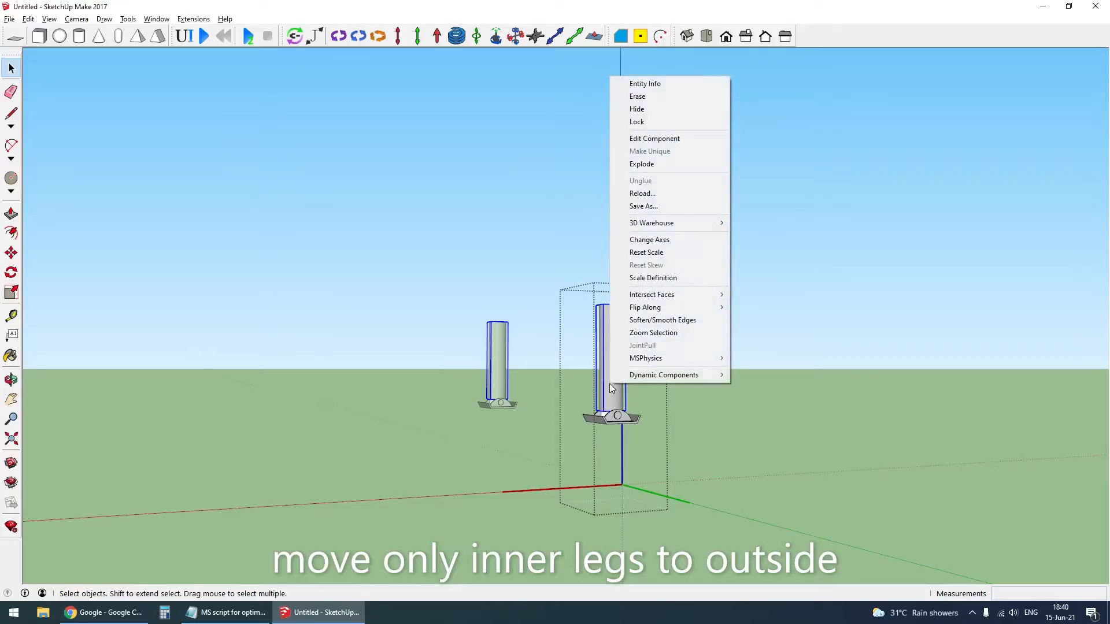
{"action": "left_click", "coordinate": [610, 394]}
{"action": "left_click", "coordinate": [27, 18]}
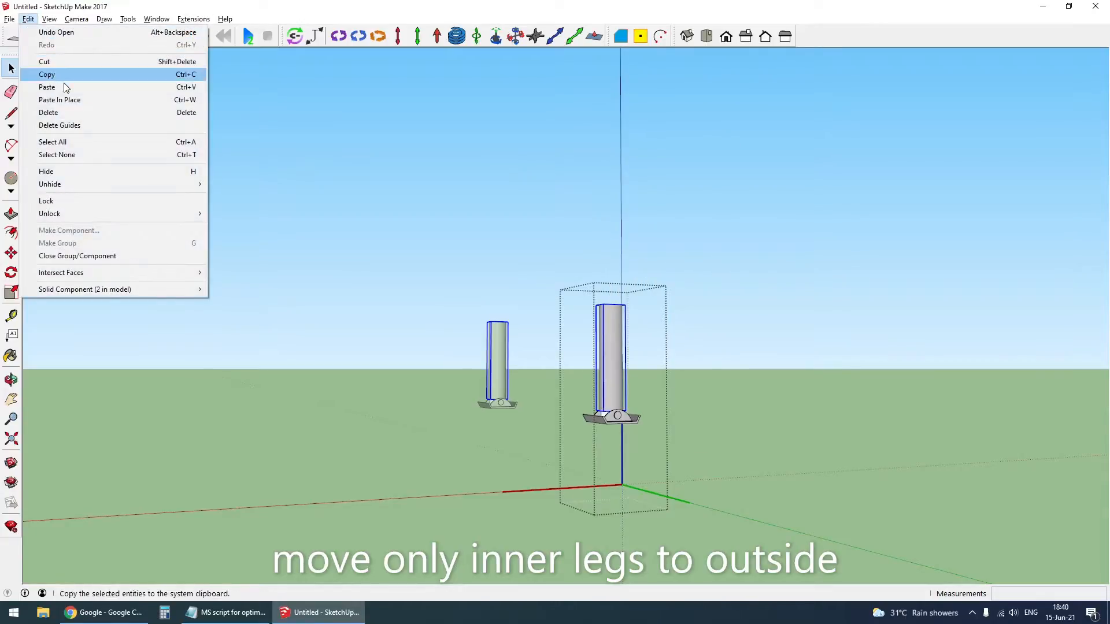
{"action": "left_click", "coordinate": [47, 74]}
- Close the landing legs group and paste the copied outer tube in place in the trailer's group
{"action": "left_click", "coordinate": [725, 526]}
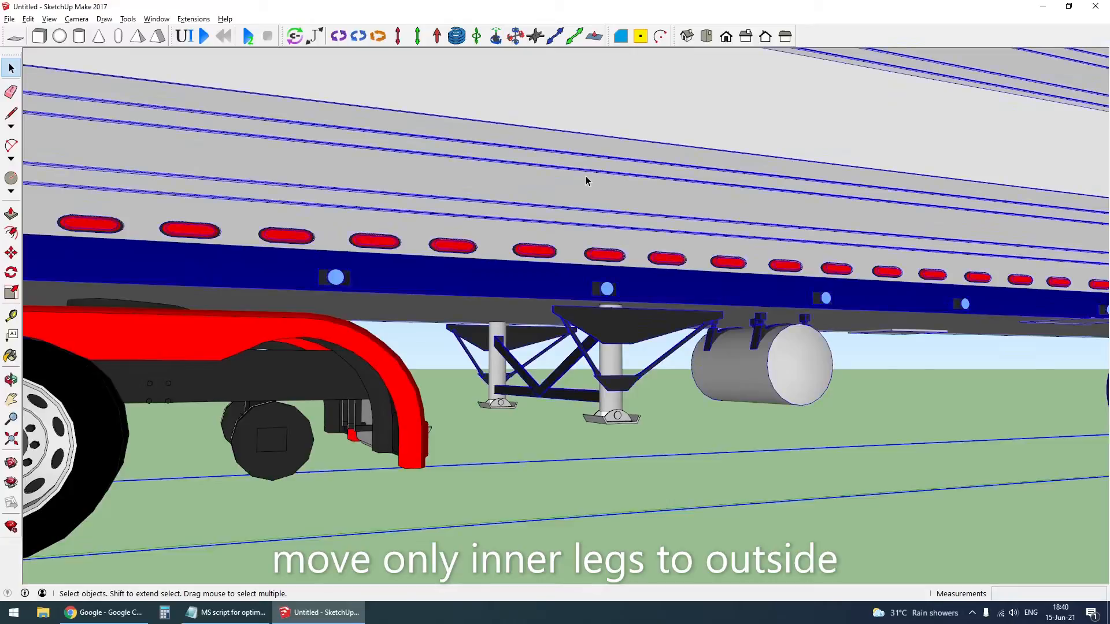
{"action": "middle_click_drag", "start_coordinate": [587, 179], "coordinate": [647, 250]}
{"action": "key", "text": "ctrl+shift+v"}
{"action": "key", "text": "Escape"}
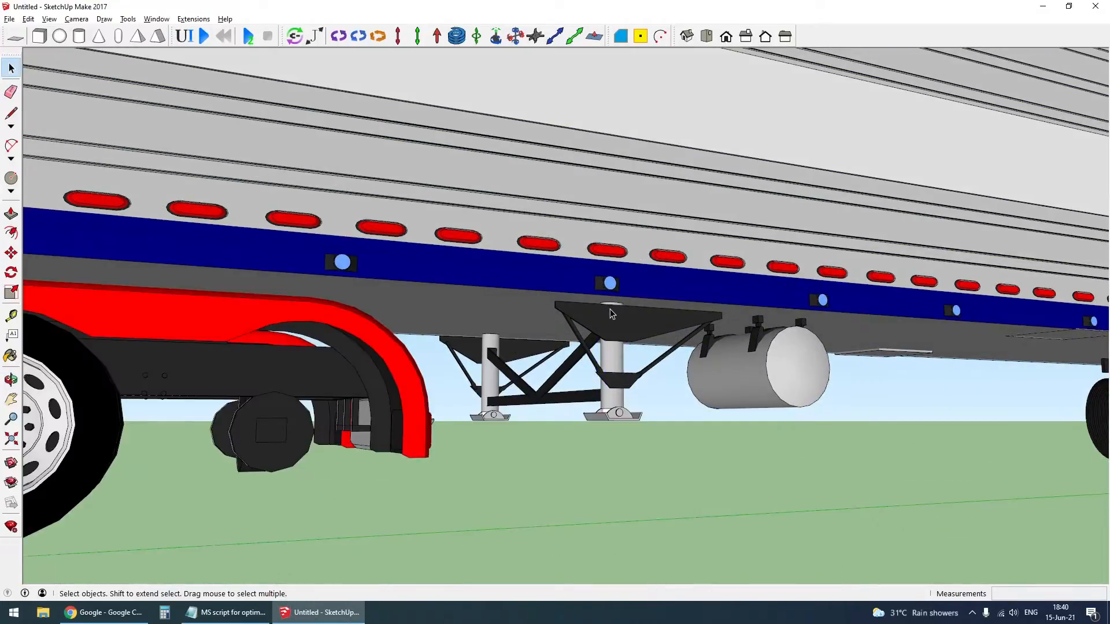
- Cut the outer tube from inside the farther landing leg component and paste it in place in the trailer's group
{"action": "double_click", "coordinate": [494, 415]}
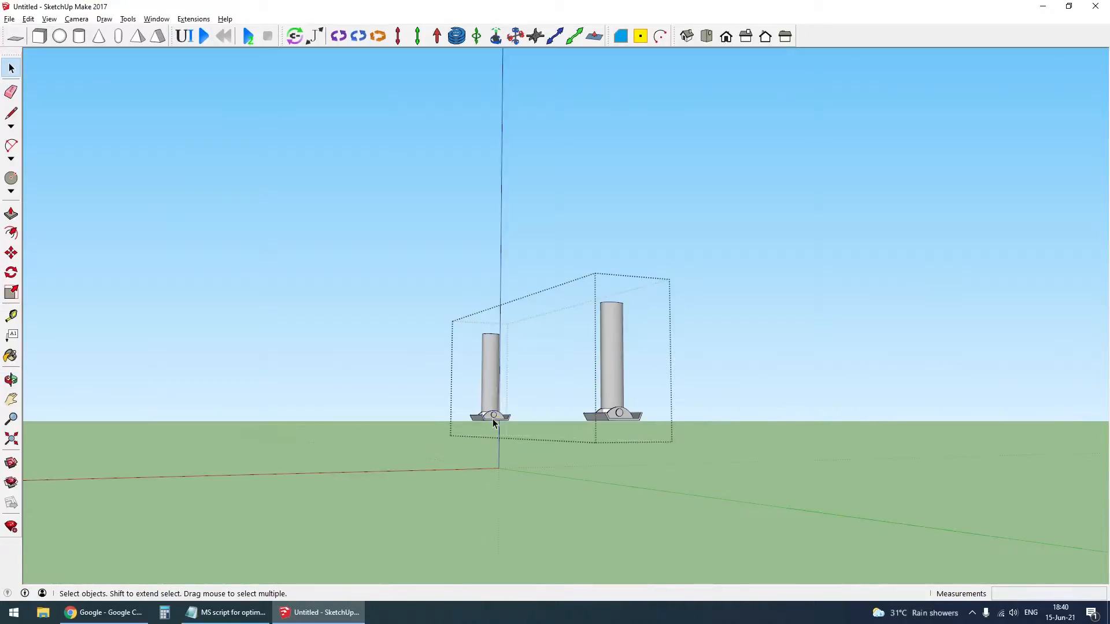
{"action": "double_click", "coordinate": [492, 382]}
{"action": "left_click", "coordinate": [493, 384]}
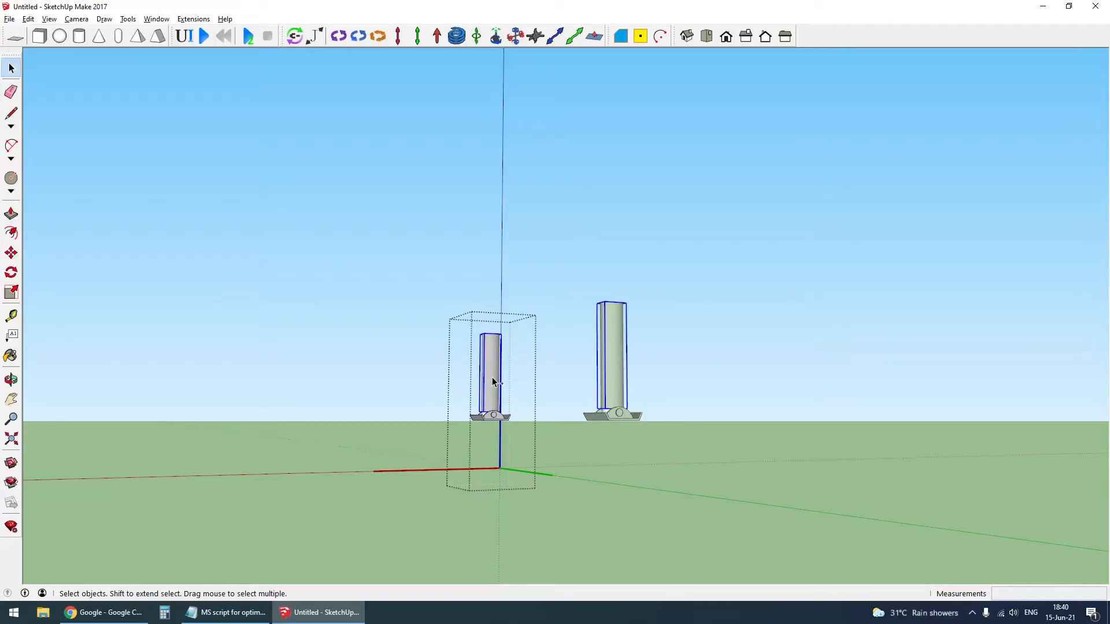
{"action": "key", "text": "Escape"}
{"action": "key", "text": "Escape"}
{"action": "key", "text": "Escape"}
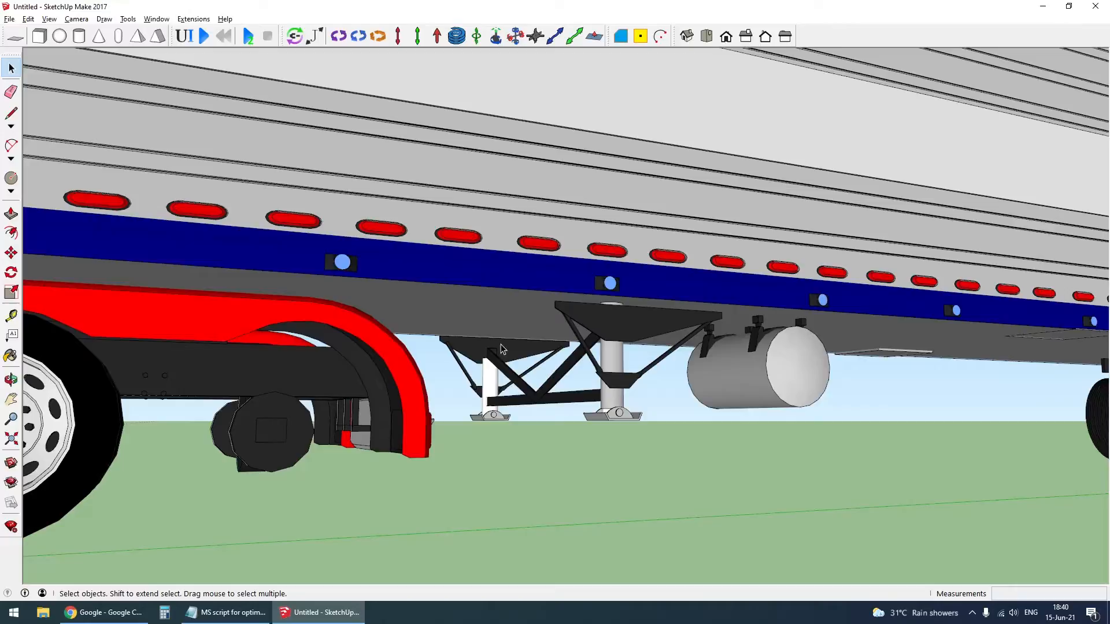
{"action": "double_click", "coordinate": [542, 284]}
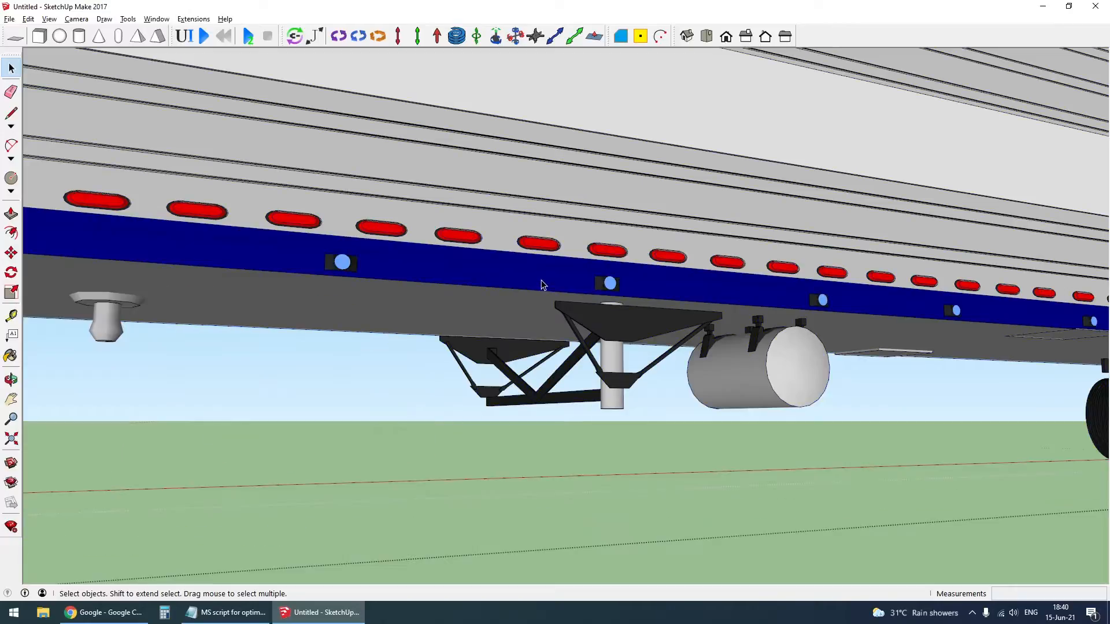
{"action": "key", "text": "ctrl+v"}
{"action": "key", "text": "Escape"}
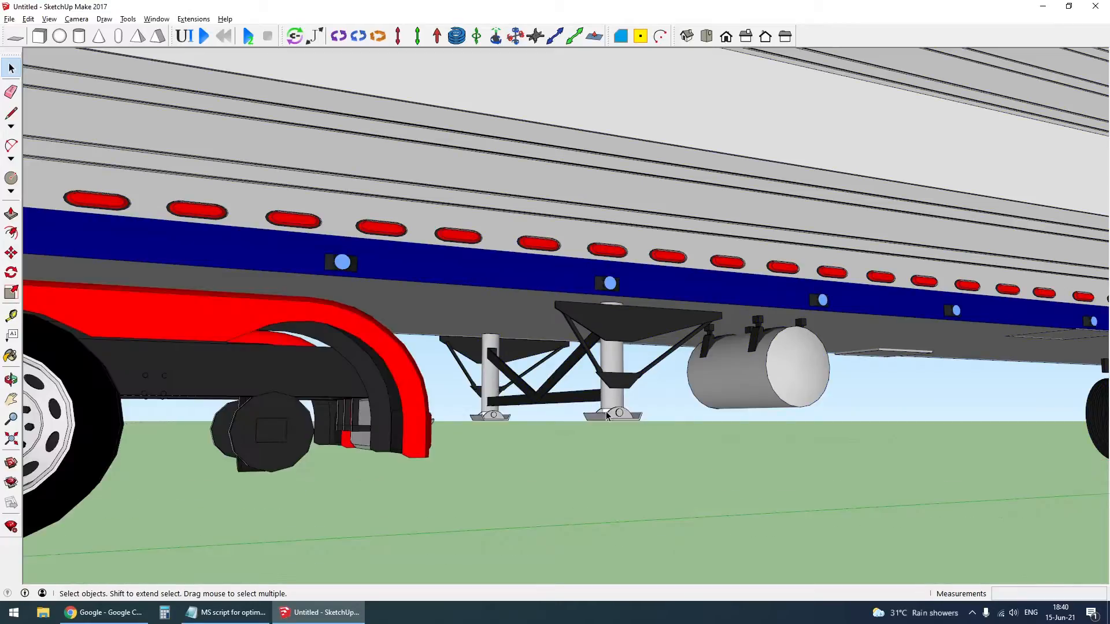
- Extend the landing legs' inner tubes upward by moving the top end of the nearer tube about 0.65 m, and close the groups
{"action": "double_click", "coordinate": [601, 421]}
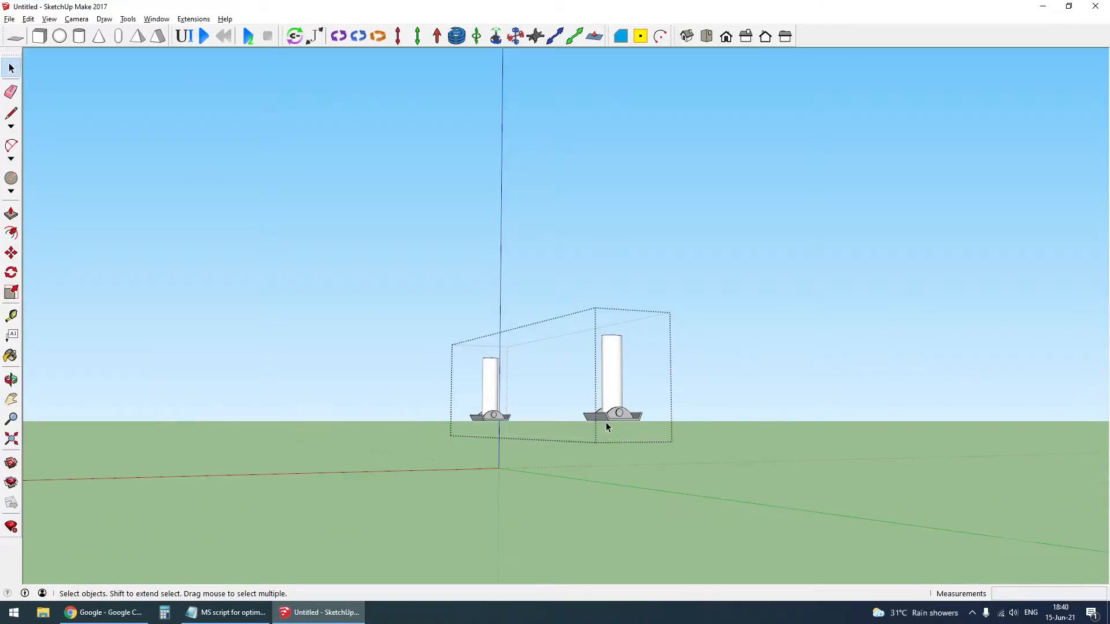
{"action": "left_click", "coordinate": [604, 418]}
{"action": "double_click", "coordinate": [612, 377]}
{"action": "left_click", "coordinate": [611, 373]}
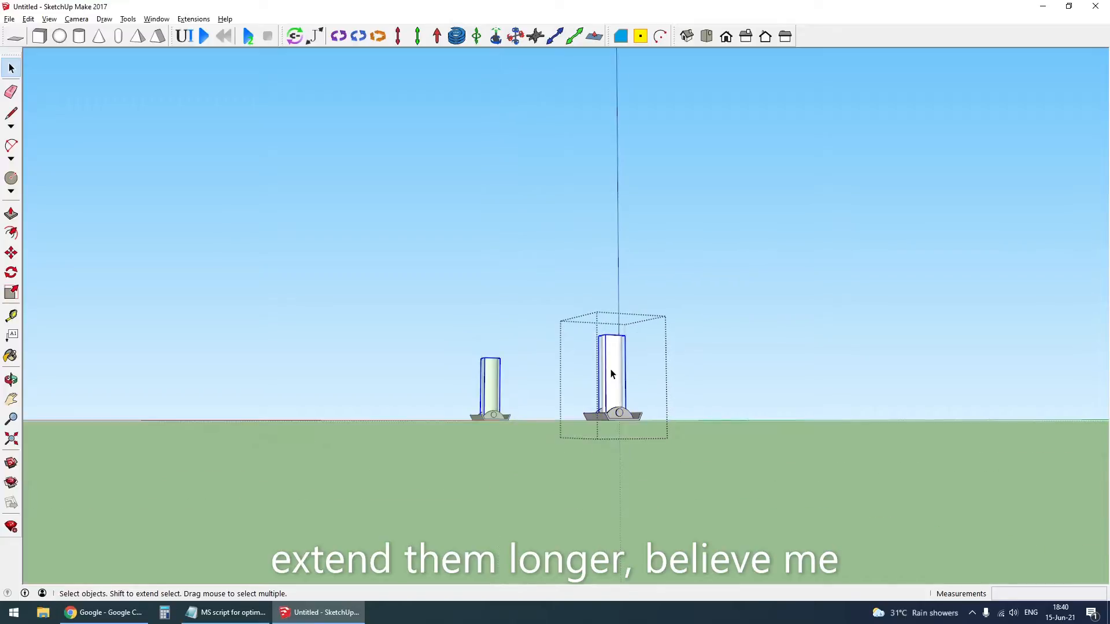
{"action": "triple_click", "coordinate": [619, 363]}
{"action": "left_click_drag", "start_coordinate": [578, 307], "coordinate": [636, 373]}
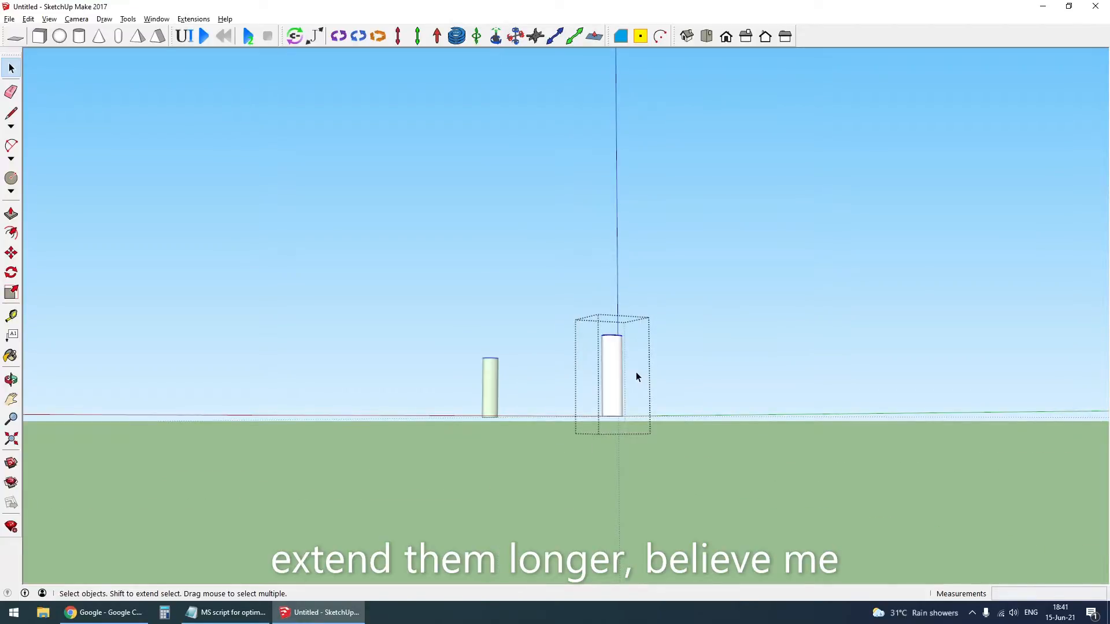
{"action": "middle_click_drag", "start_coordinate": [636, 372], "coordinate": [504, 389]}
{"action": "middle_click_drag", "start_coordinate": [587, 389], "coordinate": [586, 373]}
{"action": "key", "text": "m"}
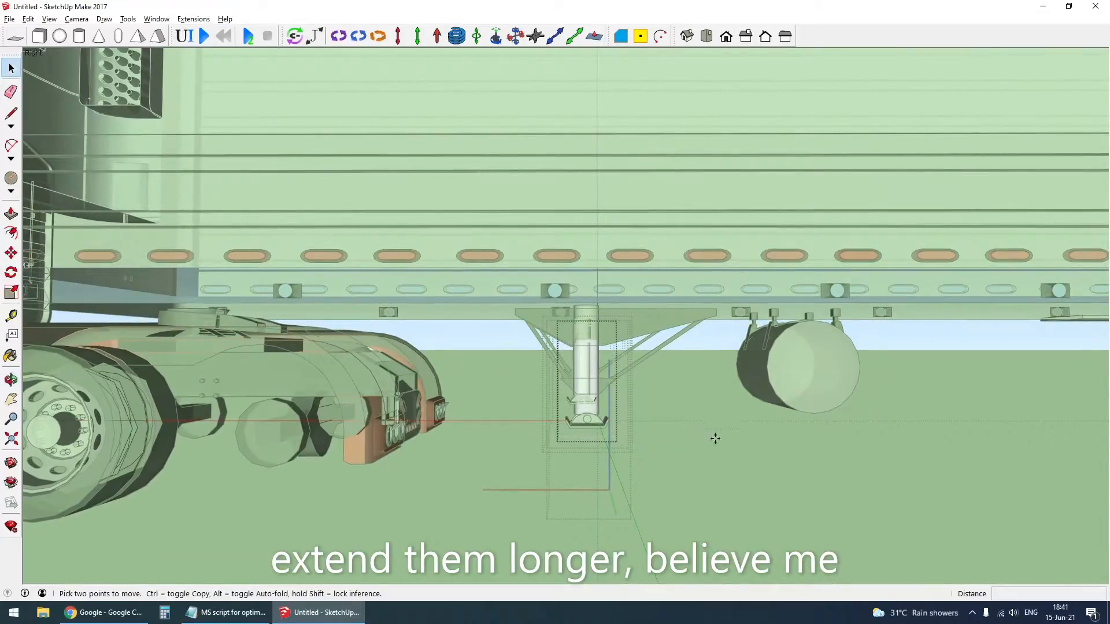
{"action": "left_click", "coordinate": [702, 407]}
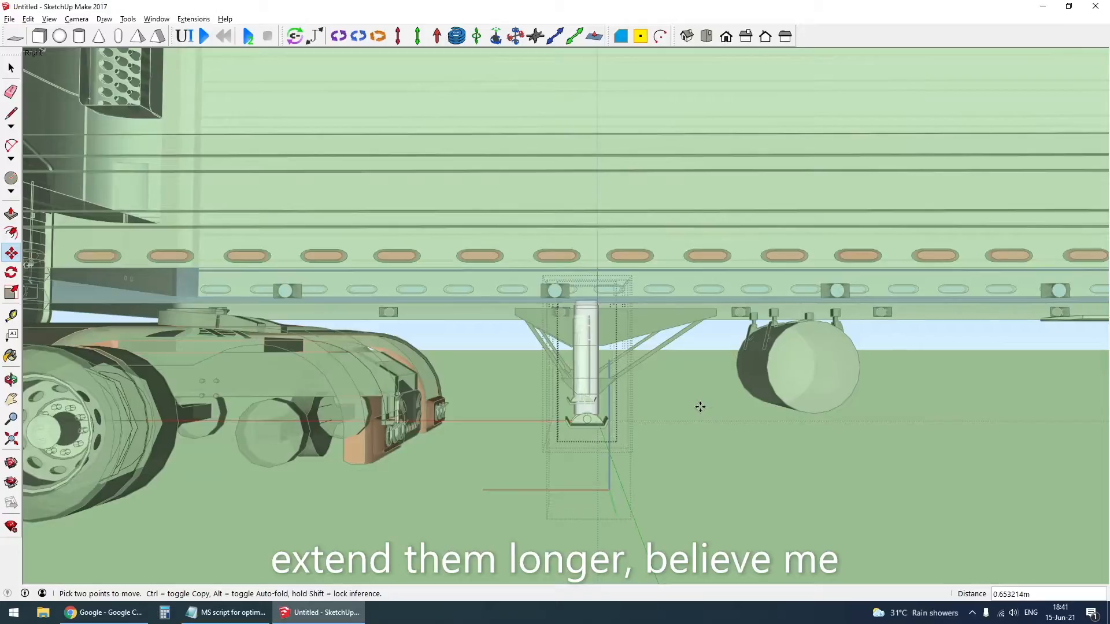
{"action": "key", "text": "space"}
{"action": "middle_click_drag", "start_coordinate": [616, 393], "coordinate": [618, 426]}
{"action": "key", "text": "Escape"}
{"action": "key", "text": "Escape"}
{"action": "key", "text": "Escape"}
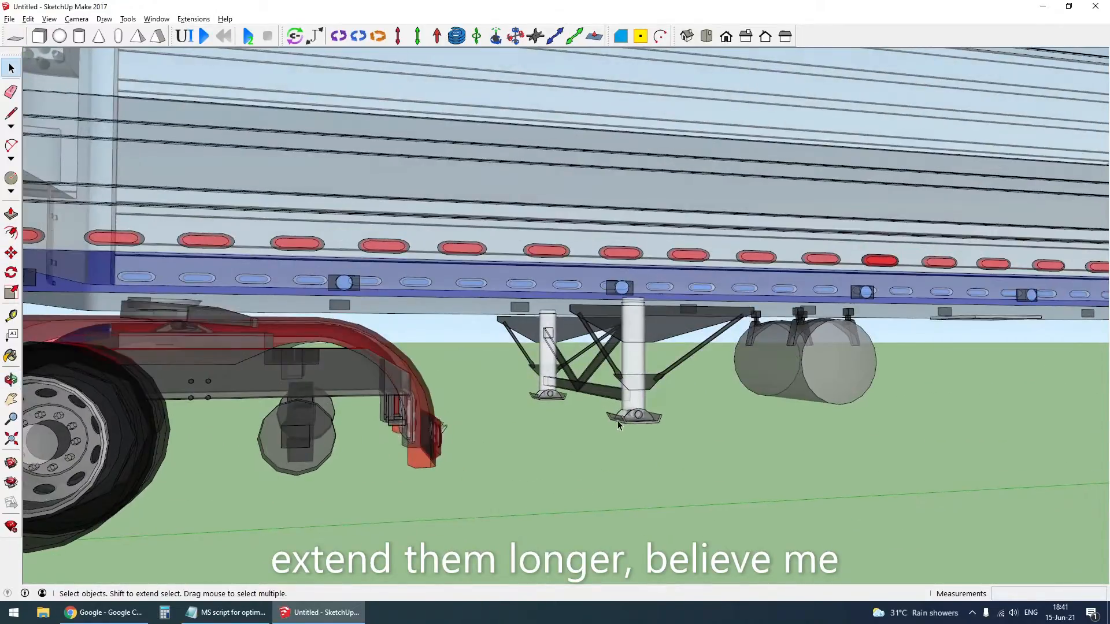
- Move the landing legs group straight down about 0.08 m and deselect it
{"action": "left_click", "coordinate": [622, 428]}
{"action": "scroll", "coordinate": [623, 429], "scroll_direction": "down", "scroll_amount": 5}
{"action": "scroll", "coordinate": [635, 411], "scroll_direction": "up", "scroll_amount": 8}
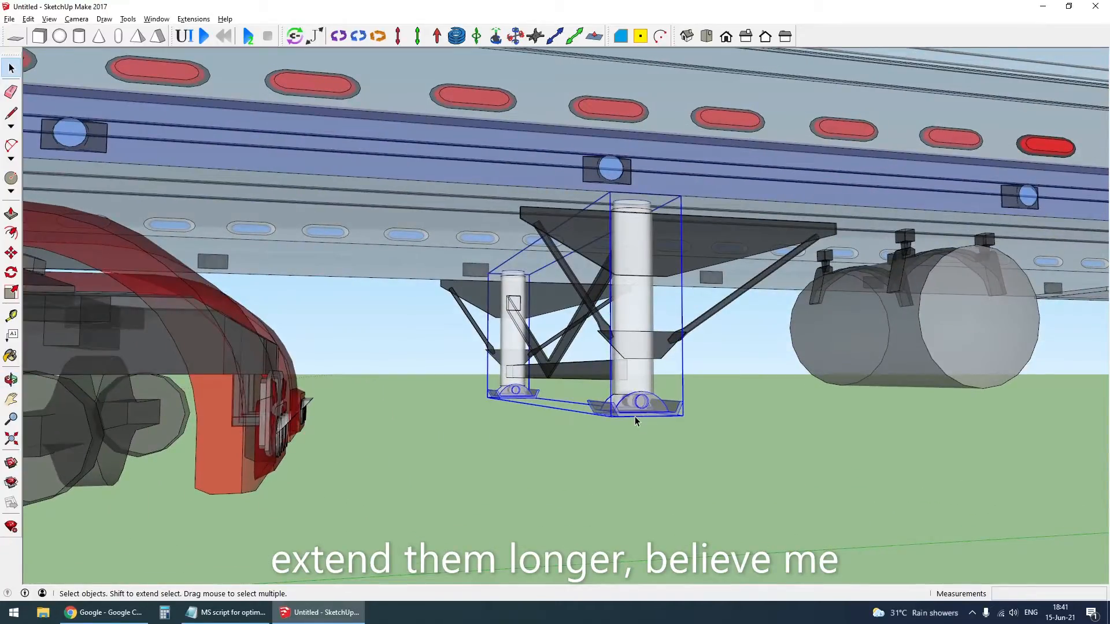
{"action": "key", "text": "m"}
{"action": "left_click", "coordinate": [639, 416]}
{"action": "left_click", "coordinate": [651, 425]}
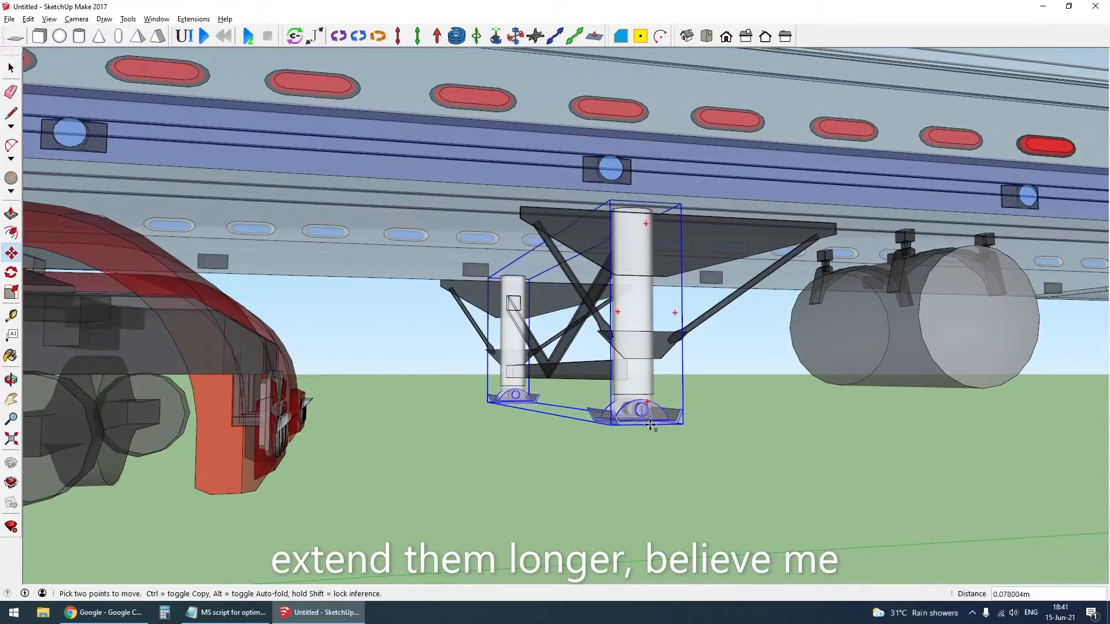
{"action": "left_click", "coordinate": [650, 426]}
{"action": "key", "text": "space"}
{"action": "left_click", "coordinate": [720, 403]}
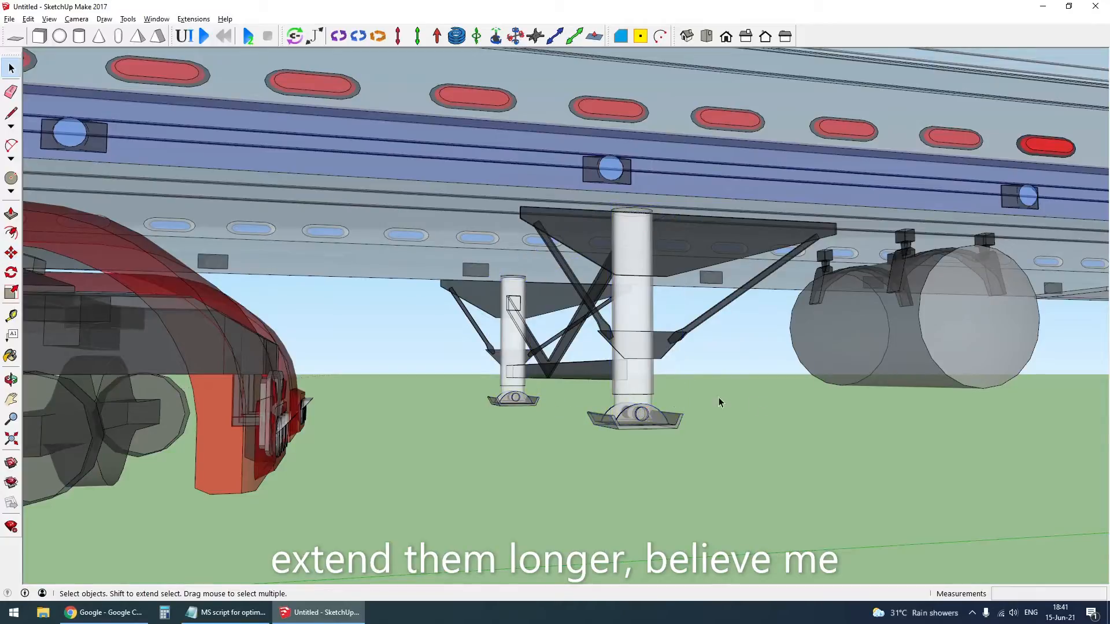
- Turn off X-ray display and extend the trailer's outer leg tubes by moving the bottom end of the nearer tube down about 0.19 m
{"action": "double_click", "coordinate": [651, 389]}
{"action": "left_click", "coordinate": [647, 388]}
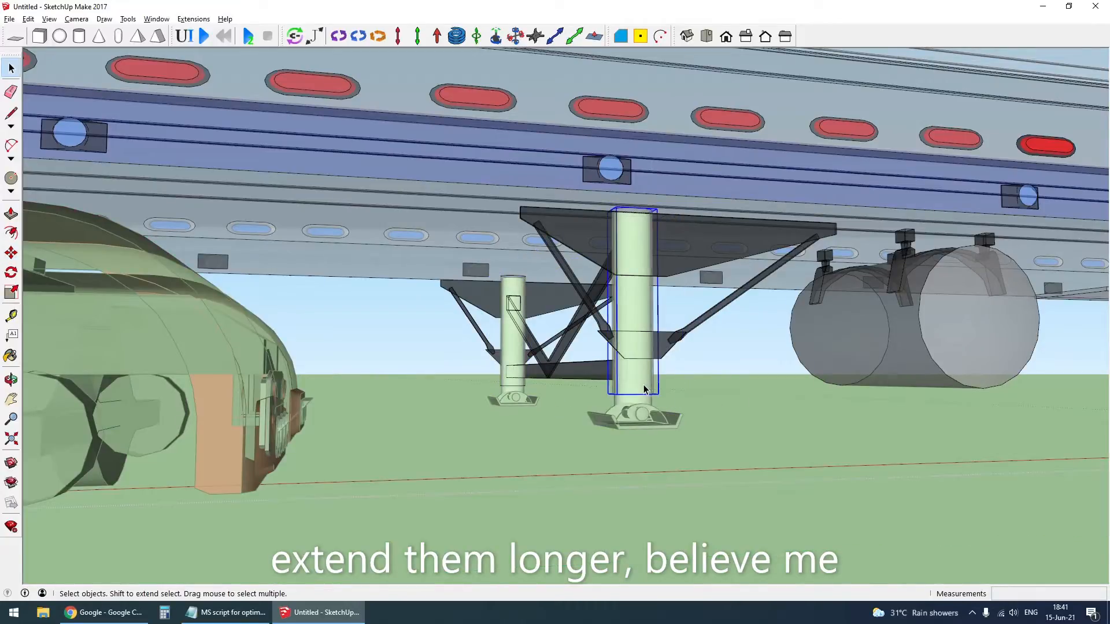
{"action": "key", "text": "x"}
{"action": "left_click", "coordinate": [506, 358]}
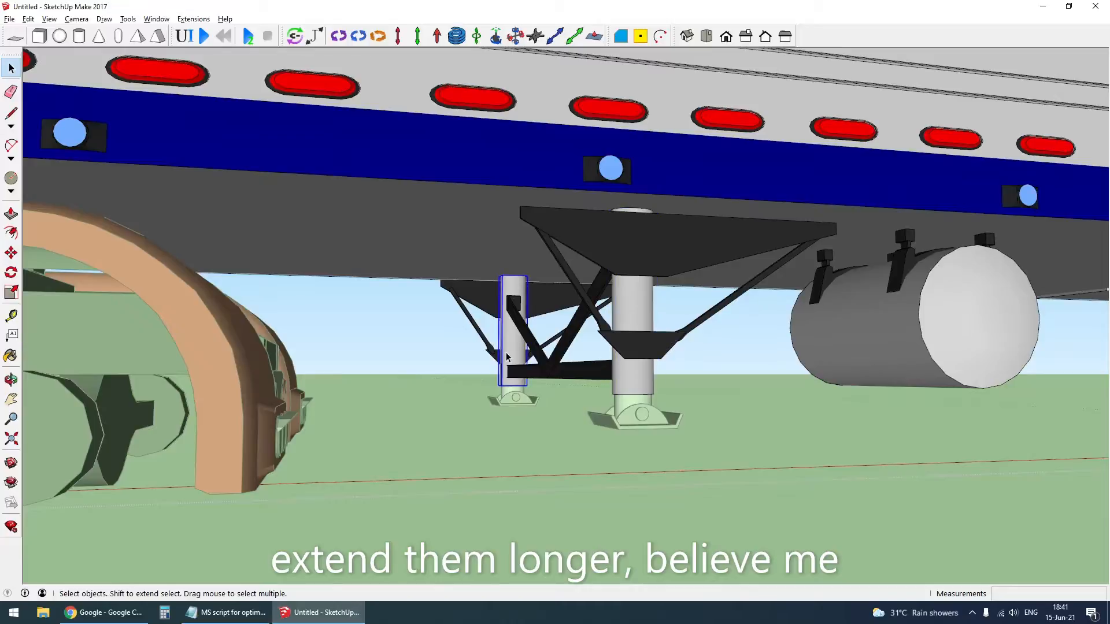
{"action": "right_click", "coordinate": [626, 382]}
{"action": "left_click", "coordinate": [630, 392]}
{"action": "triple_click", "coordinate": [631, 393]}
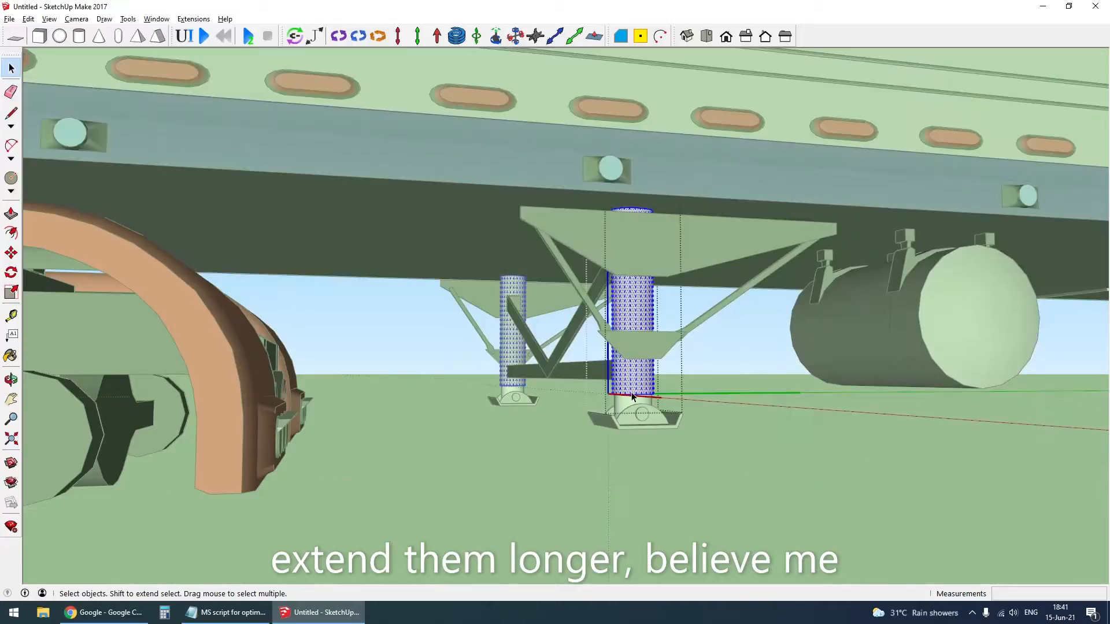
{"action": "left_click_drag", "start_coordinate": [668, 415], "coordinate": [670, 417]}
{"action": "key", "text": "m"}
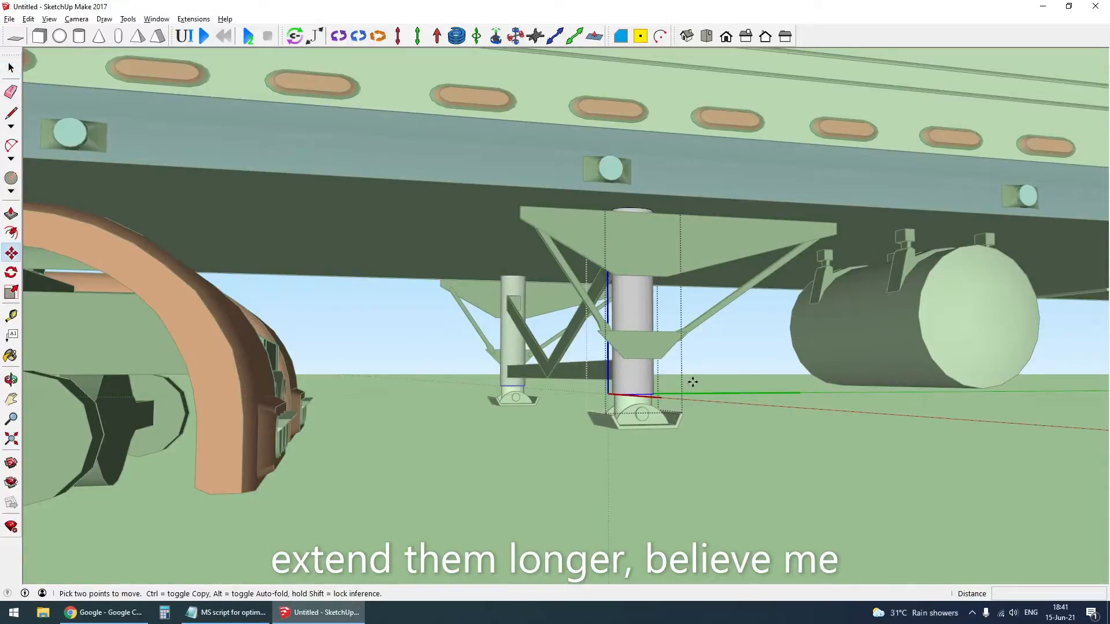
{"action": "left_click", "coordinate": [692, 382]}
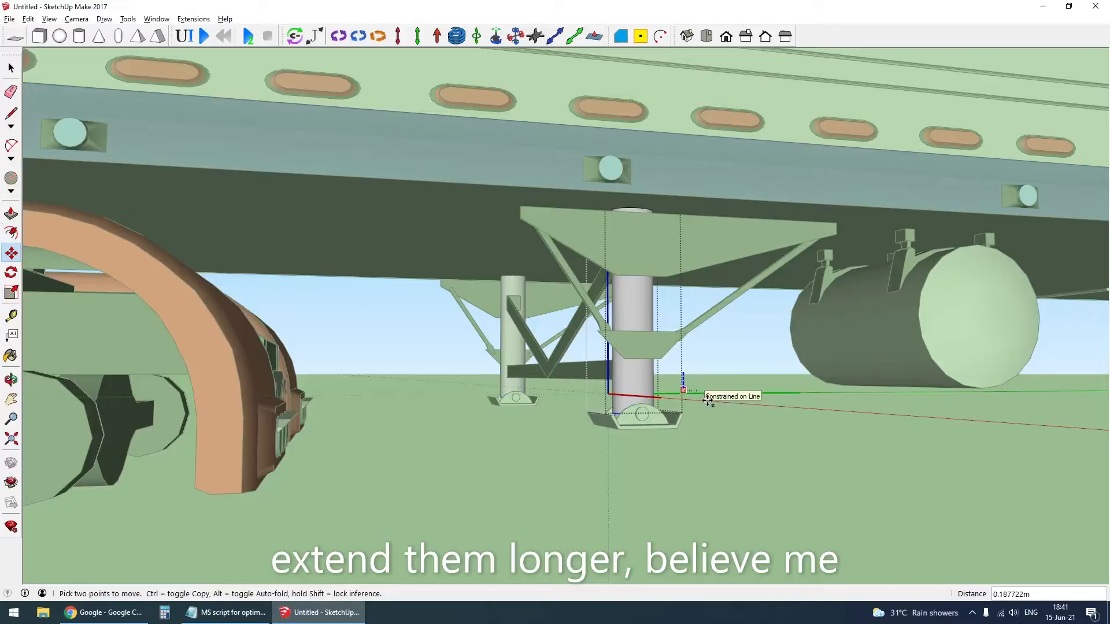
{"action": "left_click", "coordinate": [707, 401]}
{"action": "key", "text": "space"}
{"action": "key", "text": "Escape"}
- Try moving the landing legs group straight down until its feet are level with the bottom of the truck's wheel
{"action": "scroll", "coordinate": [640, 404], "scroll_direction": "down", "scroll_amount": 3}
{"action": "middle_click_drag", "start_coordinate": [640, 406], "coordinate": [611, 390]}
{"action": "scroll", "coordinate": [621, 425], "scroll_direction": "down", "scroll_amount": 3}
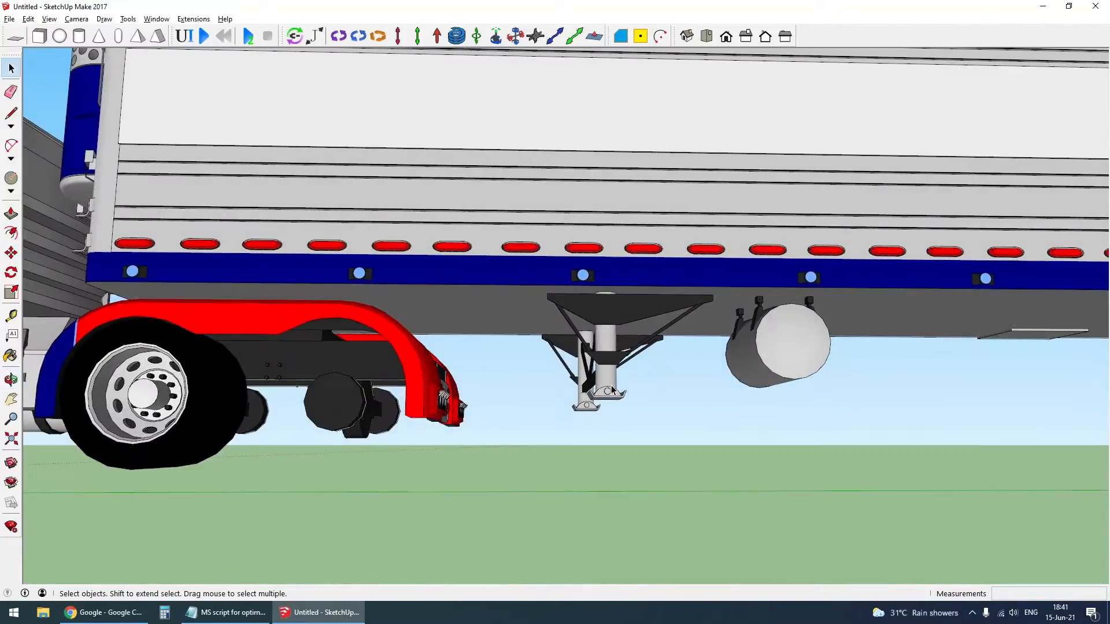
{"action": "key", "text": "m"}
{"action": "left_click", "coordinate": [625, 401]}
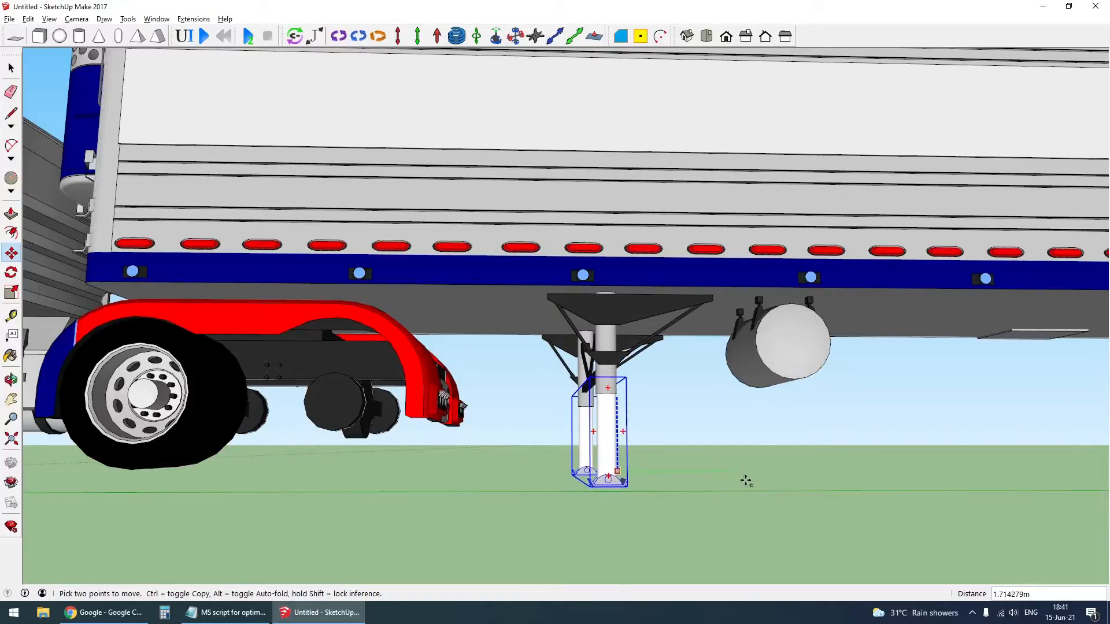
{"action": "key", "text": "space"}
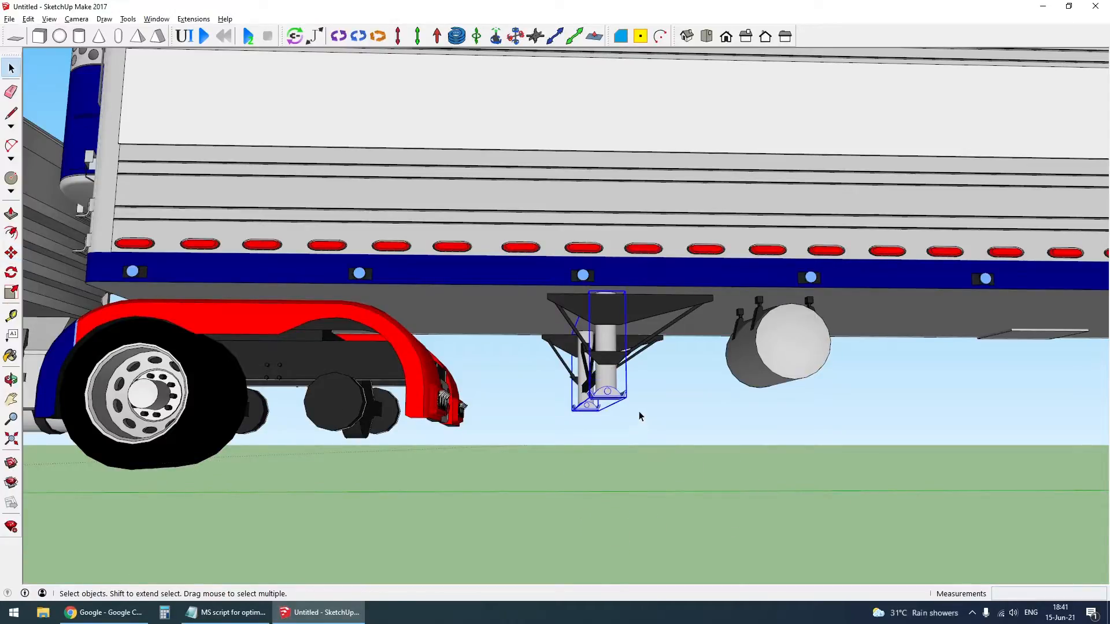
{"action": "key", "text": "m"}
{"action": "left_click", "coordinate": [623, 397]}
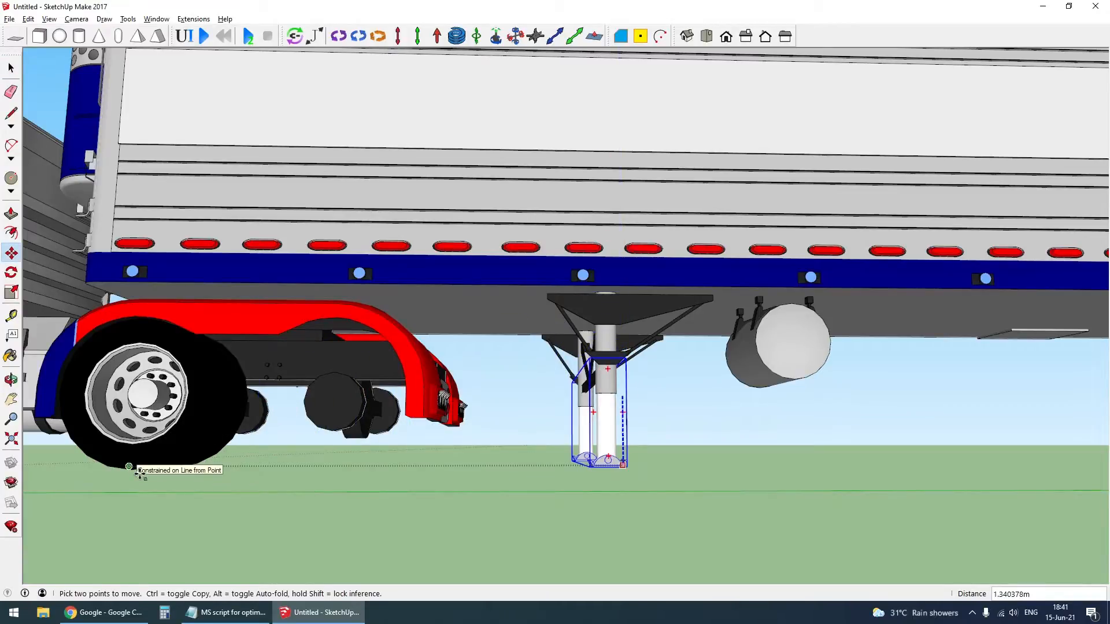
{"action": "key", "text": "space"}
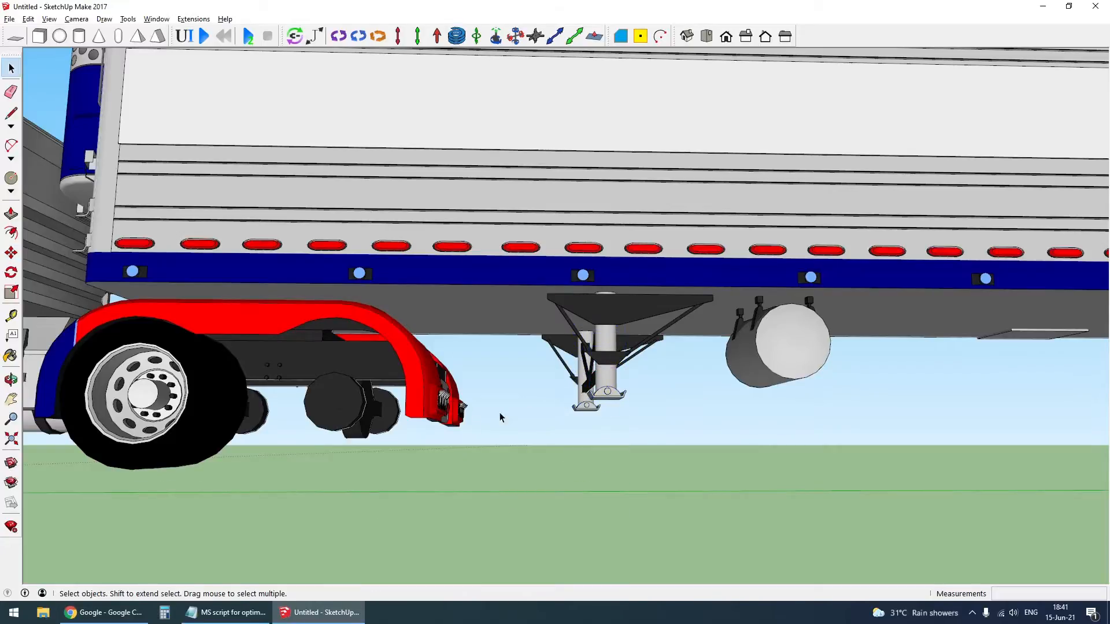
- Examine the trailer's rear axles and dual wheels from underneath, looking from the front
{"action": "scroll", "coordinate": [501, 417], "scroll_direction": "down", "scroll_amount": 3}
{"action": "middle_click_drag", "start_coordinate": [379, 350], "coordinate": [461, 390]}
{"action": "scroll", "coordinate": [467, 372], "scroll_direction": "down", "scroll_amount": 3}
{"action": "middle_click_drag", "start_coordinate": [764, 370], "coordinate": [684, 326]}
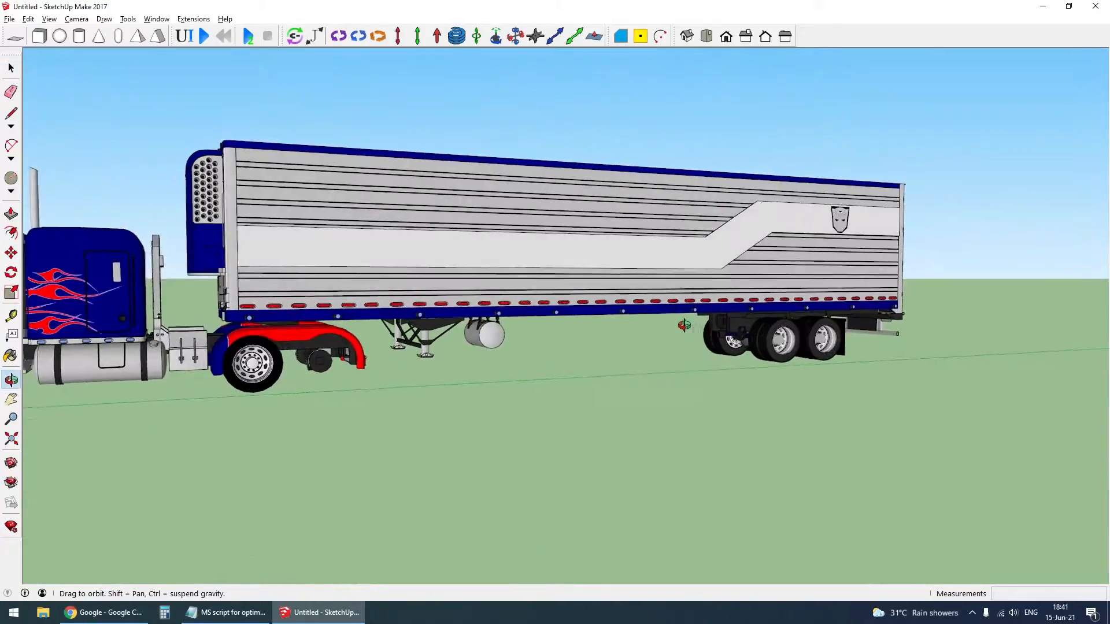
{"action": "scroll", "coordinate": [861, 361], "scroll_direction": "up", "scroll_amount": 4}
{"action": "scroll", "coordinate": [814, 331], "scroll_direction": "down", "scroll_amount": 4}
{"action": "scroll", "coordinate": [730, 363], "scroll_direction": "up", "scroll_amount": 3}
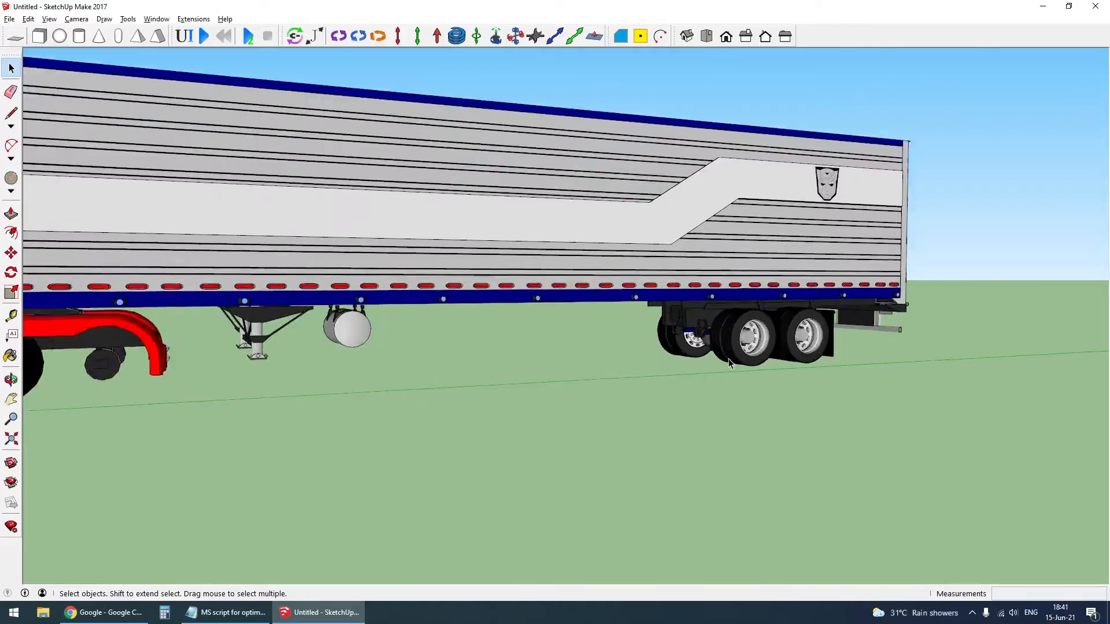
{"action": "scroll", "coordinate": [694, 368], "scroll_direction": "up", "scroll_amount": 3}
{"action": "middle_click_drag", "start_coordinate": [665, 372], "coordinate": [875, 356]}
{"action": "scroll", "coordinate": [758, 347], "scroll_direction": "up", "scroll_amount": 2}
{"action": "middle_click_drag", "start_coordinate": [758, 347], "coordinate": [921, 330]}
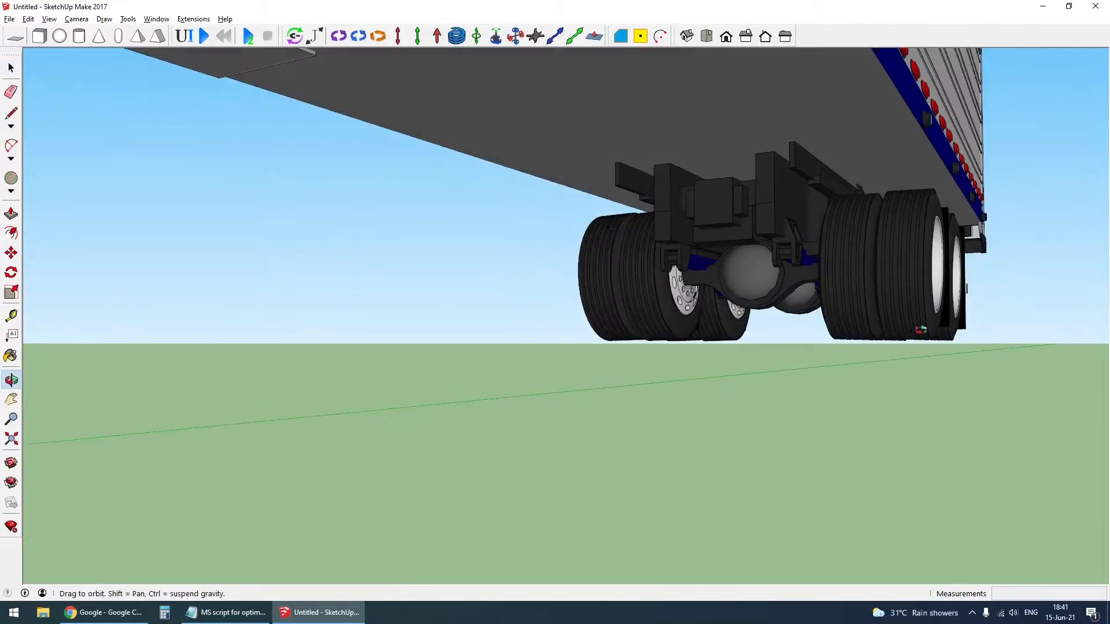
{"action": "scroll", "coordinate": [903, 240], "scroll_direction": "up", "scroll_amount": 3}
{"action": "middle_click_drag", "start_coordinate": [897, 225], "coordinate": [1101, 311]}
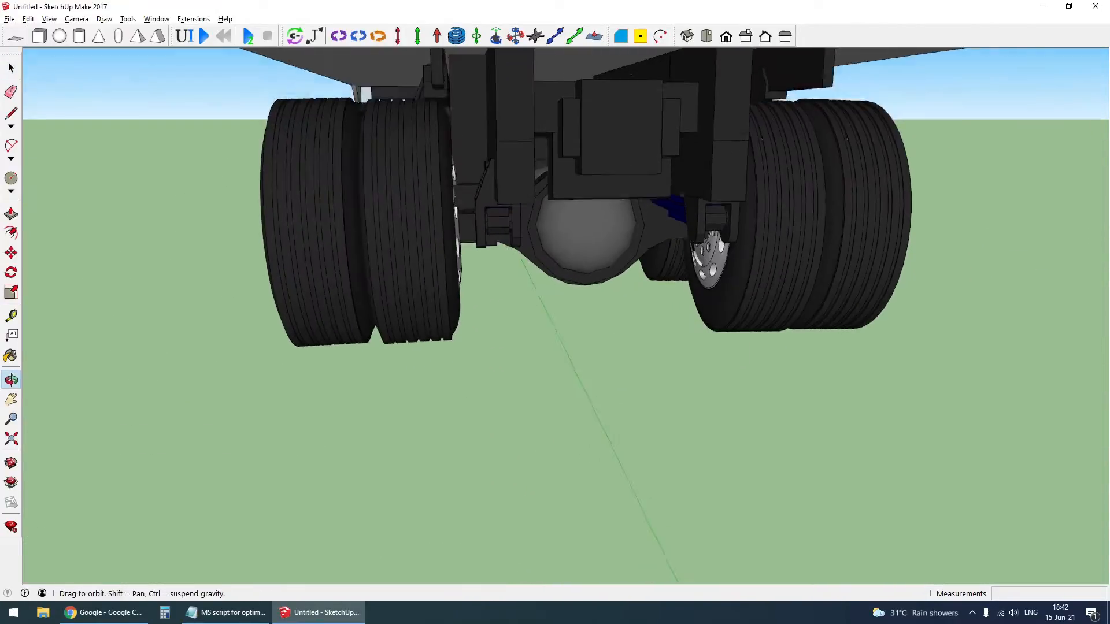
{"action": "middle_click_drag", "start_coordinate": [798, 249], "coordinate": [706, 245]}
- Open the trailer's nested groups at the rear axles down to the group holding one side's dual wheels
{"action": "left_click", "coordinate": [756, 194]}
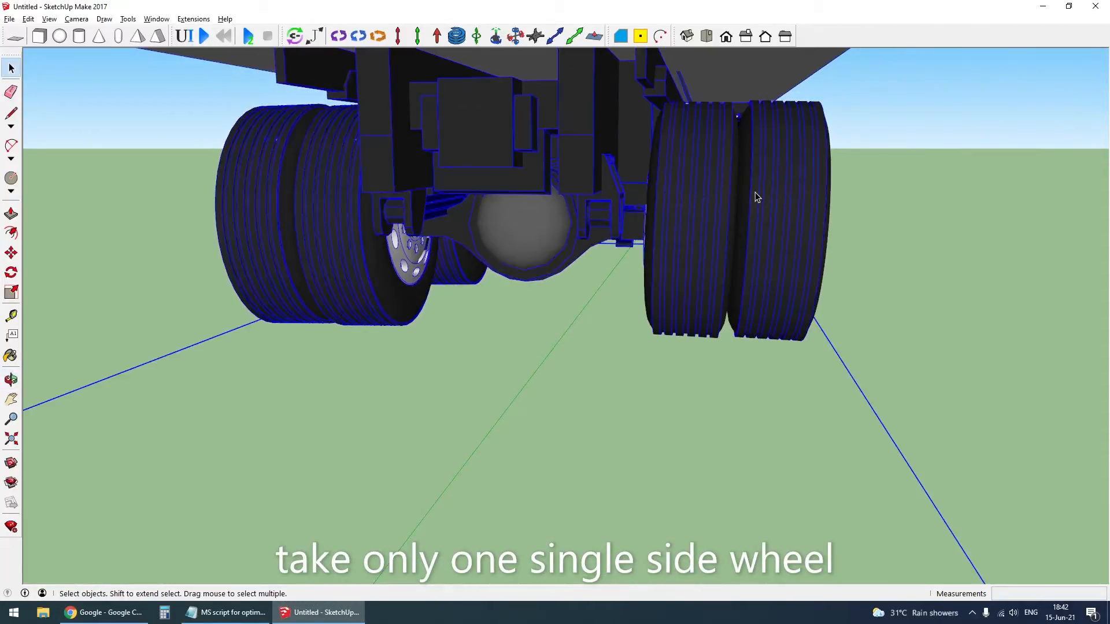
{"action": "double_click", "coordinate": [770, 219]}
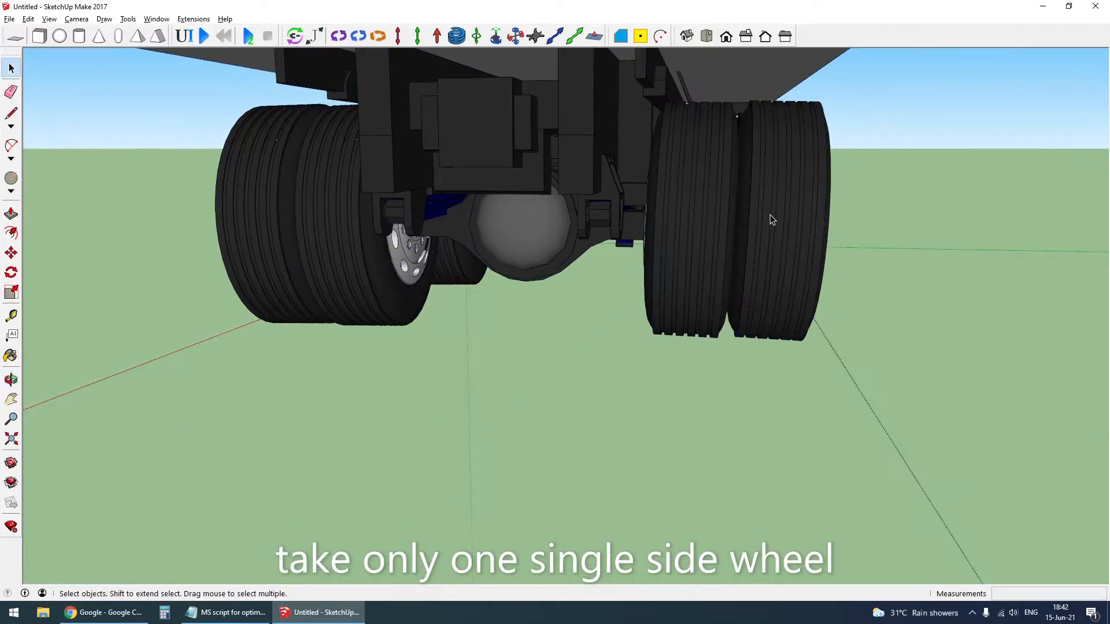
{"action": "left_click", "coordinate": [772, 224]}
{"action": "double_click", "coordinate": [770, 219]}
{"action": "left_click", "coordinate": [766, 225]}
{"action": "middle_click_drag", "start_coordinate": [769, 263], "coordinate": [688, 132]}
{"action": "left_click", "coordinate": [631, 275]}
{"action": "middle_click_drag", "start_coordinate": [632, 278], "coordinate": [783, 245]}
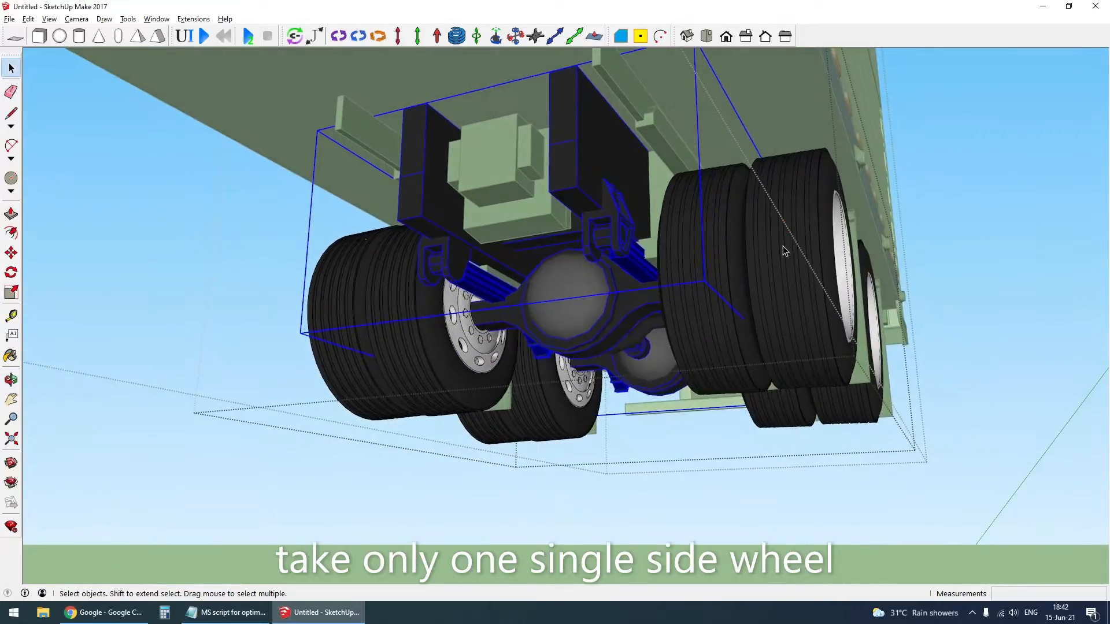
{"action": "left_click", "coordinate": [783, 246]}
{"action": "middle_click_drag", "start_coordinate": [807, 286], "coordinate": [729, 328]}
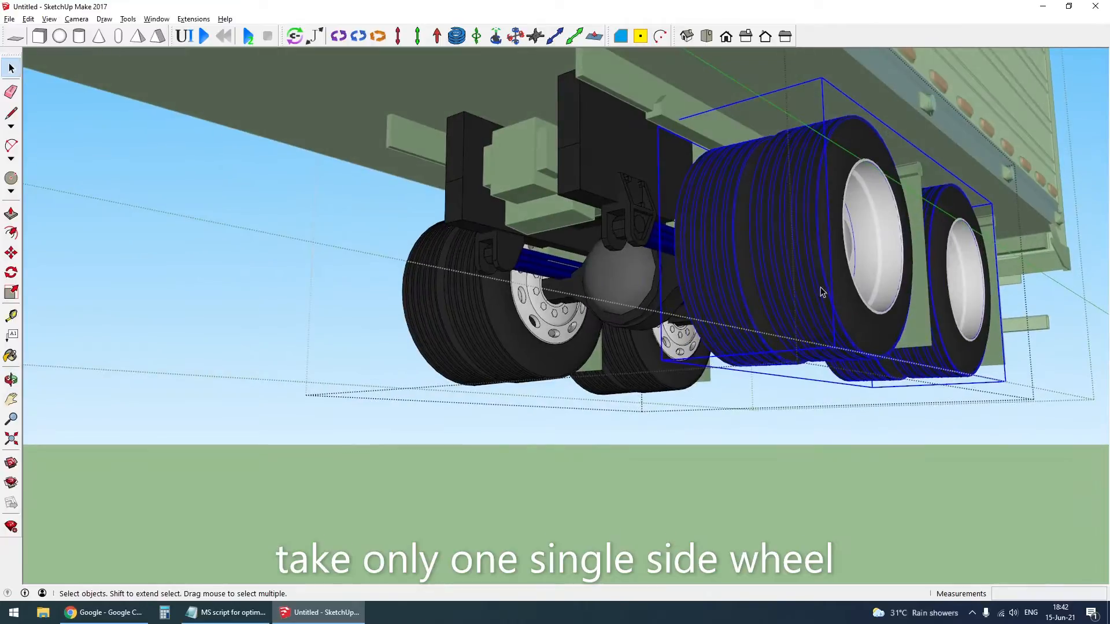
{"action": "double_click", "coordinate": [840, 276]}
{"action": "key", "text": "h"}
{"action": "middle_click_drag", "start_coordinate": [837, 258], "coordinate": [769, 295]}
- Explode the outer wheel pair and the inner wheel pair inside the opened wheel group into separate wheels
{"action": "key", "text": "ctrl+a"}
{"action": "left_click", "coordinate": [789, 293]}
{"action": "right_click", "coordinate": [757, 286]}
{"action": "left_click", "coordinate": [796, 355]}
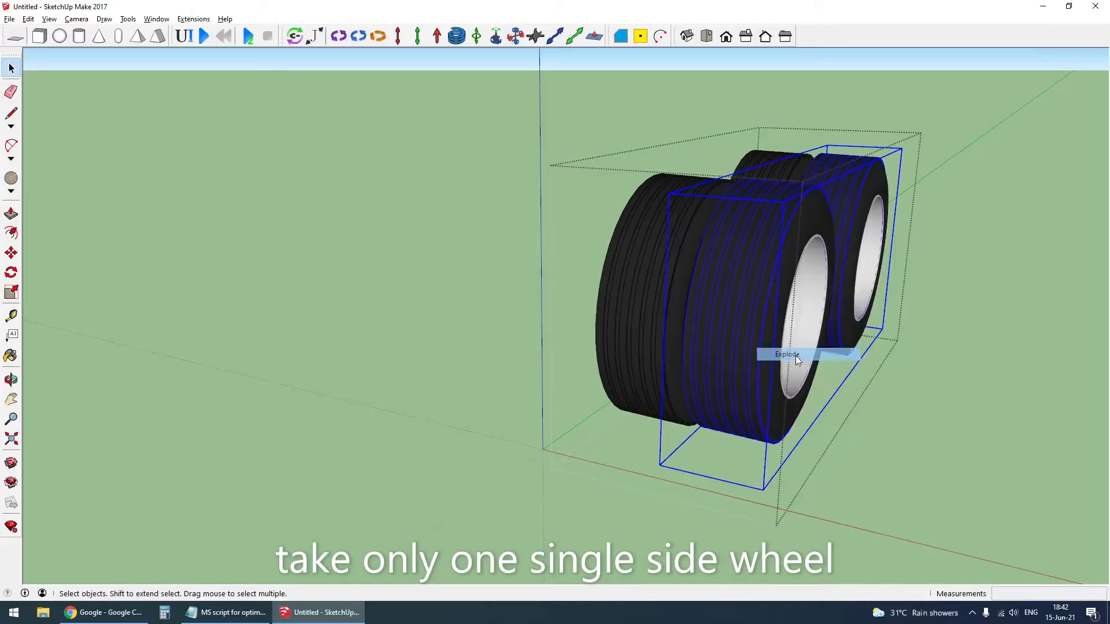
{"action": "right_click", "coordinate": [669, 241]}
{"action": "left_click", "coordinate": [720, 316]}
- Delete the outer wheel of the front axle from the opened wheel group
{"action": "middle_click_drag", "start_coordinate": [767, 356], "coordinate": [752, 338]}
{"action": "scroll", "coordinate": [771, 351], "scroll_direction": "down", "scroll_amount": 2}
{"action": "left_click", "coordinate": [750, 339]}
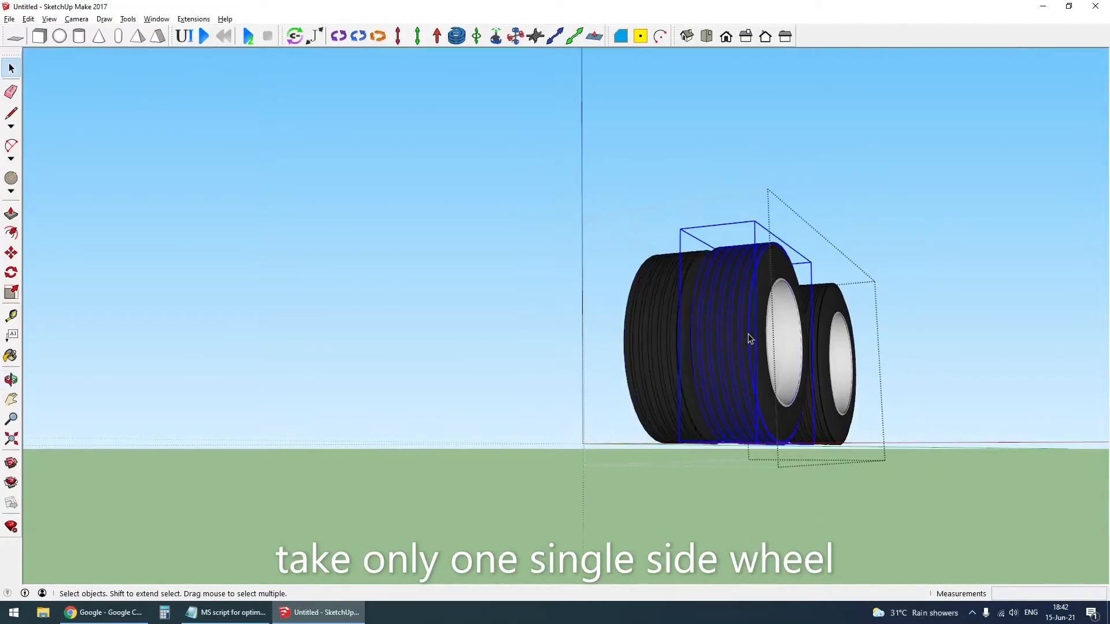
{"action": "key", "text": "Delete"}
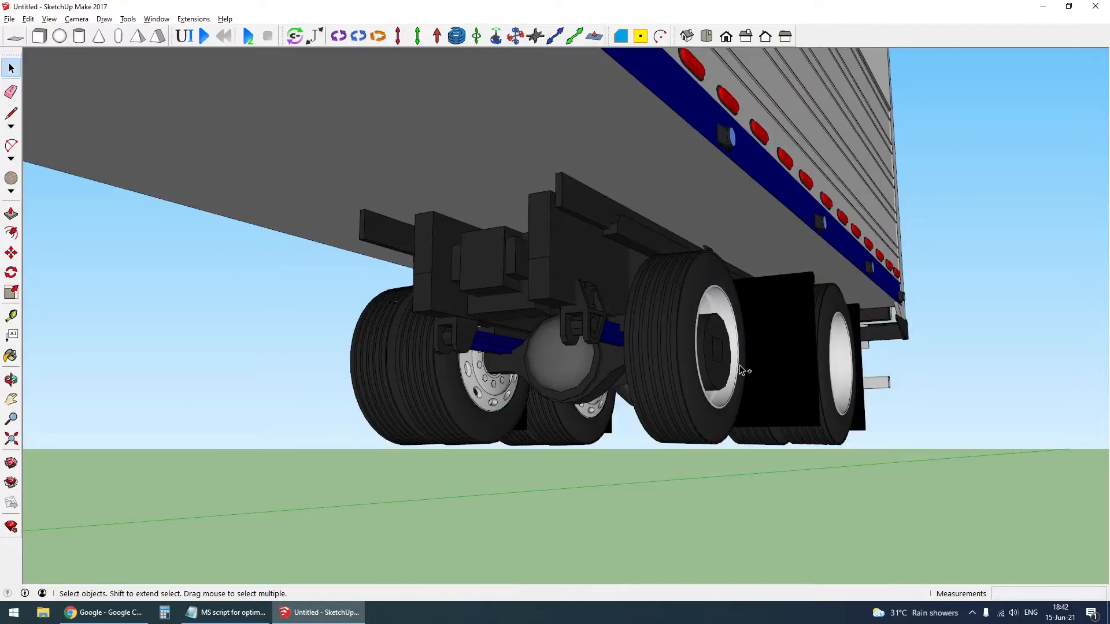
- Bring the removed outer wheel back in its original place outside the trailer's groups and hide the trailer
{"action": "key", "text": "ctrl+z"}
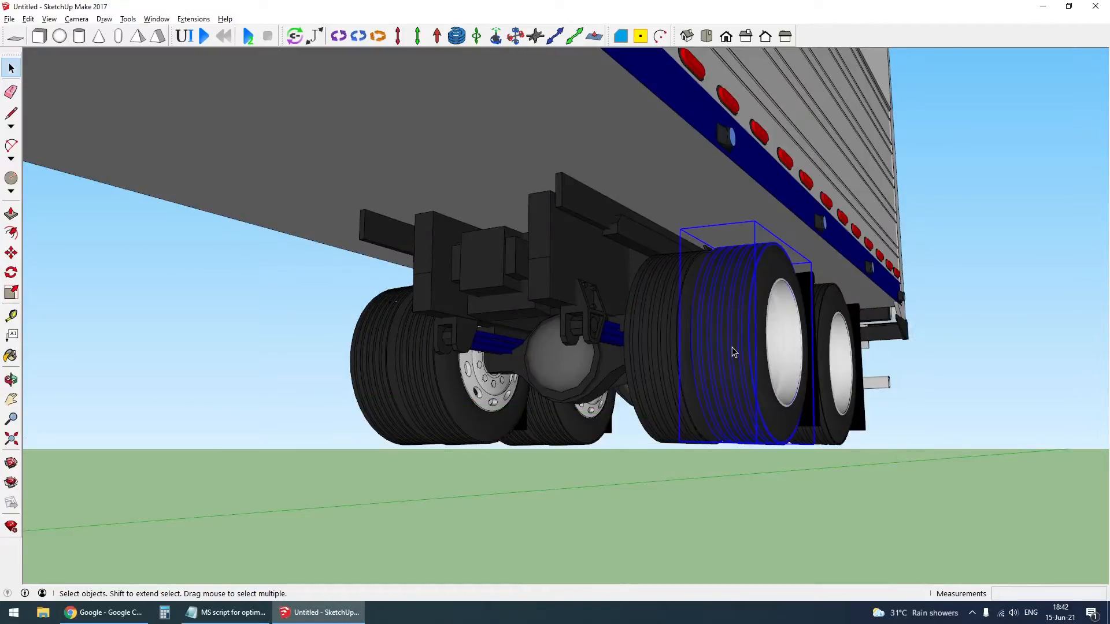
{"action": "middle_click_drag", "start_coordinate": [727, 313], "coordinate": [736, 326]}
{"action": "left_click", "coordinate": [668, 289]}
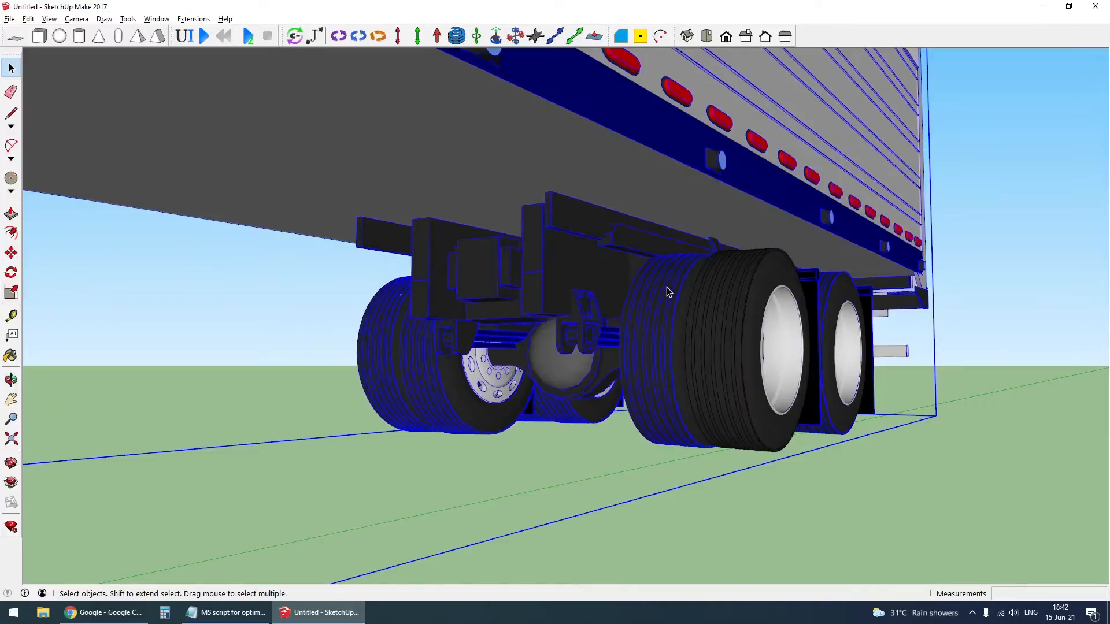
{"action": "key", "text": "Delete"}
{"action": "middle_click_drag", "start_coordinate": [668, 291], "coordinate": [608, 451]}
{"action": "middle_click_drag", "start_coordinate": [618, 400], "coordinate": [674, 586]}
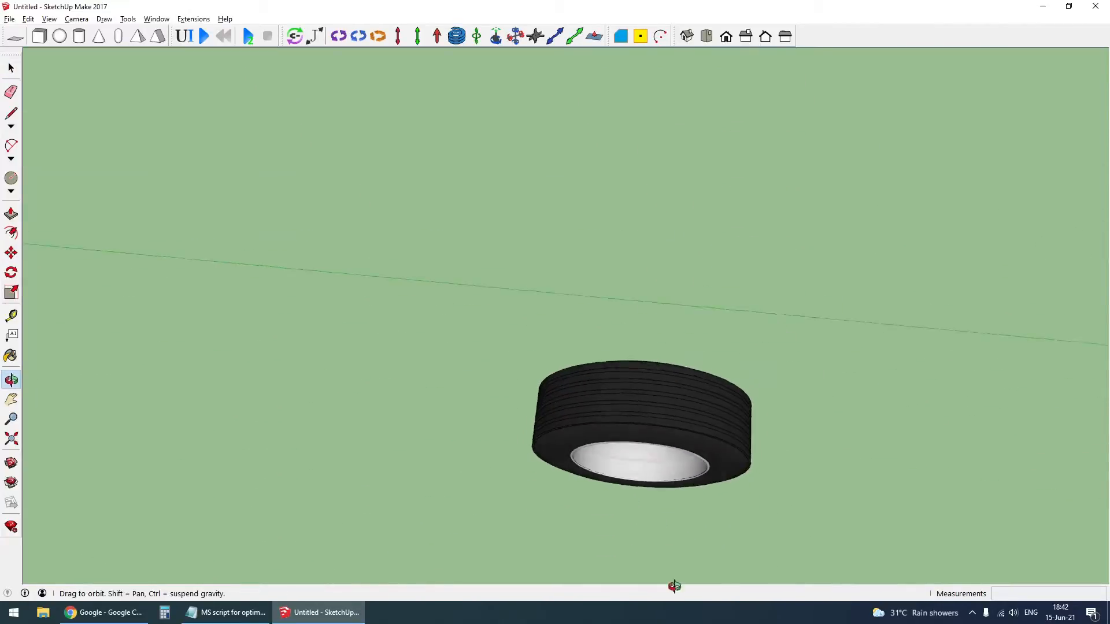
- Examine the isolated wheel's alignment from the tread side and the rim side
{"action": "middle_click_drag", "start_coordinate": [675, 445], "coordinate": [684, 501]}
{"action": "key", "text": "space"}
{"action": "scroll", "coordinate": [674, 426], "scroll_direction": "up", "scroll_amount": 2}
{"action": "left_click", "coordinate": [674, 426]}
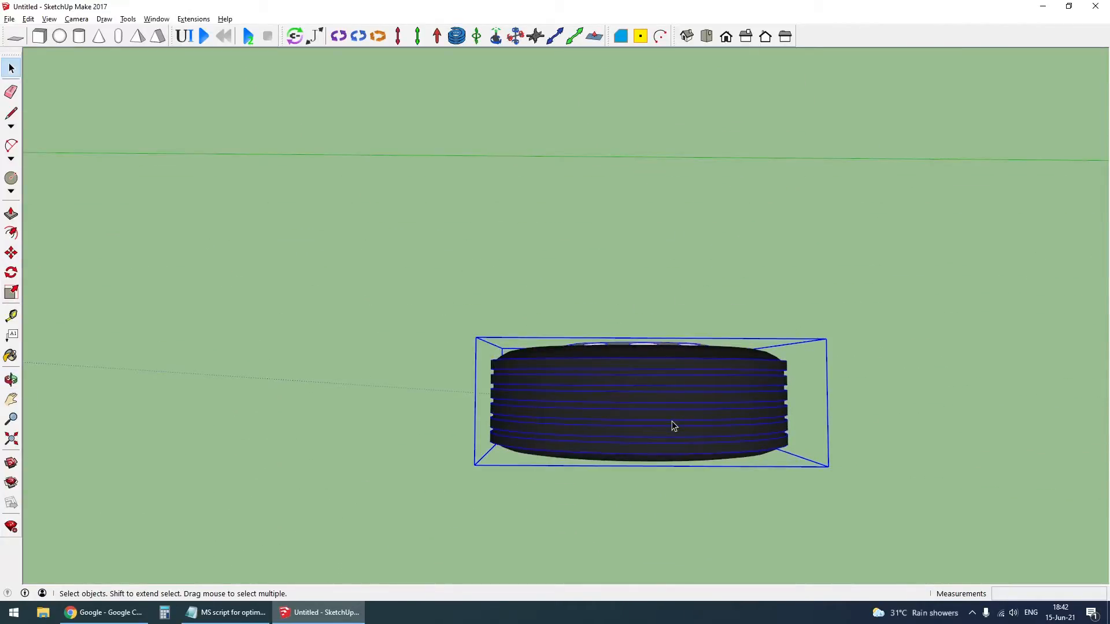
{"action": "key", "text": "m"}
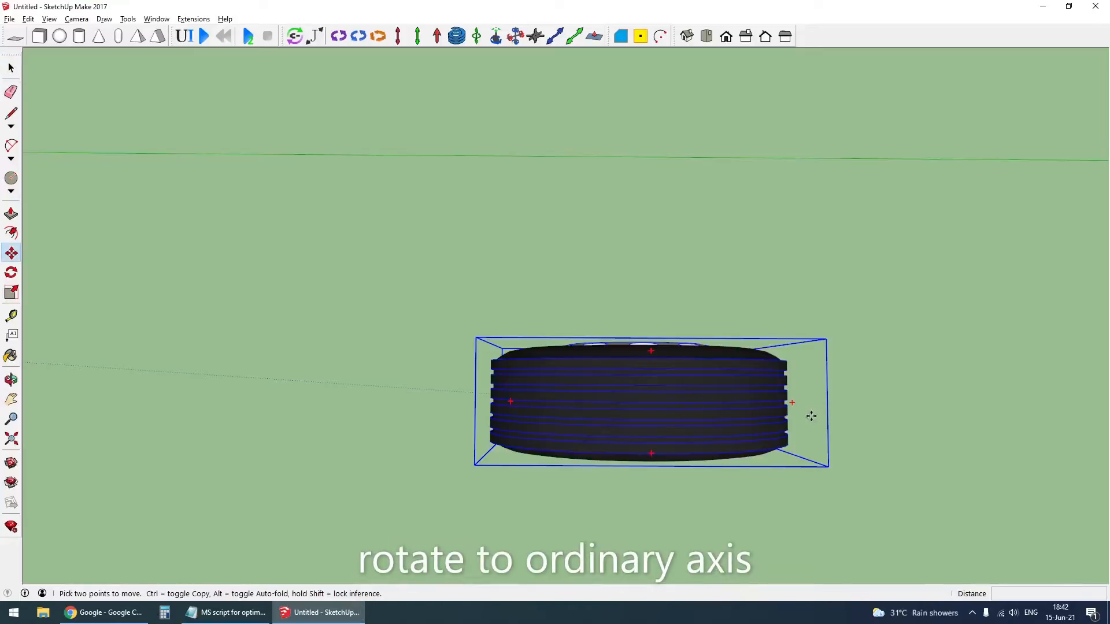
{"action": "middle_click_drag", "start_coordinate": [799, 411], "coordinate": [225, 307]}
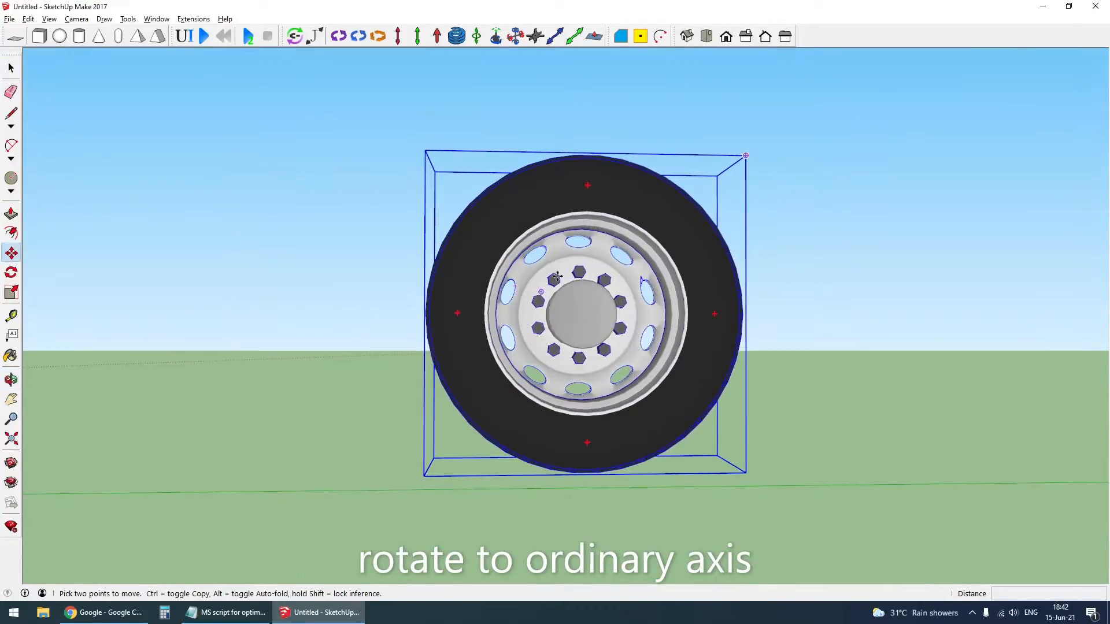
{"action": "middle_click_drag", "start_coordinate": [579, 312], "coordinate": [639, 277]}
{"action": "key", "text": "space"}
{"action": "scroll", "coordinate": [614, 327], "scroll_direction": "up", "scroll_amount": 1}
{"action": "middle_click_drag", "start_coordinate": [614, 327], "coordinate": [625, 316]}
{"action": "left_click", "coordinate": [741, 321]}
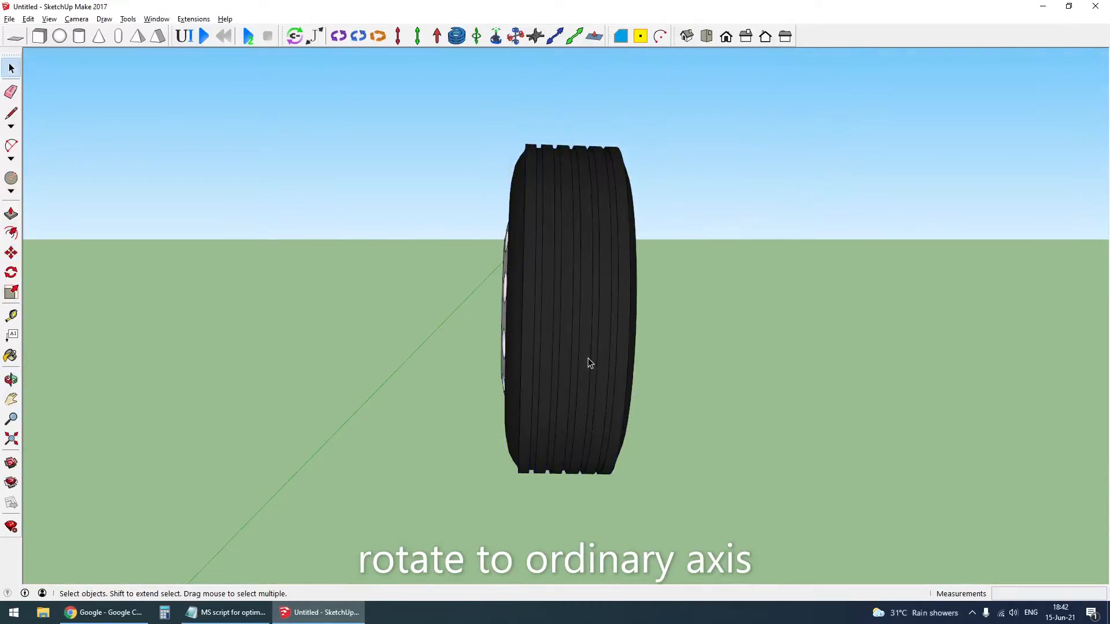
- Switch to parallel projection and rotate the wheel in the front view until it stands exactly vertical
{"action": "left_click", "coordinate": [74, 19]}
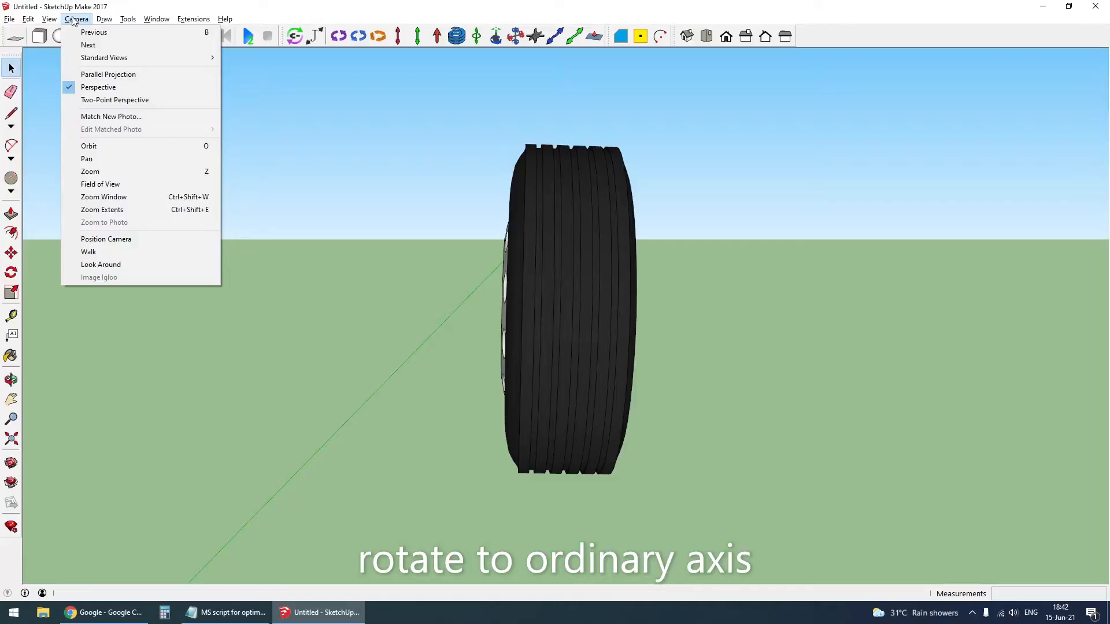
{"action": "left_click", "coordinate": [98, 72]}
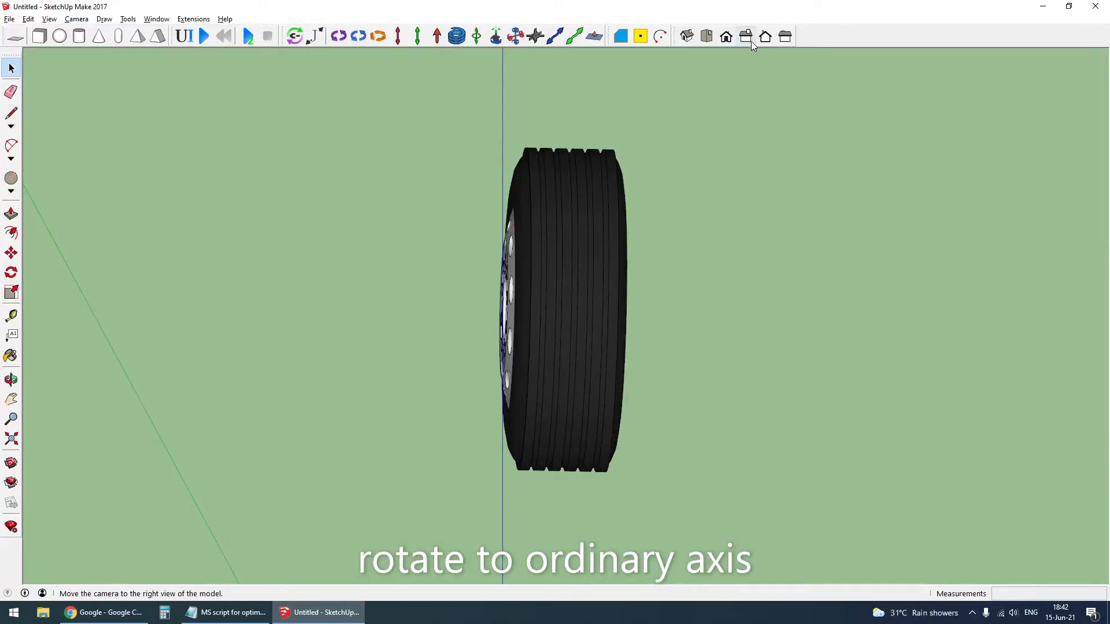
{"action": "left_click", "coordinate": [727, 38]}
{"action": "left_click", "coordinate": [609, 283]}
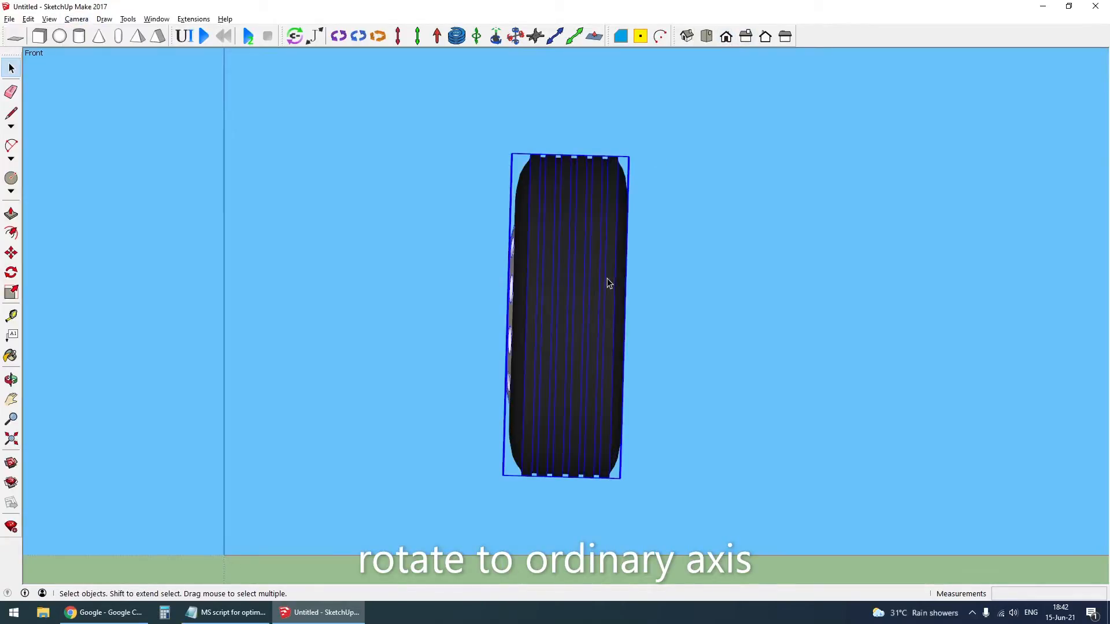
{"action": "key", "text": "m"}
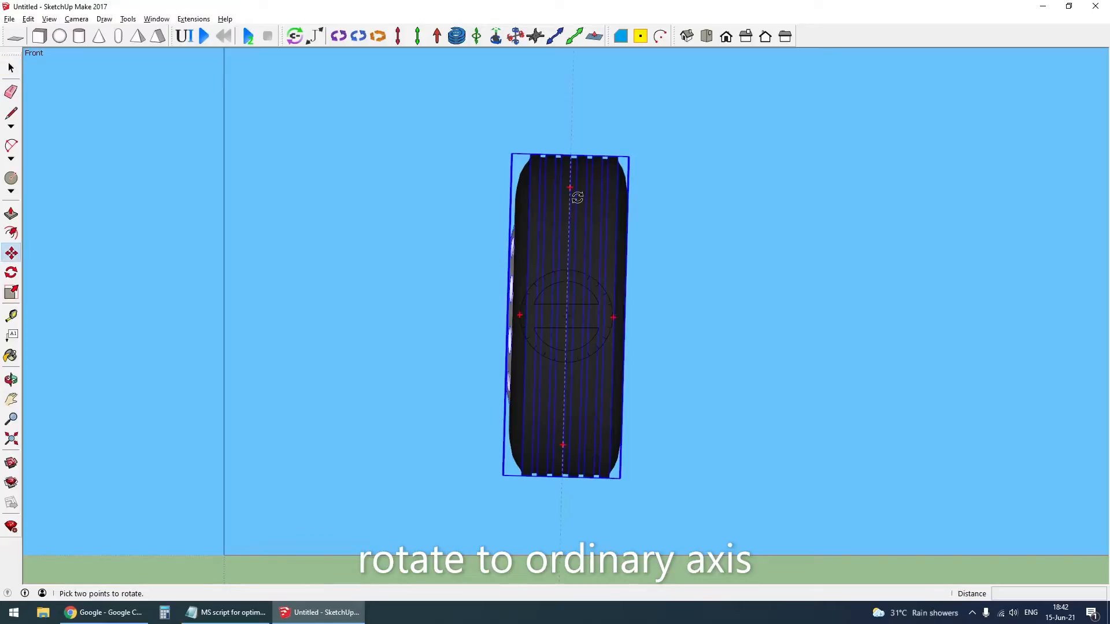
{"action": "left_click", "coordinate": [577, 196]}
{"action": "left_click", "coordinate": [573, 141]}
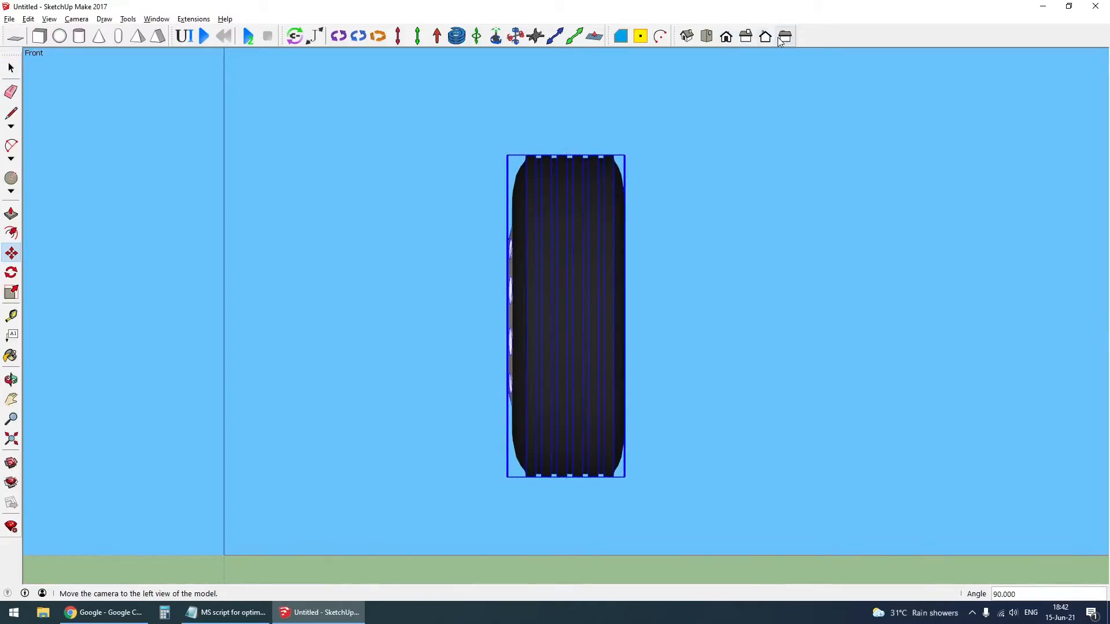
- Align the wheel's rotation with the model axes using the top and right views, checking it from the front
{"action": "left_click", "coordinate": [711, 37]}
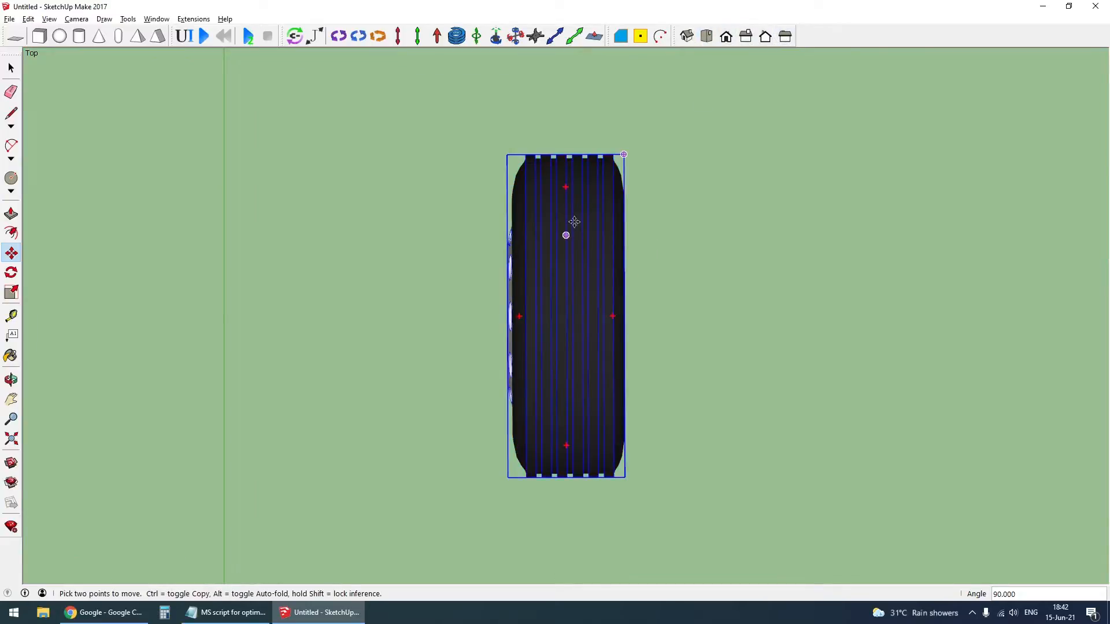
{"action": "key", "text": "q"}
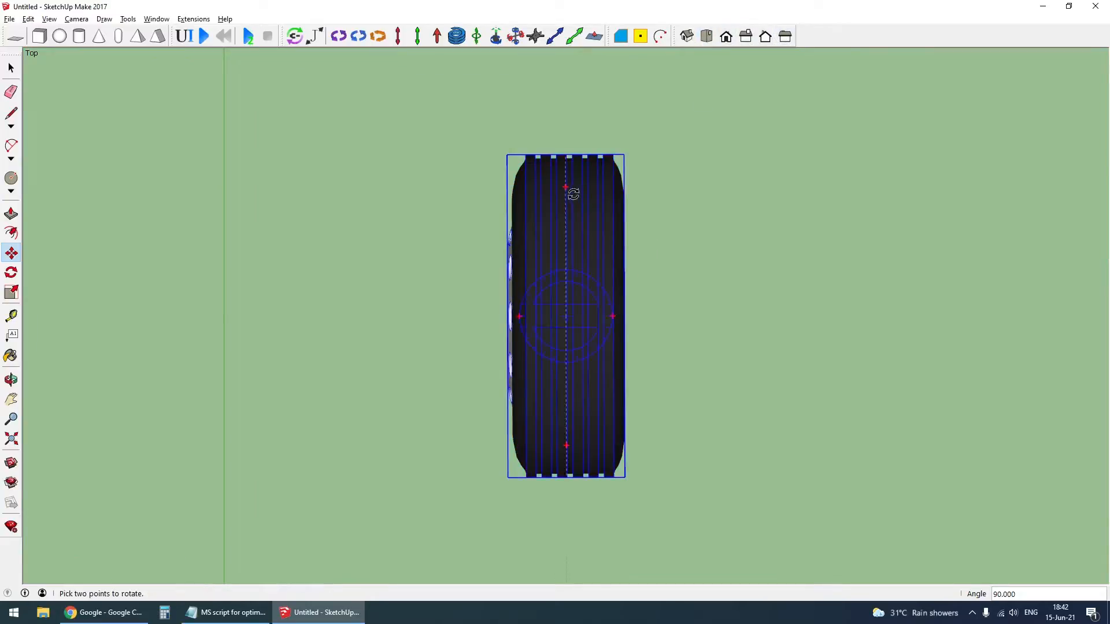
{"action": "left_click", "coordinate": [745, 36]}
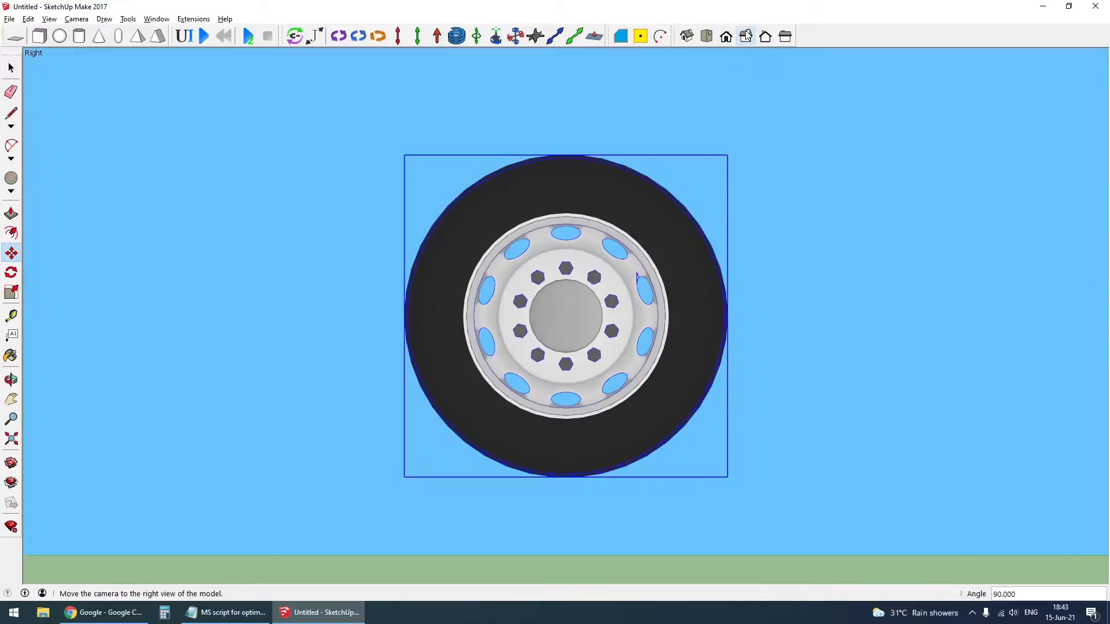
{"action": "left_click", "coordinate": [567, 188]}
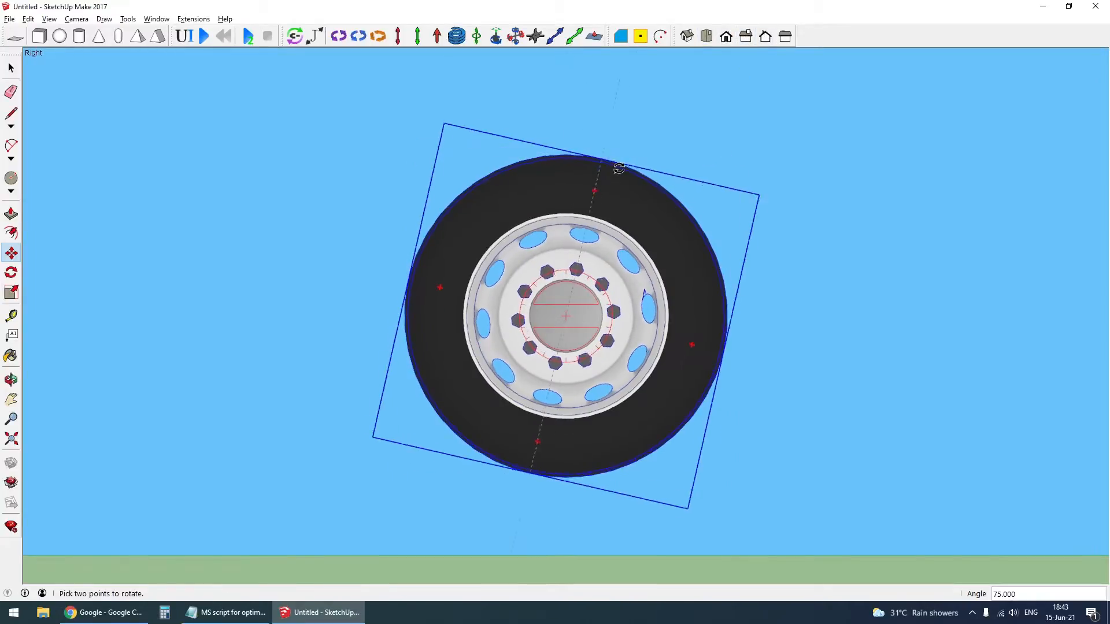
{"action": "left_click", "coordinate": [573, 169]}
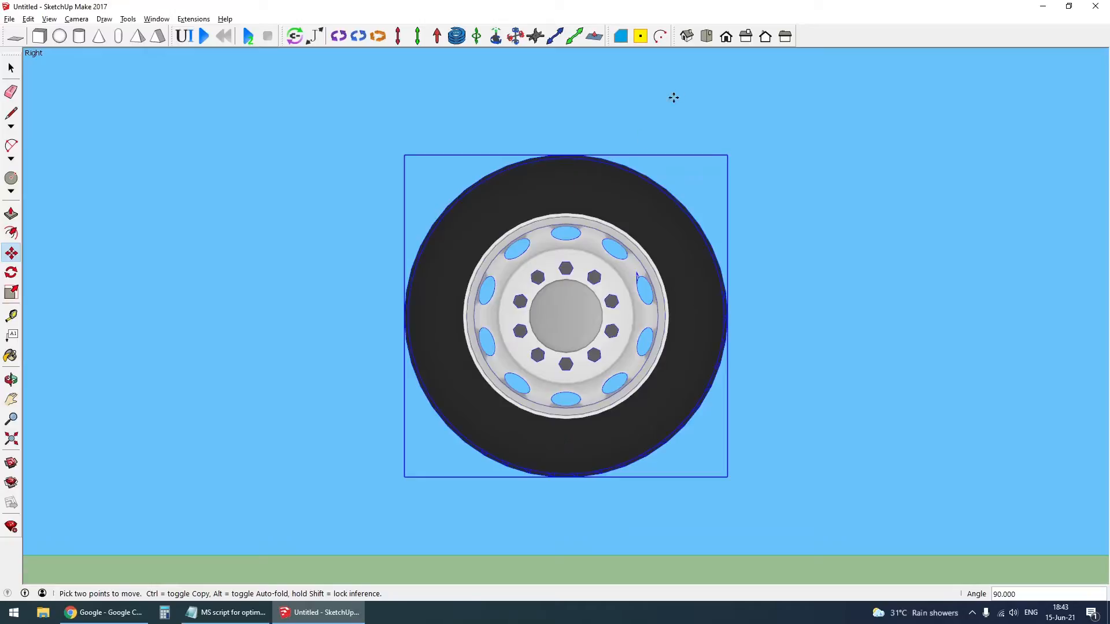
{"action": "left_click", "coordinate": [720, 42]}
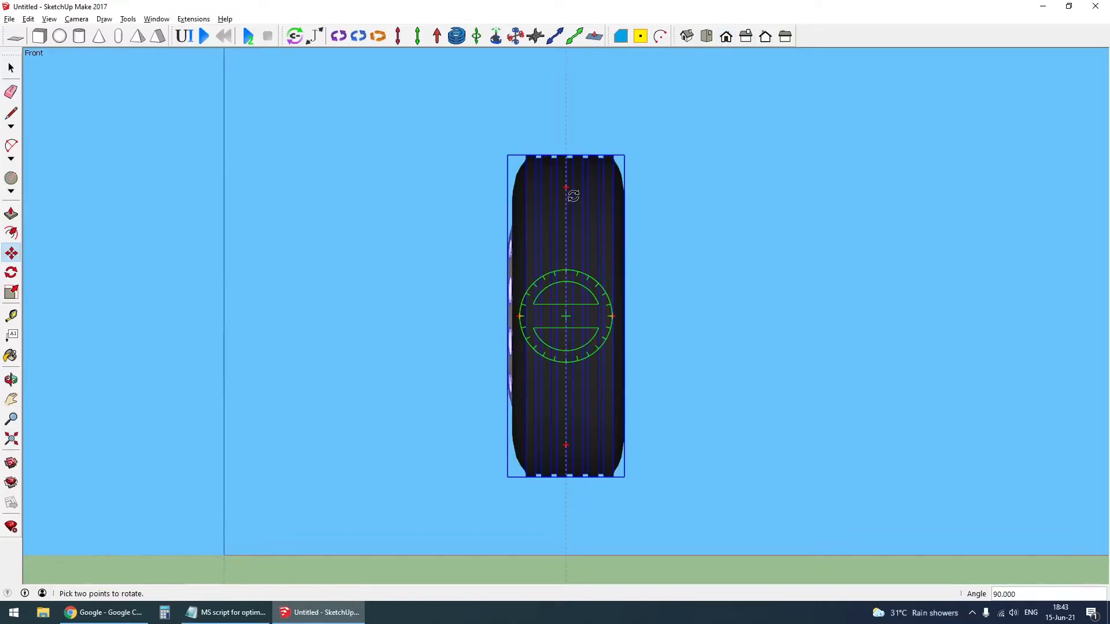
{"action": "key", "text": "space"}
{"action": "left_click", "coordinate": [694, 453]}
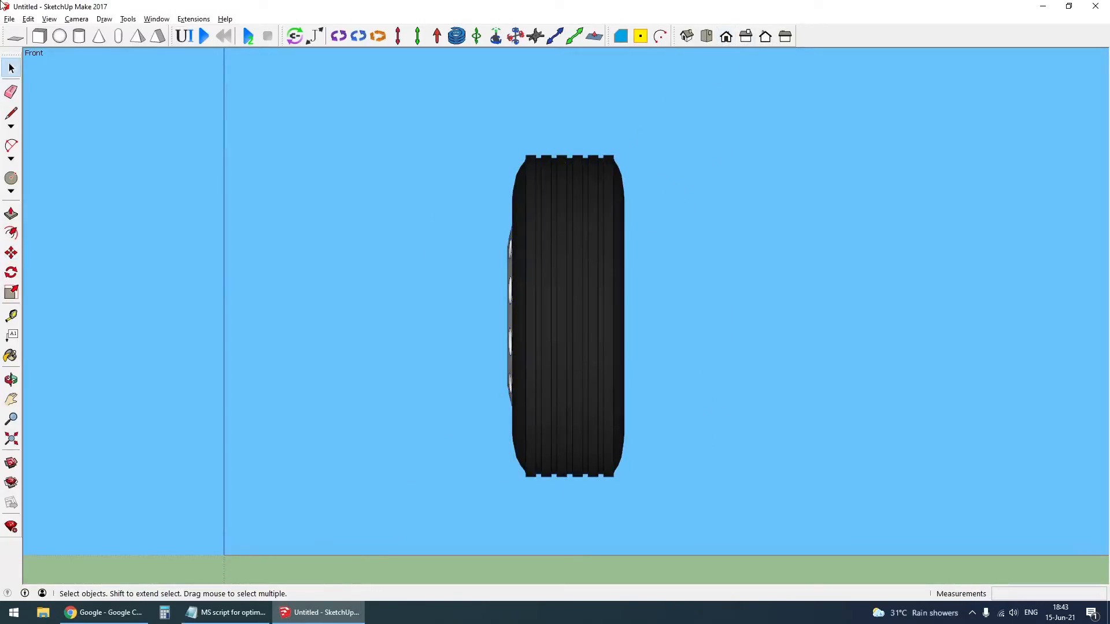
- Return the camera to perspective and show the hidden trailer again
{"action": "left_click", "coordinate": [77, 19]}
{"action": "left_click", "coordinate": [87, 87]}
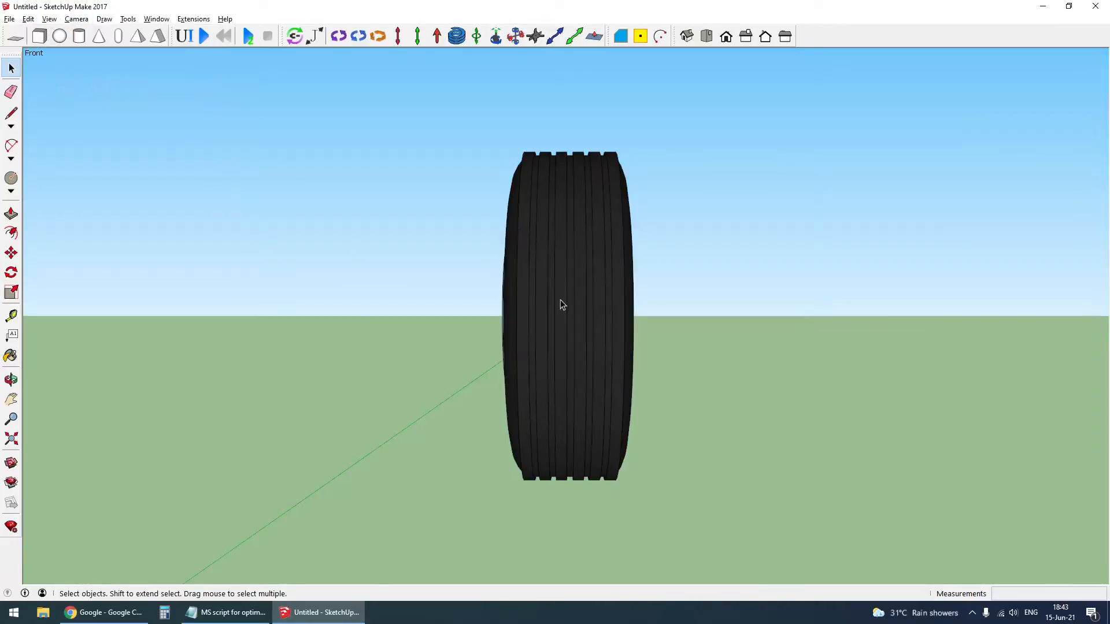
{"action": "middle_click_drag", "start_coordinate": [560, 302], "coordinate": [473, 362]}
{"action": "scroll", "coordinate": [473, 362], "scroll_direction": "down", "scroll_amount": 3}
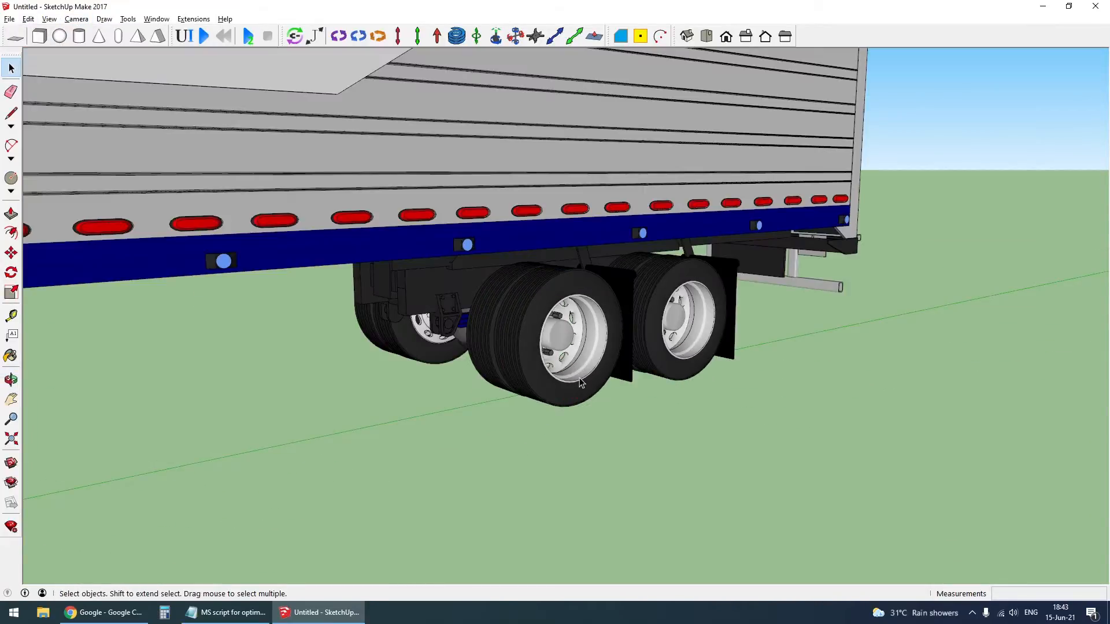
{"action": "middle_click_drag", "start_coordinate": [581, 384], "coordinate": [538, 324]}
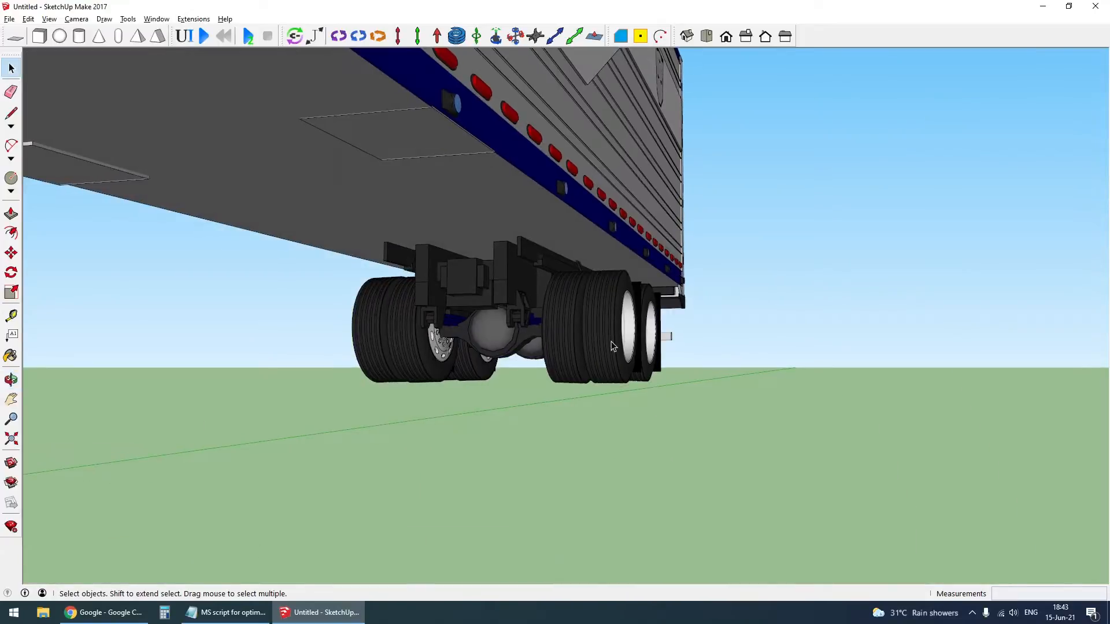
- Open the trailer's nested groups at the rear axles and erase the remaining wheels on the separated wheel's side
{"action": "scroll", "coordinate": [607, 310], "scroll_direction": "up", "scroll_amount": 5}
{"action": "middle_click_drag", "start_coordinate": [607, 310], "coordinate": [501, 307]}
{"action": "double_click", "coordinate": [490, 300]}
{"action": "left_click", "coordinate": [518, 308]}
{"action": "double_click", "coordinate": [509, 311]}
{"action": "left_click", "coordinate": [511, 317]}
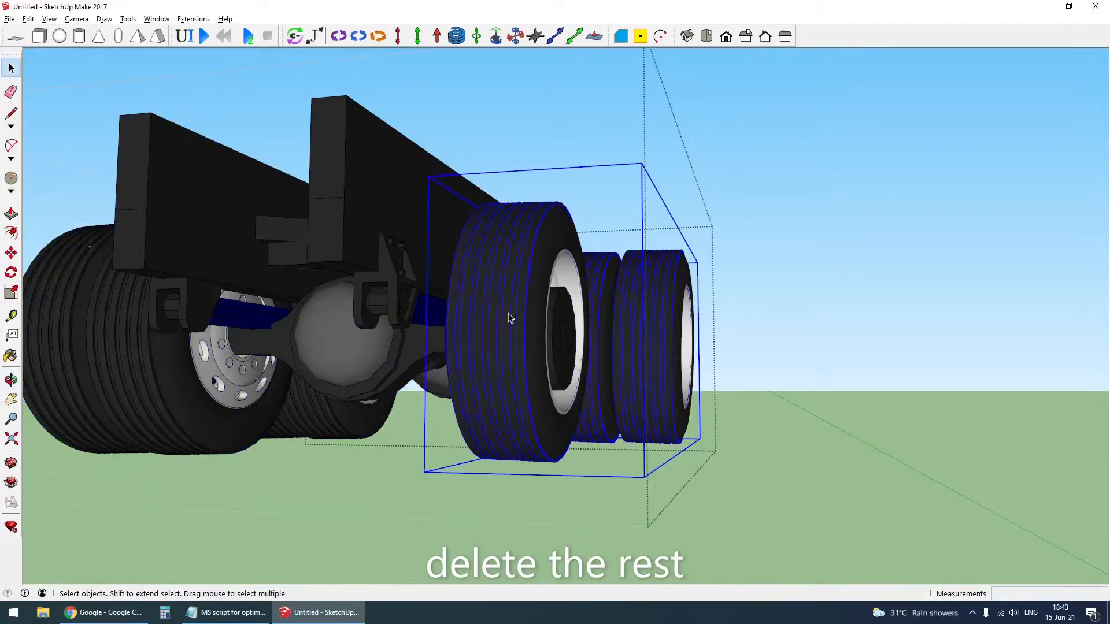
{"action": "right_click", "coordinate": [507, 310]}
{"action": "left_click", "coordinate": [556, 329]}
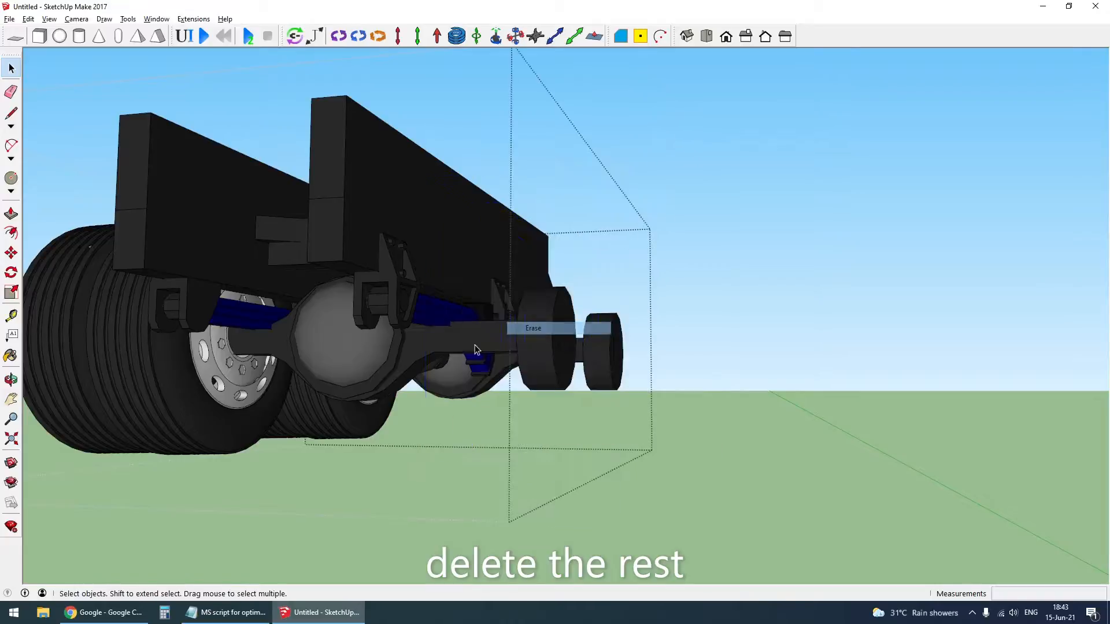
- Erase the dual wheel group on the opposite side of the trailer's rear axles
{"action": "middle_click_drag", "start_coordinate": [145, 387], "coordinate": [472, 399]}
{"action": "scroll", "coordinate": [425, 336], "scroll_direction": "down", "scroll_amount": 4}
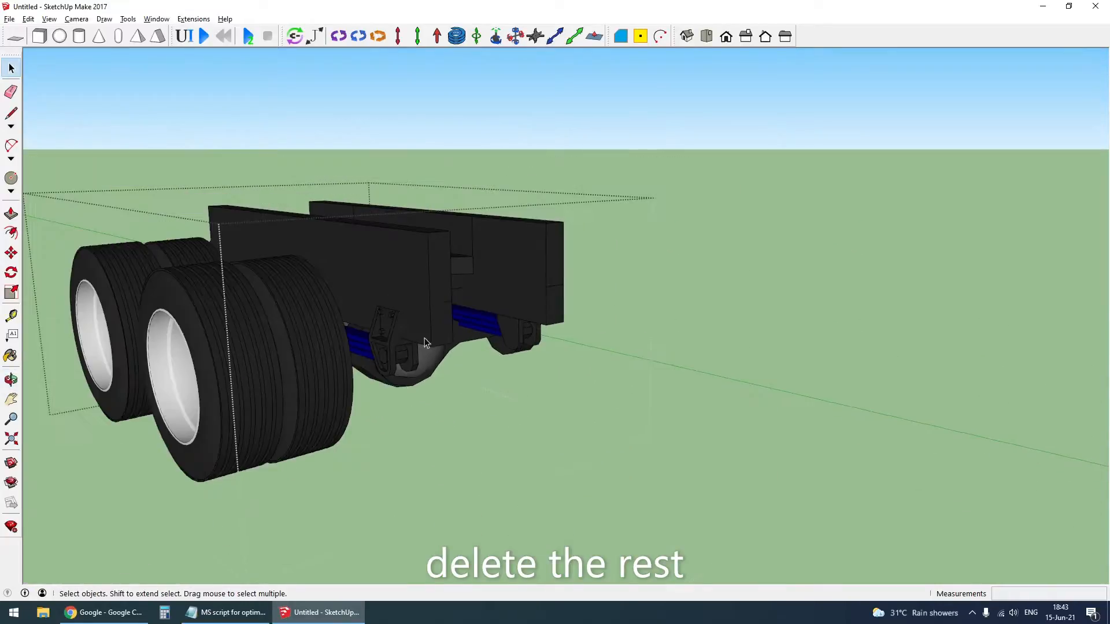
{"action": "right_click", "coordinate": [220, 349]}
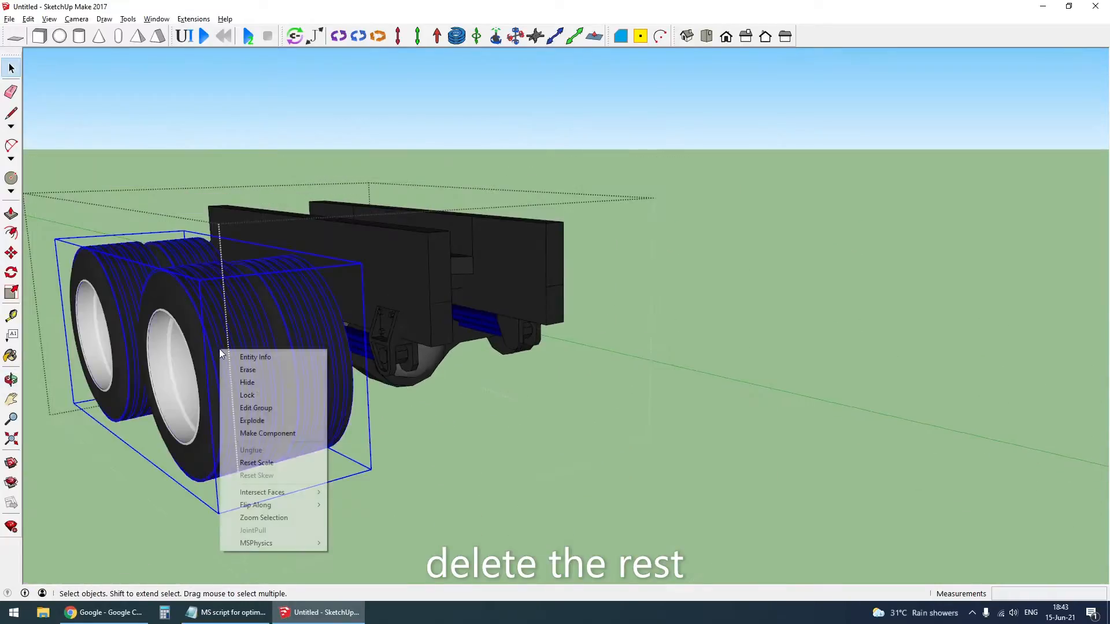
{"action": "left_click", "coordinate": [247, 382]}
- Erase the trailer's front axle beam and the round drums at both of its ends
{"action": "middle_click_drag", "start_coordinate": [520, 318], "coordinate": [300, 251]}
{"action": "scroll", "coordinate": [434, 323], "scroll_direction": "up", "scroll_amount": 5}
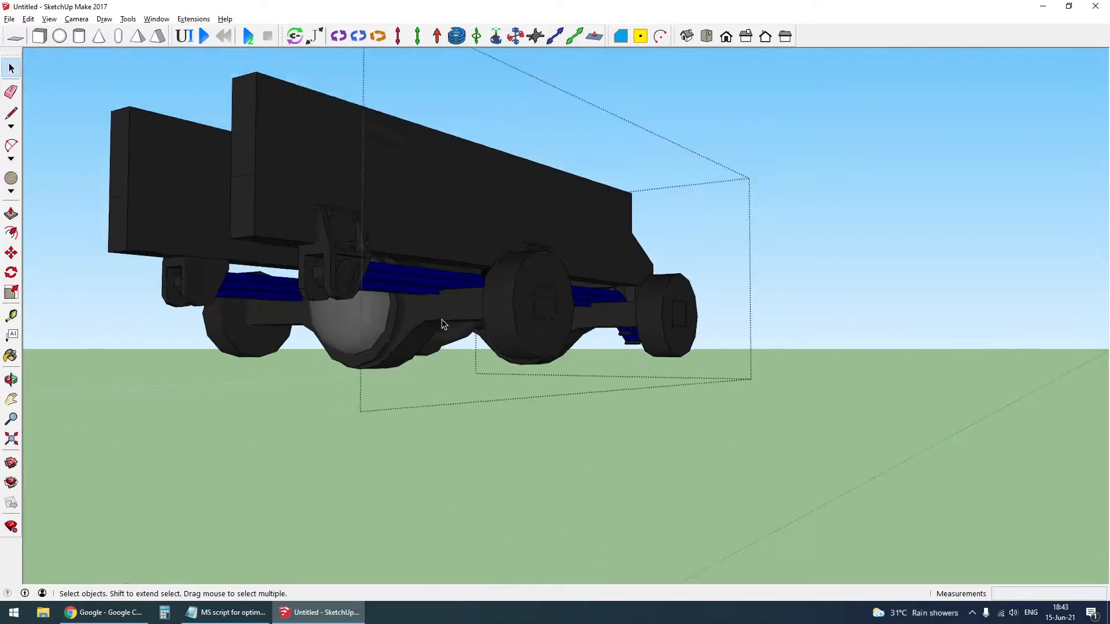
{"action": "left_click", "coordinate": [443, 320]}
{"action": "left_click", "coordinate": [443, 322]}
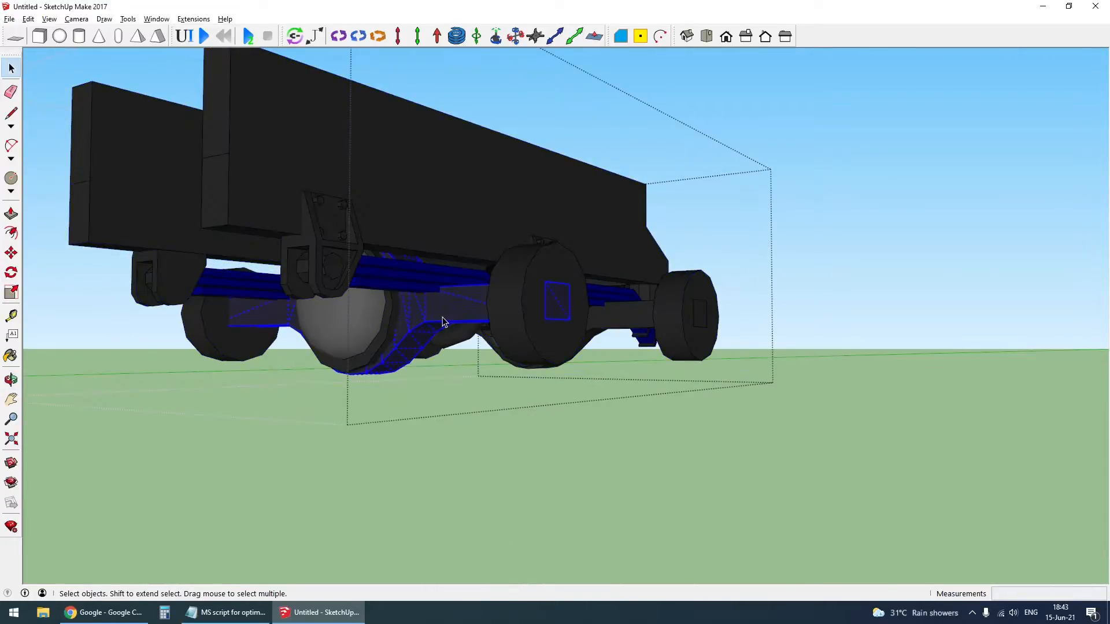
{"action": "right_click", "coordinate": [442, 317]}
{"action": "left_click", "coordinate": [502, 332]}
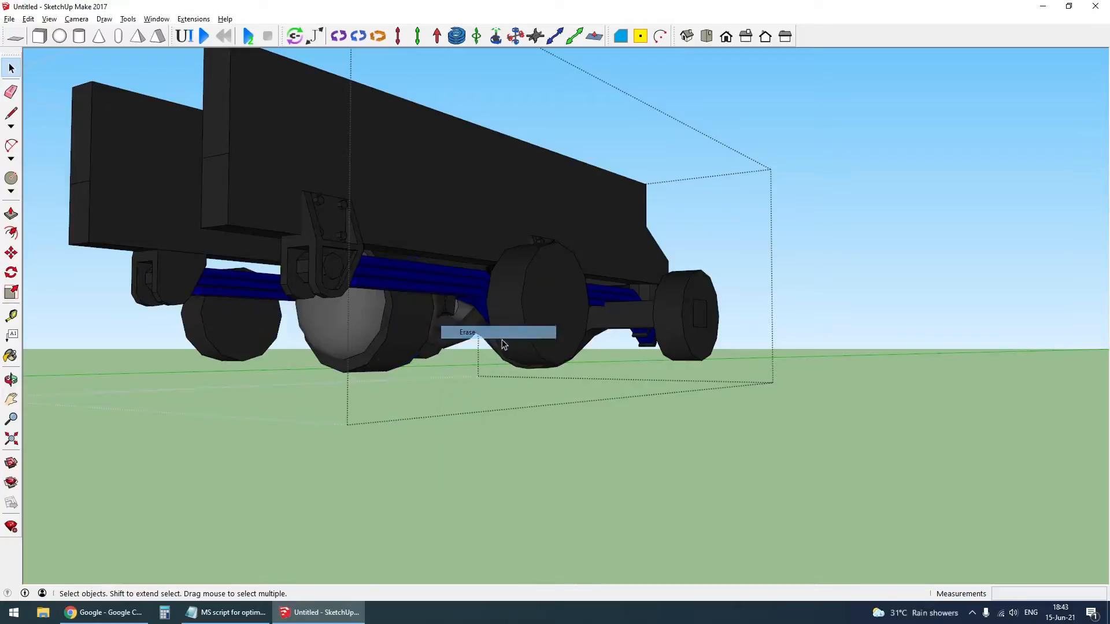
{"action": "right_click", "coordinate": [496, 323]}
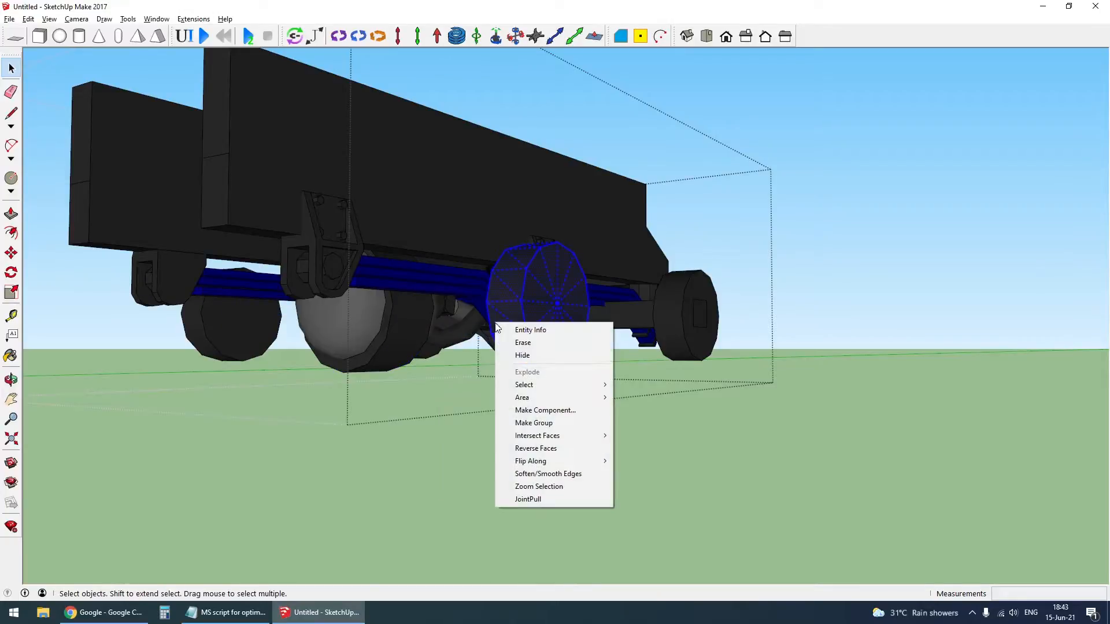
{"action": "left_click", "coordinate": [544, 344]}
{"action": "right_click", "coordinate": [219, 363]}
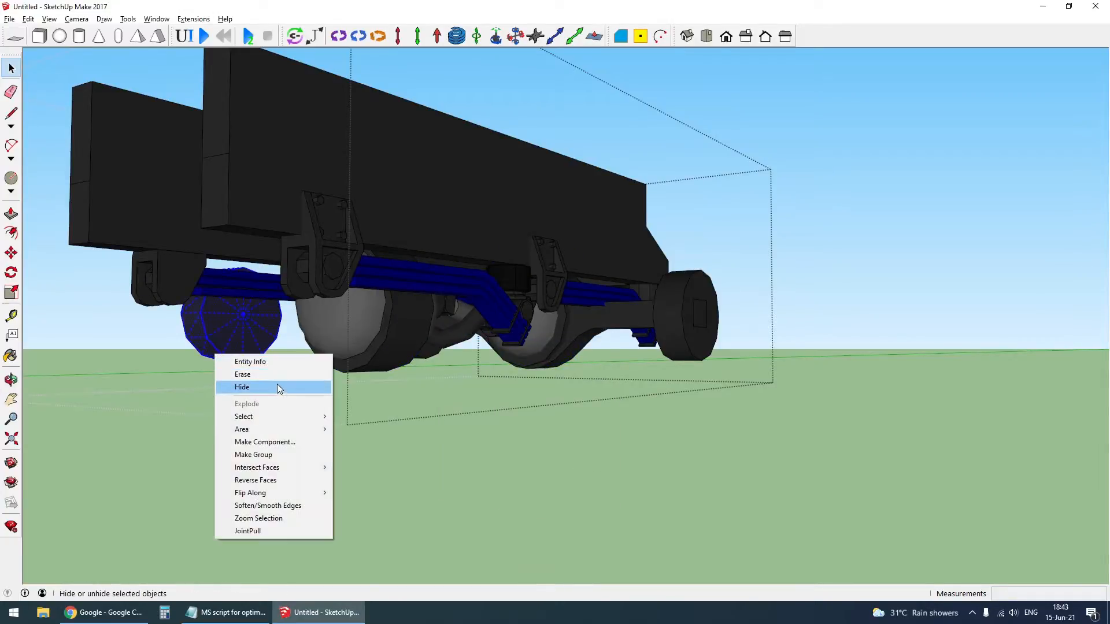
{"action": "left_click", "coordinate": [276, 375]}
- Erase the trailer's rearmost axle beam together with the drums at both of its ends
{"action": "middle_click_drag", "start_coordinate": [559, 373], "coordinate": [587, 372]}
{"action": "scroll", "coordinate": [587, 373], "scroll_direction": "up", "scroll_amount": 2}
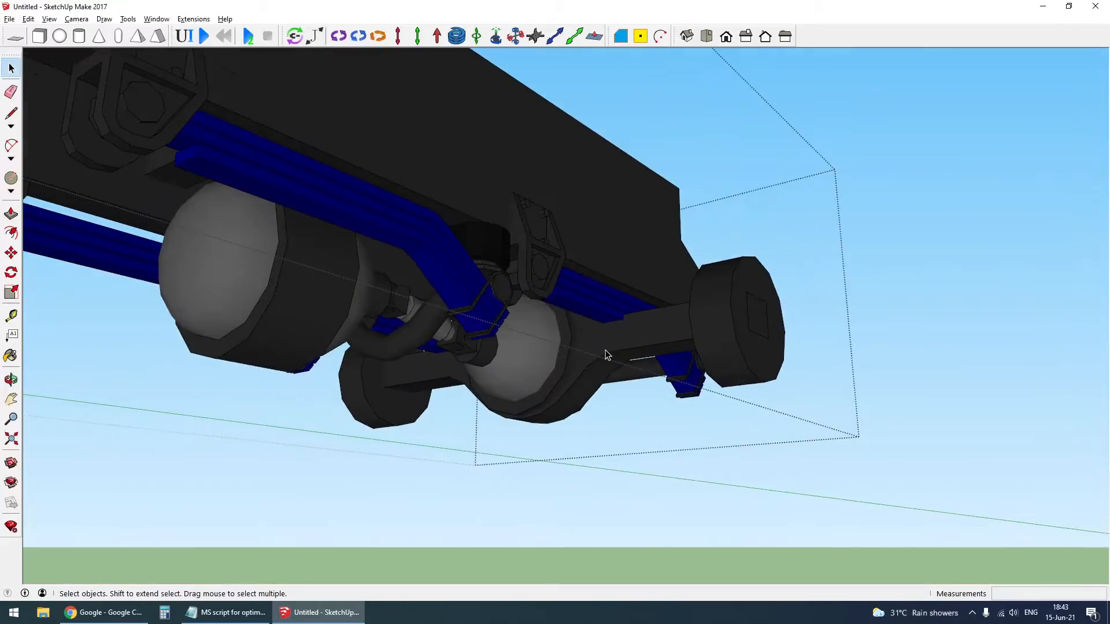
{"action": "right_click", "coordinate": [604, 346]}
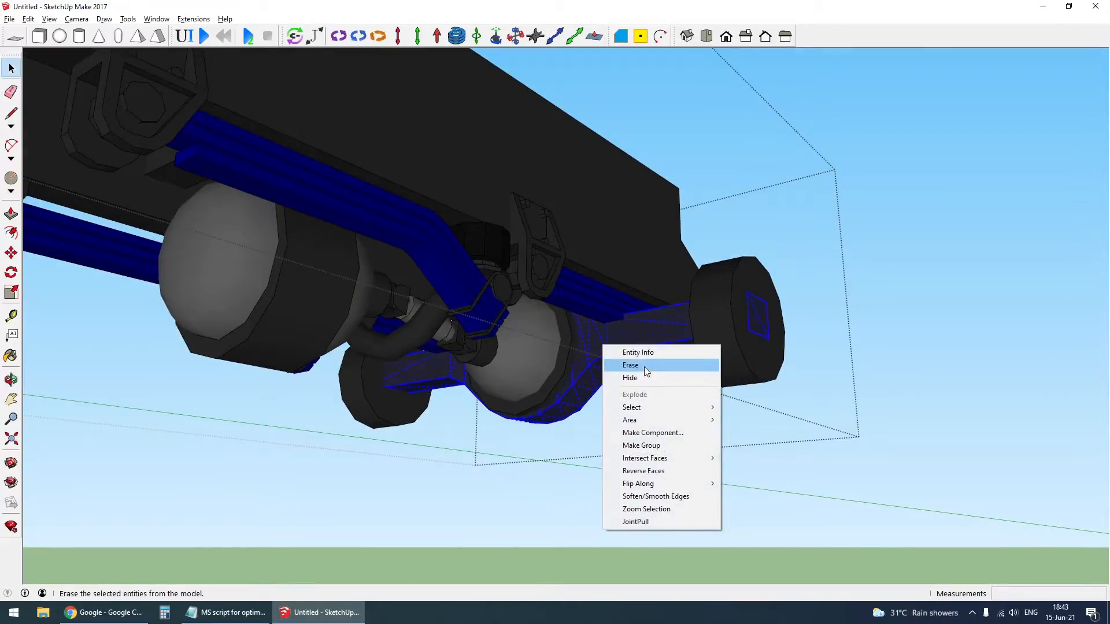
{"action": "left_click", "coordinate": [644, 366]}
{"action": "right_click", "coordinate": [739, 340]}
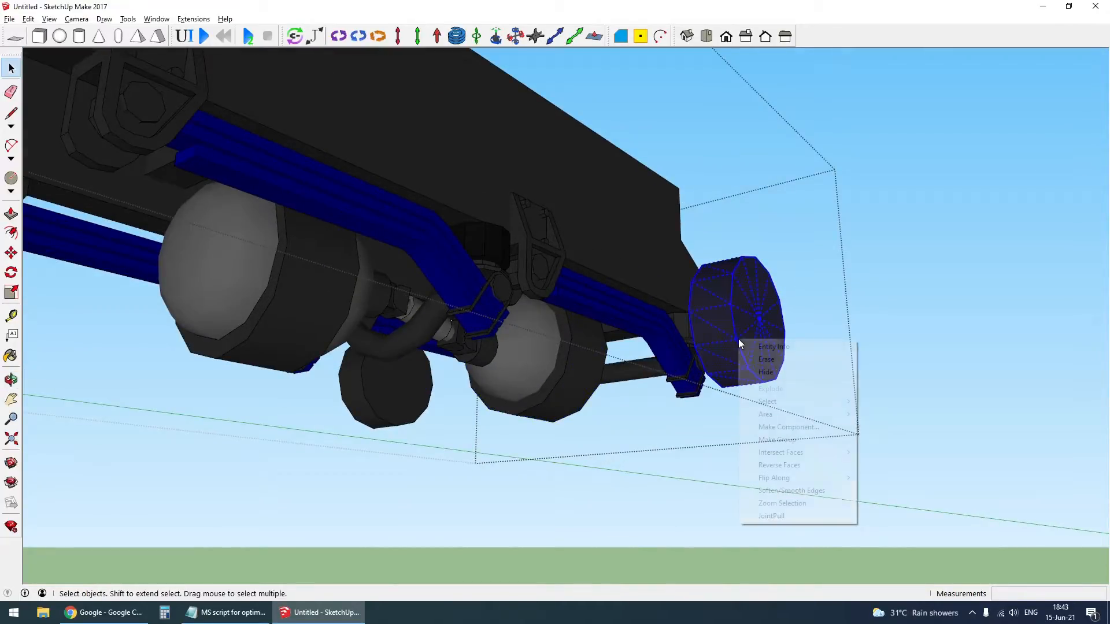
{"action": "left_click", "coordinate": [775, 373]}
{"action": "right_click", "coordinate": [377, 394]}
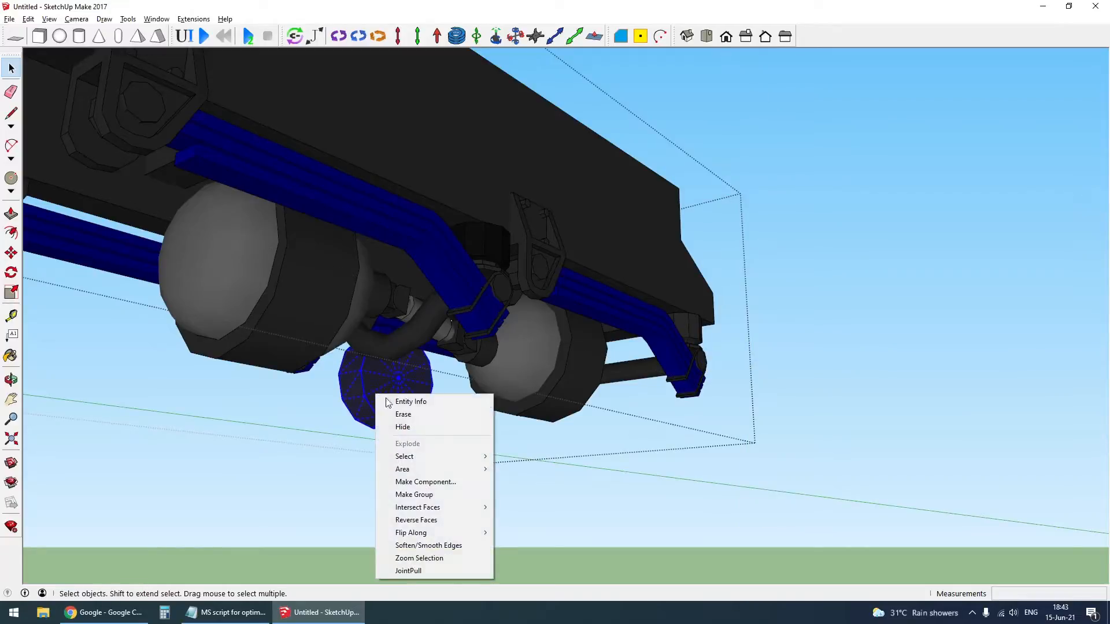
{"action": "left_click", "coordinate": [405, 425]}
- Close the trailer's nested axle groups and bring the whole truck and trailer into view
{"action": "middle_click_drag", "start_coordinate": [486, 409], "coordinate": [602, 380]}
{"action": "scroll", "coordinate": [602, 380], "scroll_direction": "down", "scroll_amount": 3}
{"action": "middle_click_drag", "start_coordinate": [581, 326], "coordinate": [570, 342]}
{"action": "key", "text": "Escape"}
{"action": "key", "text": "Escape"}
{"action": "middle_click_drag", "start_coordinate": [618, 370], "coordinate": [653, 315]}
{"action": "scroll", "coordinate": [653, 315], "scroll_direction": "down", "scroll_amount": 10}
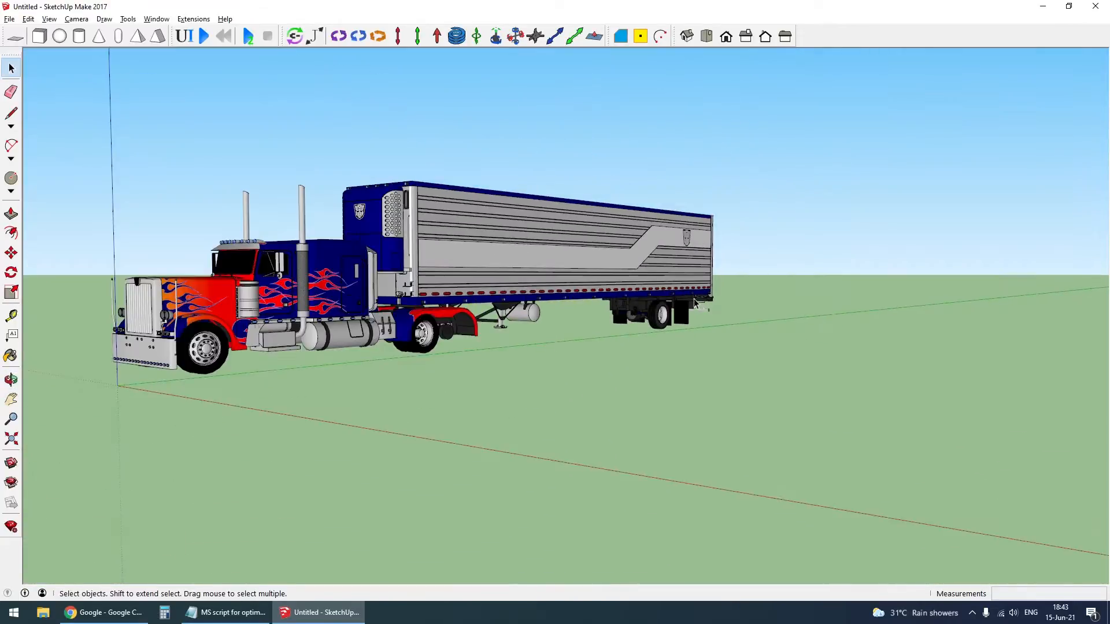
- Erase the rear axle beam from the truck's nested chassis group
{"action": "scroll", "coordinate": [569, 318], "scroll_direction": "up", "scroll_amount": 8}
{"action": "middle_click_drag", "start_coordinate": [568, 317], "coordinate": [535, 323]}
{"action": "scroll", "coordinate": [626, 348], "scroll_direction": "down", "scroll_amount": 5}
{"action": "left_click", "coordinate": [587, 257]}
{"action": "scroll", "coordinate": [570, 349], "scroll_direction": "up", "scroll_amount": 5}
{"action": "middle_click_drag", "start_coordinate": [630, 336], "coordinate": [545, 389]}
{"action": "scroll", "coordinate": [545, 389], "scroll_direction": "up", "scroll_amount": 3}
{"action": "scroll", "coordinate": [544, 390], "scroll_direction": "up", "scroll_amount": 3}
{"action": "triple_click", "coordinate": [543, 385]}
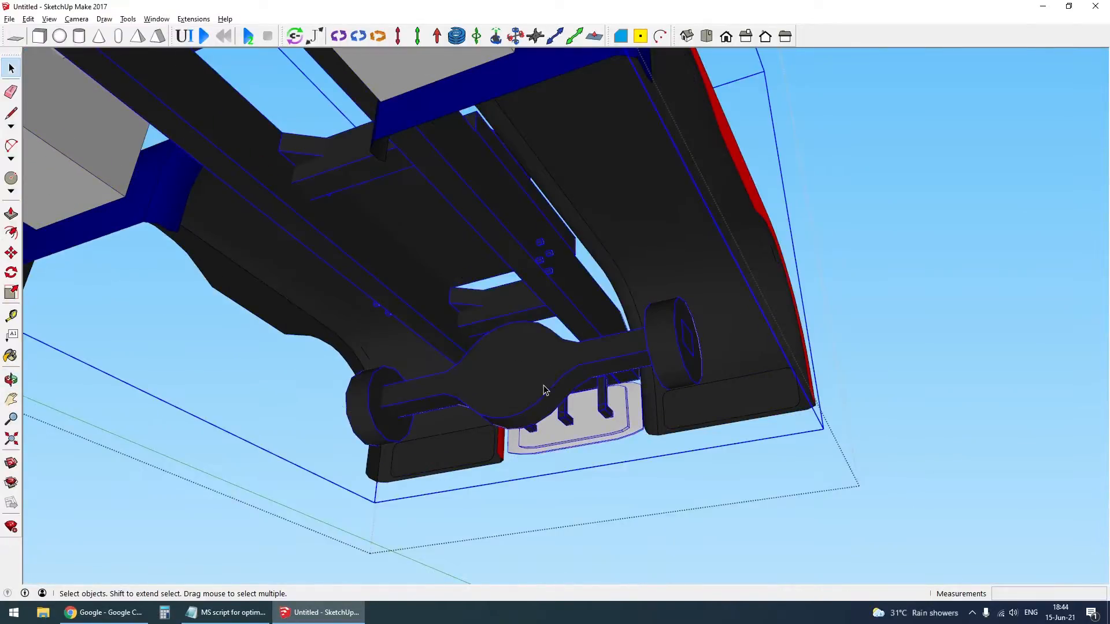
{"action": "right_click", "coordinate": [542, 382]}
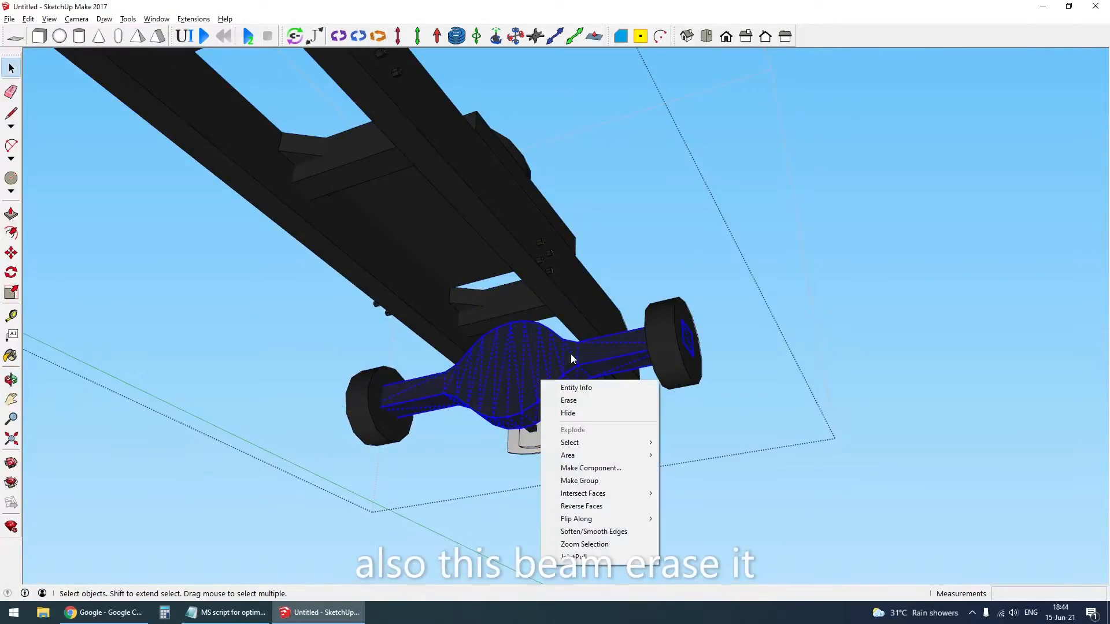
{"action": "left_click", "coordinate": [593, 401]}
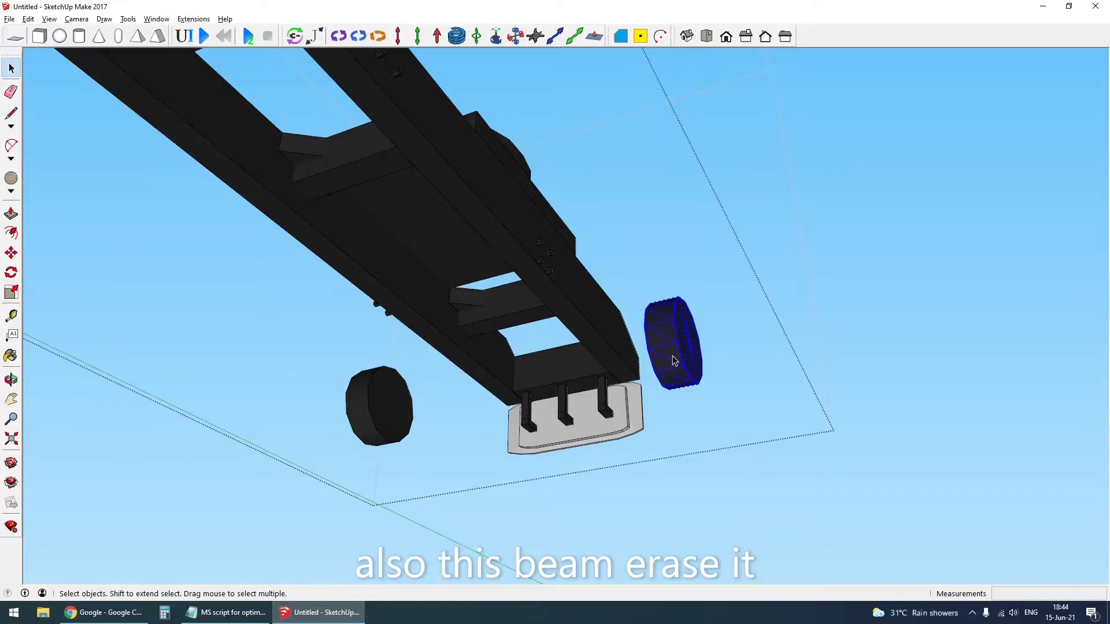
- Erase the two round drums left at the ends of the truck's rear axle and close the chassis group
{"action": "key", "text": "Delete"}
{"action": "left_click", "coordinate": [382, 417]}
{"action": "middle_click_drag", "start_coordinate": [542, 350], "coordinate": [503, 426]}
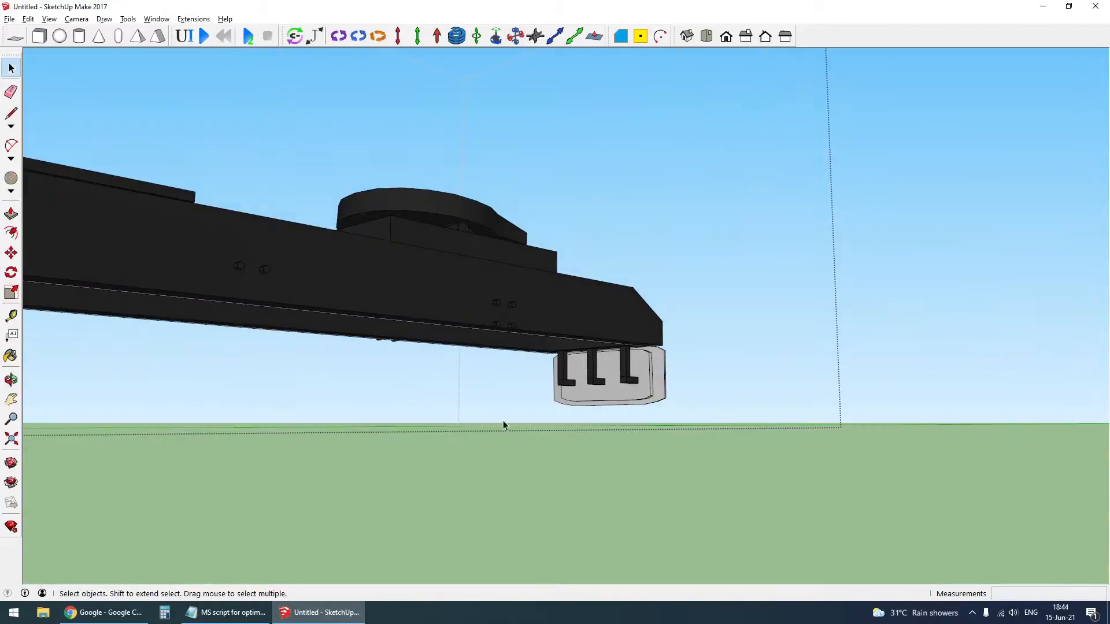
{"action": "scroll", "coordinate": [578, 410], "scroll_direction": "down", "scroll_amount": 10}
{"action": "scroll", "coordinate": [632, 396], "scroll_direction": "down", "scroll_amount": 2}
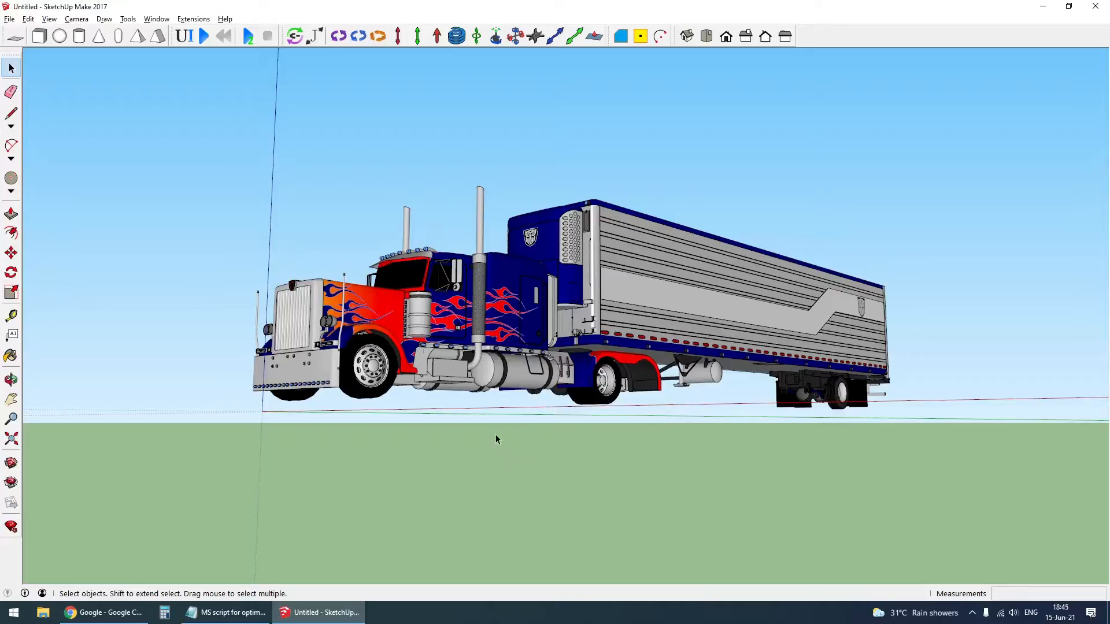
- Try erasing the trailer and one more truck part, and undo both erasures
{"action": "scroll", "coordinate": [672, 359], "scroll_direction": "up", "scroll_amount": 3}
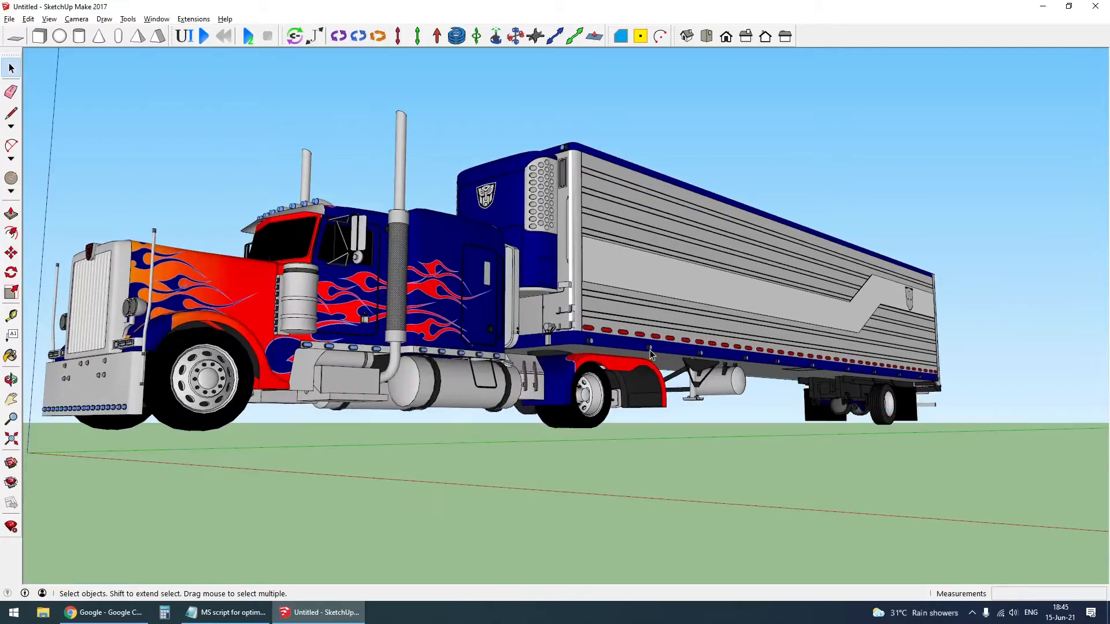
{"action": "scroll", "coordinate": [672, 360], "scroll_direction": "down", "scroll_amount": 3}
{"action": "middle_click_drag", "start_coordinate": [673, 359], "coordinate": [702, 343]}
{"action": "left_click", "coordinate": [821, 326]}
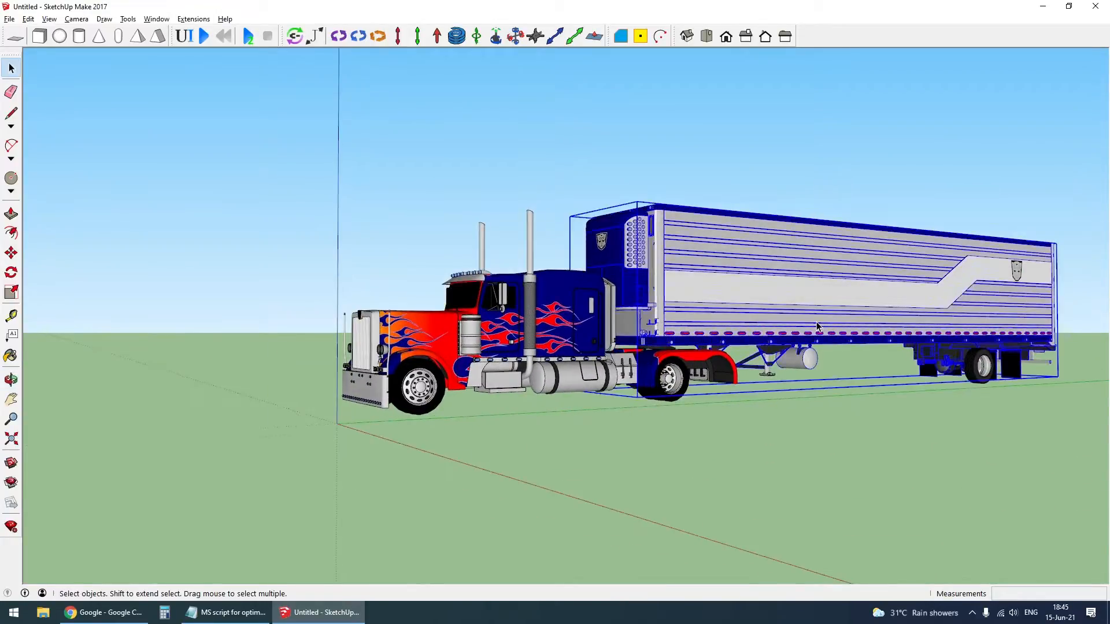
{"action": "key", "text": "Delete"}
{"action": "middle_click_drag", "start_coordinate": [807, 329], "coordinate": [683, 412]}
{"action": "scroll", "coordinate": [530, 370], "scroll_direction": "up", "scroll_amount": 4}
{"action": "left_click", "coordinate": [495, 373]}
{"action": "key", "text": "Delete"}
{"action": "scroll", "coordinate": [683, 412], "scroll_direction": "down", "scroll_amount": 2}
{"action": "key", "text": "ctrl+z"}
{"action": "key", "text": "ctrl+z"}
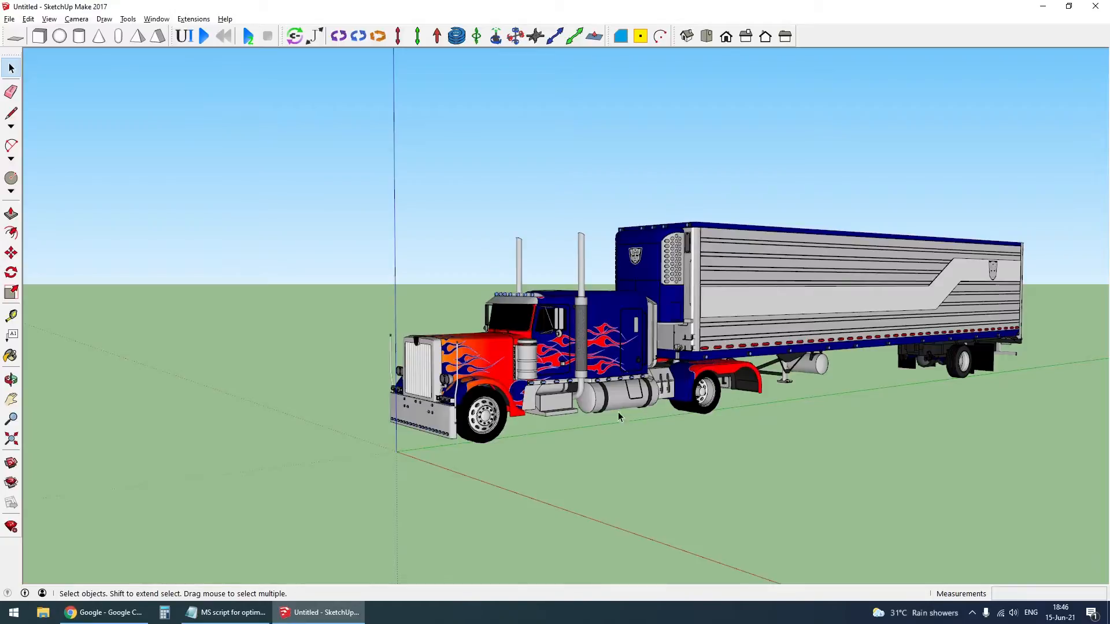
- Erase the front wheel component on the truck's right side from inside the truck group
{"action": "middle_click_drag", "start_coordinate": [538, 434], "coordinate": [575, 399]}
{"action": "scroll", "coordinate": [572, 402], "scroll_direction": "up", "scroll_amount": 4}
{"action": "middle_click_drag", "start_coordinate": [483, 428], "coordinate": [506, 388]}
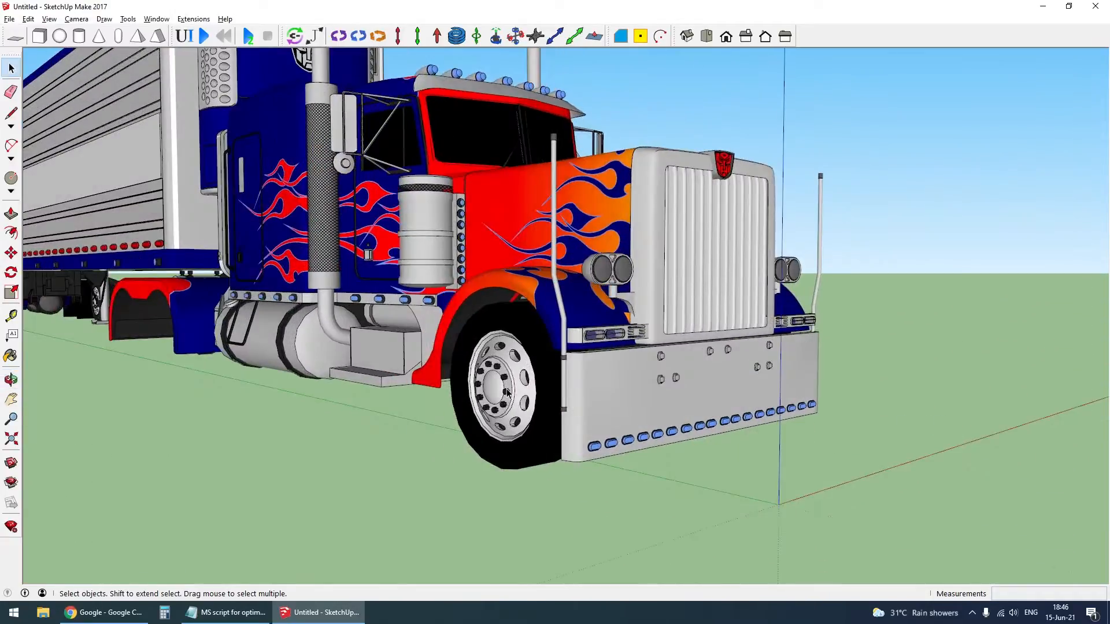
{"action": "double_click", "coordinate": [506, 388]}
{"action": "right_click", "coordinate": [504, 388]}
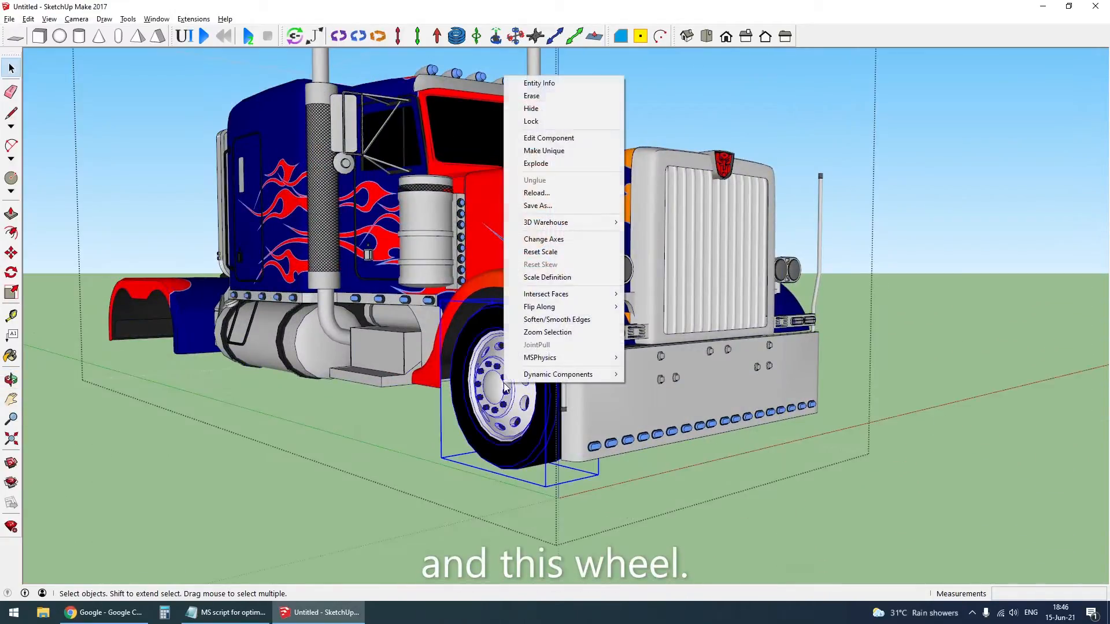
{"action": "left_click", "coordinate": [555, 96]}
{"action": "mouse_move", "coordinate": [902, 370]}
{"action": "middle_mouse_down"}
{"action": "mouse_move", "coordinate": [939, 382]}
{"action": "mouse_move", "coordinate": [323, 427]}
{"action": "middle_mouse_up"}
{"action": "scroll", "coordinate": [754, 422], "scroll_direction": "down", "scroll_amount": 4}
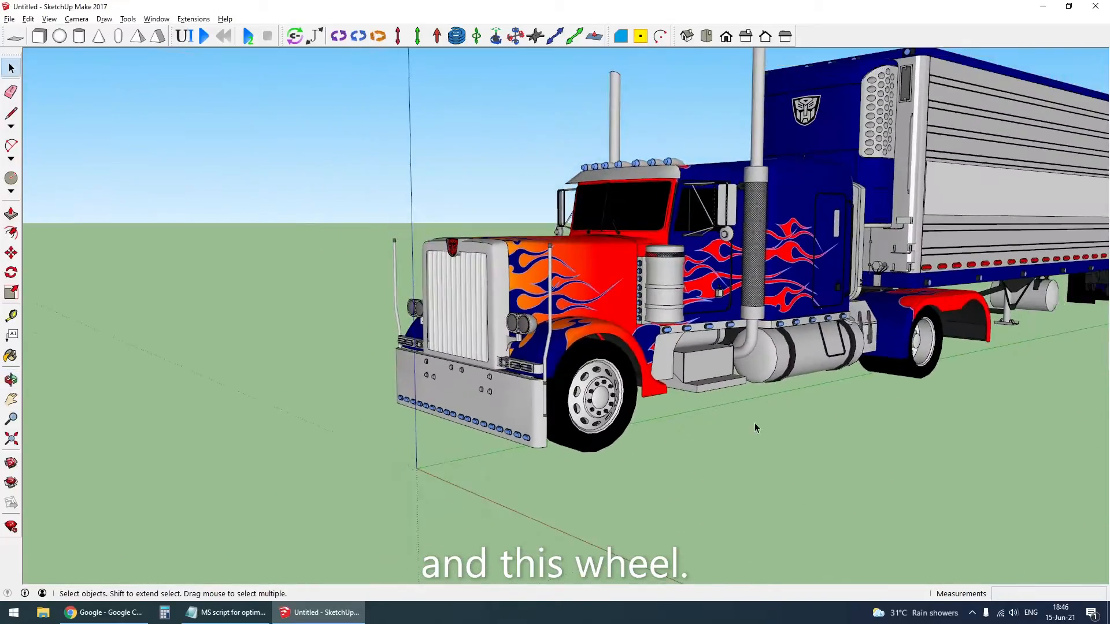
{"action": "middle_click_drag", "start_coordinate": [754, 422], "coordinate": [862, 416]}
{"action": "scroll", "coordinate": [464, 360], "scroll_direction": "down", "scroll_amount": 3}
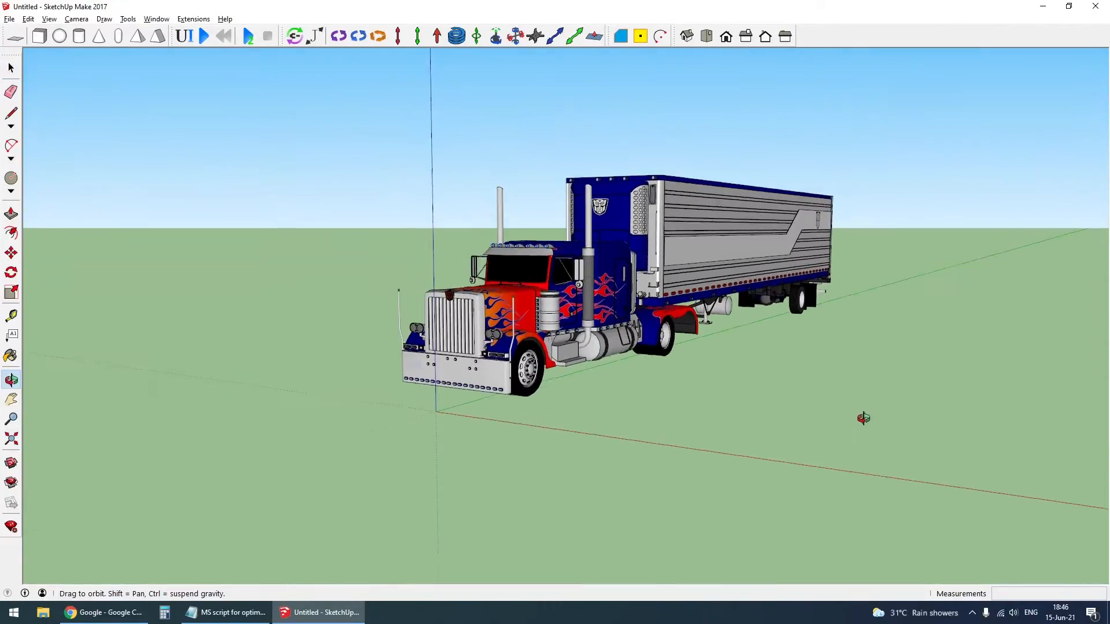
{"action": "scroll", "coordinate": [785, 391], "scroll_direction": "down", "scroll_amount": 2}
- Resize the whole truck and trailer so that the front bumper is 2.5 m wide
{"action": "key", "text": "ctrl+a"}
{"action": "scroll", "coordinate": [688, 312], "scroll_direction": "up", "scroll_amount": 2}
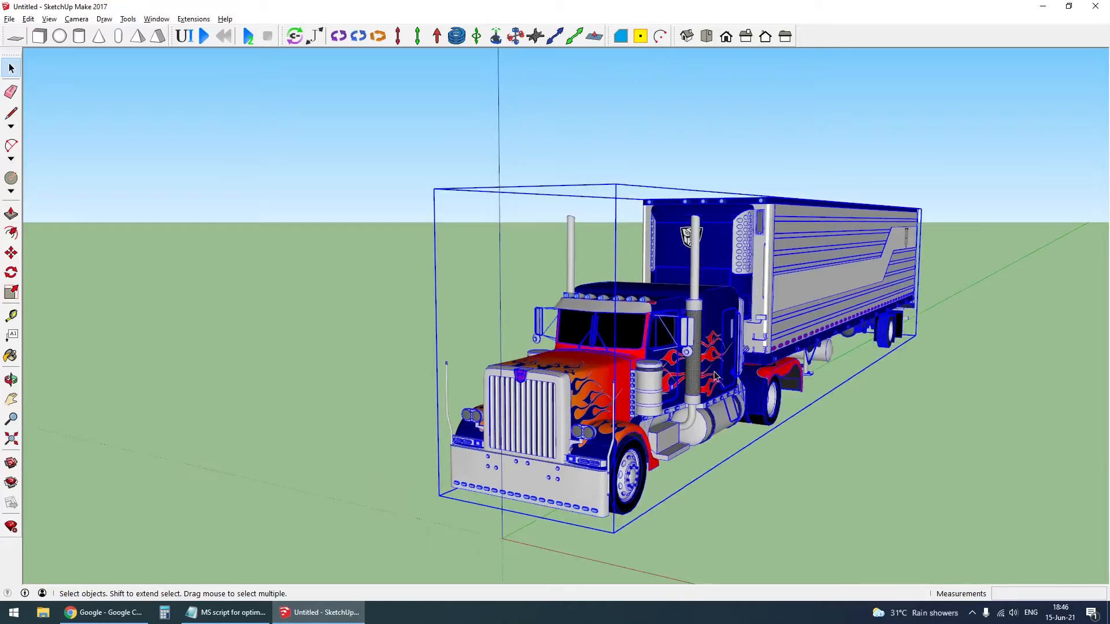
{"action": "scroll", "coordinate": [715, 376], "scroll_direction": "down", "scroll_amount": 2}
{"action": "middle_click_drag", "start_coordinate": [715, 377], "coordinate": [642, 382]}
{"action": "middle_click_drag", "start_coordinate": [597, 411], "coordinate": [533, 457]}
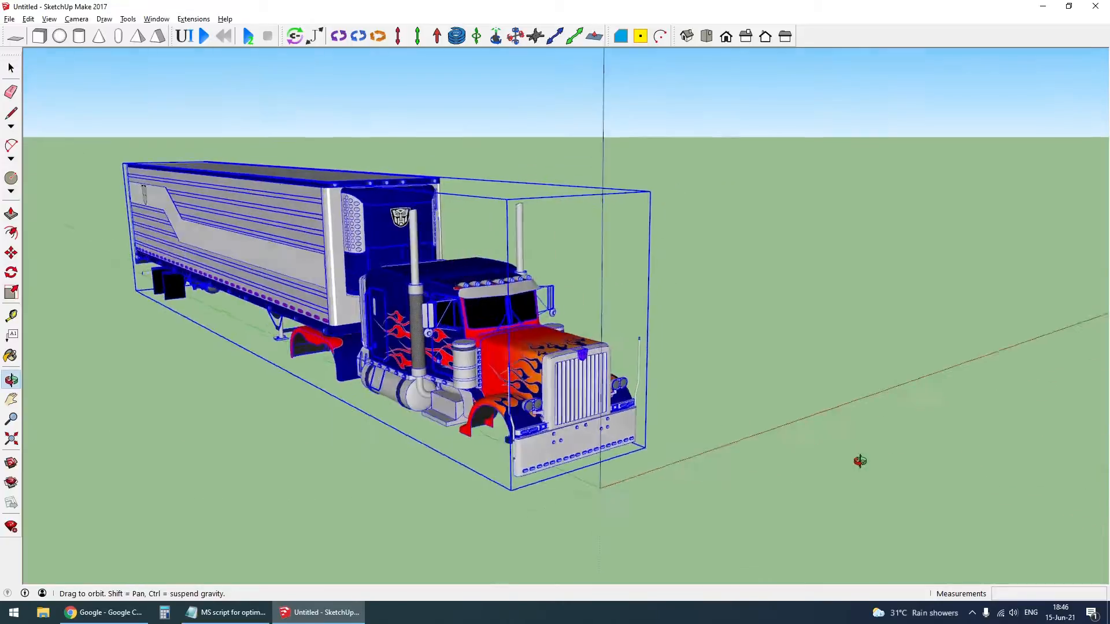
{"action": "scroll", "coordinate": [533, 462], "scroll_direction": "up", "scroll_amount": 5}
{"action": "scroll", "coordinate": [533, 462], "scroll_direction": "up", "scroll_amount": 2}
{"action": "key", "text": "t"}
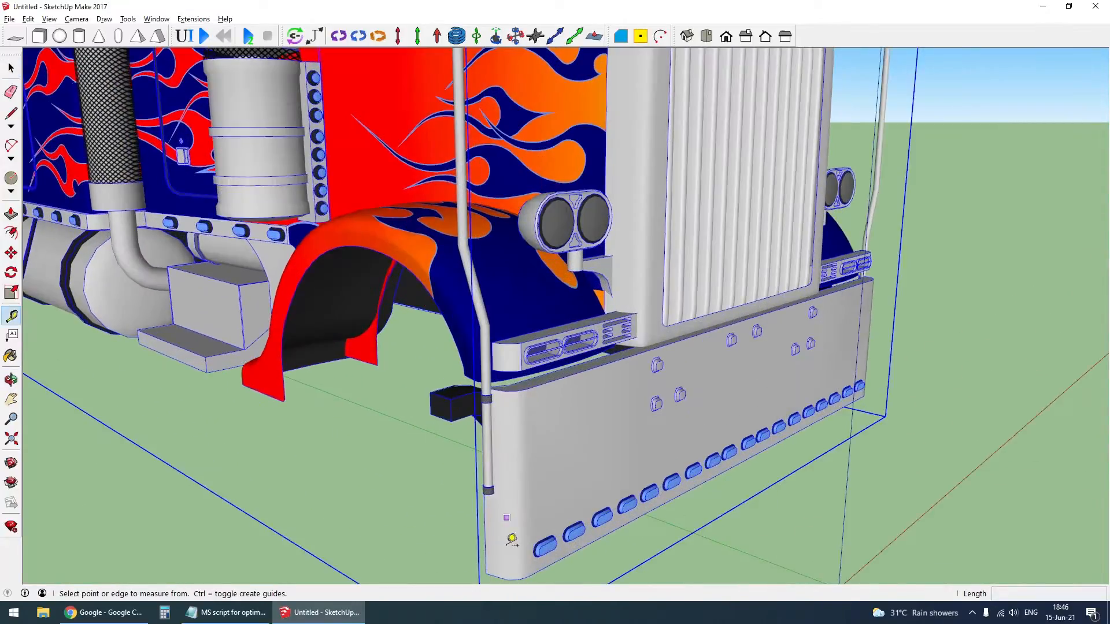
{"action": "middle_click_drag", "start_coordinate": [502, 575], "coordinate": [295, 456]}
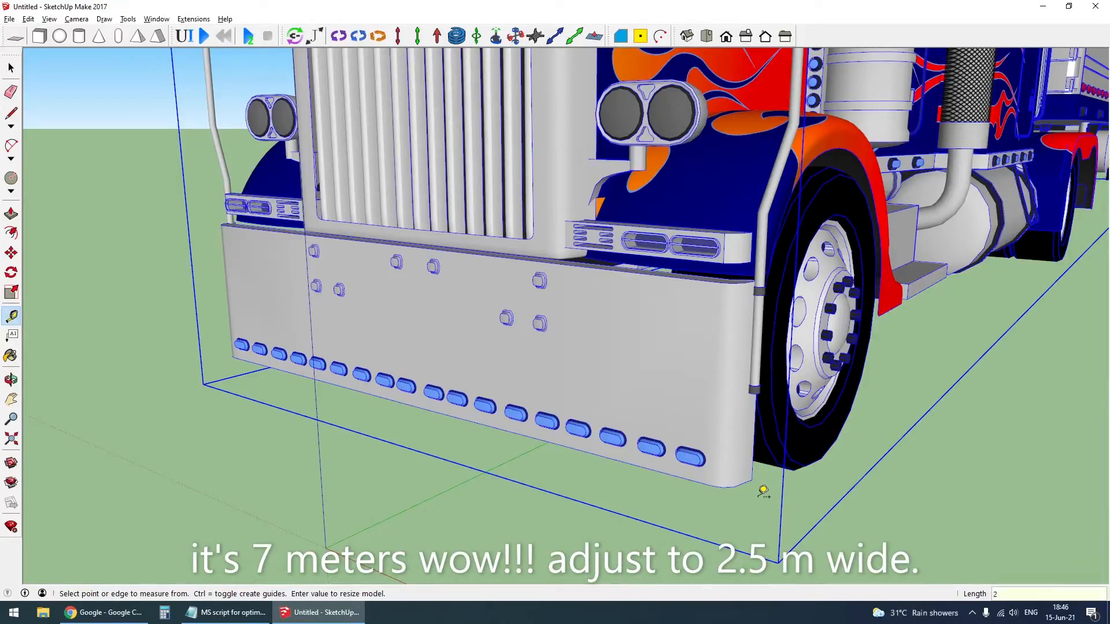
{"action": "key", "text": "Return"}
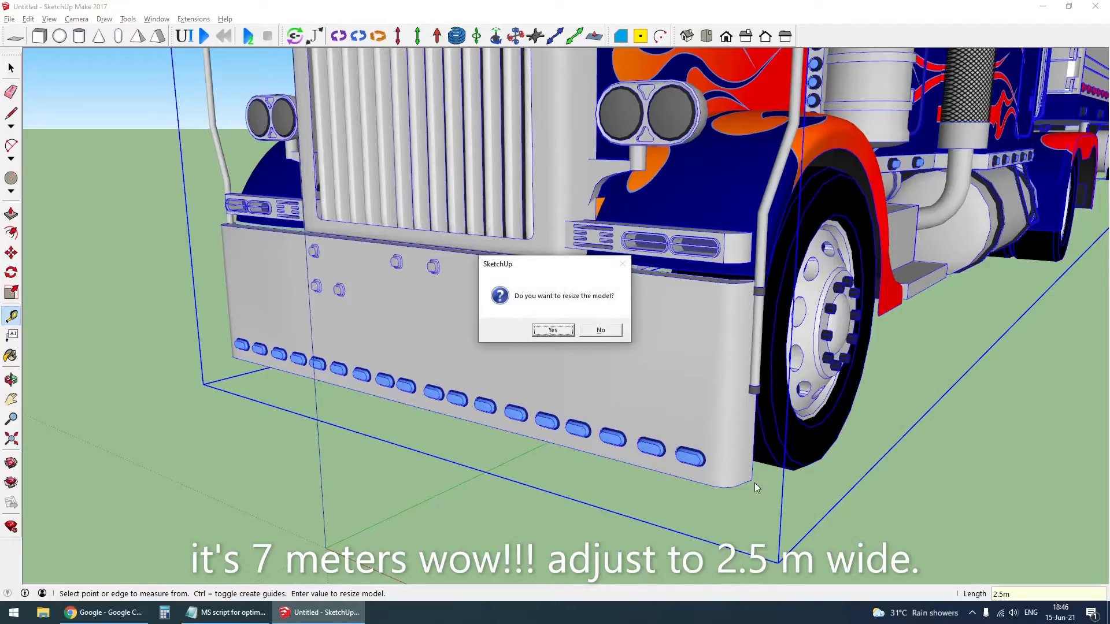
{"action": "key", "text": "Return"}
{"action": "key", "text": "space"}
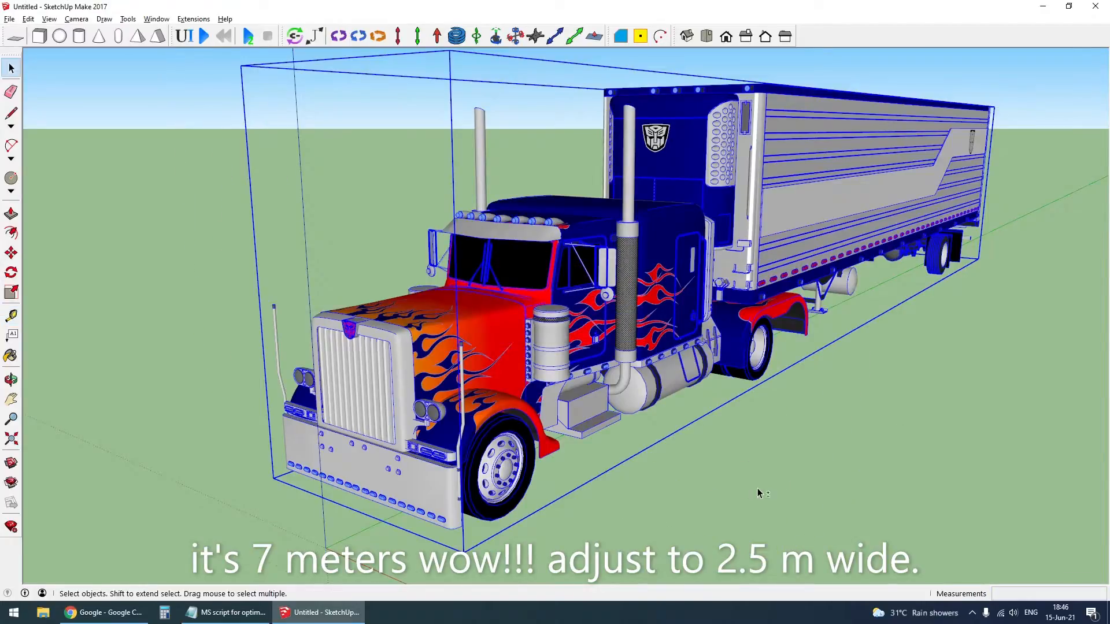
{"action": "scroll", "coordinate": [757, 489], "scroll_direction": "down", "scroll_amount": 5}
{"action": "left_click", "coordinate": [696, 436]}
- Measure the front bumper's width from one lower corner to the other to check the new scale
{"action": "scroll", "coordinate": [513, 395], "scroll_direction": "up", "scroll_amount": 5}
{"action": "scroll", "coordinate": [513, 396], "scroll_direction": "up", "scroll_amount": 2}
{"action": "middle_click_drag", "start_coordinate": [735, 422], "coordinate": [1074, 450]}
{"action": "scroll", "coordinate": [499, 445], "scroll_direction": "up", "scroll_amount": 6}
{"action": "key", "text": "t"}
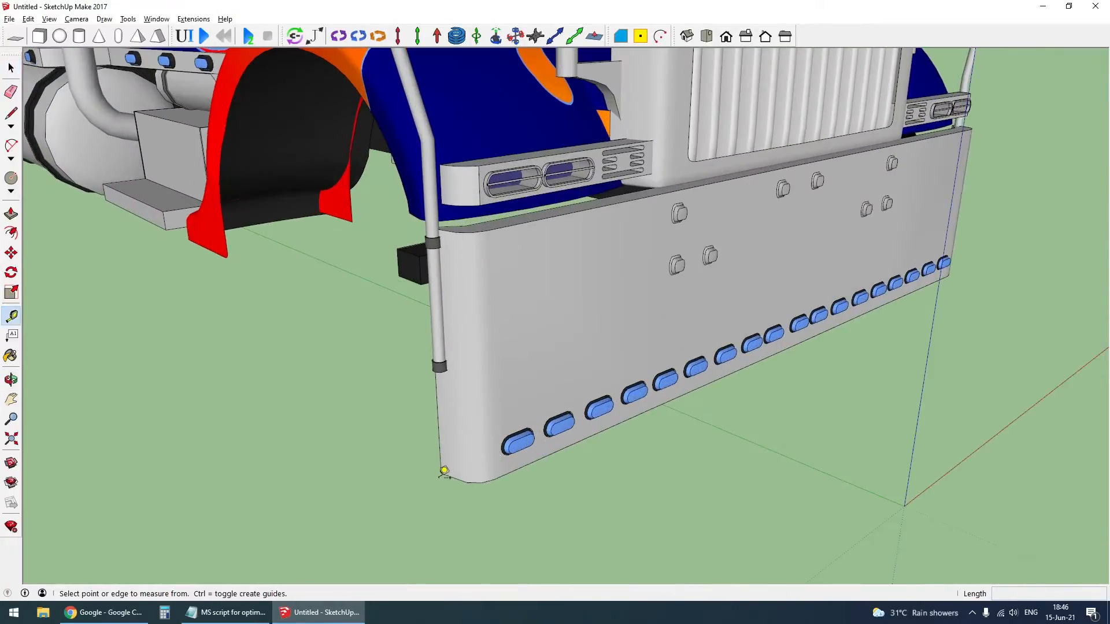
{"action": "left_click", "coordinate": [444, 473]}
{"action": "middle_click_drag", "start_coordinate": [444, 473], "coordinate": [455, 314]}
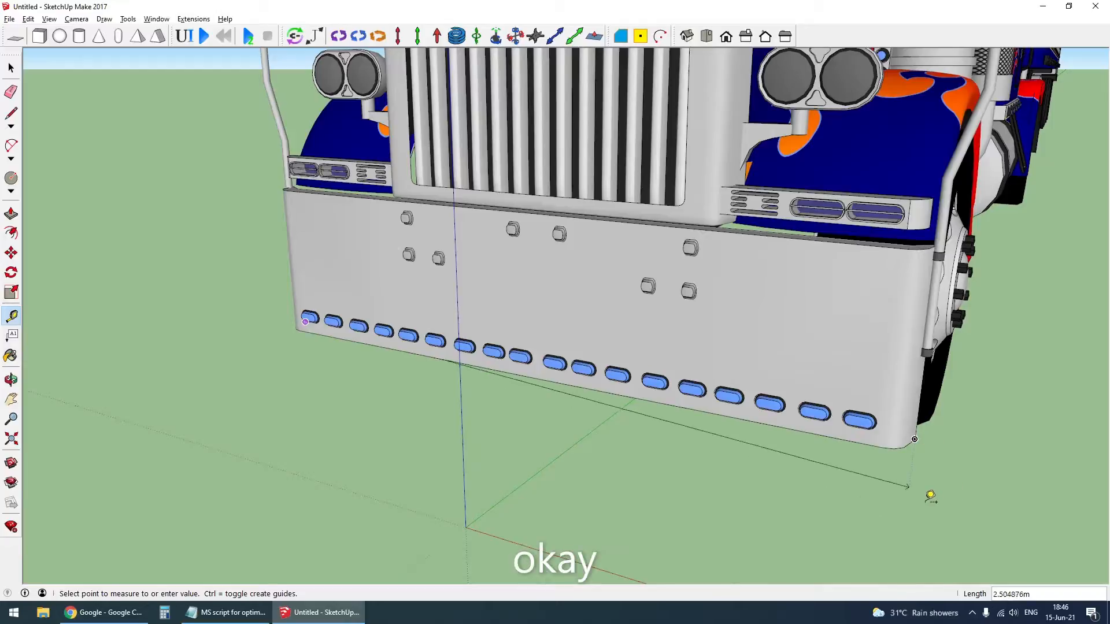
{"action": "key", "text": "space"}
{"action": "scroll", "coordinate": [674, 478], "scroll_direction": "down", "scroll_amount": 10}
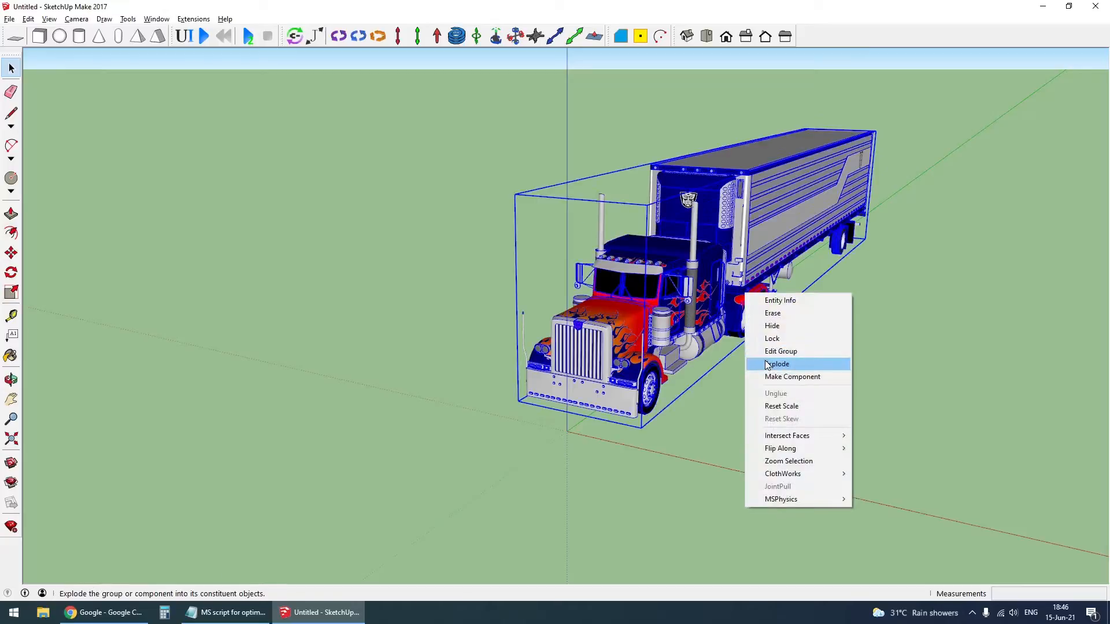
- Erase the trailer so that only the truck is left to work on
{"action": "left_click", "coordinate": [767, 365]}
{"action": "left_click", "coordinate": [809, 387]}
{"action": "middle_click_drag", "start_coordinate": [801, 347], "coordinate": [520, 231]}
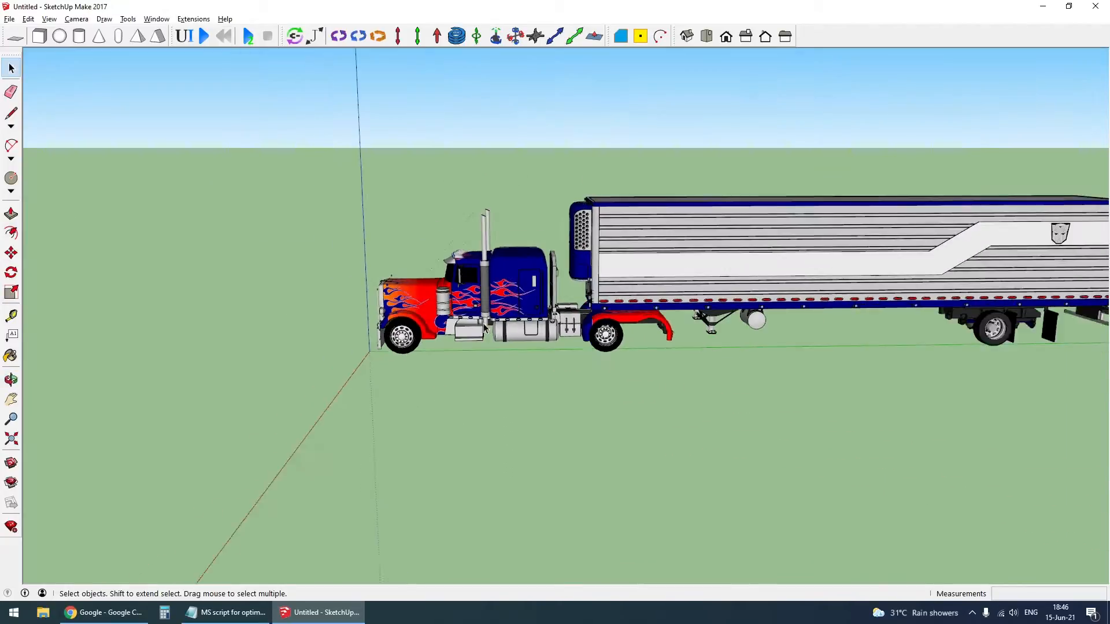
{"action": "middle_click_drag", "start_coordinate": [584, 370], "coordinate": [642, 285]}
{"action": "left_click", "coordinate": [641, 285]}
{"action": "key", "text": "Delete"}
{"action": "middle_click_drag", "start_coordinate": [688, 342], "coordinate": [442, 306]}
- Draw a large vertical rectangle in the right side view covering the whole truck profile
{"action": "scroll", "coordinate": [440, 308], "scroll_direction": "up", "scroll_amount": 3}
{"action": "key", "text": "r"}
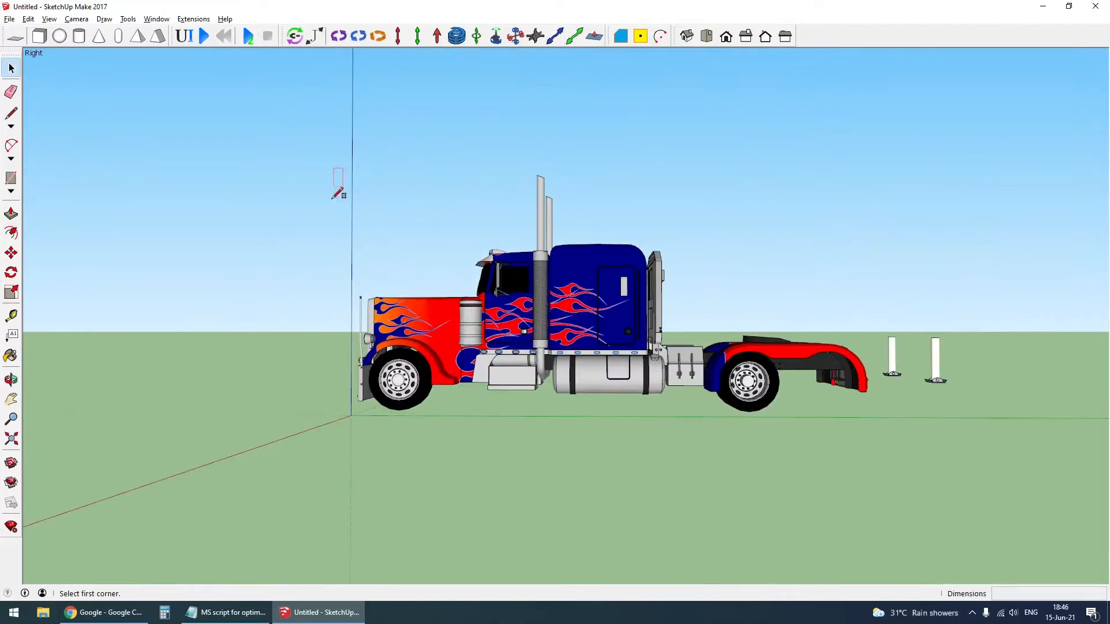
{"action": "left_click", "coordinate": [316, 160]}
{"action": "left_click", "coordinate": [874, 432]}
{"action": "key", "text": "space"}
- Intersect the grouped rectangle's face with the model to imprint the truck's side outline on it
{"action": "middle_click_drag", "start_coordinate": [345, 238], "coordinate": [587, 347]}
{"action": "scroll", "coordinate": [471, 275], "scroll_direction": "up", "scroll_amount": 2}
{"action": "left_click", "coordinate": [471, 275]}
{"action": "right_click", "coordinate": [373, 234]}
{"action": "mouse_move", "coordinate": [451, 346]}
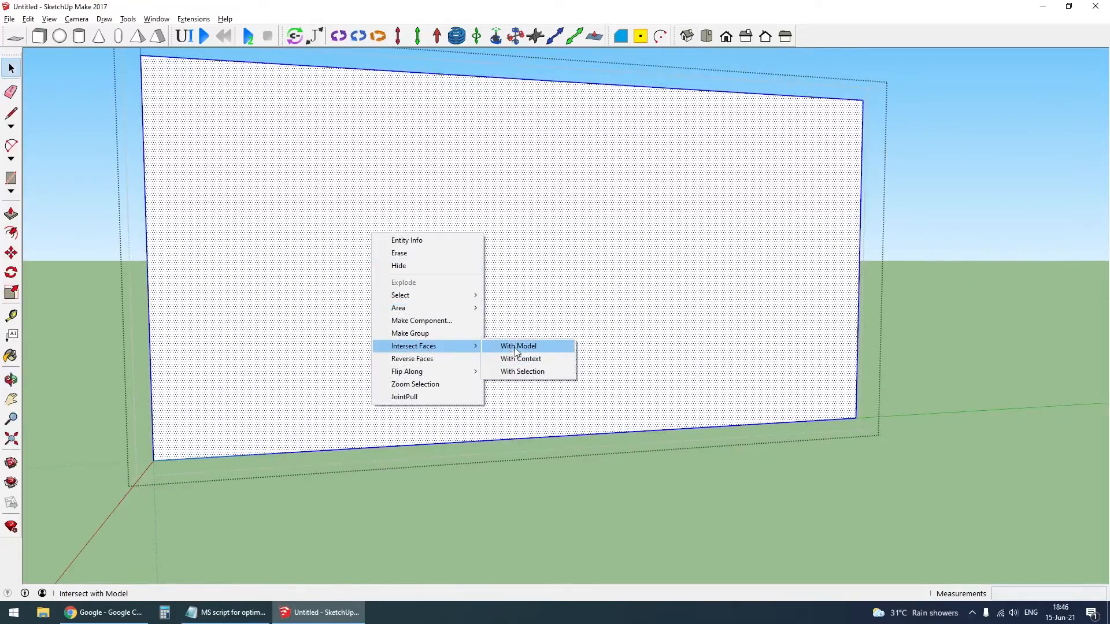
{"action": "left_click", "coordinate": [514, 347]}
{"action": "scroll", "coordinate": [541, 347], "scroll_direction": "down", "scroll_amount": 5}
{"action": "key", "text": "Escape"}
- Erase the truck body and its remaining wheels around the intersected profile rectangle
{"action": "scroll", "coordinate": [535, 341], "scroll_direction": "up", "scroll_amount": 2}
{"action": "scroll", "coordinate": [523, 324], "scroll_direction": "up", "scroll_amount": 2}
{"action": "left_click", "coordinate": [523, 324]}
{"action": "key", "text": "Delete"}
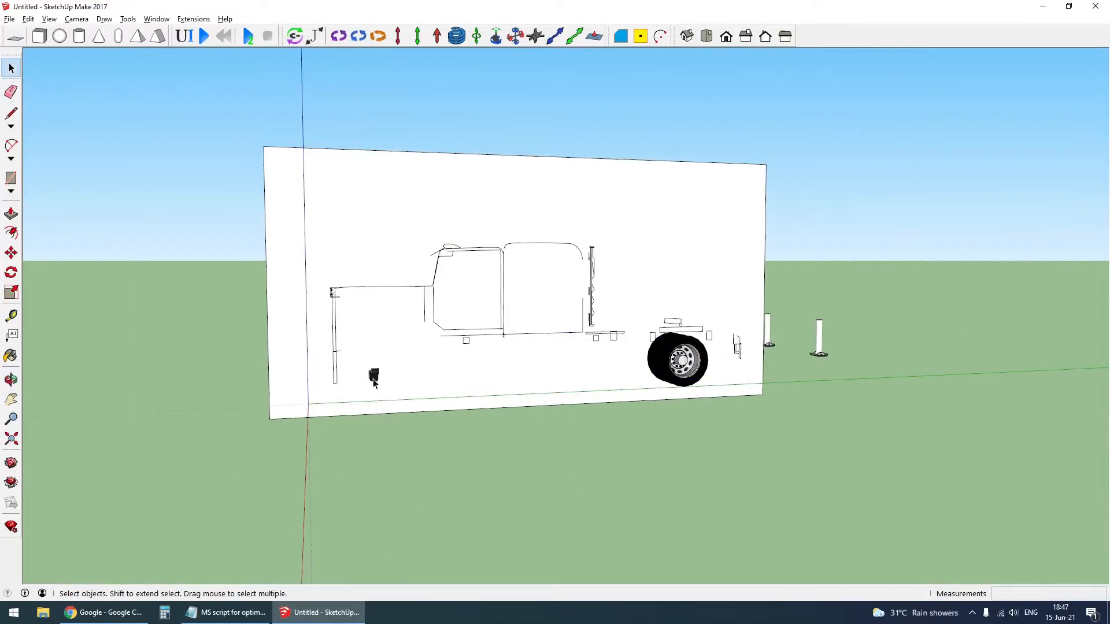
{"action": "key", "text": "Delete"}
- In the right side view, draw a rectangle about 5.20 × 1.28 m over the hood and lower cab outline
{"action": "key", "text": "F4"}
{"action": "scroll", "coordinate": [306, 283], "scroll_direction": "up", "scroll_amount": 3}
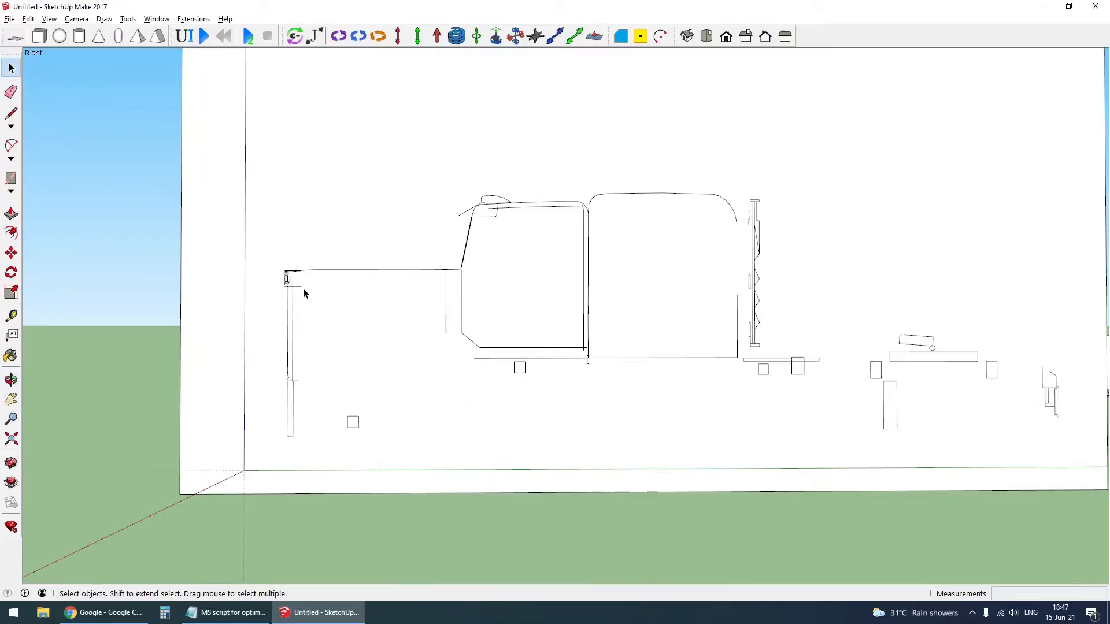
{"action": "left_click", "coordinate": [282, 273]}
{"action": "scroll", "coordinate": [282, 271], "scroll_direction": "down", "scroll_amount": 2}
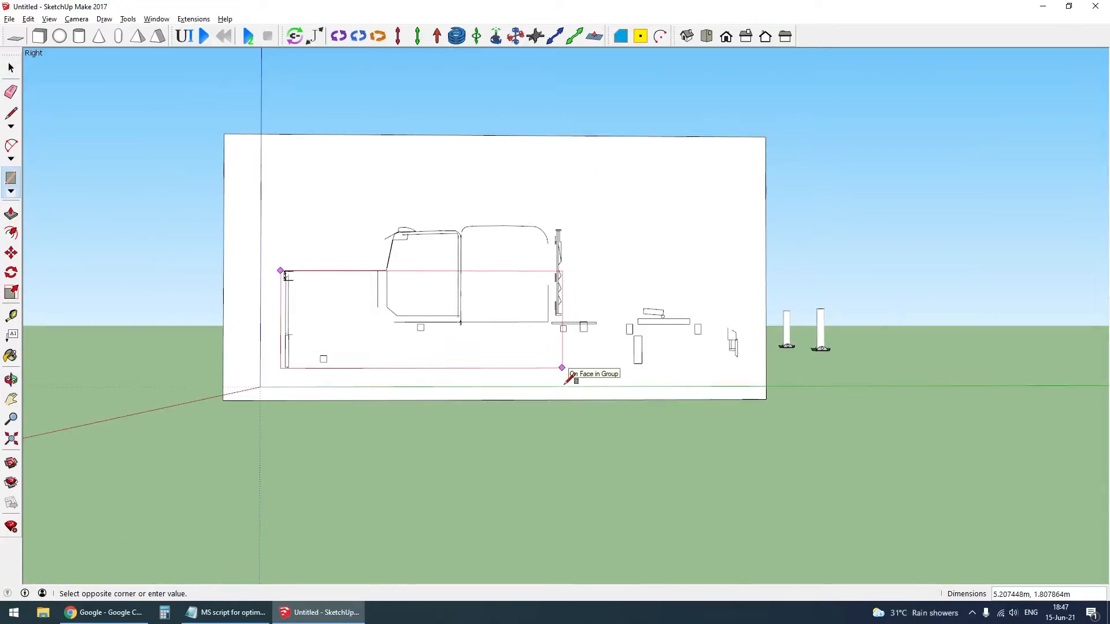
{"action": "left_click", "coordinate": [565, 353]}
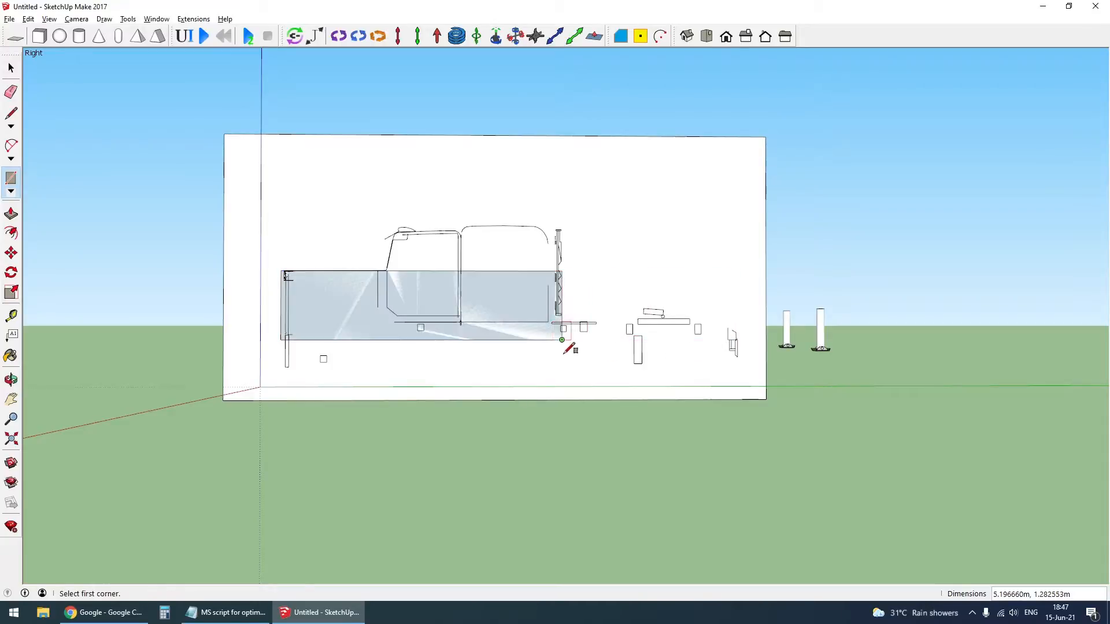
- Draw an adjoining rectangle about 3.26 × 0.21 m along the rear chassis to the end of the frame
{"action": "scroll", "coordinate": [717, 352], "scroll_direction": "up", "scroll_amount": 3}
{"action": "left_click", "coordinate": [745, 326]}
{"action": "scroll", "coordinate": [747, 330], "scroll_direction": "down", "scroll_amount": 4}
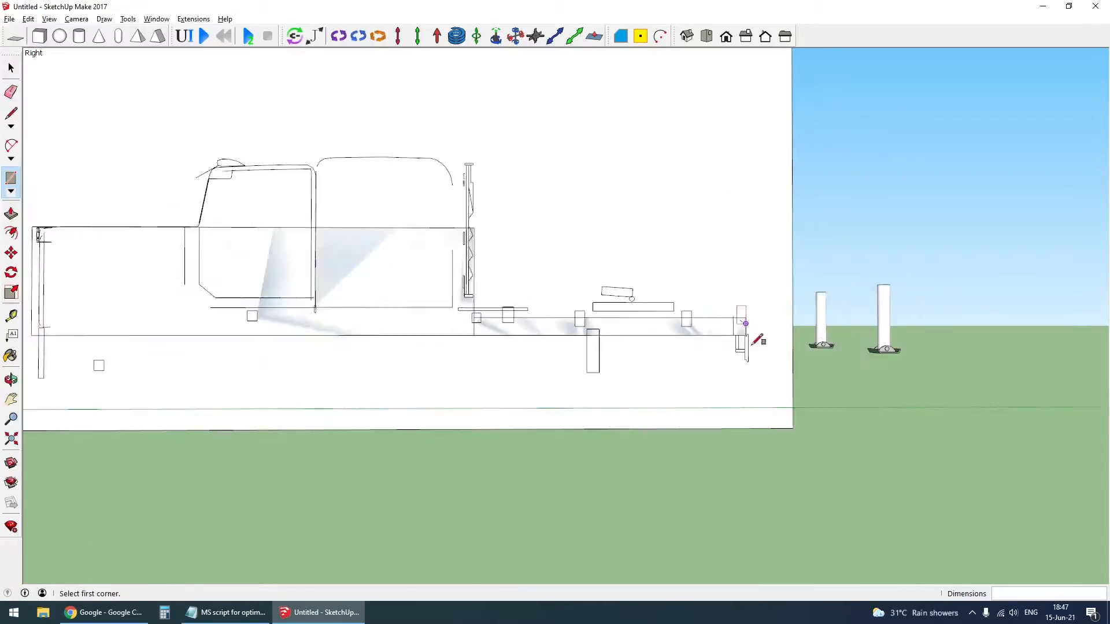
- Draw a narrow rectangle over the front bumper outline below the body rectangle
{"action": "scroll", "coordinate": [359, 352], "scroll_direction": "up", "scroll_amount": 5}
{"action": "left_click", "coordinate": [337, 352]}
{"action": "left_click", "coordinate": [361, 435]}
{"action": "key", "text": "space"}
{"action": "scroll", "coordinate": [362, 391], "scroll_direction": "down", "scroll_amount": 4}
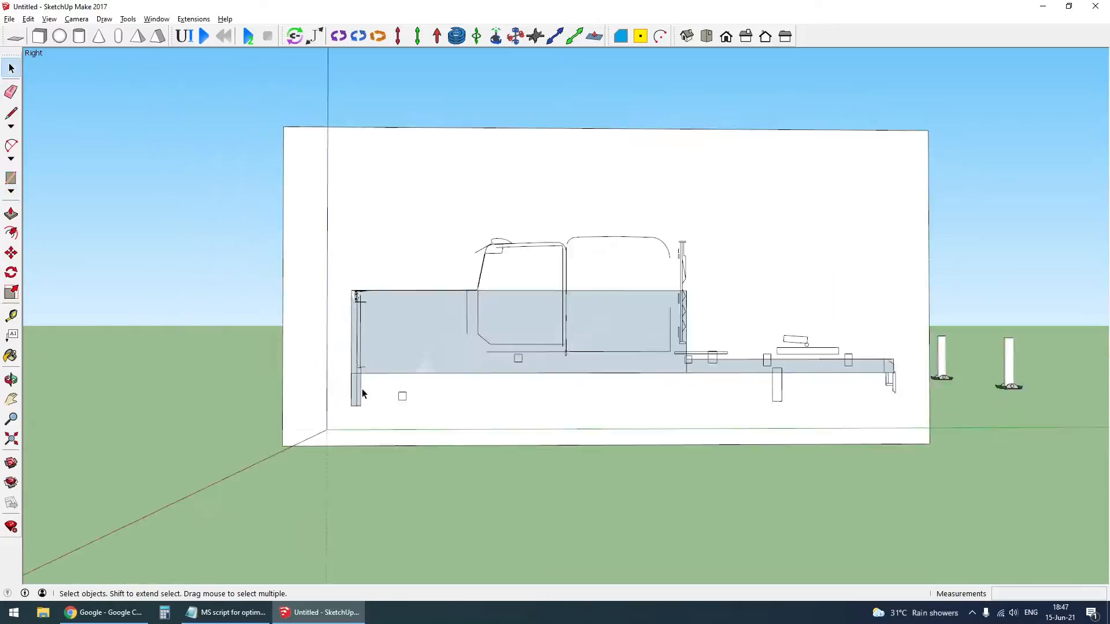
- Draw a rectangle about 3.16 × 0.85 m over the upper cab and sleeper outline
{"action": "scroll", "coordinate": [693, 265], "scroll_direction": "up", "scroll_amount": 3}
{"action": "key", "text": "r"}
{"action": "left_click", "coordinate": [278, 316]}
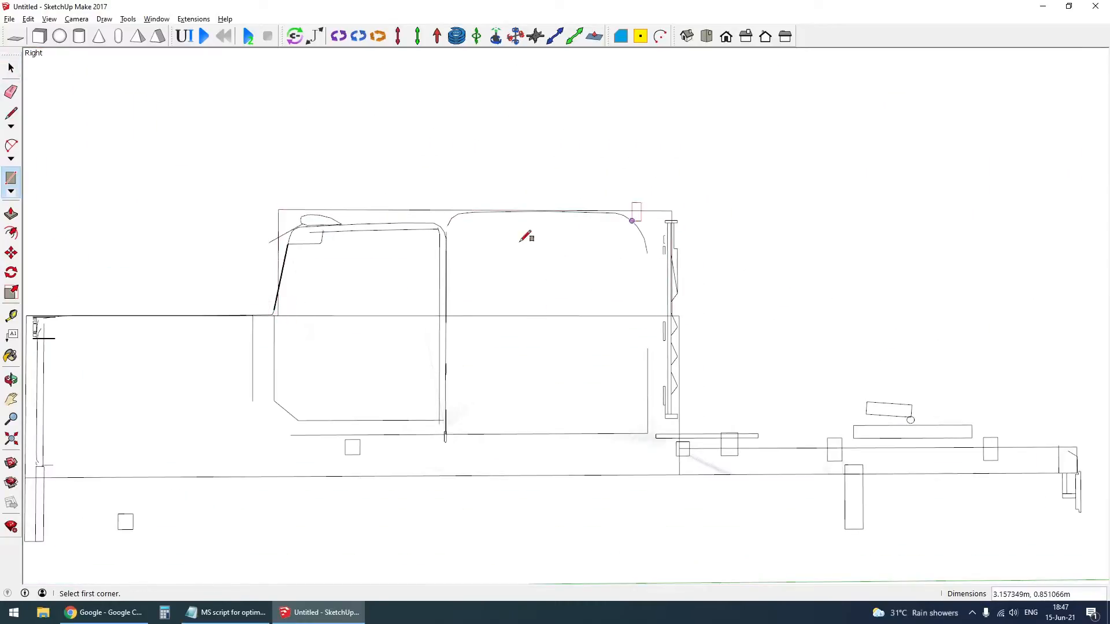
- Move the upper cab rectangle's front top corner back about 0.26 m to follow the windshield slope
{"action": "key", "text": "m"}
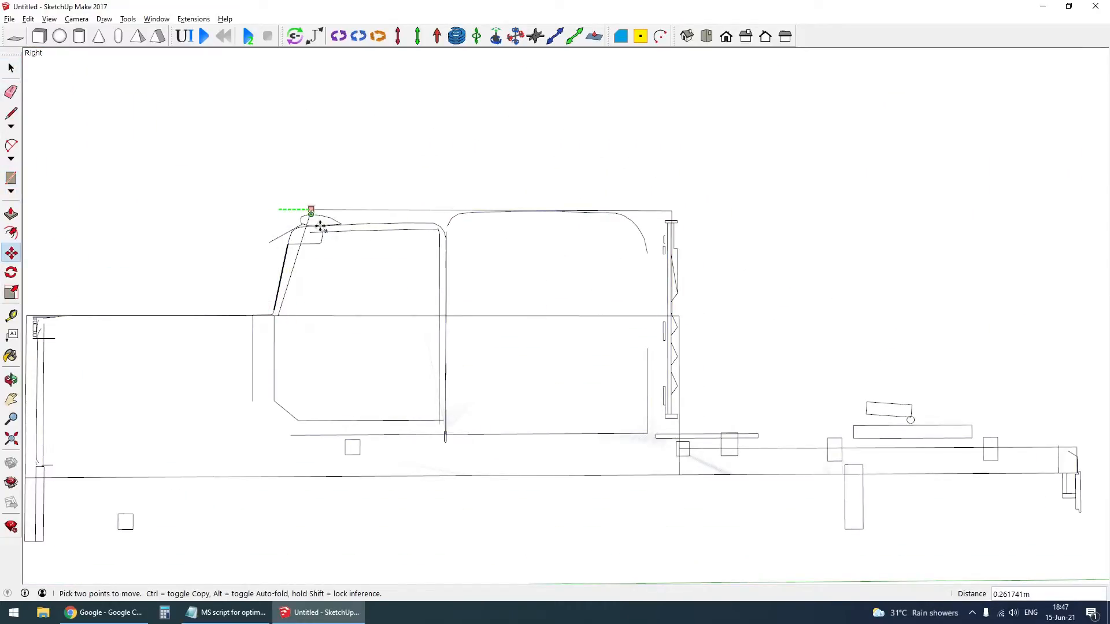
{"action": "left_click", "coordinate": [312, 223]}
{"action": "scroll", "coordinate": [546, 286], "scroll_direction": "down", "scroll_amount": 5}
{"action": "key", "text": "space"}
{"action": "scroll", "coordinate": [422, 369], "scroll_direction": "up", "scroll_amount": 2}
{"action": "scroll", "coordinate": [586, 344], "scroll_direction": "down", "scroll_amount": 3}
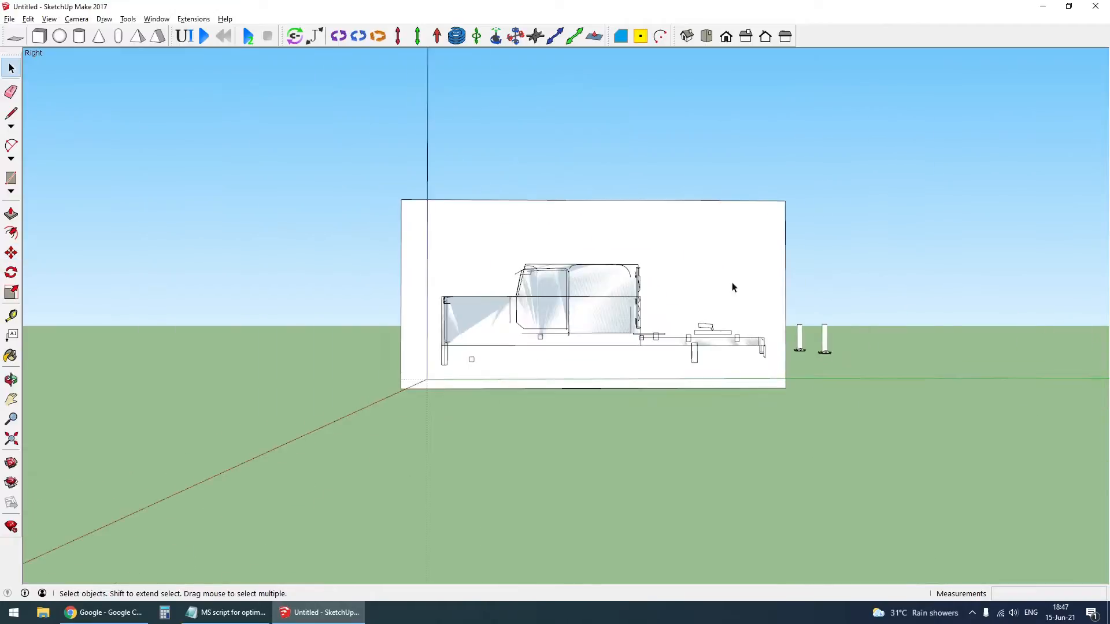
- Erase the large reference rectangle group that carries the intersected truck outline
{"action": "left_click", "coordinate": [732, 286]}
{"action": "key", "text": "Delete"}
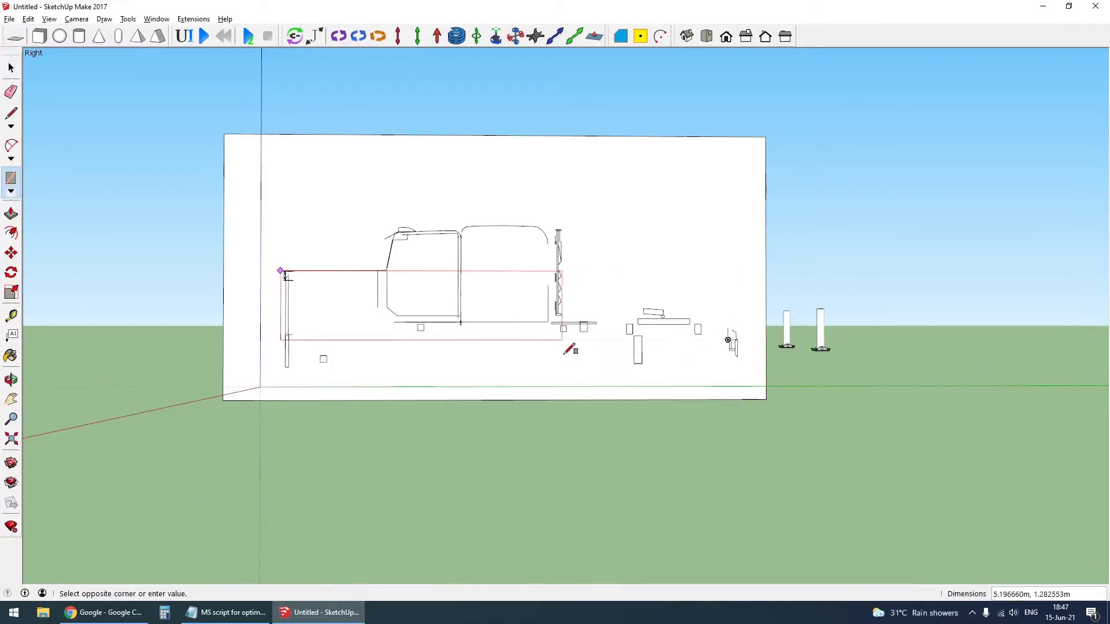
- Draw rectangles over the truck's body (about 5.20 × 1.28 m), rear chassis (about 3.26 × 0.21 m) and front bumper outlines
{"action": "left_click", "coordinate": [564, 353]}
{"action": "scroll", "coordinate": [729, 351], "scroll_direction": "up", "scroll_amount": 4}
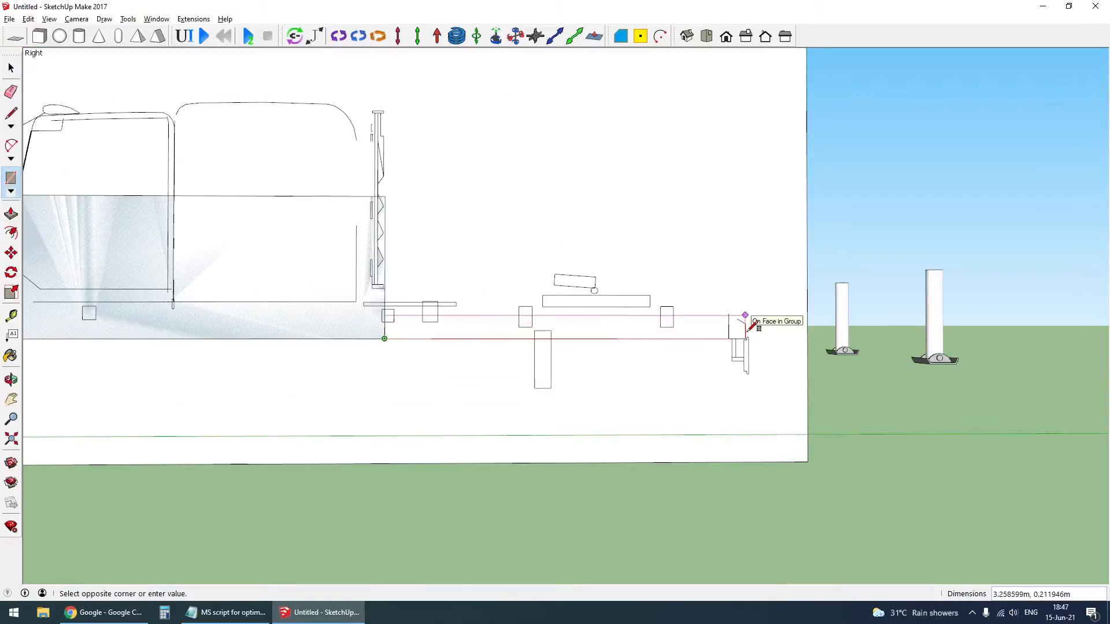
{"action": "left_click", "coordinate": [747, 327]}
{"action": "scroll", "coordinate": [360, 372], "scroll_direction": "up", "scroll_amount": 5}
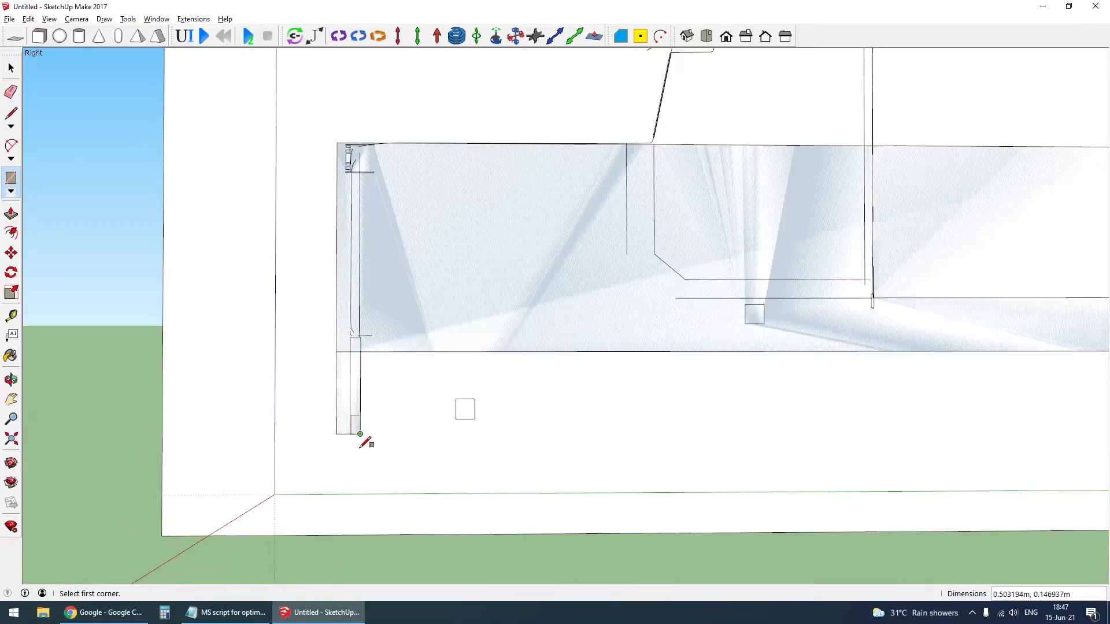
{"action": "key", "text": "space"}
- Draw an upper cab rectangle about 3.14 × 0.87 m and move its front top corner back about 0.20 m along the windshield slope
{"action": "scroll", "coordinate": [364, 391], "scroll_direction": "down", "scroll_amount": 6}
{"action": "scroll", "coordinate": [586, 302], "scroll_direction": "up", "scroll_amount": 5}
{"action": "key", "text": "r"}
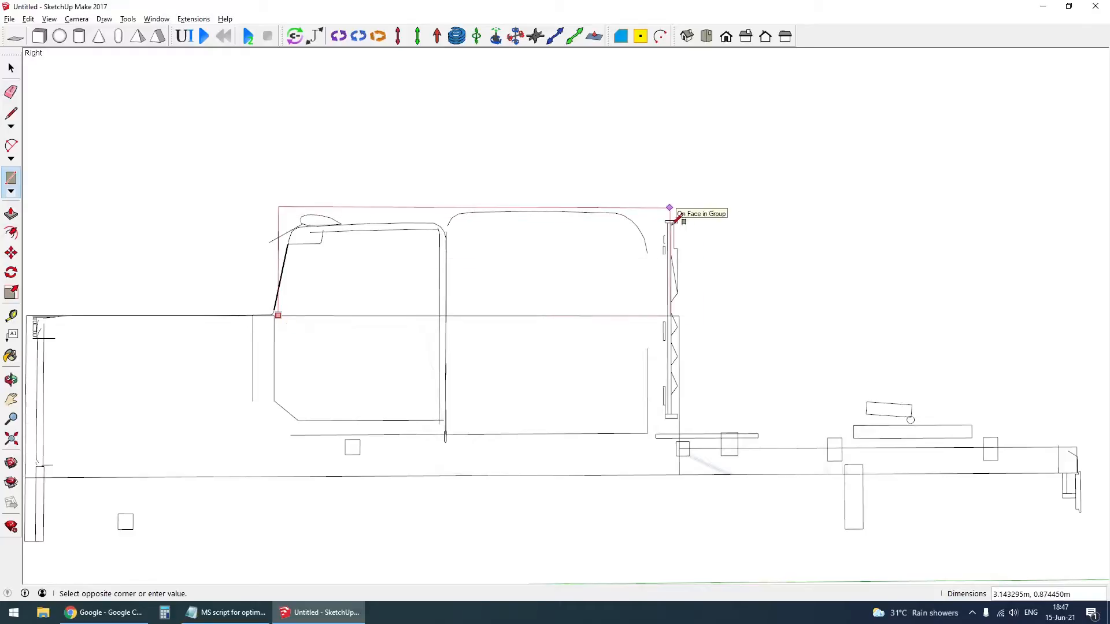
{"action": "left_click", "coordinate": [672, 210]}
{"action": "key", "text": "space"}
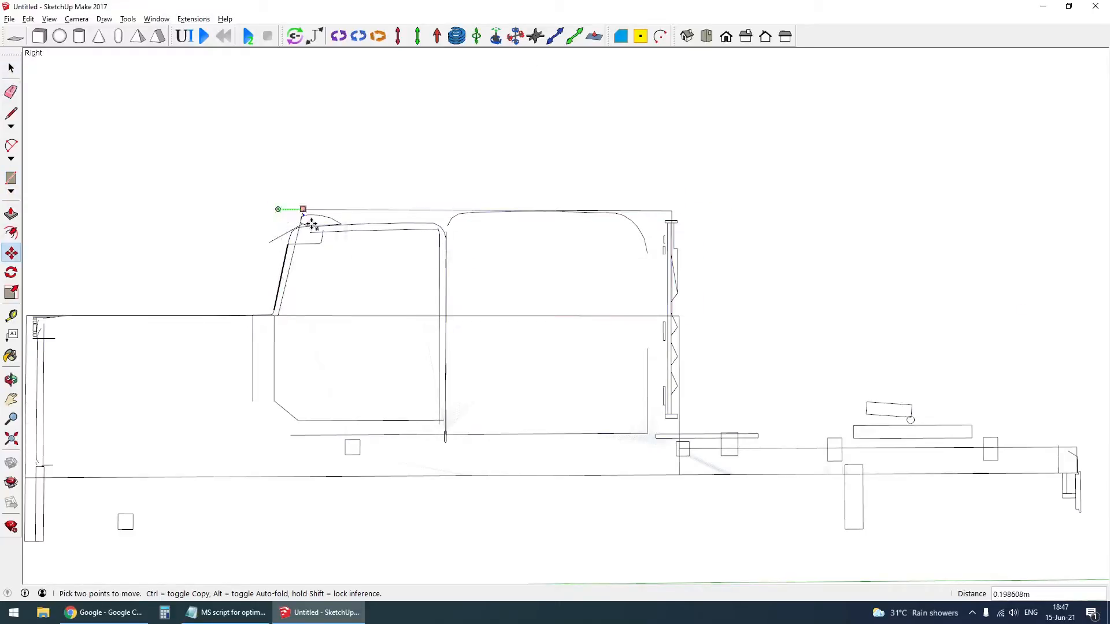
{"action": "key", "text": "space"}
{"action": "scroll", "coordinate": [558, 315], "scroll_direction": "down", "scroll_amount": 6}
{"action": "scroll", "coordinate": [418, 366], "scroll_direction": "up", "scroll_amount": 3}
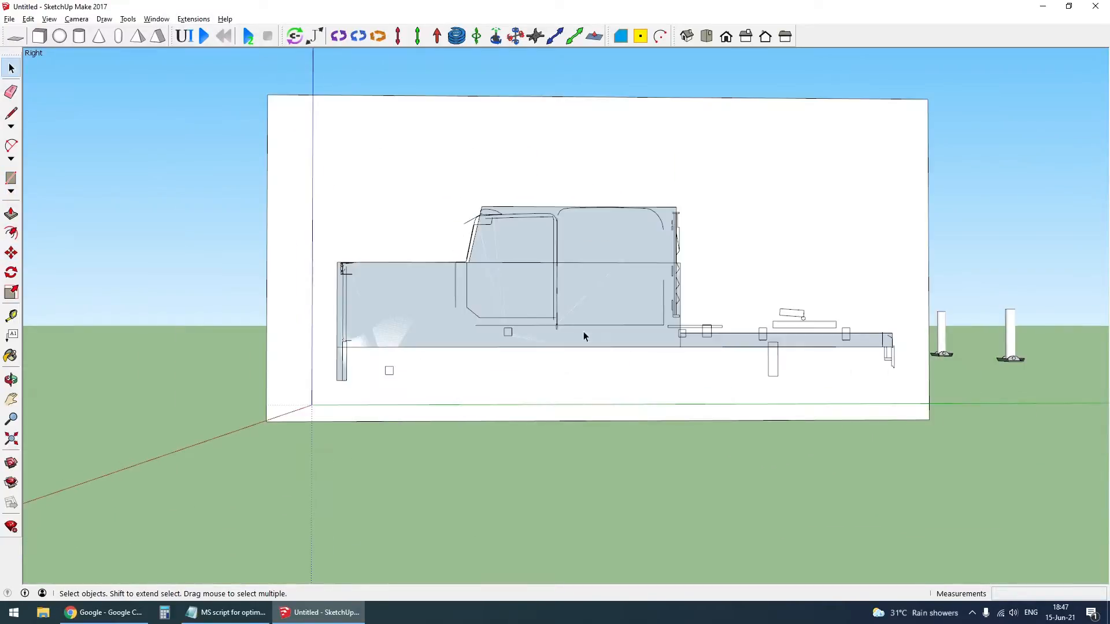
- Erase the large reference rectangle group behind the traced truck profiles
{"action": "scroll", "coordinate": [584, 331], "scroll_direction": "down", "scroll_amount": 3}
{"action": "left_click", "coordinate": [737, 270]}
{"action": "key", "text": "Delete"}
- Draw a rectangle about 0.24 × 0.15 m on the front profile strip and clean up leftover edges at the hood profile's lower front corner
{"action": "middle_click_drag", "start_coordinate": [421, 324], "coordinate": [477, 370]}
{"action": "scroll", "coordinate": [477, 370], "scroll_direction": "up", "scroll_amount": 3}
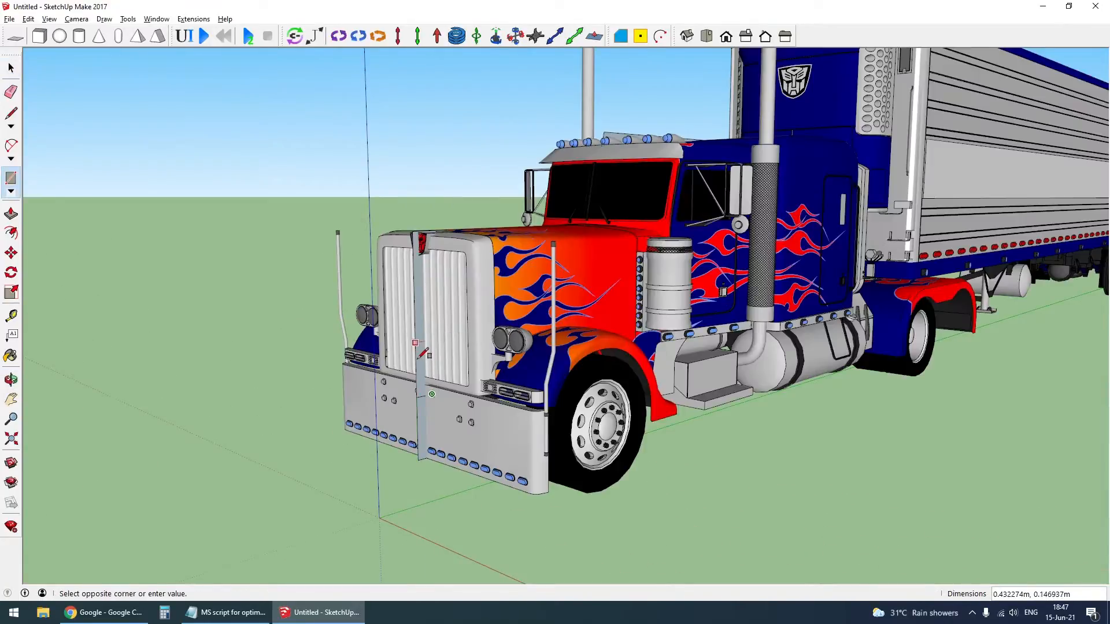
{"action": "scroll", "coordinate": [424, 353], "scroll_direction": "up", "scroll_amount": 4}
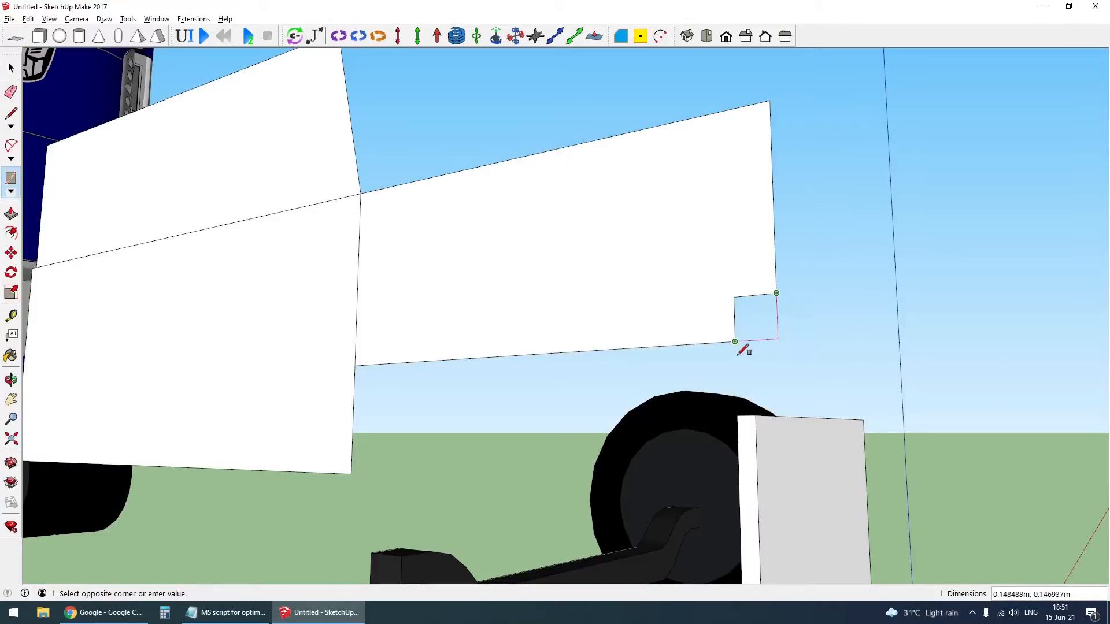
{"action": "left_click", "coordinate": [737, 354]}
{"action": "key", "text": "e"}
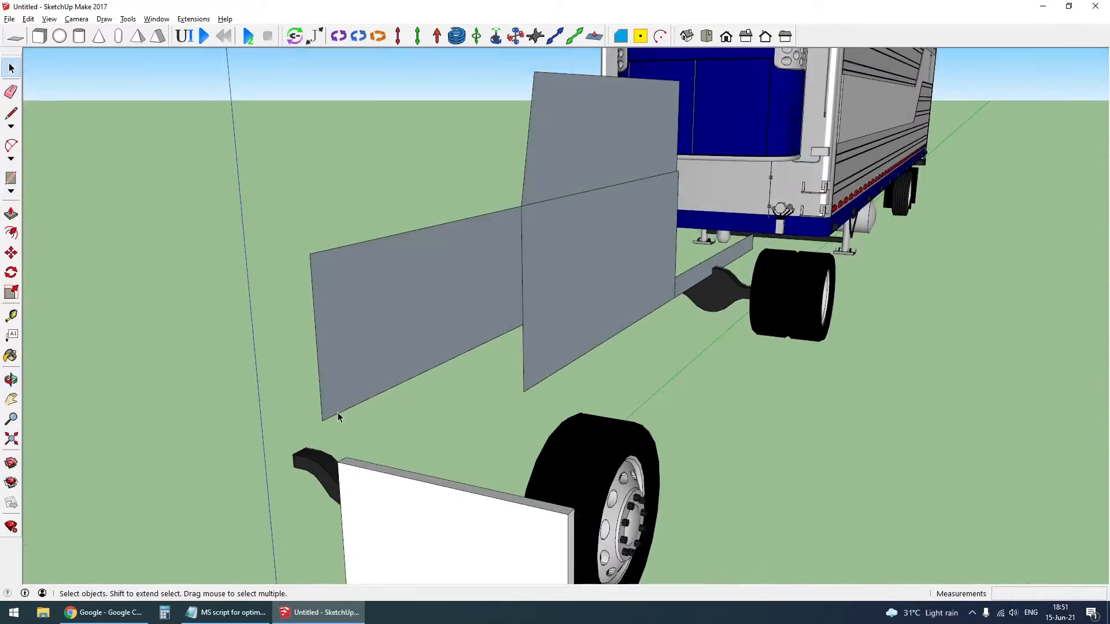
- Extrude the hood profile sideways from the truck's centre plane to form half of the hood box
{"action": "key", "text": "p"}
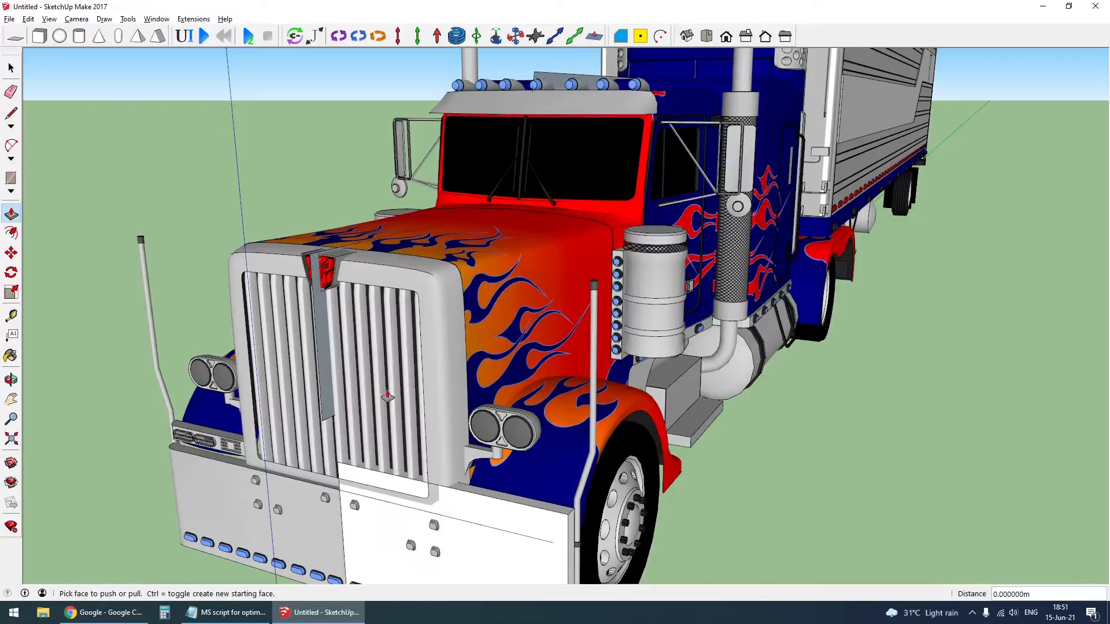
{"action": "left_click", "coordinate": [331, 367]}
{"action": "left_click", "coordinate": [518, 371]}
{"action": "key", "text": "space"}
{"action": "middle_click_drag", "start_coordinate": [518, 371], "coordinate": [117, 349]}
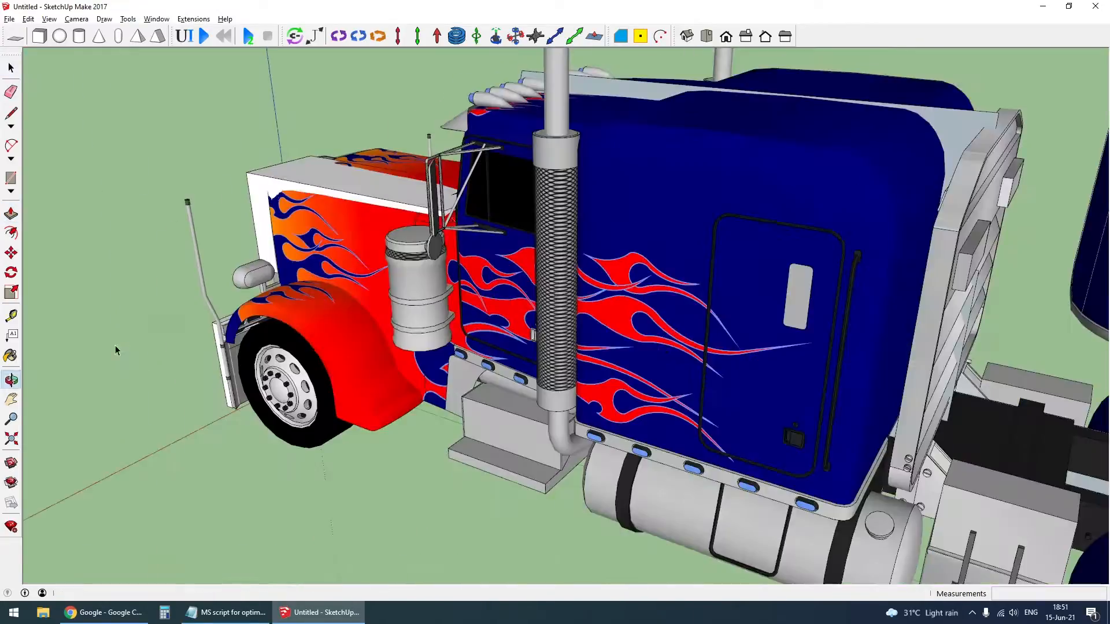
- Widen the hood box's rear face by scaling it 1.72 along the red axis
{"action": "scroll", "coordinate": [458, 235], "scroll_direction": "up", "scroll_amount": 3}
{"action": "scroll", "coordinate": [456, 214], "scroll_direction": "up", "scroll_amount": 4}
{"action": "left_click", "coordinate": [456, 214]}
{"action": "key", "text": "s"}
{"action": "scroll", "coordinate": [451, 357], "scroll_direction": "down", "scroll_amount": 3}
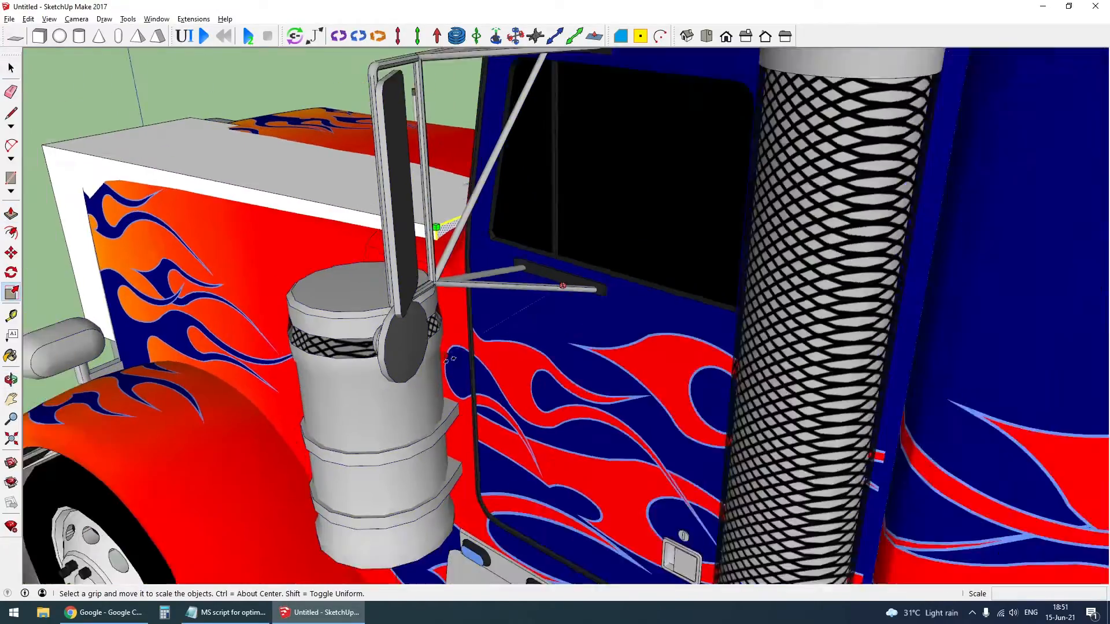
{"action": "left_click", "coordinate": [441, 354]}
{"action": "left_click", "coordinate": [368, 399]}
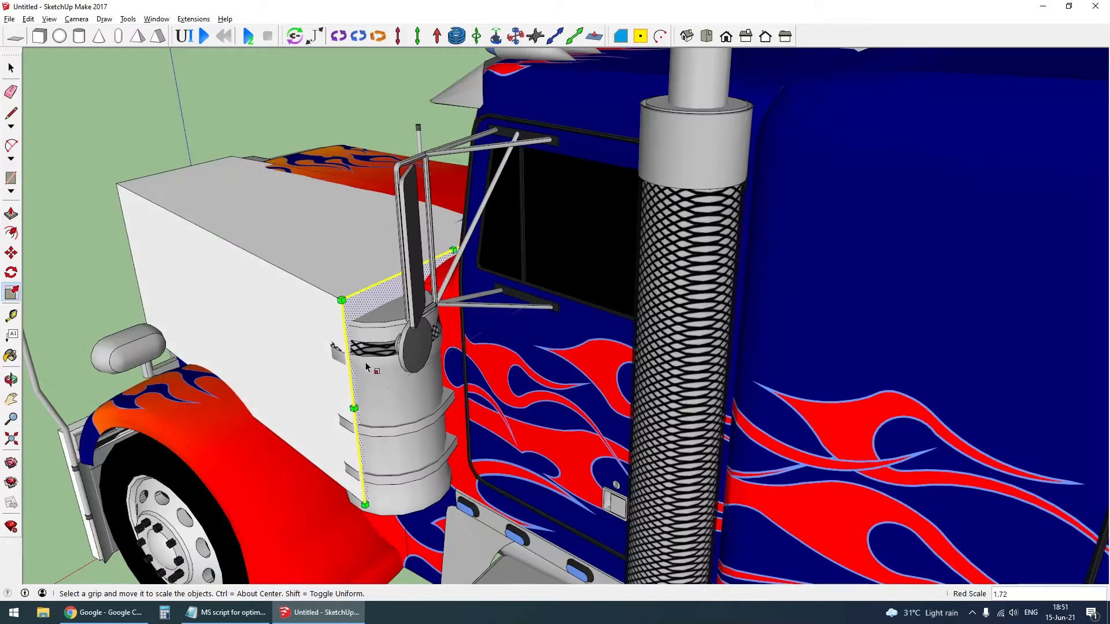
- Narrow the hood box's rear face by scaling it about 0.73 along the red axis to fit the real hood
{"action": "middle_click_drag", "start_coordinate": [371, 385], "coordinate": [806, 399]}
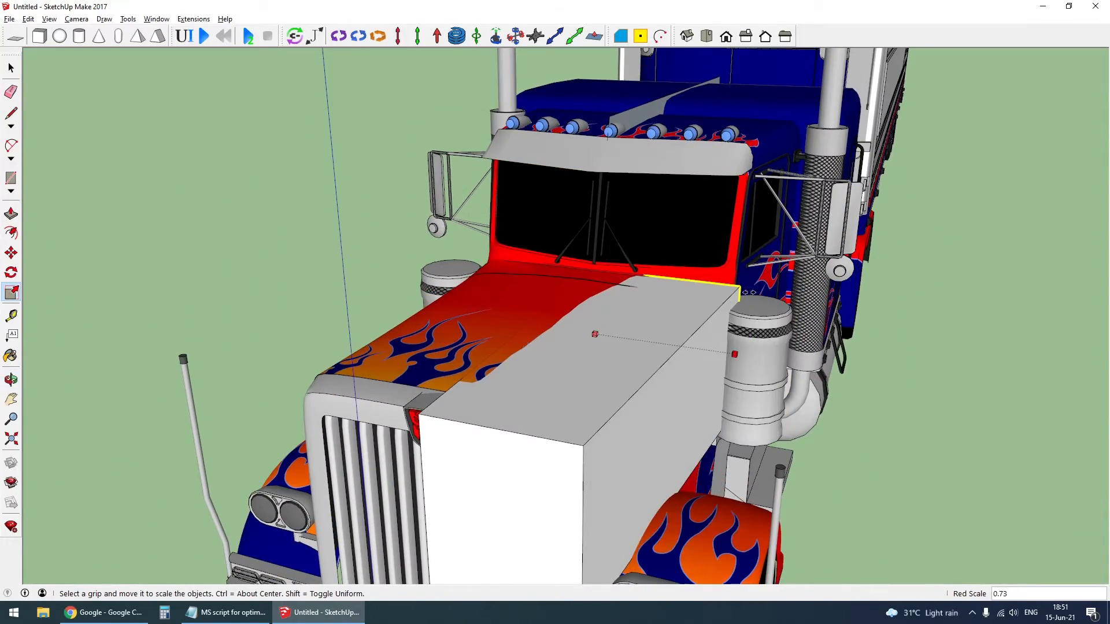
{"action": "left_click", "coordinate": [737, 357]}
{"action": "middle_click_drag", "start_coordinate": [737, 356], "coordinate": [584, 278]}
{"action": "scroll", "coordinate": [584, 277], "scroll_direction": "down", "scroll_amount": 4}
- Hide the detailed truck body so only the collision shapes and wheels remain in view
{"action": "key", "text": "space"}
{"action": "left_click", "coordinate": [666, 357]}
{"action": "key", "text": "Delete"}
- Extend the bumper slab's top face up about 0.24 m to the height of the hood box's underside
{"action": "middle_click_drag", "start_coordinate": [666, 359], "coordinate": [433, 511]}
{"action": "scroll", "coordinate": [405, 503], "scroll_direction": "up", "scroll_amount": 5}
{"action": "left_click", "coordinate": [374, 447]}
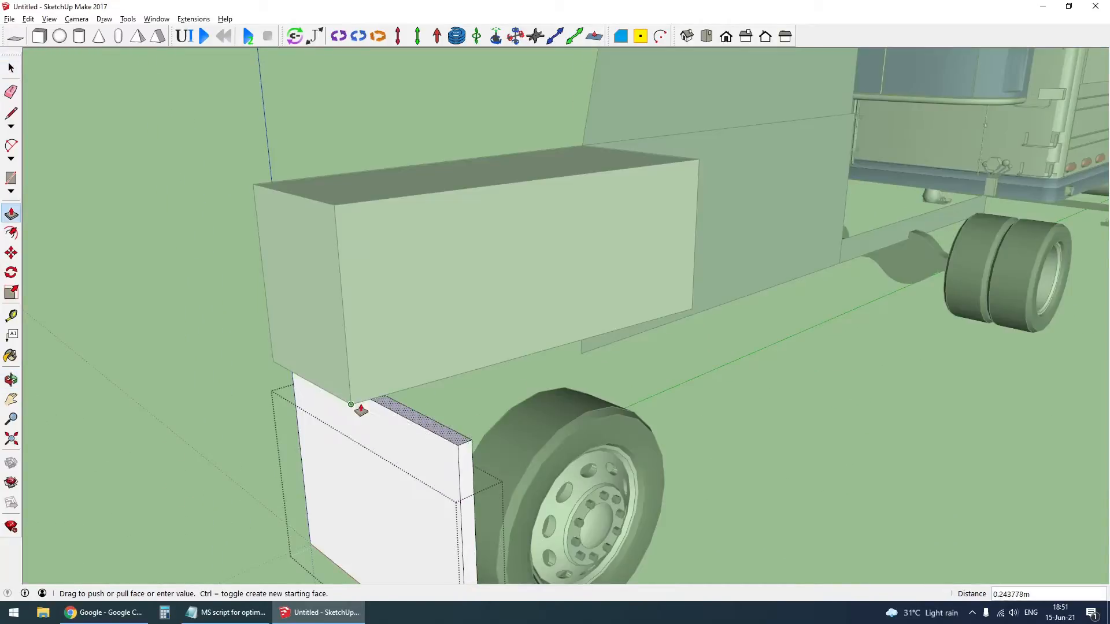
{"action": "left_click", "coordinate": [359, 407]}
{"action": "middle_click_drag", "start_coordinate": [436, 484], "coordinate": [362, 403]}
{"action": "key", "text": "space"}
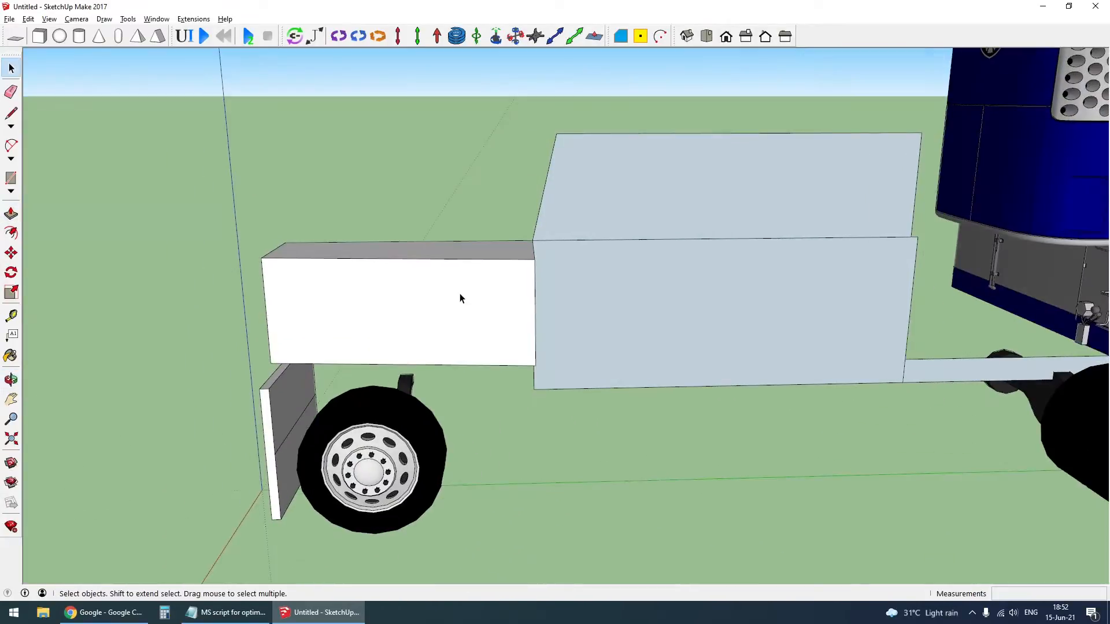
- Explode the lower cab profile, extrude it about 1.15 m out to the truck's side and group the resulting box
{"action": "left_click", "coordinate": [461, 297]}
{"action": "middle_click_drag", "start_coordinate": [460, 297], "coordinate": [1069, 512]}
{"action": "right_click", "coordinate": [686, 303]}
{"action": "left_click", "coordinate": [735, 372]}
{"action": "key", "text": "p"}
{"action": "left_click", "coordinate": [639, 313]}
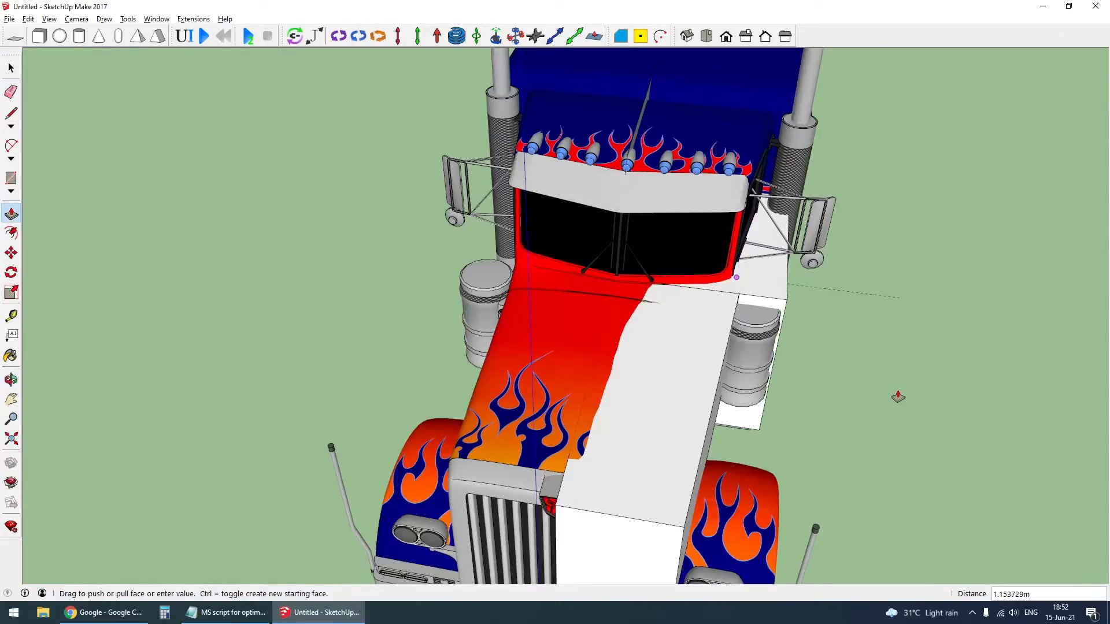
{"action": "middle_click_drag", "start_coordinate": [897, 398], "coordinate": [130, 370]}
{"action": "left_click", "coordinate": [393, 297]}
{"action": "middle_click_drag", "start_coordinate": [394, 297], "coordinate": [633, 406]}
{"action": "key", "text": "space"}
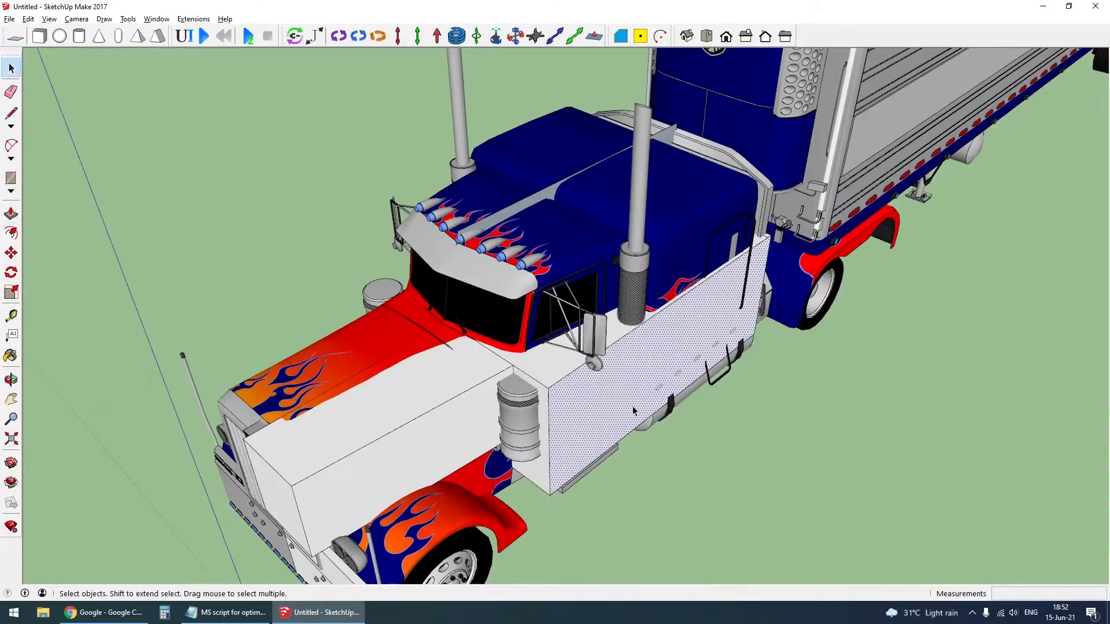
{"action": "triple_click", "coordinate": [633, 407]}
{"action": "key", "text": "ctrl+g"}
- Explode the upper cab profile's group and extrude the profile about 1.30 m outward to the truck's side
{"action": "left_click", "coordinate": [387, 321]}
{"action": "scroll", "coordinate": [474, 224], "scroll_direction": "up", "scroll_amount": 4}
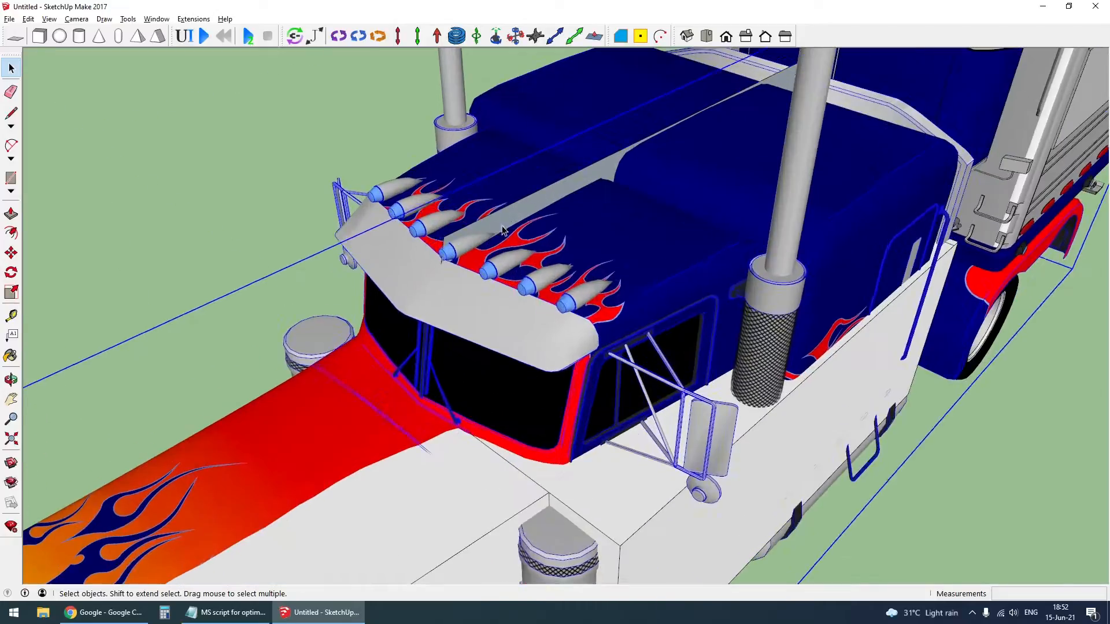
{"action": "right_click", "coordinate": [509, 222]}
{"action": "left_click", "coordinate": [557, 294]}
{"action": "key", "text": "p"}
{"action": "scroll", "coordinate": [547, 269], "scroll_direction": "down", "scroll_amount": 3}
{"action": "left_click", "coordinate": [536, 228]}
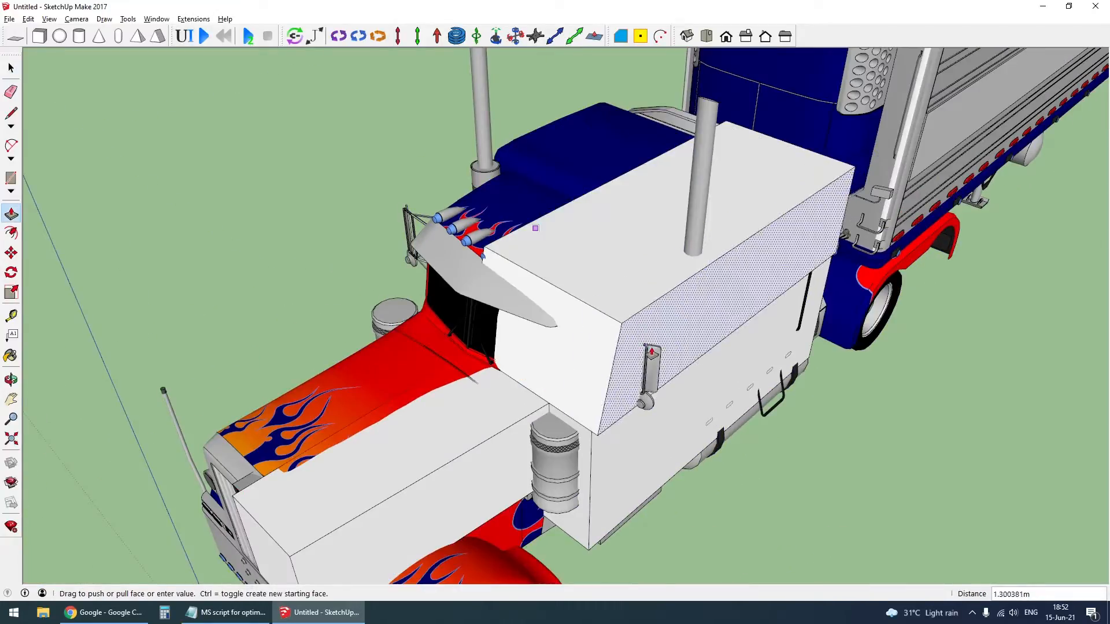
{"action": "middle_click_drag", "start_coordinate": [610, 473], "coordinate": [353, 237]}
{"action": "scroll", "coordinate": [714, 260], "scroll_direction": "up", "scroll_amount": 3}
{"action": "left_click", "coordinate": [710, 249]}
{"action": "left_click", "coordinate": [709, 354]}
{"action": "scroll", "coordinate": [676, 287], "scroll_direction": "down", "scroll_amount": 2}
- Group all the geometry of the extruded upper cab box
{"action": "key", "text": "space"}
{"action": "scroll", "coordinate": [621, 238], "scroll_direction": "down", "scroll_amount": 3}
{"action": "triple_click", "coordinate": [622, 240]}
{"action": "key", "text": "ctrl+g"}
- Open the rear chassis profile's group and extrude its face outward into a chassis beam
{"action": "scroll", "coordinate": [622, 240], "scroll_direction": "down", "scroll_amount": 2}
{"action": "scroll", "coordinate": [830, 324], "scroll_direction": "up", "scroll_amount": 2}
{"action": "middle_click_drag", "start_coordinate": [830, 323], "coordinate": [867, 248]}
{"action": "scroll", "coordinate": [999, 334], "scroll_direction": "up", "scroll_amount": 1}
{"action": "double_click", "coordinate": [998, 334]}
{"action": "middle_click_drag", "start_coordinate": [998, 335], "coordinate": [932, 307]}
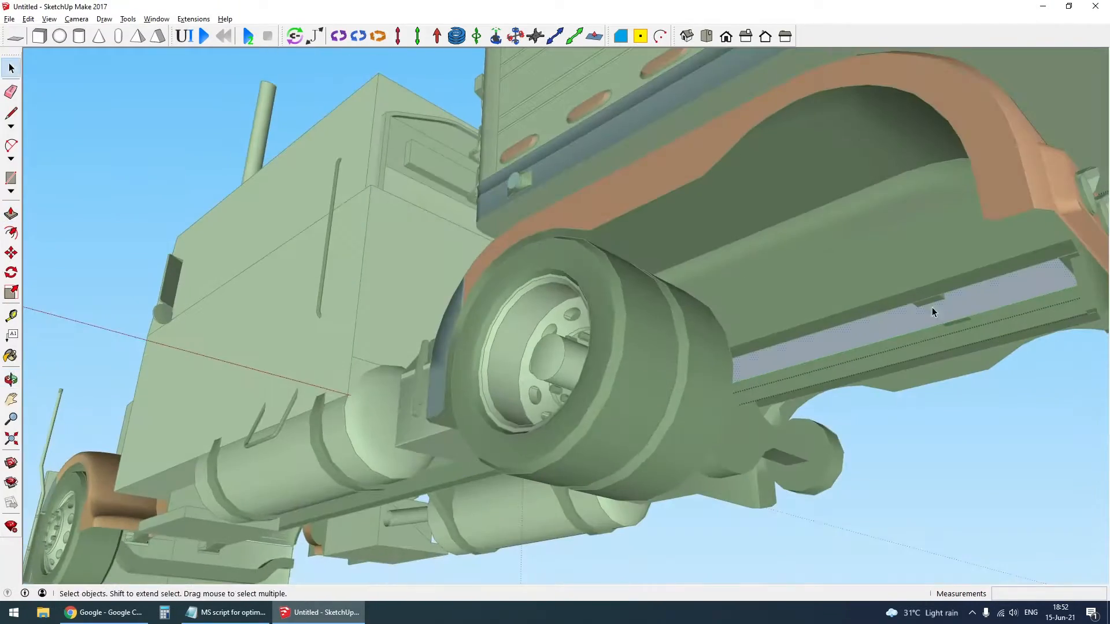
{"action": "key", "text": "p"}
{"action": "left_click", "coordinate": [931, 307]}
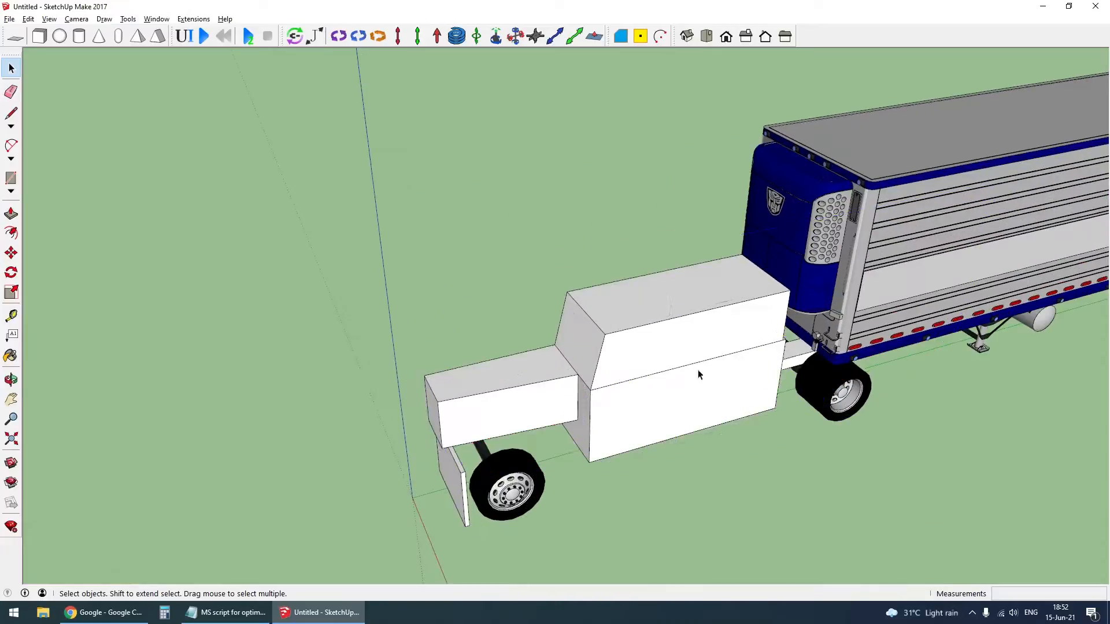
- Group the hood, cab, bumper and chassis collision boxes together and turn the group into a component
{"action": "middle_click_drag", "start_coordinate": [699, 375], "coordinate": [784, 391]}
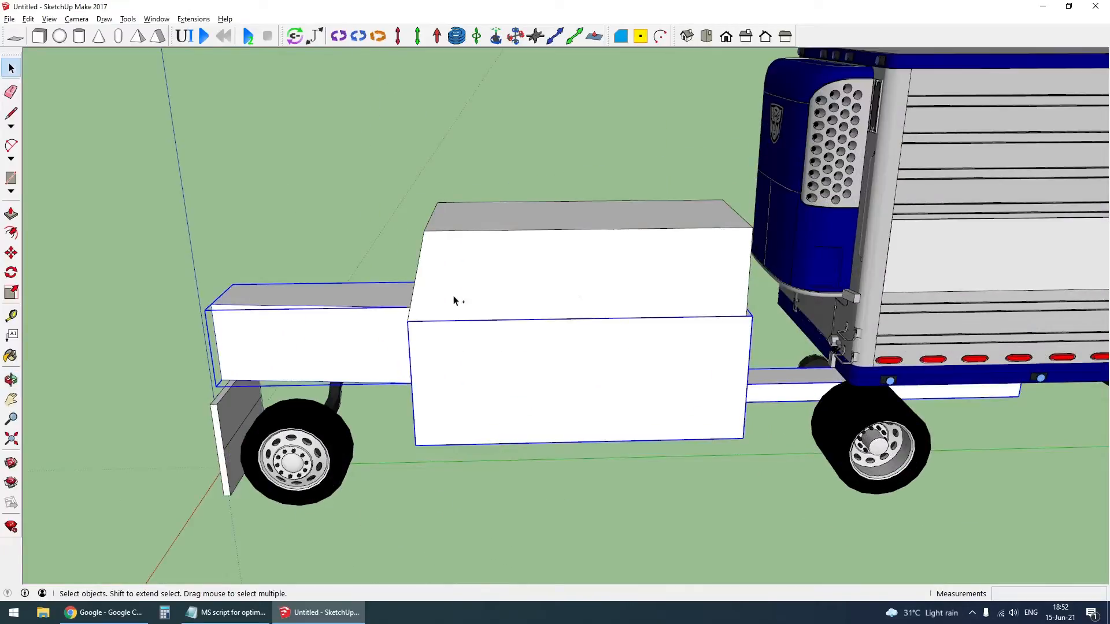
{"action": "key", "text": "ctrl+g"}
{"action": "middle_click_drag", "start_coordinate": [241, 411], "coordinate": [723, 402]}
{"action": "scroll", "coordinate": [627, 365], "scroll_direction": "down", "scroll_amount": 3}
{"action": "right_click", "coordinate": [628, 365]}
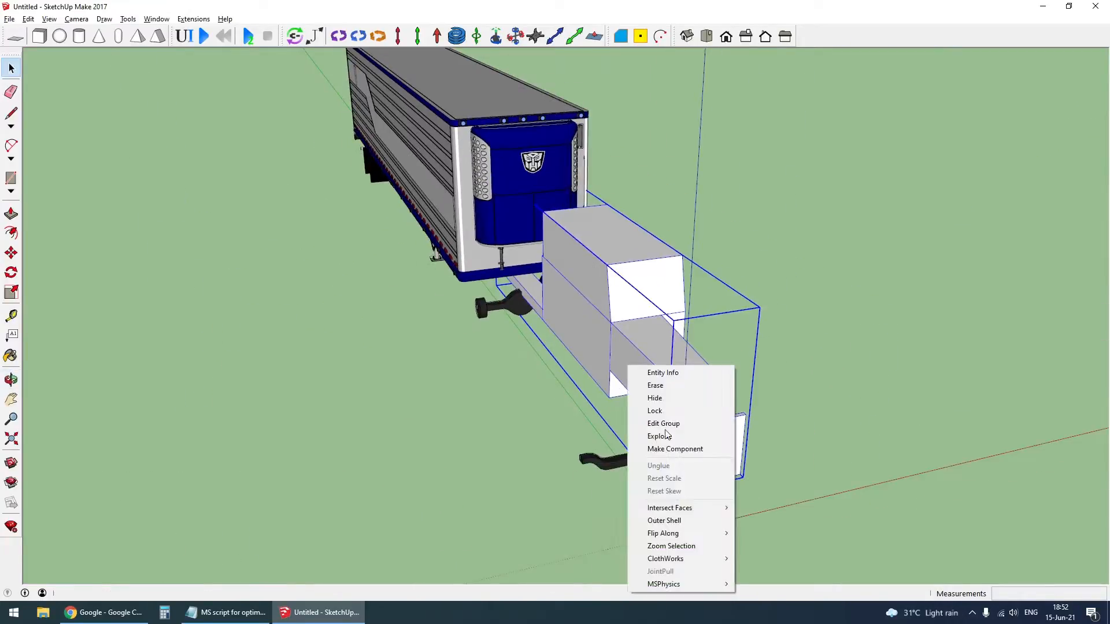
{"action": "left_click", "coordinate": [677, 452]}
{"action": "key", "text": "Return"}
- Copy the half-body collision component sideways and flip the copy into a mirrored half
{"action": "key", "text": "m"}
{"action": "key", "text": "ctrl"}
{"action": "left_click", "coordinate": [777, 522]}
{"action": "left_click", "coordinate": [617, 547]}
{"action": "key", "text": "space"}
{"action": "right_click", "coordinate": [563, 485]}
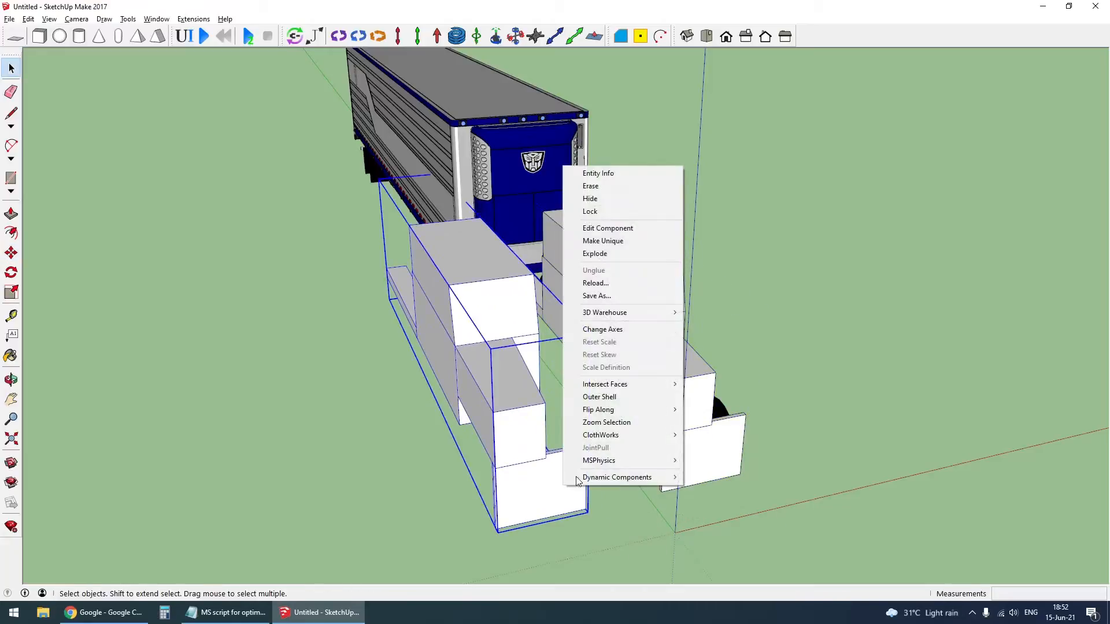
{"action": "left_click", "coordinate": [718, 410]}
- Extrude the lower cab profile out to the truck's side and group the box with its edges
{"action": "middle_click_drag", "start_coordinate": [892, 408], "coordinate": [122, 370]}
{"action": "left_click", "coordinate": [389, 292]}
{"action": "left_click", "coordinate": [361, 323]}
{"action": "middle_click_drag", "start_coordinate": [361, 323], "coordinate": [892, 339]}
{"action": "key", "text": "space"}
{"action": "scroll", "coordinate": [634, 410], "scroll_direction": "down", "scroll_amount": 2}
{"action": "double_click", "coordinate": [634, 410]}
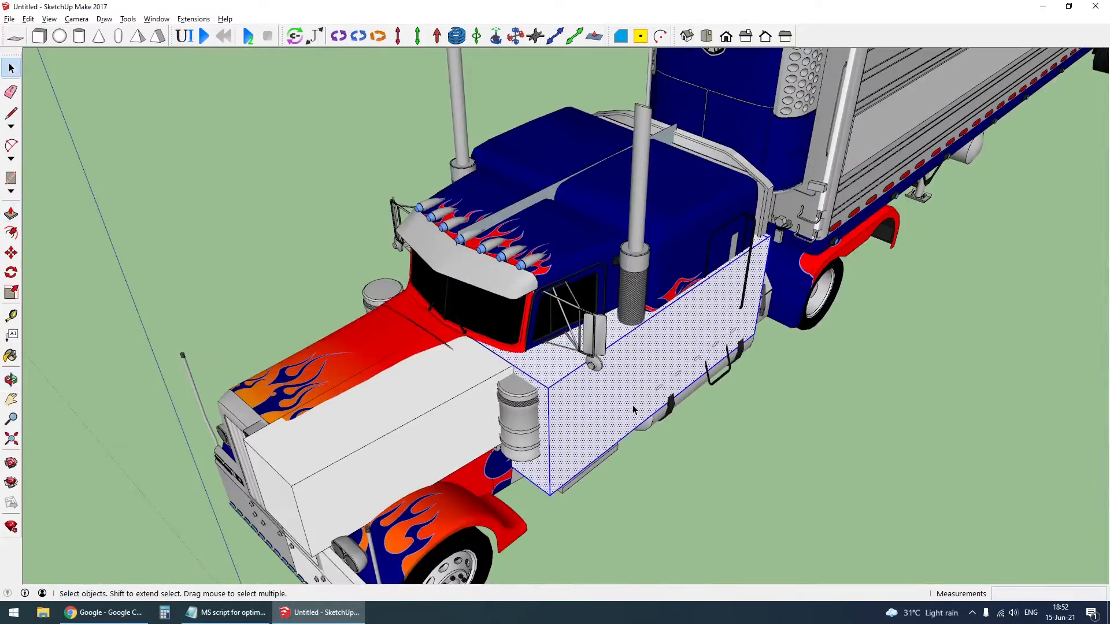
{"action": "key", "text": "ctrl+g"}
- Explode the upper cab profile above the roof and extrude its face outward
{"action": "left_click", "coordinate": [382, 319]}
{"action": "scroll", "coordinate": [472, 219], "scroll_direction": "up", "scroll_amount": 4}
{"action": "right_click", "coordinate": [512, 220]}
{"action": "left_click", "coordinate": [561, 298]}
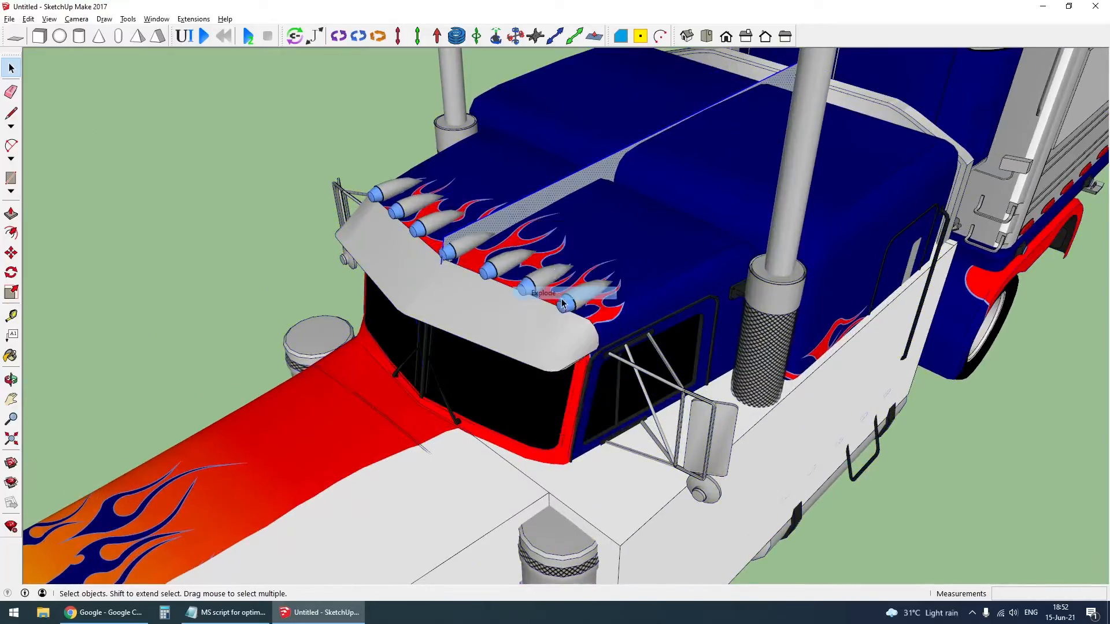
{"action": "scroll", "coordinate": [543, 263], "scroll_direction": "down", "scroll_amount": 4}
{"action": "key", "text": "p"}
{"action": "left_click", "coordinate": [534, 226]}
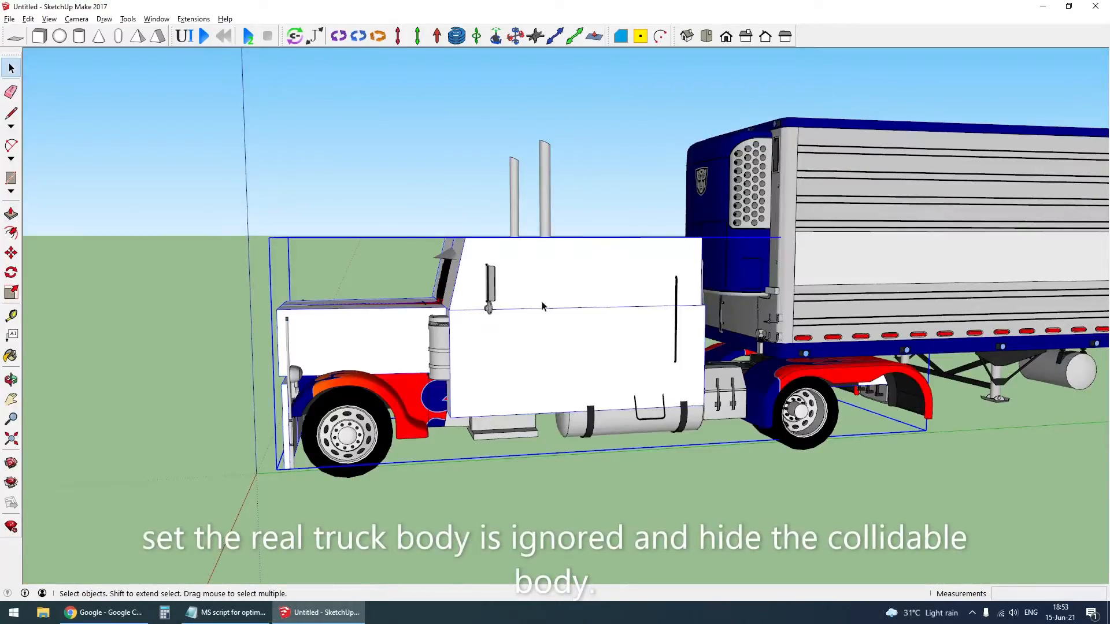
- Open the truck group and set MSPhysics to ignore the detailed truck body
{"action": "middle_click_drag", "start_coordinate": [542, 300], "coordinate": [583, 298]}
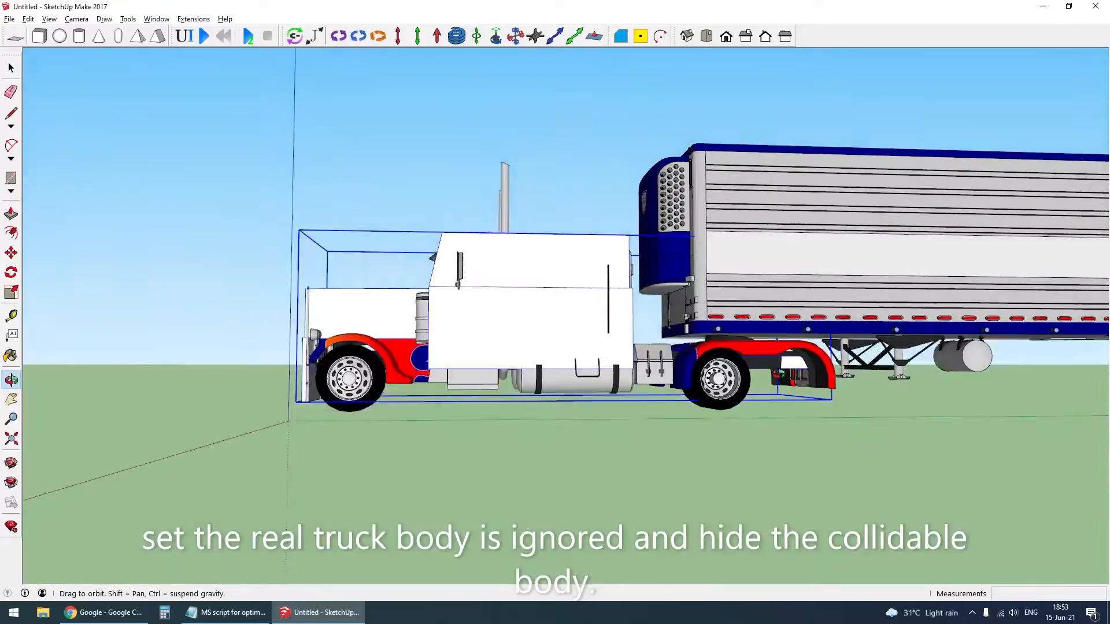
{"action": "middle_click_drag", "start_coordinate": [779, 374], "coordinate": [827, 401]}
{"action": "scroll", "coordinate": [494, 356], "scroll_direction": "up", "scroll_amount": 3}
{"action": "scroll", "coordinate": [494, 356], "scroll_direction": "down", "scroll_amount": 3}
{"action": "middle_click_drag", "start_coordinate": [496, 346], "coordinate": [535, 379]}
{"action": "scroll", "coordinate": [524, 240], "scroll_direction": "up", "scroll_amount": 2}
{"action": "left_click", "coordinate": [541, 217]}
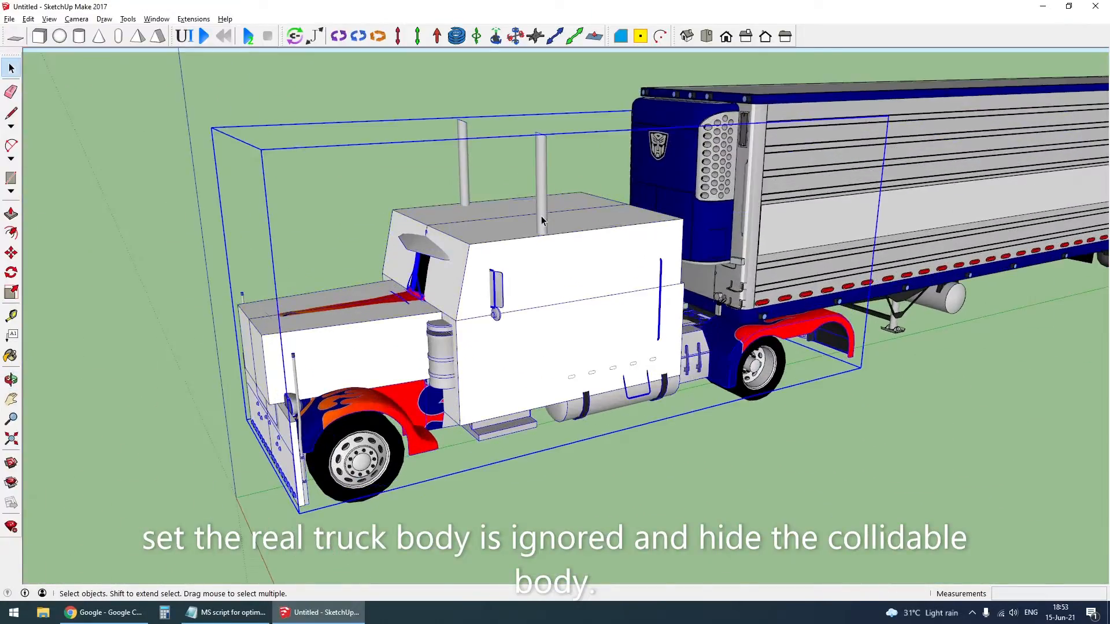
{"action": "double_click", "coordinate": [529, 272]}
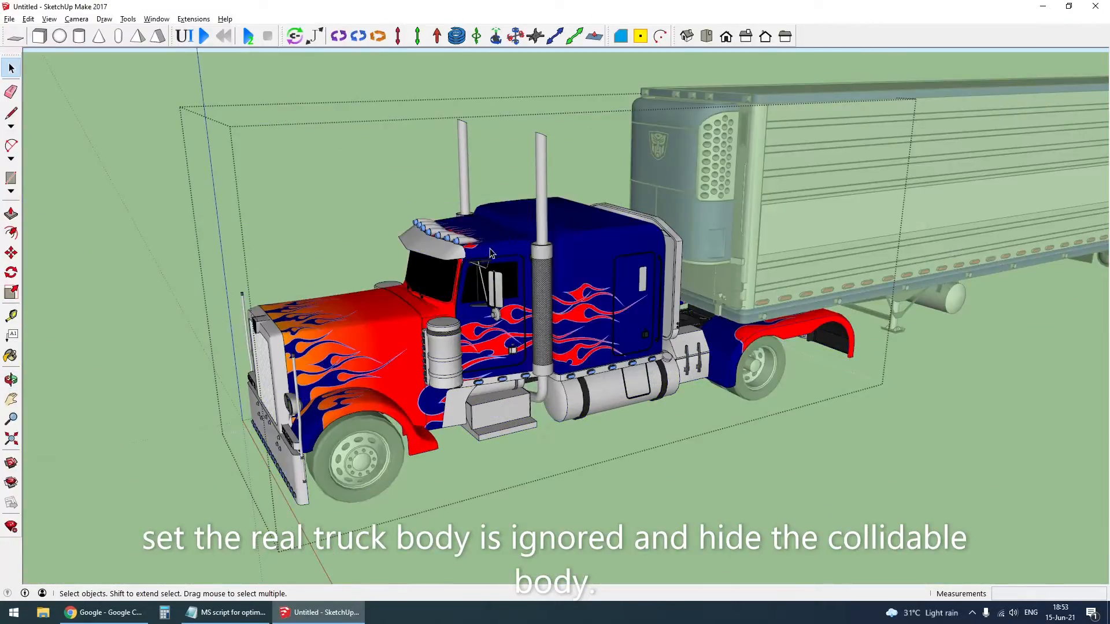
{"action": "right_click", "coordinate": [506, 236]}
{"action": "mouse_move", "coordinate": [576, 429]}
{"action": "mouse_move", "coordinate": [670, 428]}
{"action": "left_click", "coordinate": [757, 445]}
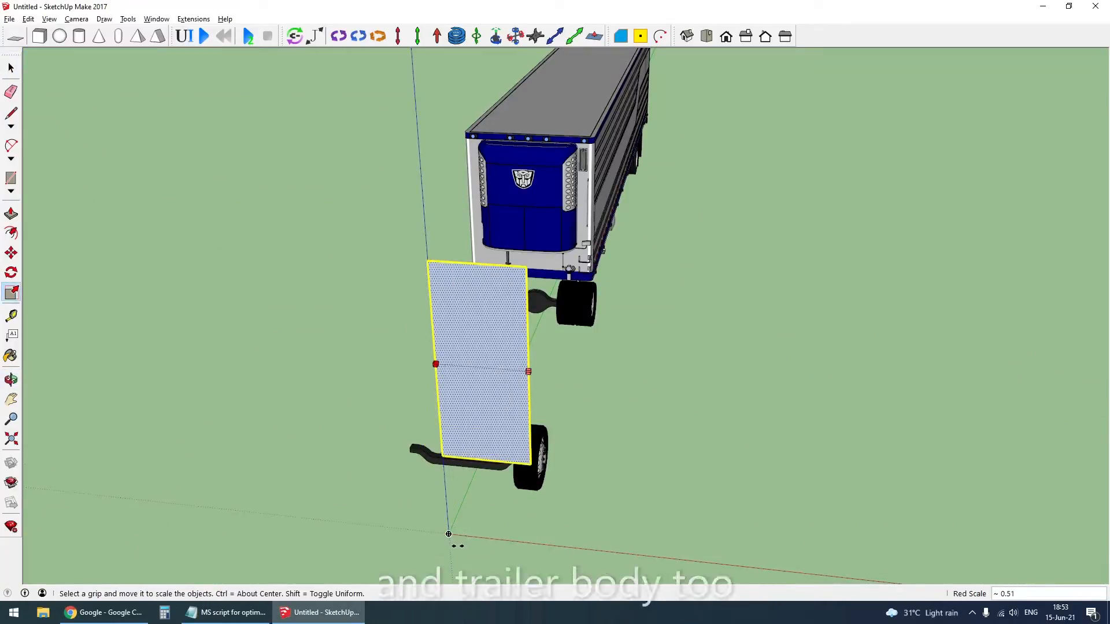
- Scale the upright trailer rectangle to about 0.51 of its width along the red axis, keeping one half
{"action": "left_click", "coordinate": [454, 537]}
{"action": "left_click", "coordinate": [498, 465]}
{"action": "middle_click_drag", "start_coordinate": [589, 283], "coordinate": [478, 191]}
{"action": "scroll", "coordinate": [595, 276], "scroll_direction": "up", "scroll_amount": 3}
{"action": "left_click", "coordinate": [625, 278]}
{"action": "scroll", "coordinate": [624, 278], "scroll_direction": "down", "scroll_amount": 3}
{"action": "middle_click_drag", "start_coordinate": [511, 338], "coordinate": [471, 404]}
- Extrude the half-width trailer rectangle about 22.15 m back to the trailer's rear end
{"action": "key", "text": "p"}
{"action": "left_click", "coordinate": [332, 320]}
{"action": "middle_click_drag", "start_coordinate": [818, 122], "coordinate": [625, 168]}
{"action": "left_click", "coordinate": [1086, 281]}
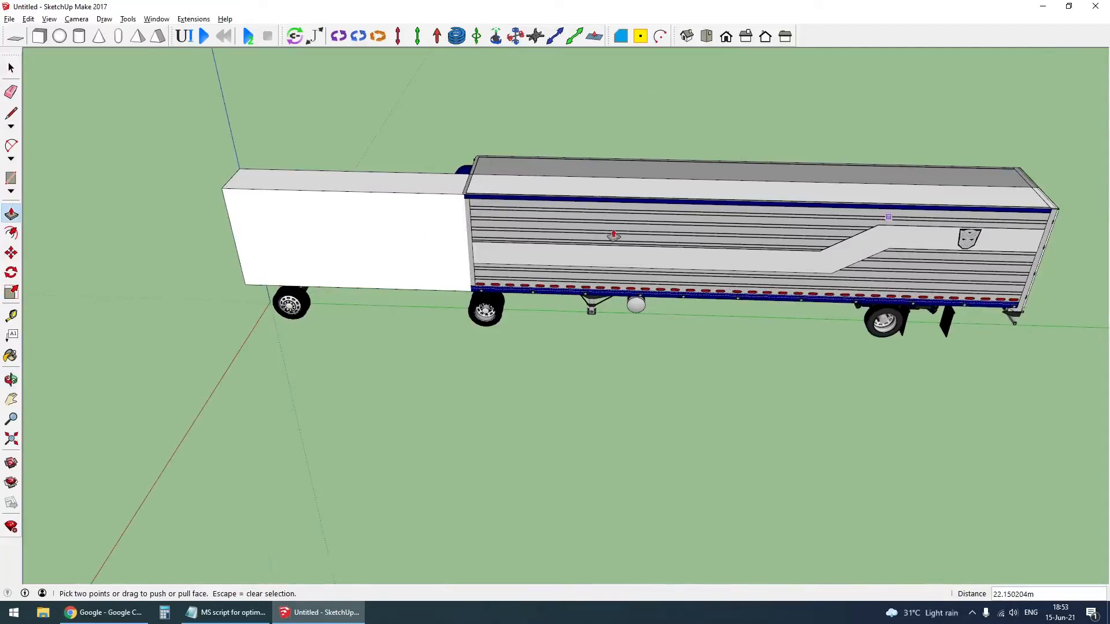
{"action": "middle_click_drag", "start_coordinate": [1087, 281], "coordinate": [237, 314]}
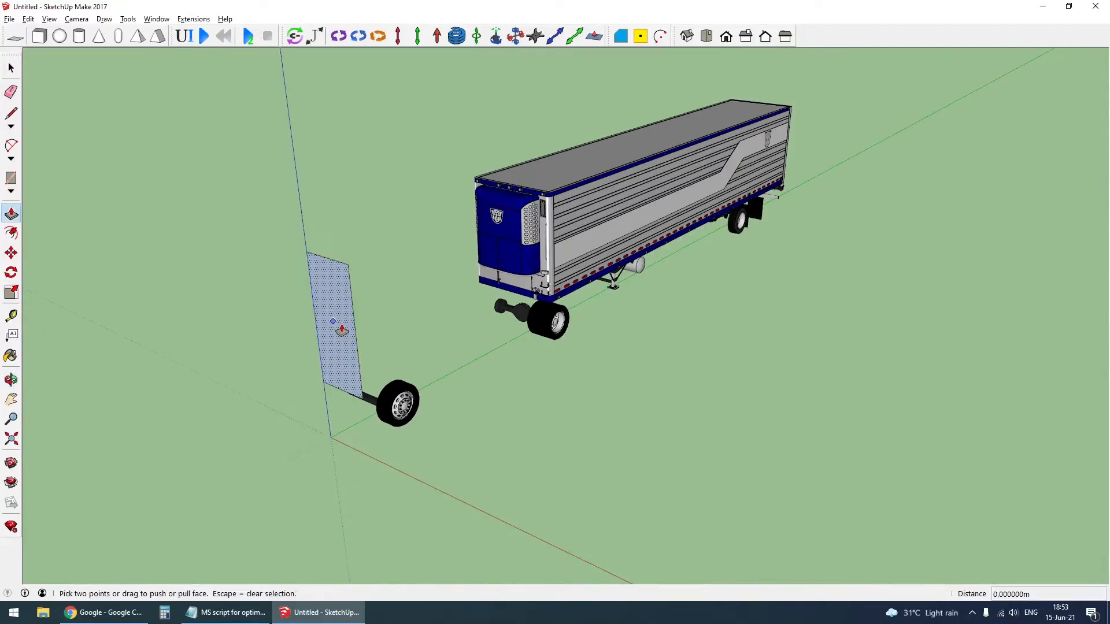
{"action": "left_click", "coordinate": [333, 322]}
{"action": "middle_click_drag", "start_coordinate": [809, 121], "coordinate": [527, 198]}
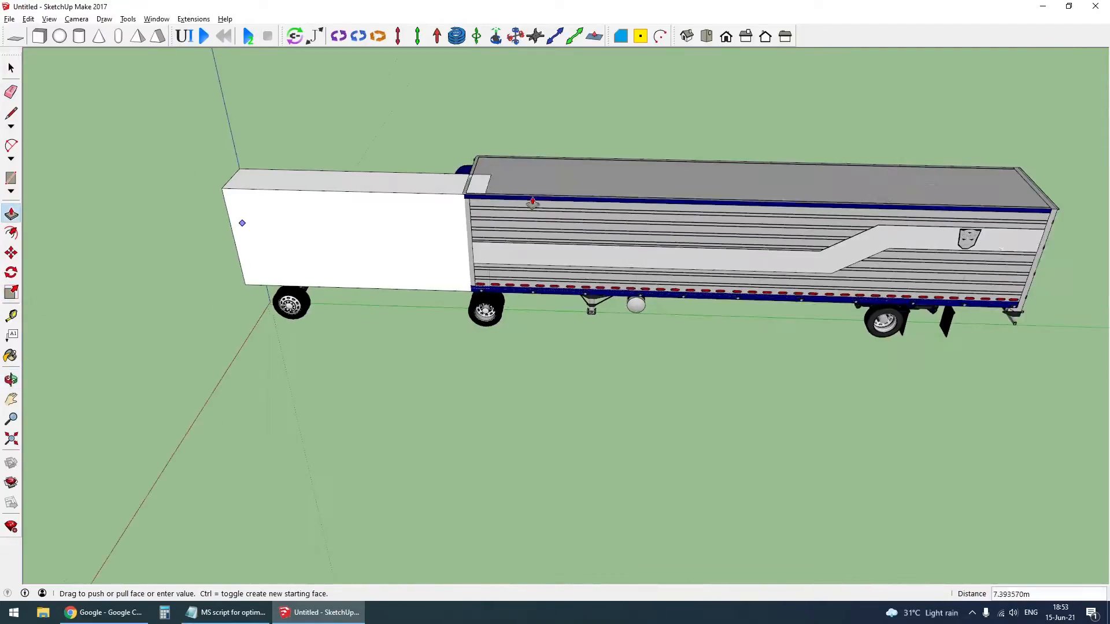
{"action": "left_click", "coordinate": [1059, 209]}
- Push the half-width box's front face about 6.72 m back to the trailer's front corner
{"action": "middle_click_drag", "start_coordinate": [69, 289], "coordinate": [223, 309]}
{"action": "left_click", "coordinate": [236, 314]}
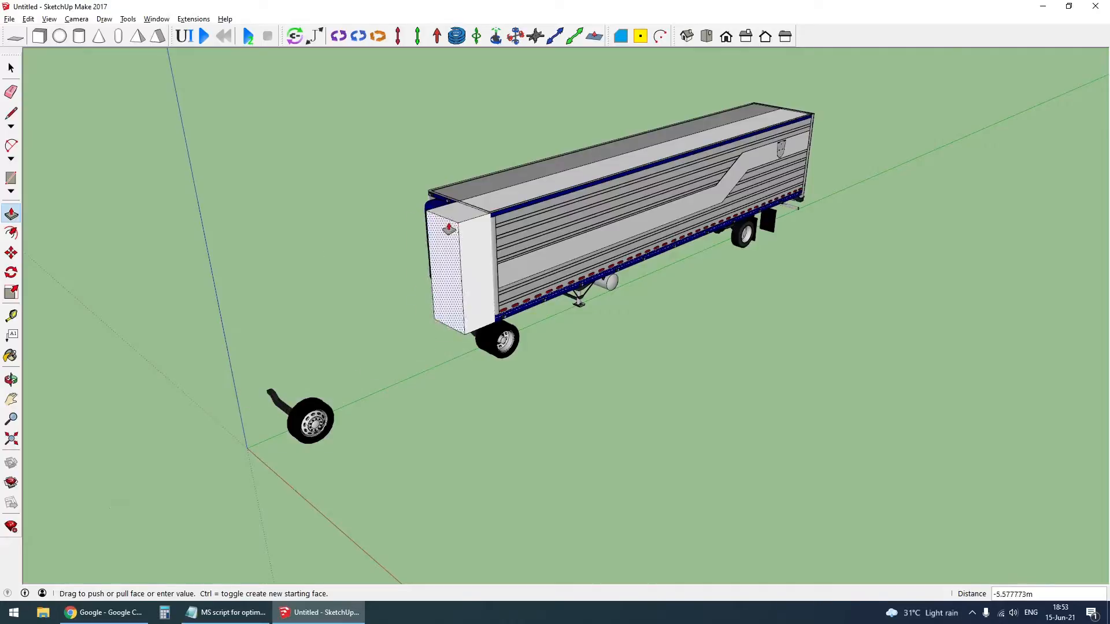
{"action": "scroll", "coordinate": [489, 219], "scroll_direction": "up", "scroll_amount": 3}
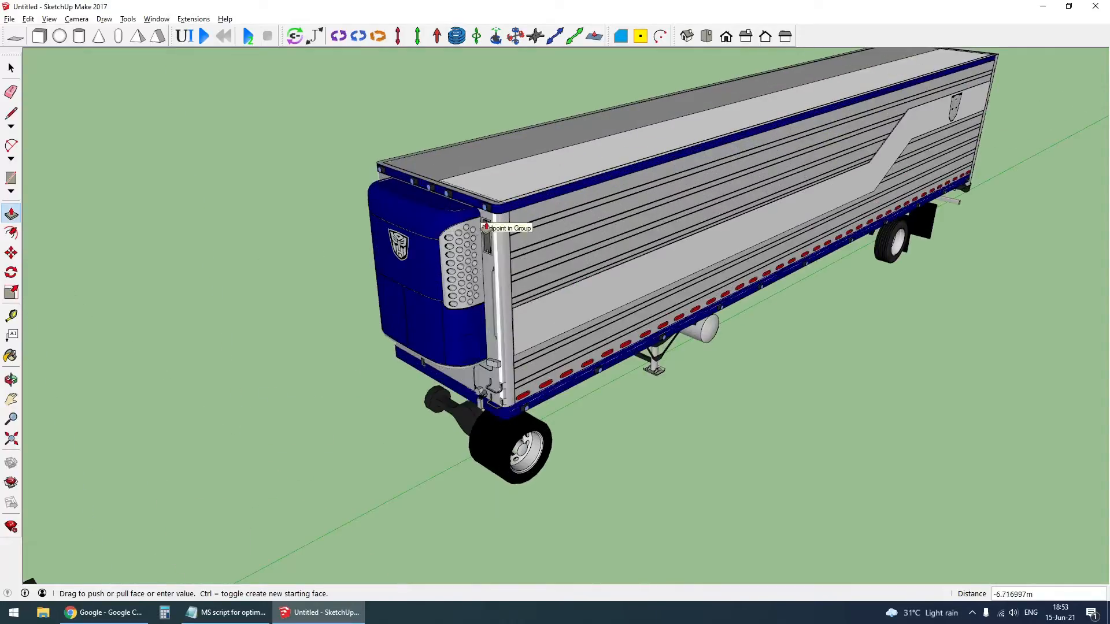
{"action": "key", "text": "space"}
- Select the whole half-width trailer box and make it a component
{"action": "scroll", "coordinate": [463, 289], "scroll_direction": "up", "scroll_amount": 4}
{"action": "triple_click", "coordinate": [449, 337]}
{"action": "key", "text": "g"}
{"action": "scroll", "coordinate": [404, 347], "scroll_direction": "down", "scroll_amount": 4}
{"action": "middle_click_drag", "start_coordinate": [381, 351], "coordinate": [601, 458]}
{"action": "key", "text": "m"}
{"action": "right_click", "coordinate": [575, 379]}
{"action": "left_click", "coordinate": [642, 229]}
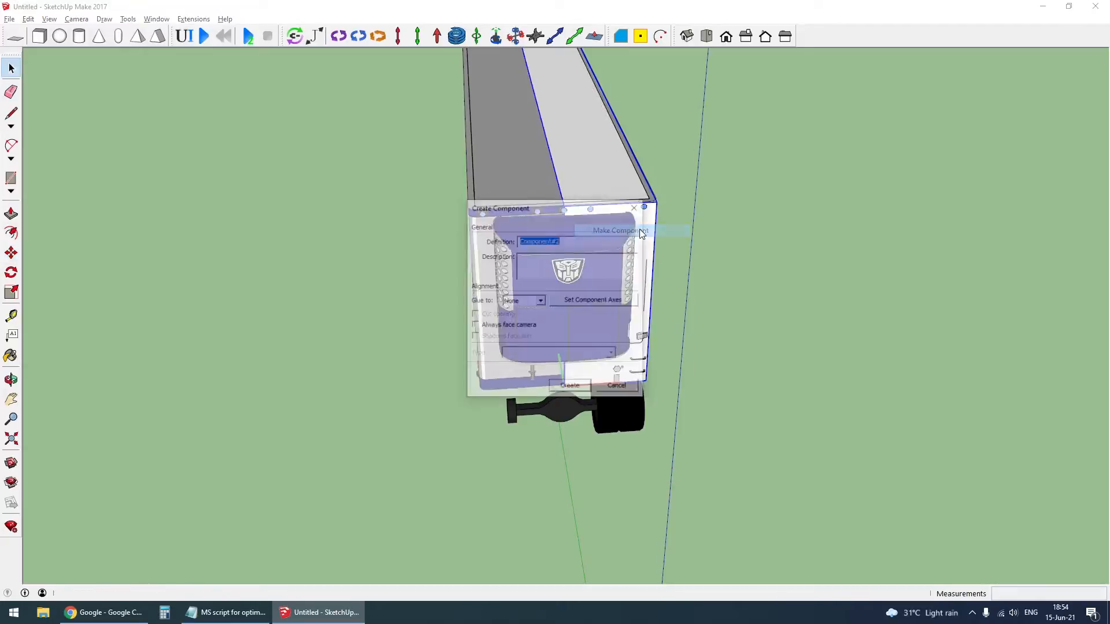
{"action": "key", "text": "Return"}
- Copy the half-width box component sideways to the other side of the trailer
{"action": "key", "text": "m"}
{"action": "key", "text": "ctrl"}
{"action": "left_click", "coordinate": [696, 469]}
{"action": "left_click", "coordinate": [506, 500]}
{"action": "key", "text": "space"}
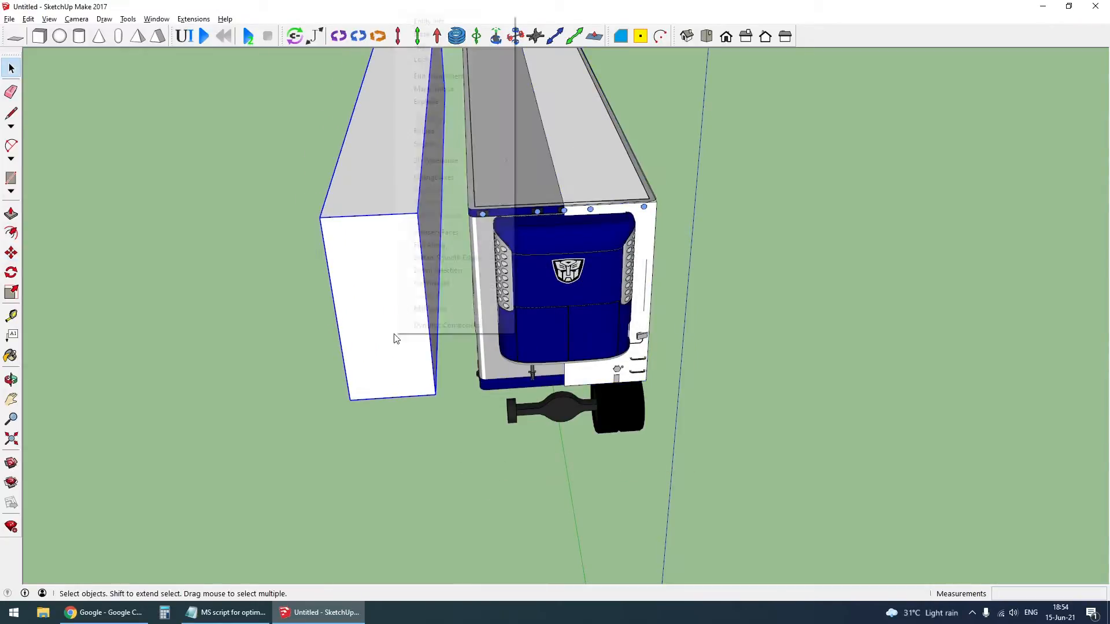
- Flip the copied half box along the component's red axis and move it against the original half
{"action": "right_click", "coordinate": [397, 341]}
{"action": "left_click", "coordinate": [544, 258]}
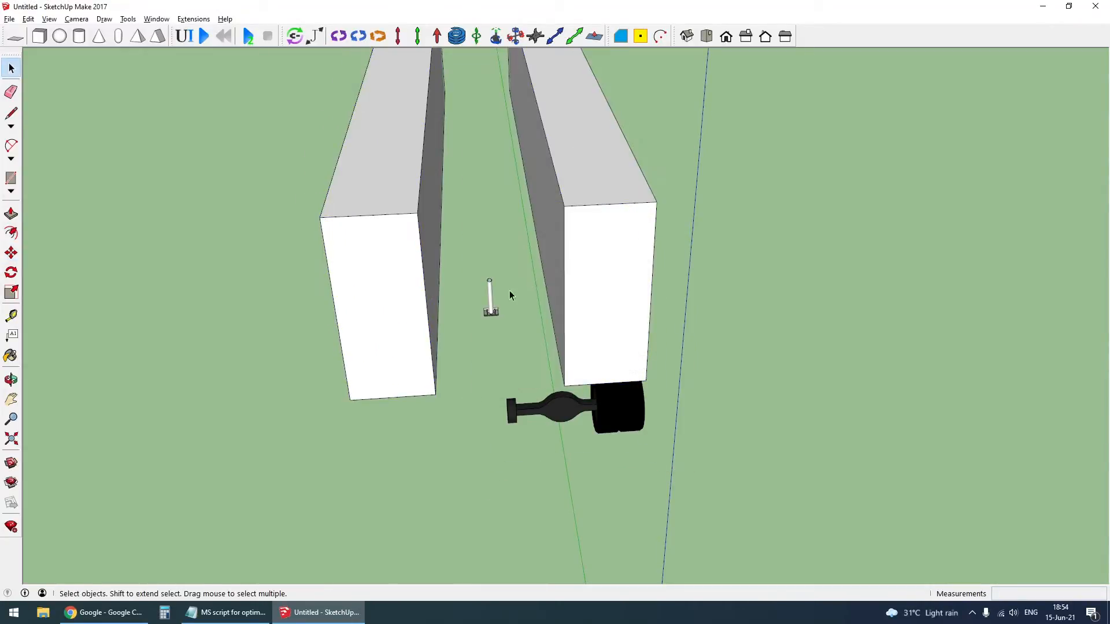
{"action": "key", "text": "m"}
{"action": "left_click", "coordinate": [376, 168]}
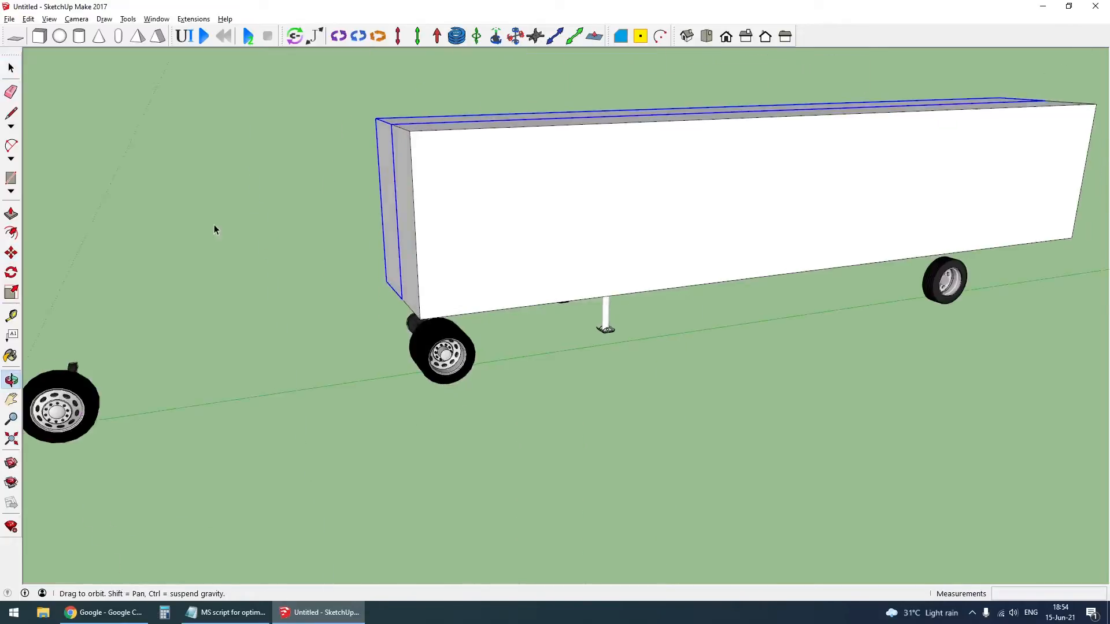
{"action": "middle_click_drag", "start_coordinate": [520, 289], "coordinate": [636, 260]}
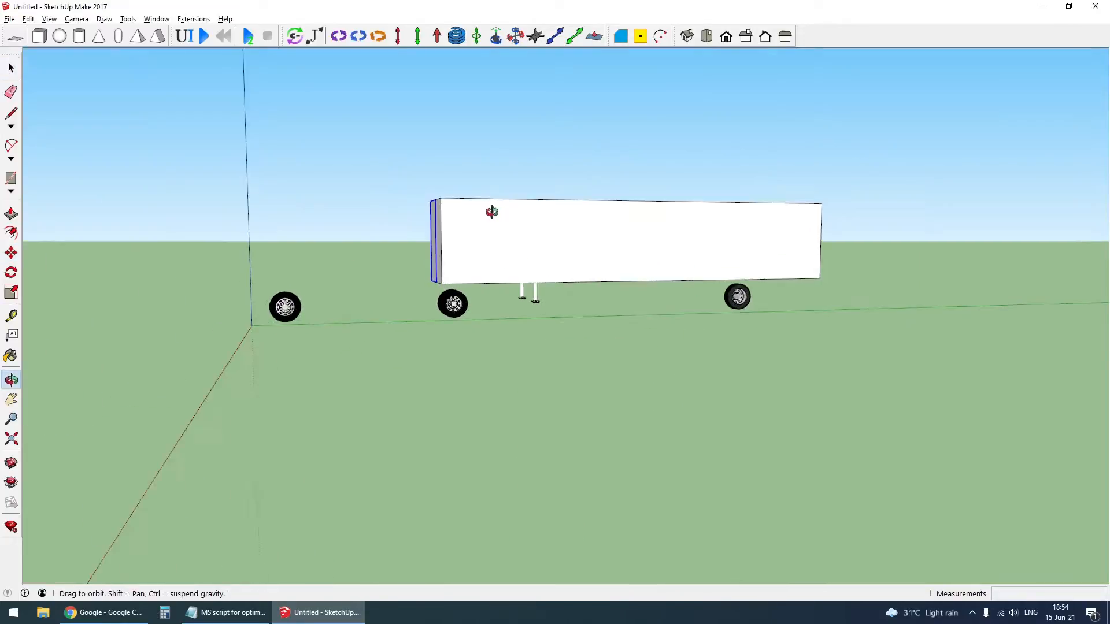
- Paste the two box halves in place inside the trailer group and set MSPhysics to ignore the detailed trailer body
{"action": "key", "text": "space"}
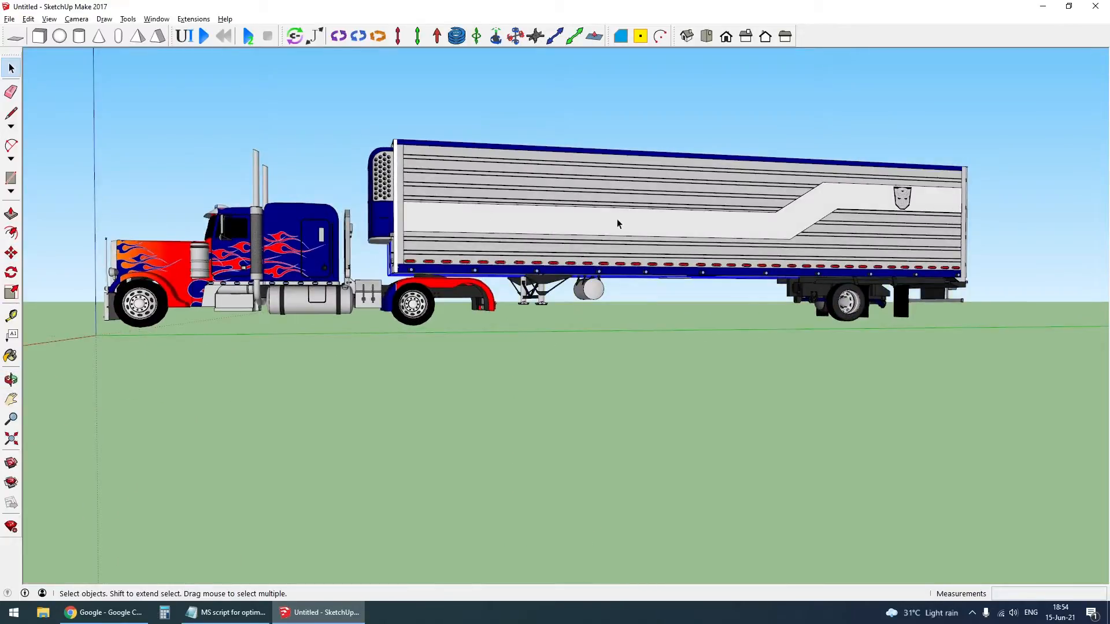
{"action": "left_click", "coordinate": [618, 224]}
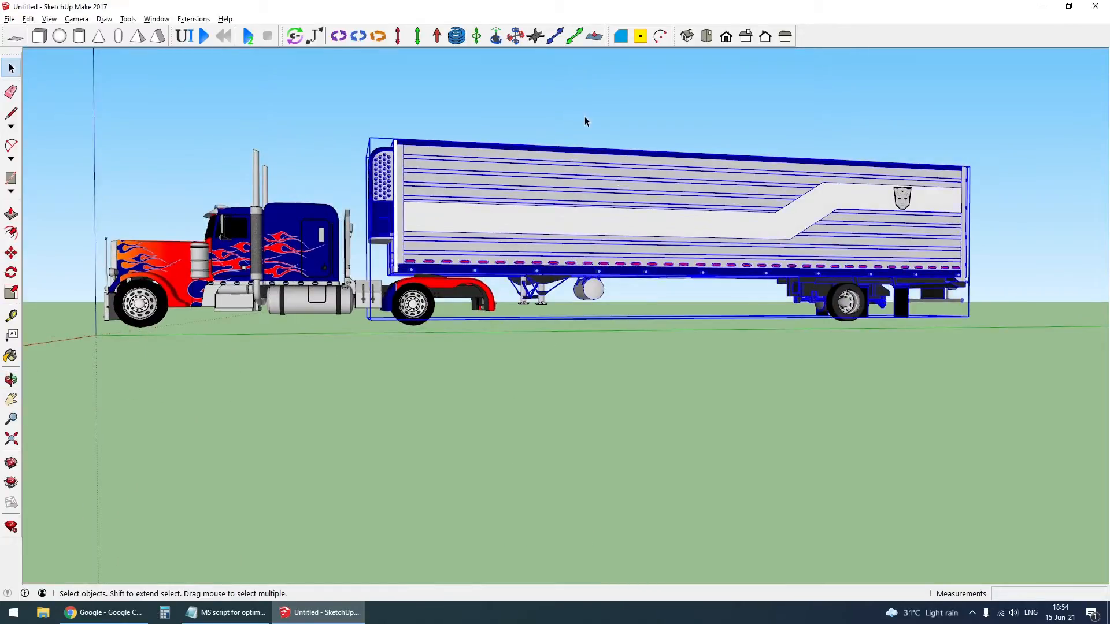
{"action": "double_click", "coordinate": [506, 168]}
{"action": "middle_click_drag", "start_coordinate": [505, 168], "coordinate": [354, 203]}
{"action": "scroll", "coordinate": [448, 177], "scroll_direction": "up", "scroll_amount": 5}
{"action": "scroll", "coordinate": [463, 231], "scroll_direction": "down", "scroll_amount": 4}
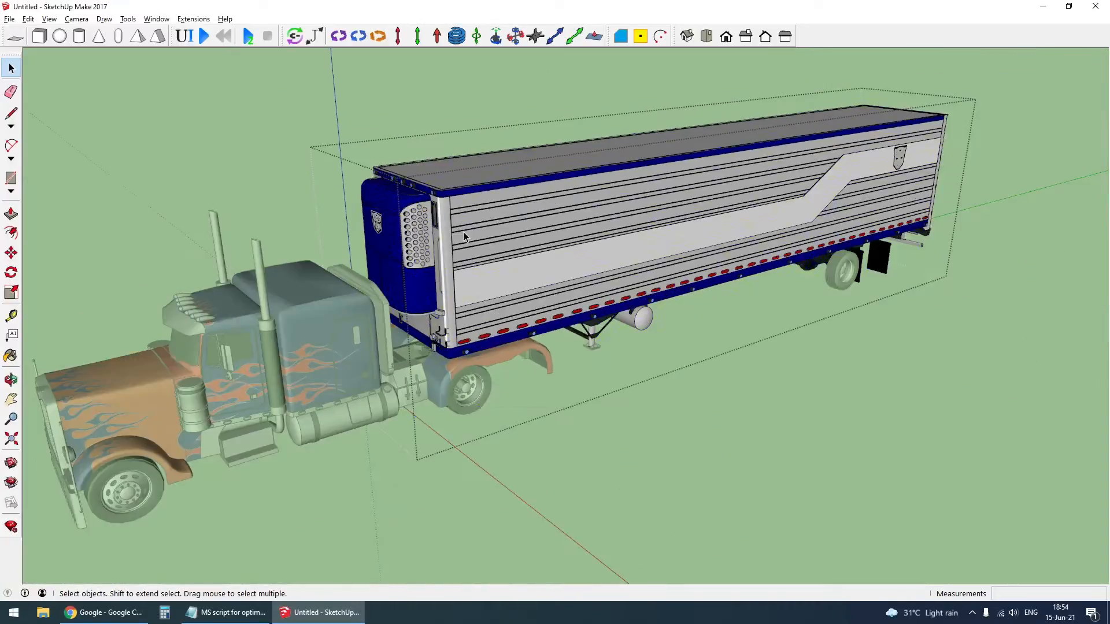
{"action": "right_click", "coordinate": [481, 203]}
{"action": "mouse_move", "coordinate": [570, 400]}
{"action": "left_click", "coordinate": [641, 437]}
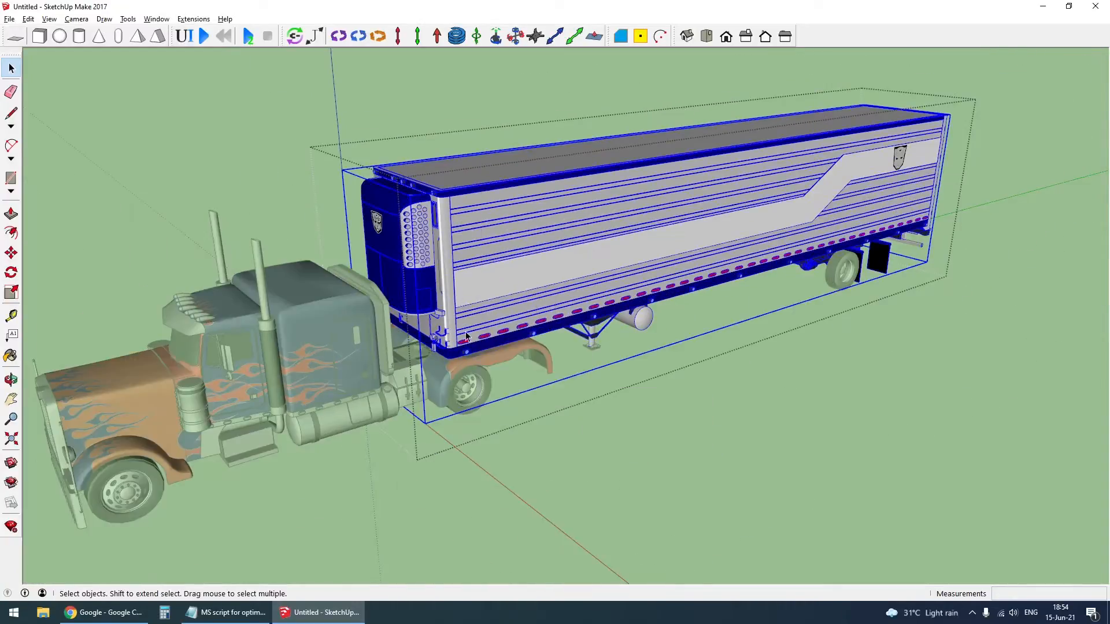
- Cut the kingpin out of the detailed trailer body and restore it in place within the trailer group
{"action": "scroll", "coordinate": [451, 347], "scroll_direction": "up", "scroll_amount": 5}
{"action": "middle_click_drag", "start_coordinate": [451, 347], "coordinate": [450, 278]}
{"action": "key", "text": "h"}
{"action": "scroll", "coordinate": [425, 323], "scroll_direction": "down", "scroll_amount": 4}
{"action": "scroll", "coordinate": [452, 276], "scroll_direction": "down", "scroll_amount": 2}
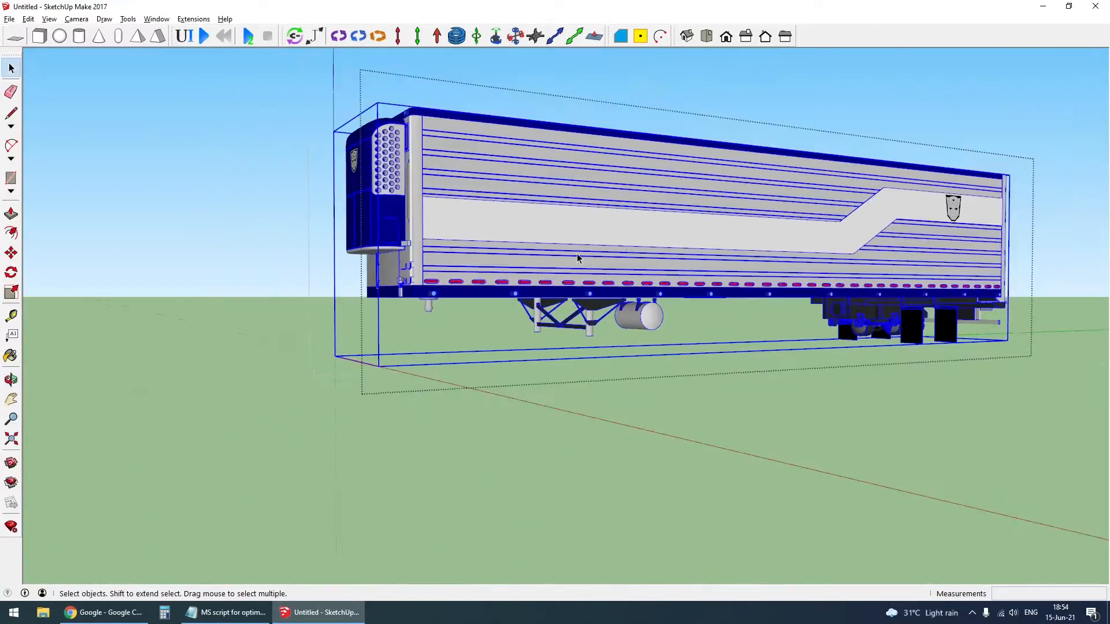
{"action": "middle_click_drag", "start_coordinate": [579, 258], "coordinate": [578, 283]}
{"action": "scroll", "coordinate": [424, 315], "scroll_direction": "up", "scroll_amount": 2}
{"action": "middle_click_drag", "start_coordinate": [425, 324], "coordinate": [413, 278]}
{"action": "scroll", "coordinate": [406, 310], "scroll_direction": "up", "scroll_amount": 2}
{"action": "double_click", "coordinate": [407, 309]}
{"action": "left_click", "coordinate": [407, 308]}
{"action": "key", "text": "Delete"}
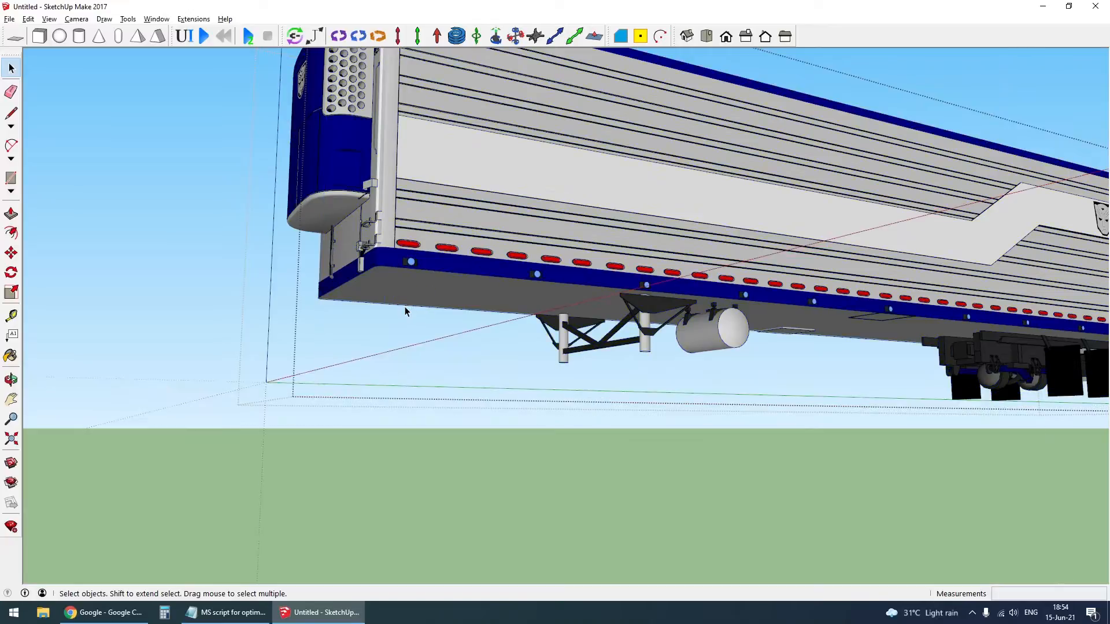
{"action": "key", "text": "ctrl+z"}
- Cut the two landing gear legs out of the detailed trailer body and paste them in place in the trailer group
{"action": "scroll", "coordinate": [406, 309], "scroll_direction": "down", "scroll_amount": 3}
{"action": "middle_click_drag", "start_coordinate": [549, 312], "coordinate": [563, 358]}
{"action": "left_click", "coordinate": [562, 357]}
{"action": "left_click", "coordinate": [373, 320]}
{"action": "scroll", "coordinate": [581, 345], "scroll_direction": "up", "scroll_amount": 2}
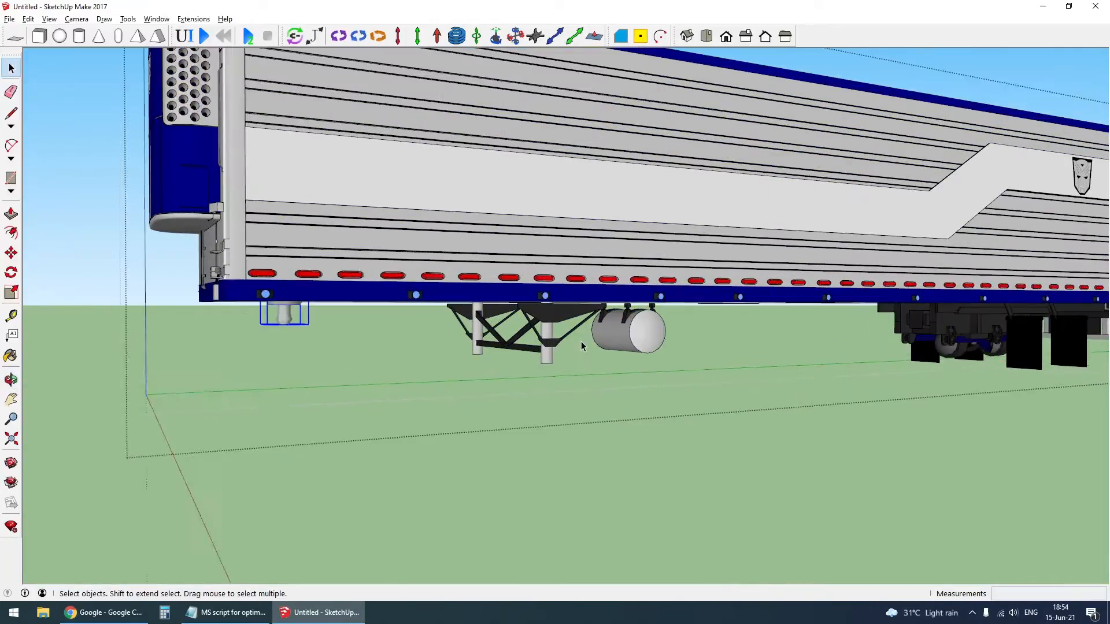
{"action": "key", "text": "ctrl+x"}
{"action": "key", "text": "Escape"}
{"action": "key", "text": "Escape"}
{"action": "key", "text": "ctrl+shift+v"}
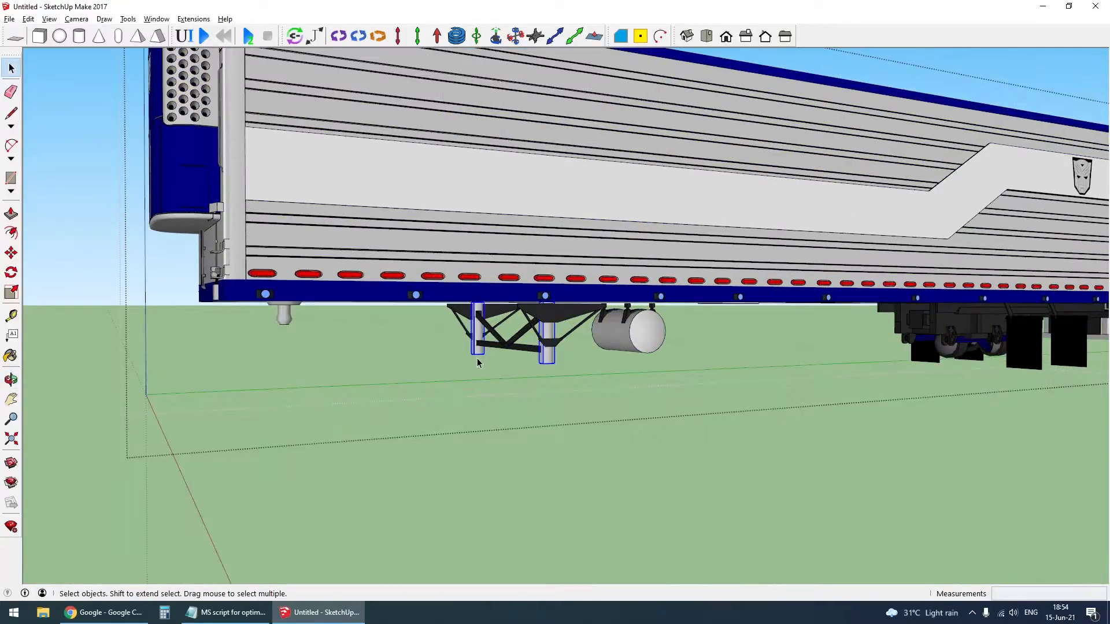
- Reapply the ignored MSPhysics state to the detailed trailer body
{"action": "right_click", "coordinate": [503, 216]}
{"action": "mouse_move", "coordinate": [589, 413]}
{"action": "left_click", "coordinate": [785, 433]}
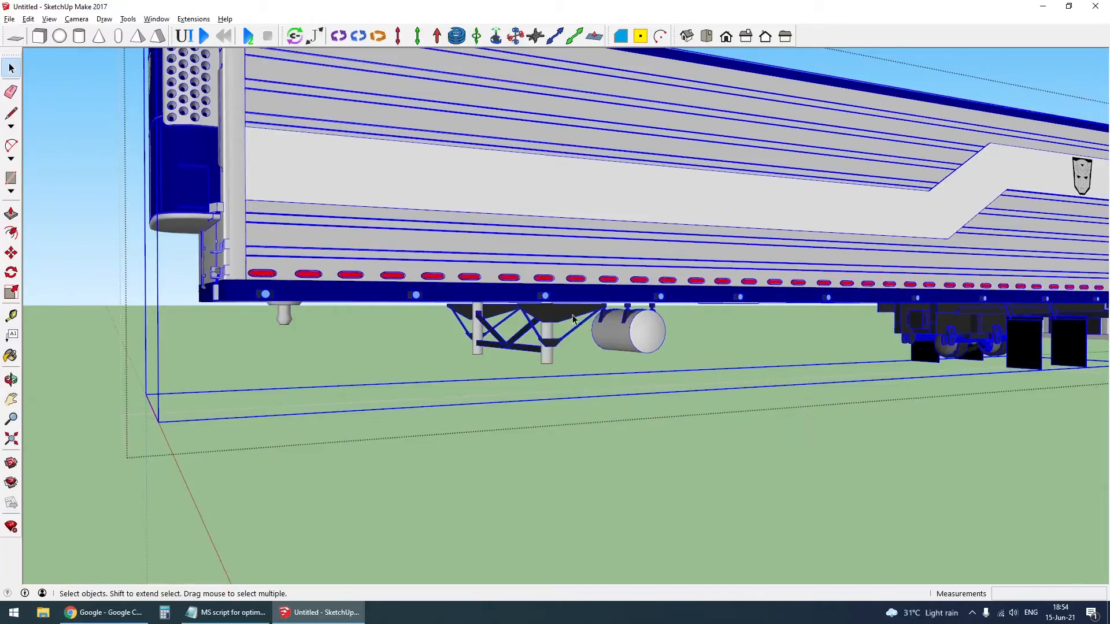
{"action": "scroll", "coordinate": [575, 366], "scroll_direction": "down", "scroll_amount": 4}
{"action": "scroll", "coordinate": [576, 365], "scroll_direction": "up", "scroll_amount": 5}
{"action": "scroll", "coordinate": [576, 365], "scroll_direction": "up", "scroll_amount": 3}
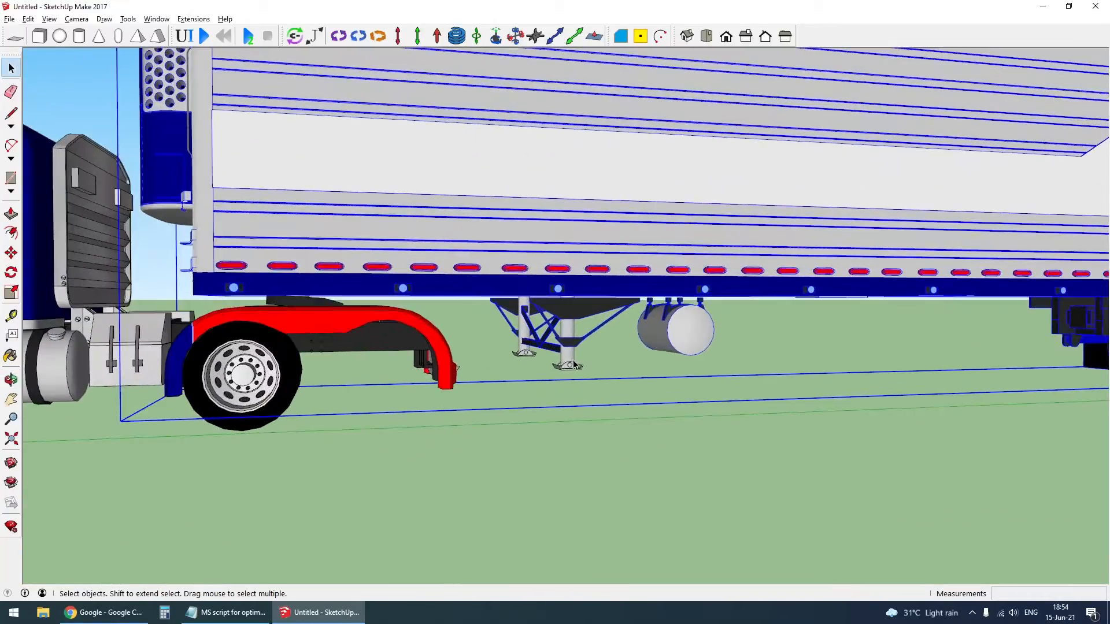
- Check the MSPhysics states of the kingpin, a landing gear leg and the detailed trailer body
{"action": "right_click", "coordinate": [291, 312]}
{"action": "mouse_move", "coordinate": [385, 518]}
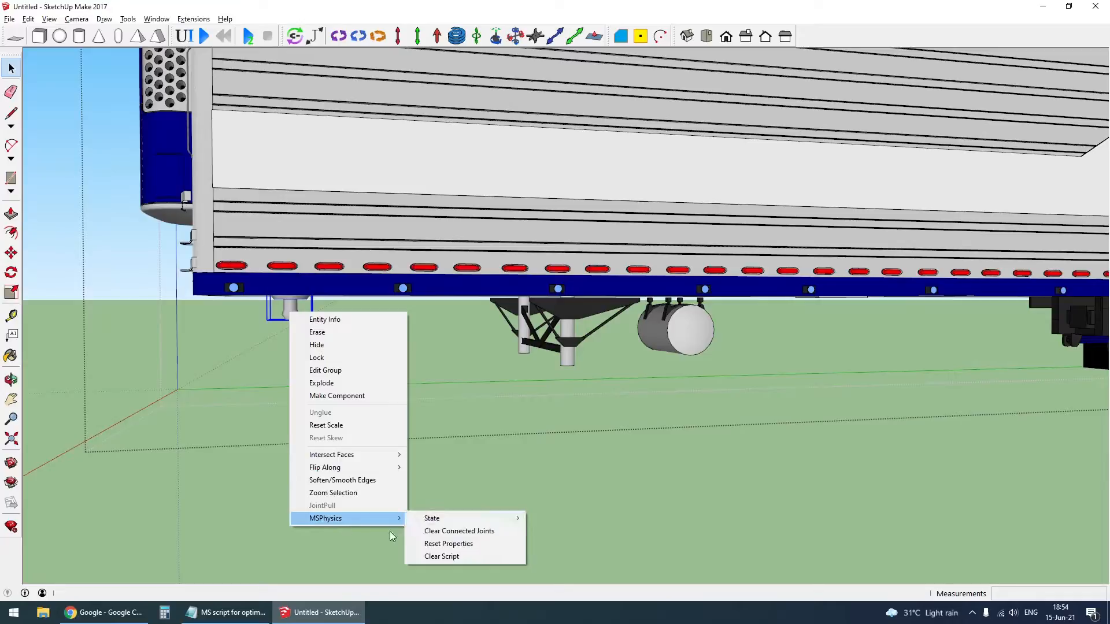
{"action": "right_click", "coordinate": [564, 360]}
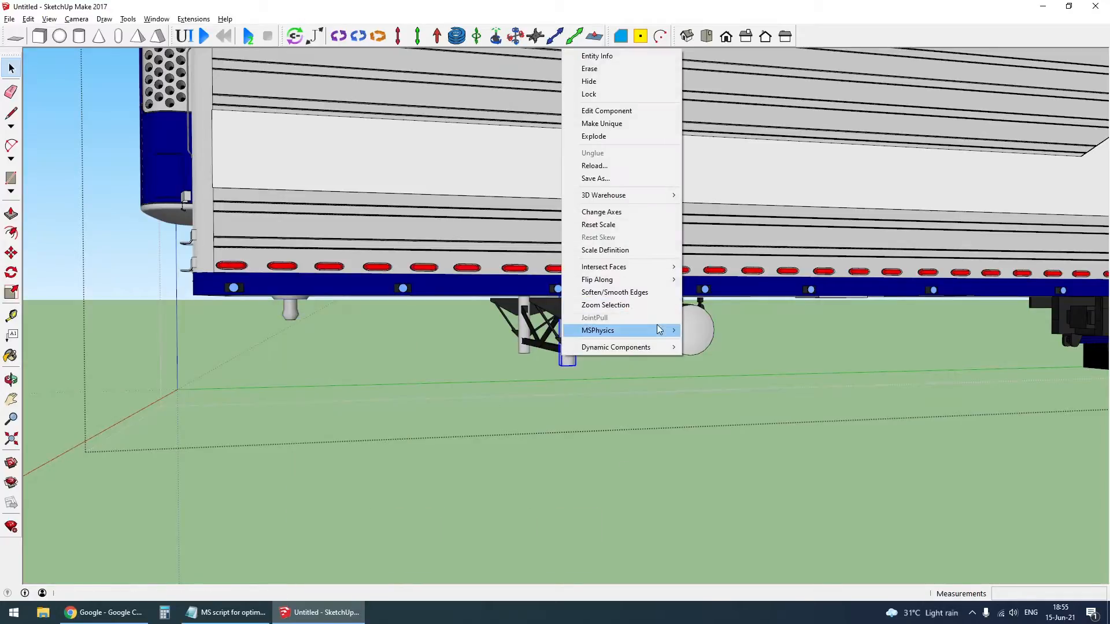
{"action": "mouse_move", "coordinate": [659, 330]}
{"action": "left_click", "coordinate": [839, 337]}
{"action": "right_click", "coordinate": [576, 172]}
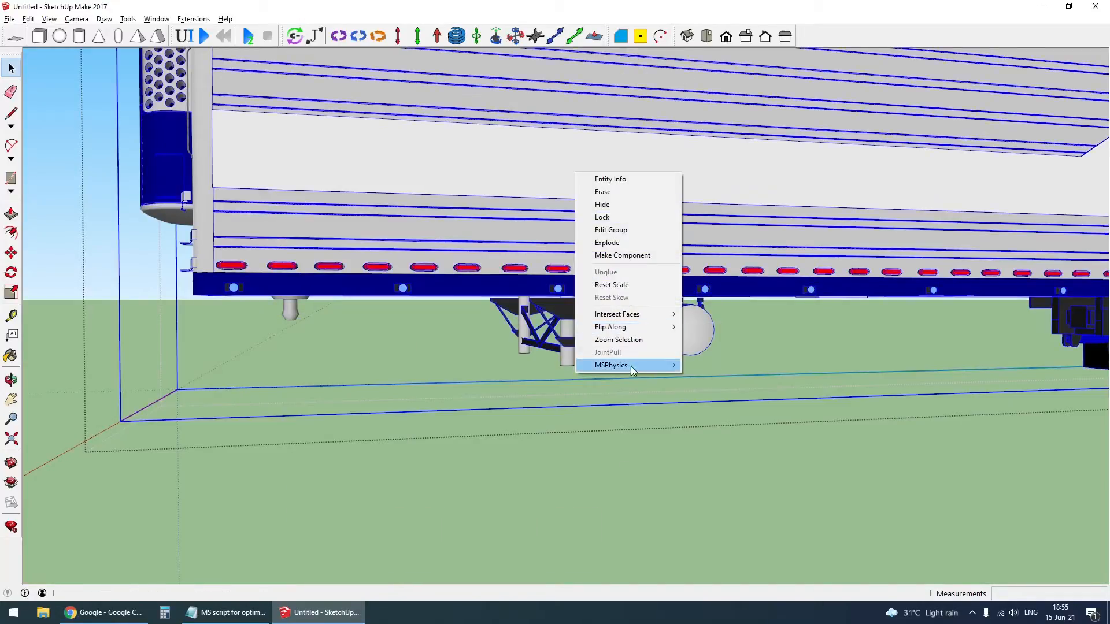
{"action": "mouse_move", "coordinate": [632, 366]}
{"action": "left_click", "coordinate": [827, 366]}
{"action": "scroll", "coordinate": [503, 195], "scroll_direction": "down", "scroll_amount": 4}
{"action": "middle_click_drag", "start_coordinate": [503, 196], "coordinate": [535, 266]}
{"action": "scroll", "coordinate": [493, 206], "scroll_direction": "down", "scroll_amount": 4}
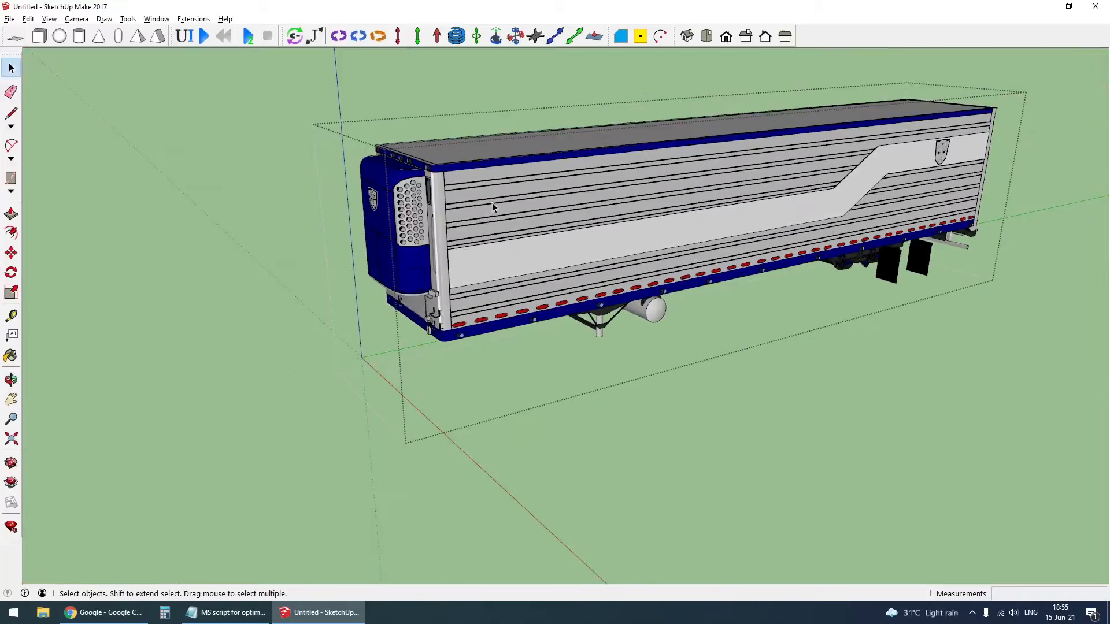
- Group the two trailer box halves inside the trailer group and check the new group's MSPhysics state
{"action": "scroll", "coordinate": [451, 199], "scroll_direction": "up", "scroll_amount": 7}
{"action": "middle_click_drag", "start_coordinate": [478, 186], "coordinate": [642, 203]}
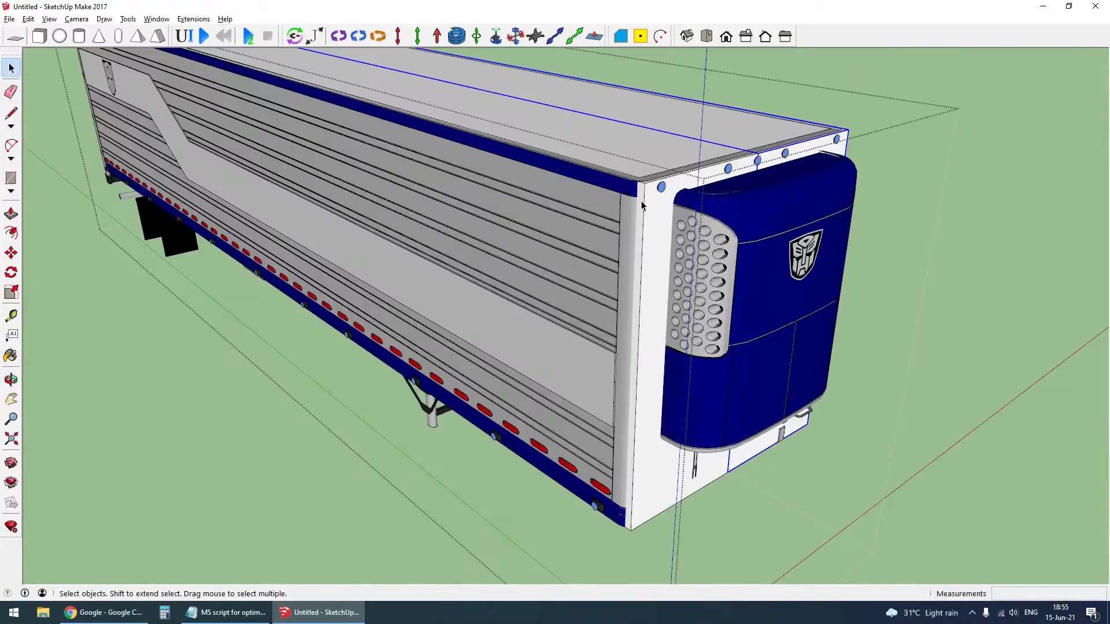
{"action": "left_click", "coordinate": [650, 204], "text": "shift"}
{"action": "scroll", "coordinate": [650, 205], "scroll_direction": "down", "scroll_amount": 3}
{"action": "key", "text": "ctrl+g"}
{"action": "middle_click_drag", "start_coordinate": [829, 278], "coordinate": [520, 261]}
{"action": "scroll", "coordinate": [317, 192], "scroll_direction": "up", "scroll_amount": 4}
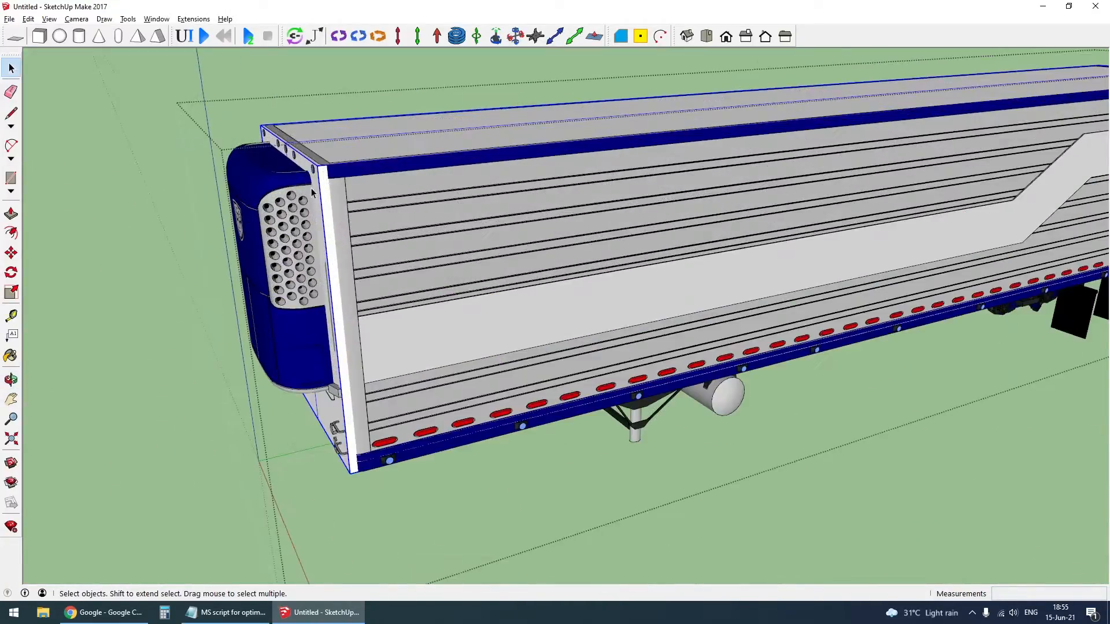
{"action": "right_click", "coordinate": [321, 187]}
{"action": "mouse_move", "coordinate": [409, 395]}
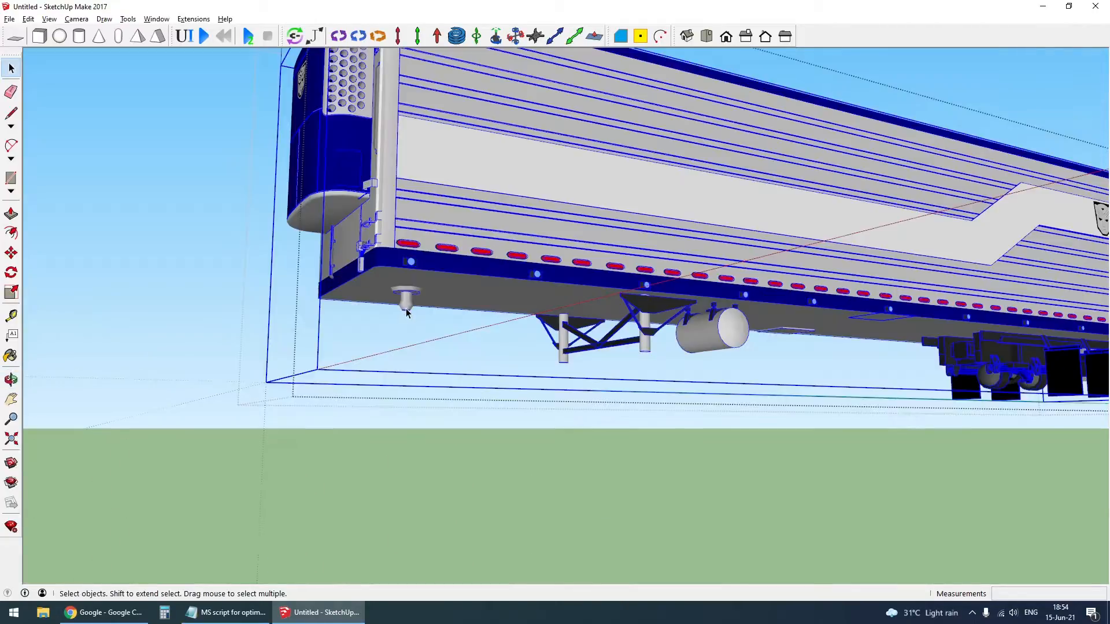
- Select the detailed trailer body beside the separated kingpin and legs and set its MSPhysics state to ignored
{"action": "left_click", "coordinate": [405, 308]}
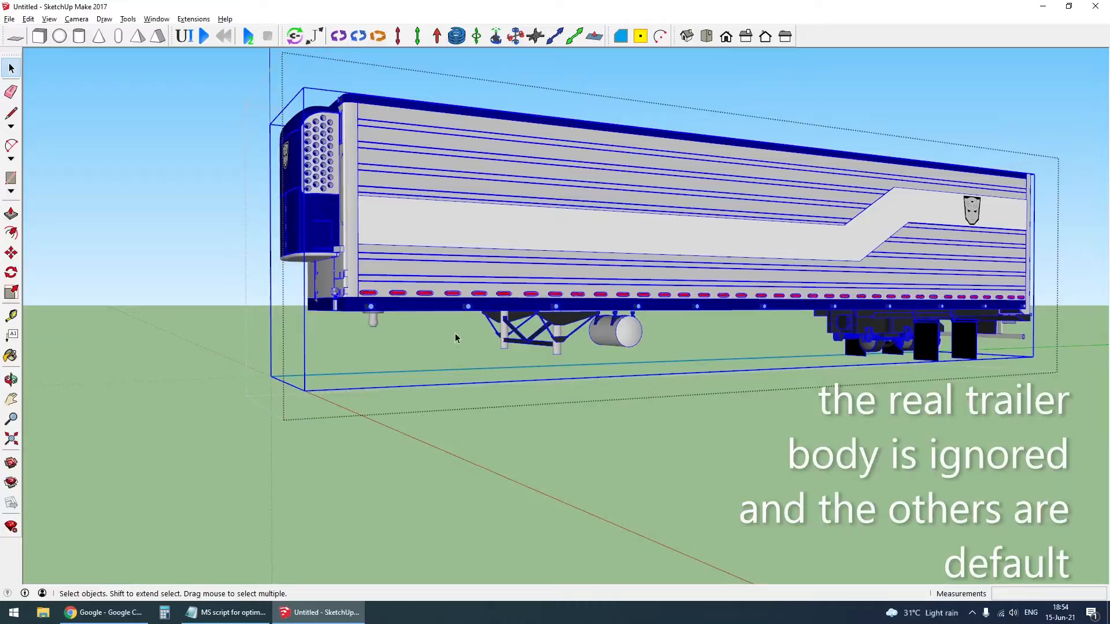
{"action": "left_click", "coordinate": [456, 338]}
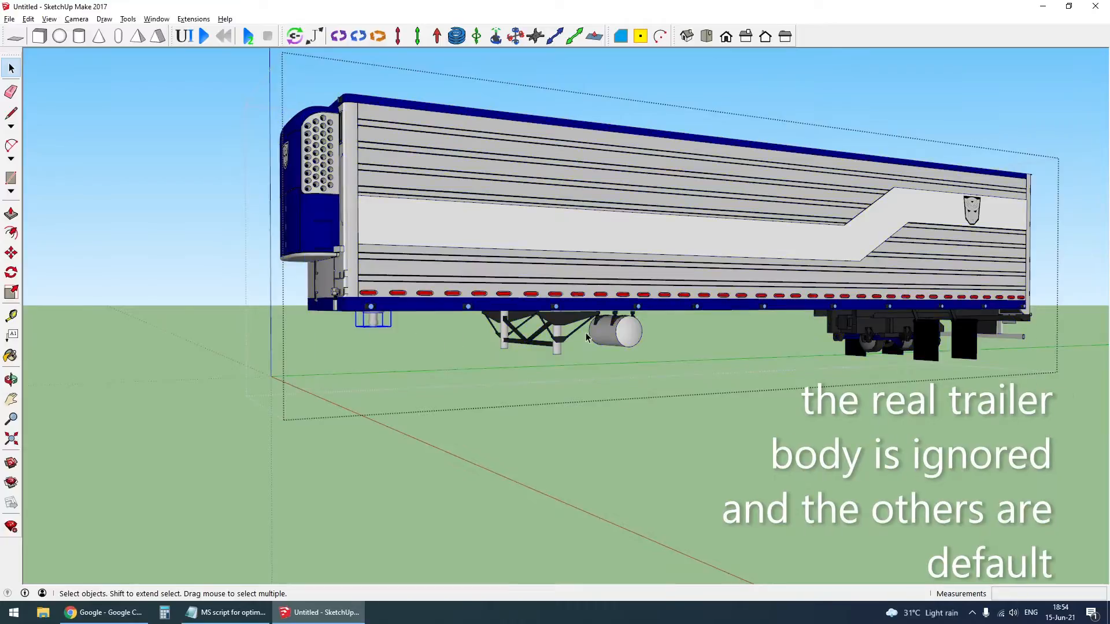
{"action": "scroll", "coordinate": [548, 364], "scroll_direction": "up", "scroll_amount": 3}
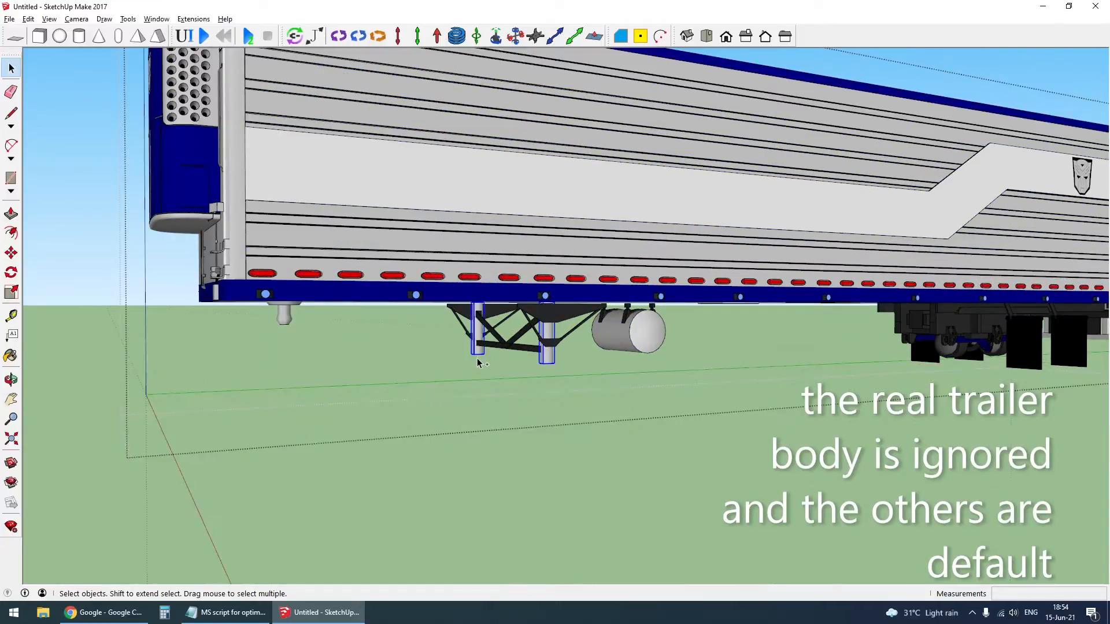
{"action": "left_click", "coordinate": [524, 228]}
{"action": "right_click", "coordinate": [503, 218]}
{"action": "mouse_move", "coordinate": [593, 415]}
{"action": "left_click", "coordinate": [755, 427]}
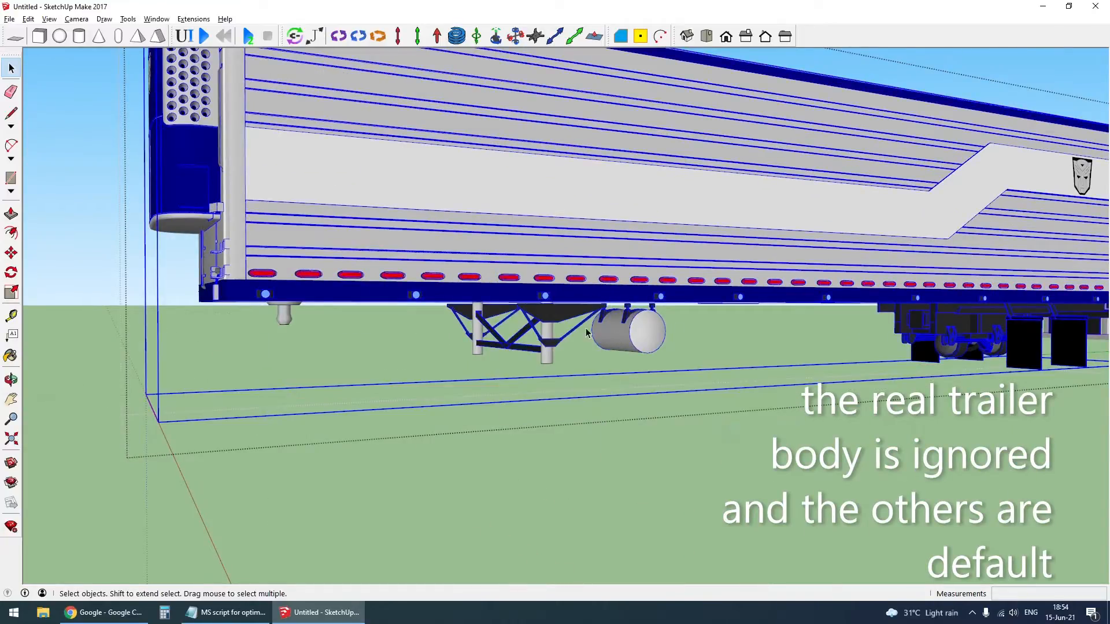
{"action": "scroll", "coordinate": [574, 348], "scroll_direction": "down", "scroll_amount": 5}
{"action": "scroll", "coordinate": [574, 347], "scroll_direction": "up", "scroll_amount": 3}
{"action": "scroll", "coordinate": [579, 359], "scroll_direction": "up", "scroll_amount": 5}
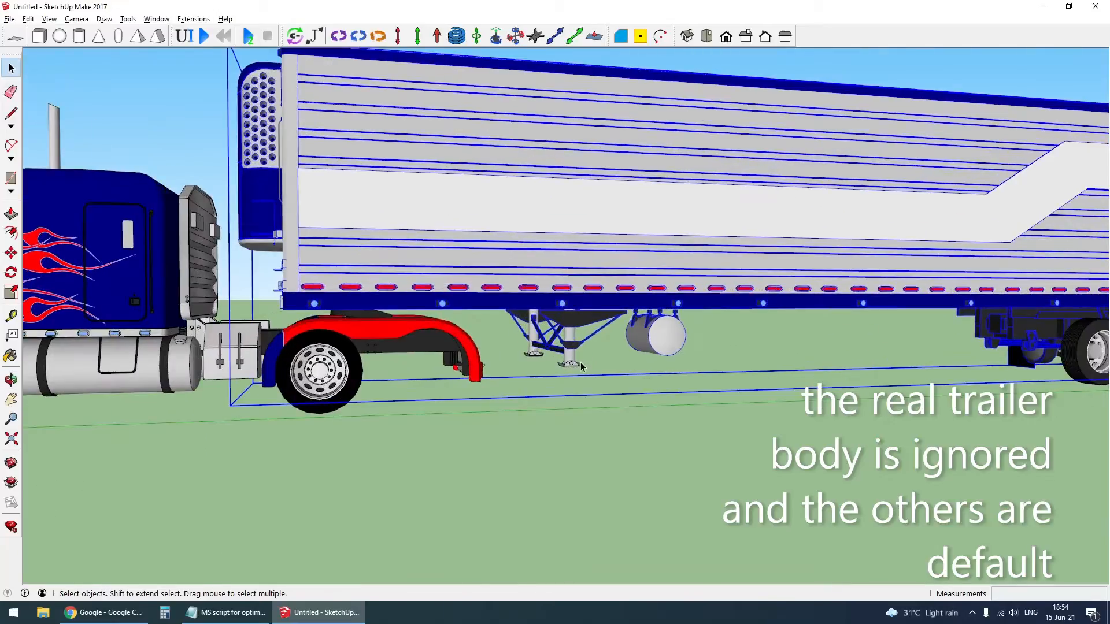
- Open the trailer group and review the MSPhysics states of the kingpin, a landing gear leg and the detailed body
{"action": "double_click", "coordinate": [557, 206]}
{"action": "right_click", "coordinate": [296, 322]}
{"action": "right_click", "coordinate": [289, 312]}
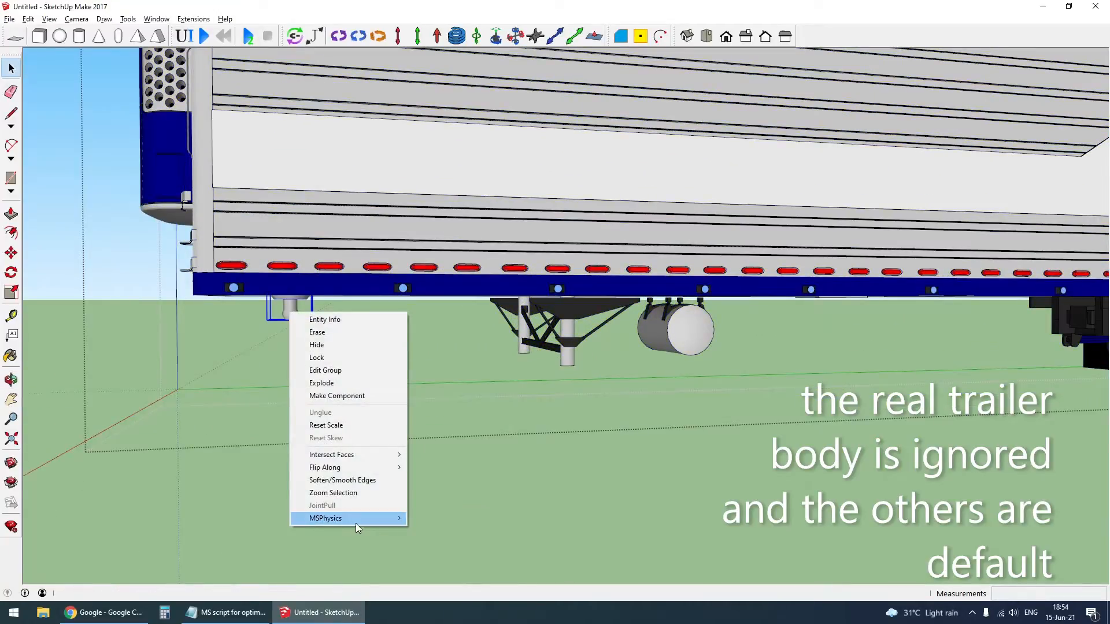
{"action": "mouse_move", "coordinate": [357, 523]}
{"action": "mouse_move", "coordinate": [461, 519]}
{"action": "left_click", "coordinate": [554, 518]}
{"action": "right_click", "coordinate": [562, 361]}
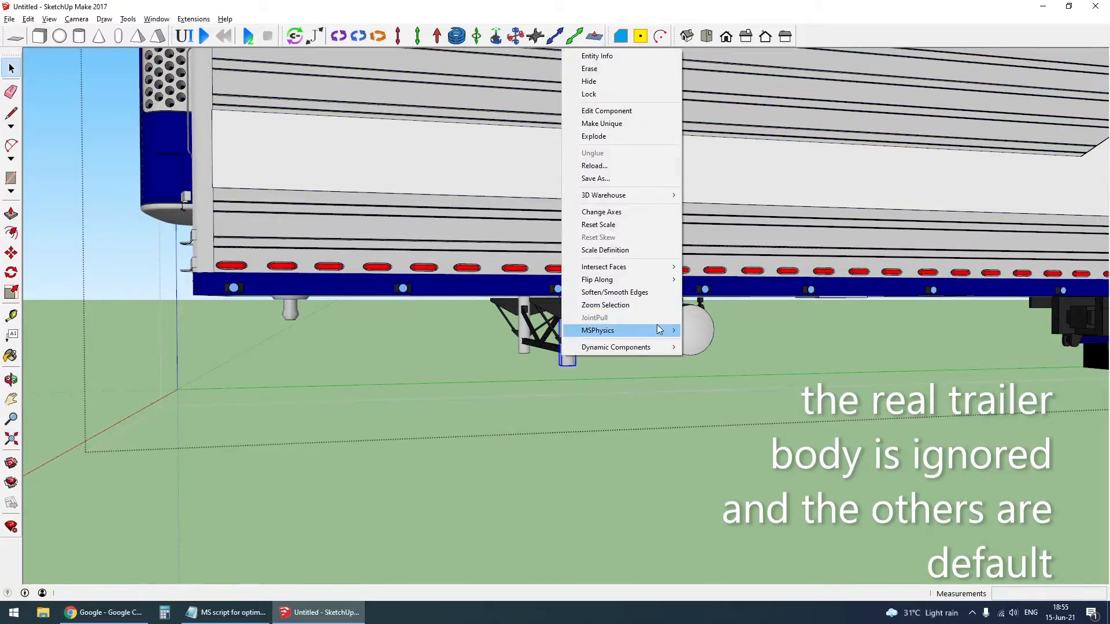
{"action": "mouse_move", "coordinate": [598, 331]}
{"action": "right_click", "coordinate": [575, 171]}
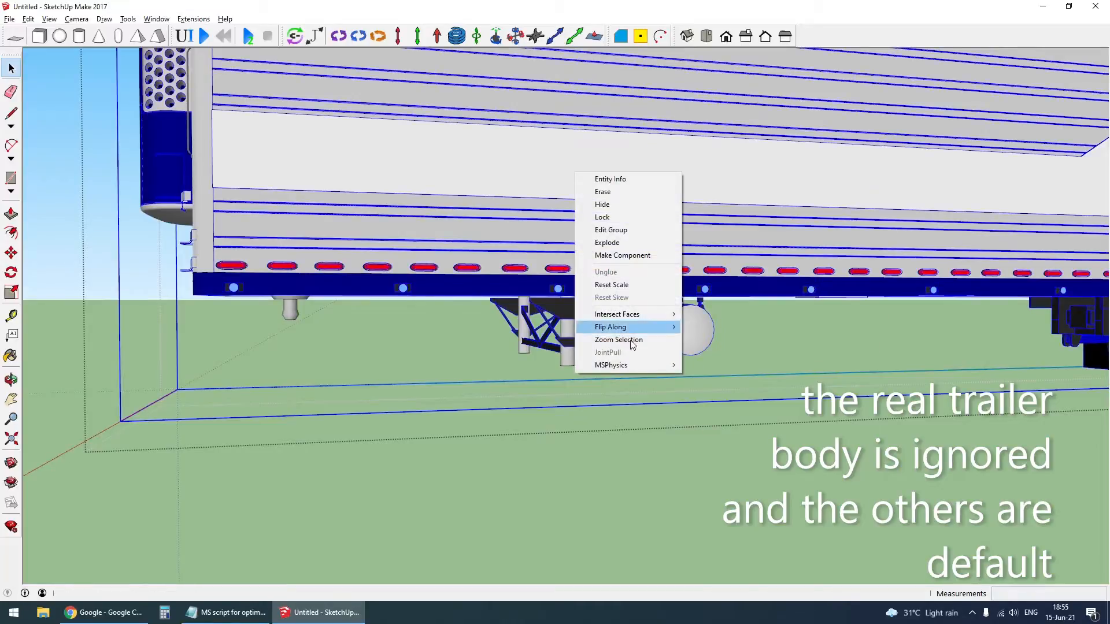
{"action": "mouse_move", "coordinate": [631, 365]}
{"action": "left_click", "coordinate": [768, 439]}
{"action": "scroll", "coordinate": [567, 237], "scroll_direction": "down", "scroll_amount": 3}
{"action": "middle_click_drag", "start_coordinate": [567, 238], "coordinate": [624, 290]}
{"action": "scroll", "coordinate": [513, 208], "scroll_direction": "down", "scroll_amount": 3}
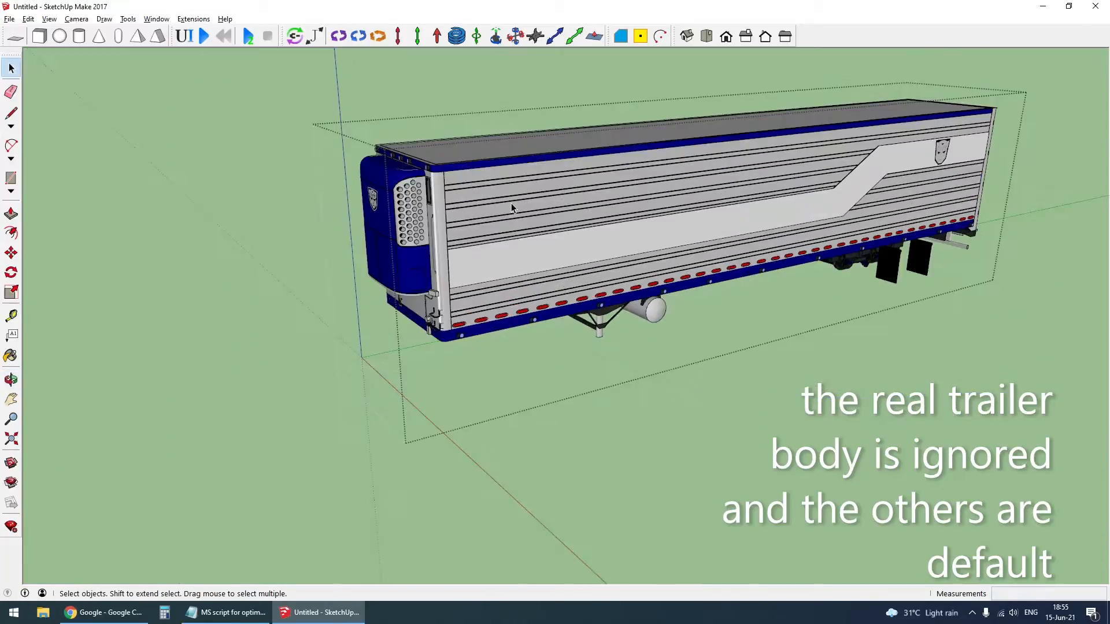
- Check the MSPhysics state of the grouped simplified trailer box
{"action": "scroll", "coordinate": [414, 183], "scroll_direction": "up", "scroll_amount": 5}
{"action": "middle_click_drag", "start_coordinate": [478, 185], "coordinate": [711, 224]}
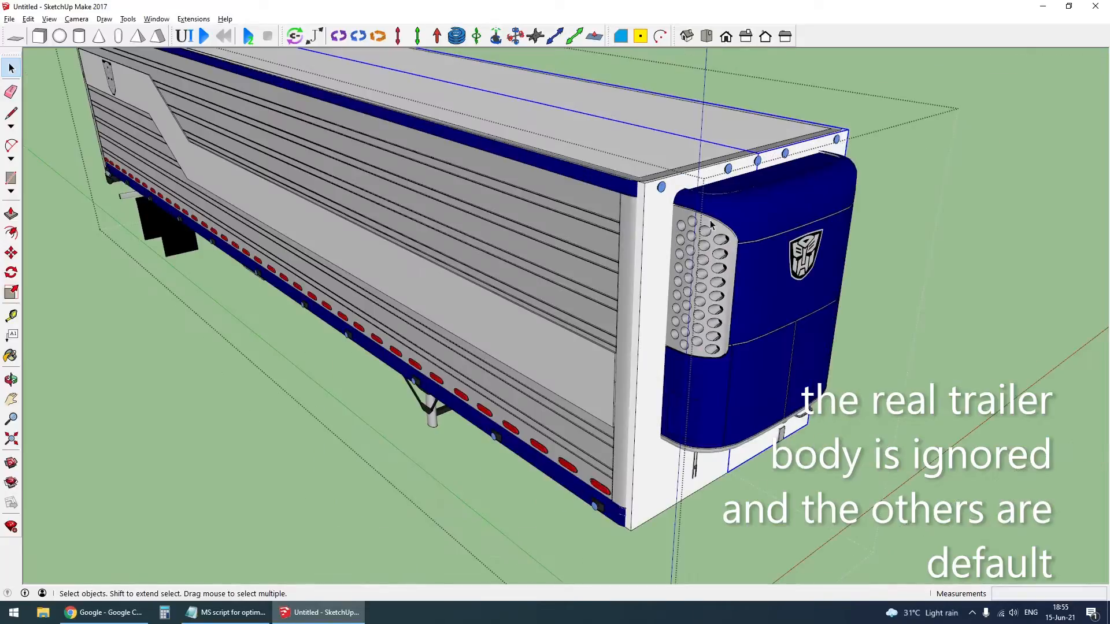
{"action": "scroll", "coordinate": [649, 203], "scroll_direction": "down", "scroll_amount": 2}
{"action": "middle_click_drag", "start_coordinate": [731, 269], "coordinate": [491, 260]}
{"action": "scroll", "coordinate": [307, 188], "scroll_direction": "up", "scroll_amount": 4}
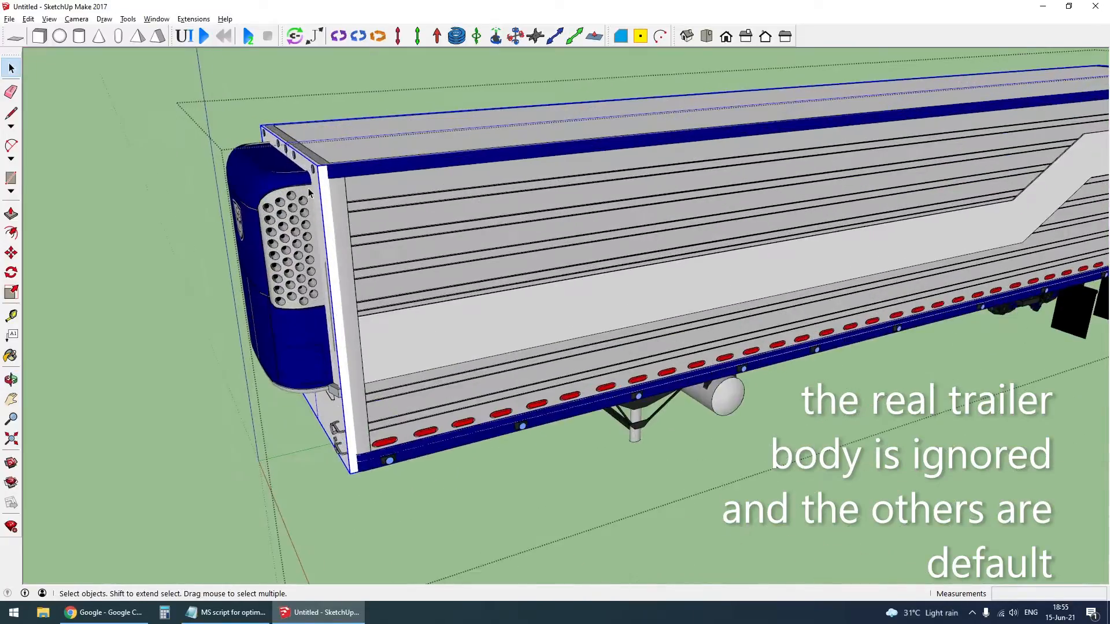
{"action": "right_click", "coordinate": [321, 187]}
{"action": "mouse_move", "coordinate": [415, 394]}
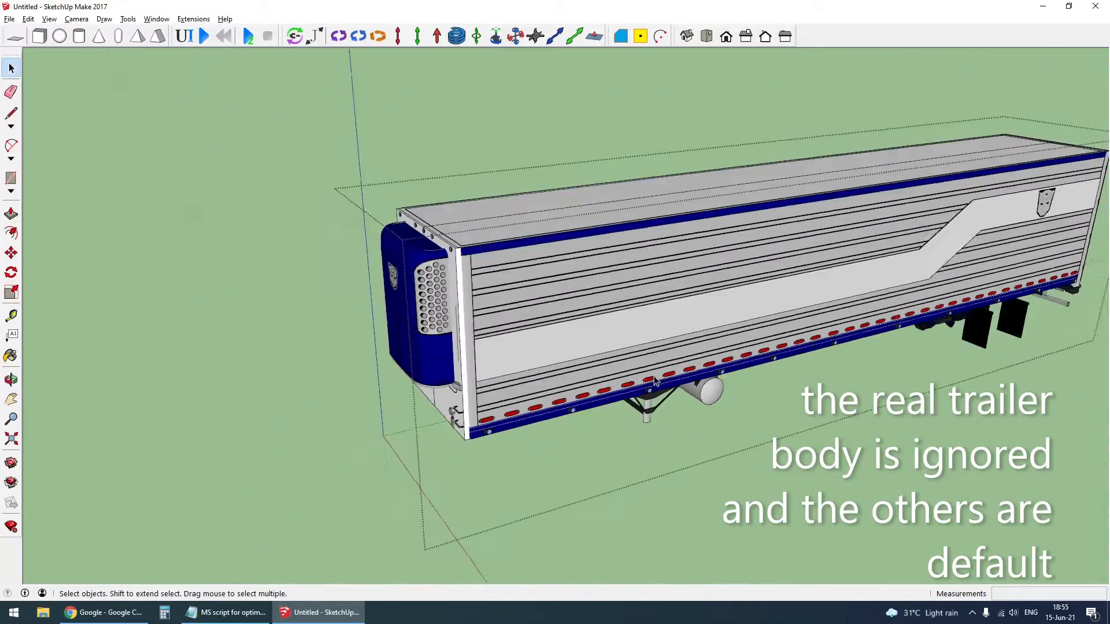
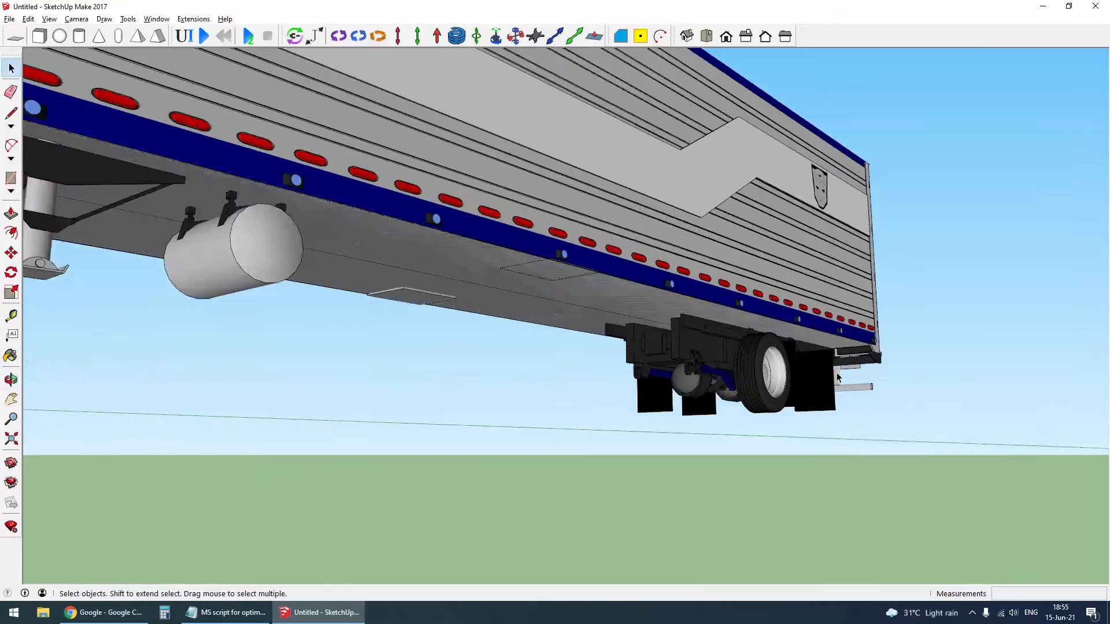
- Hide the simplified box body inside the trailer group, then close the group
{"action": "scroll", "coordinate": [763, 370], "scroll_direction": "up", "scroll_amount": 2}
{"action": "scroll", "coordinate": [763, 370], "scroll_direction": "down", "scroll_amount": 2}
{"action": "right_click", "coordinate": [738, 350]}
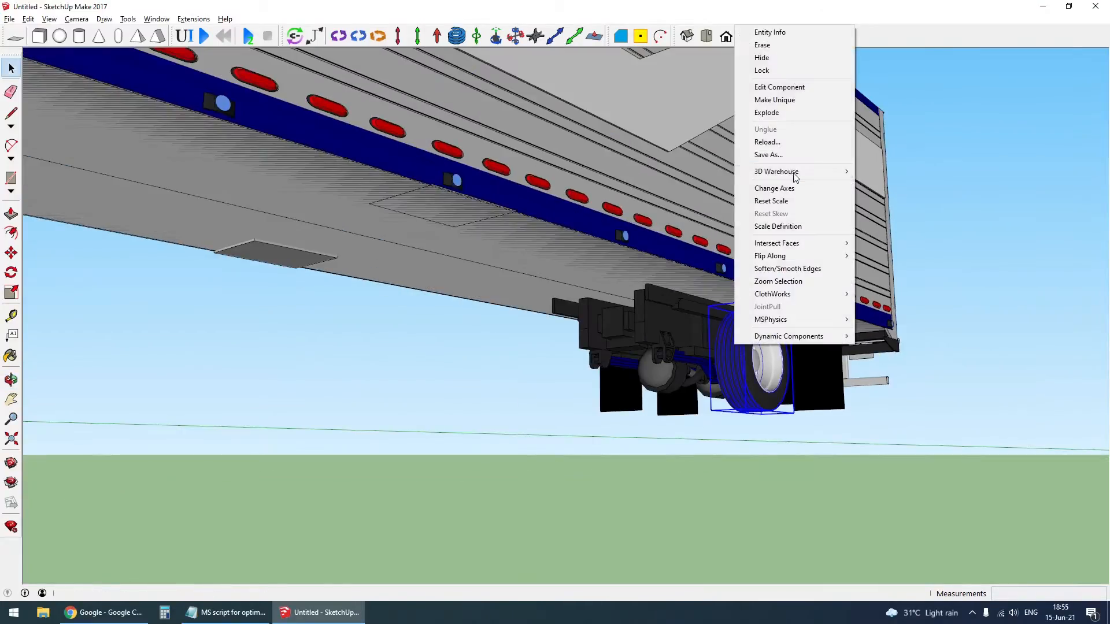
{"action": "left_click", "coordinate": [788, 417]}
{"action": "scroll", "coordinate": [751, 396], "scroll_direction": "up", "scroll_amount": 4}
{"action": "middle_click_drag", "start_coordinate": [708, 364], "coordinate": [728, 217]}
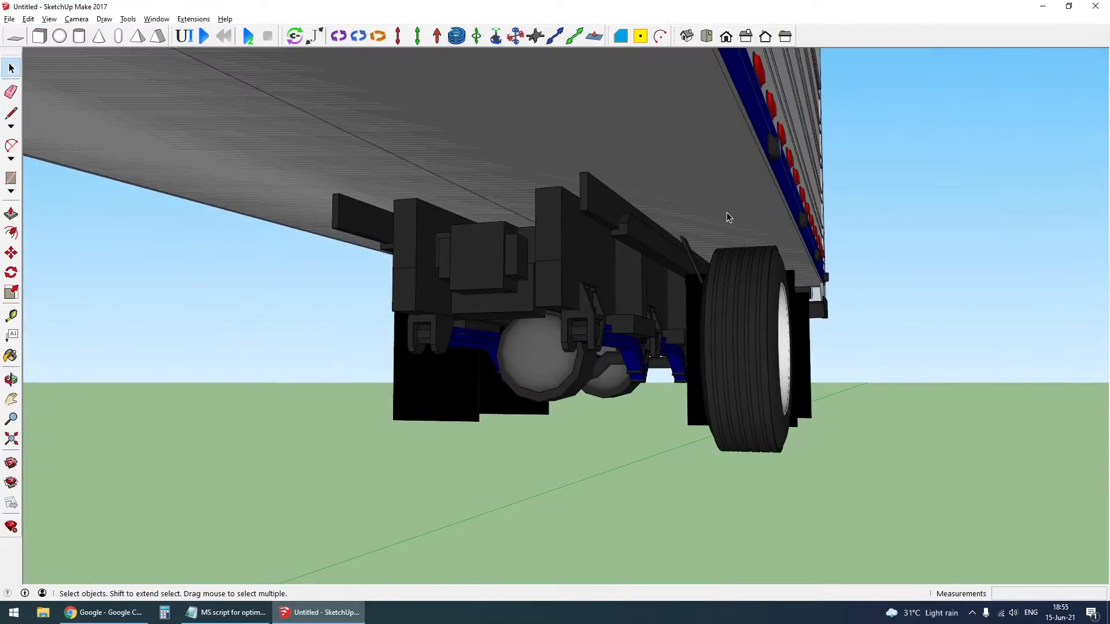
{"action": "key", "text": "ctrl+z"}
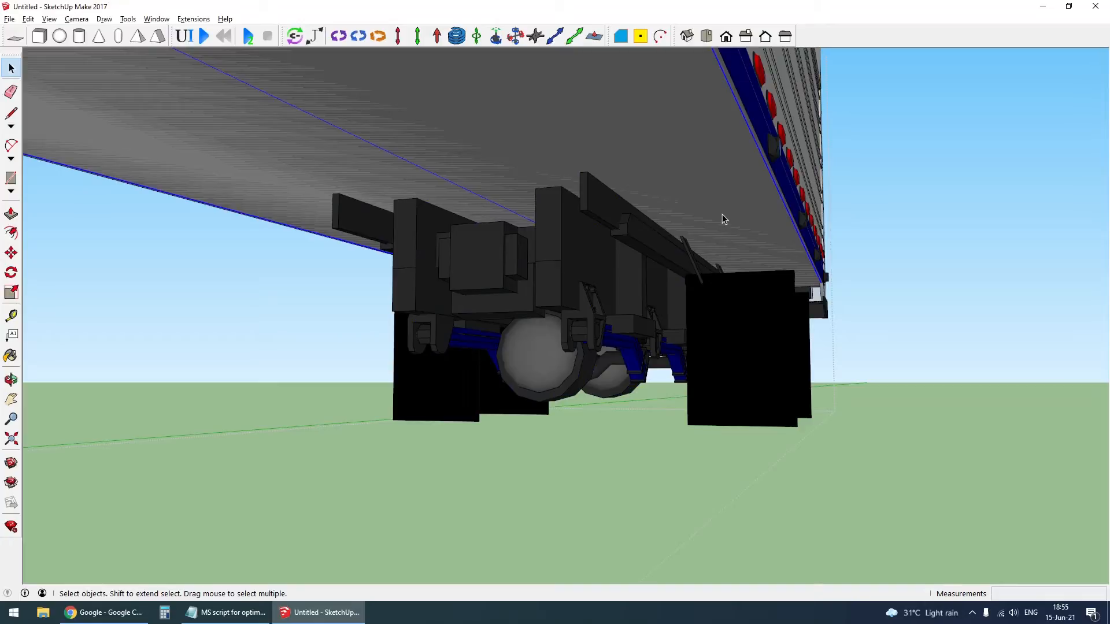
{"action": "key", "text": "Delete"}
{"action": "key", "text": "Escape"}
- Explode the trailer wheel component, regroup its parts and open the new wheel group
{"action": "right_click", "coordinate": [729, 345]}
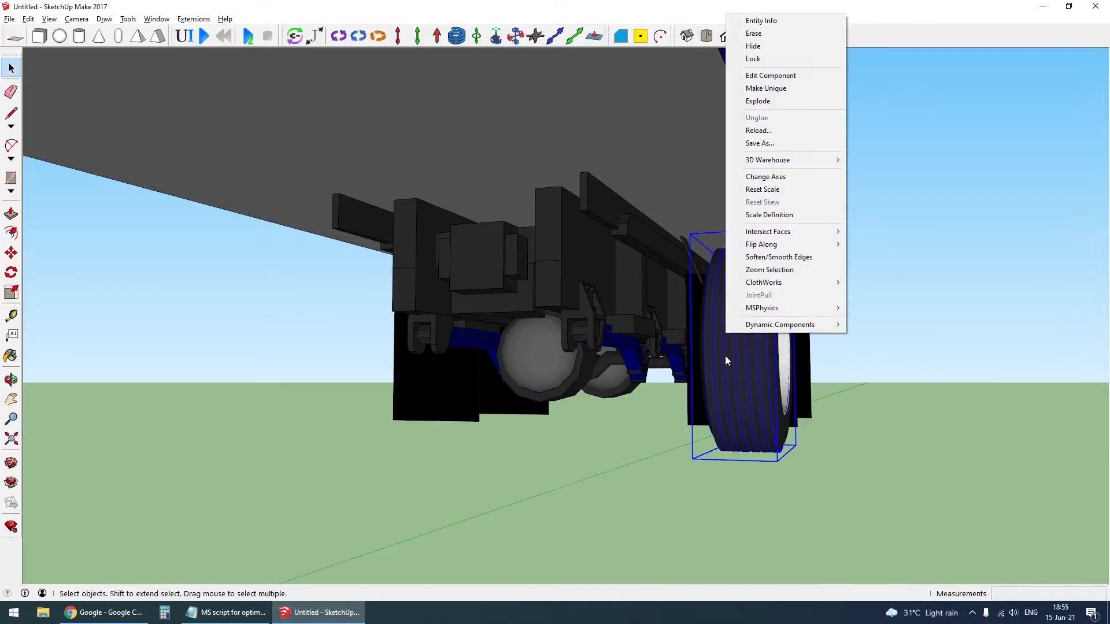
{"action": "left_click", "coordinate": [789, 102]}
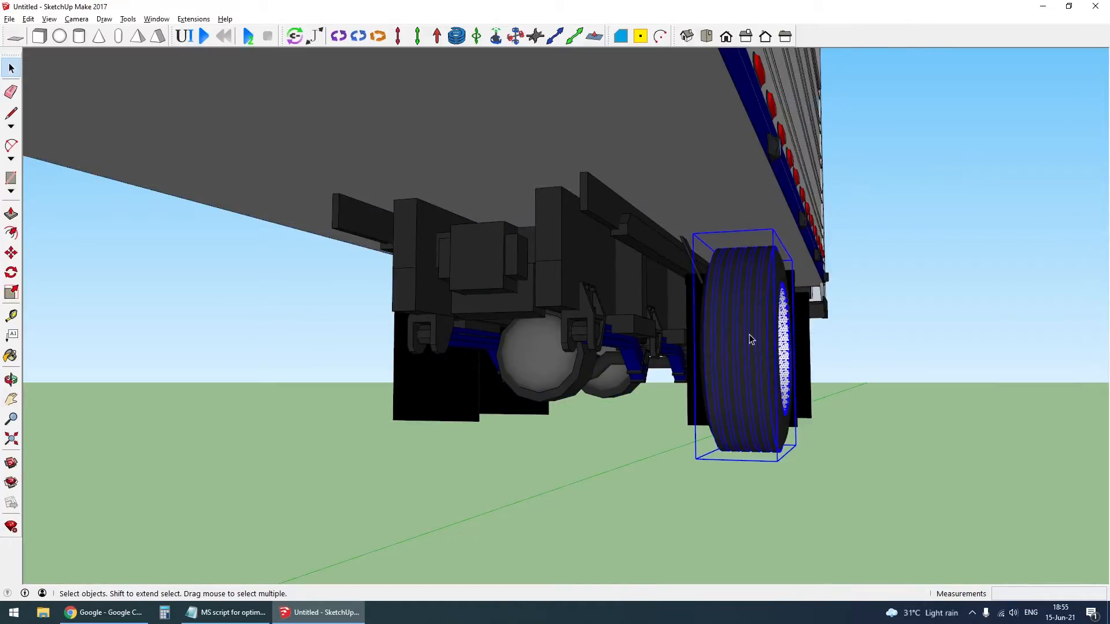
{"action": "middle_click_drag", "start_coordinate": [776, 368], "coordinate": [723, 380]}
{"action": "double_click", "coordinate": [640, 364]}
{"action": "left_click", "coordinate": [689, 295]}
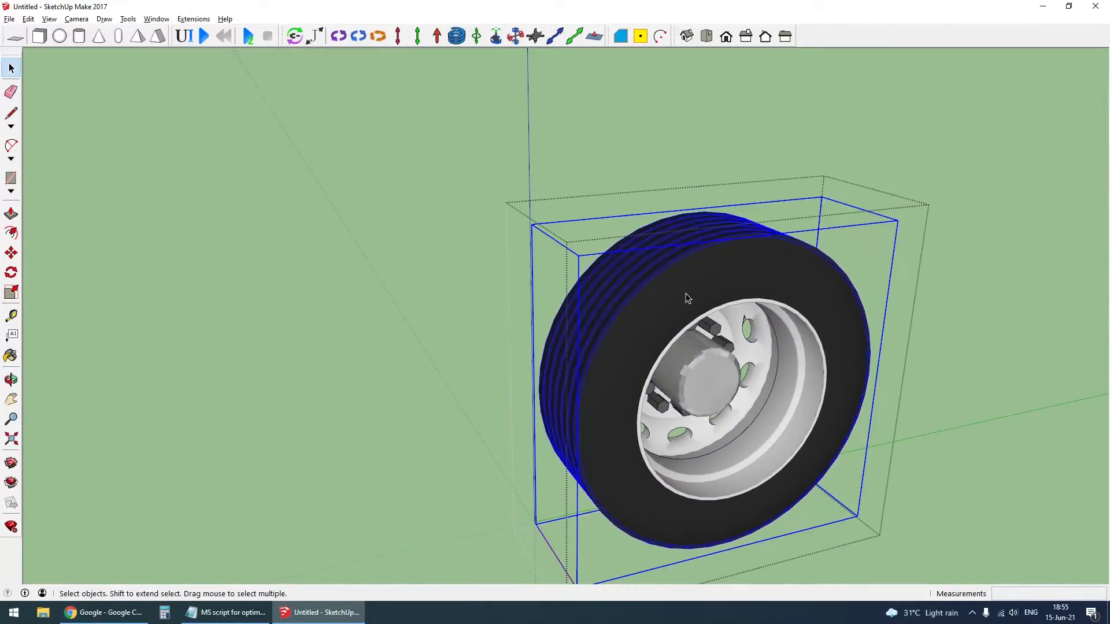
{"action": "key", "text": "Delete"}
{"action": "scroll", "coordinate": [685, 293], "scroll_direction": "down", "scroll_amount": 1}
{"action": "key", "text": "ctrl+a"}
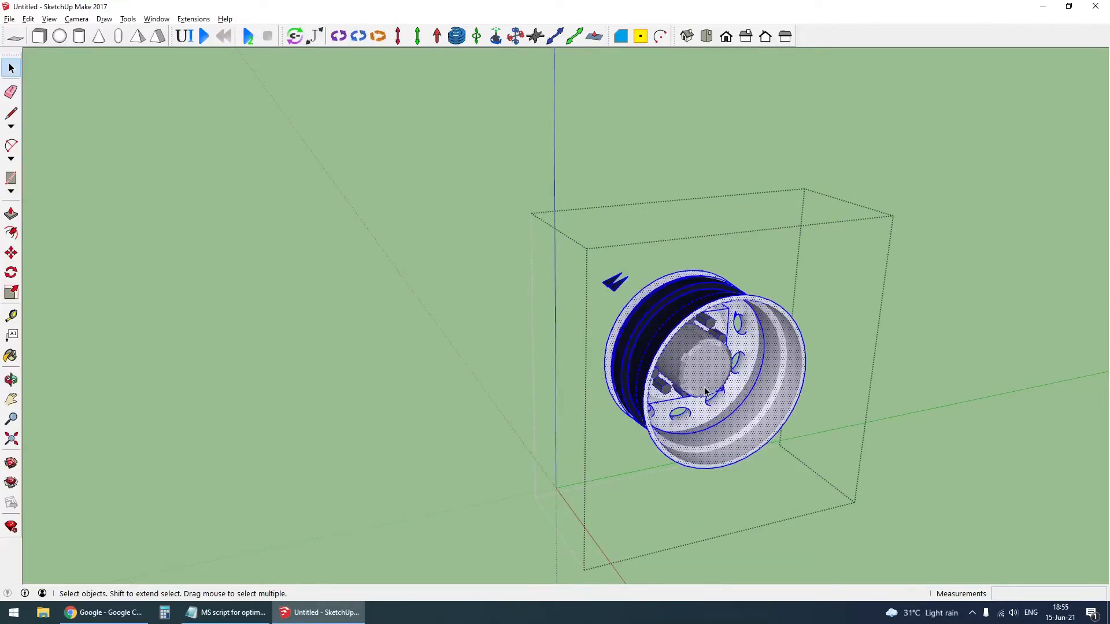
{"action": "key", "text": "ctrl+z"}
- Group the trailer wheel's rim, hub and bolts with the tyre hidden, and unhide the tyre
{"action": "scroll", "coordinate": [701, 379], "scroll_direction": "up", "scroll_amount": 2}
{"action": "left_click", "coordinate": [698, 370]}
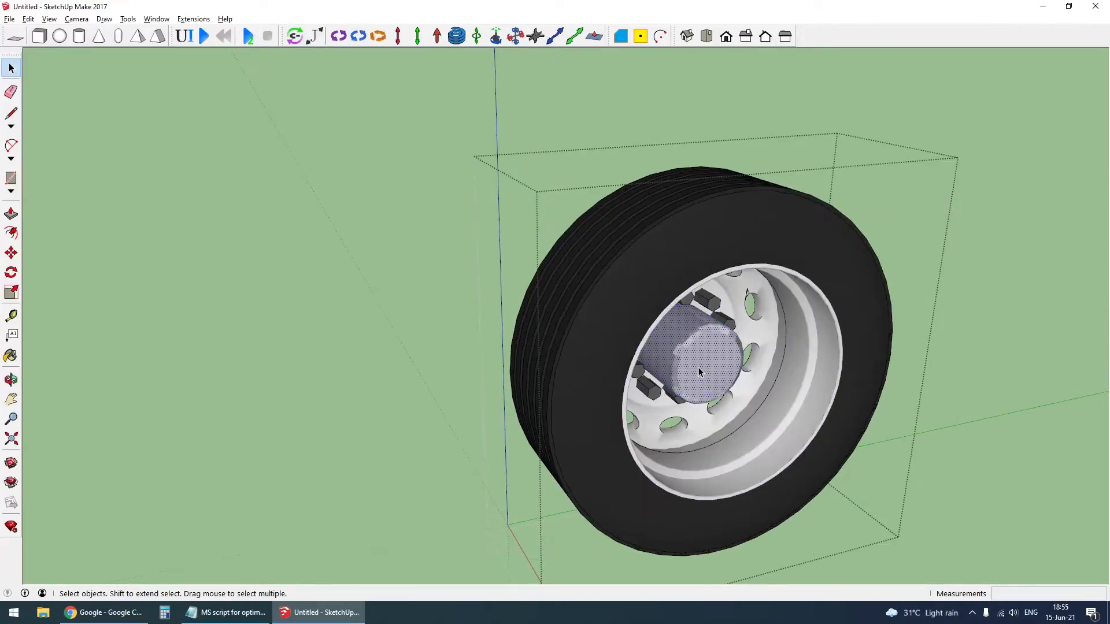
{"action": "left_click", "coordinate": [628, 272]}
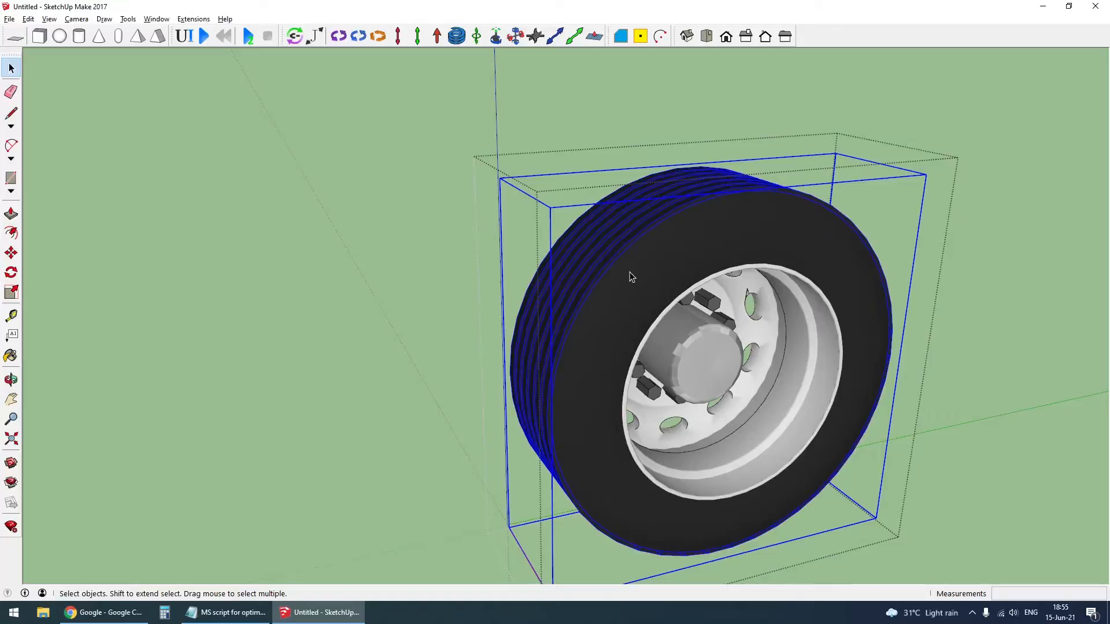
{"action": "key", "text": "Delete"}
{"action": "middle_click_drag", "start_coordinate": [630, 288], "coordinate": [564, 263]}
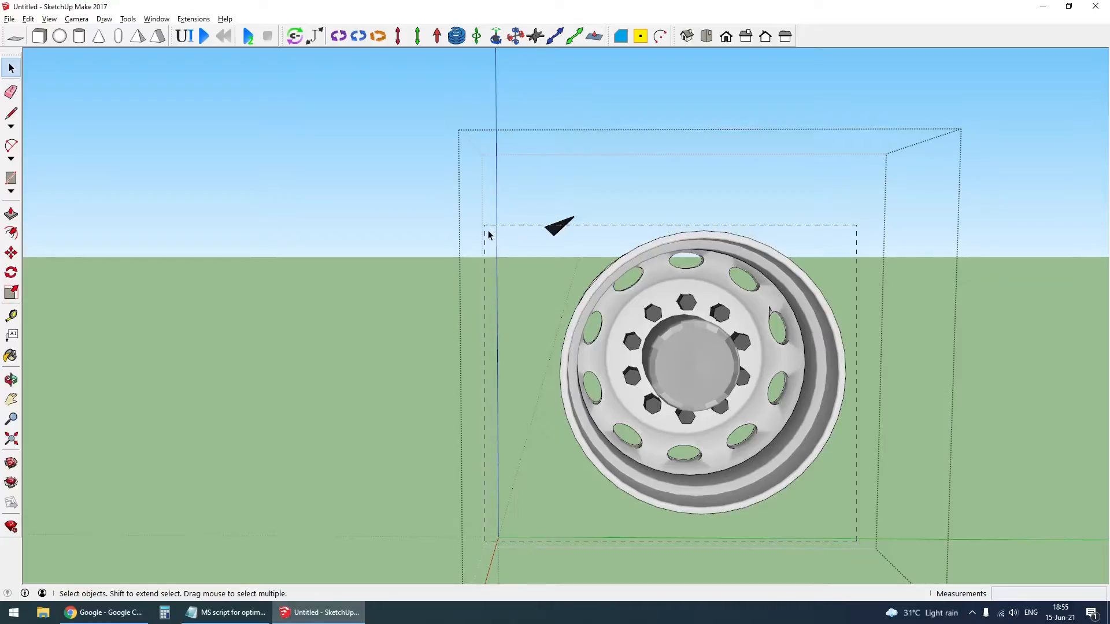
{"action": "left_click_drag", "start_coordinate": [490, 234], "coordinate": [490, 234]}
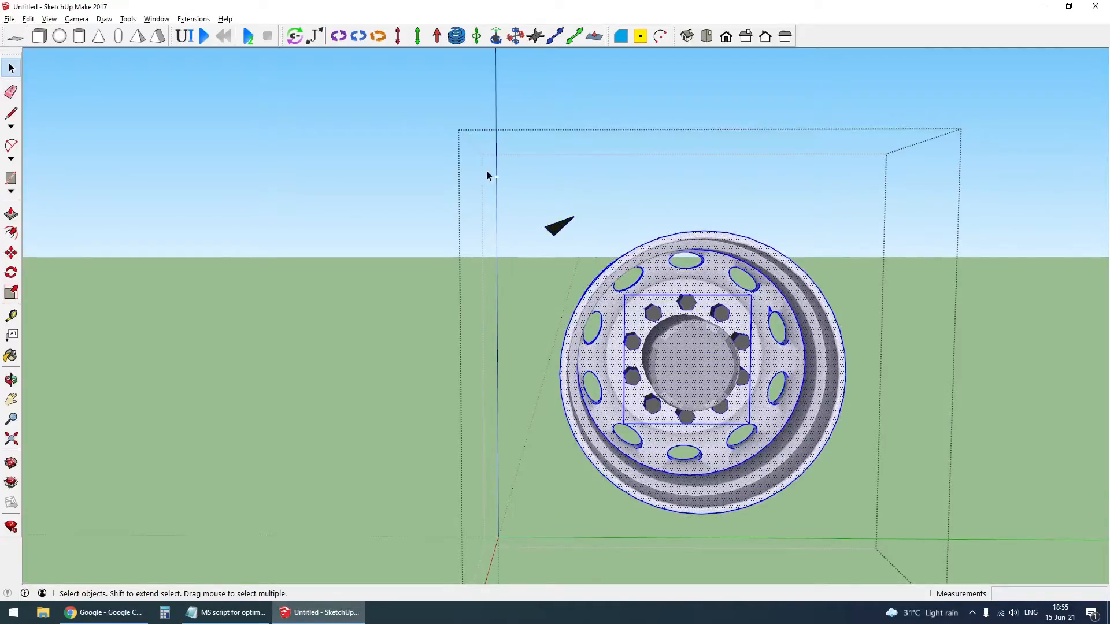
{"action": "key", "text": "ctrl+g"}
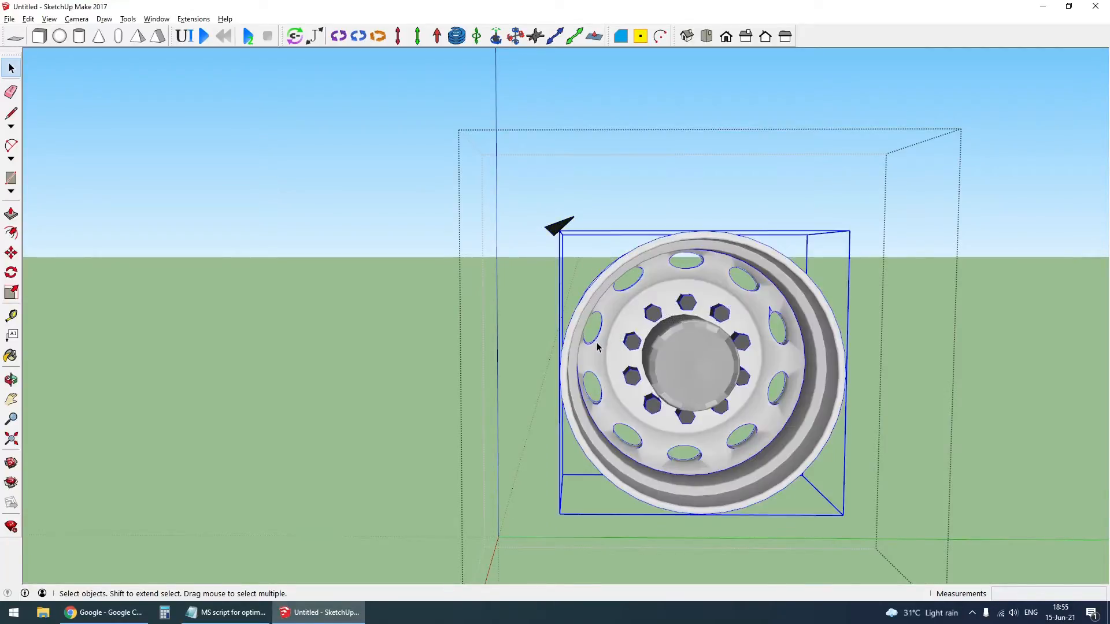
{"action": "key", "text": "shift+h"}
- Try exploding the trailer wheel's tyre with the rim group hidden, and undo both changes
{"action": "key", "text": "Delete"}
{"action": "left_click", "coordinate": [624, 280]}
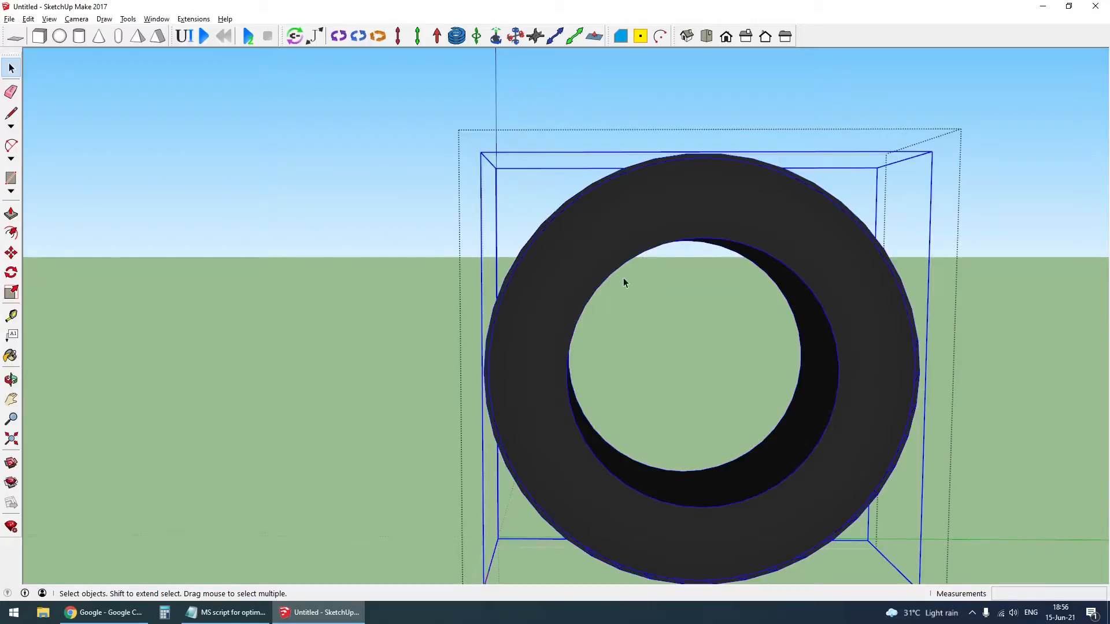
{"action": "right_click", "coordinate": [601, 226]}
{"action": "left_click", "coordinate": [648, 285]}
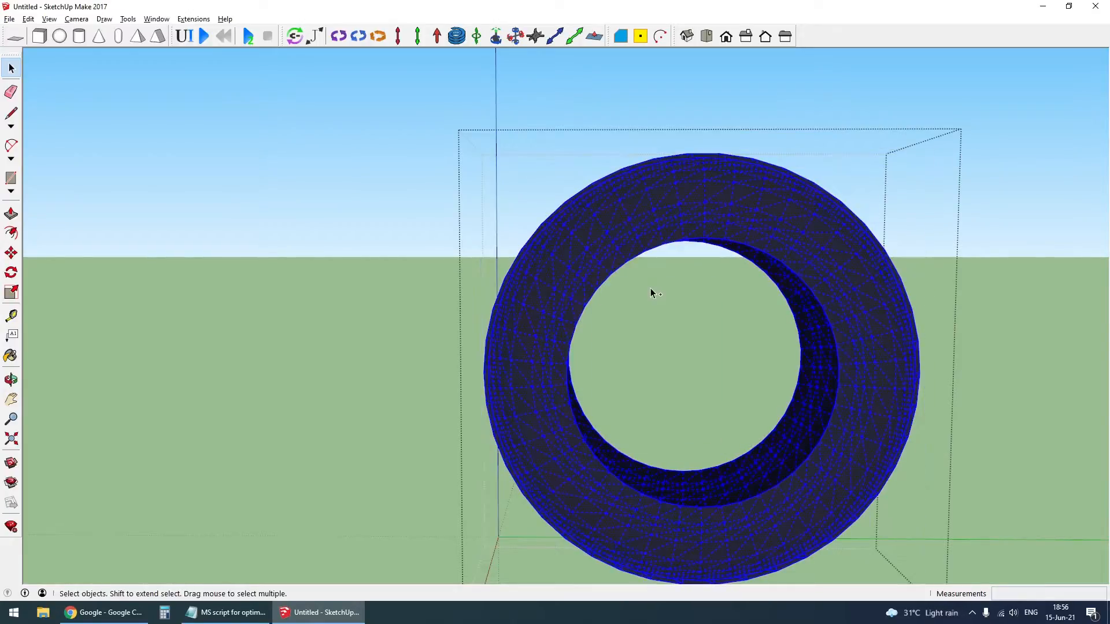
{"action": "key", "text": "ctrl+z"}
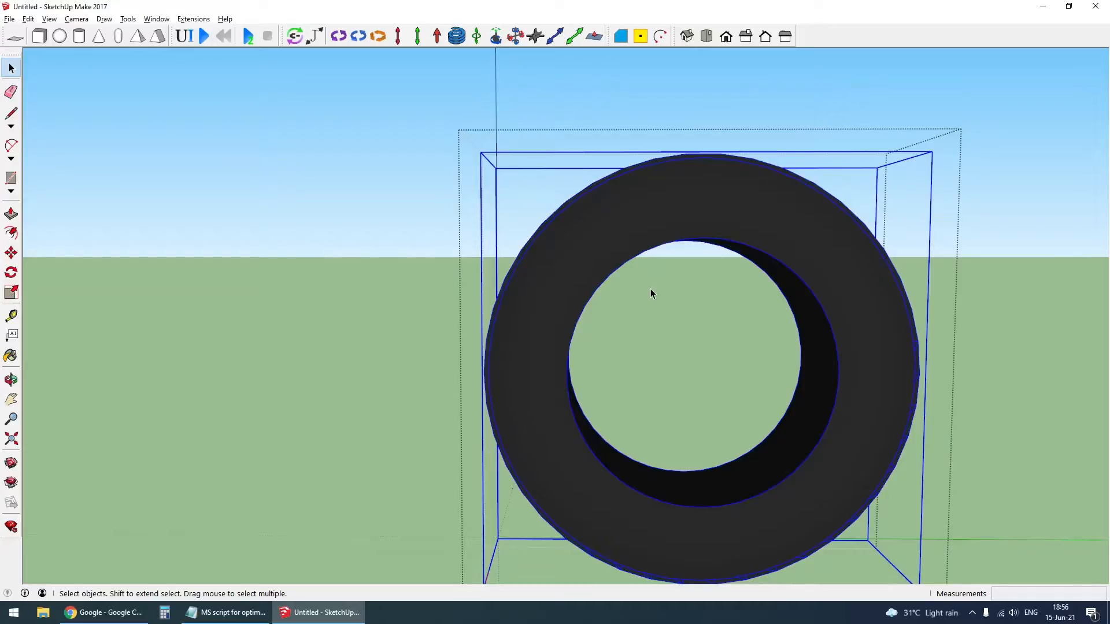
{"action": "key", "text": "ctrl+z"}
- Hide the trailer wheel's rim group and tyre, and restore both parts
{"action": "left_click", "coordinate": [698, 348]}
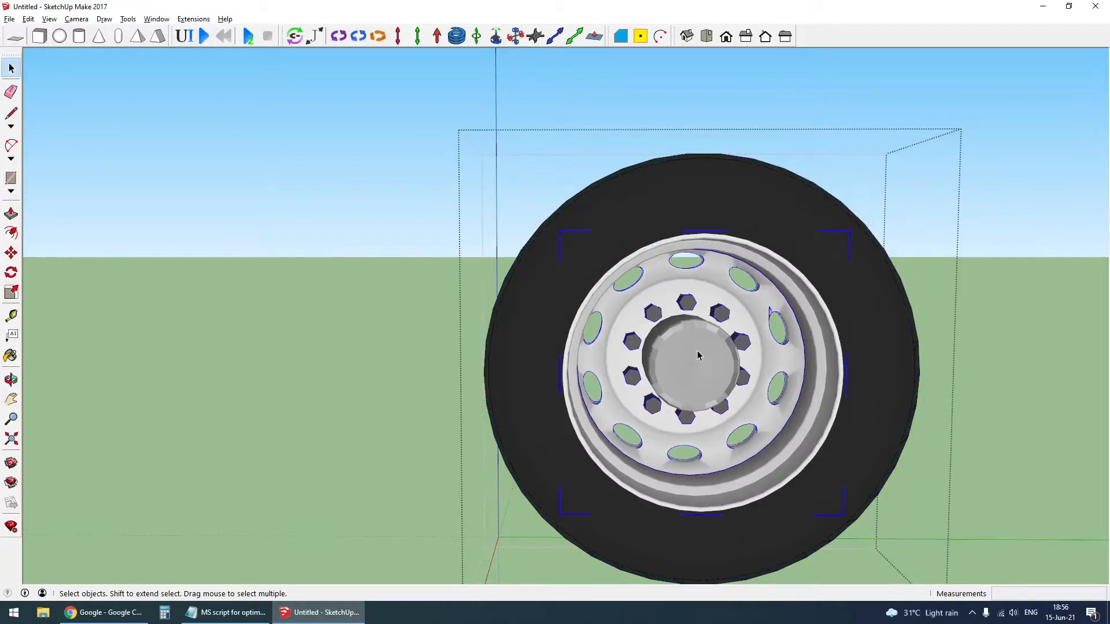
{"action": "key", "text": "Delete"}
{"action": "left_click", "coordinate": [861, 284]}
{"action": "key", "text": "Delete"}
{"action": "key", "text": "ctrl+z"}
{"action": "key", "text": "ctrl+z"}
- Close the trailer wheel group and select the whole wheel
{"action": "middle_click_drag", "start_coordinate": [614, 343], "coordinate": [729, 381]}
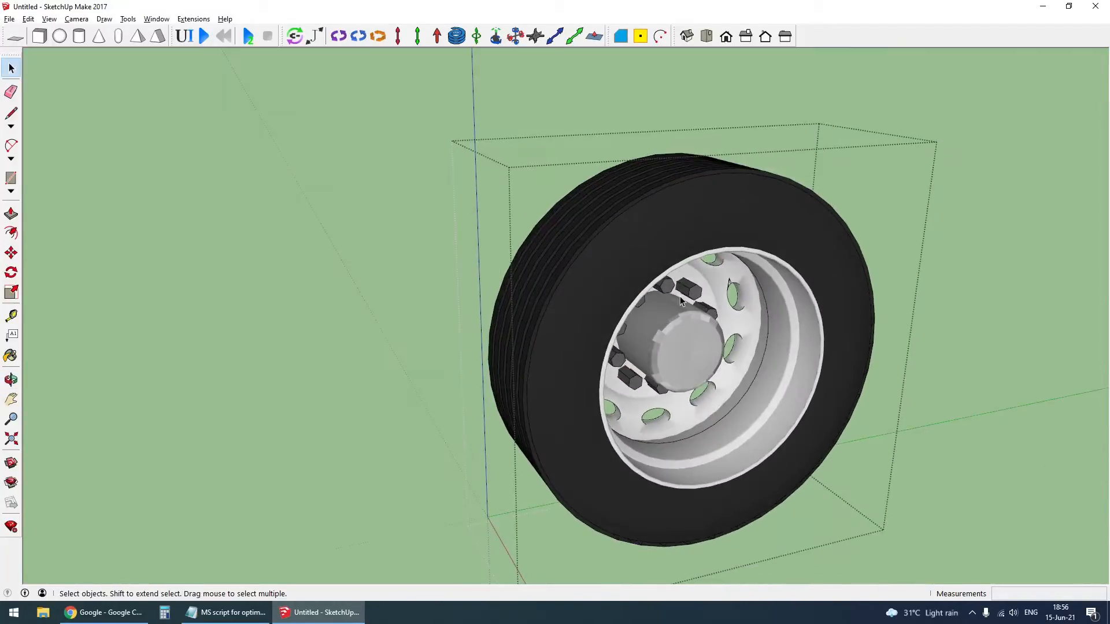
{"action": "scroll", "coordinate": [697, 321], "scroll_direction": "down", "scroll_amount": 3}
{"action": "key", "text": "Escape"}
{"action": "left_click", "coordinate": [683, 331]}
{"action": "scroll", "coordinate": [684, 331], "scroll_direction": "down", "scroll_amount": 10}
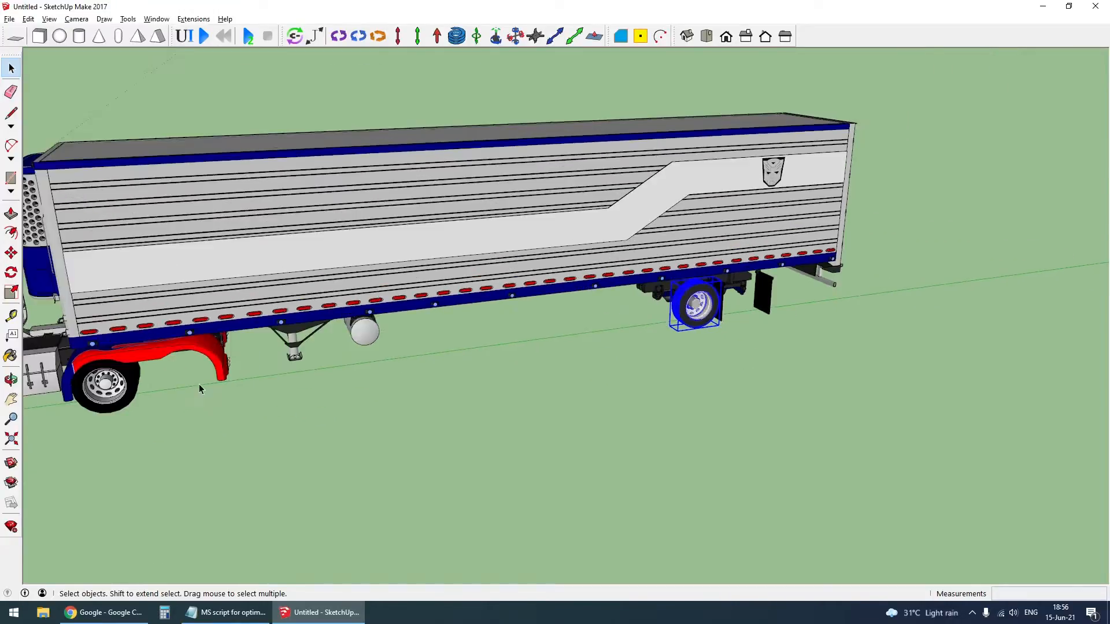
- Open the truck's rear drive wheel component and hide its rim and hub
{"action": "middle_click_drag", "start_coordinate": [199, 385], "coordinate": [335, 351]}
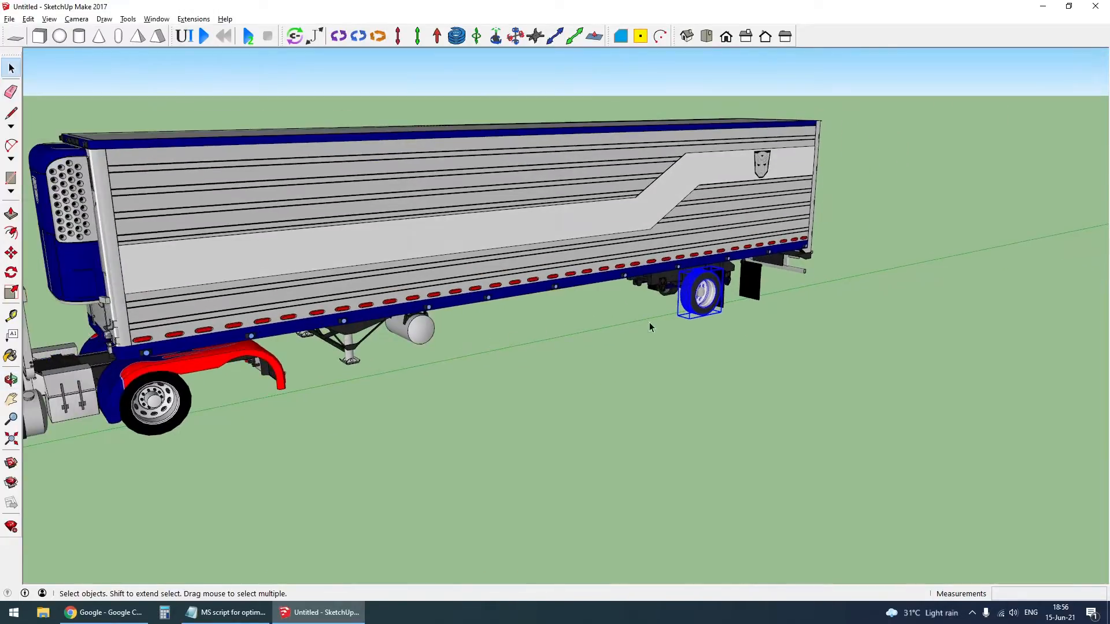
{"action": "scroll", "coordinate": [710, 304], "scroll_direction": "up", "scroll_amount": 6}
{"action": "scroll", "coordinate": [711, 307], "scroll_direction": "down", "scroll_amount": 5}
{"action": "middle_click_drag", "start_coordinate": [710, 307], "coordinate": [441, 349]}
{"action": "scroll", "coordinate": [508, 347], "scroll_direction": "up", "scroll_amount": 6}
{"action": "double_click", "coordinate": [510, 341]}
{"action": "scroll", "coordinate": [442, 349], "scroll_direction": "up", "scroll_amount": 2}
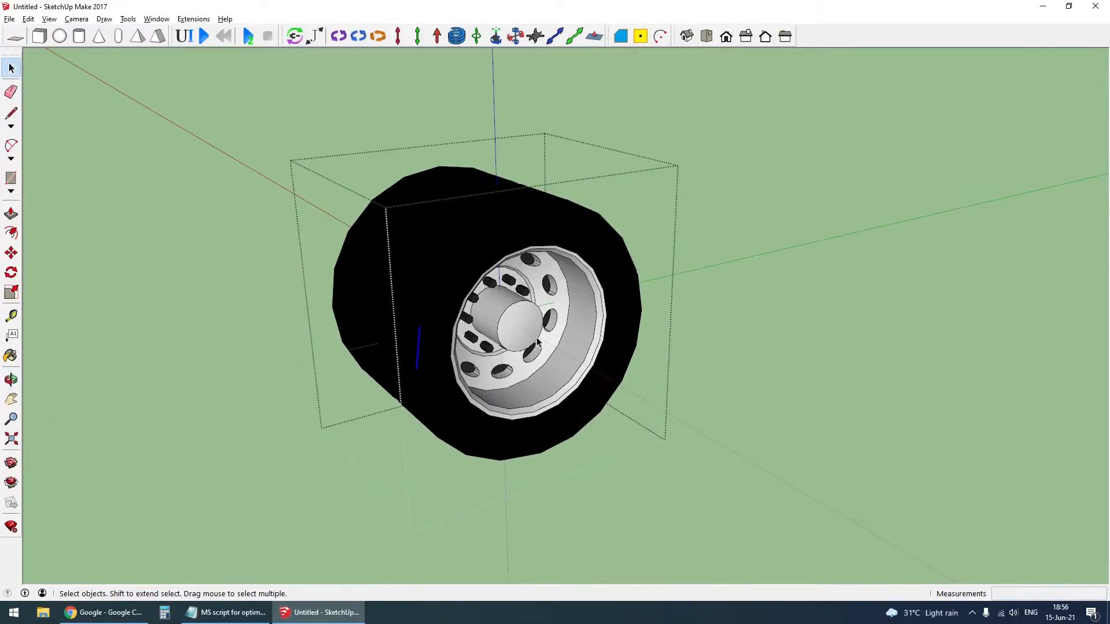
{"action": "key", "text": "Delete"}
- Hide the drive wheel's bolts, group the tyre geometry, and unhide the rim, hub and bolts
{"action": "scroll", "coordinate": [514, 331], "scroll_direction": "up", "scroll_amount": 4}
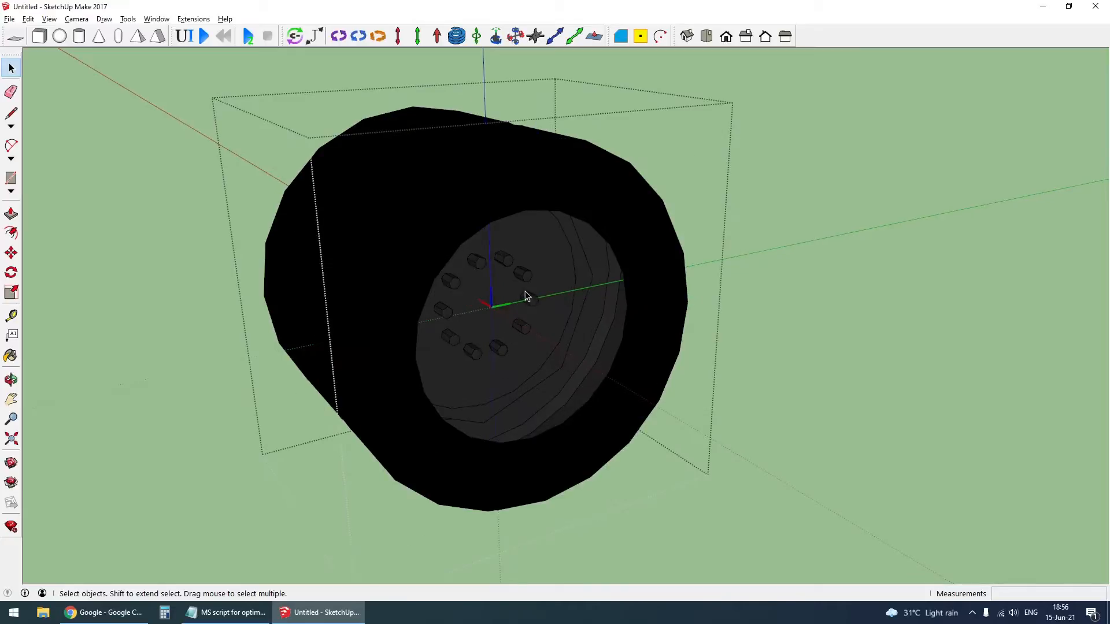
{"action": "middle_click_drag", "start_coordinate": [525, 291], "coordinate": [360, 211]}
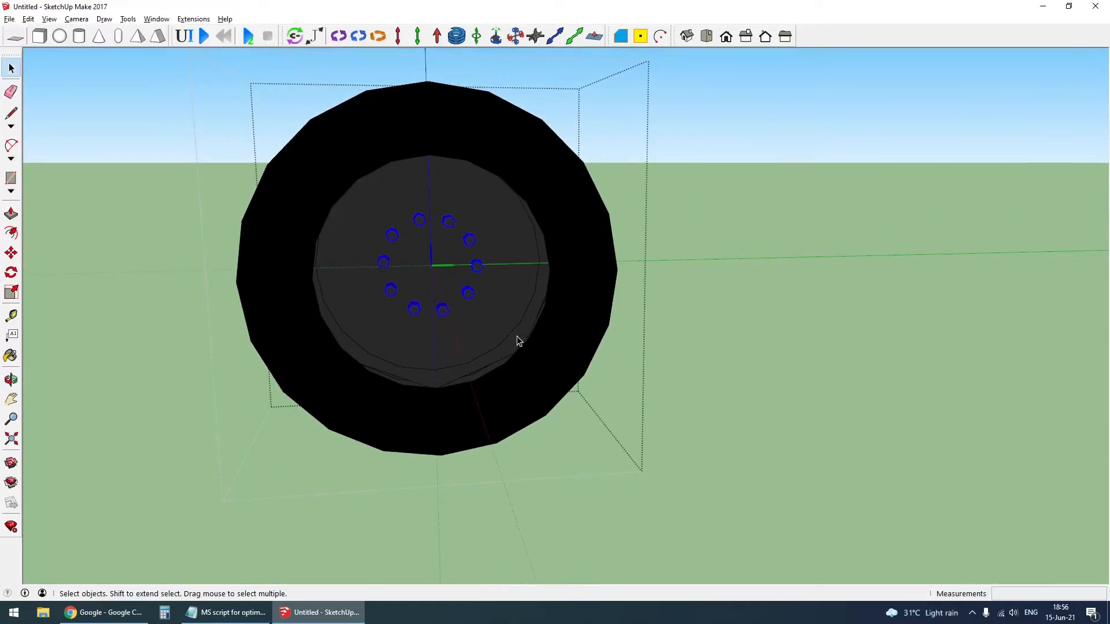
{"action": "middle_click_drag", "start_coordinate": [518, 341], "coordinate": [588, 377]}
{"action": "triple_click", "coordinate": [588, 377]}
{"action": "key", "text": "ctrl+z"}
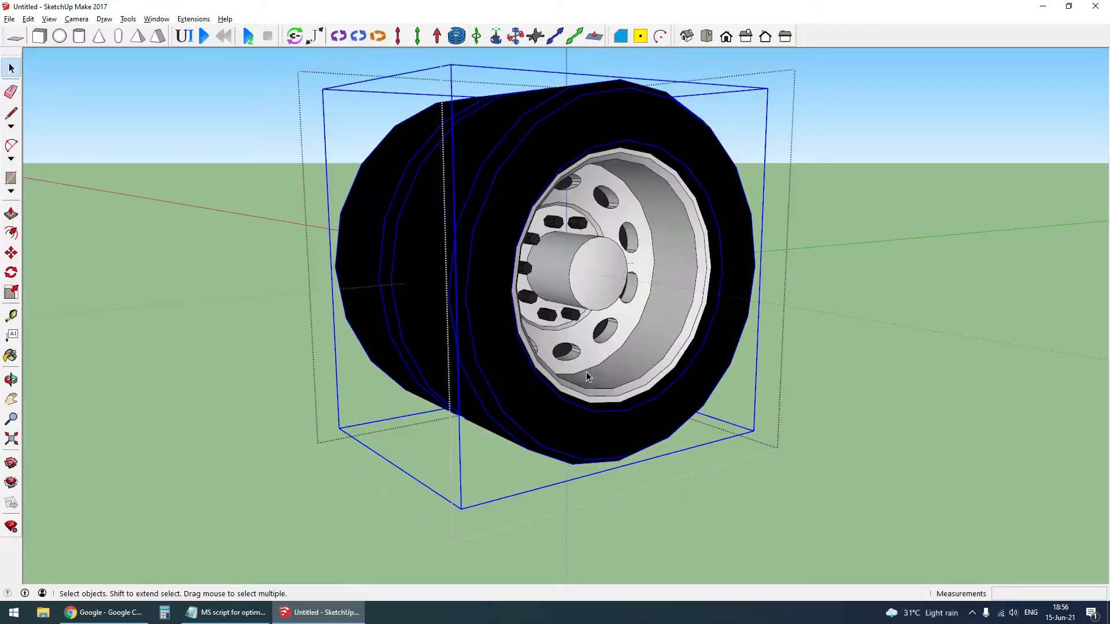
- Close the rear drive wheel component, explode it and regroup its parts
{"action": "scroll", "coordinate": [588, 377], "scroll_direction": "down", "scroll_amount": 5}
{"action": "right_click", "coordinate": [576, 307]}
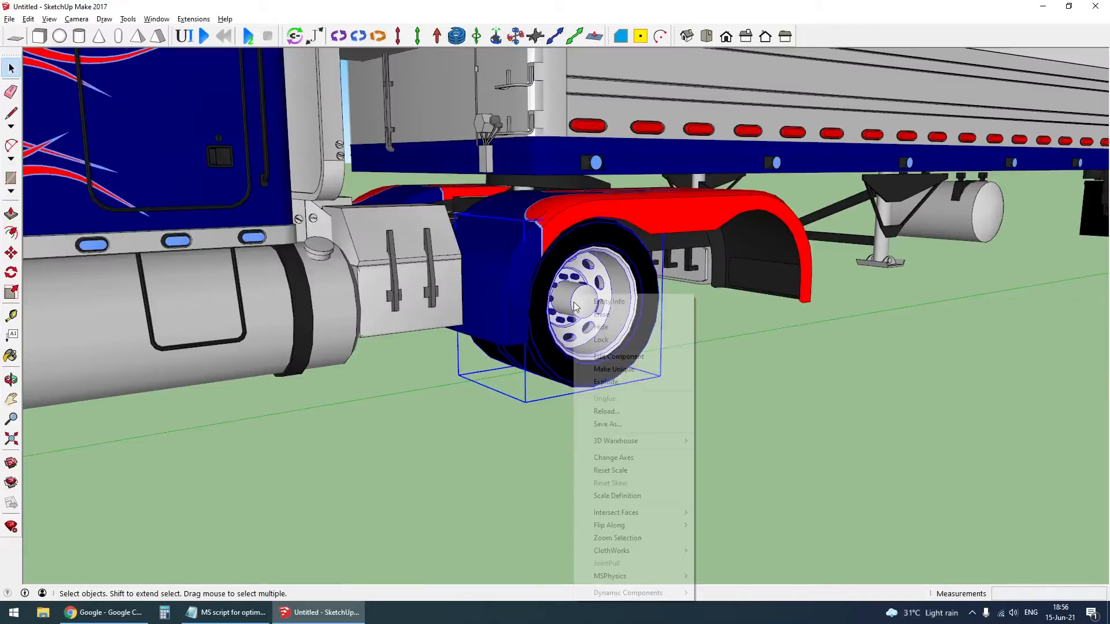
{"action": "left_click", "coordinate": [622, 386]}
{"action": "scroll", "coordinate": [618, 428], "scroll_direction": "down", "scroll_amount": 6}
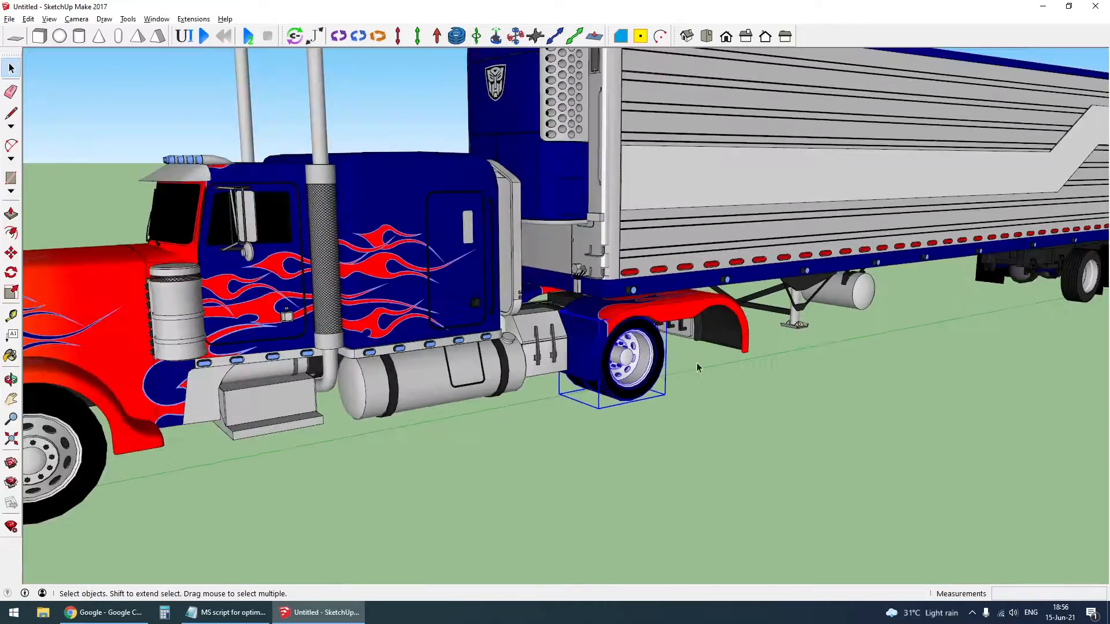
- Open the truck's front wheel component and hide its rim and hub
{"action": "scroll", "coordinate": [425, 370], "scroll_direction": "up", "scroll_amount": 8}
{"action": "right_click", "coordinate": [451, 343]}
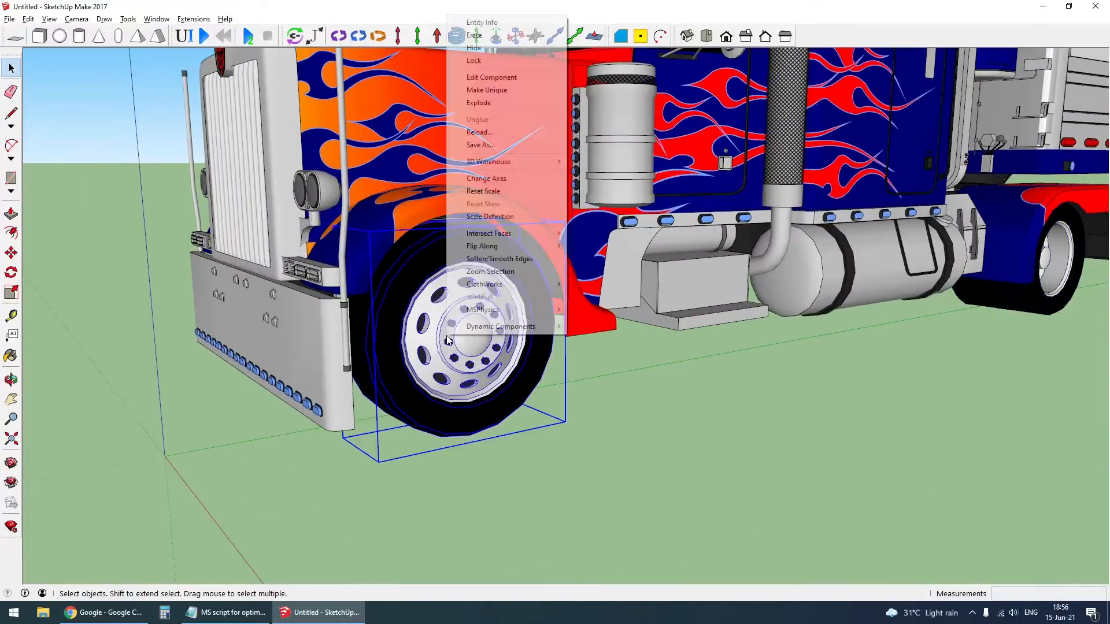
{"action": "double_click", "coordinate": [477, 403]}
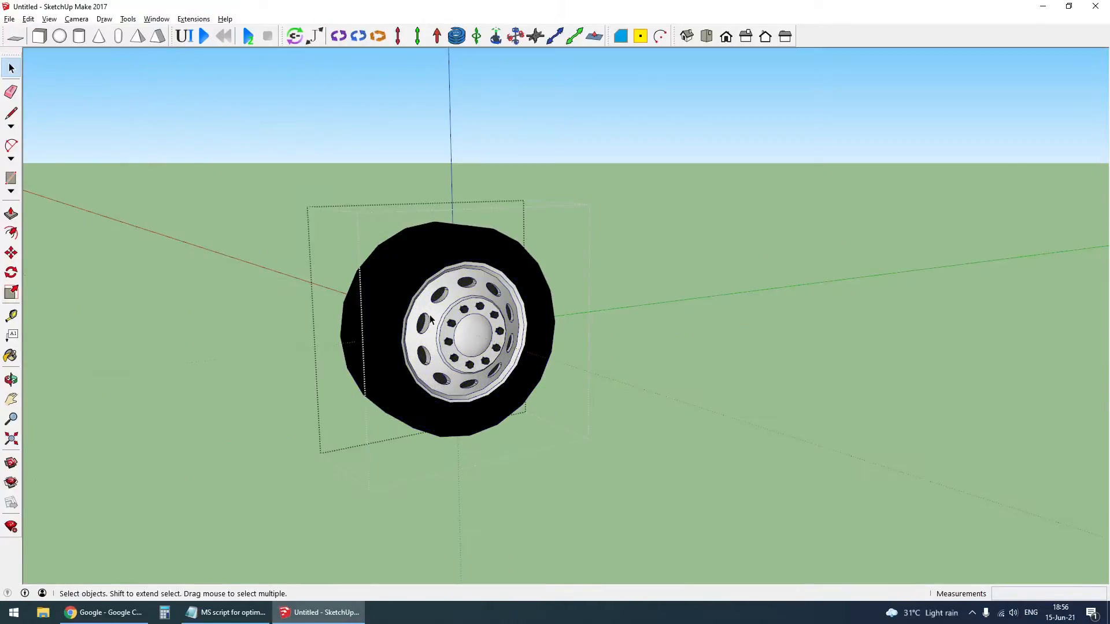
{"action": "scroll", "coordinate": [425, 328], "scroll_direction": "up", "scroll_amount": 3}
{"action": "middle_click_drag", "start_coordinate": [439, 337], "coordinate": [327, 210]}
{"action": "left_click", "coordinate": [461, 317]}
{"action": "scroll", "coordinate": [485, 345], "scroll_direction": "down", "scroll_amount": 2}
{"action": "key", "text": "Delete"}
{"action": "scroll", "coordinate": [494, 350], "scroll_direction": "up", "scroll_amount": 1}
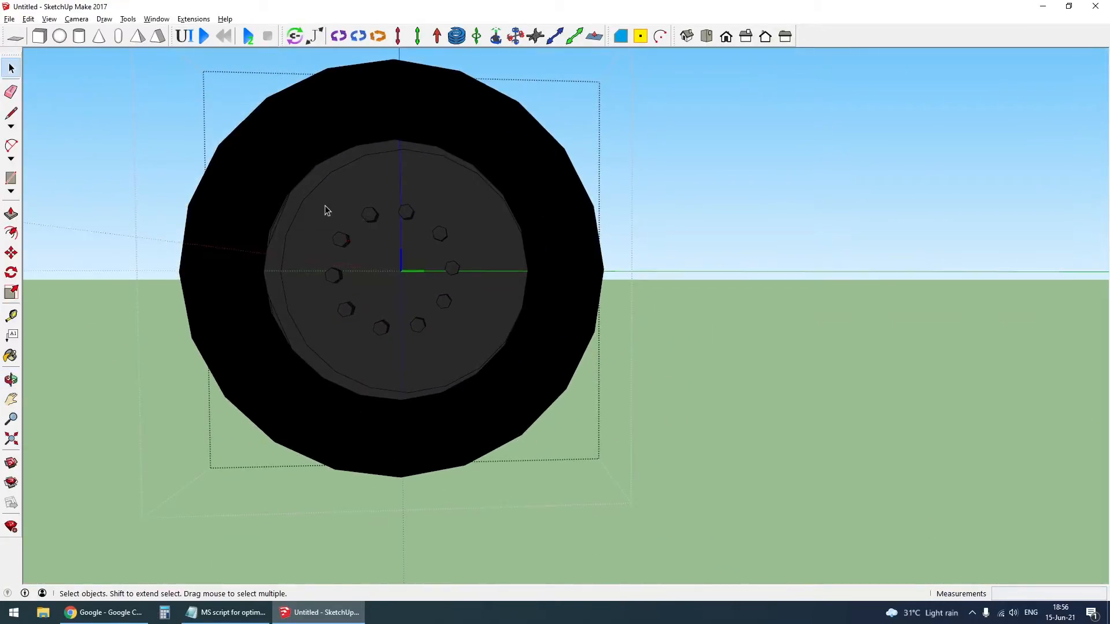
- Hide the front wheel's bolts, group the tyre geometry, and unhide the rim, hub and bolts
{"action": "middle_click_drag", "start_coordinate": [450, 349], "coordinate": [453, 394]}
{"action": "triple_click", "coordinate": [454, 395]}
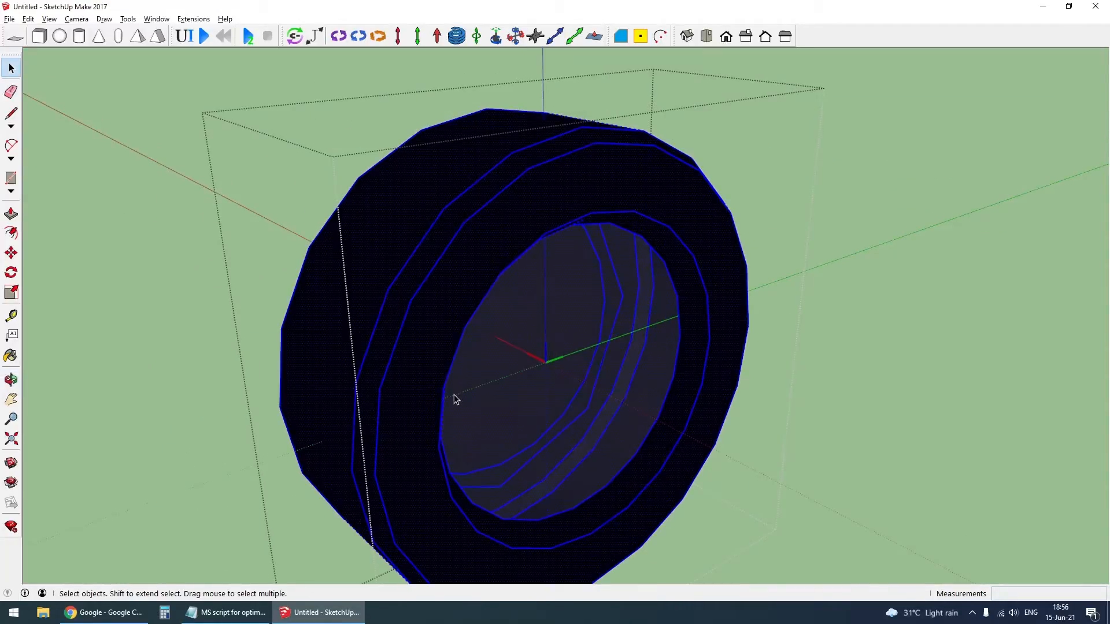
{"action": "key", "text": "ctrl+g"}
{"action": "key", "text": "shift+h"}
{"action": "scroll", "coordinate": [538, 298], "scroll_direction": "down", "scroll_amount": 4}
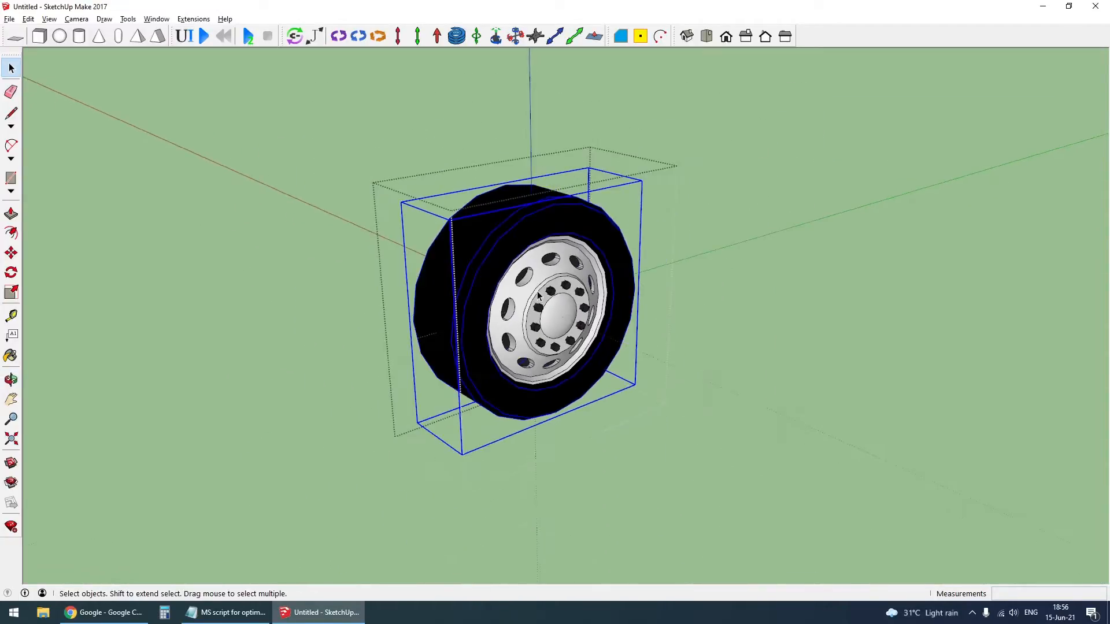
- Close the front wheel component, explode it and regroup its parts
{"action": "left_click", "coordinate": [547, 307]}
{"action": "right_click", "coordinate": [536, 327]}
{"action": "left_click", "coordinate": [583, 99]}
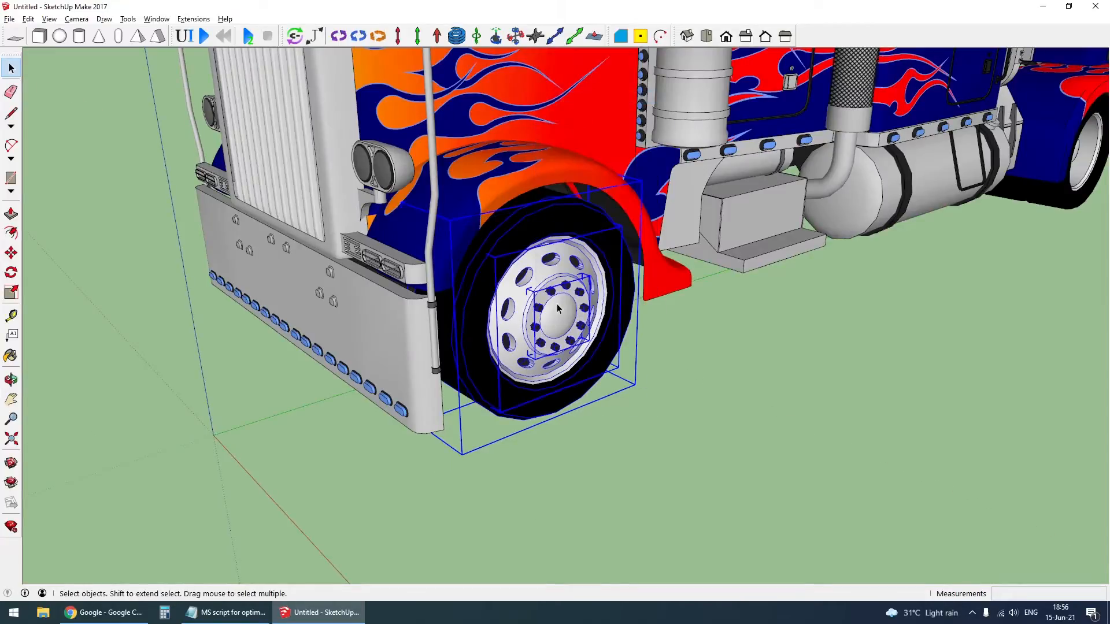
{"action": "scroll", "coordinate": [558, 309], "scroll_direction": "down", "scroll_amount": 3}
{"action": "middle_click_drag", "start_coordinate": [558, 308], "coordinate": [531, 471]}
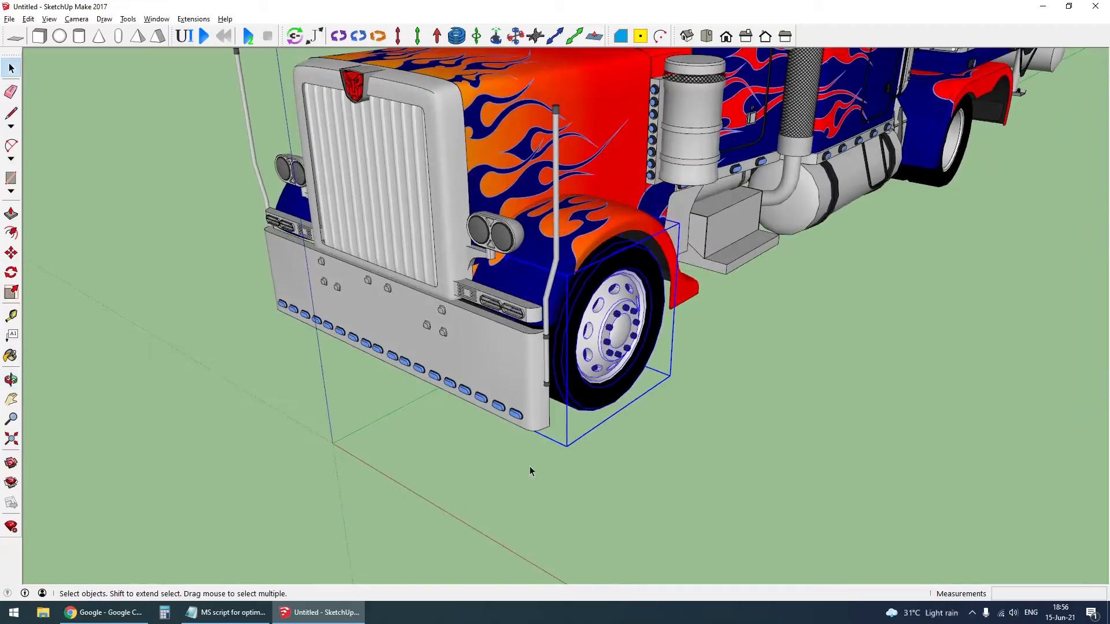
- Hide the truck body and the trailer body to isolate the wheels and axles
{"action": "left_click", "coordinate": [485, 180]}
{"action": "key", "text": "h"}
{"action": "scroll", "coordinate": [444, 340], "scroll_direction": "down", "scroll_amount": 5}
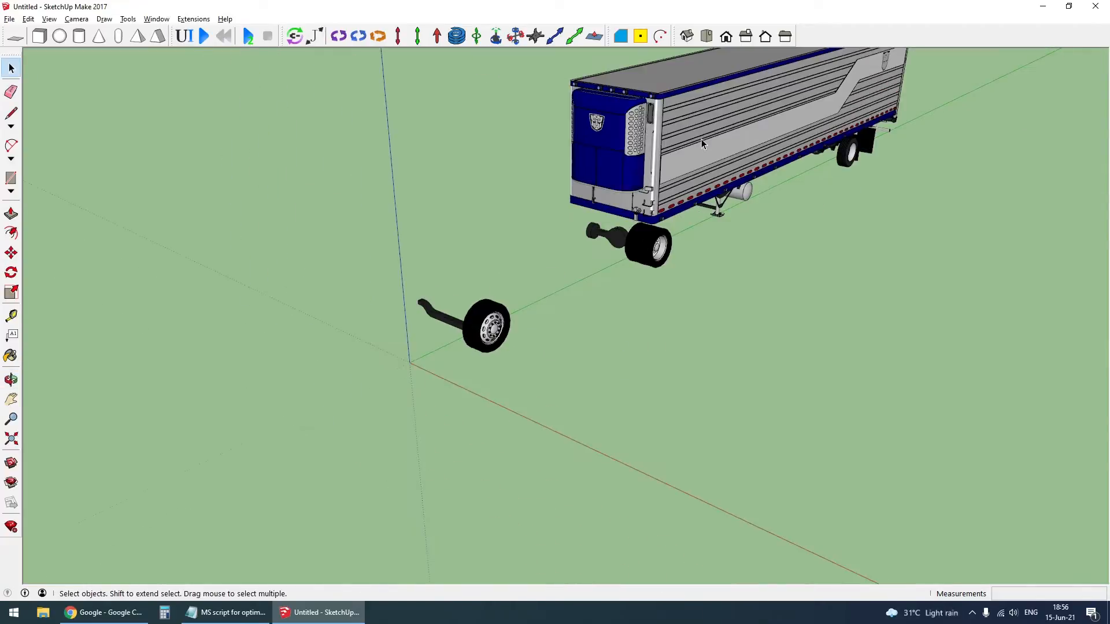
{"action": "left_click", "coordinate": [701, 139]}
{"action": "key", "text": "h"}
{"action": "scroll", "coordinate": [480, 315], "scroll_direction": "up", "scroll_amount": 3}
{"action": "right_click", "coordinate": [487, 320]}
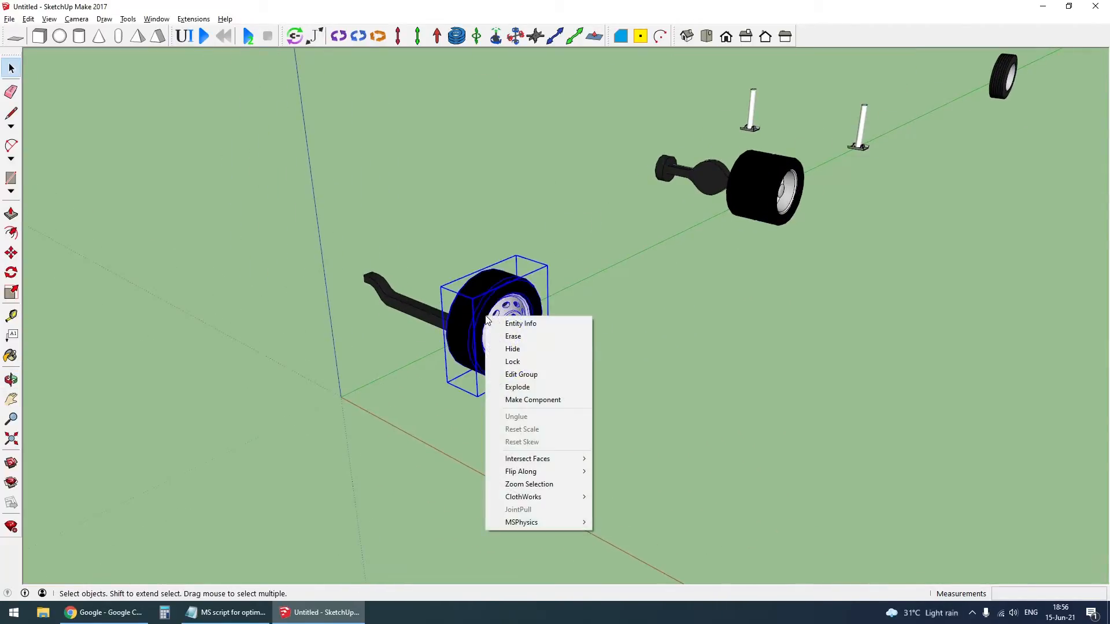
{"action": "left_click", "coordinate": [443, 312]}
{"action": "scroll", "coordinate": [769, 187], "scroll_direction": "down", "scroll_amount": 3}
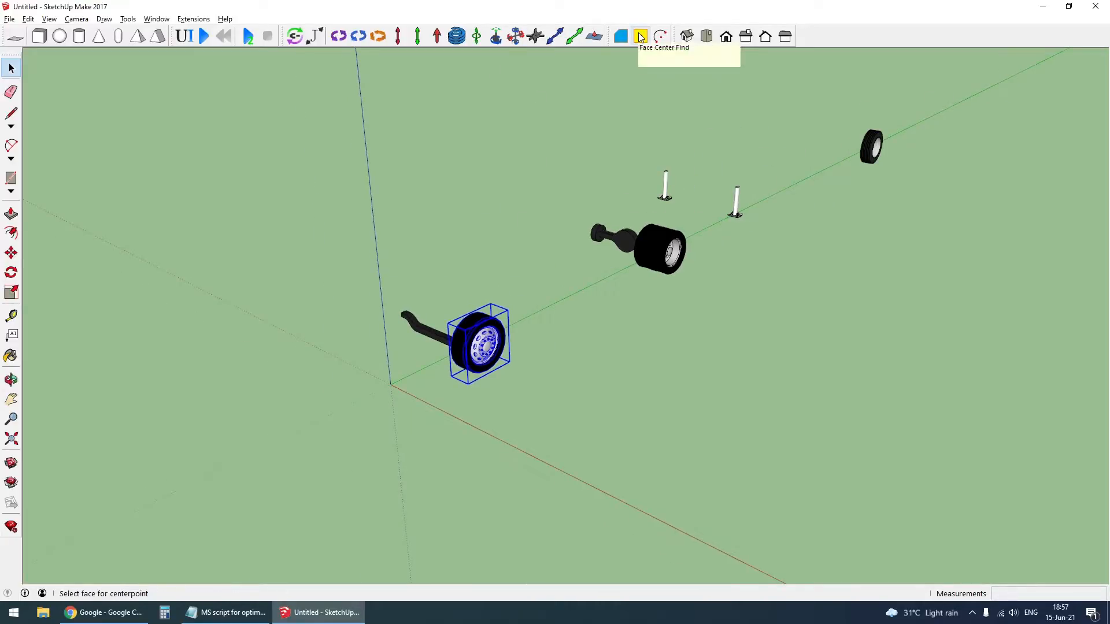
{"action": "scroll", "coordinate": [489, 334], "scroll_direction": "up", "scroll_amount": 5}
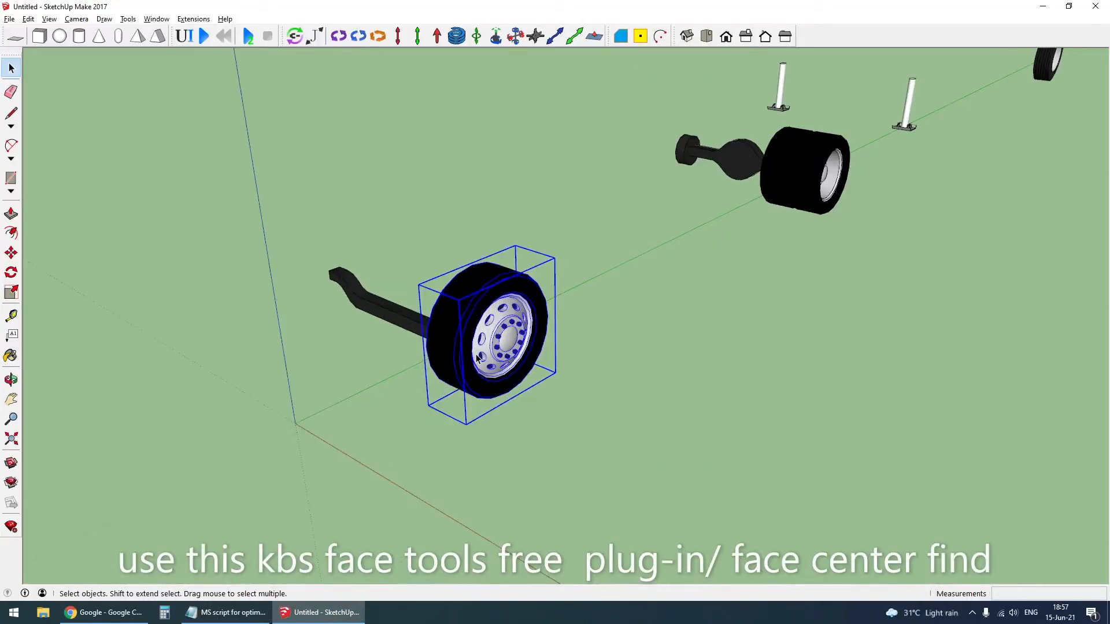
{"action": "double_click", "coordinate": [488, 333]}
{"action": "middle_click_drag", "start_coordinate": [489, 334], "coordinate": [434, 328]}
{"action": "scroll", "coordinate": [664, 366], "scroll_direction": "down", "scroll_amount": 3}
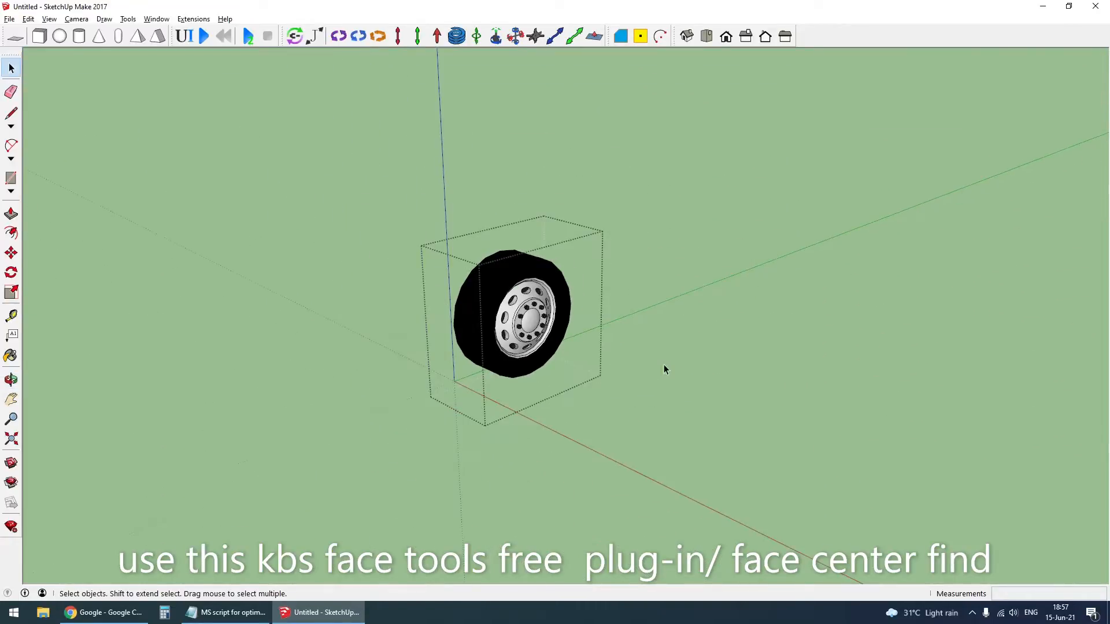
{"action": "left_click", "coordinate": [707, 393]}
{"action": "scroll", "coordinate": [451, 325], "scroll_direction": "up", "scroll_amount": 2}
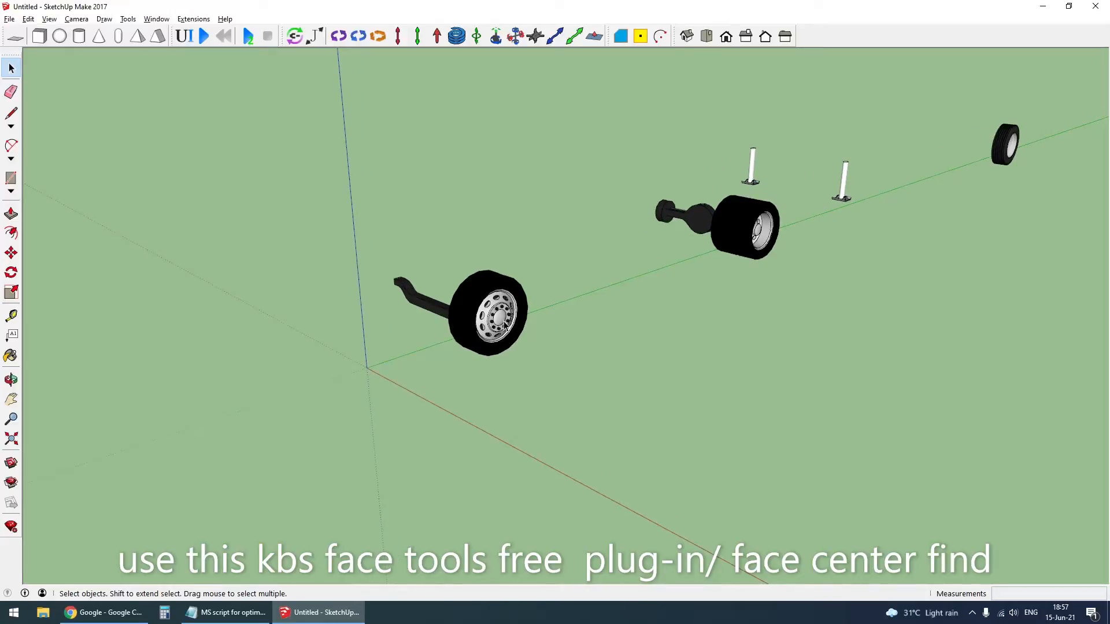
- Find the front wheel's face center point, hide the wheel and cut the point
{"action": "left_click", "coordinate": [495, 311]}
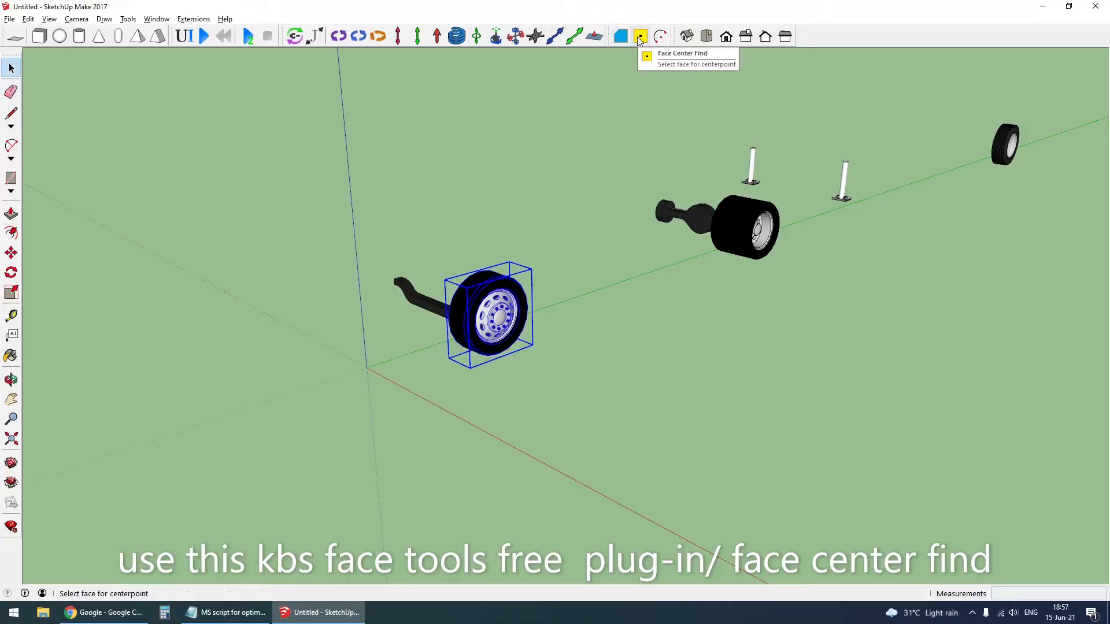
{"action": "scroll", "coordinate": [489, 315], "scroll_direction": "up", "scroll_amount": 3}
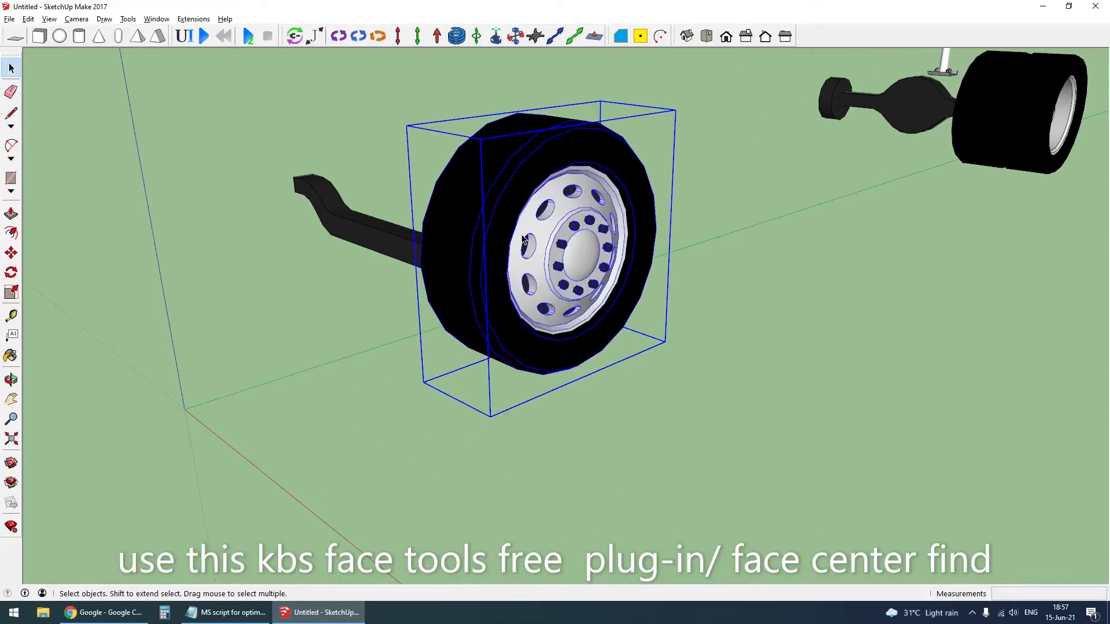
{"action": "key", "text": "Delete"}
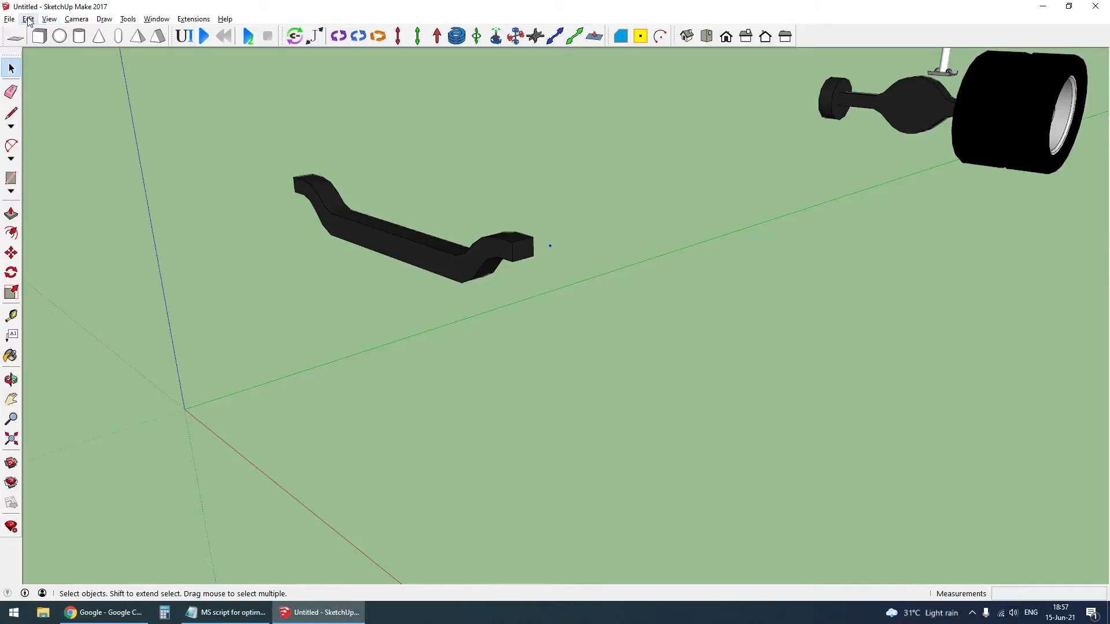
{"action": "left_click", "coordinate": [30, 23]}
{"action": "left_click", "coordinate": [46, 63]}
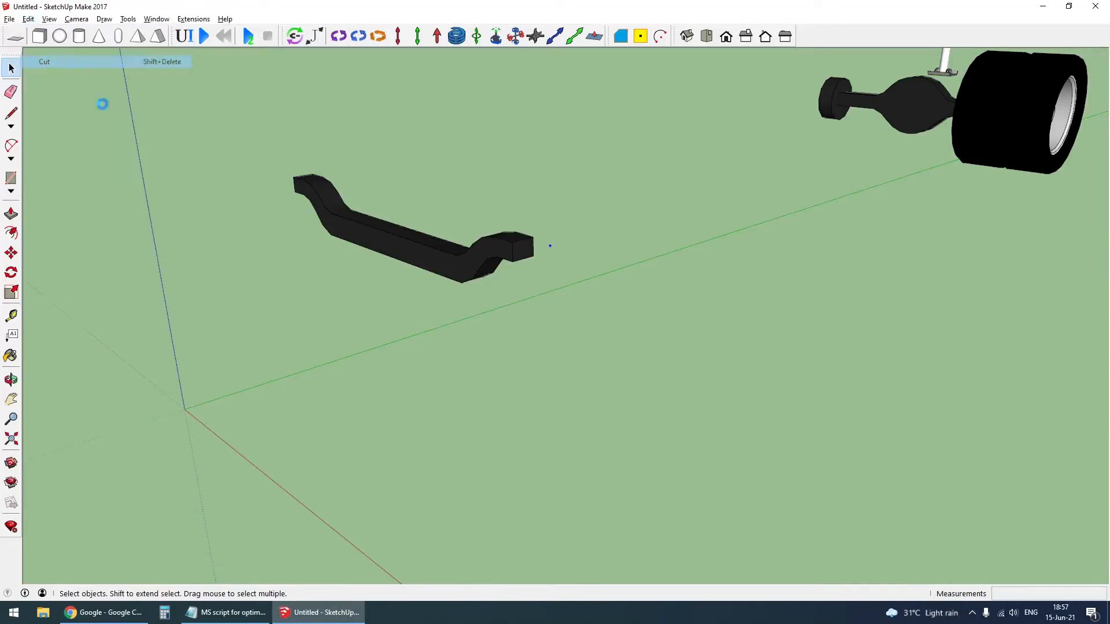
- Bring the front wheel back, open it for editing and hide its rim and bolts
{"action": "key", "text": "ctrl+z"}
{"action": "double_click", "coordinate": [495, 308]}
{"action": "scroll", "coordinate": [557, 258], "scroll_direction": "up", "scroll_amount": 1}
{"action": "middle_click_drag", "start_coordinate": [557, 258], "coordinate": [492, 268]}
{"action": "left_click", "coordinate": [527, 259]}
{"action": "scroll", "coordinate": [527, 260], "scroll_direction": "up", "scroll_amount": 1}
{"action": "key", "text": "Delete"}
{"action": "left_click", "coordinate": [527, 262]}
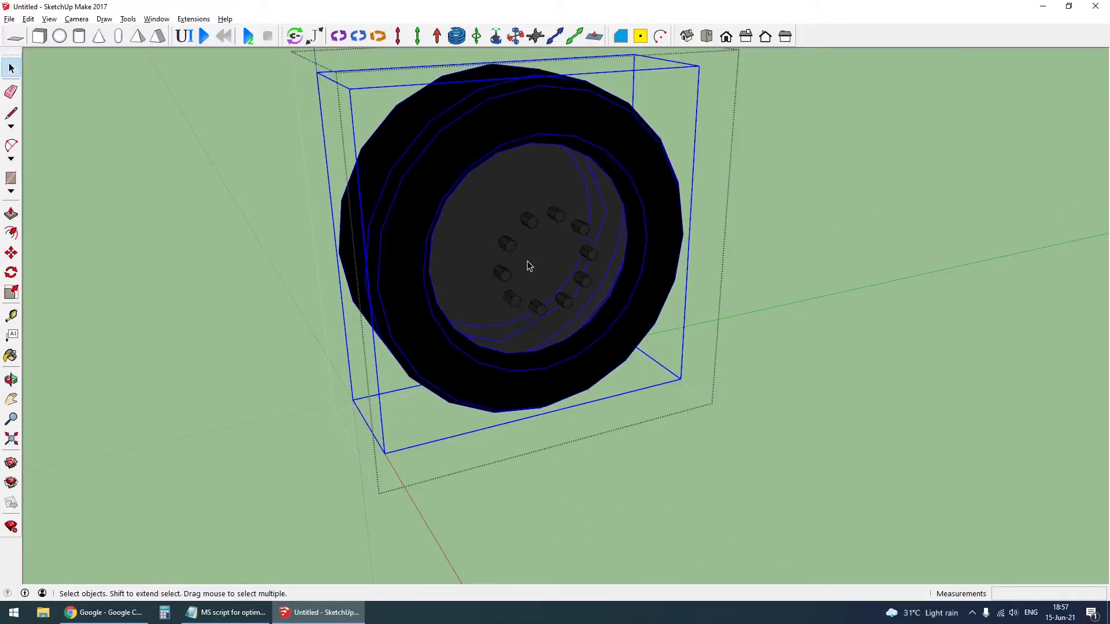
{"action": "left_click", "coordinate": [515, 252]}
{"action": "key", "text": "Delete"}
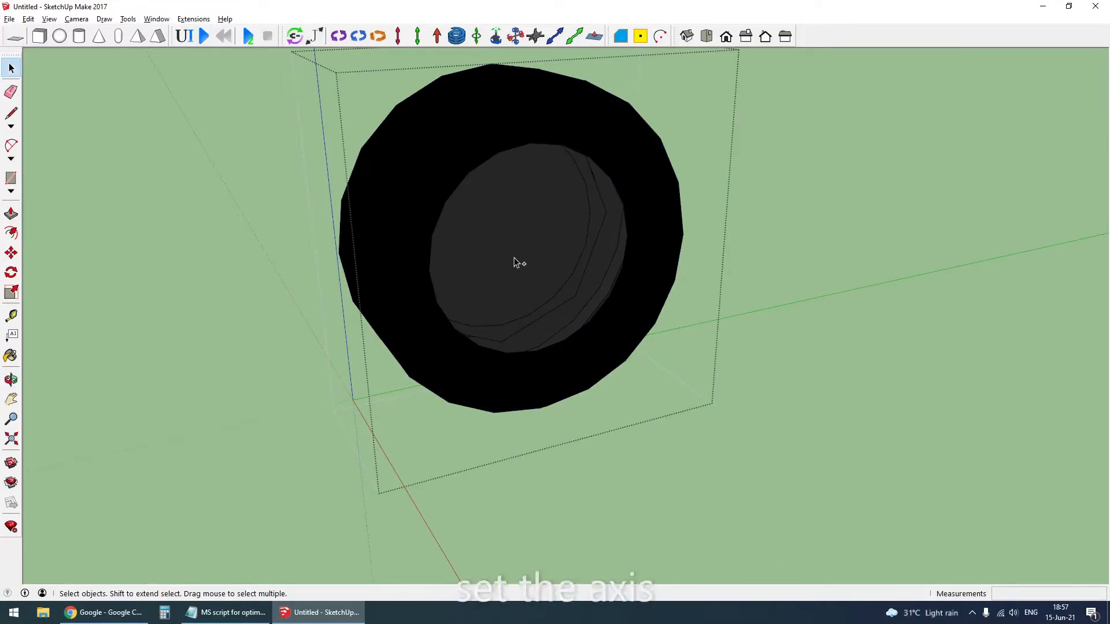
- Paste the center point in place inside the front wheel and move the wheel's axes origin onto it
{"action": "left_click", "coordinate": [583, 272]}
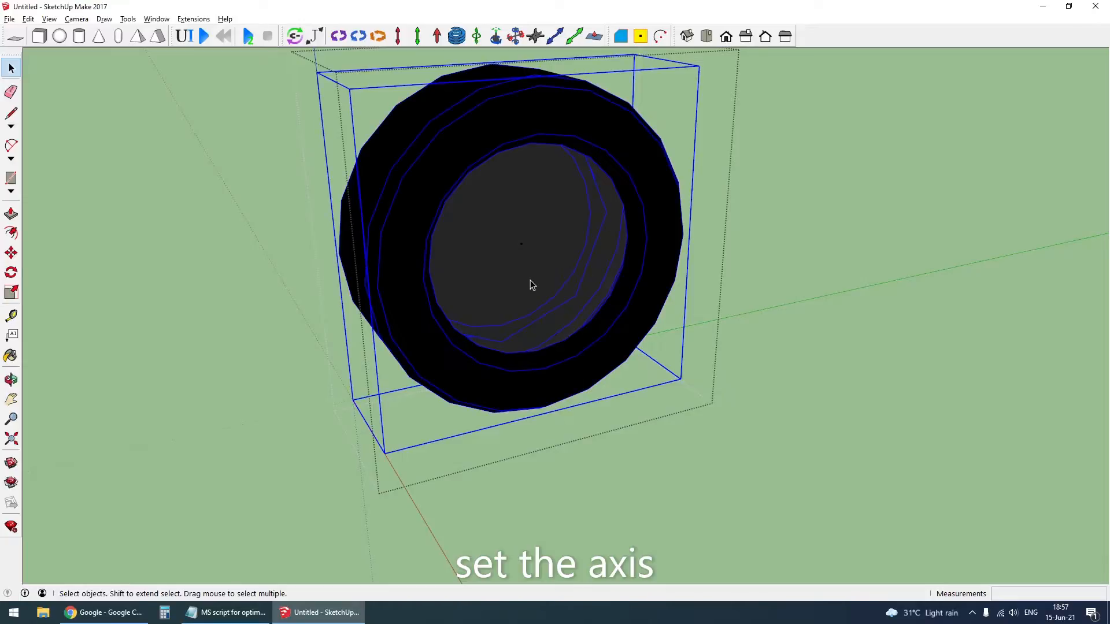
{"action": "scroll", "coordinate": [531, 283], "scroll_direction": "up", "scroll_amount": 1}
{"action": "scroll", "coordinate": [525, 308], "scroll_direction": "down", "scroll_amount": 2}
{"action": "key", "text": "x"}
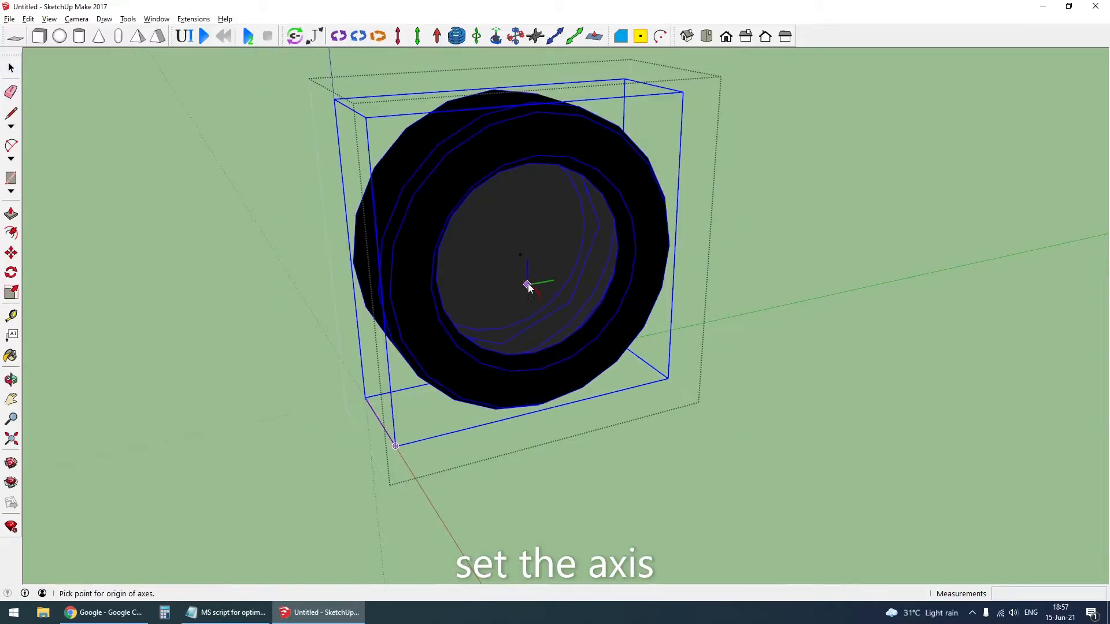
{"action": "key", "text": "space"}
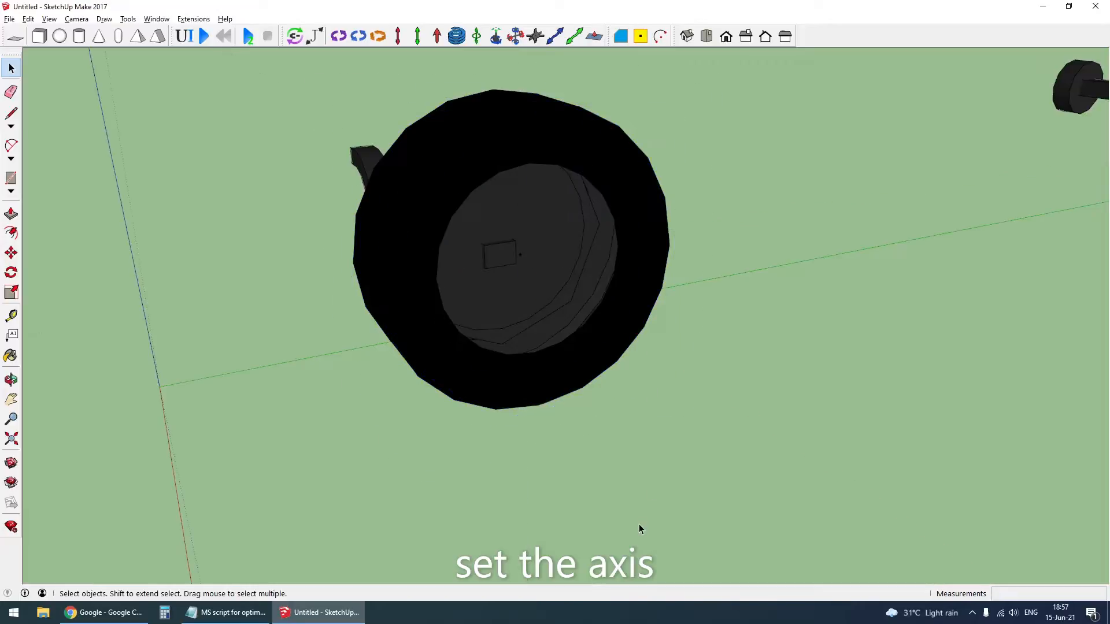
- Close the front wheel group and convert it into a component with the default settings
{"action": "scroll", "coordinate": [500, 332], "scroll_direction": "down", "scroll_amount": 2}
{"action": "middle_click_drag", "start_coordinate": [501, 332], "coordinate": [581, 285]}
{"action": "right_click", "coordinate": [562, 253]}
{"action": "left_click", "coordinate": [608, 336]}
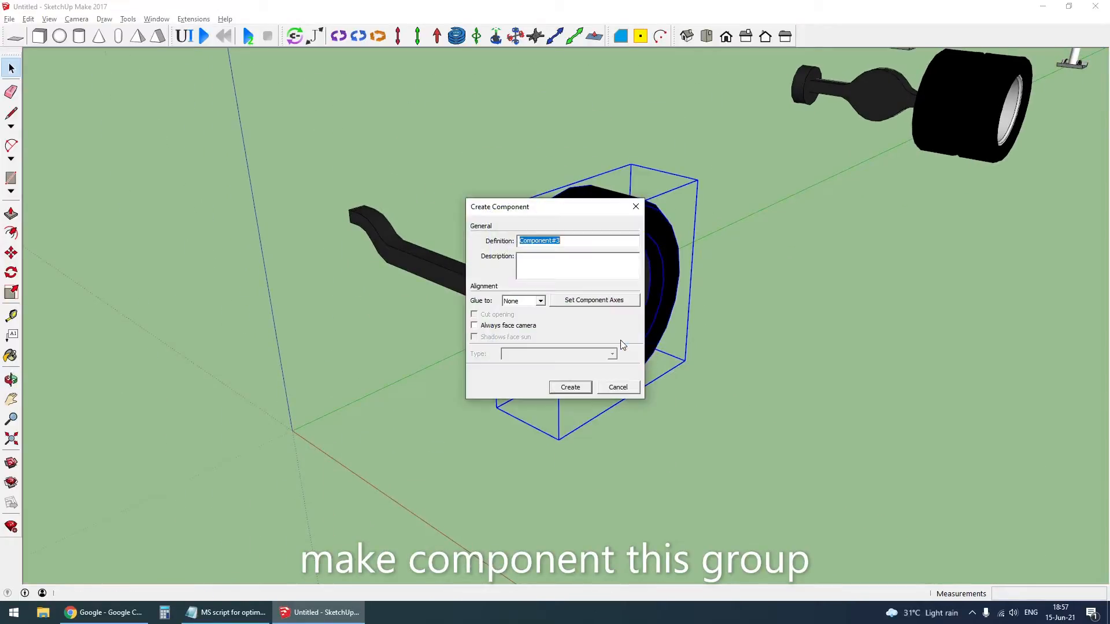
{"action": "key", "text": "Return"}
{"action": "scroll", "coordinate": [559, 354], "scroll_direction": "down", "scroll_amount": 3}
{"action": "left_click", "coordinate": [457, 511]}
- Find the rear dual wheel's face center point and hide the wheel to reach the point
{"action": "scroll", "coordinate": [457, 507], "scroll_direction": "down", "scroll_amount": 3}
{"action": "scroll", "coordinate": [809, 241], "scroll_direction": "up", "scroll_amount": 8}
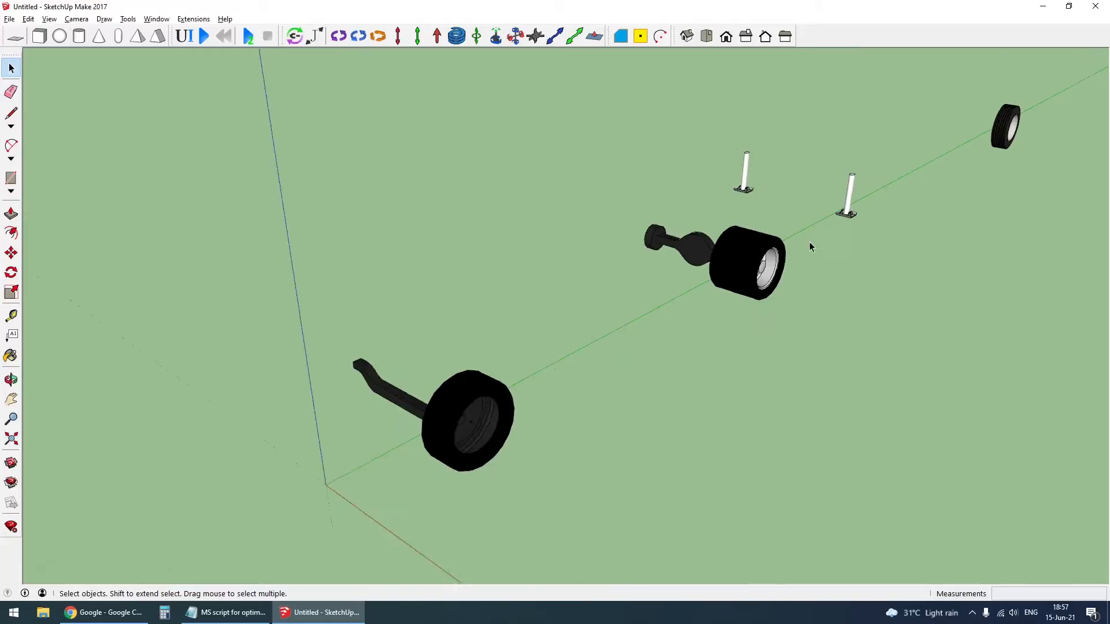
{"action": "middle_click_drag", "start_coordinate": [783, 257], "coordinate": [669, 251]}
{"action": "double_click", "coordinate": [668, 251]}
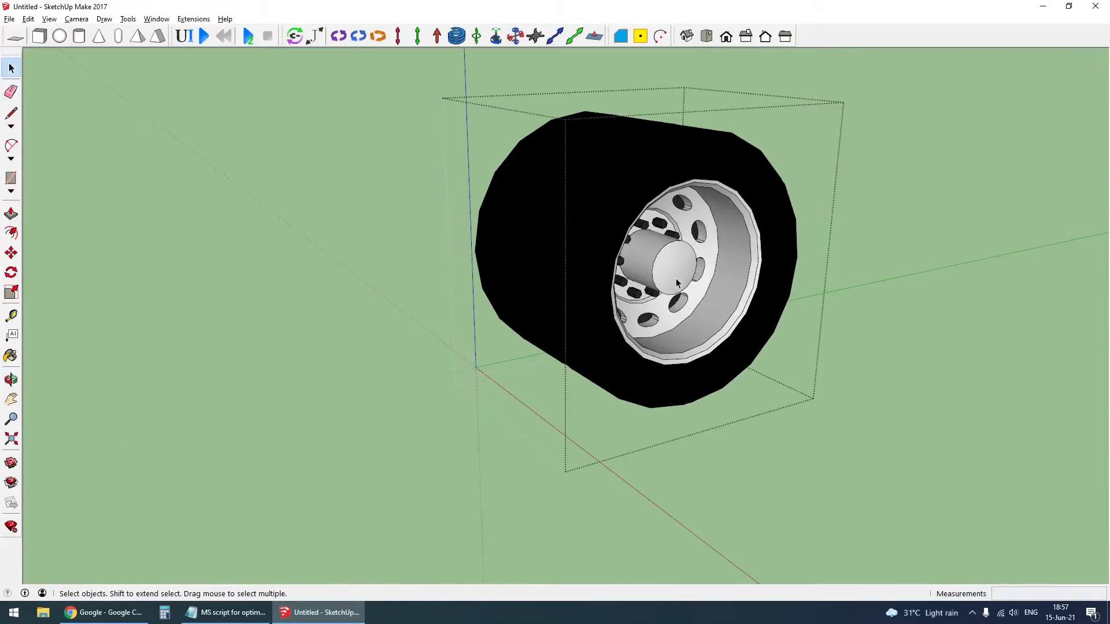
{"action": "key", "text": "Escape"}
{"action": "left_click", "coordinate": [636, 179]}
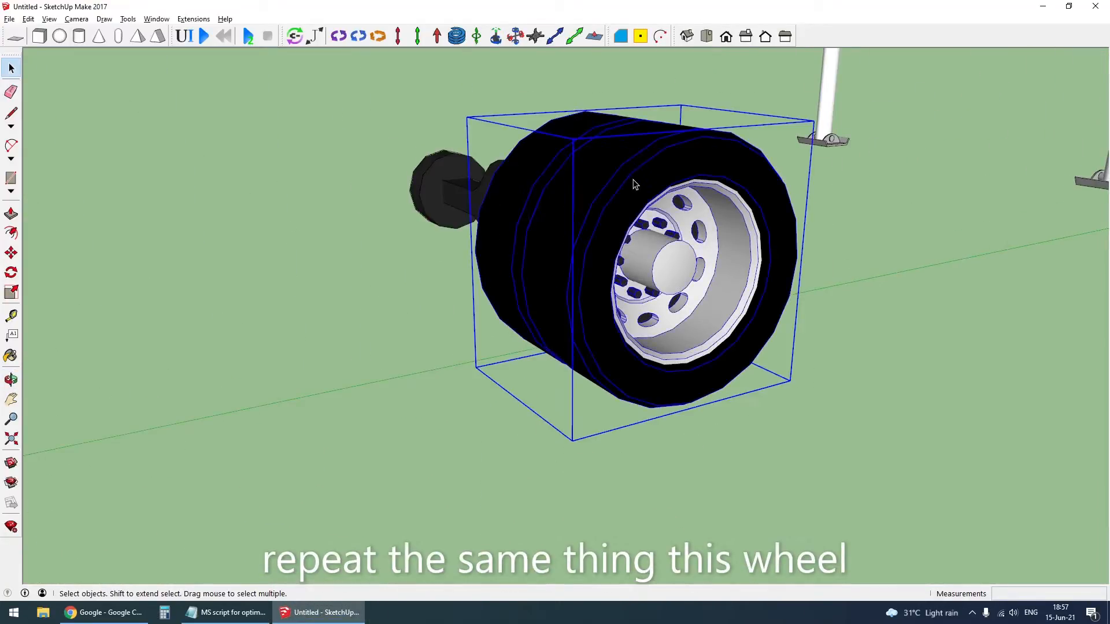
{"action": "left_click", "coordinate": [892, 414]}
{"action": "left_click", "coordinate": [674, 218]}
{"action": "key", "text": "Delete"}
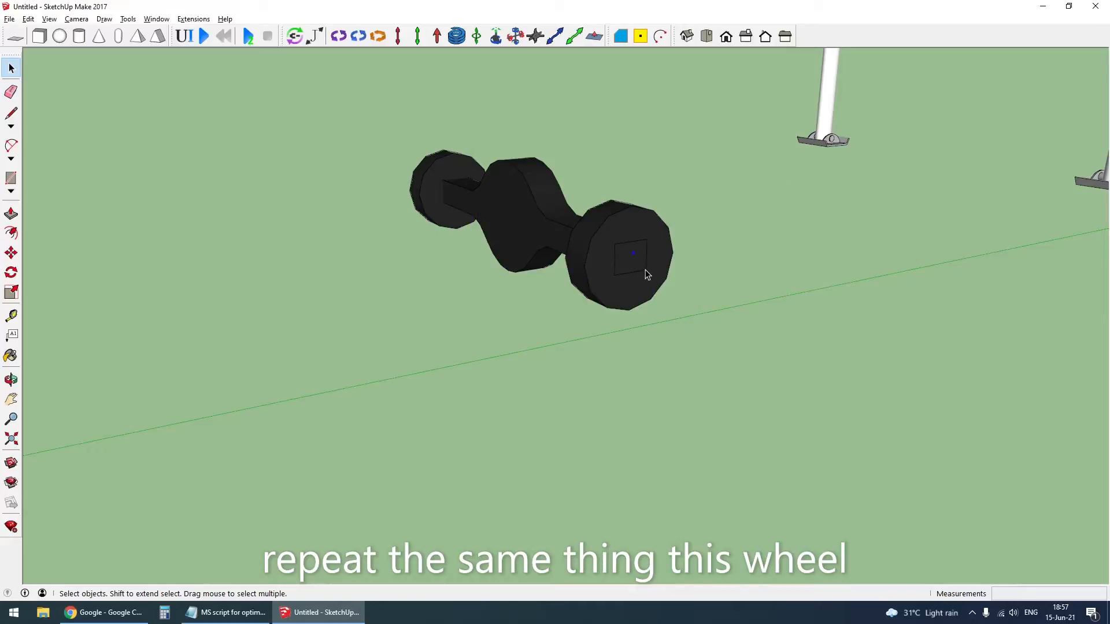
- Bring the rear dual wheel back, open it and hide its rim, bolts and tyres
{"action": "key", "text": "ctrl+v"}
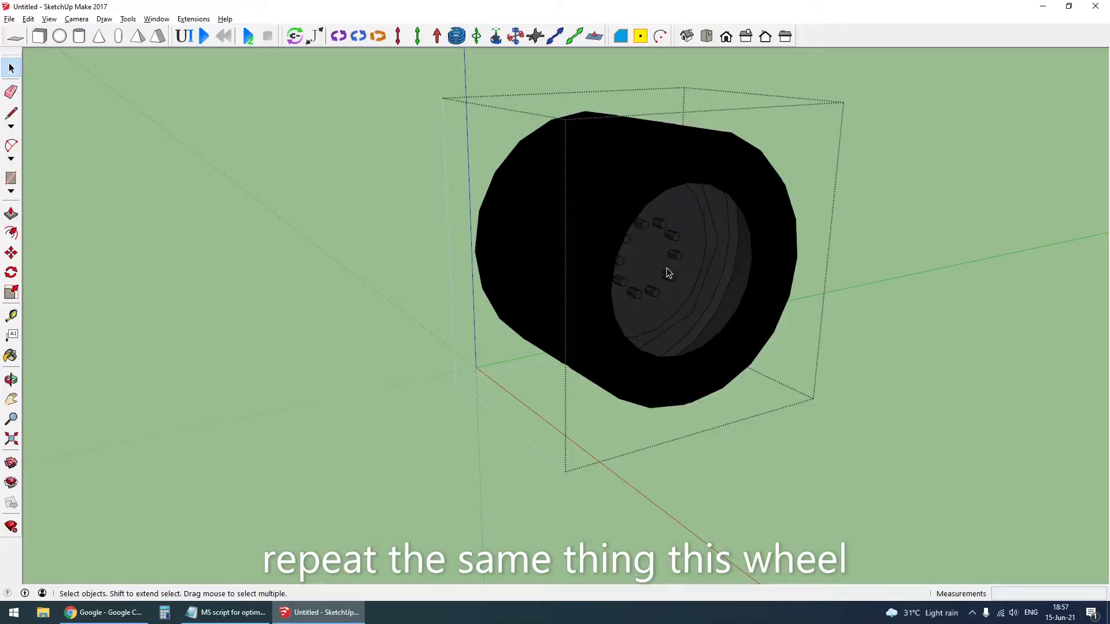
{"action": "middle_click_drag", "start_coordinate": [667, 270], "coordinate": [575, 286]}
{"action": "left_click", "coordinate": [597, 233]}
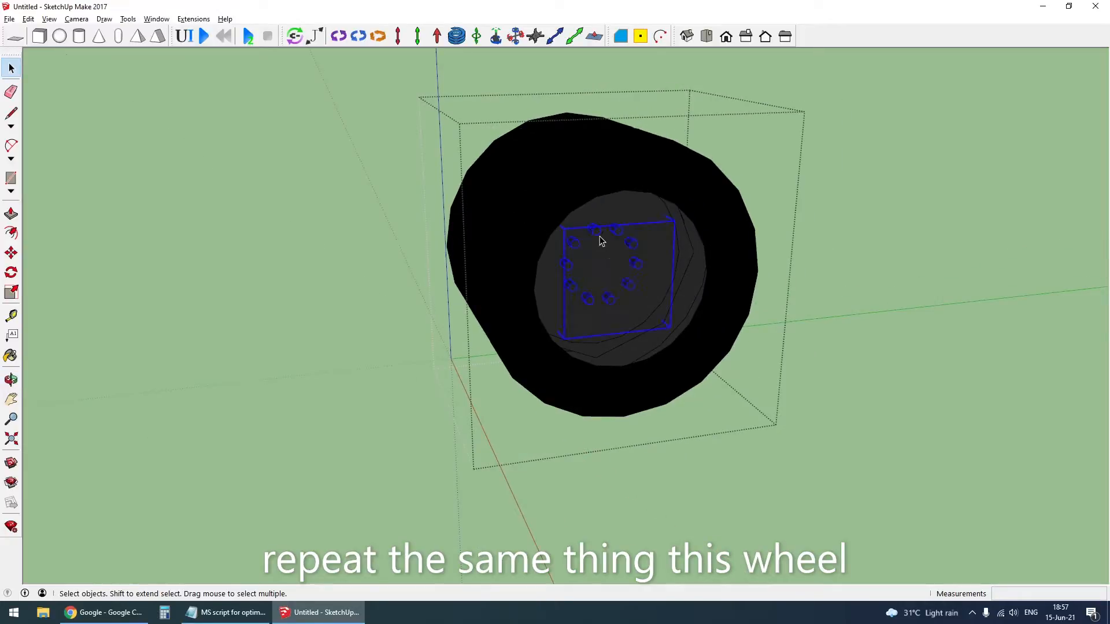
{"action": "key", "text": "Delete"}
{"action": "left_click", "coordinate": [587, 286]}
{"action": "key", "text": "Delete"}
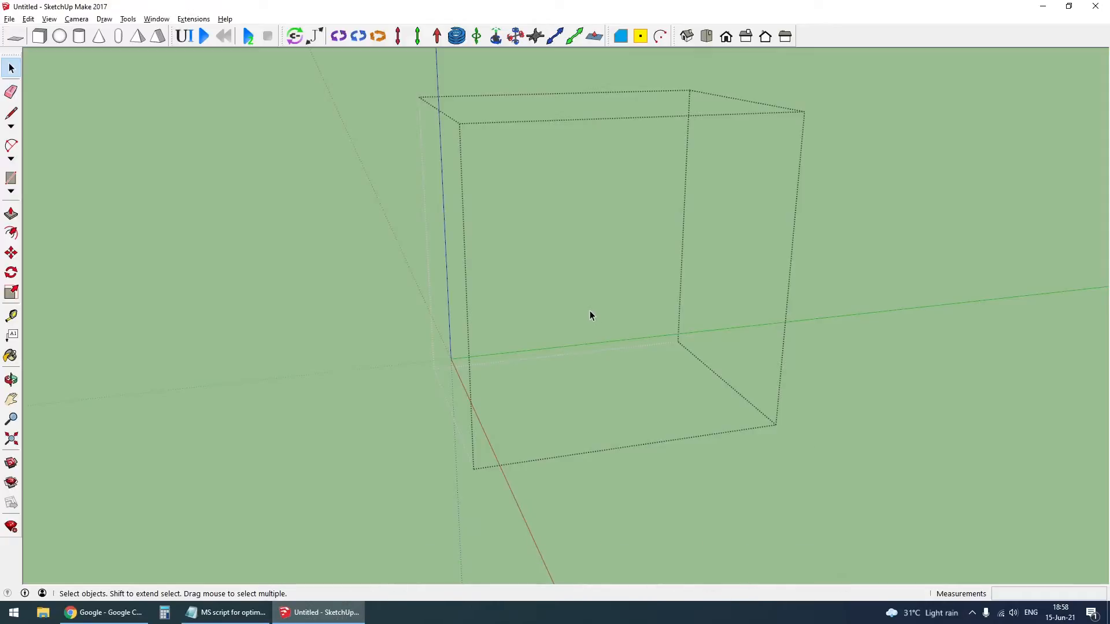
- Paste the center point in place inside the rear dual wheel, restore its hidden parts and close the wheel
{"action": "key", "text": "ctrl+z"}
{"action": "left_click", "coordinate": [534, 196]}
{"action": "middle_click_drag", "start_coordinate": [533, 198], "coordinate": [866, 255]}
{"action": "scroll", "coordinate": [665, 254], "scroll_direction": "up", "scroll_amount": 4}
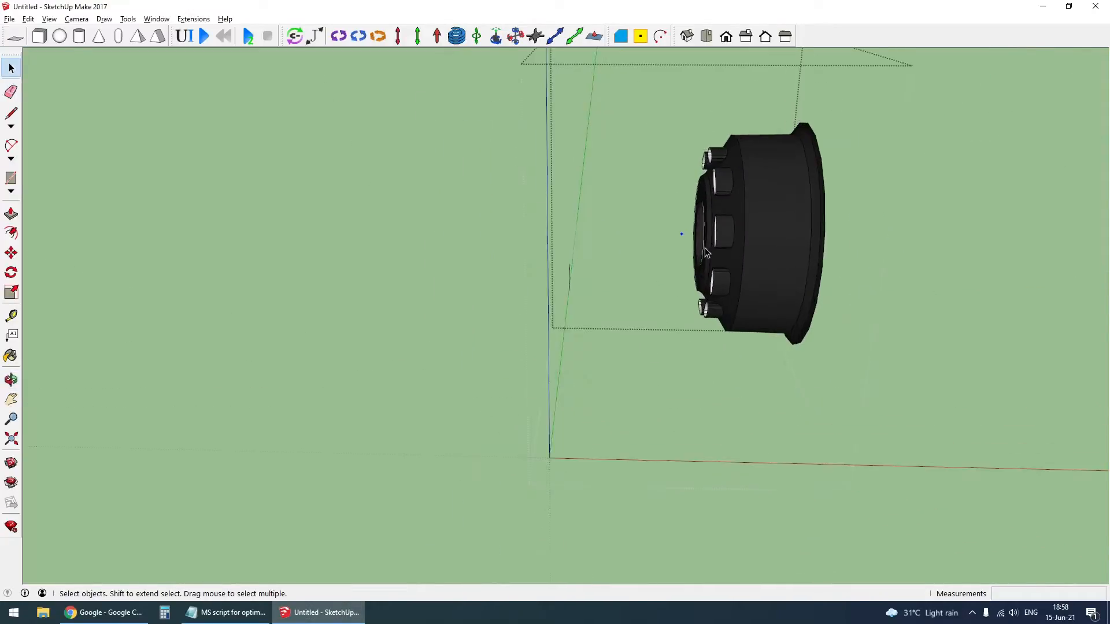
{"action": "left_click", "coordinate": [539, 317]}
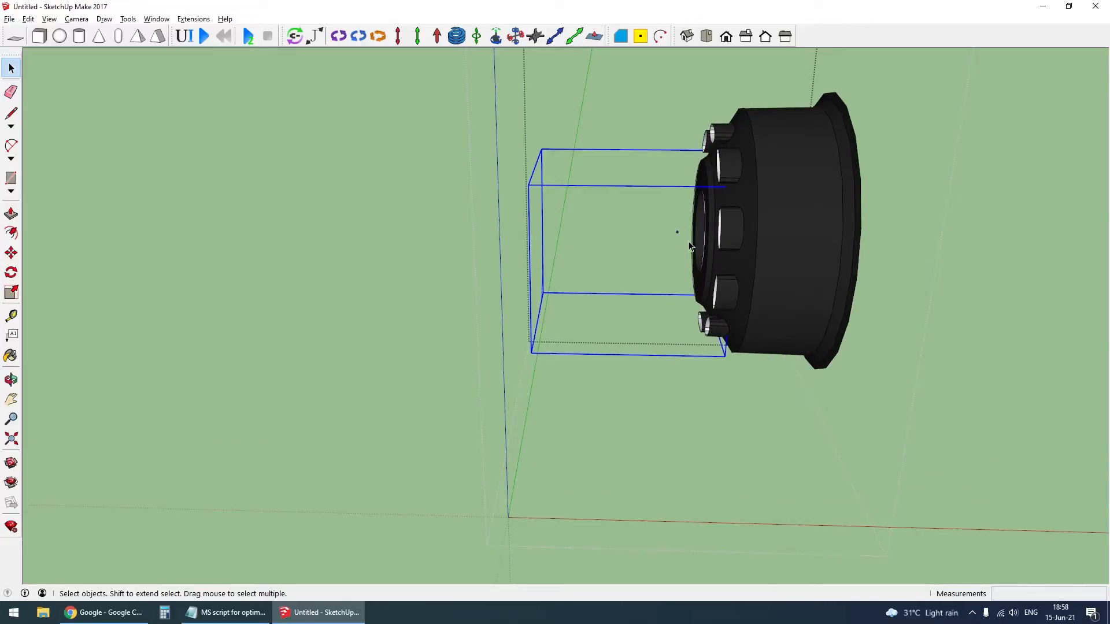
{"action": "left_click", "coordinate": [727, 253]}
{"action": "left_click", "coordinate": [594, 256]}
{"action": "middle_click_drag", "start_coordinate": [749, 258], "coordinate": [699, 248]}
{"action": "scroll", "coordinate": [698, 250], "scroll_direction": "up", "scroll_amount": 3}
{"action": "middle_click_drag", "start_coordinate": [601, 257], "coordinate": [534, 275]}
{"action": "key", "text": "Escape"}
{"action": "middle_click_drag", "start_coordinate": [658, 299], "coordinate": [484, 294]}
- Reopen the rear dual wheel and hide its rim
{"action": "double_click", "coordinate": [522, 217]}
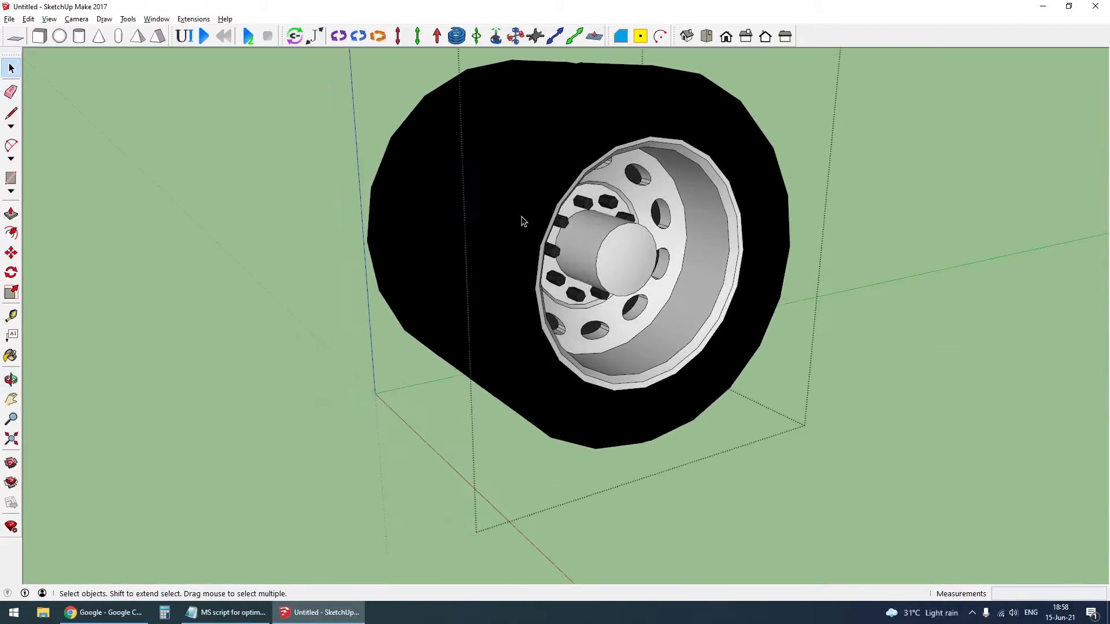
{"action": "middle_click_drag", "start_coordinate": [598, 273], "coordinate": [592, 255]}
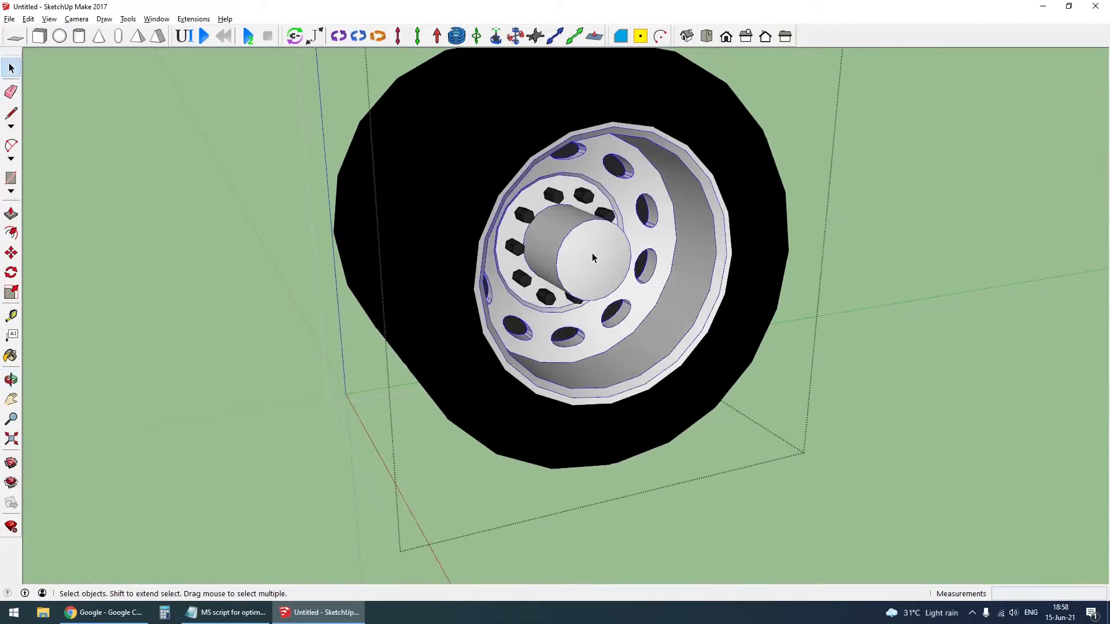
{"action": "double_click", "coordinate": [592, 252]}
{"action": "left_click", "coordinate": [588, 257]}
{"action": "scroll", "coordinate": [588, 258], "scroll_direction": "down", "scroll_amount": 1}
{"action": "key", "text": "Escape"}
{"action": "left_click", "coordinate": [587, 258]}
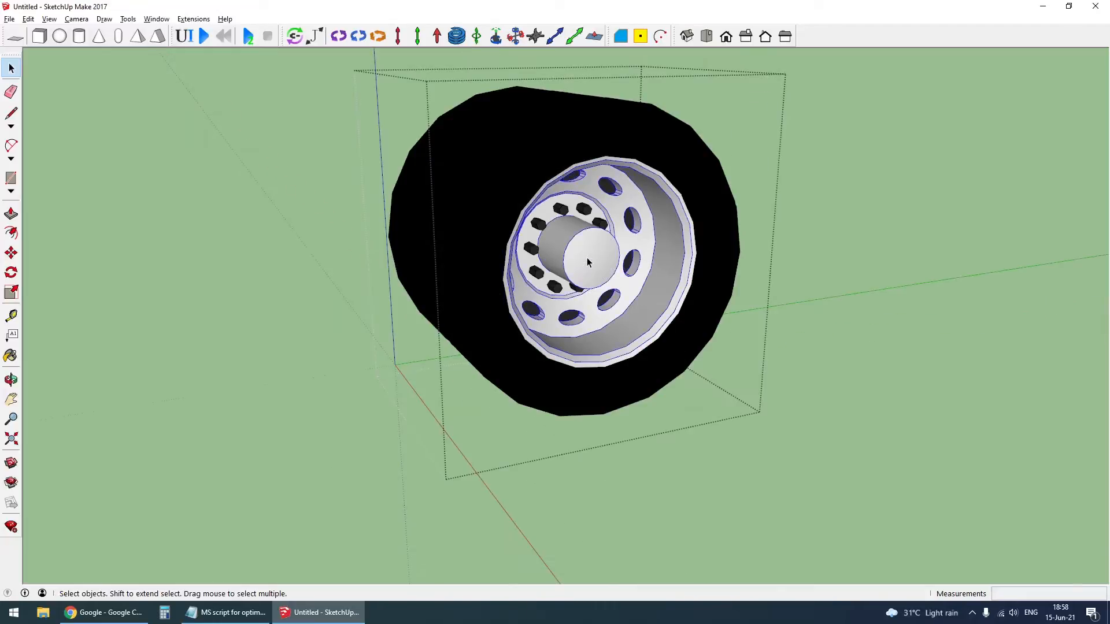
{"action": "key", "text": "Delete"}
{"action": "scroll", "coordinate": [586, 259], "scroll_direction": "up", "scroll_amount": 1}
{"action": "middle_click_drag", "start_coordinate": [570, 265], "coordinate": [523, 274]}
- Delete the disc faces closing off the inside of the rear tyres and close the wheel group
{"action": "double_click", "coordinate": [523, 223]}
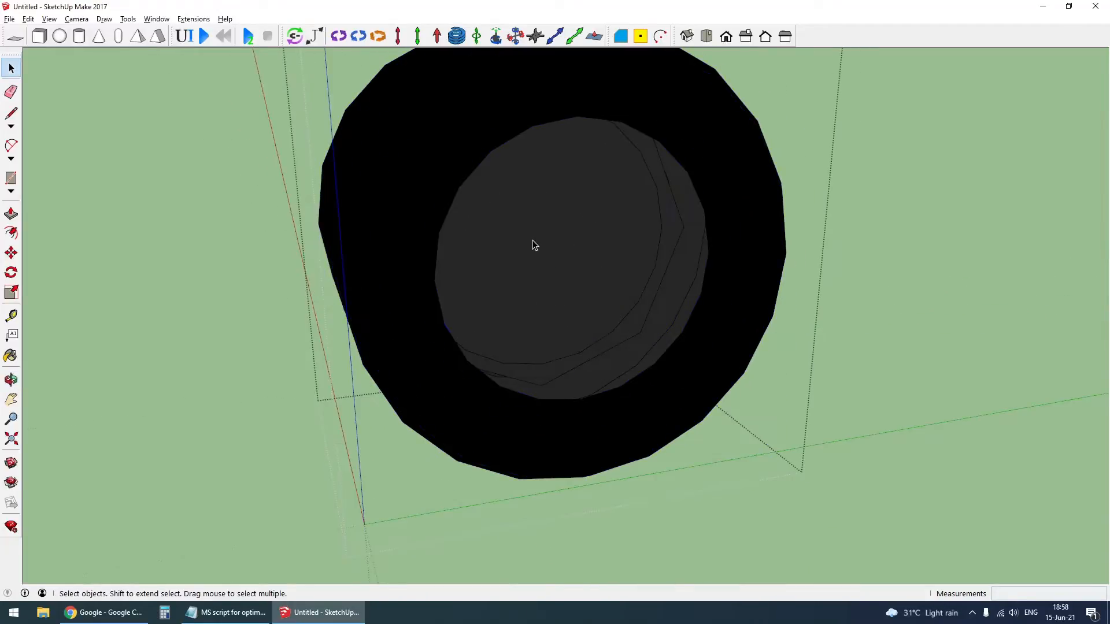
{"action": "left_click", "coordinate": [532, 241]}
{"action": "key", "text": "Delete"}
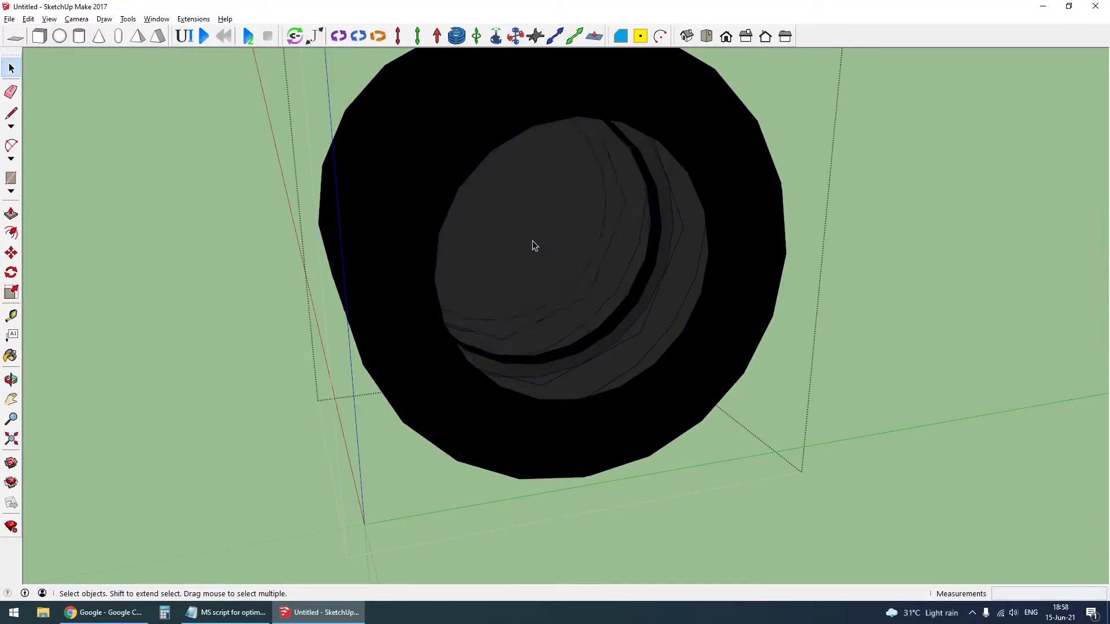
{"action": "left_click", "coordinate": [535, 247]}
{"action": "key", "text": "Delete"}
{"action": "key", "text": "Escape"}
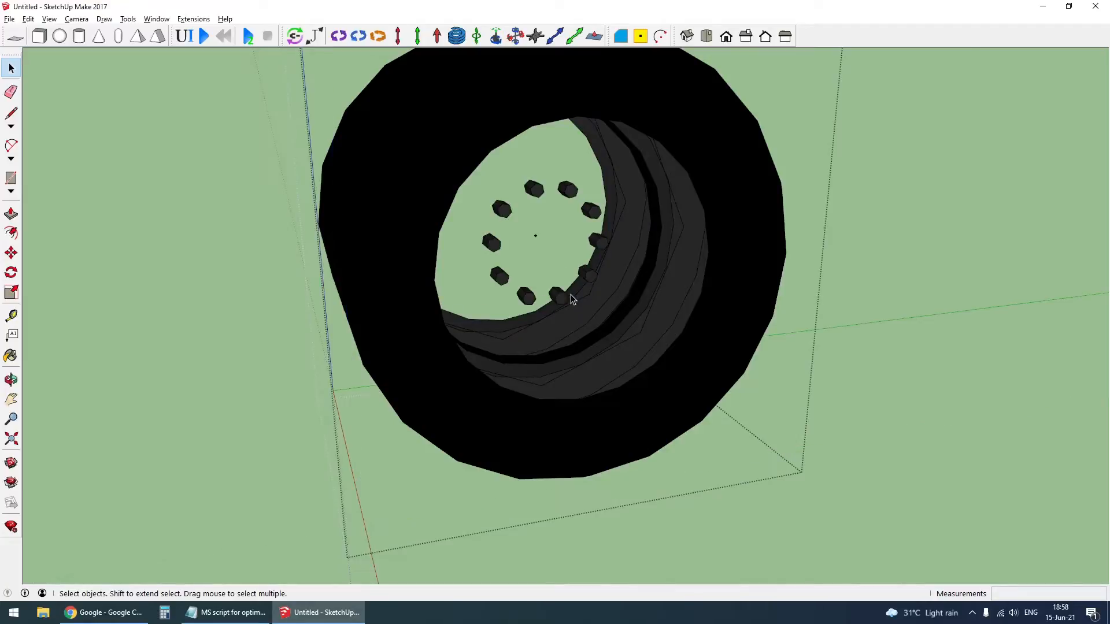
{"action": "key", "text": "Escape"}
- Examine the rear dual wheel's open bore, its bolts and tyre group, and the axle end behind it
{"action": "scroll", "coordinate": [511, 340], "scroll_direction": "down", "scroll_amount": 2}
{"action": "middle_click_drag", "start_coordinate": [511, 339], "coordinate": [545, 322]}
{"action": "scroll", "coordinate": [545, 322], "scroll_direction": "up", "scroll_amount": 4}
{"action": "left_click", "coordinate": [532, 284]}
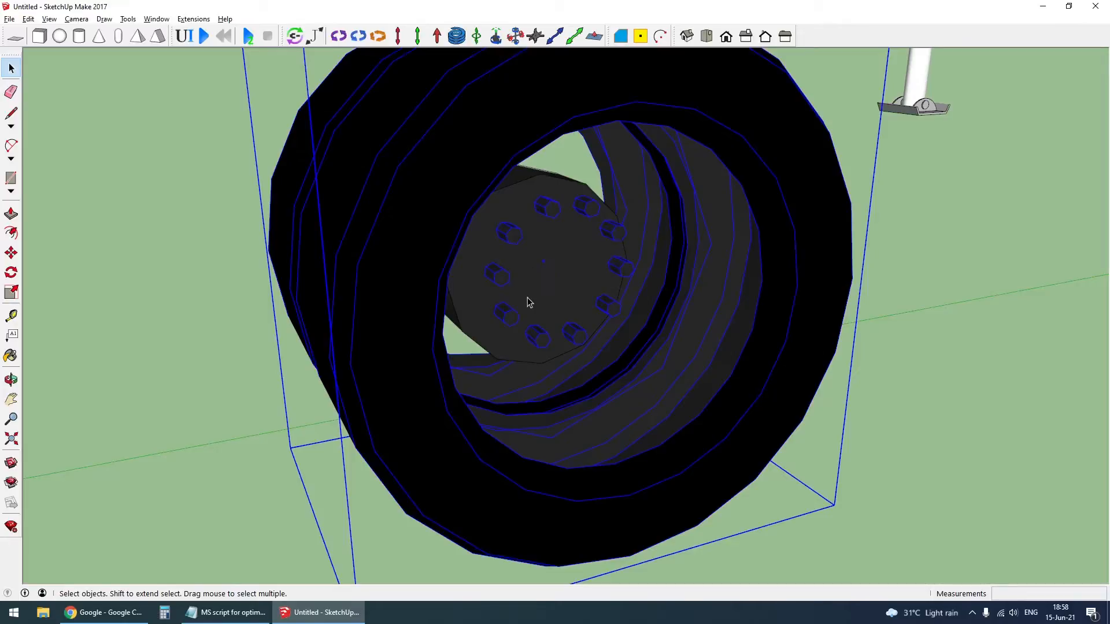
{"action": "scroll", "coordinate": [527, 297], "scroll_direction": "down", "scroll_amount": 6}
{"action": "double_click", "coordinate": [508, 254]}
{"action": "left_click", "coordinate": [508, 254]}
{"action": "scroll", "coordinate": [507, 253], "scroll_direction": "up", "scroll_amount": 1}
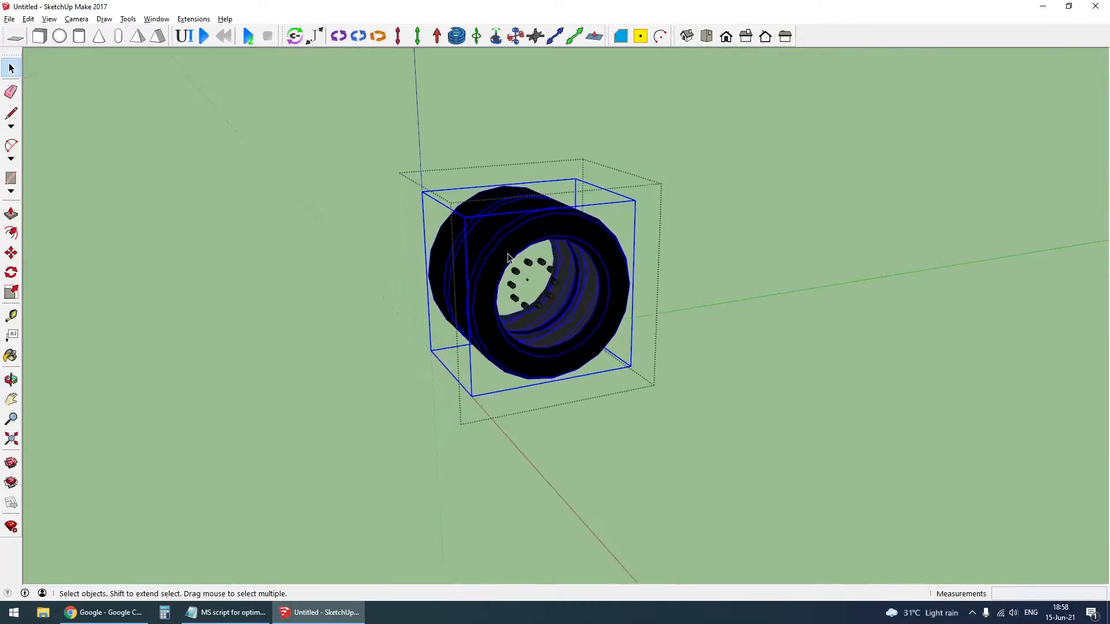
{"action": "scroll", "coordinate": [508, 254], "scroll_direction": "up", "scroll_amount": 1}
{"action": "scroll", "coordinate": [570, 340], "scroll_direction": "down", "scroll_amount": 4}
{"action": "left_click", "coordinate": [612, 419]}
{"action": "scroll", "coordinate": [463, 307], "scroll_direction": "down", "scroll_amount": 4}
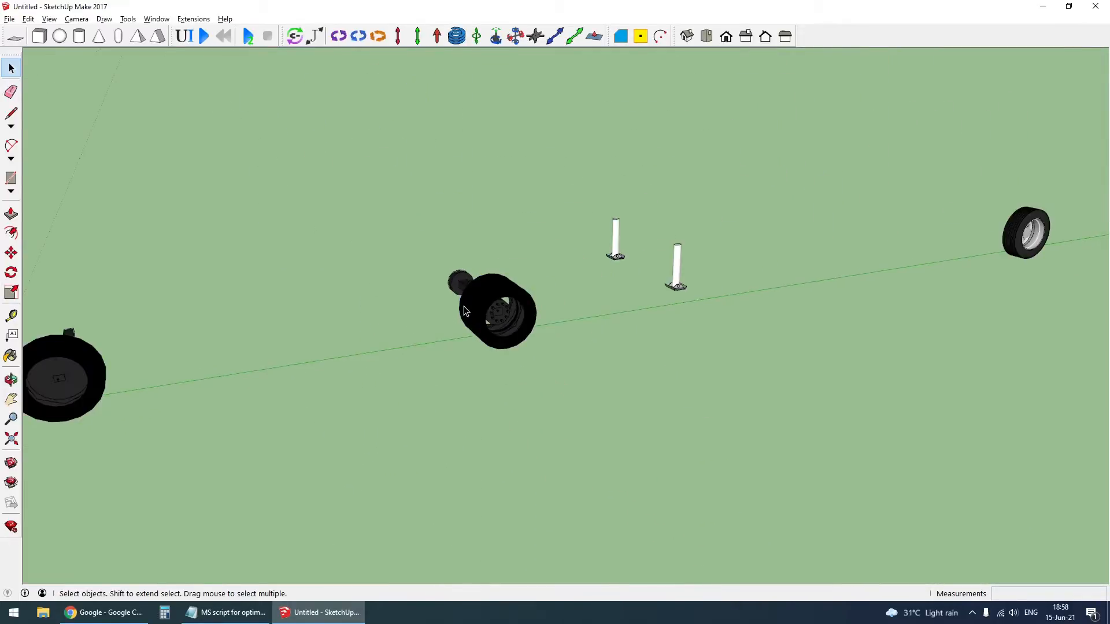
- Open the rear dual wheel for editing, move its axes origin onto the center point and close it
{"action": "right_click", "coordinate": [466, 311]}
{"action": "left_click", "coordinate": [508, 352]}
{"action": "scroll", "coordinate": [459, 340], "scroll_direction": "up", "scroll_amount": 5}
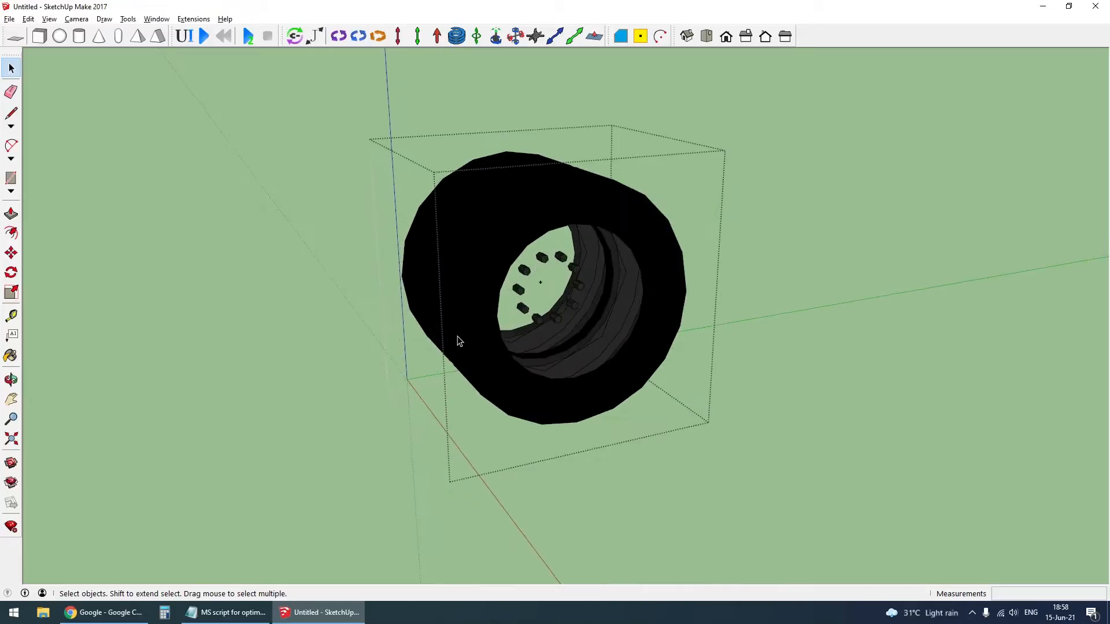
{"action": "key", "text": "x"}
{"action": "left_click", "coordinate": [541, 282]}
{"action": "key", "text": "Return"}
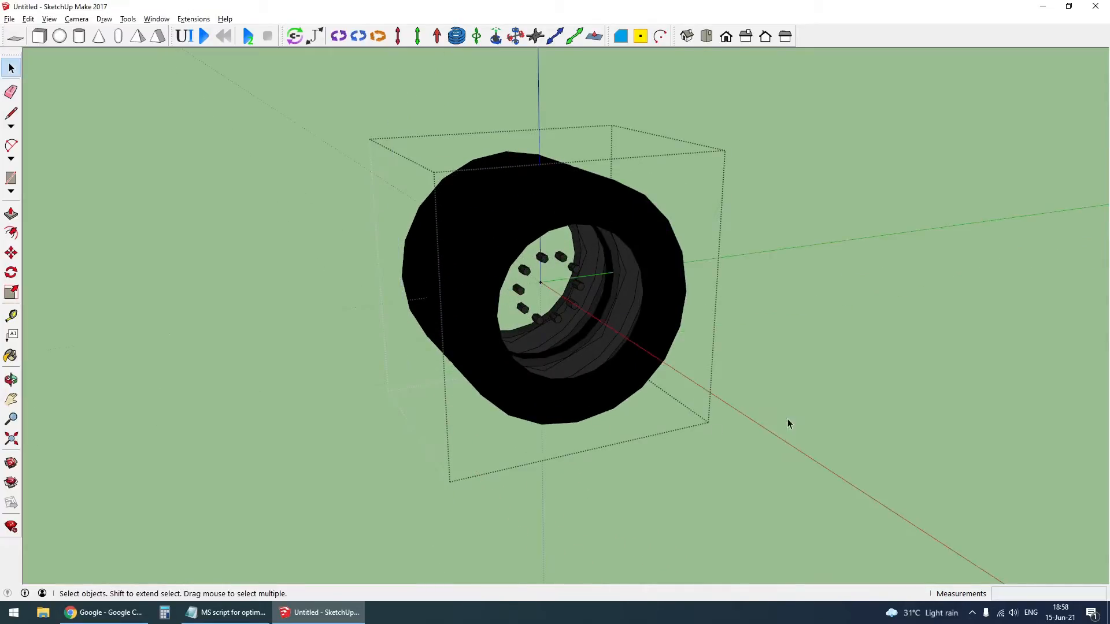
{"action": "left_click", "coordinate": [787, 418]}
{"action": "left_click", "coordinate": [484, 268]}
{"action": "scroll", "coordinate": [484, 272], "scroll_direction": "down", "scroll_amount": 3}
{"action": "left_click", "coordinate": [408, 435]}
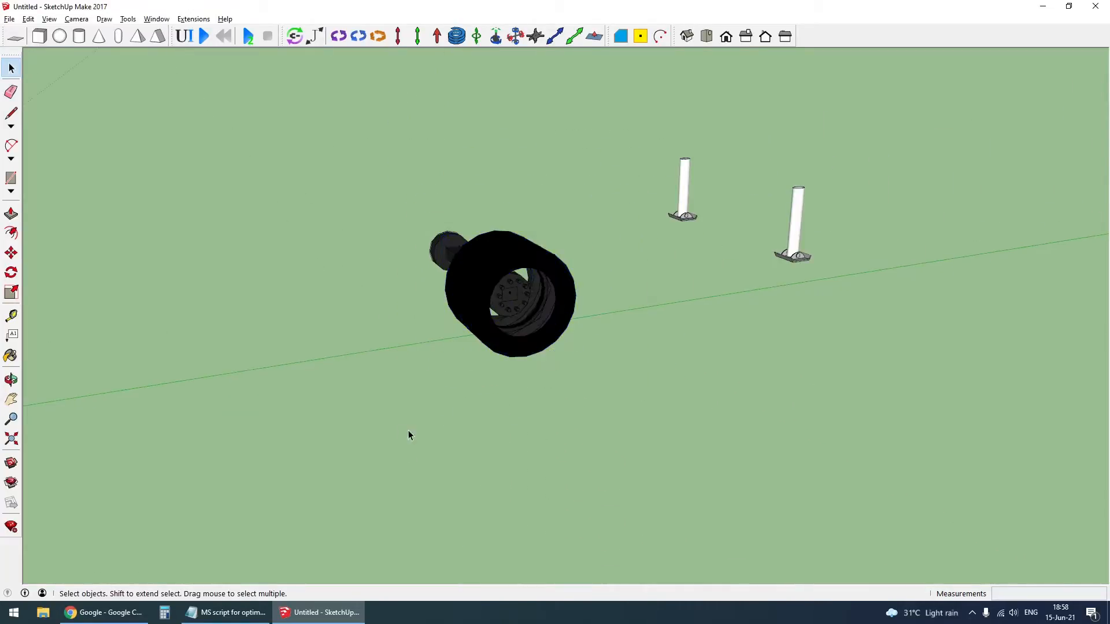
{"action": "scroll", "coordinate": [456, 334], "scroll_direction": "down", "scroll_amount": 3}
{"action": "scroll", "coordinate": [945, 227], "scroll_direction": "up", "scroll_amount": 6}
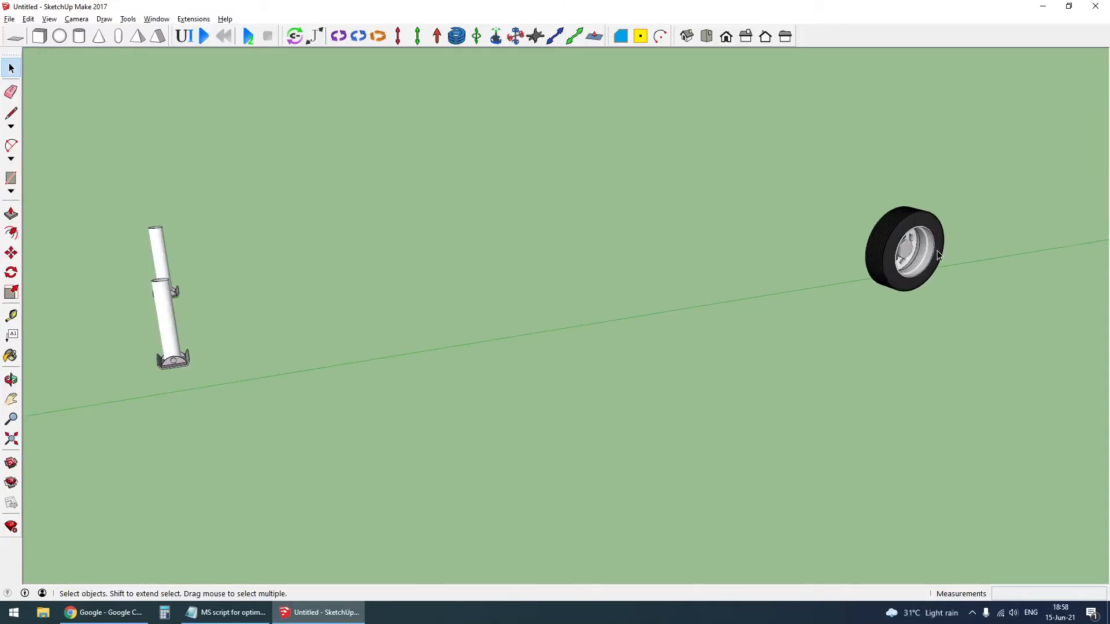
{"action": "scroll", "coordinate": [934, 258], "scroll_direction": "up", "scroll_amount": 2}
{"action": "double_click", "coordinate": [931, 248]}
{"action": "scroll", "coordinate": [928, 252], "scroll_direction": "up", "scroll_amount": 4}
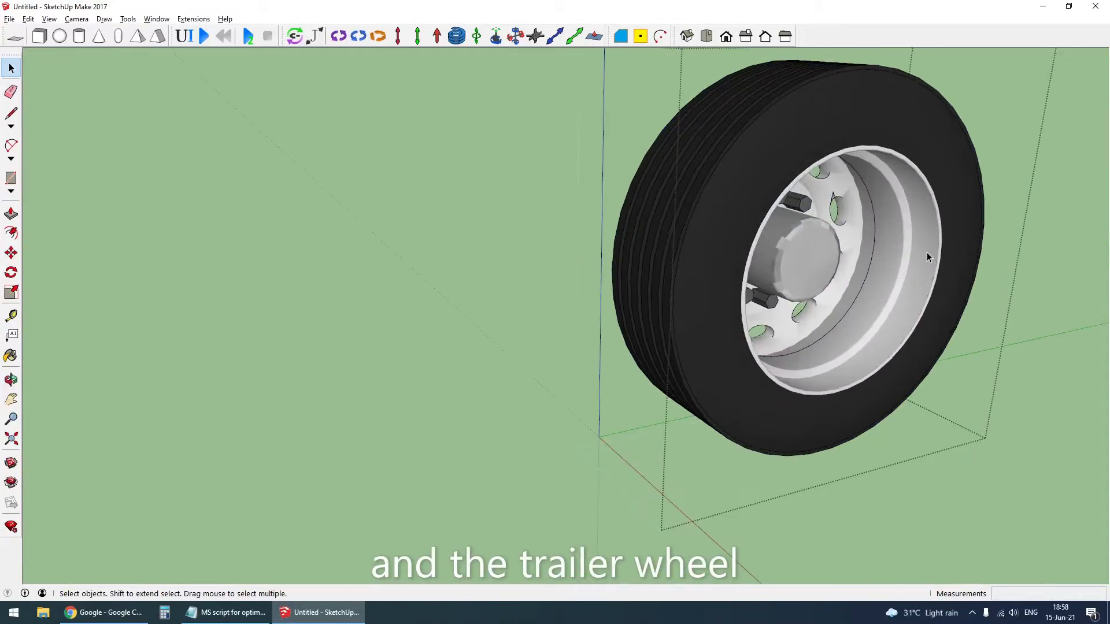
{"action": "scroll", "coordinate": [867, 259], "scroll_direction": "down", "scroll_amount": 4}
{"action": "key", "text": "Escape"}
{"action": "left_click", "coordinate": [848, 266]}
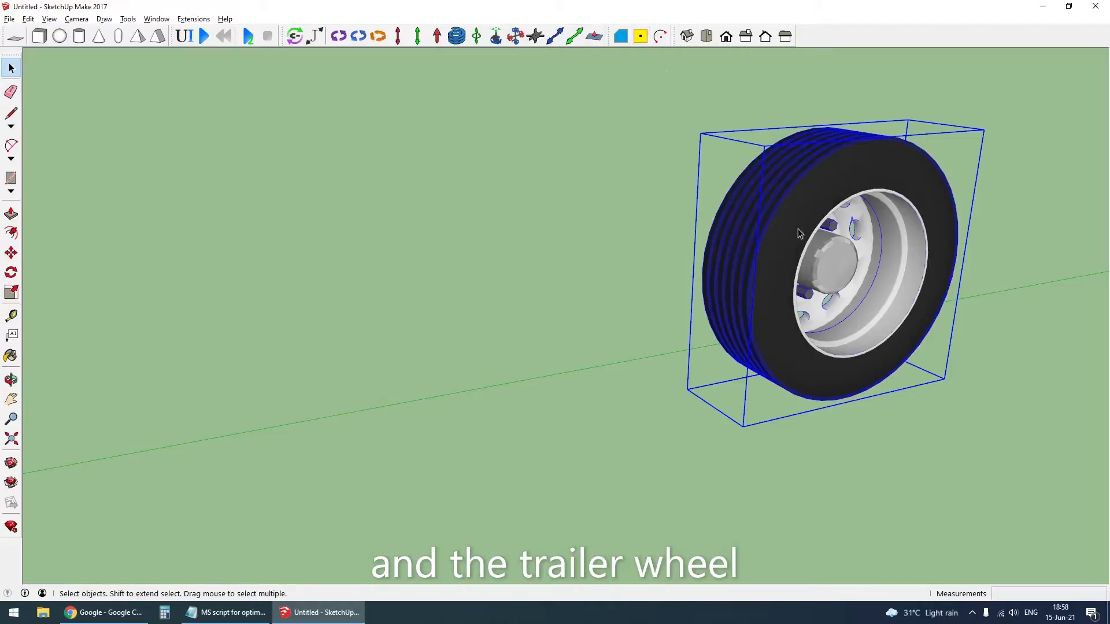
{"action": "key", "text": "Delete"}
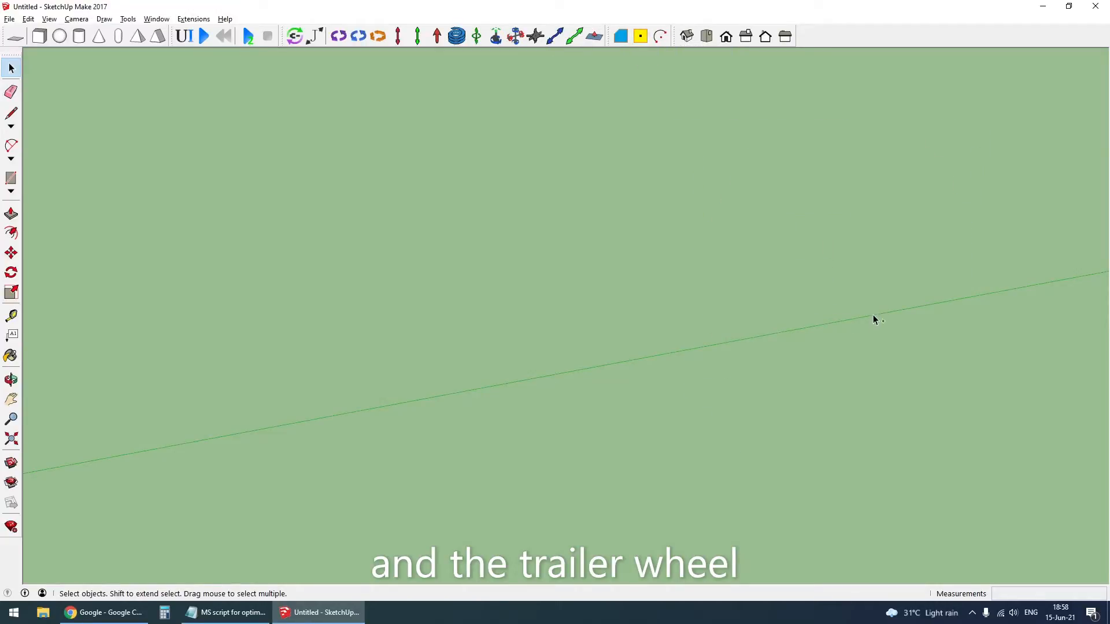
{"action": "key", "text": "ctrl+z"}
- Delete the trailer wheel's rim, leaving the tyre, and move its group axes origin onto the center point
{"action": "middle_click_drag", "start_coordinate": [842, 241], "coordinate": [699, 246]}
{"action": "key", "text": "Delete"}
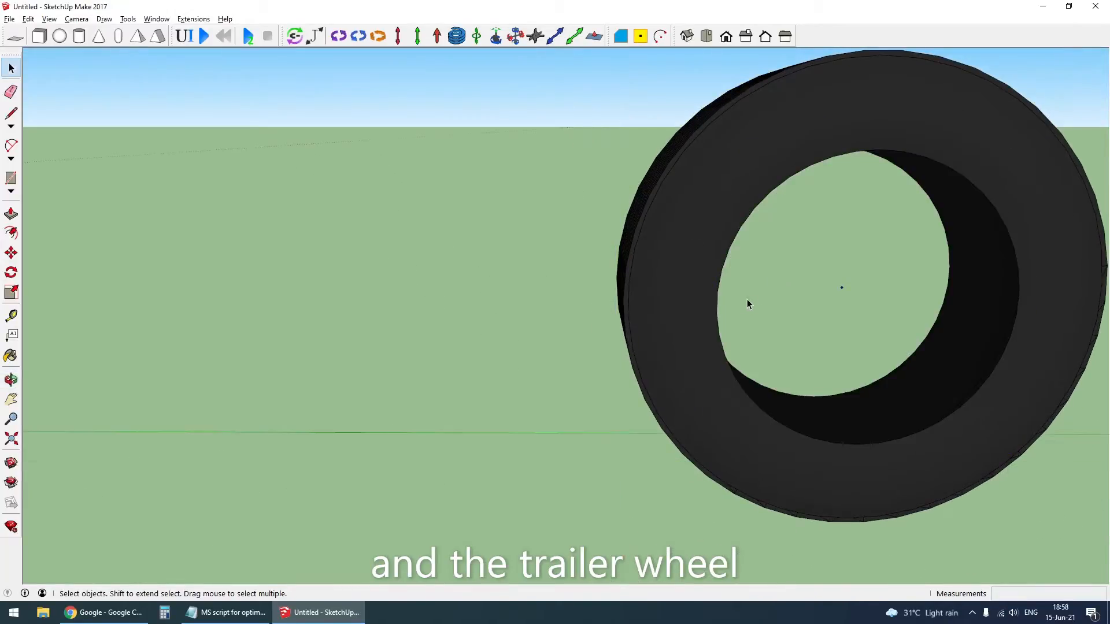
{"action": "scroll", "coordinate": [722, 300], "scroll_direction": "down", "scroll_amount": 2}
{"action": "left_click", "coordinate": [696, 297]}
{"action": "scroll", "coordinate": [712, 363], "scroll_direction": "up", "scroll_amount": 1}
{"action": "scroll", "coordinate": [708, 359], "scroll_direction": "up", "scroll_amount": 1}
{"action": "key", "text": "x"}
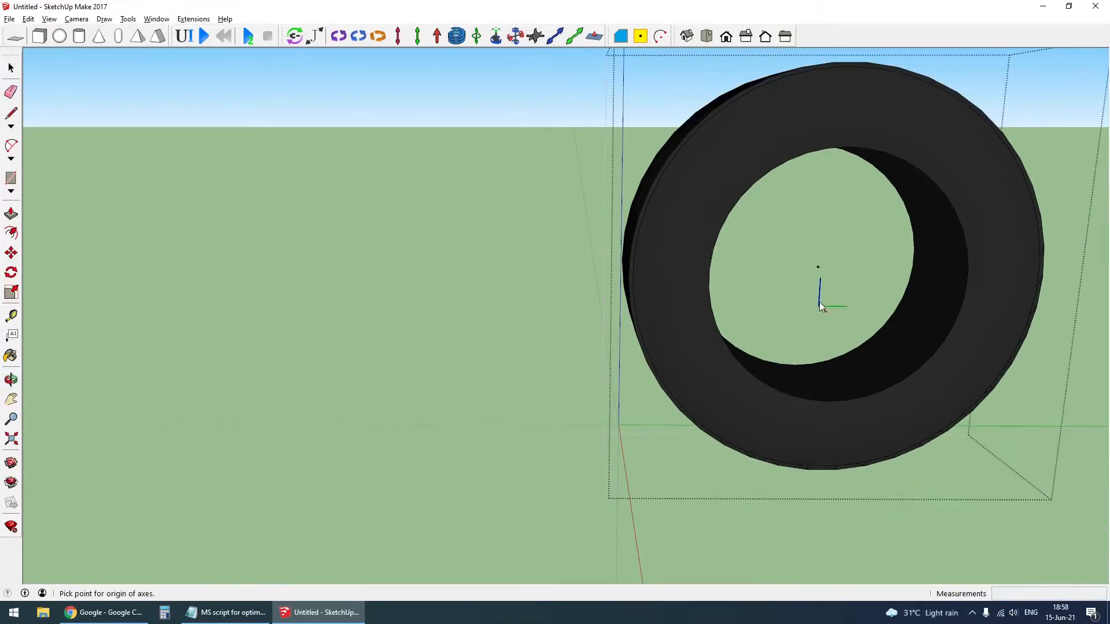
{"action": "double_click", "coordinate": [819, 266]}
{"action": "scroll", "coordinate": [740, 300], "scroll_direction": "down", "scroll_amount": 1}
{"action": "left_click", "coordinate": [510, 314]}
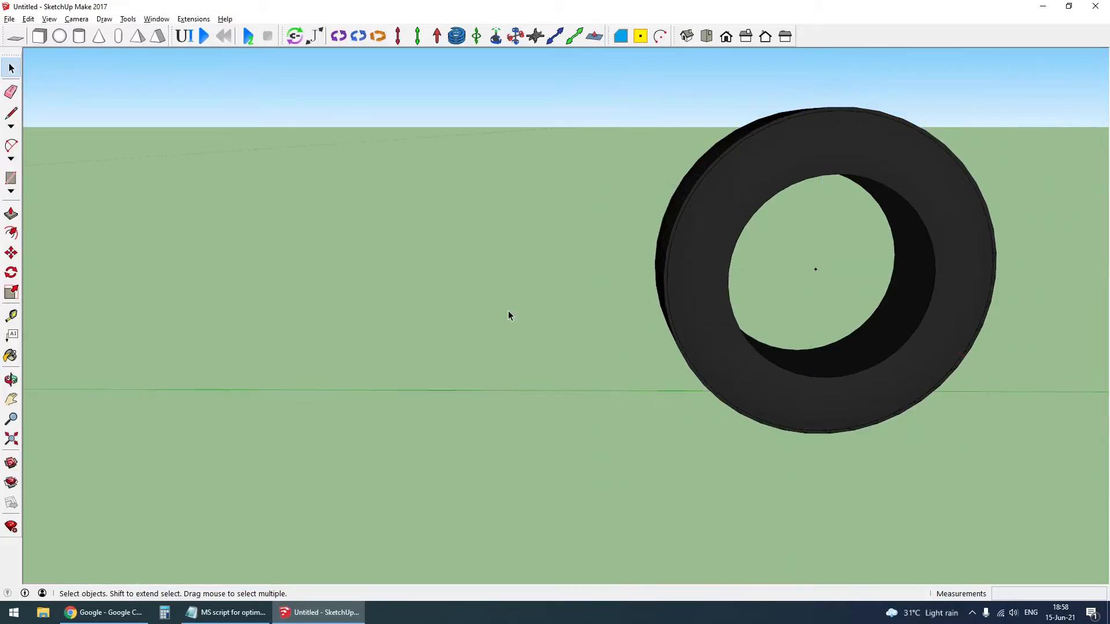
- Convert the trailer tyre group into a component
{"action": "middle_click_drag", "start_coordinate": [509, 314], "coordinate": [630, 348]}
{"action": "left_click", "coordinate": [859, 293]}
{"action": "right_click", "coordinate": [854, 289]}
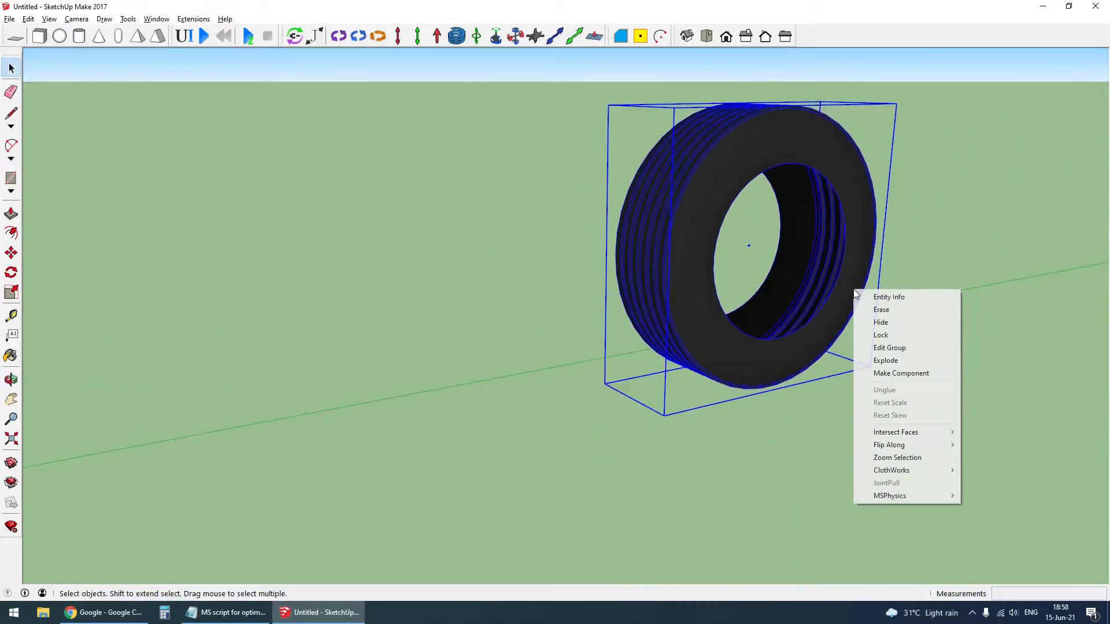
{"action": "left_click", "coordinate": [902, 373]}
{"action": "key", "text": "Return"}
{"action": "key", "text": "shift+z"}
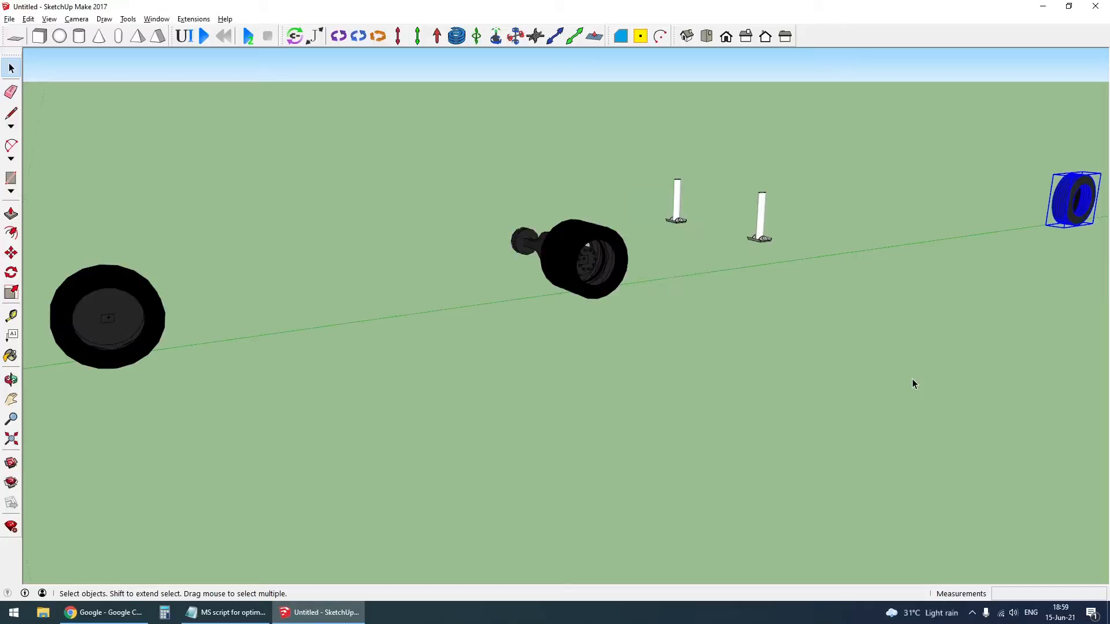
- Examine the front wheel, rear dual wheel and trailer tyre along the vehicle layout by selecting each in turn
{"action": "left_click", "coordinate": [910, 372]}
{"action": "middle_click_drag", "start_coordinate": [910, 372], "coordinate": [367, 313]}
{"action": "left_click", "coordinate": [367, 312]}
{"action": "middle_click_drag", "start_coordinate": [701, 179], "coordinate": [873, 162]}
{"action": "left_click", "coordinate": [864, 153]}
{"action": "left_click", "coordinate": [733, 232]}
{"action": "left_click", "coordinate": [548, 321]}
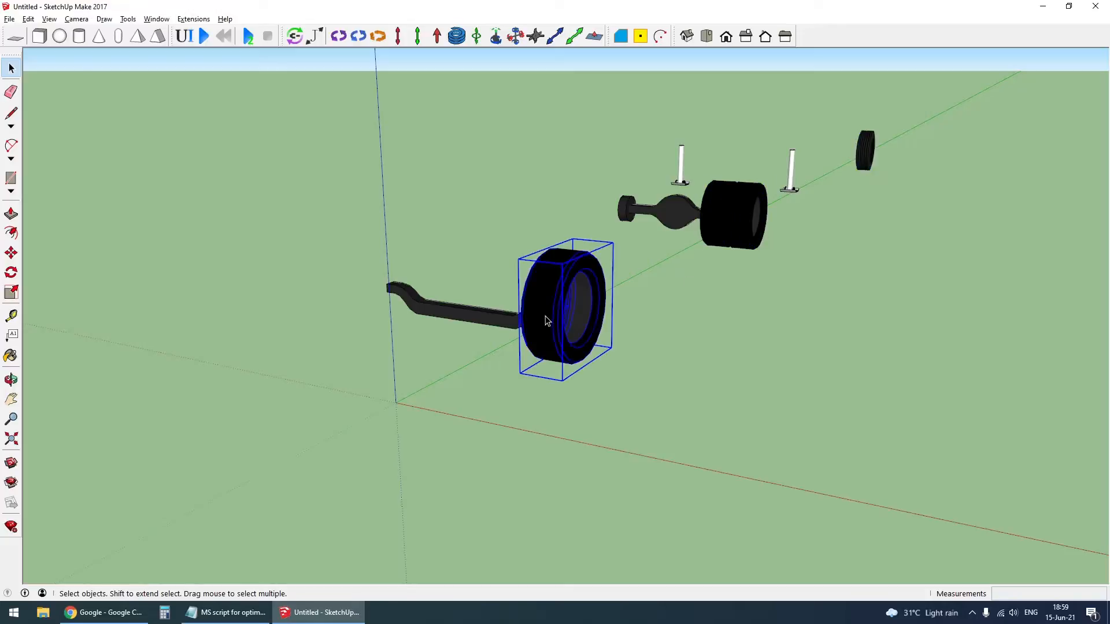
{"action": "left_click", "coordinate": [662, 361]}
{"action": "middle_click_drag", "start_coordinate": [544, 287], "coordinate": [600, 293], "text": "shift"}
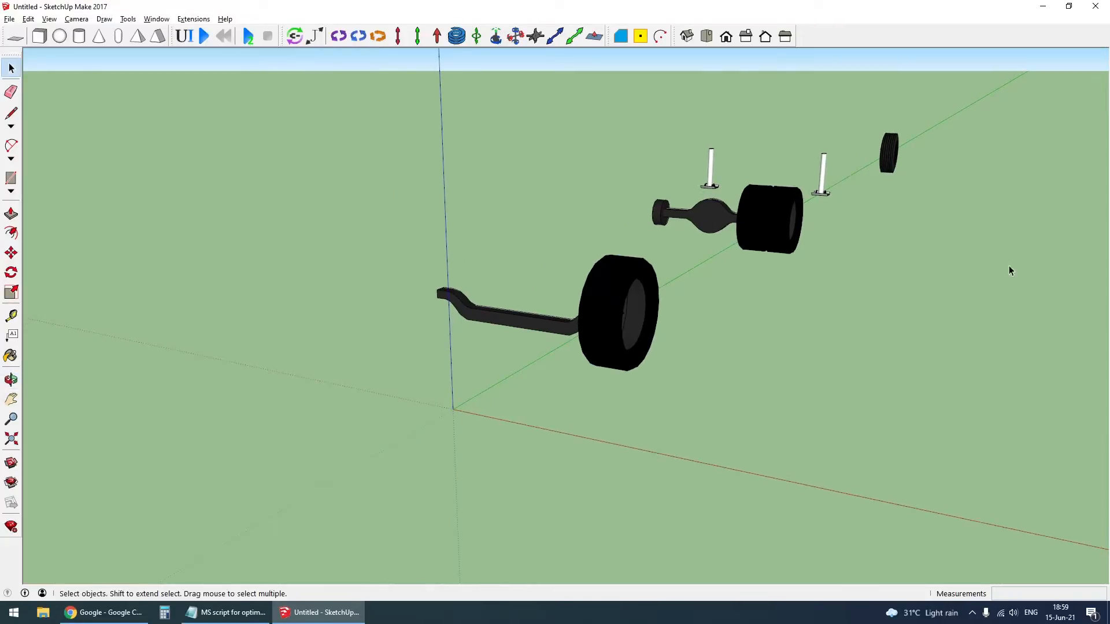
- Copy the trailer tyre about 0.34 m inward along the red axis to form a dual wheel
{"action": "scroll", "coordinate": [900, 141], "scroll_direction": "up", "scroll_amount": 10}
{"action": "middle_click_drag", "start_coordinate": [895, 231], "coordinate": [840, 318]}
{"action": "left_click", "coordinate": [850, 205]}
{"action": "middle_click_drag", "start_coordinate": [731, 315], "coordinate": [789, 367]}
{"action": "key", "text": "m"}
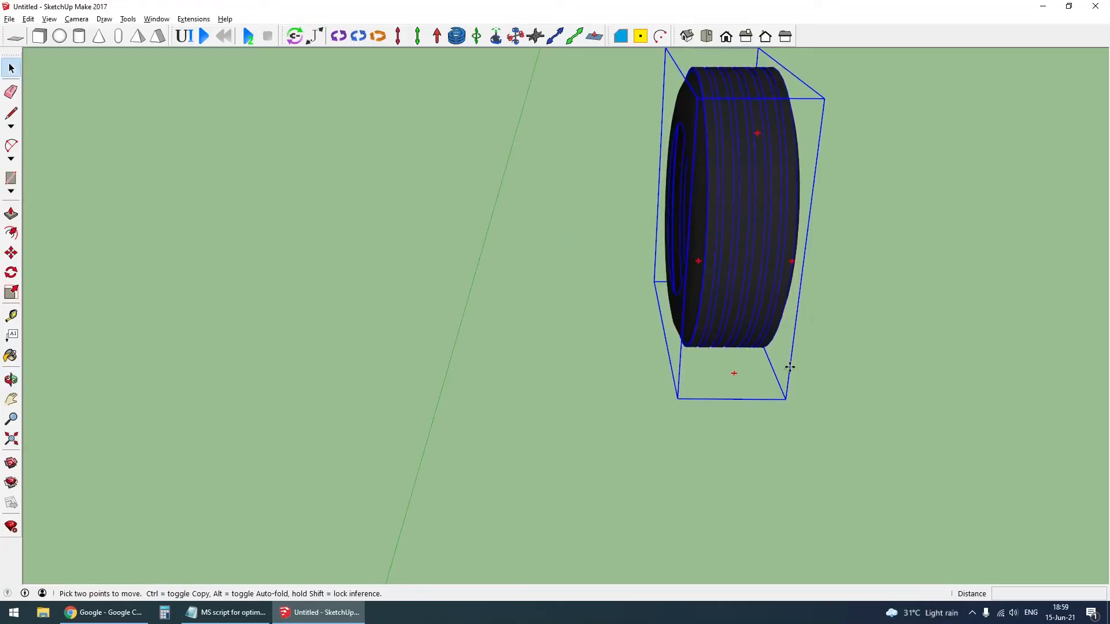
{"action": "key", "text": "ctrl"}
{"action": "left_click", "coordinate": [777, 369]}
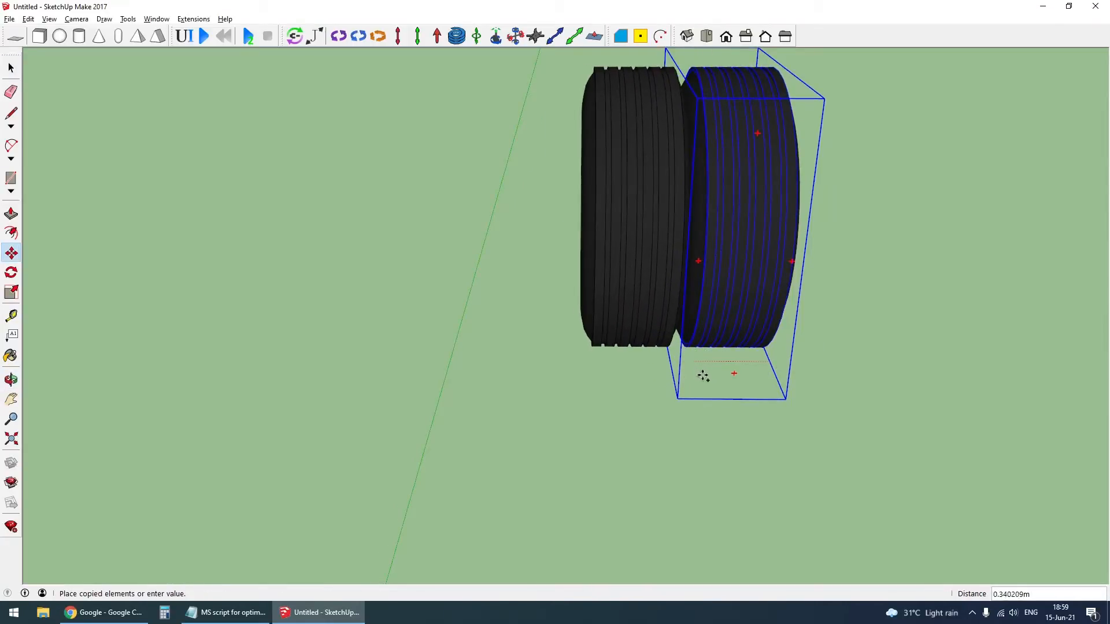
{"action": "middle_click_drag", "start_coordinate": [701, 374], "coordinate": [454, 314]}
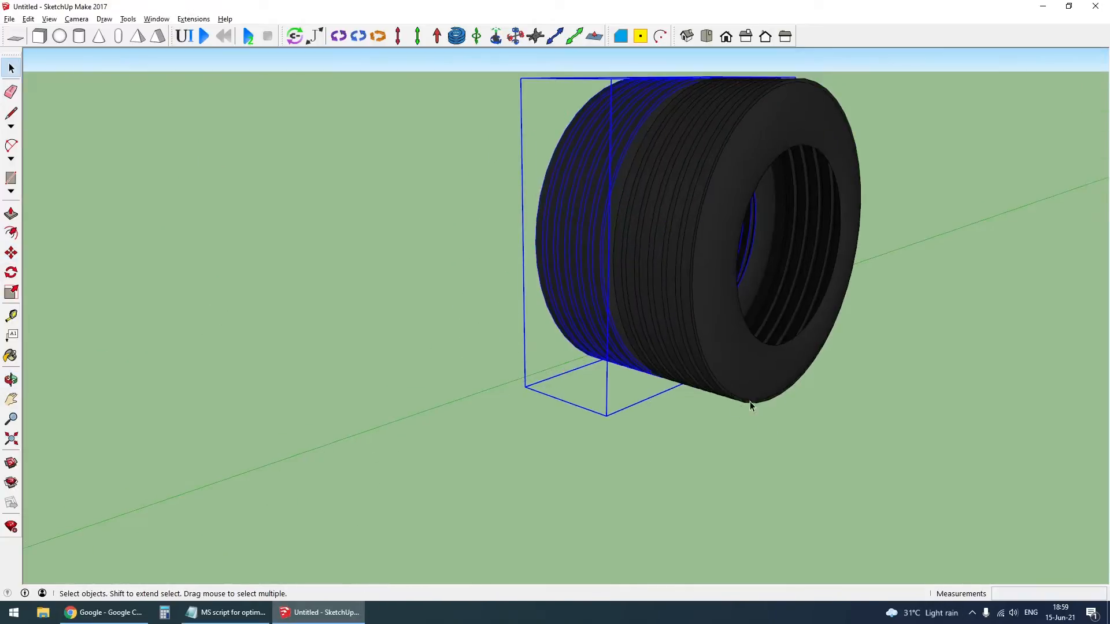
- Group the two trailer tyres and add a center point midway between them
{"action": "scroll", "coordinate": [750, 401], "scroll_direction": "down", "scroll_amount": 5}
{"action": "left_click", "coordinate": [833, 407]}
{"action": "scroll", "coordinate": [765, 322], "scroll_direction": "up", "scroll_amount": 5}
{"action": "middle_click_drag", "start_coordinate": [765, 322], "coordinate": [653, 306]}
{"action": "left_click", "coordinate": [604, 248]}
{"action": "key", "text": "ctrl+g"}
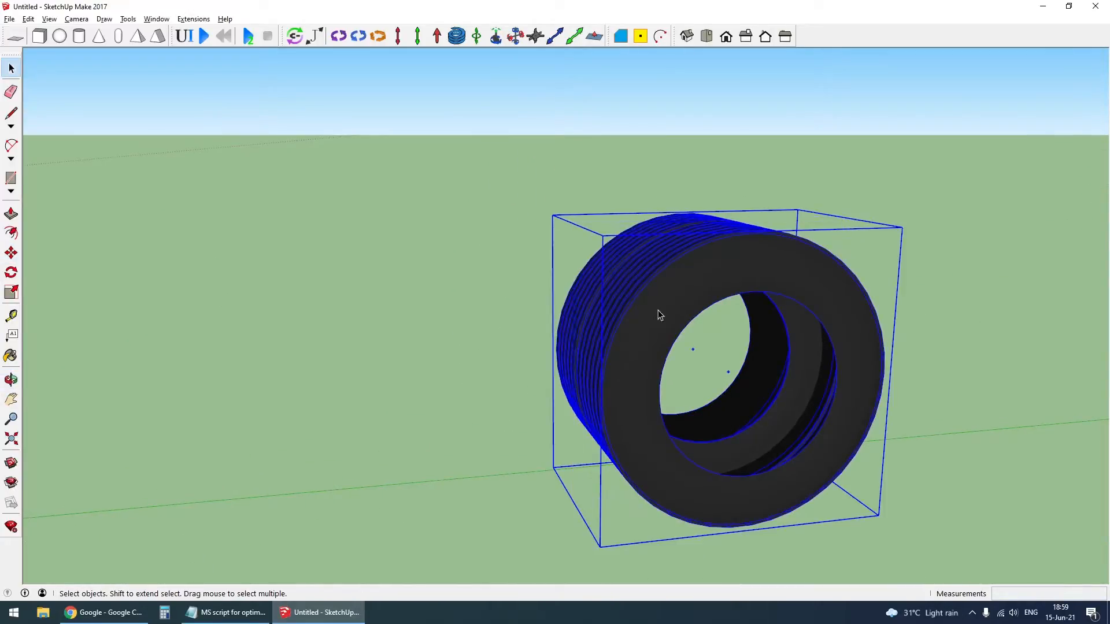
- Transfer the middle center point into the dual trailer tyre group at the same location and close the group
{"action": "left_click", "coordinate": [717, 377]}
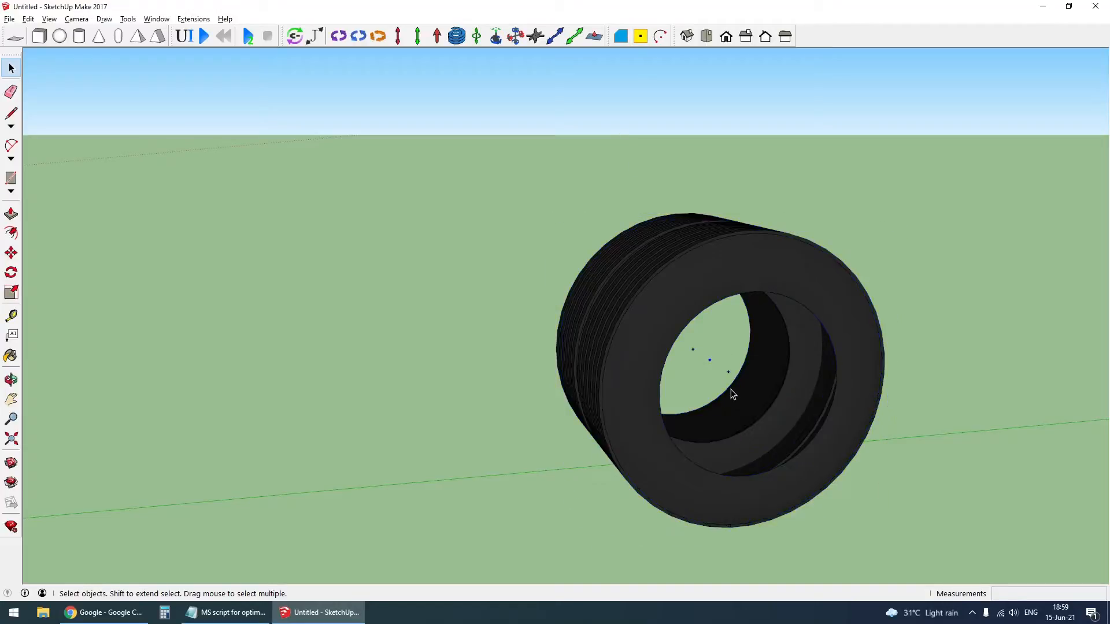
{"action": "double_click", "coordinate": [676, 296]}
{"action": "scroll", "coordinate": [674, 291], "scroll_direction": "down", "scroll_amount": 2}
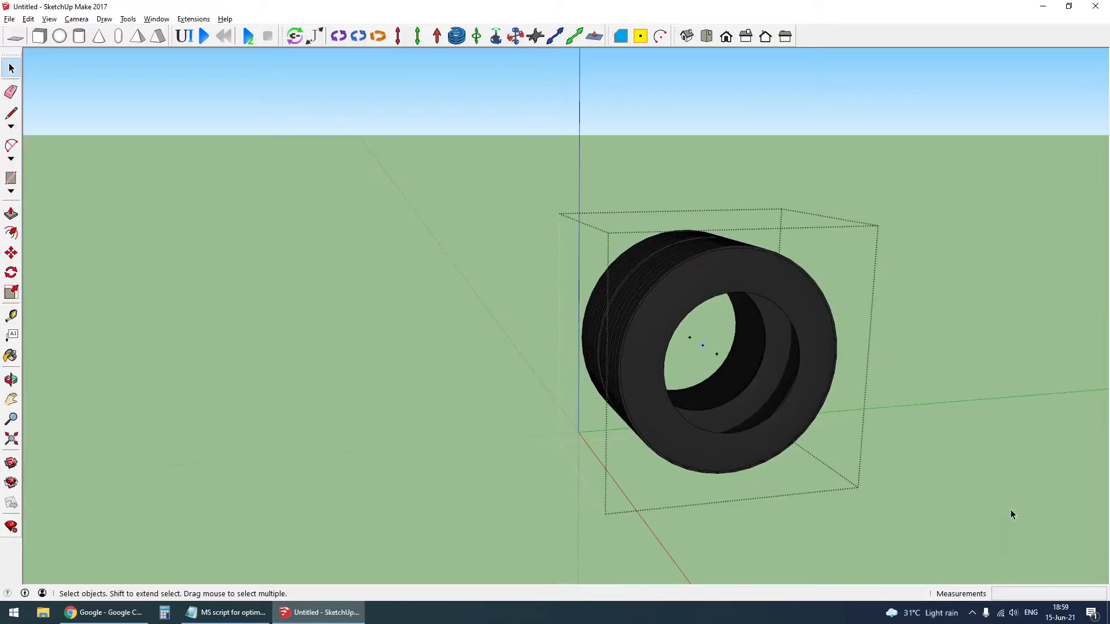
{"action": "left_click", "coordinate": [948, 488]}
{"action": "scroll", "coordinate": [688, 352], "scroll_direction": "up", "scroll_amount": 1}
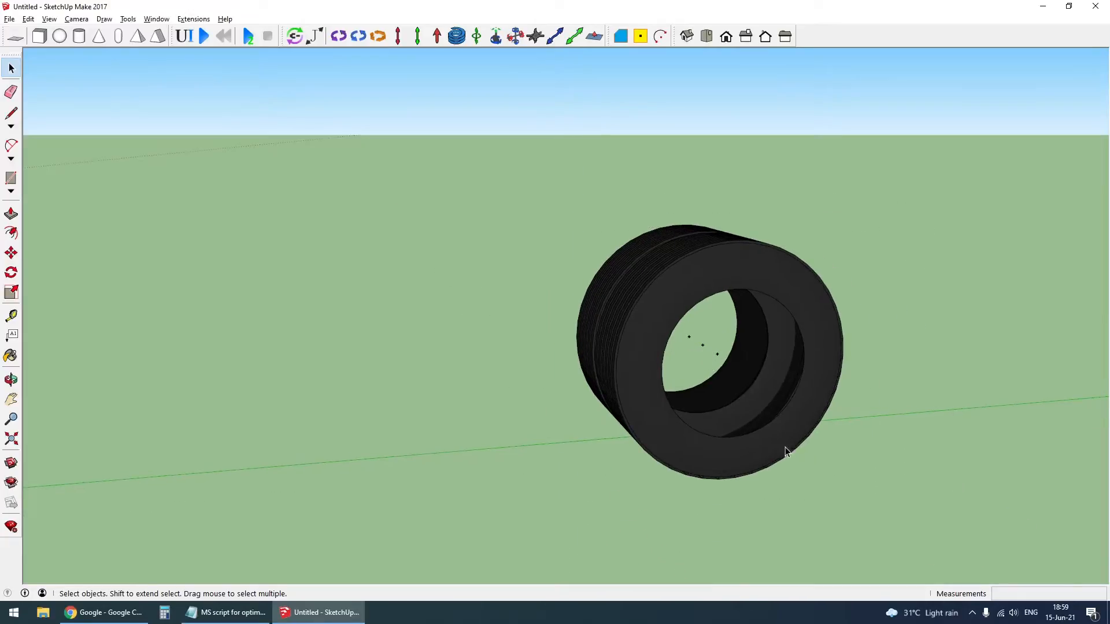
- Examine how the front wheel, rear dual wheel and dual trailer tyres line up along the axles
{"action": "scroll", "coordinate": [829, 373], "scroll_direction": "down", "scroll_amount": 3}
{"action": "scroll", "coordinate": [811, 369], "scroll_direction": "down", "scroll_amount": 3}
{"action": "middle_click_drag", "start_coordinate": [810, 369], "coordinate": [531, 413]}
{"action": "scroll", "coordinate": [527, 395], "scroll_direction": "up", "scroll_amount": 2}
{"action": "left_click", "coordinate": [527, 396]}
{"action": "scroll", "coordinate": [549, 385], "scroll_direction": "down", "scroll_amount": 2}
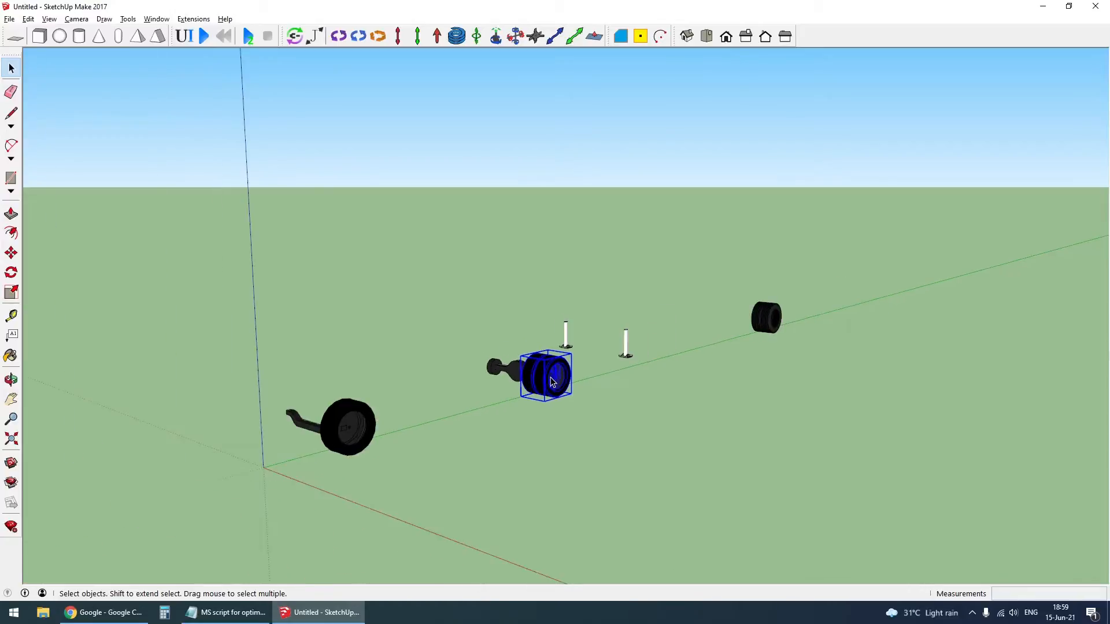
{"action": "scroll", "coordinate": [371, 425], "scroll_direction": "up", "scroll_amount": 3}
{"action": "middle_click_drag", "start_coordinate": [371, 425], "coordinate": [470, 426]}
{"action": "scroll", "coordinate": [471, 426], "scroll_direction": "down", "scroll_amount": 2}
{"action": "left_click", "coordinate": [498, 467]}
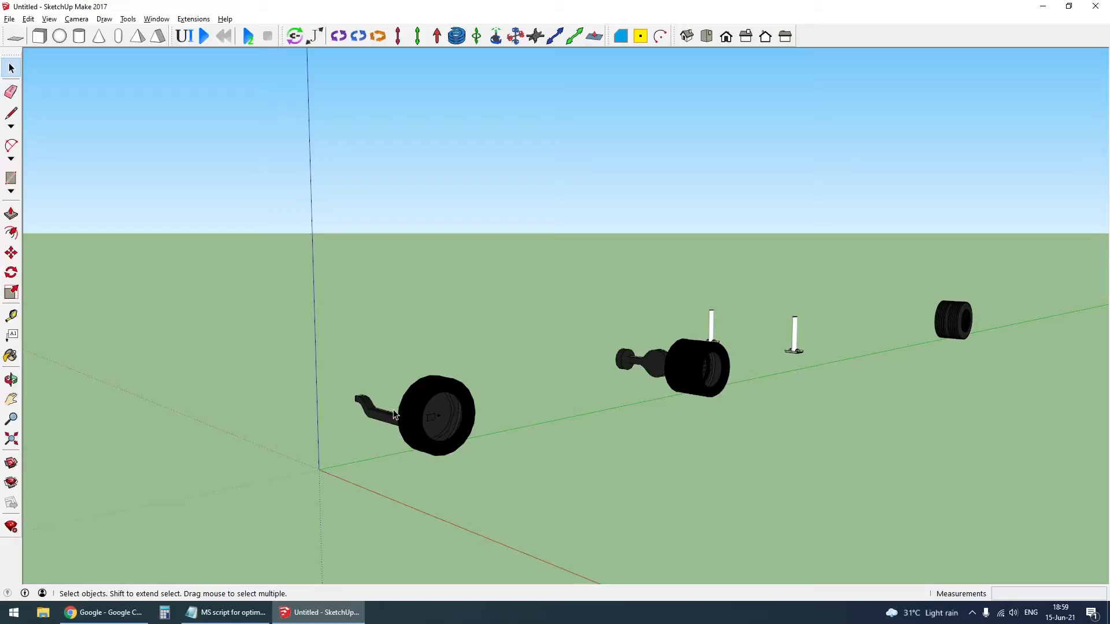
- Switch to monochrome faces and draw a vertical 0.8 m by 0.8 m square from the front wheel's center point
{"action": "middle_click_drag", "start_coordinate": [441, 423], "coordinate": [436, 423]}
{"action": "scroll", "coordinate": [428, 423], "scroll_direction": "up", "scroll_amount": 4}
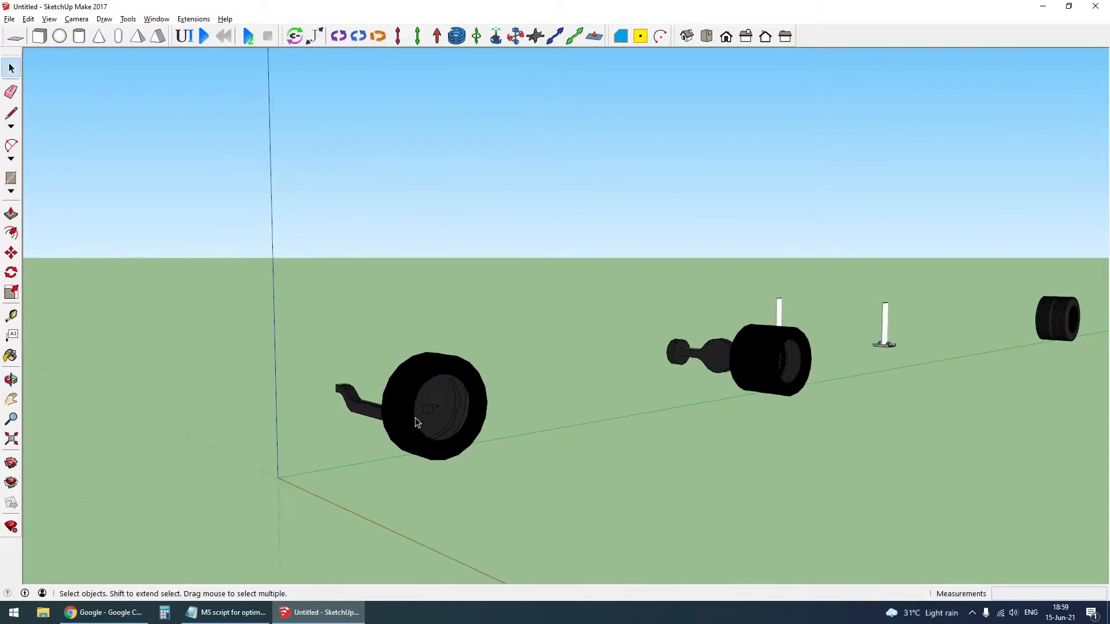
{"action": "scroll", "coordinate": [449, 411], "scroll_direction": "up", "scroll_amount": 5}
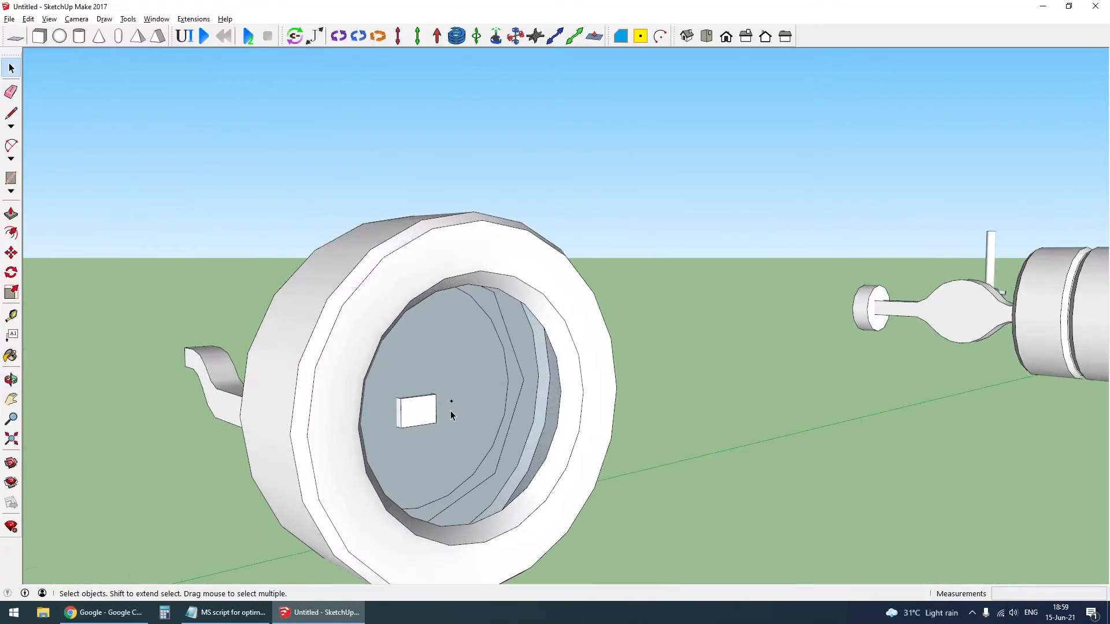
{"action": "key", "text": "r"}
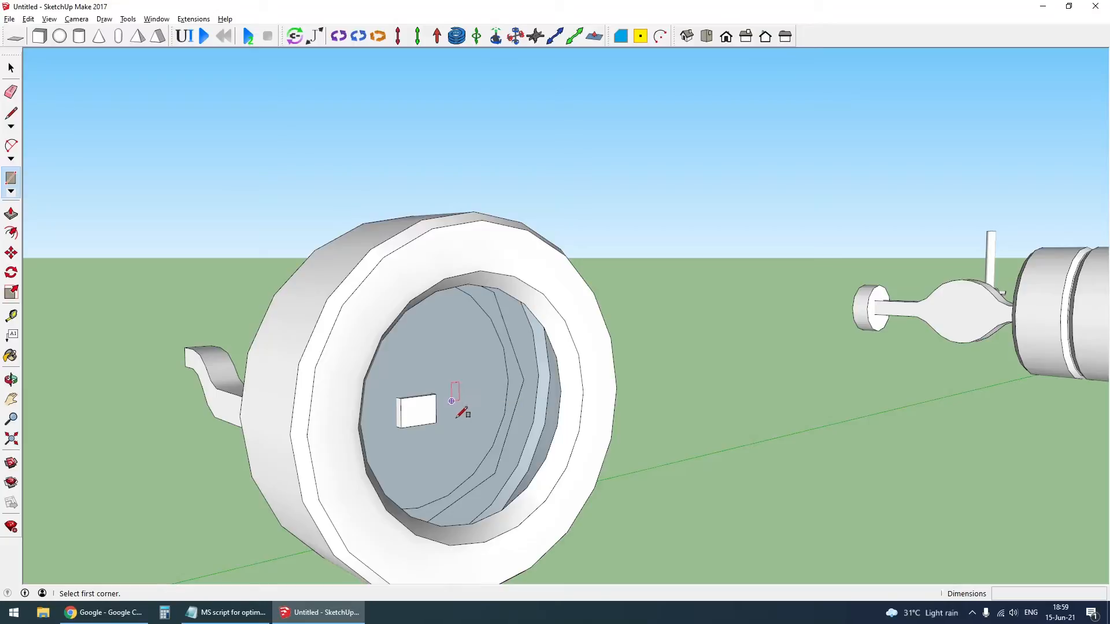
{"action": "left_click", "coordinate": [451, 401]}
{"action": "left_click", "coordinate": [599, 173]}
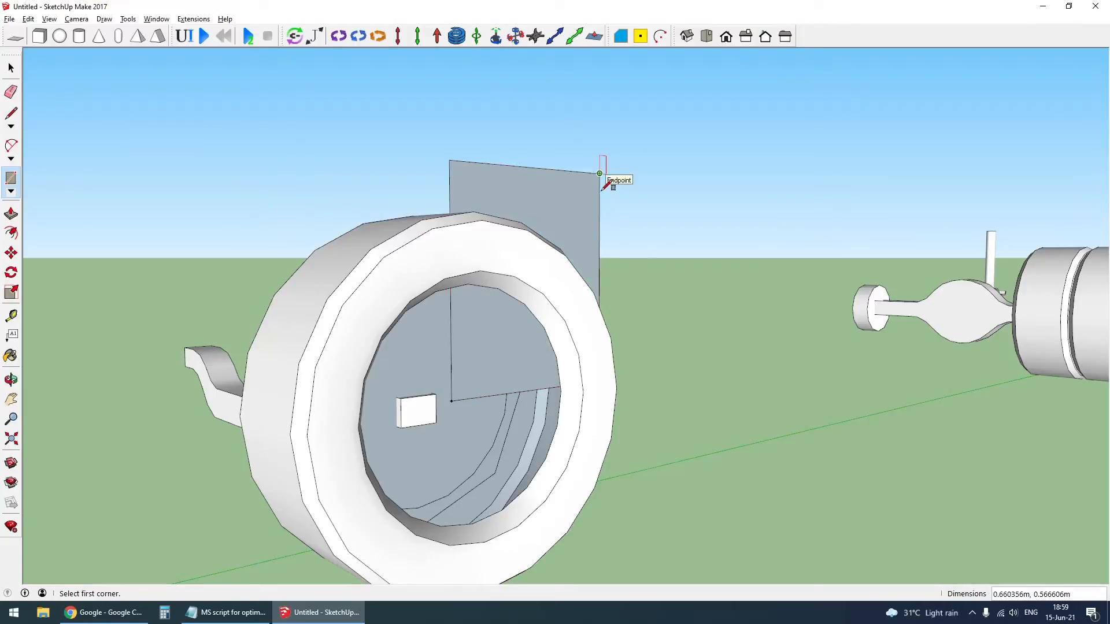
{"action": "type", "text": ".8,.8"}
{"action": "key", "text": "Return"}
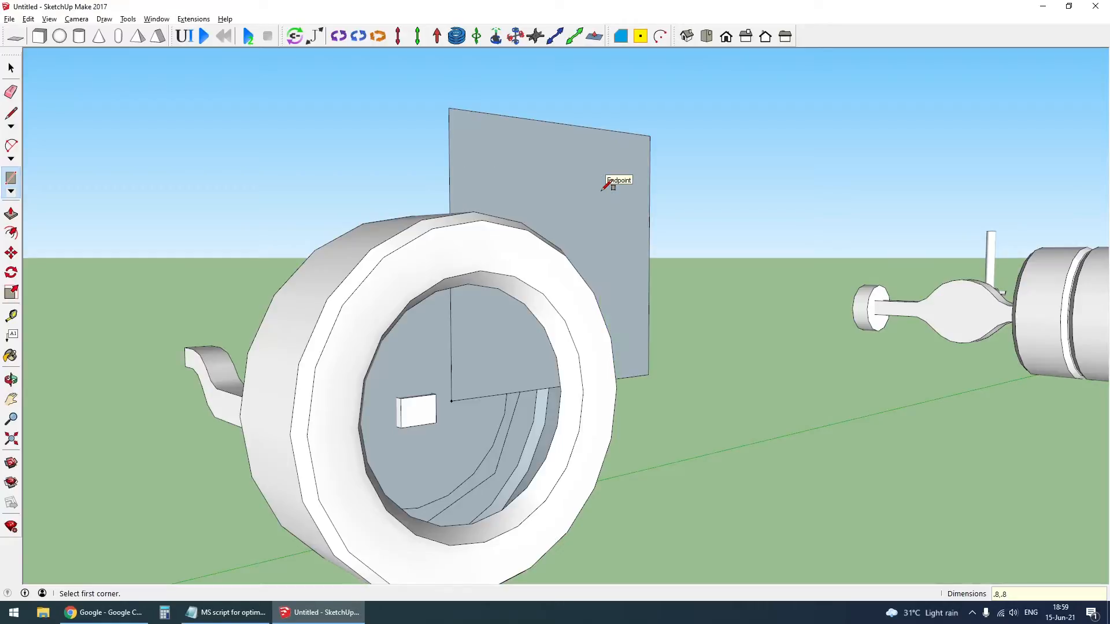
- Extrude the square outward 0.2 m with Push/Pull to form a box
{"action": "scroll", "coordinate": [509, 383], "scroll_direction": "down", "scroll_amount": 3}
{"action": "middle_click_drag", "start_coordinate": [509, 383], "coordinate": [622, 477]}
{"action": "key", "text": "p"}
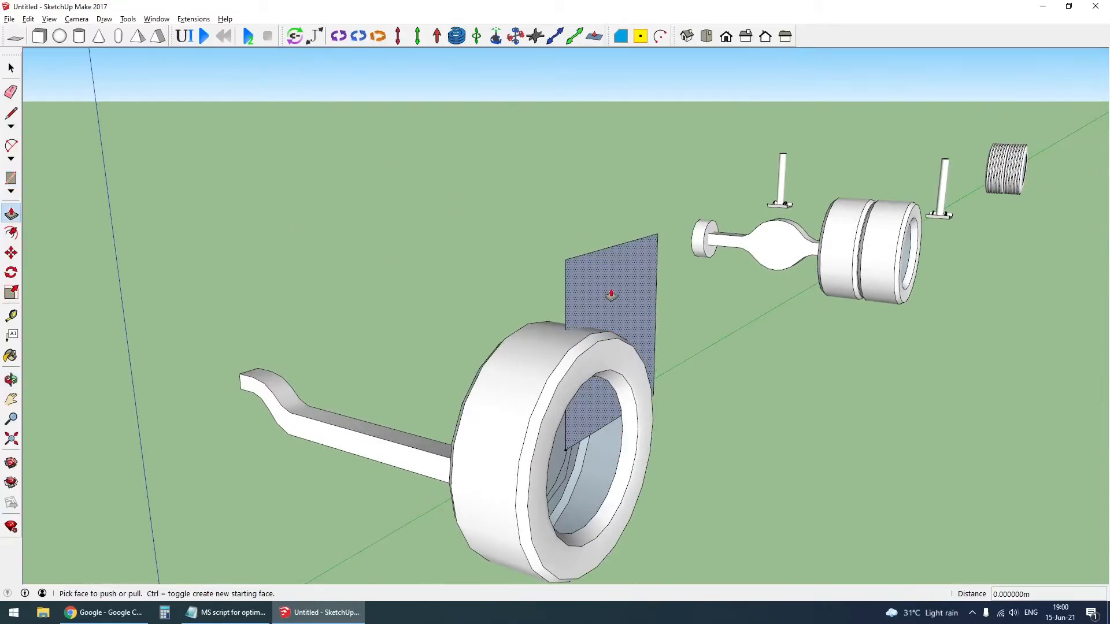
{"action": "left_click", "coordinate": [611, 295]}
{"action": "left_click", "coordinate": [643, 310]}
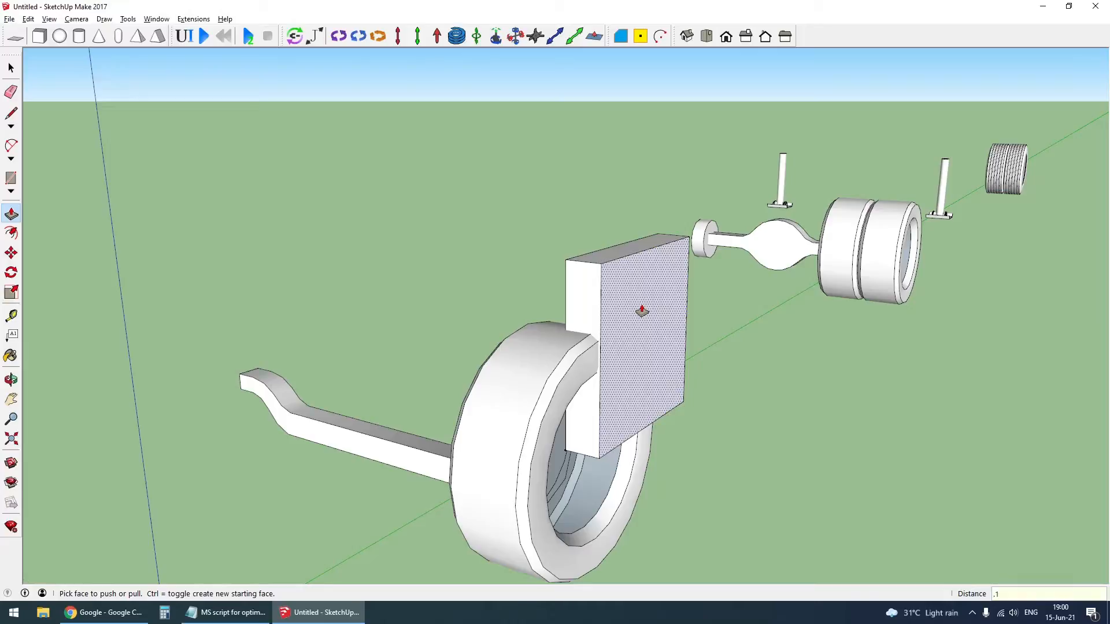
{"action": "key", "text": "Return"}
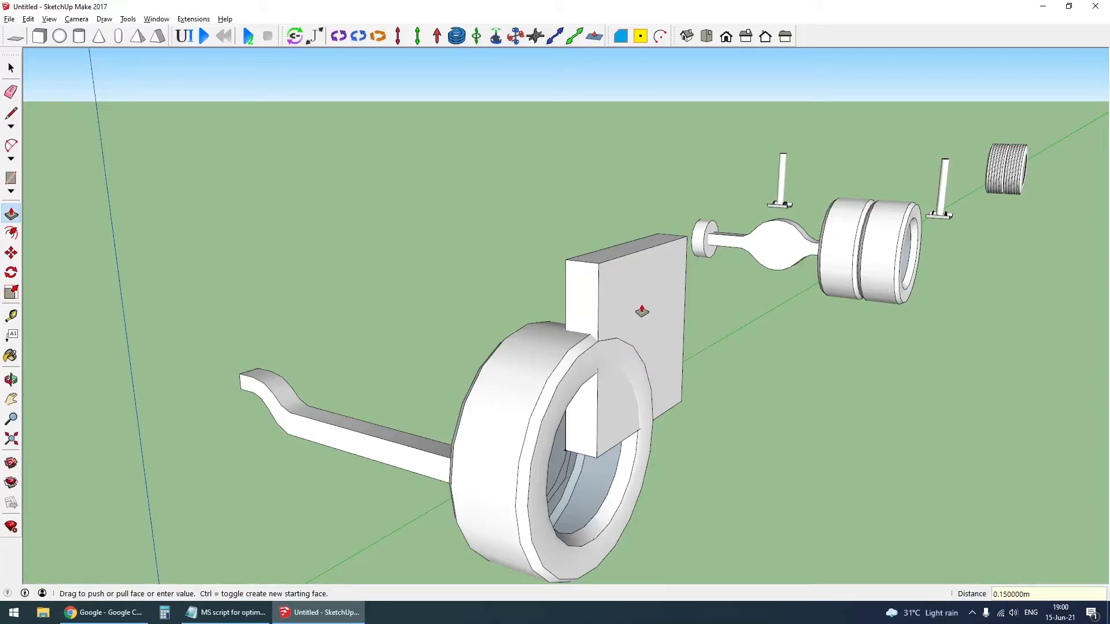
{"action": "type", "text": ".2"}
{"action": "key", "text": "Return"}
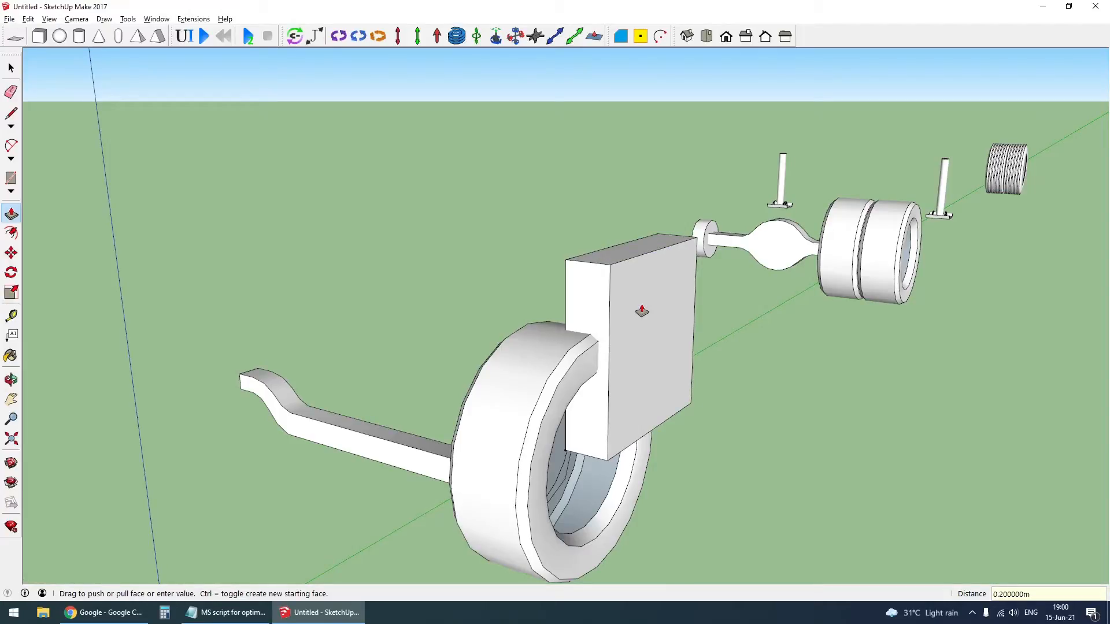
- Copy the box's narrow front face 0.4 m along its length to divide the box in half
{"action": "key", "text": "space"}
{"action": "middle_click_drag", "start_coordinate": [633, 309], "coordinate": [574, 412]}
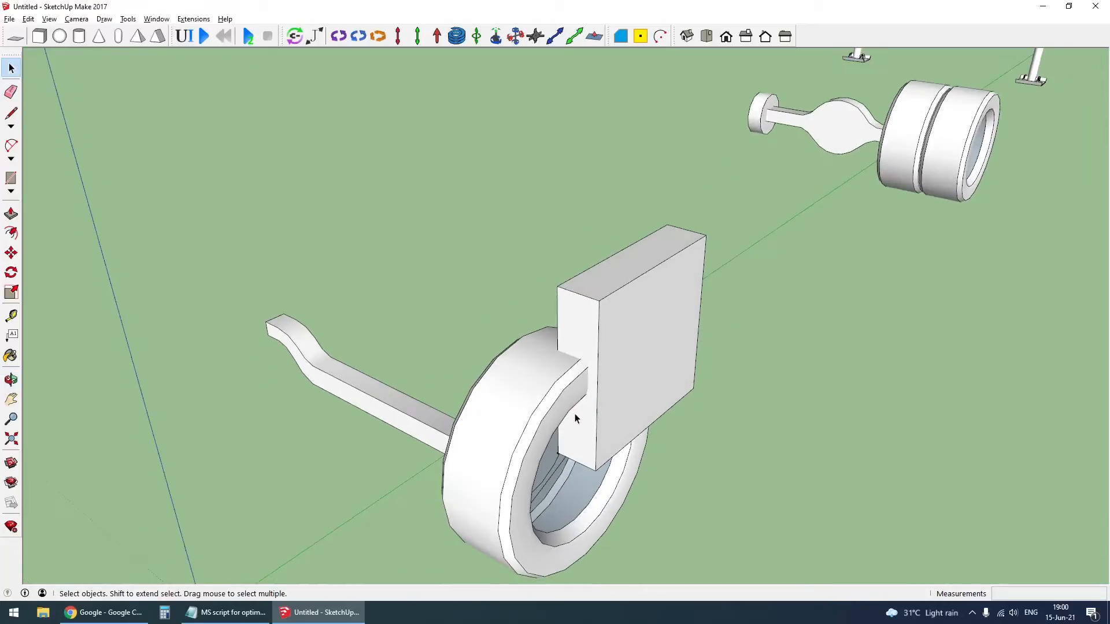
{"action": "scroll", "coordinate": [581, 309], "scroll_direction": "up", "scroll_amount": 3}
{"action": "left_click", "coordinate": [581, 311]}
{"action": "key", "text": "m"}
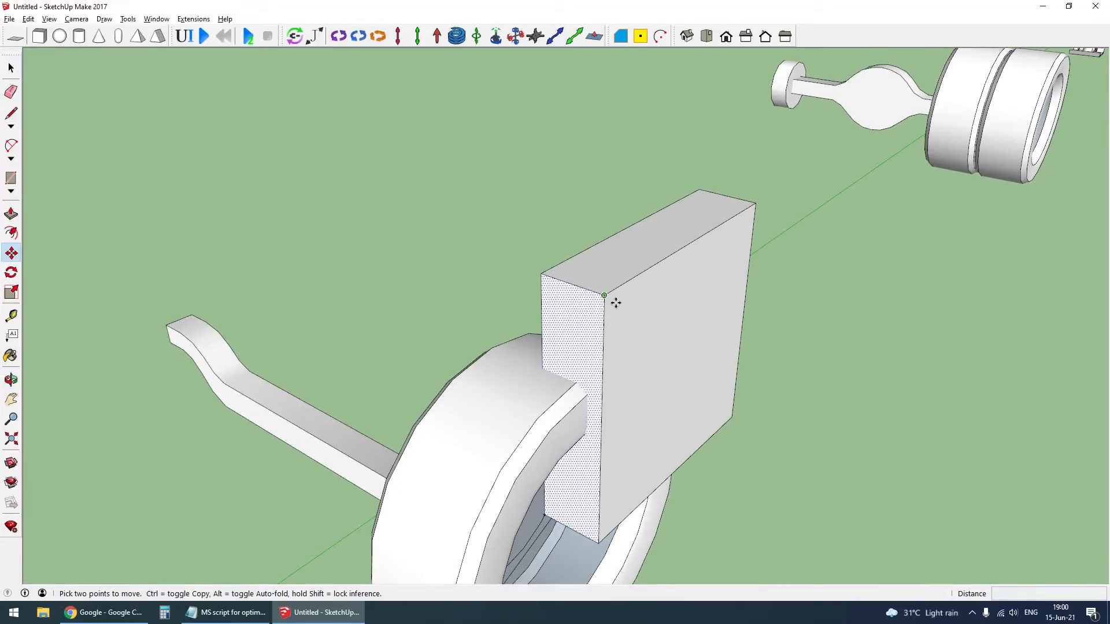
{"action": "left_click", "coordinate": [605, 295]}
{"action": "key", "text": "ctrl"}
{"action": "left_click", "coordinate": [688, 250]}
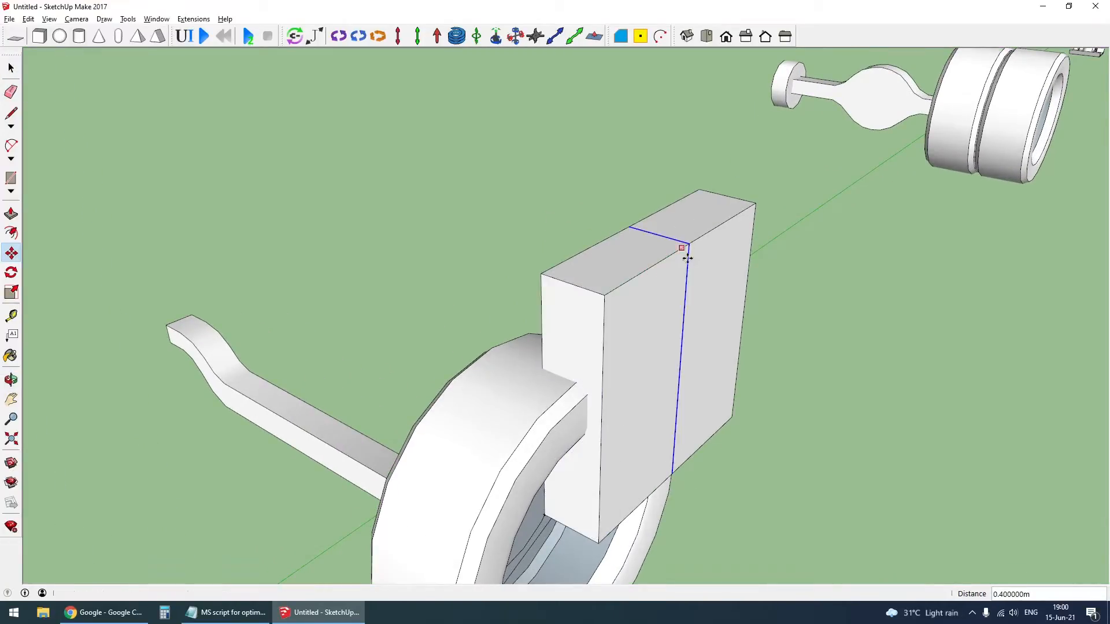
- Group the divided box, open the group and erase both halves of its large outer face
{"action": "key", "text": "space"}
{"action": "triple_click", "coordinate": [667, 314]}
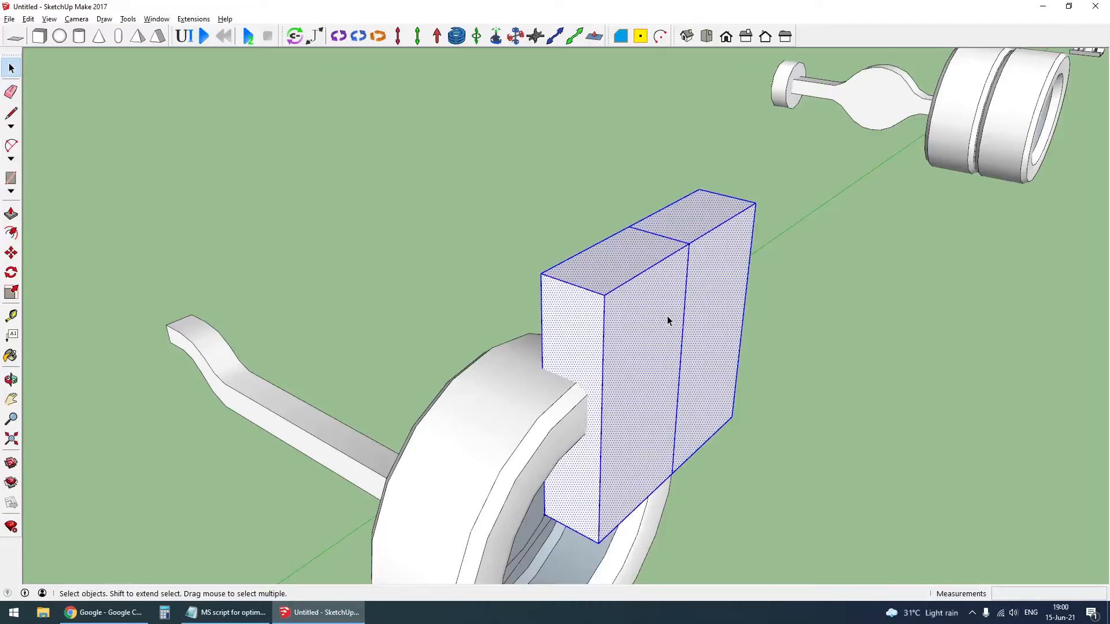
{"action": "double_click", "coordinate": [667, 307]}
{"action": "left_click", "coordinate": [663, 313]}
{"action": "right_click", "coordinate": [662, 312]}
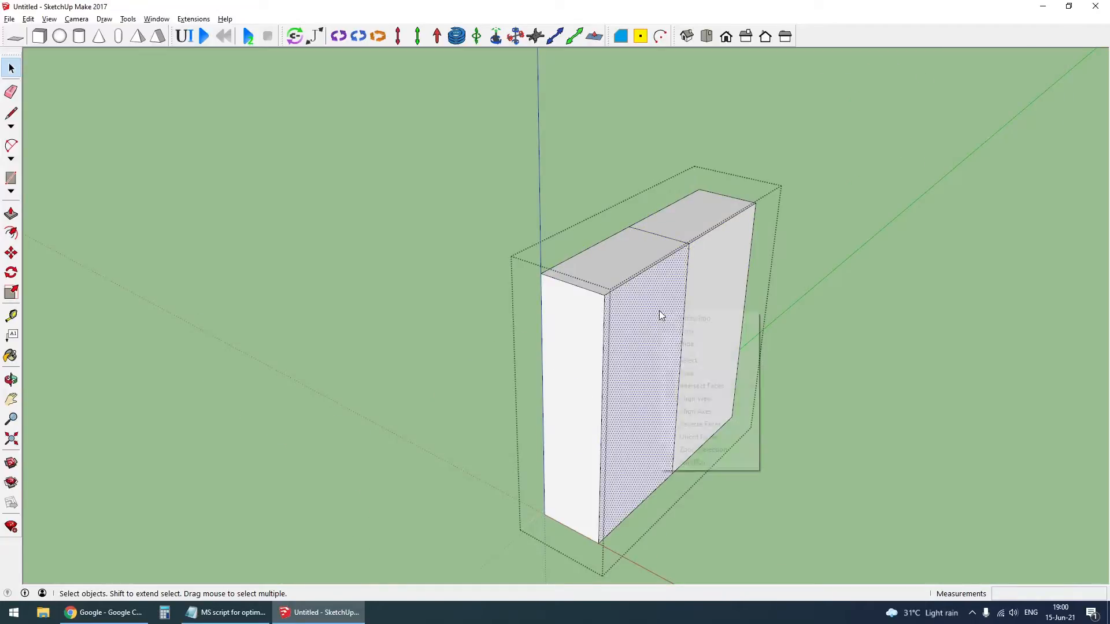
{"action": "left_click", "coordinate": [688, 332]}
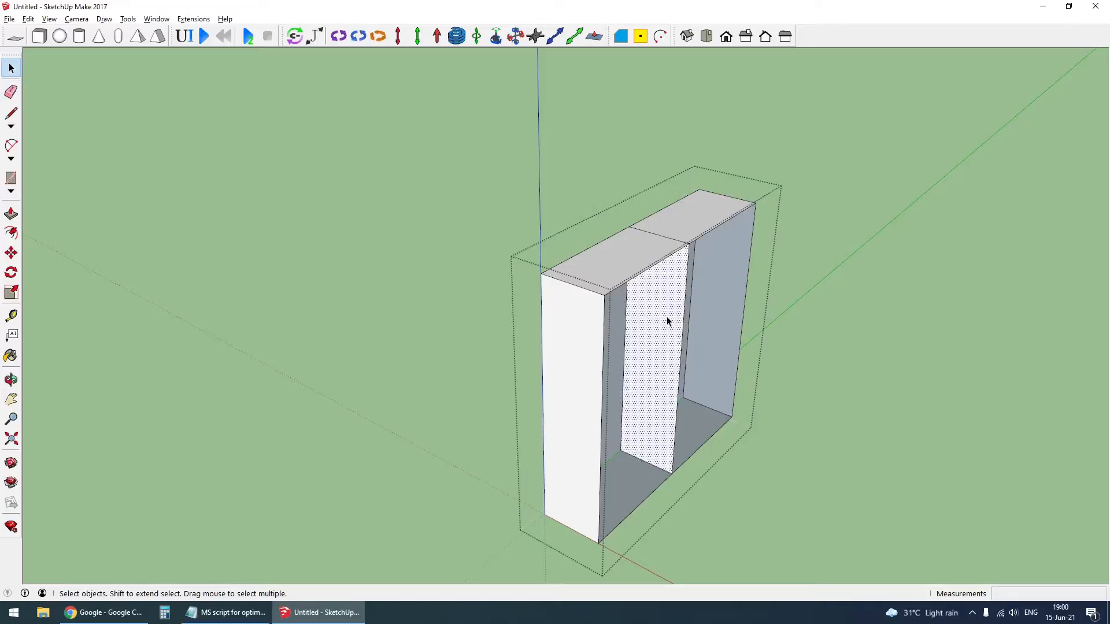
- Erase the box's dividing face and back face, and copy its middle vertical edge to the midpoint of the box's depth
{"action": "left_click", "coordinate": [617, 339]}
{"action": "key", "text": "Delete"}
{"action": "left_click", "coordinate": [690, 265]}
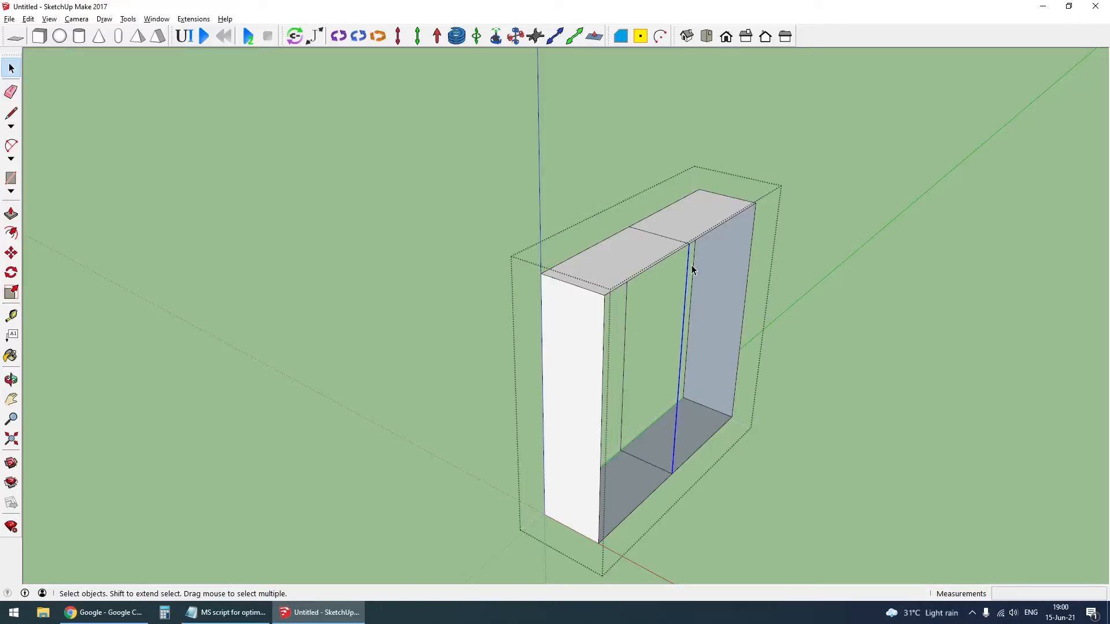
{"action": "key", "text": "m"}
{"action": "left_click", "coordinate": [689, 243]}
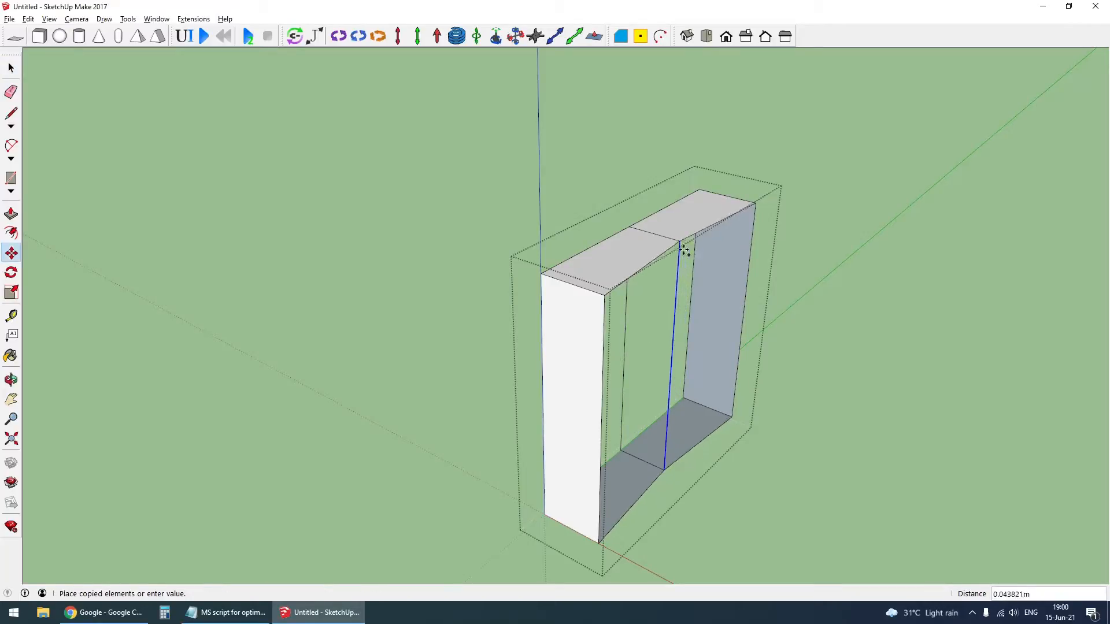
{"action": "key", "text": "ctrl"}
{"action": "left_click", "coordinate": [663, 238]}
{"action": "key", "text": "space"}
{"action": "scroll", "coordinate": [655, 265], "scroll_direction": "down", "scroll_amount": 2}
{"action": "left_click", "coordinate": [778, 356]}
- Move the open frame group by the midpoint of its central vertical line onto the front wheel's center
{"action": "left_click", "coordinate": [669, 291]}
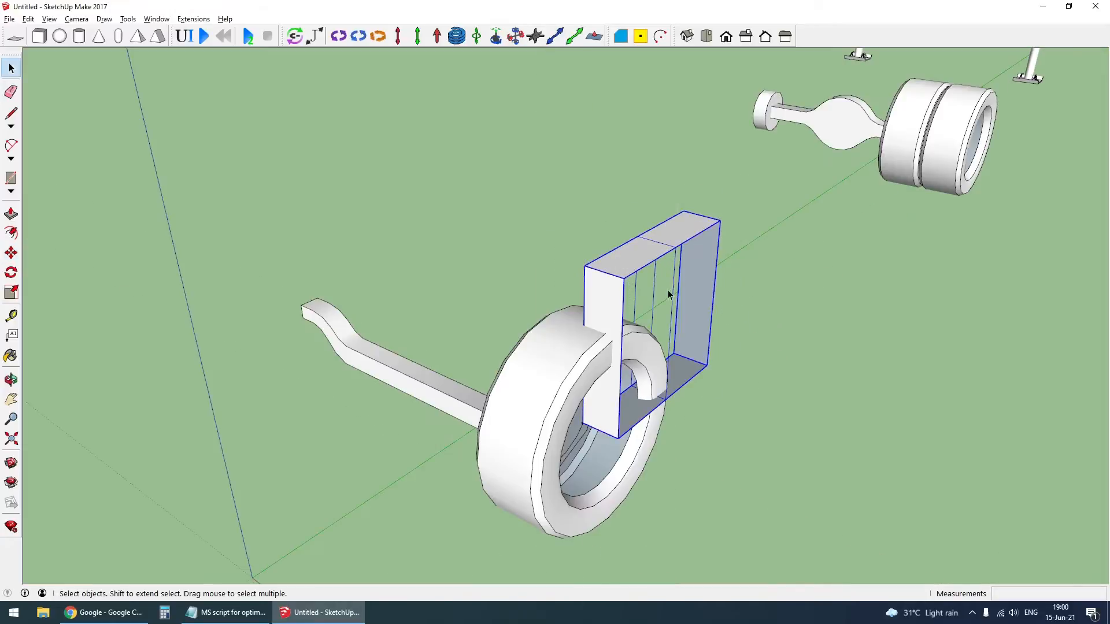
{"action": "middle_click_drag", "start_coordinate": [665, 350], "coordinate": [547, 305]}
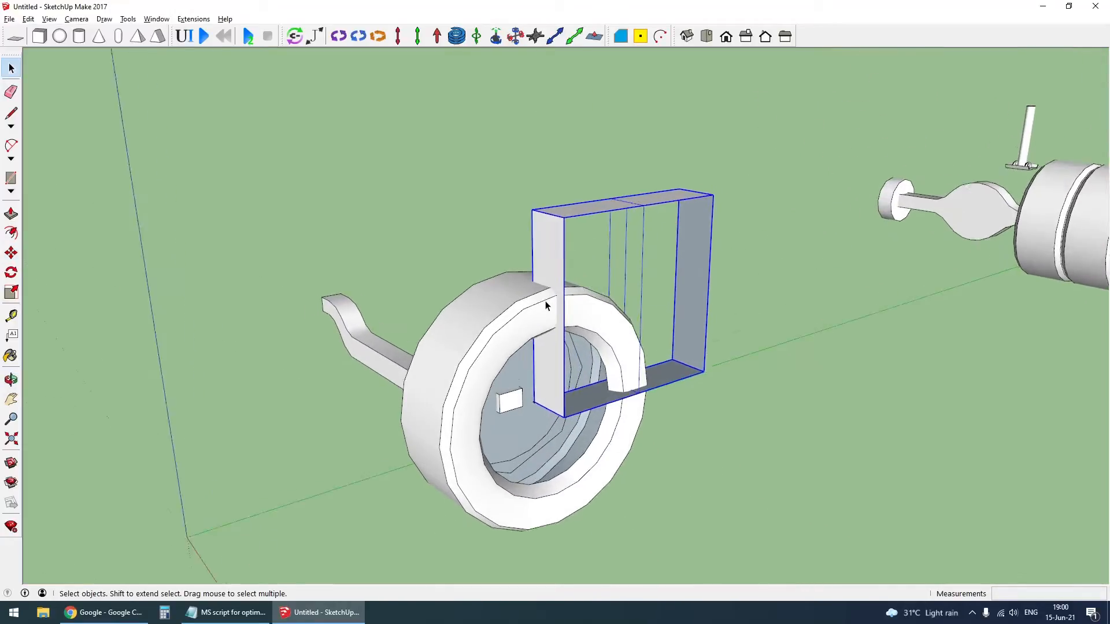
{"action": "left_click", "coordinate": [642, 301]}
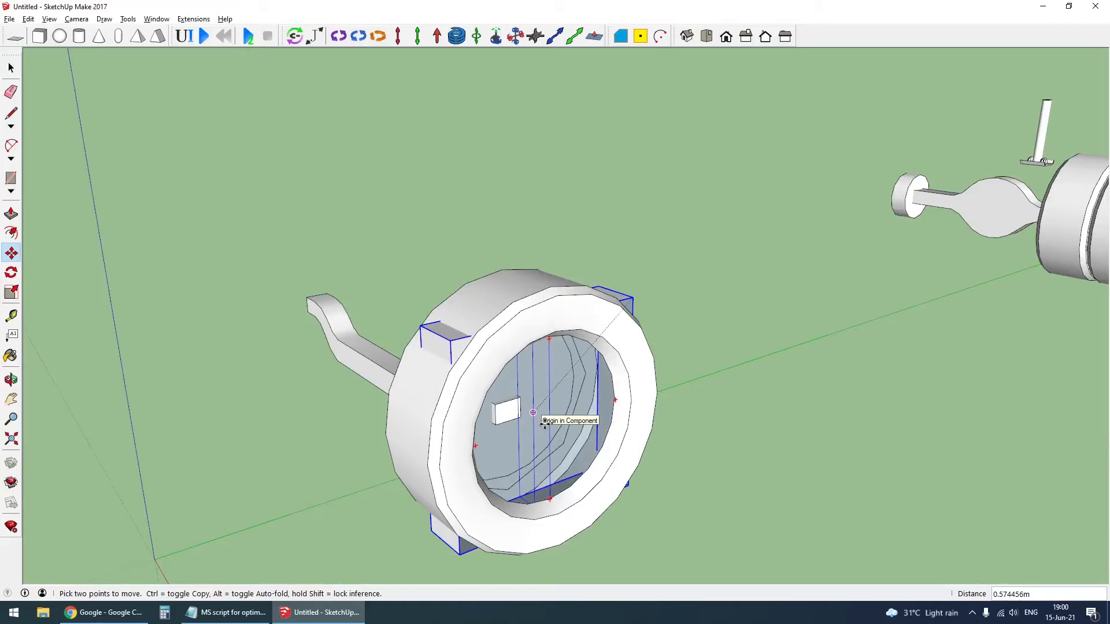
{"action": "middle_click_drag", "start_coordinate": [548, 425], "coordinate": [713, 365]}
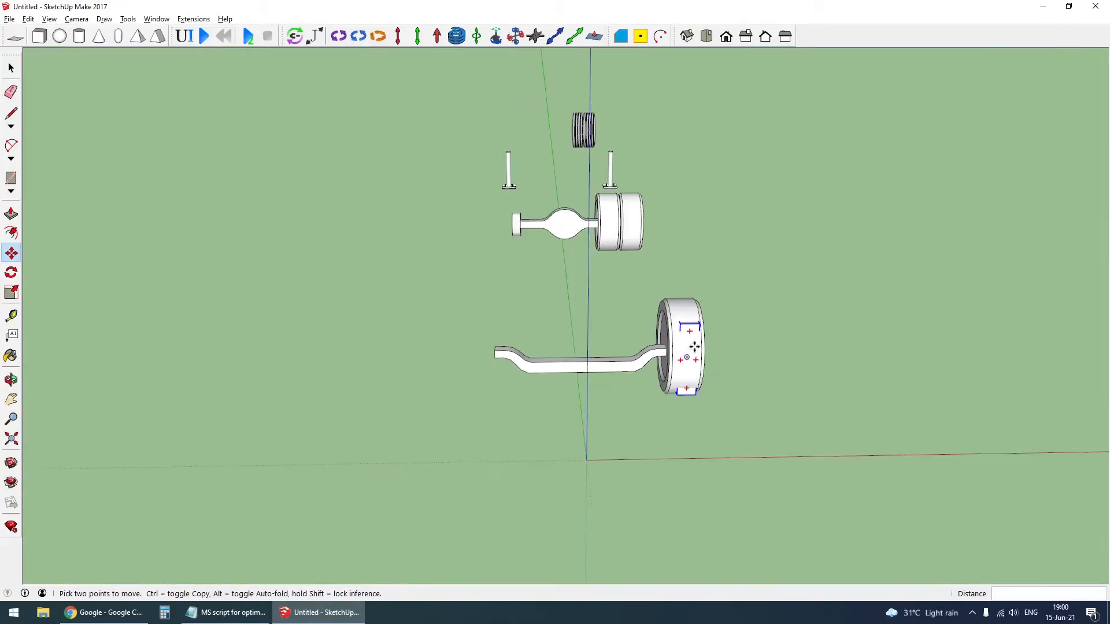
- Convert the frame group at the front wheel into a component with the default definition name
{"action": "scroll", "coordinate": [694, 346], "scroll_direction": "up", "scroll_amount": 3}
{"action": "right_click", "coordinate": [698, 321]}
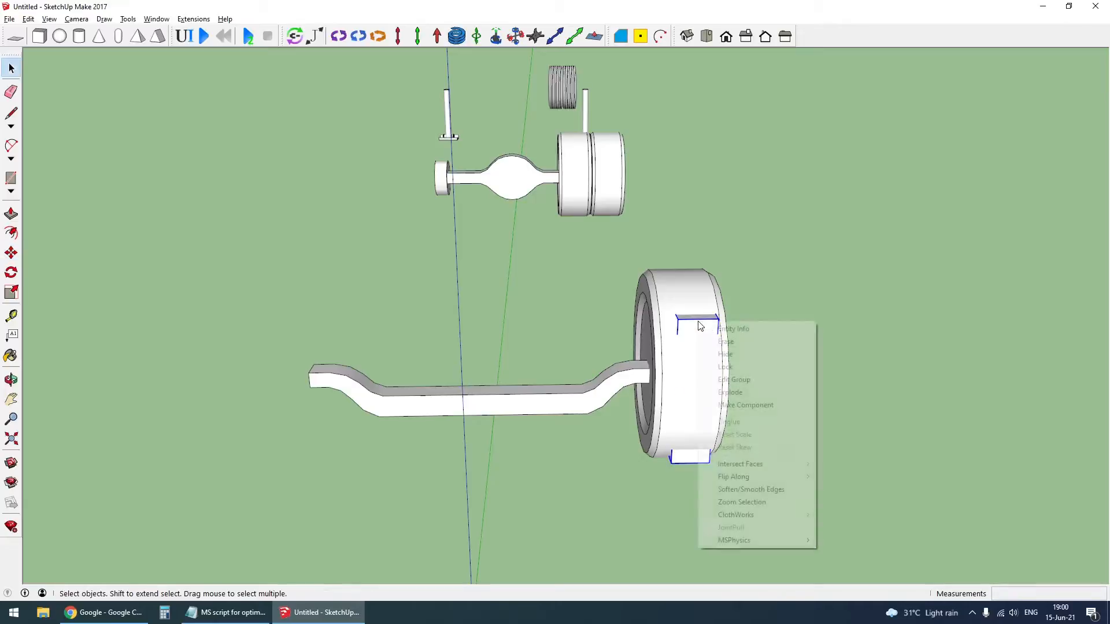
{"action": "left_click", "coordinate": [751, 405]}
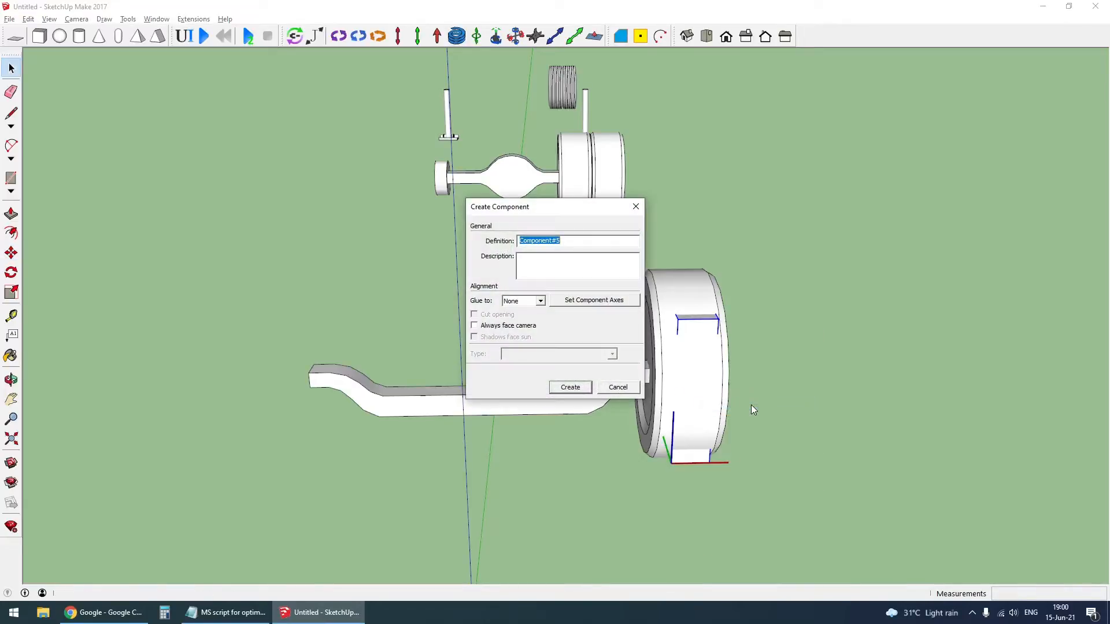
{"action": "key", "text": "Return"}
- Try to copy the frame component from the front wheel along the red axis to the origin
{"action": "scroll", "coordinate": [712, 350], "scroll_direction": "up", "scroll_amount": 1}
{"action": "key", "text": "m"}
{"action": "scroll", "coordinate": [716, 351], "scroll_direction": "up", "scroll_amount": 1}
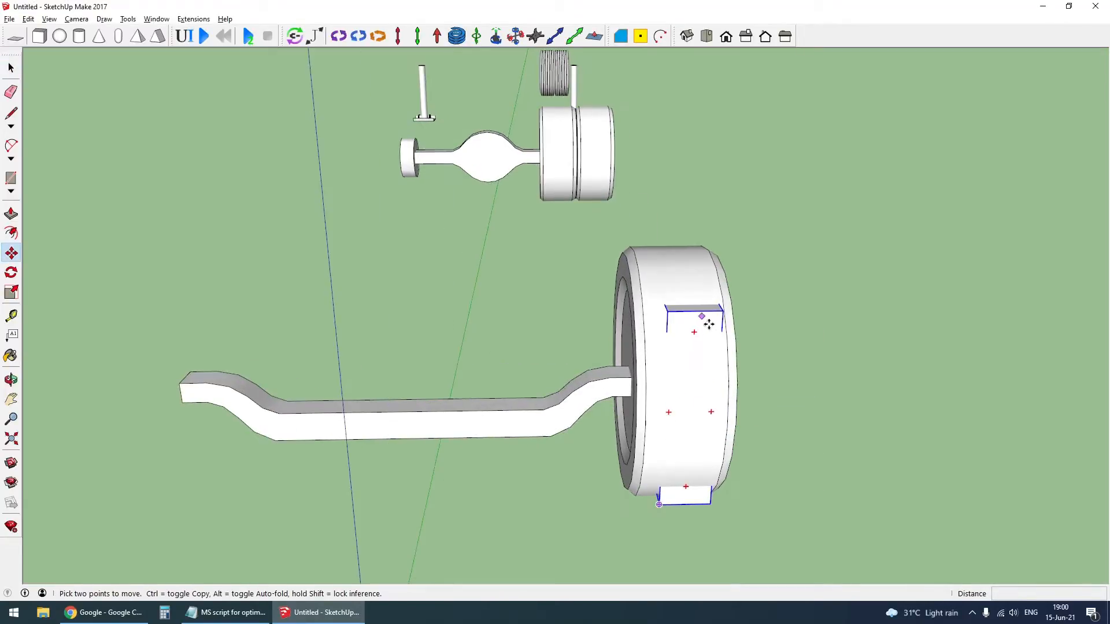
{"action": "left_click", "coordinate": [707, 321]}
{"action": "key", "text": "ctrl"}
{"action": "scroll", "coordinate": [595, 330], "scroll_direction": "down", "scroll_amount": 5}
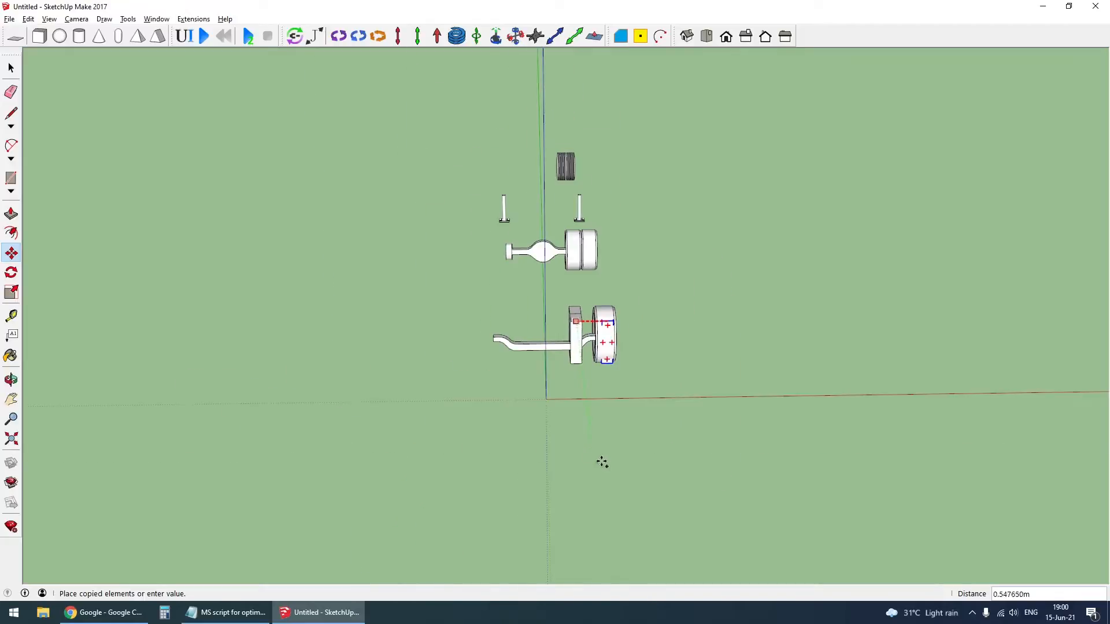
{"action": "left_click", "coordinate": [552, 406]}
{"action": "key", "text": "ctrl+z"}
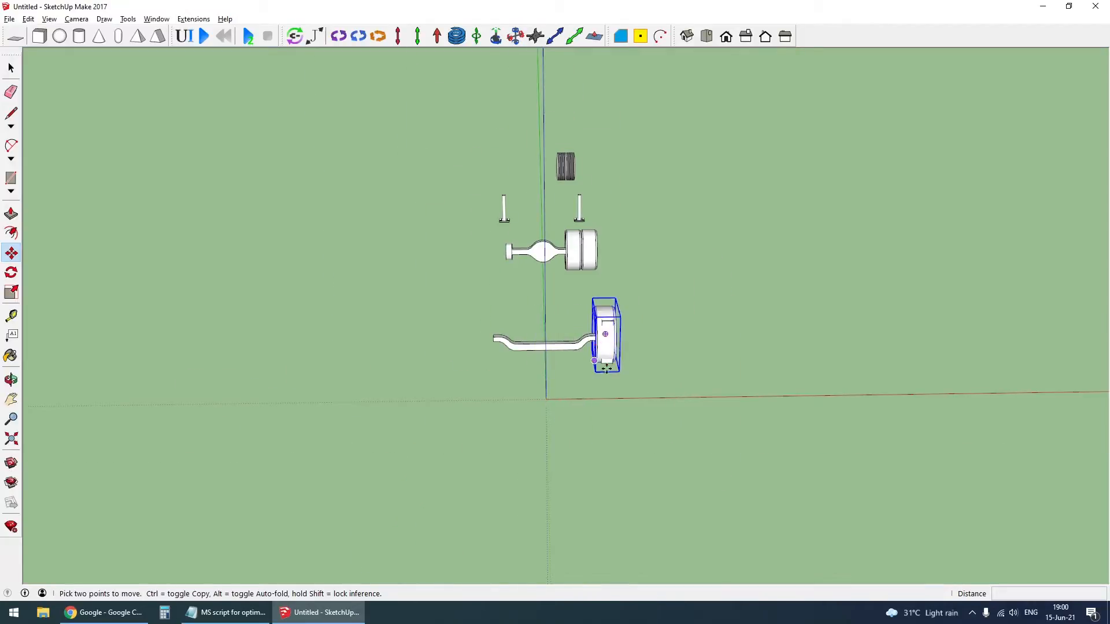
- Copy the frame component from the front wheel along the red axis, aligned with the origin at the axle's middle
{"action": "scroll", "coordinate": [607, 335], "scroll_direction": "up", "scroll_amount": 3}
{"action": "key", "text": "space"}
{"action": "left_click", "coordinate": [608, 333]}
{"action": "scroll", "coordinate": [608, 335], "scroll_direction": "up", "scroll_amount": 4}
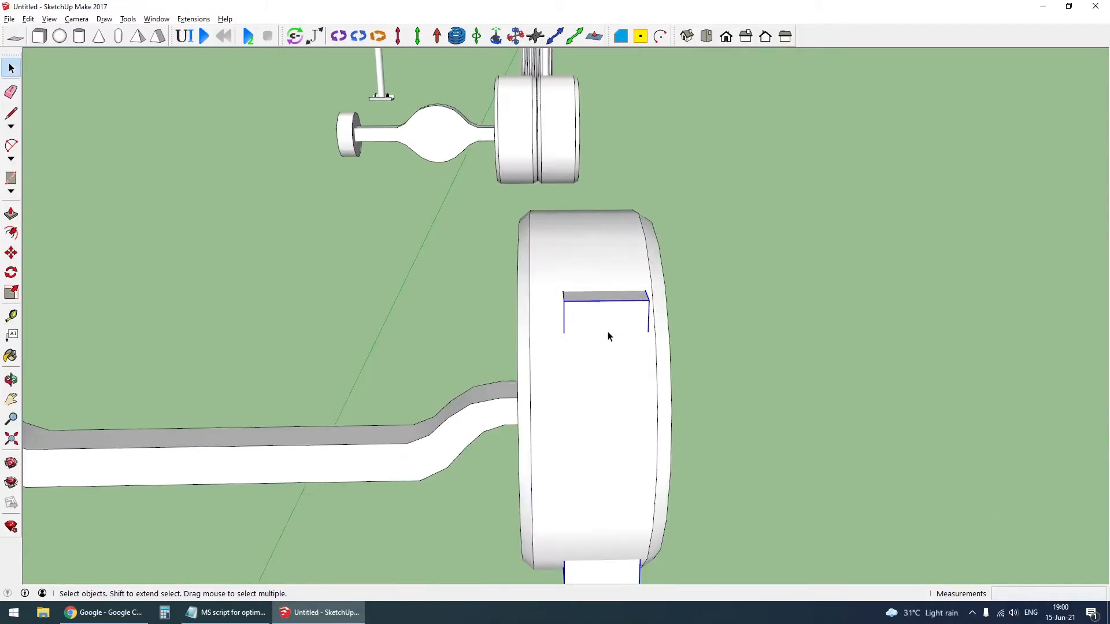
{"action": "key", "text": "m"}
{"action": "left_click", "coordinate": [611, 312]}
{"action": "key", "text": "ctrl"}
{"action": "scroll", "coordinate": [500, 311], "scroll_direction": "down", "scroll_amount": 4}
{"action": "scroll", "coordinate": [500, 310], "scroll_direction": "down", "scroll_amount": 3}
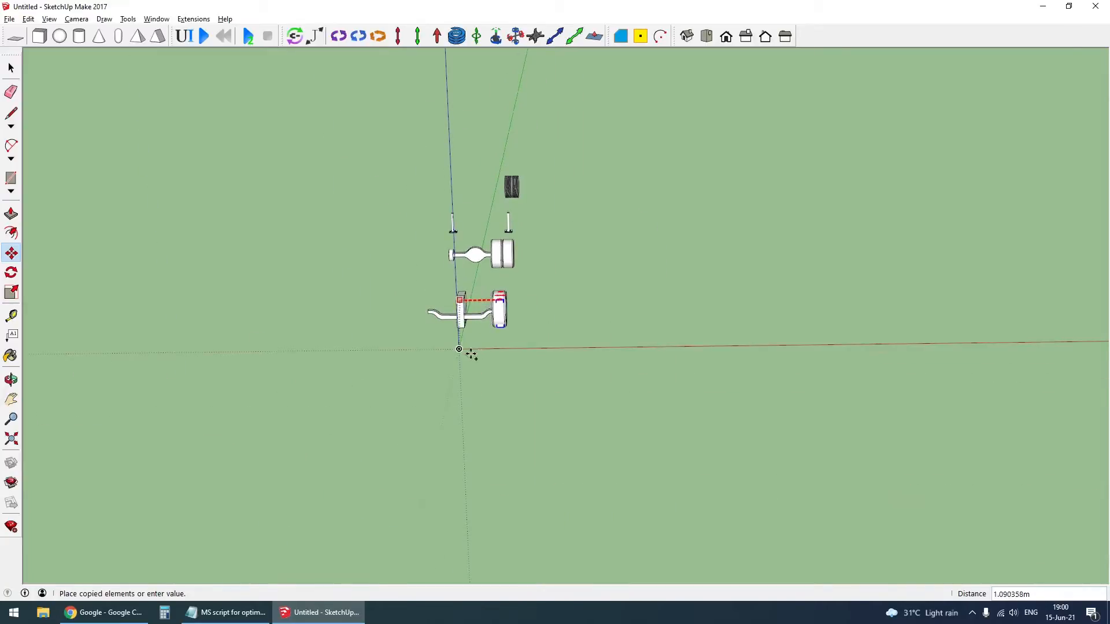
{"action": "scroll", "coordinate": [471, 354], "scroll_direction": "up", "scroll_amount": 4}
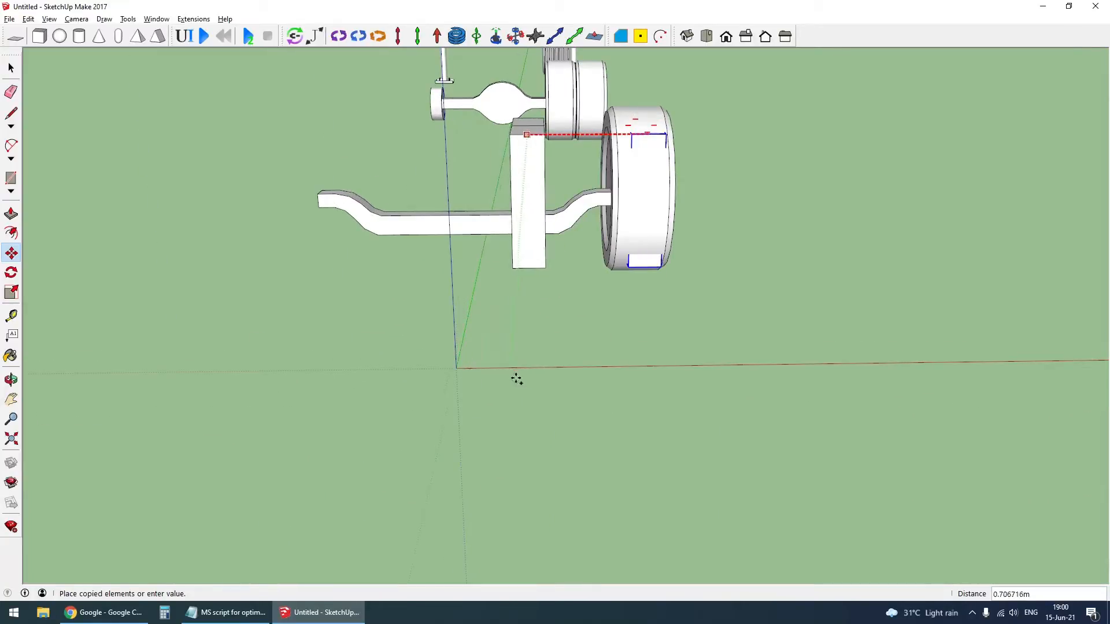
{"action": "left_click", "coordinate": [463, 375]}
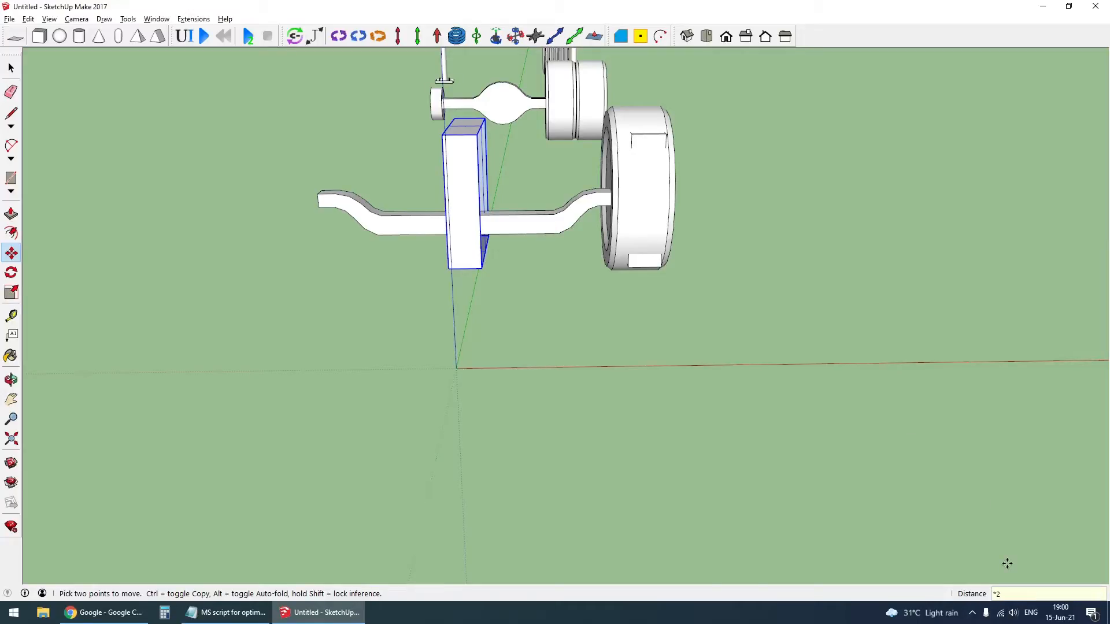
- Repeat the frame copy with *2 to place another frame at the axle's opposite end
{"action": "type", "text": "*2"}
{"action": "key", "text": "Return"}
{"action": "key", "text": "space"}
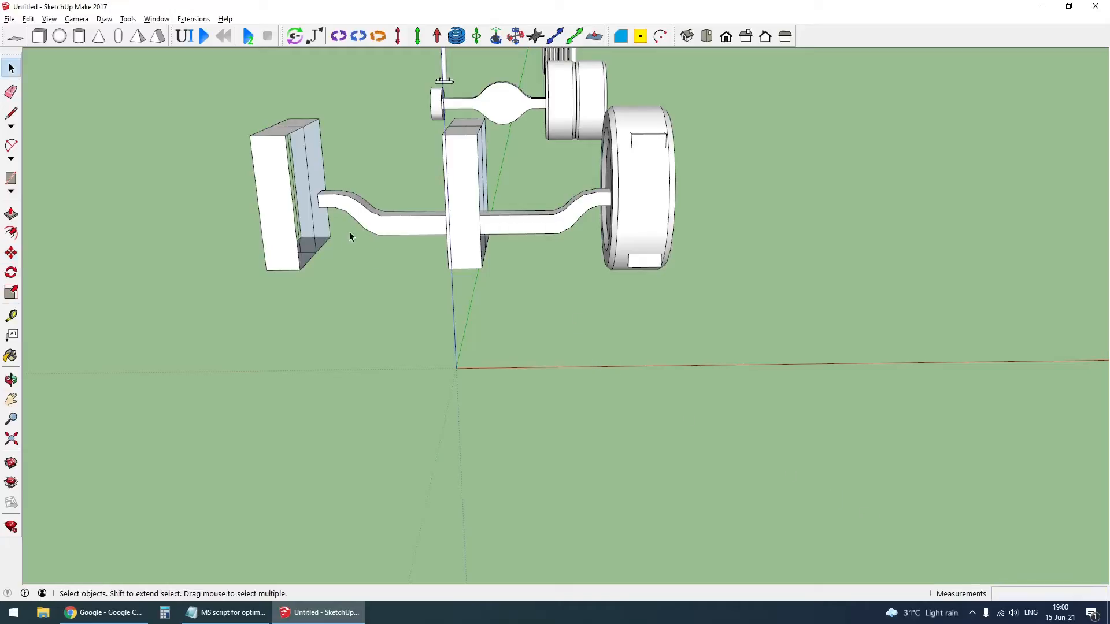
- Place an MSPhysics hinge joint at the front wheel's center, pointing outward along the red axis
{"action": "middle_click_drag", "start_coordinate": [349, 232], "coordinate": [256, 269]}
{"action": "scroll", "coordinate": [719, 365], "scroll_direction": "down", "scroll_amount": 4}
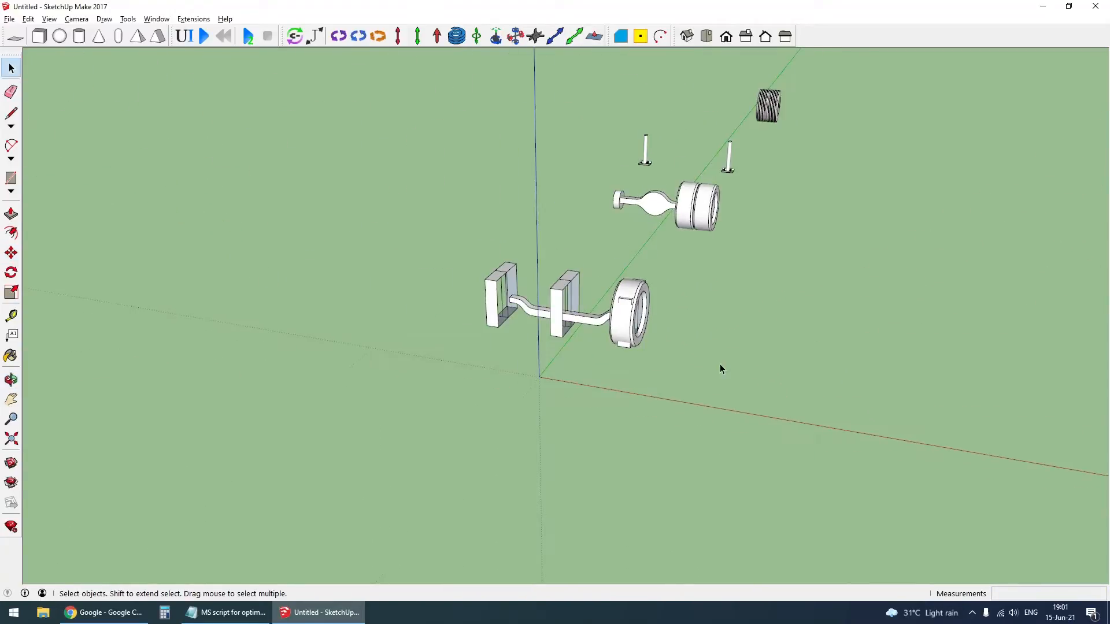
{"action": "scroll", "coordinate": [617, 330], "scroll_direction": "up", "scroll_amount": 3}
{"action": "middle_click_drag", "start_coordinate": [629, 321], "coordinate": [537, 264]}
{"action": "middle_click_drag", "start_coordinate": [655, 300], "coordinate": [748, 317]}
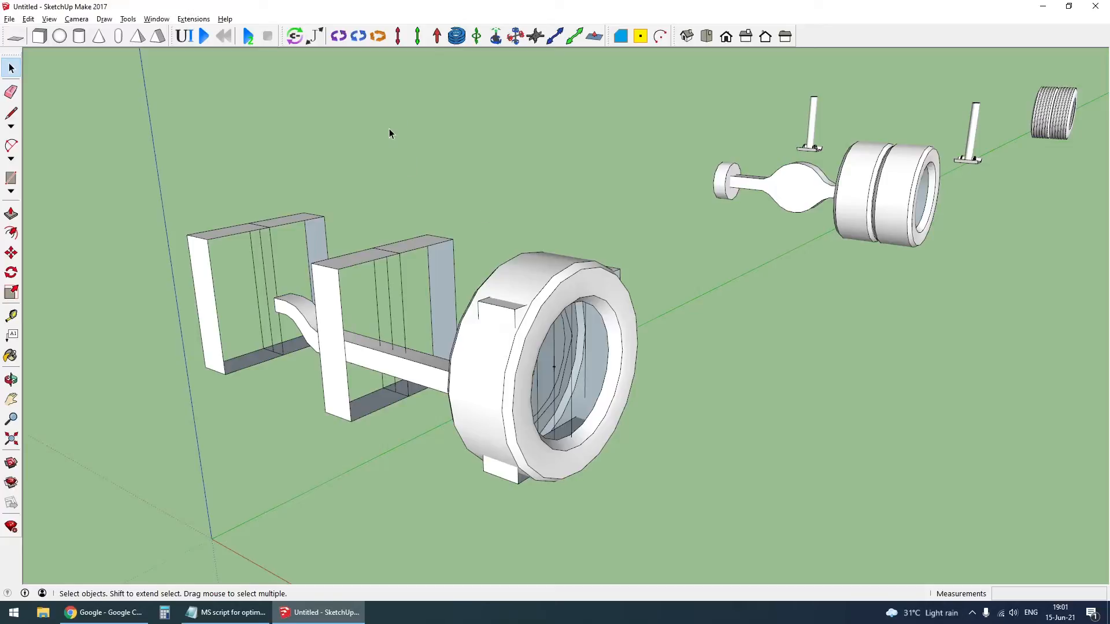
{"action": "left_click", "coordinate": [340, 36]}
{"action": "scroll", "coordinate": [555, 370], "scroll_direction": "up", "scroll_amount": 3}
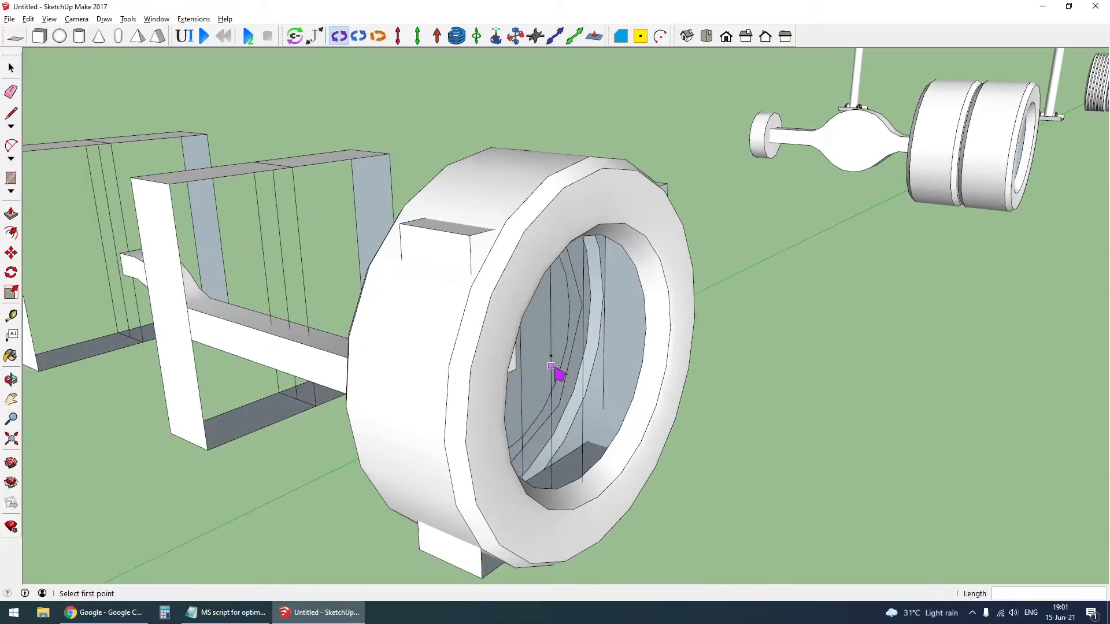
{"action": "left_click", "coordinate": [795, 426]}
{"action": "scroll", "coordinate": [555, 341], "scroll_direction": "up", "scroll_amount": 2}
- Scale up the hinge joint at the front wheel's center uniformly about its own center
{"action": "key", "text": "s"}
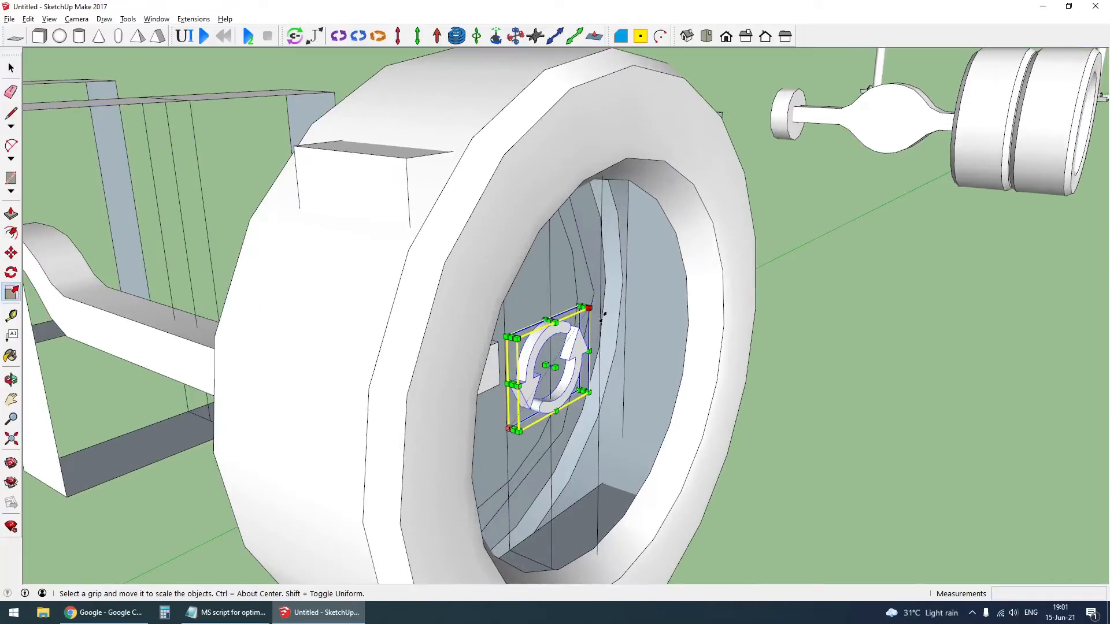
{"action": "left_click_drag", "start_coordinate": [588, 308], "coordinate": [615, 269]}
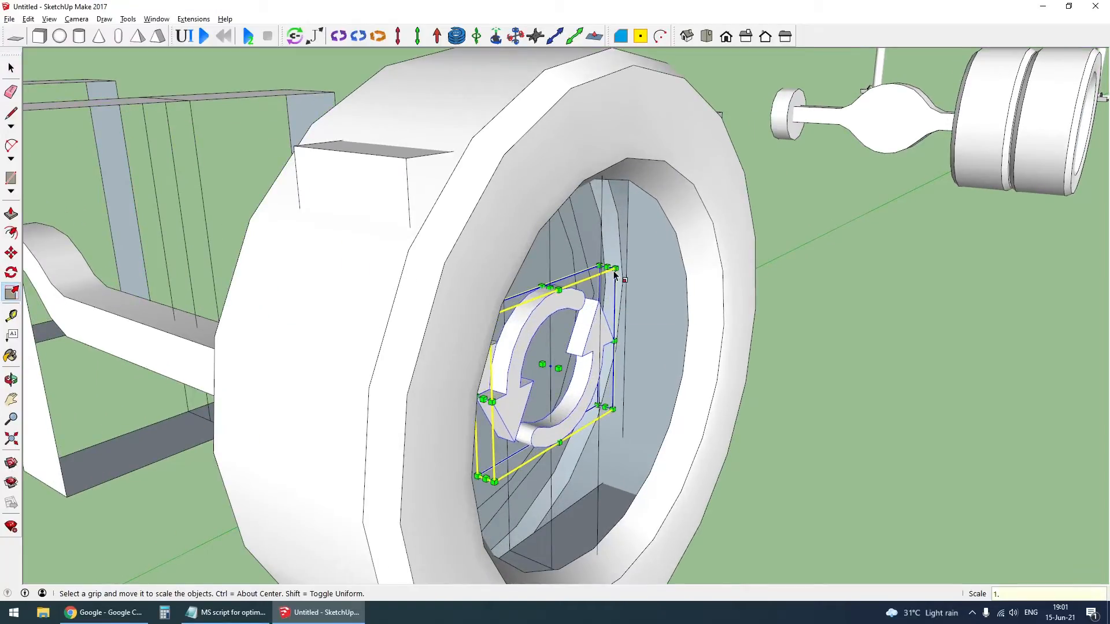
{"action": "key", "text": "space"}
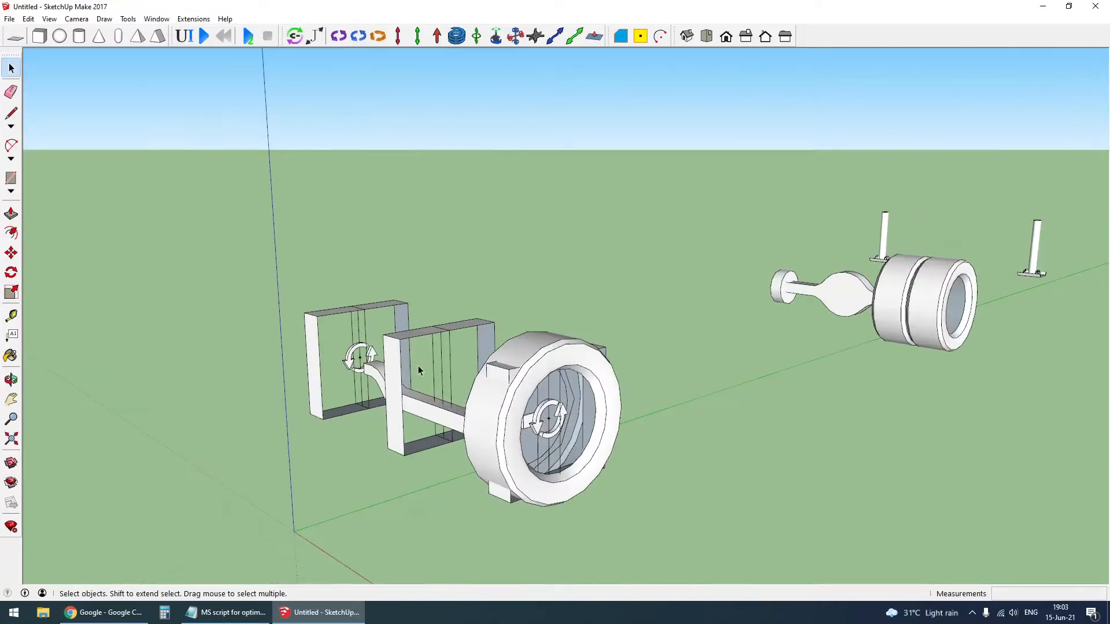
- Place a hinge joint at the center of the middle frame, pointing along the green axis
{"action": "left_click", "coordinate": [339, 37]}
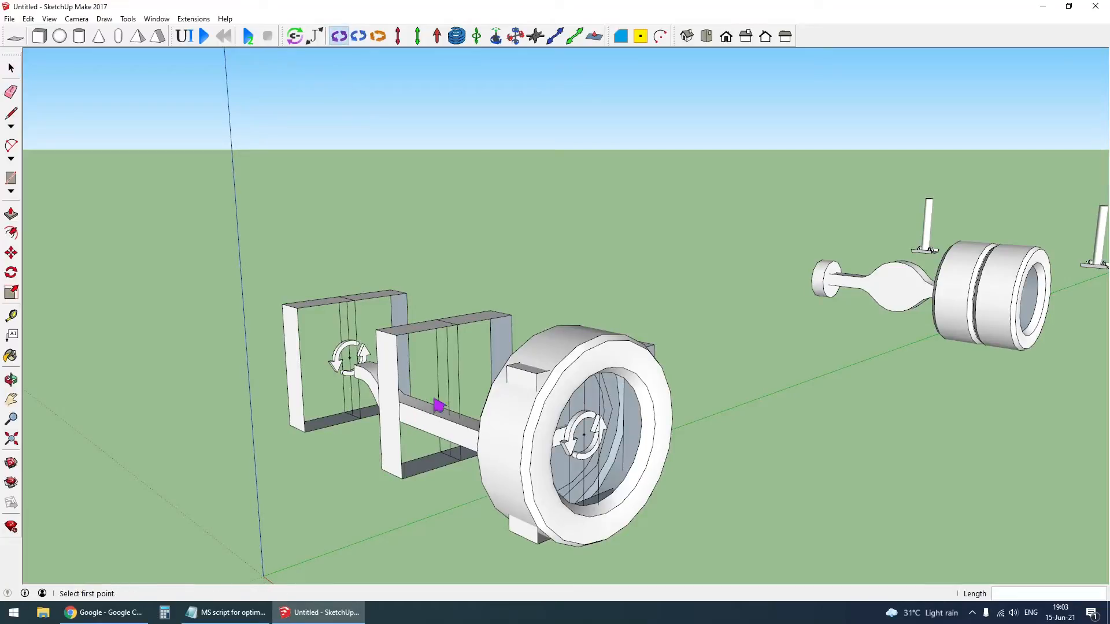
{"action": "left_click", "coordinate": [239, 438]}
{"action": "middle_click_drag", "start_coordinate": [586, 459], "coordinate": [652, 446]}
{"action": "key", "text": "space"}
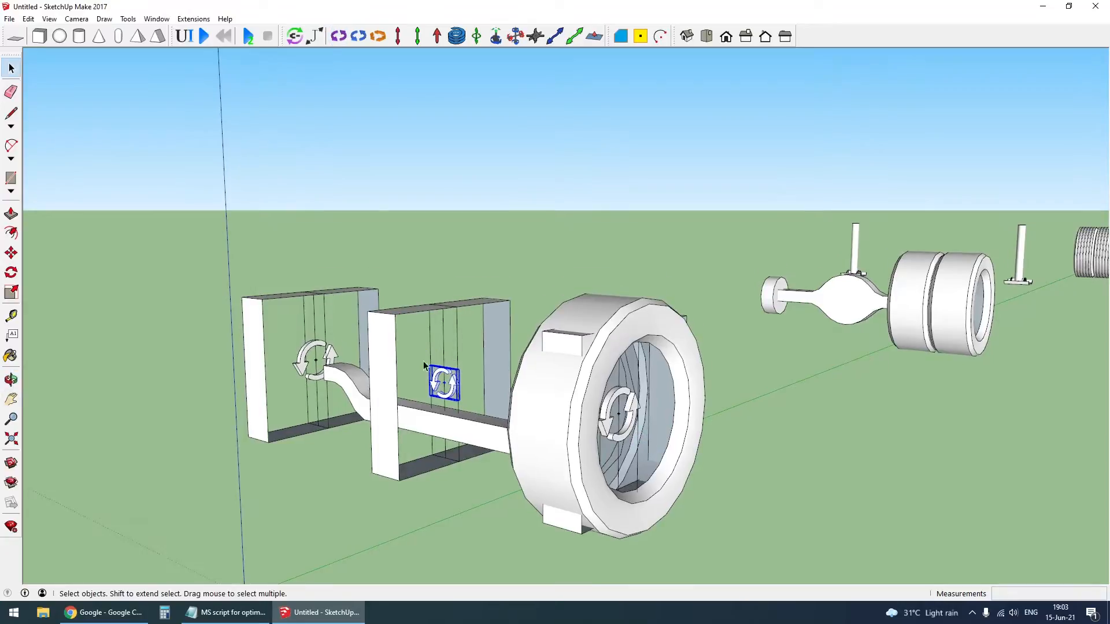
- Add a vertical MSPhysics spring joint at the middle frame's center, on top of the hinge
{"action": "scroll", "coordinate": [388, 386], "scroll_direction": "up", "scroll_amount": 2}
{"action": "left_click", "coordinate": [456, 37]}
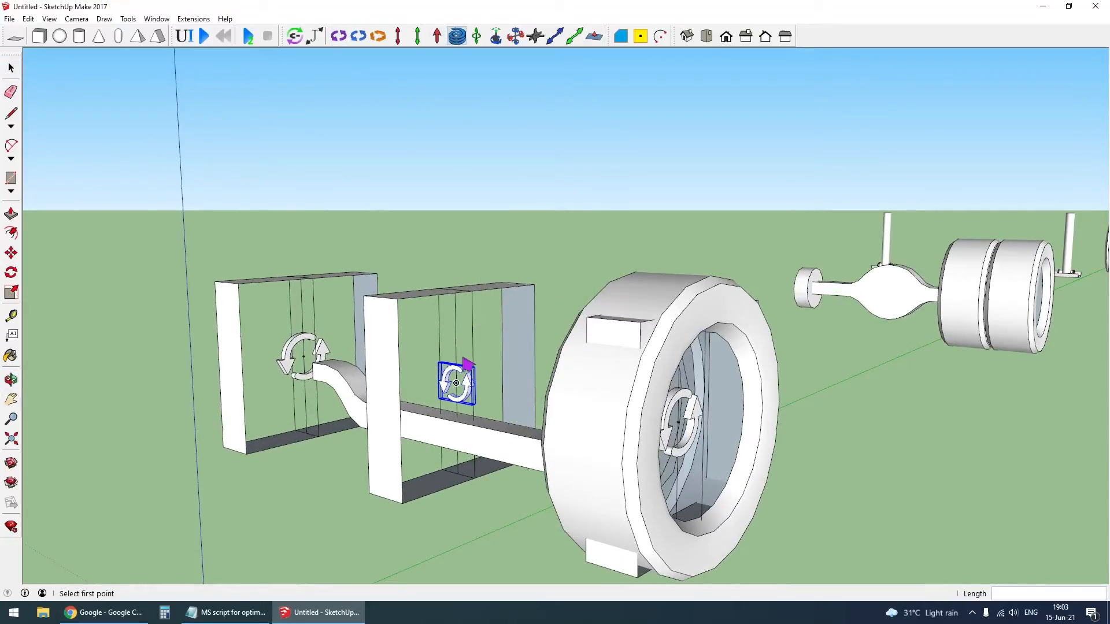
{"action": "left_click", "coordinate": [463, 348]}
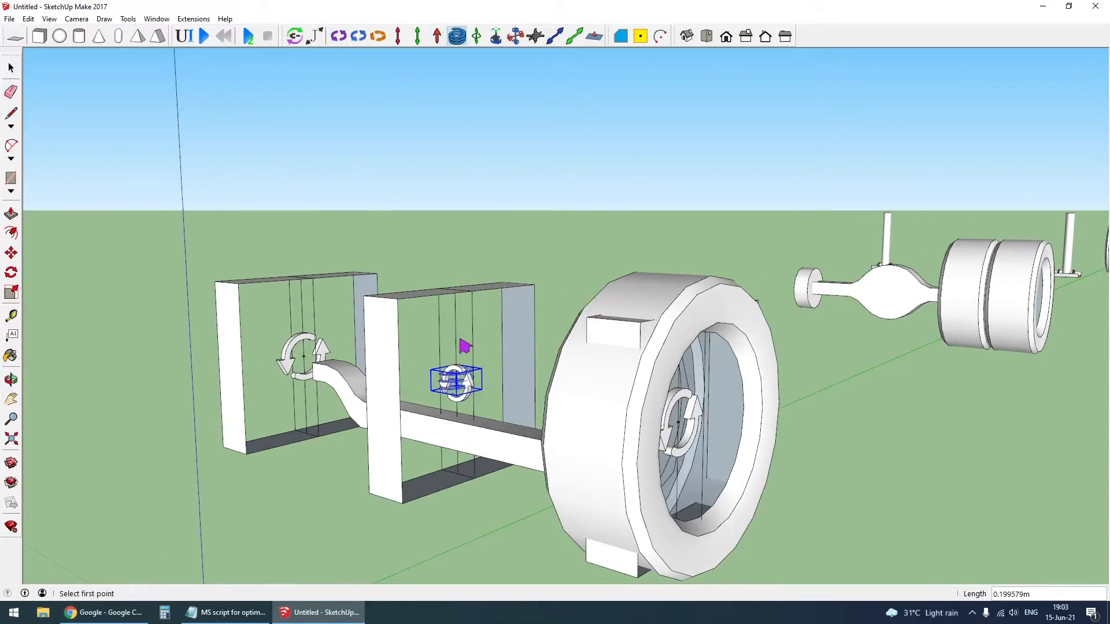
{"action": "key", "text": "space"}
- Group the middle frame together with its hinge and spring joints
{"action": "left_click", "coordinate": [448, 364]}
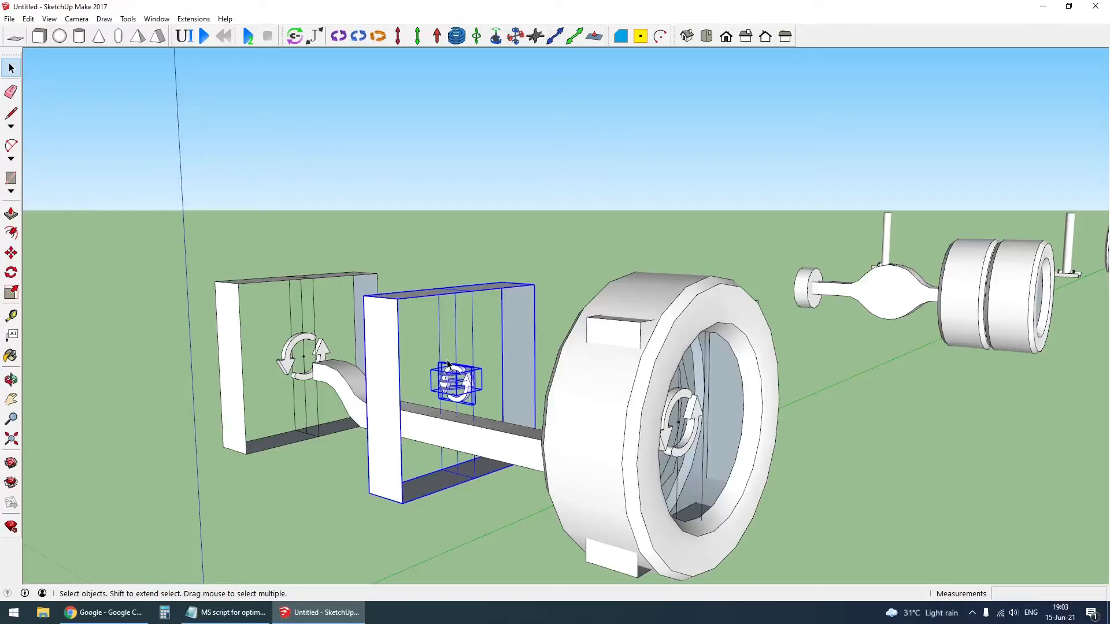
{"action": "right_click", "coordinate": [386, 354]}
{"action": "left_click", "coordinate": [449, 459]}
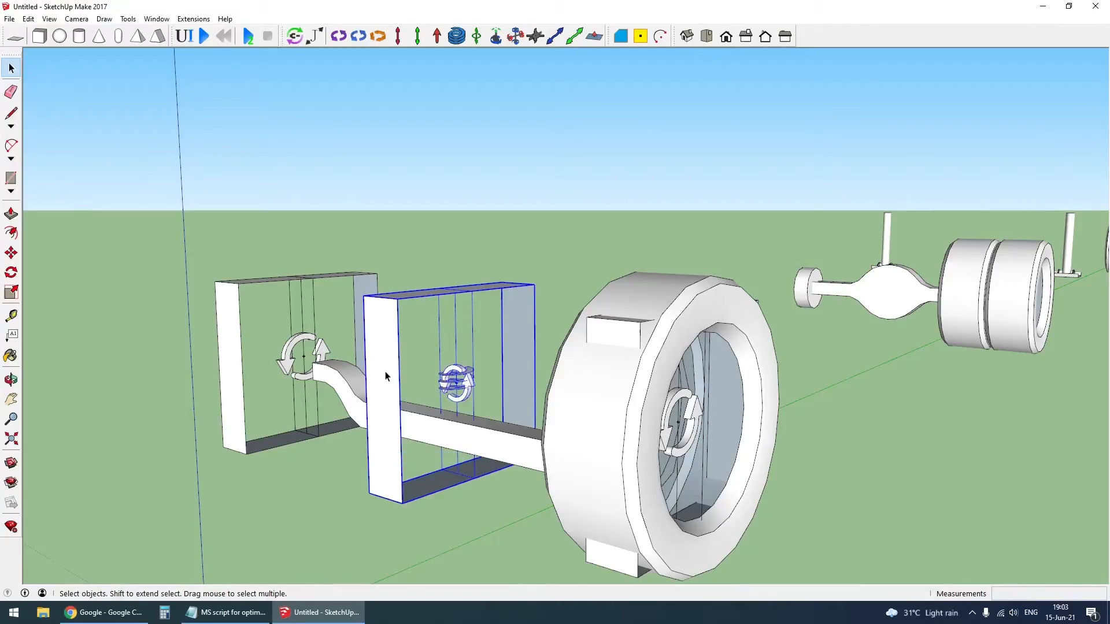
- Copy the middle frame with its joints about 5.81 m along the green axis, aligned with the rear wheel hub's center
{"action": "scroll", "coordinate": [407, 471], "scroll_direction": "down", "scroll_amount": 4}
{"action": "middle_click_drag", "start_coordinate": [576, 458], "coordinate": [543, 473]}
{"action": "scroll", "coordinate": [546, 471], "scroll_direction": "up", "scroll_amount": 5}
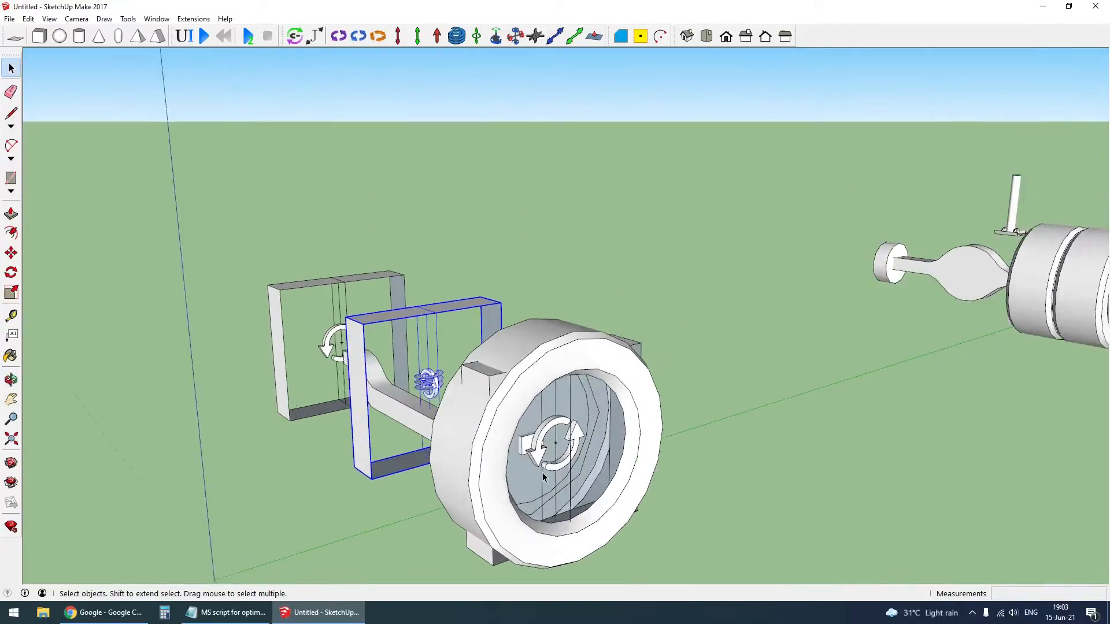
{"action": "key", "text": "m"}
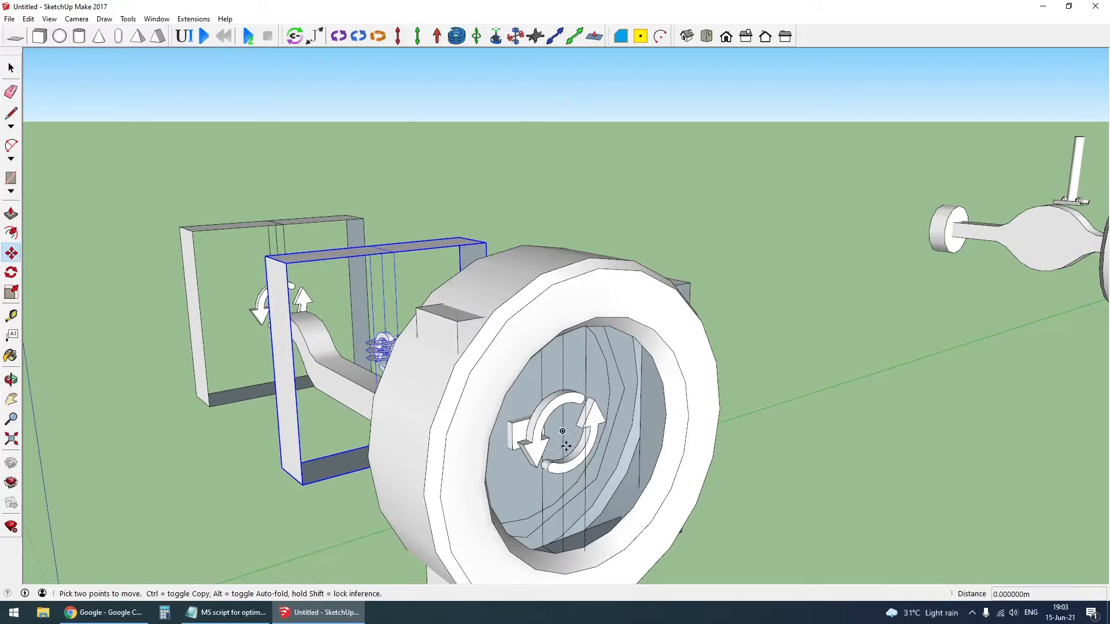
{"action": "left_click", "coordinate": [563, 430]}
{"action": "key", "text": "ctrl"}
{"action": "scroll", "coordinate": [520, 440], "scroll_direction": "down", "scroll_amount": 5}
{"action": "scroll", "coordinate": [734, 390], "scroll_direction": "up", "scroll_amount": 3}
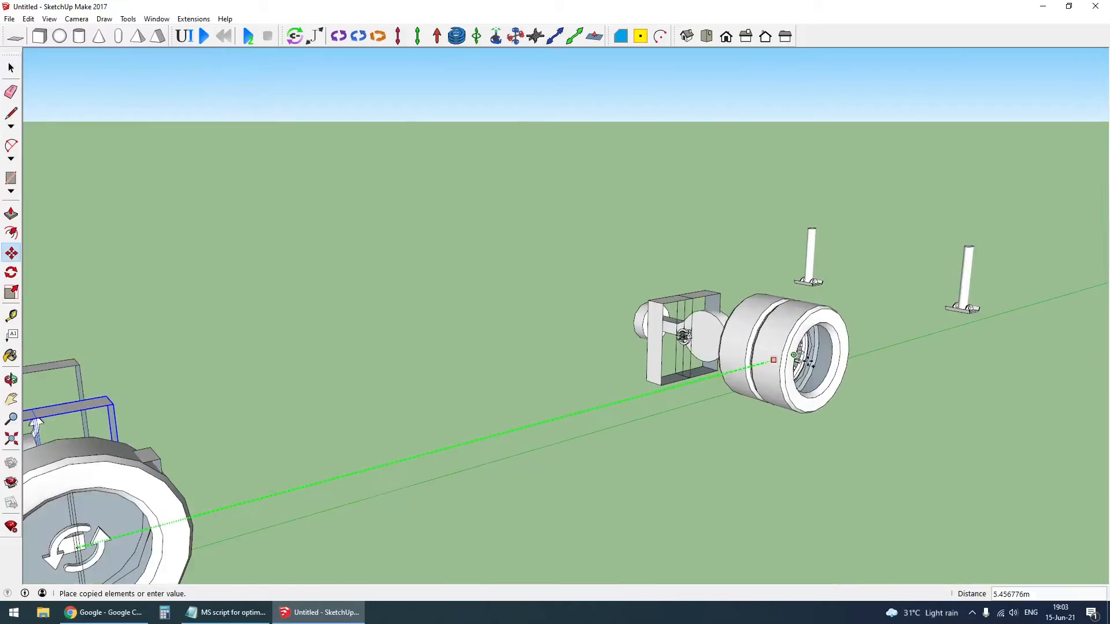
{"action": "scroll", "coordinate": [773, 359], "scroll_direction": "up", "scroll_amount": 6}
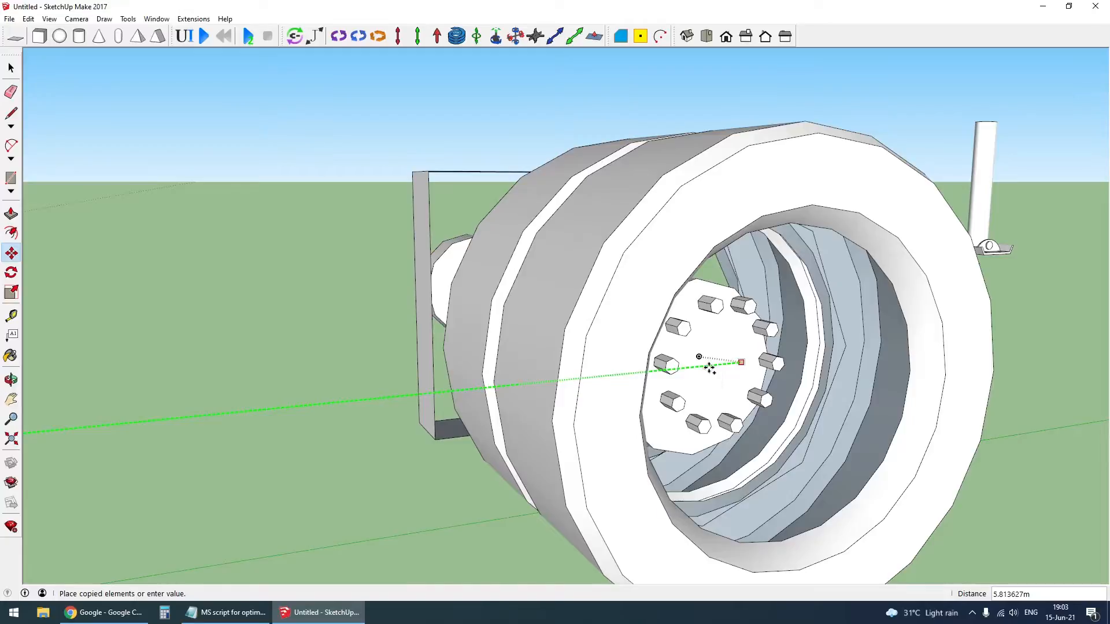
{"action": "left_click", "coordinate": [710, 368]}
{"action": "scroll", "coordinate": [710, 368], "scroll_direction": "down", "scroll_amount": 8}
{"action": "key", "text": "space"}
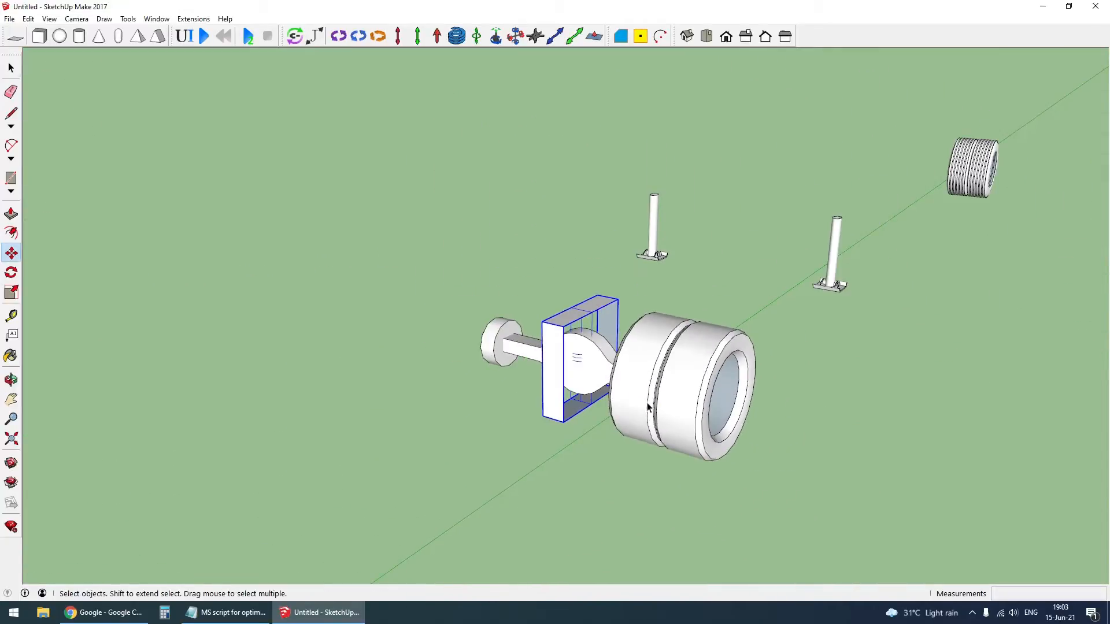
- Copy the truck's rear axle with its jointed frame about 11.50 m along the green axis to the trailer wheel's center
{"action": "scroll", "coordinate": [574, 377], "scroll_direction": "up", "scroll_amount": 3}
{"action": "left_click", "coordinate": [631, 349]}
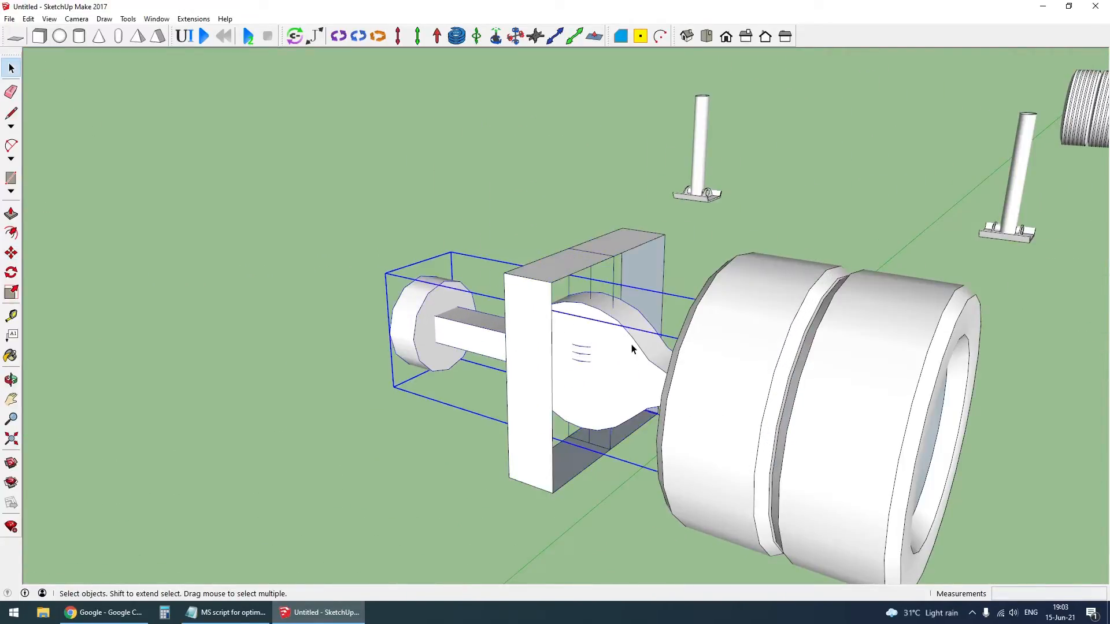
{"action": "scroll", "coordinate": [555, 349], "scroll_direction": "down", "scroll_amount": 3}
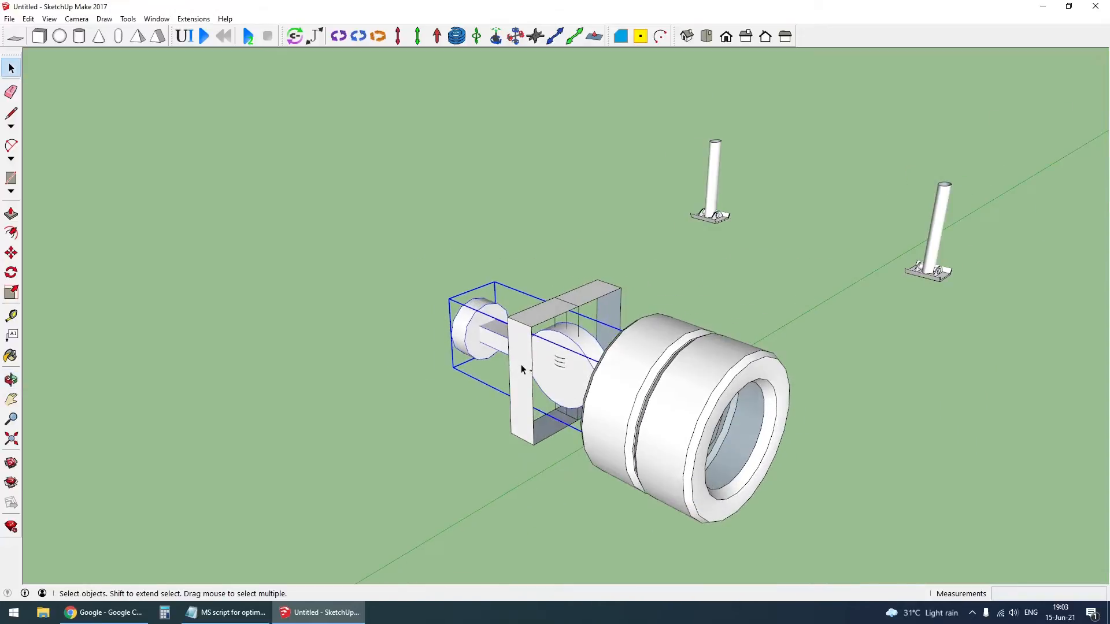
{"action": "left_click", "coordinate": [522, 363]}
{"action": "scroll", "coordinate": [497, 426], "scroll_direction": "down", "scroll_amount": 5}
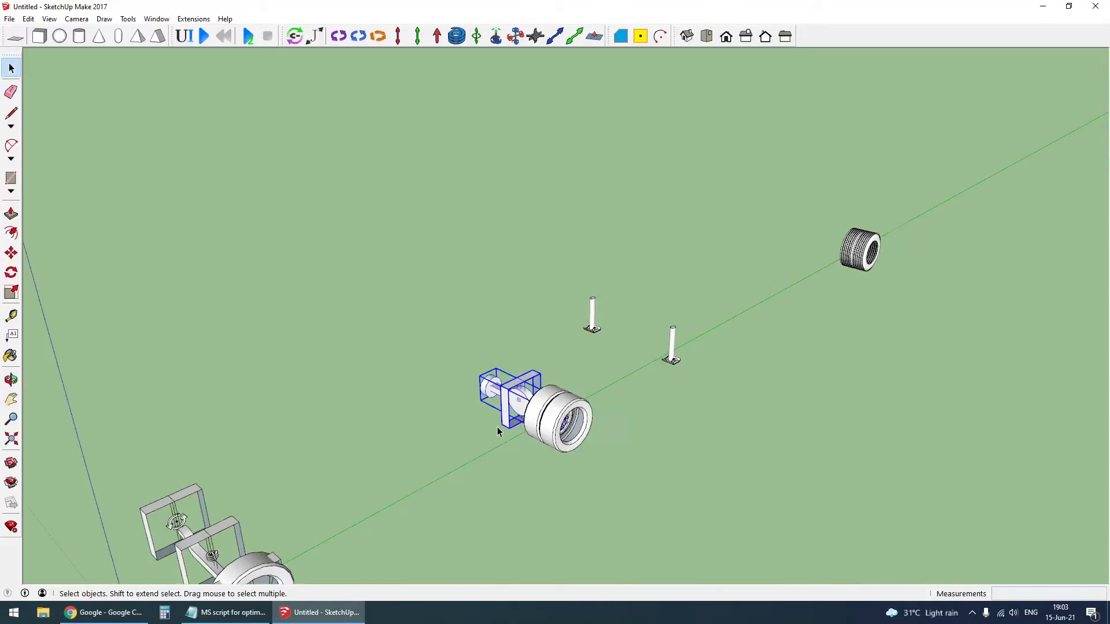
{"action": "scroll", "coordinate": [576, 421], "scroll_direction": "up", "scroll_amount": 5}
{"action": "scroll", "coordinate": [576, 421], "scroll_direction": "up", "scroll_amount": 4}
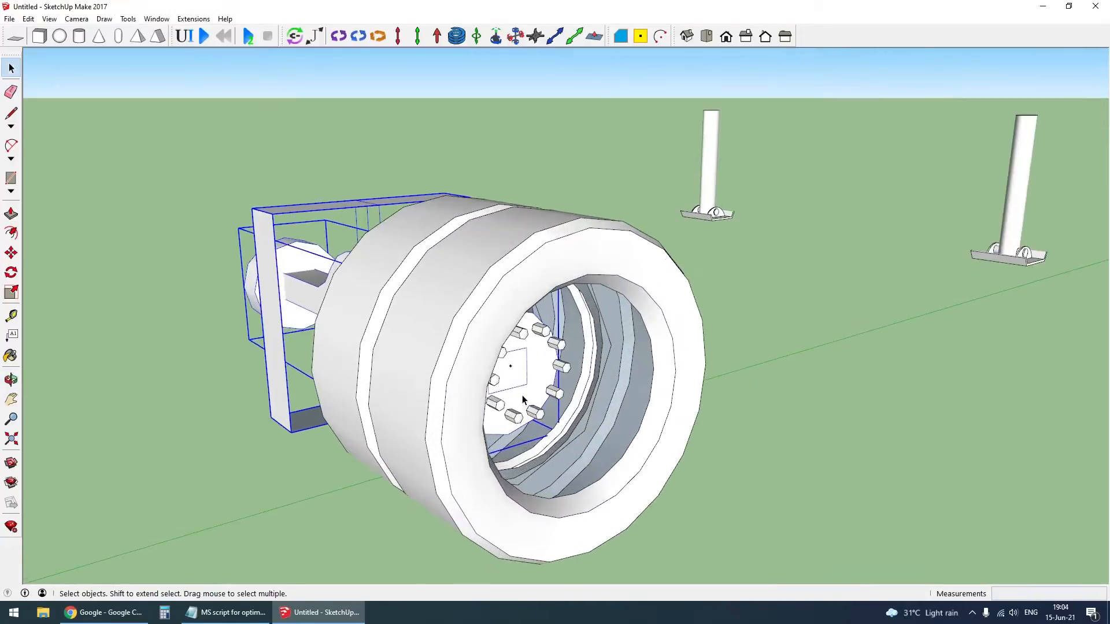
{"action": "key", "text": "m"}
{"action": "left_click", "coordinate": [513, 367]}
{"action": "key", "text": "ctrl"}
{"action": "scroll", "coordinate": [254, 463], "scroll_direction": "down", "scroll_amount": 5}
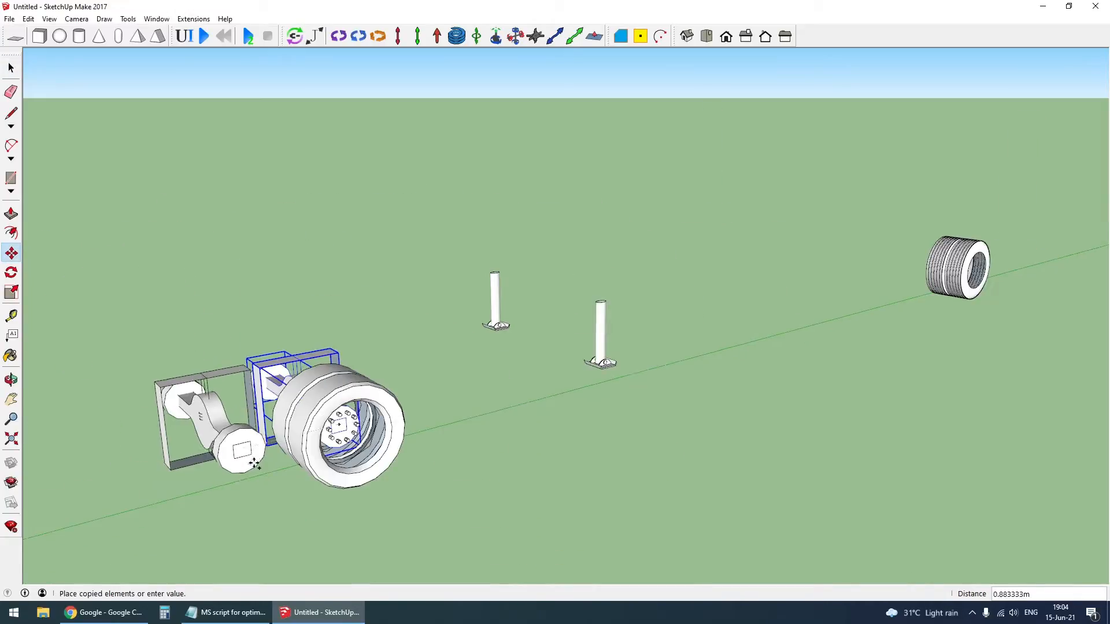
{"action": "scroll", "coordinate": [1041, 279], "scroll_direction": "up", "scroll_amount": 3}
{"action": "middle_click_drag", "start_coordinate": [948, 292], "coordinate": [589, 301]}
{"action": "scroll", "coordinate": [592, 372], "scroll_direction": "down", "scroll_amount": 3}
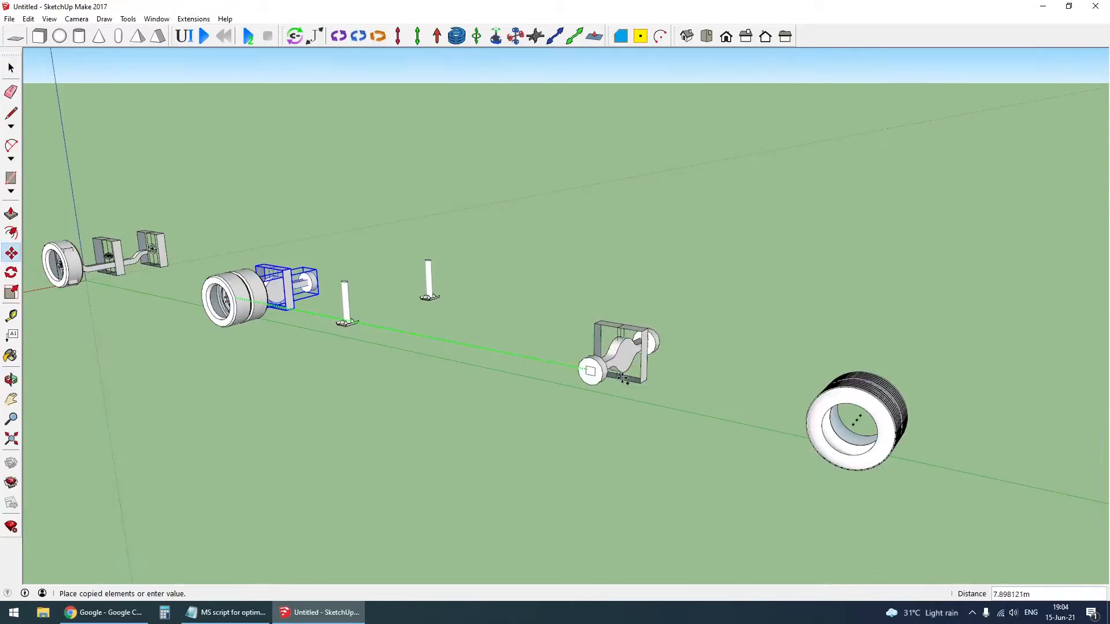
{"action": "scroll", "coordinate": [852, 422], "scroll_direction": "up", "scroll_amount": 6}
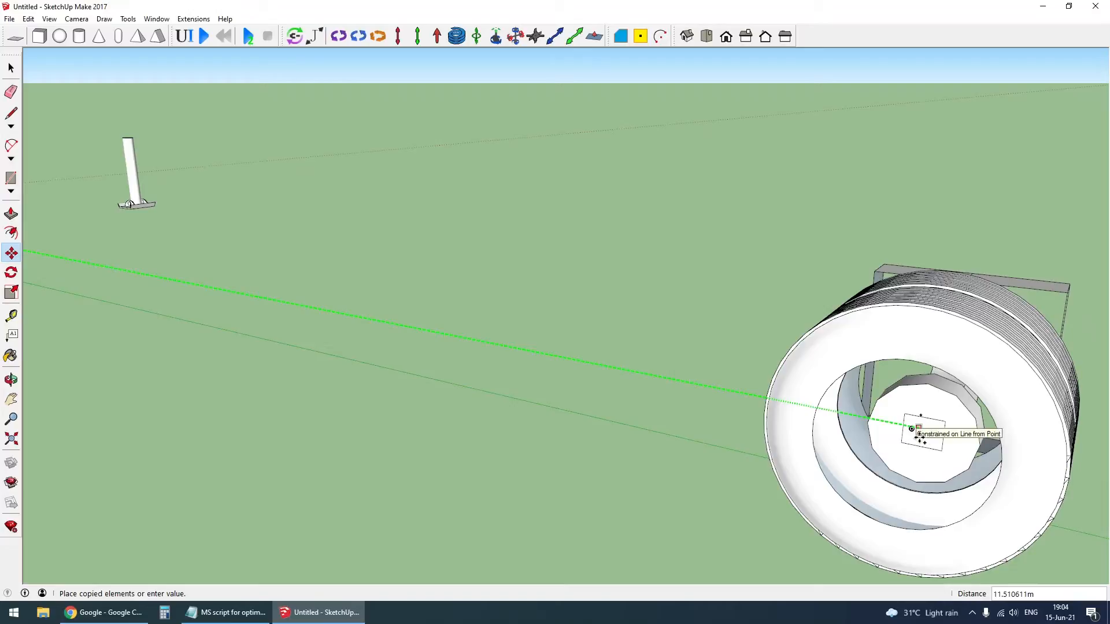
{"action": "scroll", "coordinate": [922, 439], "scroll_direction": "up", "scroll_amount": 4}
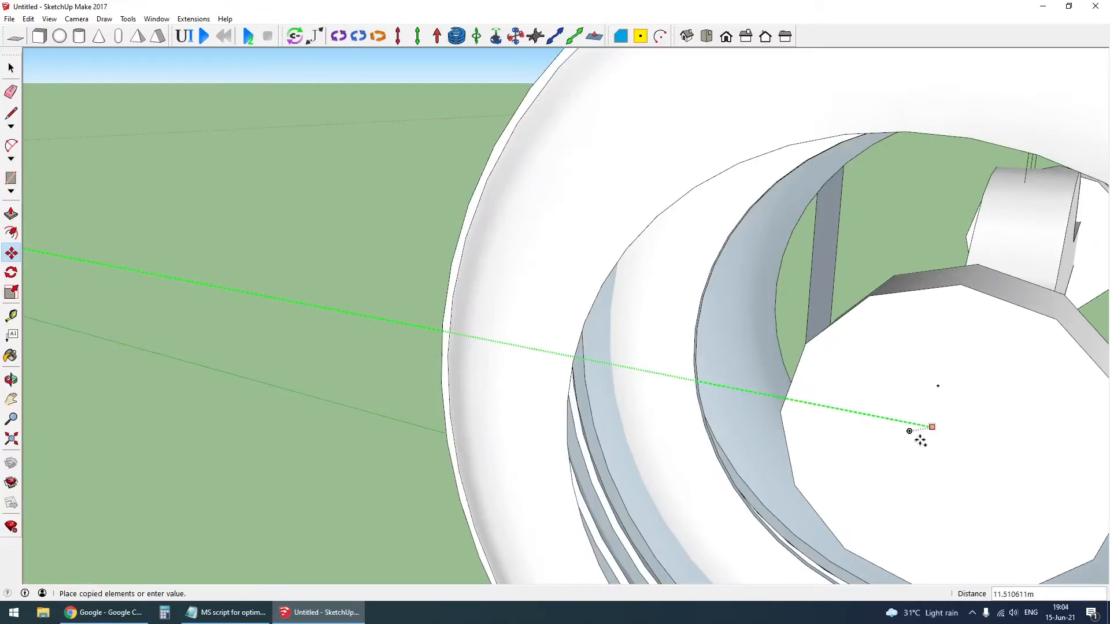
{"action": "middle_click_drag", "start_coordinate": [918, 441], "coordinate": [984, 231]}
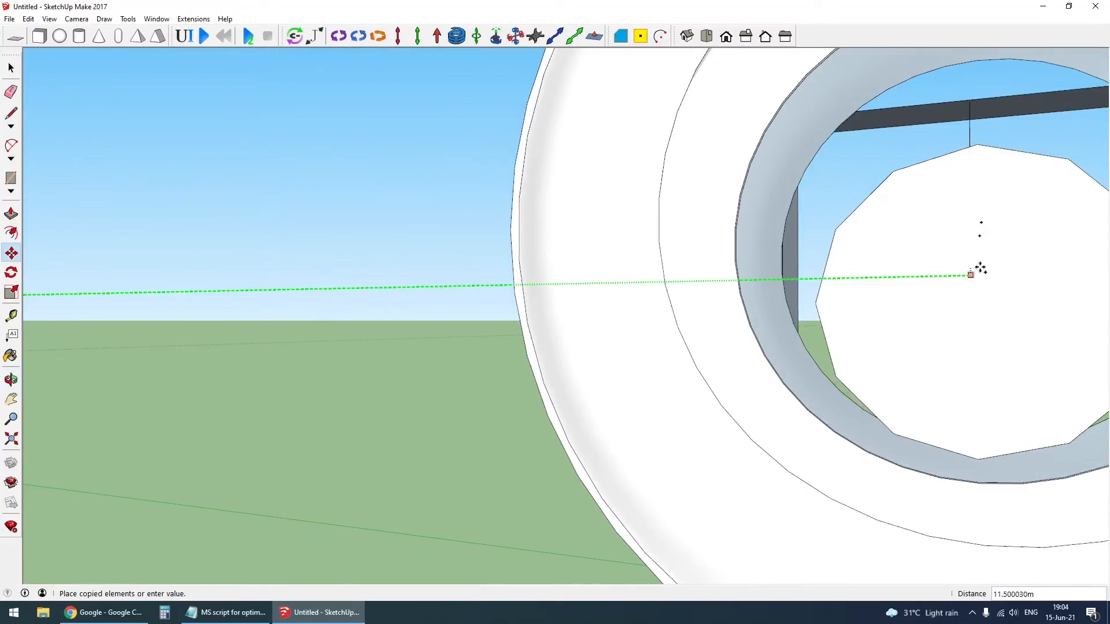
{"action": "left_click", "coordinate": [992, 230]}
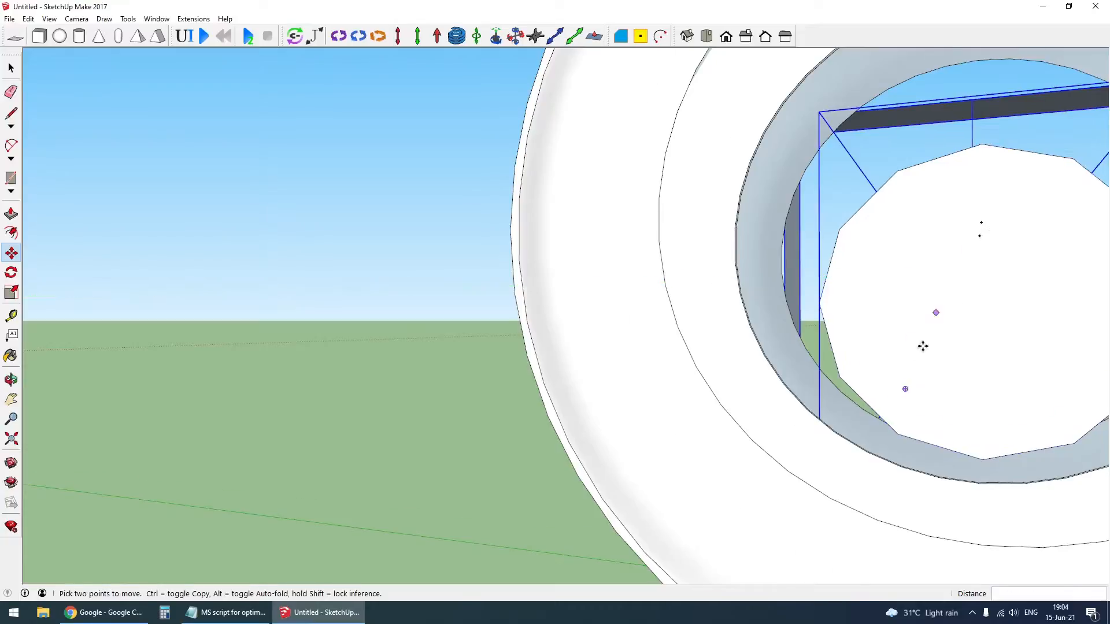
- Fine-align the copied axle and frame with the trailer wheel's center, using the midpoint of the frame's upper edge as reference
{"action": "middle_click_drag", "start_coordinate": [922, 344], "coordinate": [1106, 351]}
{"action": "middle_click_drag", "start_coordinate": [713, 234], "coordinate": [744, 268]}
{"action": "scroll", "coordinate": [745, 268], "scroll_direction": "down", "scroll_amount": 5}
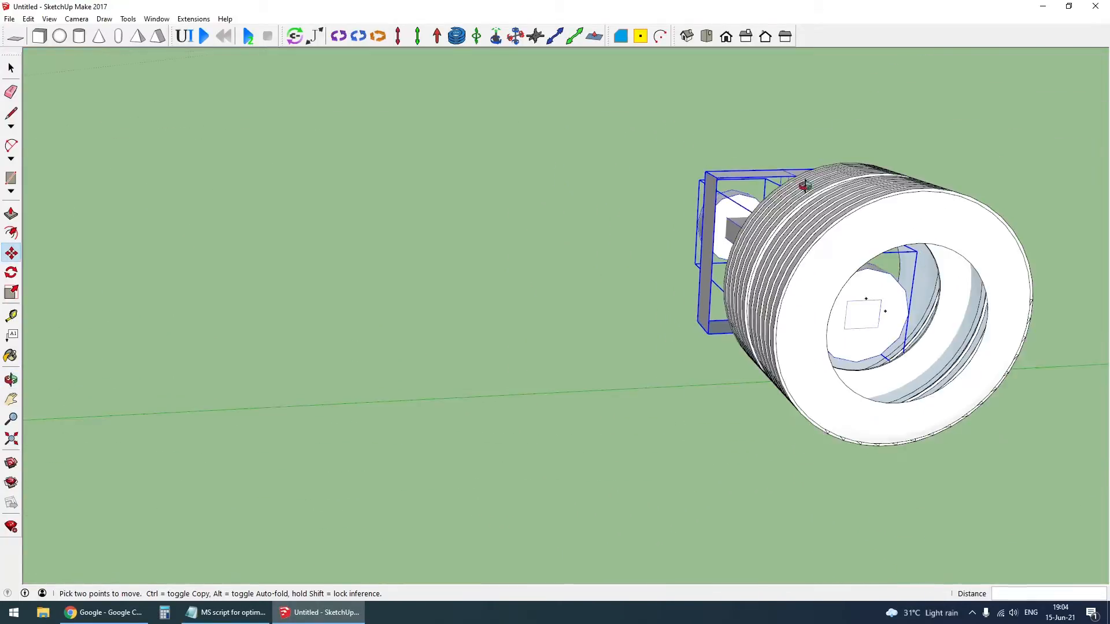
{"action": "middle_click_drag", "start_coordinate": [805, 185], "coordinate": [798, 161]}
{"action": "left_click", "coordinate": [794, 163]}
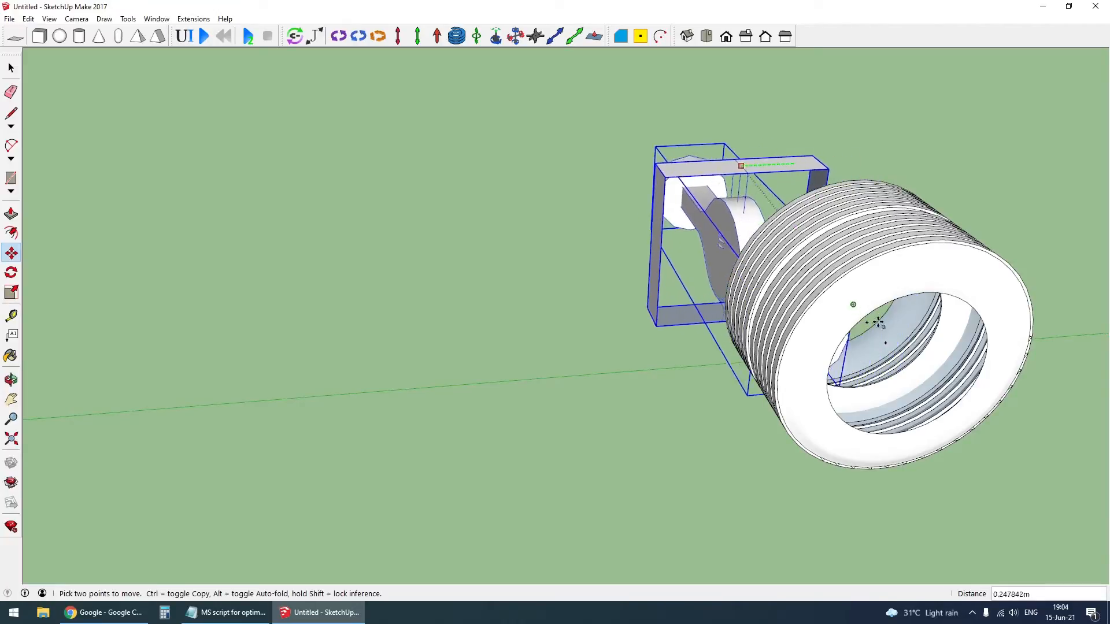
{"action": "scroll", "coordinate": [885, 346], "scroll_direction": "up", "scroll_amount": 3}
{"action": "key", "text": "ctrl"}
{"action": "middle_click_drag", "start_coordinate": [885, 345], "coordinate": [807, 134]}
{"action": "left_click", "coordinate": [801, 127]}
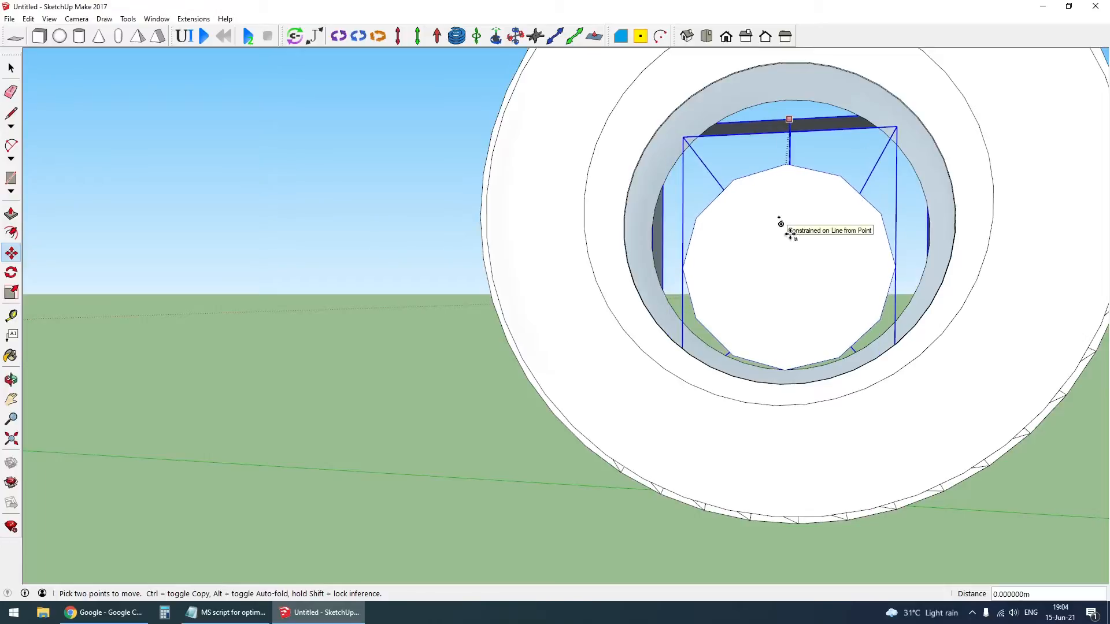
{"action": "middle_click_drag", "start_coordinate": [788, 240], "coordinate": [829, 365]}
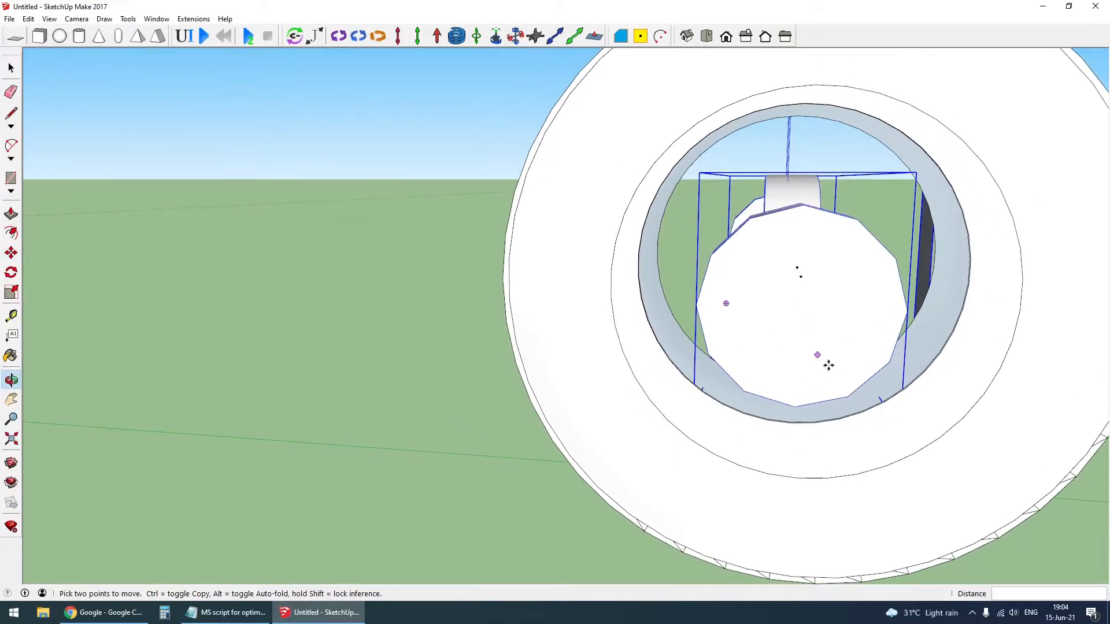
{"action": "scroll", "coordinate": [828, 366], "scroll_direction": "down", "scroll_amount": 4}
{"action": "middle_click_drag", "start_coordinate": [800, 419], "coordinate": [932, 414]}
{"action": "scroll", "coordinate": [867, 283], "scroll_direction": "down", "scroll_amount": 2}
{"action": "middle_click_drag", "start_coordinate": [818, 307], "coordinate": [902, 293]}
{"action": "left_click", "coordinate": [781, 362]}
- Hide the truck's rear dual wheel to expose the rear axle and its frame
{"action": "scroll", "coordinate": [758, 208], "scroll_direction": "down", "scroll_amount": 1}
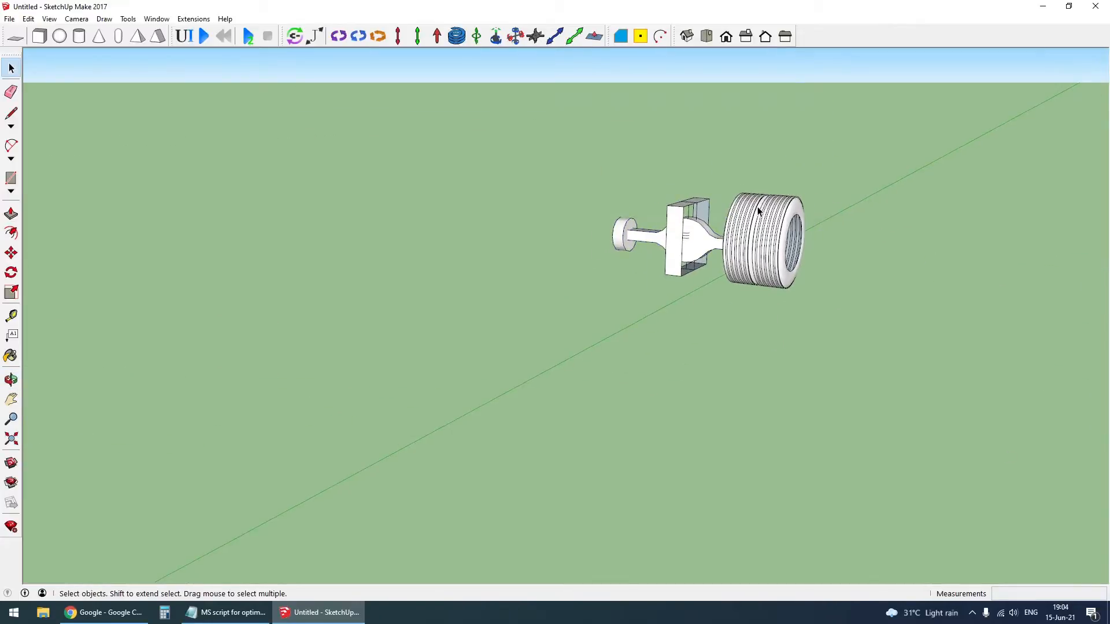
{"action": "scroll", "coordinate": [758, 210], "scroll_direction": "down", "scroll_amount": 3}
{"action": "scroll", "coordinate": [563, 317], "scroll_direction": "down", "scroll_amount": 2}
{"action": "scroll", "coordinate": [480, 328], "scroll_direction": "up", "scroll_amount": 8}
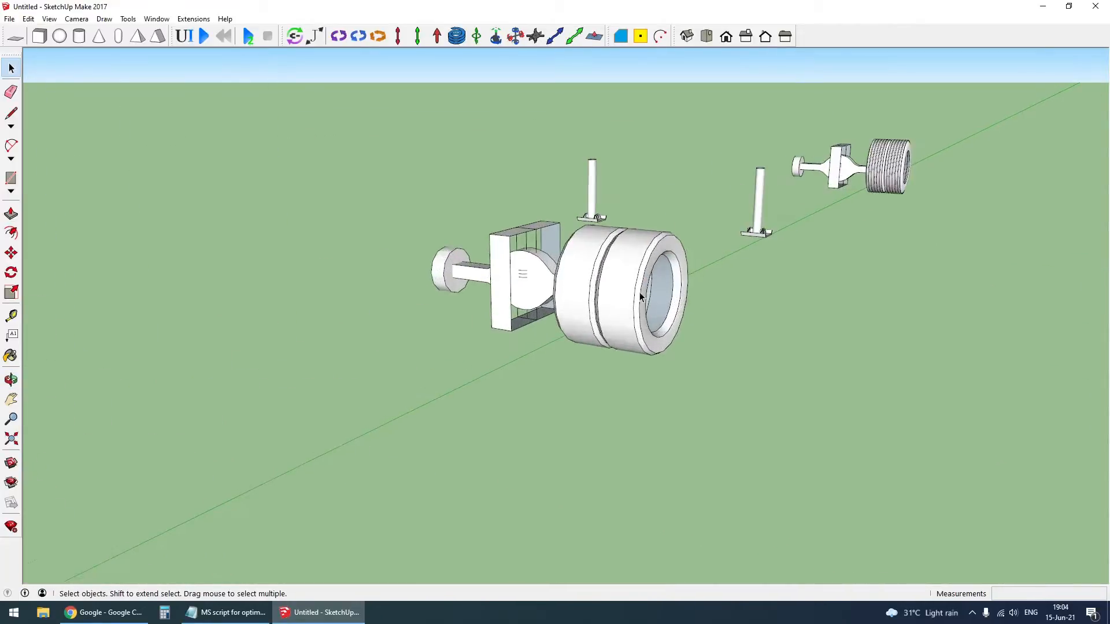
{"action": "middle_click_drag", "start_coordinate": [614, 286], "coordinate": [541, 284]}
{"action": "left_click", "coordinate": [583, 318]}
{"action": "key", "text": "Delete"}
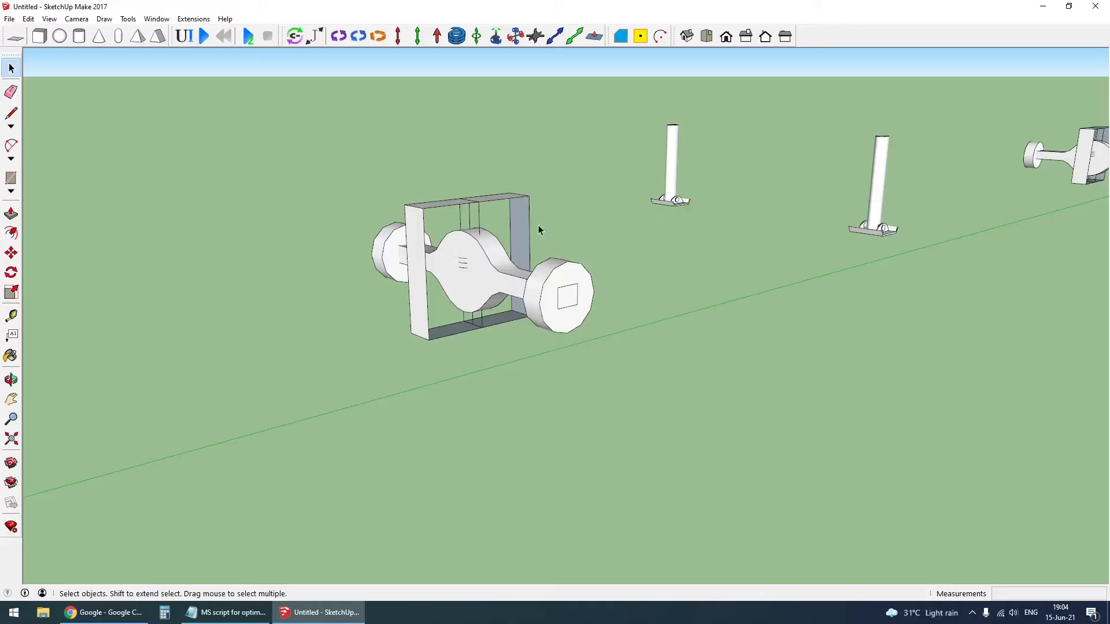
- Unhide all of the model's parts, and hide the trailer and the truck body again
{"action": "left_click", "coordinate": [661, 36]}
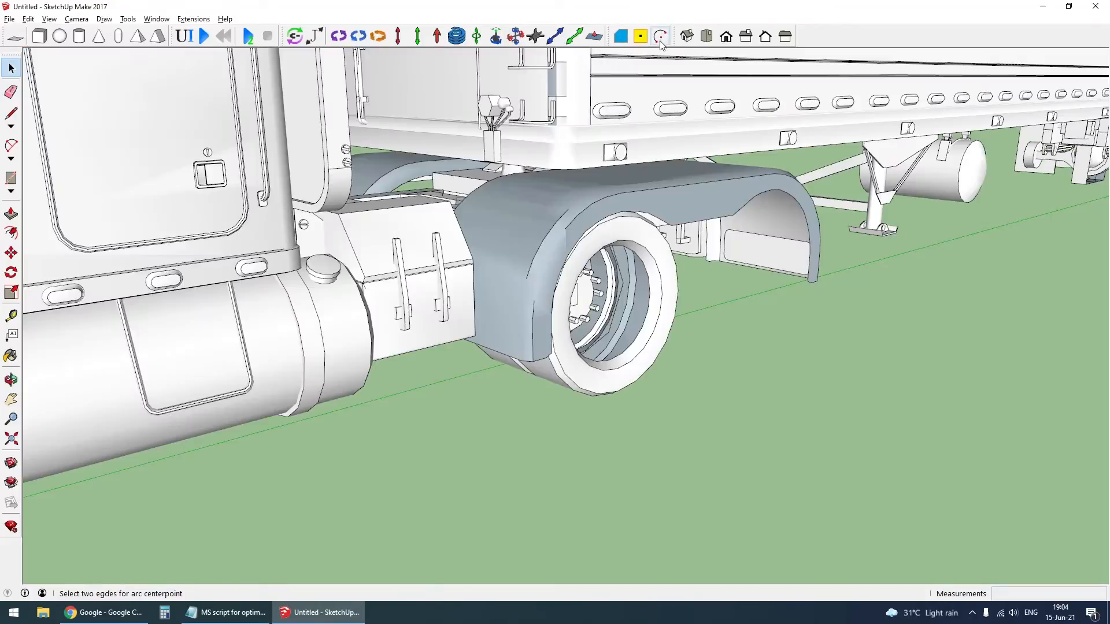
{"action": "left_click", "coordinate": [688, 156]}
{"action": "key", "text": "Delete"}
{"action": "left_click", "coordinate": [302, 230]}
{"action": "key", "text": "Delete"}
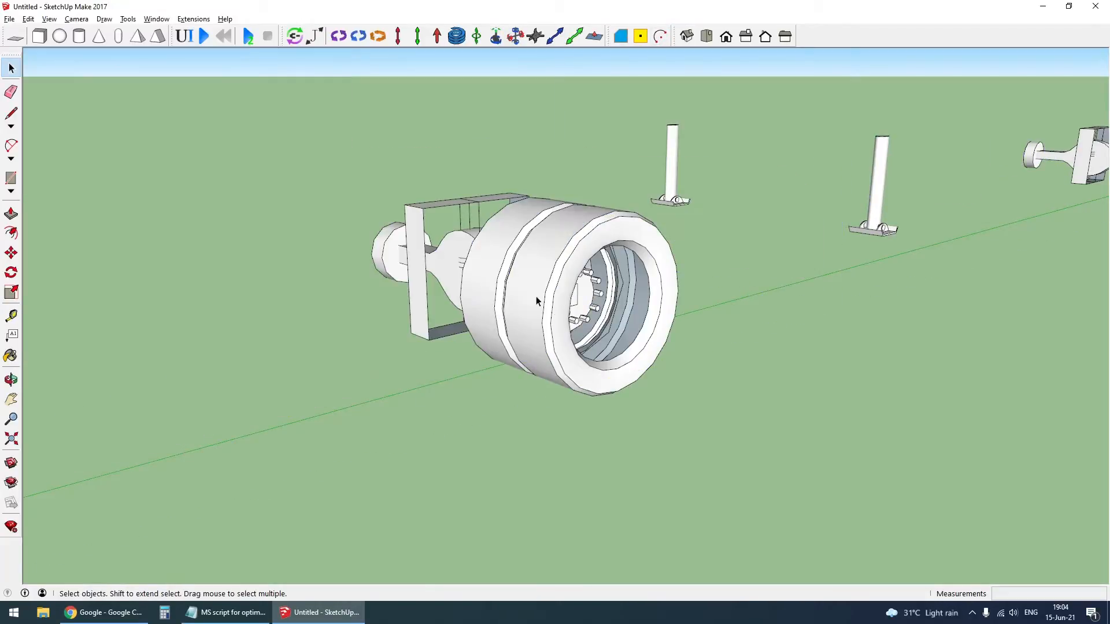
- Hide the front wheel to expose the outer frame and hinge of the front axle
{"action": "scroll", "coordinate": [564, 307], "scroll_direction": "up", "scroll_amount": 3}
{"action": "scroll", "coordinate": [752, 278], "scroll_direction": "down", "scroll_amount": 8}
{"action": "scroll", "coordinate": [396, 333], "scroll_direction": "up", "scroll_amount": 8}
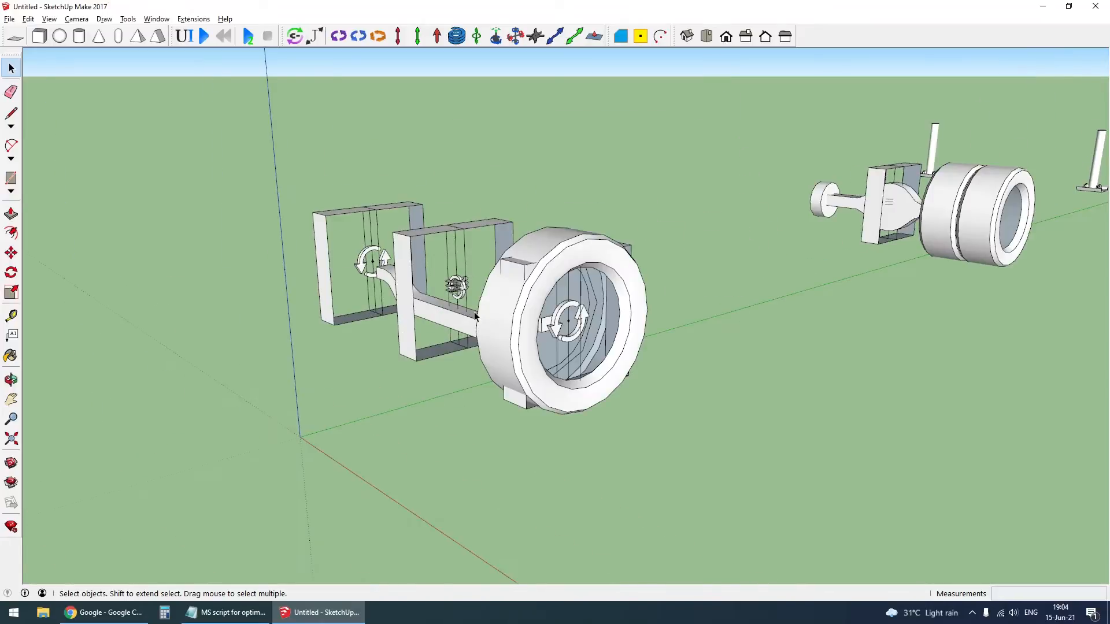
{"action": "scroll", "coordinate": [550, 324], "scroll_direction": "down", "scroll_amount": 2}
{"action": "left_click", "coordinate": [565, 347]}
{"action": "key", "text": "Delete"}
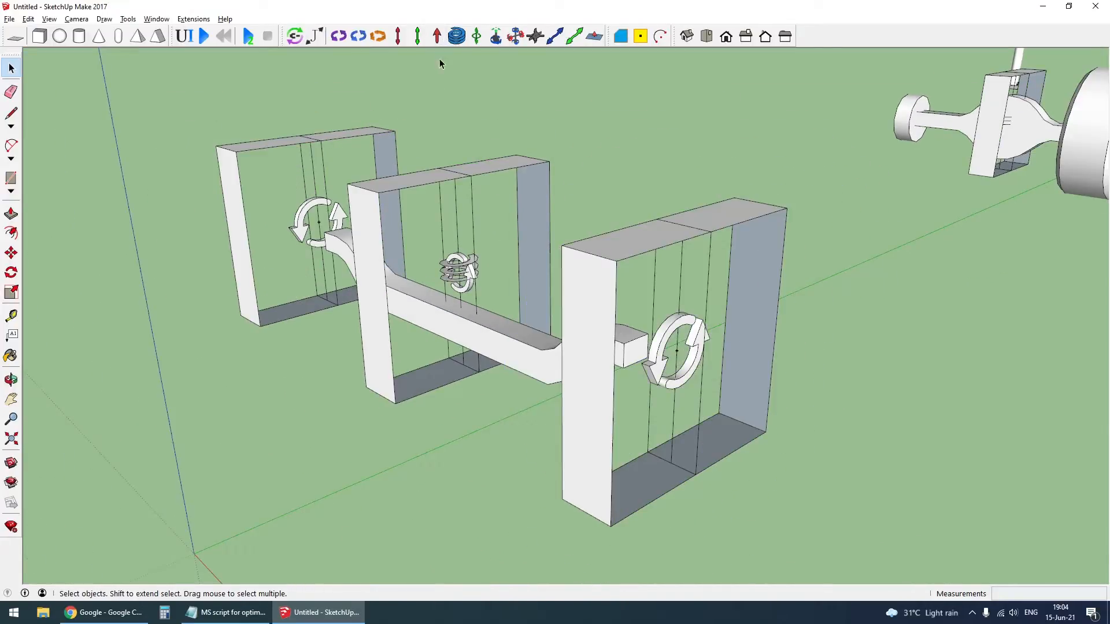
- Add a vertical MSPhysics servo joint at the upper edge midpoint of each outer front-axle frame
{"action": "left_click", "coordinate": [384, 38]}
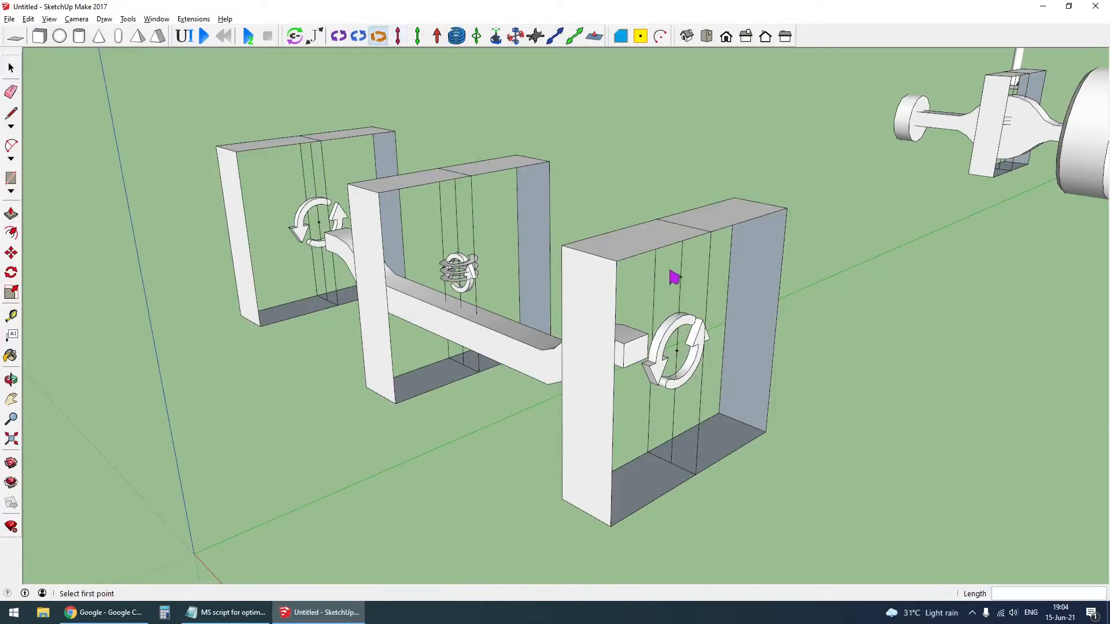
{"action": "left_click", "coordinate": [657, 219]}
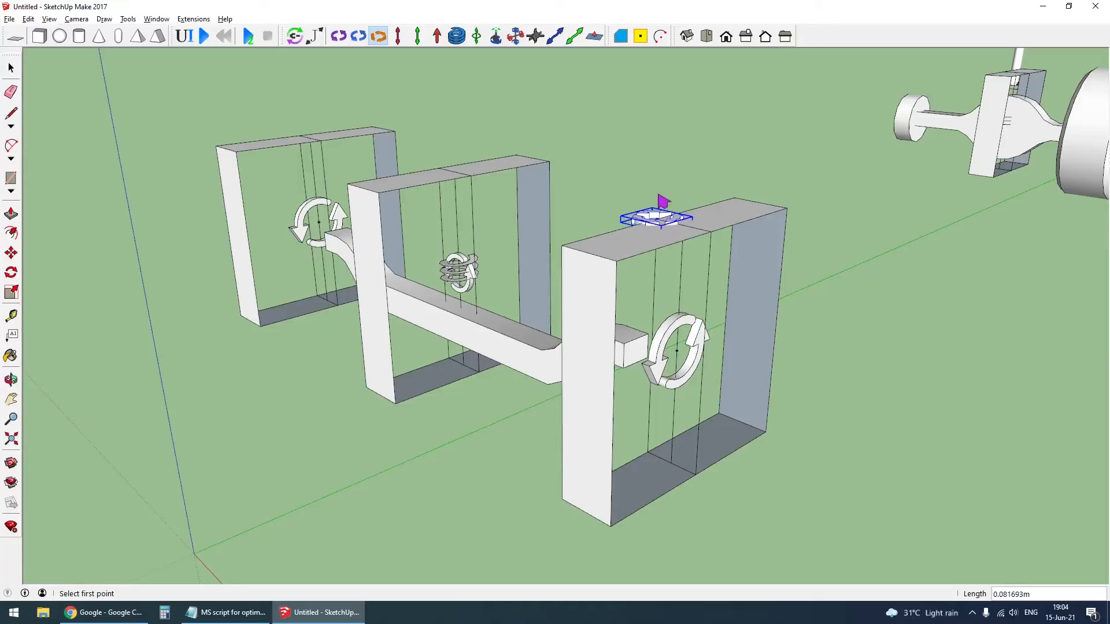
{"action": "left_click", "coordinate": [333, 104]}
{"action": "key", "text": "space"}
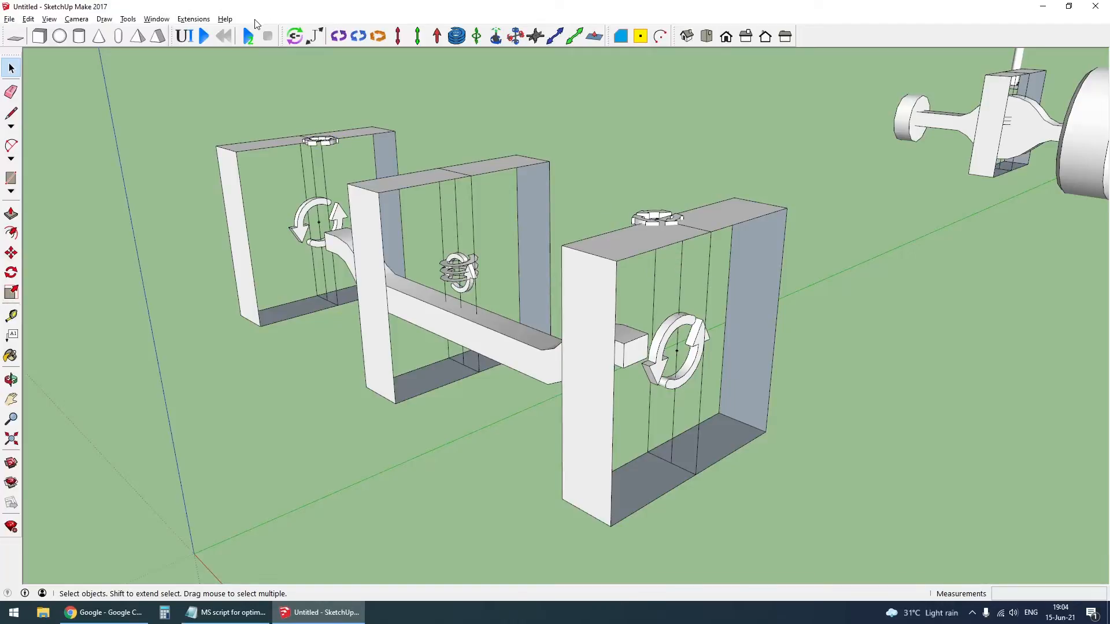
- Group each outer front-axle frame separately with its hinge and servo joints
{"action": "left_click", "coordinate": [677, 224]}
{"action": "left_click", "coordinate": [705, 325], "text": "ctrl"}
{"action": "left_click", "coordinate": [688, 312], "text": "ctrl"}
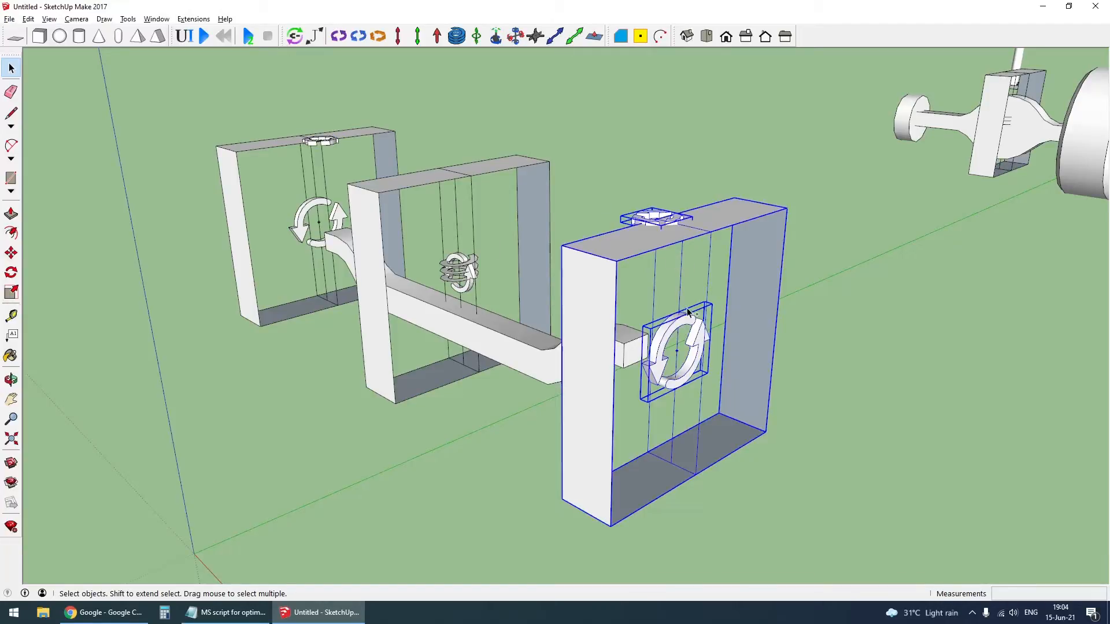
{"action": "key", "text": "ctrl+g"}
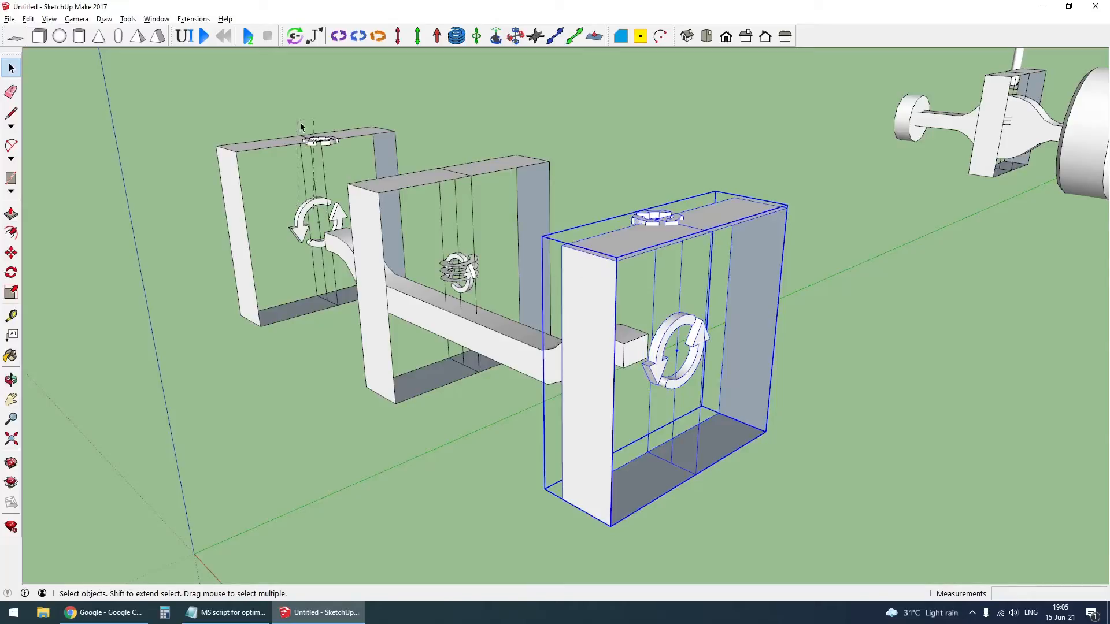
{"action": "left_click_drag", "start_coordinate": [300, 123], "coordinate": [298, 120]}
{"action": "scroll", "coordinate": [363, 294], "scroll_direction": "down", "scroll_amount": 6}
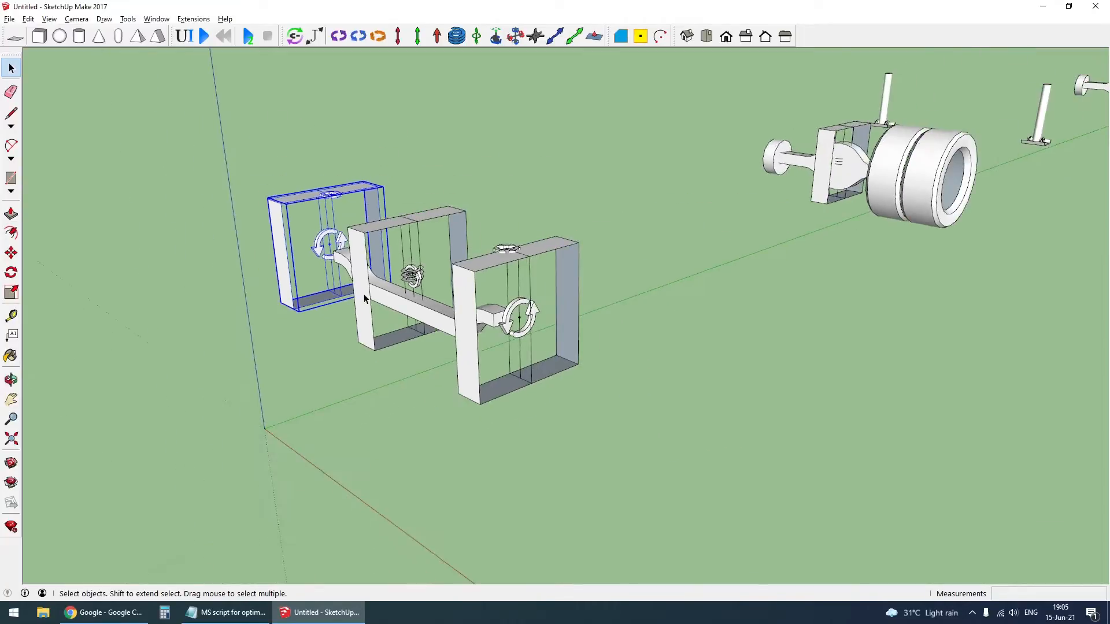
- Place an MSPhysics hinge joint at the center of the truck's rear wheel hub, pointing outward along the axle direction
{"action": "scroll", "coordinate": [827, 189], "scroll_direction": "up", "scroll_amount": 6}
{"action": "scroll", "coordinate": [827, 189], "scroll_direction": "up", "scroll_amount": 3}
{"action": "middle_click_drag", "start_coordinate": [827, 210], "coordinate": [715, 269]}
{"action": "scroll", "coordinate": [716, 269], "scroll_direction": "up", "scroll_amount": 2}
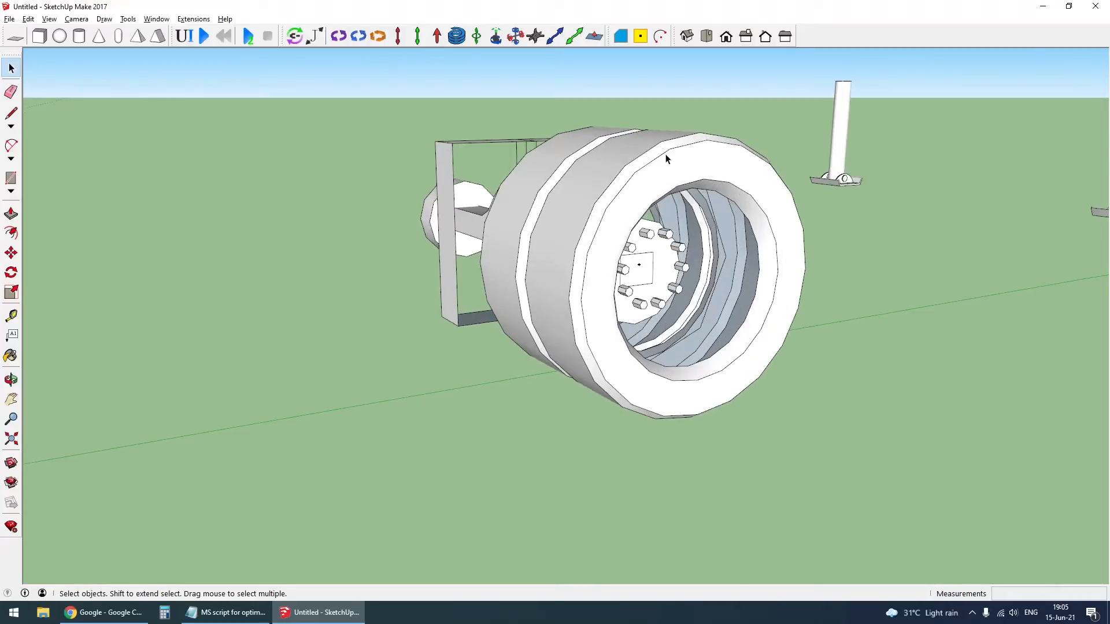
{"action": "left_click", "coordinate": [344, 36]}
{"action": "scroll", "coordinate": [676, 278], "scroll_direction": "up", "scroll_amount": 2}
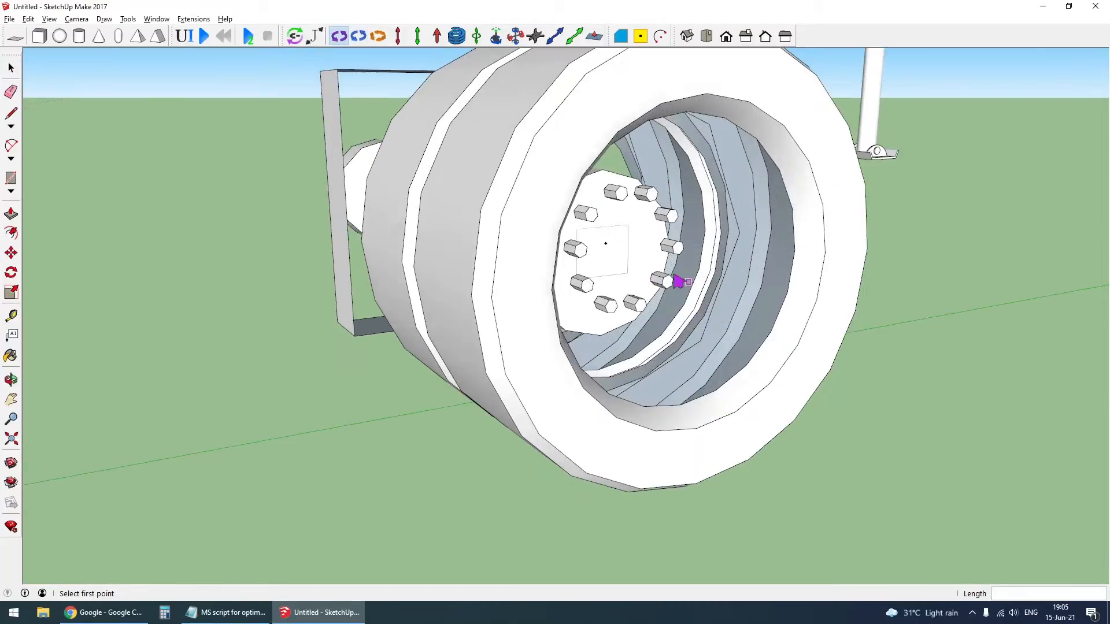
{"action": "left_click", "coordinate": [928, 336]}
- Scale up the rear wheel hub's hinge joint uniformly about its center
{"action": "key", "text": "s"}
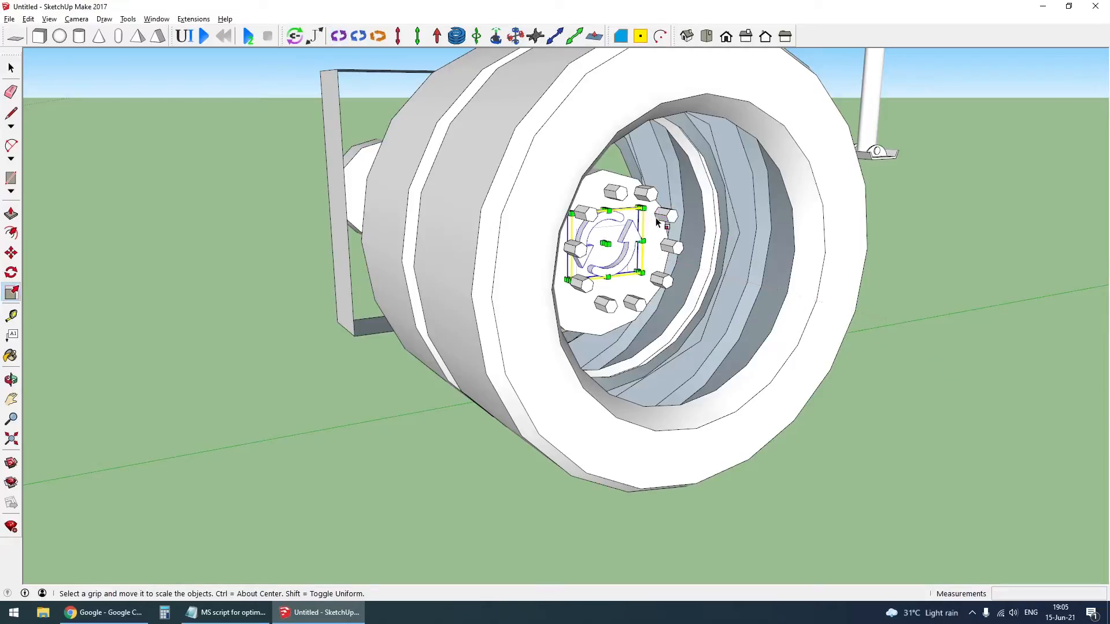
{"action": "left_click_drag", "start_coordinate": [649, 218], "coordinate": [674, 194]}
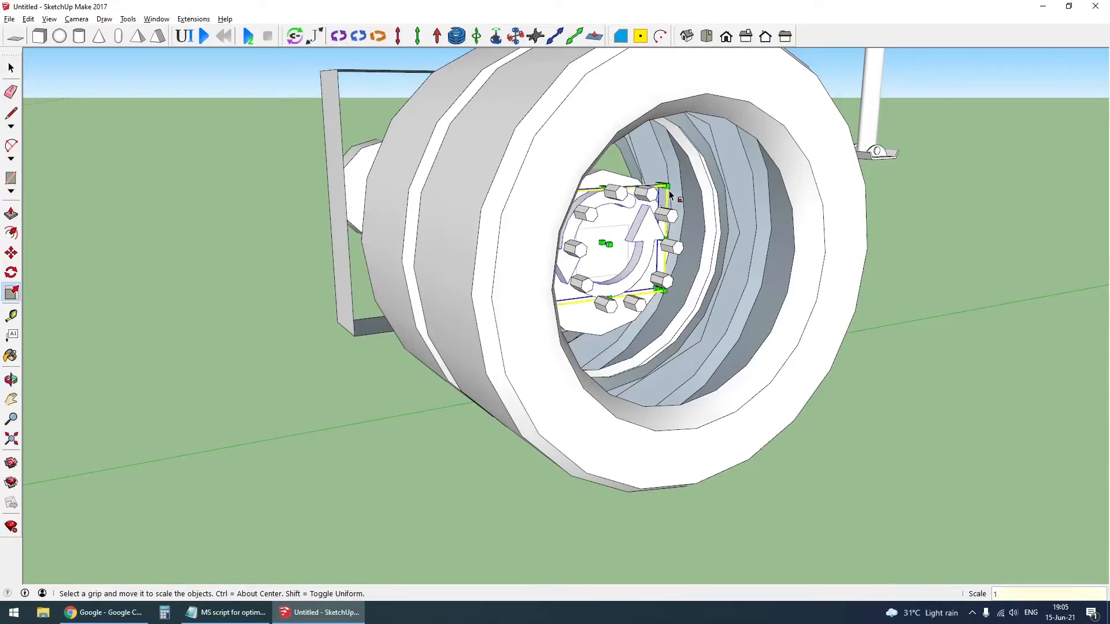
{"action": "key", "text": "space"}
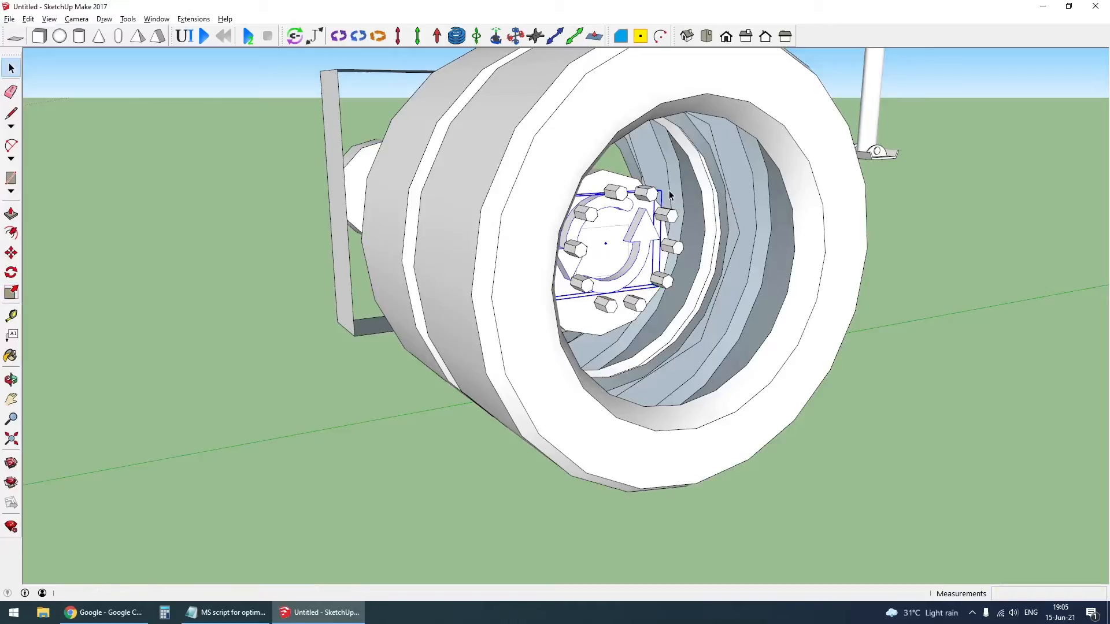
- Add an MSPhysics motor joint at the rear wheel hub's center, inside the hinge and pointing outward in the same direction
{"action": "left_click", "coordinate": [359, 36]}
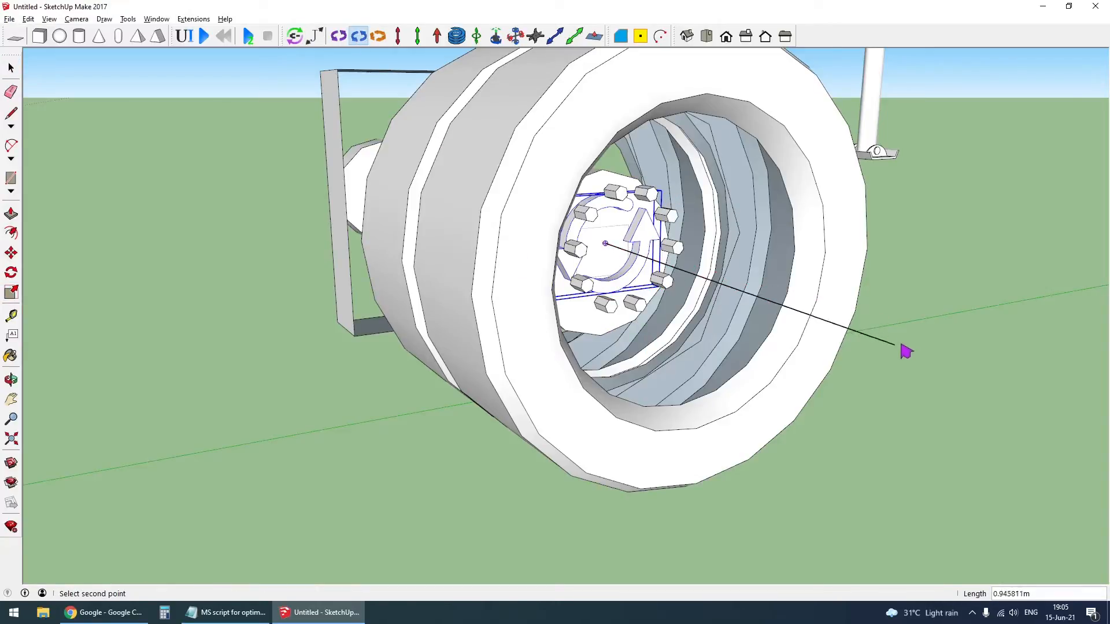
{"action": "left_click", "coordinate": [917, 330]}
{"action": "key", "text": "space"}
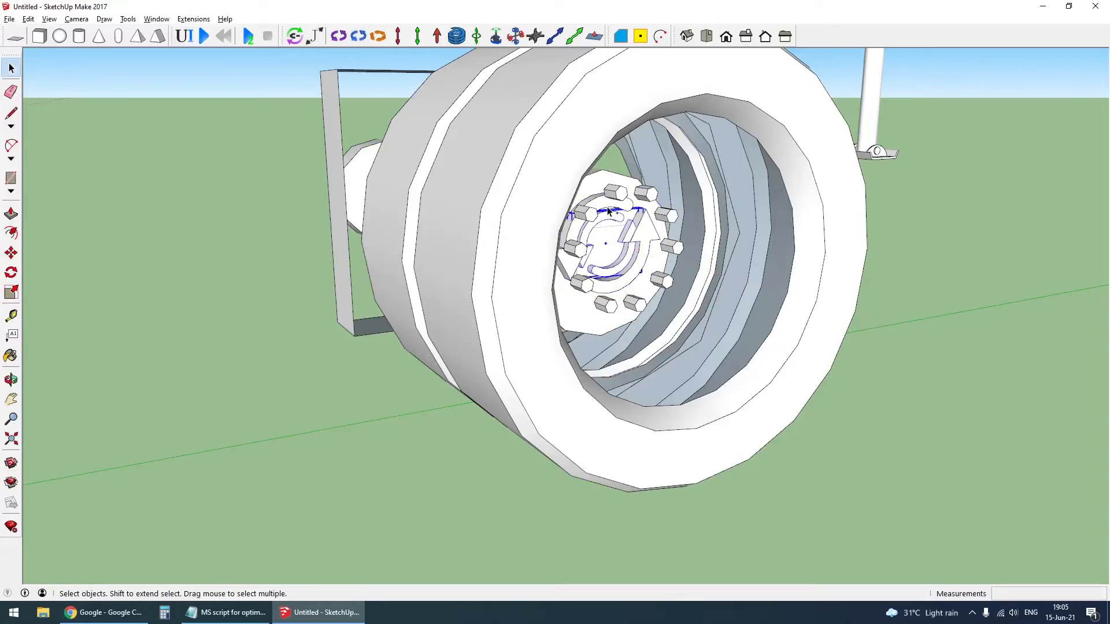
{"action": "scroll", "coordinate": [700, 301], "scroll_direction": "down", "scroll_amount": 2}
{"action": "scroll", "coordinate": [672, 266], "scroll_direction": "up", "scroll_amount": 2}
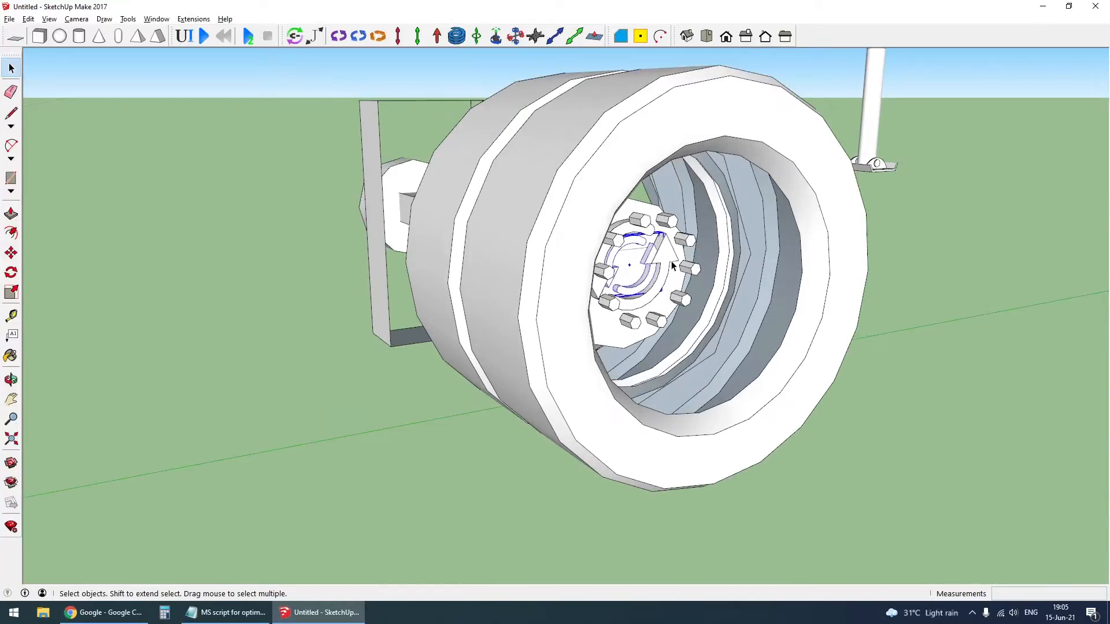
- Copy the front, rear and trailer wheel groups together along the red axis to the opposite side of their axles
{"action": "key", "text": "m"}
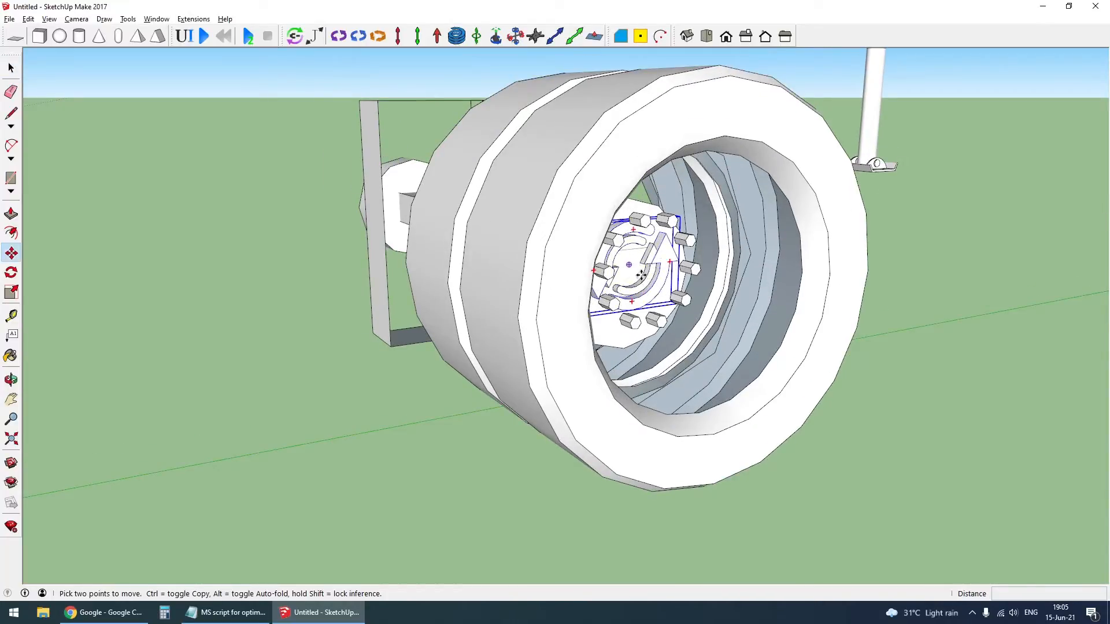
{"action": "key", "text": "space"}
{"action": "scroll", "coordinate": [648, 283], "scroll_direction": "down", "scroll_amount": 5}
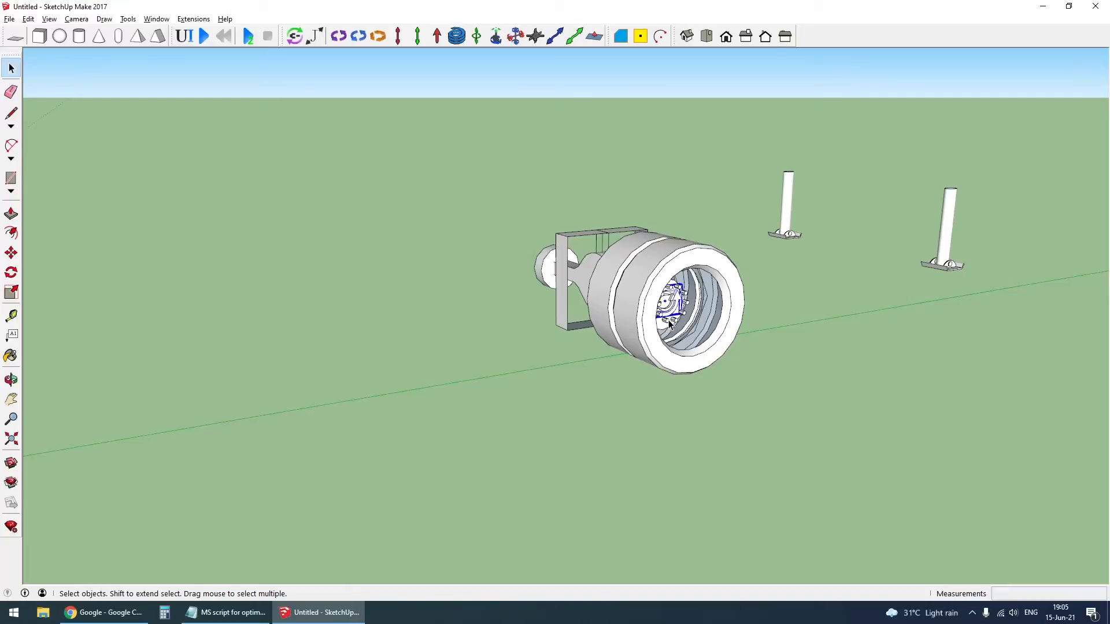
{"action": "scroll", "coordinate": [673, 311], "scroll_direction": "down", "scroll_amount": 5}
{"action": "middle_click_drag", "start_coordinate": [306, 386], "coordinate": [572, 358]}
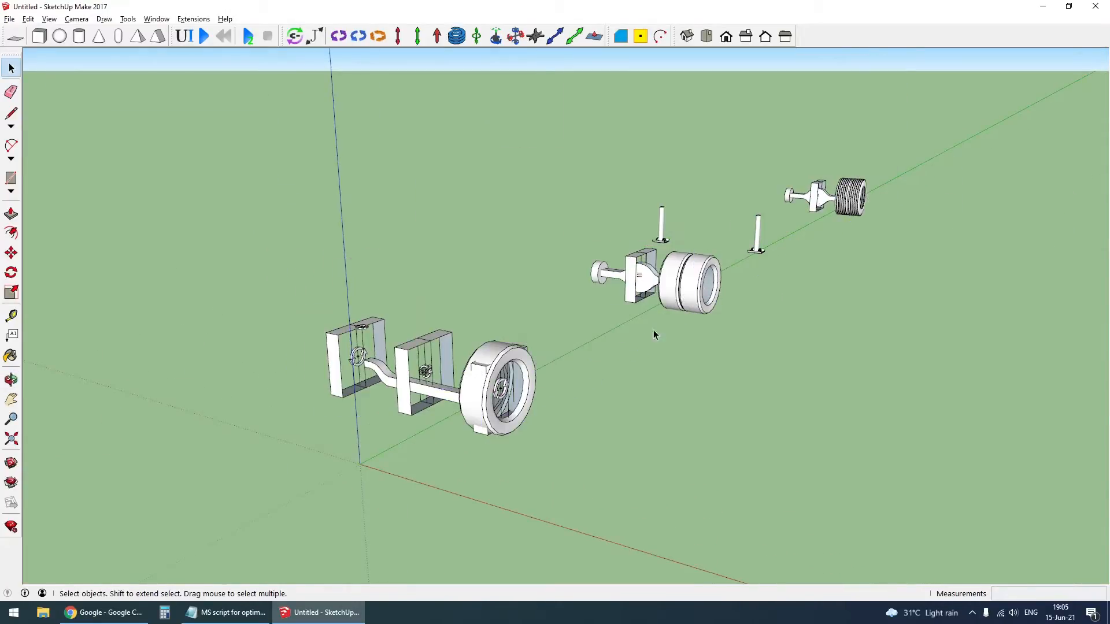
{"action": "scroll", "coordinate": [653, 330], "scroll_direction": "up", "scroll_amount": 3}
{"action": "left_click", "coordinate": [474, 399]}
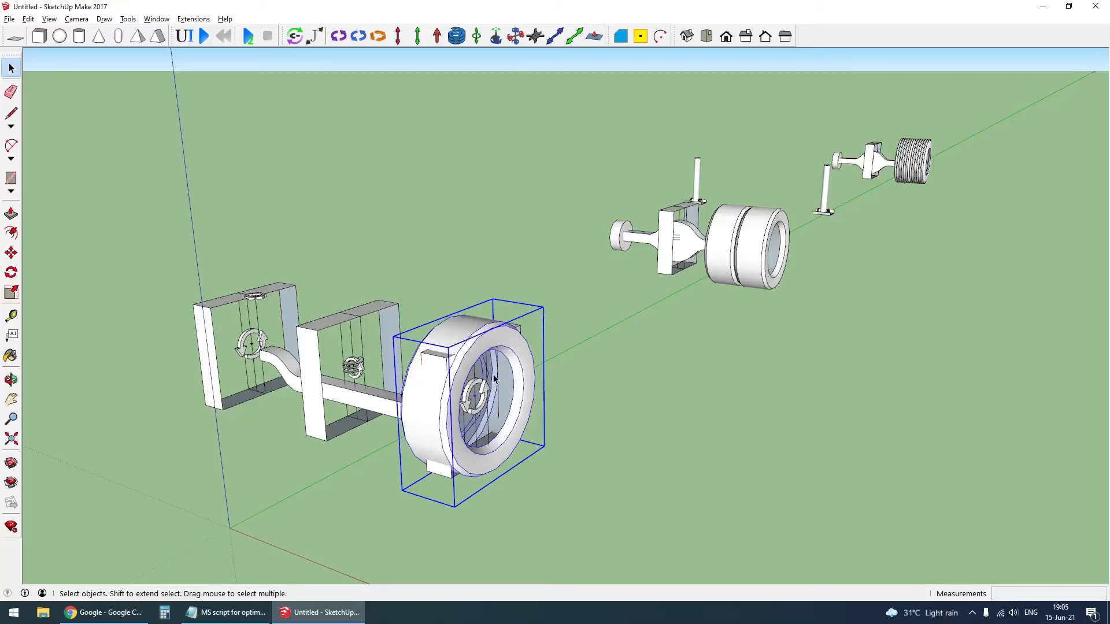
{"action": "left_click", "coordinate": [746, 247], "text": "ctrl"}
{"action": "middle_click_drag", "start_coordinate": [347, 348], "coordinate": [550, 323]}
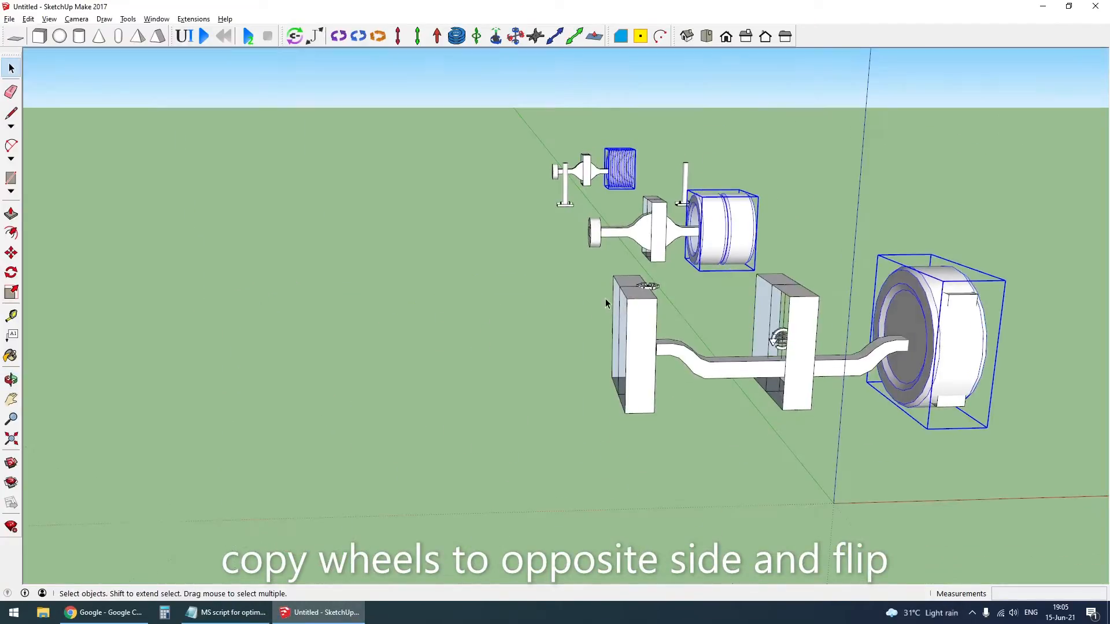
{"action": "scroll", "coordinate": [551, 323], "scroll_direction": "down", "scroll_amount": 4}
{"action": "key", "text": "m"}
{"action": "key", "text": "ctrl"}
{"action": "left_click", "coordinate": [719, 372]}
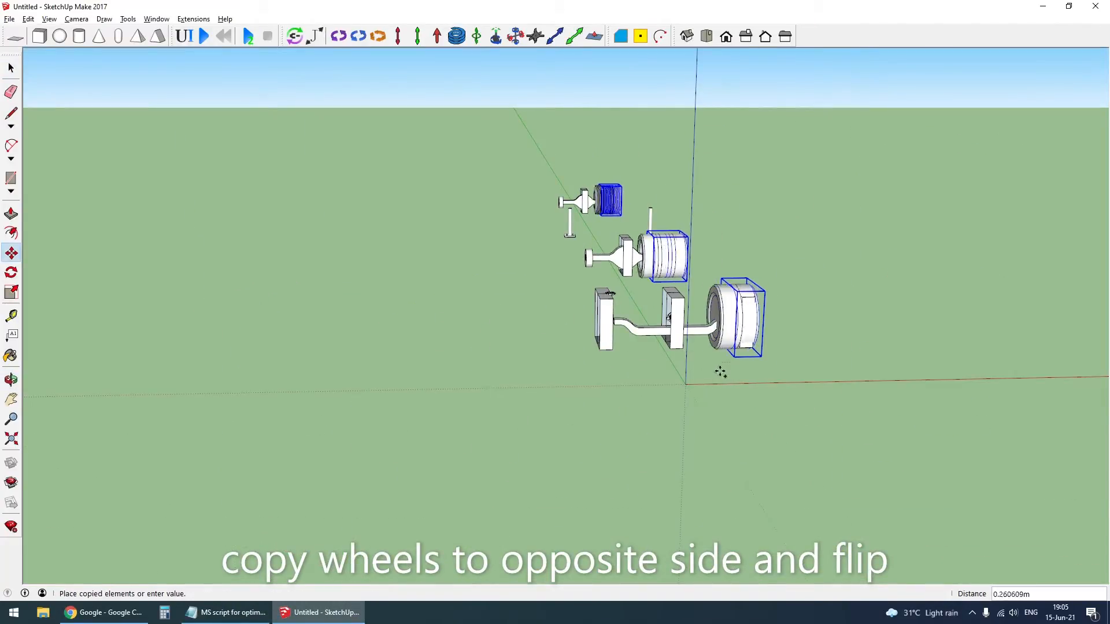
{"action": "left_click", "coordinate": [539, 378]}
{"action": "key", "text": "space"}
- Flip the three copied wheel groups so they face outward on the opposite side
{"action": "right_click", "coordinate": [541, 320]}
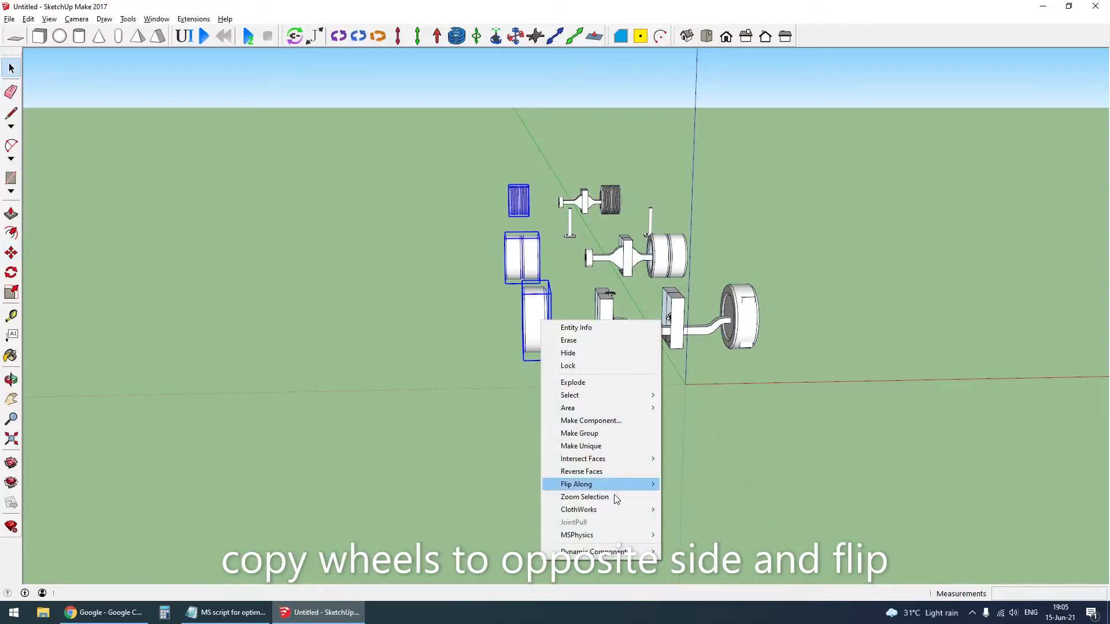
{"action": "mouse_move", "coordinate": [636, 485]}
{"action": "left_click", "coordinate": [696, 485]}
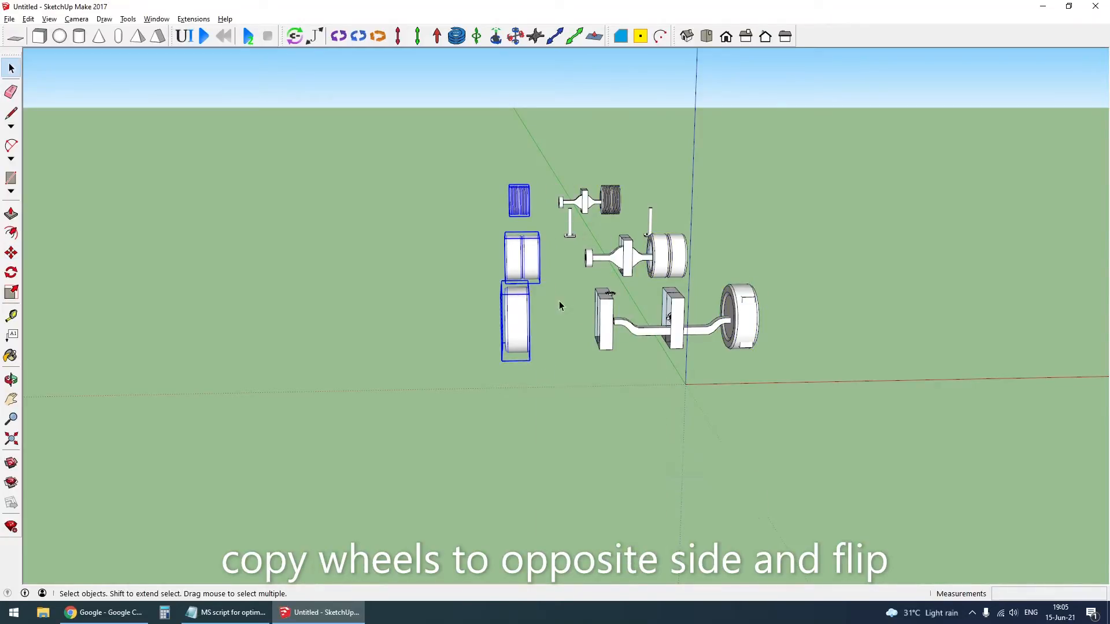
- Move the three flipped wheels together so the front wheel's center sits on the outer front-axle hinge joint
{"action": "scroll", "coordinate": [559, 306], "scroll_direction": "up", "scroll_amount": 4}
{"action": "middle_click_drag", "start_coordinate": [559, 312], "coordinate": [636, 373]}
{"action": "scroll", "coordinate": [547, 393], "scroll_direction": "up", "scroll_amount": 2}
{"action": "middle_click_drag", "start_coordinate": [547, 393], "coordinate": [573, 401]}
{"action": "scroll", "coordinate": [574, 401], "scroll_direction": "up", "scroll_amount": 2}
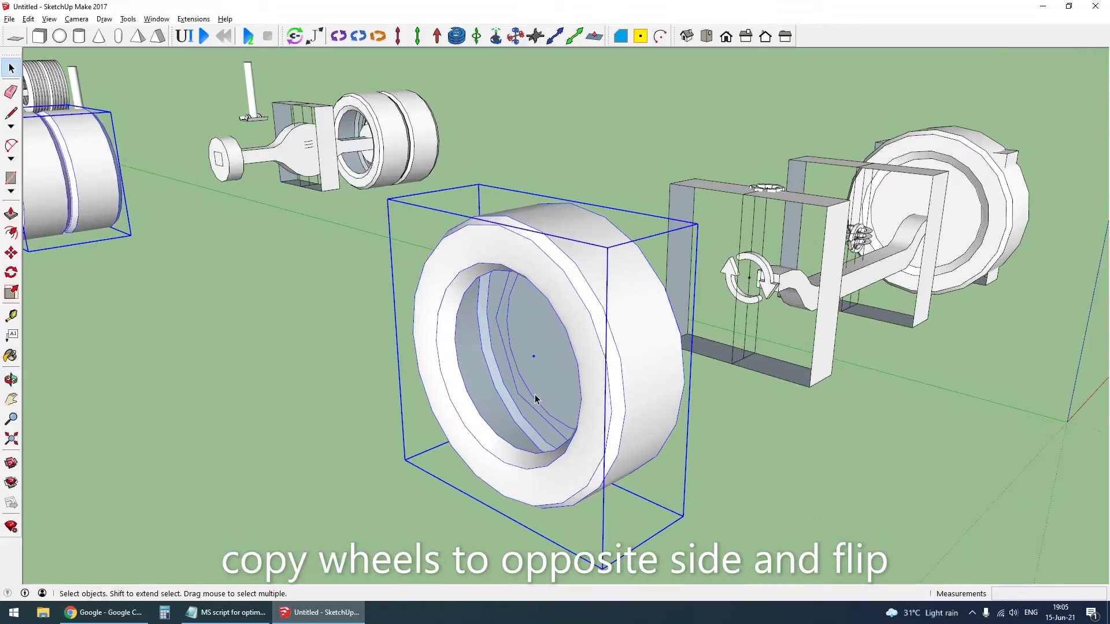
{"action": "key", "text": "m"}
{"action": "left_click", "coordinate": [536, 359]}
{"action": "scroll", "coordinate": [688, 306], "scroll_direction": "down", "scroll_amount": 1}
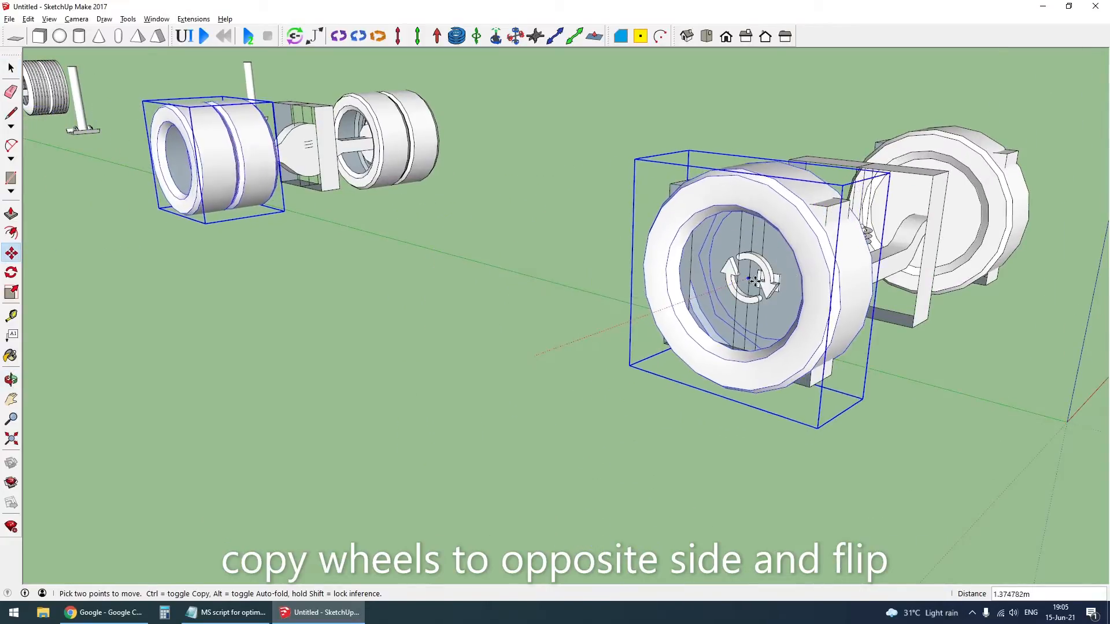
{"action": "scroll", "coordinate": [756, 285], "scroll_direction": "up", "scroll_amount": 4}
{"action": "left_click", "coordinate": [751, 284]}
{"action": "scroll", "coordinate": [761, 348], "scroll_direction": "down", "scroll_amount": 4}
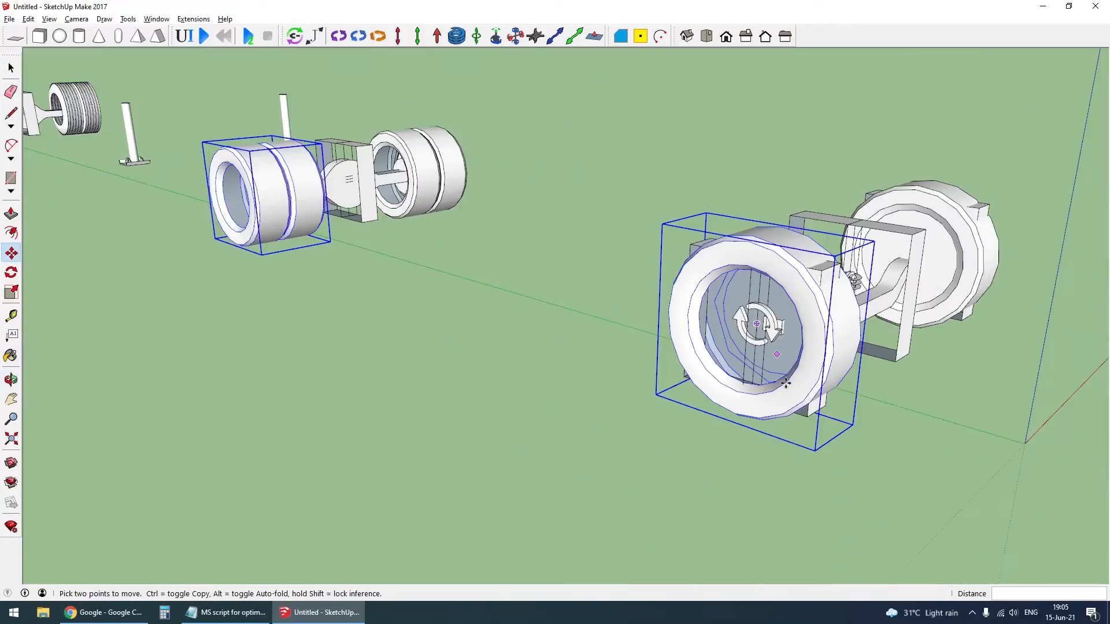
{"action": "key", "text": "space"}
{"action": "left_click", "coordinate": [438, 348]}
- Copy the hinge joint from the truck's rear wheel hub to the center of the opposite rear hub
{"action": "scroll", "coordinate": [219, 190], "scroll_direction": "up", "scroll_amount": 2}
{"action": "middle_click_drag", "start_coordinate": [219, 190], "coordinate": [619, 268]}
{"action": "scroll", "coordinate": [619, 268], "scroll_direction": "up", "scroll_amount": 4}
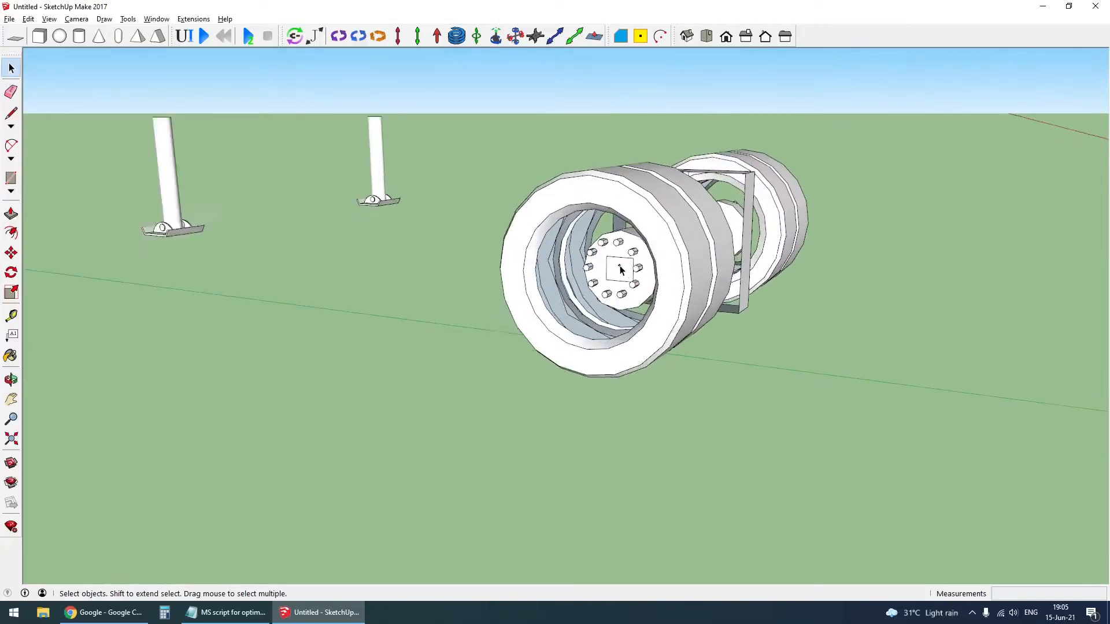
{"action": "scroll", "coordinate": [630, 260], "scroll_direction": "down", "scroll_amount": 1}
{"action": "middle_click_drag", "start_coordinate": [694, 264], "coordinate": [542, 293]}
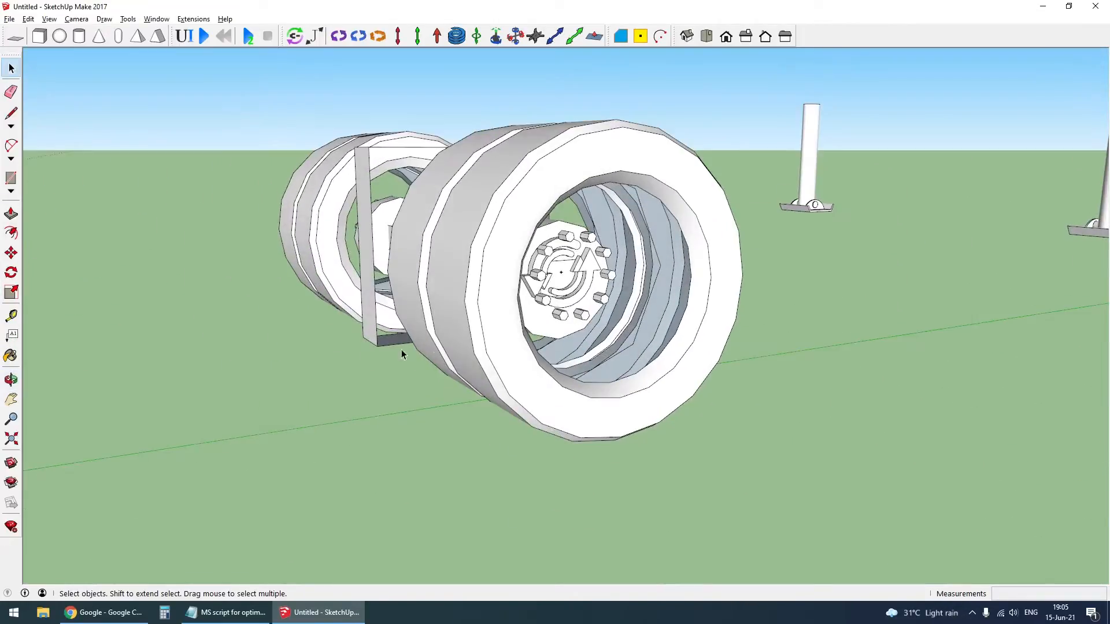
{"action": "scroll", "coordinate": [542, 294], "scroll_direction": "up", "scroll_amount": 4}
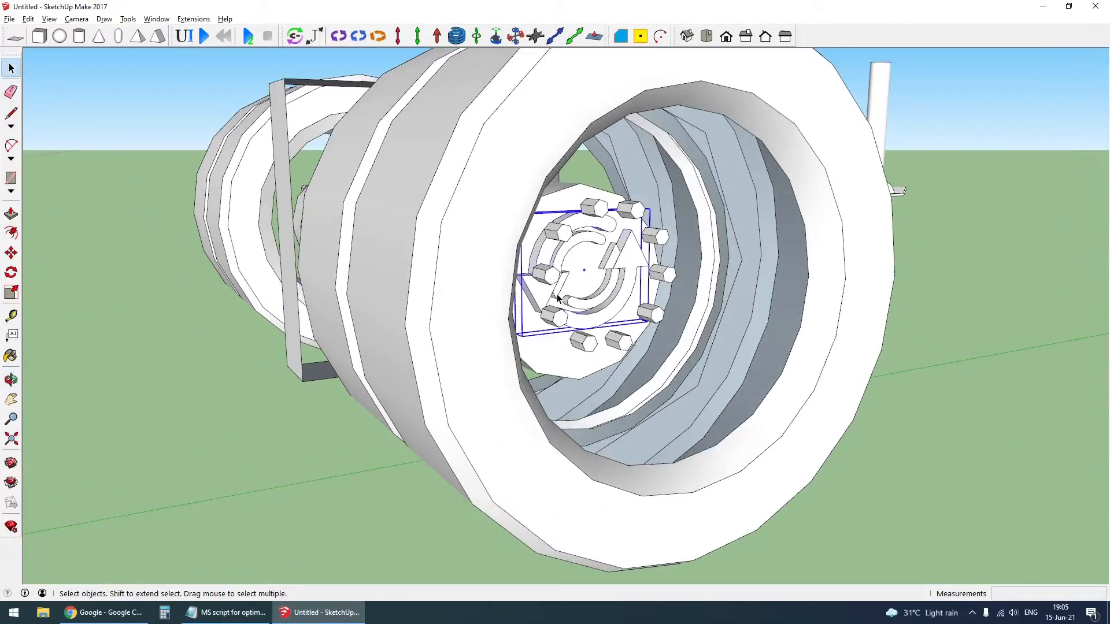
{"action": "key", "text": "m"}
{"action": "key", "text": "ctrl"}
{"action": "left_click", "coordinate": [589, 281]}
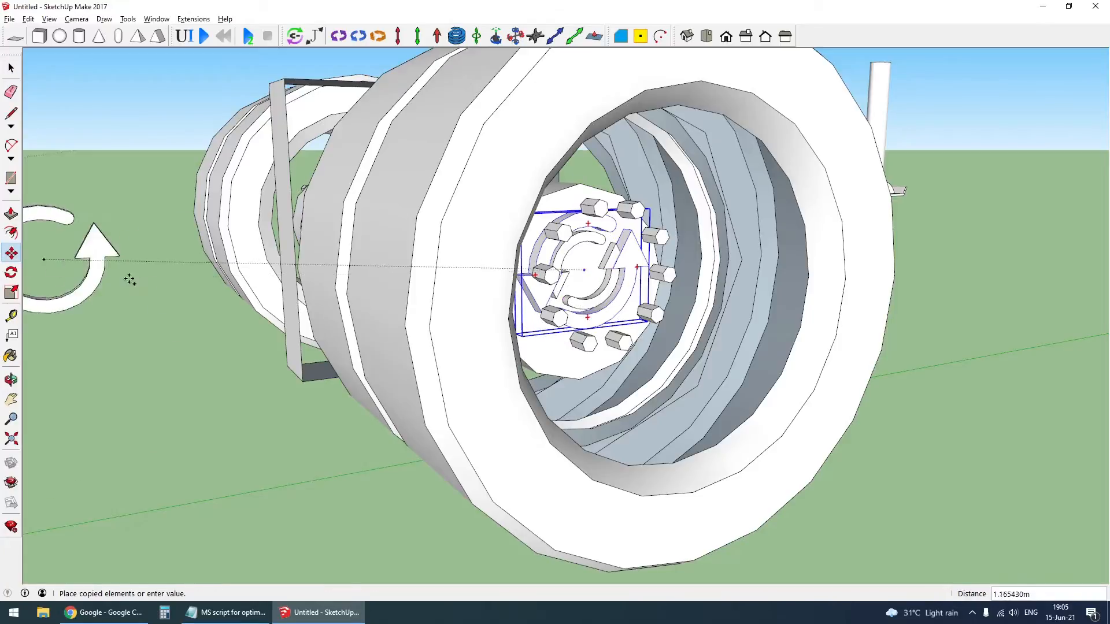
{"action": "scroll", "coordinate": [444, 244], "scroll_direction": "down", "scroll_amount": 1}
{"action": "middle_click_drag", "start_coordinate": [443, 244], "coordinate": [543, 278]}
{"action": "scroll", "coordinate": [543, 278], "scroll_direction": "down", "scroll_amount": 4}
{"action": "middle_click_drag", "start_coordinate": [347, 285], "coordinate": [520, 266]}
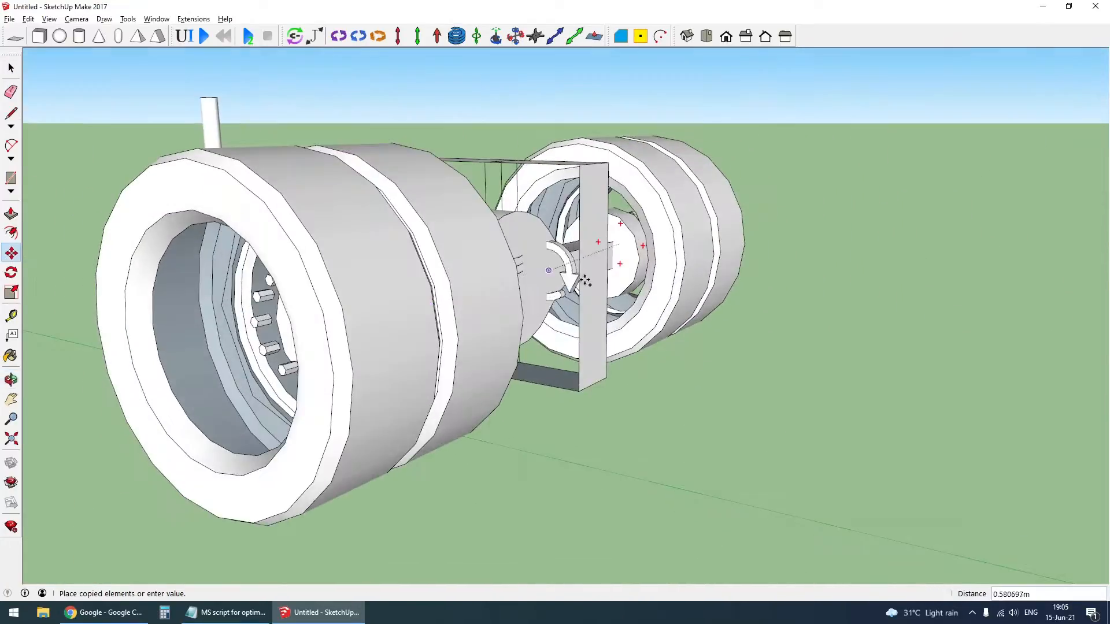
{"action": "scroll", "coordinate": [520, 265], "scroll_direction": "down", "scroll_amount": 2}
{"action": "middle_click_drag", "start_coordinate": [364, 346], "coordinate": [382, 361]}
{"action": "scroll", "coordinate": [427, 333], "scroll_direction": "up", "scroll_amount": 3}
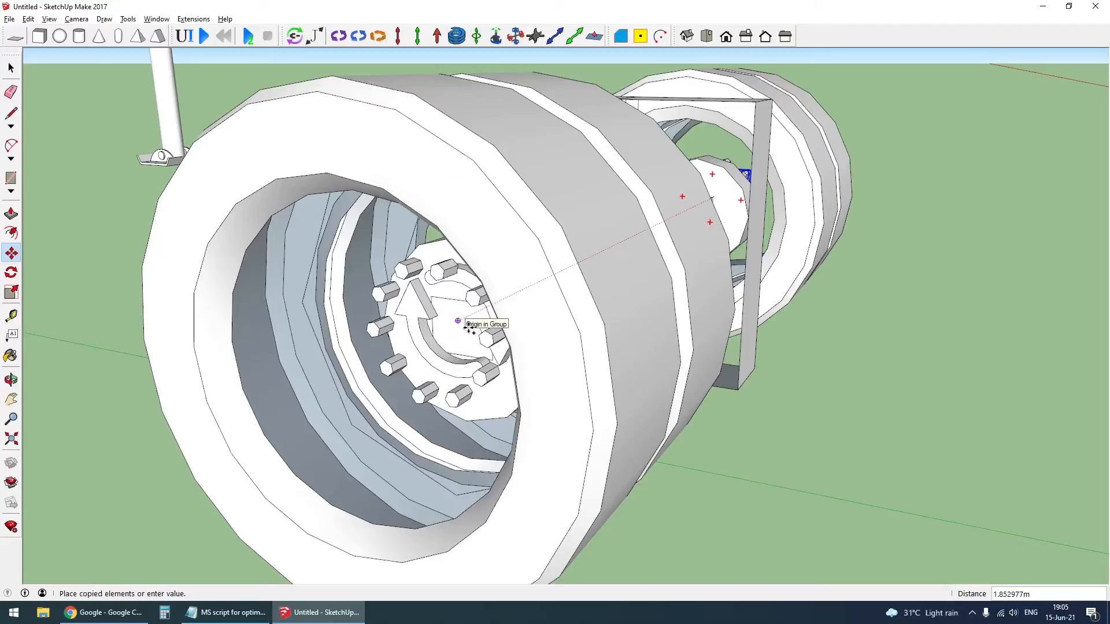
{"action": "left_click", "coordinate": [465, 331]}
{"action": "key", "text": "space"}
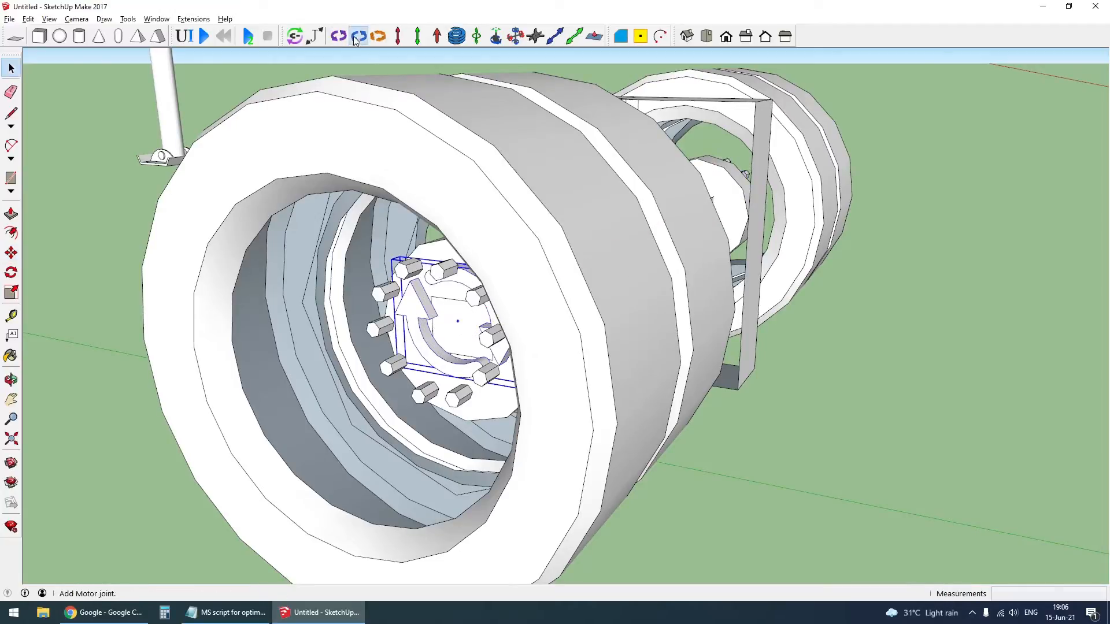
- Add an MSPhysics motor joint at the copied rear hinge's center, pointing along the axle toward the opposite wheel
{"action": "left_click", "coordinate": [357, 36]}
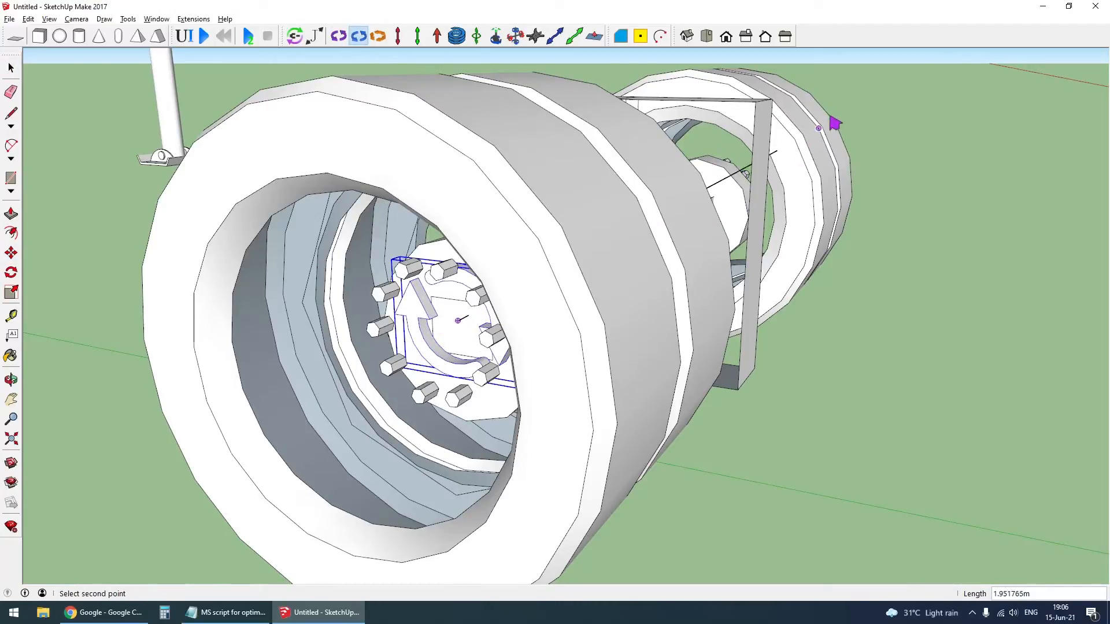
{"action": "left_click", "coordinate": [878, 131]}
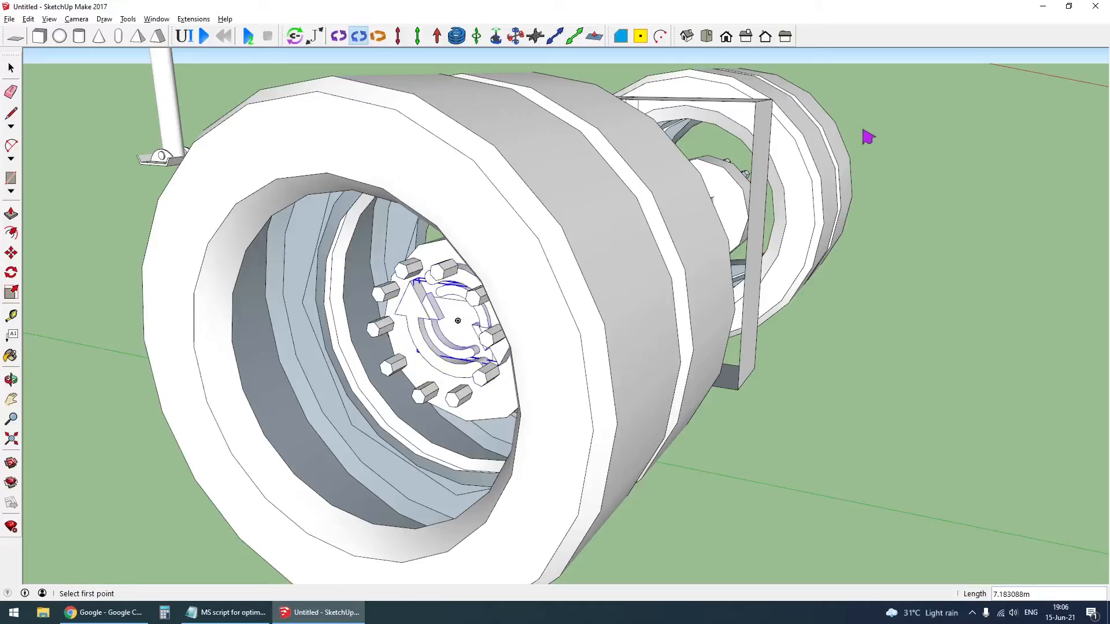
{"action": "key", "text": "space"}
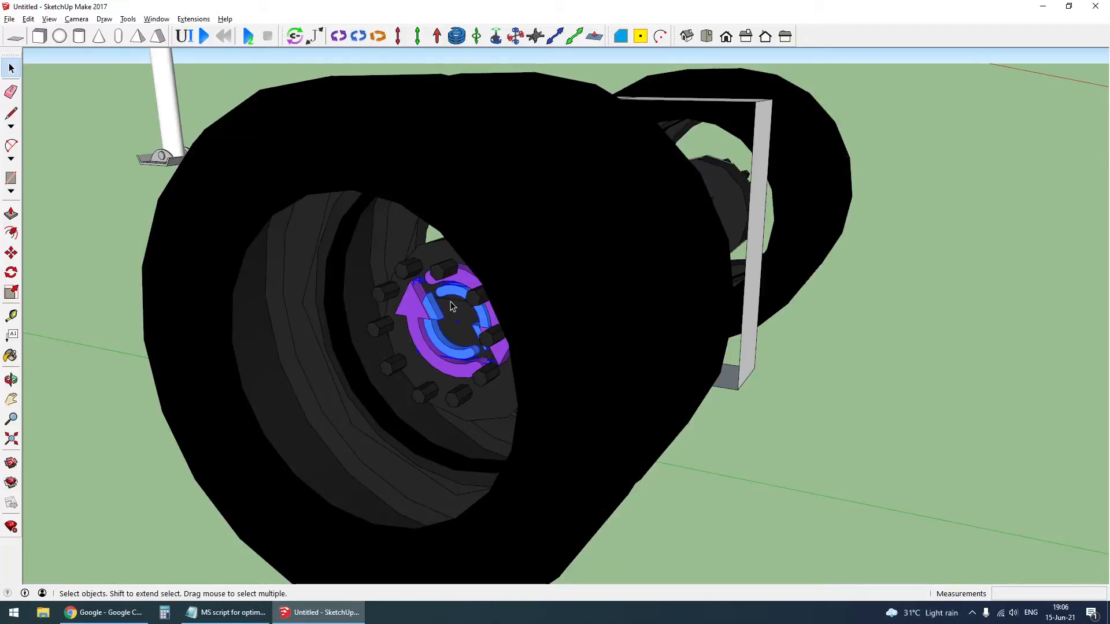
- Place an MSPhysics hinge joint on the trailer axle's wheel hub, pointing outward along the axle
{"action": "scroll", "coordinate": [453, 306], "scroll_direction": "down", "scroll_amount": 10}
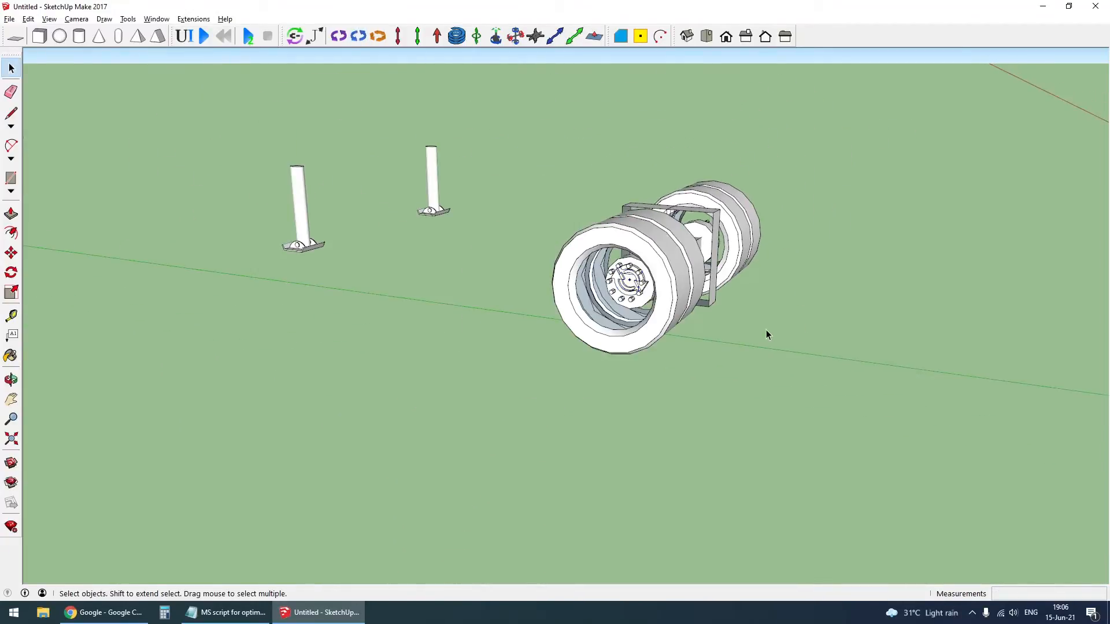
{"action": "scroll", "coordinate": [766, 331], "scroll_direction": "down", "scroll_amount": 2}
{"action": "scroll", "coordinate": [681, 299], "scroll_direction": "up", "scroll_amount": 1}
{"action": "middle_click_drag", "start_coordinate": [681, 299], "coordinate": [746, 312]}
{"action": "scroll", "coordinate": [729, 301], "scroll_direction": "down", "scroll_amount": 3}
{"action": "scroll", "coordinate": [230, 260], "scroll_direction": "up", "scroll_amount": 2}
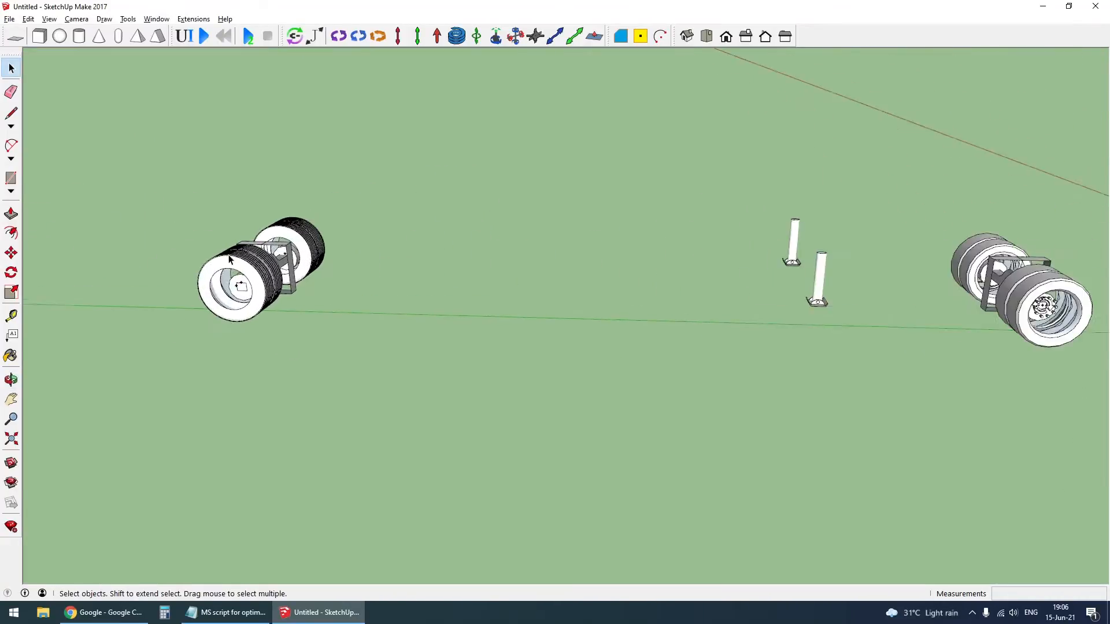
{"action": "scroll", "coordinate": [229, 260], "scroll_direction": "up", "scroll_amount": 7}
{"action": "middle_click_drag", "start_coordinate": [289, 237], "coordinate": [416, 232]}
{"action": "scroll", "coordinate": [721, 224], "scroll_direction": "up", "scroll_amount": 1}
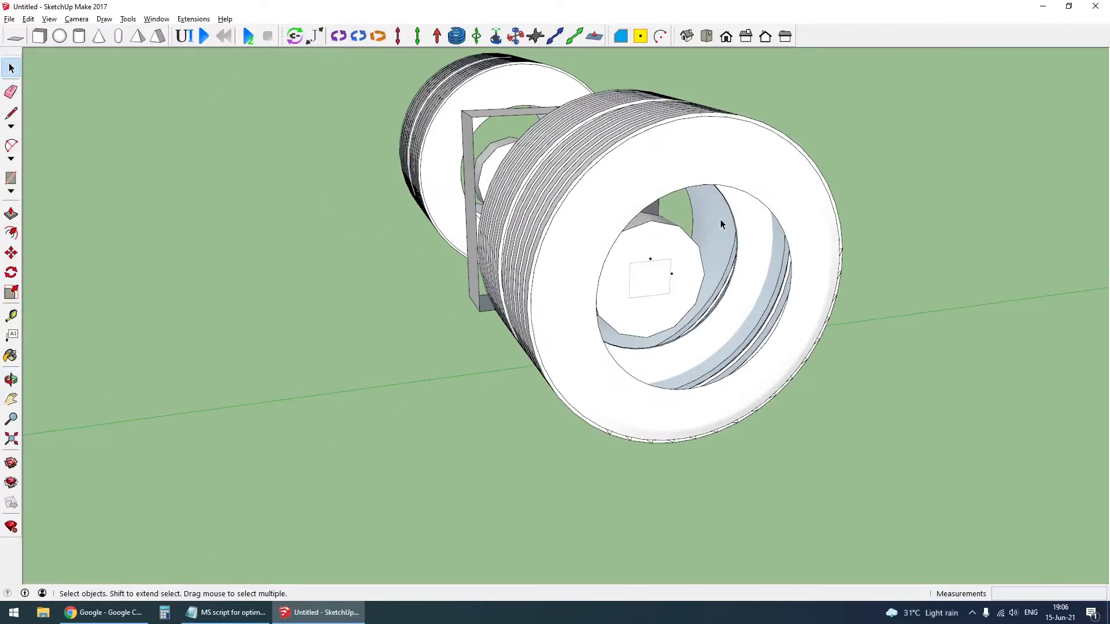
{"action": "left_click", "coordinate": [339, 36]}
{"action": "mouse_move", "coordinate": [413, 96]}
{"action": "middle_mouse_down"}
{"action": "mouse_move", "coordinate": [722, 374]}
{"action": "mouse_move", "coordinate": [732, 359]}
{"action": "middle_mouse_up"}
{"action": "left_click", "coordinate": [718, 358]}
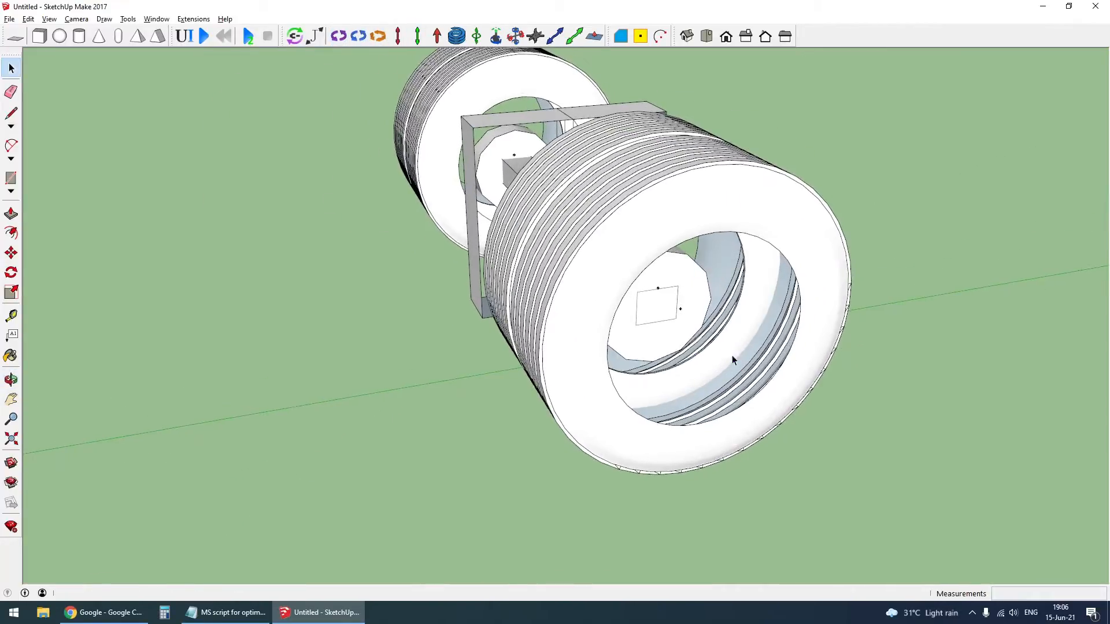
{"action": "left_click", "coordinate": [340, 37]}
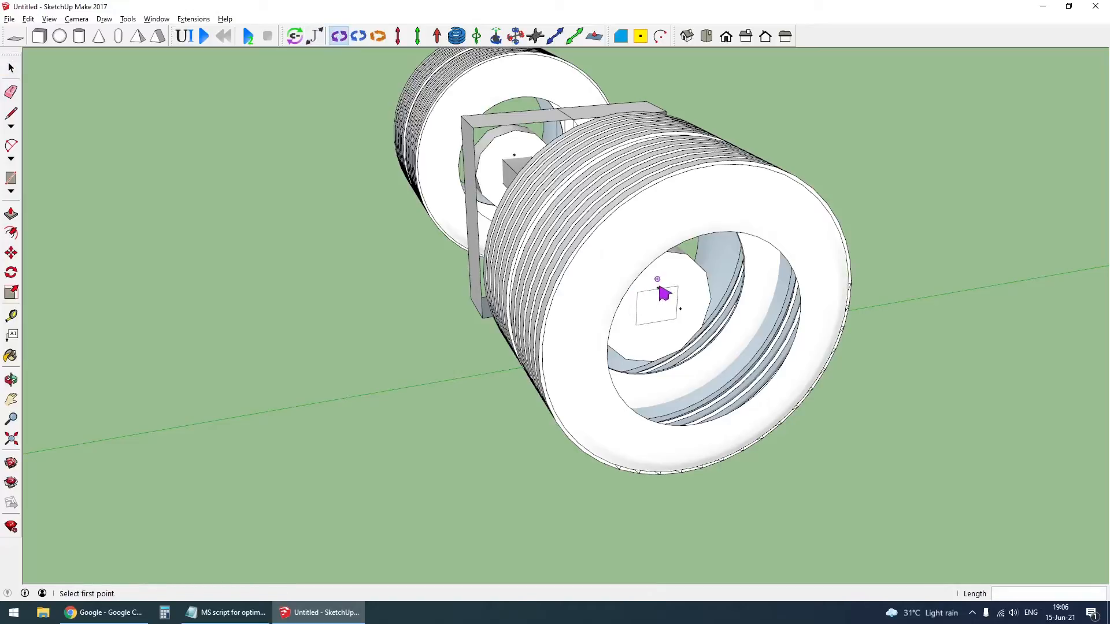
{"action": "left_click", "coordinate": [685, 314]}
- Copy the trailer hub's hinge joint to the matching point on the opposite trailer wheel hub
{"action": "key", "text": "m"}
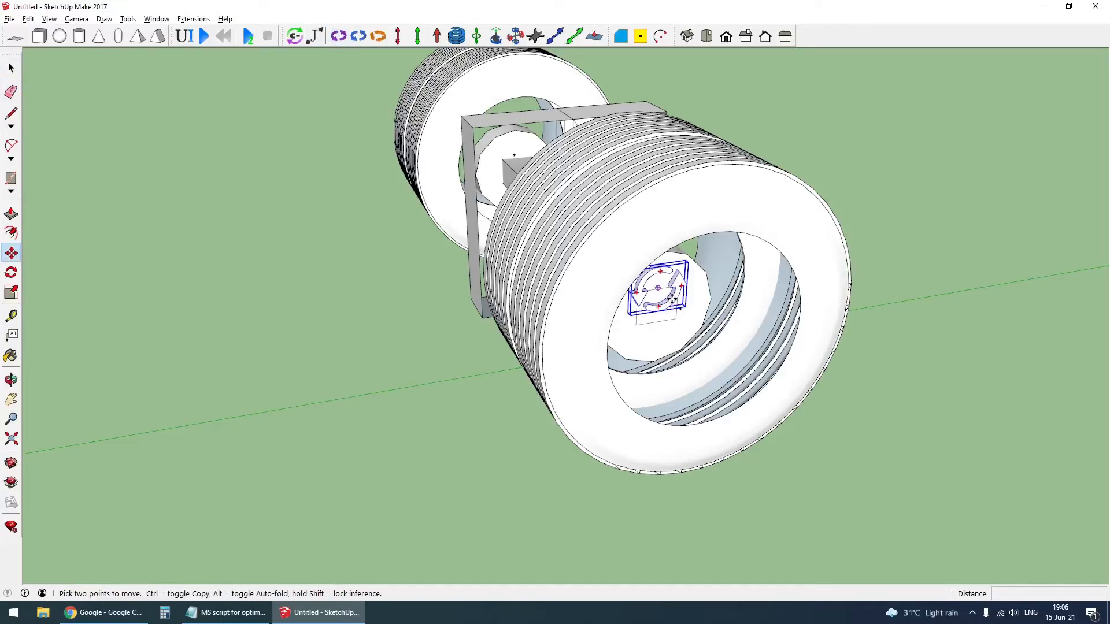
{"action": "left_click", "coordinate": [671, 299]}
{"action": "middle_click_drag", "start_coordinate": [530, 243], "coordinate": [726, 221]}
{"action": "scroll", "coordinate": [616, 202], "scroll_direction": "down", "scroll_amount": 4}
{"action": "middle_click_drag", "start_coordinate": [166, 359], "coordinate": [347, 345]}
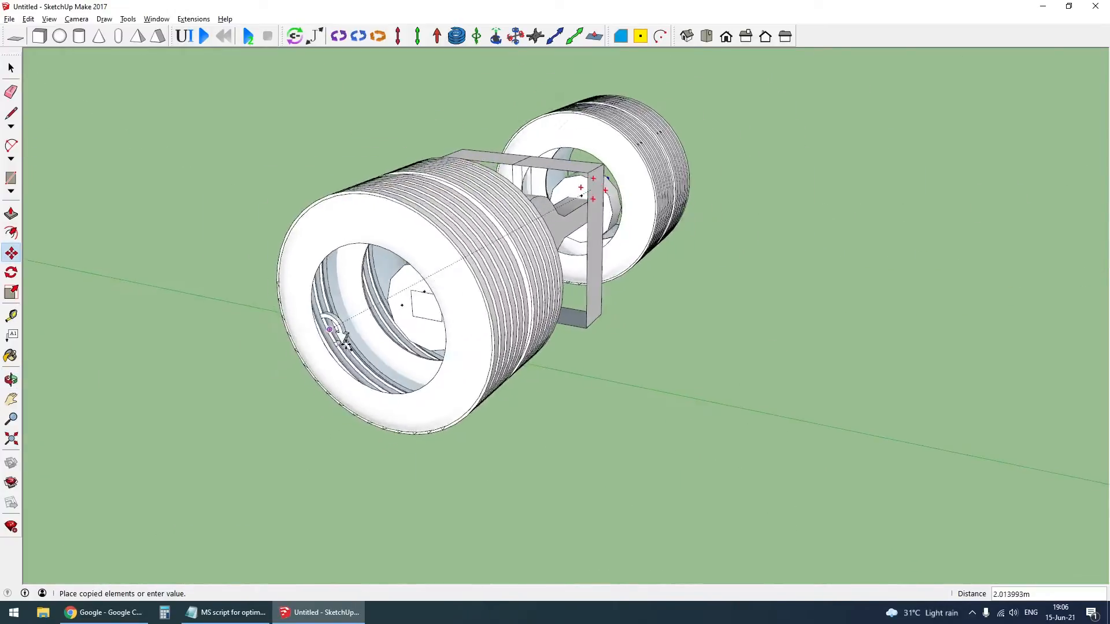
{"action": "scroll", "coordinate": [404, 312], "scroll_direction": "up", "scroll_amount": 3}
{"action": "left_click", "coordinate": [501, 272]}
{"action": "scroll", "coordinate": [467, 325], "scroll_direction": "down", "scroll_amount": 5}
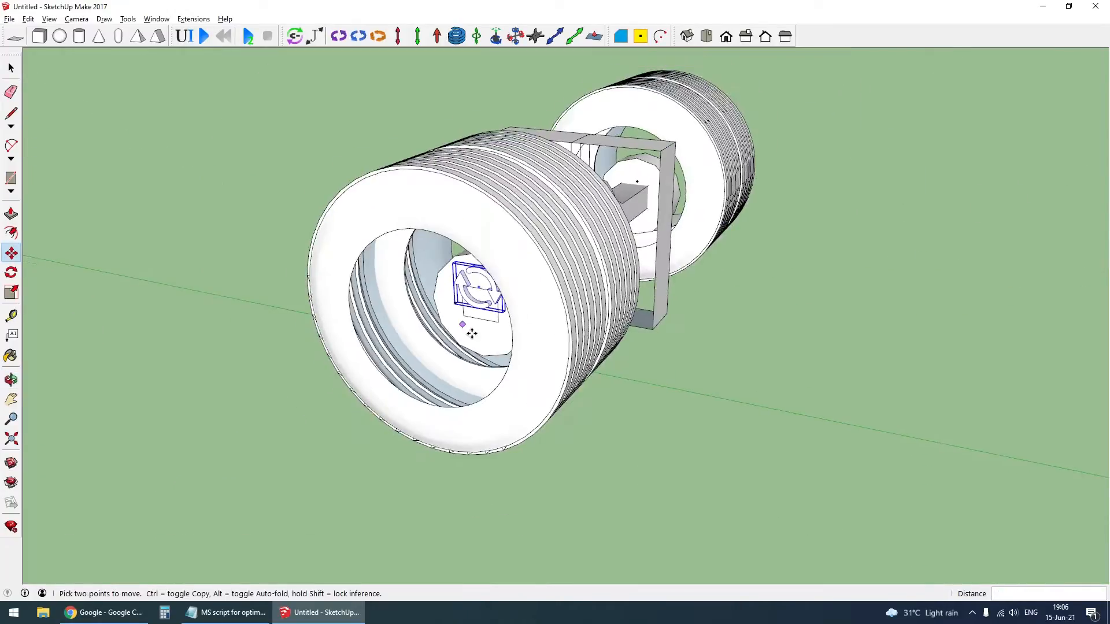
{"action": "key", "text": "space"}
- Remove both trailer wheels and the trailer axle's frame from view, leaving the beam and its hinges
{"action": "scroll", "coordinate": [477, 315], "scroll_direction": "down", "scroll_amount": 2}
{"action": "middle_click_drag", "start_coordinate": [202, 341], "coordinate": [294, 262]}
{"action": "left_click", "coordinate": [46, 345]}
{"action": "scroll", "coordinate": [617, 260], "scroll_direction": "up", "scroll_amount": 2}
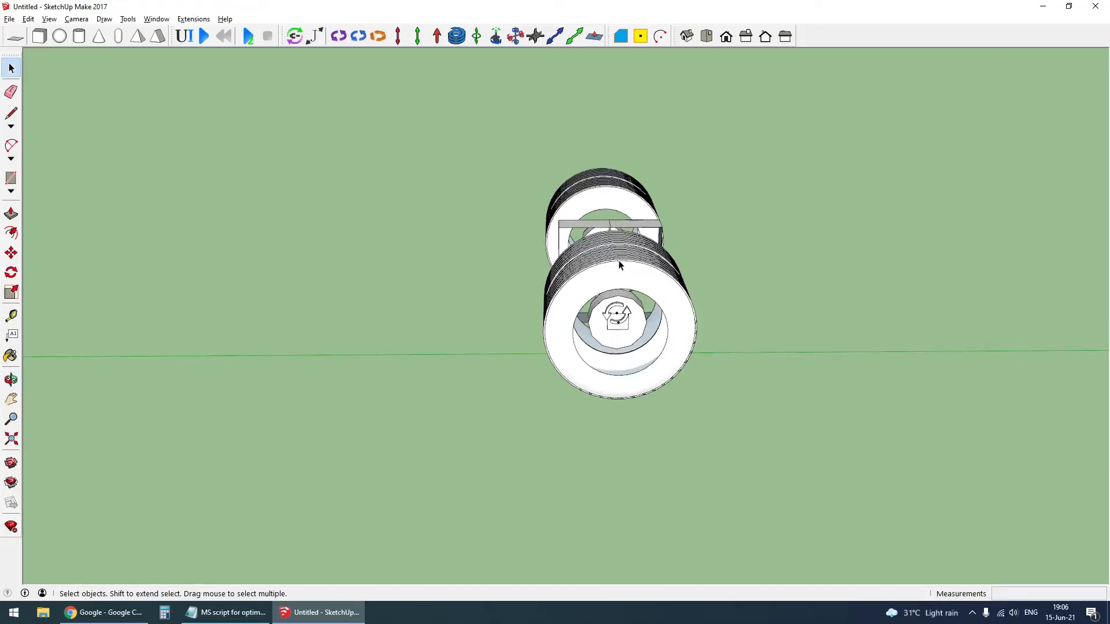
{"action": "left_click", "coordinate": [618, 260]}
{"action": "key", "text": "Delete"}
{"action": "left_click", "coordinate": [612, 191]}
{"action": "key", "text": "Delete"}
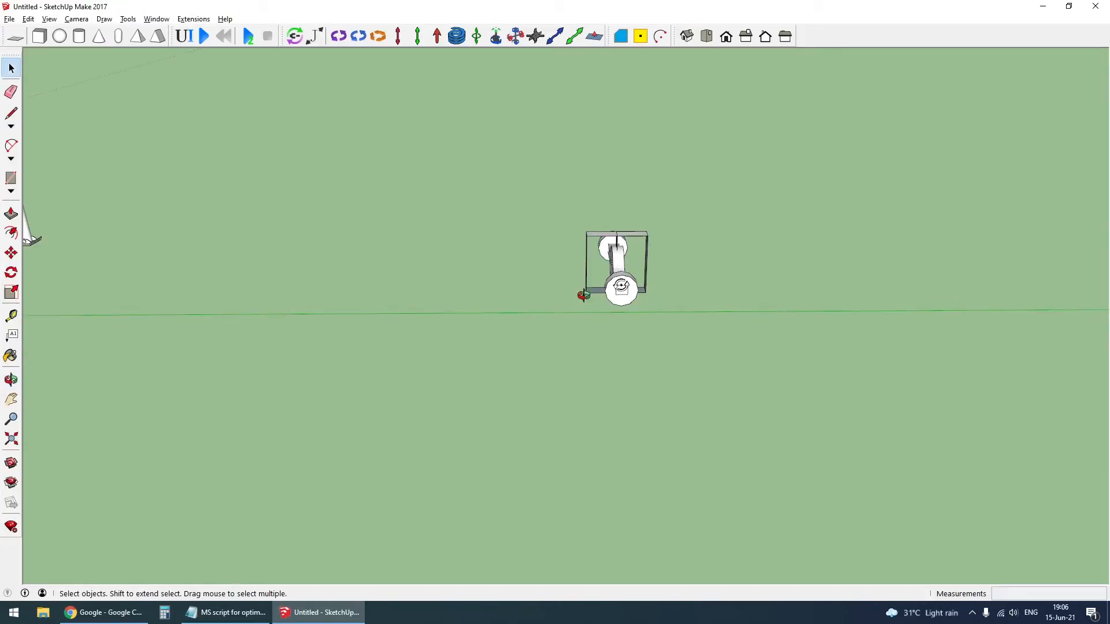
{"action": "middle_click_drag", "start_coordinate": [584, 295], "coordinate": [580, 256]}
{"action": "left_click", "coordinate": [514, 211]}
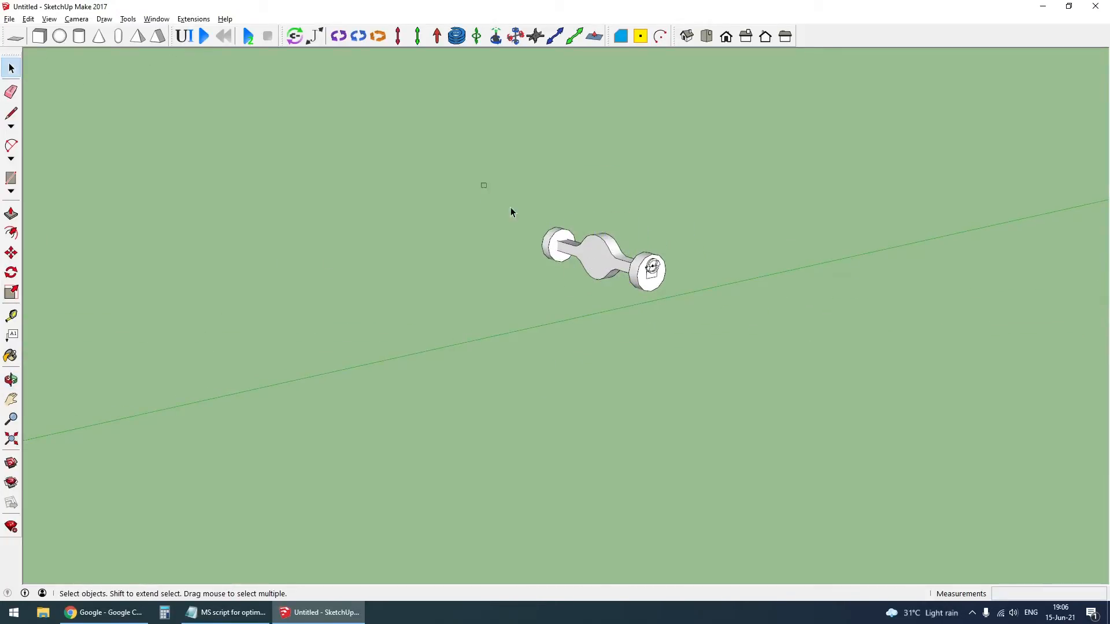
- Group the trailer's axle beam with its hinge joints
{"action": "left_click", "coordinate": [643, 269]}
{"action": "scroll", "coordinate": [644, 272], "scroll_direction": "up", "scroll_amount": 2}
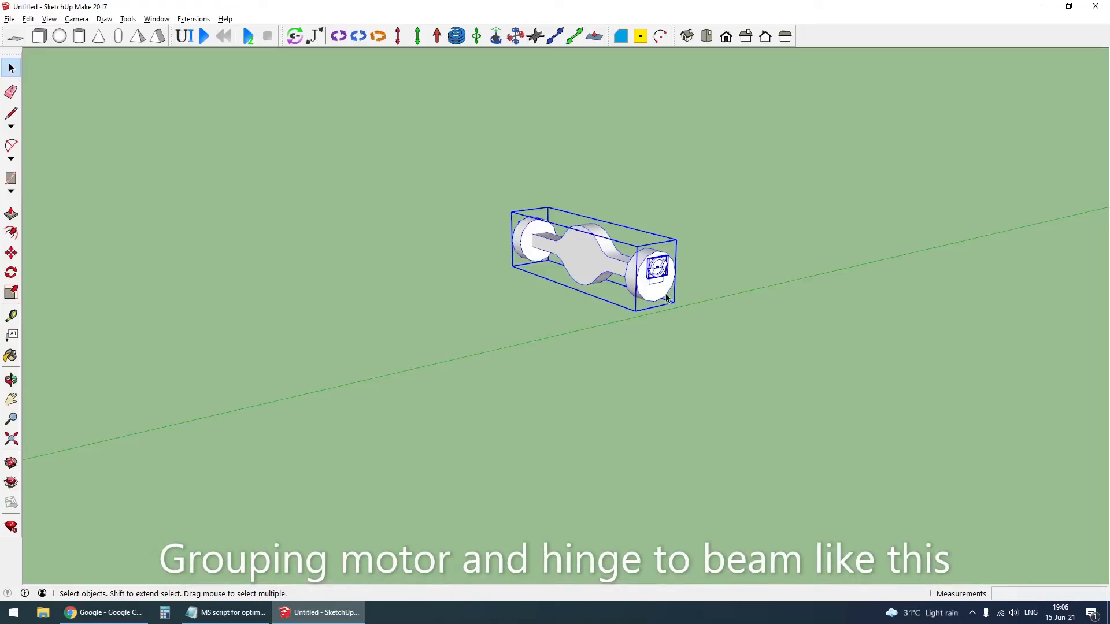
{"action": "scroll", "coordinate": [666, 298], "scroll_direction": "down", "scroll_amount": 5}
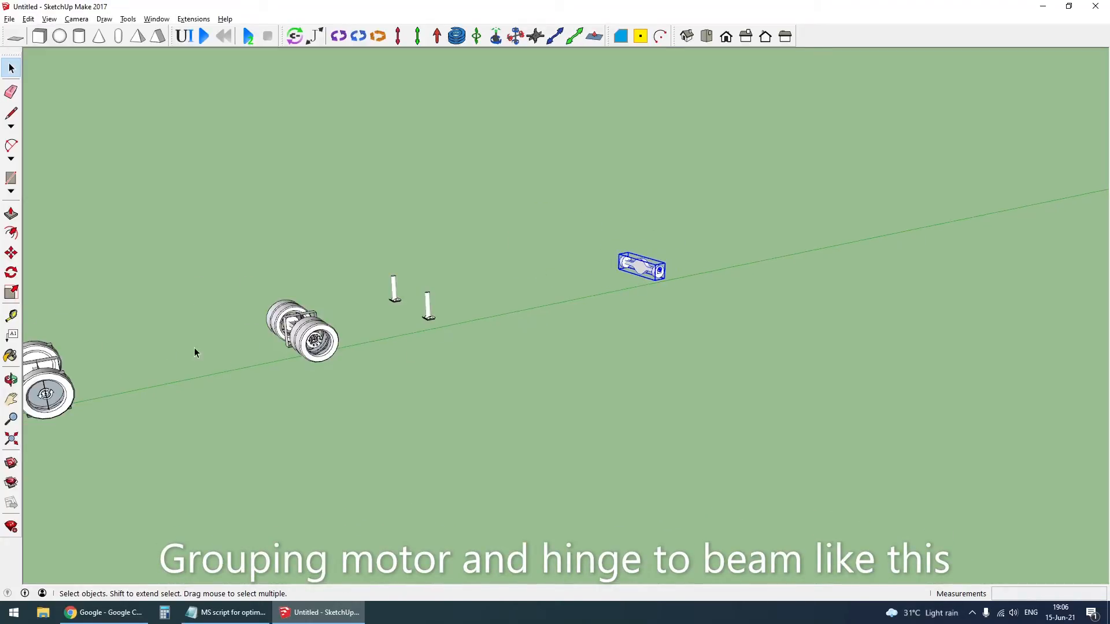
- Remove the truck's rear wheels and axle frame from view to inspect the rear beam with its joints
{"action": "scroll", "coordinate": [195, 349], "scroll_direction": "up", "scroll_amount": 5}
{"action": "middle_click_drag", "start_coordinate": [312, 365], "coordinate": [434, 340]}
{"action": "left_click", "coordinate": [317, 328]}
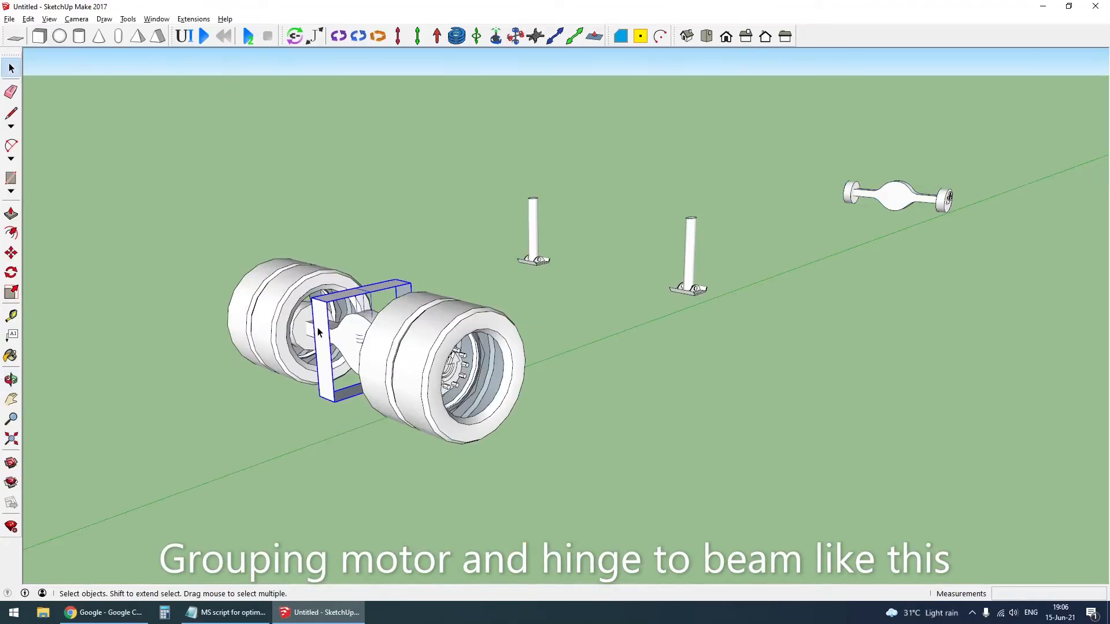
{"action": "middle_click_drag", "start_coordinate": [290, 340], "coordinate": [1016, 272]}
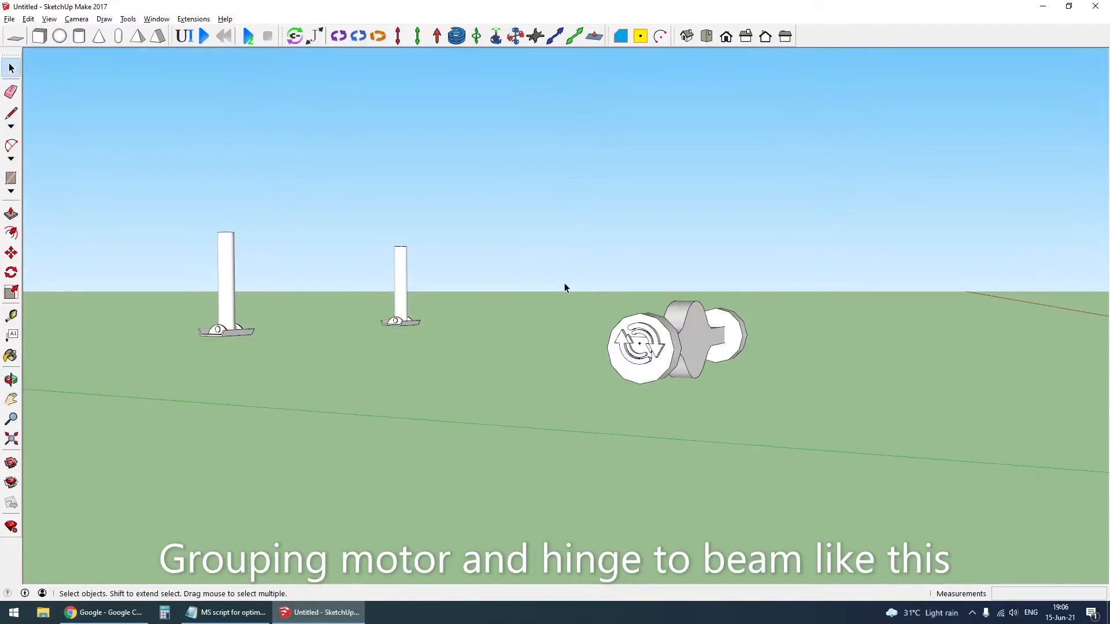
{"action": "left_click_drag", "start_coordinate": [564, 282], "coordinate": [771, 421]}
{"action": "middle_click_drag", "start_coordinate": [674, 379], "coordinate": [654, 460]}
{"action": "scroll", "coordinate": [729, 398], "scroll_direction": "up", "scroll_amount": 3}
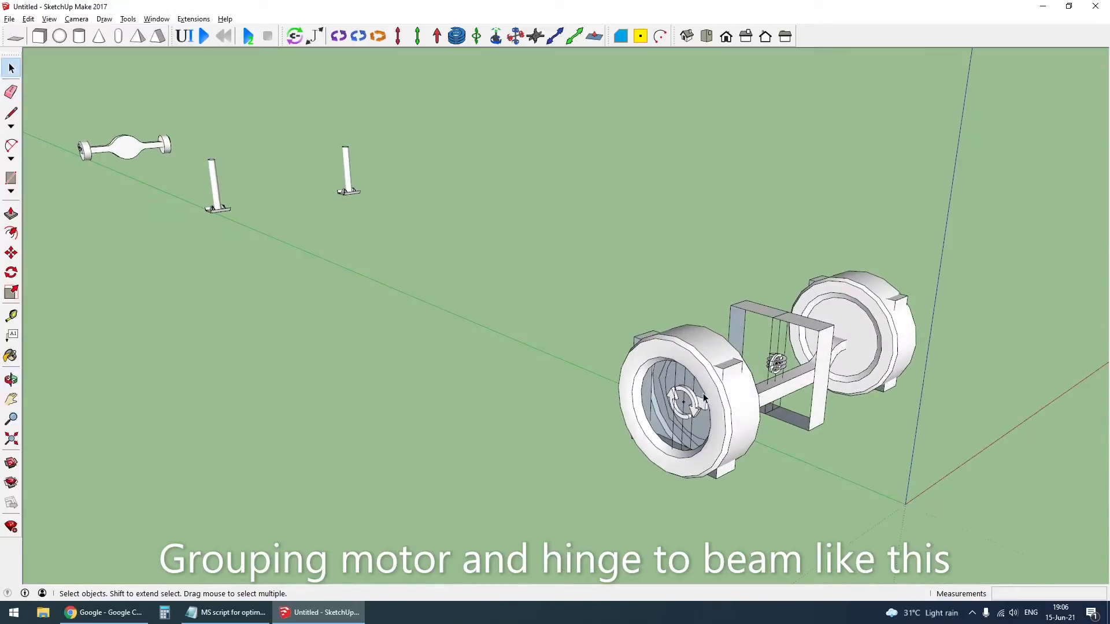
- Remove both front wheels and the front axle's middle frame from view to inspect the grouped joints on each wheel frame
{"action": "left_click", "coordinate": [717, 408]}
{"action": "key", "text": "Delete"}
{"action": "left_click", "coordinate": [695, 418]}
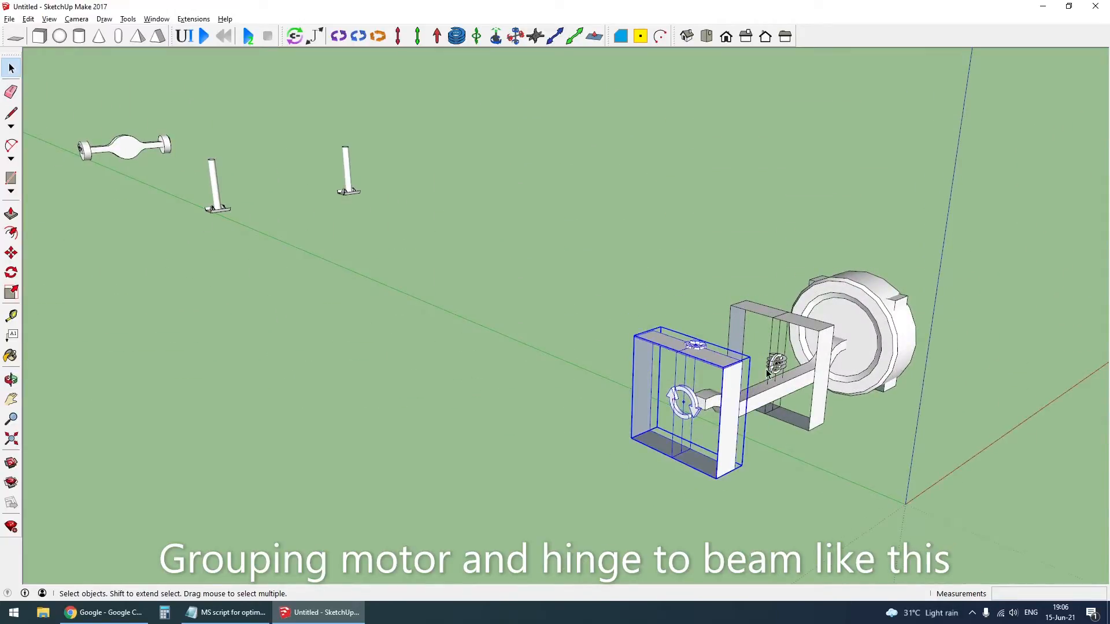
{"action": "left_click", "coordinate": [863, 318]}
{"action": "key", "text": "Delete"}
{"action": "left_click", "coordinate": [891, 311]}
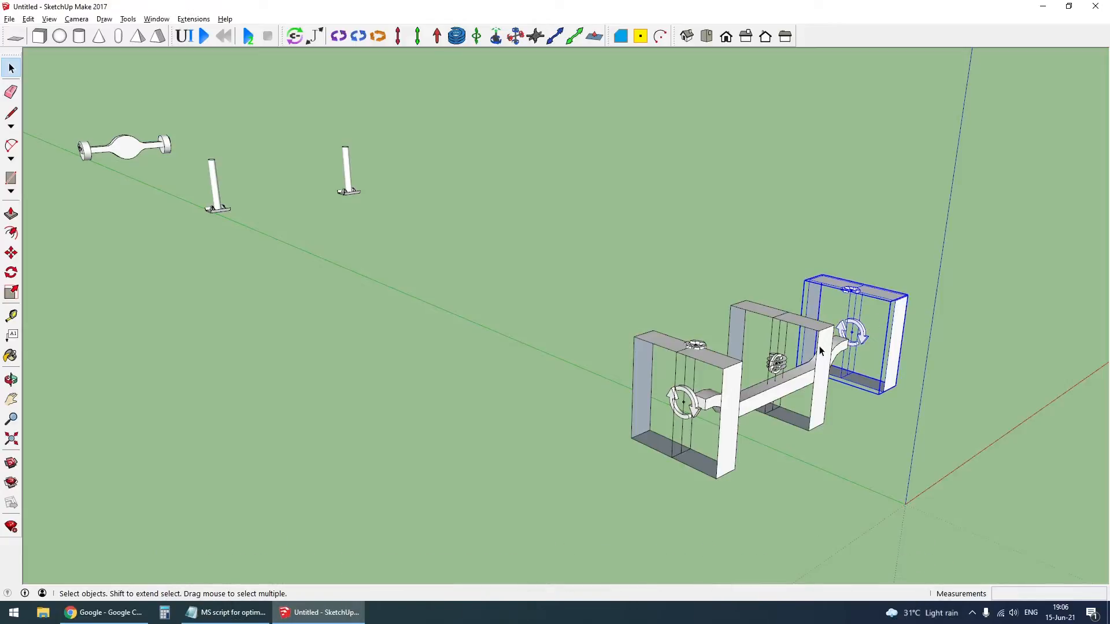
{"action": "left_click", "coordinate": [823, 347]}
{"action": "key", "text": "Delete"}
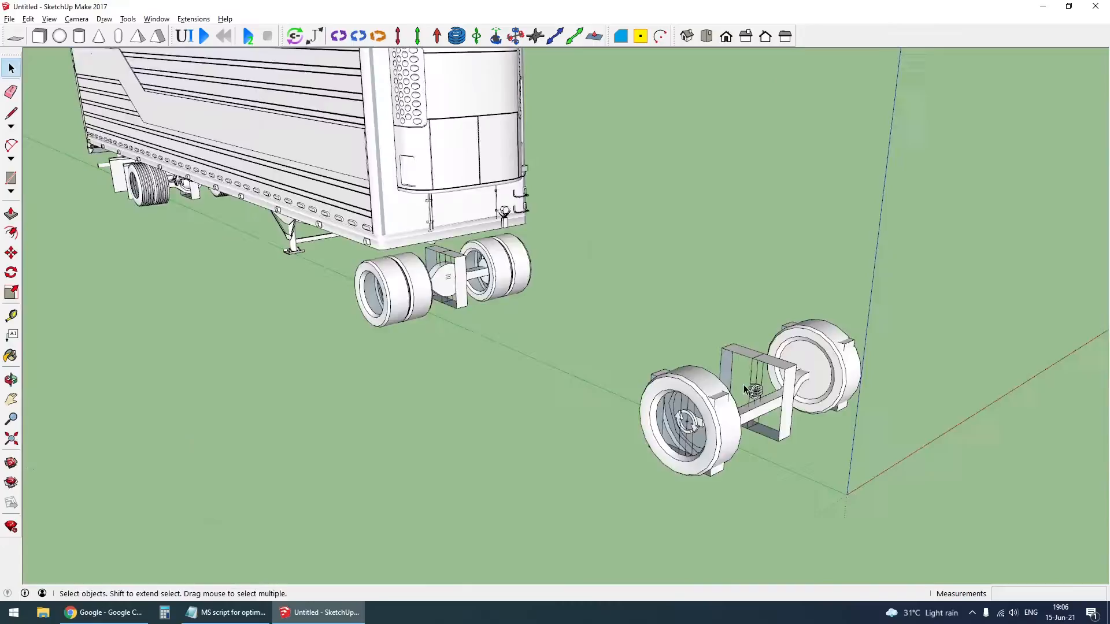
- Remove the trailer body from view, leaving only the axles, wheels and landing legs
{"action": "mouse_move", "coordinate": [555, 313]}
{"action": "middle_mouse_down"}
{"action": "mouse_move", "coordinate": [206, 414]}
{"action": "mouse_move", "coordinate": [463, 324]}
{"action": "middle_mouse_up"}
{"action": "left_click", "coordinate": [657, 227]}
{"action": "key", "text": "Delete"}
{"action": "scroll", "coordinate": [535, 411], "scroll_direction": "down", "scroll_amount": 3}
{"action": "scroll", "coordinate": [550, 370], "scroll_direction": "up", "scroll_amount": 5}
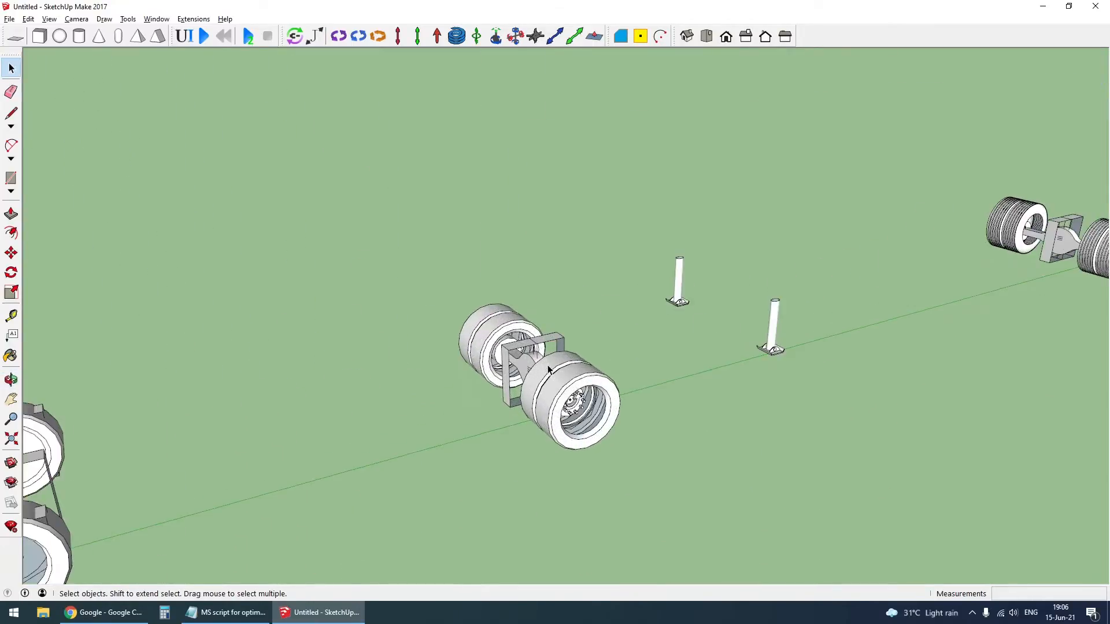
{"action": "middle_click_drag", "start_coordinate": [642, 440], "coordinate": [551, 363]}
{"action": "scroll", "coordinate": [551, 363], "scroll_direction": "down", "scroll_amount": 5}
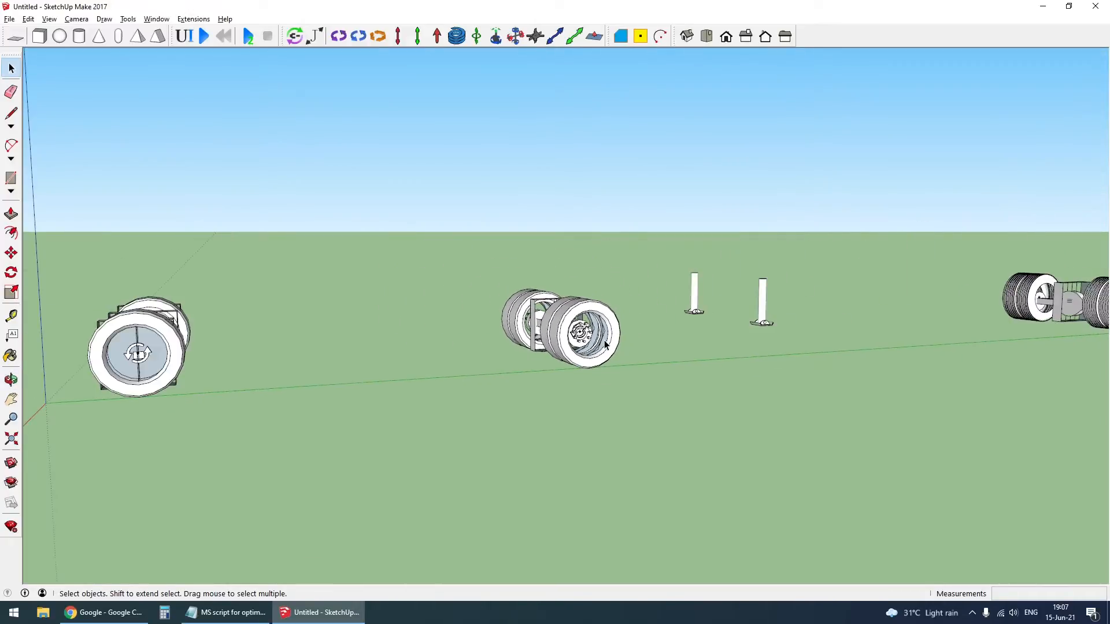
- Connect the hinge joints on the front wheel frames to their matching front wheels
{"action": "middle_click_drag", "start_coordinate": [169, 376], "coordinate": [543, 369]}
{"action": "scroll", "coordinate": [467, 369], "scroll_direction": "up", "scroll_amount": 5}
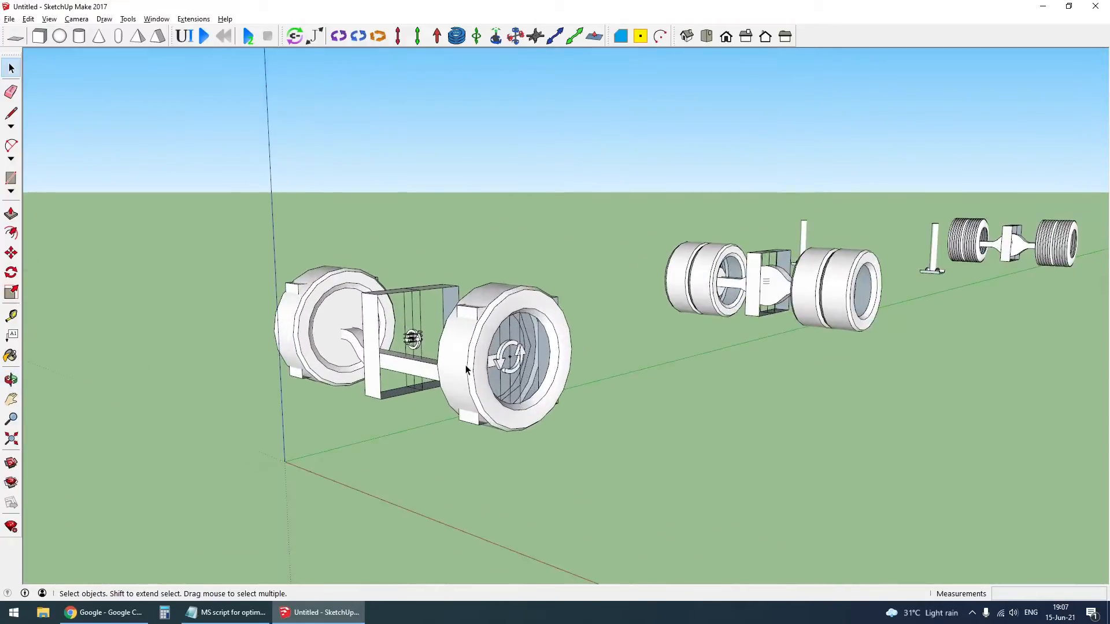
{"action": "left_click", "coordinate": [296, 36]}
{"action": "scroll", "coordinate": [509, 365], "scroll_direction": "up", "scroll_amount": 2}
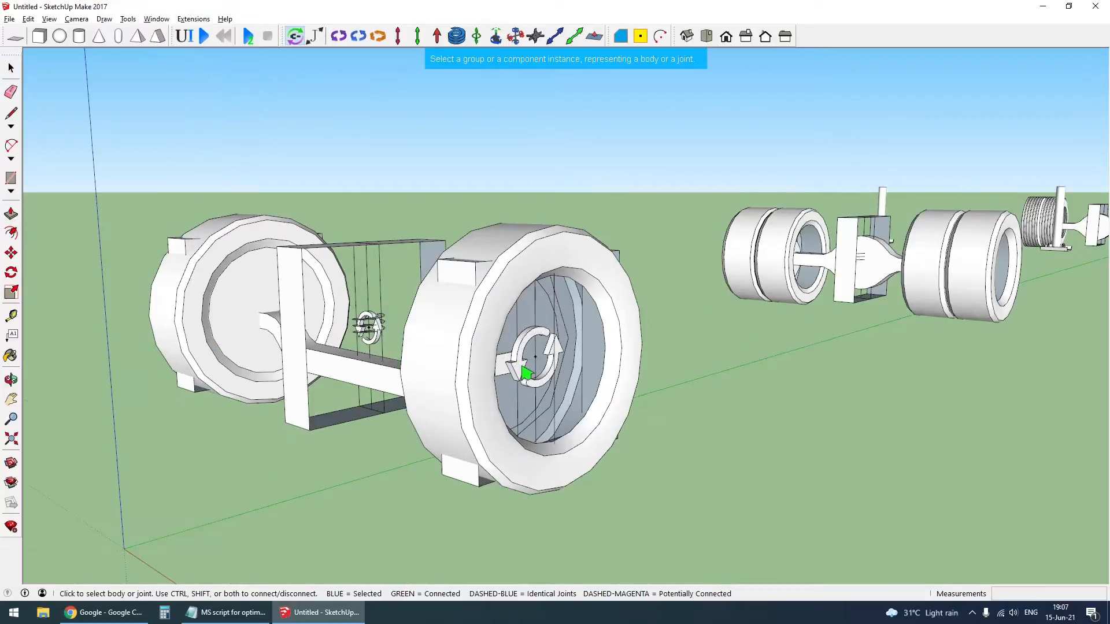
{"action": "left_click", "coordinate": [527, 367]}
{"action": "middle_click_drag", "start_coordinate": [328, 382], "coordinate": [629, 347]}
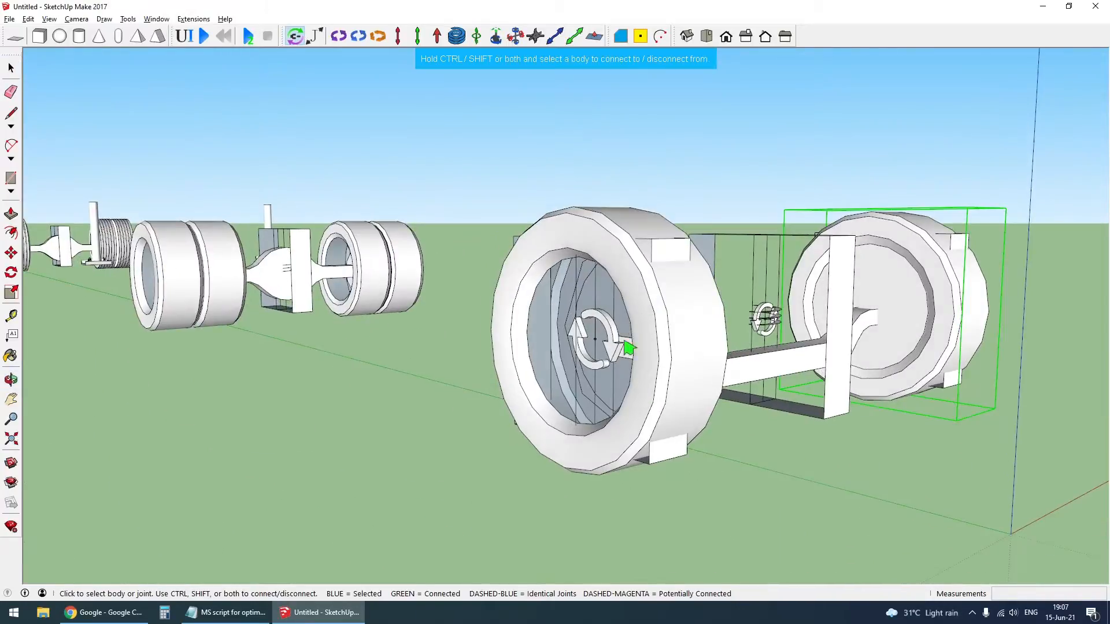
{"action": "left_click", "coordinate": [682, 355]}
{"action": "middle_click_drag", "start_coordinate": [726, 282], "coordinate": [418, 333]}
{"action": "scroll", "coordinate": [727, 378], "scroll_direction": "up", "scroll_amount": 4}
{"action": "key", "text": "space"}
- Remove both front wheels from view, exposing the servo joints on their frames
{"action": "scroll", "coordinate": [503, 468], "scroll_direction": "down", "scroll_amount": 3}
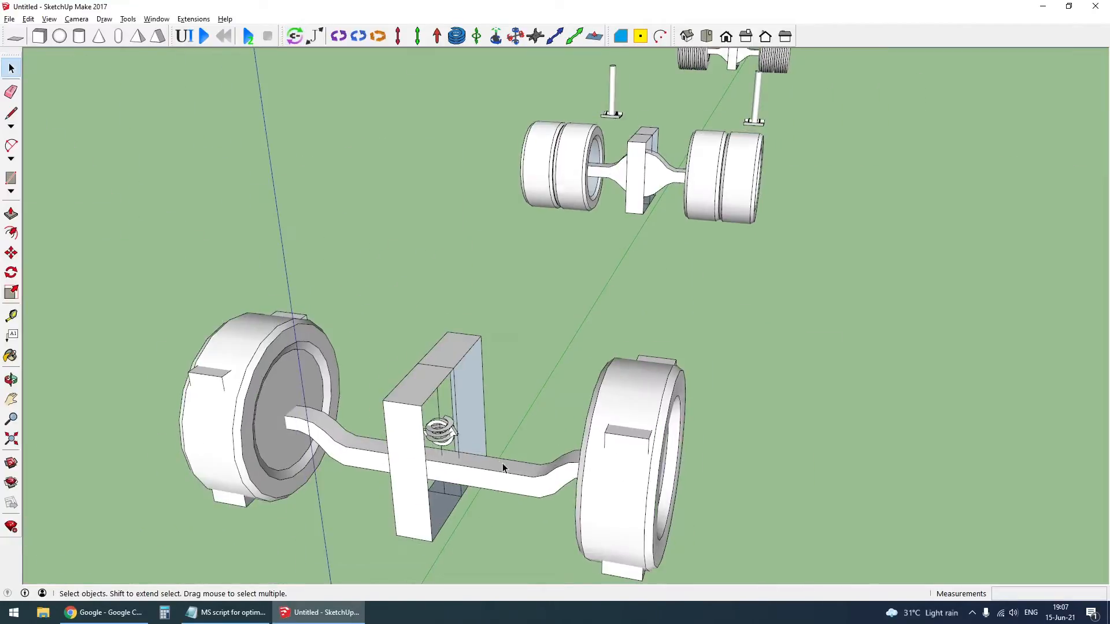
{"action": "left_click", "coordinate": [283, 363]}
{"action": "key", "text": "Delete"}
{"action": "left_click", "coordinate": [616, 401]}
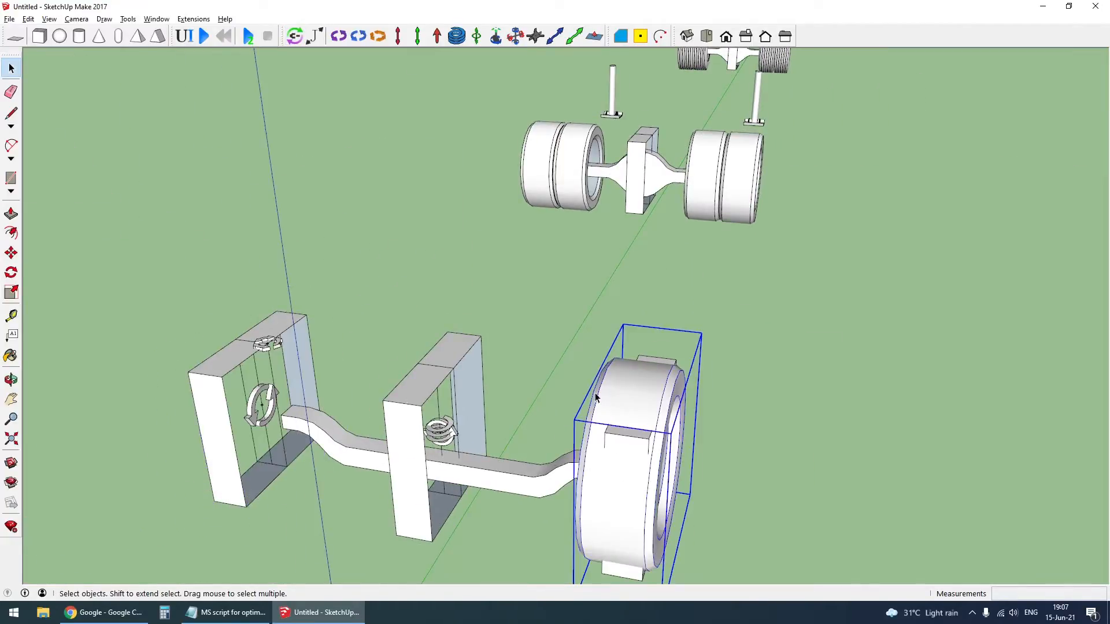
{"action": "key", "text": "Delete"}
- Connect the two servo joints above the front wheel frames to the front axle beam
{"action": "left_click", "coordinate": [296, 37]}
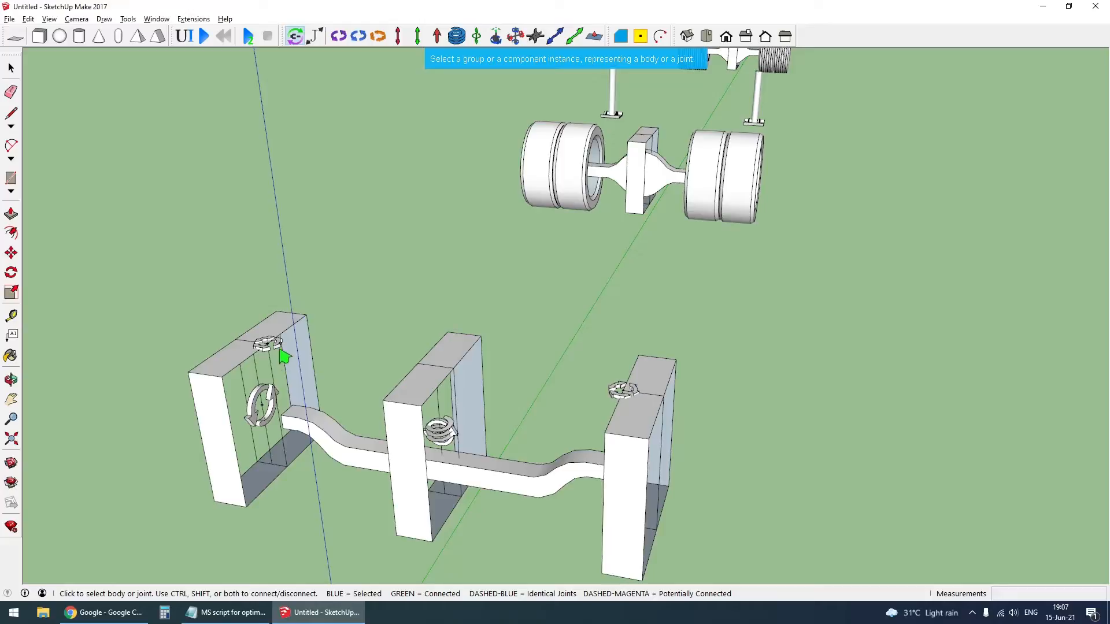
{"action": "left_click", "coordinate": [284, 355]}
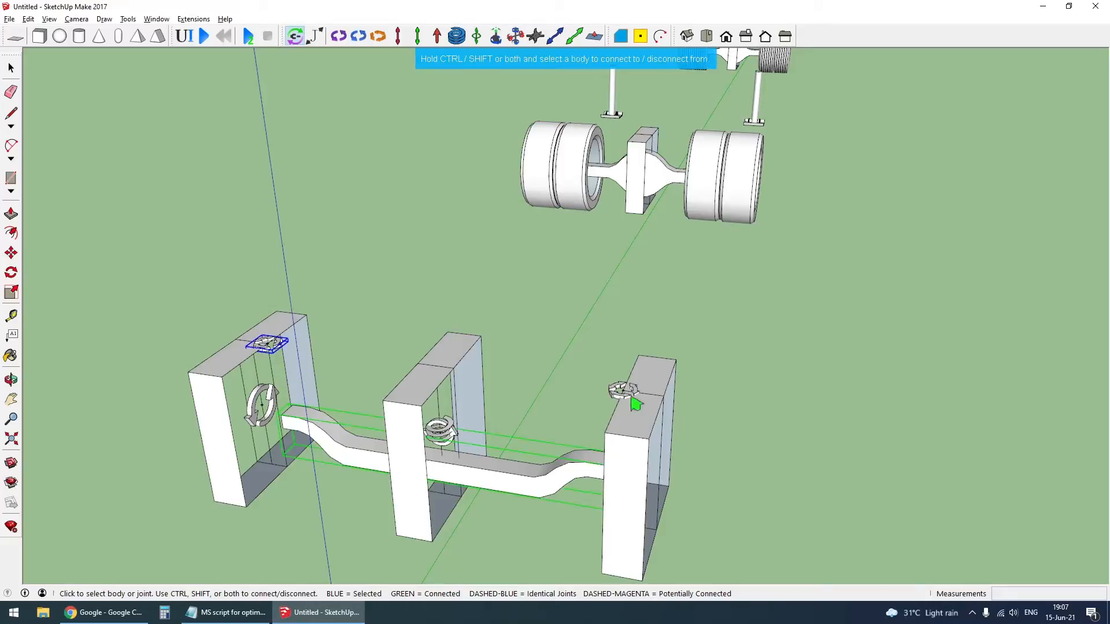
{"action": "left_click", "coordinate": [619, 403]}
{"action": "left_click", "coordinate": [527, 489]}
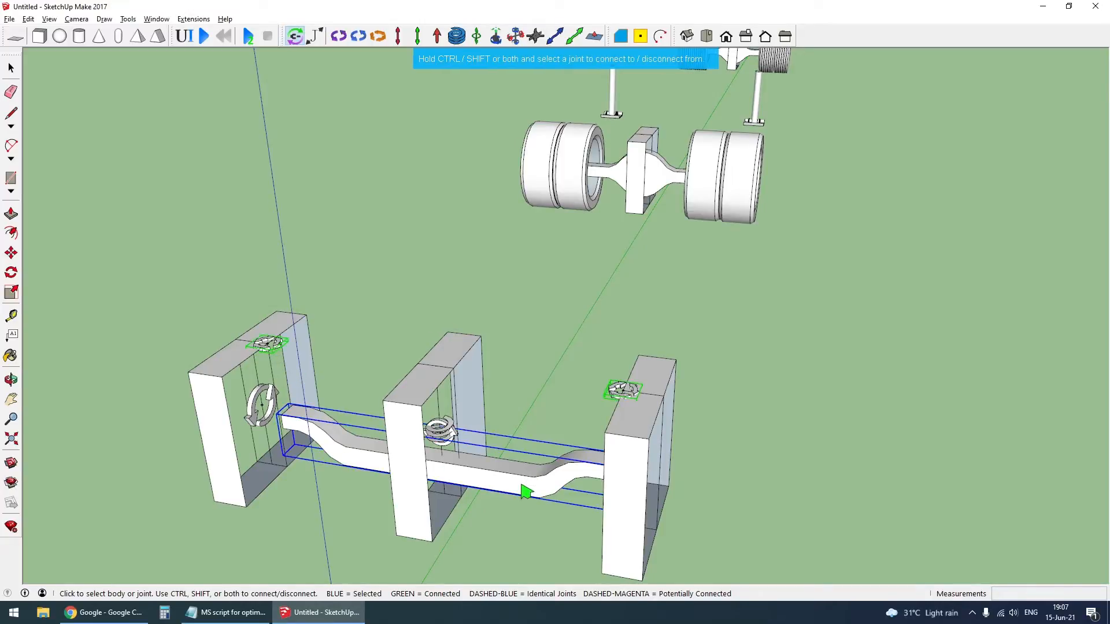
- Connect the hinge joint in the middle suspension frame to the front axle beam
{"action": "middle_click_drag", "start_coordinate": [498, 487], "coordinate": [430, 322]}
{"action": "scroll", "coordinate": [426, 453], "scroll_direction": "up", "scroll_amount": 4}
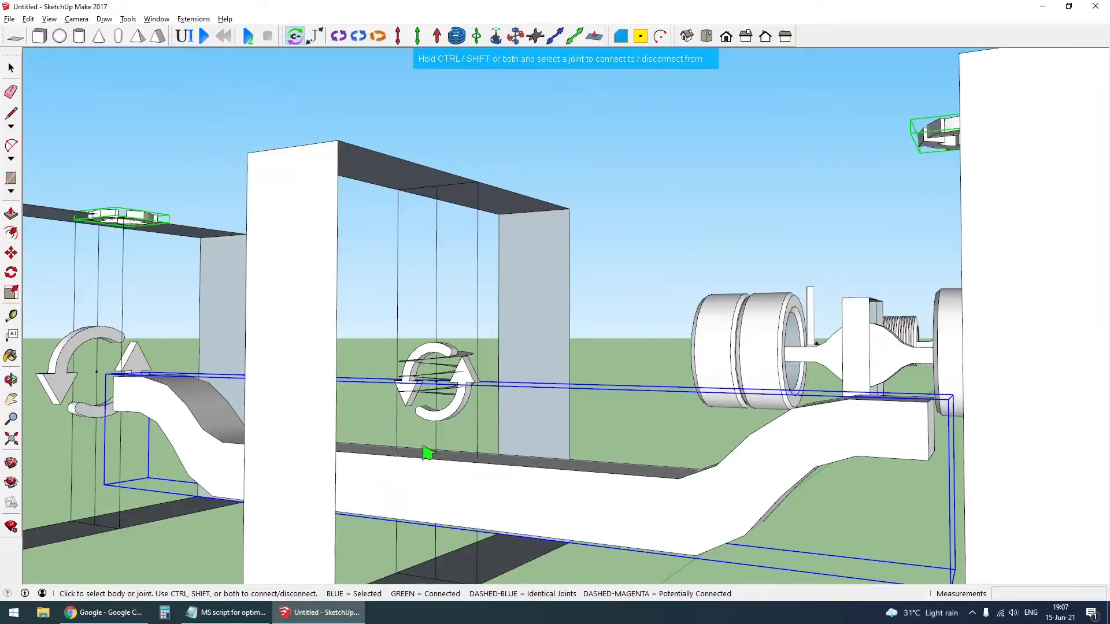
{"action": "left_click", "coordinate": [459, 422]}
{"action": "left_click", "coordinate": [575, 490]}
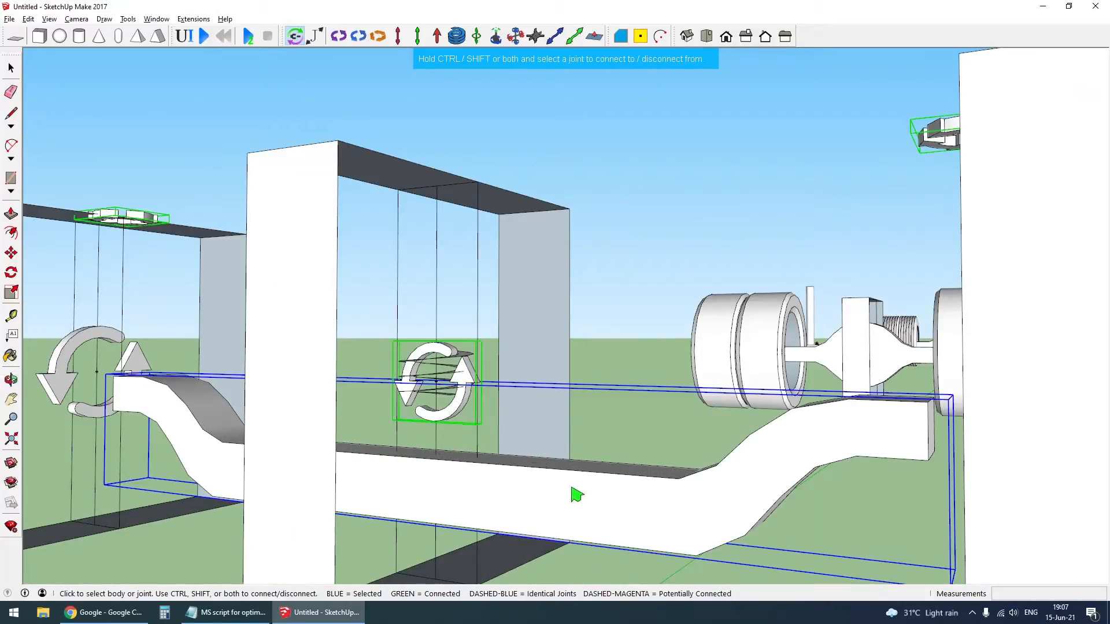
- Bring the hidden parts back into view and connect the front suspension spring to the truck body
{"action": "scroll", "coordinate": [520, 488], "scroll_direction": "down", "scroll_amount": 3}
{"action": "scroll", "coordinate": [520, 487], "scroll_direction": "down", "scroll_amount": 2}
{"action": "scroll", "coordinate": [494, 451], "scroll_direction": "down", "scroll_amount": 2}
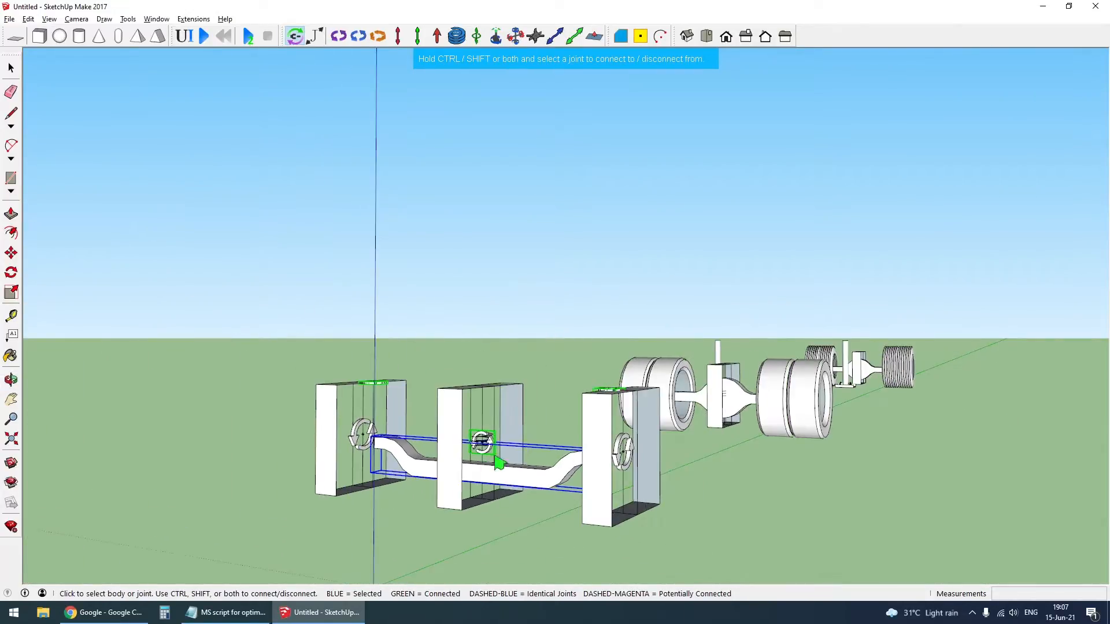
{"action": "scroll", "coordinate": [515, 459], "scroll_direction": "up", "scroll_amount": 3}
{"action": "middle_click_drag", "start_coordinate": [512, 460], "coordinate": [501, 421]}
{"action": "scroll", "coordinate": [475, 446], "scroll_direction": "up", "scroll_amount": 3}
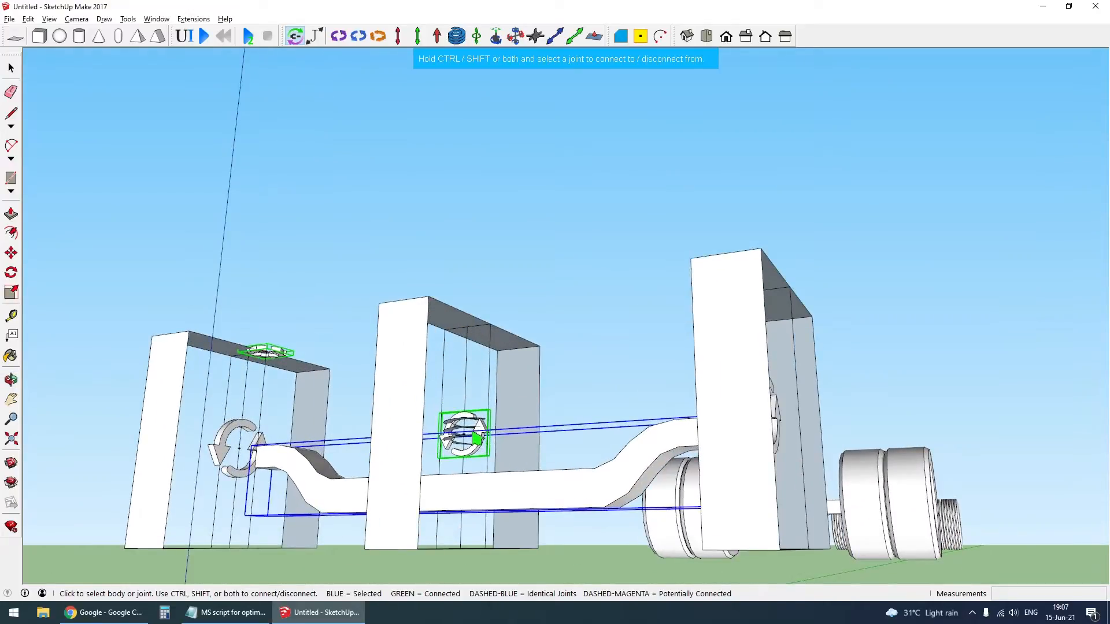
{"action": "left_click", "coordinate": [474, 433]}
{"action": "scroll", "coordinate": [477, 471], "scroll_direction": "down", "scroll_amount": 6}
{"action": "key", "text": "shift+h"}
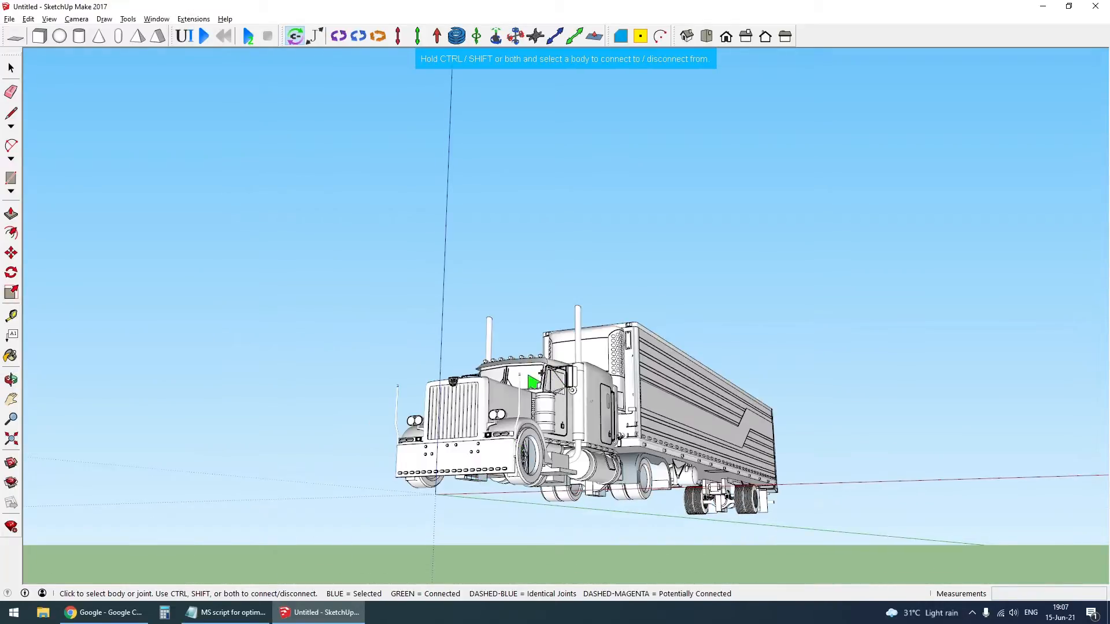
{"action": "left_click", "coordinate": [529, 387]}
{"action": "scroll", "coordinate": [664, 477], "scroll_direction": "up", "scroll_amount": 5}
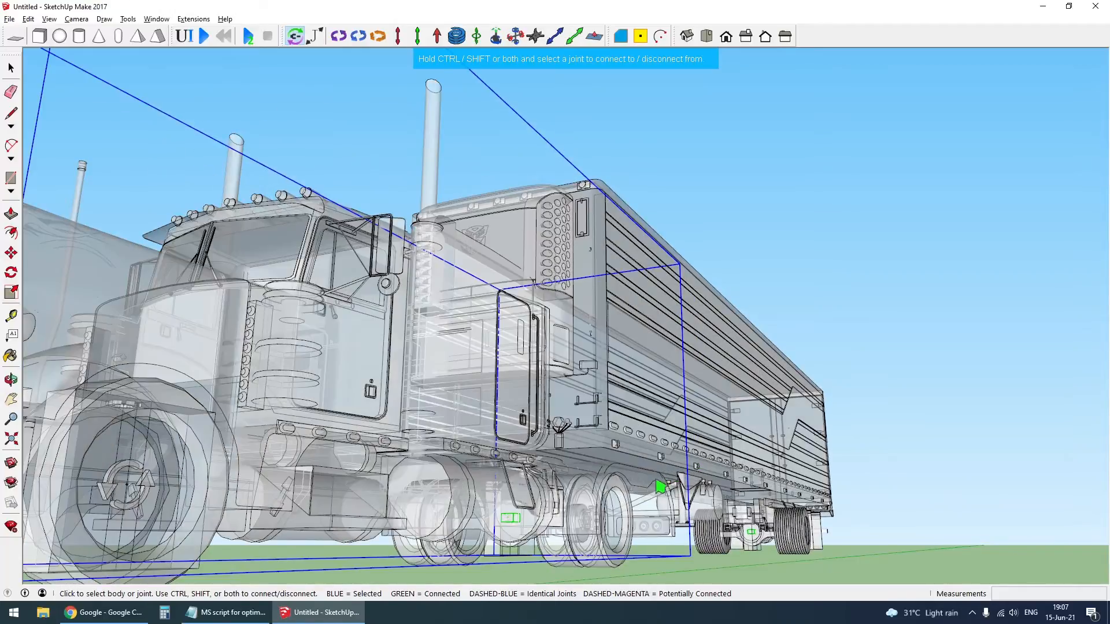
{"action": "middle_click_drag", "start_coordinate": [654, 483], "coordinate": [571, 516]}
{"action": "scroll", "coordinate": [808, 413], "scroll_direction": "down", "scroll_amount": 6}
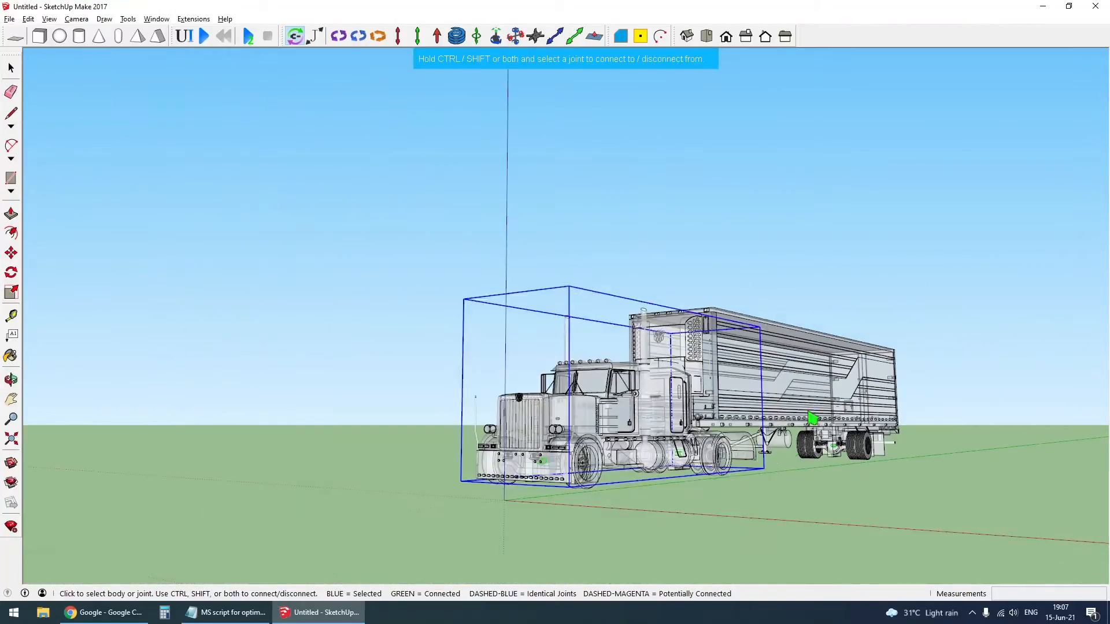
- Examine the trailer axle's beam, suspension frame and wheels beneath the trailer body, ready for connecting joints
{"action": "key", "text": "space"}
{"action": "scroll", "coordinate": [883, 444], "scroll_direction": "up", "scroll_amount": 5}
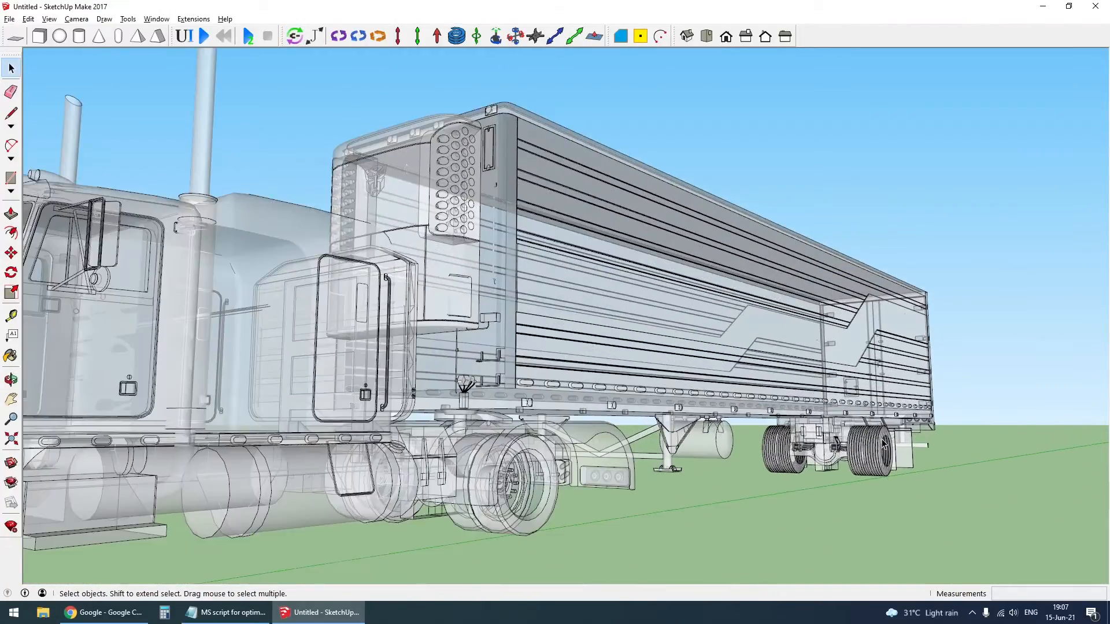
{"action": "left_click", "coordinate": [299, 38]}
{"action": "scroll", "coordinate": [849, 449], "scroll_direction": "up", "scroll_amount": 6}
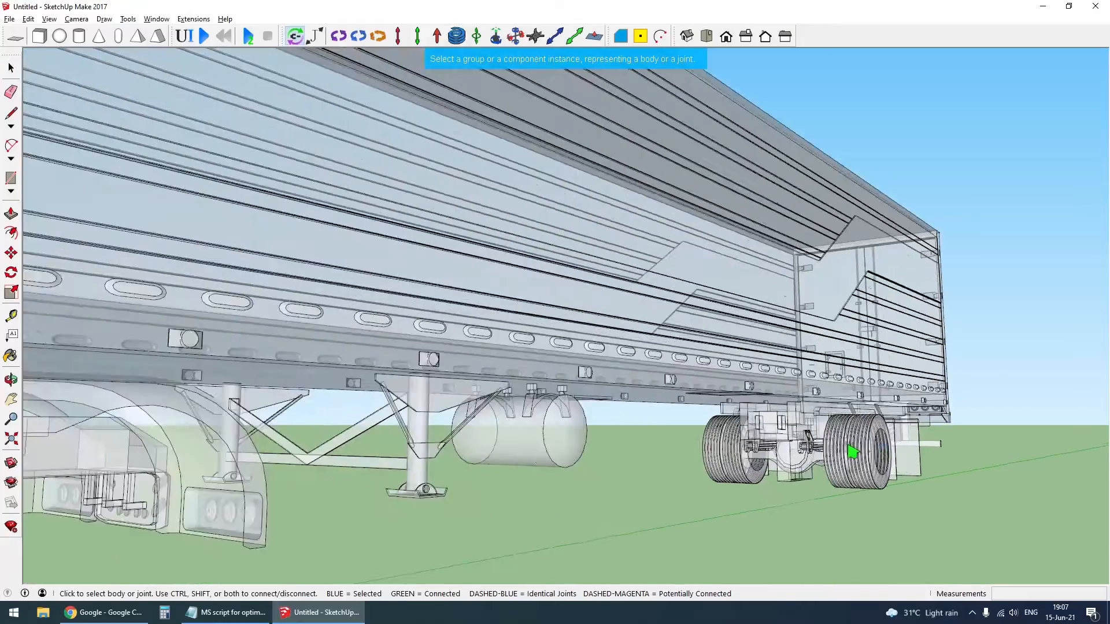
{"action": "scroll", "coordinate": [793, 470], "scroll_direction": "up", "scroll_amount": 3}
{"action": "middle_click_drag", "start_coordinate": [746, 491], "coordinate": [692, 474]}
{"action": "key", "text": "space"}
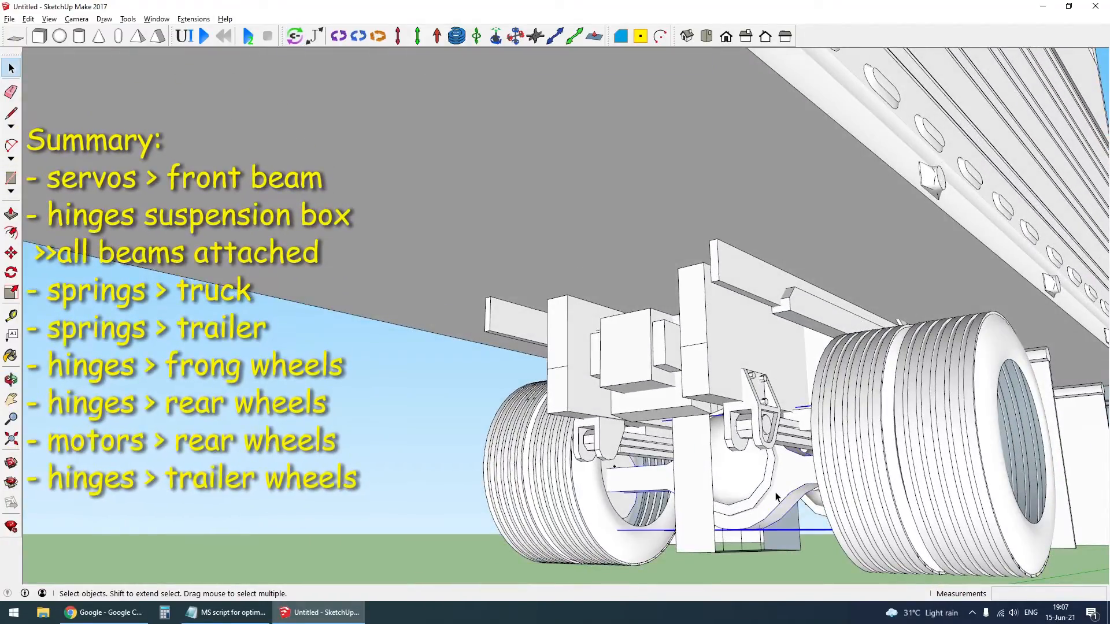
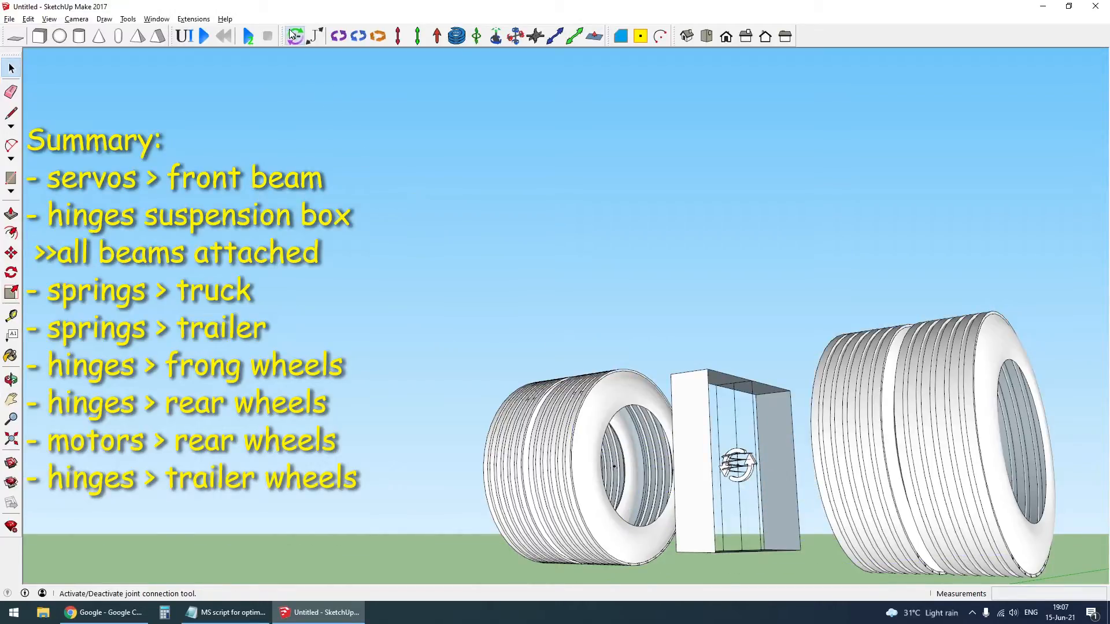
- Check the truck body's connected joints, then connect the trailer suspension frame's spring joint to the trailer body
{"action": "left_click", "coordinate": [294, 36]}
{"action": "left_click", "coordinate": [737, 469]}
{"action": "scroll", "coordinate": [735, 456], "scroll_direction": "down", "scroll_amount": 10}
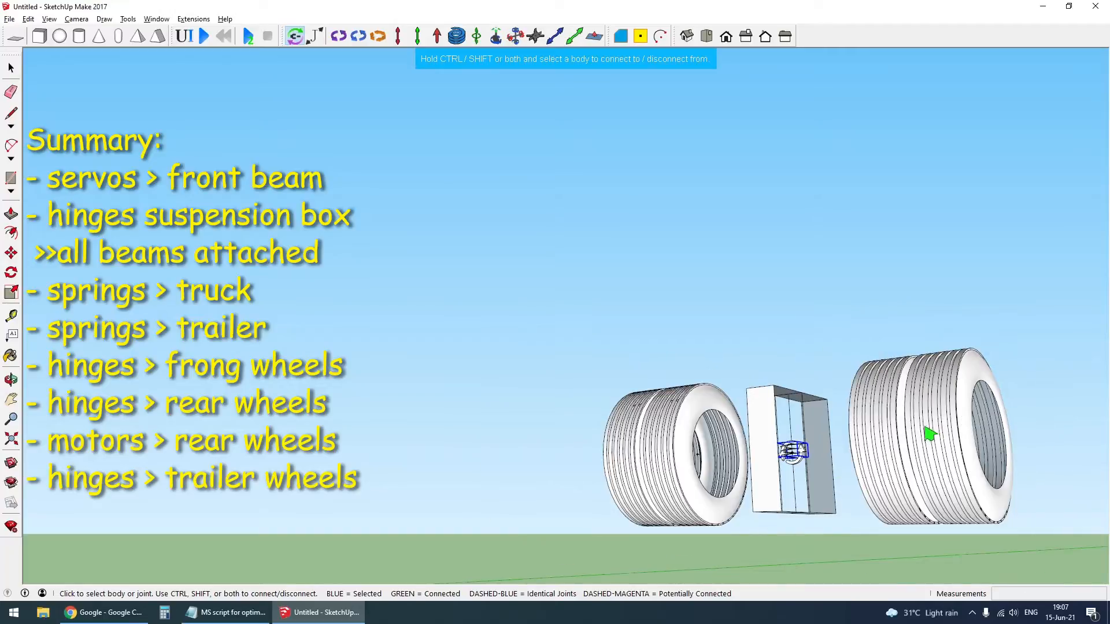
{"action": "left_click", "coordinate": [583, 327], "text": "ctrl+shift"}
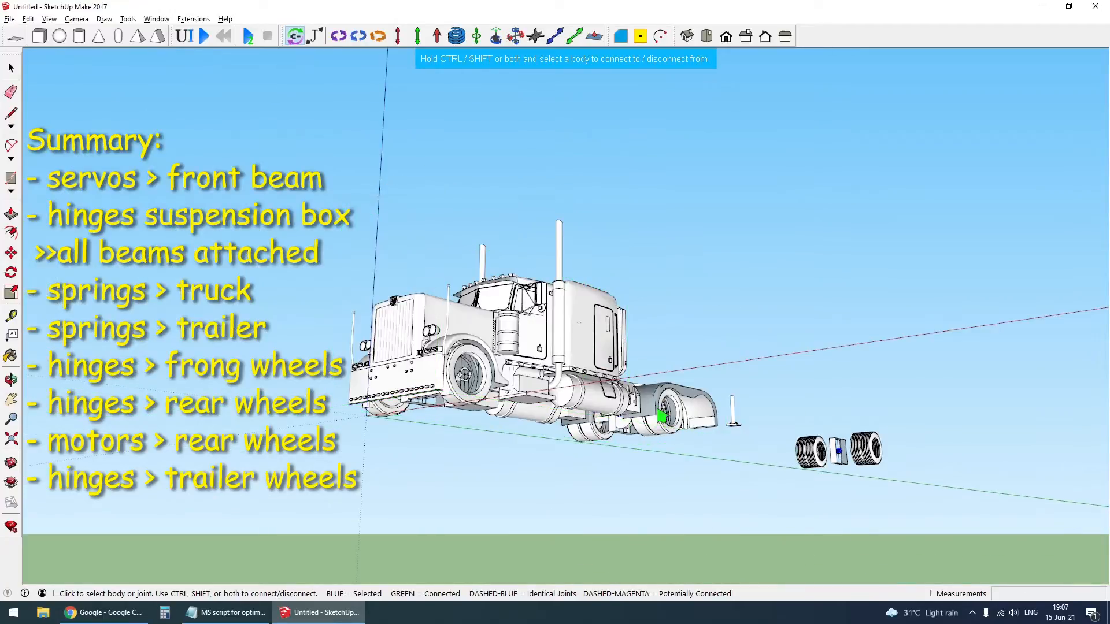
{"action": "left_click", "coordinate": [569, 345]}
{"action": "scroll", "coordinate": [567, 336], "scroll_direction": "up", "scroll_amount": 2}
{"action": "middle_click_drag", "start_coordinate": [577, 351], "coordinate": [262, 496]}
{"action": "scroll", "coordinate": [582, 442], "scroll_direction": "up", "scroll_amount": 3}
{"action": "scroll", "coordinate": [452, 431], "scroll_direction": "down", "scroll_amount": 3}
{"action": "scroll", "coordinate": [451, 434], "scroll_direction": "up", "scroll_amount": 3}
{"action": "scroll", "coordinate": [379, 436], "scroll_direction": "down", "scroll_amount": 4}
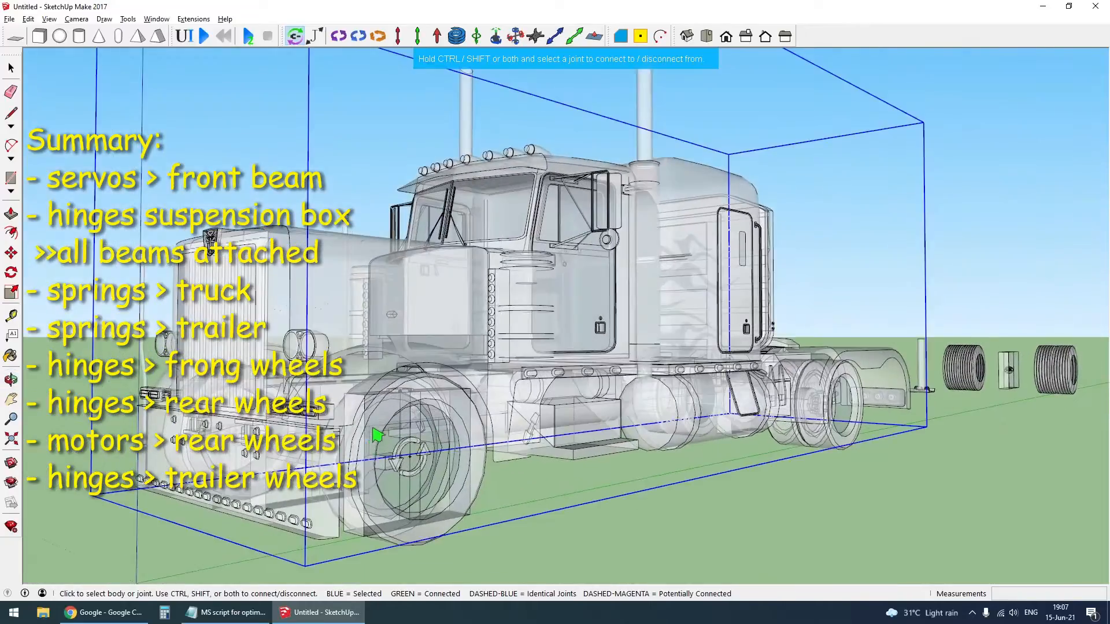
{"action": "scroll", "coordinate": [858, 364], "scroll_direction": "up", "scroll_amount": 5}
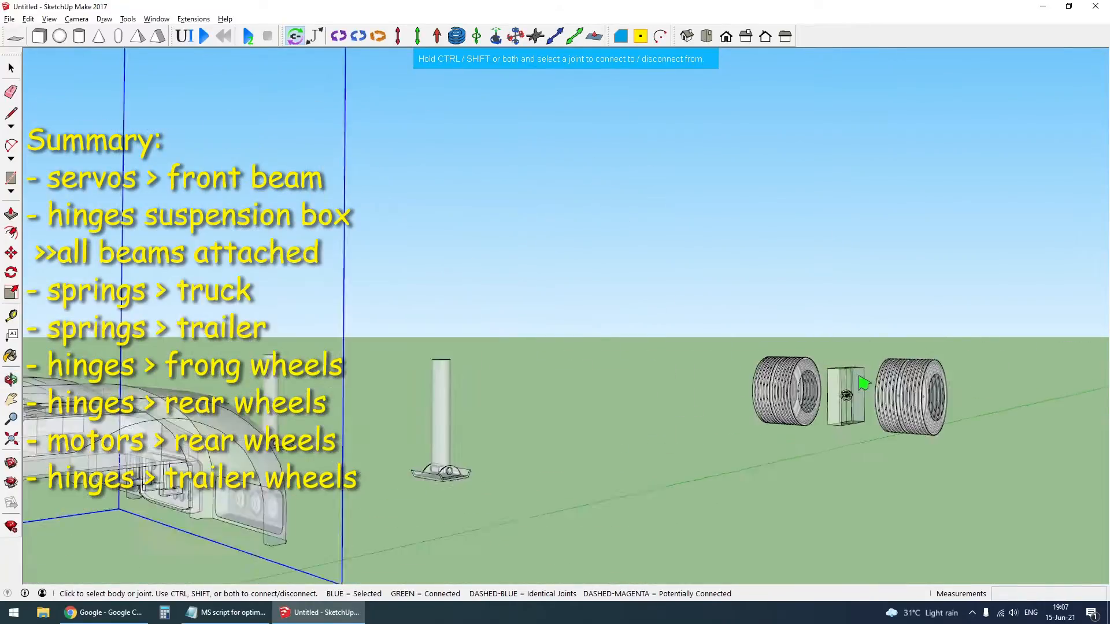
{"action": "scroll", "coordinate": [844, 408], "scroll_direction": "down", "scroll_amount": 5}
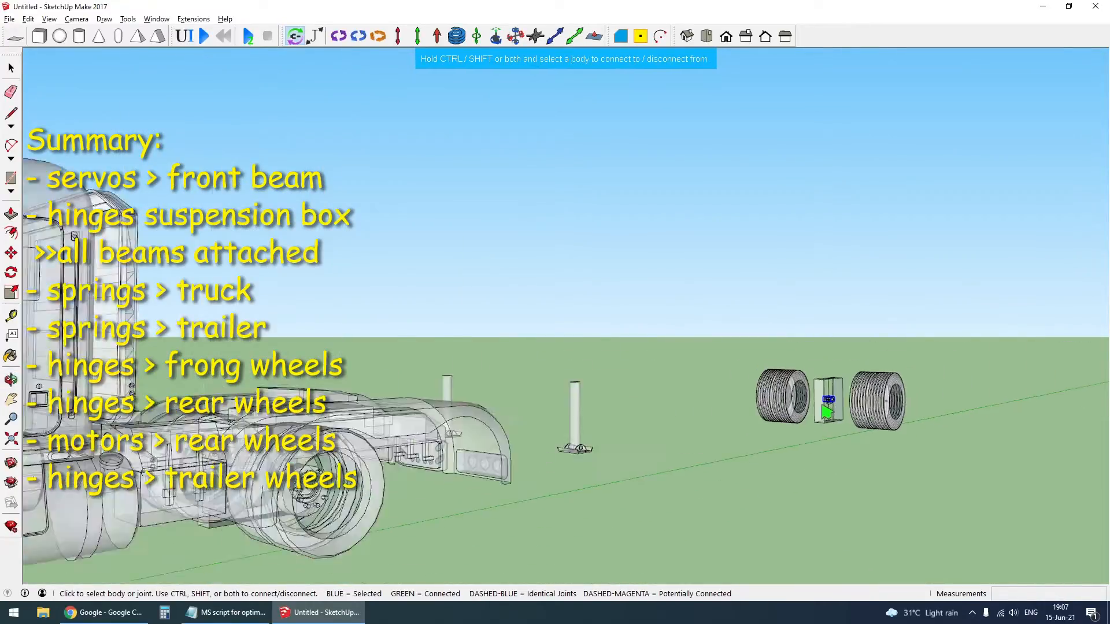
{"action": "left_click", "coordinate": [784, 340]}
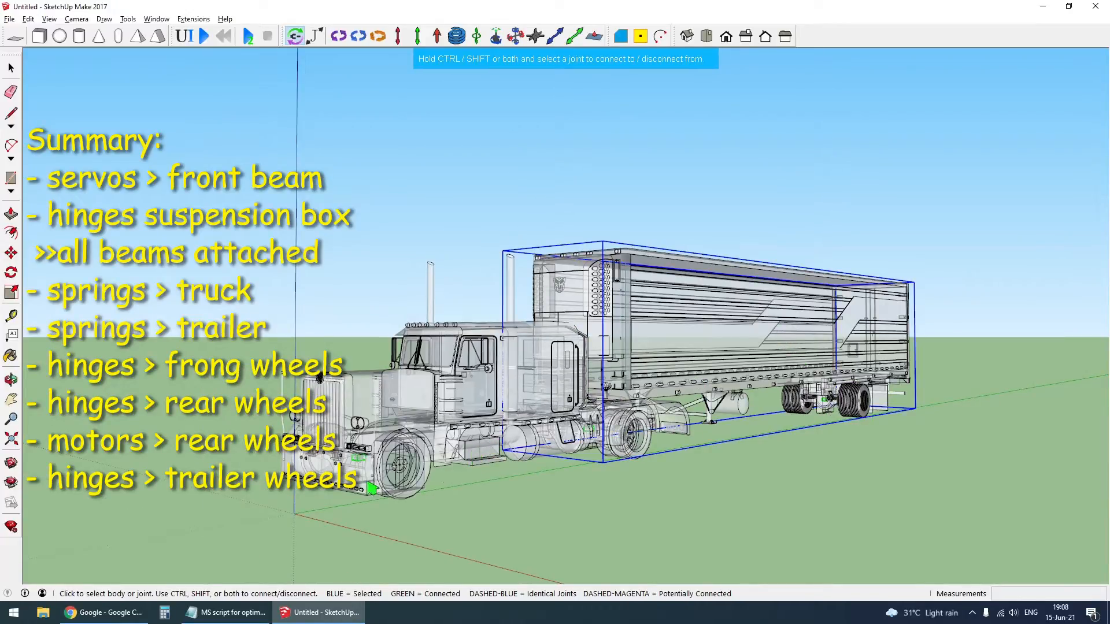
- Disconnect the front suspension spring from the trailer body and check that it belongs to the truck body
{"action": "scroll", "coordinate": [370, 489], "scroll_direction": "up", "scroll_amount": 3}
{"action": "middle_click_drag", "start_coordinate": [364, 484], "coordinate": [384, 370]}
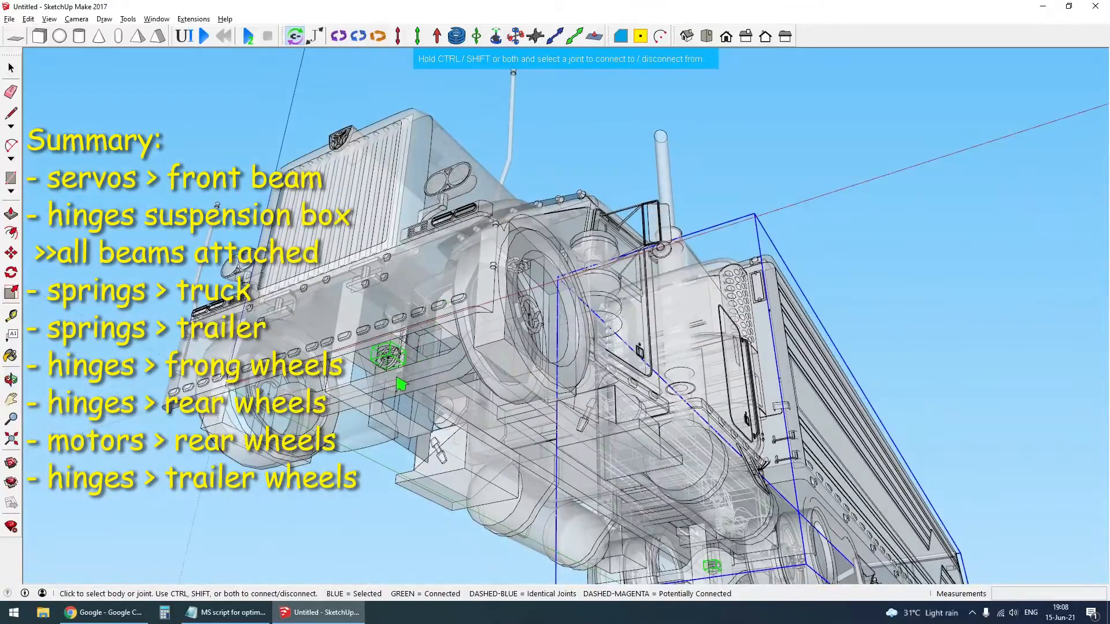
{"action": "scroll", "coordinate": [393, 362], "scroll_direction": "up", "scroll_amount": 5}
{"action": "key", "text": "x"}
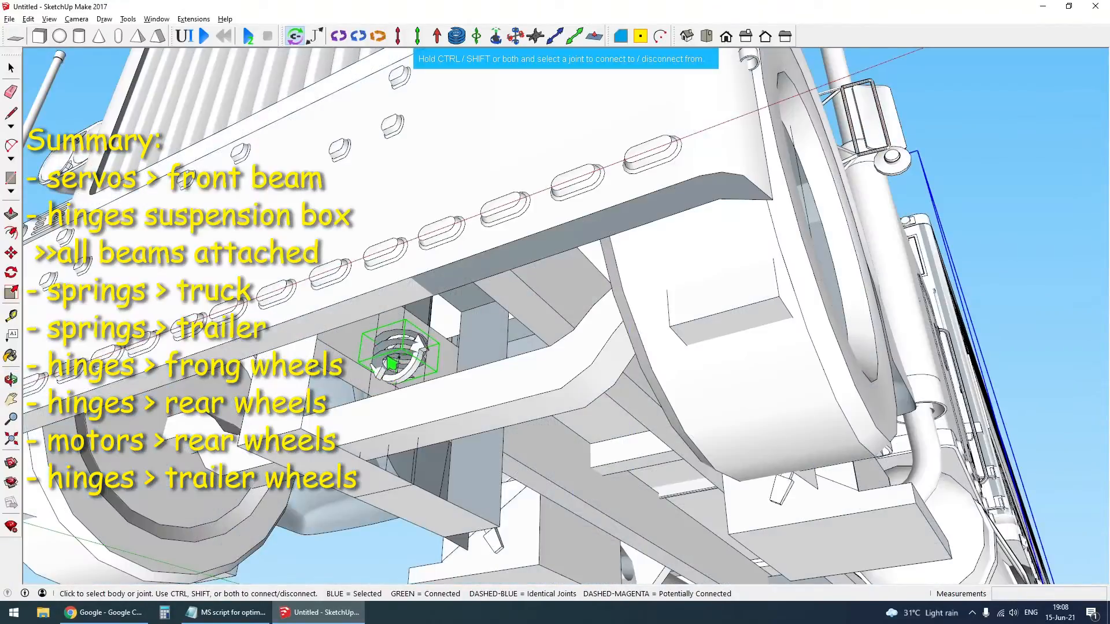
{"action": "left_click", "coordinate": [391, 365]}
{"action": "left_click", "coordinate": [350, 227]}
{"action": "scroll", "coordinate": [322, 344], "scroll_direction": "down", "scroll_amount": 6}
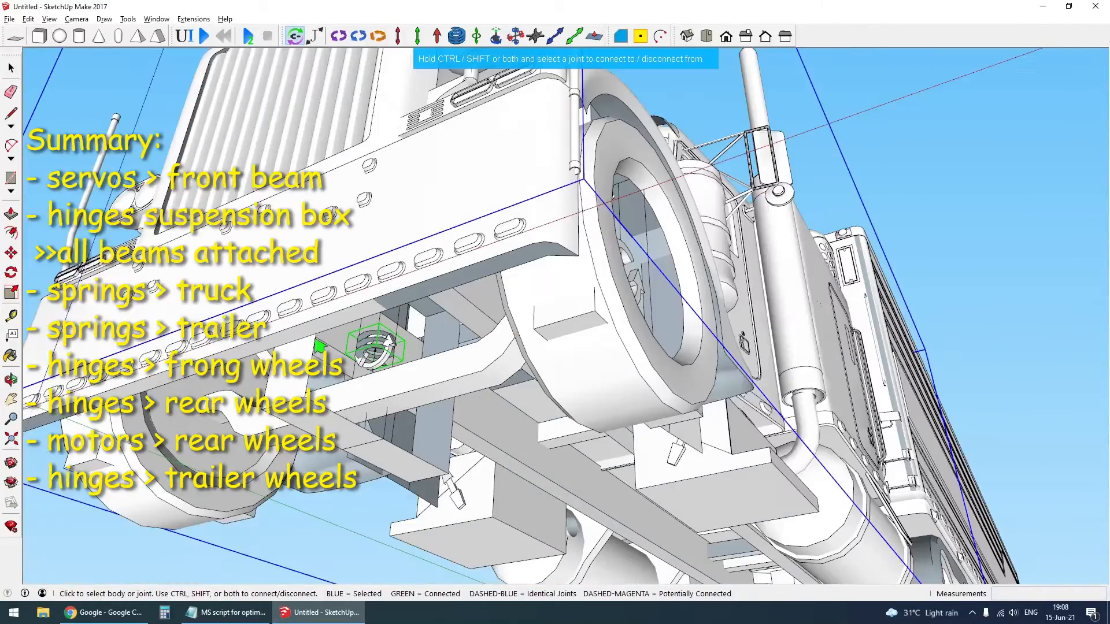
- Compare which suspension springs are connected to the truck body and which to the trailer body
{"action": "key", "text": "x"}
{"action": "scroll", "coordinate": [316, 345], "scroll_direction": "down", "scroll_amount": 2}
{"action": "scroll", "coordinate": [693, 542], "scroll_direction": "up", "scroll_amount": 4}
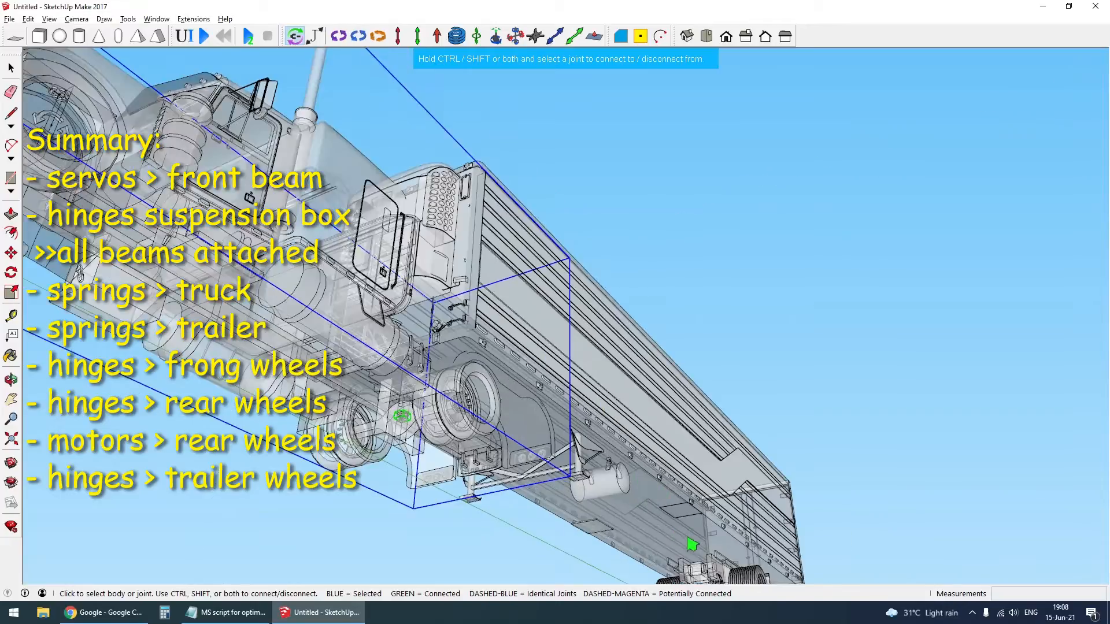
{"action": "scroll", "coordinate": [584, 408], "scroll_direction": "down", "scroll_amount": 4}
{"action": "left_click", "coordinate": [661, 420]}
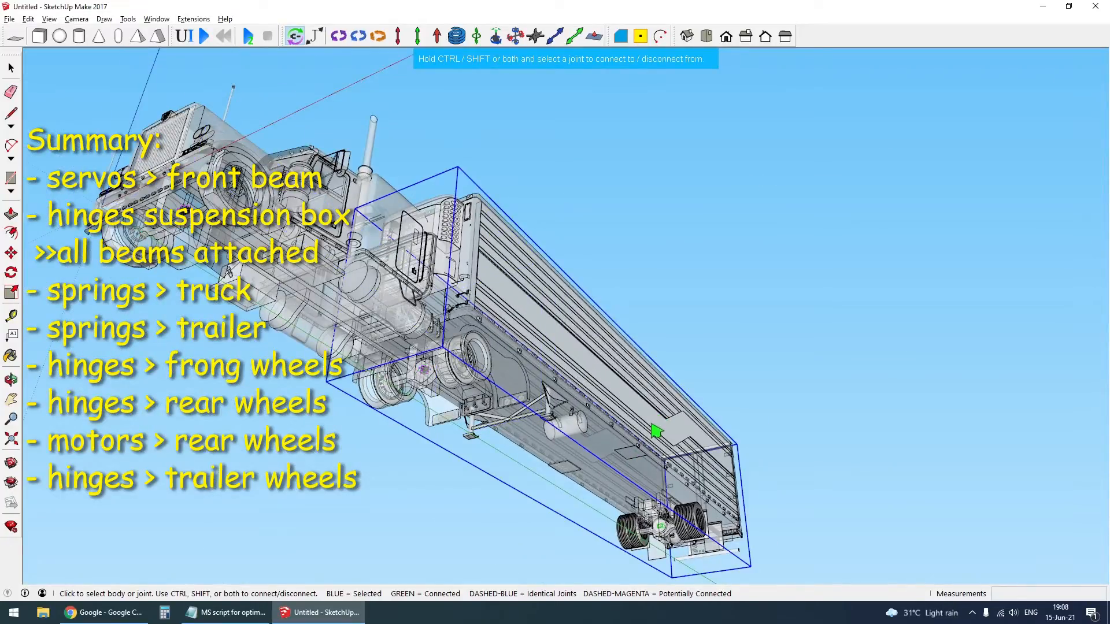
{"action": "left_click", "coordinate": [388, 230]}
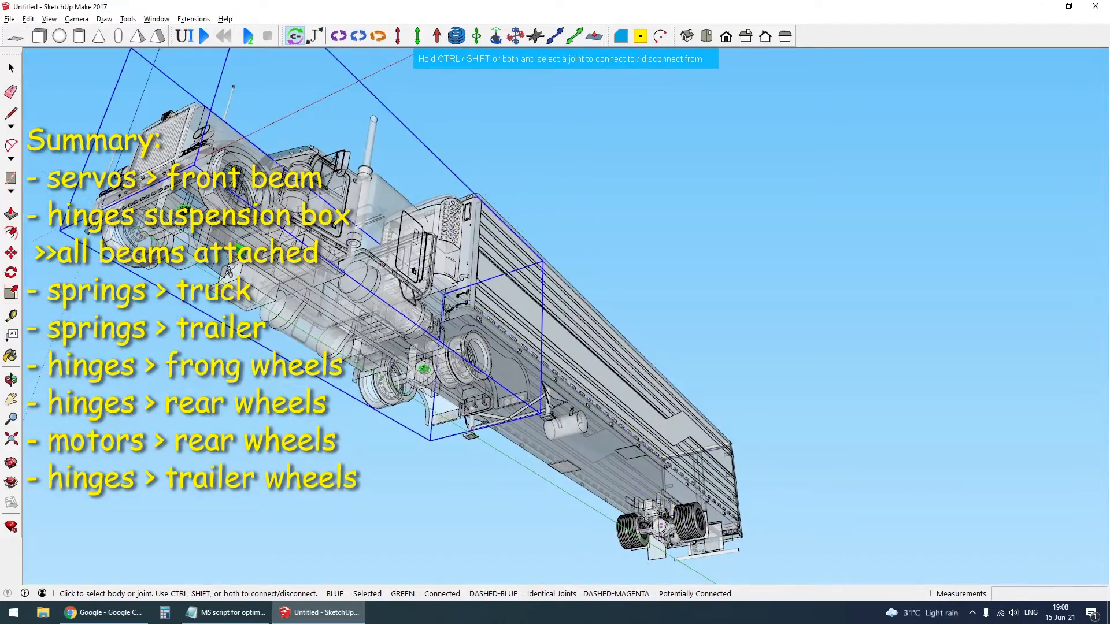
{"action": "left_click", "coordinate": [676, 421]}
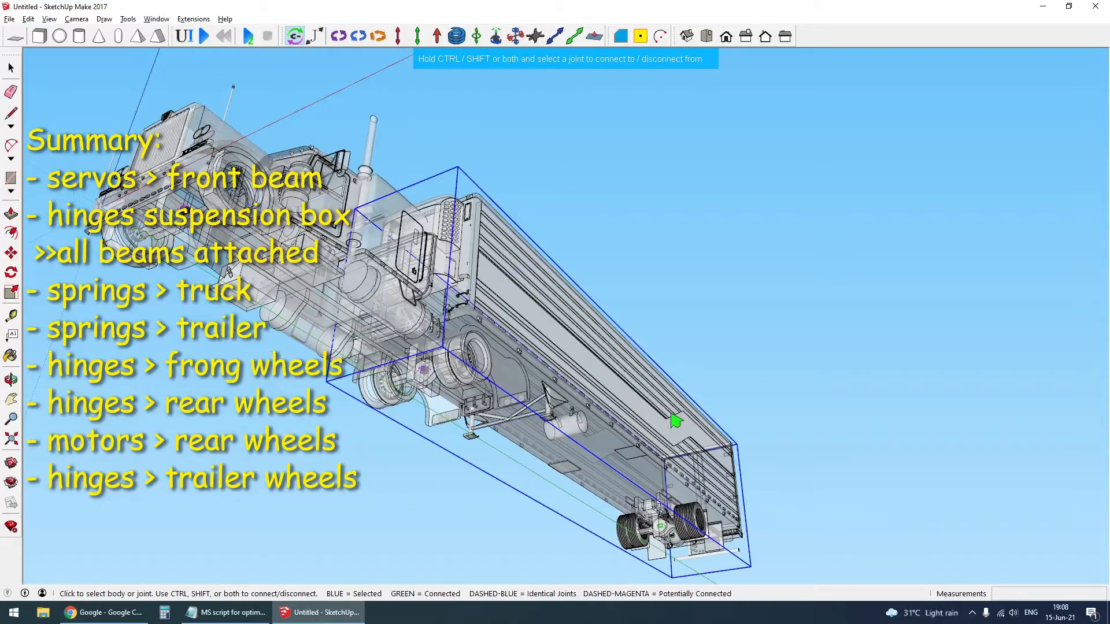
{"action": "key", "text": "space"}
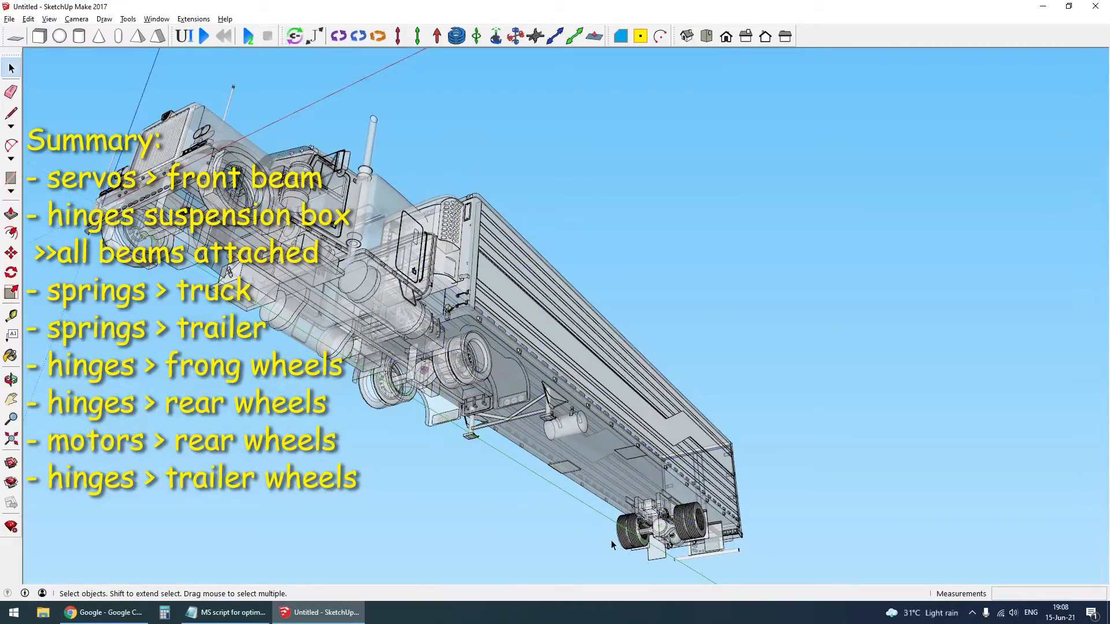
- Connect the hinge joint in the truck's rear suspension frame to the rear axle beam and show the model in its textured colours
{"action": "scroll", "coordinate": [375, 381], "scroll_direction": "up", "scroll_amount": 10}
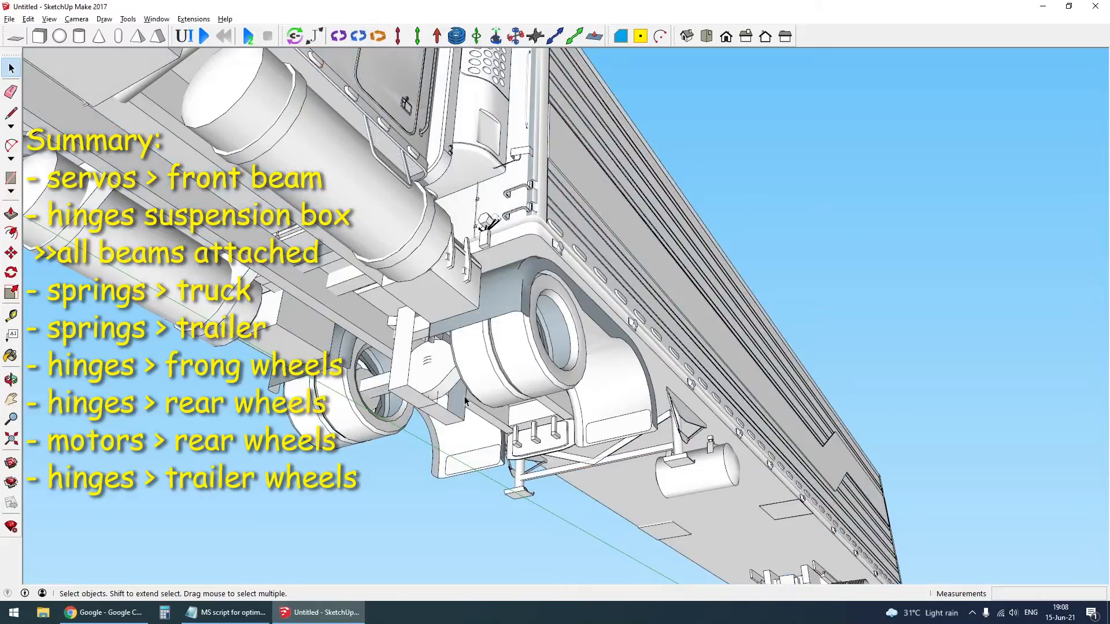
{"action": "scroll", "coordinate": [435, 386], "scroll_direction": "up", "scroll_amount": 2}
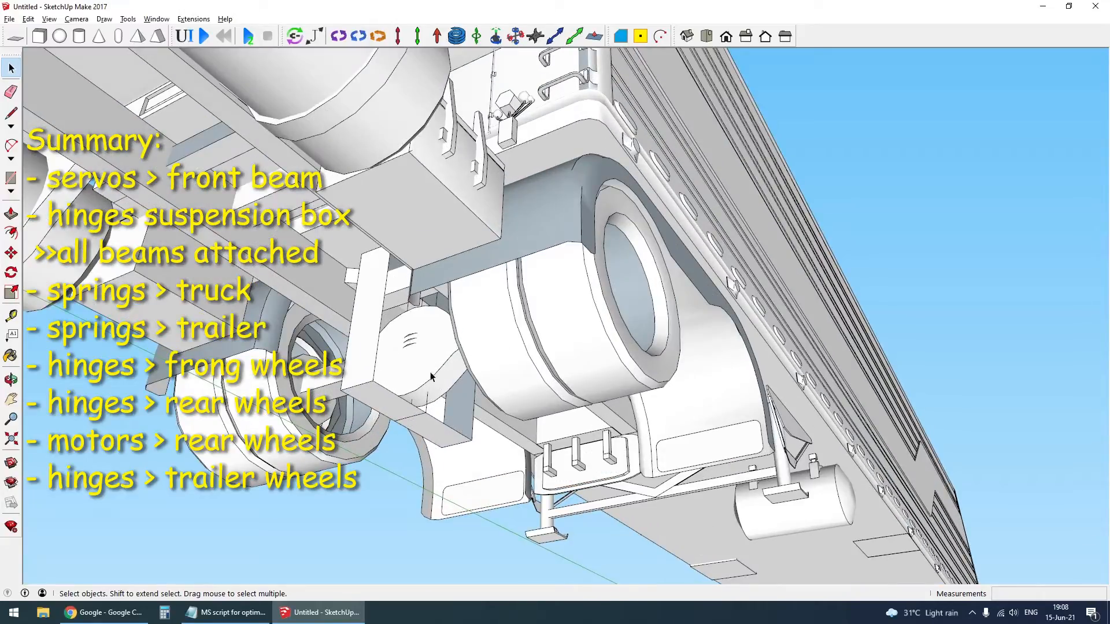
{"action": "scroll", "coordinate": [445, 348], "scroll_direction": "up", "scroll_amount": 8}
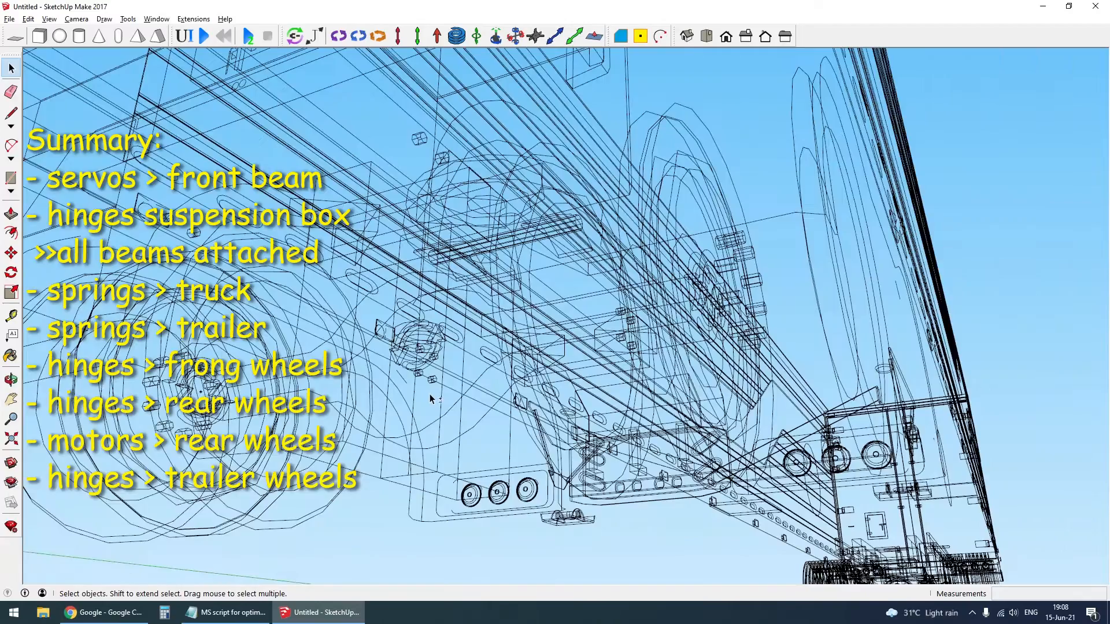
{"action": "scroll", "coordinate": [428, 390], "scroll_direction": "up", "scroll_amount": 2}
{"action": "middle_click_drag", "start_coordinate": [428, 390], "coordinate": [335, 376]}
{"action": "left_click", "coordinate": [296, 37]}
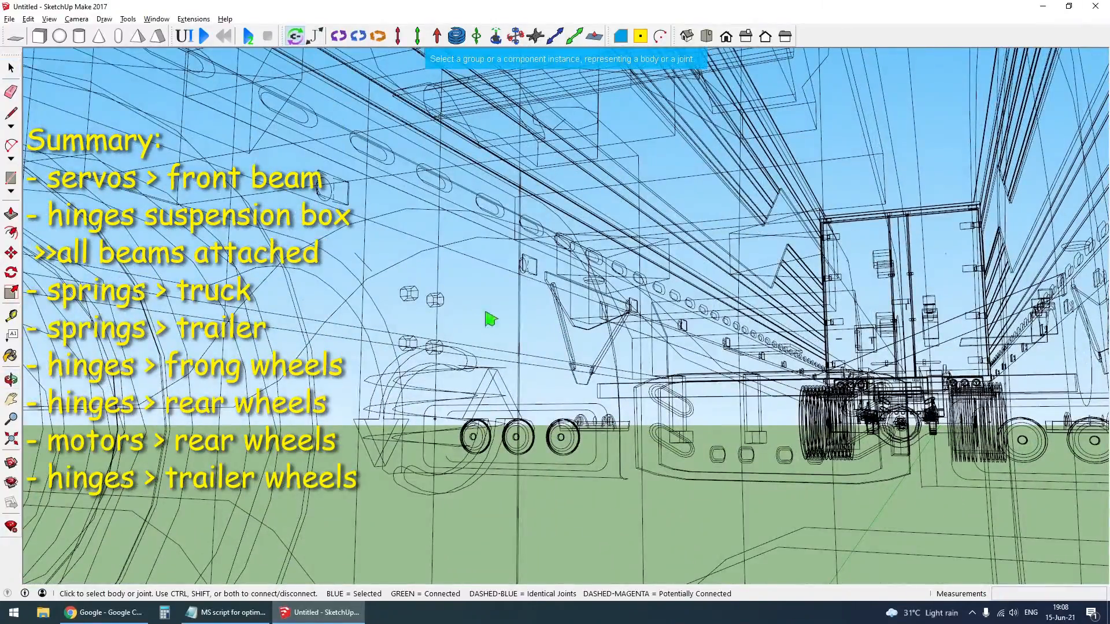
{"action": "left_click", "coordinate": [498, 388]}
{"action": "scroll", "coordinate": [445, 297], "scroll_direction": "up", "scroll_amount": 8}
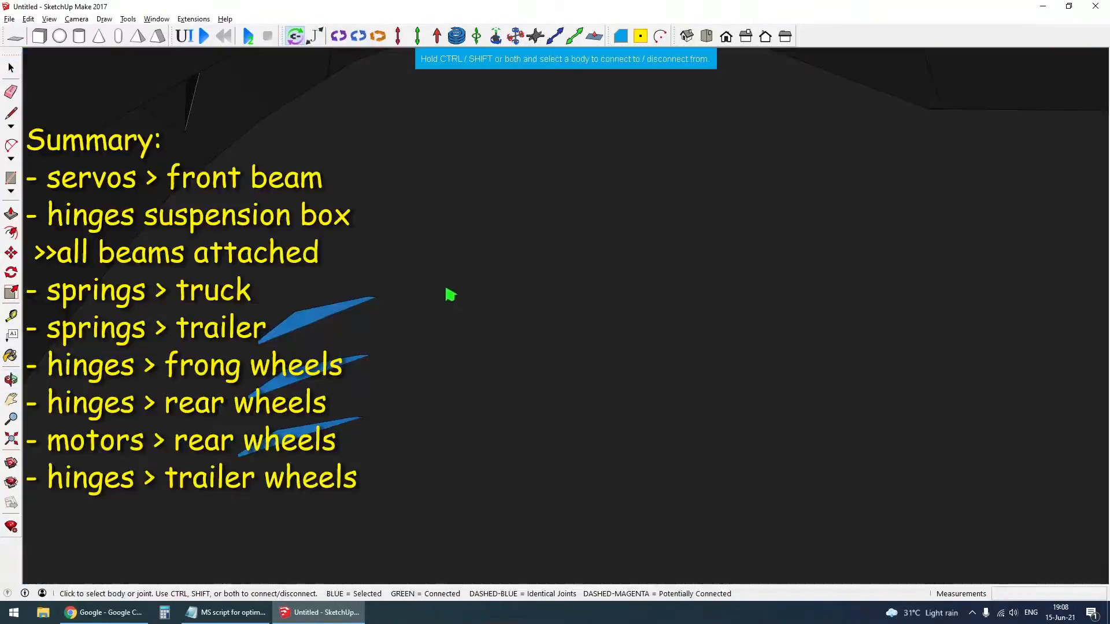
{"action": "scroll", "coordinate": [451, 294], "scroll_direction": "down", "scroll_amount": 6}
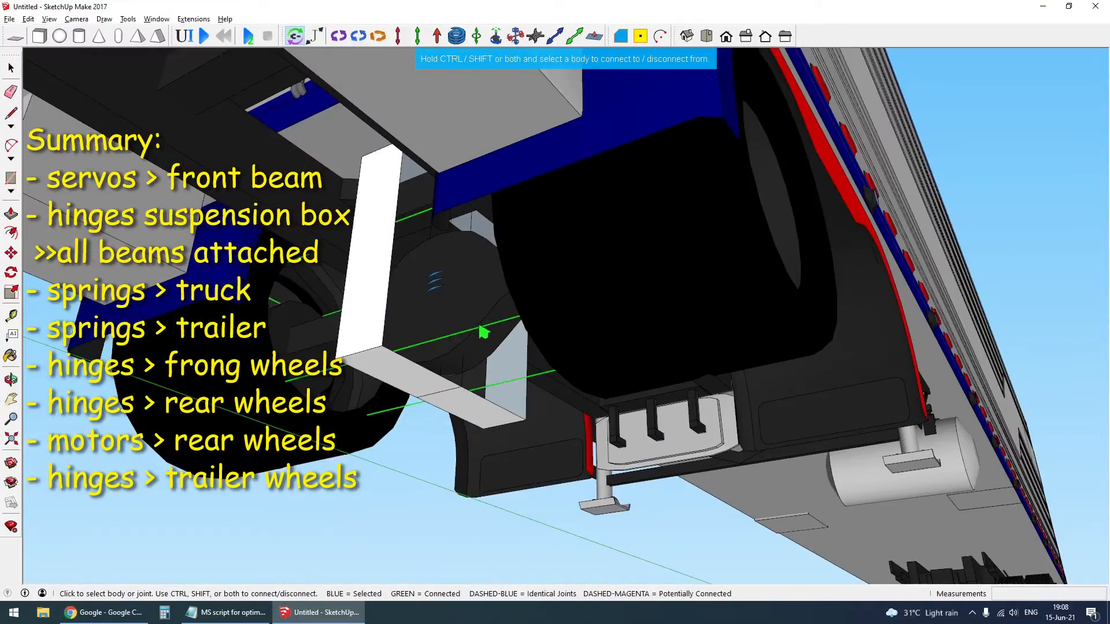
{"action": "scroll", "coordinate": [485, 339], "scroll_direction": "down", "scroll_amount": 10}
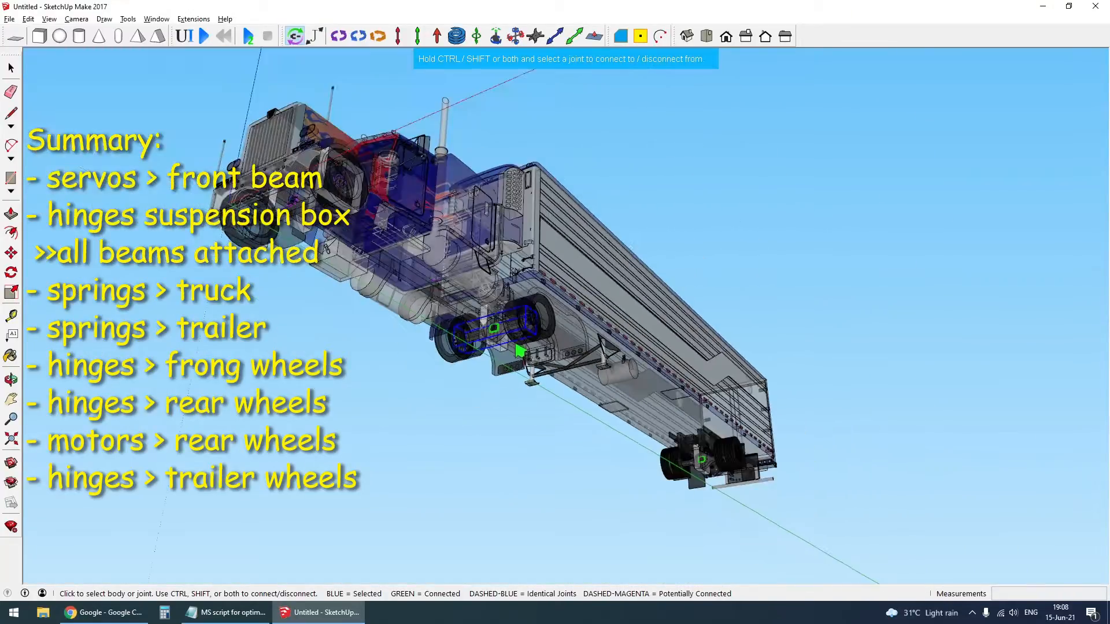
- Examine the joint connections of the front, rear and trailer axle beams, switching X-ray display on and off
{"action": "scroll", "coordinate": [377, 265], "scroll_direction": "up", "scroll_amount": 5}
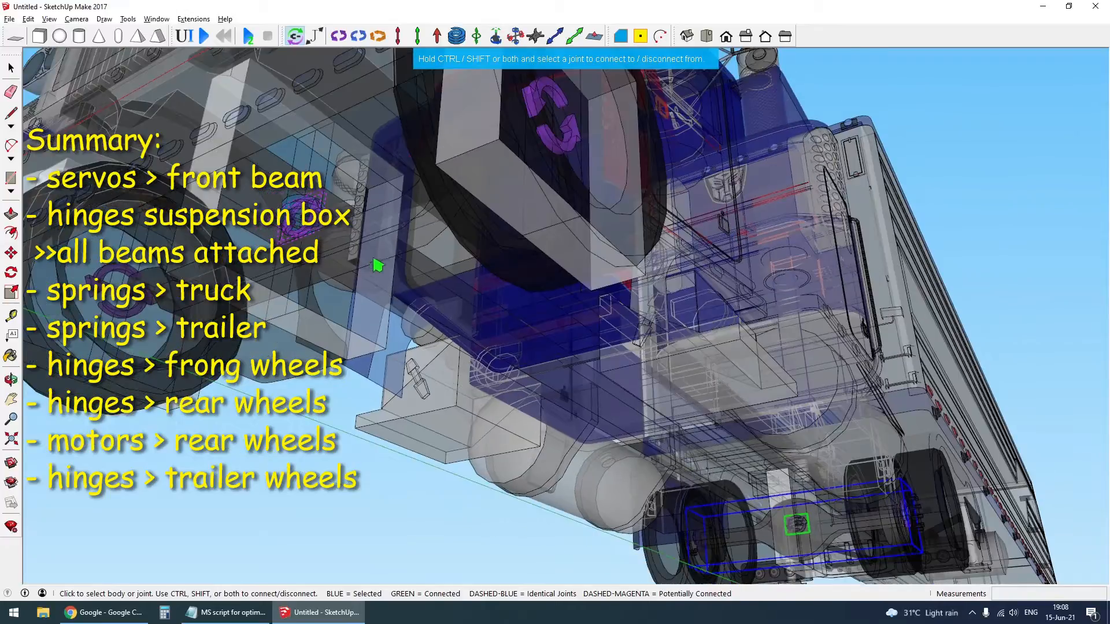
{"action": "key", "text": "x"}
{"action": "scroll", "coordinate": [369, 255], "scroll_direction": "down", "scroll_amount": 3}
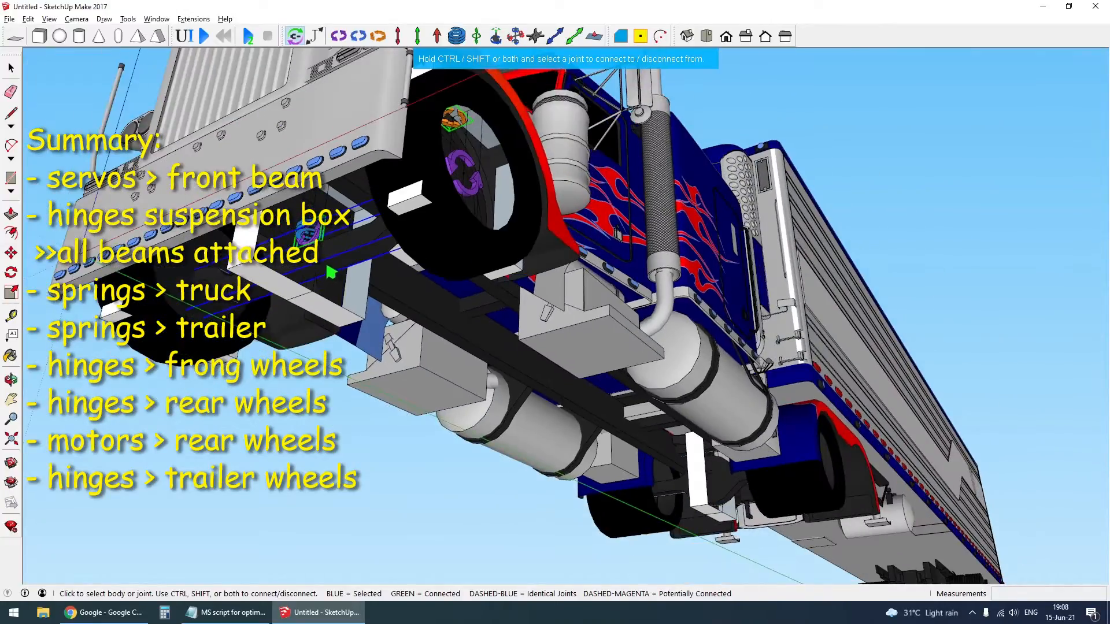
{"action": "scroll", "coordinate": [651, 478], "scroll_direction": "up", "scroll_amount": 5}
{"action": "key", "text": "x"}
{"action": "scroll", "coordinate": [705, 506], "scroll_direction": "down", "scroll_amount": 5}
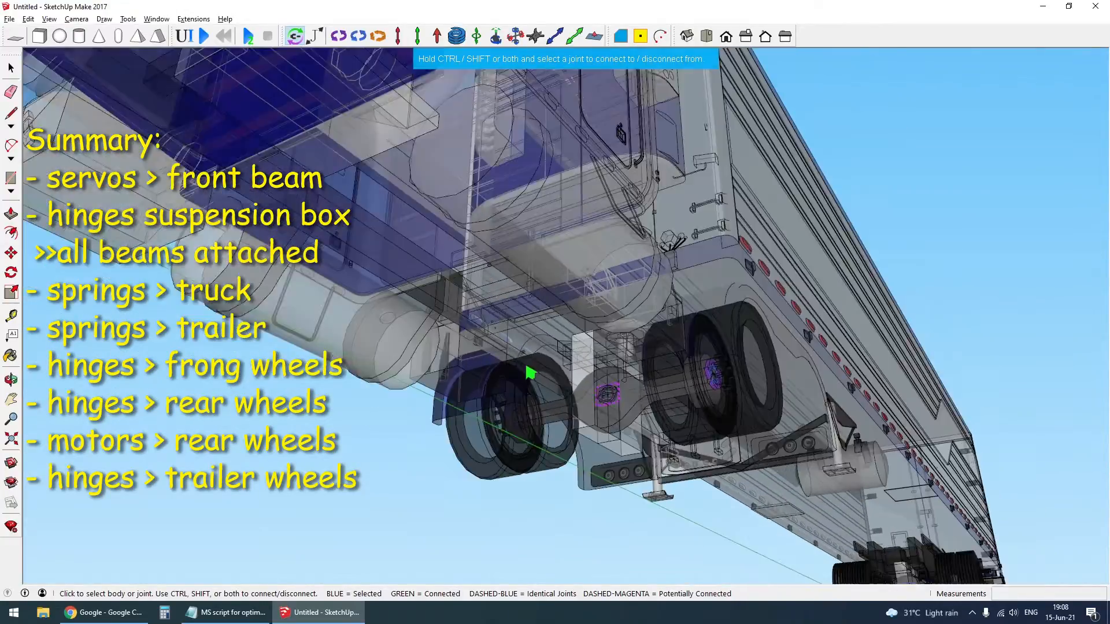
{"action": "scroll", "coordinate": [794, 529], "scroll_direction": "up", "scroll_amount": 4}
{"action": "key", "text": "x"}
{"action": "scroll", "coordinate": [792, 524], "scroll_direction": "up", "scroll_amount": 5}
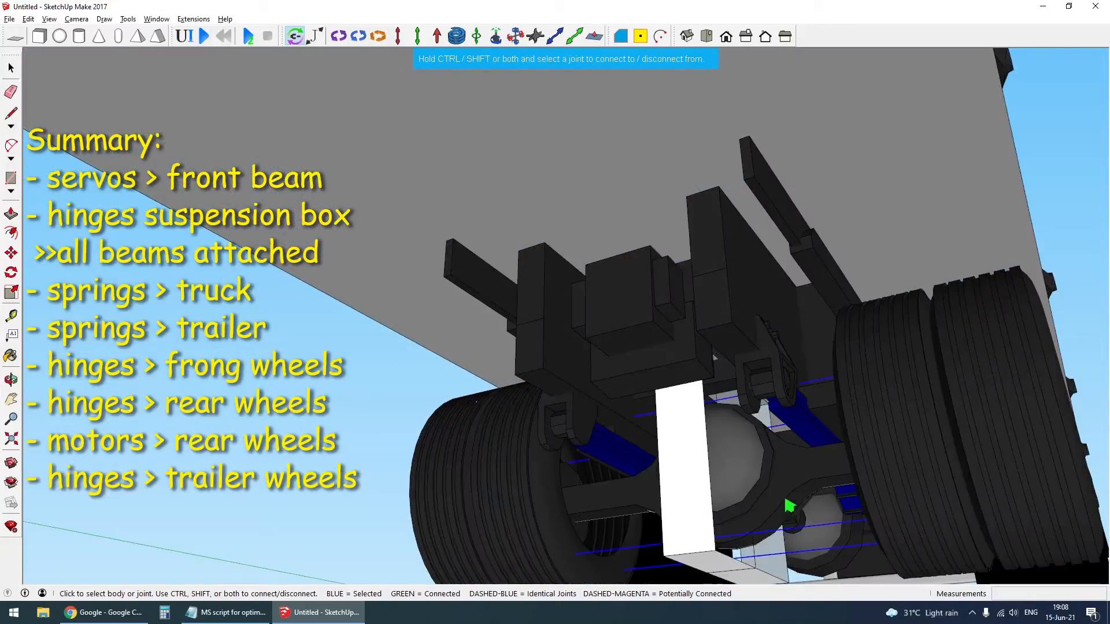
- Connect the hinge joint in the trailer suspension frame to the trailer axle beam
{"action": "mouse_move", "coordinate": [785, 499]}
{"action": "middle_mouse_down"}
{"action": "mouse_move", "coordinate": [742, 455]}
{"action": "mouse_move", "coordinate": [799, 457]}
{"action": "mouse_move", "coordinate": [768, 490]}
{"action": "middle_mouse_up"}
{"action": "scroll", "coordinate": [773, 496], "scroll_direction": "up", "scroll_amount": 5}
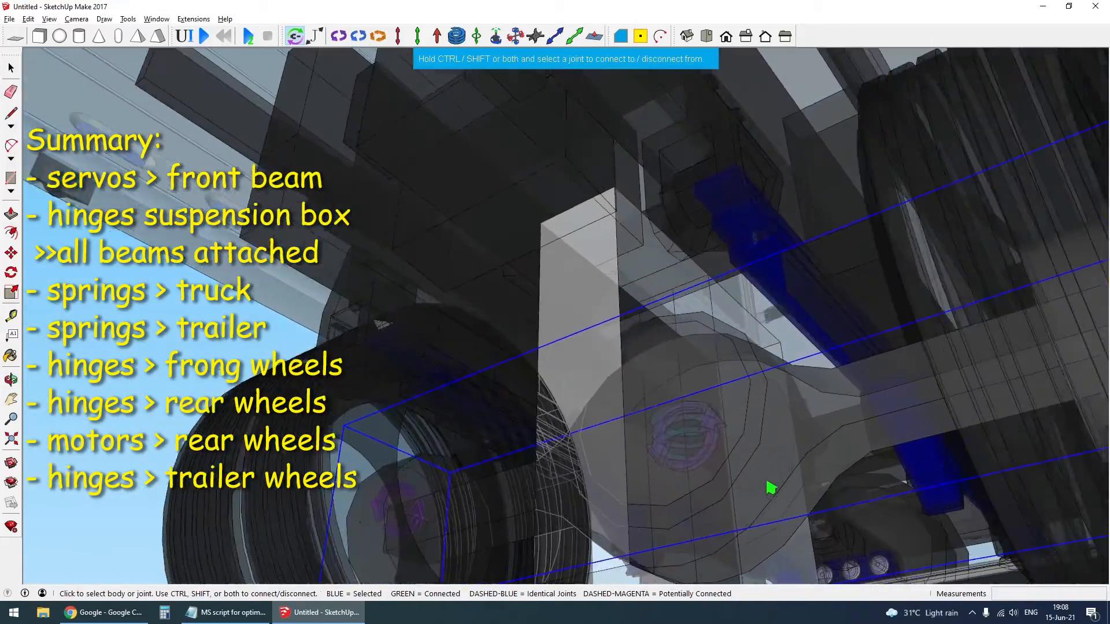
{"action": "scroll", "coordinate": [691, 433], "scroll_direction": "down", "scroll_amount": 5}
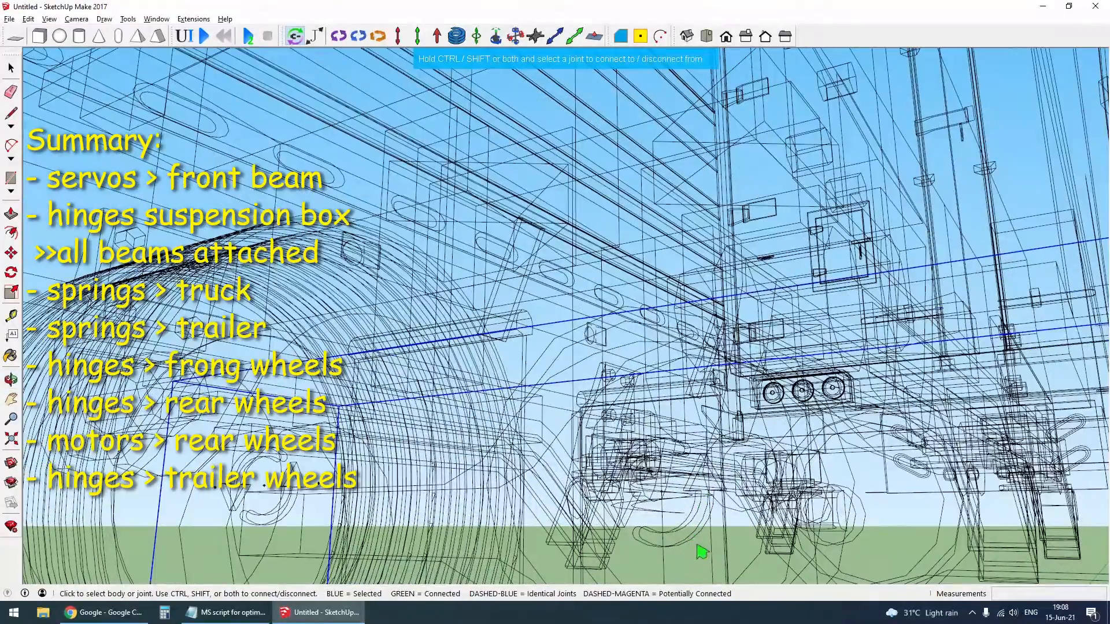
{"action": "left_click", "coordinate": [699, 538]}
{"action": "scroll", "coordinate": [694, 532], "scroll_direction": "down", "scroll_amount": 5}
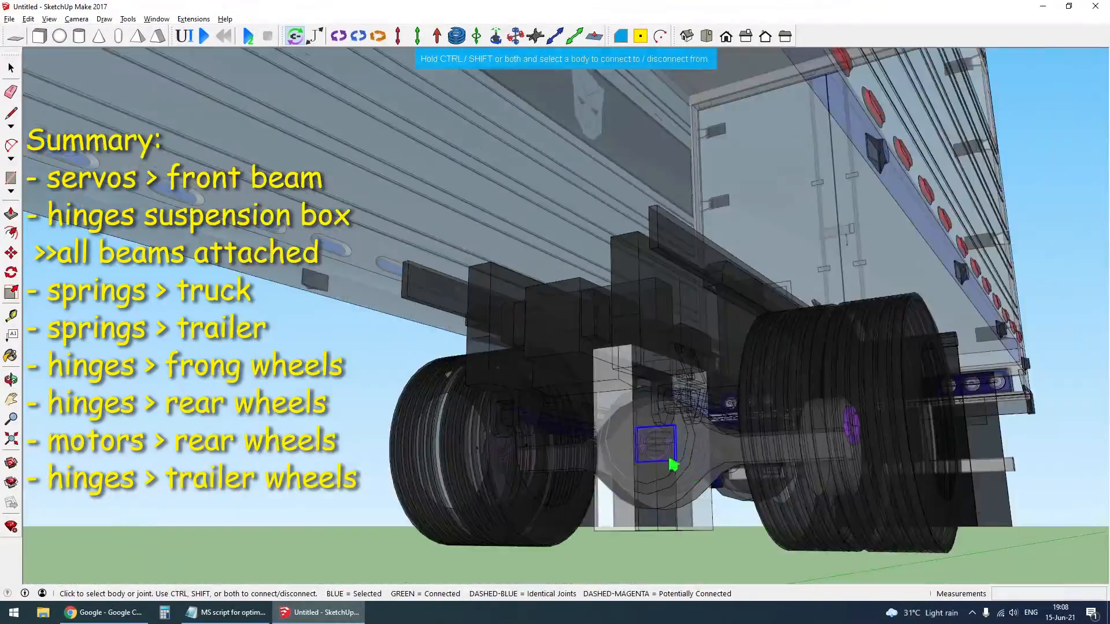
{"action": "middle_click_drag", "start_coordinate": [673, 498], "coordinate": [745, 455]}
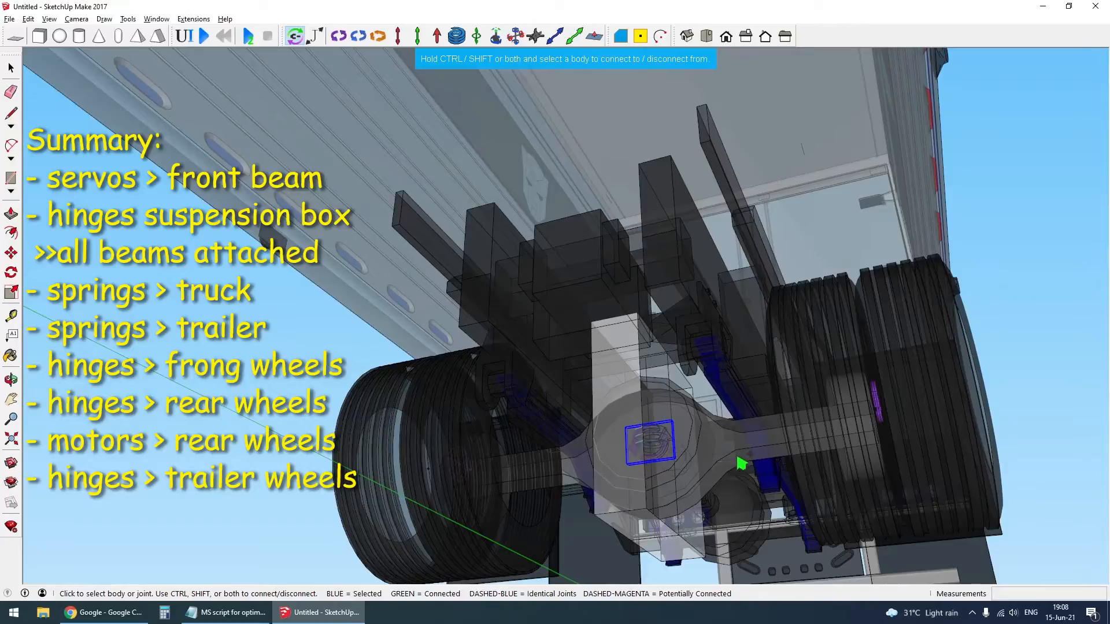
{"action": "left_click", "coordinate": [742, 463]}
- Check the joints connected to the rear and front axle beams, then turn off the X-ray display
{"action": "scroll", "coordinate": [742, 464], "scroll_direction": "down", "scroll_amount": 8}
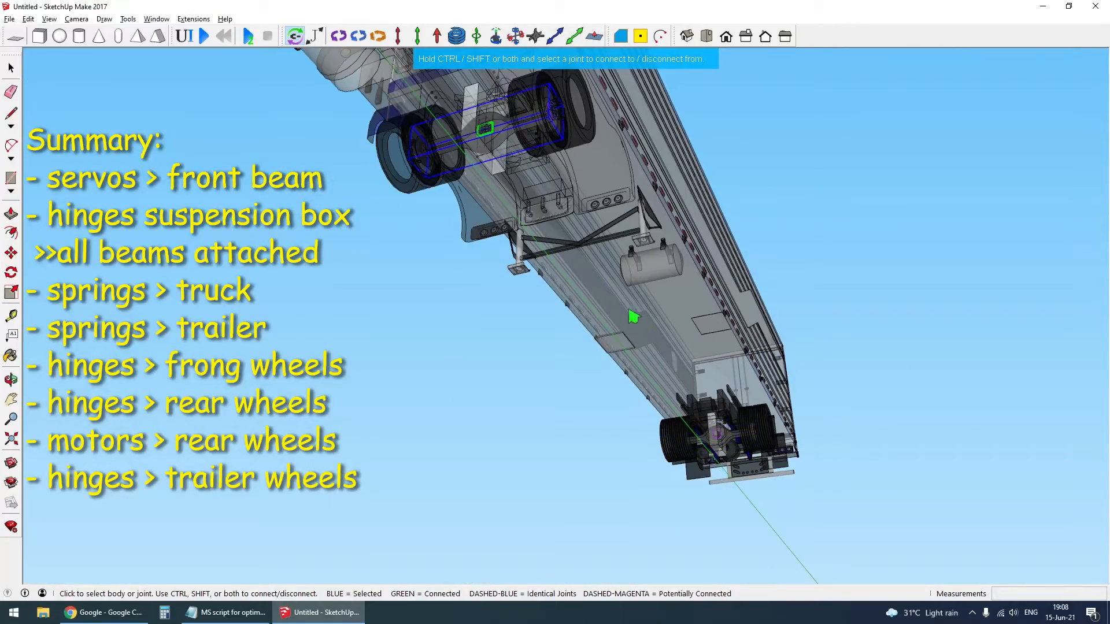
{"action": "scroll", "coordinate": [633, 316], "scroll_direction": "down", "scroll_amount": 5}
{"action": "scroll", "coordinate": [586, 223], "scroll_direction": "up", "scroll_amount": 6}
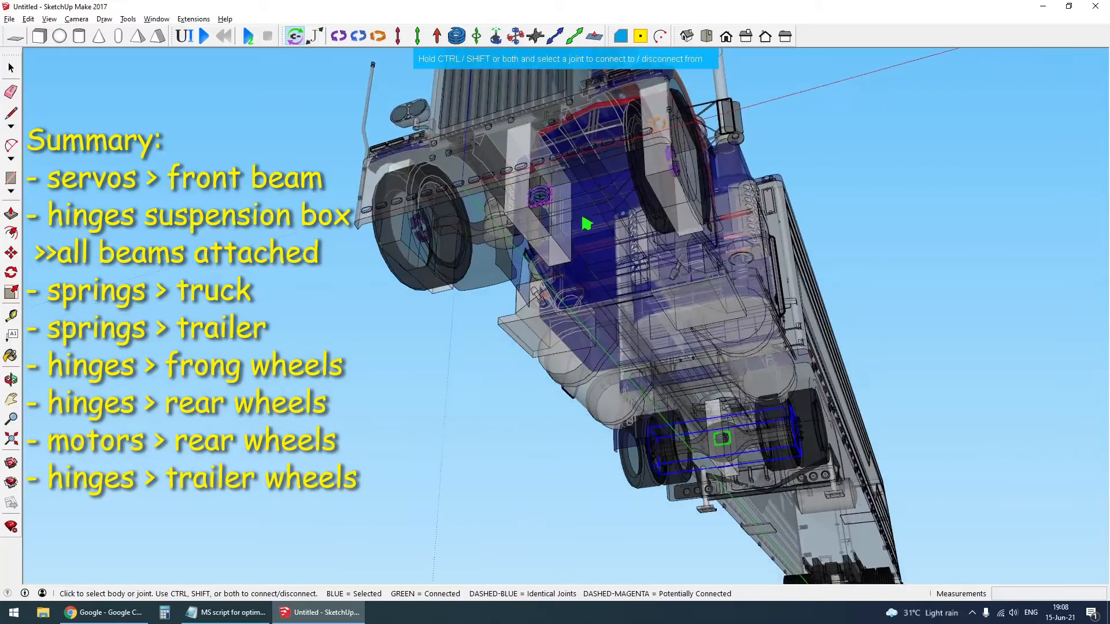
{"action": "scroll", "coordinate": [586, 223], "scroll_direction": "up", "scroll_amount": 1}
{"action": "left_click", "coordinate": [589, 218]}
{"action": "scroll", "coordinate": [570, 268], "scroll_direction": "down", "scroll_amount": 1}
{"action": "key", "text": "space"}
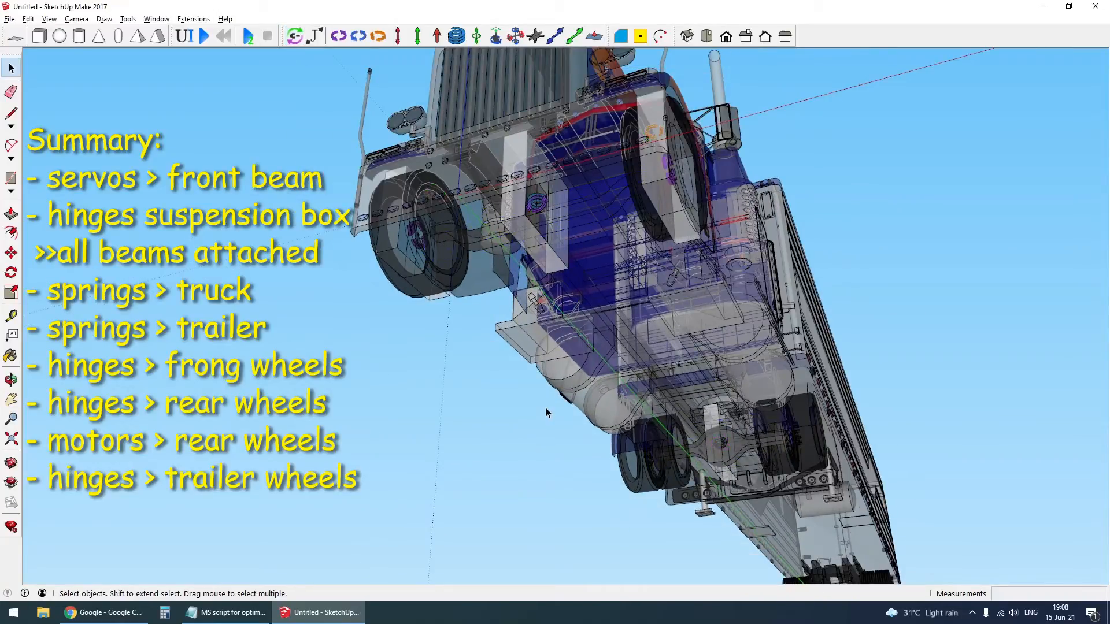
{"action": "key", "text": "x"}
- Check the hinge and motor joint connections of the truck's rear wheels on both sides
{"action": "middle_click_drag", "start_coordinate": [601, 324], "coordinate": [523, 442]}
{"action": "scroll", "coordinate": [523, 443], "scroll_direction": "down", "scroll_amount": 2}
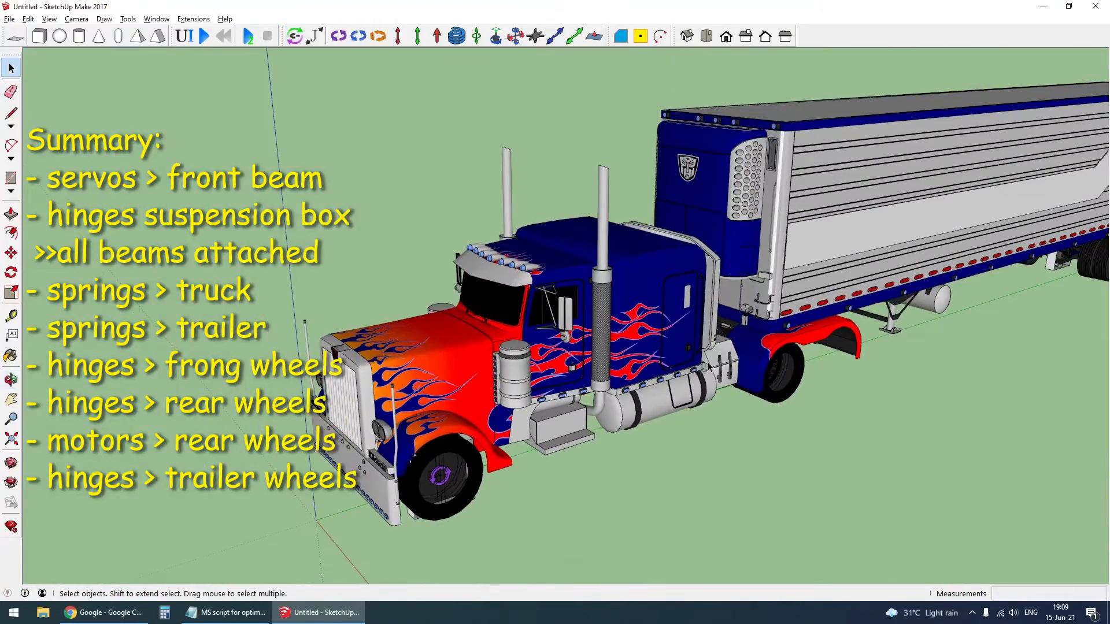
{"action": "middle_click_drag", "start_coordinate": [887, 316], "coordinate": [625, 259]}
{"action": "scroll", "coordinate": [670, 338], "scroll_direction": "up", "scroll_amount": 5}
{"action": "scroll", "coordinate": [696, 401], "scroll_direction": "down", "scroll_amount": 1}
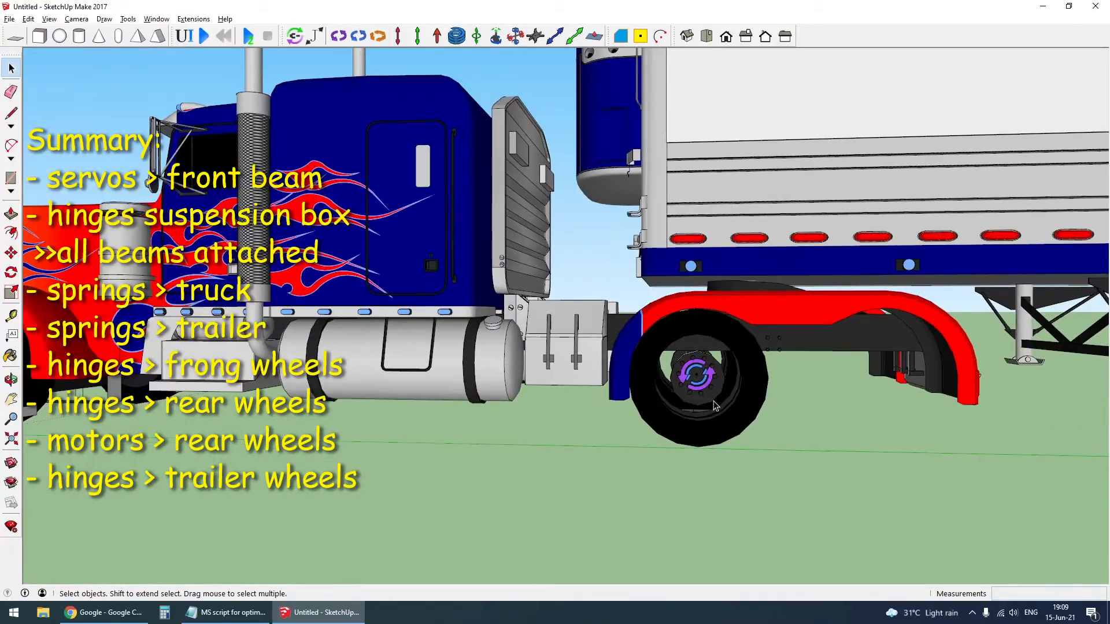
{"action": "scroll", "coordinate": [727, 427], "scroll_direction": "up", "scroll_amount": 1}
{"action": "left_click", "coordinate": [296, 37]}
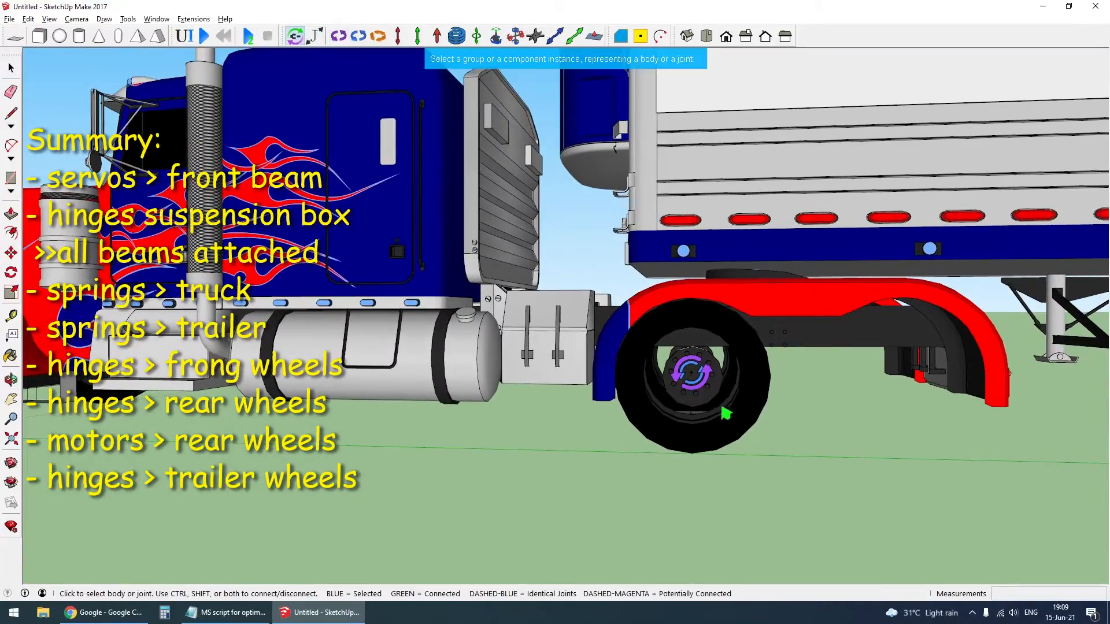
{"action": "scroll", "coordinate": [726, 413], "scroll_direction": "up", "scroll_amount": 4}
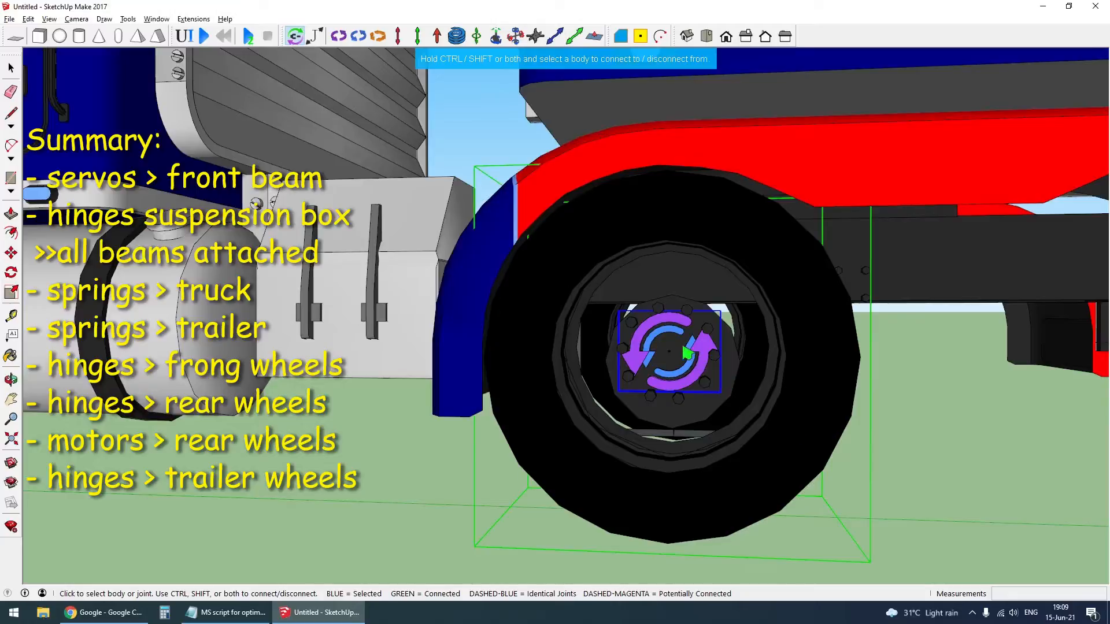
{"action": "left_click", "coordinate": [798, 415]}
{"action": "middle_click_drag", "start_coordinate": [812, 431], "coordinate": [566, 509]}
{"action": "left_click", "coordinate": [579, 438]}
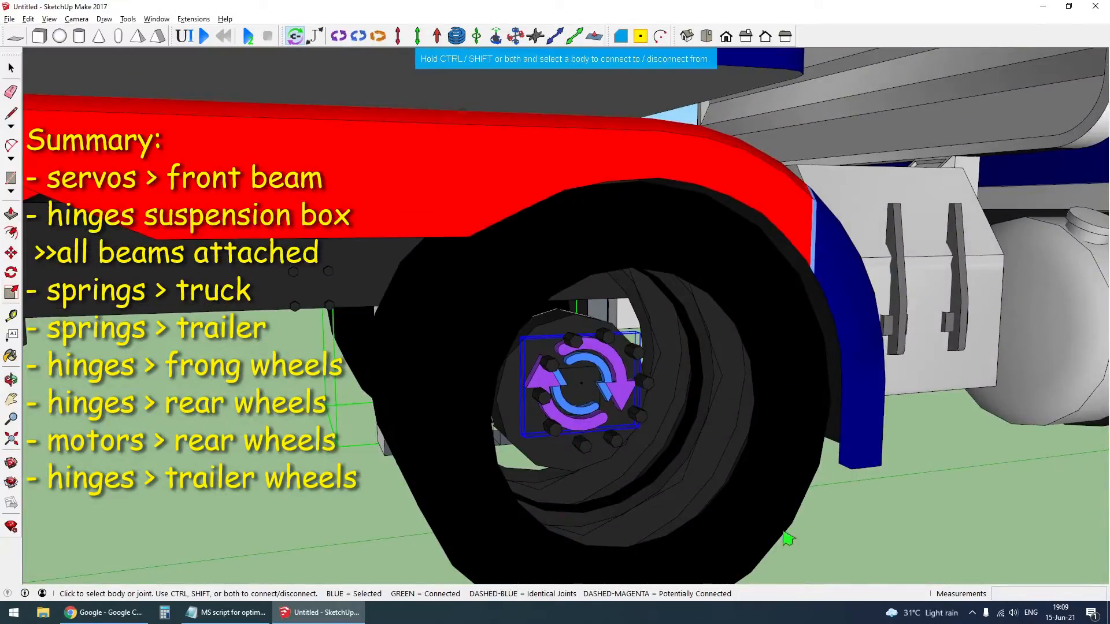
{"action": "left_click", "coordinate": [781, 498]}
- Check the joints connected to the rear axle beam and the truck body using X-ray display
{"action": "scroll", "coordinate": [642, 427], "scroll_direction": "down", "scroll_amount": 2}
{"action": "middle_click_drag", "start_coordinate": [541, 391], "coordinate": [788, 267]}
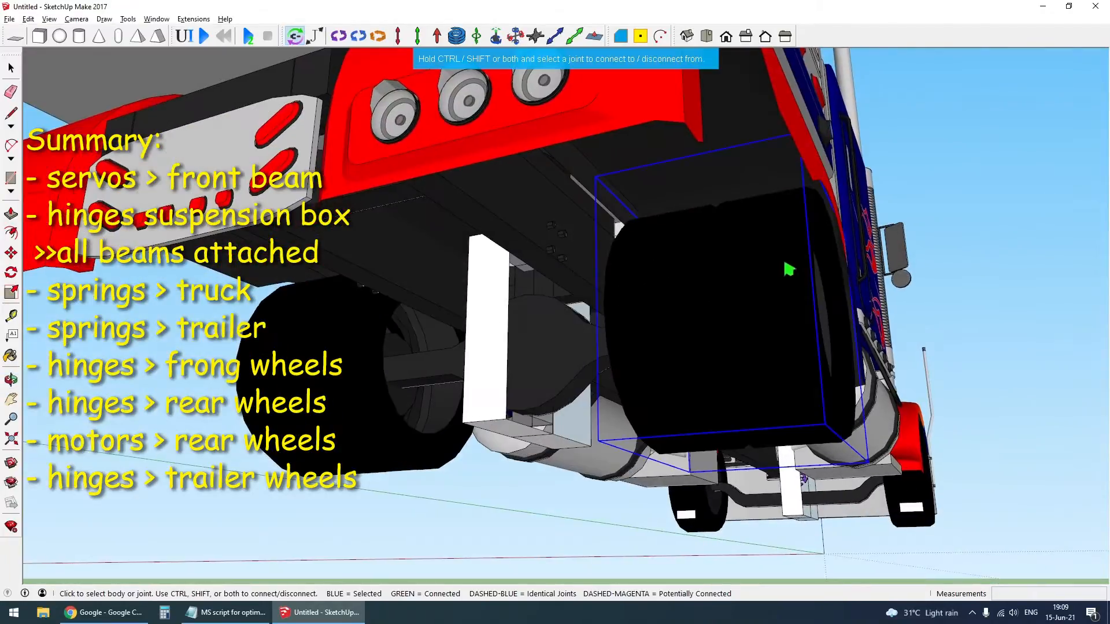
{"action": "left_click", "coordinate": [583, 371]}
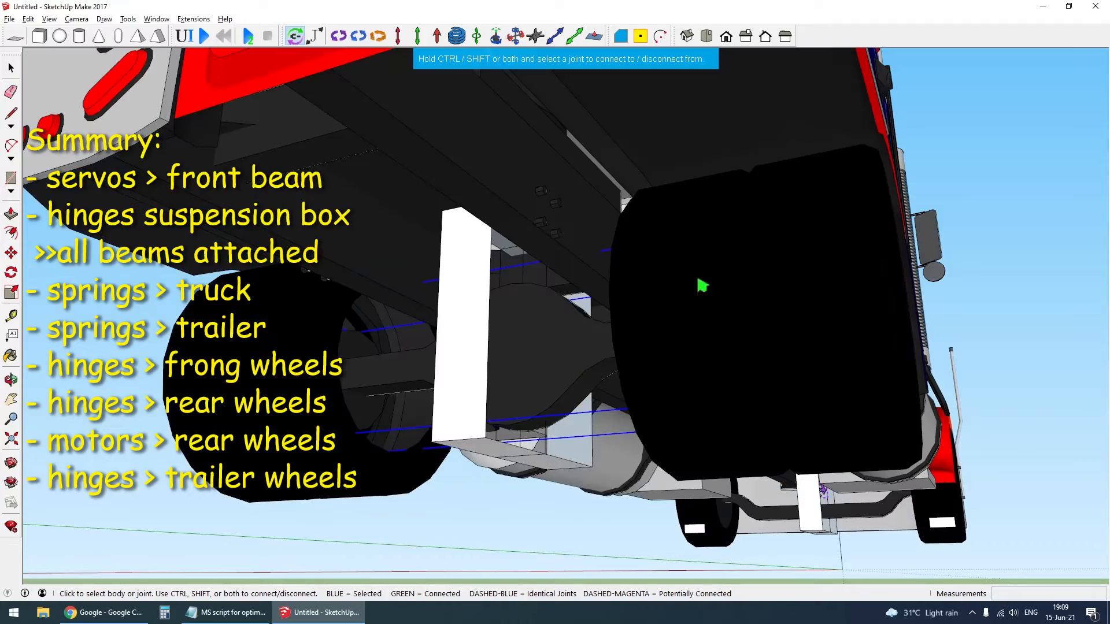
{"action": "left_click", "coordinate": [798, 109]}
{"action": "key", "text": "x"}
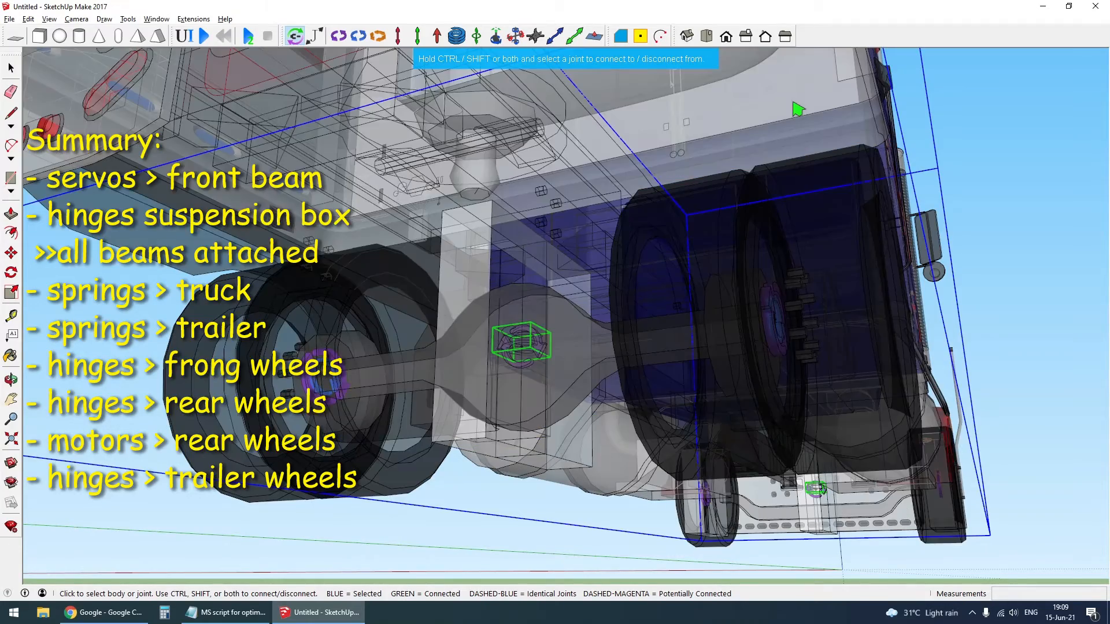
{"action": "key", "text": "x"}
{"action": "middle_click_drag", "start_coordinate": [848, 349], "coordinate": [346, 387]}
- Check the hinge and servo joints connected to the front axle beam using X-ray display
{"action": "scroll", "coordinate": [344, 388], "scroll_direction": "down", "scroll_amount": 3}
{"action": "scroll", "coordinate": [344, 388], "scroll_direction": "down", "scroll_amount": 5}
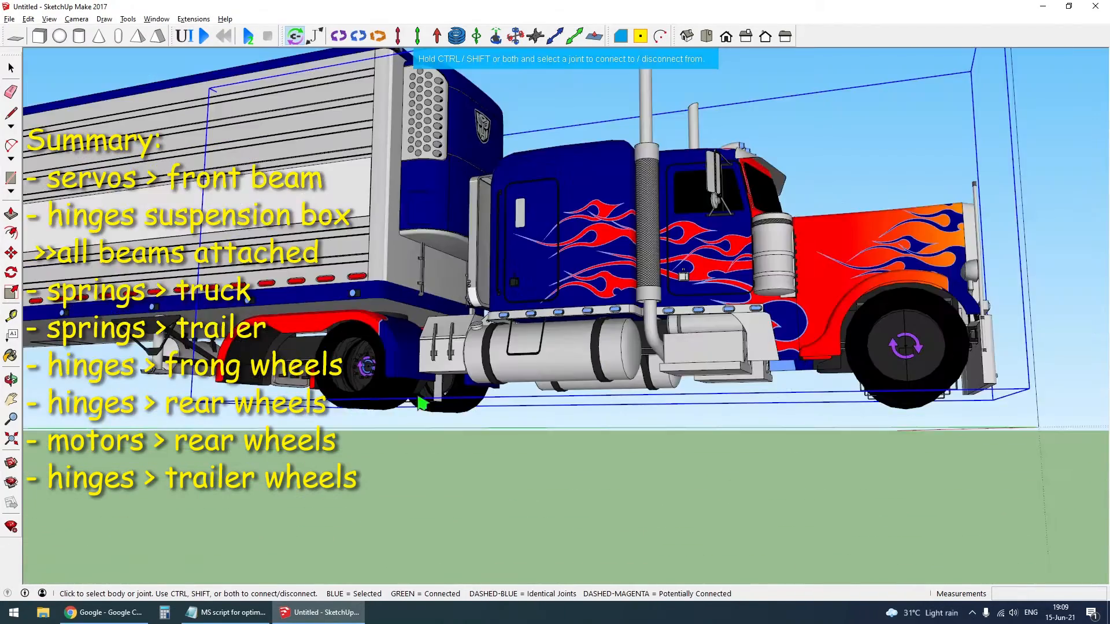
{"action": "middle_click_drag", "start_coordinate": [538, 399], "coordinate": [253, 389]}
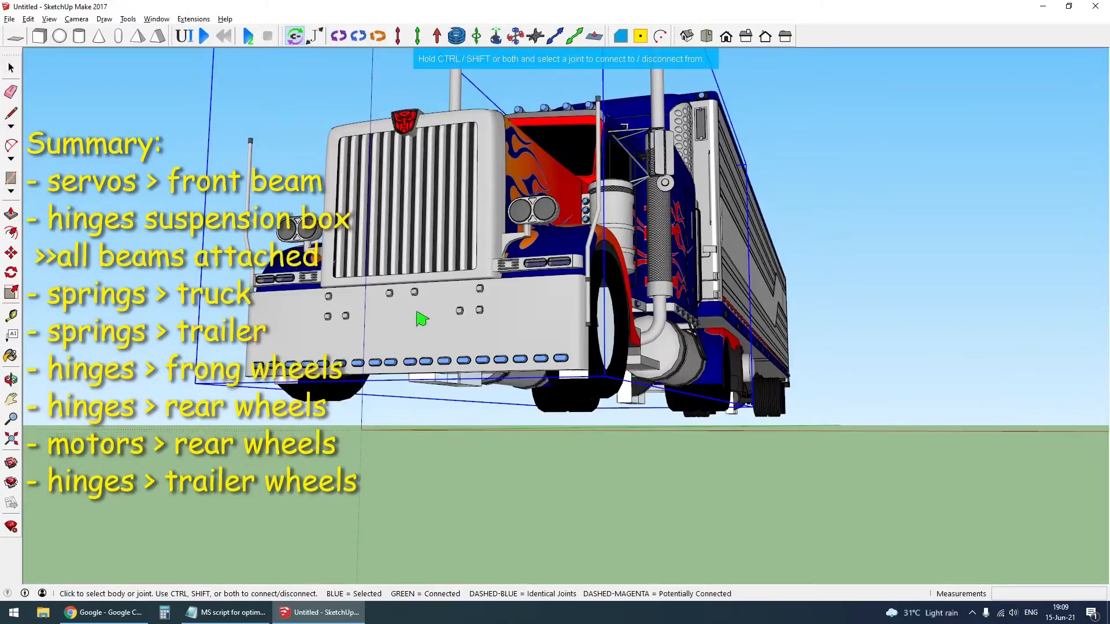
{"action": "key", "text": "x"}
{"action": "middle_click_drag", "start_coordinate": [530, 342], "coordinate": [494, 309]}
{"action": "key", "text": "x"}
{"action": "scroll", "coordinate": [484, 371], "scroll_direction": "up", "scroll_amount": 5}
{"action": "key", "text": "x"}
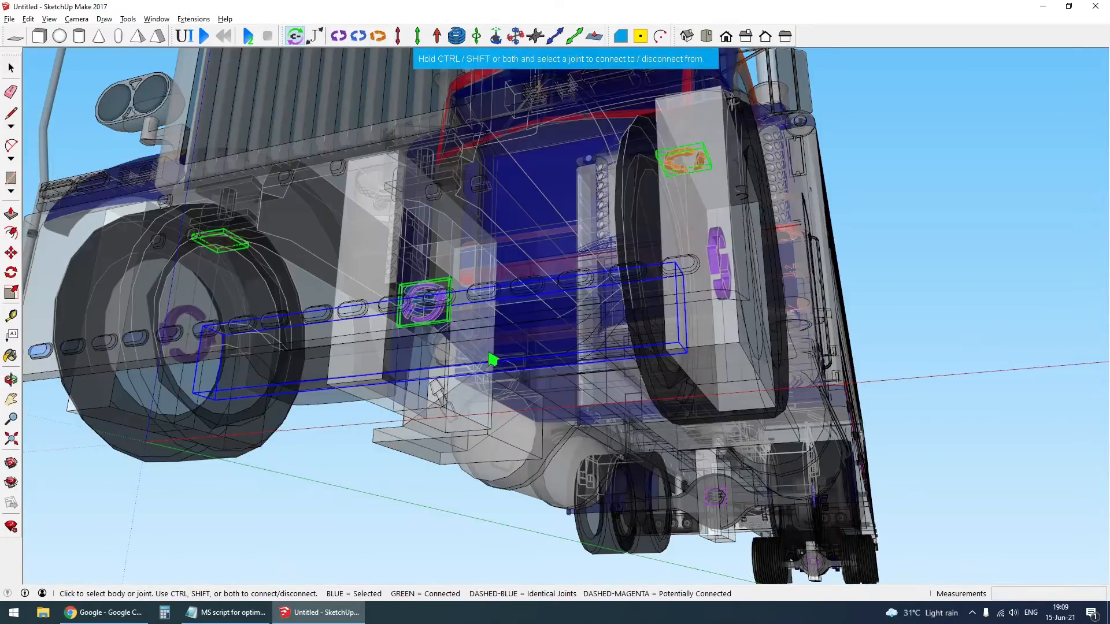
{"action": "middle_click_drag", "start_coordinate": [490, 347], "coordinate": [474, 338]}
{"action": "scroll", "coordinate": [472, 339], "scroll_direction": "down", "scroll_amount": 3}
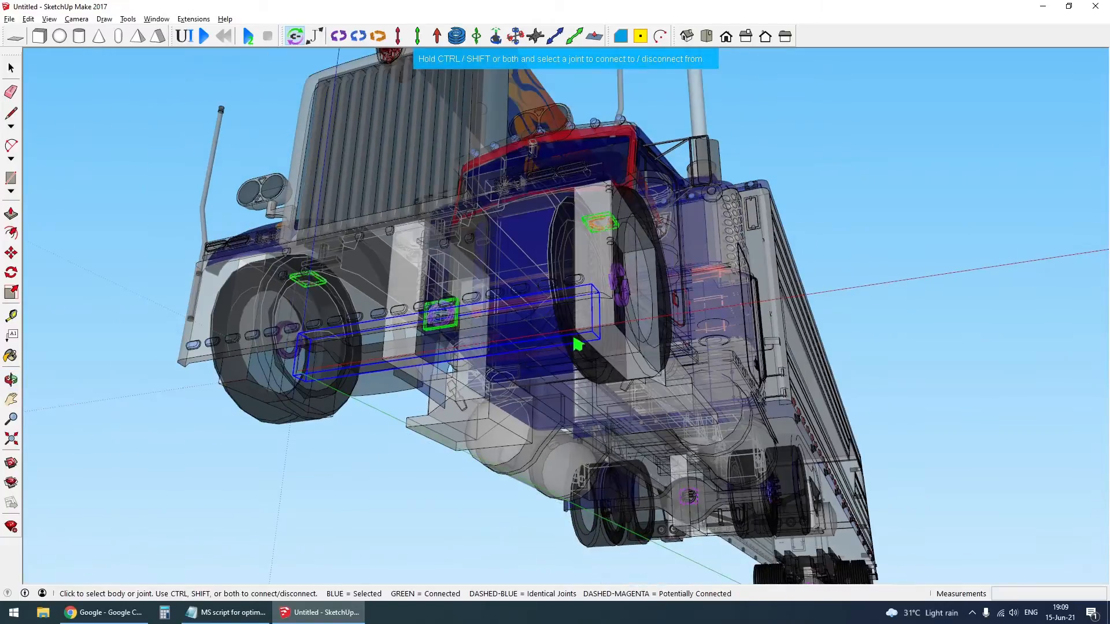
- Turn off the X-ray display and check the hinge joint connections of the truck's front wheels
{"action": "middle_click_drag", "start_coordinate": [574, 338], "coordinate": [587, 302]}
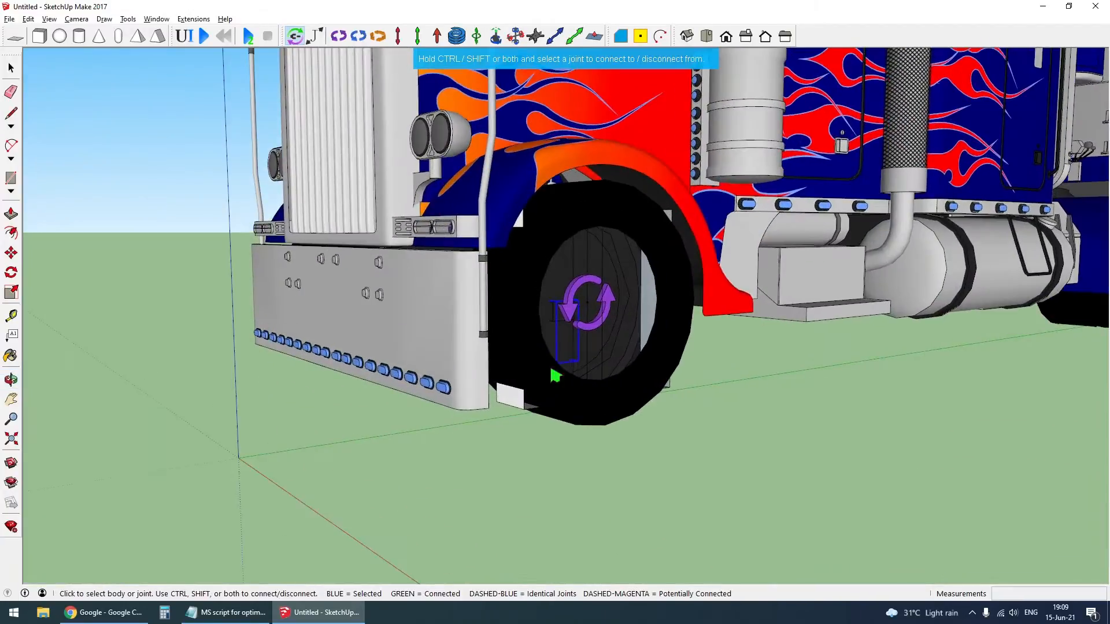
{"action": "left_click", "coordinate": [588, 399]}
{"action": "middle_click_drag", "start_coordinate": [588, 405], "coordinate": [937, 274]}
{"action": "scroll", "coordinate": [718, 355], "scroll_direction": "down", "scroll_amount": 3}
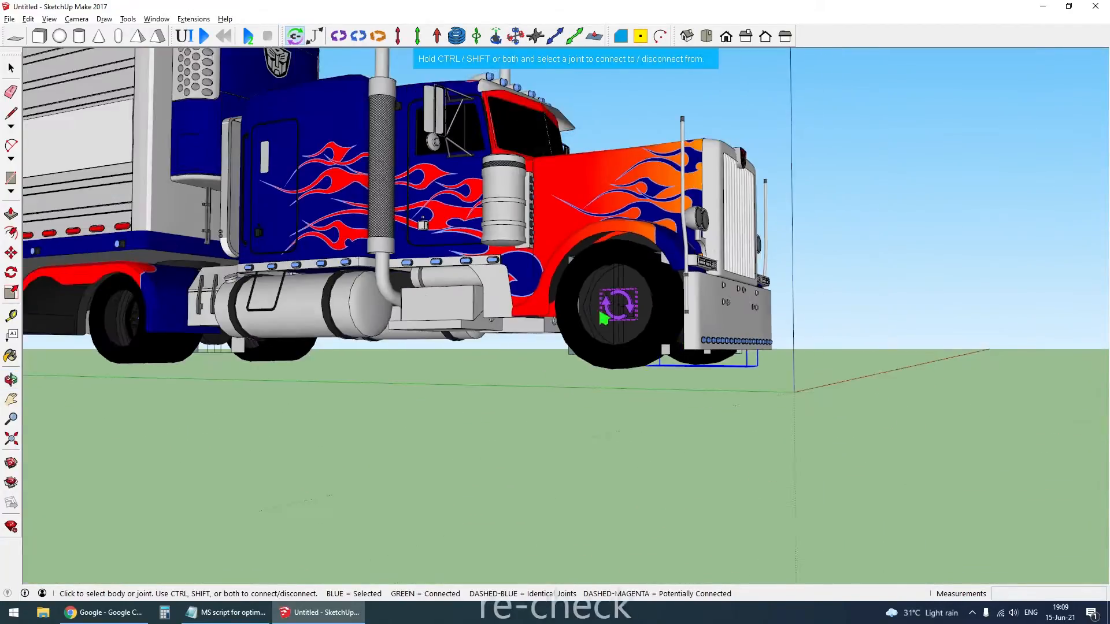
- Check the hinge joint connection of the trailer wheel on one side
{"action": "scroll", "coordinate": [601, 317], "scroll_direction": "down", "scroll_amount": 2}
{"action": "middle_click_drag", "start_coordinate": [440, 323], "coordinate": [954, 350], "text": "shift"}
{"action": "scroll", "coordinate": [198, 337], "scroll_direction": "up", "scroll_amount": 1}
{"action": "middle_click_drag", "start_coordinate": [243, 341], "coordinate": [503, 372], "text": "shift"}
{"action": "scroll", "coordinate": [428, 385], "scroll_direction": "up", "scroll_amount": 6}
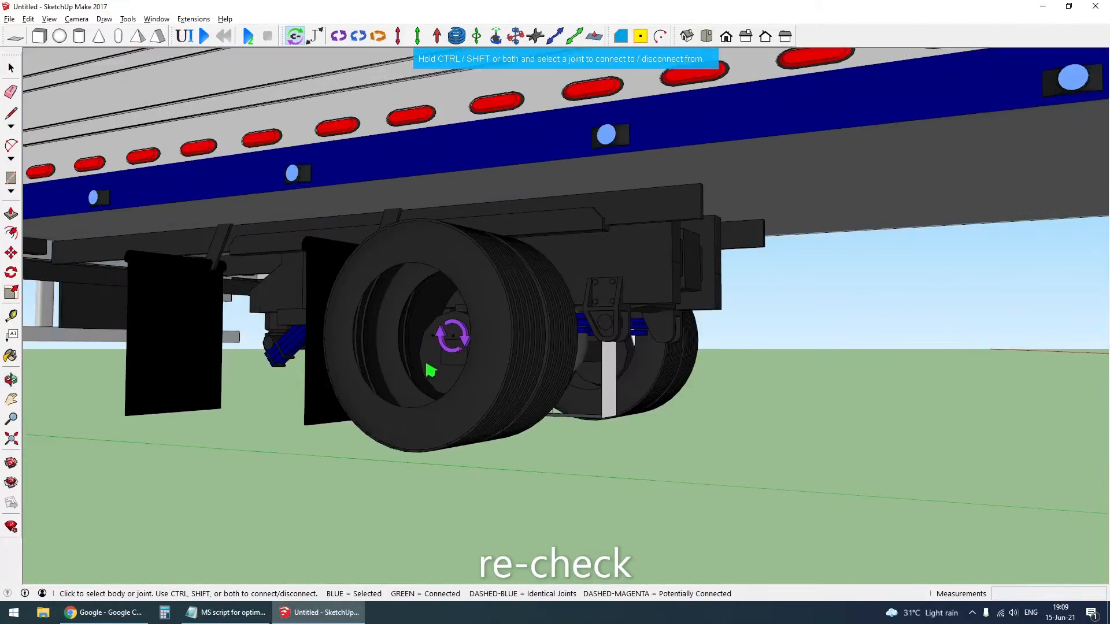
{"action": "scroll", "coordinate": [431, 370], "scroll_direction": "up", "scroll_amount": 2}
{"action": "left_click", "coordinate": [508, 447]}
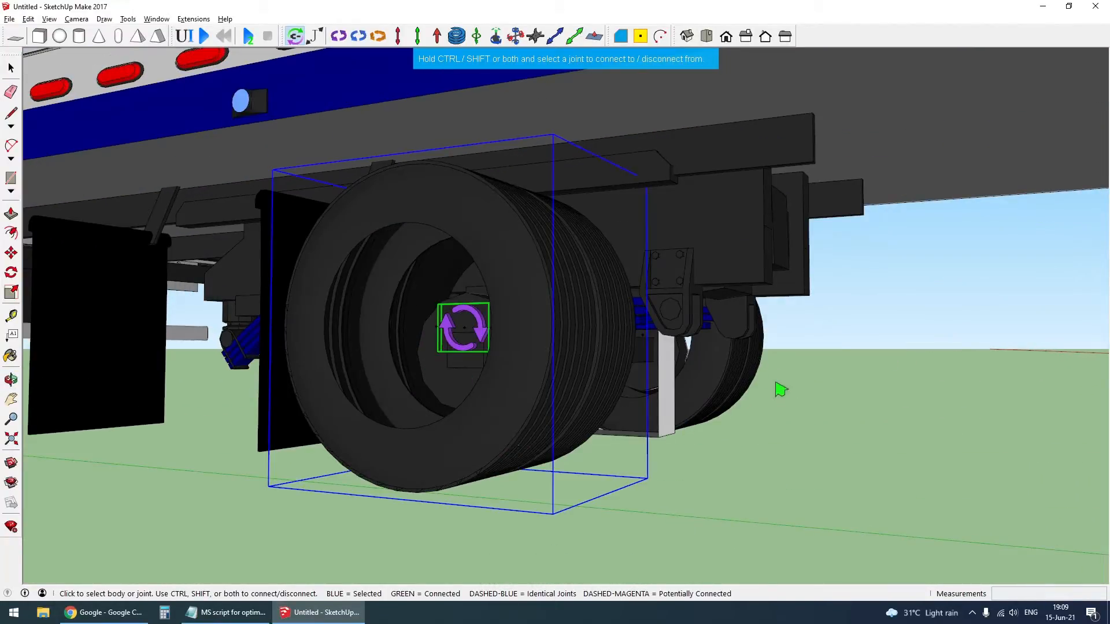
- Connect the hinge joint on the opposite side of the trailer axle to its wheel
{"action": "middle_click_drag", "start_coordinate": [781, 389], "coordinate": [614, 442]}
{"action": "scroll", "coordinate": [615, 443], "scroll_direction": "down", "scroll_amount": 3}
{"action": "scroll", "coordinate": [691, 385], "scroll_direction": "up", "scroll_amount": 2}
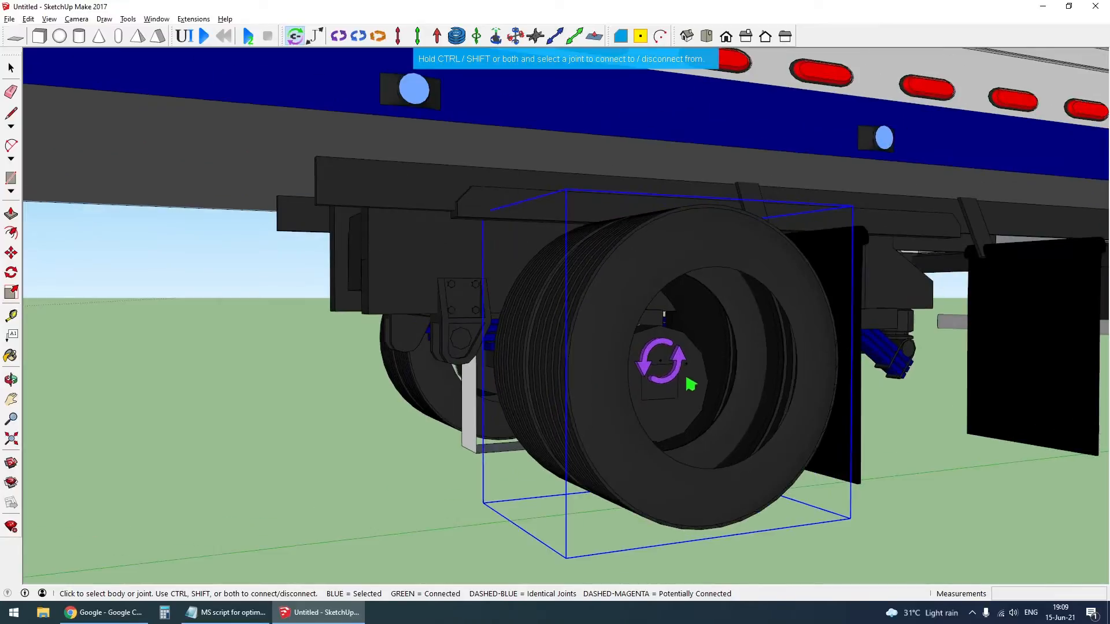
{"action": "left_click", "coordinate": [738, 480]}
{"action": "scroll", "coordinate": [757, 439], "scroll_direction": "down", "scroll_amount": 3}
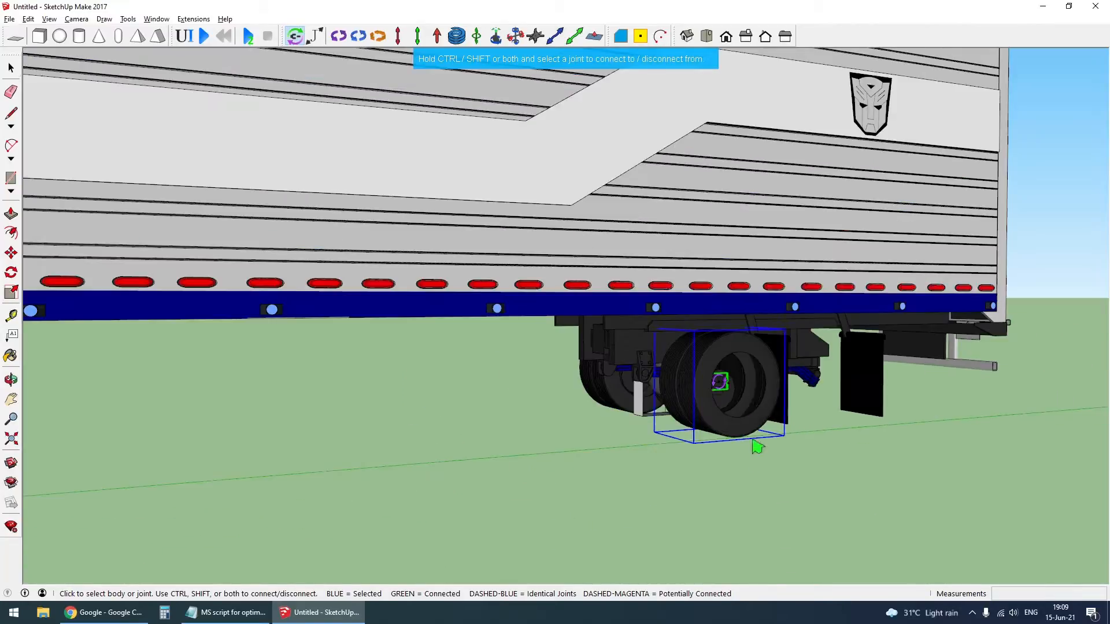
- Open this trailer wheel group, place its axes origin at the wheel's centre, and close the group
{"action": "key", "text": "space"}
{"action": "double_click", "coordinate": [752, 437]}
{"action": "scroll", "coordinate": [713, 403], "scroll_direction": "up", "scroll_amount": 4}
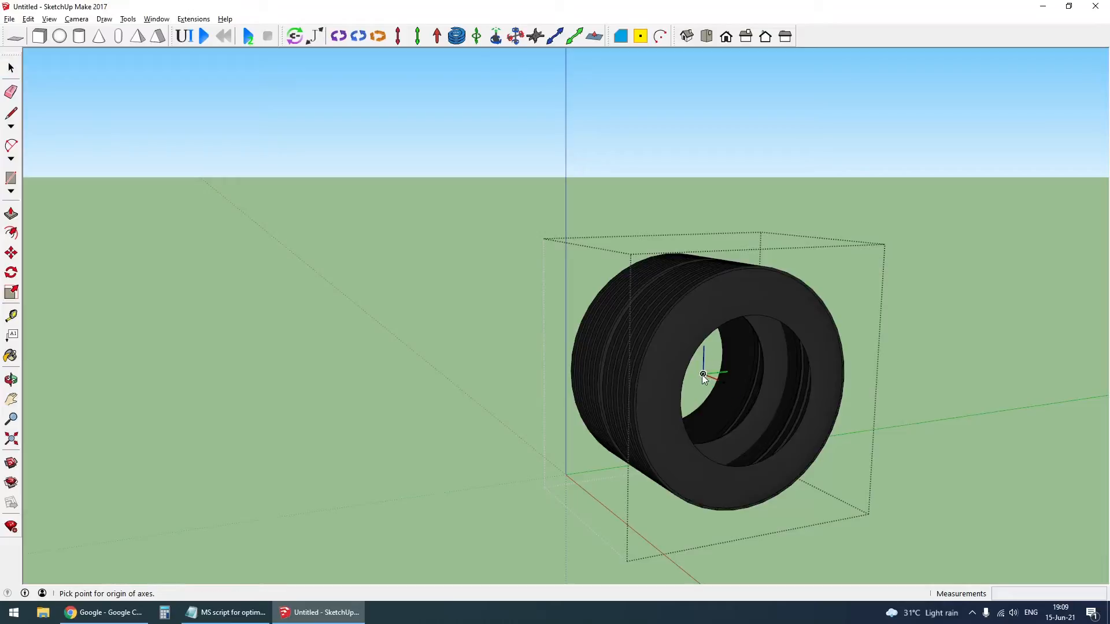
{"action": "left_click", "coordinate": [702, 375]}
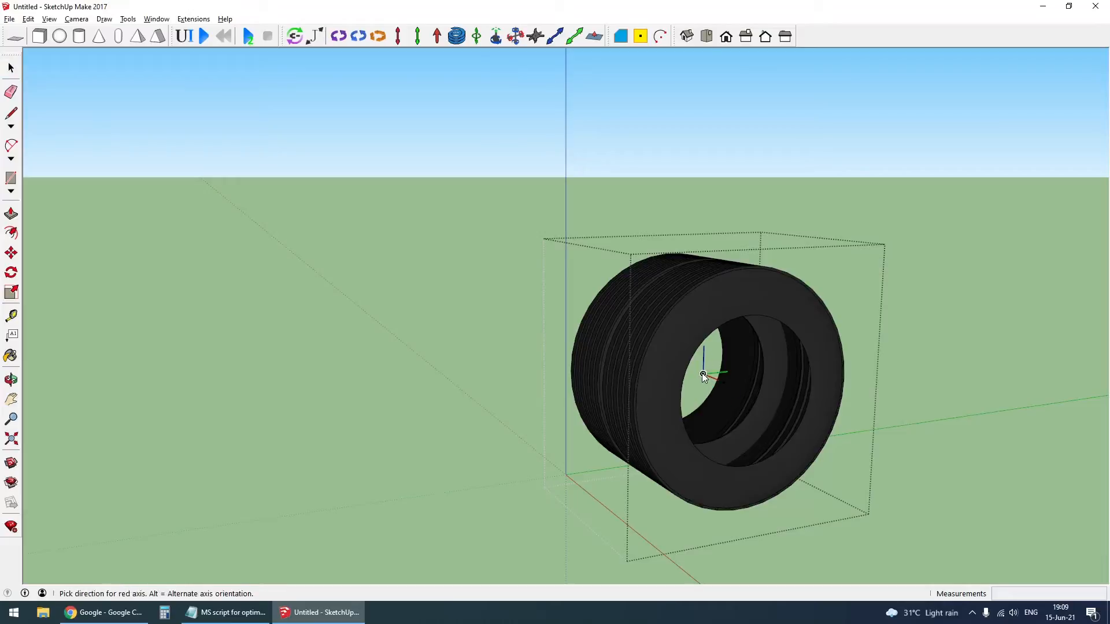
{"action": "left_click", "coordinate": [702, 374]}
{"action": "left_click", "coordinate": [702, 375]}
{"action": "key", "text": "space"}
{"action": "scroll", "coordinate": [662, 372], "scroll_direction": "down", "scroll_amount": 3}
{"action": "left_click", "coordinate": [788, 298]}
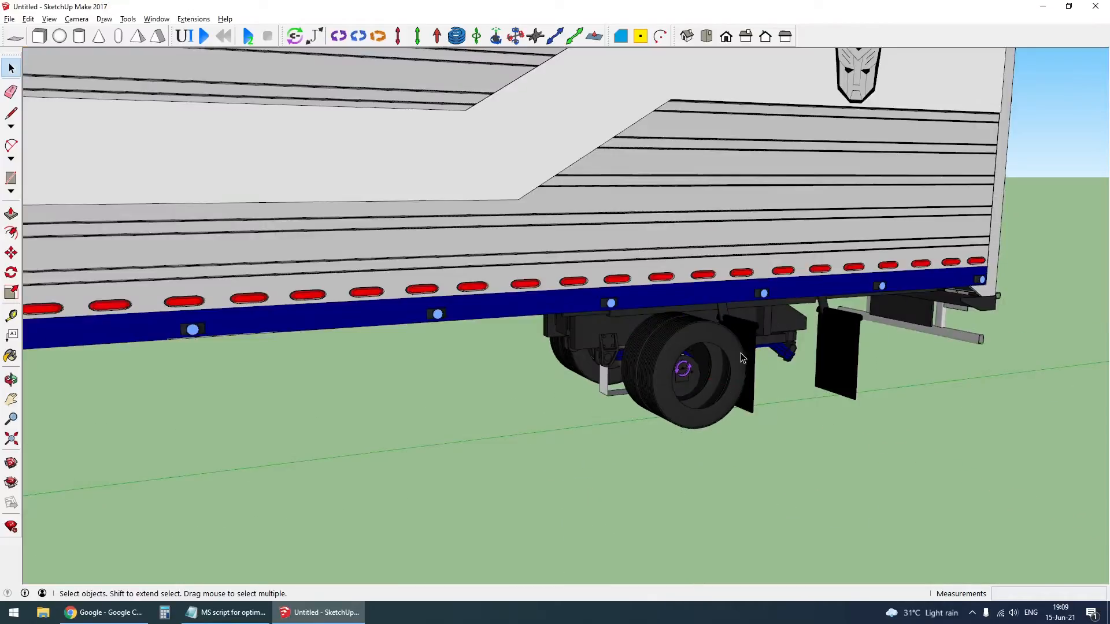
- Reset the axes of the other trailer wheel group, with the origin at its centre and the red axis pointing outward along the axle
{"action": "right_click", "coordinate": [719, 413]}
{"action": "mouse_move", "coordinate": [646, 373]}
{"action": "middle_mouse_down"}
{"action": "mouse_move", "coordinate": [557, 373]}
{"action": "mouse_move", "coordinate": [622, 414]}
{"action": "mouse_move", "coordinate": [516, 377]}
{"action": "mouse_move", "coordinate": [624, 375]}
{"action": "middle_mouse_up"}
{"action": "scroll", "coordinate": [514, 372], "scroll_direction": "up", "scroll_amount": 1}
{"action": "double_click", "coordinate": [516, 369]}
{"action": "scroll", "coordinate": [567, 373], "scroll_direction": "up", "scroll_amount": 3}
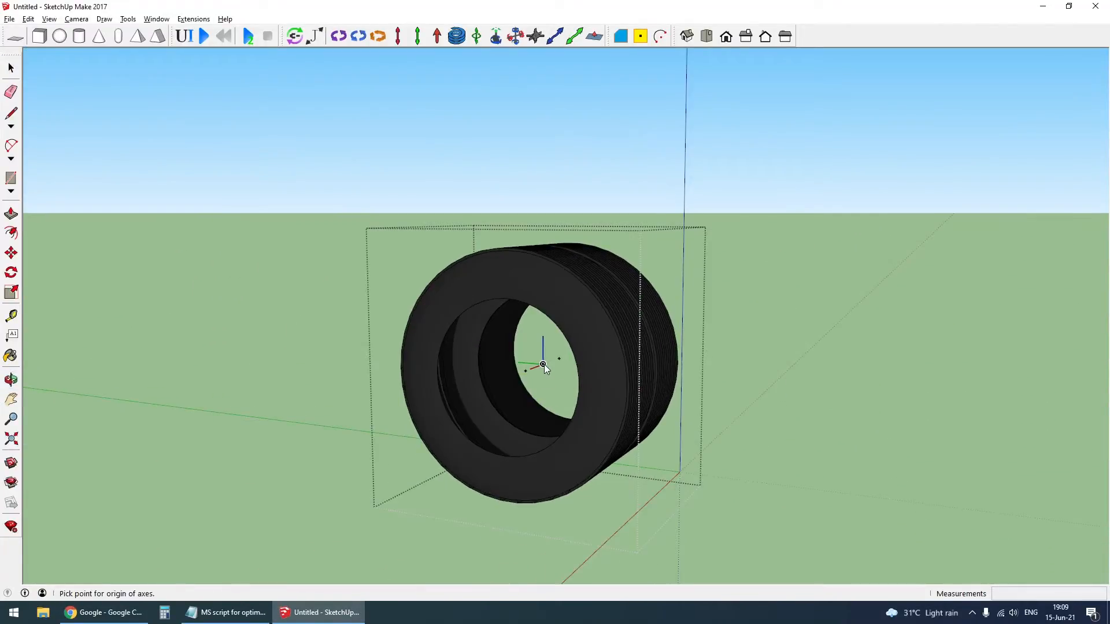
{"action": "left_click", "coordinate": [543, 365]}
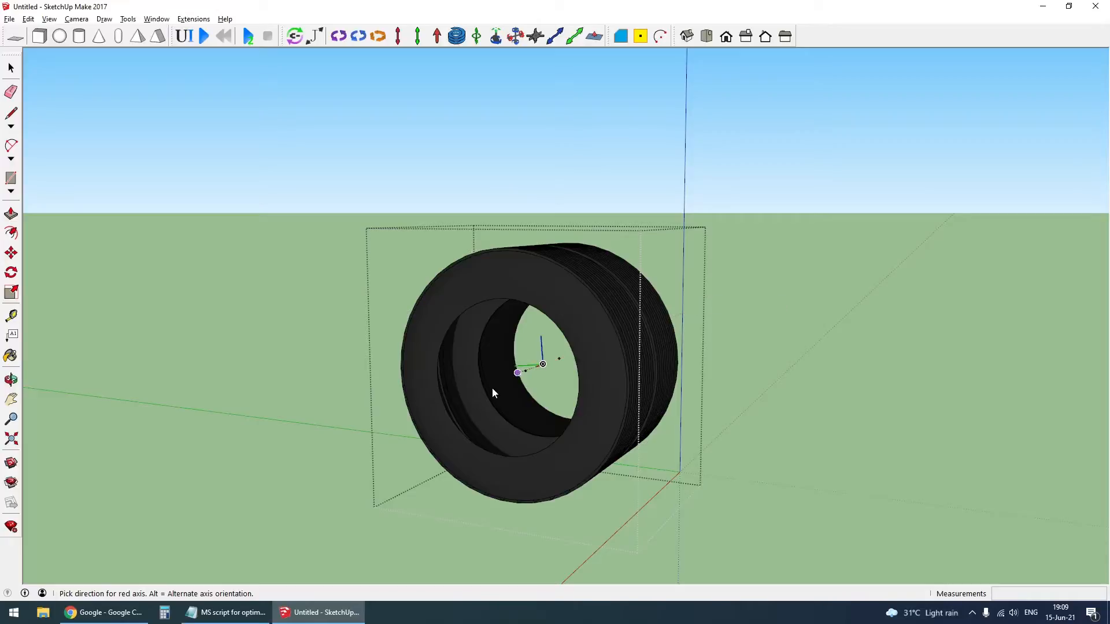
{"action": "left_click", "coordinate": [306, 450]}
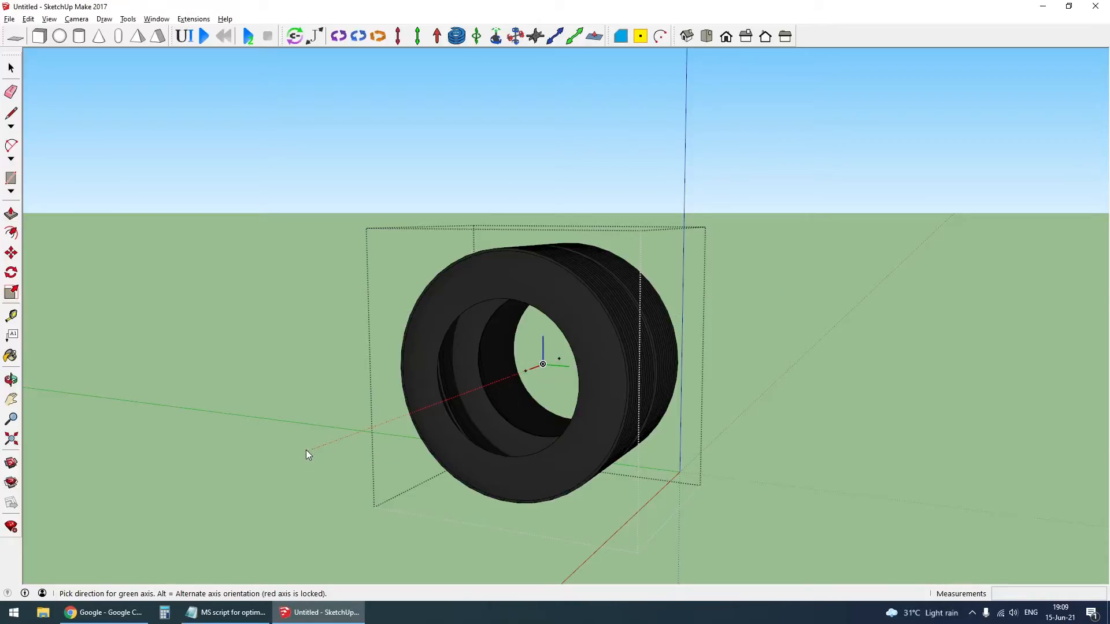
{"action": "left_click", "coordinate": [306, 450]}
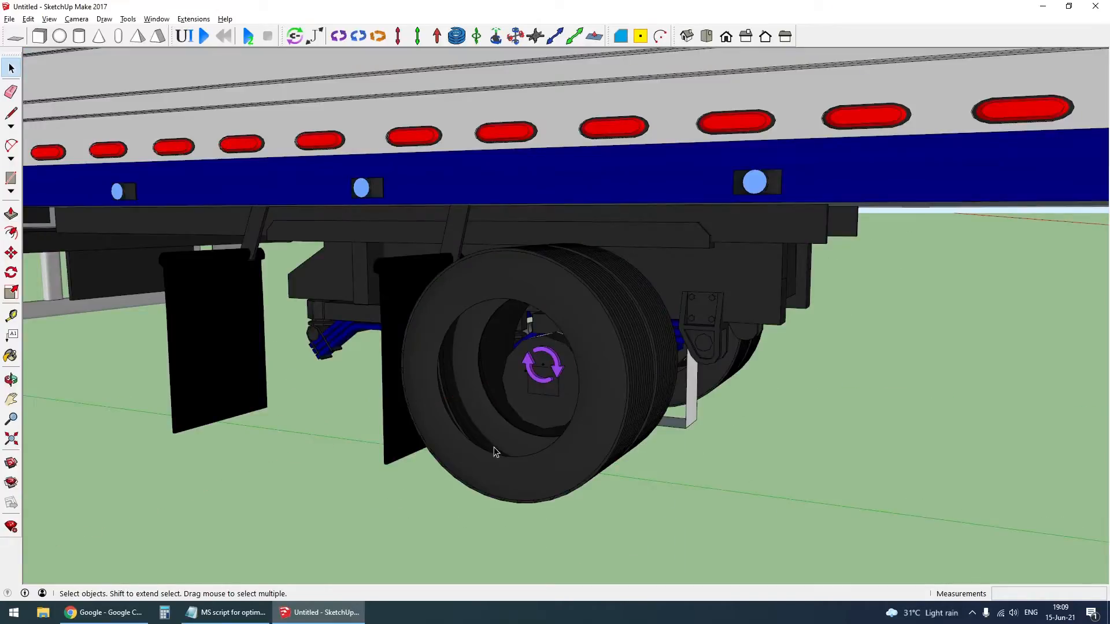
{"action": "mouse_move", "coordinate": [540, 367]}
{"action": "middle_mouse_down"}
{"action": "mouse_move", "coordinate": [560, 335]}
{"action": "mouse_move", "coordinate": [532, 328]}
{"action": "middle_mouse_up"}
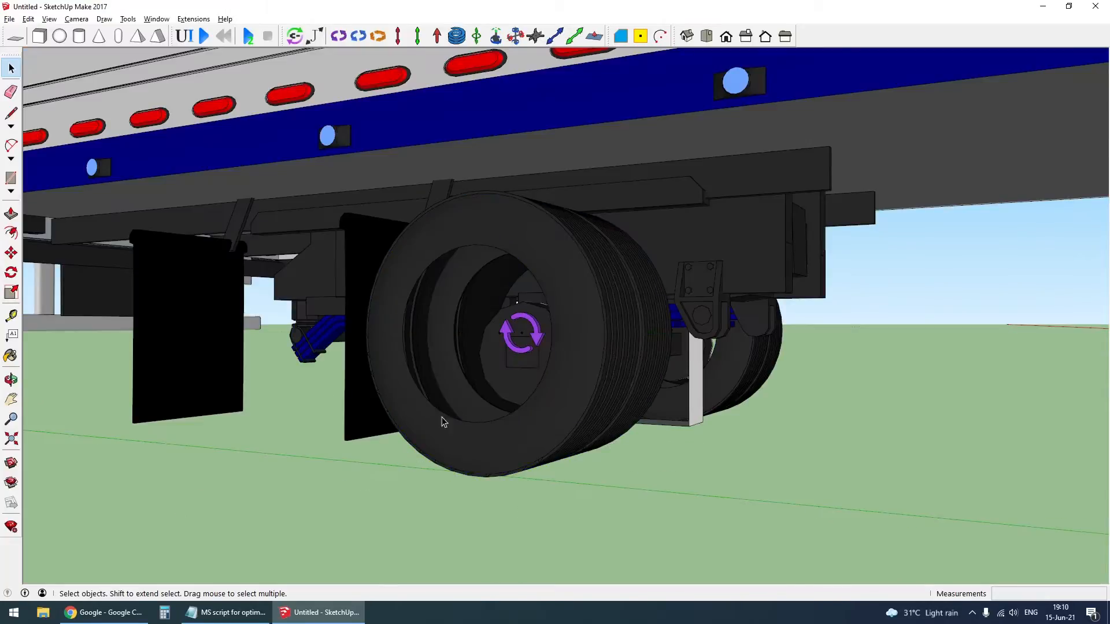
{"action": "scroll", "coordinate": [443, 417], "scroll_direction": "down", "scroll_amount": 3}
- Copy the truck's rear axle beam, suspension frame, joints and wheels about 1.29 m rearward along the green axis
{"action": "middle_click_drag", "start_coordinate": [448, 410], "coordinate": [8, 390]}
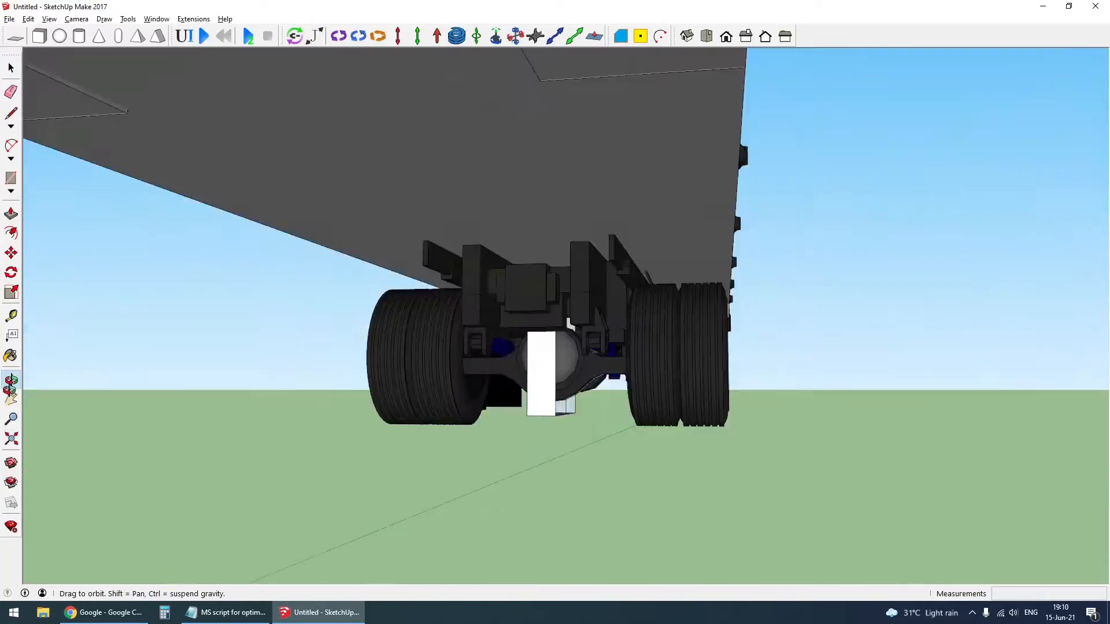
{"action": "middle_click_drag", "start_coordinate": [653, 378], "coordinate": [87, 388]}
{"action": "scroll", "coordinate": [534, 371], "scroll_direction": "down", "scroll_amount": 10}
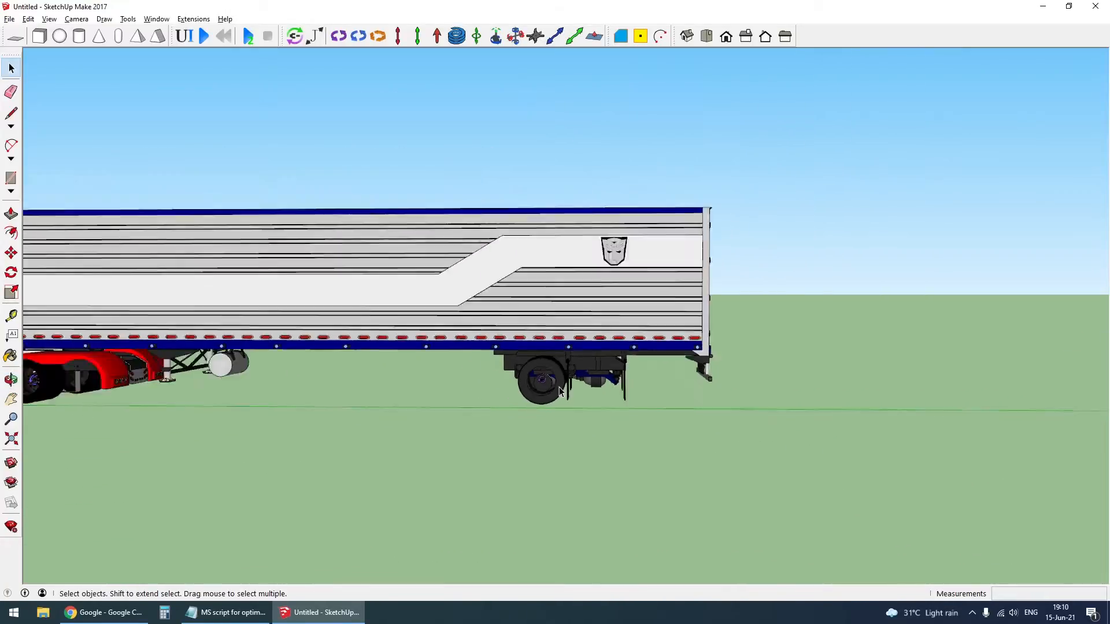
{"action": "scroll", "coordinate": [249, 363], "scroll_direction": "up", "scroll_amount": 2}
{"action": "scroll", "coordinate": [311, 359], "scroll_direction": "up", "scroll_amount": 2}
{"action": "middle_click_drag", "start_coordinate": [311, 360], "coordinate": [370, 347]}
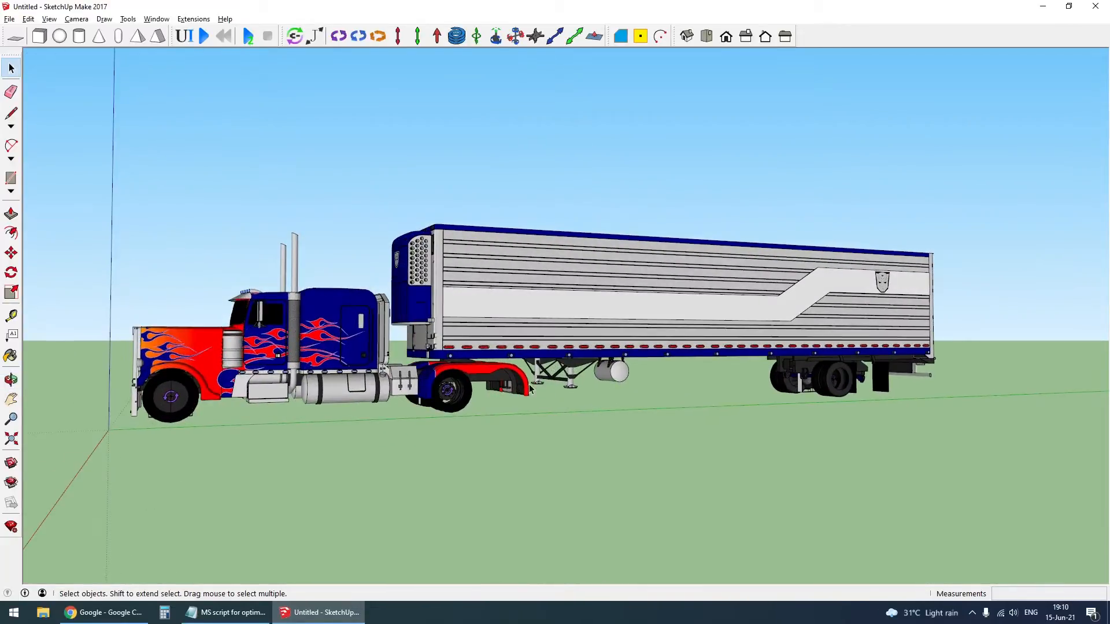
{"action": "scroll", "coordinate": [398, 341], "scroll_direction": "up", "scroll_amount": 5}
{"action": "left_click_drag", "start_coordinate": [397, 341], "coordinate": [515, 489]}
{"action": "middle_click_drag", "start_coordinate": [550, 498], "coordinate": [431, 472]}
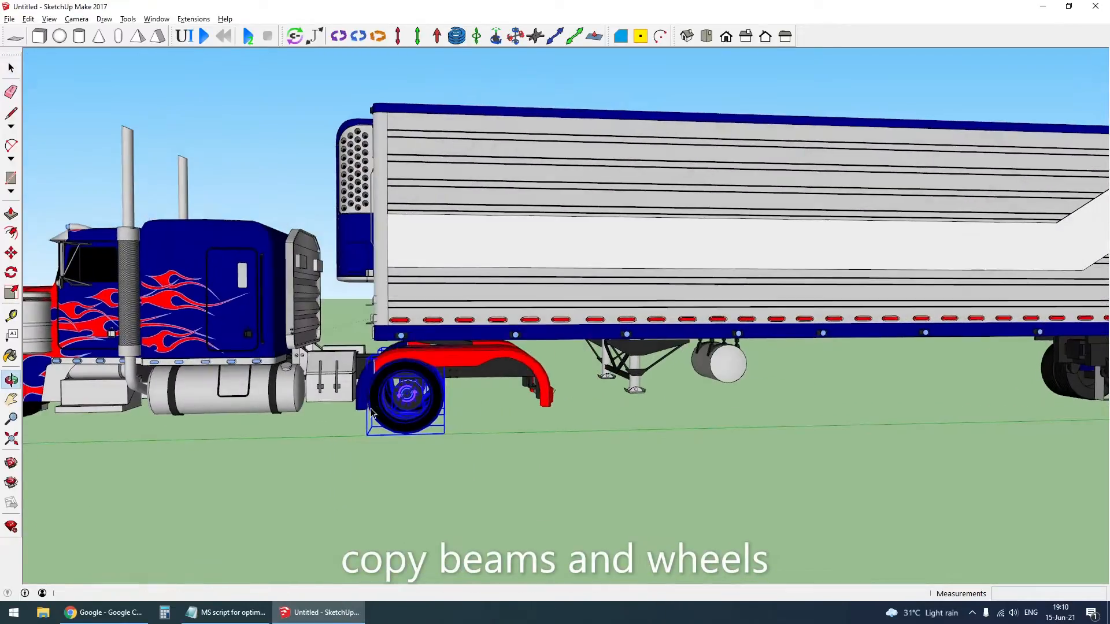
{"action": "scroll", "coordinate": [430, 473], "scroll_direction": "up", "scroll_amount": 4}
{"action": "left_click", "coordinate": [445, 485]}
{"action": "key", "text": "ctrl"}
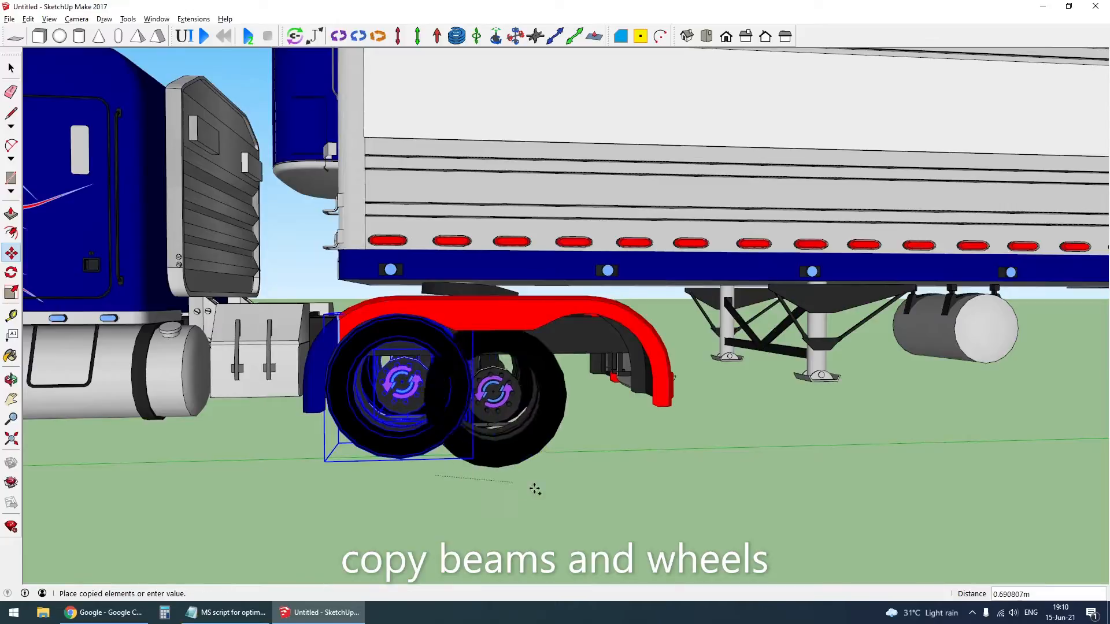
{"action": "middle_click_drag", "start_coordinate": [575, 488], "coordinate": [525, 347]}
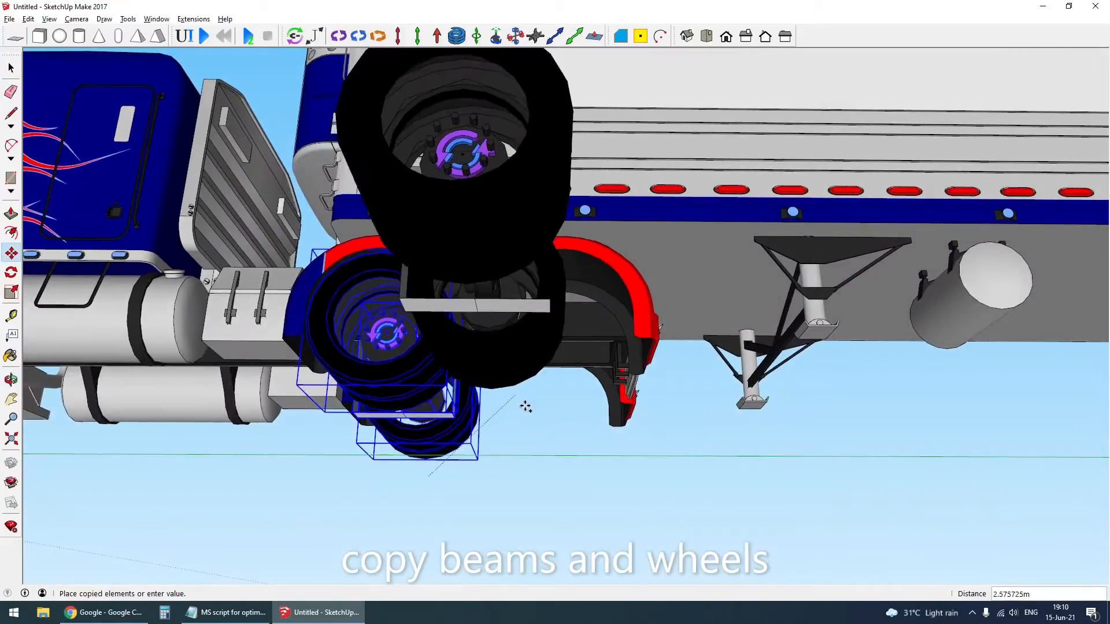
{"action": "middle_click_drag", "start_coordinate": [545, 476], "coordinate": [564, 386]}
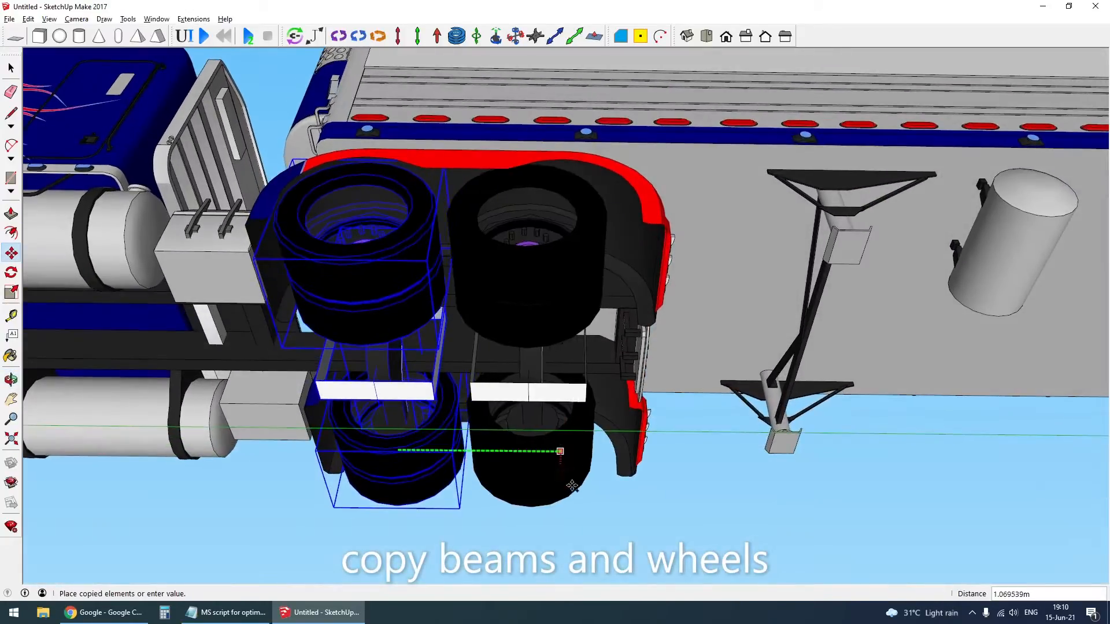
{"action": "left_click", "coordinate": [603, 507]}
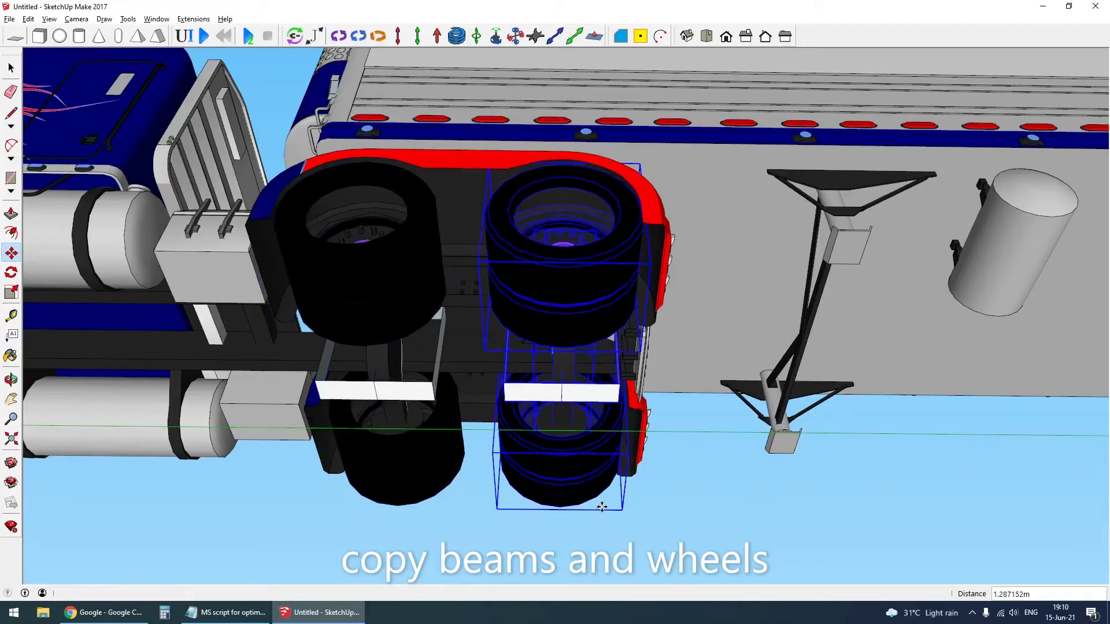
{"action": "middle_click_drag", "start_coordinate": [603, 508], "coordinate": [522, 467]}
{"action": "scroll", "coordinate": [506, 477], "scroll_direction": "down", "scroll_amount": 5}
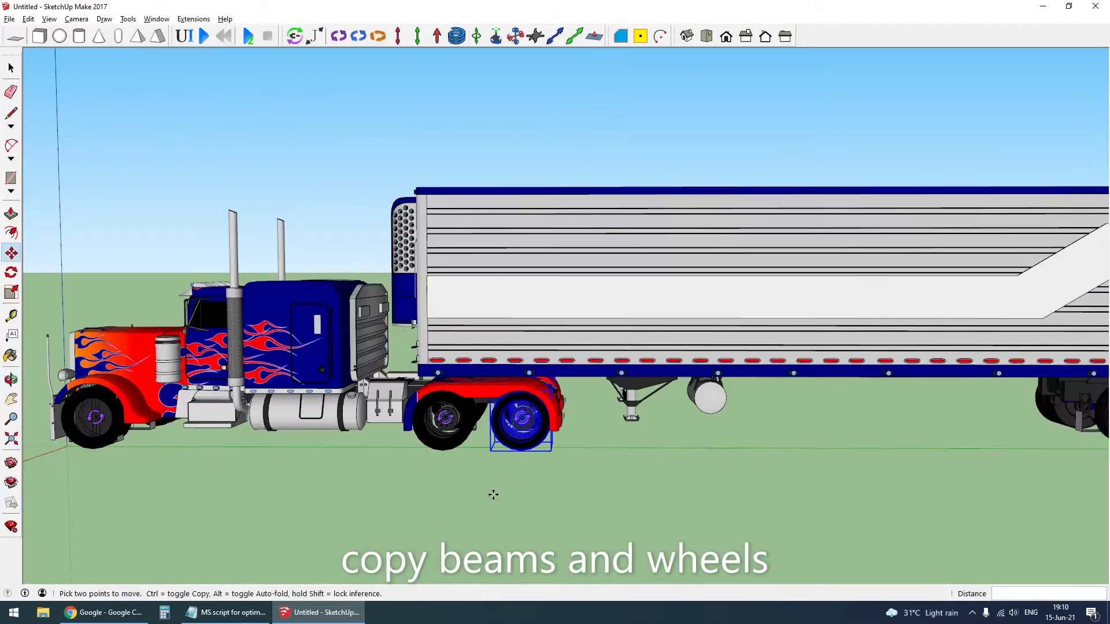
{"action": "key", "text": "space"}
{"action": "left_click", "coordinate": [493, 496]}
- Copy the trailer's axle beam, suspension frame, joints and wheels about 1.17 m rearward along the green axis
{"action": "scroll", "coordinate": [340, 354], "scroll_direction": "down", "scroll_amount": 3}
{"action": "scroll", "coordinate": [931, 387], "scroll_direction": "up", "scroll_amount": 7}
{"action": "middle_click_drag", "start_coordinate": [923, 386], "coordinate": [885, 377]}
{"action": "middle_click_drag", "start_coordinate": [781, 389], "coordinate": [782, 378]}
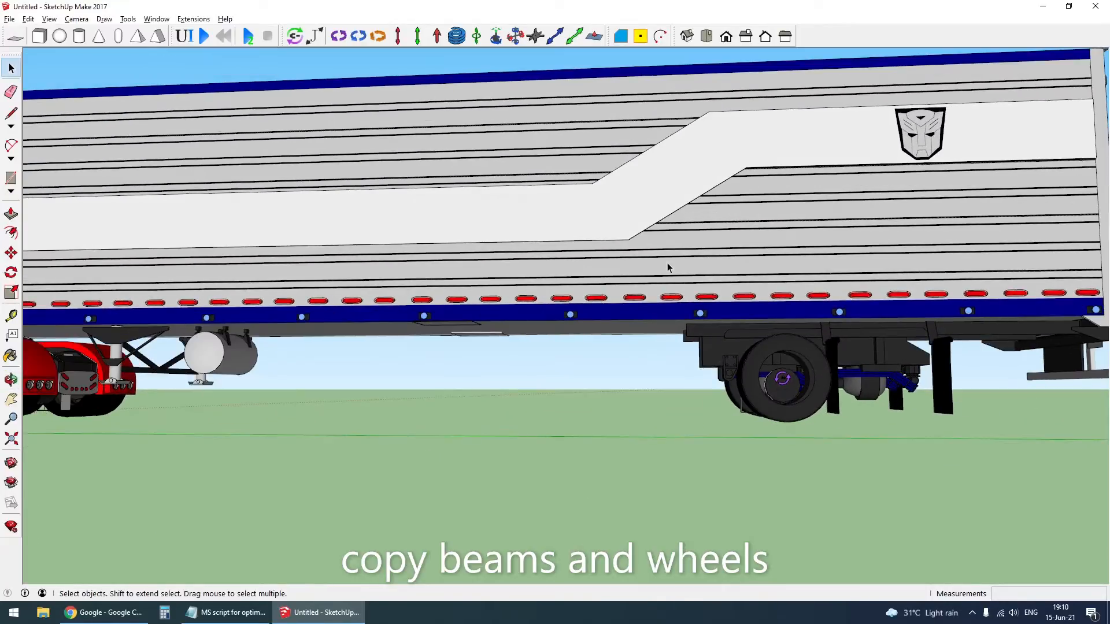
{"action": "middle_click_drag", "start_coordinate": [868, 470], "coordinate": [823, 456]}
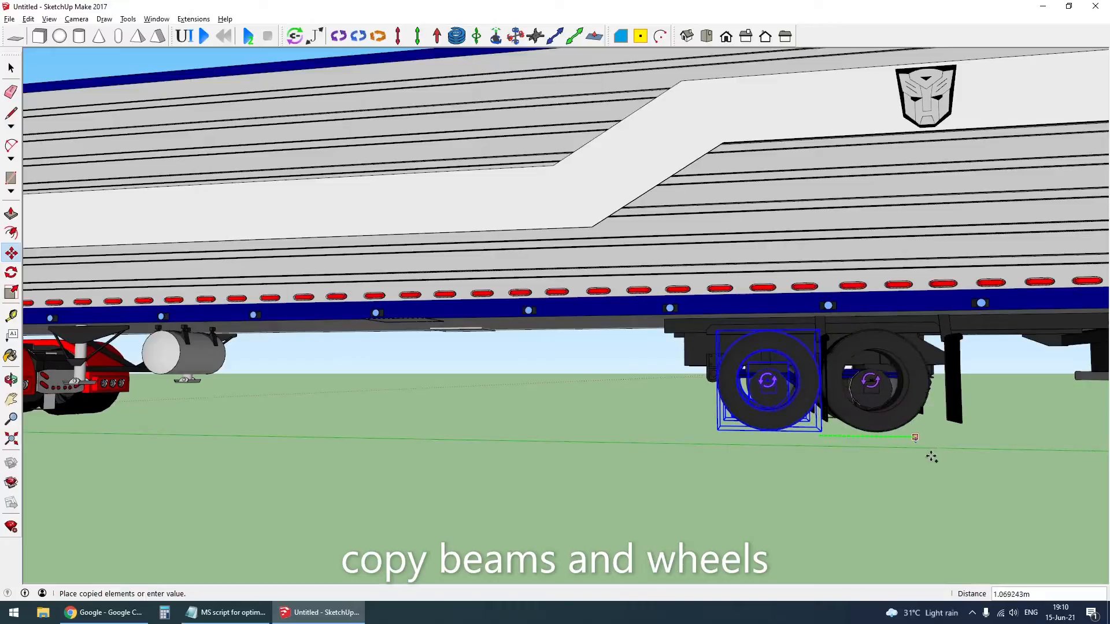
{"action": "middle_click_drag", "start_coordinate": [944, 465], "coordinate": [892, 483]}
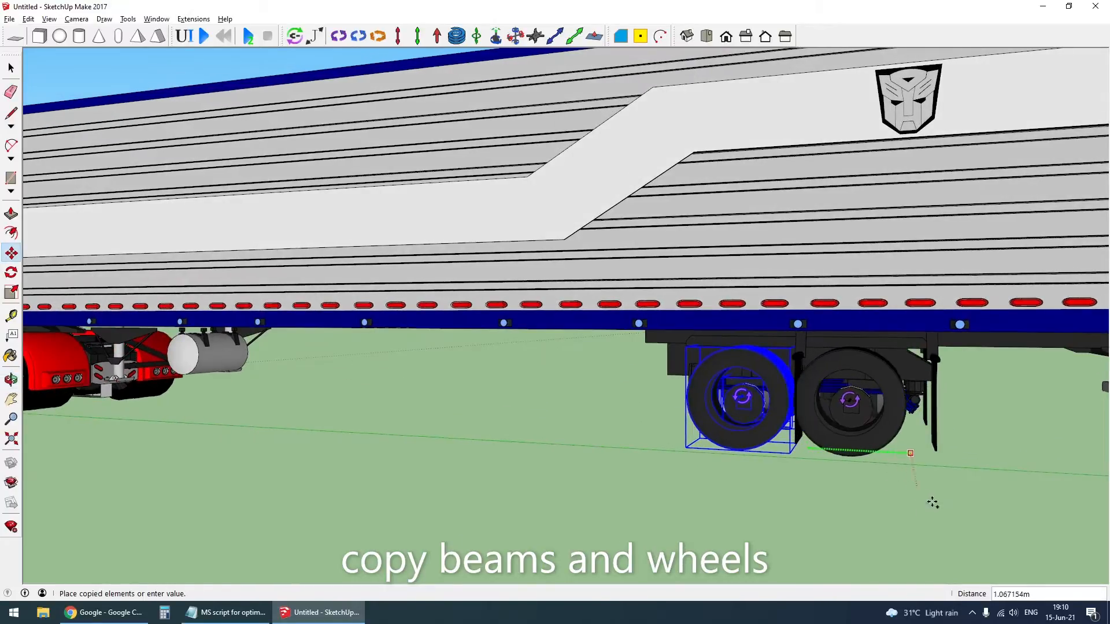
{"action": "middle_click_drag", "start_coordinate": [951, 515], "coordinate": [914, 295]}
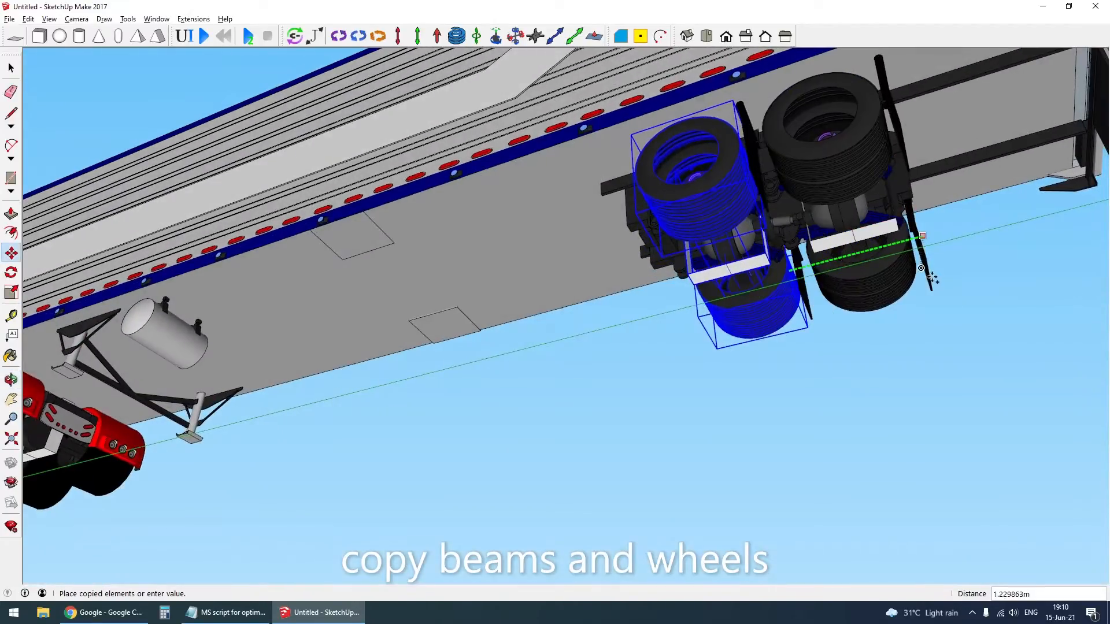
{"action": "left_click", "coordinate": [947, 354]}
{"action": "scroll", "coordinate": [810, 277], "scroll_direction": "up", "scroll_amount": 4}
{"action": "middle_click_drag", "start_coordinate": [861, 341], "coordinate": [810, 454]}
{"action": "key", "text": "space"}
{"action": "scroll", "coordinate": [814, 509], "scroll_direction": "up", "scroll_amount": 4}
{"action": "scroll", "coordinate": [810, 452], "scroll_direction": "down", "scroll_amount": 5}
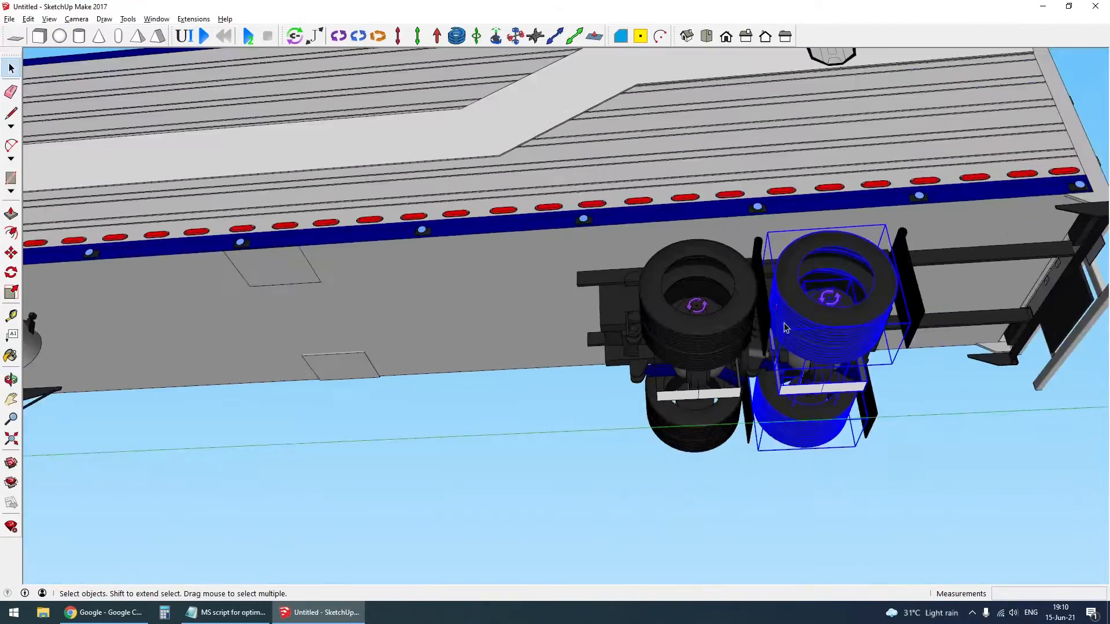
- Open the trailer wheel, select all its contents, unhide its hidden rim parts, and close the group
{"action": "middle_click_drag", "start_coordinate": [786, 328], "coordinate": [981, 493]}
{"action": "scroll", "coordinate": [681, 421], "scroll_direction": "up", "scroll_amount": 1}
{"action": "middle_click_drag", "start_coordinate": [682, 421], "coordinate": [809, 313]}
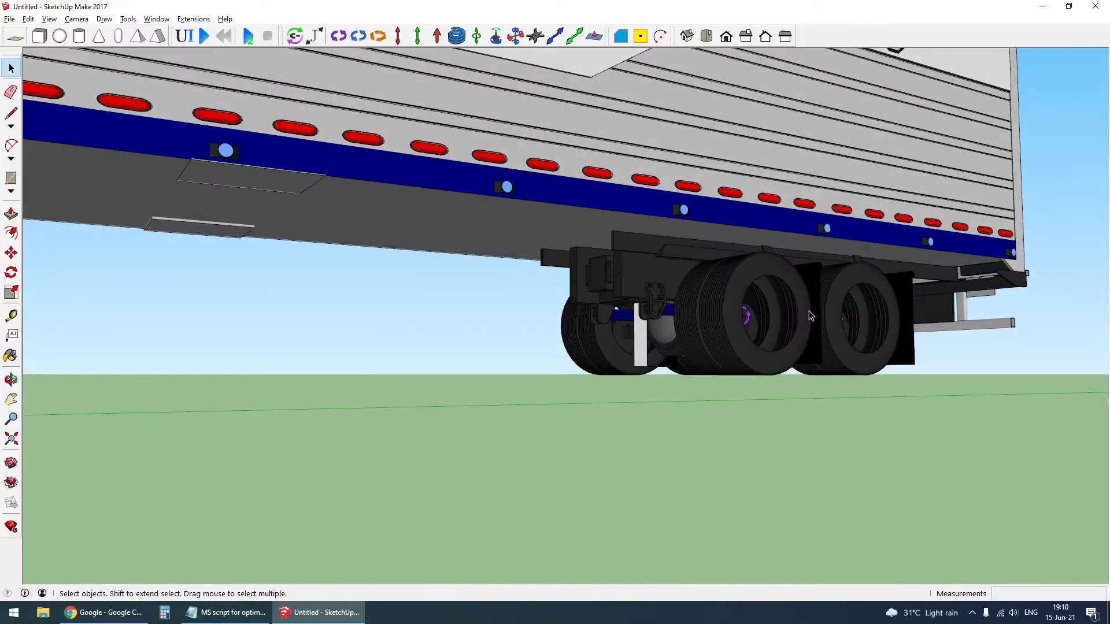
{"action": "scroll", "coordinate": [783, 319], "scroll_direction": "up", "scroll_amount": 4}
{"action": "double_click", "coordinate": [727, 343]}
{"action": "left_click", "coordinate": [726, 343]}
{"action": "double_click", "coordinate": [727, 344]}
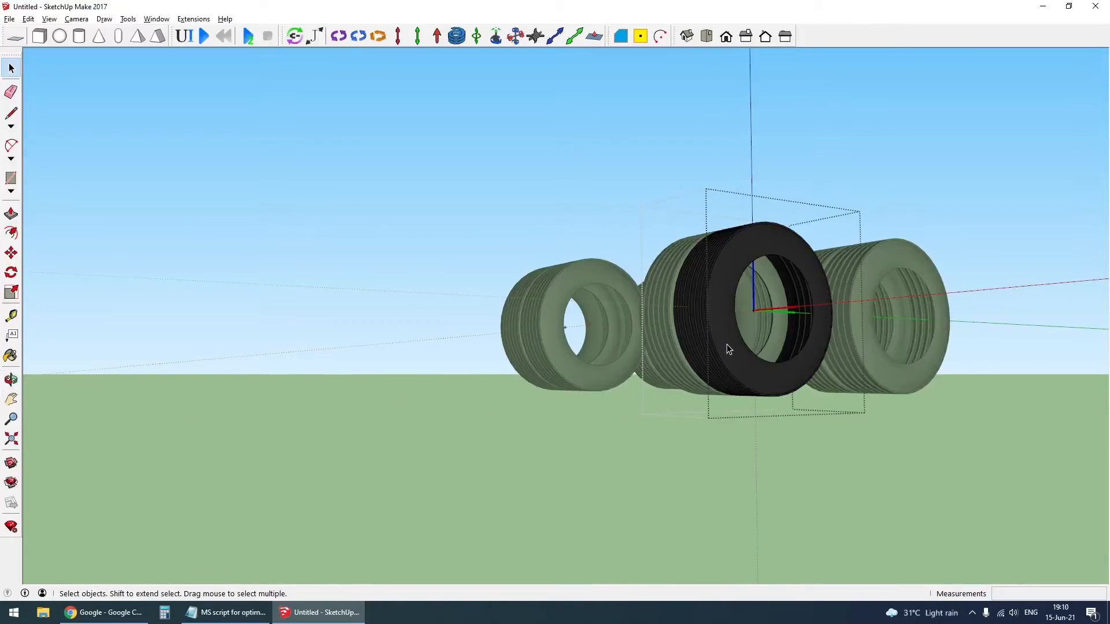
{"action": "key", "text": "ctrl+a"}
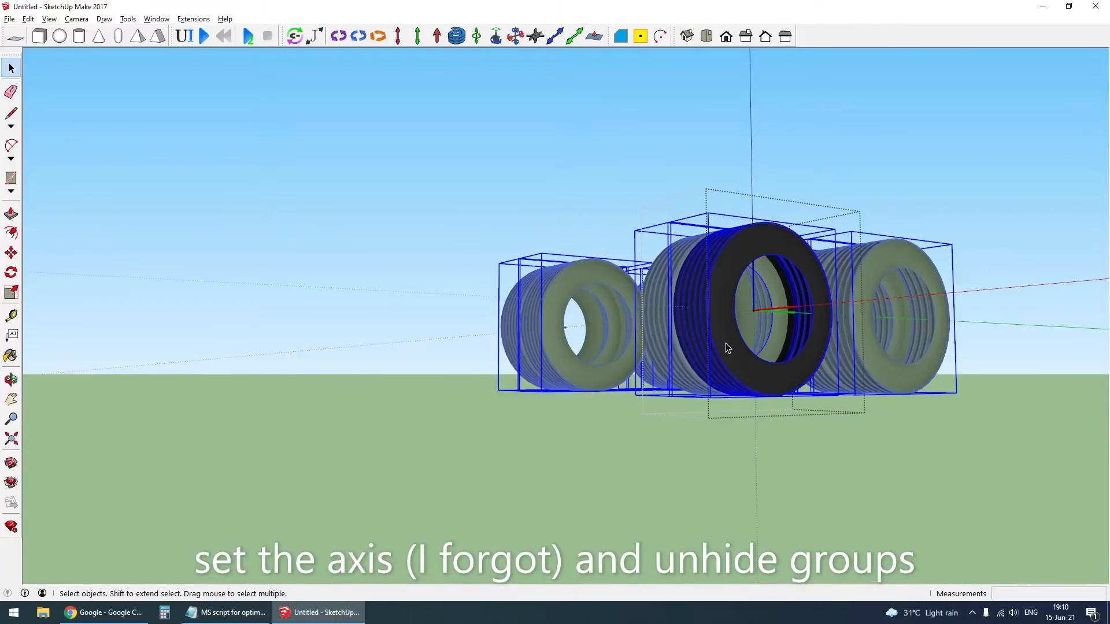
{"action": "key", "text": "shift+h"}
{"action": "middle_click_drag", "start_coordinate": [726, 343], "coordinate": [757, 406]}
{"action": "key", "text": "Escape"}
{"action": "key", "text": "shift+h"}
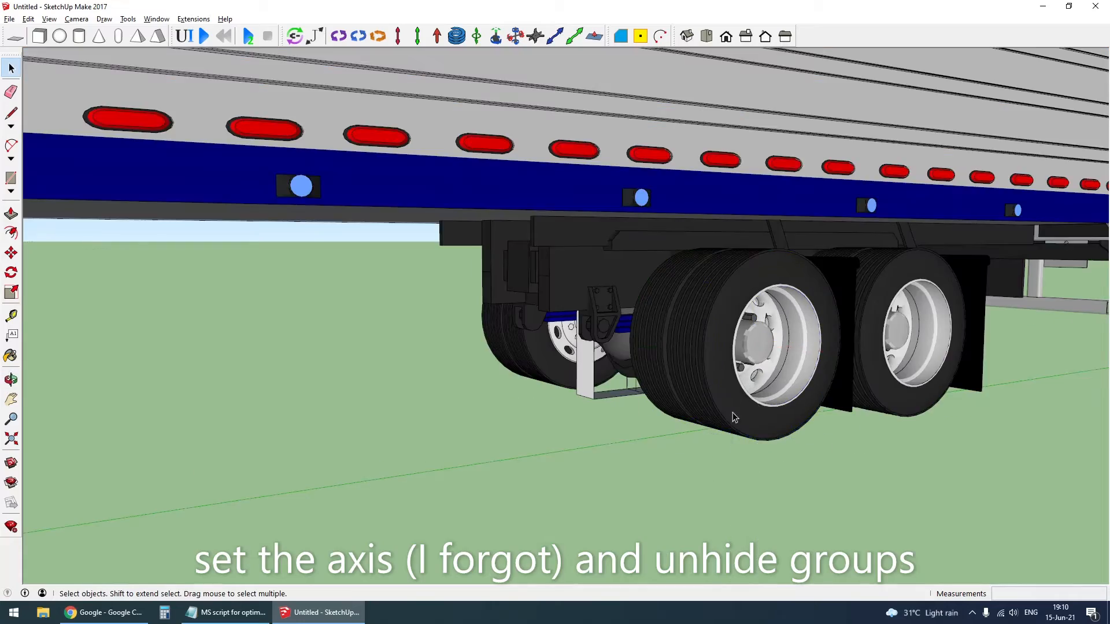
- Open the truck's rear wheel component and unhide its rim
{"action": "middle_click_drag", "start_coordinate": [428, 414], "coordinate": [812, 386]}
{"action": "scroll", "coordinate": [386, 419], "scroll_direction": "down", "scroll_amount": 4}
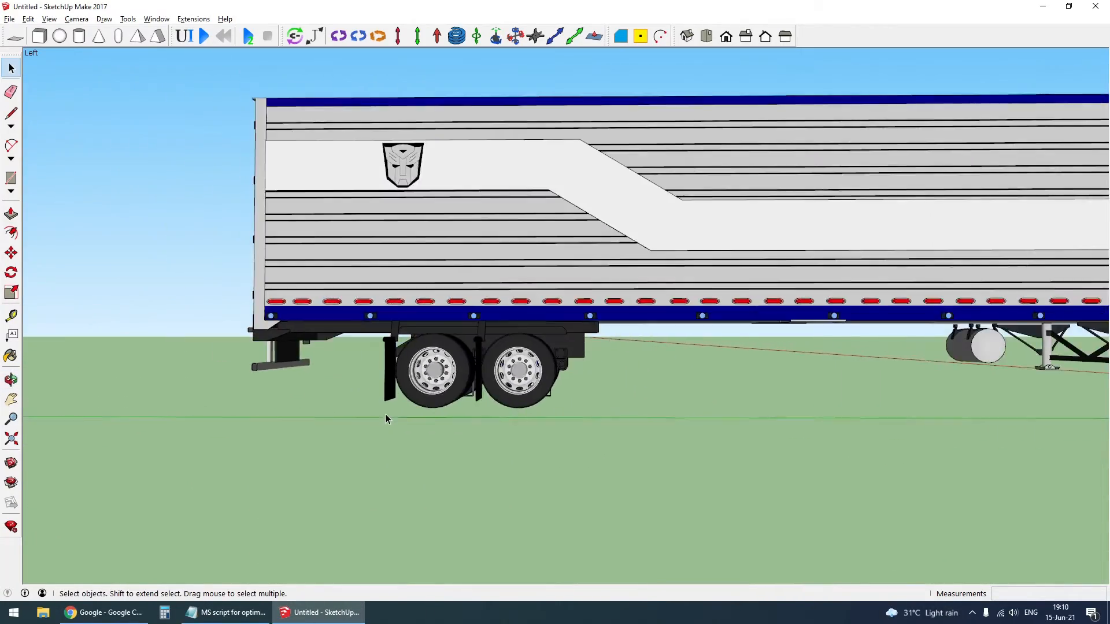
{"action": "scroll", "coordinate": [386, 419], "scroll_direction": "down", "scroll_amount": 3}
{"action": "scroll", "coordinate": [944, 401], "scroll_direction": "up", "scroll_amount": 5}
{"action": "middle_click_drag", "start_coordinate": [944, 400], "coordinate": [531, 358]}
{"action": "double_click", "coordinate": [513, 408]}
{"action": "left_click", "coordinate": [513, 409]}
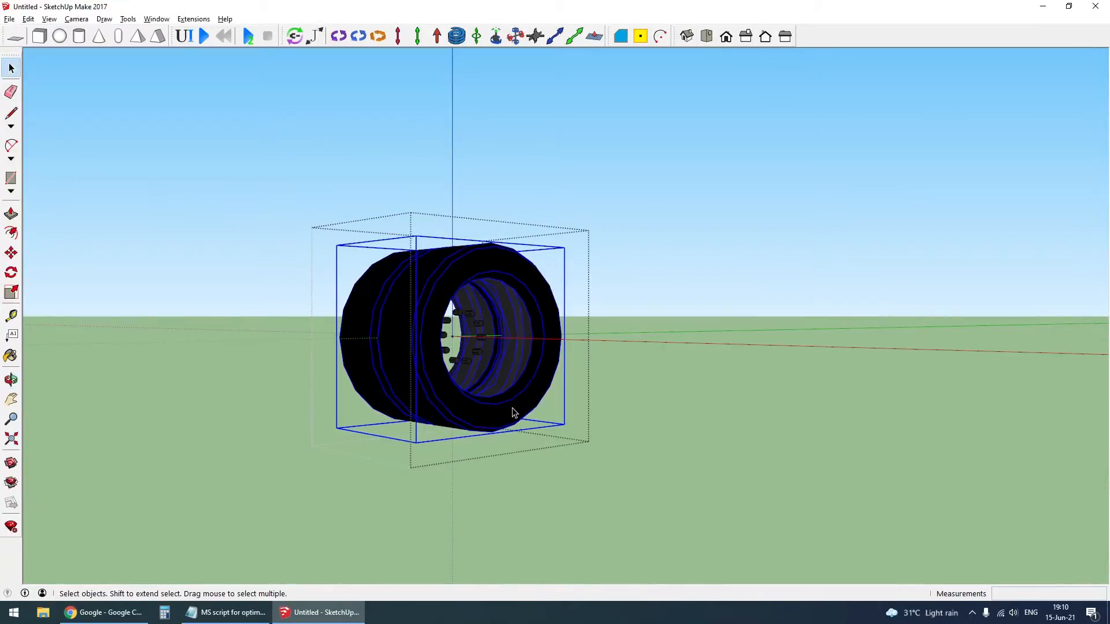
{"action": "key", "text": "Escape"}
{"action": "key", "text": "Escape"}
{"action": "scroll", "coordinate": [613, 332], "scroll_direction": "up", "scroll_amount": 1}
{"action": "middle_click_drag", "start_coordinate": [601, 329], "coordinate": [603, 244]}
{"action": "double_click", "coordinate": [580, 349]}
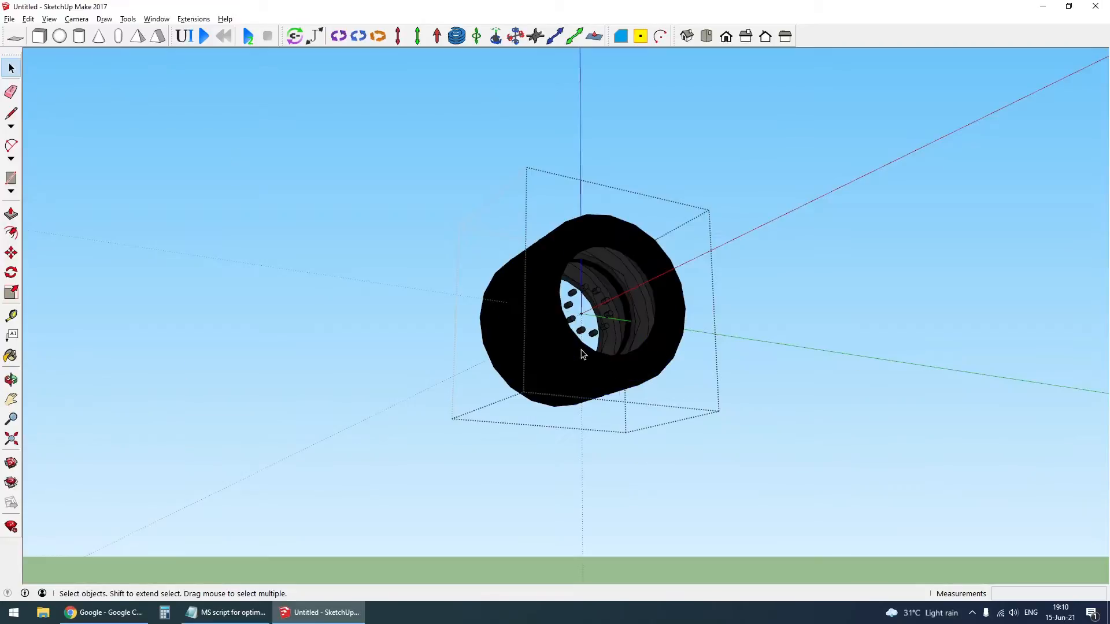
{"action": "key", "text": "shift+h"}
{"action": "scroll", "coordinate": [291, 354], "scroll_direction": "up", "scroll_amount": 1}
- Try to unhide the rim inside the truck's rearmost wheel group on the opposite side
{"action": "middle_click_drag", "start_coordinate": [291, 354], "coordinate": [972, 425]}
{"action": "left_click", "coordinate": [719, 427]}
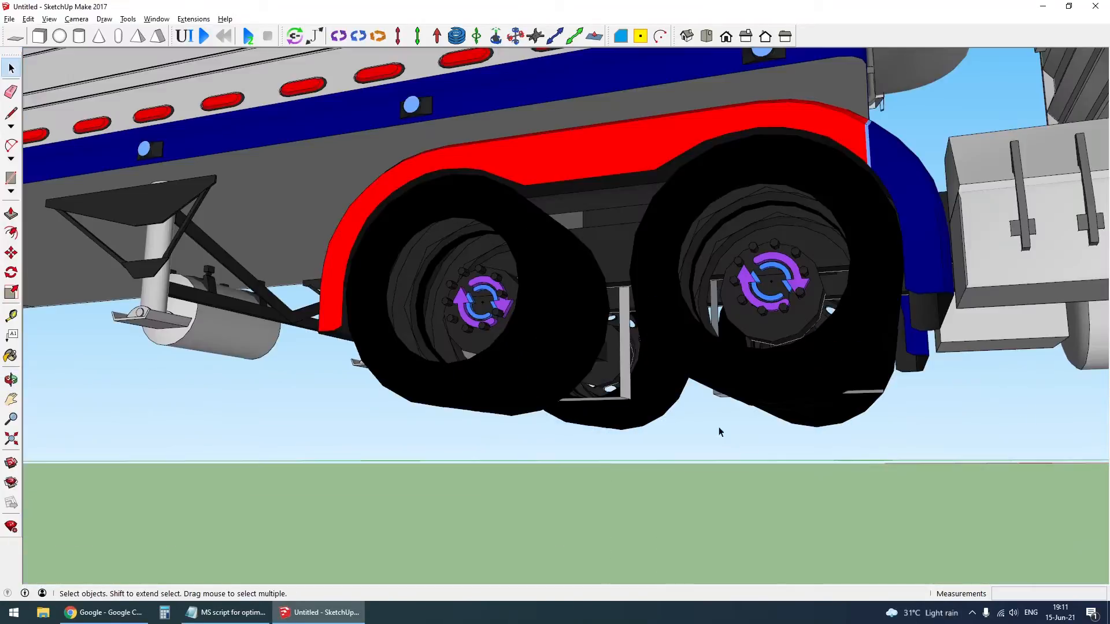
{"action": "right_click", "coordinate": [537, 341]}
{"action": "left_click", "coordinate": [564, 398]}
{"action": "right_click", "coordinate": [503, 373]}
{"action": "left_click", "coordinate": [478, 390]}
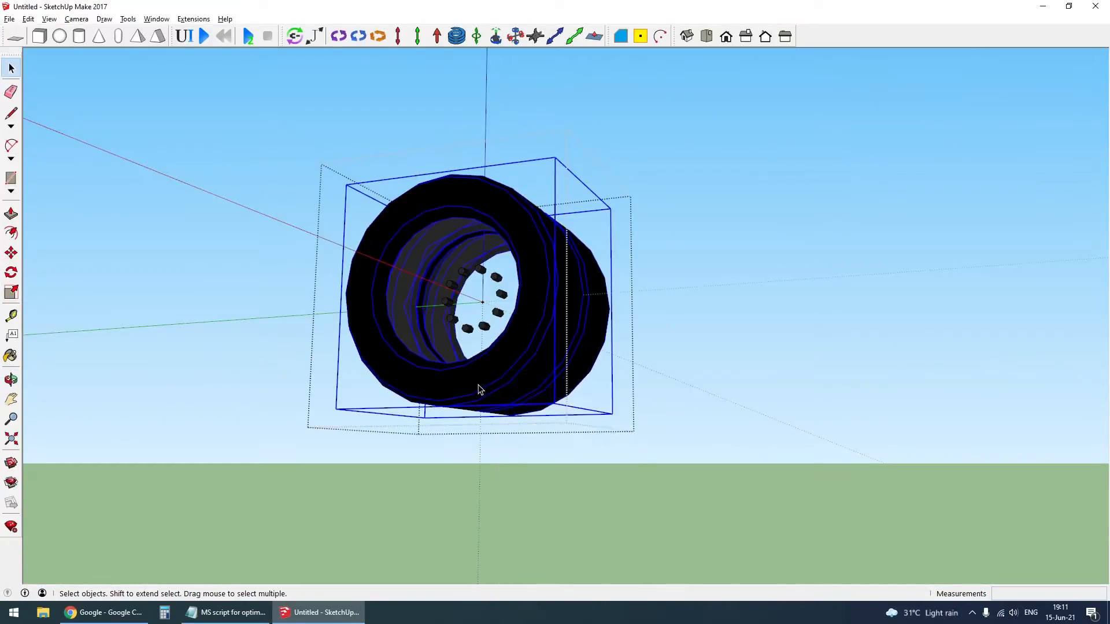
{"action": "right_click", "coordinate": [476, 385]}
{"action": "left_click", "coordinate": [416, 480]}
{"action": "right_click", "coordinate": [459, 392]}
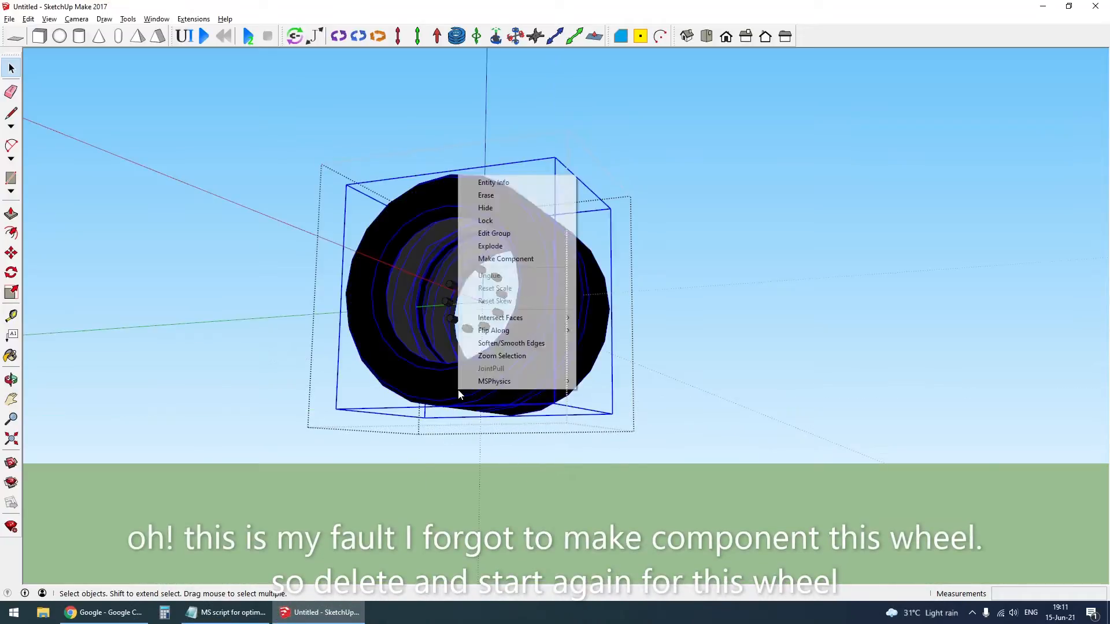
{"action": "left_click", "coordinate": [414, 468]}
- Hide both rear truck wheels on this side that were not made into components
{"action": "scroll", "coordinate": [430, 429], "scroll_direction": "down", "scroll_amount": 2}
{"action": "scroll", "coordinate": [487, 390], "scroll_direction": "up", "scroll_amount": 1}
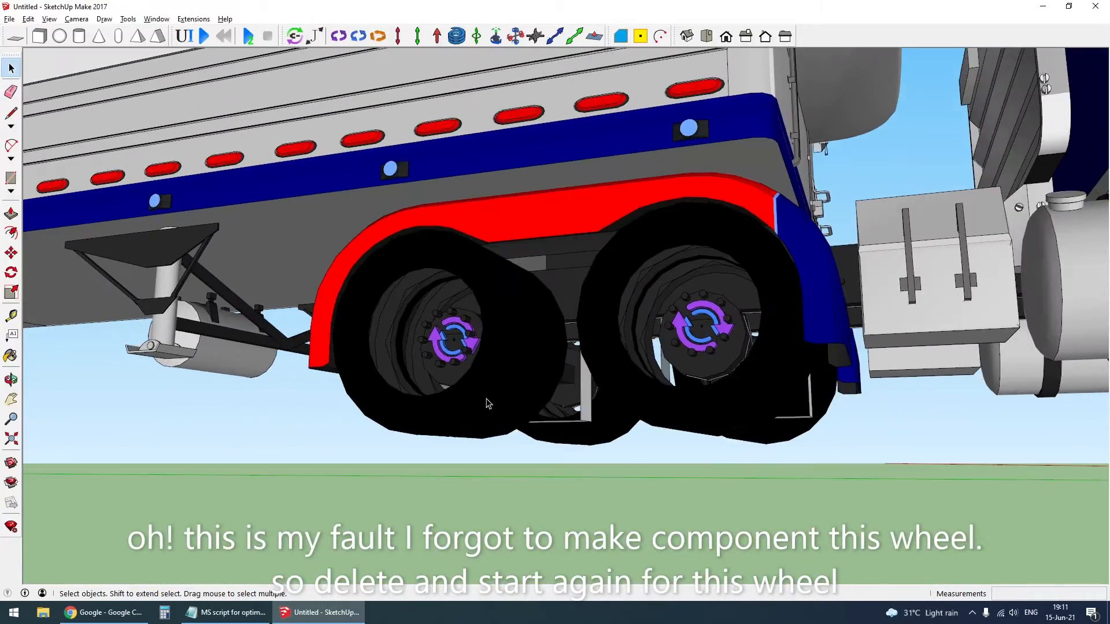
{"action": "left_click", "coordinate": [476, 404]}
{"action": "right_click", "coordinate": [486, 394]}
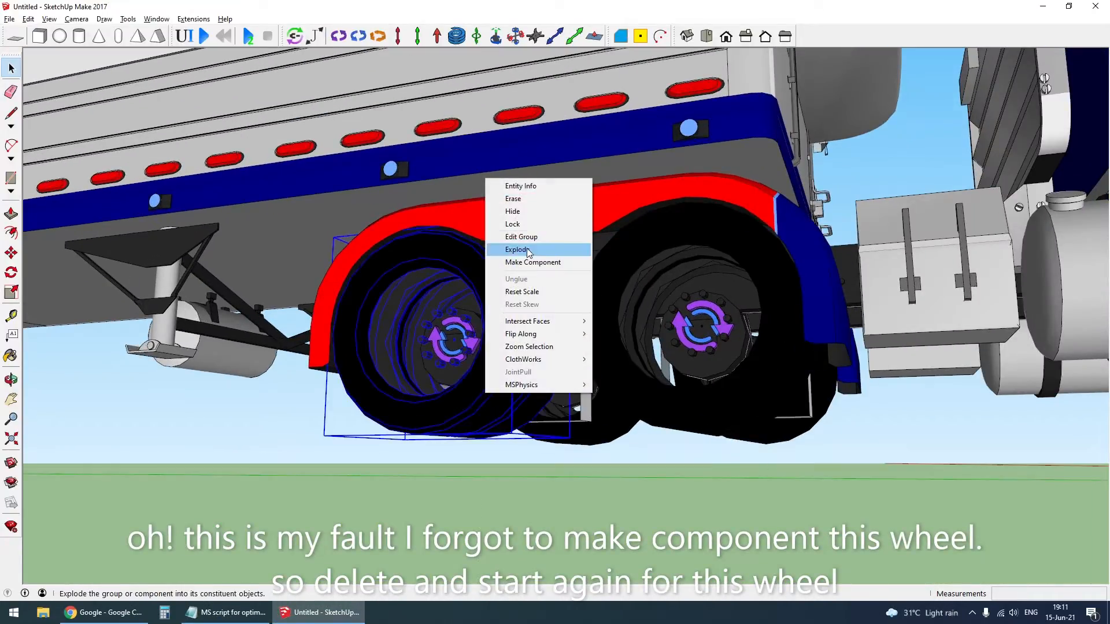
{"action": "left_click", "coordinate": [522, 211]}
{"action": "left_click", "coordinate": [623, 375]}
{"action": "right_click", "coordinate": [628, 377]}
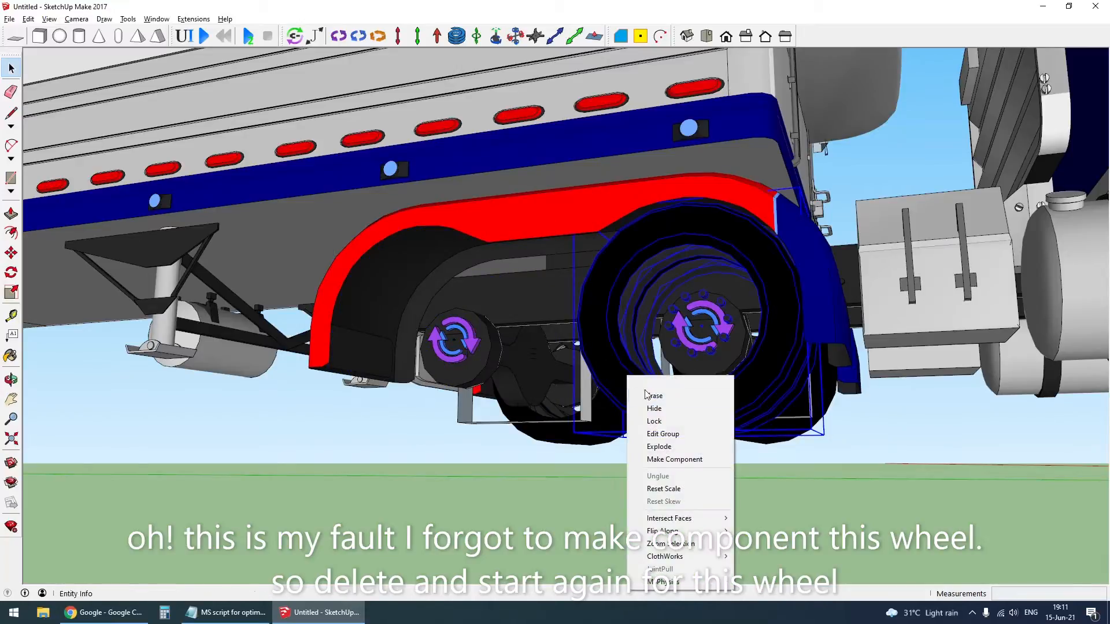
{"action": "left_click", "coordinate": [672, 409]}
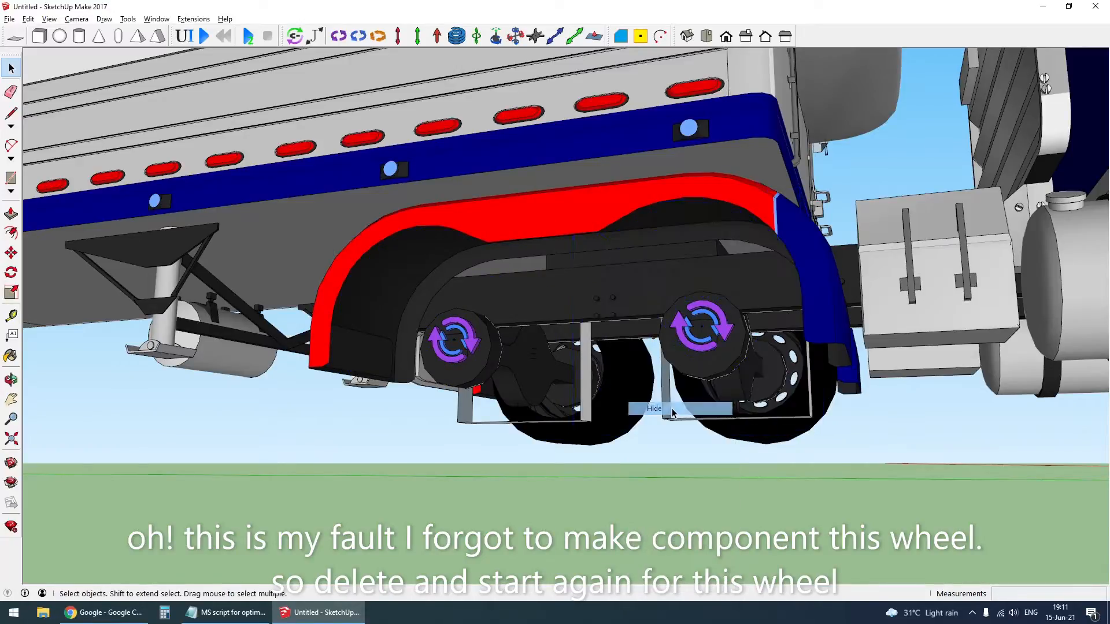
- Hide the trailer and the truck body to isolate the rear axles
{"action": "middle_click_drag", "start_coordinate": [894, 406], "coordinate": [49, 434]}
{"action": "mouse_move", "coordinate": [586, 437]}
{"action": "middle_mouse_down"}
{"action": "mouse_move", "coordinate": [518, 436]}
{"action": "mouse_move", "coordinate": [527, 441]}
{"action": "middle_mouse_up"}
{"action": "left_click", "coordinate": [545, 172]}
{"action": "key", "text": "Delete"}
{"action": "left_click", "coordinate": [407, 281]}
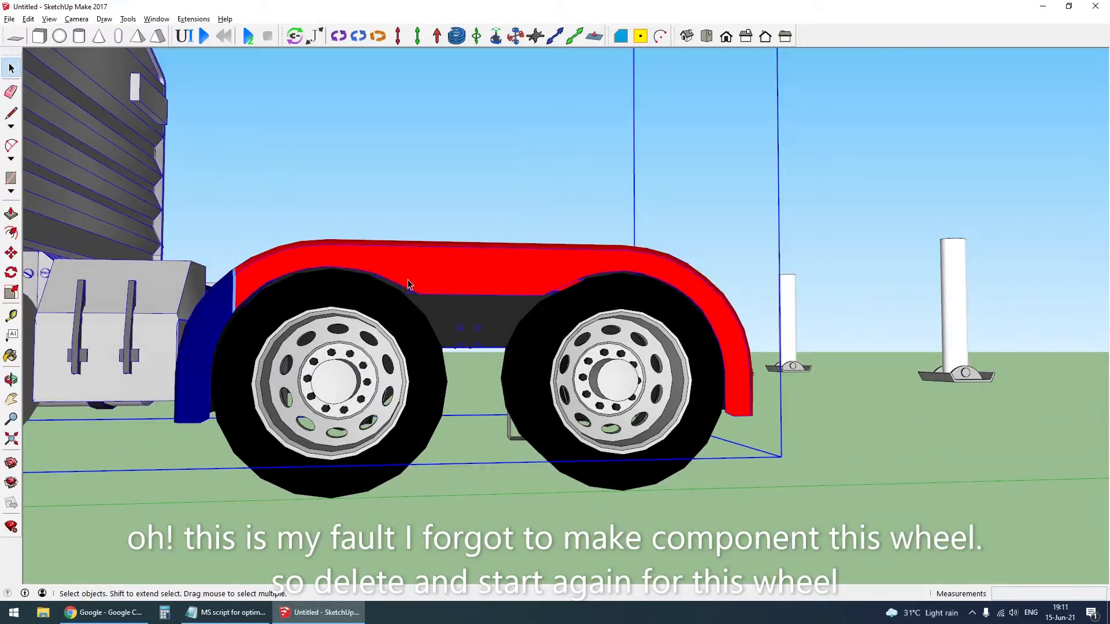
{"action": "key", "text": "Delete"}
- Delete the truck's copied rearmost axle along with its wheels and joints
{"action": "middle_click_drag", "start_coordinate": [581, 379], "coordinate": [586, 426]}
{"action": "key", "text": "space"}
{"action": "left_click", "coordinate": [578, 298]}
{"action": "key", "text": "Delete"}
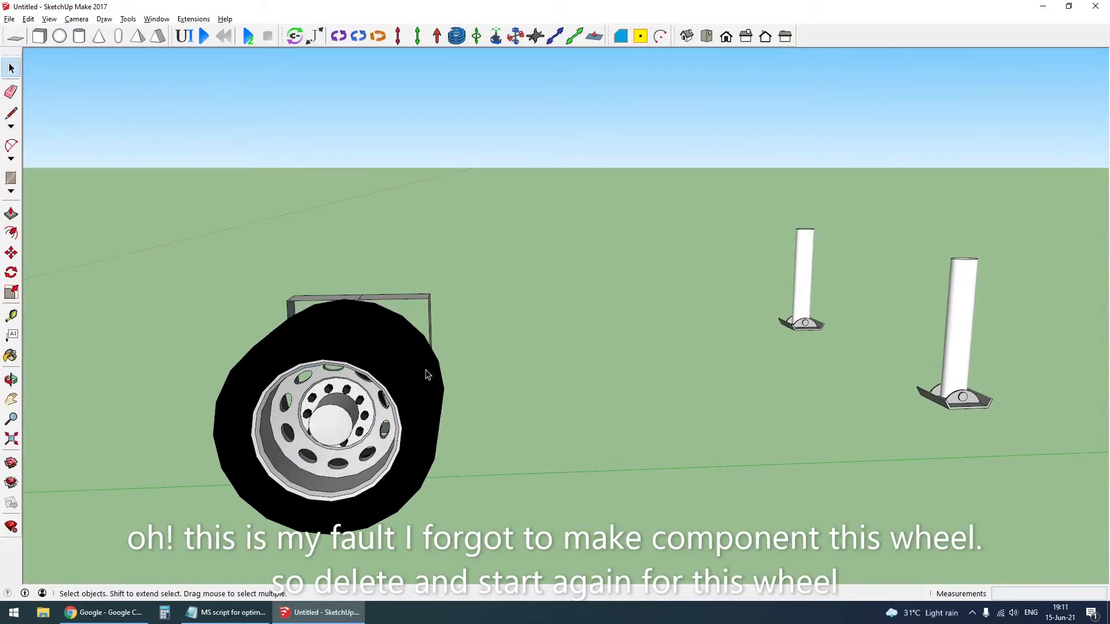
- Convert the remaining rear truck wheel group into a component
{"action": "middle_click_drag", "start_coordinate": [595, 304], "coordinate": [508, 434]}
{"action": "right_click", "coordinate": [522, 370]}
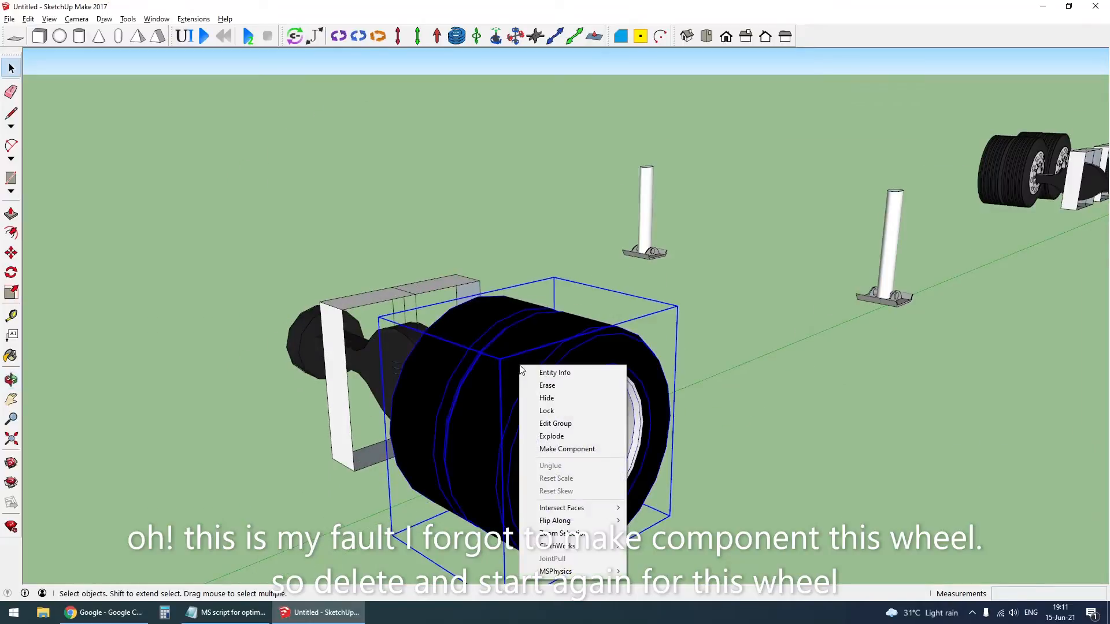
{"action": "left_click", "coordinate": [551, 450]}
{"action": "left_click", "coordinate": [567, 386]}
- Hide the rim inside the new wheel component and check the exposed hinge joint's connections
{"action": "double_click", "coordinate": [538, 457]}
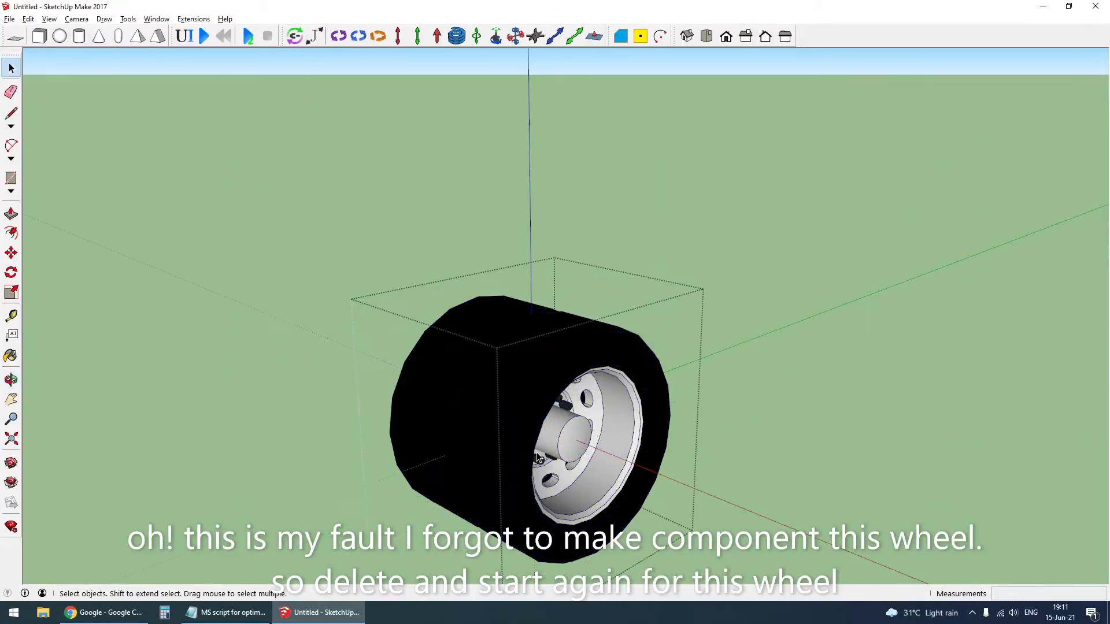
{"action": "middle_click_drag", "start_coordinate": [538, 457], "coordinate": [473, 390]}
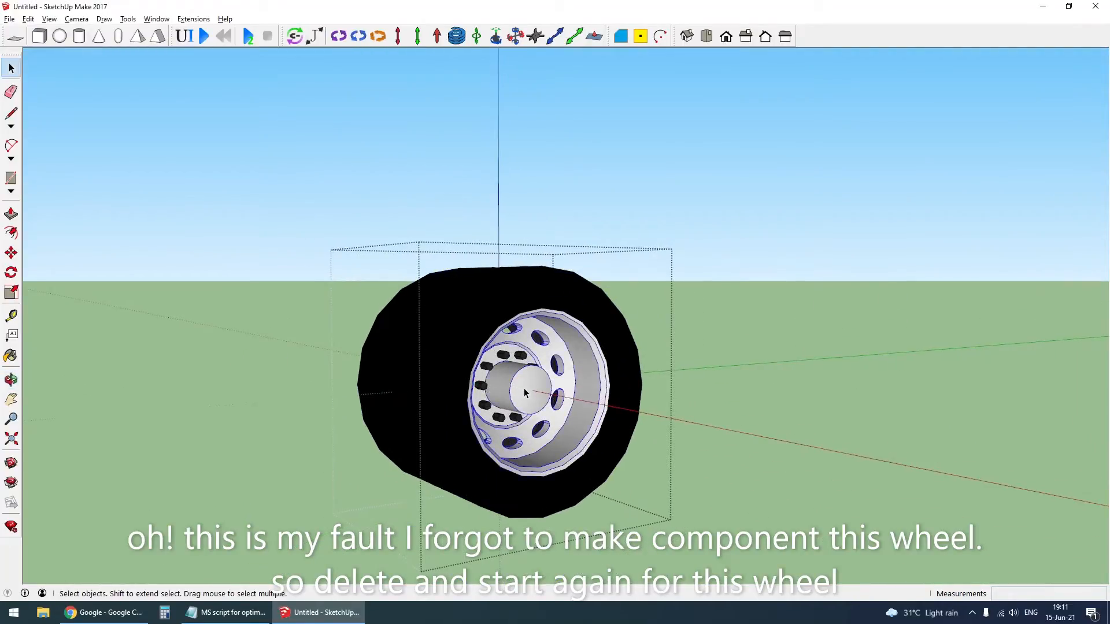
{"action": "key", "text": "Delete"}
{"action": "key", "text": "Escape"}
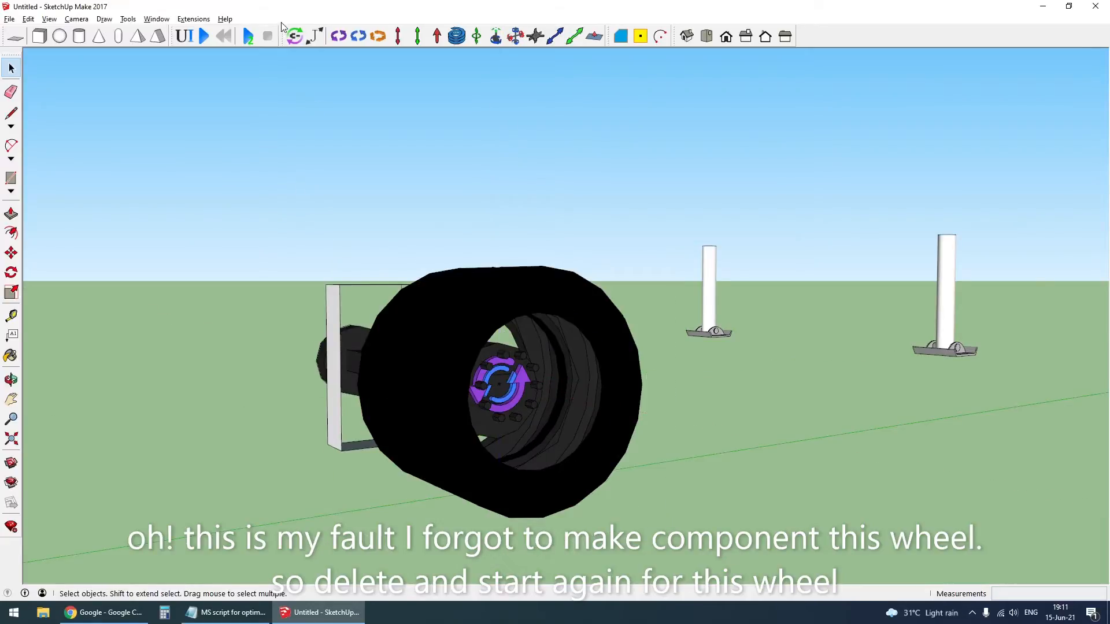
{"action": "left_click", "coordinate": [523, 382]}
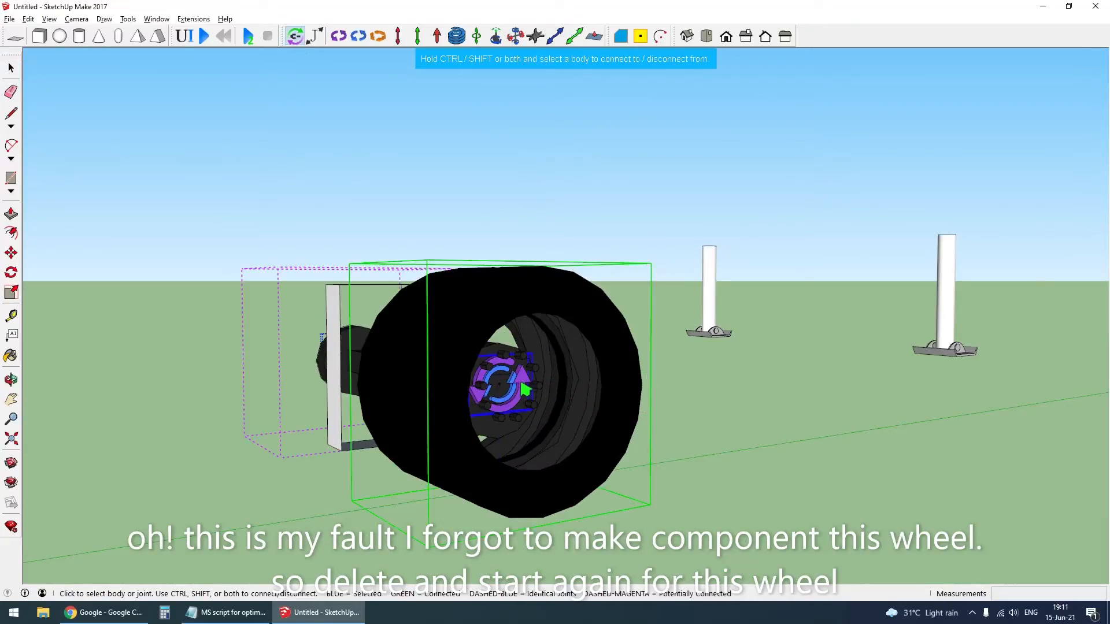
{"action": "key", "text": "space"}
- Unhide the truck and trailer parts and delete the old wheels on the side opposite the new component
{"action": "middle_click_drag", "start_coordinate": [318, 365], "coordinate": [324, 397]}
{"action": "key", "text": "shift+h"}
{"action": "key", "text": "Delete"}
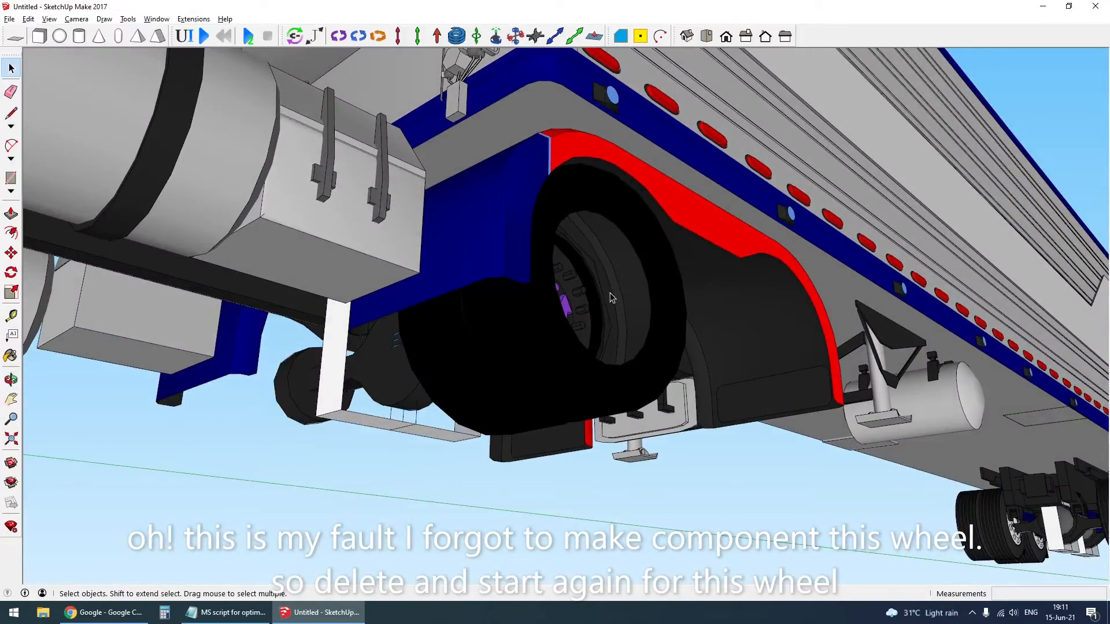
{"action": "middle_click_drag", "start_coordinate": [610, 293], "coordinate": [584, 425]}
{"action": "right_click", "coordinate": [629, 420]}
{"action": "left_click", "coordinate": [739, 538]}
{"action": "scroll", "coordinate": [530, 393], "scroll_direction": "down", "scroll_amount": 2}
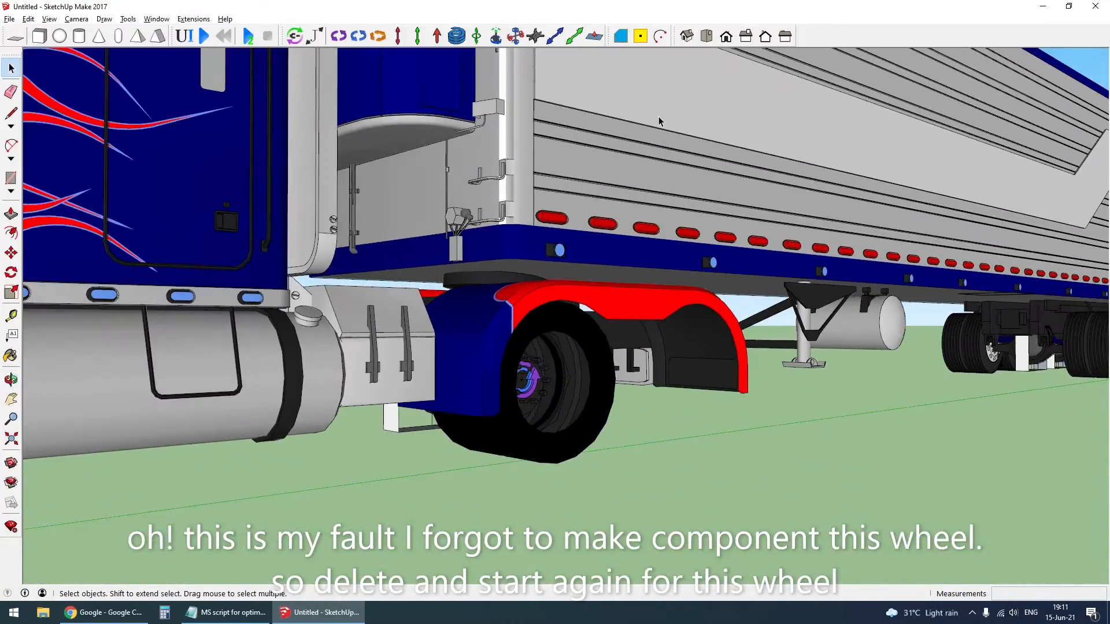
- Hide the trailer and truck body again so that only the axles and wheels are displayed
{"action": "left_click", "coordinate": [659, 117]}
{"action": "key", "text": "h"}
{"action": "left_click", "coordinate": [367, 351]}
{"action": "key", "text": "h"}
- Copy the rear wheel component about 2.05 m along the red axis to the opposite end of the axle
{"action": "left_click", "coordinate": [516, 412]}
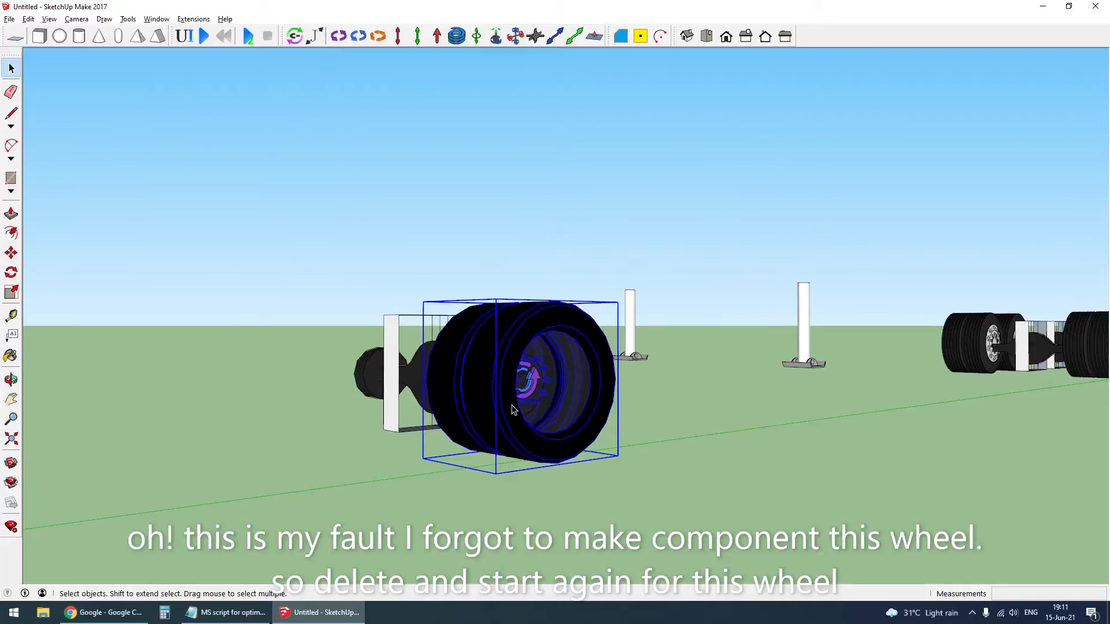
{"action": "scroll", "coordinate": [516, 412], "scroll_direction": "down", "scroll_amount": 3}
{"action": "middle_click_drag", "start_coordinate": [517, 412], "coordinate": [578, 520]}
{"action": "key", "text": "m"}
{"action": "key", "text": "ctrl"}
{"action": "left_click", "coordinate": [616, 447]}
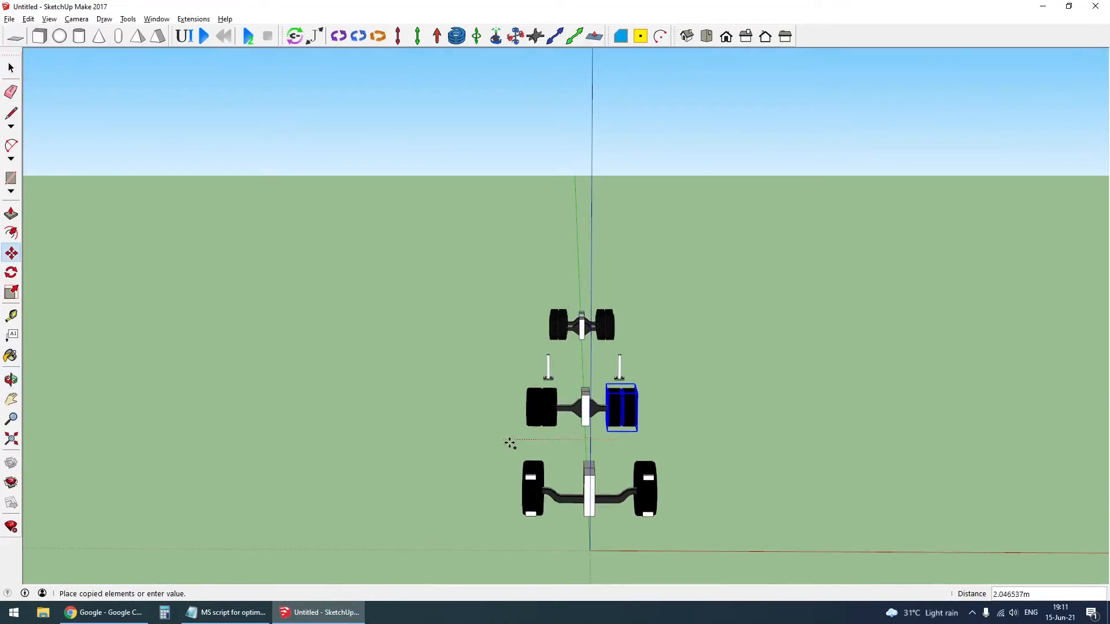
{"action": "left_click", "coordinate": [509, 445]}
{"action": "key", "text": "space"}
- Flip the copied wheel and move it about 0.22 m to centre it on the axle's hinge joint
{"action": "right_click", "coordinate": [542, 413]}
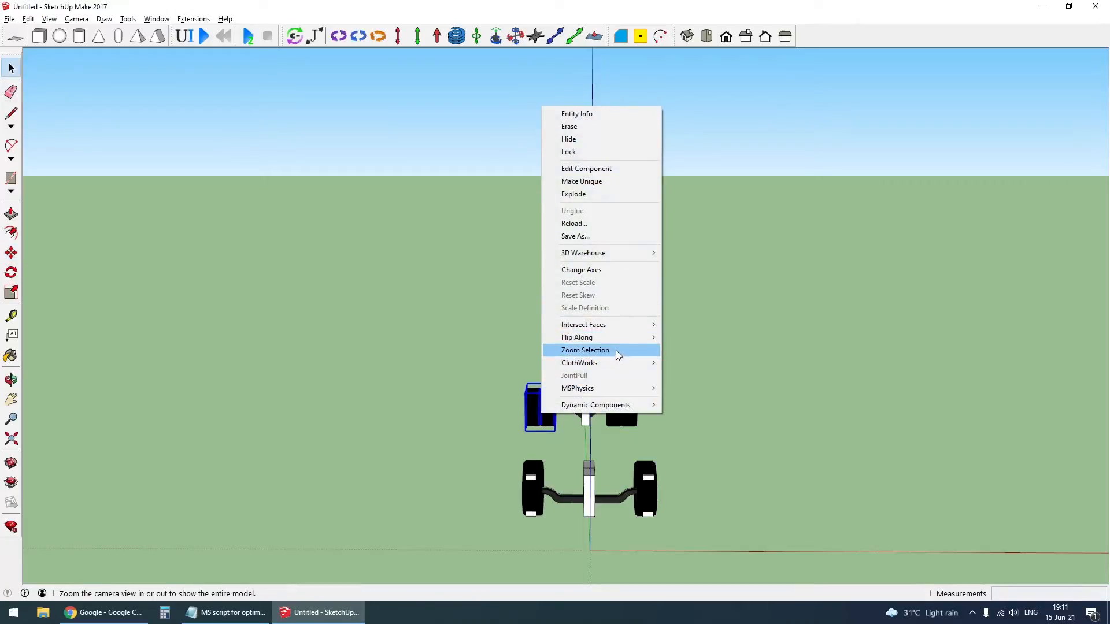
{"action": "left_click", "coordinate": [684, 341]}
{"action": "mouse_move", "coordinate": [503, 431]}
{"action": "middle_mouse_down"}
{"action": "mouse_move", "coordinate": [840, 406]}
{"action": "mouse_move", "coordinate": [766, 426]}
{"action": "mouse_move", "coordinate": [862, 384]}
{"action": "mouse_move", "coordinate": [850, 337]}
{"action": "mouse_move", "coordinate": [868, 397]}
{"action": "mouse_move", "coordinate": [966, 380]}
{"action": "mouse_move", "coordinate": [877, 417]}
{"action": "middle_mouse_up"}
{"action": "scroll", "coordinate": [821, 399], "scroll_direction": "up", "scroll_amount": 3}
{"action": "scroll", "coordinate": [797, 386], "scroll_direction": "up", "scroll_amount": 3}
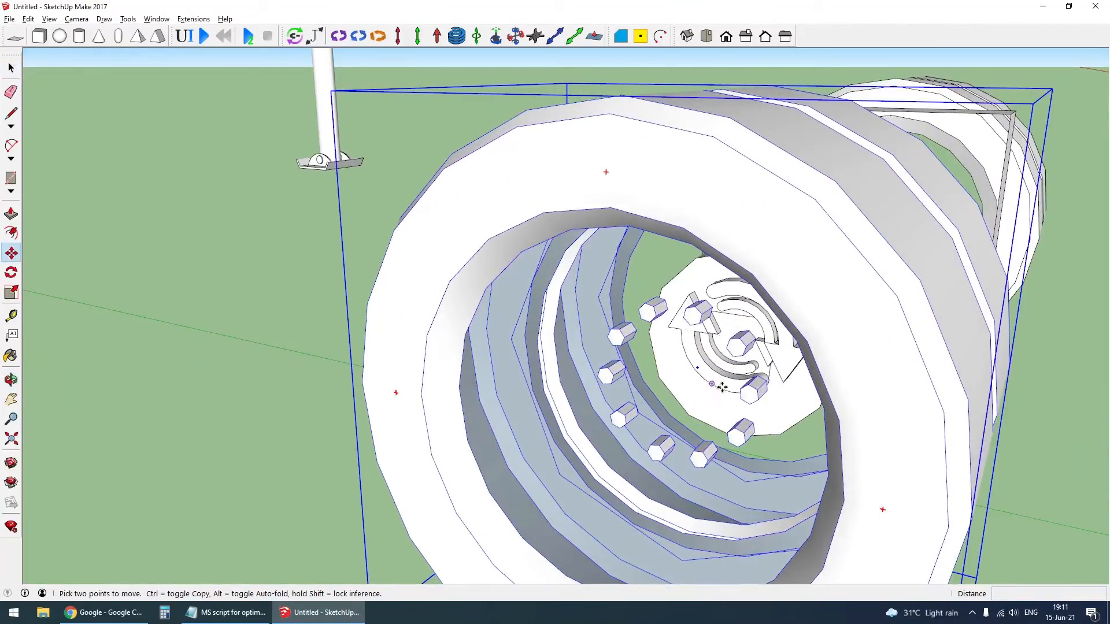
{"action": "left_click", "coordinate": [706, 375]}
{"action": "scroll", "coordinate": [707, 376], "scroll_direction": "up", "scroll_amount": 5}
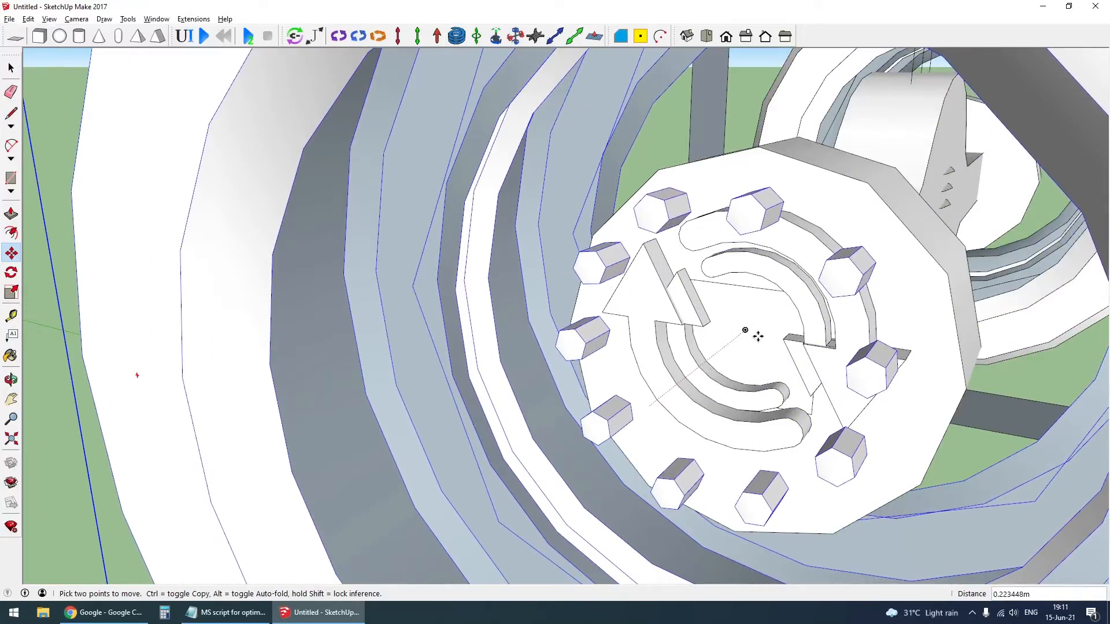
{"action": "key", "text": "space"}
{"action": "scroll", "coordinate": [746, 339], "scroll_direction": "down", "scroll_amount": 6}
{"action": "scroll", "coordinate": [713, 342], "scroll_direction": "up", "scroll_amount": 6}
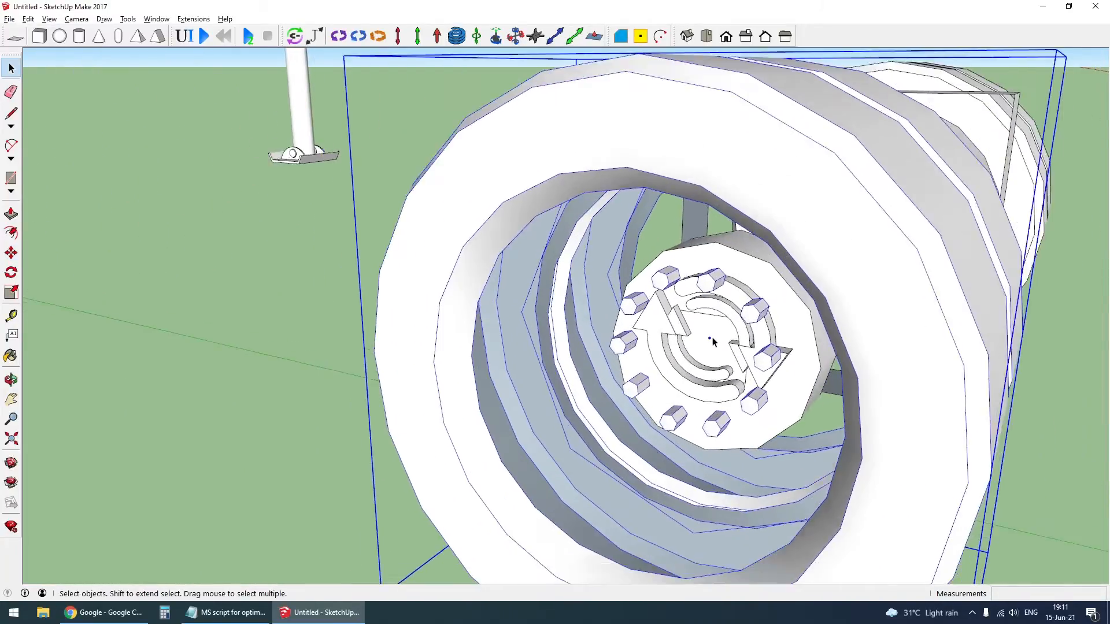
{"action": "scroll", "coordinate": [713, 342], "scroll_direction": "down", "scroll_amount": 8}
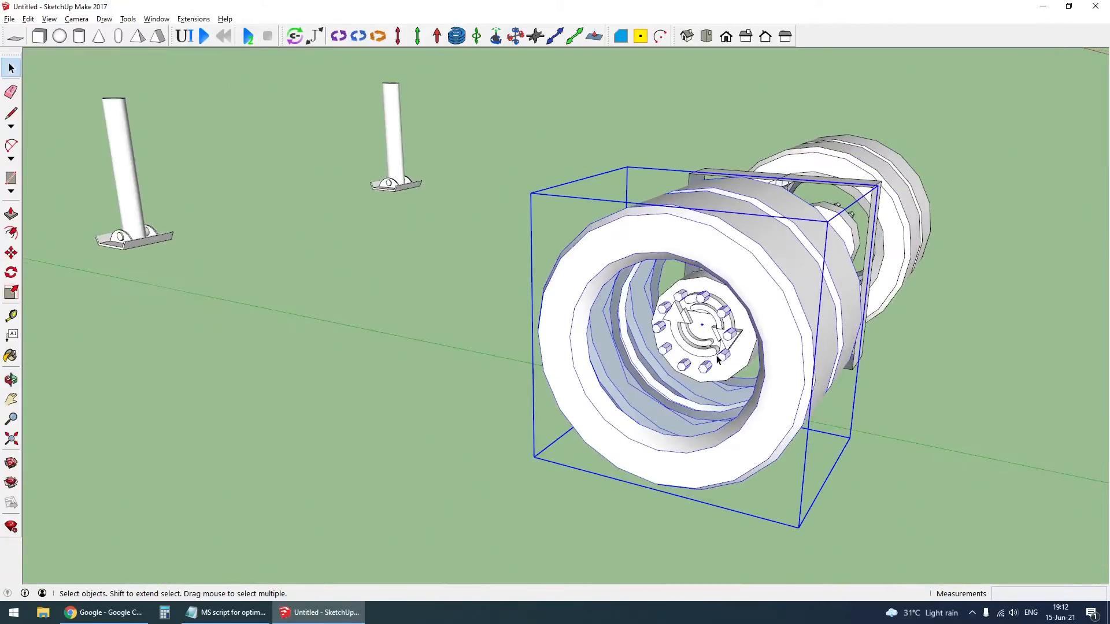
- Set the joint connections so that each of the two rear wheels is linked only to the hinge at its own axle end
{"action": "middle_click_drag", "start_coordinate": [717, 359], "coordinate": [758, 359]}
{"action": "left_click", "coordinate": [432, 51]}
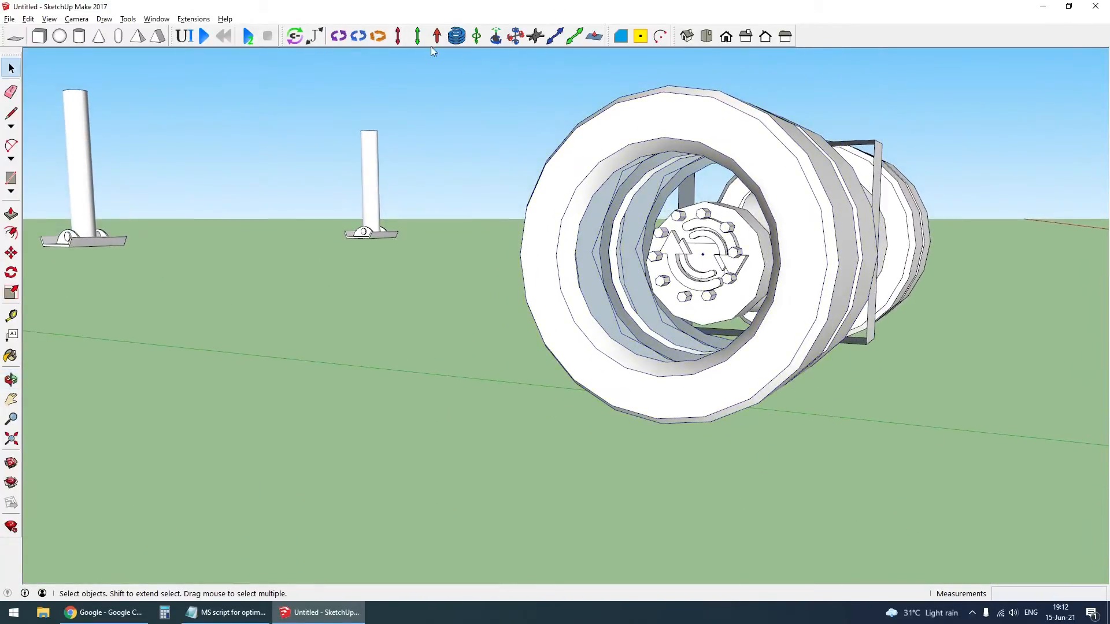
{"action": "left_click", "coordinate": [294, 36]}
{"action": "scroll", "coordinate": [674, 243], "scroll_direction": "up", "scroll_amount": 5}
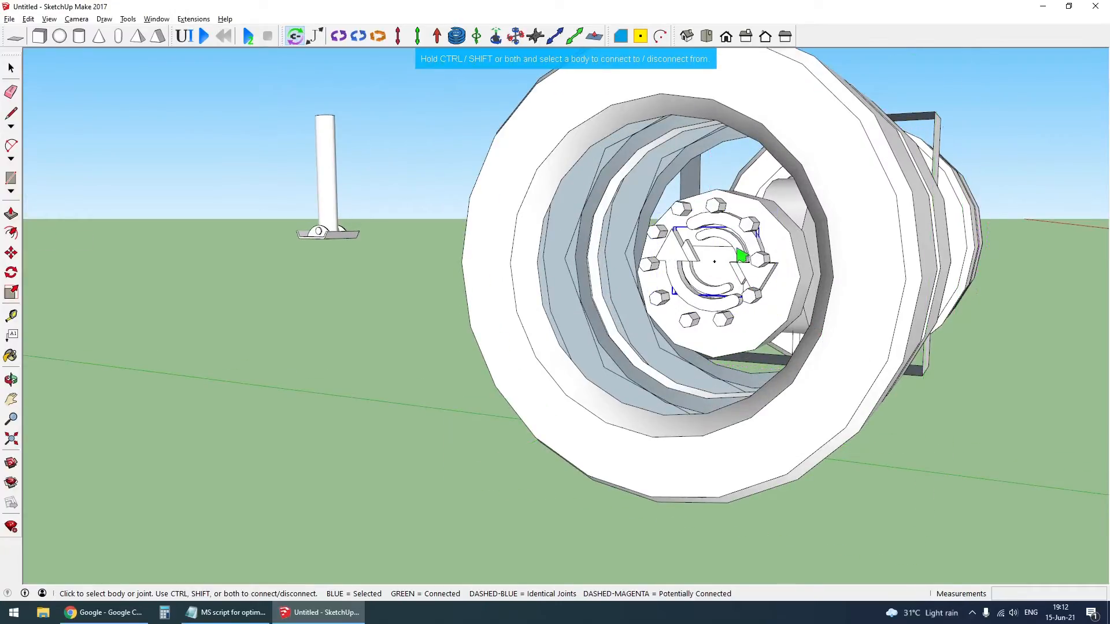
{"action": "left_click", "coordinate": [841, 385]}
{"action": "scroll", "coordinate": [845, 386], "scroll_direction": "down", "scroll_amount": 2}
{"action": "middle_click_drag", "start_coordinate": [845, 386], "coordinate": [458, 361]}
{"action": "scroll", "coordinate": [463, 355], "scroll_direction": "down", "scroll_amount": 2}
{"action": "scroll", "coordinate": [503, 312], "scroll_direction": "up", "scroll_amount": 4}
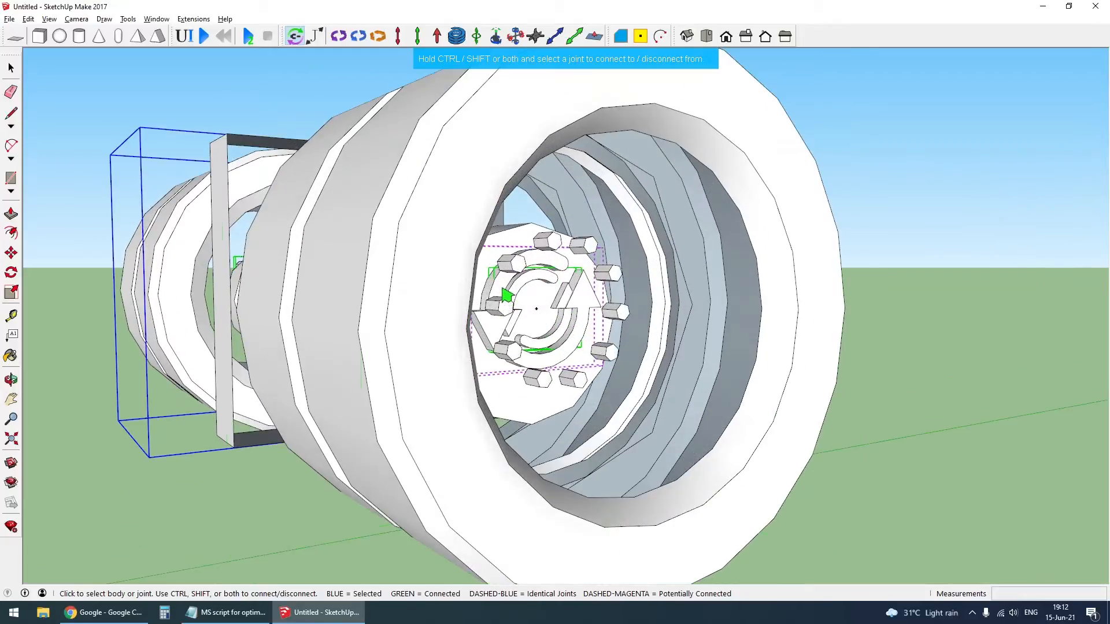
{"action": "left_click", "coordinate": [501, 299]}
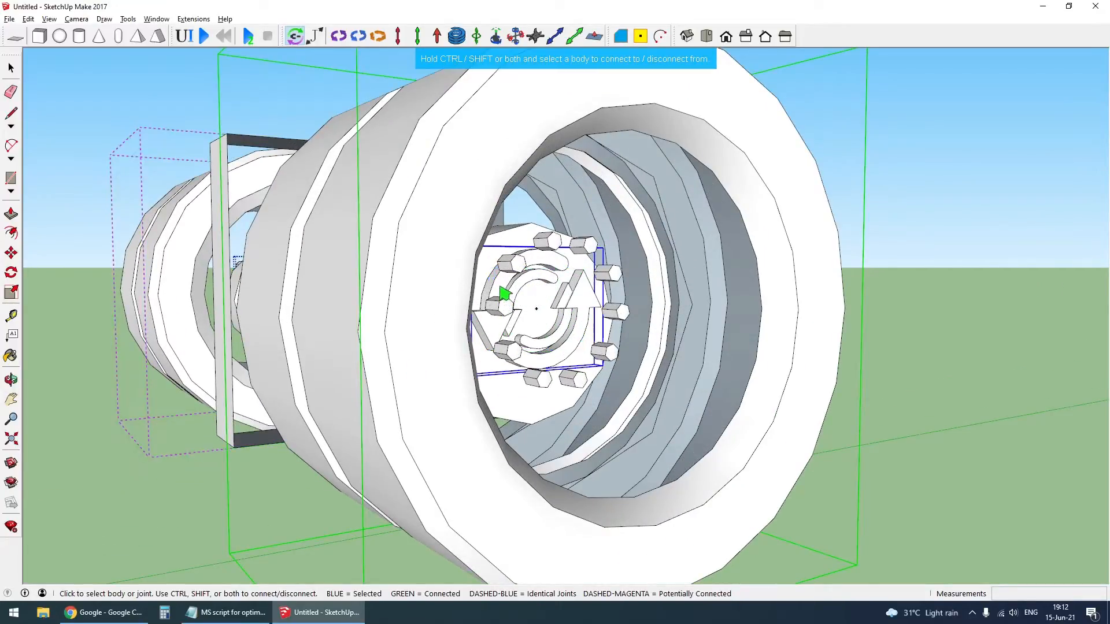
{"action": "left_click", "coordinate": [409, 337]}
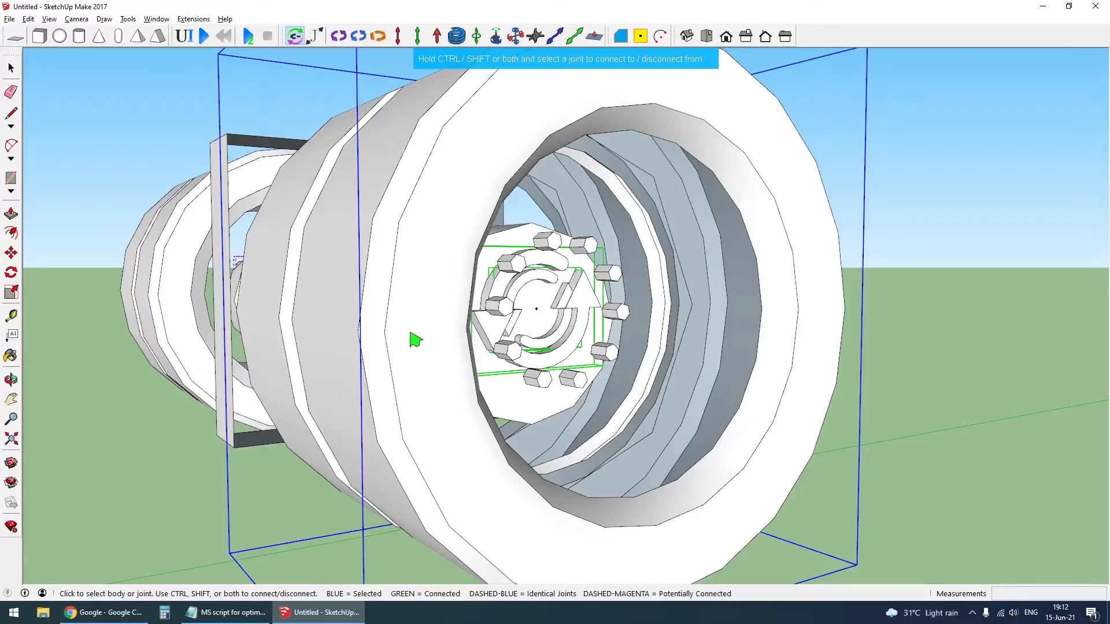
- Check which hinge joints the two rear wheels are connected to, looking at the axle from both ends
{"action": "scroll", "coordinate": [281, 304], "scroll_direction": "down", "scroll_amount": 2}
{"action": "left_click", "coordinate": [194, 285]}
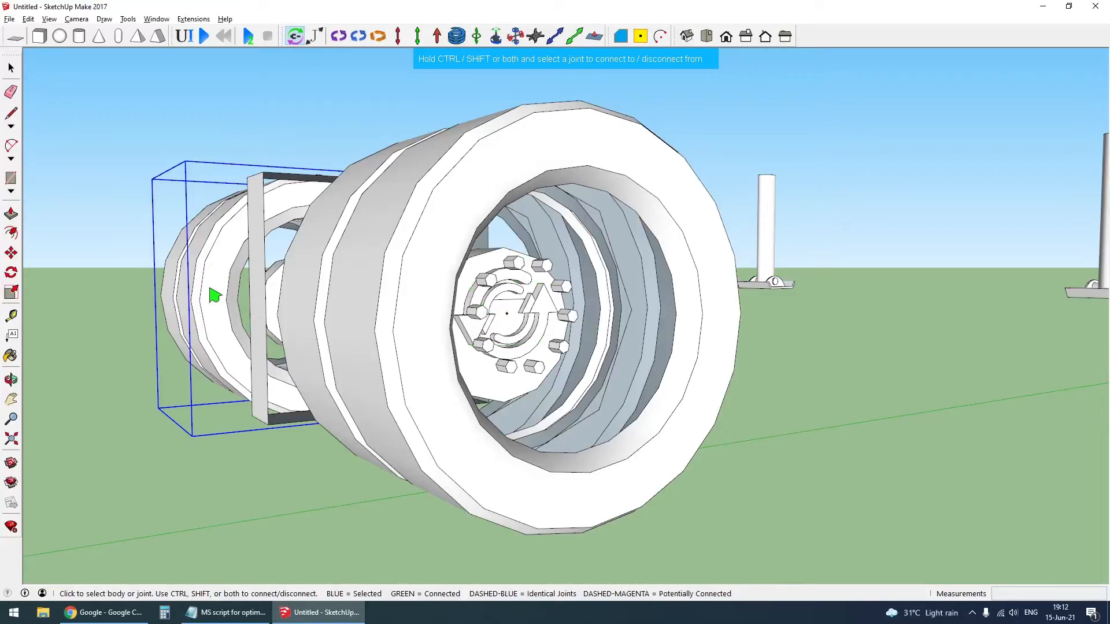
{"action": "left_click", "coordinate": [434, 285]}
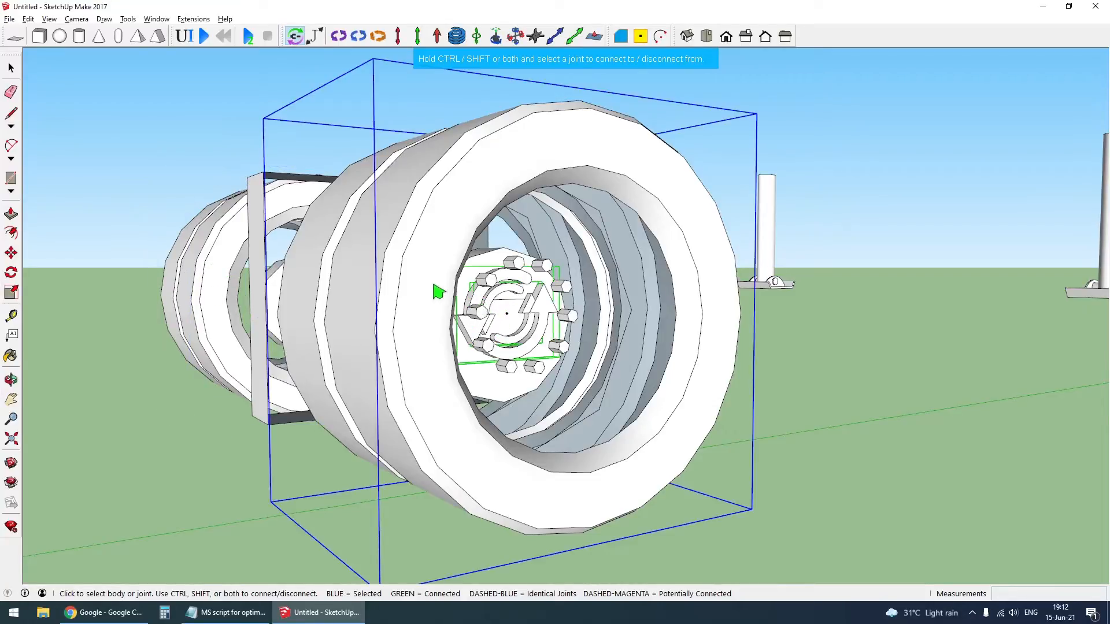
{"action": "left_click", "coordinate": [194, 314]}
{"action": "middle_click_drag", "start_coordinate": [187, 314], "coordinate": [1015, 352]}
{"action": "scroll", "coordinate": [983, 349], "scroll_direction": "down", "scroll_amount": 1}
{"action": "left_click", "coordinate": [960, 345]}
{"action": "scroll", "coordinate": [781, 342], "scroll_direction": "down", "scroll_amount": 4}
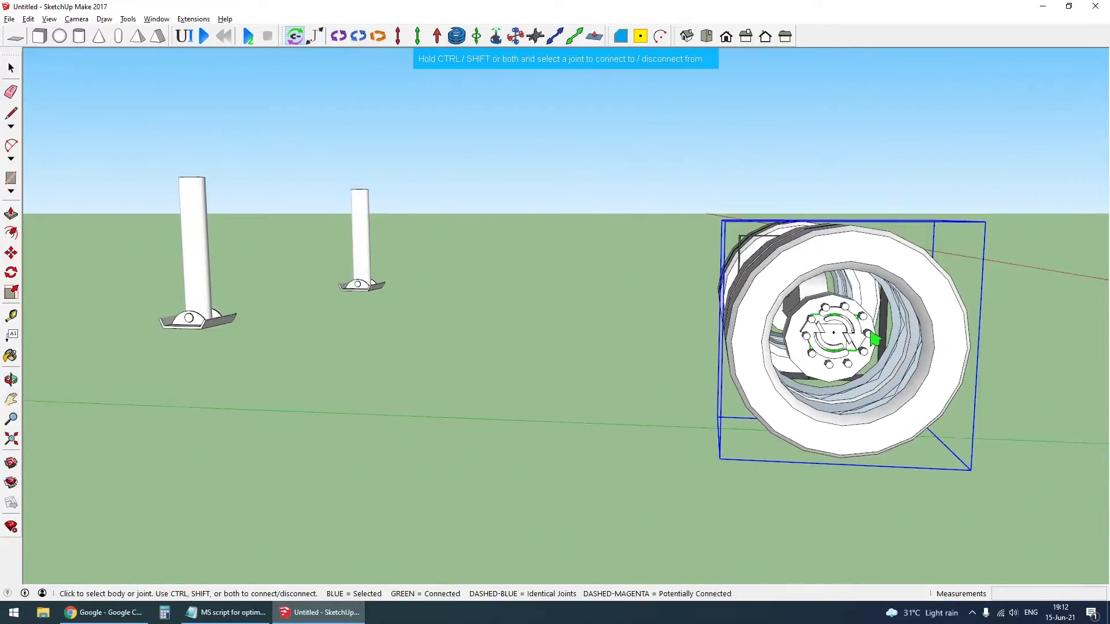
{"action": "scroll", "coordinate": [874, 341], "scroll_direction": "up", "scroll_amount": 3}
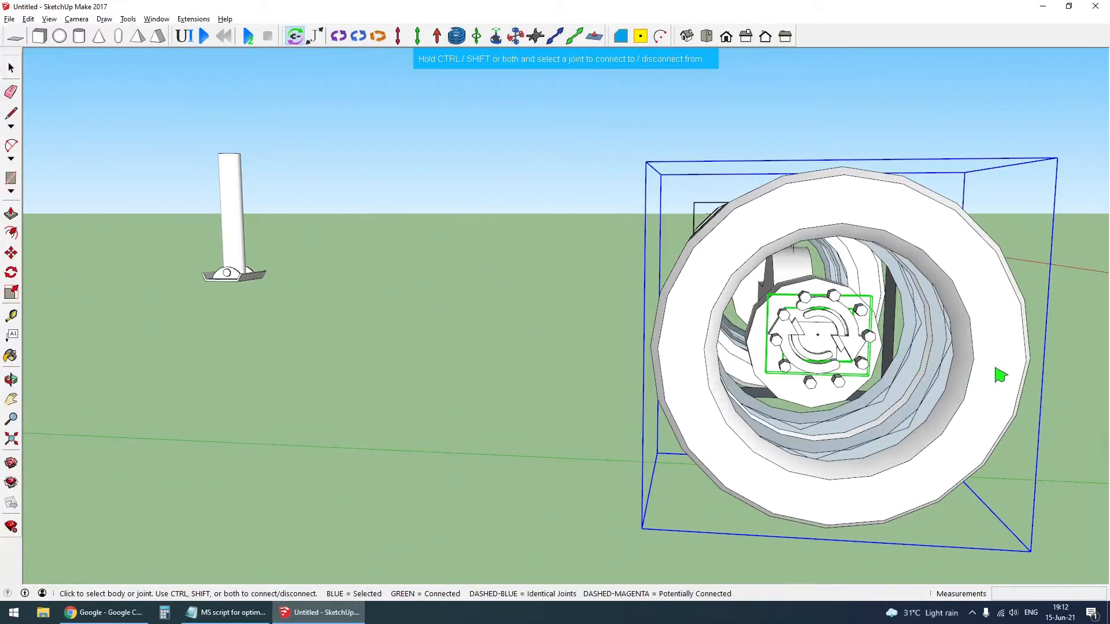
{"action": "middle_click_drag", "start_coordinate": [996, 370], "coordinate": [193, 339]}
{"action": "scroll", "coordinate": [379, 386], "scroll_direction": "down", "scroll_amount": 3}
{"action": "middle_click_drag", "start_coordinate": [543, 390], "coordinate": [427, 379]}
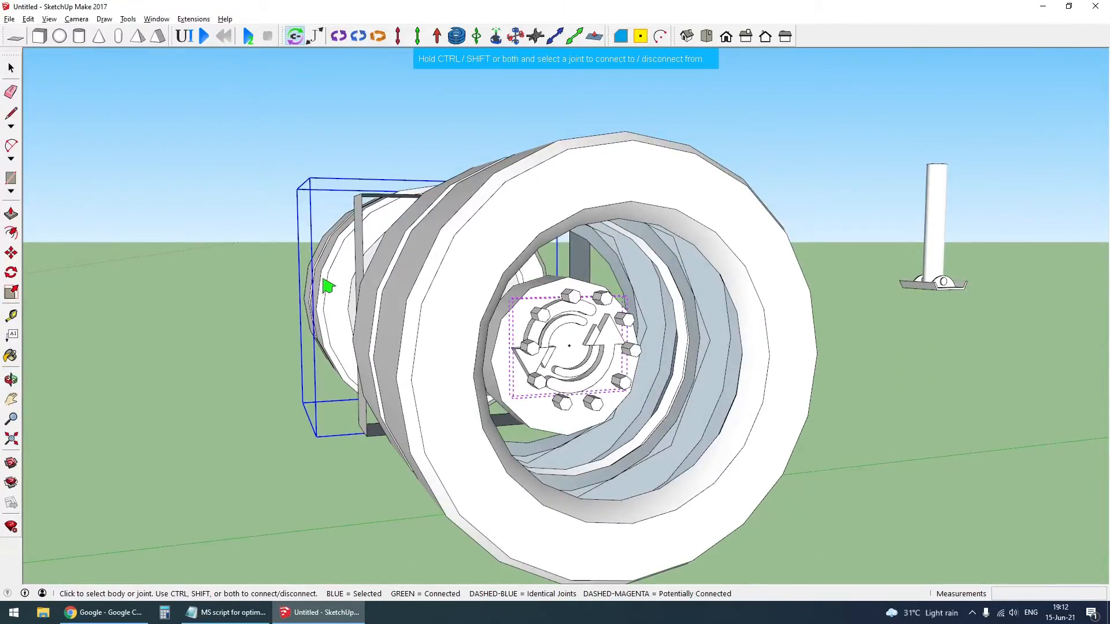
{"action": "left_click", "coordinate": [447, 344]}
{"action": "left_click", "coordinate": [327, 308]}
{"action": "left_click", "coordinate": [459, 397]}
{"action": "middle_click_drag", "start_coordinate": [726, 359], "coordinate": [726, 365]}
{"action": "scroll", "coordinate": [725, 366], "scroll_direction": "down", "scroll_amount": 3}
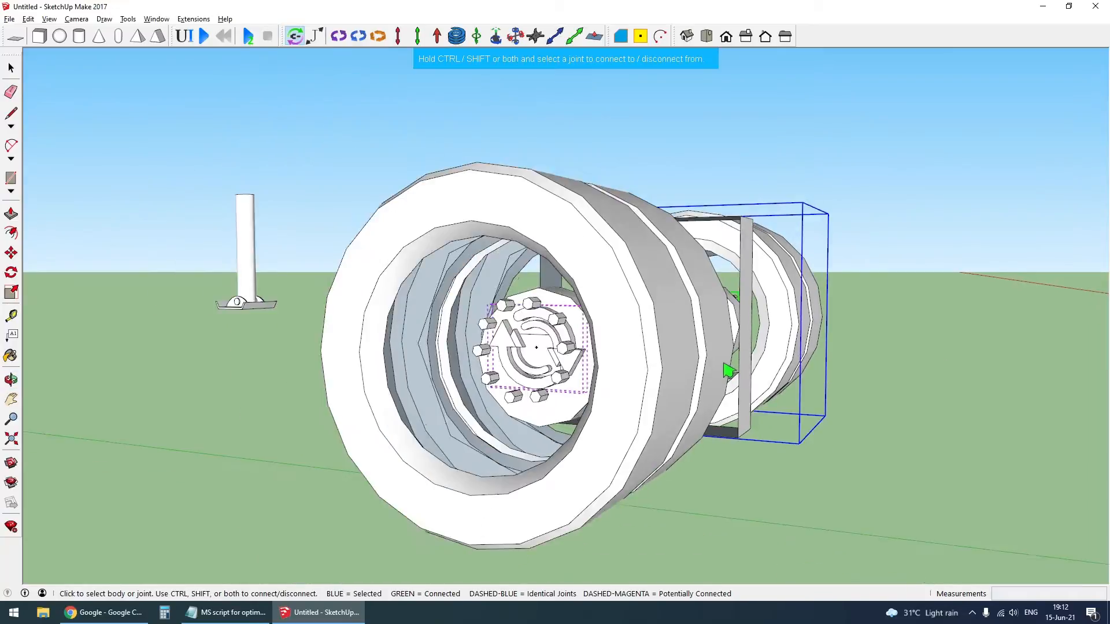
{"action": "left_click", "coordinate": [678, 361]}
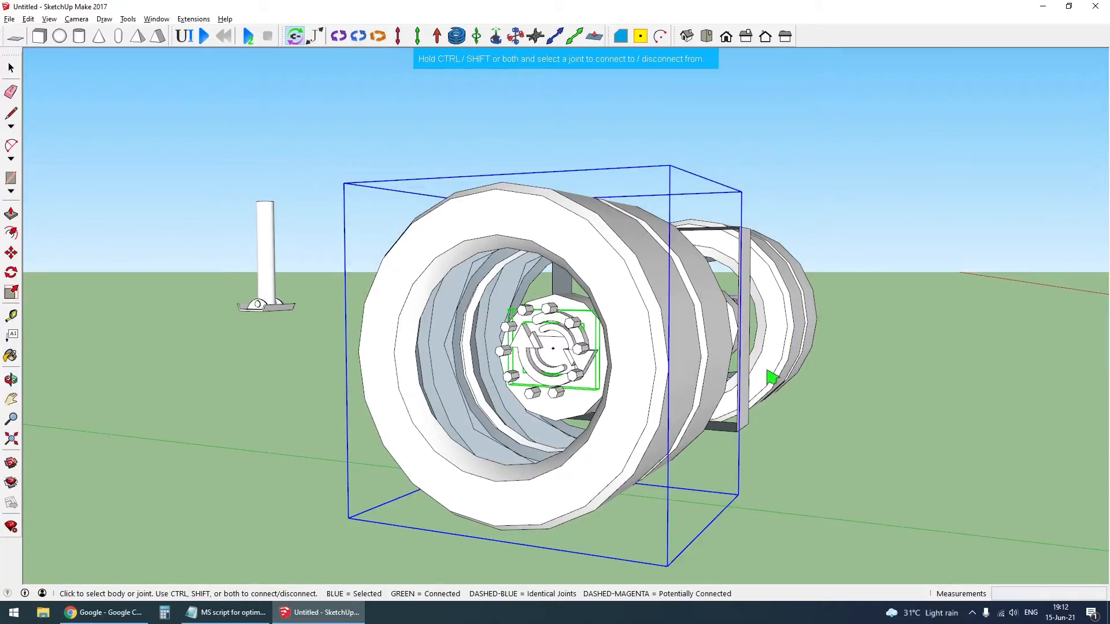
- Check the two rear wheels' hinge connections again in X-ray view
{"action": "middle_click_drag", "start_coordinate": [768, 376], "coordinate": [723, 380]}
{"action": "left_click", "coordinate": [794, 333]}
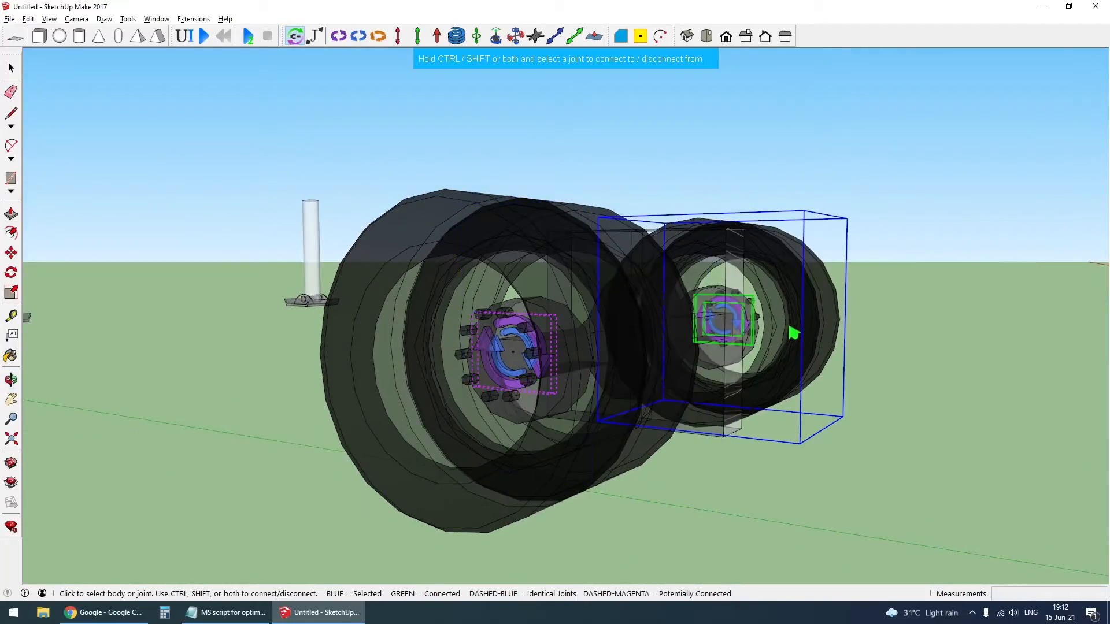
{"action": "key", "text": "x"}
{"action": "left_click", "coordinate": [558, 463]}
{"action": "key", "text": "x"}
{"action": "scroll", "coordinate": [560, 462], "scroll_direction": "down", "scroll_amount": 1}
{"action": "middle_click_drag", "start_coordinate": [559, 462], "coordinate": [493, 445]}
{"action": "key", "text": "x"}
- Leave the joint connection tool, restore the opaque textured display and unhide the truck and trailer bodies
{"action": "key", "text": "x"}
{"action": "left_click", "coordinate": [670, 430]}
{"action": "middle_click_drag", "start_coordinate": [670, 430], "coordinate": [585, 386]}
{"action": "left_click", "coordinate": [581, 380]}
{"action": "key", "text": "space"}
{"action": "scroll", "coordinate": [632, 388], "scroll_direction": "down", "scroll_amount": 5}
{"action": "key", "text": "x"}
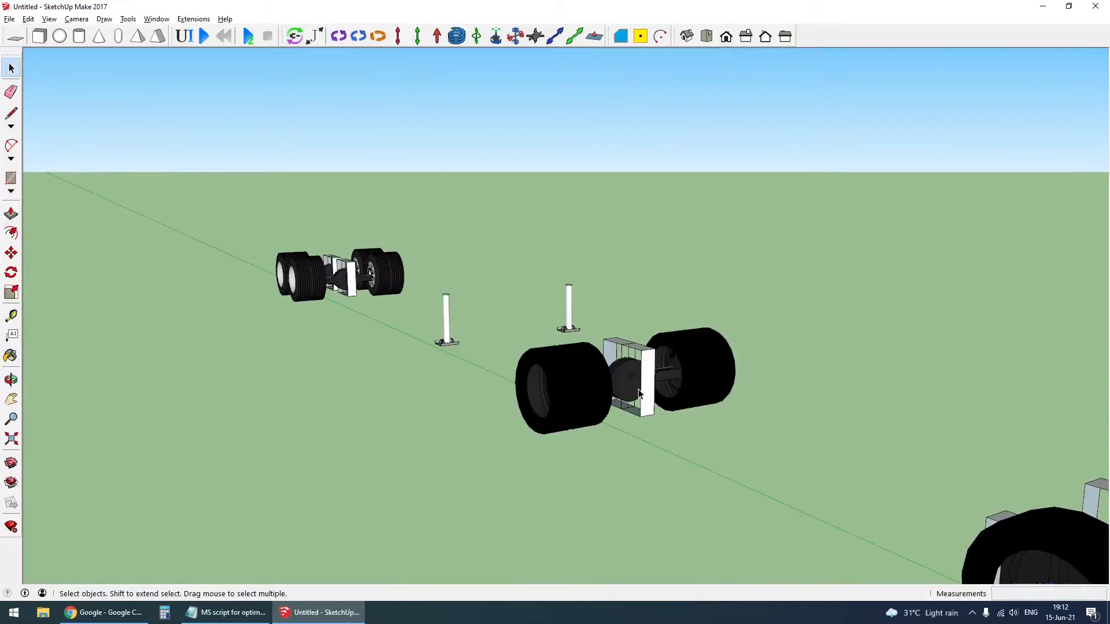
{"action": "scroll", "coordinate": [630, 388], "scroll_direction": "down", "scroll_amount": 5}
{"action": "key", "text": "shift+h"}
{"action": "middle_click_drag", "start_coordinate": [815, 402], "coordinate": [920, 387]}
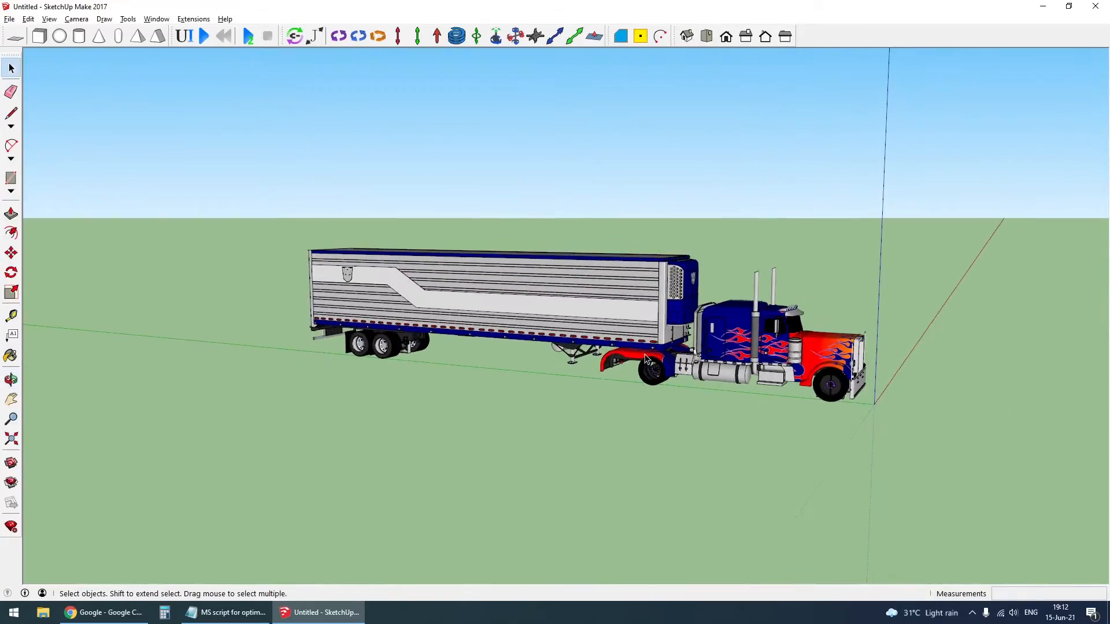
- Copy the truck's rear axle with both wheels and hinges about 1.31 m along the green axis under the rear of the fenders
{"action": "scroll", "coordinate": [685, 390], "scroll_direction": "up", "scroll_amount": 3}
{"action": "middle_click_drag", "start_coordinate": [688, 394], "coordinate": [369, 296]}
{"action": "scroll", "coordinate": [379, 393], "scroll_direction": "up", "scroll_amount": 5}
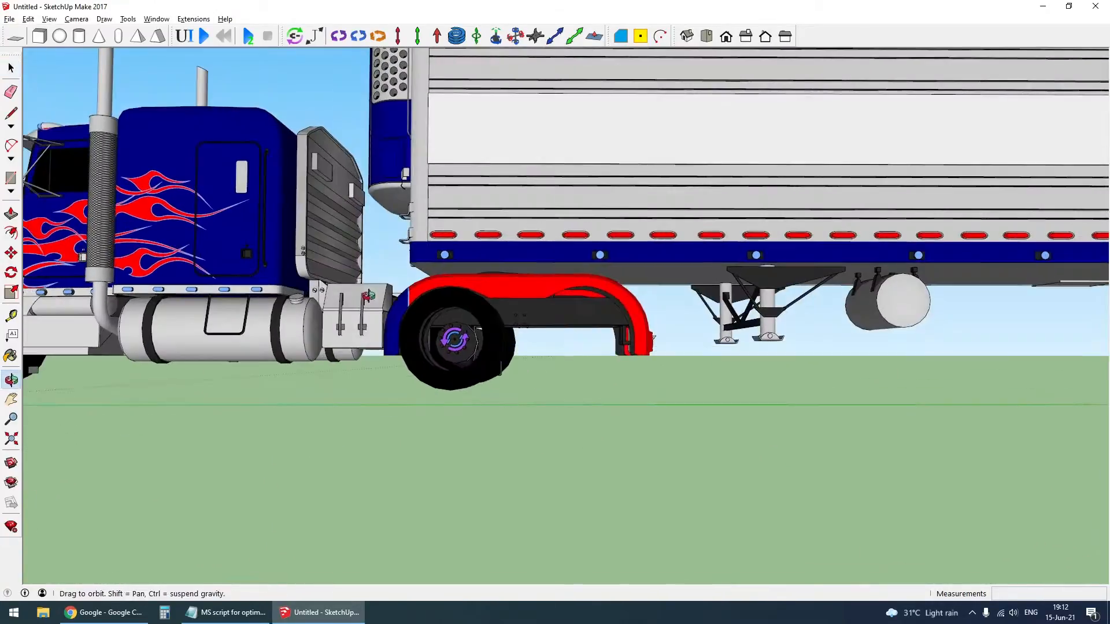
{"action": "left_click_drag", "start_coordinate": [554, 421], "coordinate": [556, 424]}
{"action": "middle_click_drag", "start_coordinate": [552, 420], "coordinate": [479, 342]}
{"action": "scroll", "coordinate": [479, 341], "scroll_direction": "up", "scroll_amount": 3}
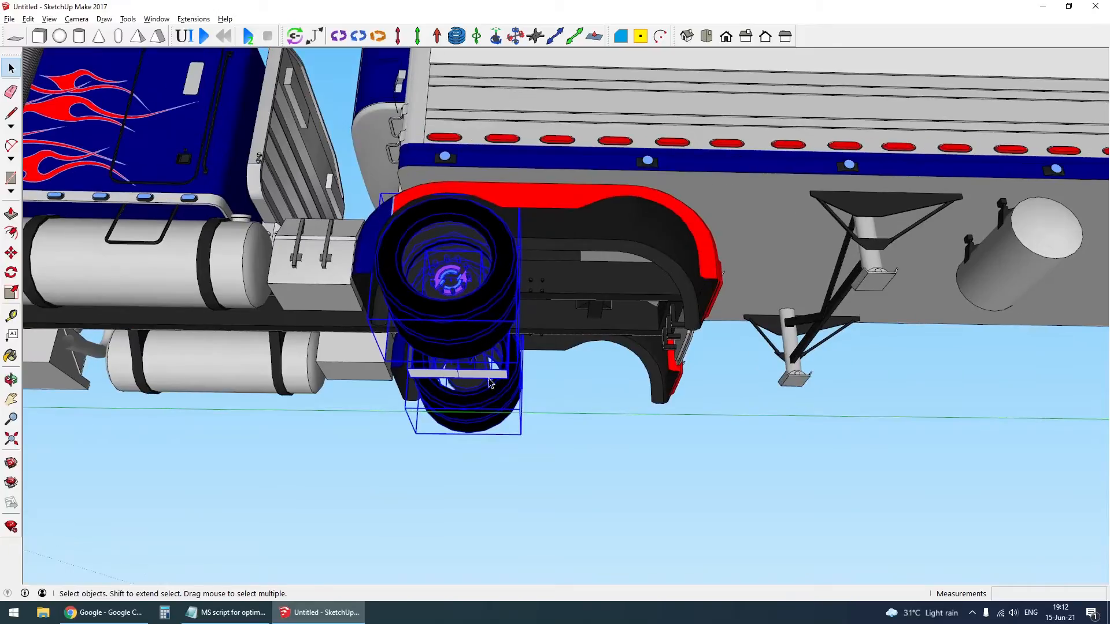
{"action": "key", "text": "ctrl"}
{"action": "left_click", "coordinate": [521, 455]}
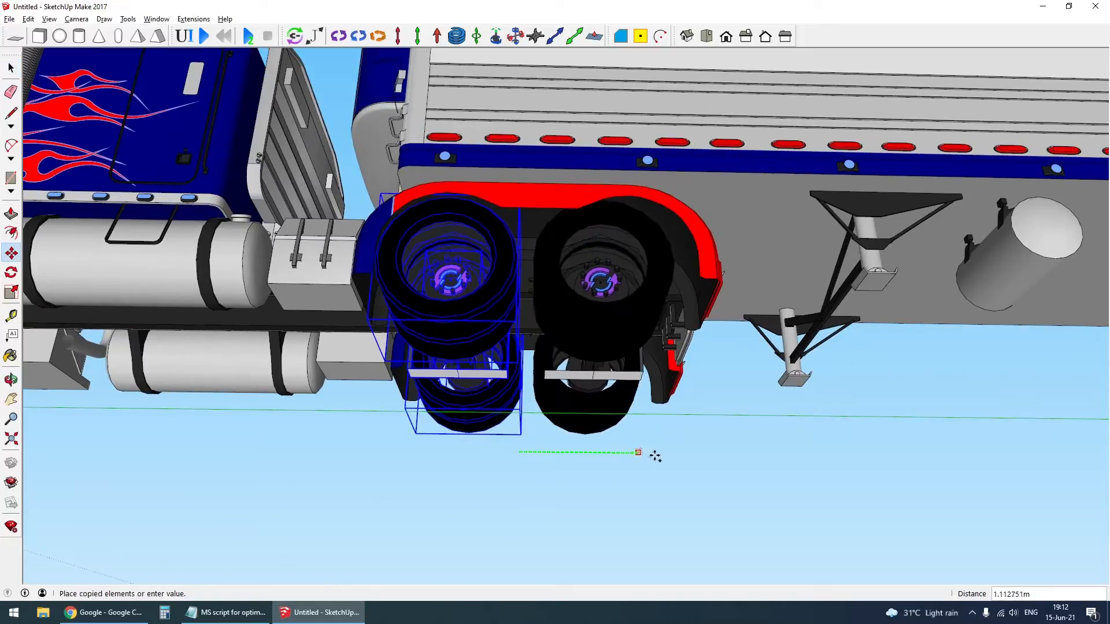
{"action": "middle_click_drag", "start_coordinate": [657, 411], "coordinate": [651, 531]}
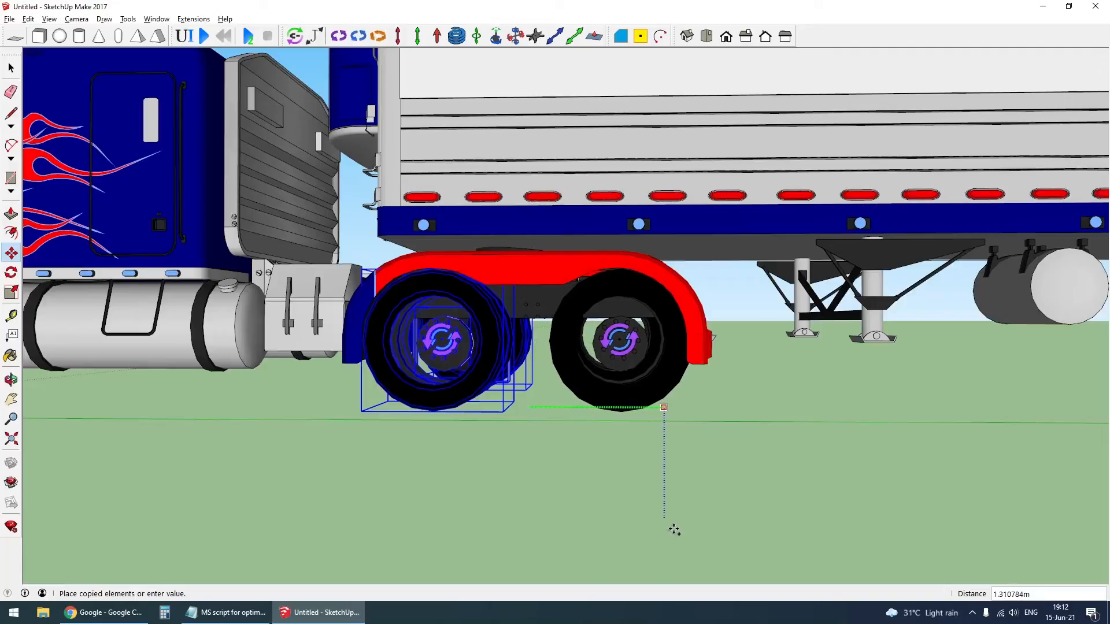
{"action": "left_click", "coordinate": [671, 529]}
{"action": "key", "text": "space"}
{"action": "left_click", "coordinate": [664, 525]}
{"action": "scroll", "coordinate": [562, 293], "scroll_direction": "down", "scroll_amount": 7}
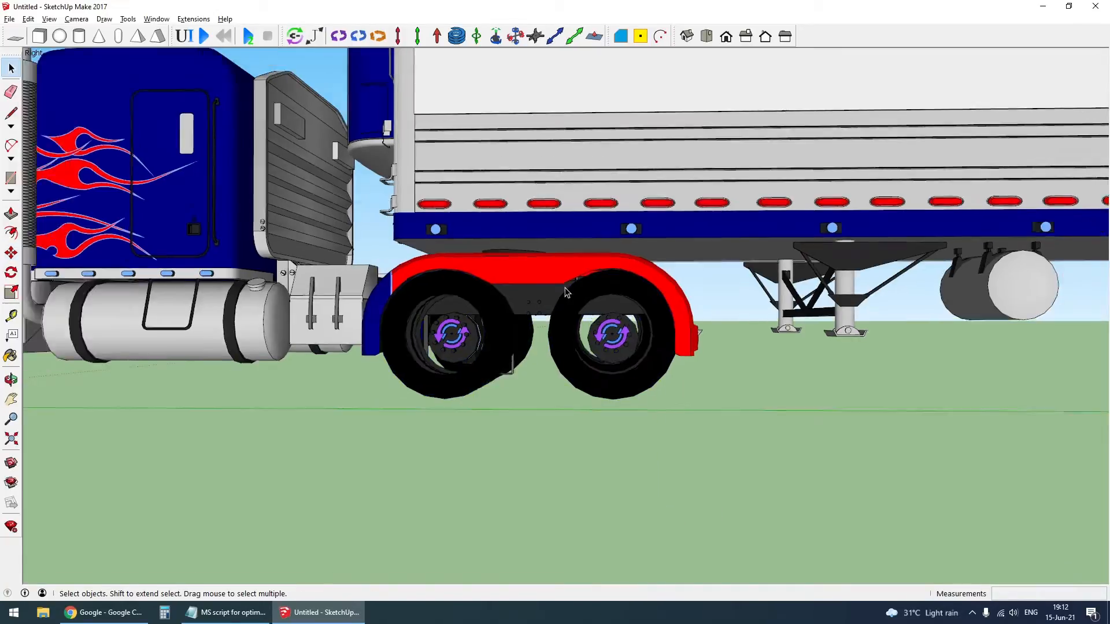
- Open the truck's front wheel component for editing, unhide its rim and close the component
{"action": "middle_click_drag", "start_coordinate": [558, 293], "coordinate": [667, 320]}
{"action": "middle_click_drag", "start_coordinate": [450, 286], "coordinate": [523, 355]}
{"action": "scroll", "coordinate": [382, 312], "scroll_direction": "up", "scroll_amount": 3}
{"action": "scroll", "coordinate": [382, 315], "scroll_direction": "up", "scroll_amount": 1}
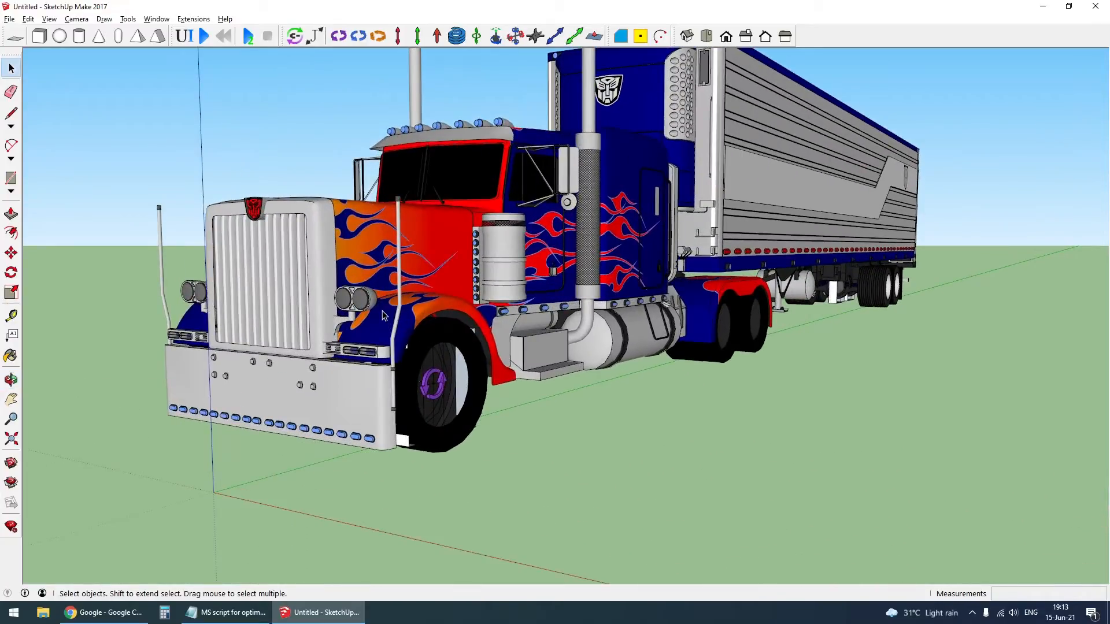
{"action": "double_click", "coordinate": [437, 447]}
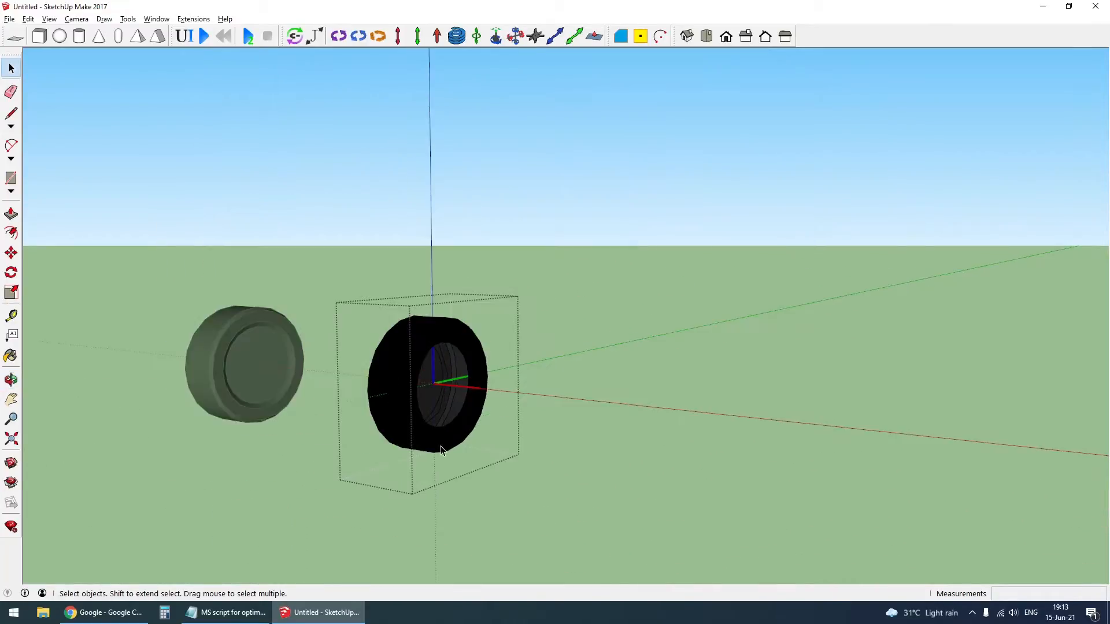
{"action": "double_click", "coordinate": [522, 512]}
{"action": "middle_click_drag", "start_coordinate": [166, 345], "coordinate": [729, 324]}
{"action": "double_click", "coordinate": [299, 380]}
{"action": "middle_click_drag", "start_coordinate": [299, 380], "coordinate": [417, 421]}
{"action": "scroll", "coordinate": [324, 376], "scroll_direction": "up", "scroll_amount": 3}
{"action": "left_click", "coordinate": [426, 363]}
- Check which hinge joints the rear wheels of both axles are connected to on one side of the truck
{"action": "scroll", "coordinate": [426, 362], "scroll_direction": "up", "scroll_amount": 1}
{"action": "middle_click_drag", "start_coordinate": [426, 363], "coordinate": [174, 353]}
{"action": "middle_click_drag", "start_coordinate": [614, 340], "coordinate": [271, 350]}
{"action": "scroll", "coordinate": [629, 283], "scroll_direction": "down", "scroll_amount": 1}
{"action": "scroll", "coordinate": [626, 287], "scroll_direction": "down", "scroll_amount": 9}
{"action": "scroll", "coordinate": [495, 379], "scroll_direction": "up", "scroll_amount": 6}
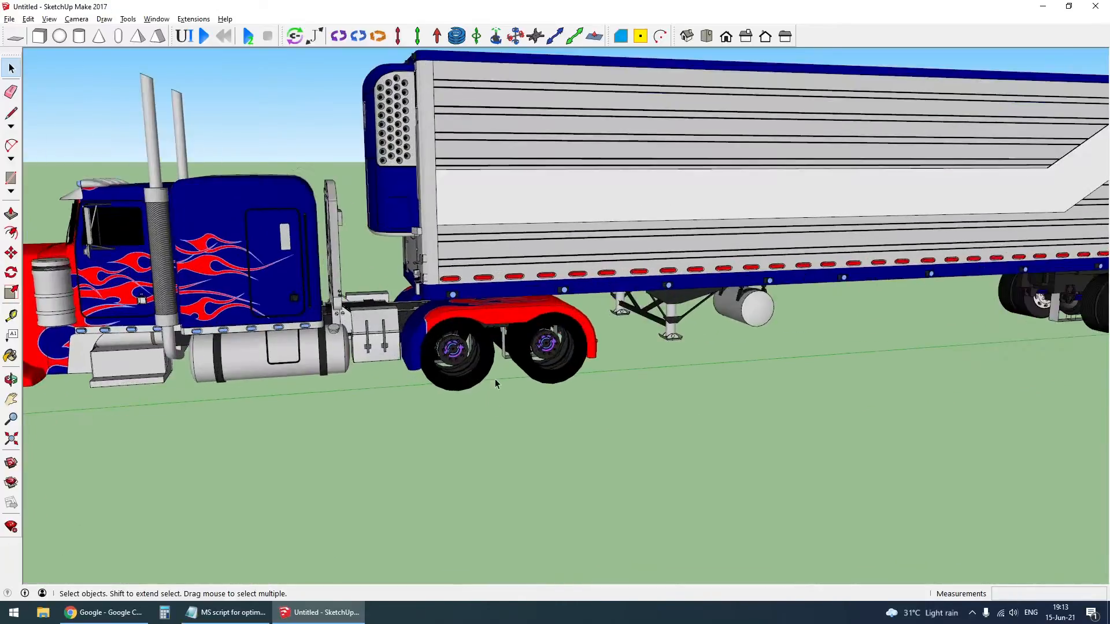
{"action": "left_click", "coordinate": [295, 37]}
{"action": "scroll", "coordinate": [522, 411], "scroll_direction": "up", "scroll_amount": 2}
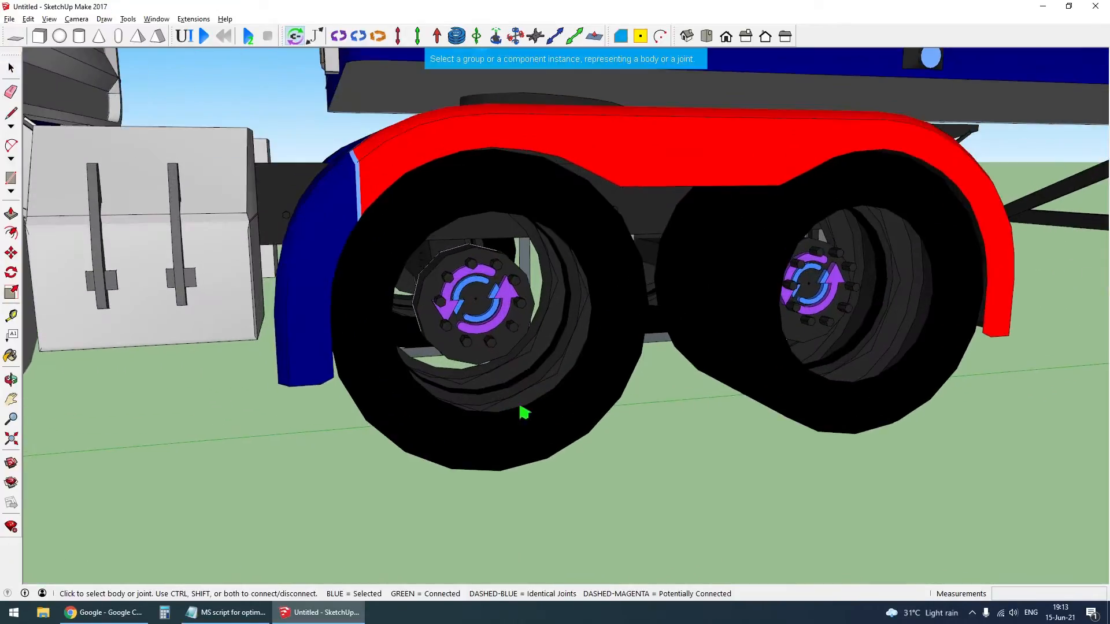
{"action": "left_click", "coordinate": [531, 426]}
{"action": "scroll", "coordinate": [867, 298], "scroll_direction": "up", "scroll_amount": 2}
{"action": "left_click", "coordinate": [830, 281]}
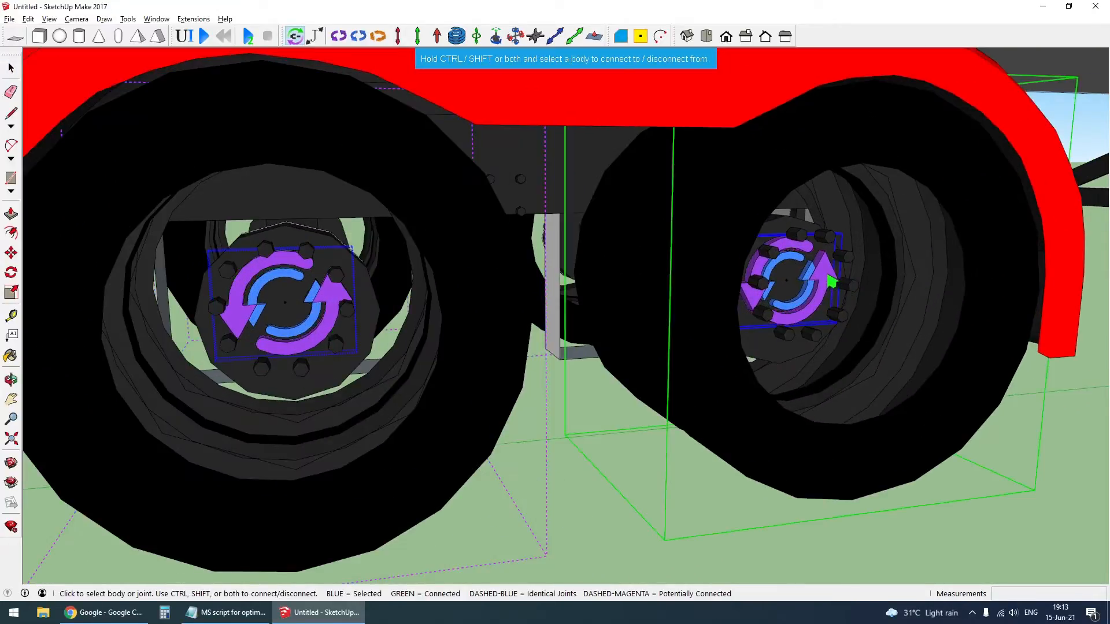
{"action": "left_click", "coordinate": [932, 448]}
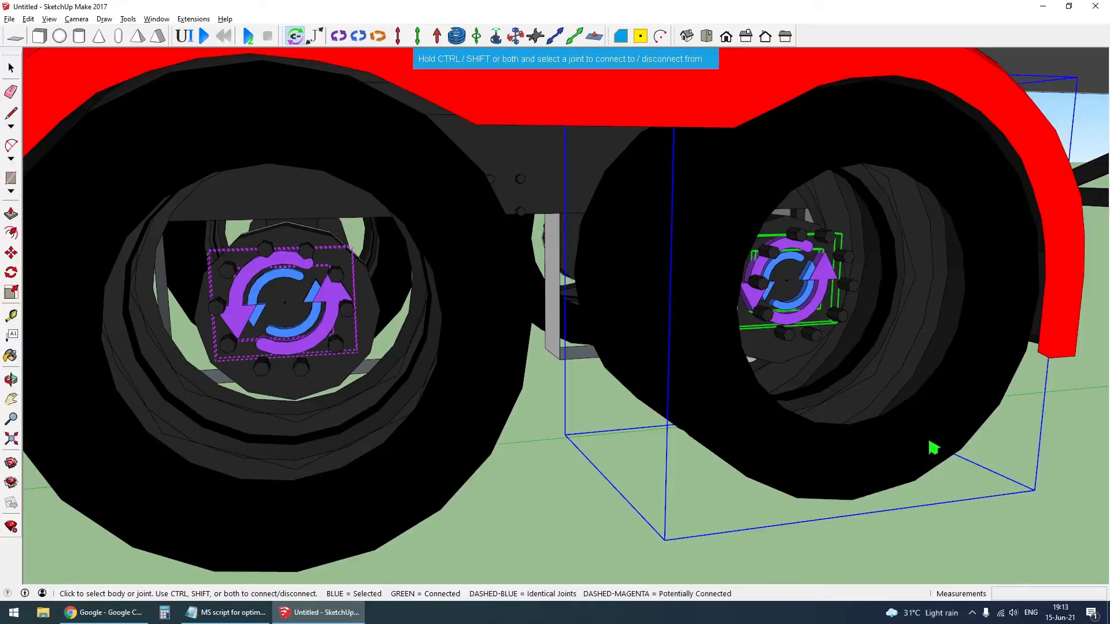
{"action": "scroll", "coordinate": [589, 484], "scroll_direction": "down", "scroll_amount": 3}
- Check the hinge connections of all four rear wheels from the opposite side of the truck, using X-ray view
{"action": "left_click", "coordinate": [570, 457]}
{"action": "middle_click_drag", "start_coordinate": [520, 483], "coordinate": [737, 358]}
{"action": "left_click", "coordinate": [627, 292]}
{"action": "left_click", "coordinate": [374, 271]}
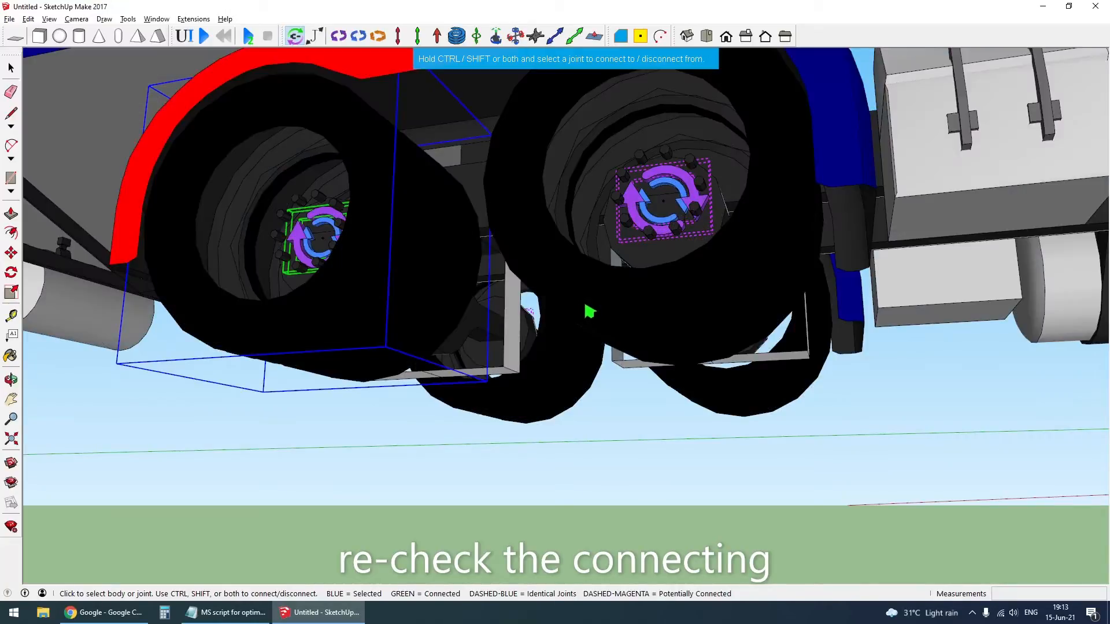
{"action": "left_click", "coordinate": [589, 311]}
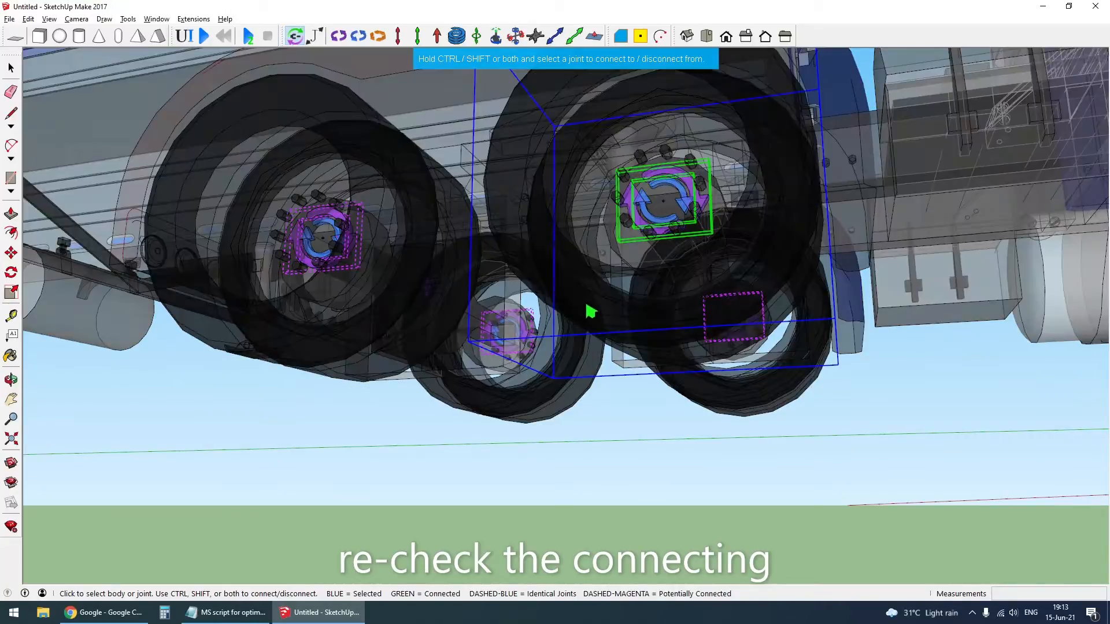
{"action": "left_click", "coordinate": [740, 403]}
{"action": "left_click", "coordinate": [525, 421]}
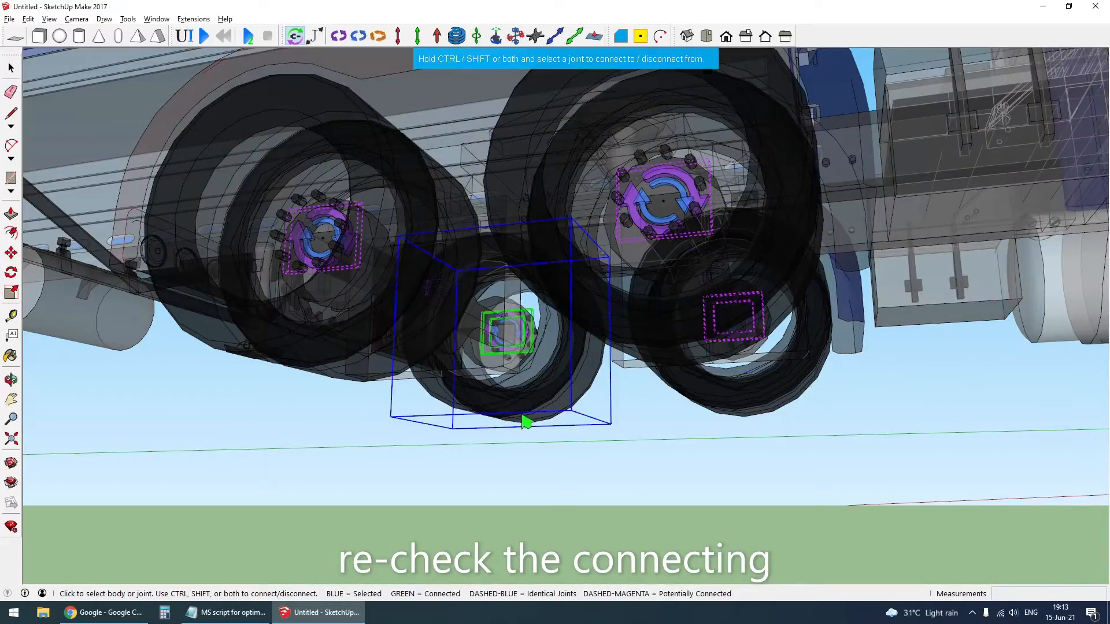
- Open the rear wheel component for editing, unhide its rims and close the component
{"action": "scroll", "coordinate": [522, 418], "scroll_direction": "down", "scroll_amount": 4}
{"action": "key", "text": "space"}
{"action": "double_click", "coordinate": [581, 362]}
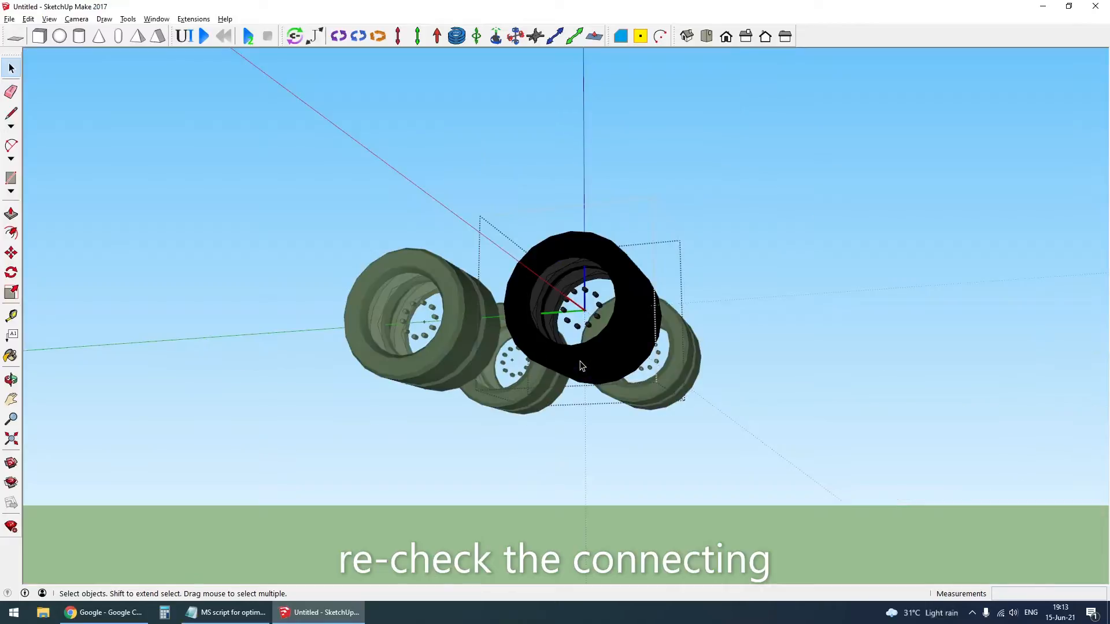
{"action": "key", "text": "Escape"}
{"action": "scroll", "coordinate": [581, 364], "scroll_direction": "down", "scroll_amount": 4}
{"action": "middle_click_drag", "start_coordinate": [581, 364], "coordinate": [717, 413]}
{"action": "double_click", "coordinate": [580, 374]}
{"action": "left_click", "coordinate": [702, 474]}
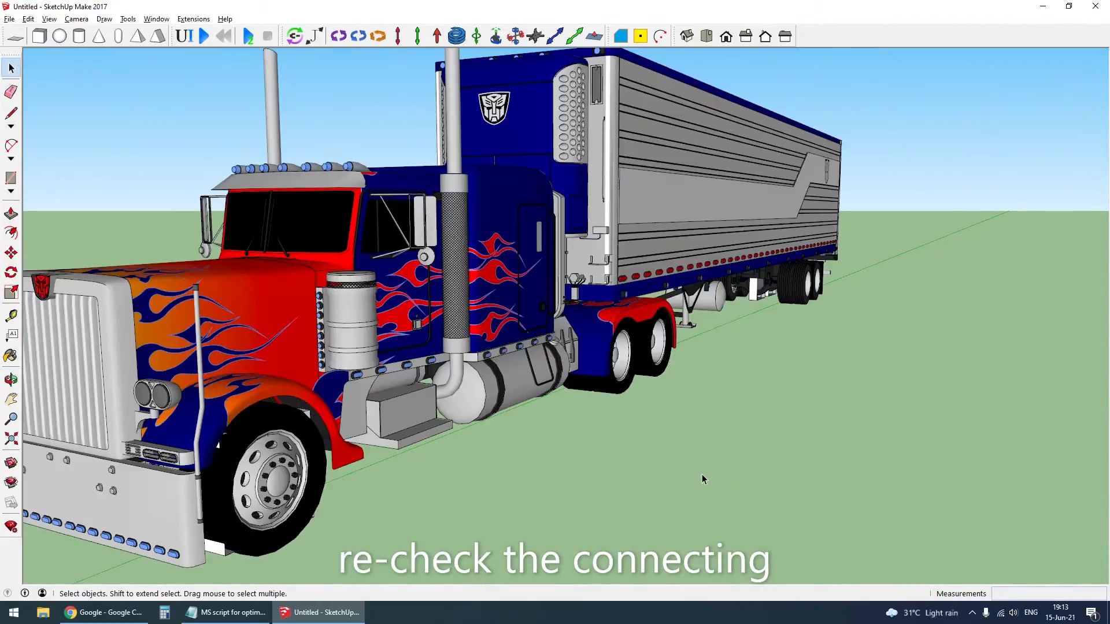
{"action": "middle_click_drag", "start_coordinate": [702, 474], "coordinate": [657, 445]}
{"action": "scroll", "coordinate": [792, 396], "scroll_direction": "down", "scroll_amount": 5}
{"action": "scroll", "coordinate": [520, 395], "scroll_direction": "up", "scroll_amount": 3}
{"action": "scroll", "coordinate": [519, 394], "scroll_direction": "up", "scroll_amount": 2}
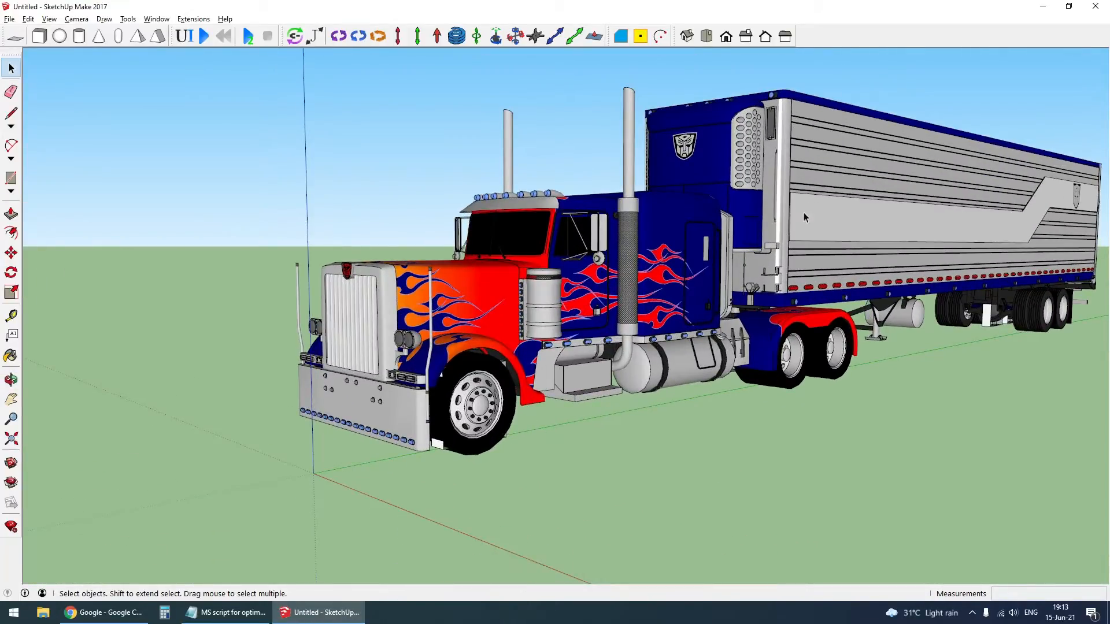
{"action": "scroll", "coordinate": [803, 217], "scroll_direction": "down", "scroll_amount": 3}
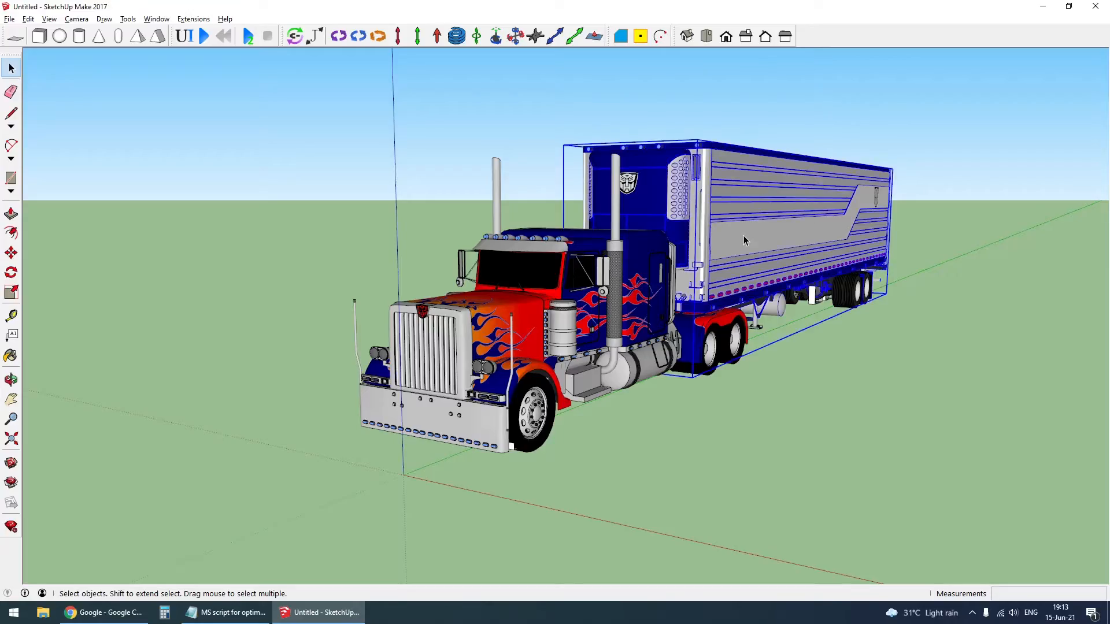
- Hide the truck to expose the kingpin under the front end of the trailer
{"action": "scroll", "coordinate": [744, 234], "scroll_direction": "up", "scroll_amount": 5}
{"action": "middle_click_drag", "start_coordinate": [591, 319], "coordinate": [639, 363]}
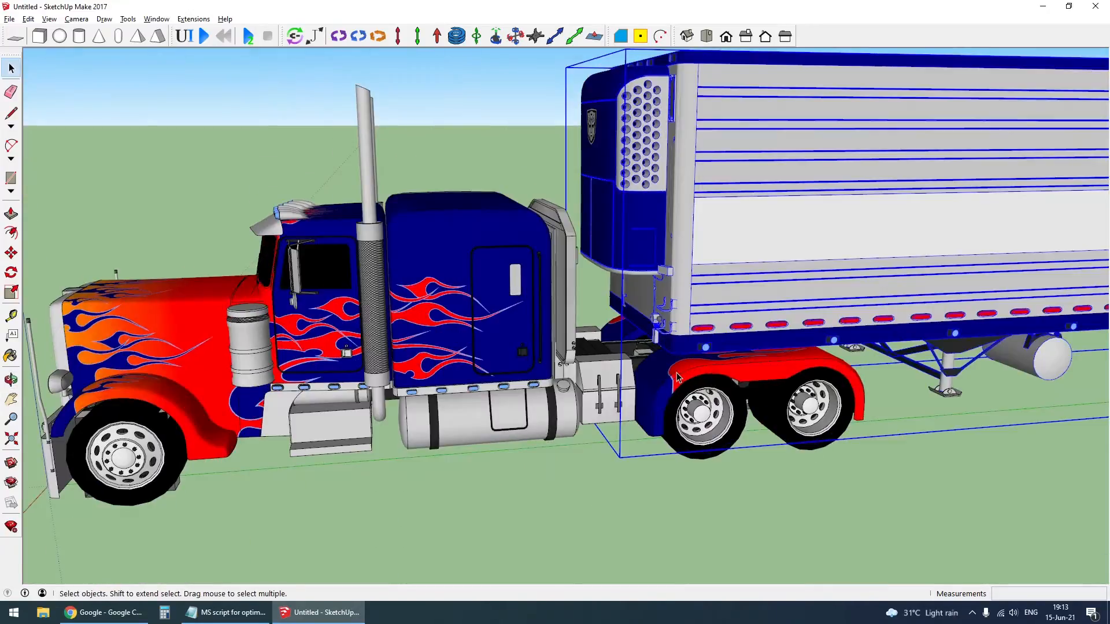
{"action": "left_click", "coordinate": [678, 374]}
{"action": "key", "text": "h"}
{"action": "middle_click_drag", "start_coordinate": [682, 393], "coordinate": [719, 200]}
{"action": "scroll", "coordinate": [709, 339], "scroll_direction": "up", "scroll_amount": 3}
{"action": "left_click_drag", "start_coordinate": [513, 263], "coordinate": [949, 525]}
{"action": "middle_click_drag", "start_coordinate": [949, 525], "coordinate": [699, 259]}
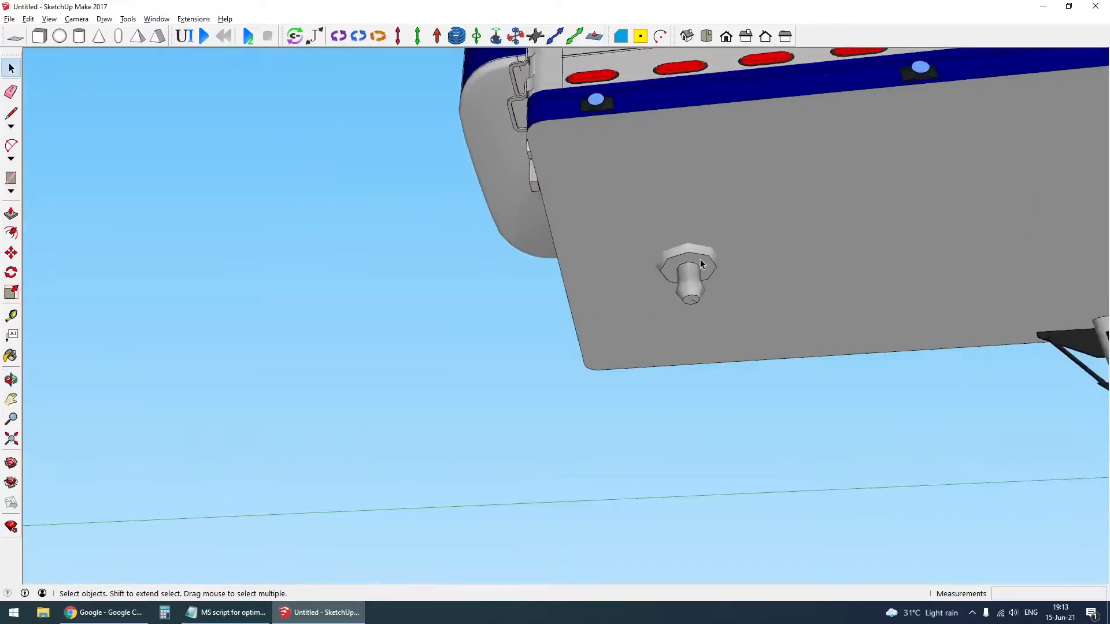
- Draw a rectangle around the kingpin on the trailer's underside and move it so it is centred on the pin
{"action": "scroll", "coordinate": [694, 306], "scroll_direction": "up", "scroll_amount": 5}
{"action": "key", "text": "r"}
{"action": "left_click", "coordinate": [503, 166]}
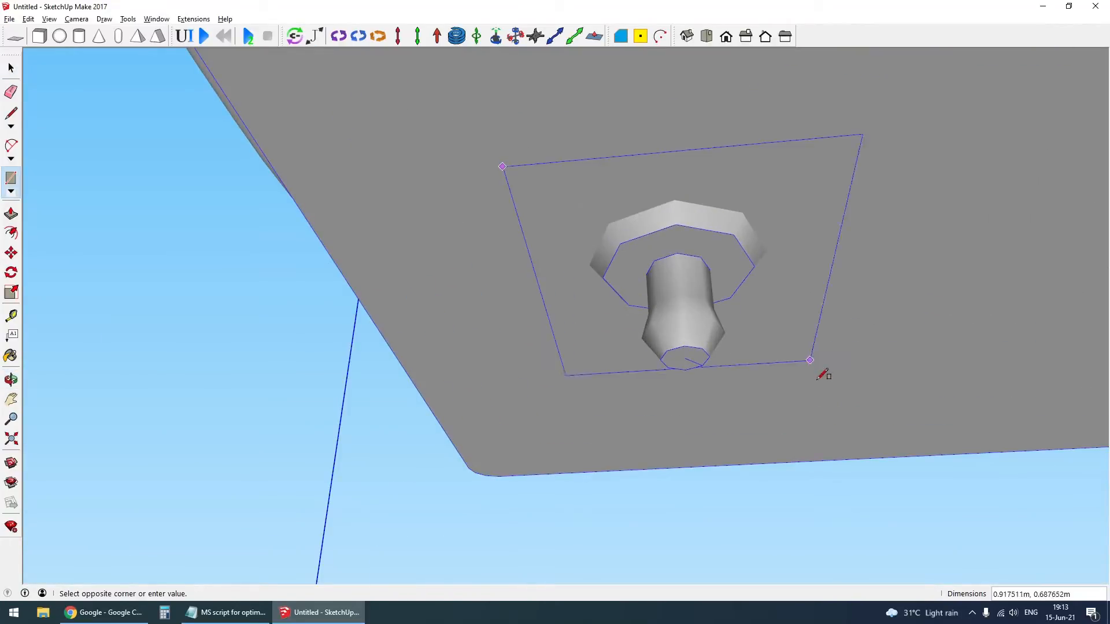
{"action": "left_click", "coordinate": [848, 386]}
{"action": "middle_click_drag", "start_coordinate": [848, 386], "coordinate": [705, 255]}
{"action": "key", "text": "space"}
{"action": "left_click", "coordinate": [640, 393]}
{"action": "scroll", "coordinate": [640, 393], "scroll_direction": "down", "scroll_amount": 2}
{"action": "key", "text": "m"}
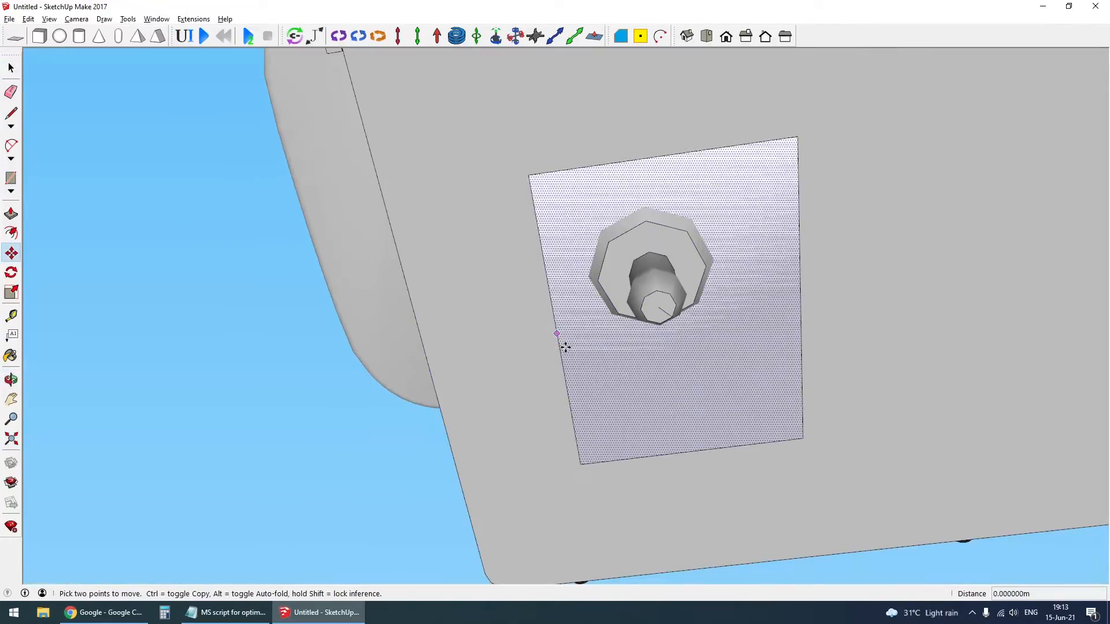
{"action": "key", "text": "Right"}
{"action": "left_click", "coordinate": [671, 321]}
{"action": "middle_click_drag", "start_coordinate": [671, 321], "coordinate": [653, 356]}
- Open the kingpin for editing, group its lower bulb and move the bulb down about 0.05 m
{"action": "key", "text": "space"}
{"action": "scroll", "coordinate": [668, 318], "scroll_direction": "up", "scroll_amount": 2}
{"action": "left_click", "coordinate": [661, 348]}
{"action": "triple_click", "coordinate": [653, 350]}
{"action": "left_click", "coordinate": [652, 349]}
{"action": "left_click_drag", "start_coordinate": [592, 302], "coordinate": [680, 354]}
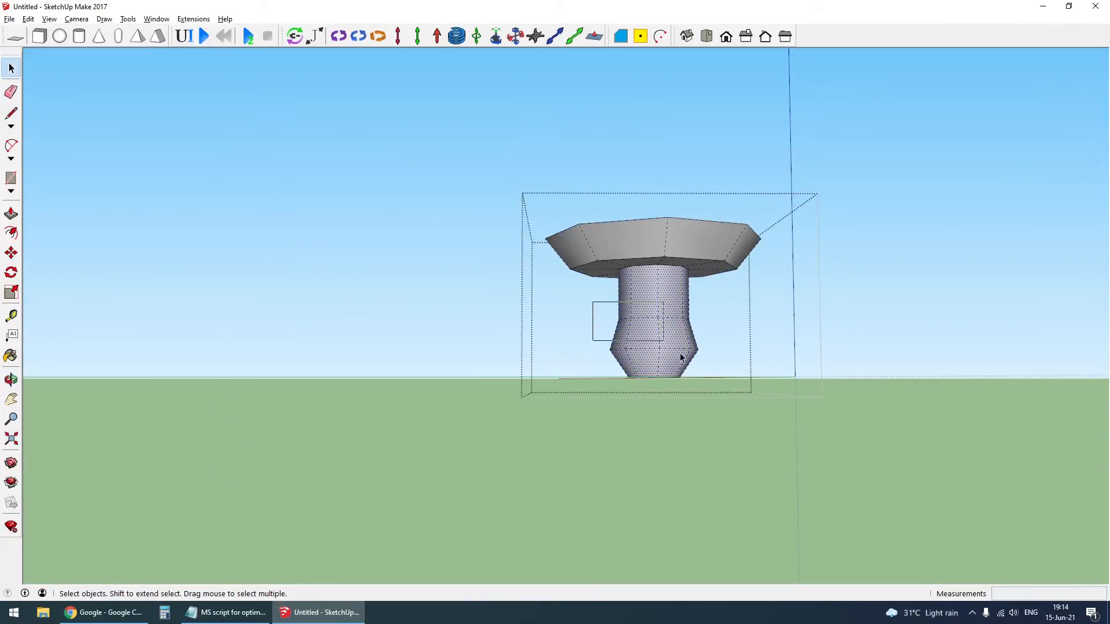
{"action": "key", "text": "ctrl+g"}
{"action": "key", "text": "m"}
{"action": "left_click", "coordinate": [731, 343]}
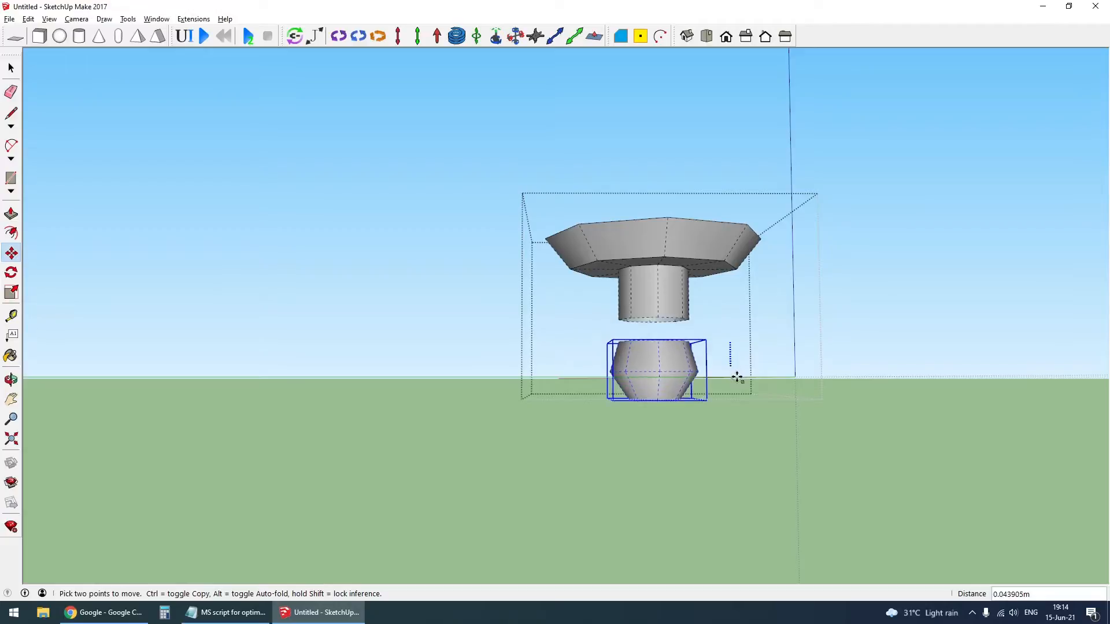
{"action": "left_click", "coordinate": [738, 382]}
- Extend the kingpin's shaft down to the lowered bulb and group the upper flange
{"action": "key", "text": "space"}
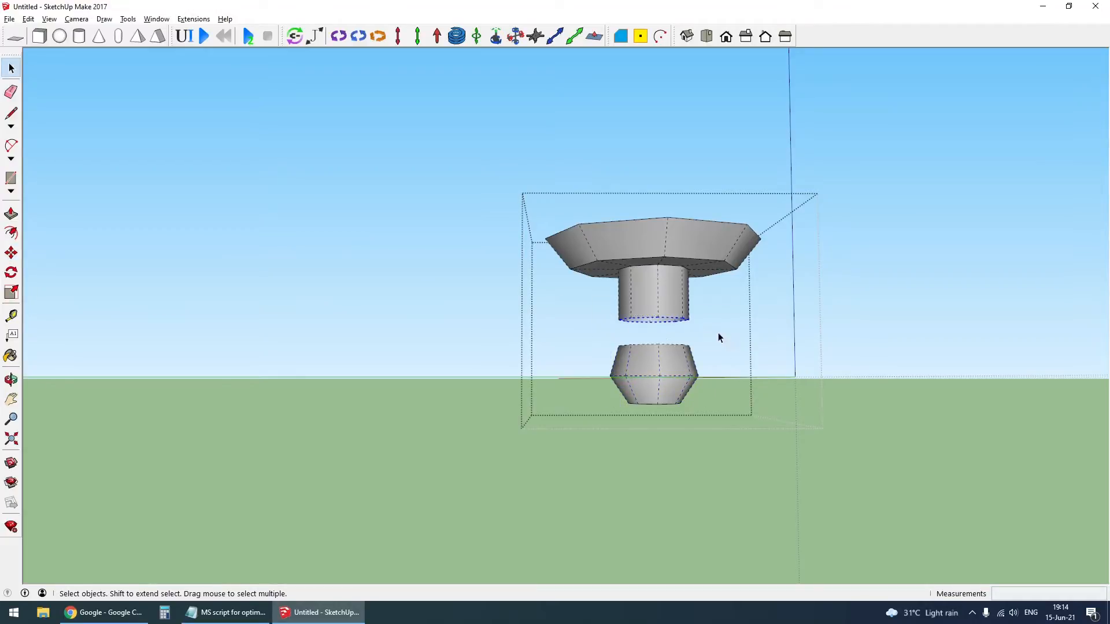
{"action": "key", "text": "space"}
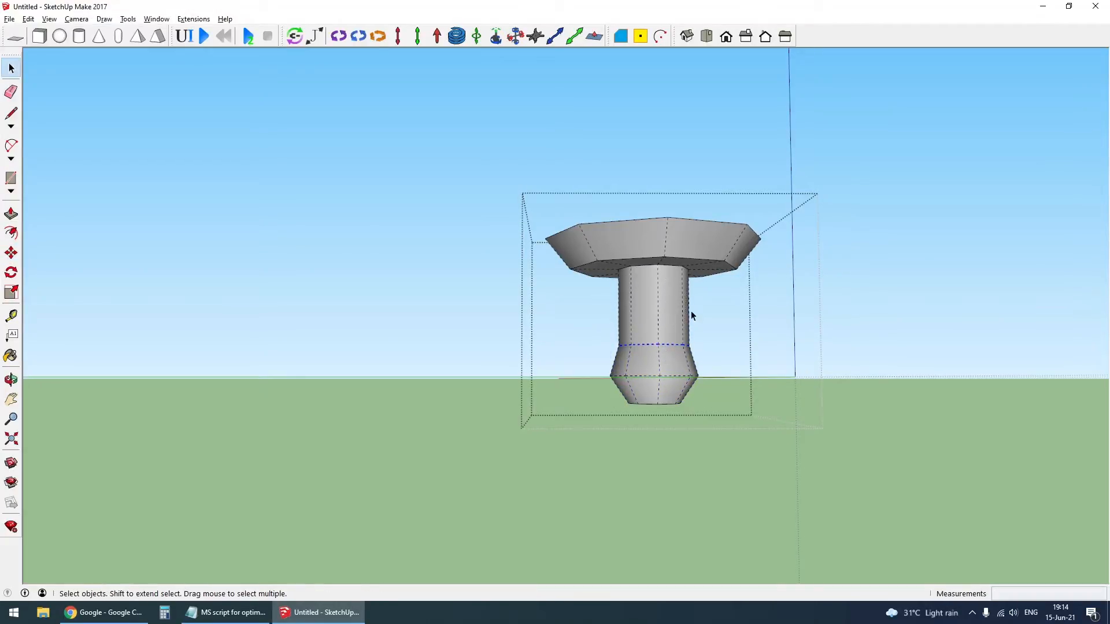
{"action": "left_click_drag", "start_coordinate": [506, 210], "coordinate": [827, 311]}
{"action": "key", "text": "ctrl+g"}
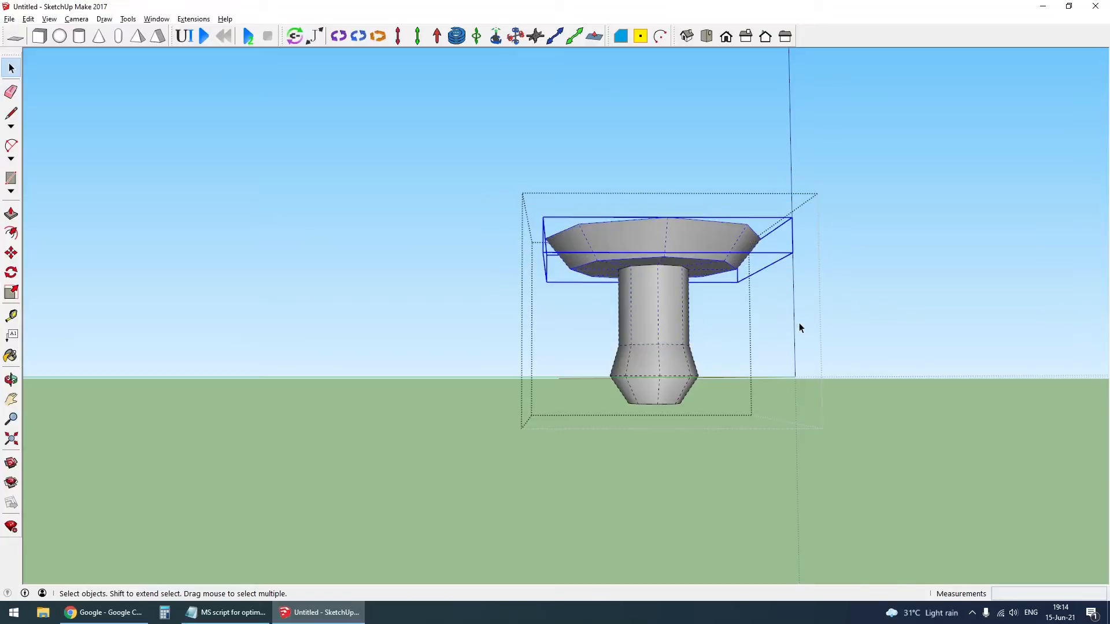
{"action": "key", "text": "alt+h"}
{"action": "key", "text": "Delete"}
{"action": "left_click", "coordinate": [670, 313]}
{"action": "key", "text": "Delete"}
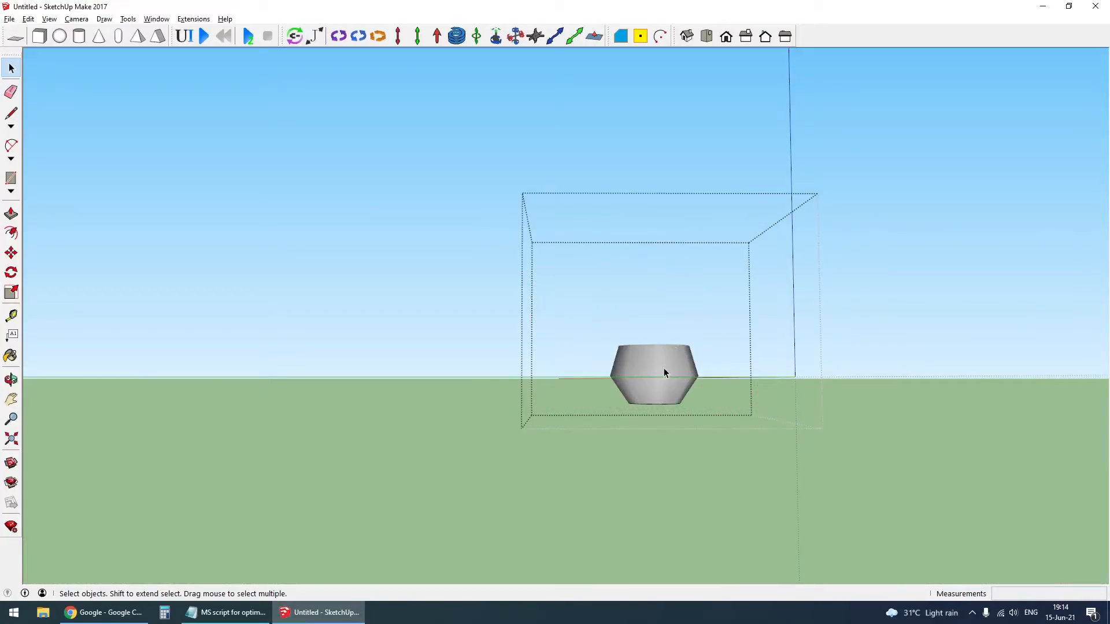
{"action": "left_click", "coordinate": [664, 369]}
{"action": "key", "text": "Delete"}
{"action": "key", "text": "ctrl+z"}
{"action": "key", "text": "ctrl+z"}
{"action": "key", "text": "ctrl+z"}
- Open the bulb group, scale its widest ring uniformly about the center by 1.16, and close the groups
{"action": "left_click", "coordinate": [664, 369]}
{"action": "double_click", "coordinate": [675, 381]}
{"action": "left_click", "coordinate": [661, 380]}
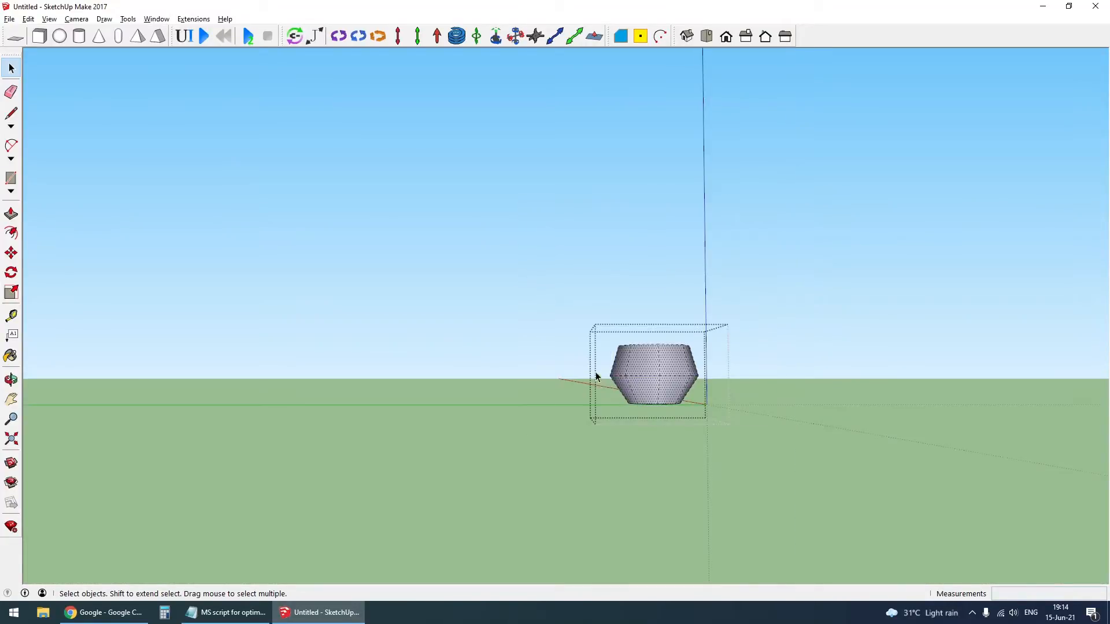
{"action": "left_click_drag", "start_coordinate": [596, 373], "coordinate": [708, 397]}
{"action": "middle_click_drag", "start_coordinate": [706, 399], "coordinate": [691, 476]}
{"action": "key", "text": "s"}
{"action": "left_click_drag", "start_coordinate": [710, 417], "coordinate": [723, 421], "text": "ctrl"}
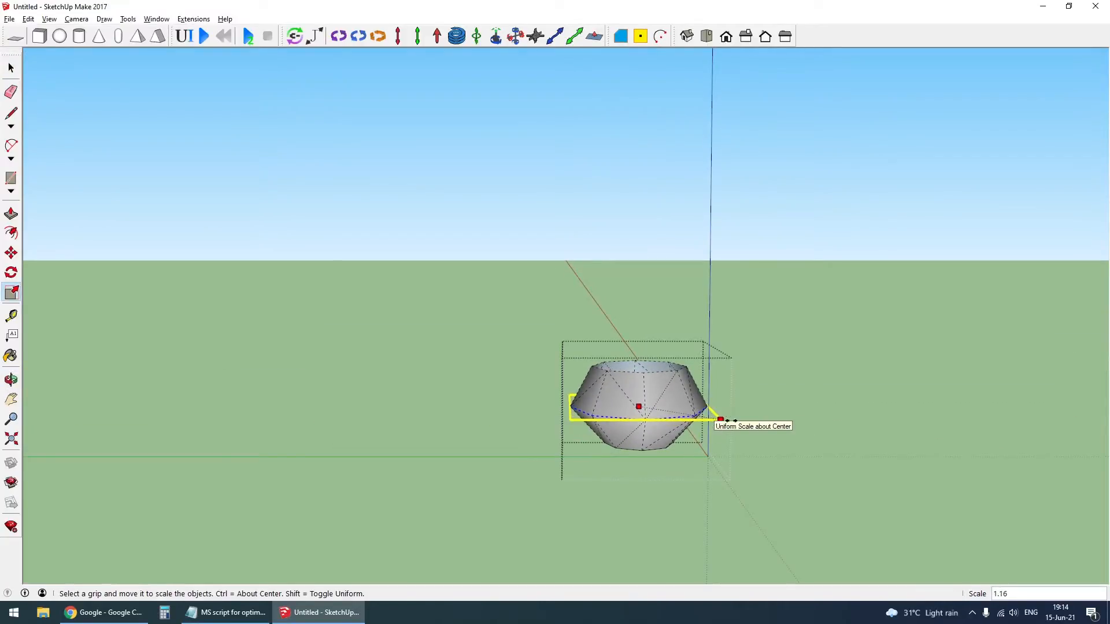
{"action": "middle_click_drag", "start_coordinate": [660, 422], "coordinate": [649, 237]}
{"action": "key", "text": "space"}
{"action": "scroll", "coordinate": [647, 402], "scroll_direction": "down", "scroll_amount": 3}
{"action": "key", "text": "Escape"}
{"action": "key", "text": "Escape"}
- Extend the rectangle around the kingpin along the trailer's length by scaling it
{"action": "left_click", "coordinate": [650, 230]}
{"action": "middle_click_drag", "start_coordinate": [393, 359], "coordinate": [575, 351]}
{"action": "scroll", "coordinate": [575, 351], "scroll_direction": "up", "scroll_amount": 1}
{"action": "key", "text": "s"}
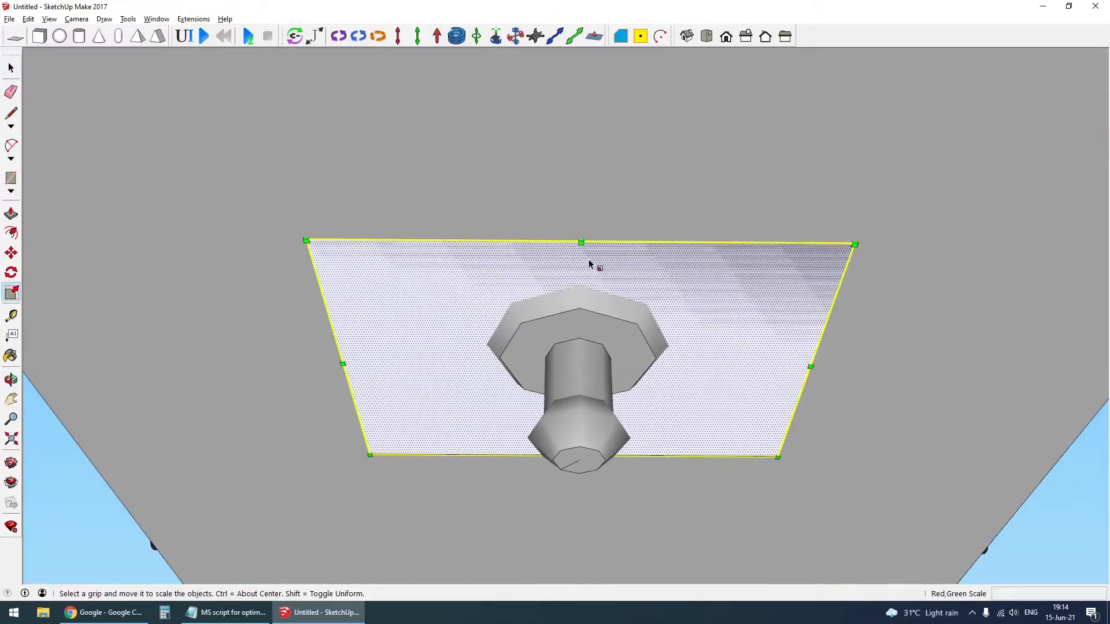
{"action": "left_click_drag", "start_coordinate": [585, 245], "coordinate": [591, 204]}
{"action": "scroll", "coordinate": [601, 269], "scroll_direction": "down", "scroll_amount": 2}
{"action": "key", "text": "space"}
{"action": "middle_click_drag", "start_coordinate": [617, 385], "coordinate": [612, 257]}
{"action": "scroll", "coordinate": [618, 277], "scroll_direction": "up", "scroll_amount": 1}
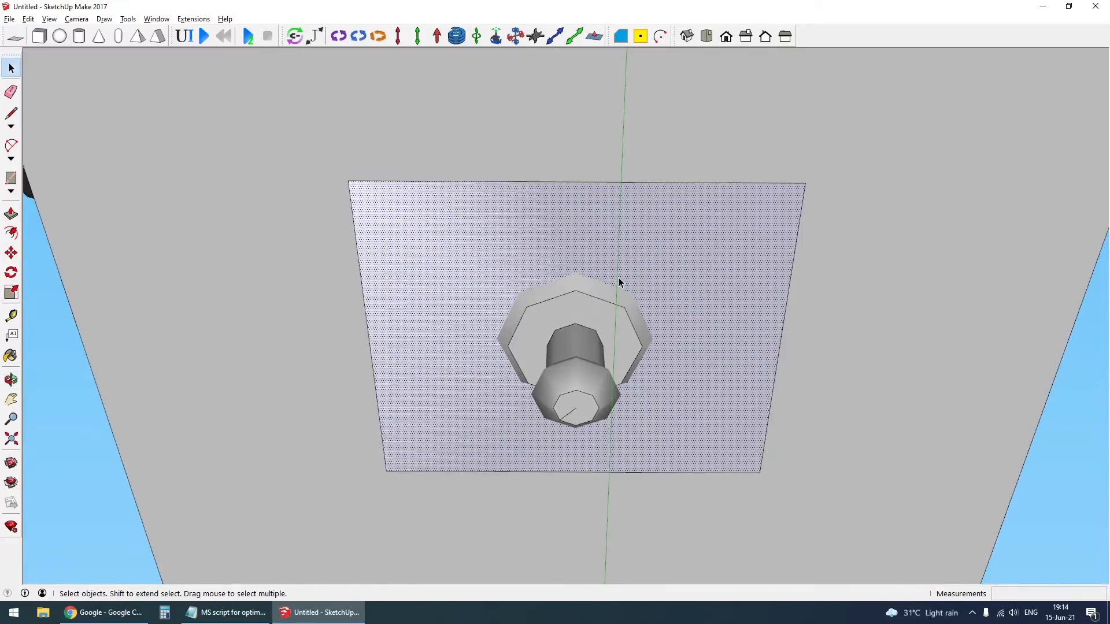
- Draw both diagonals across the rectangle to check its centring on the kingpin, and erase them
{"action": "key", "text": "l"}
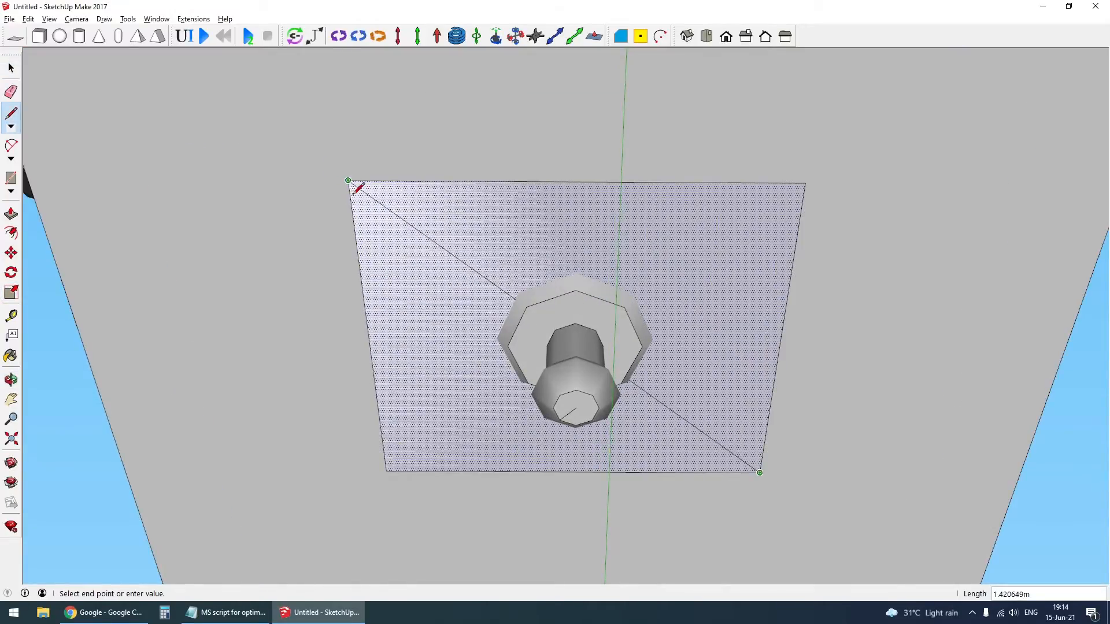
{"action": "left_click", "coordinate": [348, 180]}
{"action": "left_click", "coordinate": [805, 184]}
{"action": "key", "text": "space"}
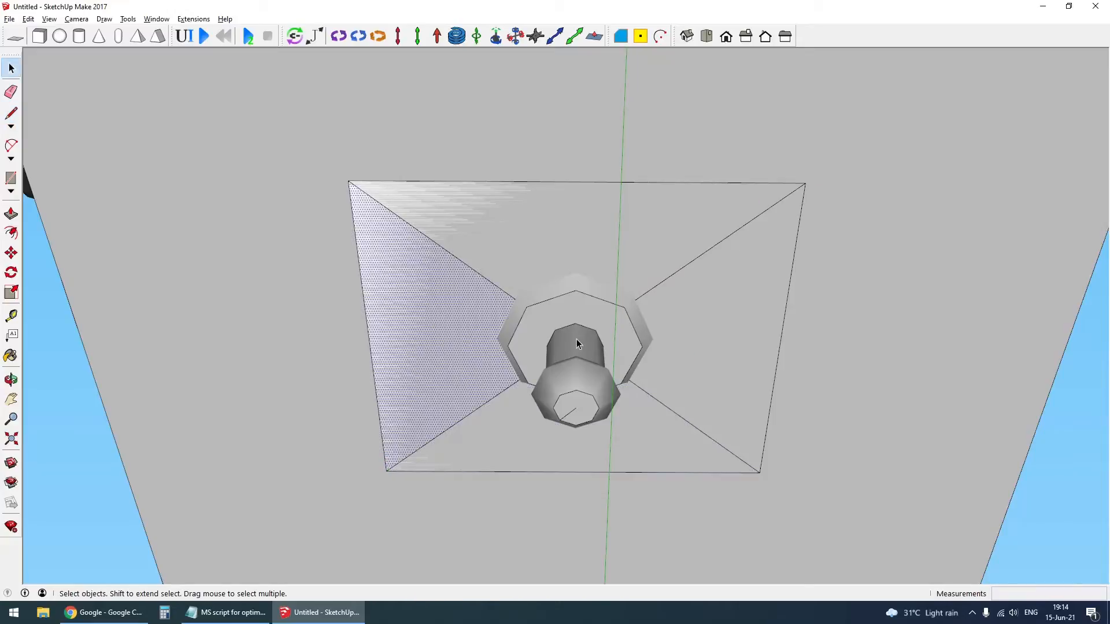
{"action": "scroll", "coordinate": [587, 333], "scroll_direction": "down", "scroll_amount": 2}
{"action": "key", "text": "e"}
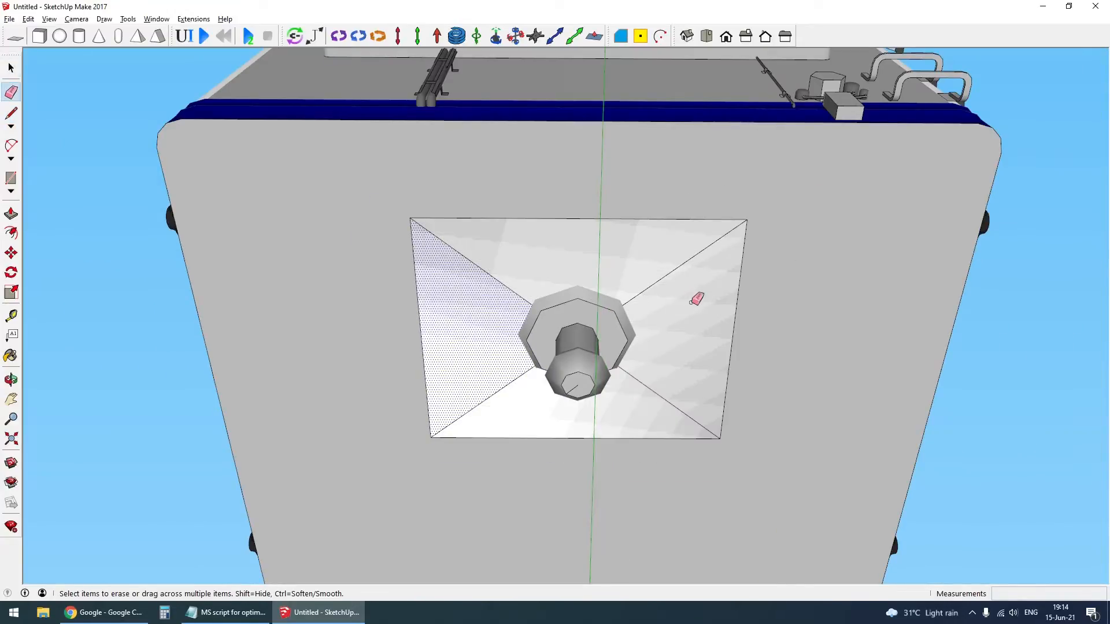
{"action": "mouse_move", "coordinate": [699, 297]}
{"action": "left_mouse_down"}
{"action": "mouse_move", "coordinate": [521, 387]}
{"action": "mouse_move", "coordinate": [676, 362]}
{"action": "left_mouse_up"}
- Offset the rectangle's outline inward by about 0.23 m around the kingpin
{"action": "key", "text": "space"}
{"action": "key", "text": "f"}
{"action": "left_click", "coordinate": [657, 219]}
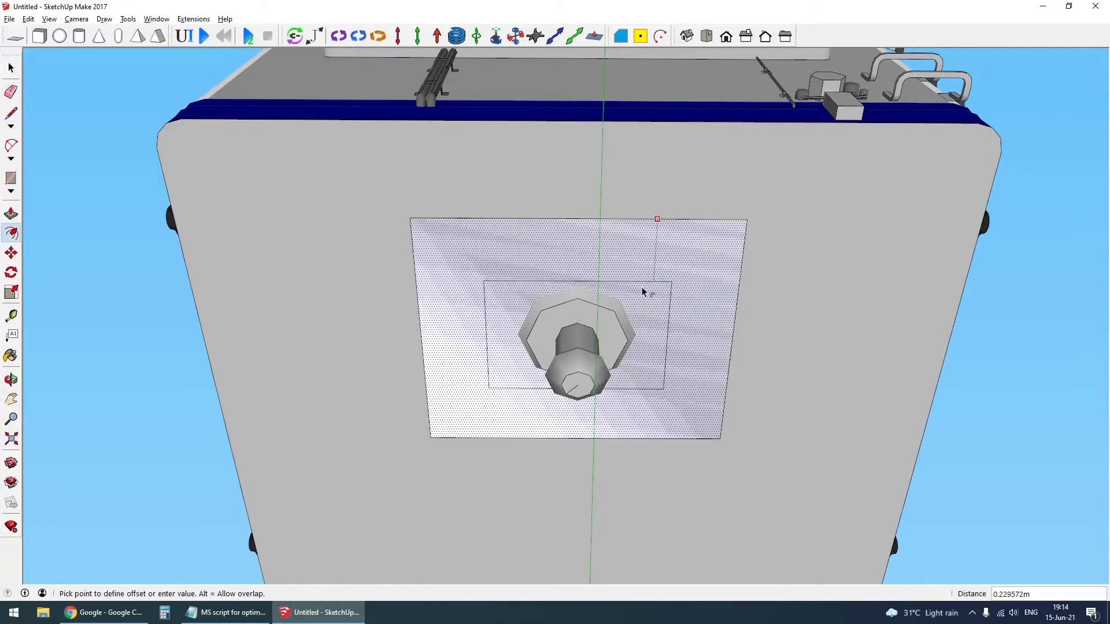
{"action": "left_click", "coordinate": [650, 294]}
{"action": "middle_click_drag", "start_coordinate": [649, 295], "coordinate": [592, 236]}
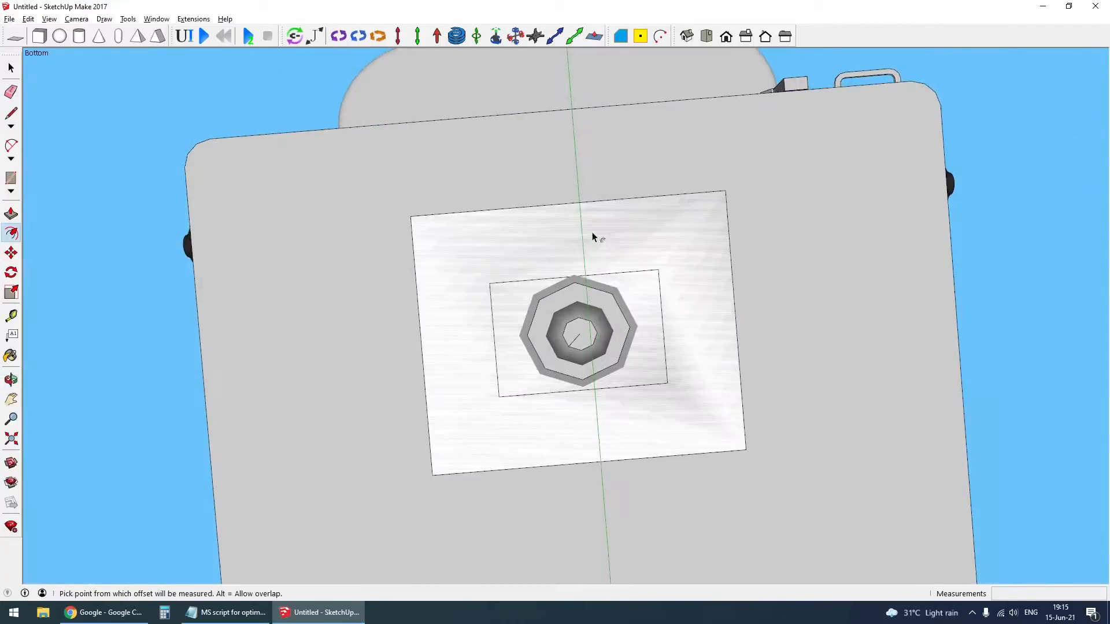
{"action": "scroll", "coordinate": [610, 332], "scroll_direction": "up", "scroll_amount": 1}
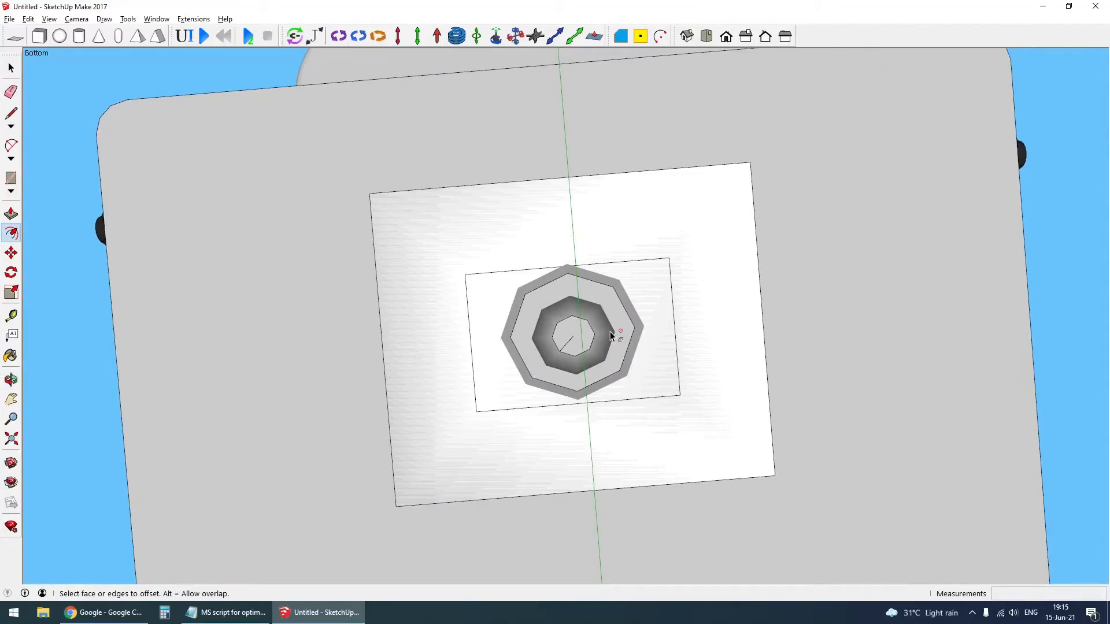
- Scale the inner rectangle about its center in both directions to match the size of the kingpin's bulb
{"action": "scroll", "coordinate": [609, 313], "scroll_direction": "up", "scroll_amount": 3}
{"action": "key", "text": "space"}
{"action": "left_click", "coordinate": [662, 288]}
{"action": "key", "text": "s"}
{"action": "left_click_drag", "start_coordinate": [543, 238], "coordinate": [558, 304], "text": "ctrl"}
{"action": "left_click_drag", "start_coordinate": [721, 342], "coordinate": [621, 355], "text": "ctrl"}
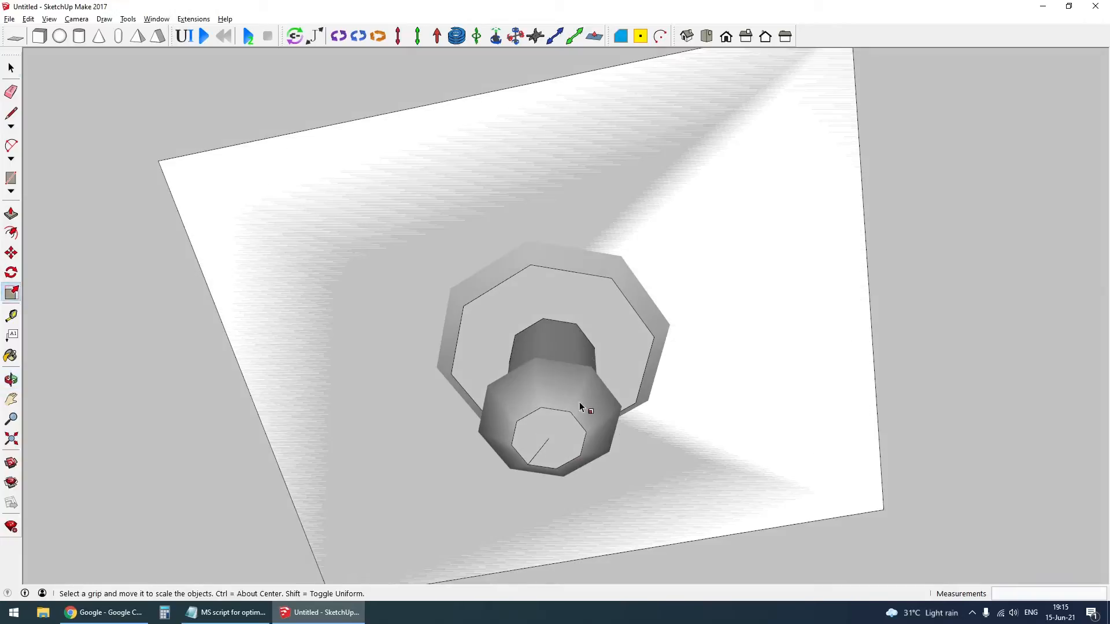
{"action": "key", "text": "space"}
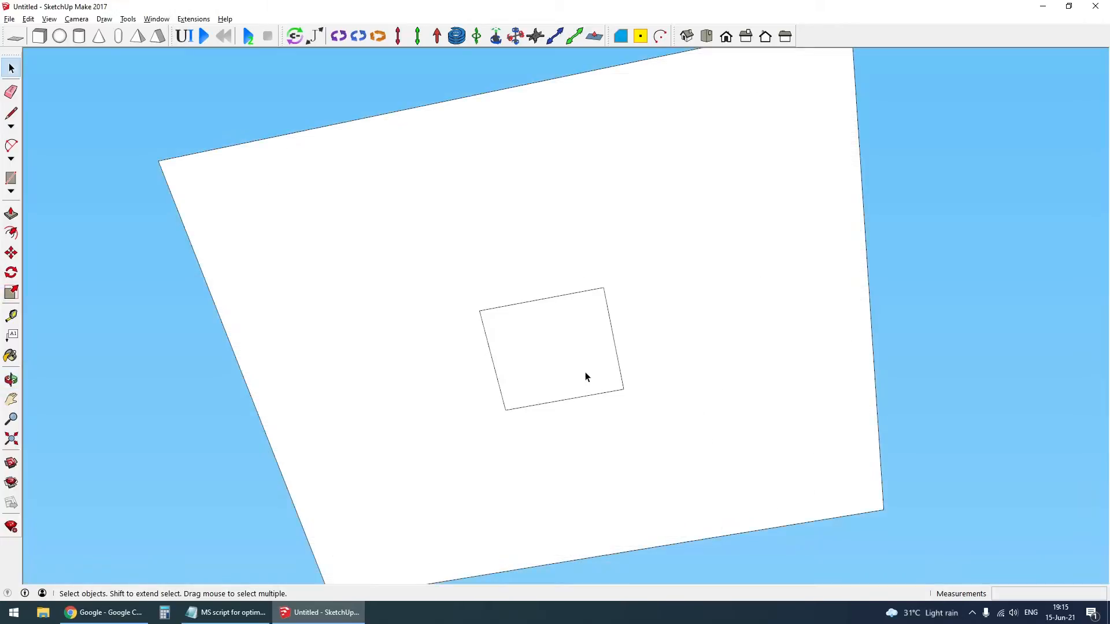
- Connect the inner and outer rectangles' corners with lines, and scale the inner face uniformly about its center by 1.17
{"action": "key", "text": "l"}
{"action": "scroll", "coordinate": [586, 377], "scroll_direction": "down", "scroll_amount": 2}
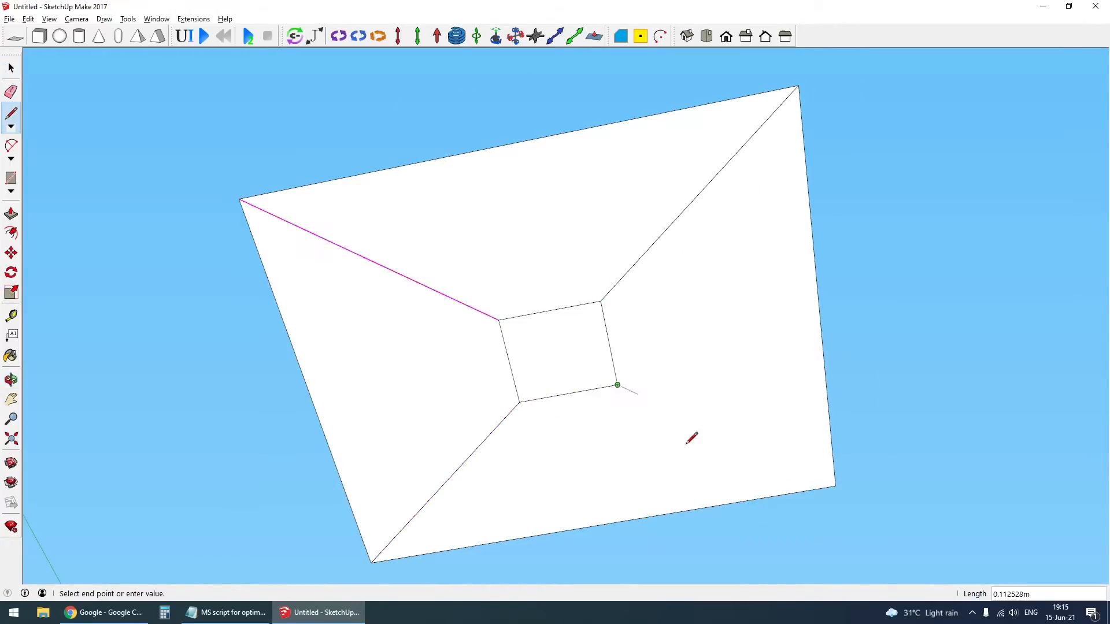
{"action": "key", "text": "s"}
{"action": "left_click", "coordinate": [607, 361]}
{"action": "left_click_drag", "start_coordinate": [601, 301], "coordinate": [612, 305], "text": "ctrl"}
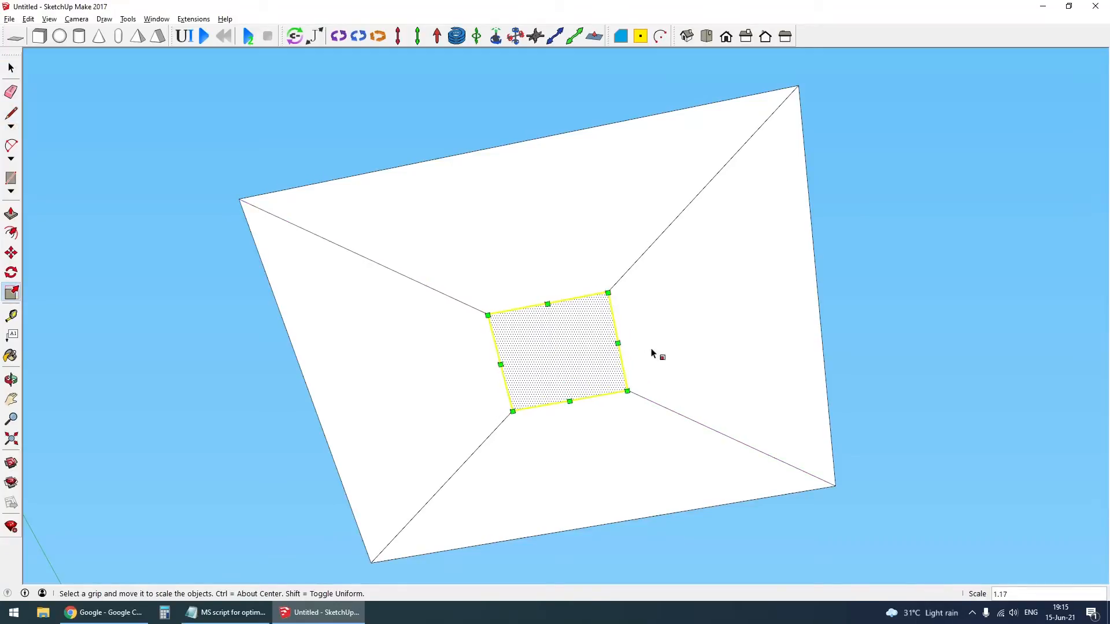
- Move the inner face down about 0.065 m to turn the flat sheet into a shallow funnel
{"action": "key", "text": "space"}
{"action": "middle_click_drag", "start_coordinate": [652, 354], "coordinate": [622, 345]}
{"action": "key", "text": "m"}
{"action": "left_click", "coordinate": [876, 363]}
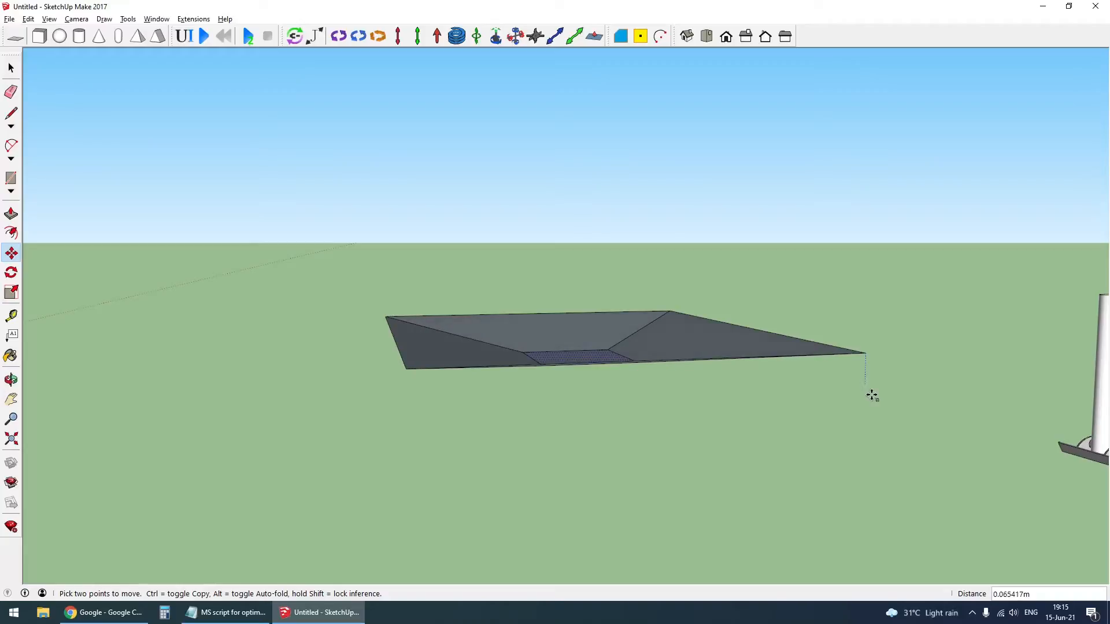
{"action": "left_click", "coordinate": [872, 394]}
{"action": "key", "text": "space"}
- Copy the whole funnel shape straight down below the original and flip the copy along the blue direction
{"action": "middle_click_drag", "start_coordinate": [590, 374], "coordinate": [427, 377]}
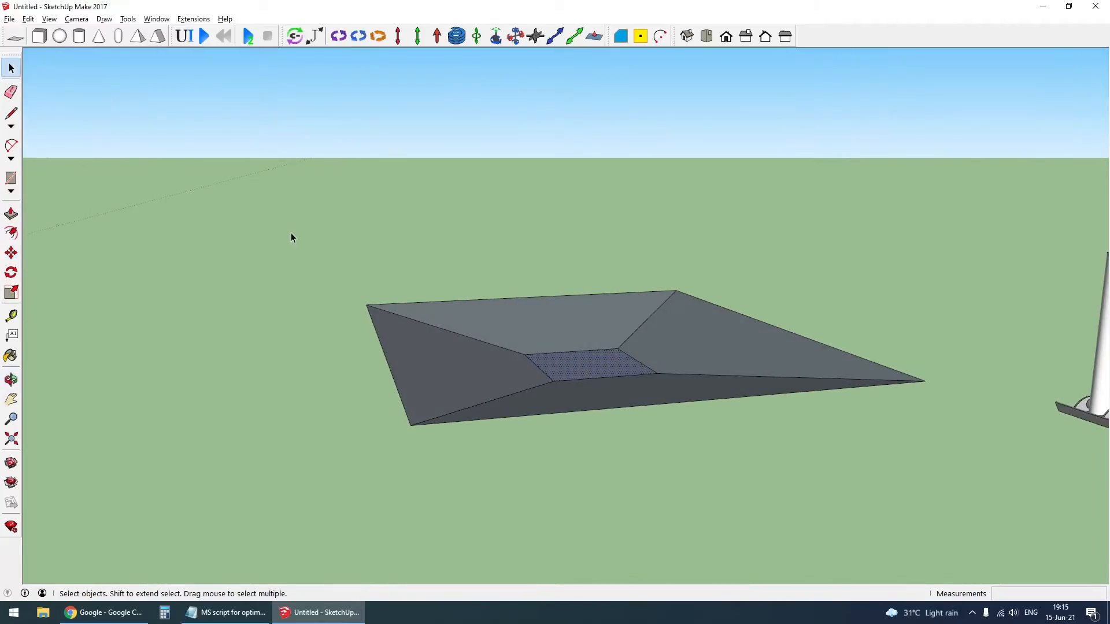
{"action": "left_click_drag", "start_coordinate": [300, 212], "coordinate": [1010, 487]}
{"action": "middle_click_drag", "start_coordinate": [650, 327], "coordinate": [629, 289]}
{"action": "key", "text": "m"}
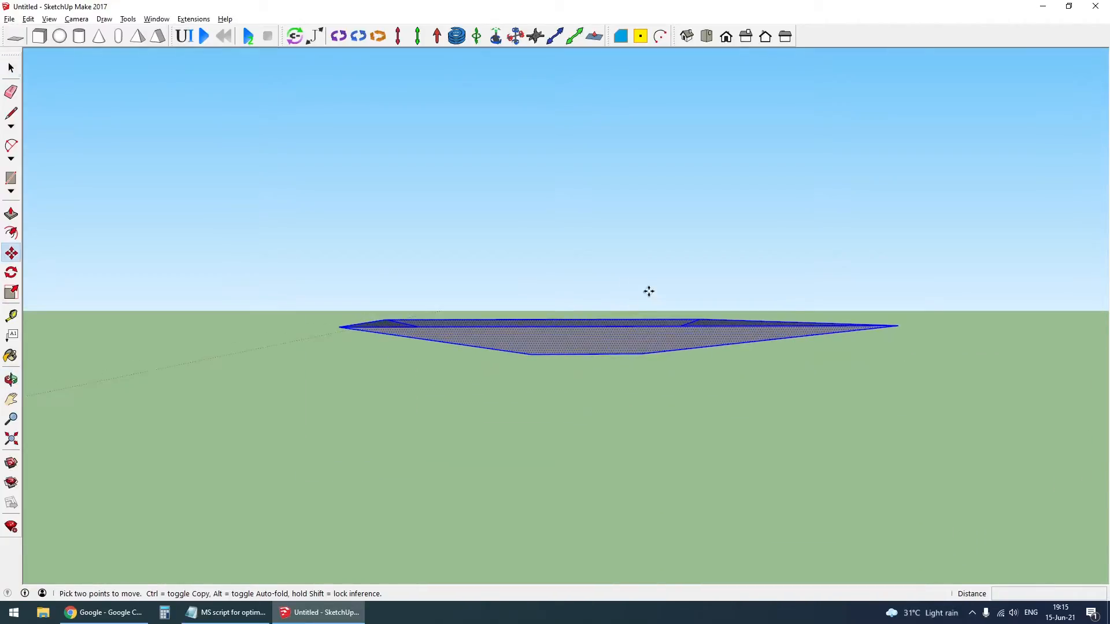
{"action": "scroll", "coordinate": [642, 292], "scroll_direction": "down", "scroll_amount": 3}
{"action": "key", "text": "ctrl"}
{"action": "left_click", "coordinate": [698, 339]}
{"action": "left_click", "coordinate": [701, 391]}
{"action": "key", "text": "space"}
{"action": "right_click", "coordinate": [669, 373]}
{"action": "mouse_move", "coordinate": [748, 514]}
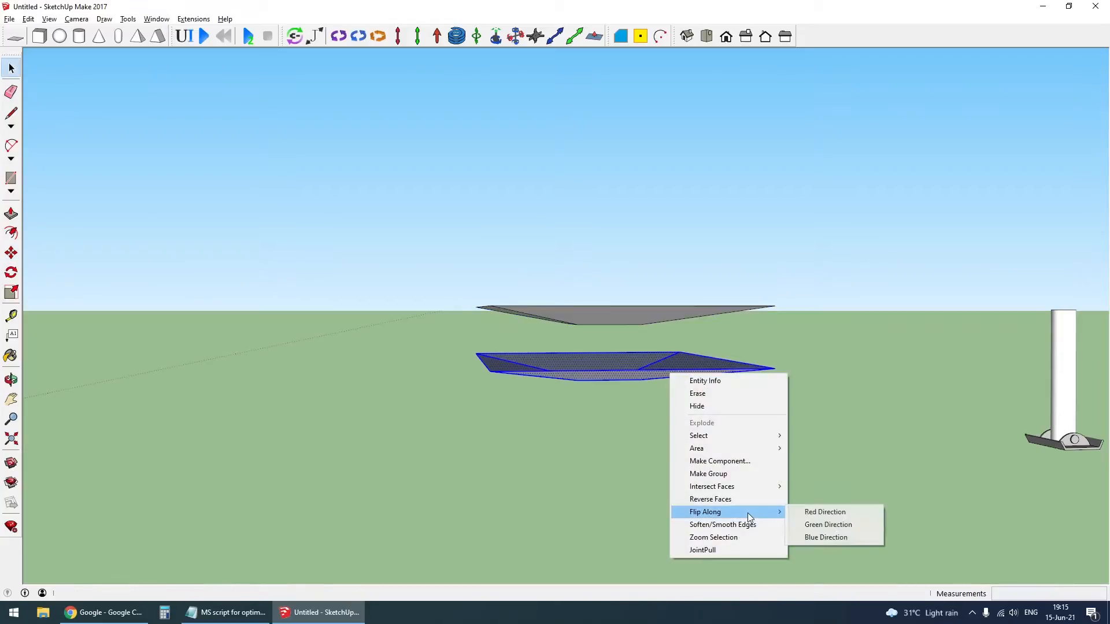
{"action": "left_click", "coordinate": [810, 512]}
{"action": "middle_click_drag", "start_coordinate": [820, 530], "coordinate": [602, 392]}
- Push the center face 0.134 m to join both funnels with a through opening
{"action": "key", "text": "p"}
{"action": "left_click", "coordinate": [636, 353]}
{"action": "left_click", "coordinate": [677, 386]}
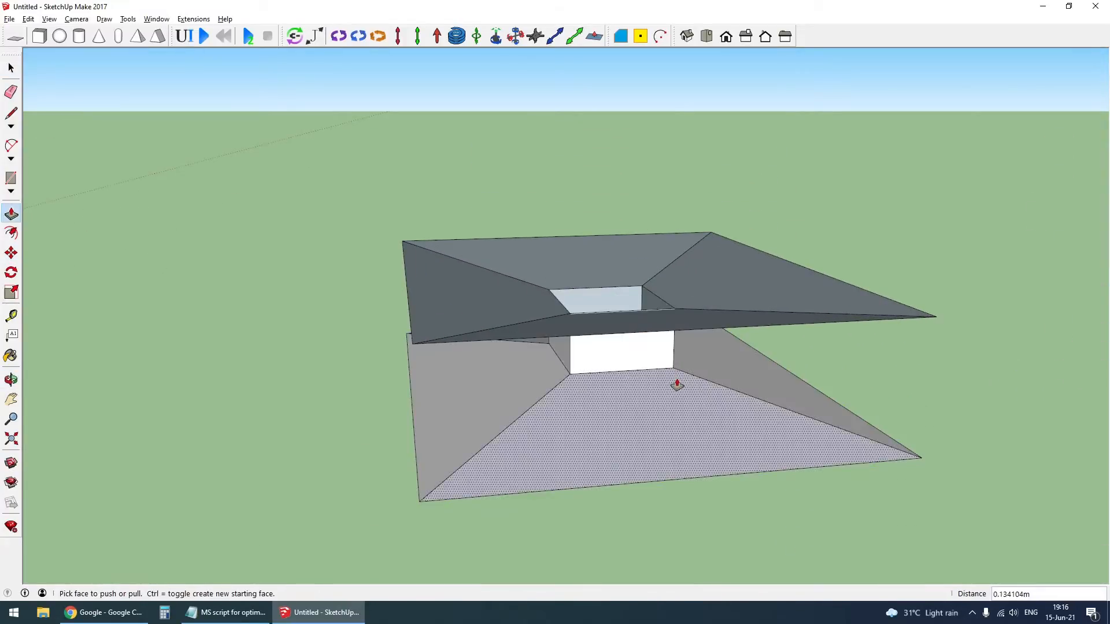
- Draw vertical lines between the outer corners of the two funnels to close the block's side faces
{"action": "key", "text": "l"}
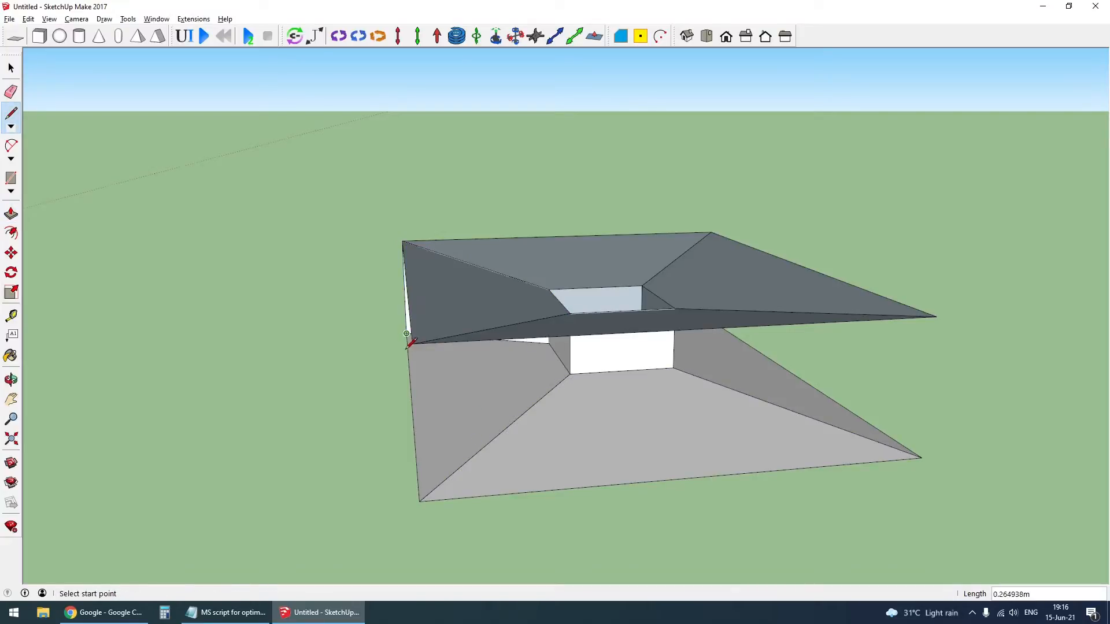
{"action": "left_click", "coordinate": [419, 502]}
{"action": "left_click", "coordinate": [931, 463]}
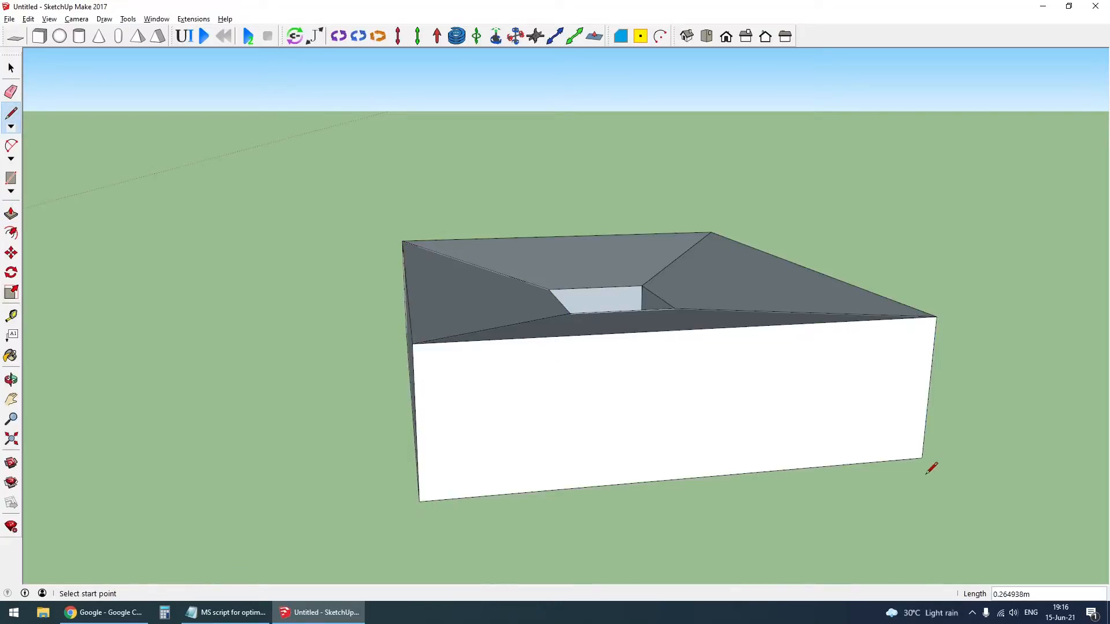
{"action": "middle_click_drag", "start_coordinate": [929, 466], "coordinate": [963, 299]}
{"action": "left_click", "coordinate": [953, 404]}
{"action": "middle_click_drag", "start_coordinate": [952, 414], "coordinate": [612, 352]}
- Select the sections of the hollow funnel block and group them
{"action": "key", "text": "space"}
{"action": "scroll", "coordinate": [612, 352], "scroll_direction": "down", "scroll_amount": 2}
{"action": "left_click_drag", "start_coordinate": [471, 334], "coordinate": [821, 514]}
{"action": "key", "text": "g"}
{"action": "left_click_drag", "start_coordinate": [437, 161], "coordinate": [620, 478]}
{"action": "key", "text": "g"}
{"action": "key", "text": "g"}
{"action": "left_click_drag", "start_coordinate": [815, 530], "coordinate": [815, 531]}
- Inspect the block's fit between trailer and truck, and isolate the fifth wheel on the chassis by hiding surrounding parts
{"action": "middle_click_drag", "start_coordinate": [815, 531], "coordinate": [664, 313]}
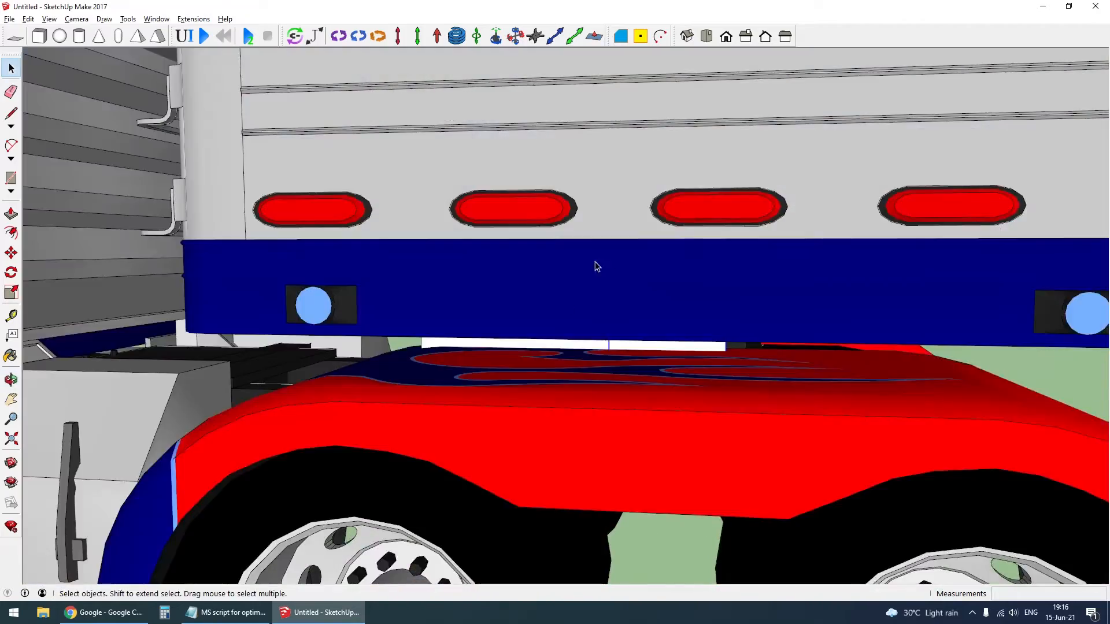
{"action": "middle_click_drag", "start_coordinate": [597, 266], "coordinate": [500, 342]}
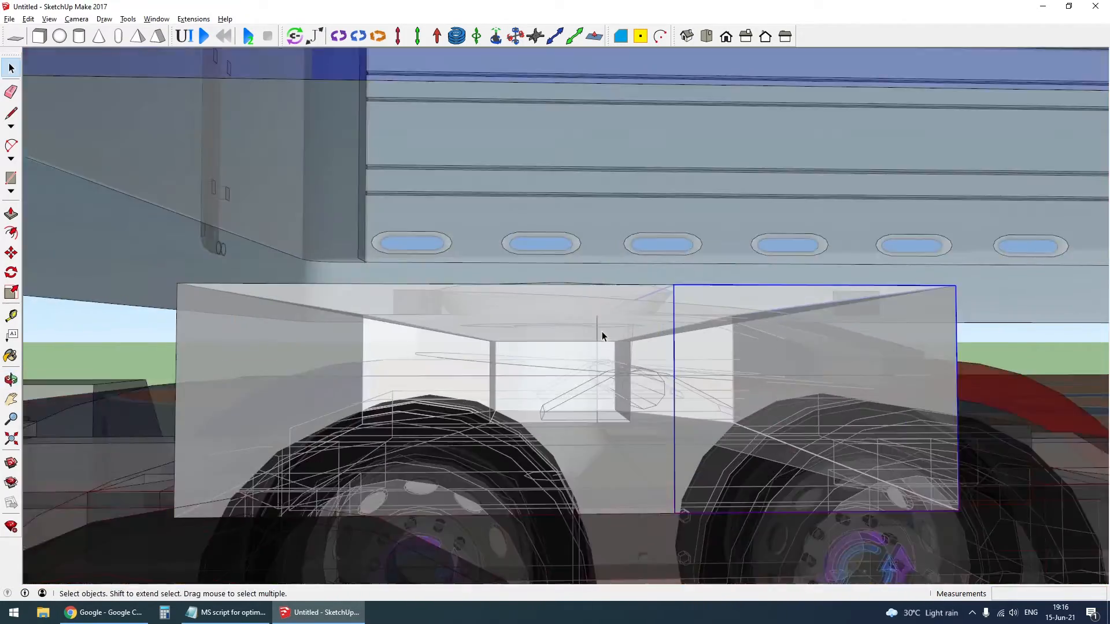
{"action": "scroll", "coordinate": [612, 352], "scroll_direction": "up", "scroll_amount": 2}
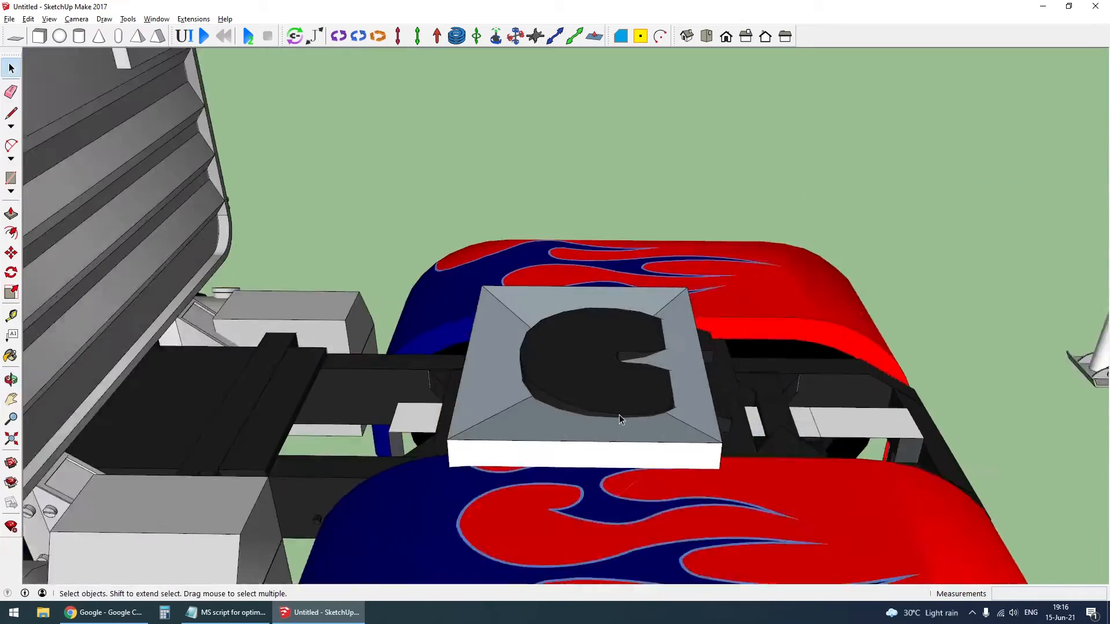
{"action": "scroll", "coordinate": [617, 417], "scroll_direction": "up", "scroll_amount": 2}
{"action": "middle_click_drag", "start_coordinate": [633, 452], "coordinate": [610, 463]}
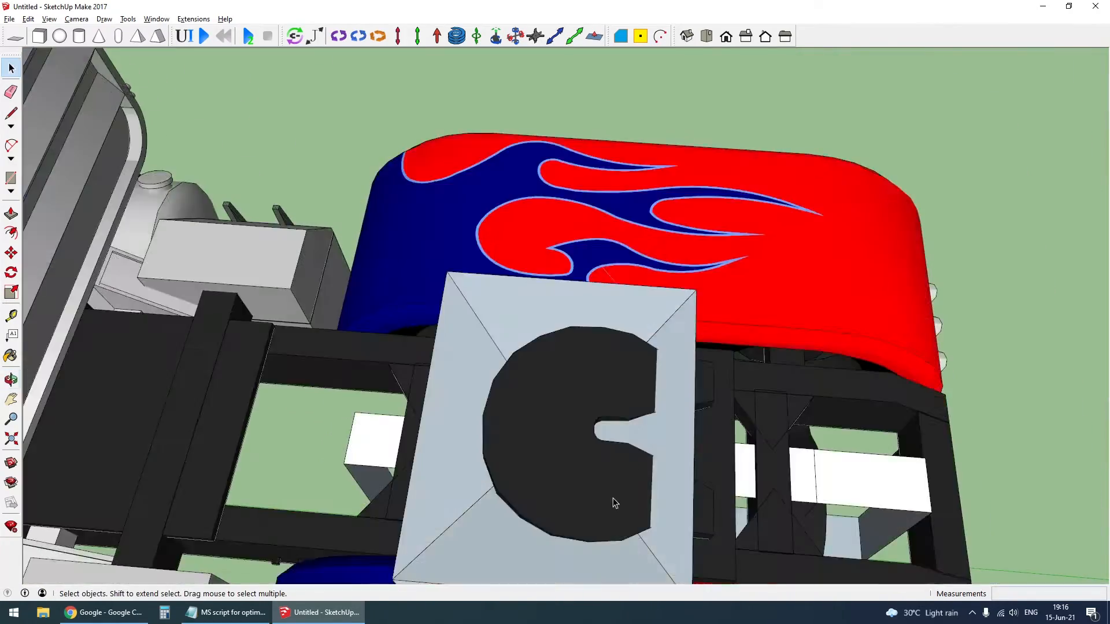
{"action": "middle_click_drag", "start_coordinate": [614, 503], "coordinate": [609, 377]}
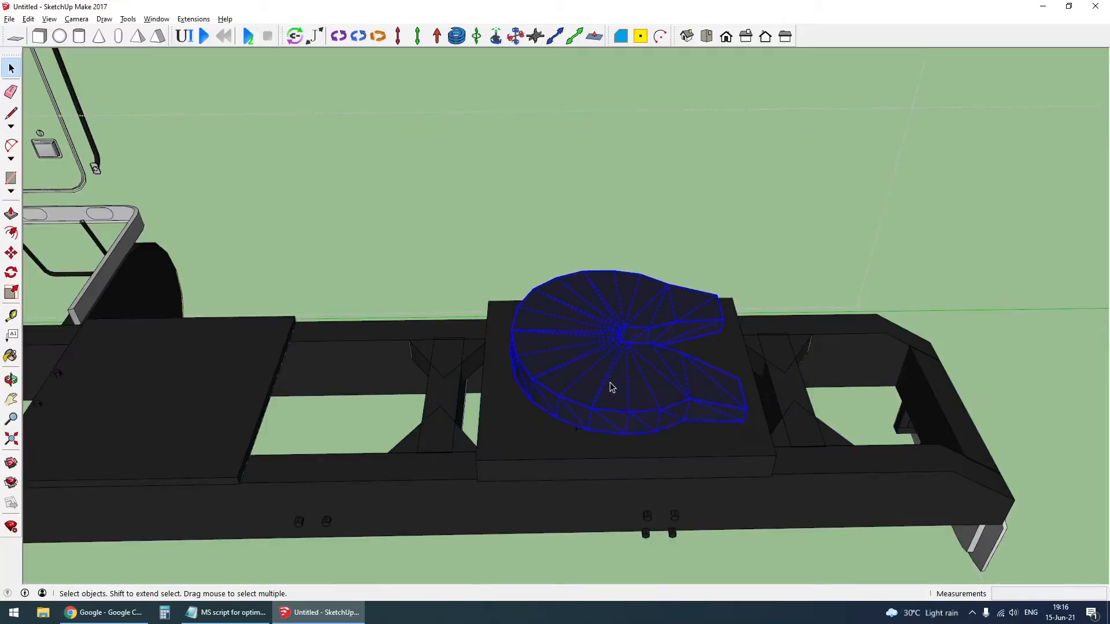
- Hide the fifth wheel plate, group its pivot bracket with the base block, and unhide the plate
{"action": "middle_click_drag", "start_coordinate": [611, 384], "coordinate": [619, 289]}
{"action": "scroll", "coordinate": [617, 293], "scroll_direction": "up", "scroll_amount": 2}
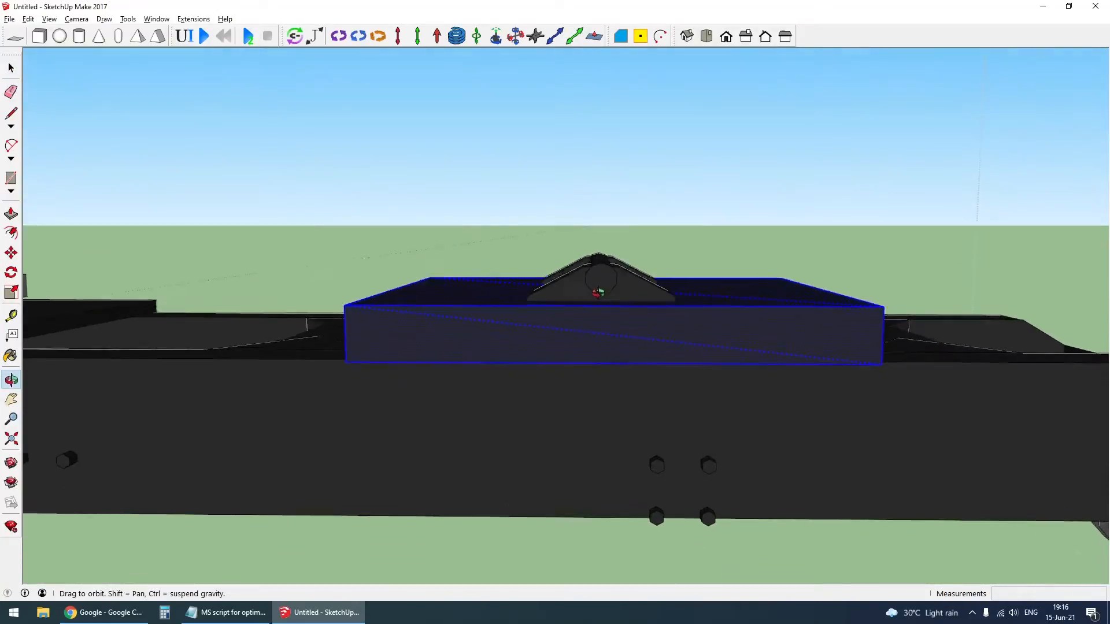
{"action": "left_click_drag", "start_coordinate": [491, 208], "coordinate": [713, 310]}
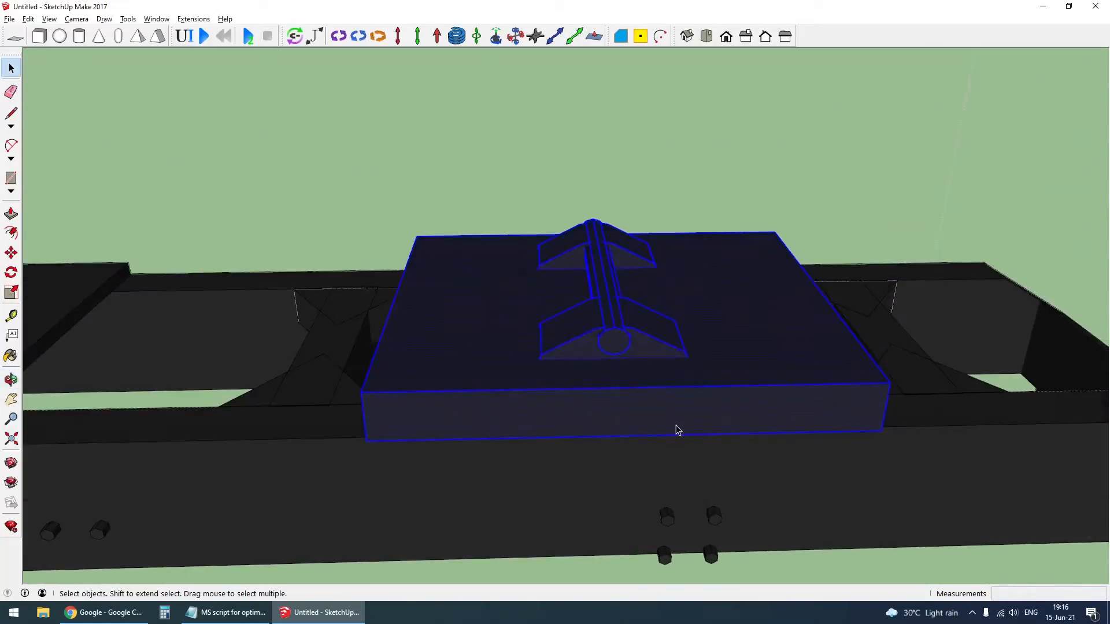
{"action": "scroll", "coordinate": [675, 427], "scroll_direction": "down", "scroll_amount": 2}
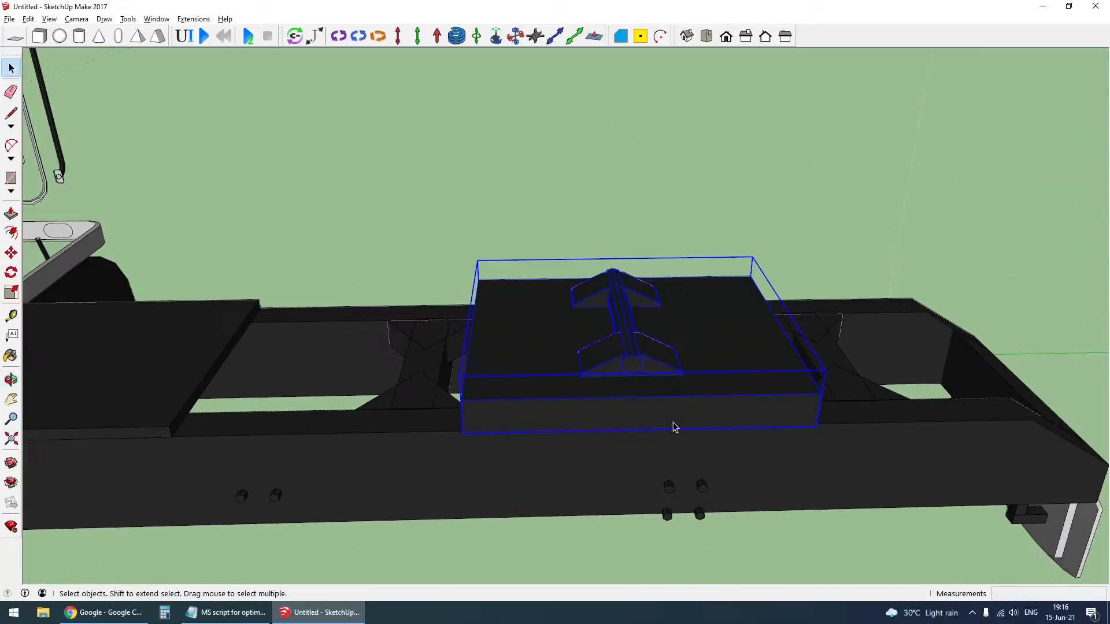
{"action": "key", "text": "shift+h"}
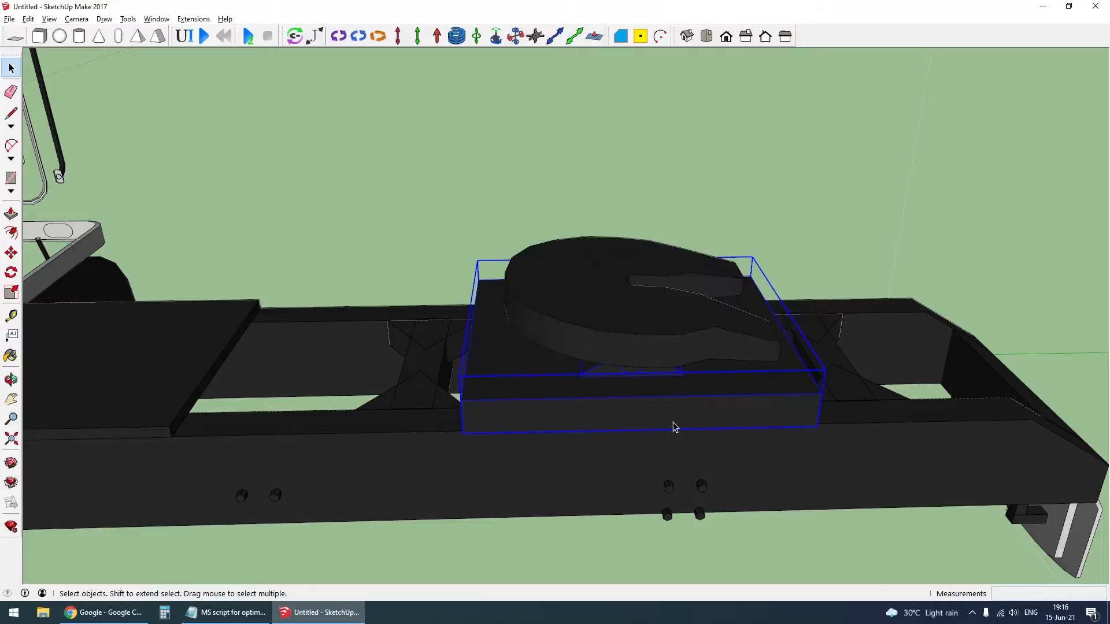
- Move the fifth wheel plate and its base about 0.18 m toward the cab and raise them about 0.07 m
{"action": "scroll", "coordinate": [619, 402], "scroll_direction": "down", "scroll_amount": 2}
{"action": "middle_click_drag", "start_coordinate": [619, 402], "coordinate": [596, 304]}
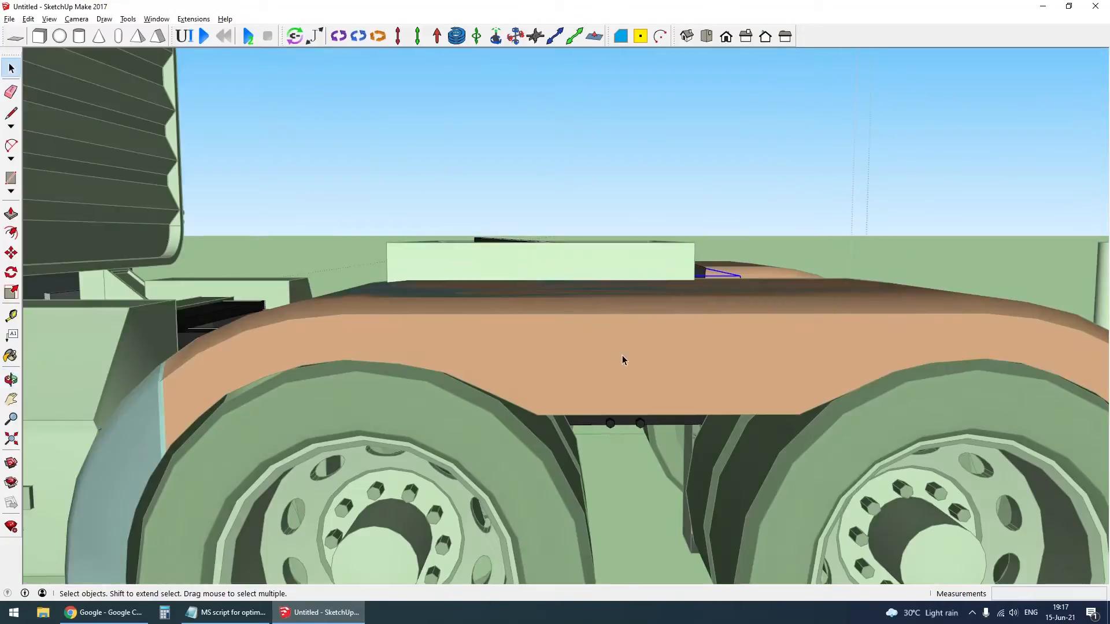
{"action": "middle_click_drag", "start_coordinate": [623, 361], "coordinate": [624, 423]}
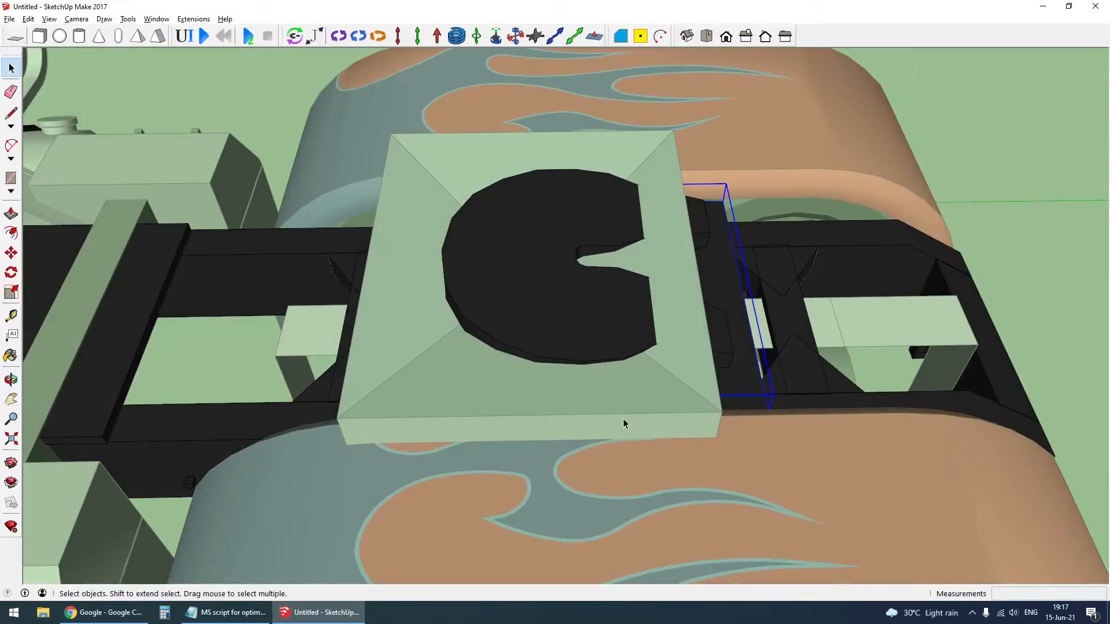
{"action": "left_click", "coordinate": [644, 472]}
{"action": "key", "text": "space"}
{"action": "key", "text": "ctrl+a"}
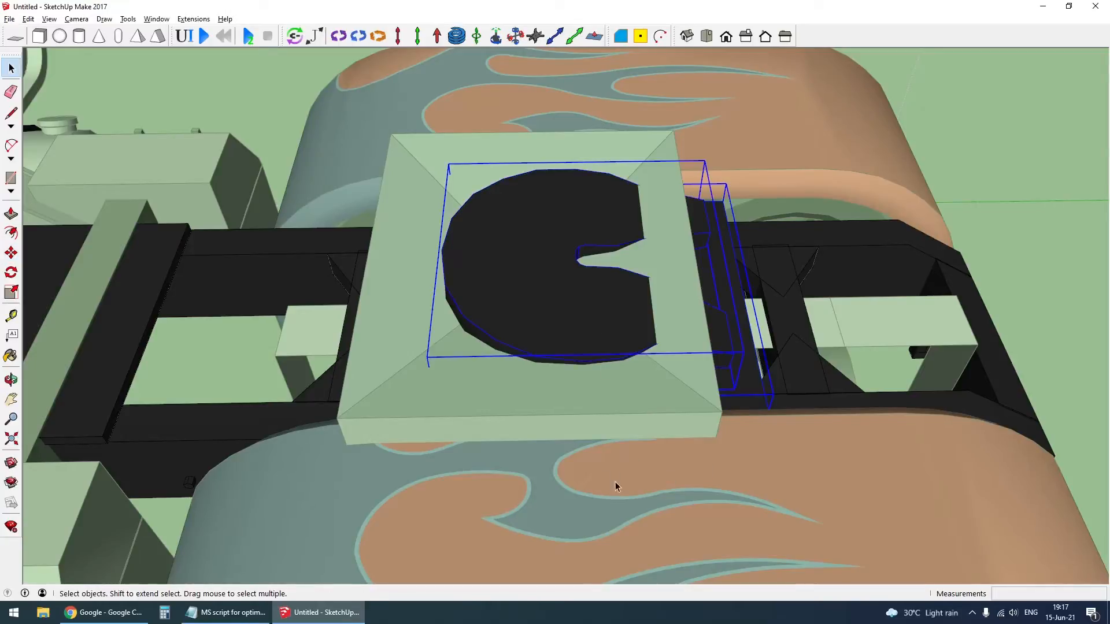
{"action": "key", "text": "m"}
{"action": "left_click", "coordinate": [681, 481]}
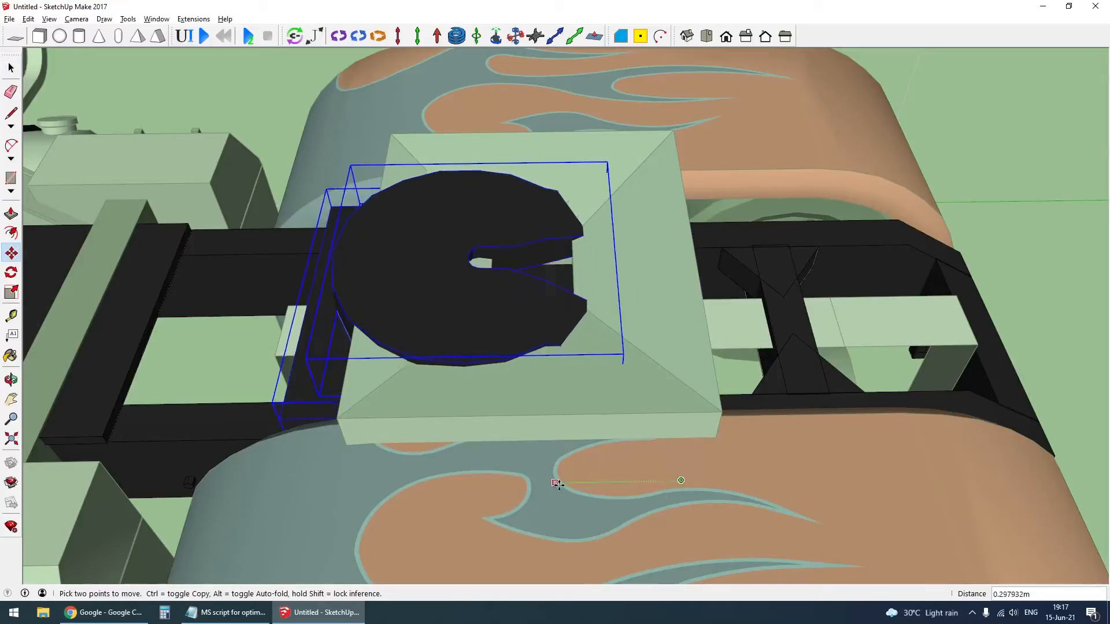
{"action": "left_click", "coordinate": [617, 505]}
{"action": "scroll", "coordinate": [616, 506], "scroll_direction": "down", "scroll_amount": 2}
{"action": "middle_click_drag", "start_coordinate": [616, 506], "coordinate": [616, 293]}
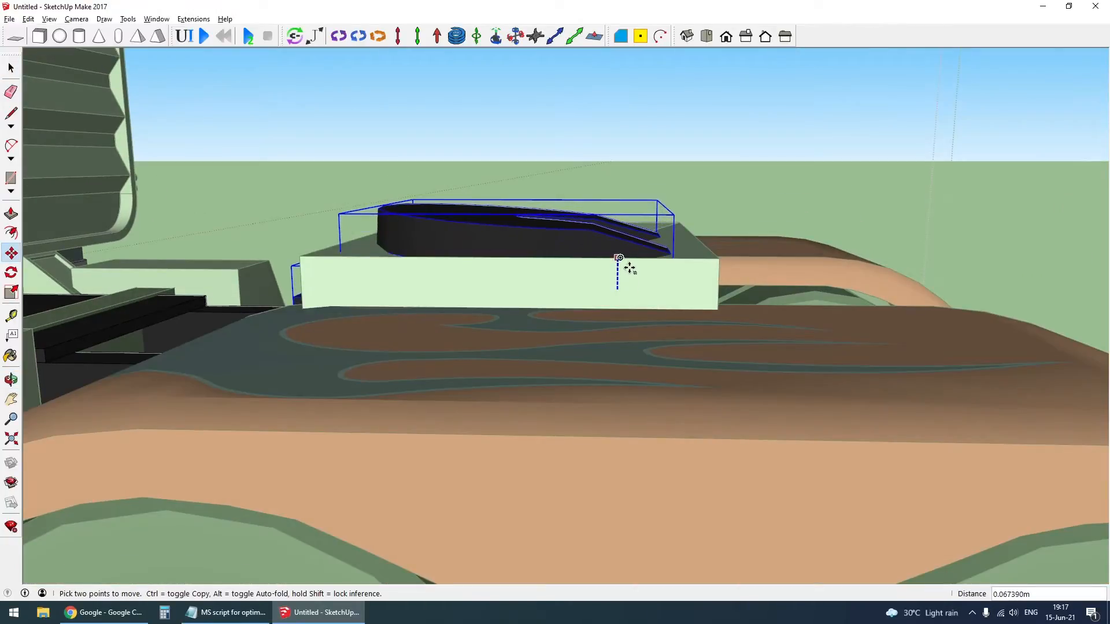
- Leave the fifth wheel group and examine how the plate sits on the funnel block
{"action": "scroll", "coordinate": [627, 265], "scroll_direction": "down", "scroll_amount": 3}
{"action": "key", "text": "i"}
{"action": "key", "text": "i"}
{"action": "middle_click_drag", "start_coordinate": [637, 357], "coordinate": [683, 315]}
{"action": "key", "text": "alt+h"}
{"action": "key", "text": "alt+h"}
{"action": "middle_click_drag", "start_coordinate": [644, 277], "coordinate": [566, 307]}
{"action": "key", "text": "Escape"}
{"action": "scroll", "coordinate": [626, 316], "scroll_direction": "up", "scroll_amount": 3}
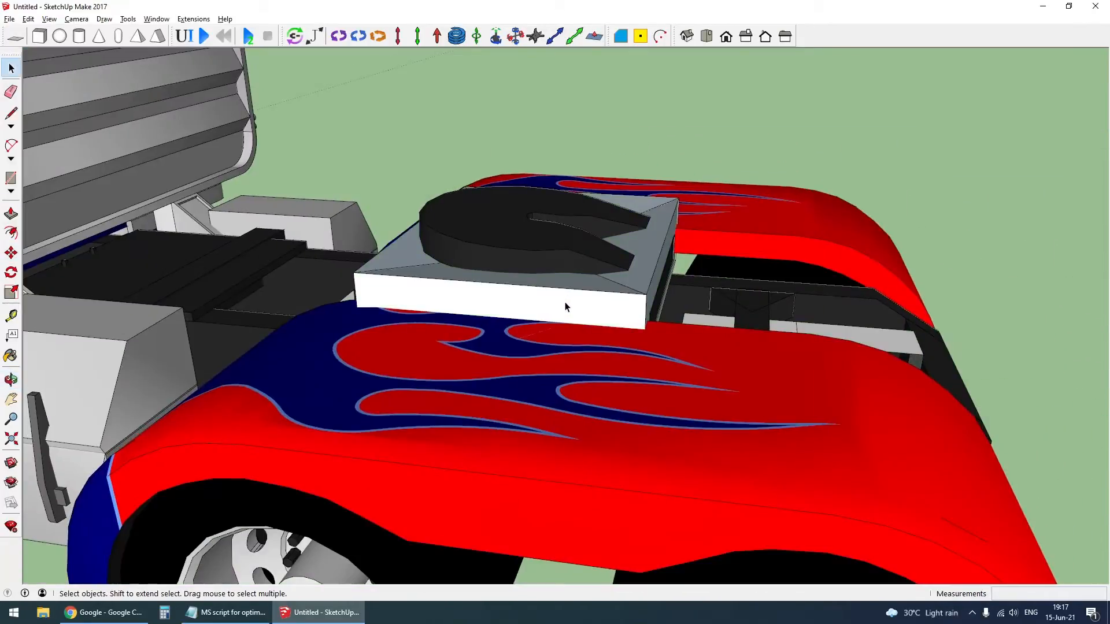
- Try removing the fifth wheel plate from above the funnel block to expose the pivot beneath, and restore it
{"action": "double_click", "coordinate": [548, 256]}
{"action": "left_click", "coordinate": [547, 256]}
{"action": "key", "text": "Delete"}
{"action": "key", "text": "Escape"}
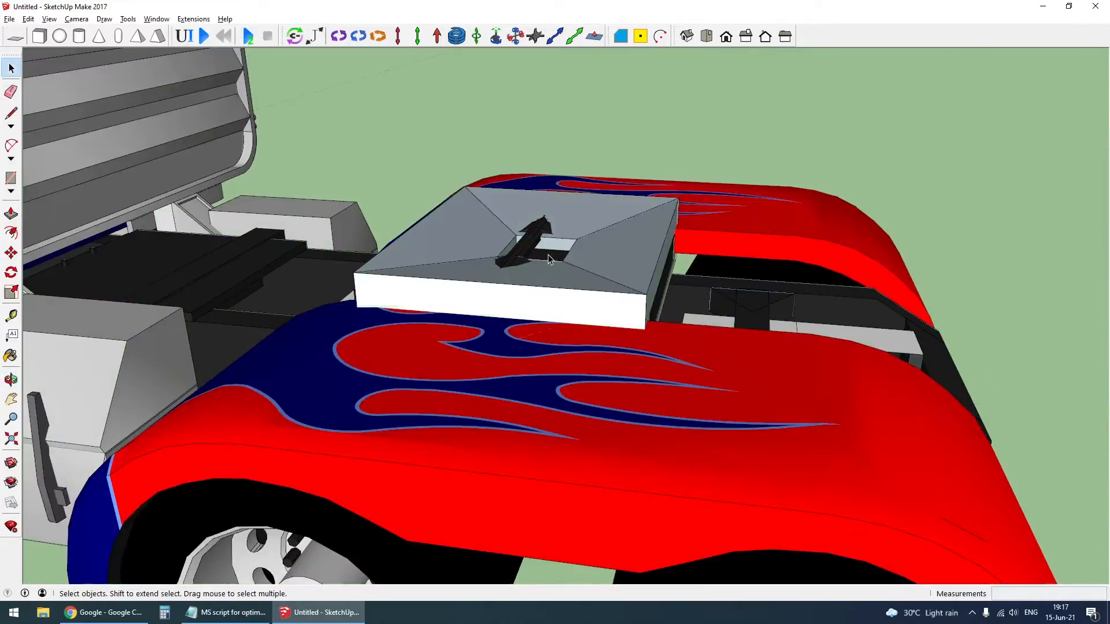
{"action": "key", "text": "ctrl+z"}
{"action": "middle_click_drag", "start_coordinate": [565, 315], "coordinate": [627, 482]}
{"action": "scroll", "coordinate": [614, 269], "scroll_direction": "up", "scroll_amount": 3}
{"action": "left_click", "coordinate": [615, 269]}
{"action": "left_click", "coordinate": [508, 379]}
{"action": "key", "text": "Delete"}
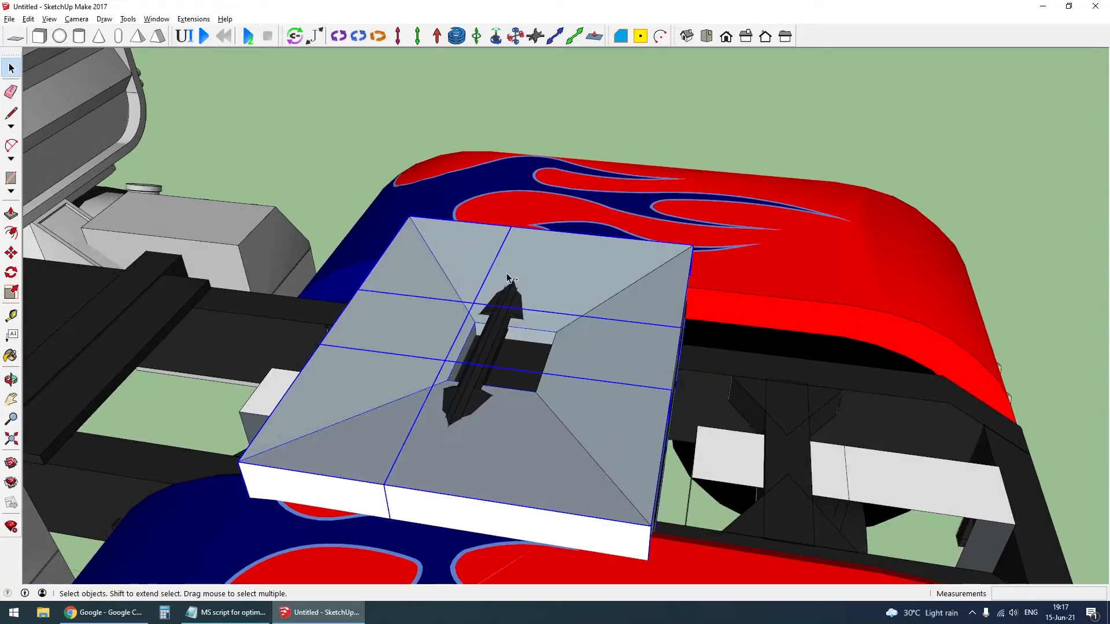
{"action": "key", "text": "ctrl+z"}
- Try raising the funnel block about 0.11 m around the fifth wheel plate, and undo the move
{"action": "middle_click_drag", "start_coordinate": [471, 467], "coordinate": [493, 426]}
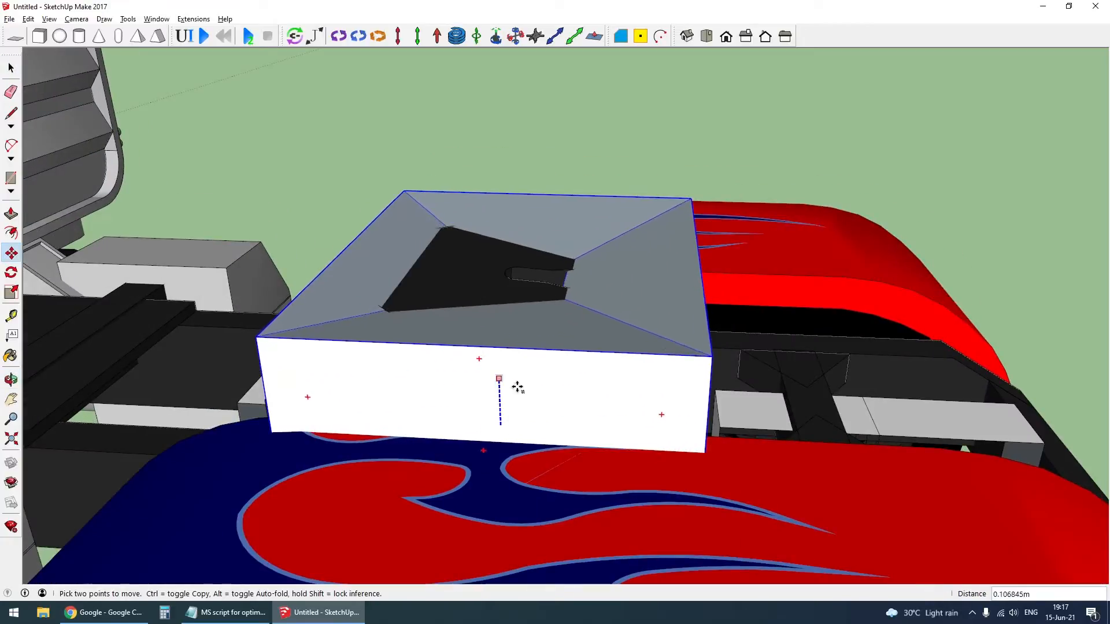
{"action": "left_click", "coordinate": [521, 384]}
{"action": "key", "text": "space"}
{"action": "middle_click_drag", "start_coordinate": [521, 384], "coordinate": [537, 263]}
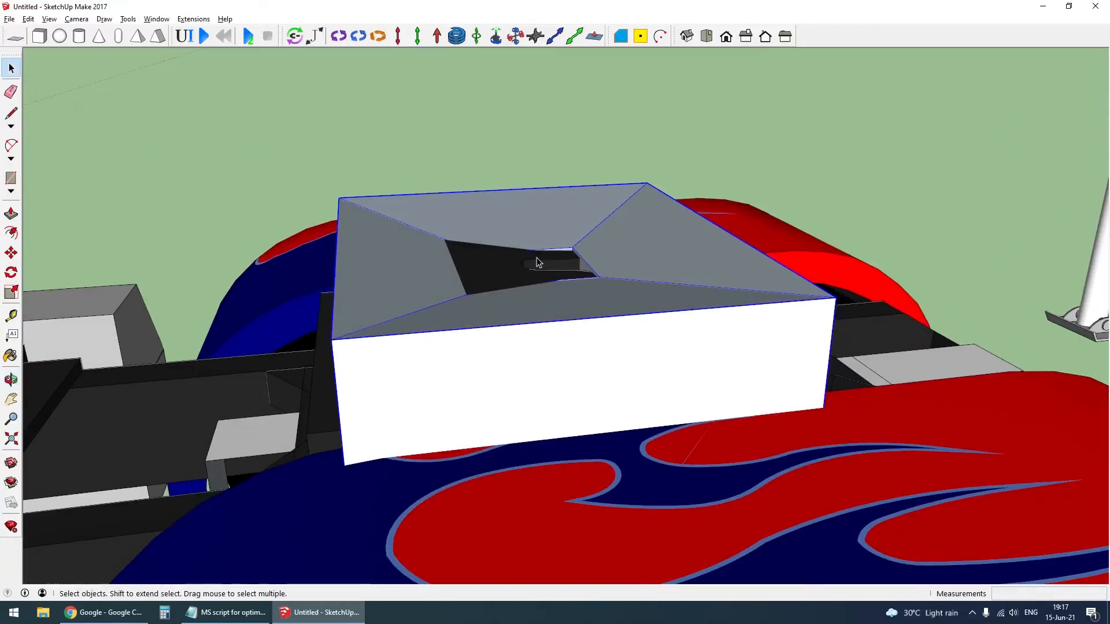
{"action": "key", "text": "ctrl+z"}
{"action": "key", "text": "ctrl+z"}
{"action": "key", "text": "ctrl+z"}
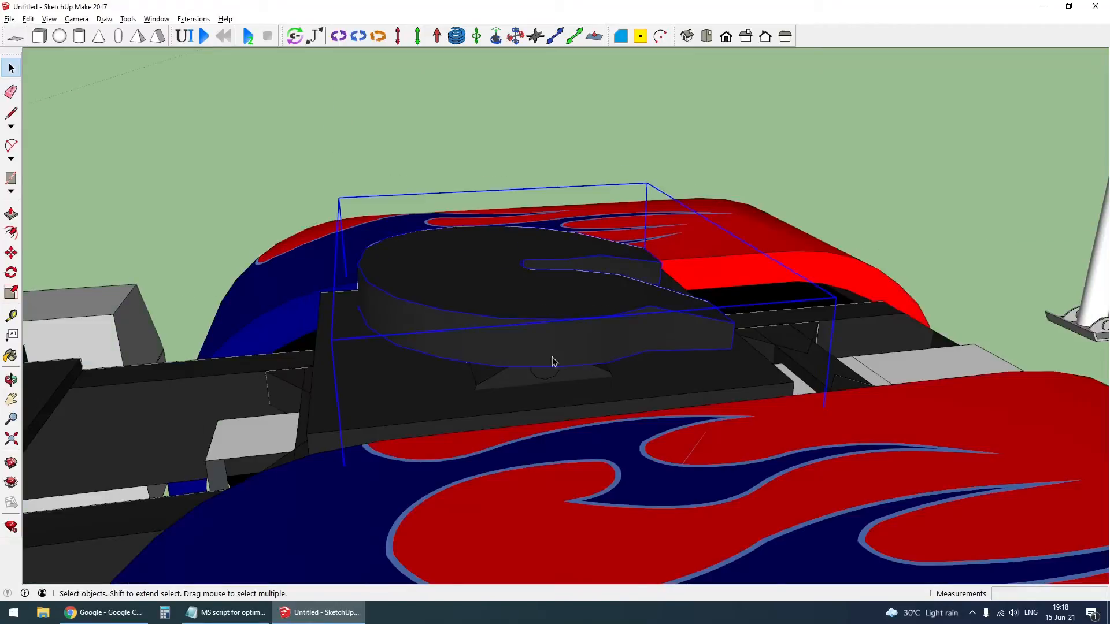
- Open the fifth wheel plate group and add a hinge joint along the pivot pin, starting at its end
{"action": "middle_click_drag", "start_coordinate": [550, 364], "coordinate": [483, 286]}
{"action": "middle_click_drag", "start_coordinate": [764, 299], "coordinate": [730, 311]}
{"action": "double_click", "coordinate": [651, 301]}
{"action": "middle_click_drag", "start_coordinate": [650, 307], "coordinate": [649, 281]}
{"action": "scroll", "coordinate": [650, 281], "scroll_direction": "up", "scroll_amount": 5}
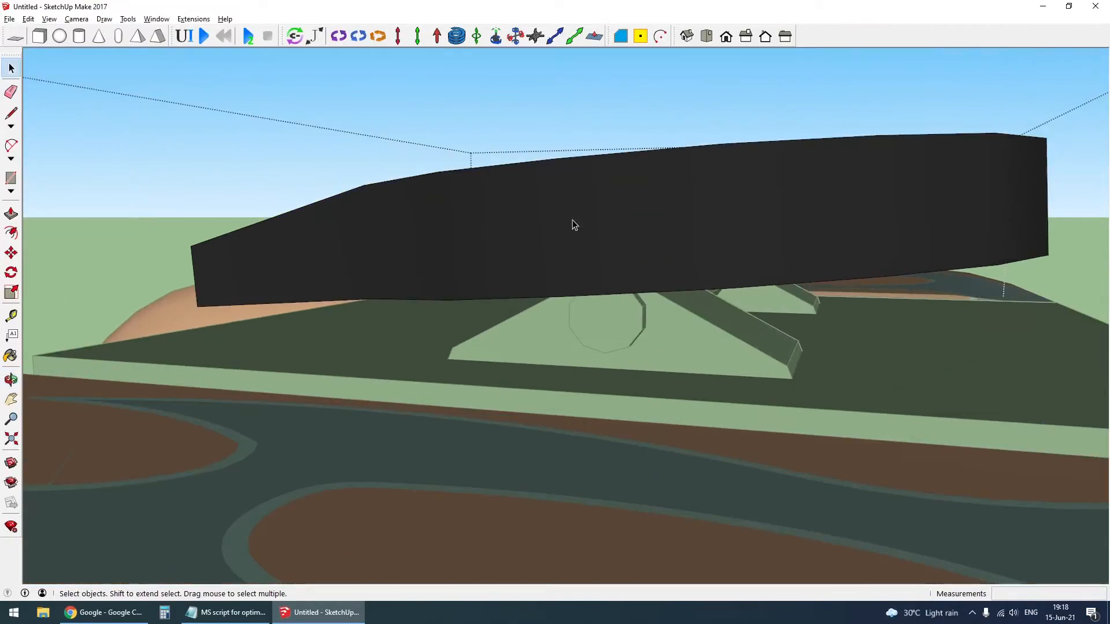
{"action": "left_click", "coordinate": [339, 36]}
{"action": "scroll", "coordinate": [621, 323], "scroll_direction": "up", "scroll_amount": 5}
{"action": "middle_click_drag", "start_coordinate": [646, 330], "coordinate": [545, 333]}
{"action": "scroll", "coordinate": [578, 314], "scroll_direction": "down", "scroll_amount": 5}
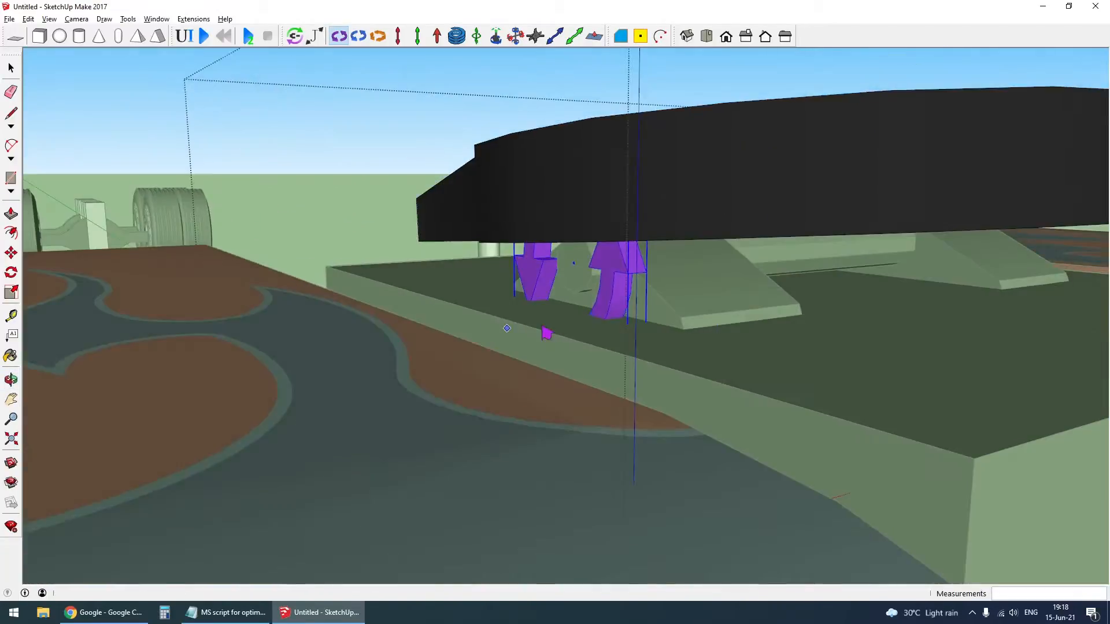
- Move the hinge joint about 0.32 m along the red axis to the middle of the pivot pin and leave the group
{"action": "scroll", "coordinate": [545, 333], "scroll_direction": "down", "scroll_amount": 1}
{"action": "key", "text": "m"}
{"action": "left_click", "coordinate": [574, 273]}
{"action": "middle_click_drag", "start_coordinate": [583, 287], "coordinate": [679, 296]}
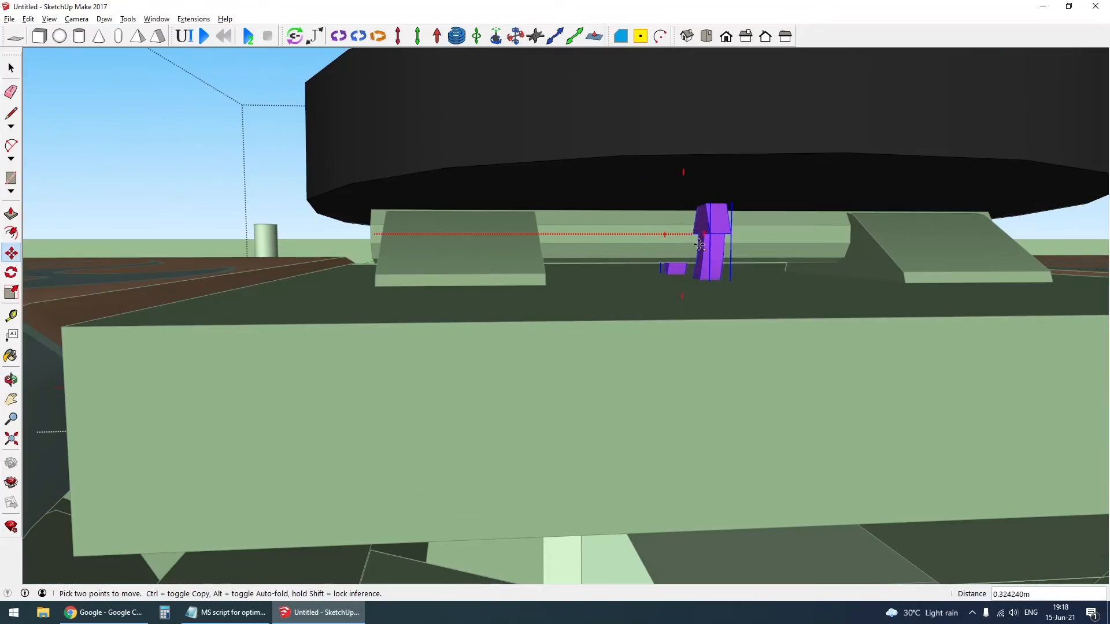
{"action": "left_click", "coordinate": [671, 172]}
{"action": "middle_click_drag", "start_coordinate": [671, 172], "coordinate": [790, 256]}
{"action": "scroll", "coordinate": [764, 294], "scroll_direction": "down", "scroll_amount": 4}
{"action": "key", "text": "space"}
{"action": "key", "text": "Escape"}
- Restore the visibility of the hidden parts and bring the whole truck and trailer back into view
{"action": "scroll", "coordinate": [775, 298], "scroll_direction": "down", "scroll_amount": 6}
{"action": "key", "text": "shift+h"}
{"action": "scroll", "coordinate": [790, 255], "scroll_direction": "up", "scroll_amount": 5}
{"action": "middle_click_drag", "start_coordinate": [760, 303], "coordinate": [700, 298]}
{"action": "key", "text": "x"}
{"action": "scroll", "coordinate": [761, 294], "scroll_direction": "up", "scroll_amount": 3}
{"action": "key", "text": "x"}
{"action": "scroll", "coordinate": [699, 294], "scroll_direction": "down", "scroll_amount": 7}
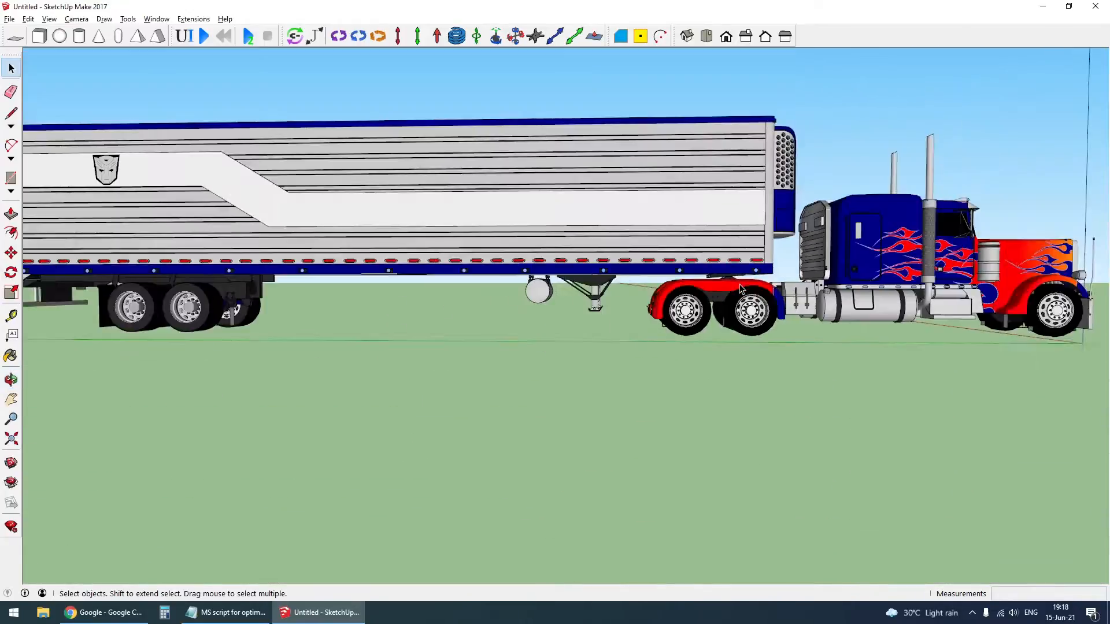
- Move the trailer slightly upward above the truck's fifth wheel
{"action": "left_click", "coordinate": [550, 290]}
{"action": "scroll", "coordinate": [724, 271], "scroll_direction": "up", "scroll_amount": 3}
{"action": "key", "text": "m"}
{"action": "left_click", "coordinate": [737, 248]}
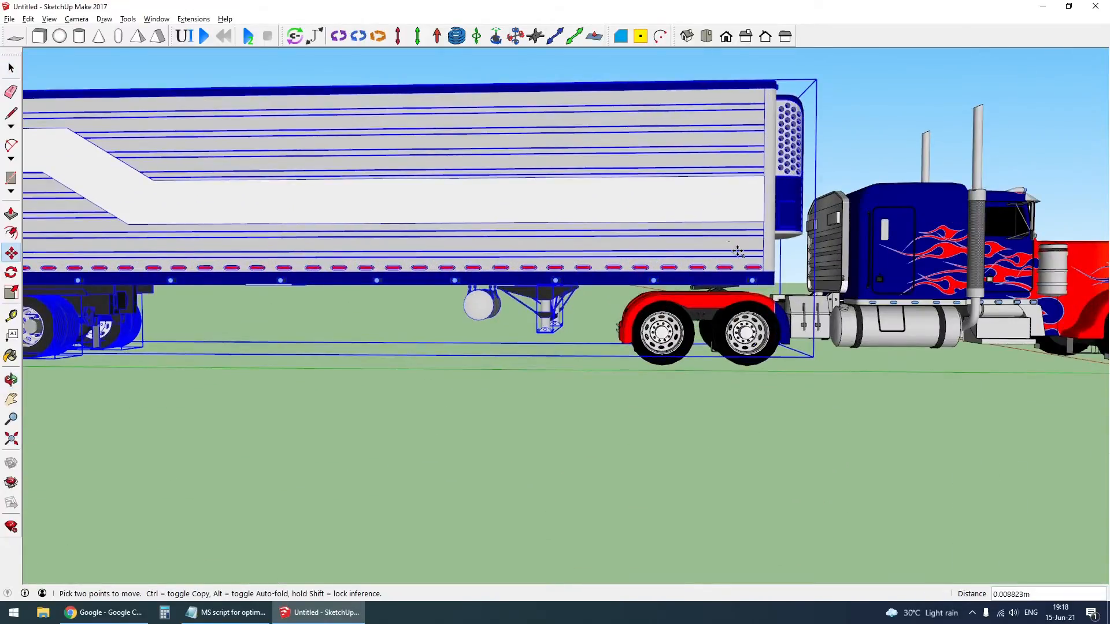
{"action": "left_click", "coordinate": [737, 237]}
{"action": "key", "text": "space"}
{"action": "left_click", "coordinate": [718, 373]}
{"action": "scroll", "coordinate": [718, 377], "scroll_direction": "down", "scroll_amount": 5}
{"action": "middle_click_drag", "start_coordinate": [718, 377], "coordinate": [678, 400]}
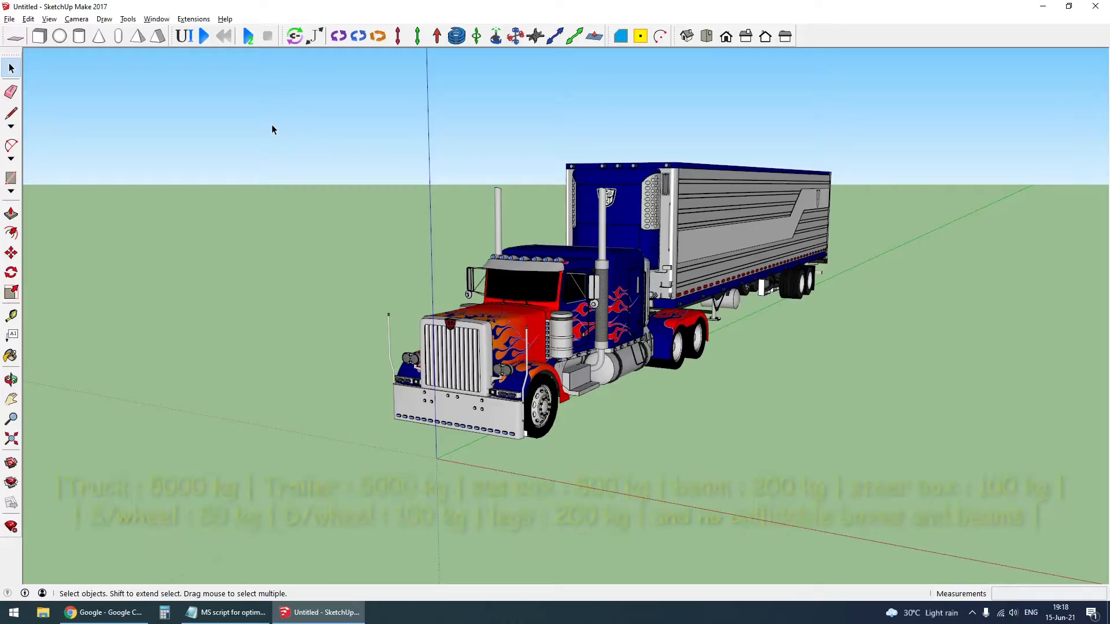
- Open the MSPhysics properties of the truck body, control its mass directly and set it to 5000 kg
{"action": "left_click", "coordinate": [186, 39]}
{"action": "scroll", "coordinate": [631, 334], "scroll_direction": "up", "scroll_amount": 4}
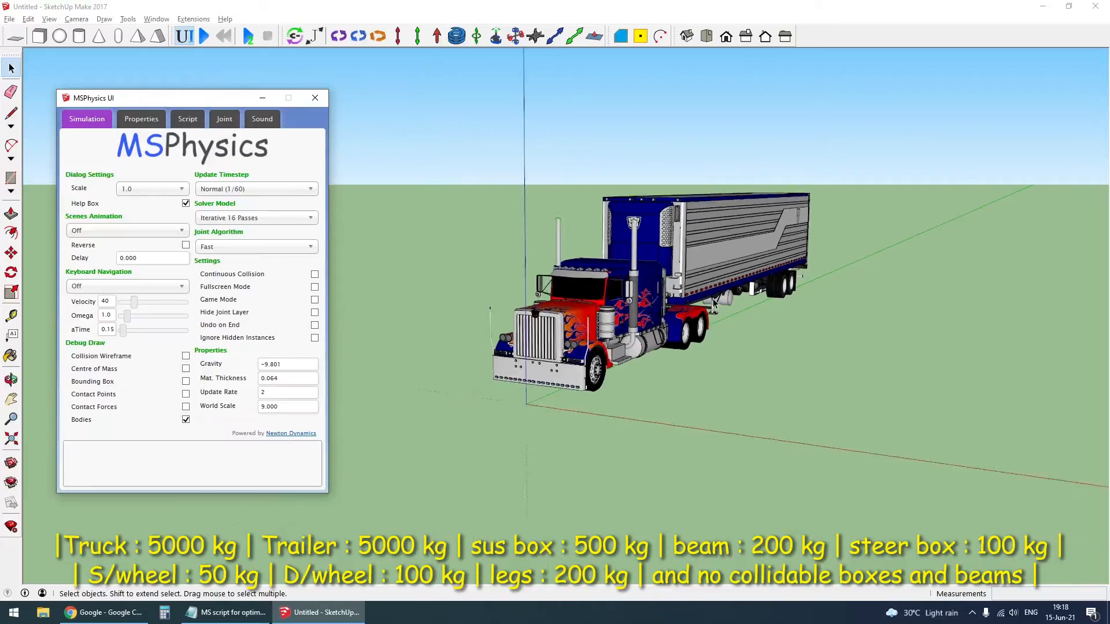
{"action": "middle_click_drag", "start_coordinate": [631, 334], "coordinate": [615, 285]}
{"action": "left_click", "coordinate": [615, 285]}
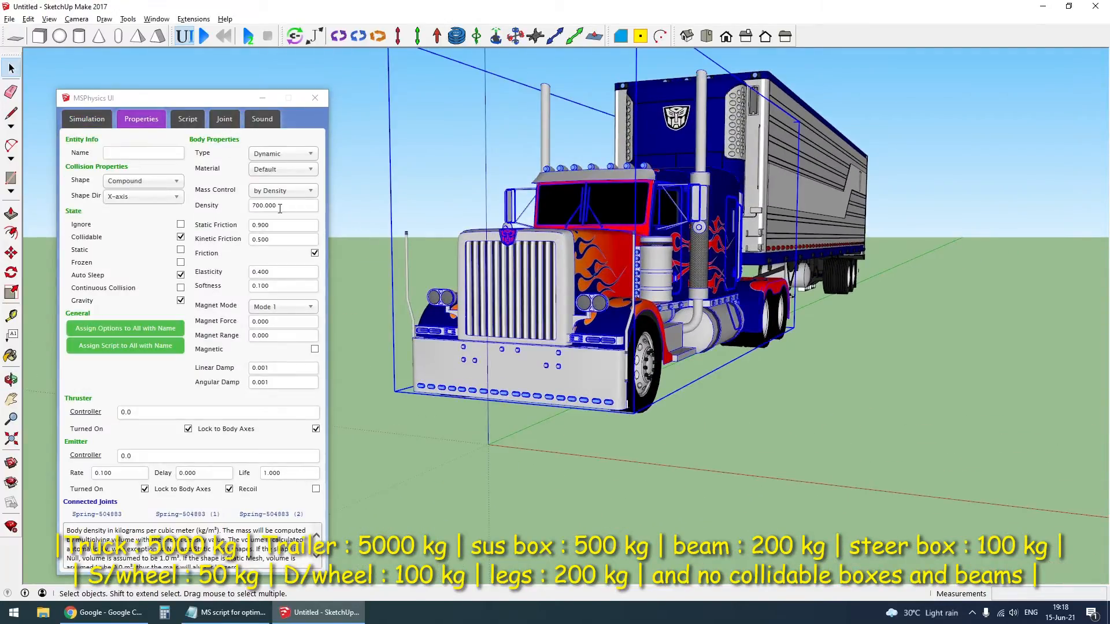
{"action": "left_click", "coordinate": [282, 190]}
{"action": "left_click", "coordinate": [279, 220]}
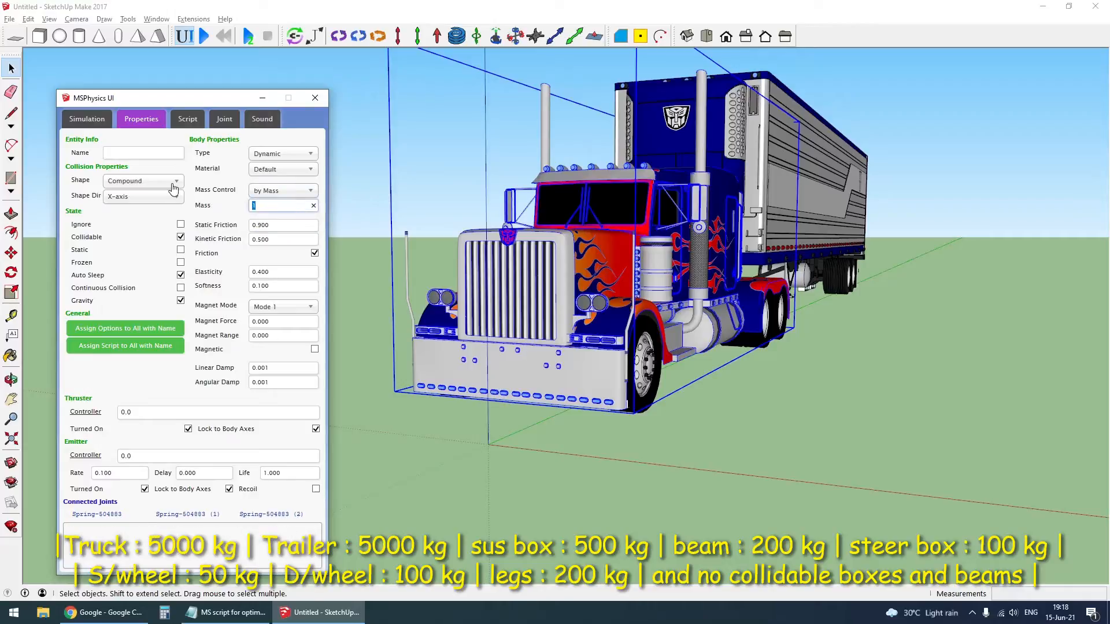
- Switch the trailer body's mass control to by Mass and set its mass to 5000 kg
{"action": "left_click", "coordinate": [779, 167]}
{"action": "left_click", "coordinate": [285, 190]}
{"action": "left_click", "coordinate": [287, 211]}
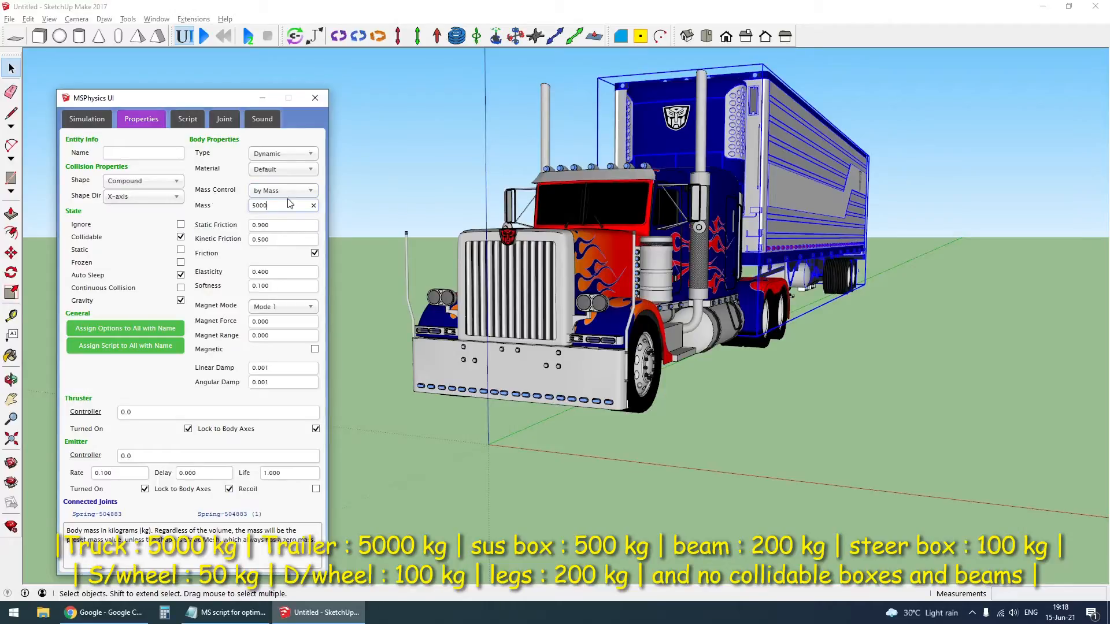
- Hide the trailer body and the truck body to expose the axles and suspension boxes
{"action": "left_click", "coordinate": [788, 159]}
{"action": "key", "text": "h"}
{"action": "left_click", "coordinate": [676, 237]}
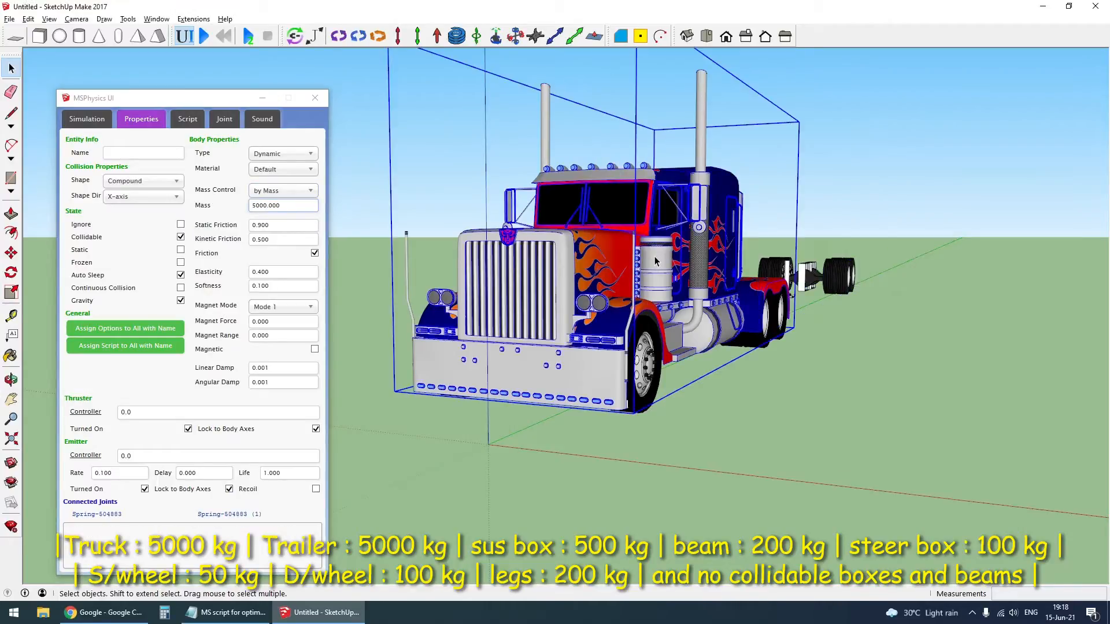
{"action": "key", "text": "h"}
- Set the steer axle's suspension box to a mass of 500 kg and make it non-collidable
{"action": "middle_click_drag", "start_coordinate": [629, 315], "coordinate": [553, 382]}
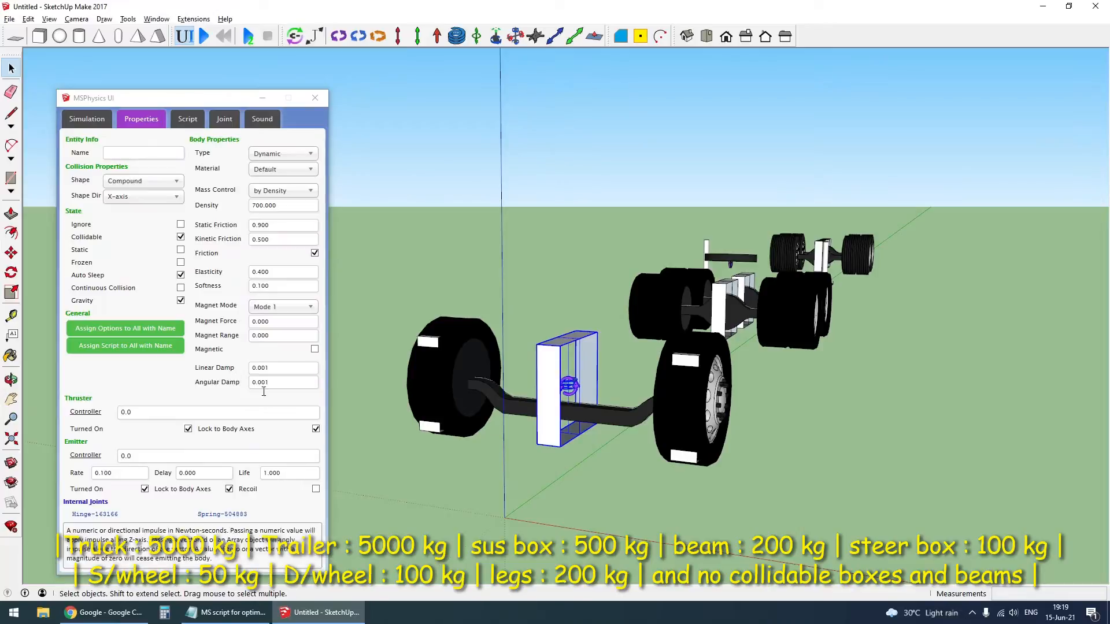
{"action": "left_click", "coordinate": [284, 190]}
{"action": "left_click", "coordinate": [277, 217]}
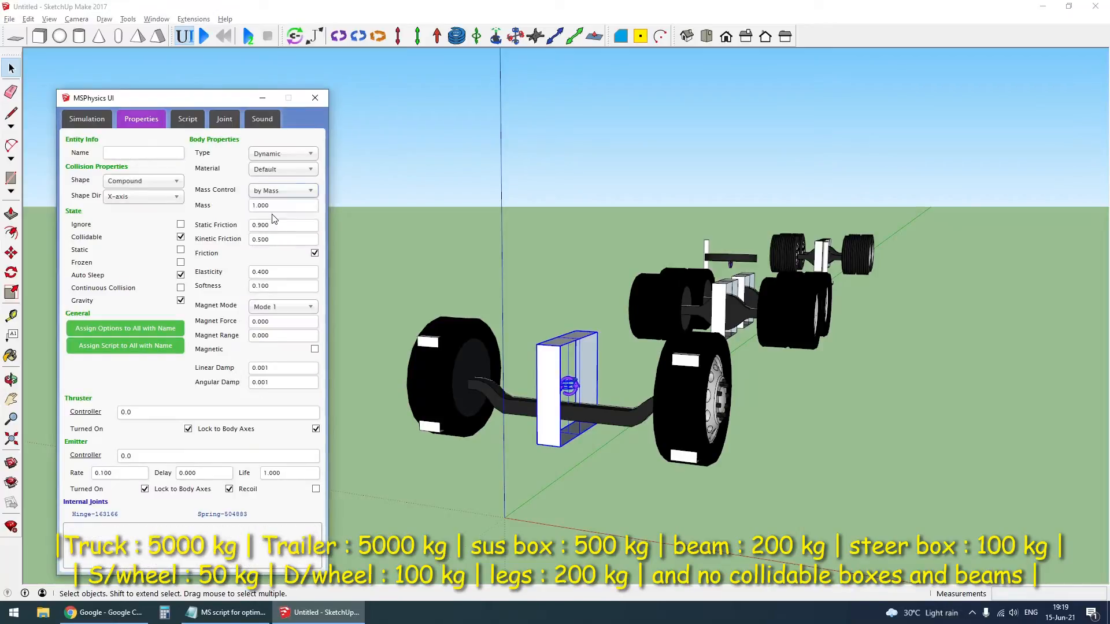
{"action": "left_click", "coordinate": [236, 206]}
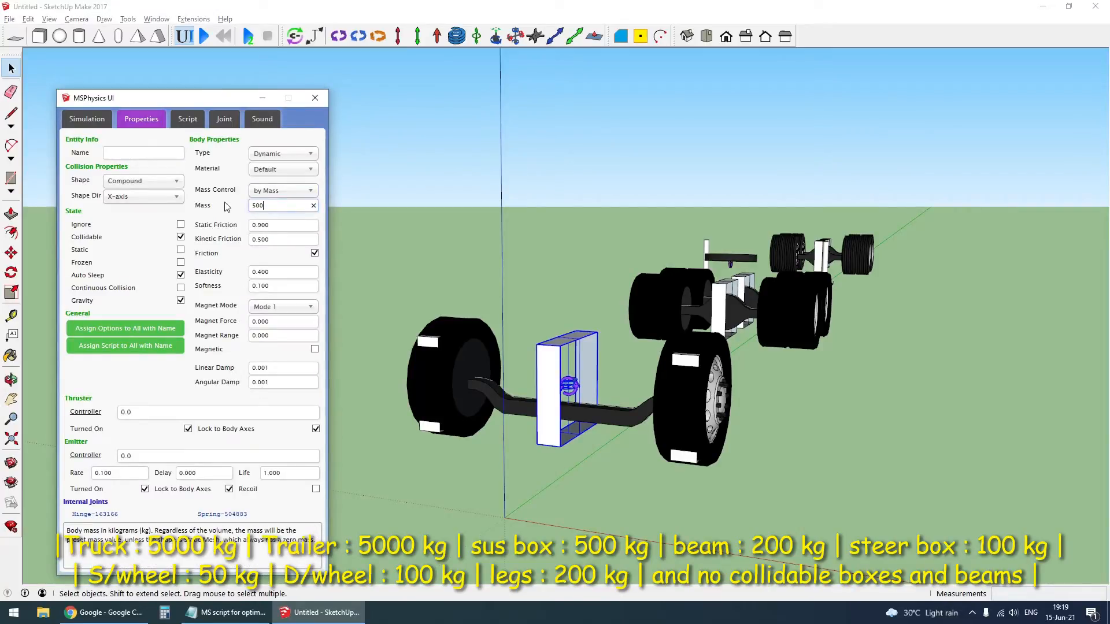
{"action": "scroll", "coordinate": [885, 251], "scroll_direction": "up", "scroll_amount": 2}
{"action": "middle_click_drag", "start_coordinate": [886, 250], "coordinate": [829, 271]}
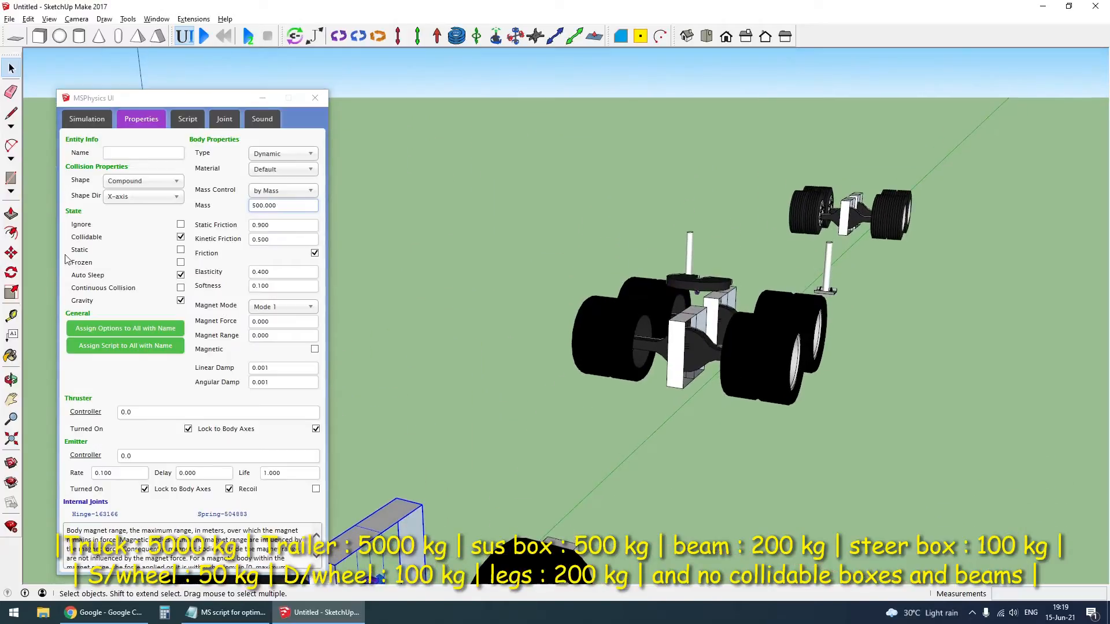
- Set the front drive axle's suspension box to a mass of 500 kg and make it non-collidable
{"action": "left_click", "coordinate": [675, 365]}
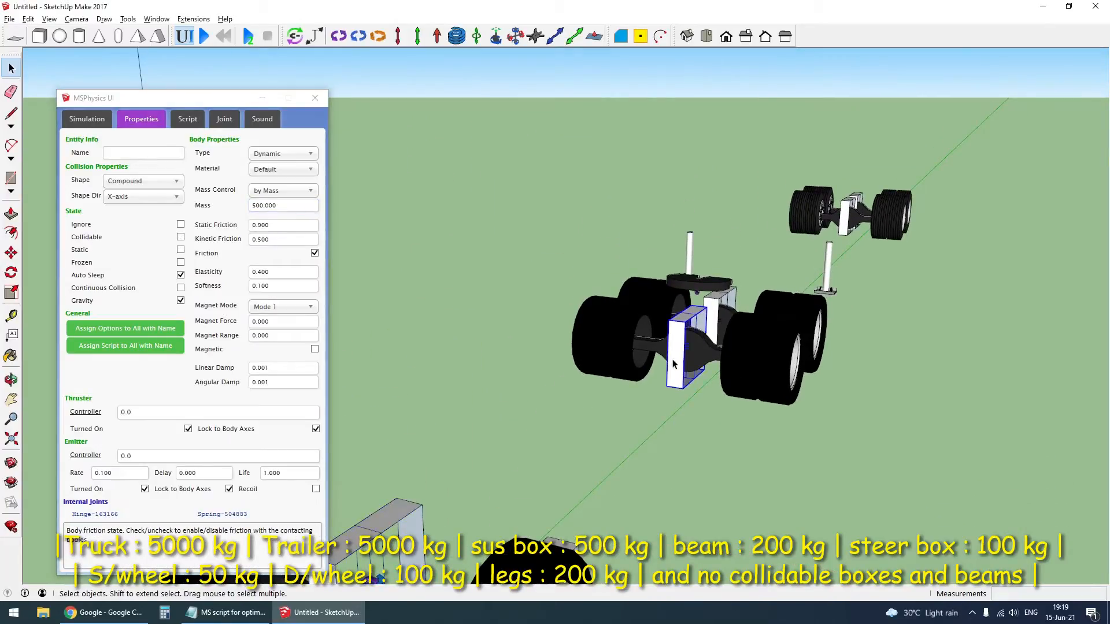
{"action": "left_click", "coordinate": [282, 190]}
{"action": "left_click", "coordinate": [278, 215]}
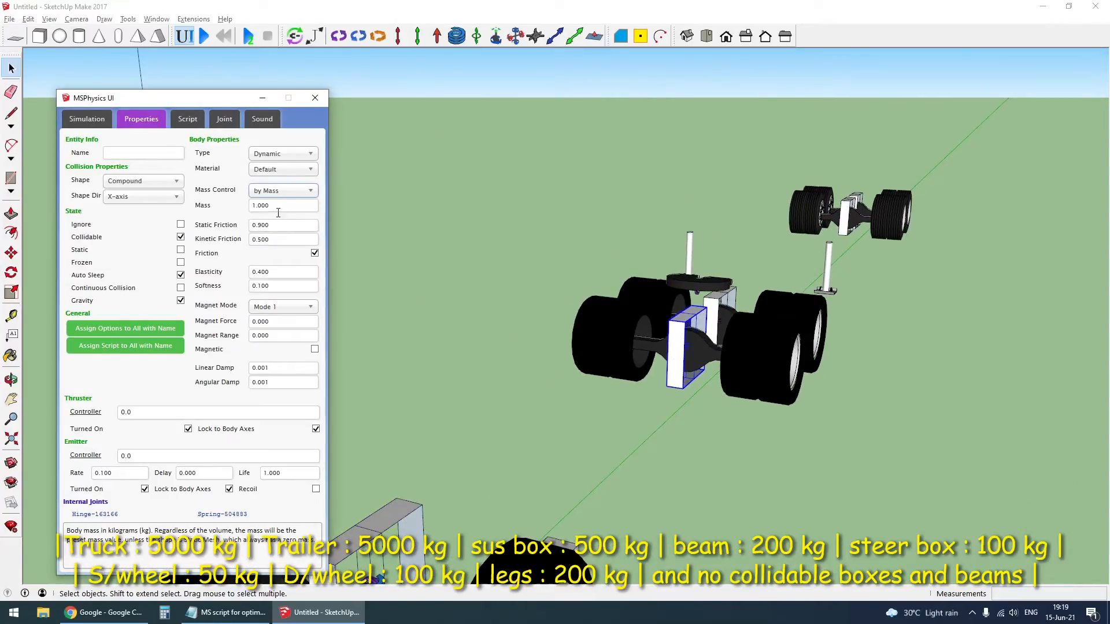
{"action": "type", "text": "500"}
{"action": "left_click", "coordinate": [181, 237]}
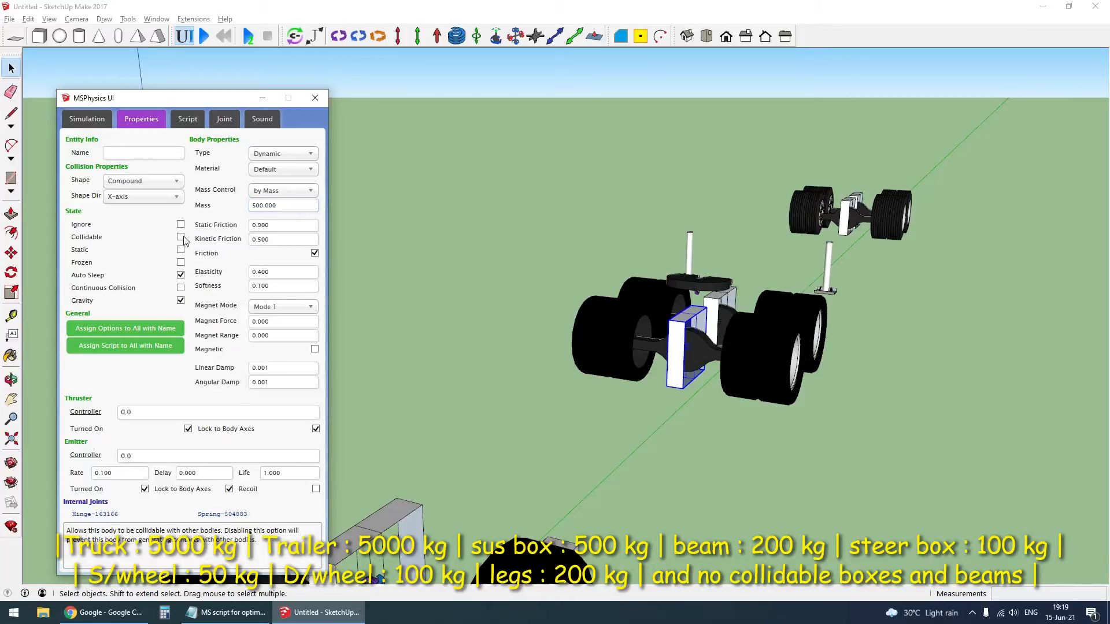
- Switch the rear drive axle's suspension box to mass control by Mass and make it non-collidable
{"action": "left_click", "coordinate": [718, 326]}
{"action": "left_click", "coordinate": [282, 191]}
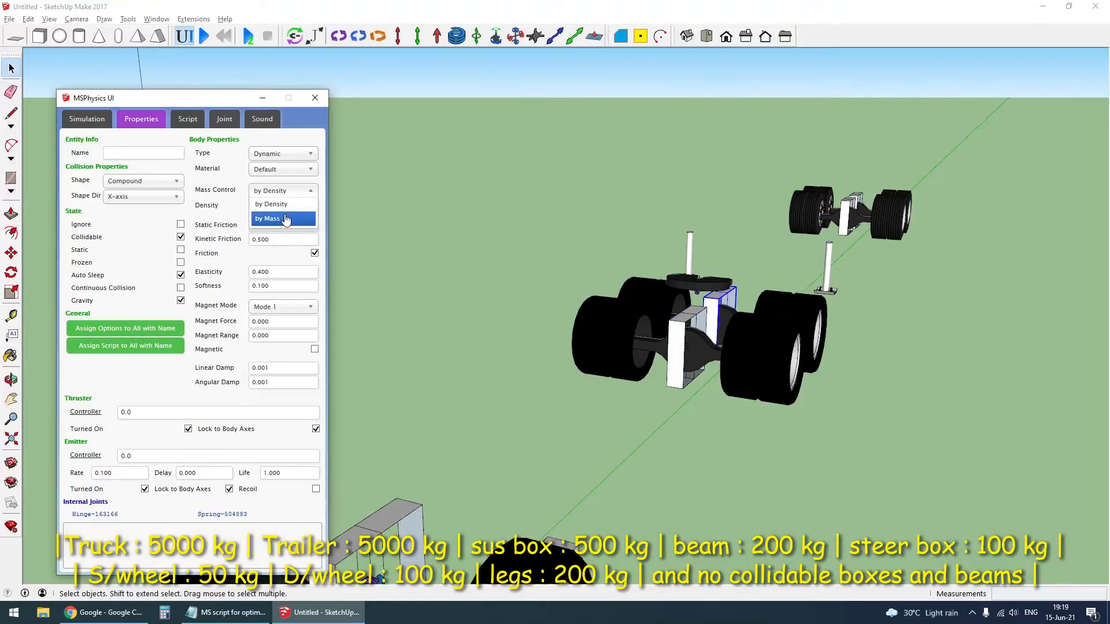
{"action": "left_click", "coordinate": [278, 217]}
{"action": "left_click", "coordinate": [180, 237]}
- Set the trailer's rear suspension box to a mass of 500 kg and make it non-collidable
{"action": "scroll", "coordinate": [854, 202], "scroll_direction": "up", "scroll_amount": 5}
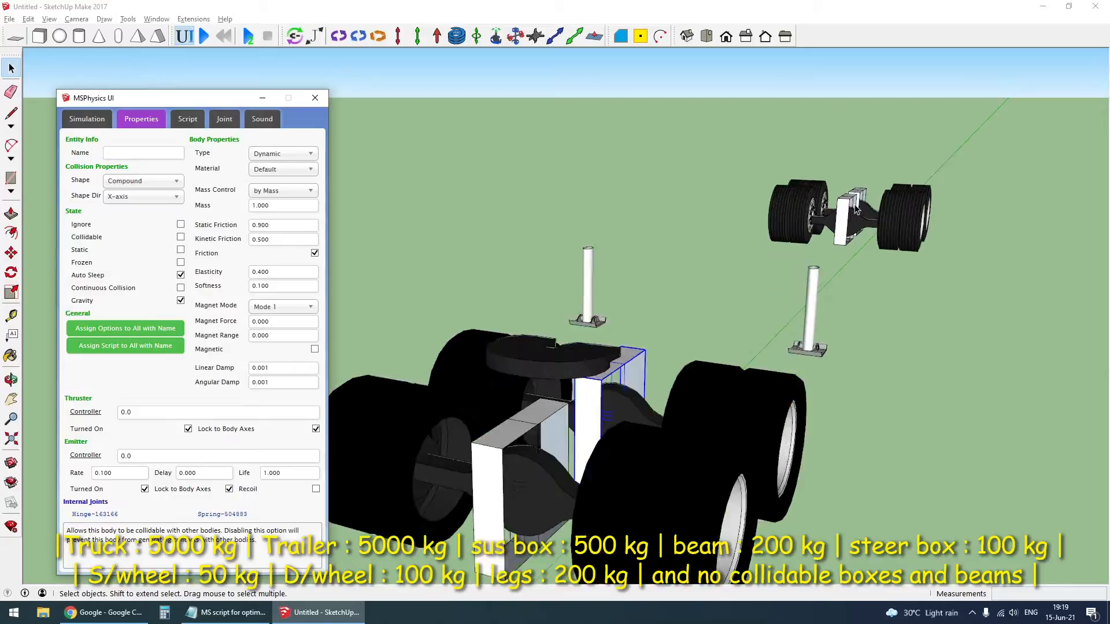
{"action": "left_click", "coordinate": [864, 197]}
{"action": "left_click", "coordinate": [293, 191]}
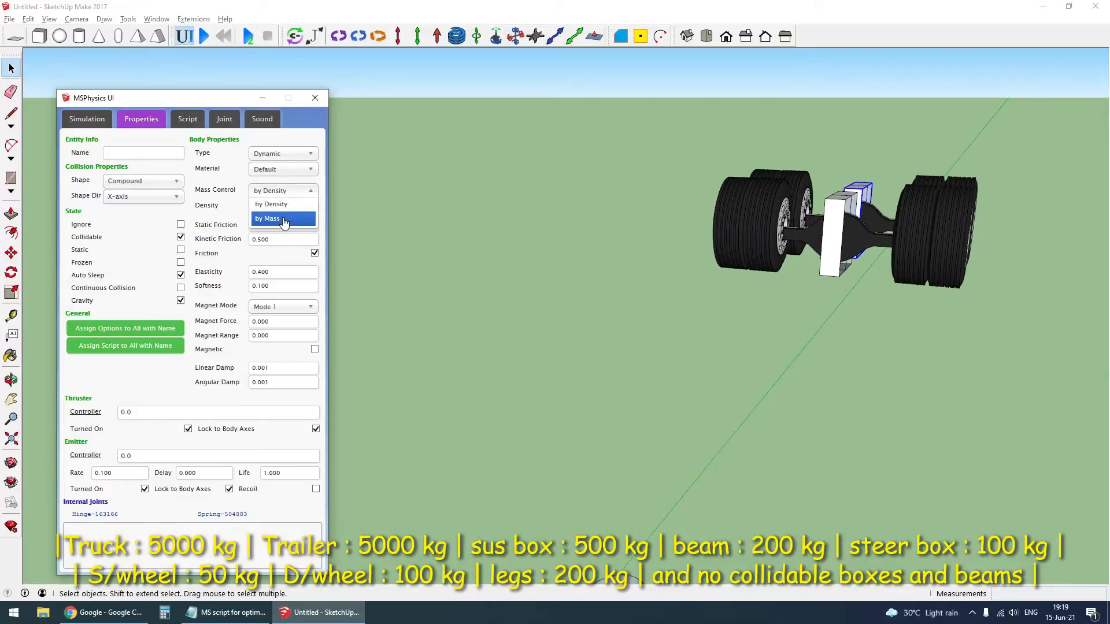
{"action": "left_click", "coordinate": [281, 217]}
{"action": "double_click", "coordinate": [254, 206]}
{"action": "type", "text": "500"}
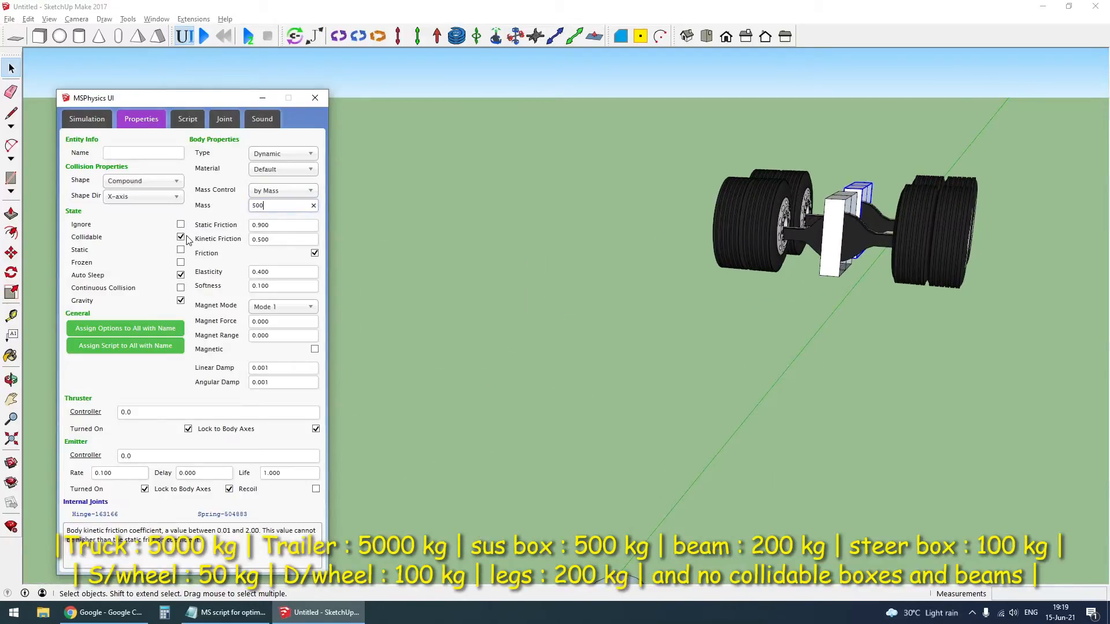
{"action": "left_click", "coordinate": [181, 237]}
- Set the trailer's front suspension box to mass control by Mass with 500 kg and make it non-collidable
{"action": "left_click", "coordinate": [837, 222]}
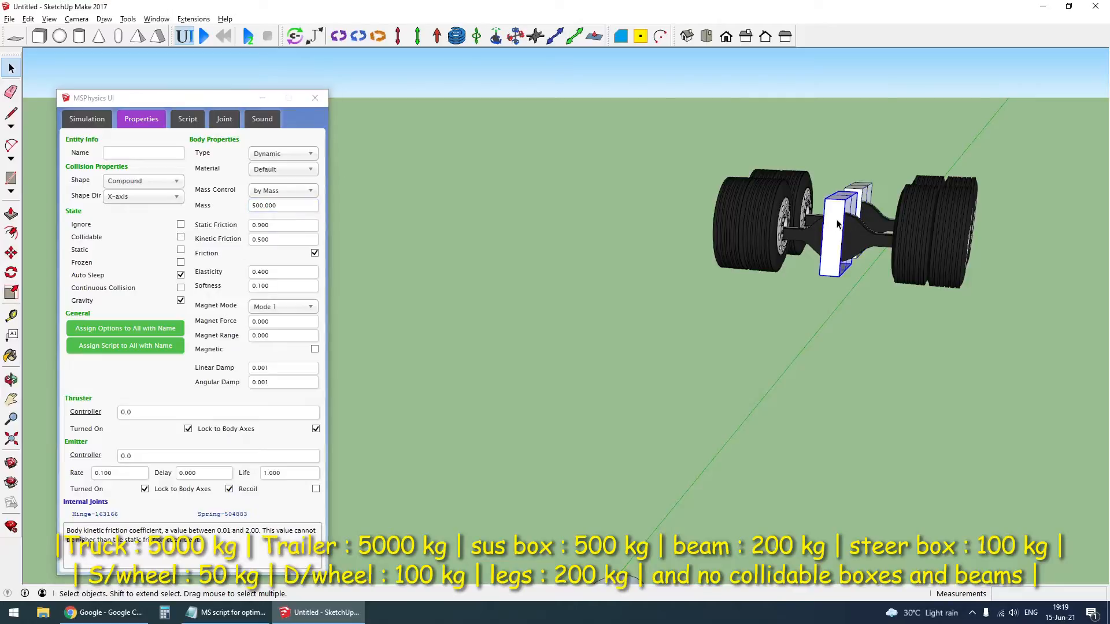
{"action": "left_click", "coordinate": [288, 192]}
{"action": "left_click", "coordinate": [268, 219]}
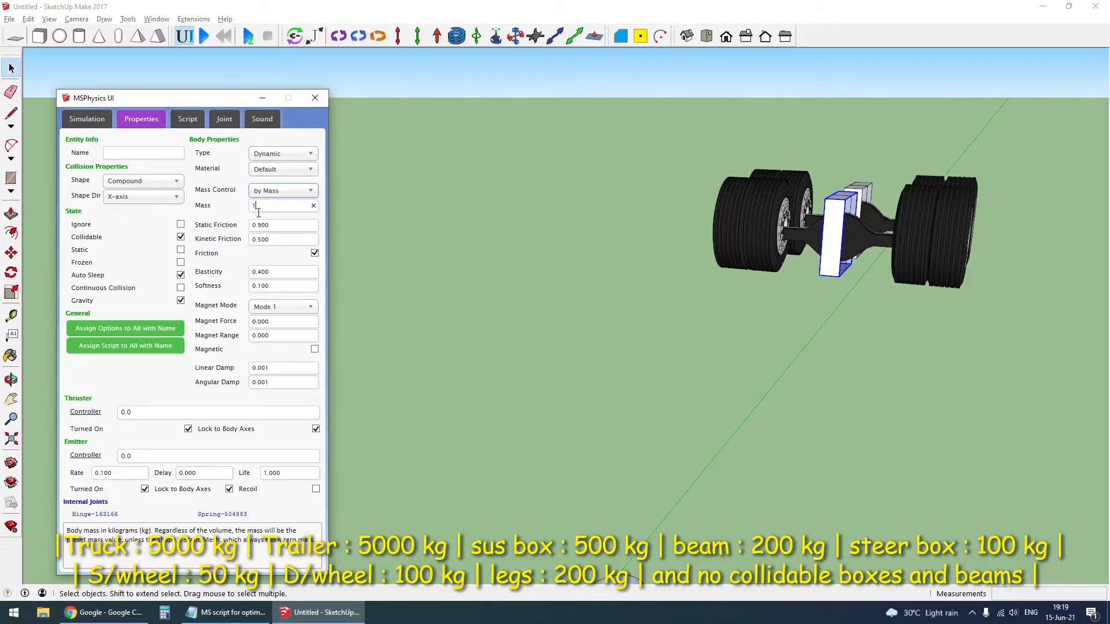
{"action": "double_click", "coordinate": [258, 205]}
{"action": "type", "text": "500"}
{"action": "left_click", "coordinate": [449, 328]}
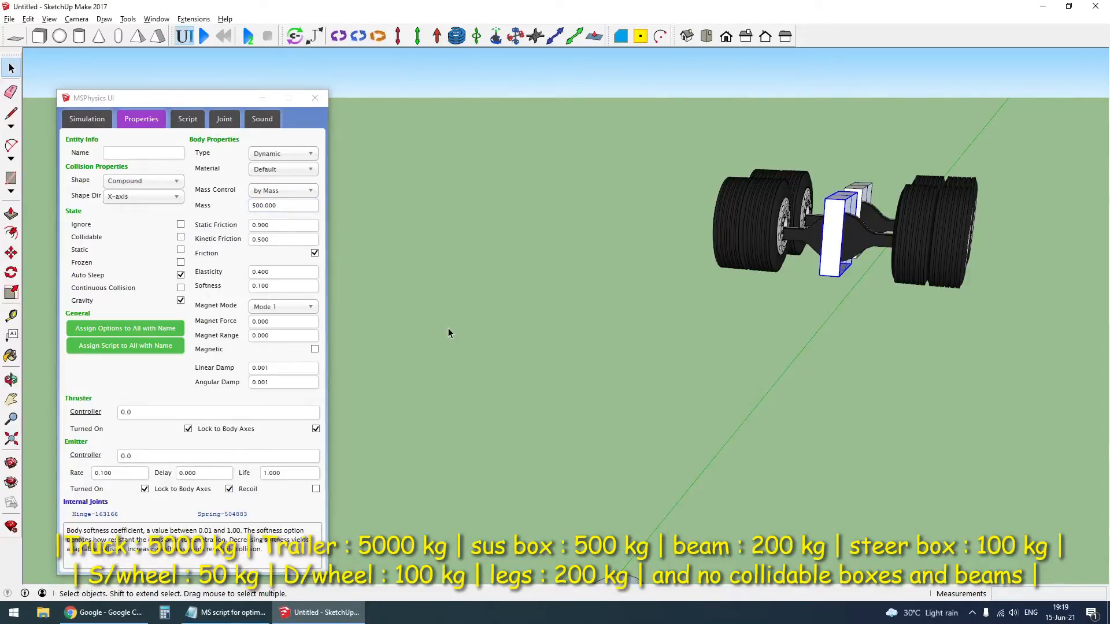
- Make the trailer's rear axle beam non-collidable and set its mass to 200 kg
{"action": "scroll", "coordinate": [954, 240], "scroll_direction": "down", "scroll_amount": 4}
{"action": "scroll", "coordinate": [890, 231], "scroll_direction": "up", "scroll_amount": 4}
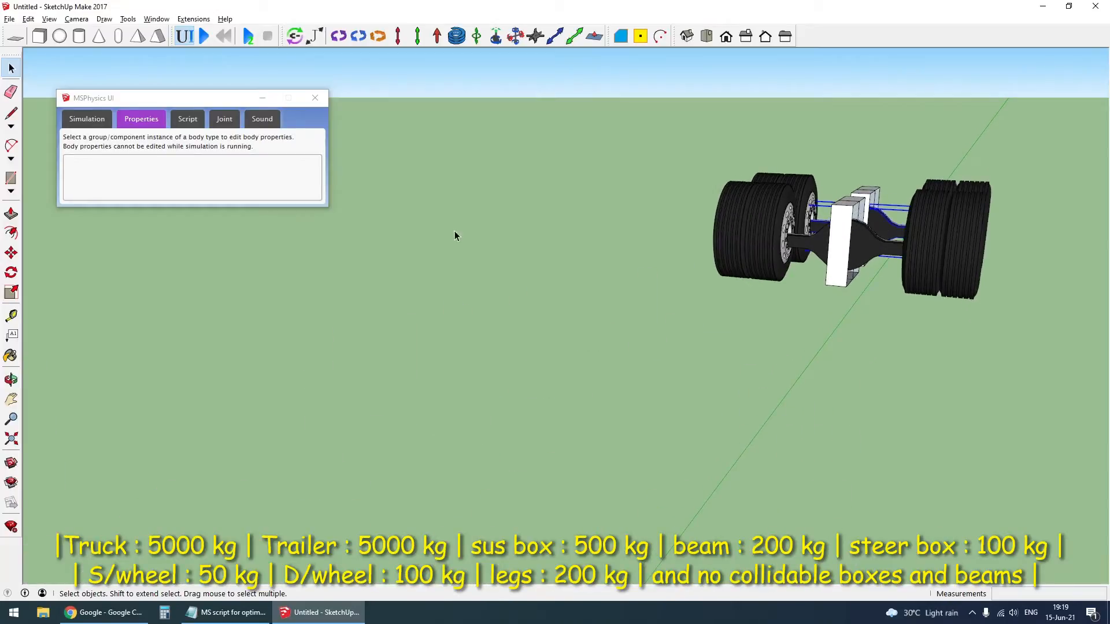
{"action": "left_click", "coordinate": [181, 238]}
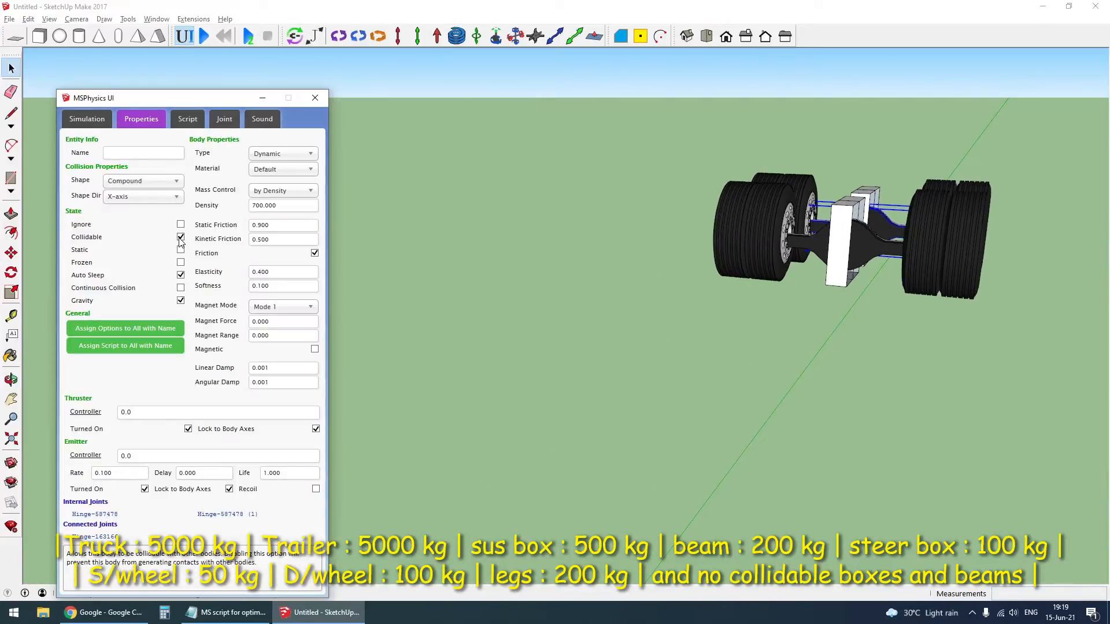
{"action": "left_click", "coordinate": [272, 192]}
{"action": "left_click", "coordinate": [284, 214]}
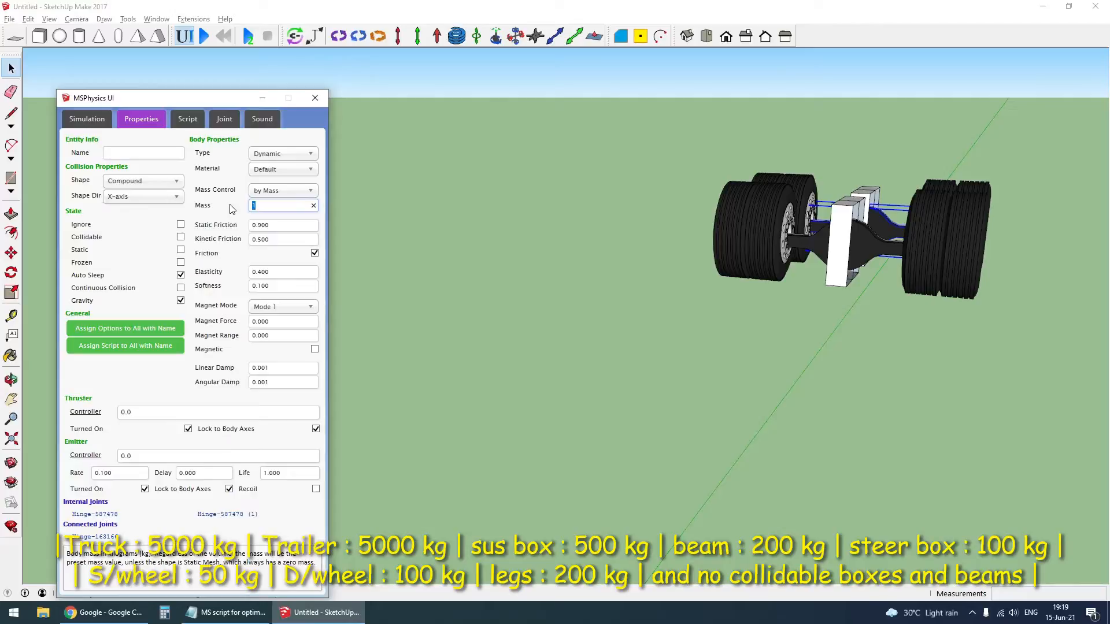
{"action": "type", "text": "200"}
- Set the trailer's front axle beam to a mass of 200 kg and make it non-collidable
{"action": "left_click", "coordinate": [880, 248]}
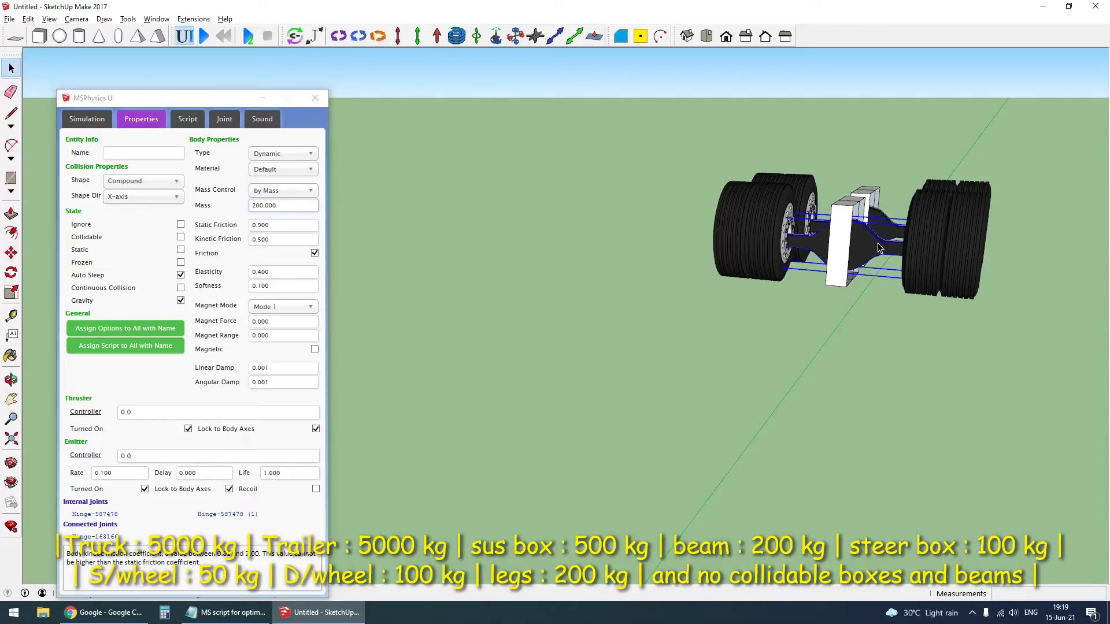
{"action": "left_click", "coordinate": [273, 191]}
{"action": "left_click", "coordinate": [275, 214]}
{"action": "type", "text": "200"}
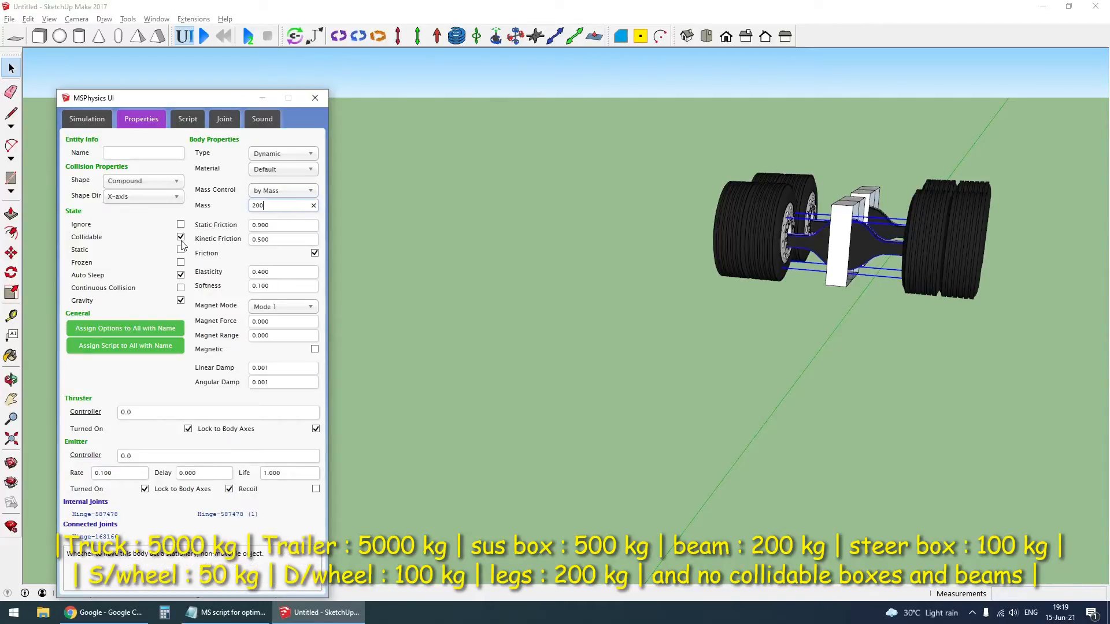
{"action": "left_click", "coordinate": [180, 237]}
{"action": "left_click", "coordinate": [647, 243]}
- Set the truck's rear drive axle beam to a mass of 200 kg and make it non-collidable
{"action": "scroll", "coordinate": [838, 237], "scroll_direction": "down", "scroll_amount": 4}
{"action": "scroll", "coordinate": [745, 350], "scroll_direction": "up", "scroll_amount": 2}
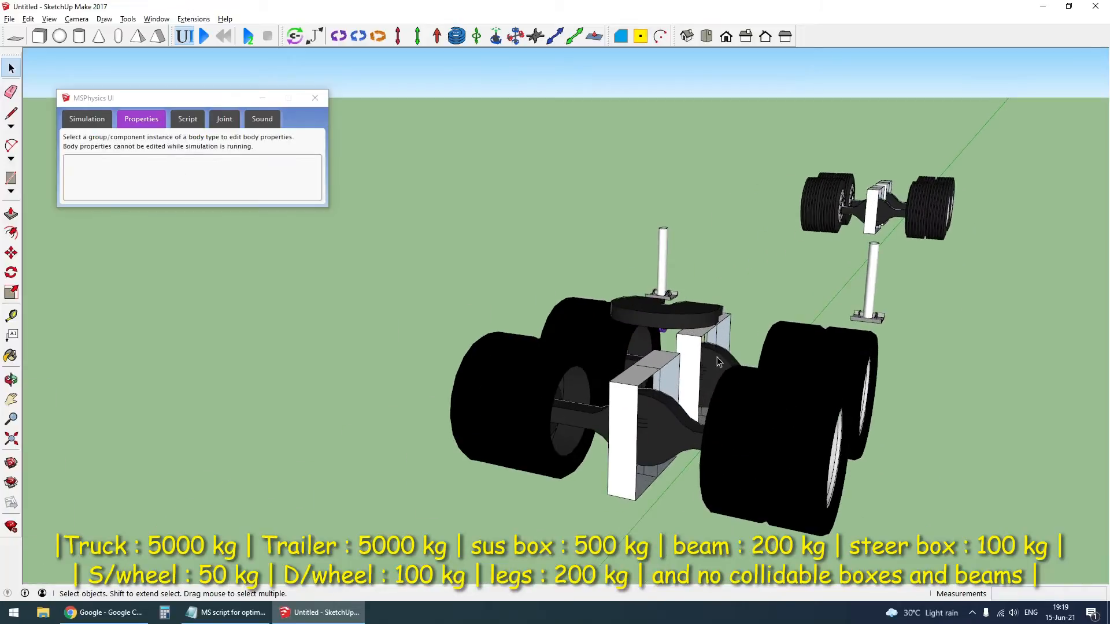
{"action": "left_click", "coordinate": [522, 307]}
{"action": "left_click", "coordinate": [282, 190]}
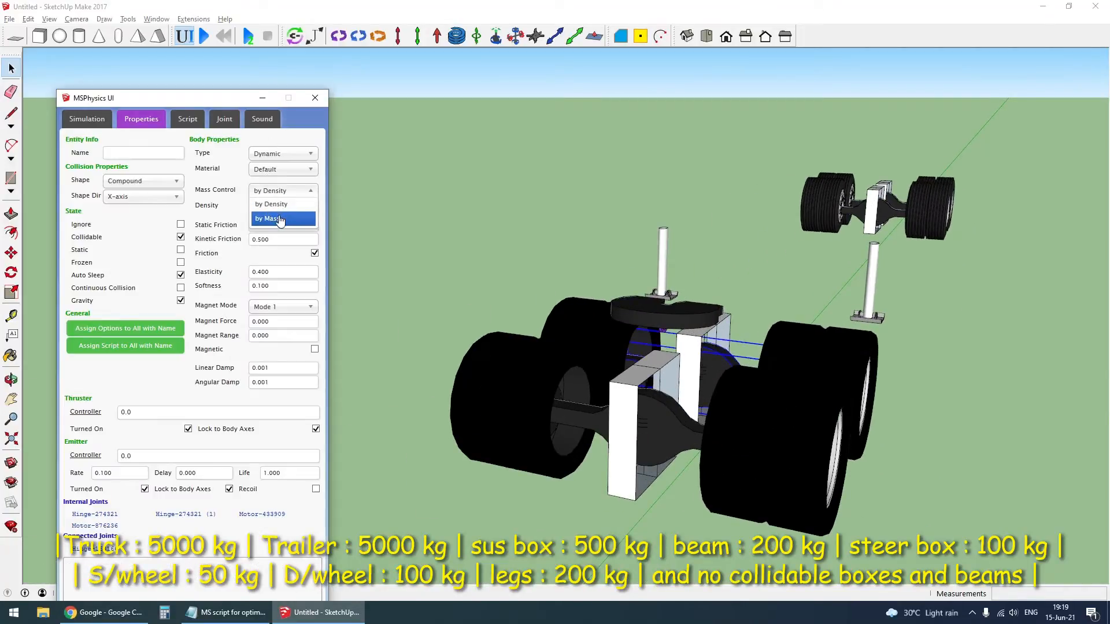
{"action": "left_click", "coordinate": [276, 214]}
{"action": "type", "text": "200"}
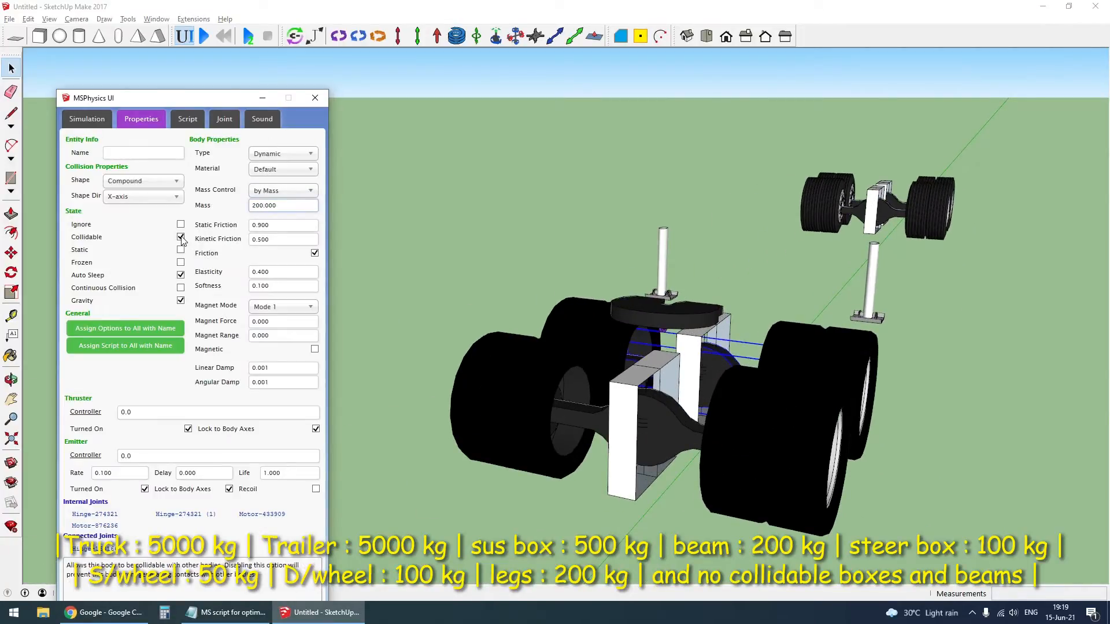
{"action": "left_click", "coordinate": [181, 237]}
- Set the truck's front drive axle beam to a mass of 200 kg and make it non-collidable
{"action": "left_click", "coordinate": [661, 428]}
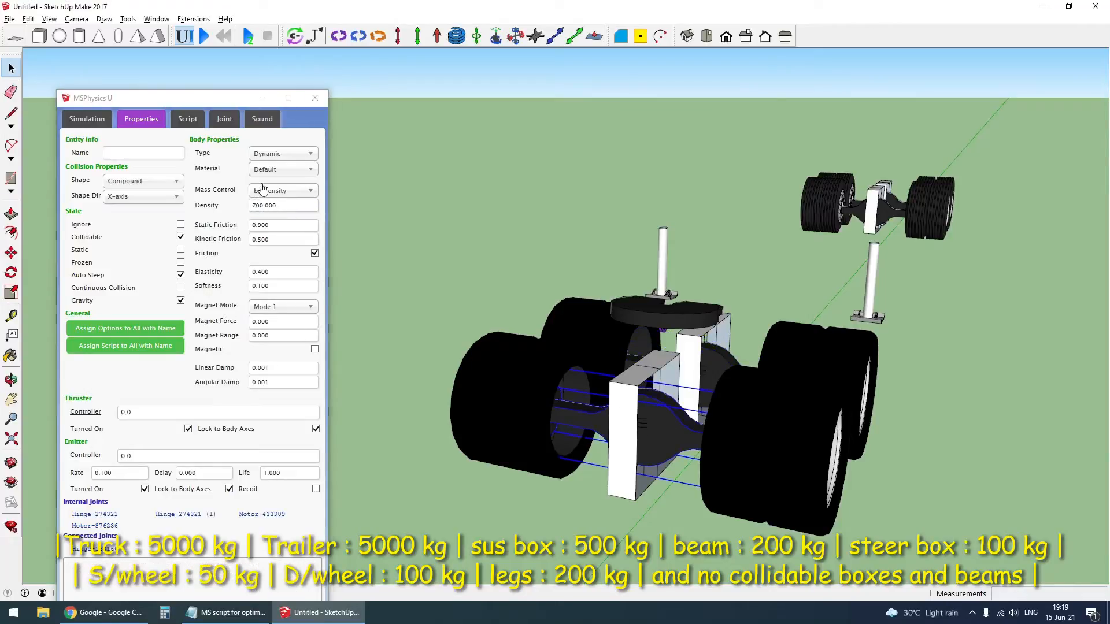
{"action": "left_click", "coordinate": [282, 191]}
{"action": "left_click", "coordinate": [287, 215]}
{"action": "type", "text": "2"}
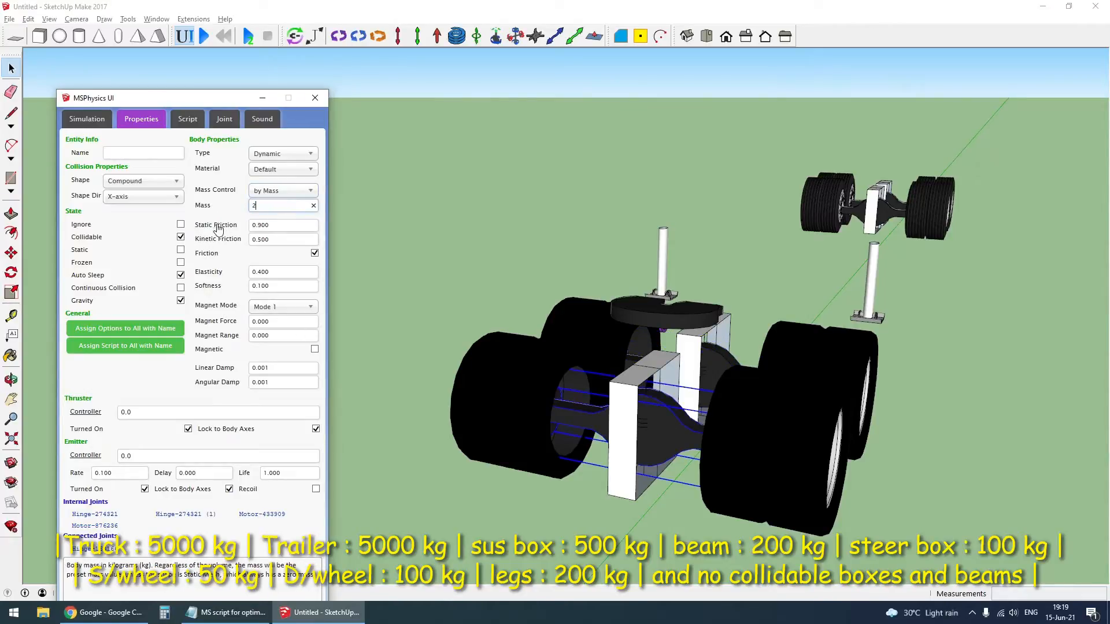
{"action": "type", "text": "00"}
{"action": "left_click", "coordinate": [181, 237]}
{"action": "left_click", "coordinate": [589, 255]}
- Set the steer axle beam to a mass of 200 kg and make it non-collidable
{"action": "scroll", "coordinate": [814, 316], "scroll_direction": "down", "scroll_amount": 3}
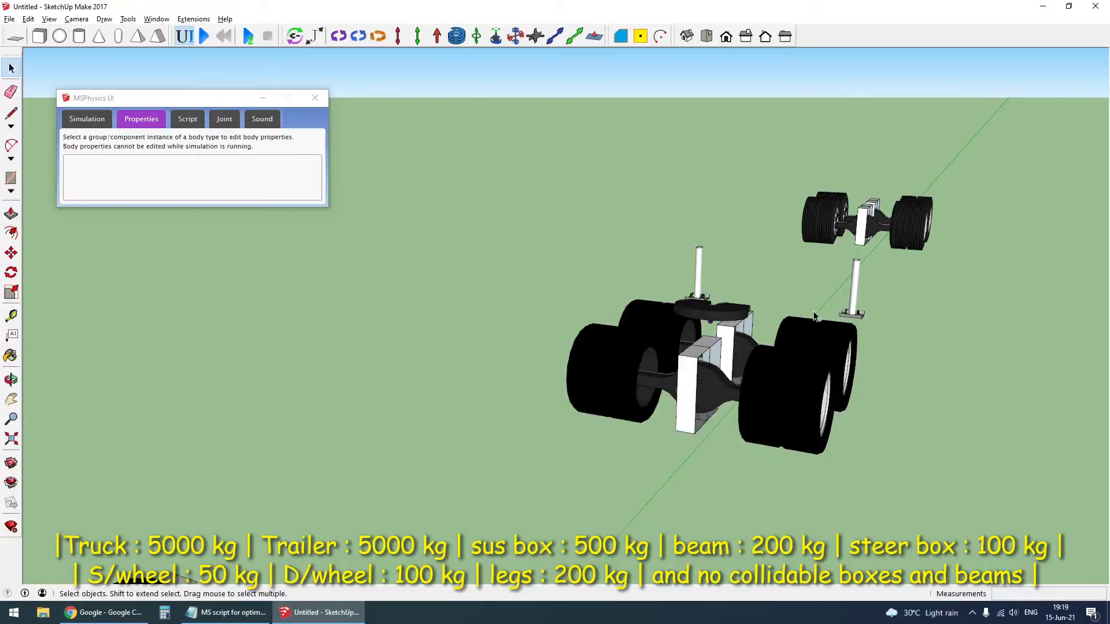
{"action": "scroll", "coordinate": [814, 317], "scroll_direction": "down", "scroll_amount": 3}
{"action": "scroll", "coordinate": [728, 431], "scroll_direction": "up", "scroll_amount": 5}
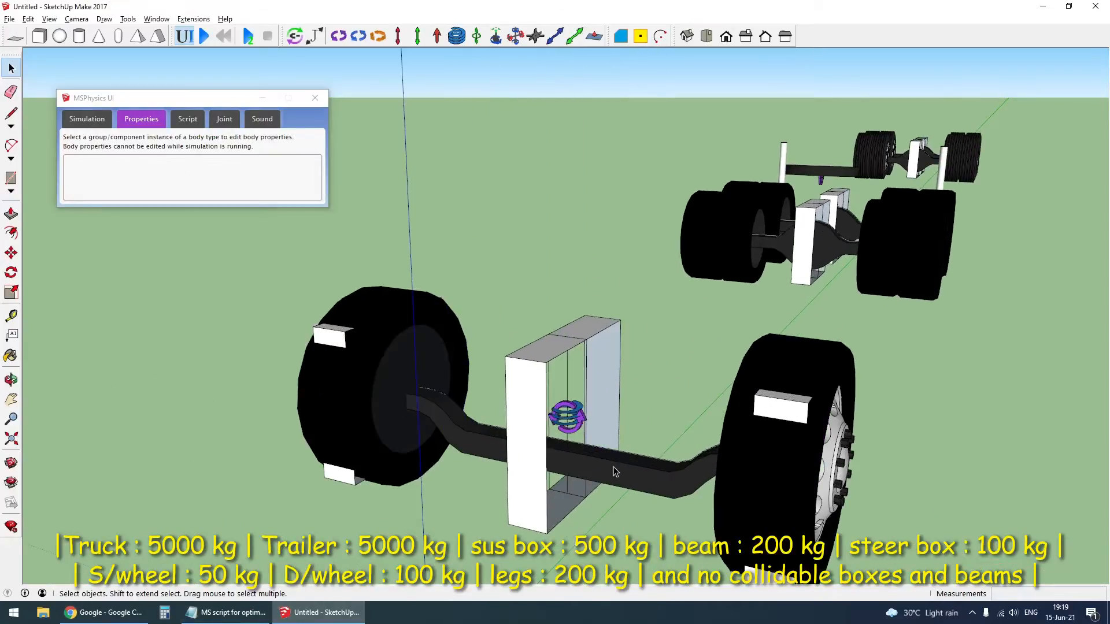
{"action": "left_click", "coordinate": [616, 473]}
{"action": "left_click", "coordinate": [282, 191]}
{"action": "left_click", "coordinate": [279, 215]}
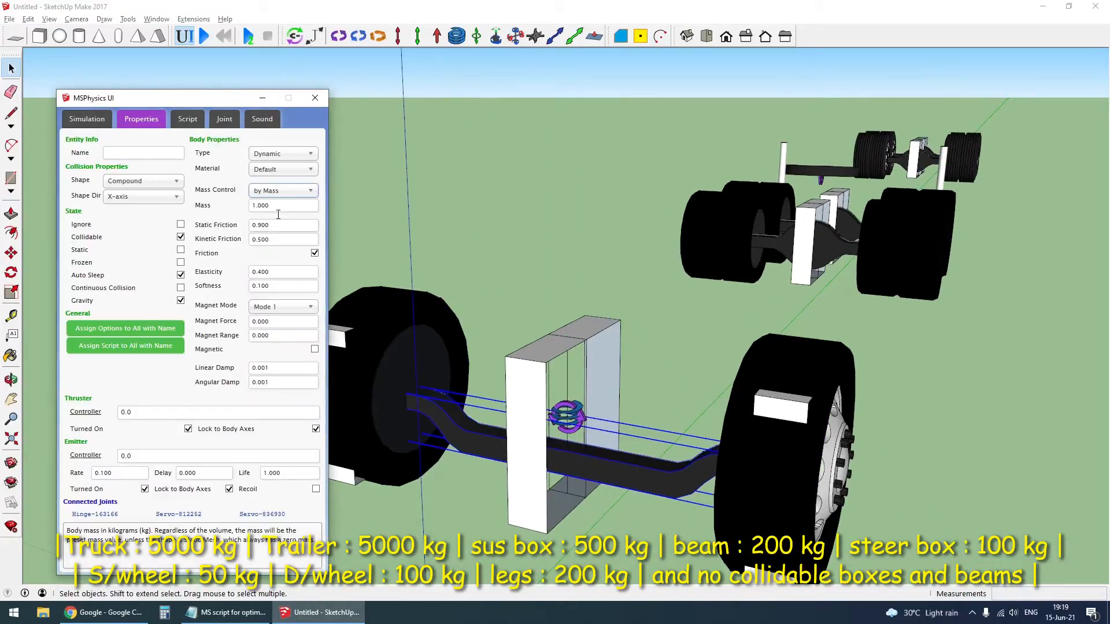
{"action": "left_click_drag", "start_coordinate": [277, 207], "coordinate": [207, 211]}
{"action": "type", "text": "200"}
{"action": "left_click", "coordinate": [182, 238]}
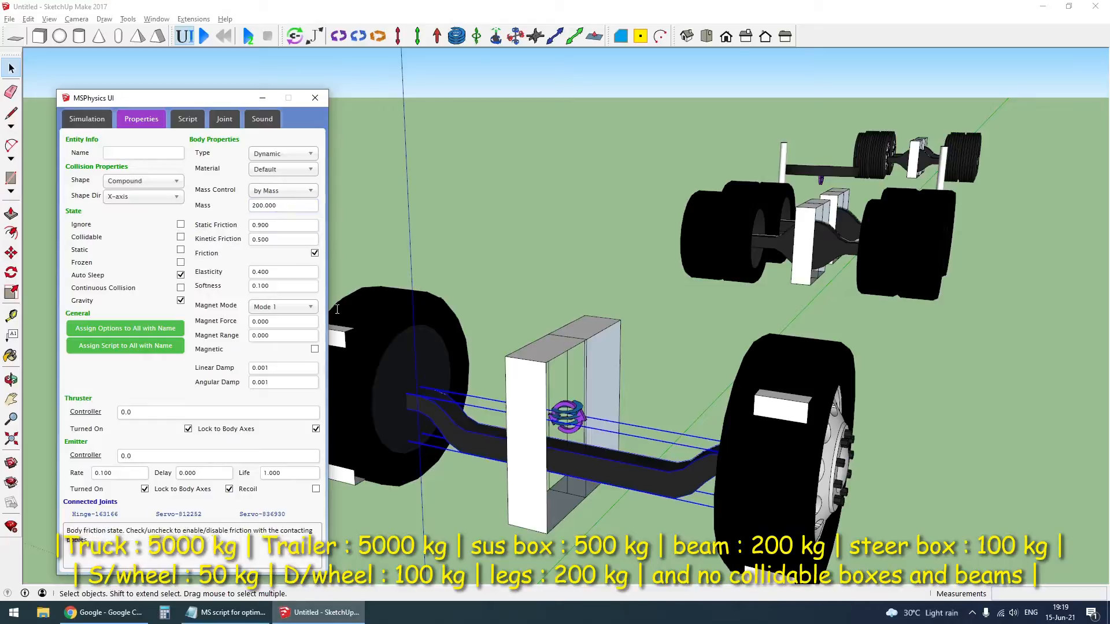
- Set the steer box at the front wheel with the visible rim to a mass of 100 kg and make it non-collidable
{"action": "left_click", "coordinate": [710, 394]}
{"action": "left_click", "coordinate": [775, 412]}
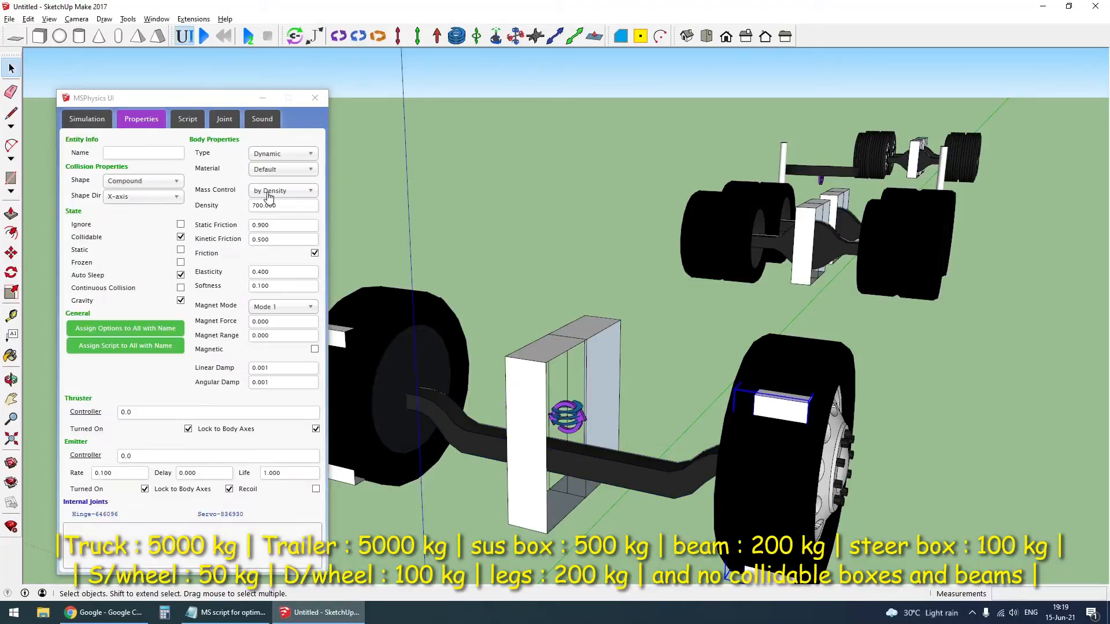
{"action": "left_click", "coordinate": [282, 191]}
{"action": "left_click", "coordinate": [283, 217]}
{"action": "left_click_drag", "start_coordinate": [275, 206], "coordinate": [208, 199]}
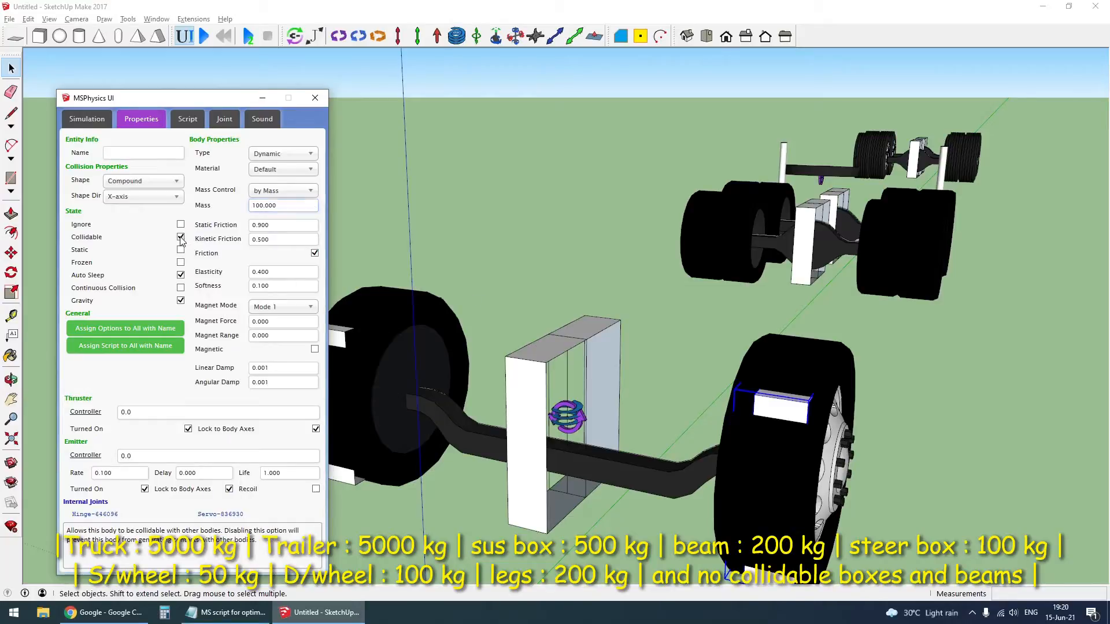
- Set the steer box at the opposite front wheel to a mass of 100 kg and make it non-collidable
{"action": "left_click", "coordinate": [345, 347]}
{"action": "left_click", "coordinate": [284, 194]}
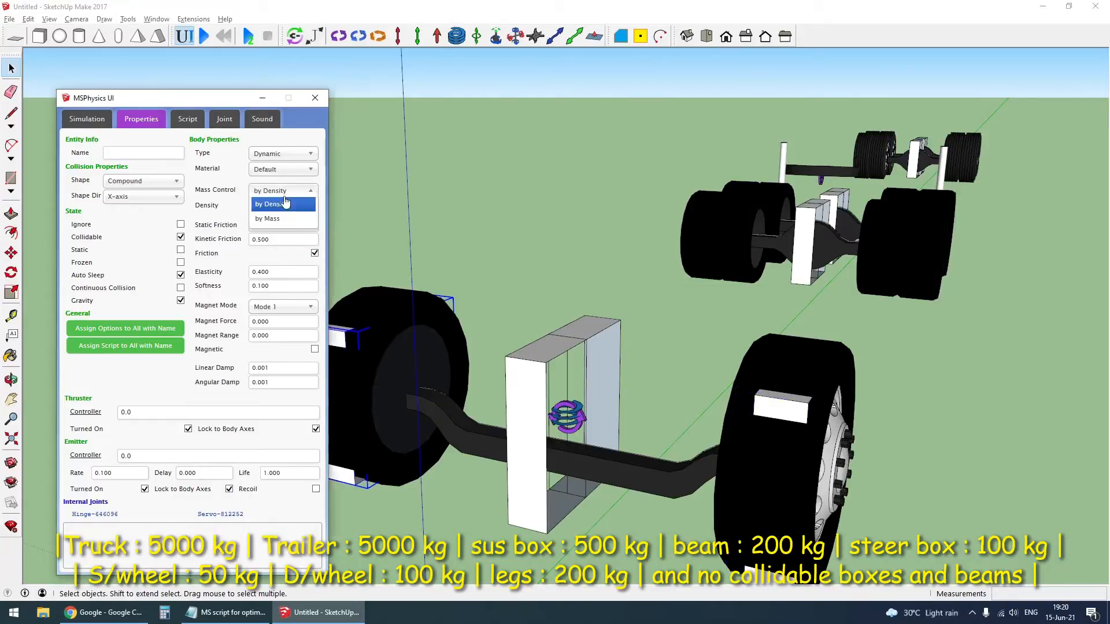
{"action": "left_click", "coordinate": [286, 216]}
{"action": "left_click", "coordinate": [284, 193]}
{"action": "left_click", "coordinate": [282, 218]}
{"action": "left_click_drag", "start_coordinate": [274, 206], "coordinate": [223, 200]}
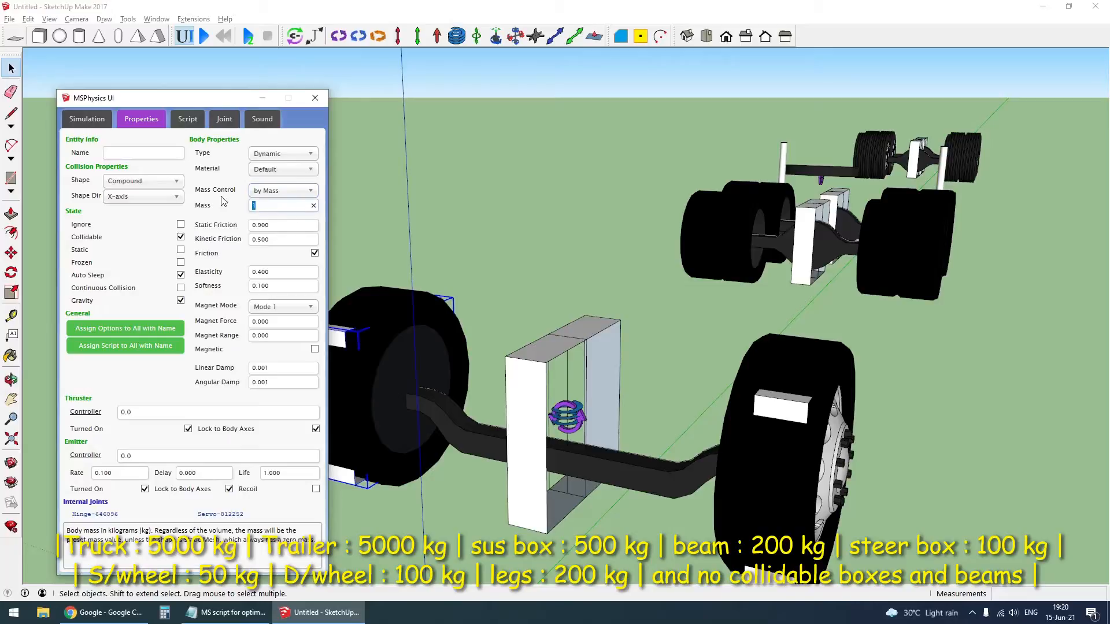
{"action": "type", "text": "100"}
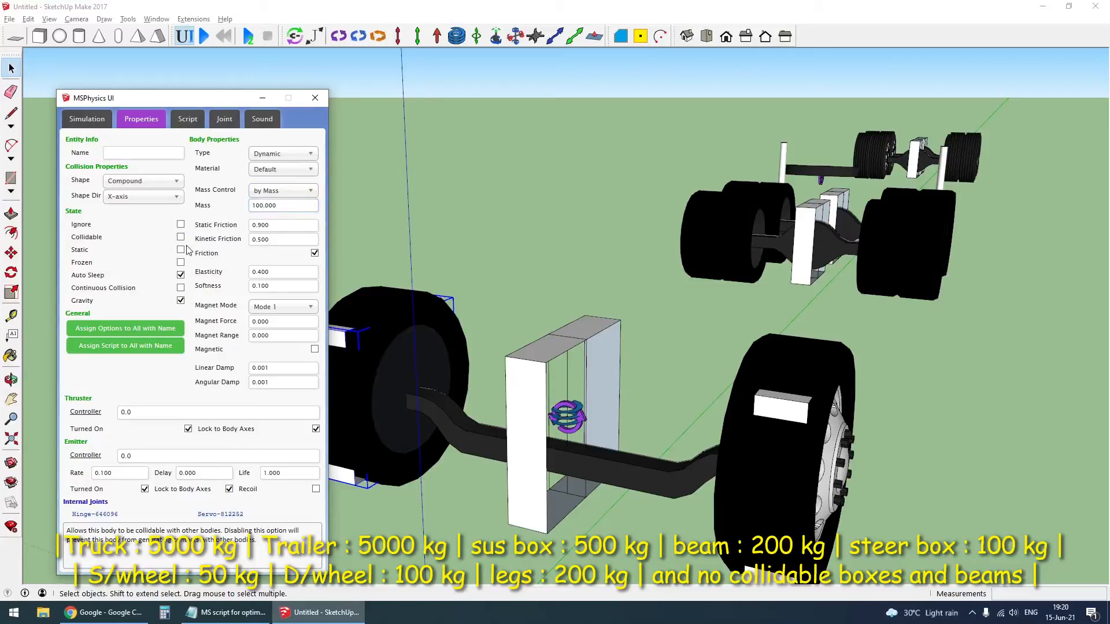
{"action": "left_click", "coordinate": [346, 345]}
- Give the steer wheel beside that box a Chamfer Cylinder shape, Rubber material and a mass of 50 kg
{"action": "left_click", "coordinate": [390, 329]}
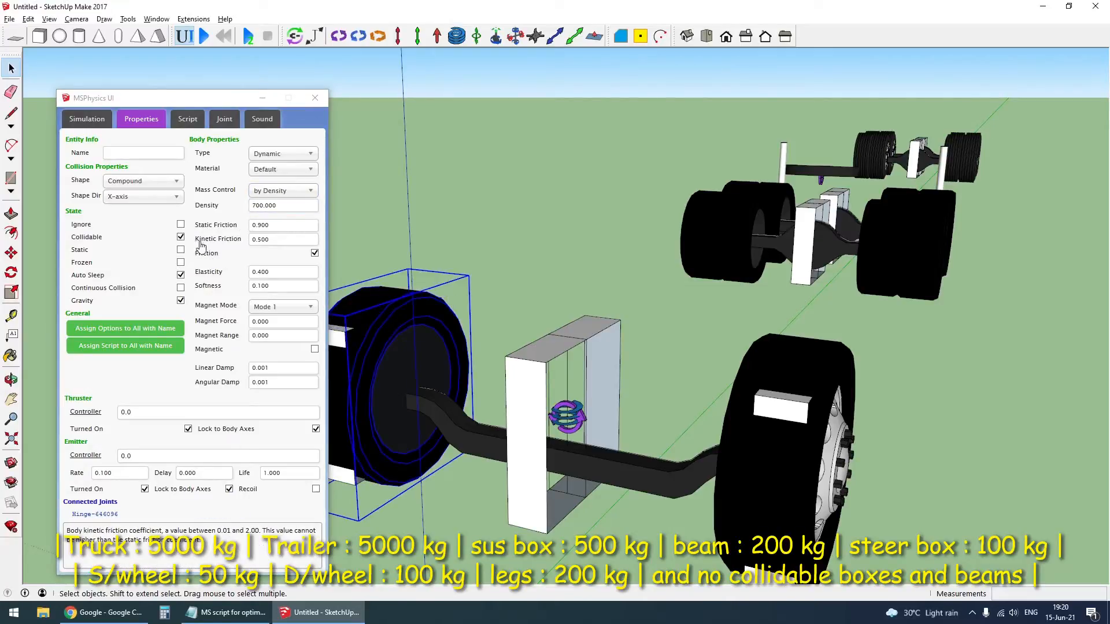
{"action": "left_click", "coordinate": [133, 181]}
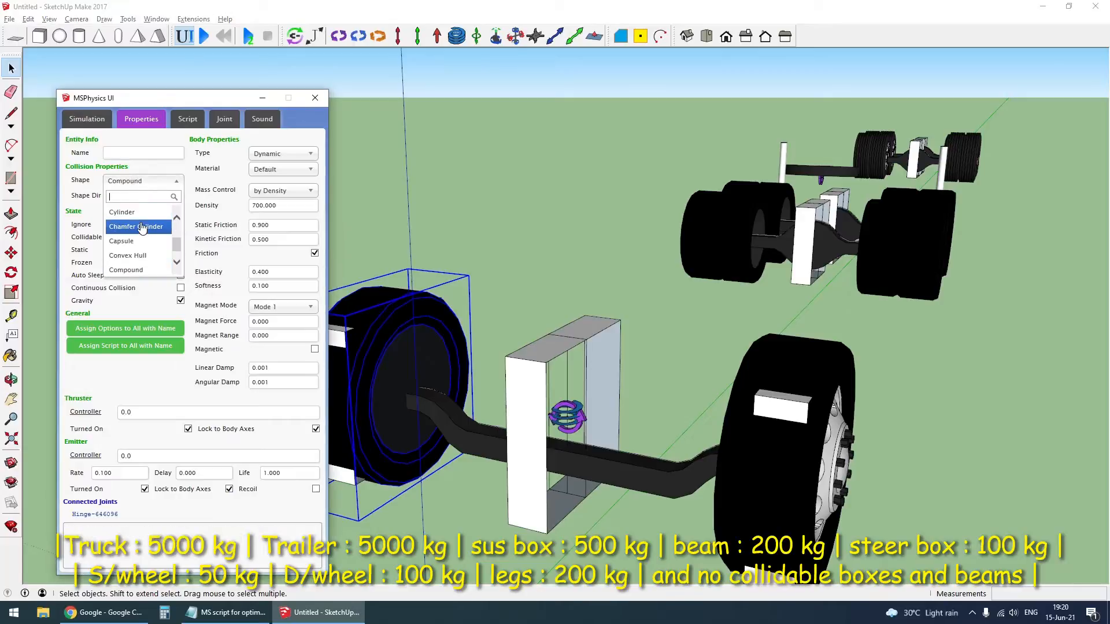
{"action": "left_click", "coordinate": [142, 219]}
{"action": "left_click", "coordinate": [303, 170]}
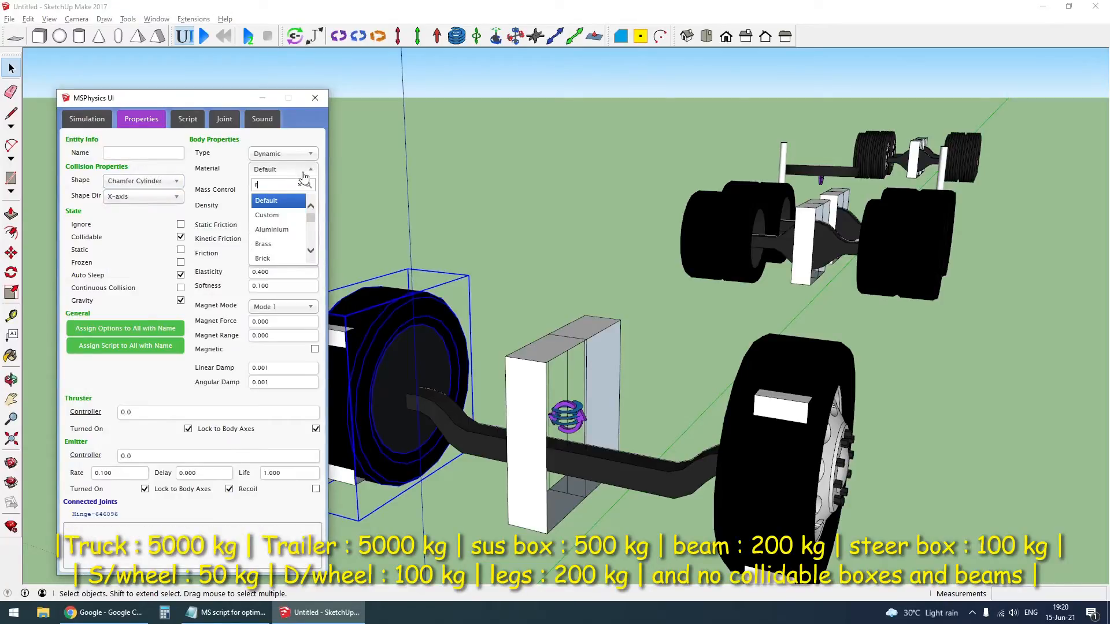
{"action": "left_click", "coordinate": [276, 202]}
{"action": "left_click", "coordinate": [286, 191]}
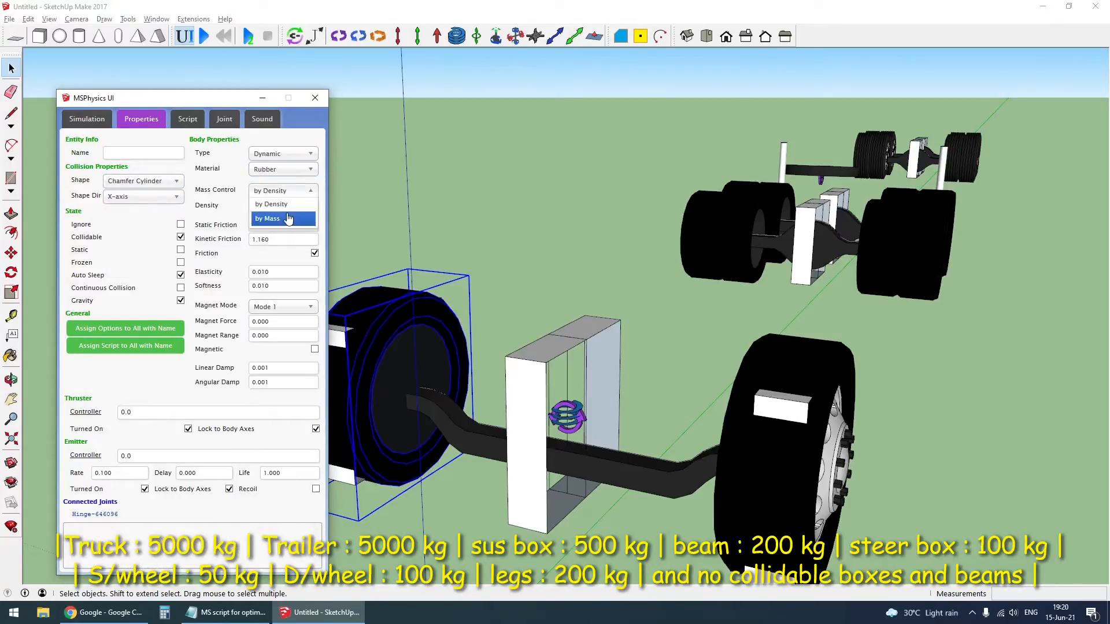
{"action": "left_click", "coordinate": [287, 219]}
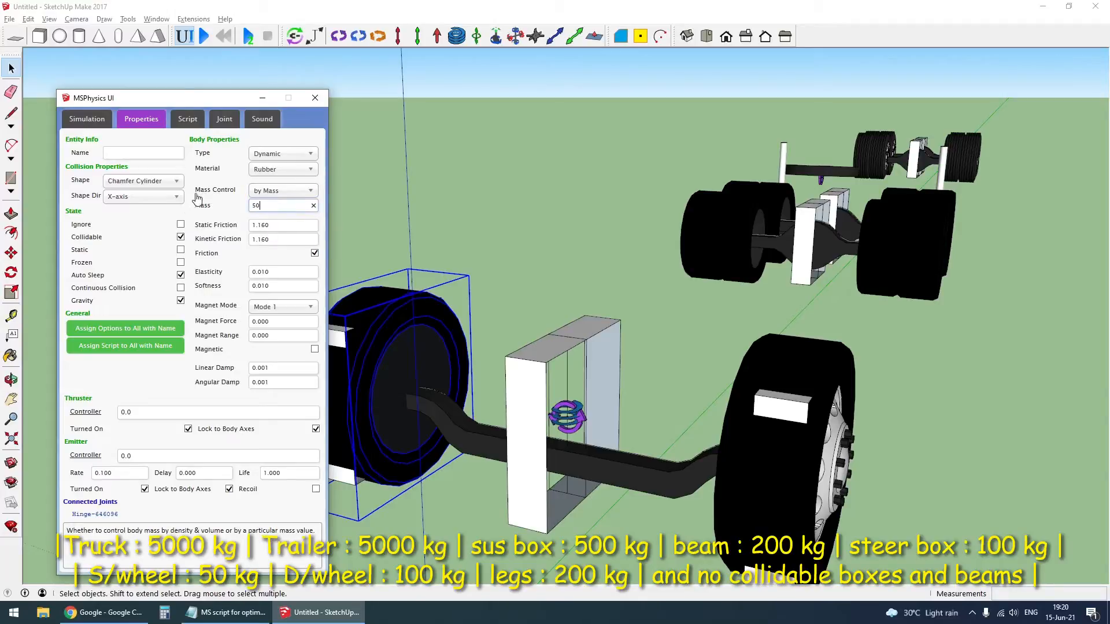
- Give the other steer wheel, with the visible rim, a mass of 50 kg, Rubber material and a Chamfer Cylinder shape
{"action": "left_click", "coordinate": [775, 496]}
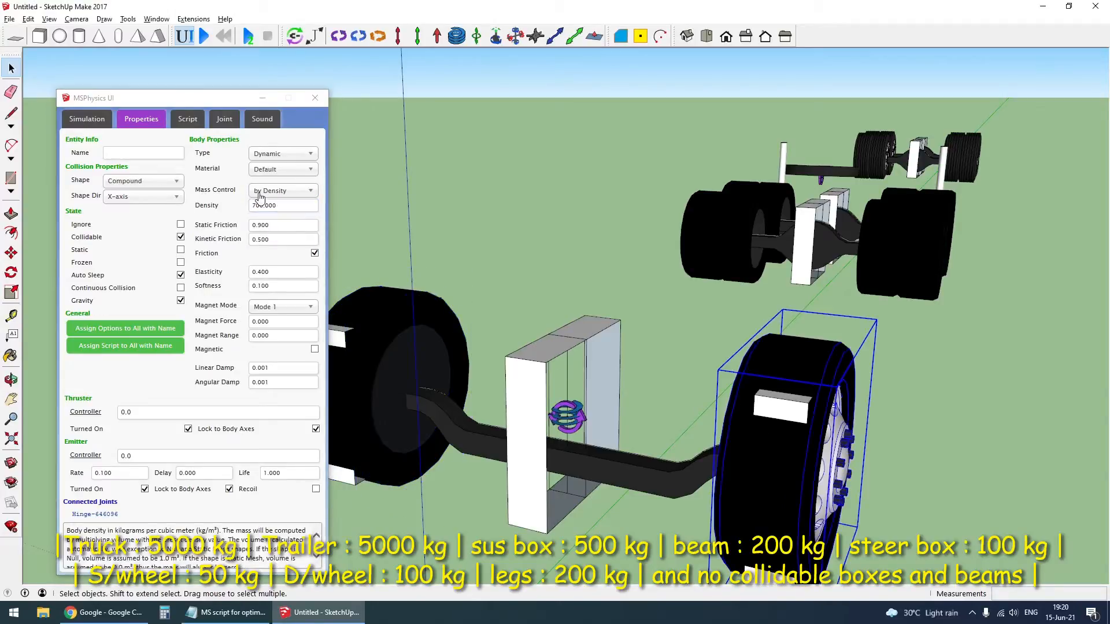
{"action": "left_click", "coordinate": [282, 190]}
{"action": "left_click", "coordinate": [283, 218]}
{"action": "left_click", "coordinate": [282, 207]}
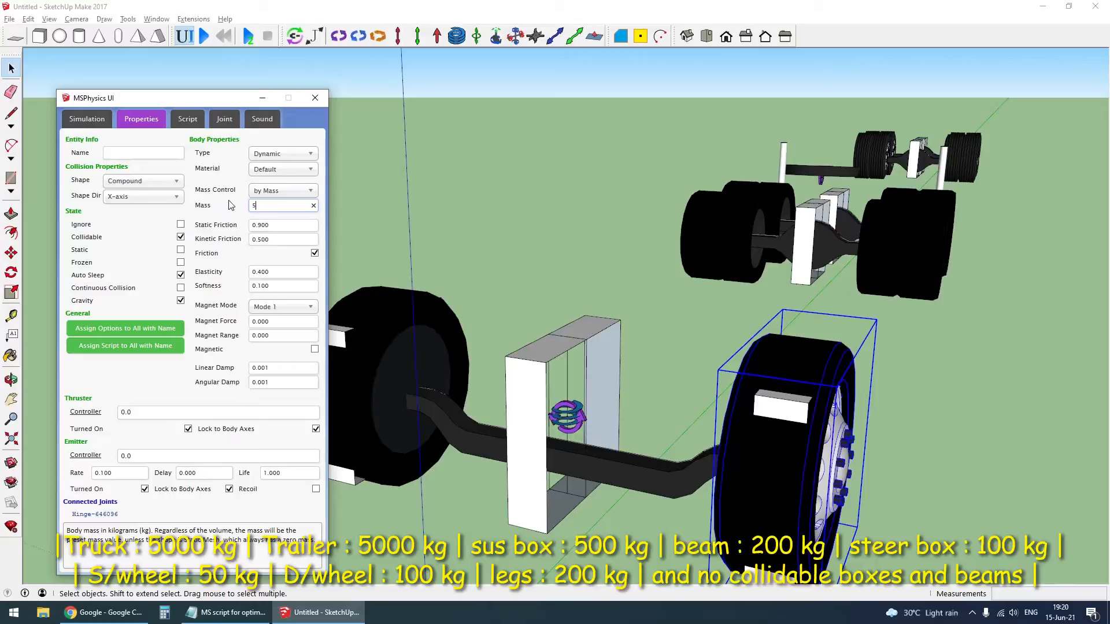
{"action": "left_click", "coordinate": [287, 169]}
{"action": "scroll", "coordinate": [281, 231], "scroll_direction": "down", "scroll_amount": 3}
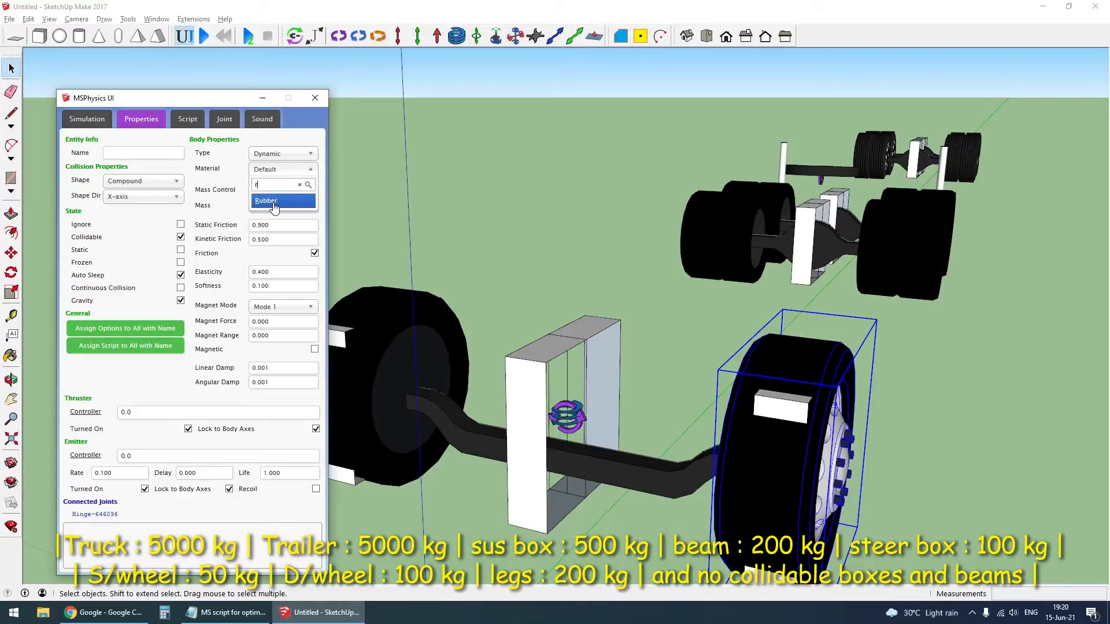
{"action": "left_click", "coordinate": [274, 209]}
{"action": "left_click", "coordinate": [149, 182]}
{"action": "left_click", "coordinate": [138, 225]}
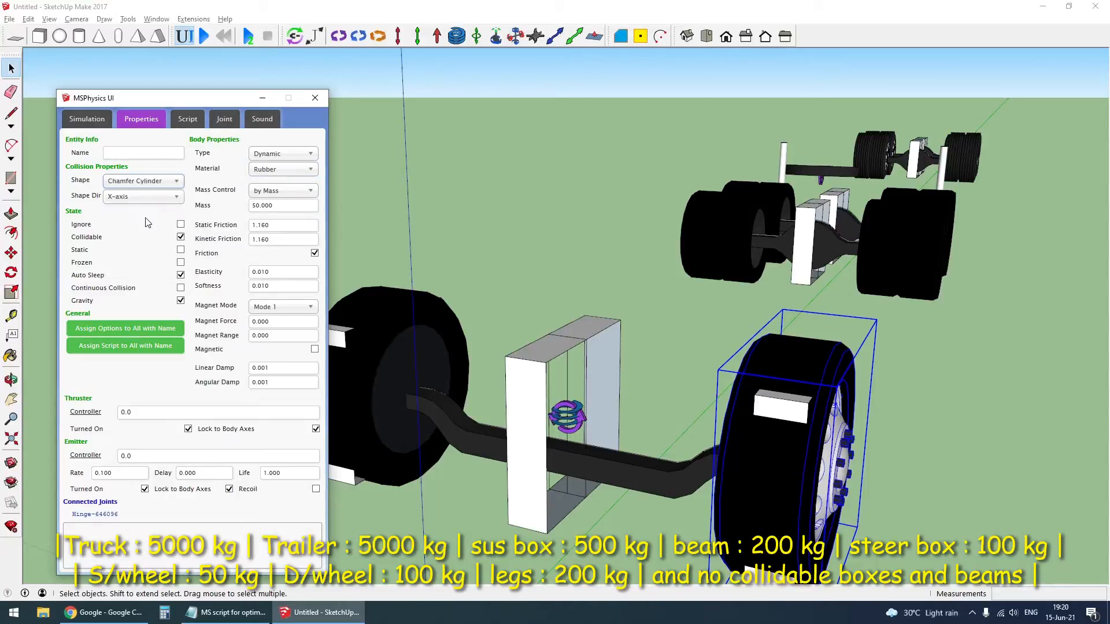
{"action": "left_click", "coordinate": [148, 197]}
{"action": "left_click", "coordinate": [149, 199]}
{"action": "scroll", "coordinate": [516, 348], "scroll_direction": "down", "scroll_amount": 5}
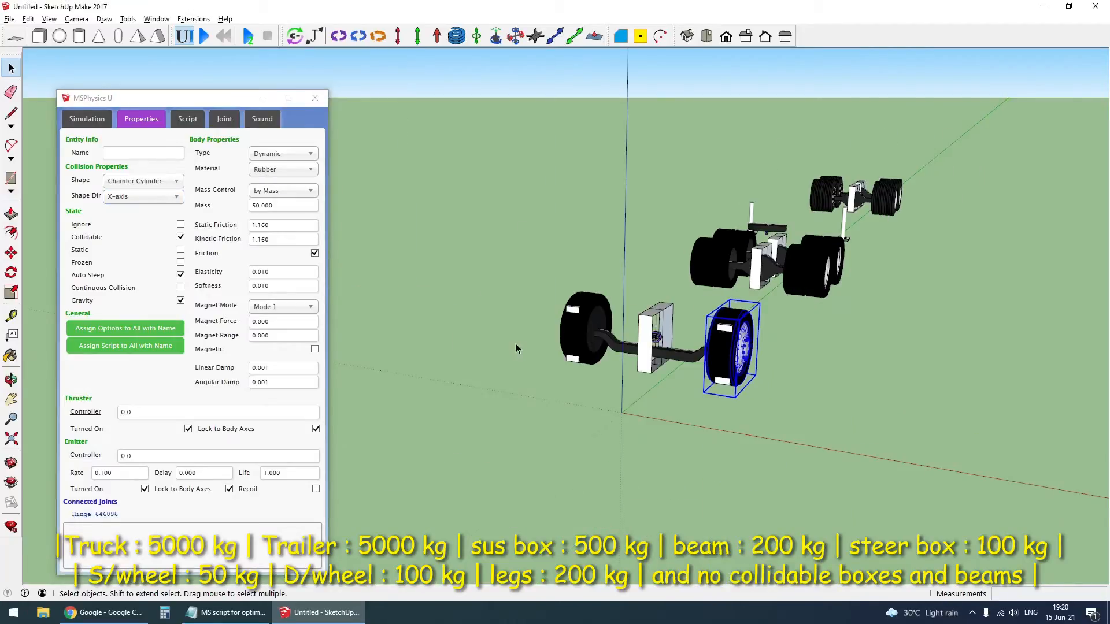
{"action": "left_click", "coordinate": [575, 342]}
- Name all four dual drive wheels on the truck's rear axles "wheel" in their entity info
{"action": "scroll", "coordinate": [818, 328], "scroll_direction": "up", "scroll_amount": 5}
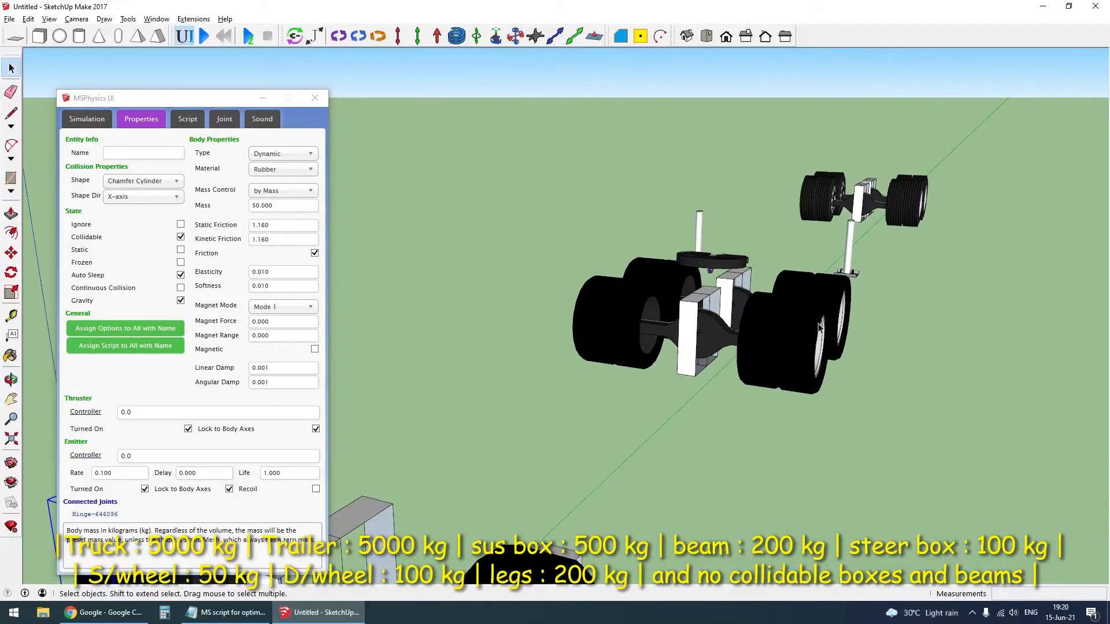
{"action": "left_click", "coordinate": [818, 328]}
{"action": "left_click", "coordinate": [147, 154]}
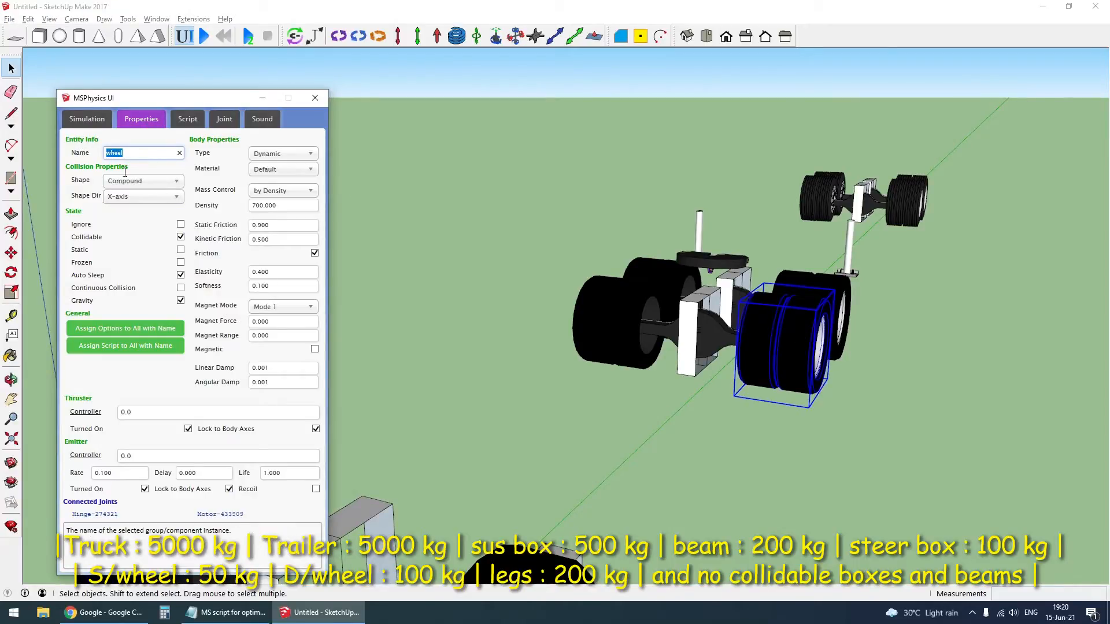
{"action": "left_click", "coordinate": [813, 302]}
{"action": "left_click", "coordinate": [163, 154]}
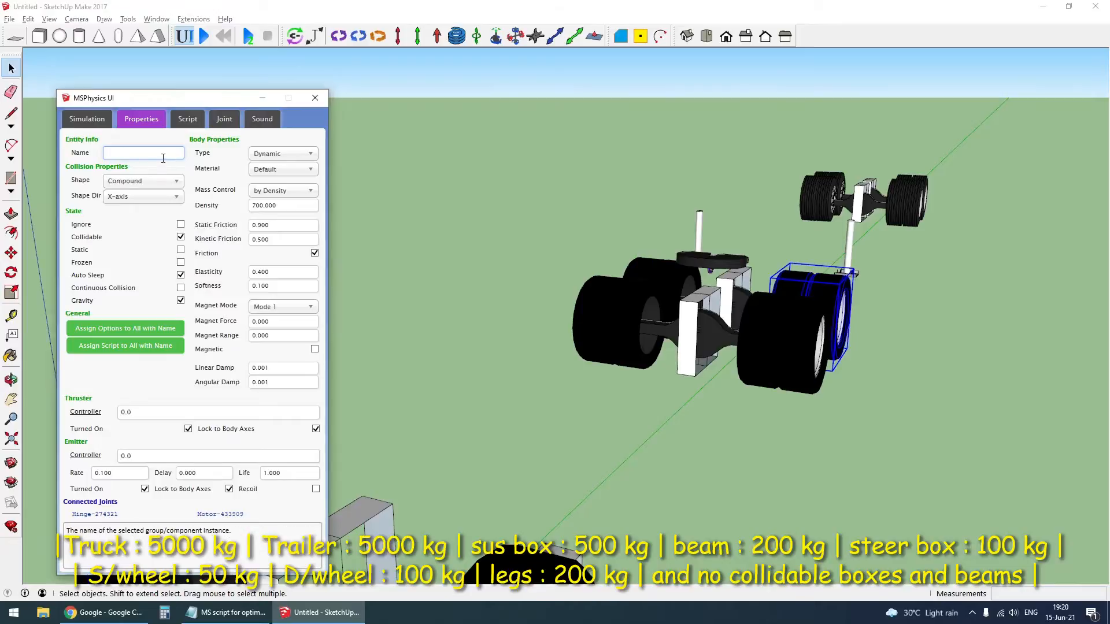
{"action": "left_click", "coordinate": [669, 276]}
{"action": "left_click", "coordinate": [149, 164]}
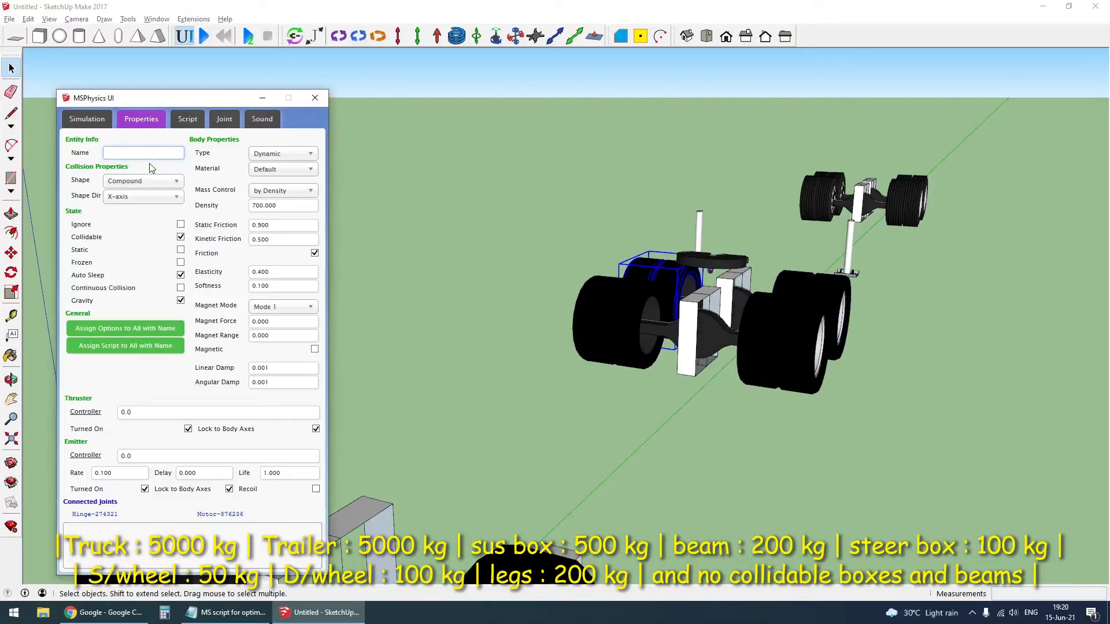
{"action": "type", "text": "wheel"}
{"action": "left_click", "coordinate": [617, 323]}
{"action": "left_click", "coordinate": [141, 155]}
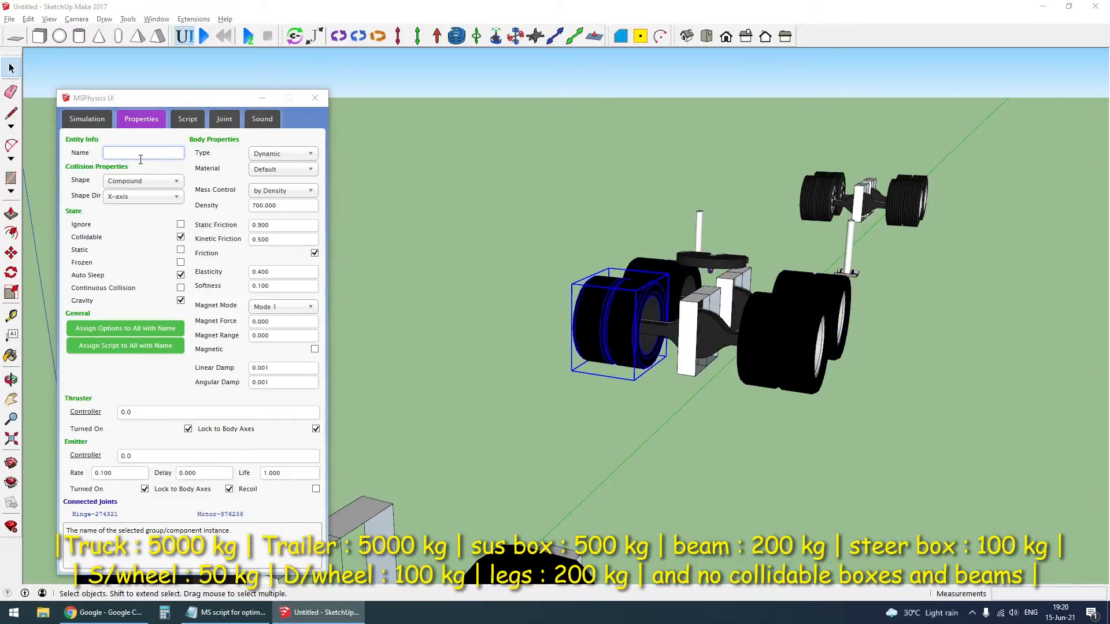
{"action": "type", "text": "wheel"}
- Name the four dual wheels on the trailer's rear axles "wheel" as well
{"action": "middle_click_drag", "start_coordinate": [820, 141], "coordinate": [889, 290]}
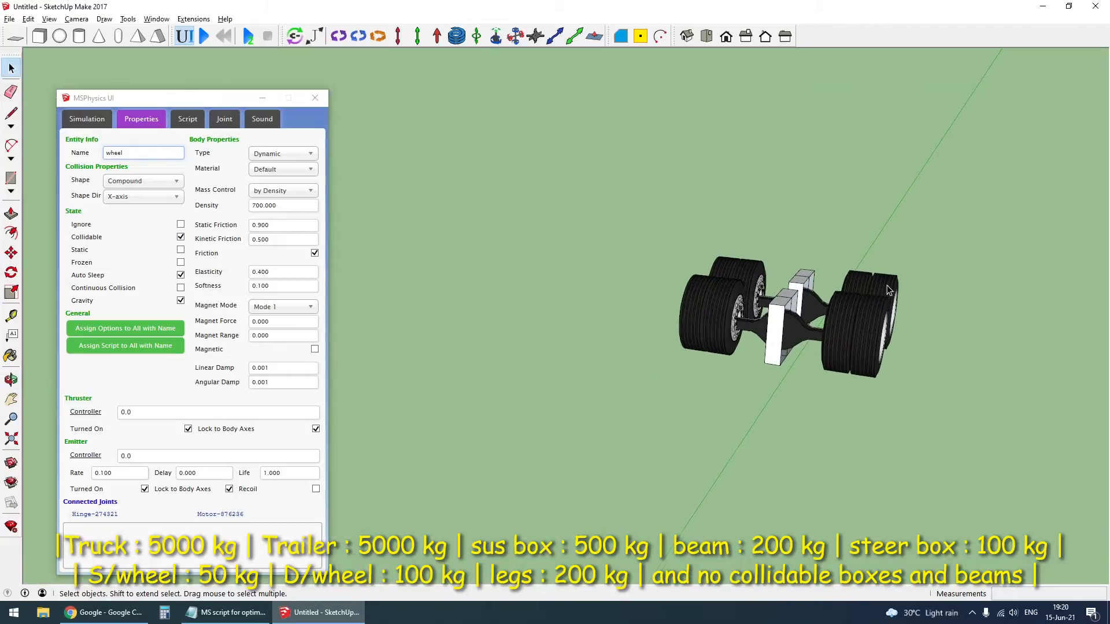
{"action": "left_click", "coordinate": [136, 153]}
{"action": "type", "text": "wheel"}
{"action": "left_click", "coordinate": [837, 333]}
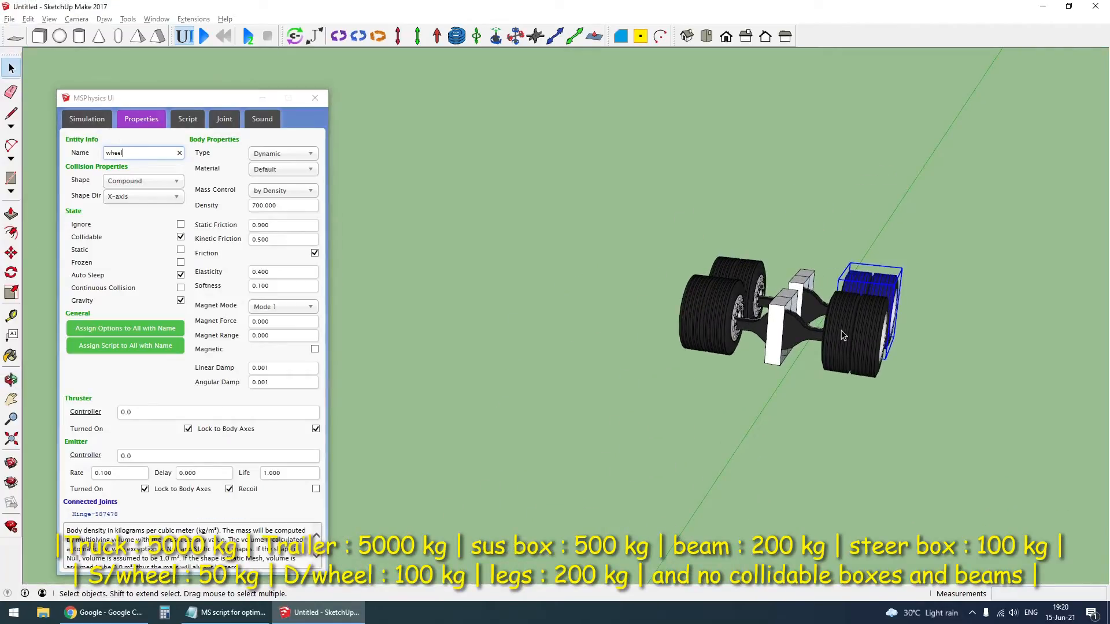
{"action": "left_click", "coordinate": [136, 155]}
{"action": "type", "text": "wheel"}
{"action": "left_click", "coordinate": [740, 273]}
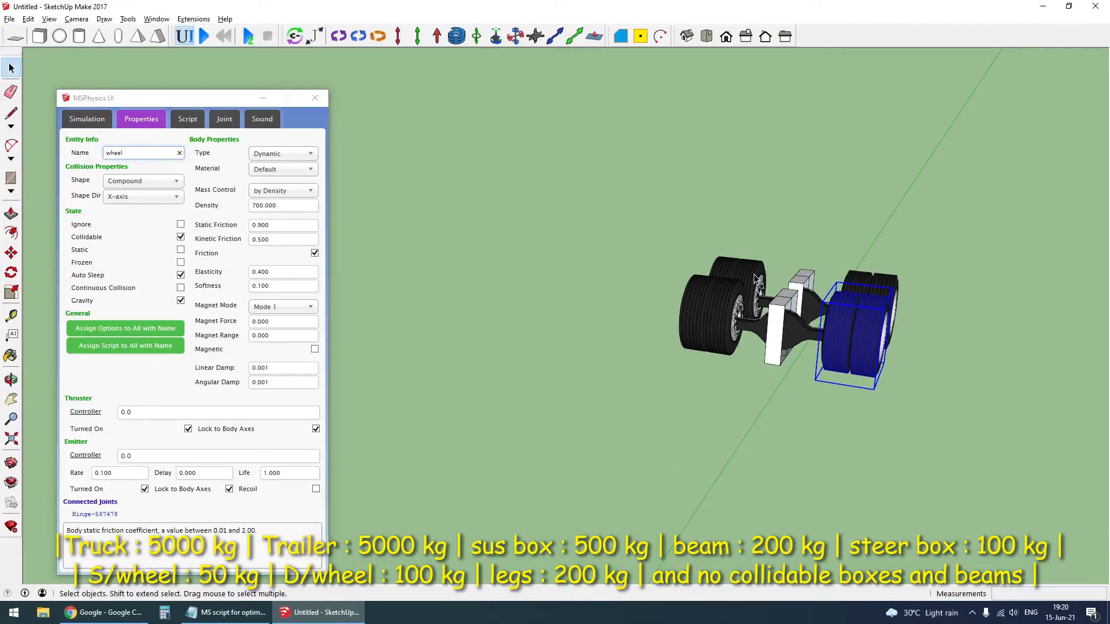
{"action": "left_click", "coordinate": [165, 153]}
{"action": "left_click", "coordinate": [731, 302]}
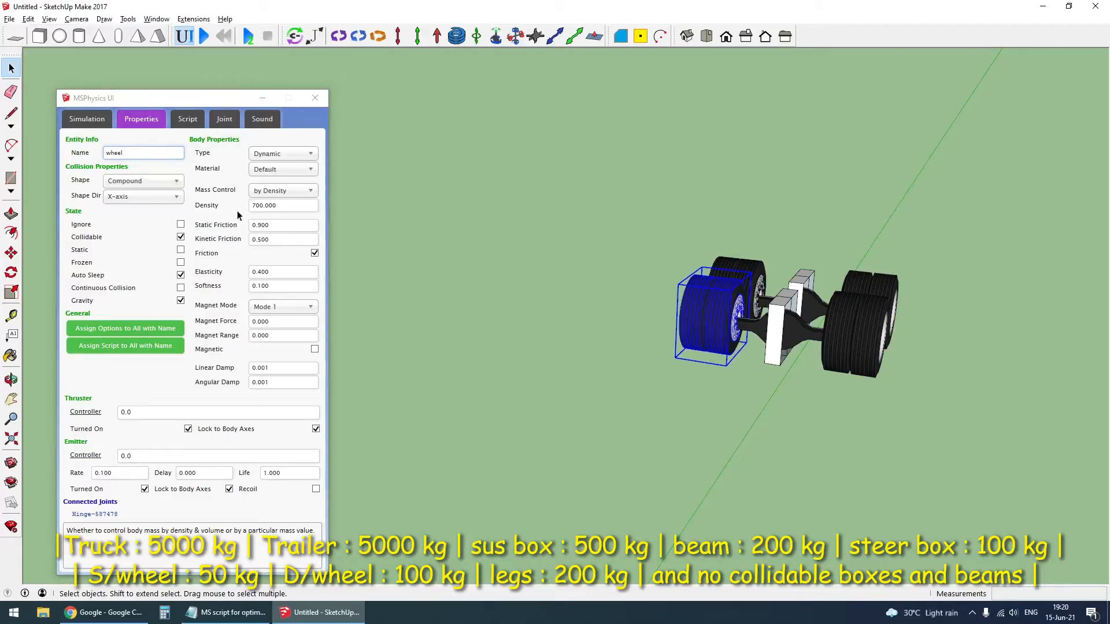
{"action": "left_click", "coordinate": [128, 154]}
{"action": "type", "text": "wheel"}
{"action": "scroll", "coordinate": [770, 237], "scroll_direction": "down", "scroll_amount": 5}
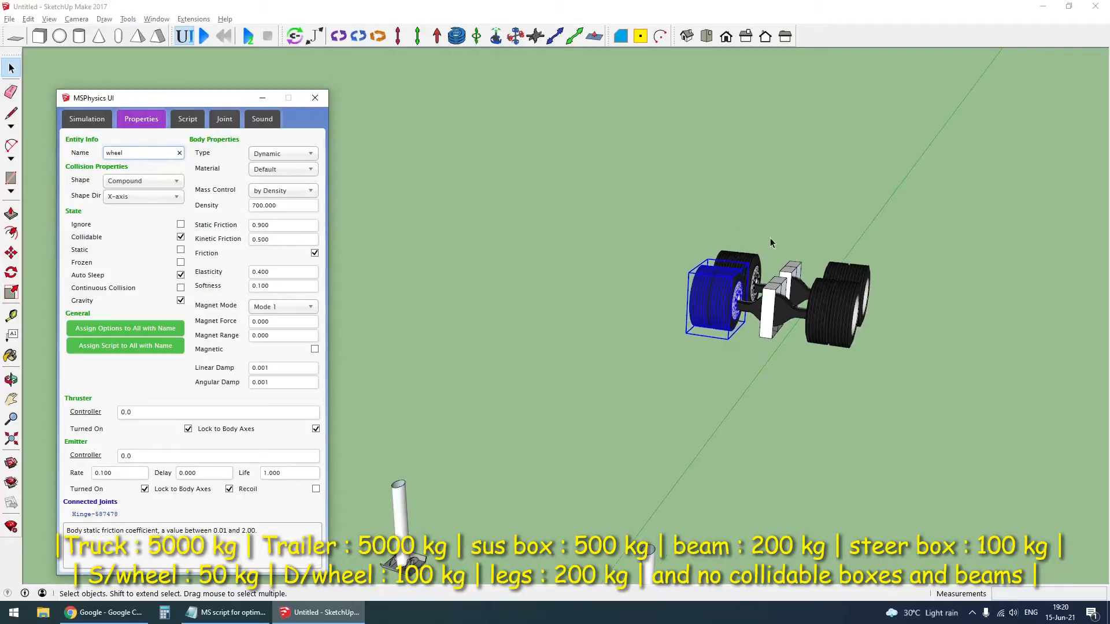
- Give one truck drive wheel a Chamfer Cylinder shape, 100 kg mass and Rubber material, and assign these options to all bodies with its name
{"action": "left_click", "coordinate": [680, 485]}
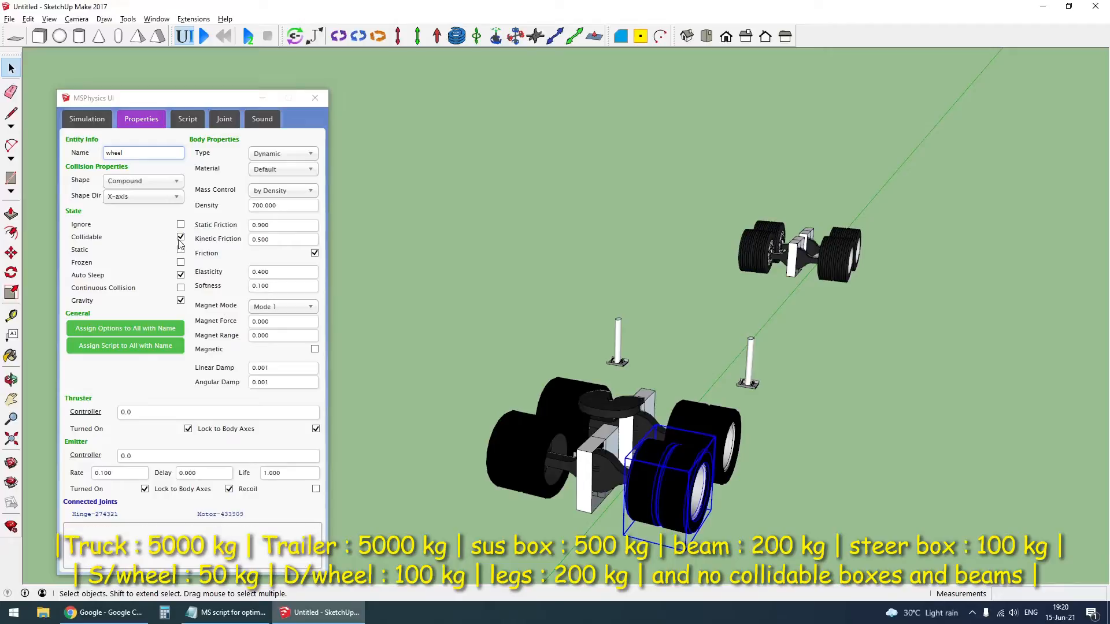
{"action": "left_click", "coordinate": [148, 181]}
{"action": "left_click", "coordinate": [151, 224]}
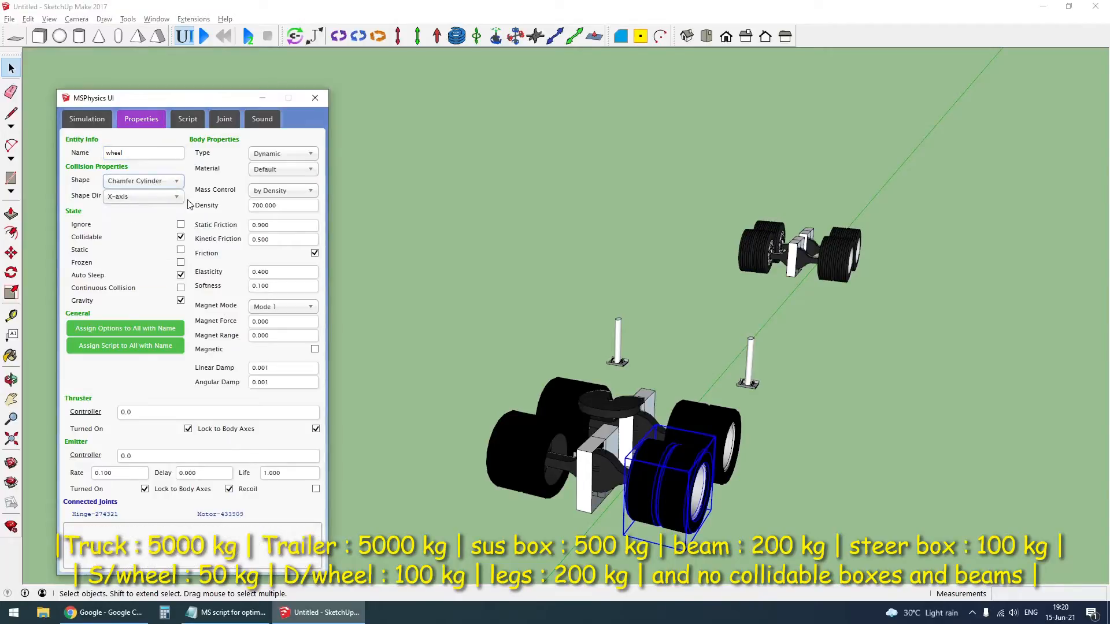
{"action": "left_click", "coordinate": [275, 194]}
{"action": "left_click", "coordinate": [284, 220]}
{"action": "double_click", "coordinate": [266, 209]}
{"action": "type", "text": "1"}
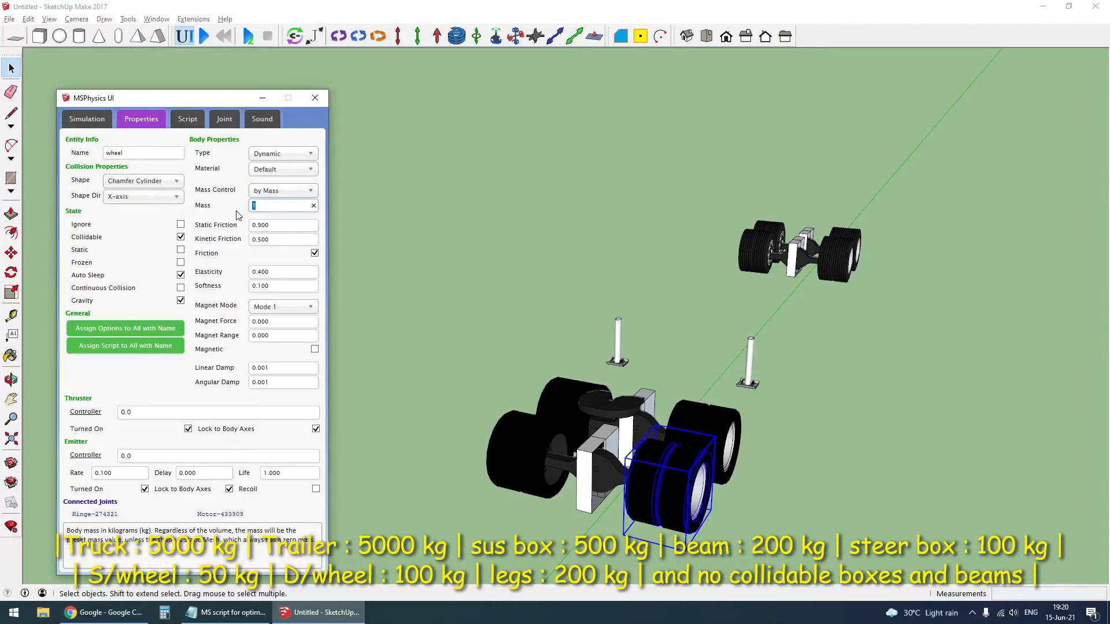
{"action": "type", "text": "00"}
{"action": "left_click", "coordinate": [270, 172]}
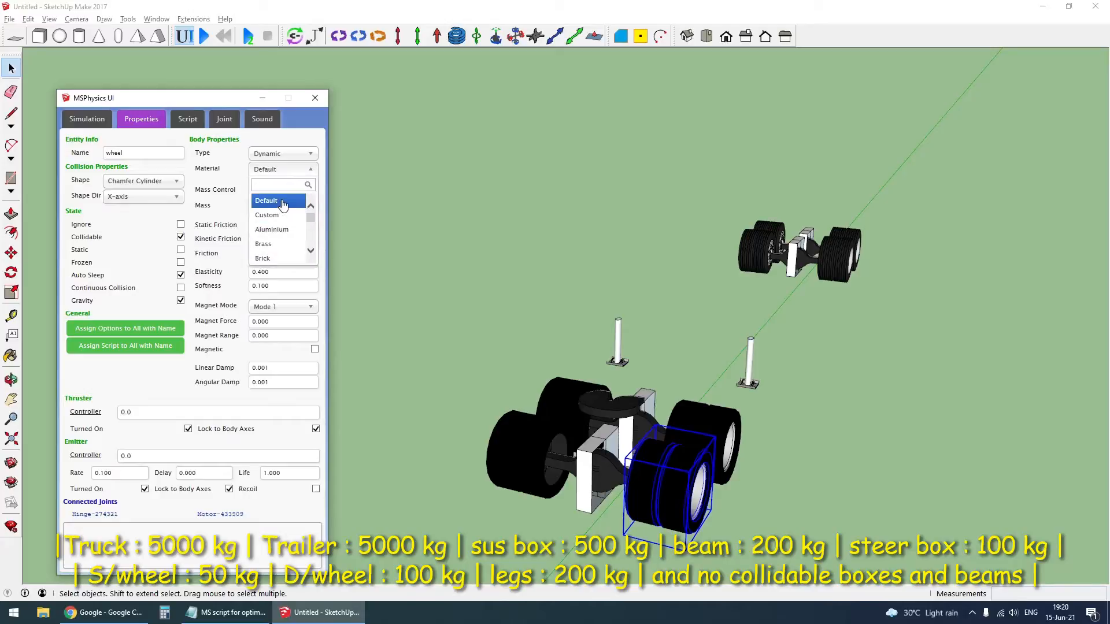
{"action": "left_click", "coordinate": [276, 201]}
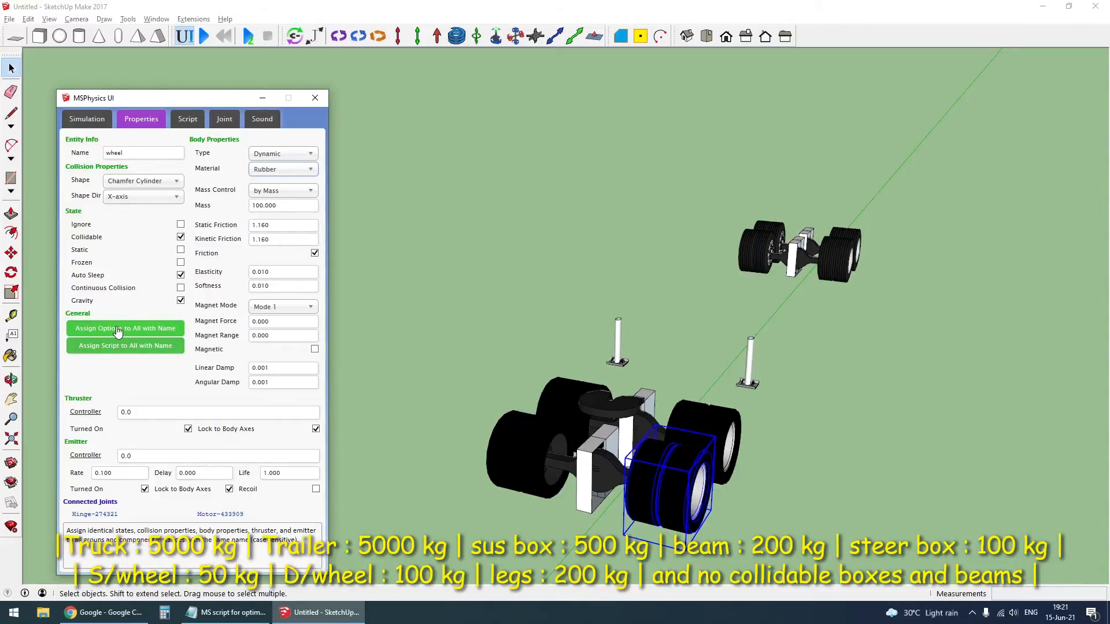
- Check the shape, material and mass of the other truck drive wheels and the four trailer wheels
{"action": "left_click", "coordinate": [556, 422]}
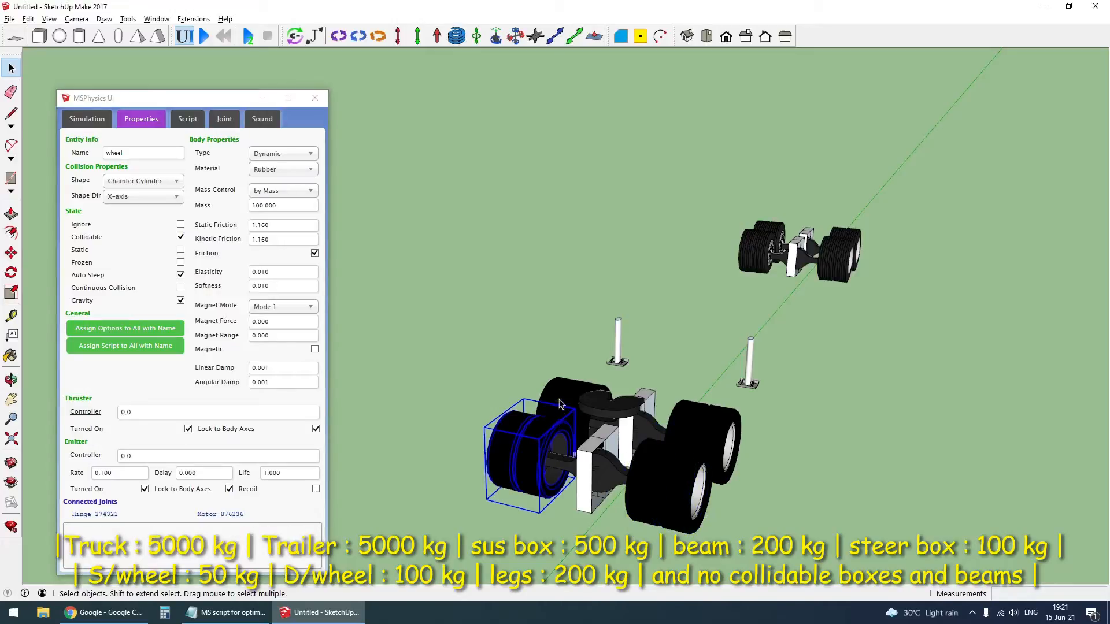
{"action": "left_click", "coordinate": [709, 428]}
{"action": "left_click", "coordinate": [843, 251]}
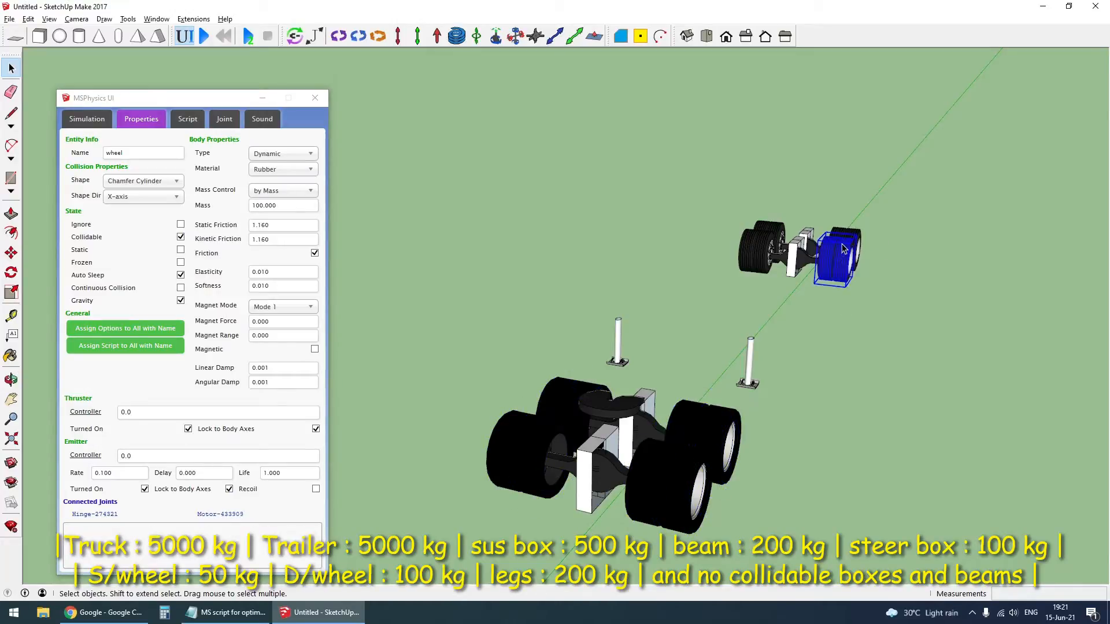
{"action": "left_click", "coordinate": [847, 237]}
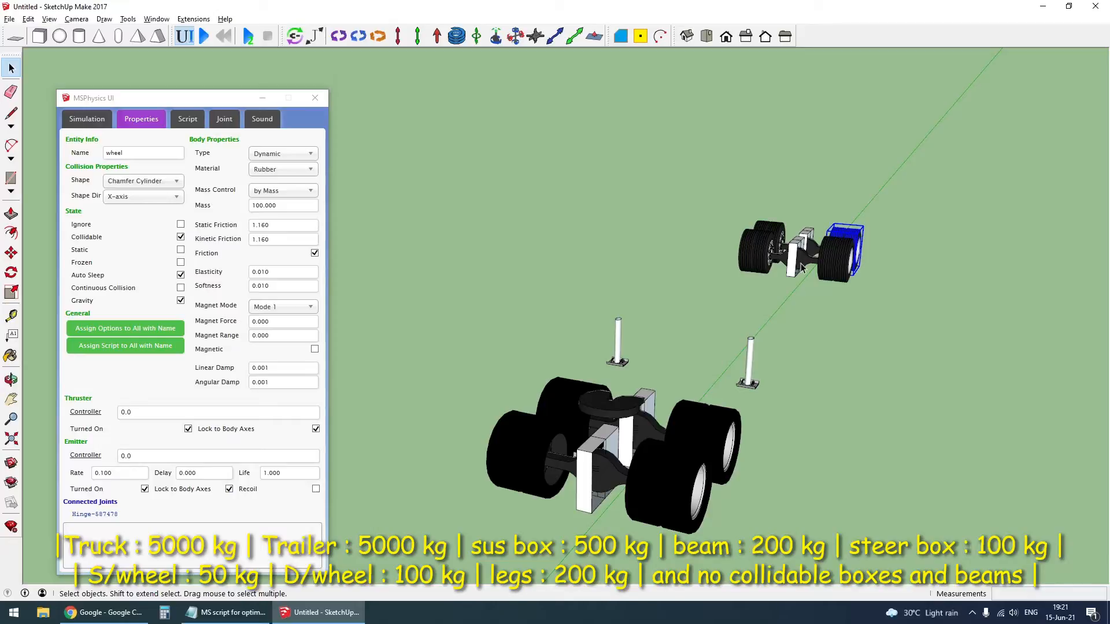
{"action": "left_click", "coordinate": [810, 268]}
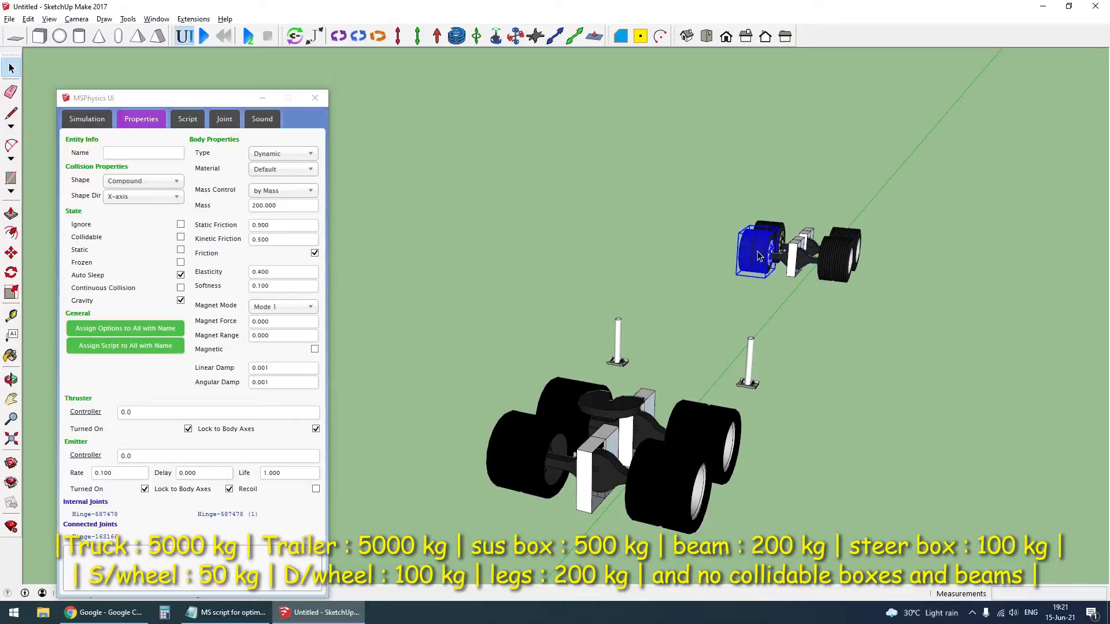
{"action": "left_click", "coordinate": [778, 231]}
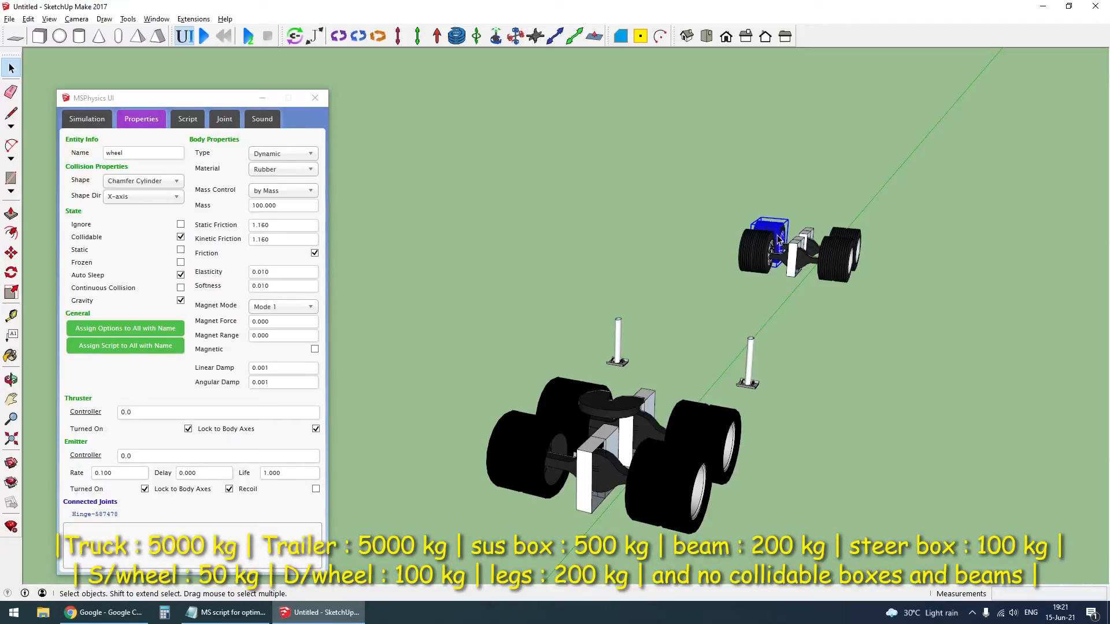
{"action": "left_click", "coordinate": [720, 368]}
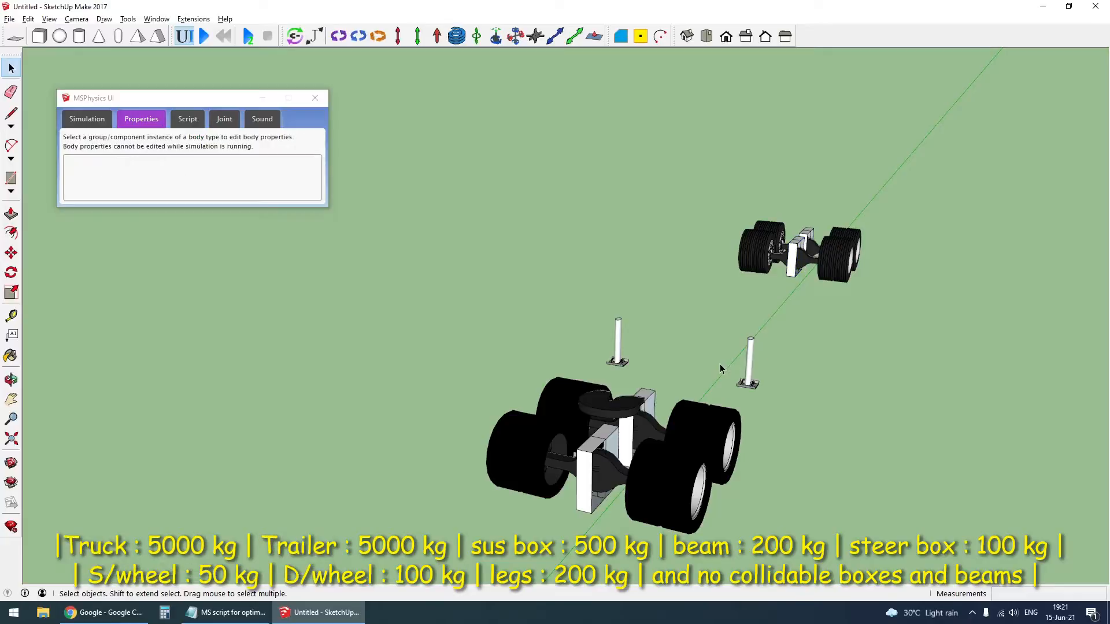
- Control the trailer legs body by mass and set its mass to 500 kg
{"action": "left_click", "coordinate": [754, 359]}
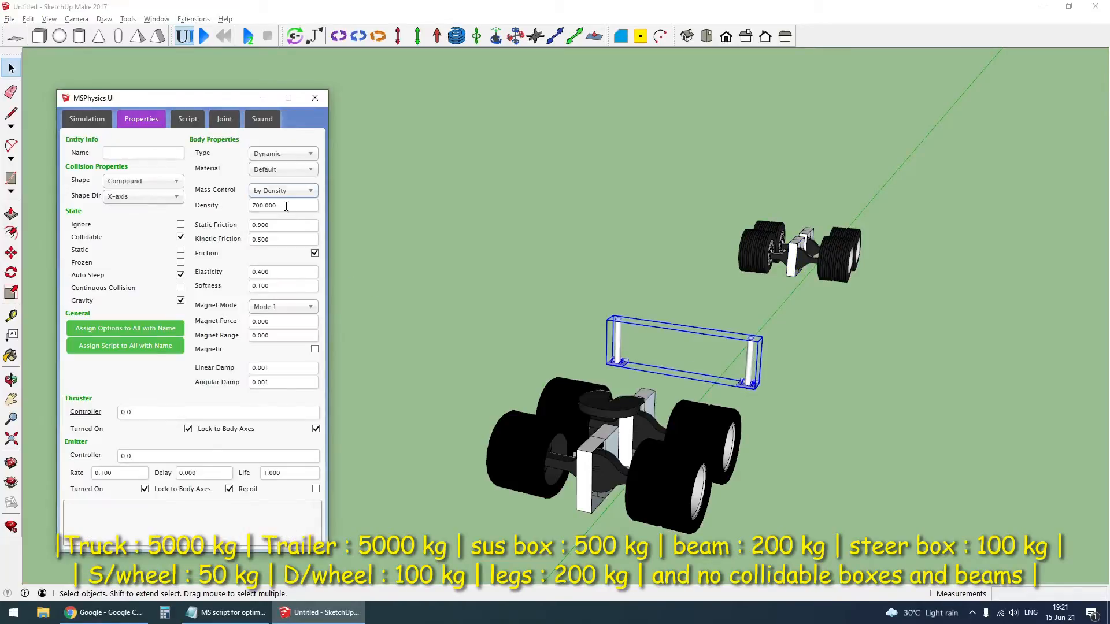
{"action": "left_click", "coordinate": [286, 191]}
{"action": "left_click", "coordinate": [290, 219]}
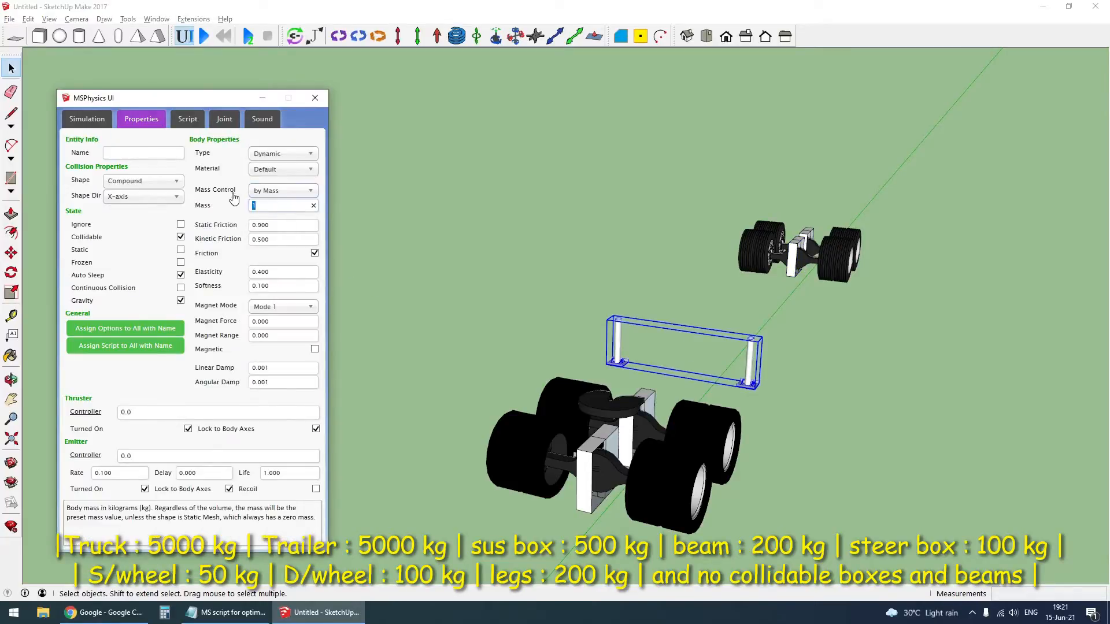
{"action": "type", "text": "500"}
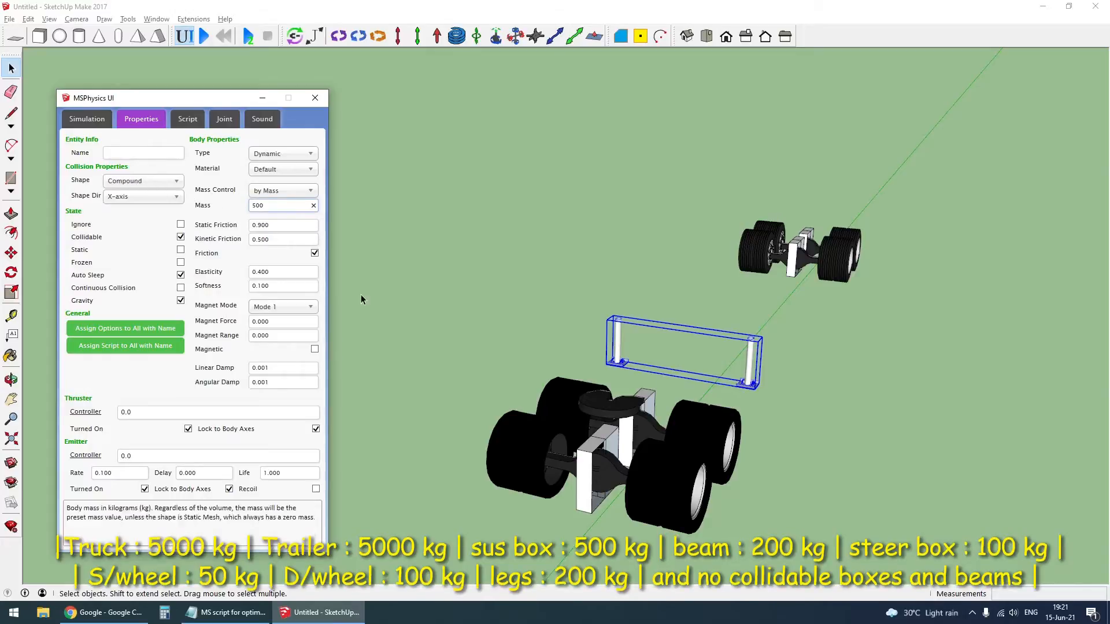
{"action": "left_click", "coordinate": [669, 291]}
- Inside the trailer legs group, draw a line connecting the foot plates of the two legs
{"action": "scroll", "coordinate": [751, 378], "scroll_direction": "up", "scroll_amount": 5}
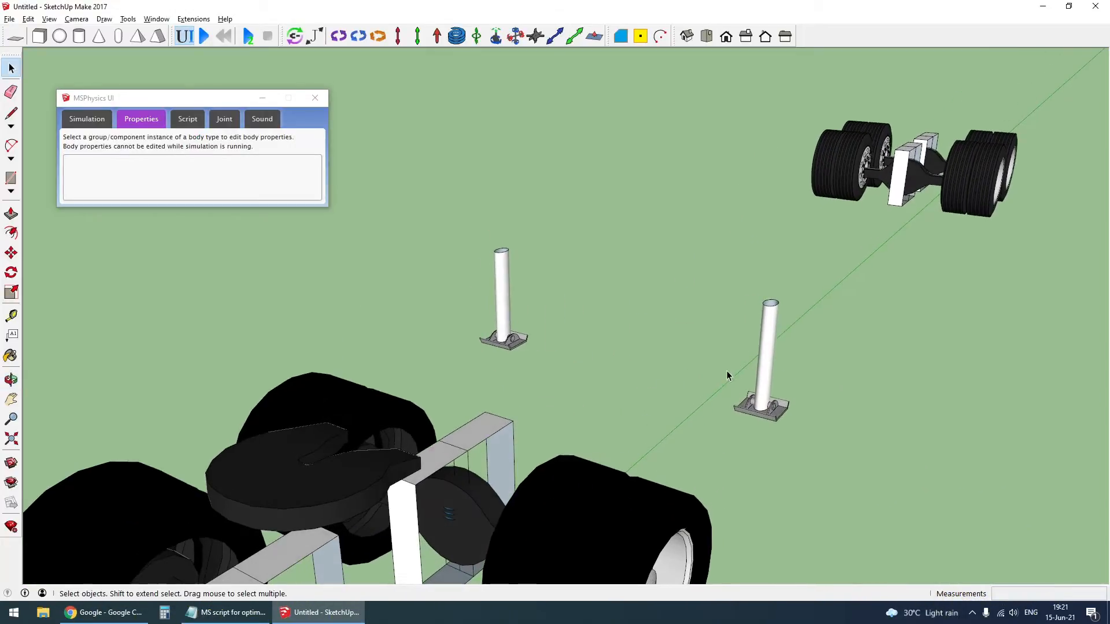
{"action": "double_click", "coordinate": [763, 352]}
{"action": "scroll", "coordinate": [500, 330], "scroll_direction": "up", "scroll_amount": 5}
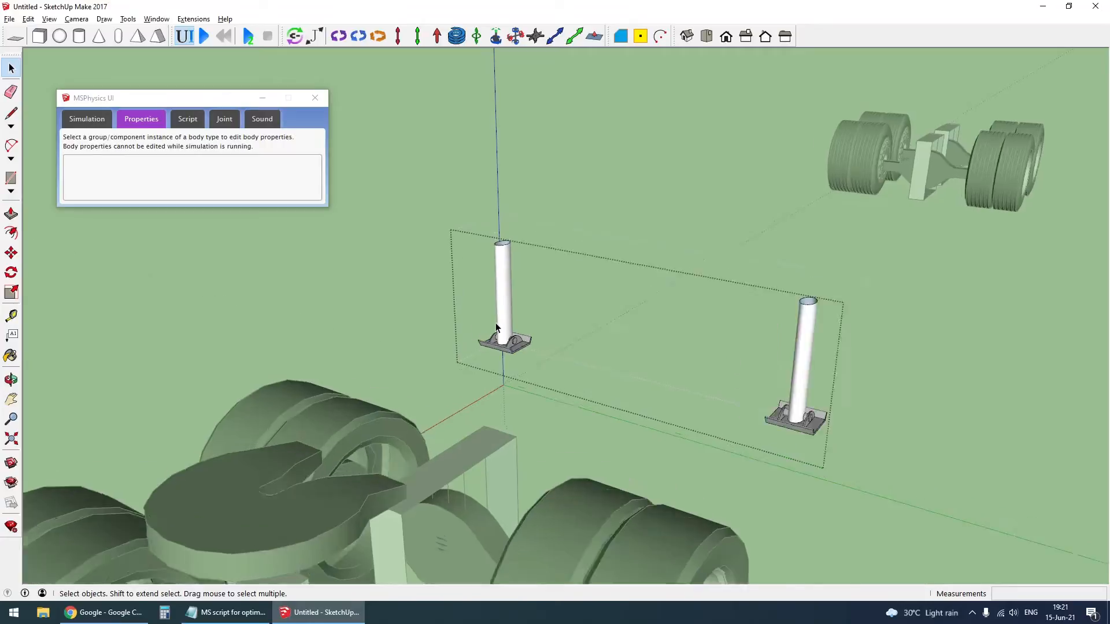
{"action": "key", "text": "l"}
{"action": "left_click", "coordinate": [548, 376]}
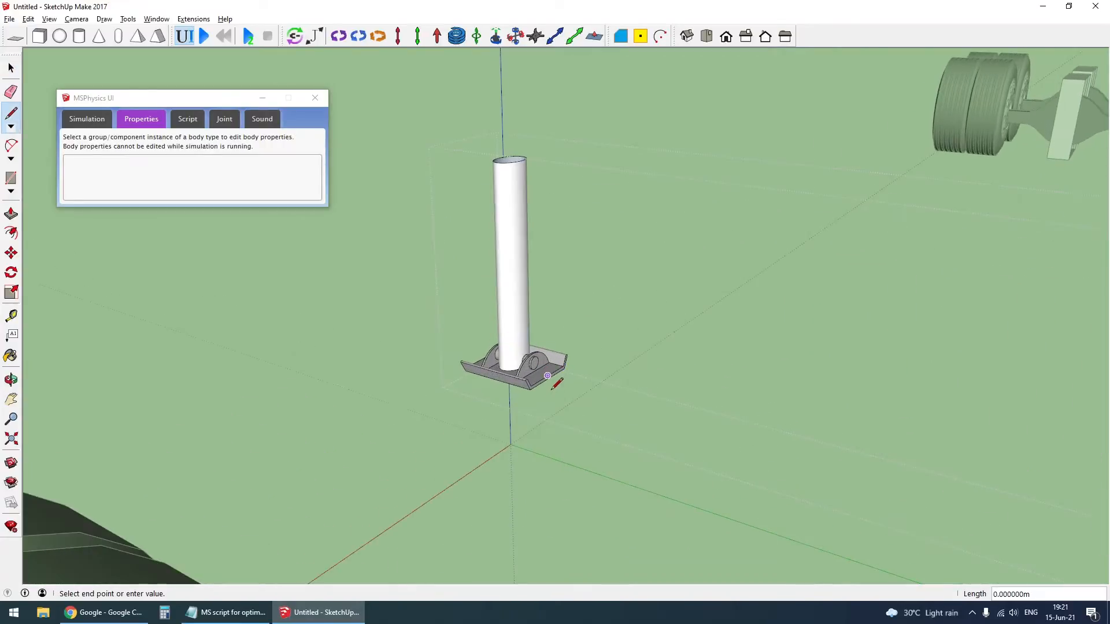
{"action": "scroll", "coordinate": [548, 378], "scroll_direction": "down", "scroll_amount": 3}
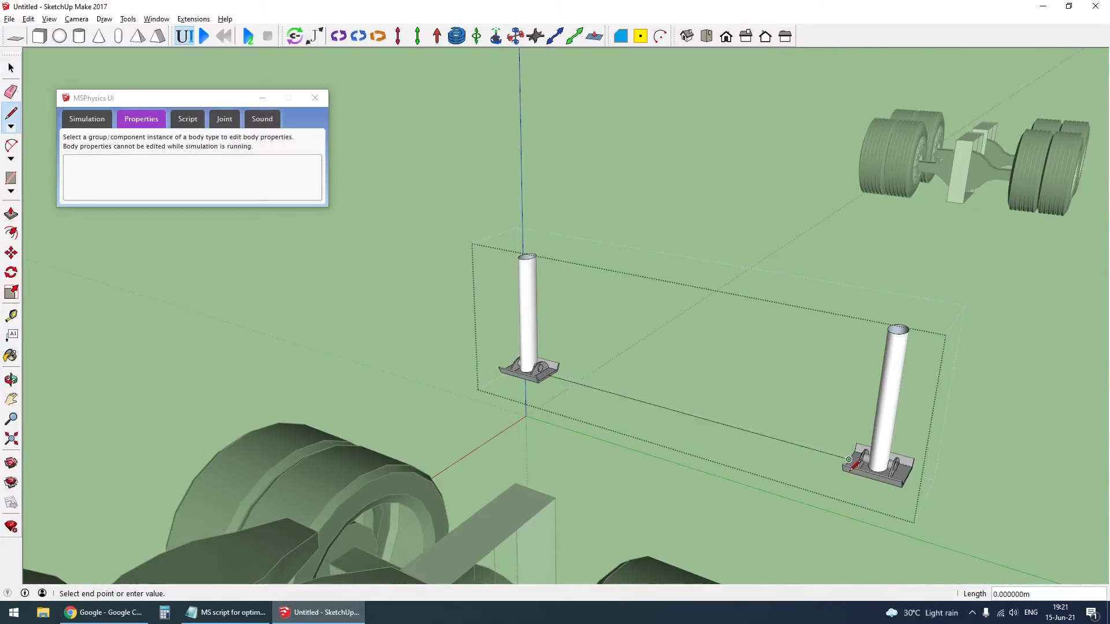
- Place a vertical Piston joint at the midpoint of the line between the legs and leave the group
{"action": "key", "text": "space"}
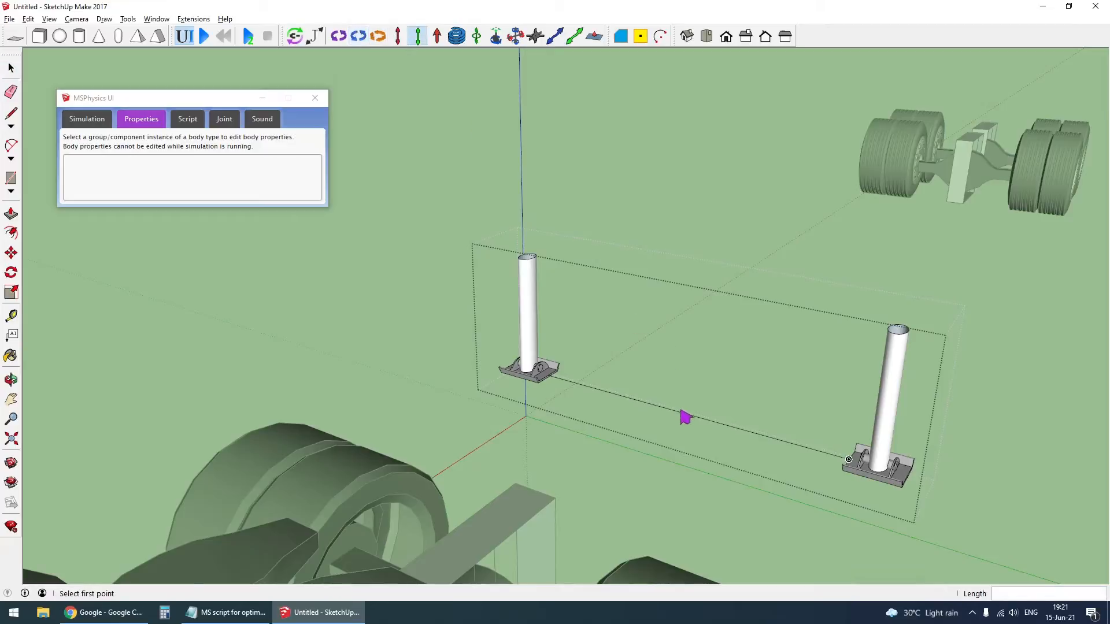
{"action": "left_click", "coordinate": [697, 360]}
{"action": "key", "text": "Escape"}
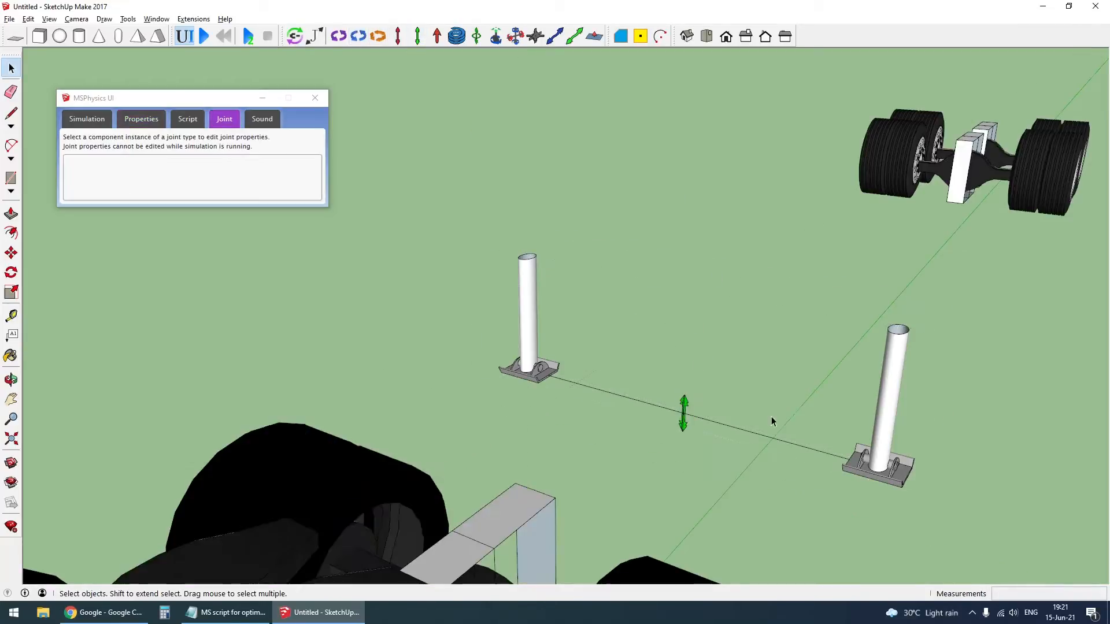
- Unhide the truck and trailer bodies and connect the trailer body to the legs' piston joint
{"action": "scroll", "coordinate": [771, 416], "scroll_direction": "down", "scroll_amount": 2}
{"action": "middle_click_drag", "start_coordinate": [890, 444], "coordinate": [687, 386]}
{"action": "scroll", "coordinate": [688, 387], "scroll_direction": "down", "scroll_amount": 3}
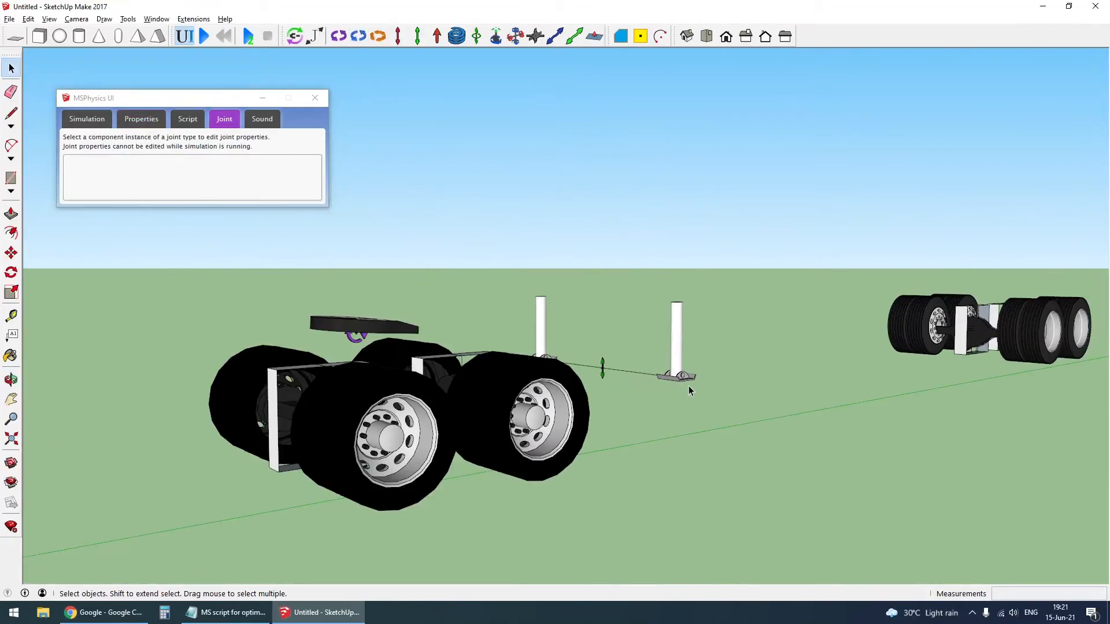
{"action": "key", "text": "shift+h"}
{"action": "scroll", "coordinate": [599, 365], "scroll_direction": "up", "scroll_amount": 3}
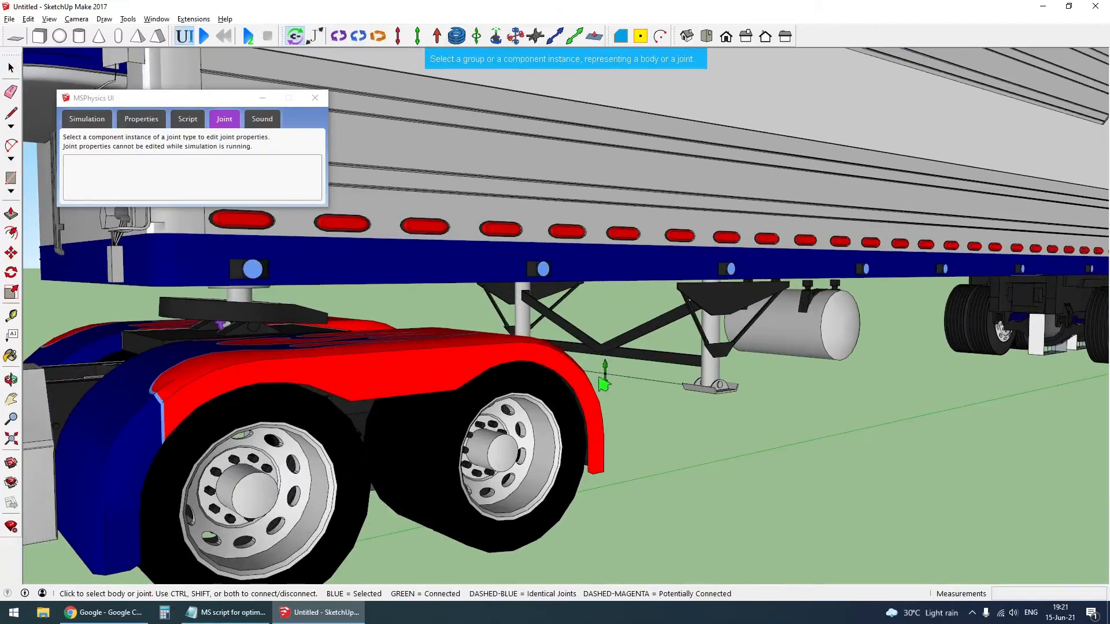
{"action": "scroll", "coordinate": [775, 297], "scroll_direction": "down", "scroll_amount": 5}
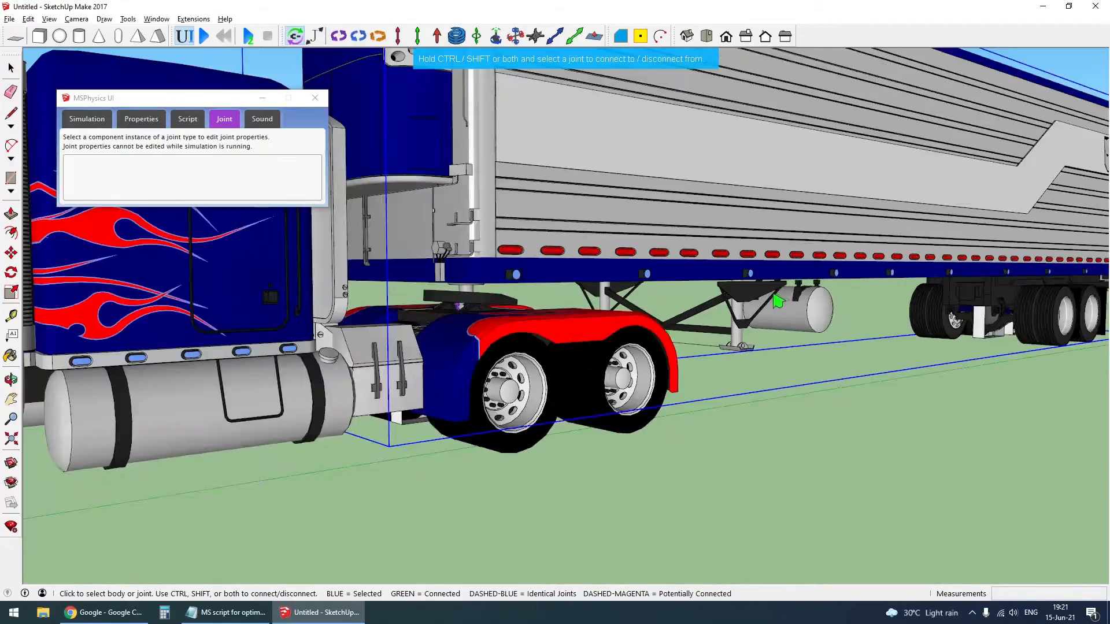
{"action": "key", "text": "space"}
- Open the piston joint inside the trailer legs and generate a slider controller for it
{"action": "scroll", "coordinate": [786, 449], "scroll_direction": "down", "scroll_amount": 2}
{"action": "middle_click_drag", "start_coordinate": [776, 292], "coordinate": [778, 295]}
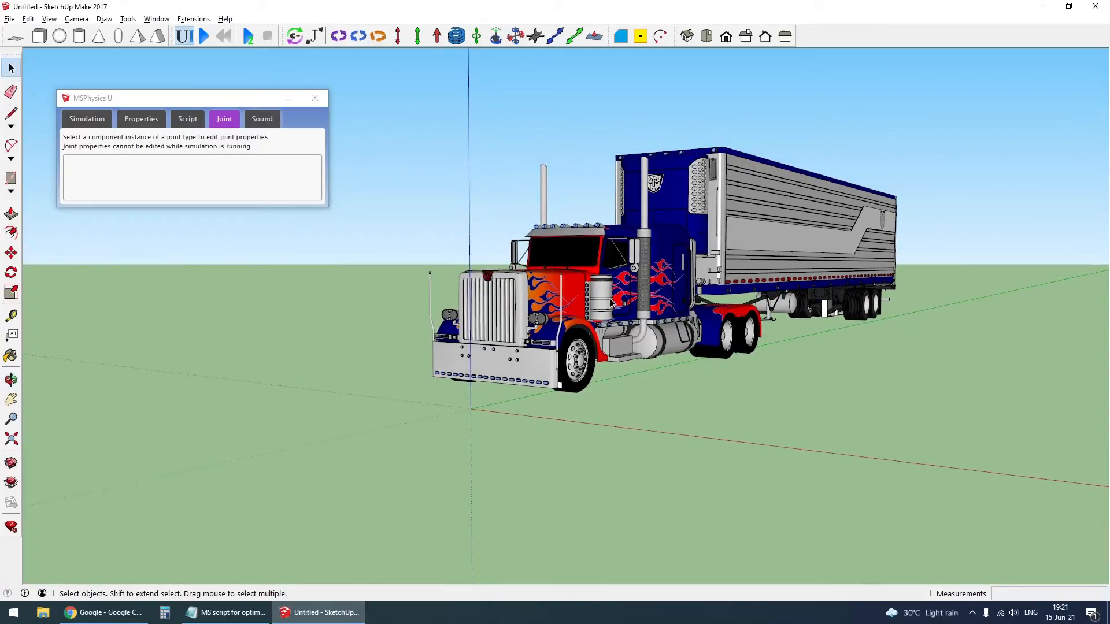
{"action": "scroll", "coordinate": [774, 254], "scroll_direction": "down", "scroll_amount": 1}
{"action": "middle_click_drag", "start_coordinate": [774, 254], "coordinate": [694, 265]}
{"action": "scroll", "coordinate": [749, 327], "scroll_direction": "up", "scroll_amount": 4}
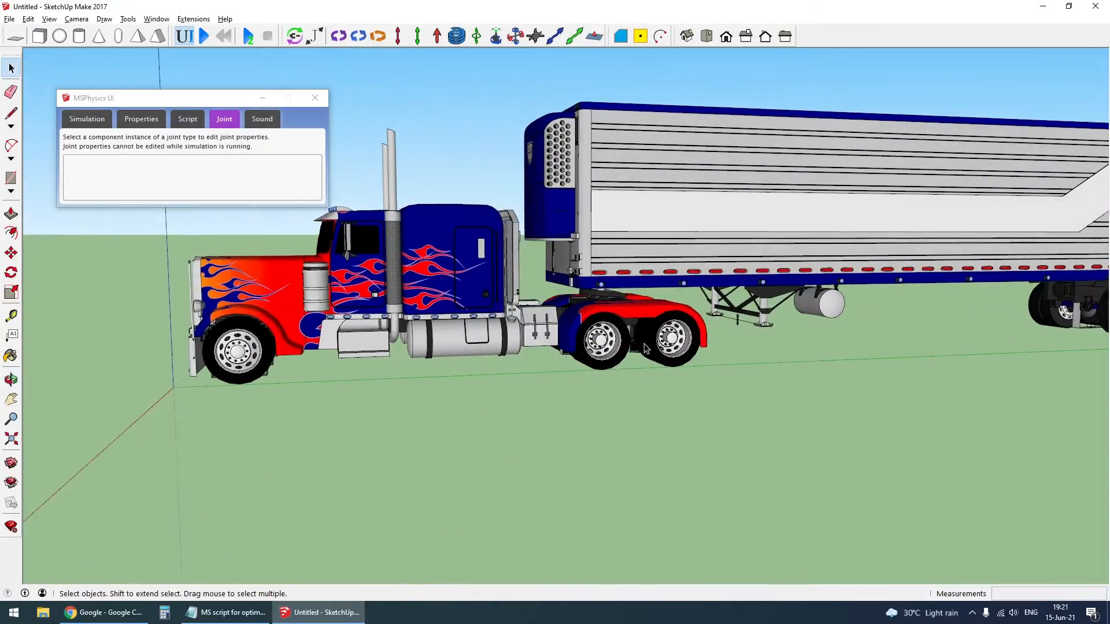
{"action": "left_click", "coordinate": [748, 321]}
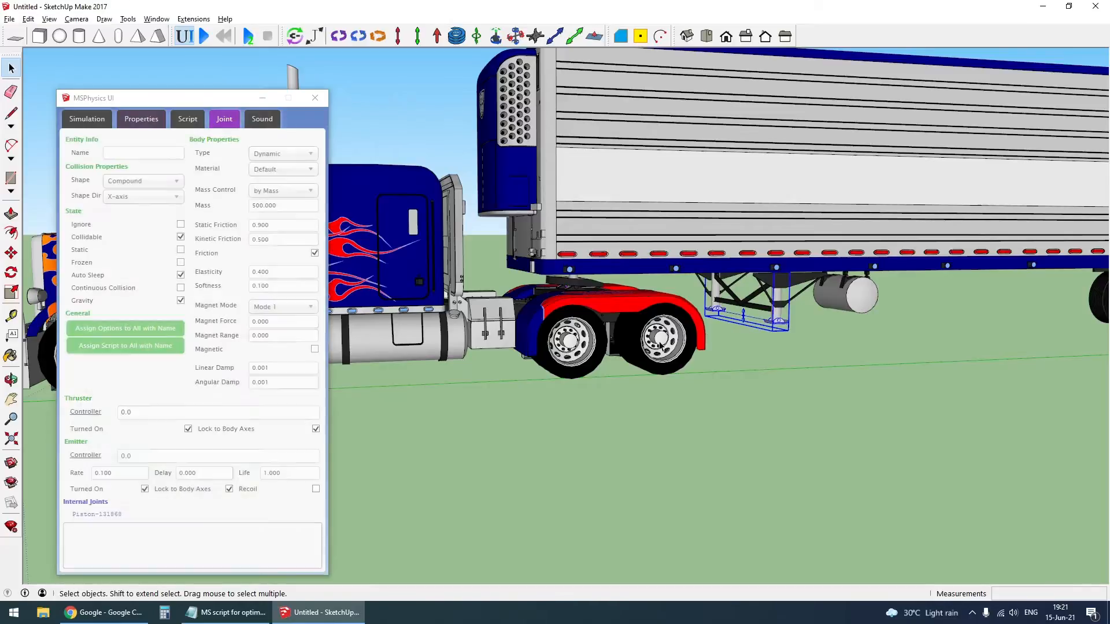
{"action": "left_click", "coordinate": [119, 516]}
{"action": "left_click", "coordinate": [126, 385]}
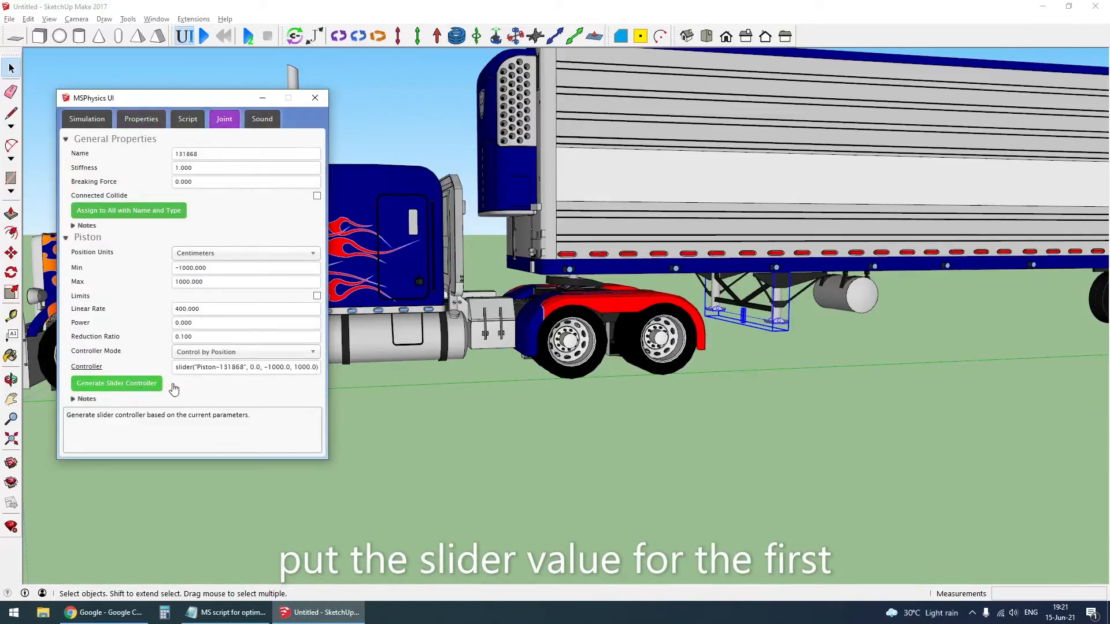
- Set the legs piston's linear rate to 40 and open its controller expression for editing
{"action": "left_click", "coordinate": [203, 311]}
{"action": "type", "text": "400"}
{"action": "left_click", "coordinate": [245, 367]}
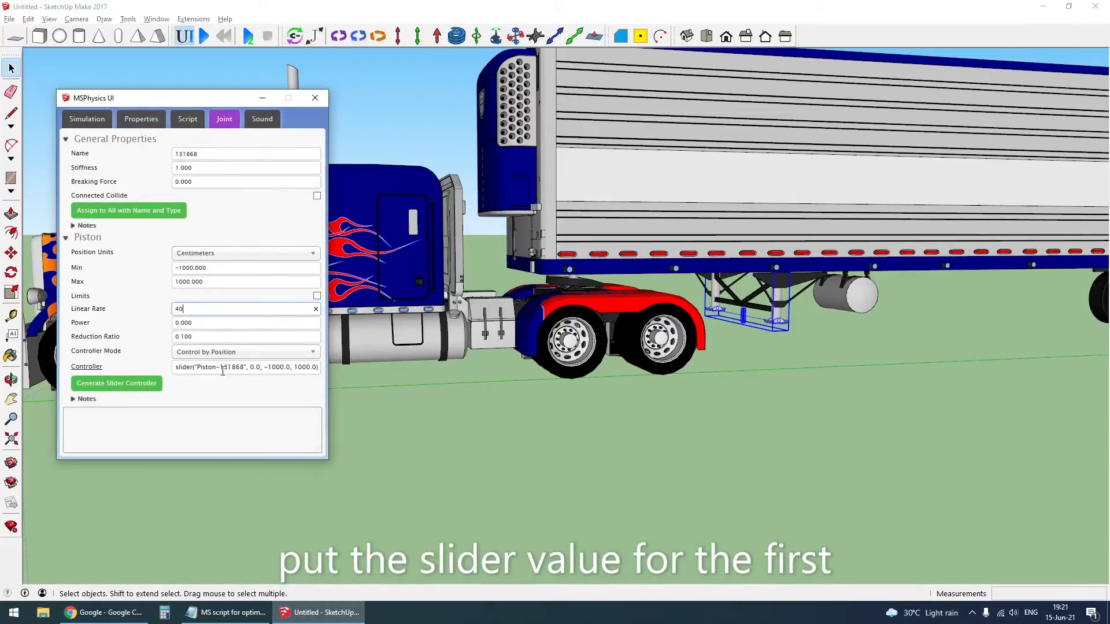
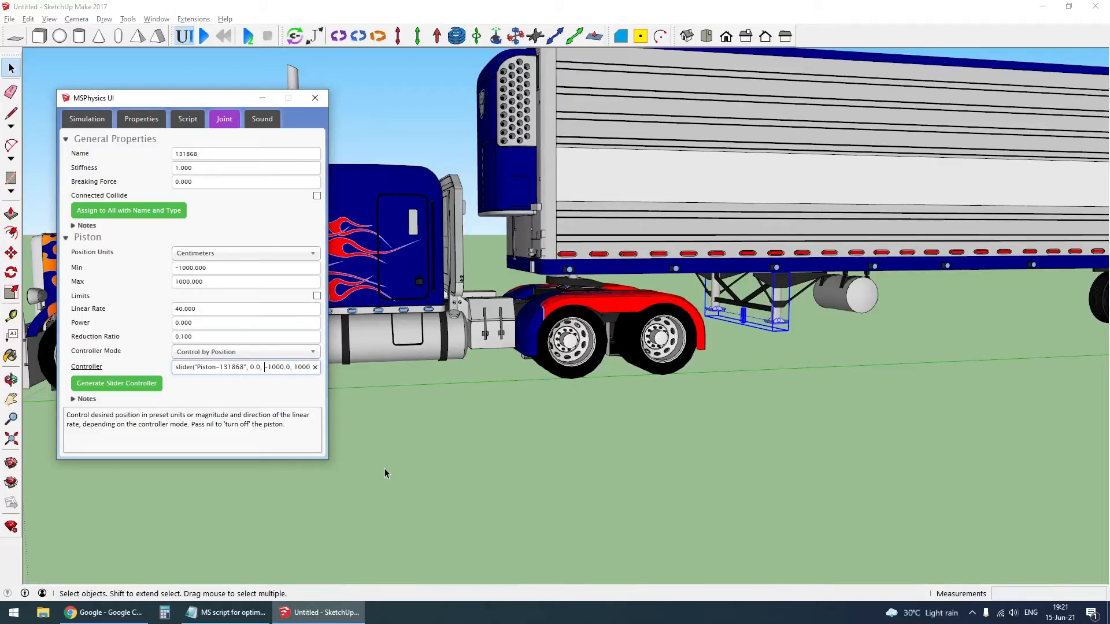
- Set the legs piston's slider controller to a default of 0, minimum 0, maximum 100 and step 1
{"action": "key", "text": "shift+End"}
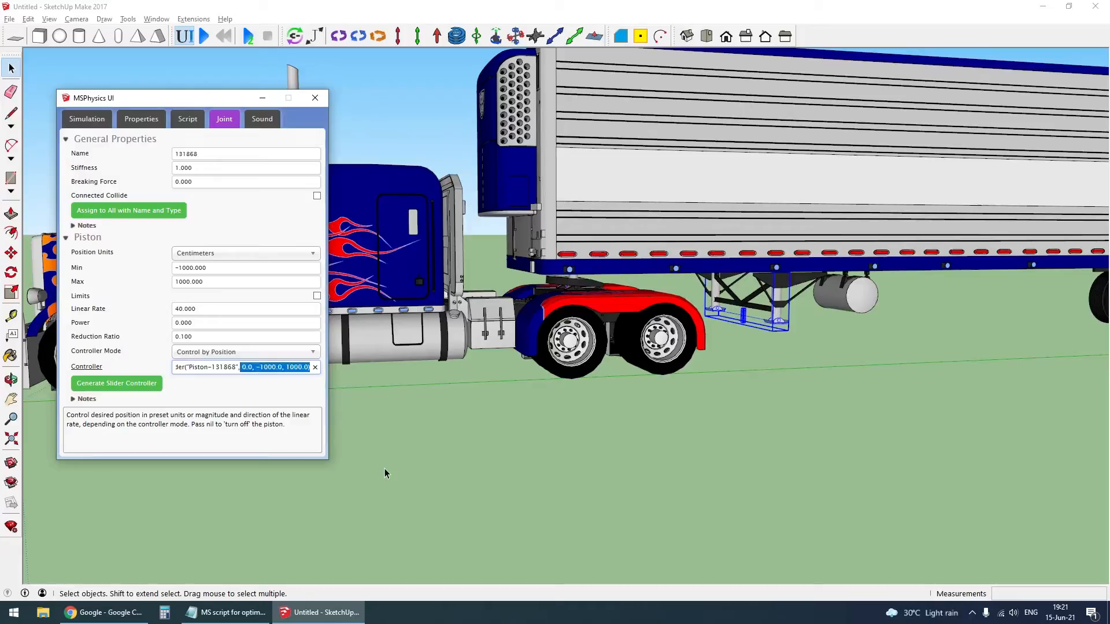
{"action": "type", "text": "0,0,"}
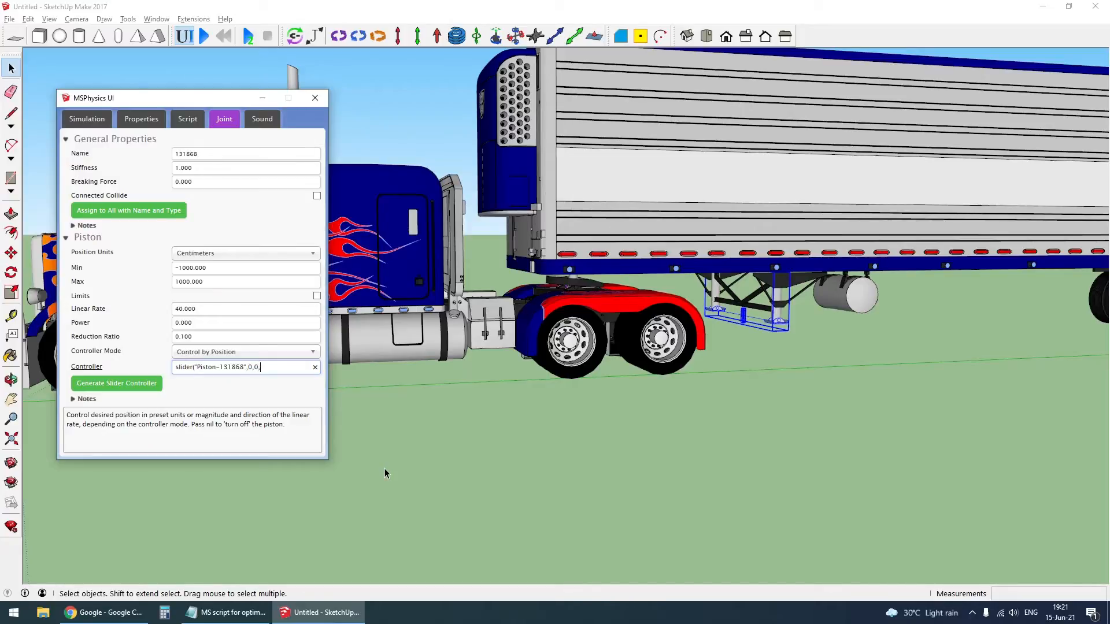
{"action": "type", "text": "100,1"}
{"action": "left_click", "coordinate": [785, 462]}
- Open the spring joint connected to the truck body and set its start position to 1 and its controller to 20
{"action": "scroll", "coordinate": [977, 390], "scroll_direction": "down", "scroll_amount": 3}
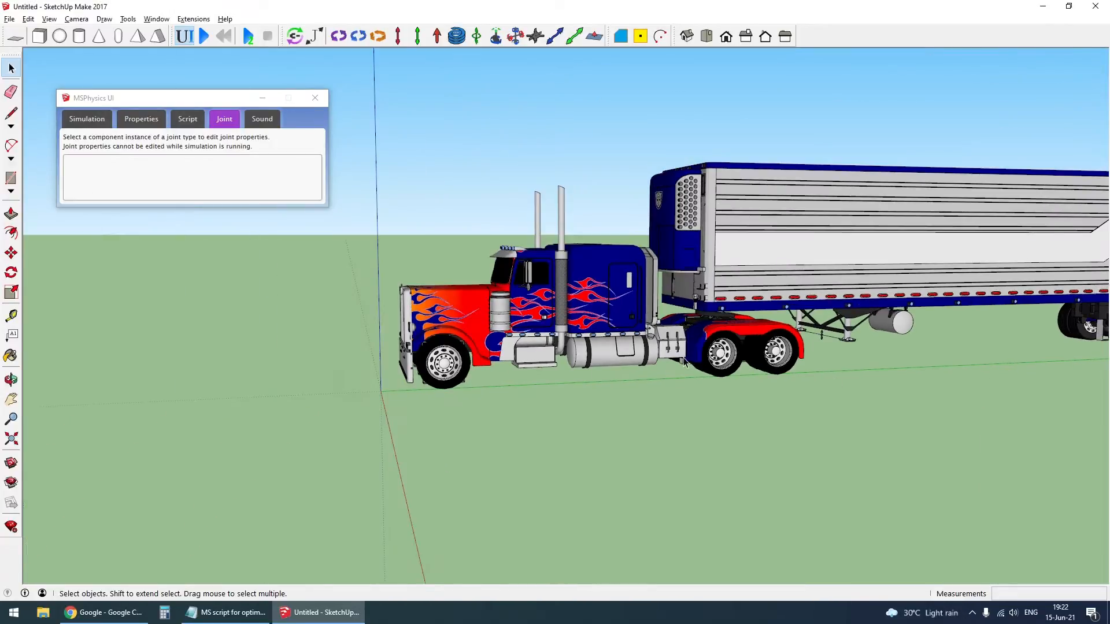
{"action": "middle_click_drag", "start_coordinate": [439, 366], "coordinate": [691, 419]}
{"action": "left_click", "coordinate": [594, 281]}
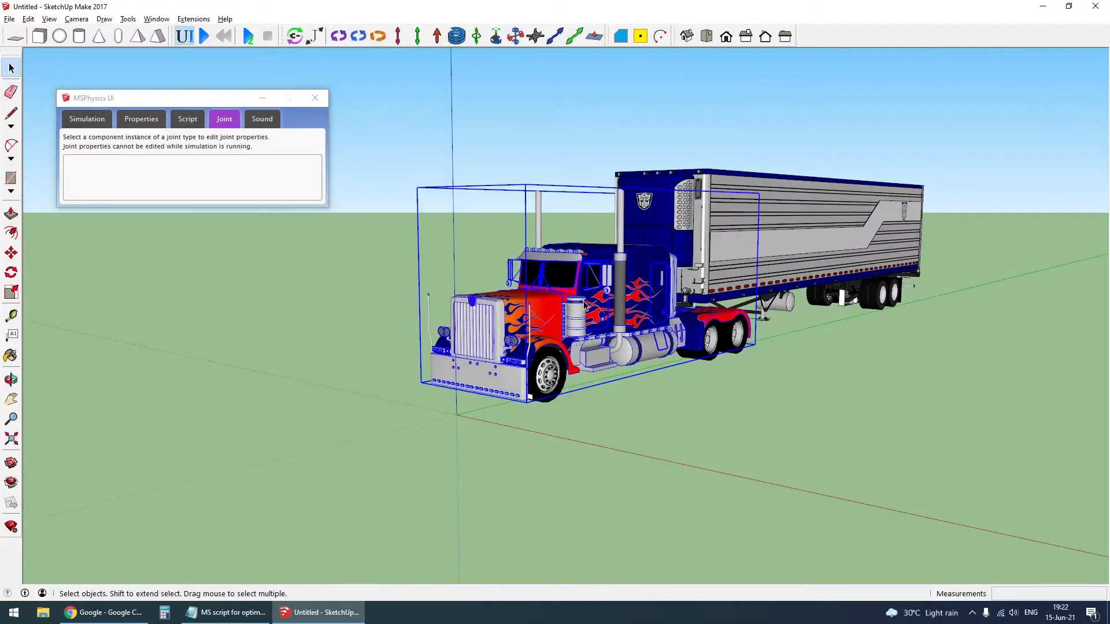
{"action": "left_click", "coordinate": [97, 514]}
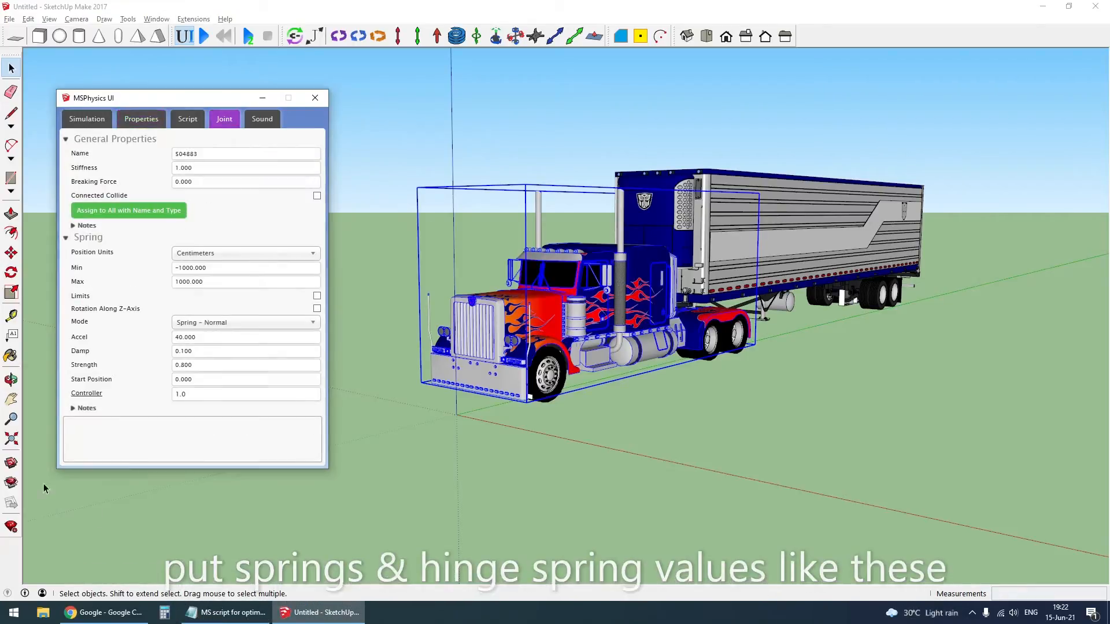
{"action": "double_click", "coordinate": [197, 380]}
{"action": "type", "text": "1"}
{"action": "left_click_drag", "start_coordinate": [197, 393], "coordinate": [121, 389]}
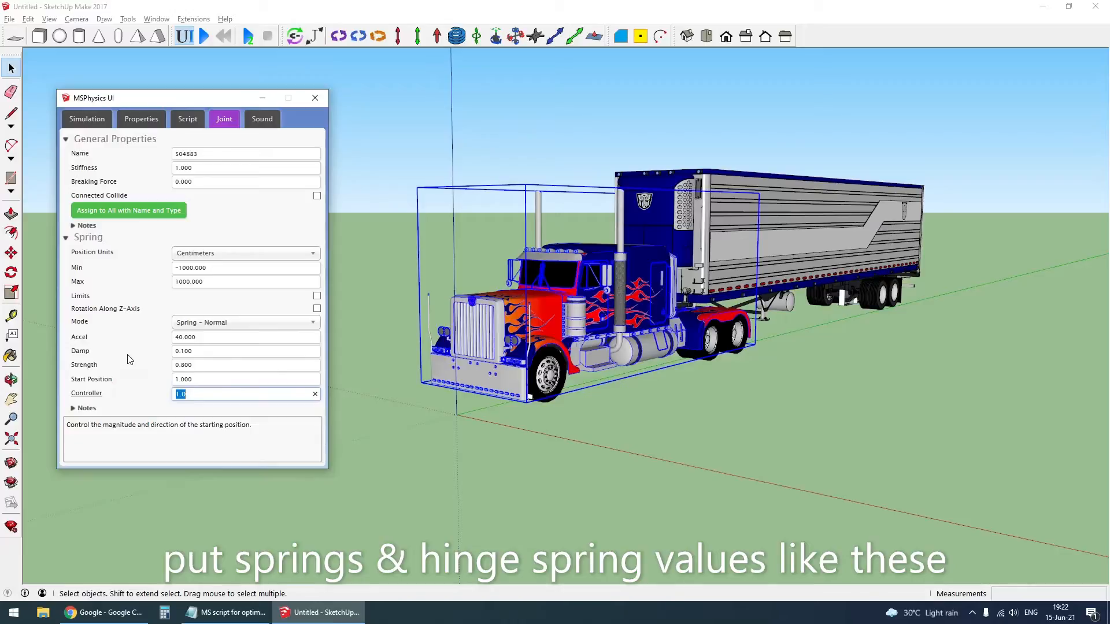
{"action": "type", "text": "20"}
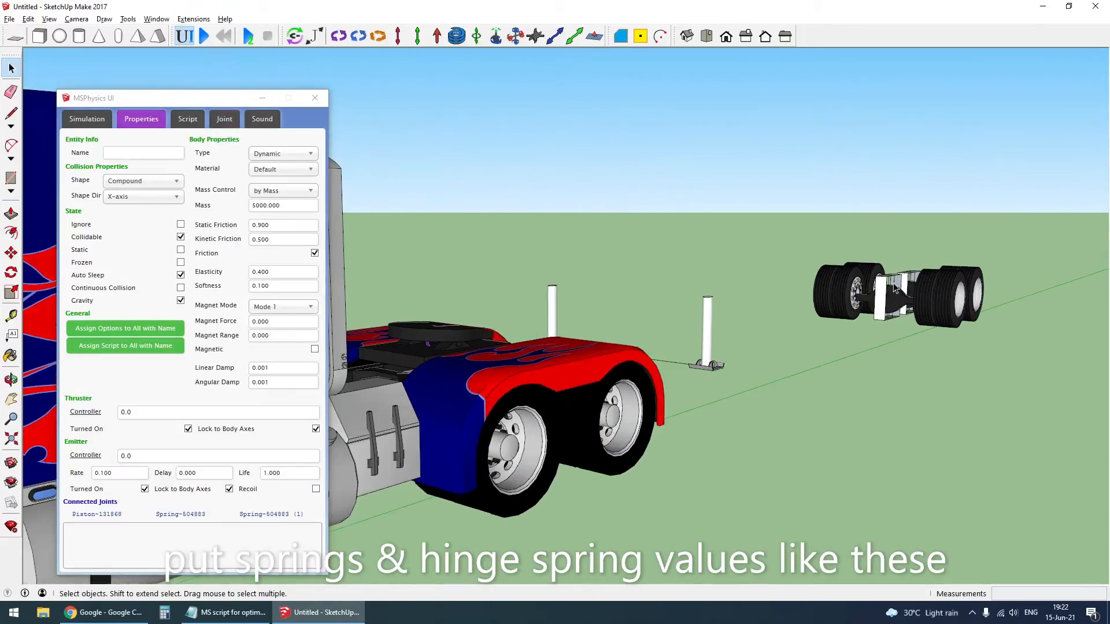
- Check the spring joint settings inside the trailer's rear axle frame
{"action": "left_click", "coordinate": [895, 288]}
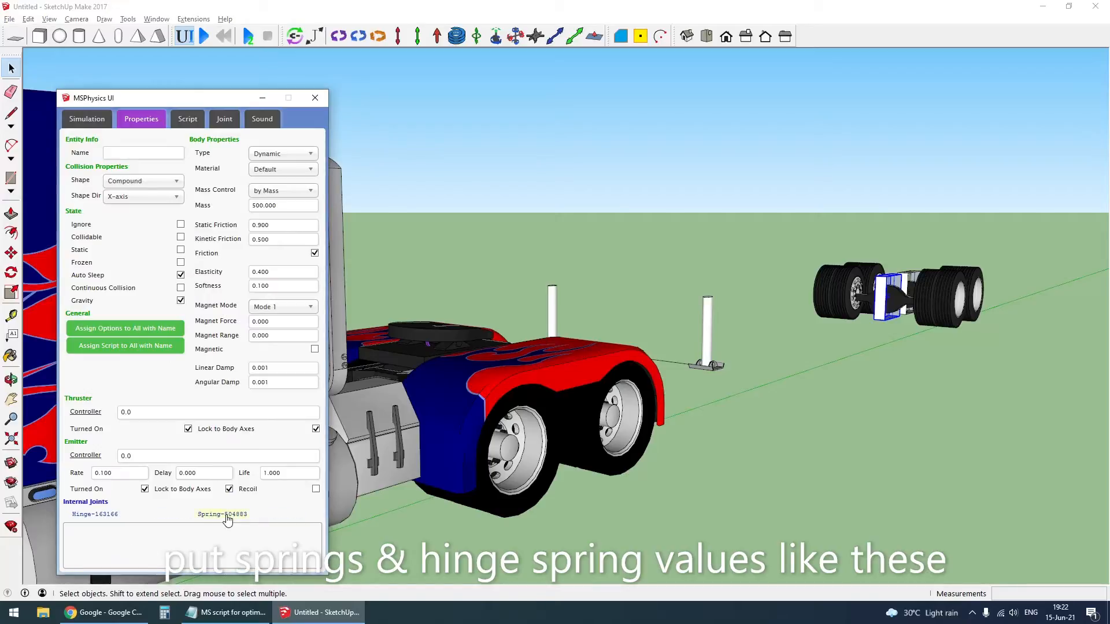
{"action": "left_click", "coordinate": [221, 514]}
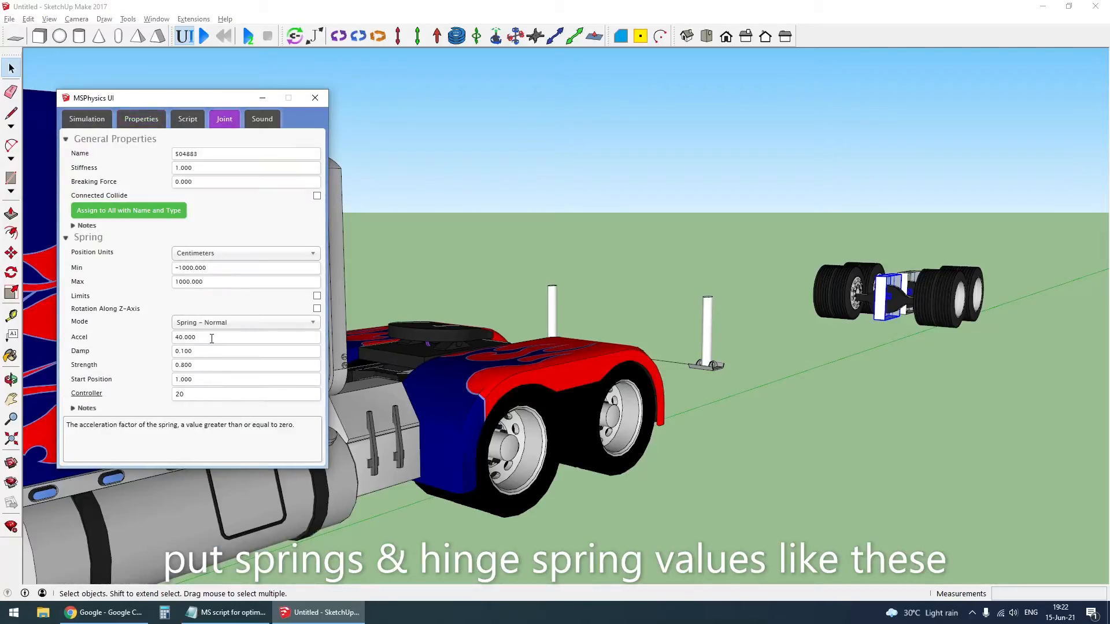
{"action": "left_click", "coordinate": [899, 365]}
{"action": "scroll", "coordinate": [399, 423], "scroll_direction": "down", "scroll_amount": 4}
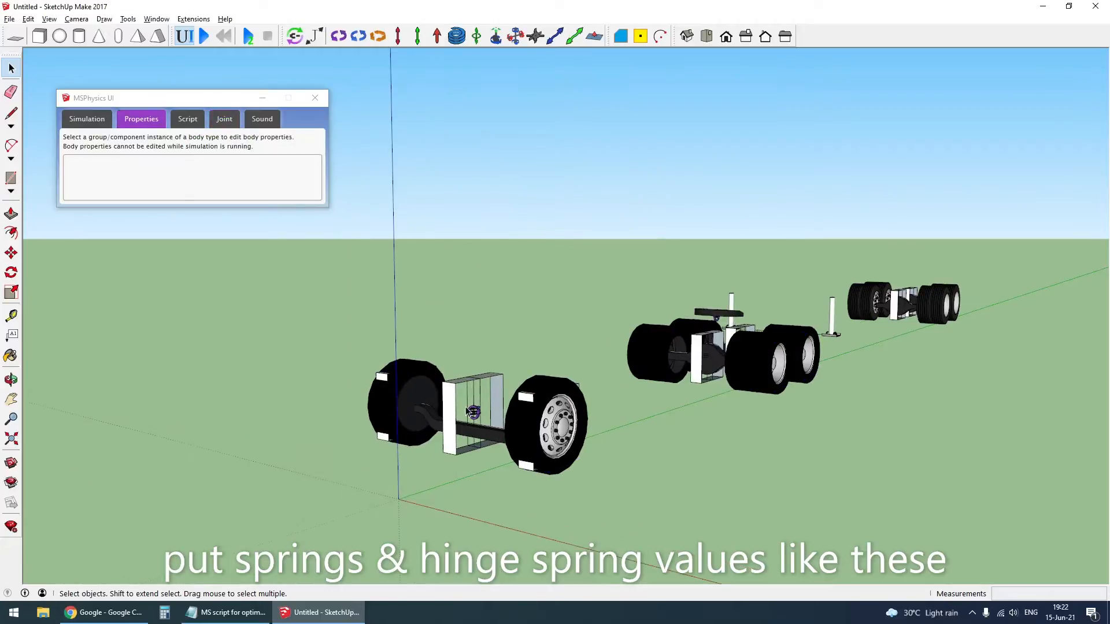
- Set the front axle frame's hinge to Angular Spring - Normal mode with an accel of 1000 and a damp of 1
{"action": "left_click", "coordinate": [453, 398]}
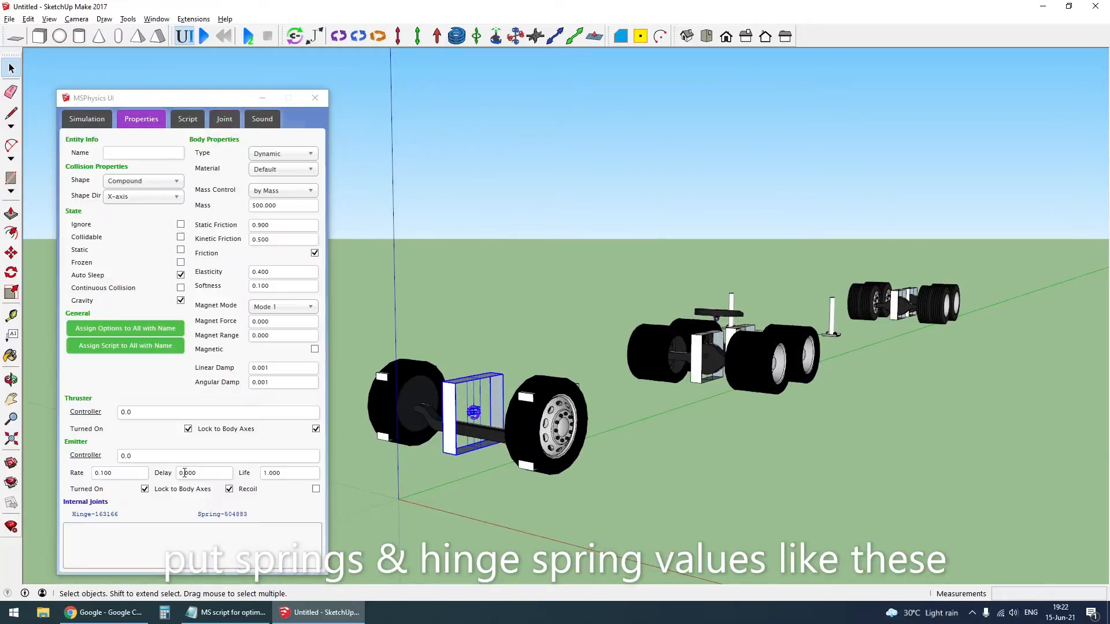
{"action": "left_click", "coordinate": [104, 513]}
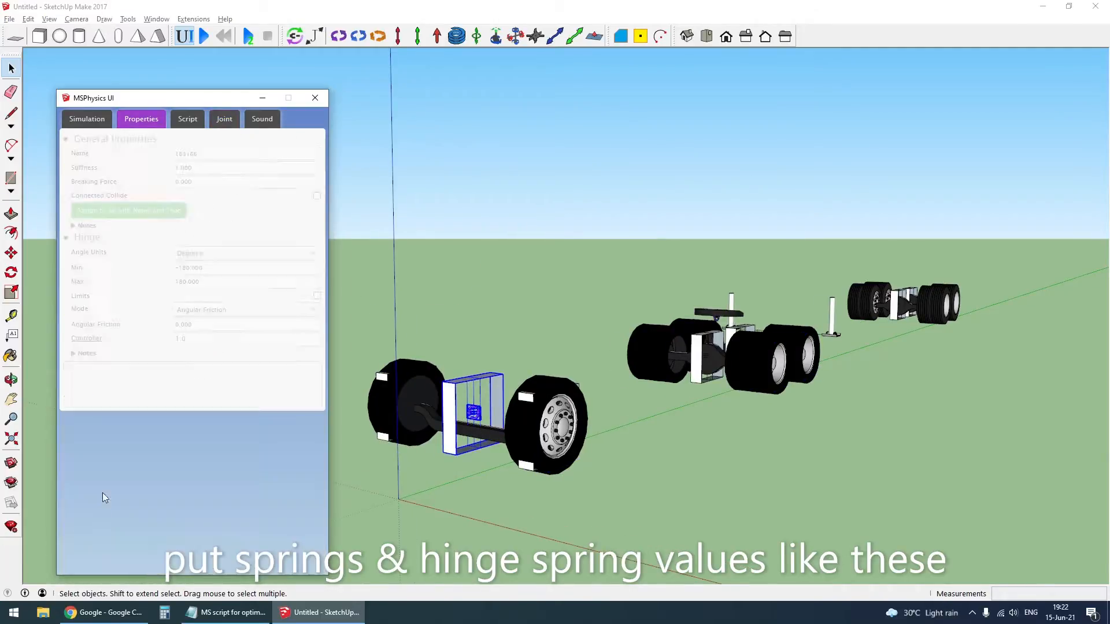
{"action": "left_click", "coordinate": [211, 317]}
{"action": "left_click", "coordinate": [220, 346]}
{"action": "left_click", "coordinate": [214, 328]}
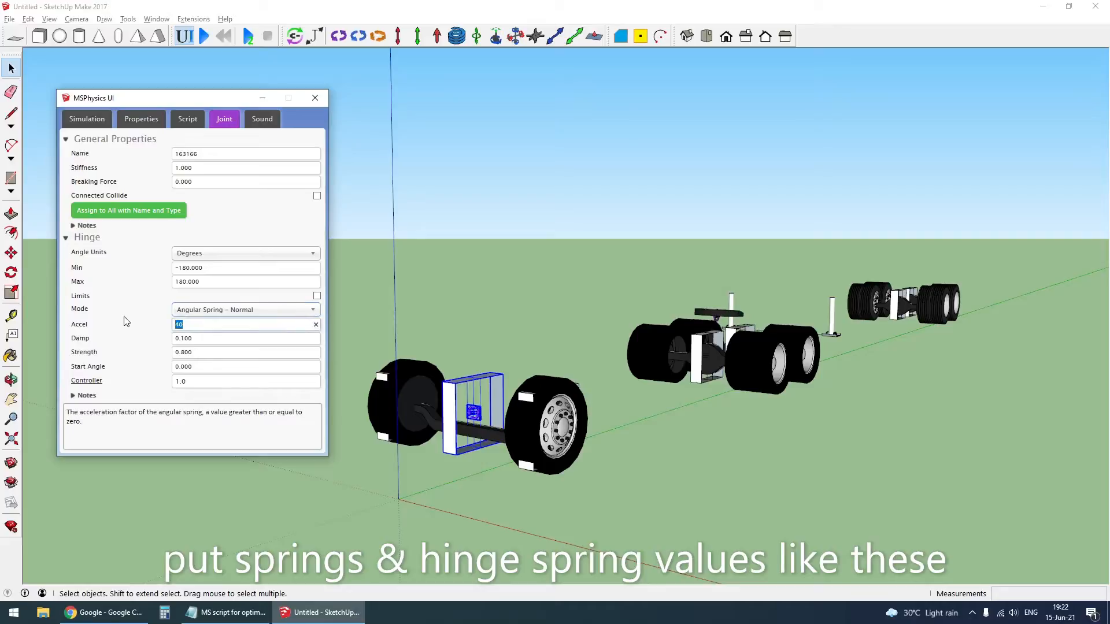
{"action": "type", "text": "1000"}
{"action": "key", "text": "Tab"}
{"action": "type", "text": "1"}
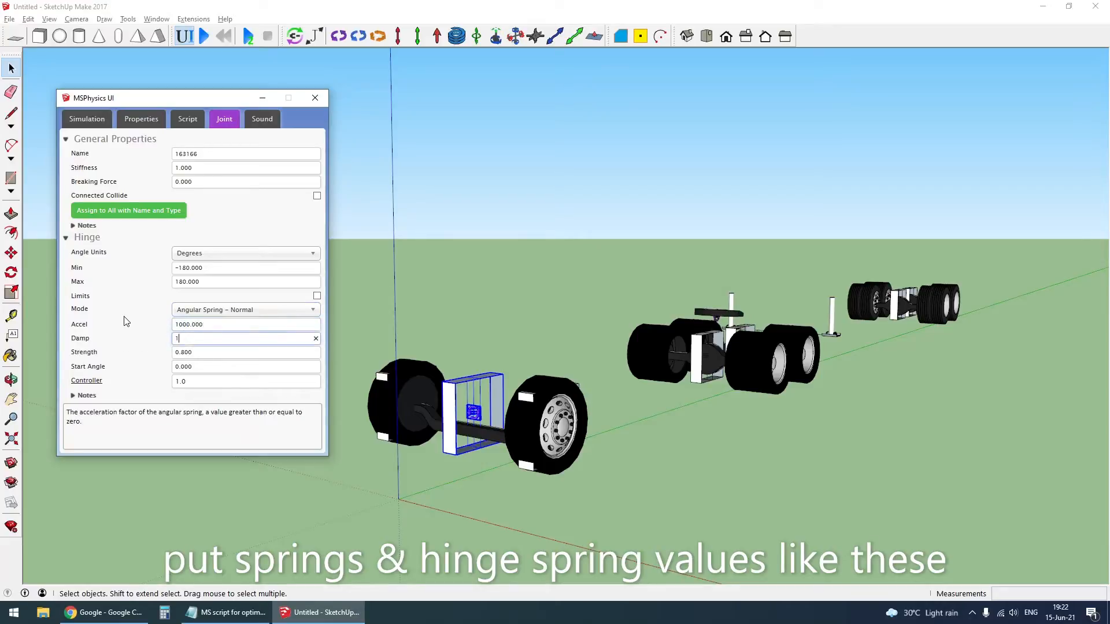
{"action": "key", "text": "Return"}
- Check the hinge settings in both drive axle frames and unhide the truck and trailer bodies
{"action": "left_click", "coordinate": [689, 340]}
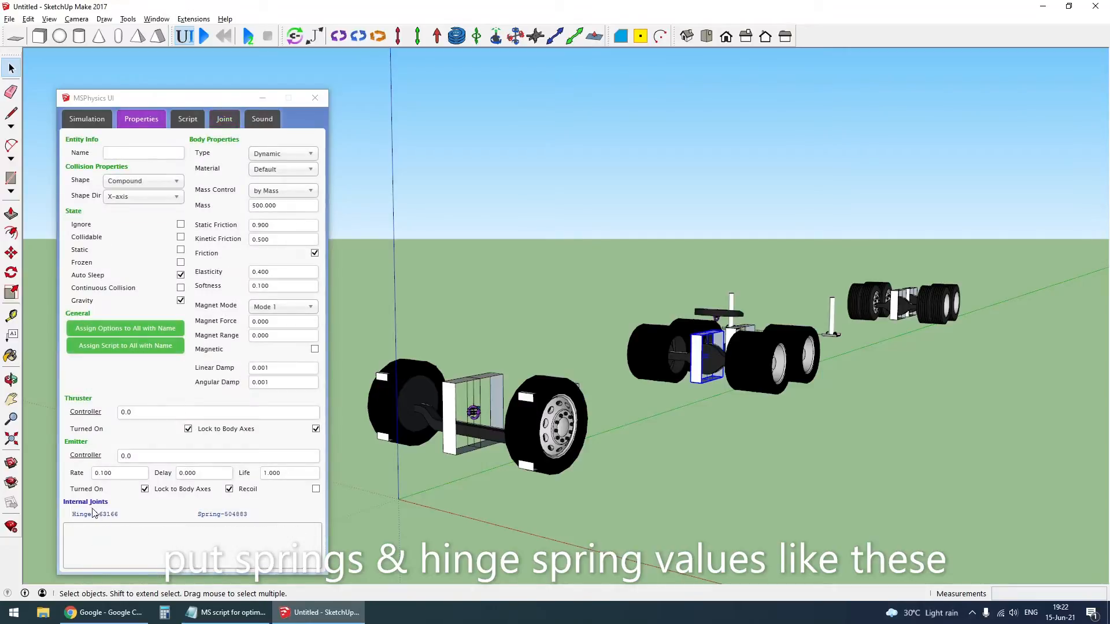
{"action": "left_click", "coordinate": [94, 514]}
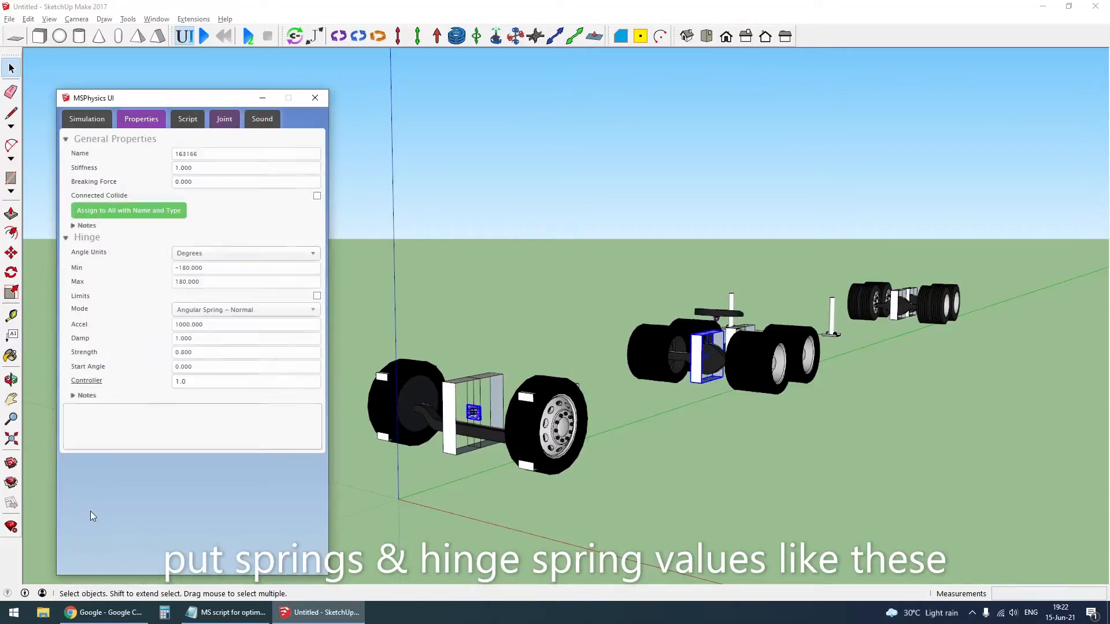
{"action": "left_click", "coordinate": [737, 341]}
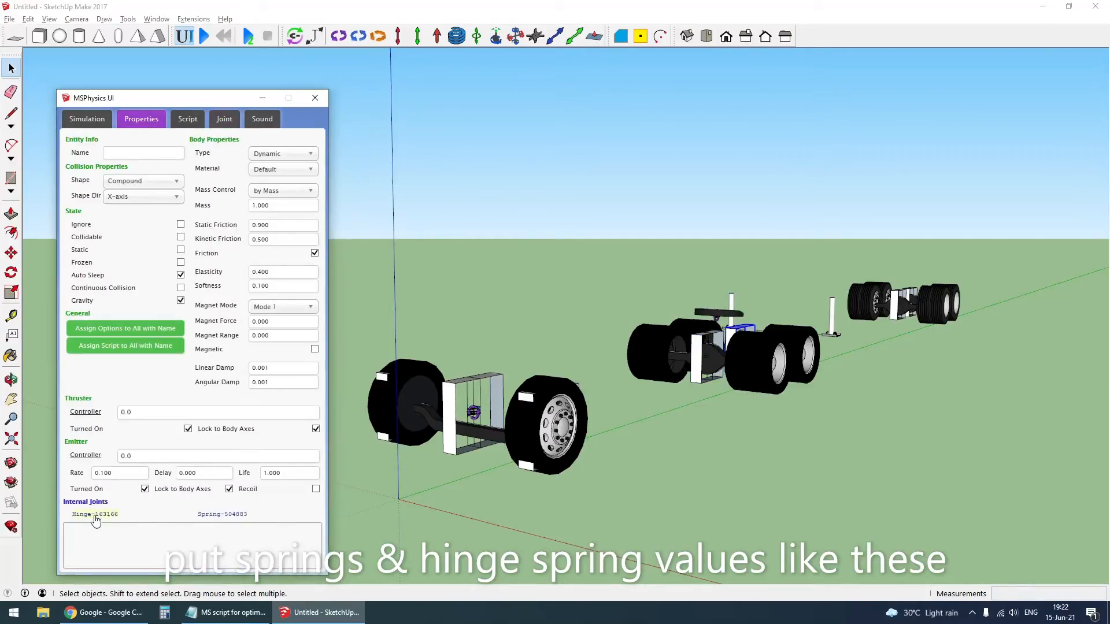
{"action": "left_click", "coordinate": [94, 514]}
{"action": "left_click", "coordinate": [838, 386]}
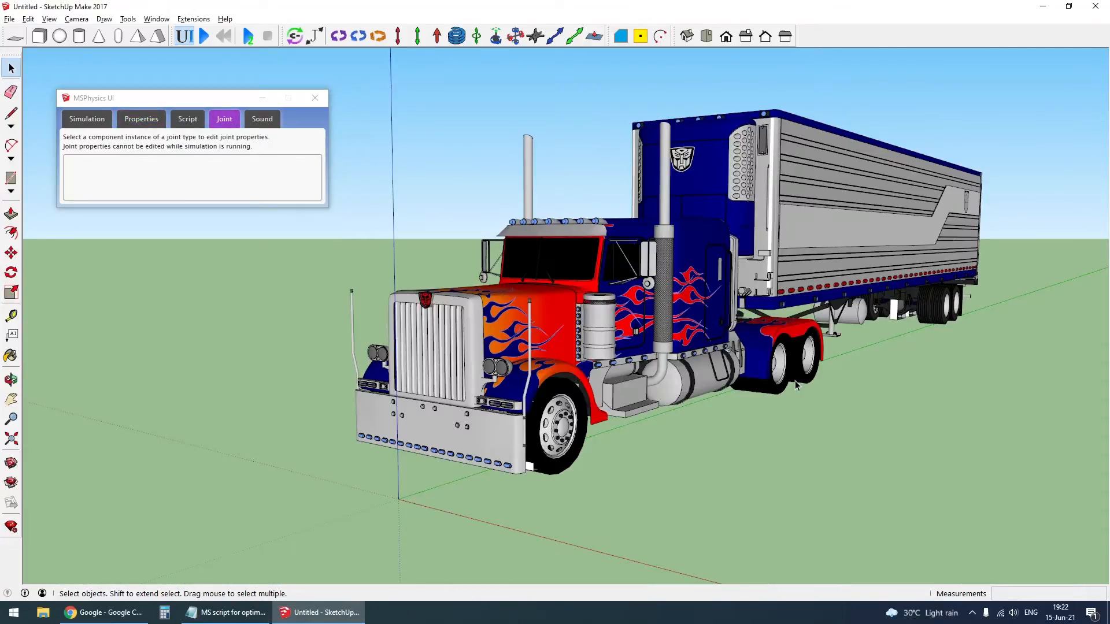
- Hide the truck body and the two drive wheels on the near side to expose their hinges
{"action": "scroll", "coordinate": [397, 325], "scroll_direction": "up", "scroll_amount": 2}
{"action": "middle_click_drag", "start_coordinate": [397, 324], "coordinate": [315, 297]}
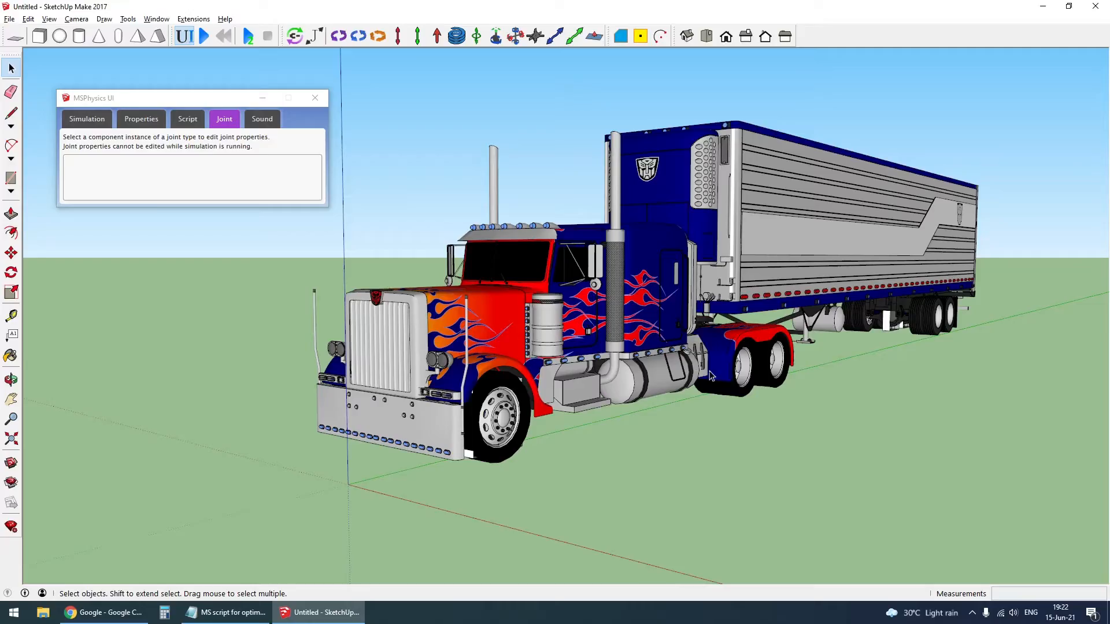
{"action": "left_click", "coordinate": [543, 331]}
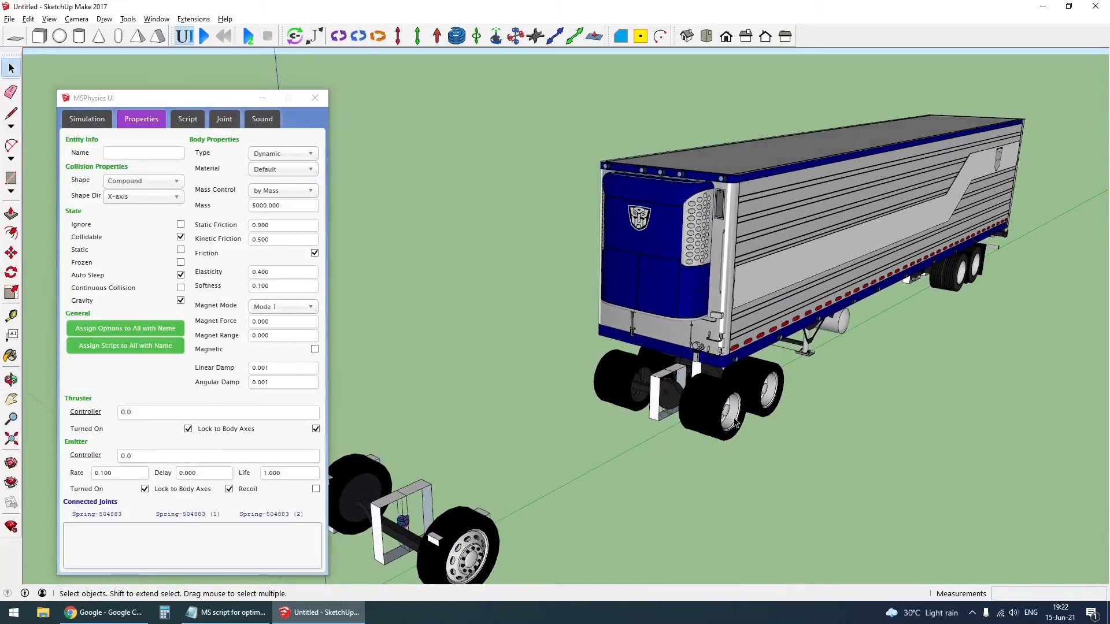
{"action": "scroll", "coordinate": [752, 405], "scroll_direction": "up", "scroll_amount": 2}
{"action": "left_click", "coordinate": [746, 405]}
{"action": "key", "text": "Delete"}
{"action": "scroll", "coordinate": [780, 399], "scroll_direction": "up", "scroll_amount": 2}
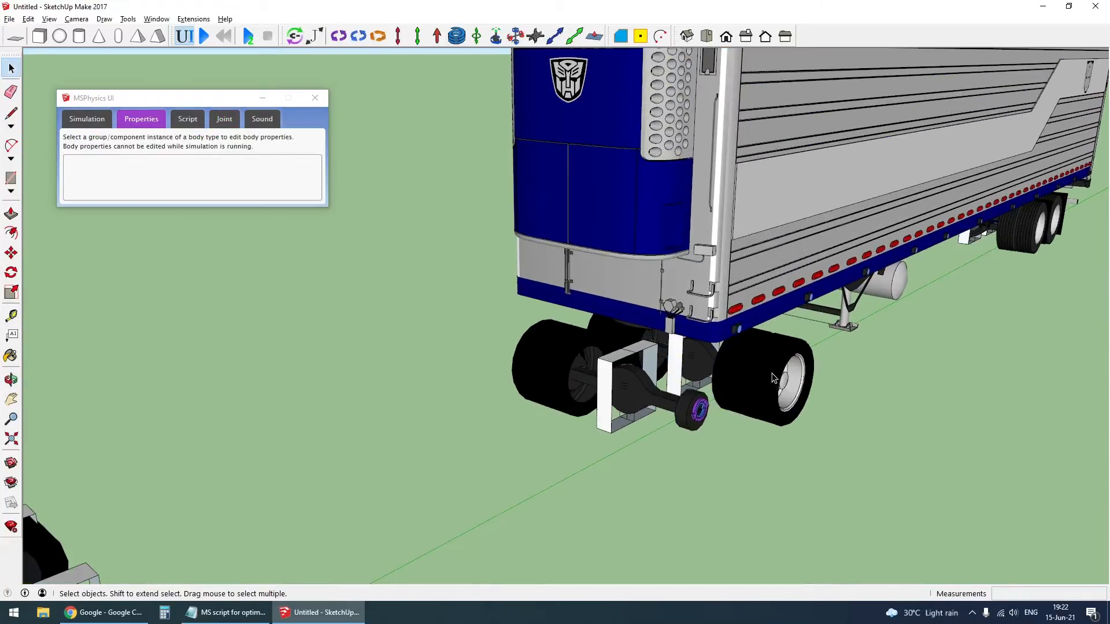
{"action": "left_click", "coordinate": [772, 378]}
{"action": "key", "text": "Delete"}
- Draw a long line outward from the hinge centre of the first drive axle, parallel to the red axis
{"action": "scroll", "coordinate": [710, 425], "scroll_direction": "up", "scroll_amount": 4}
{"action": "scroll", "coordinate": [710, 425], "scroll_direction": "up", "scroll_amount": 6}
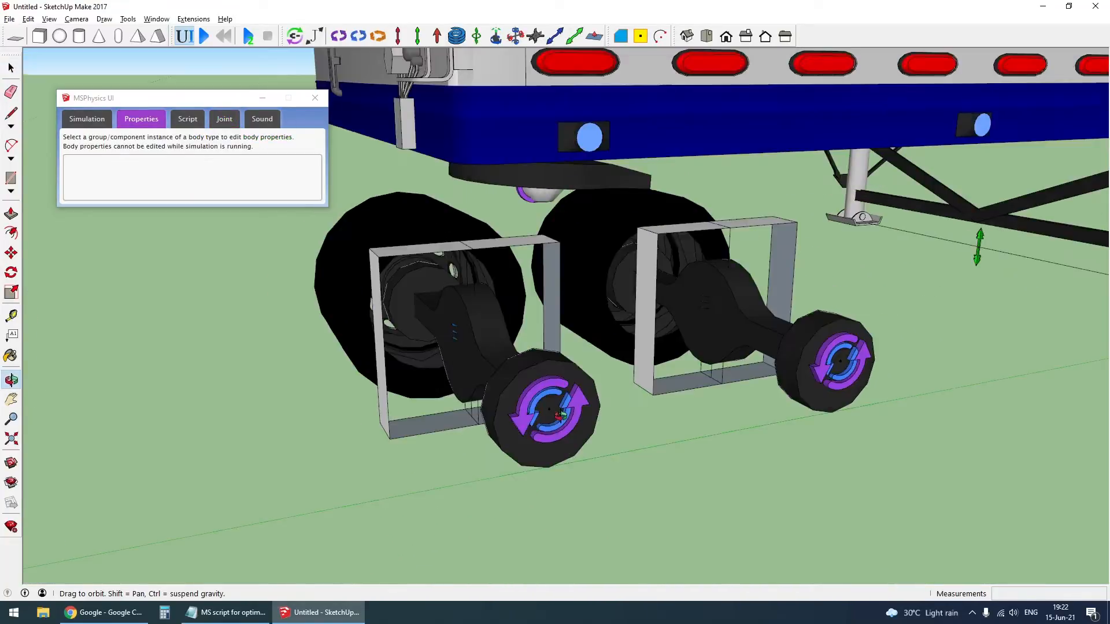
{"action": "key", "text": "l"}
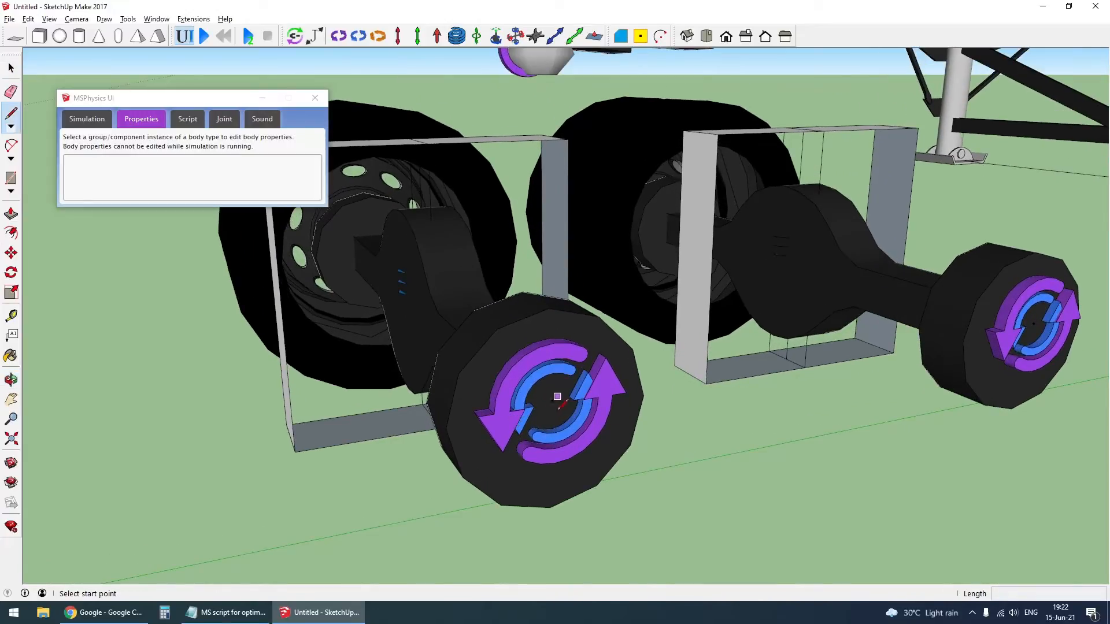
{"action": "left_click", "coordinate": [555, 404]}
{"action": "scroll", "coordinate": [555, 404], "scroll_direction": "down", "scroll_amount": 6}
{"action": "scroll", "coordinate": [556, 384], "scroll_direction": "down", "scroll_amount": 4}
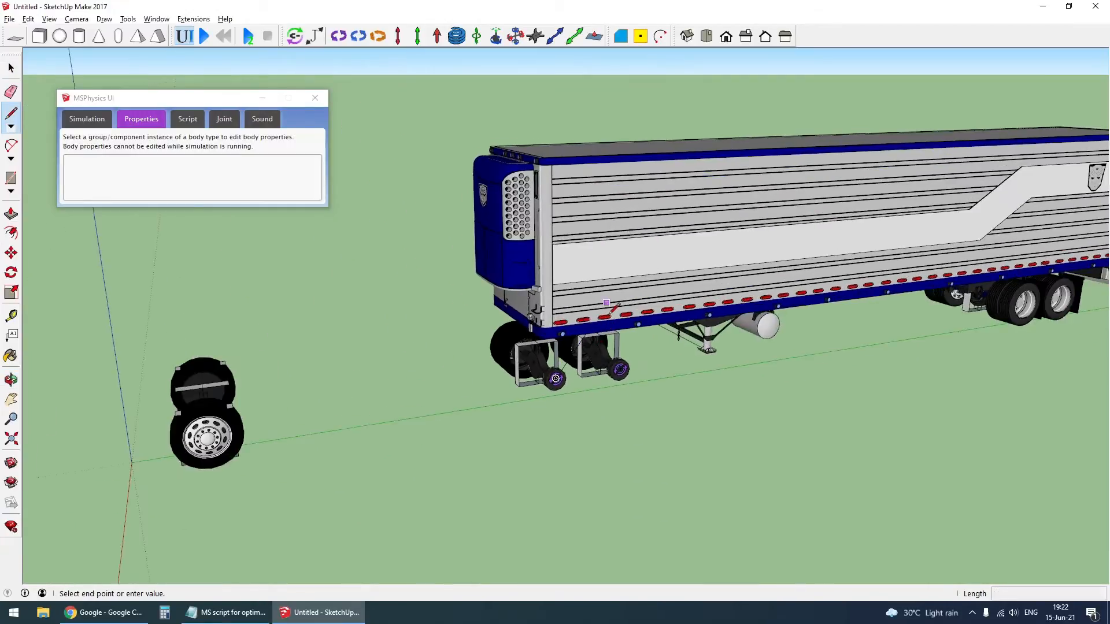
{"action": "middle_click_drag", "start_coordinate": [563, 373], "coordinate": [679, 419]}
{"action": "scroll", "coordinate": [729, 352], "scroll_direction": "down", "scroll_amount": 3}
{"action": "scroll", "coordinate": [848, 449], "scroll_direction": "down", "scroll_amount": 2}
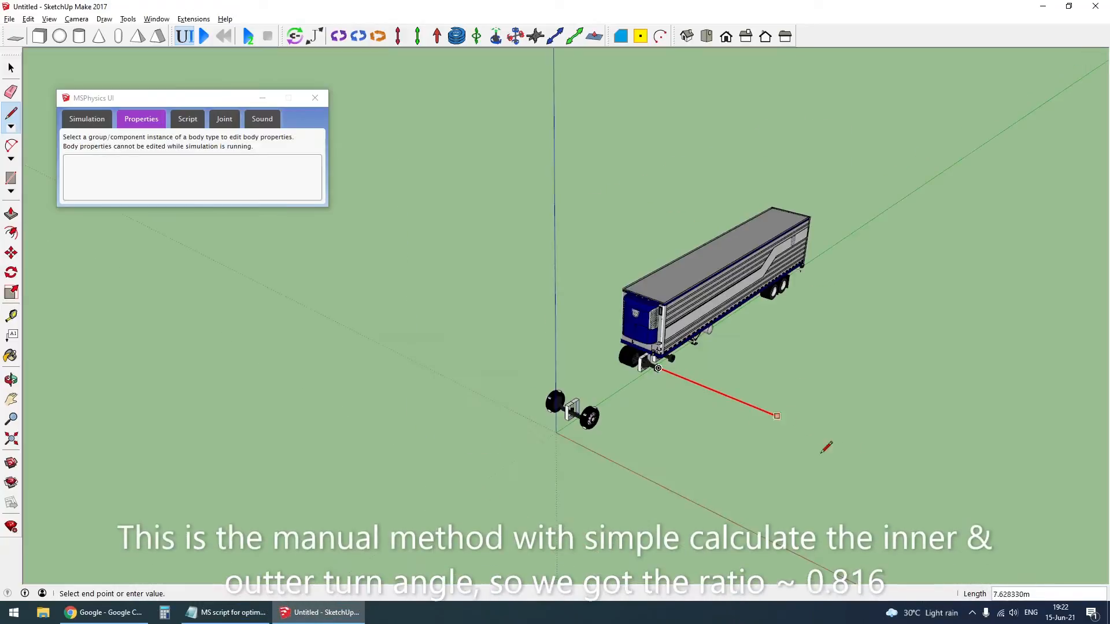
{"action": "key", "text": "space"}
- Hide the near-side front wheel to expose its hinge and steering frame
{"action": "scroll", "coordinate": [614, 432], "scroll_direction": "up", "scroll_amount": 2}
{"action": "scroll", "coordinate": [615, 433], "scroll_direction": "up", "scroll_amount": 5}
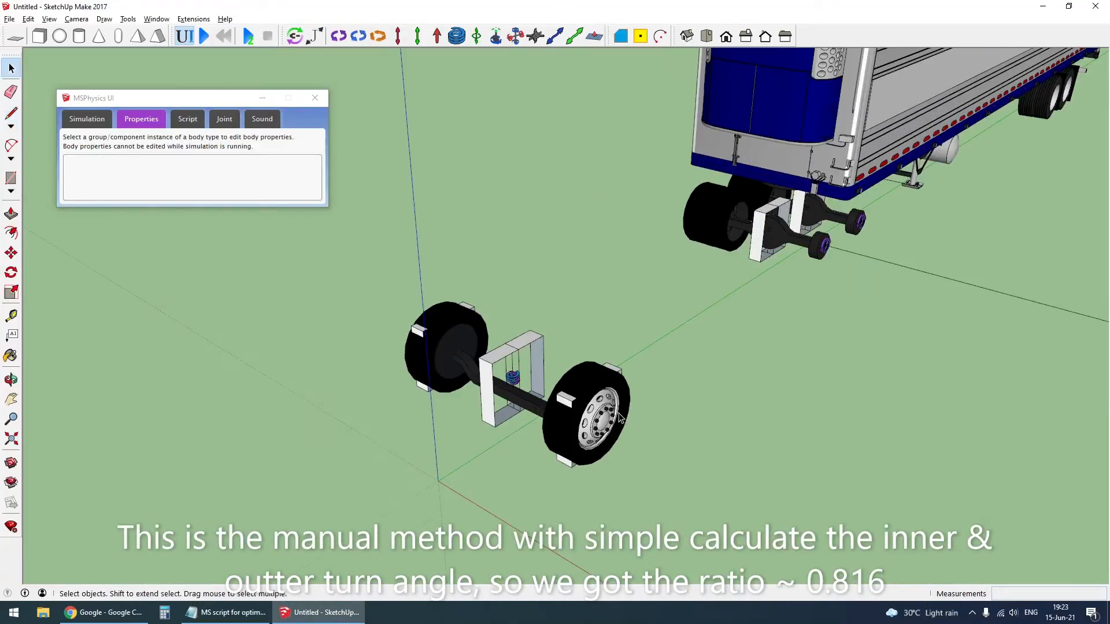
{"action": "left_click", "coordinate": [491, 456]}
{"action": "key", "text": "h"}
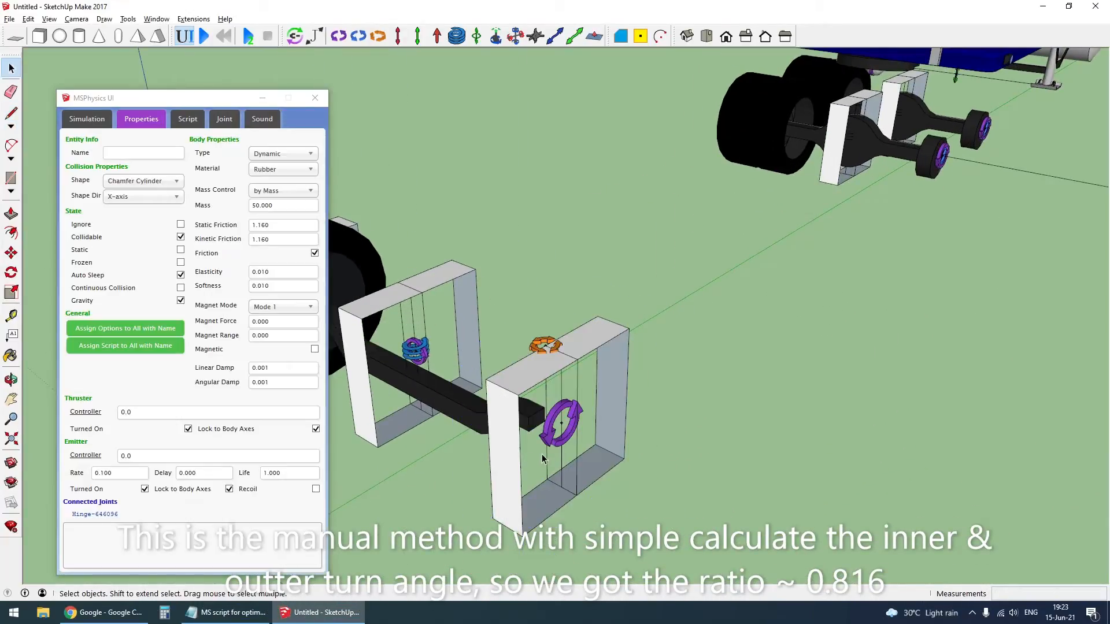
{"action": "key", "text": "l"}
{"action": "left_click", "coordinate": [561, 422]}
{"action": "scroll", "coordinate": [545, 406], "scroll_direction": "down", "scroll_amount": 6}
{"action": "scroll", "coordinate": [549, 408], "scroll_direction": "up", "scroll_amount": 6}
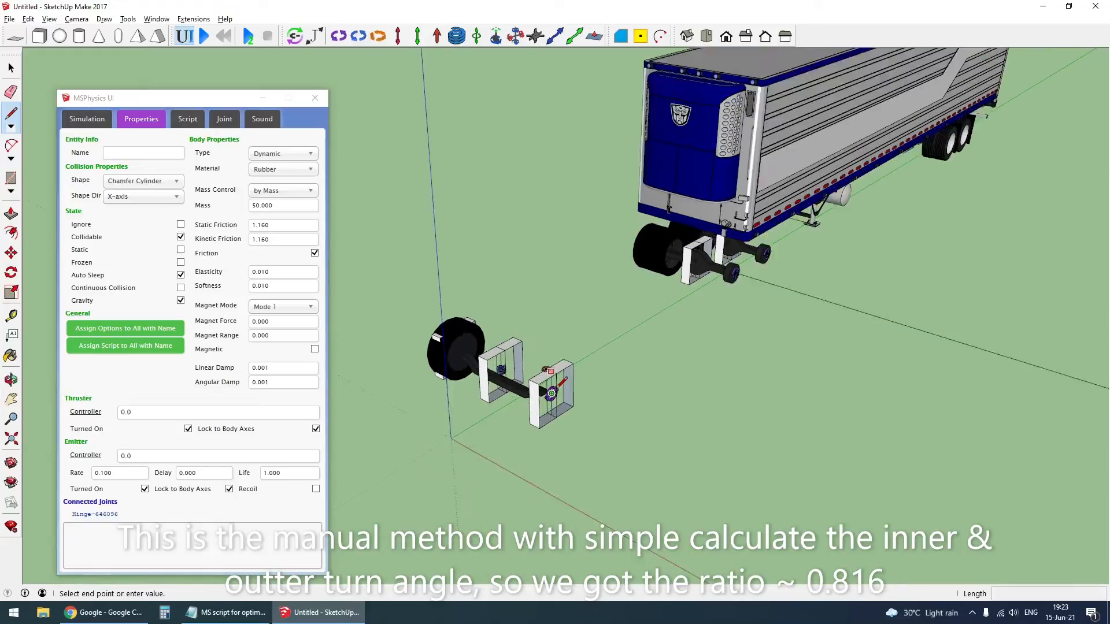
{"action": "key", "text": "Escape"}
- Draw a long line outward from the front wheel's hinge centre, parallel to the drive axle line
{"action": "scroll", "coordinate": [567, 422], "scroll_direction": "up", "scroll_amount": 4}
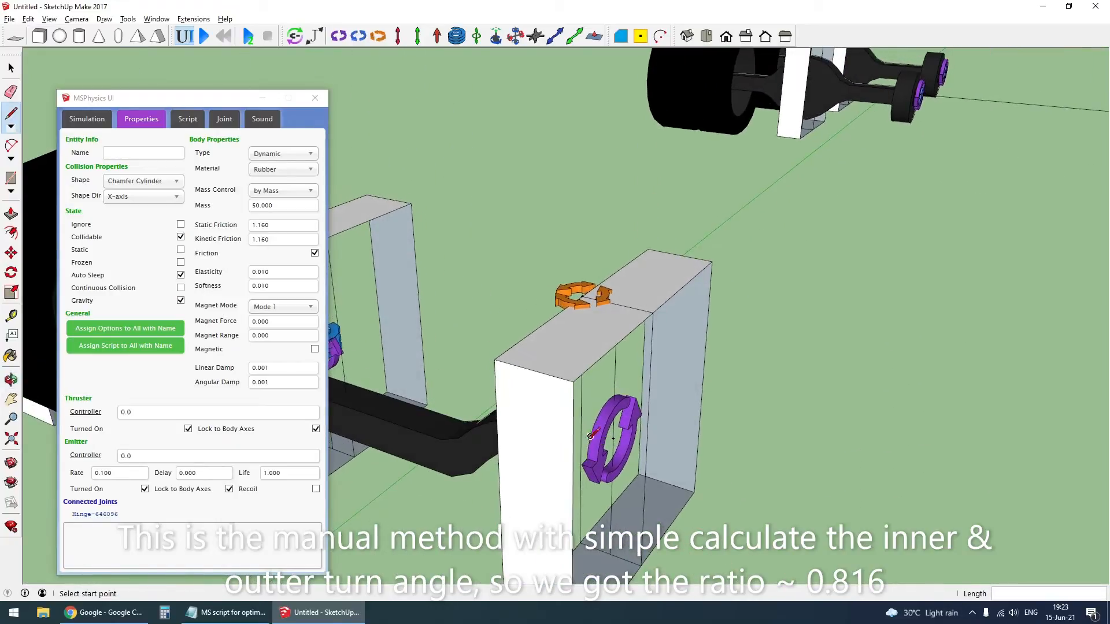
{"action": "left_click", "coordinate": [582, 440]}
{"action": "scroll", "coordinate": [586, 440], "scroll_direction": "down", "scroll_amount": 8}
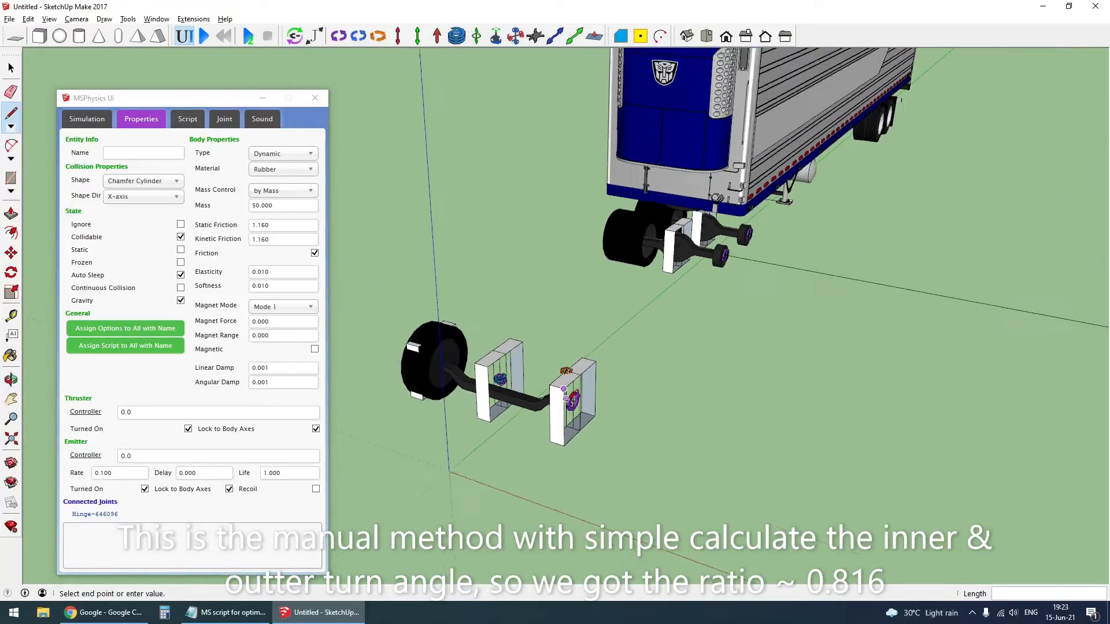
{"action": "left_click", "coordinate": [975, 509]}
{"action": "key", "text": "space"}
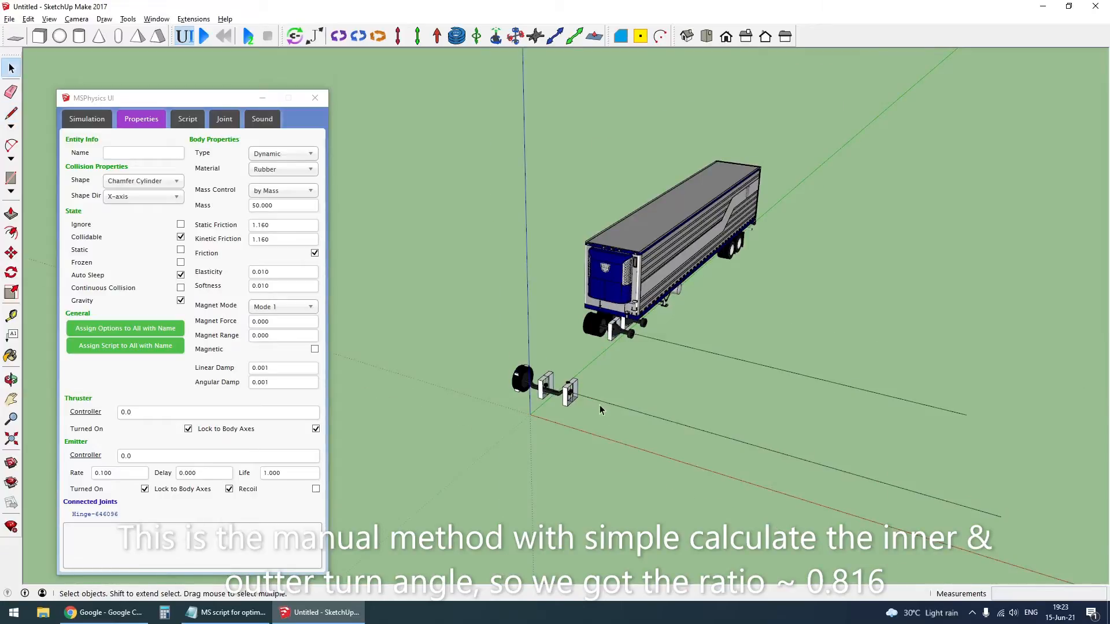
- Try to move the drive axle line toward the end of the front wheel line
{"action": "scroll", "coordinate": [599, 403], "scroll_direction": "up", "scroll_amount": 3}
{"action": "left_click", "coordinate": [728, 322]}
{"action": "key", "text": "m"}
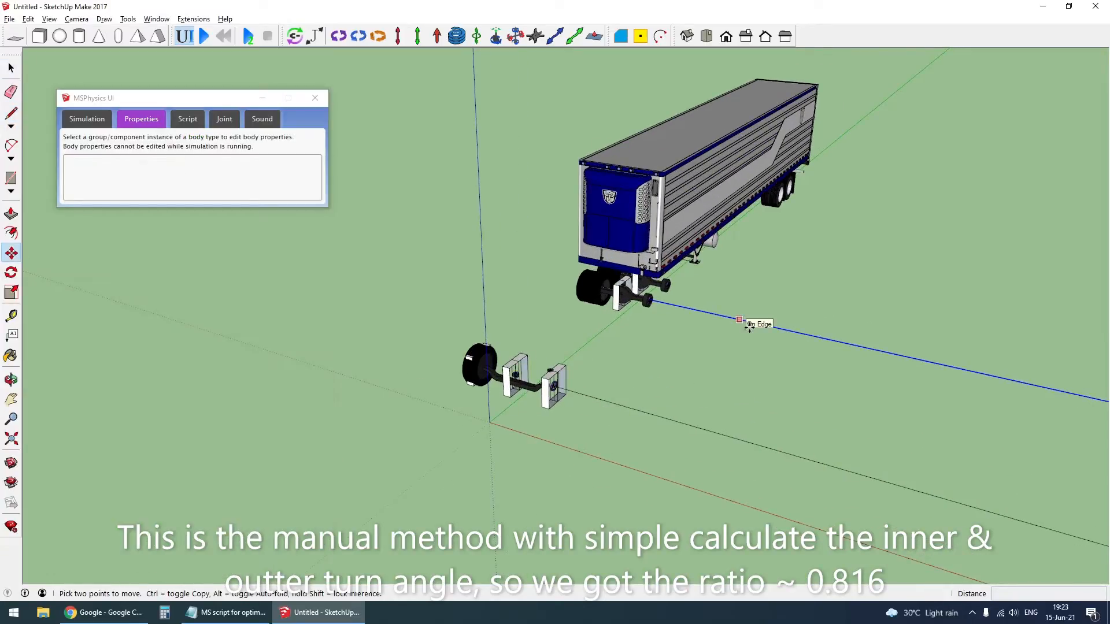
{"action": "left_click", "coordinate": [738, 322]}
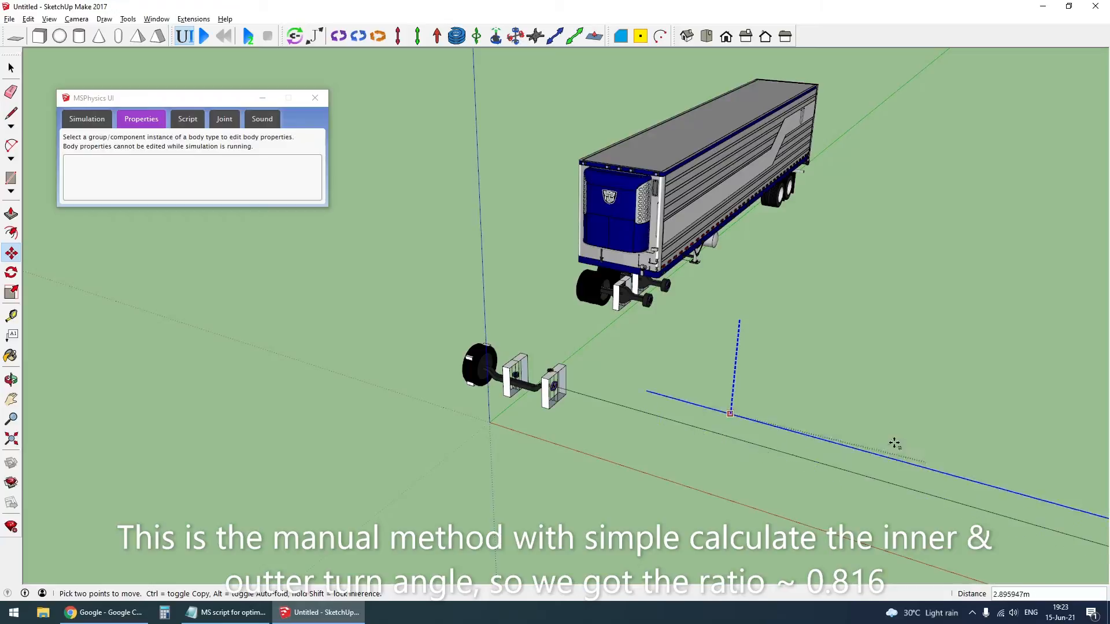
{"action": "scroll", "coordinate": [925, 457], "scroll_direction": "down", "scroll_amount": 3}
{"action": "left_click", "coordinate": [975, 481]}
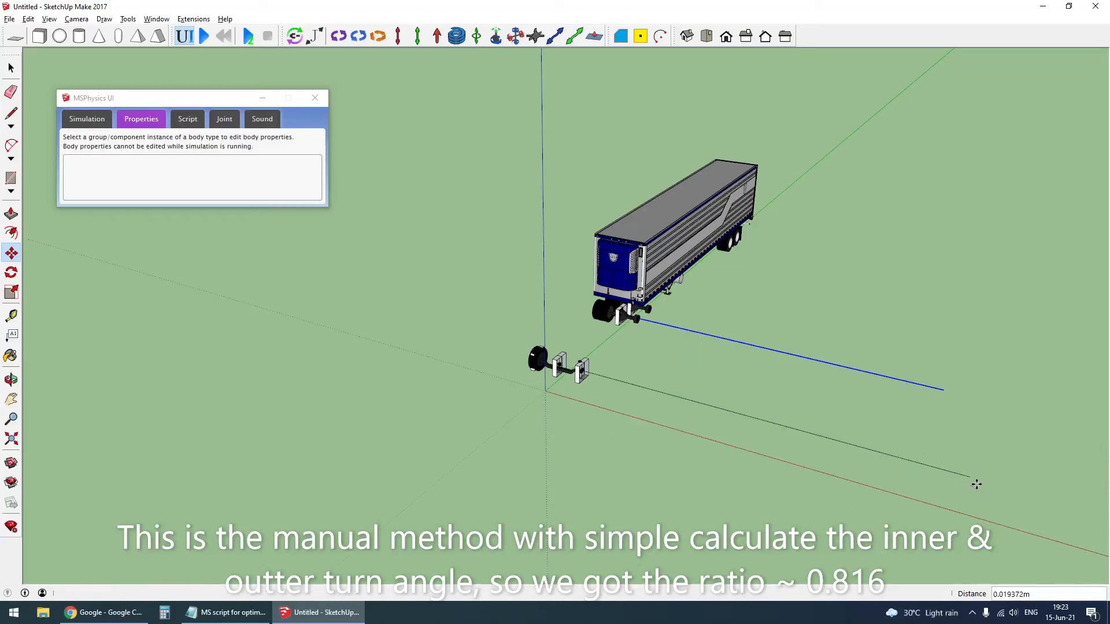
{"action": "key", "text": "space"}
{"action": "scroll", "coordinate": [597, 391], "scroll_direction": "up", "scroll_amount": 2}
{"action": "scroll", "coordinate": [597, 392], "scroll_direction": "up", "scroll_amount": 4}
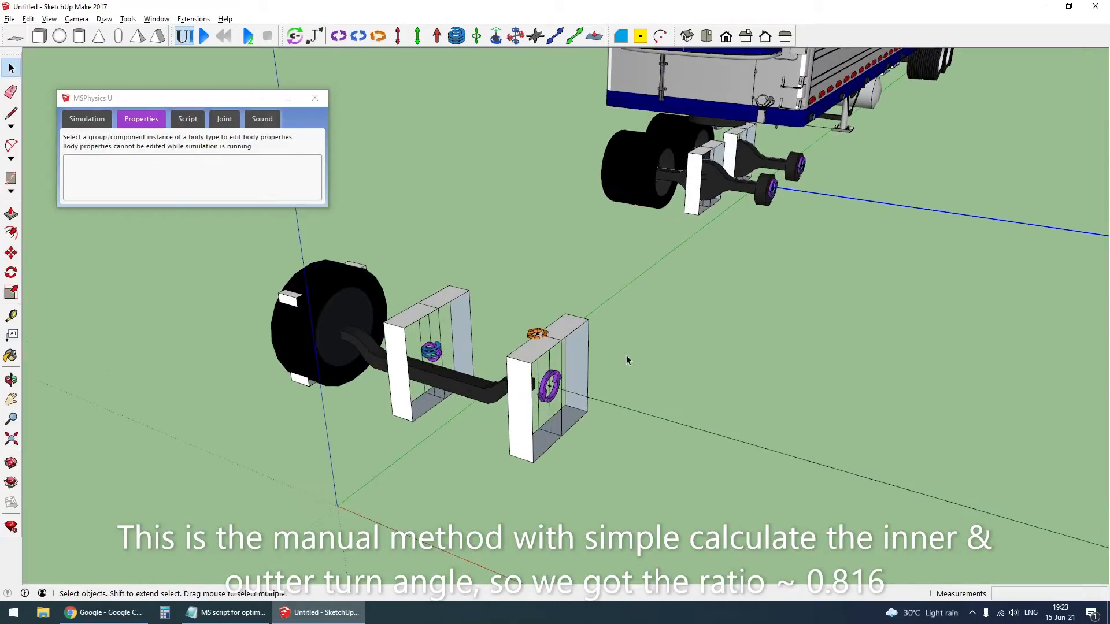
- Draw a short line from the inner end of the near-side front wheel line, perpendicular to it, and group both lines
{"action": "scroll", "coordinate": [525, 400], "scroll_direction": "up", "scroll_amount": 6}
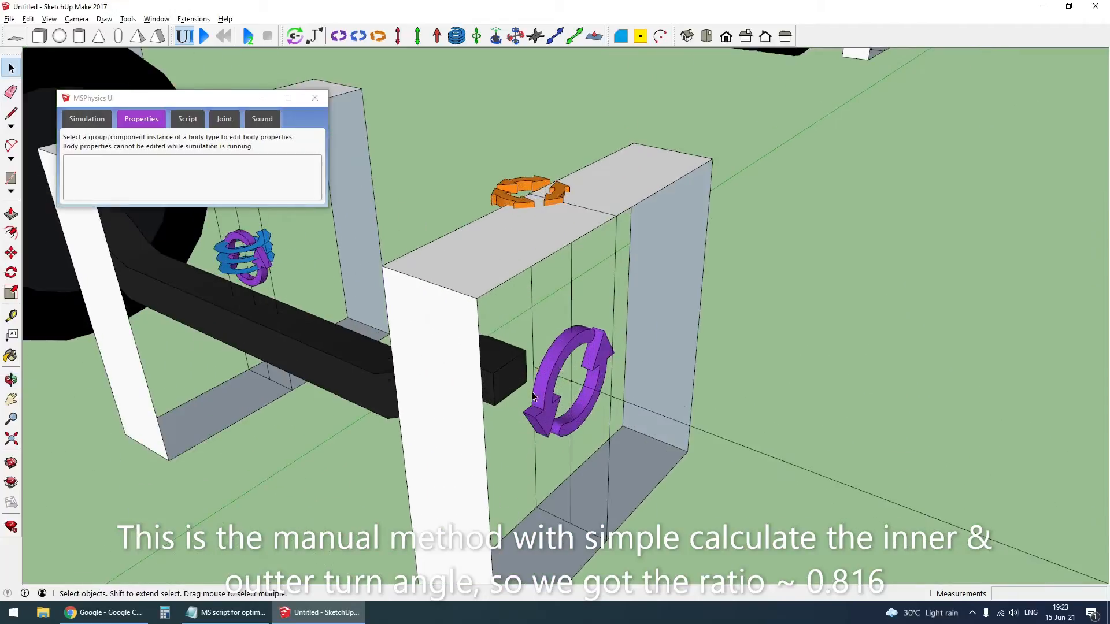
{"action": "key", "text": "l"}
{"action": "left_click", "coordinate": [550, 380]}
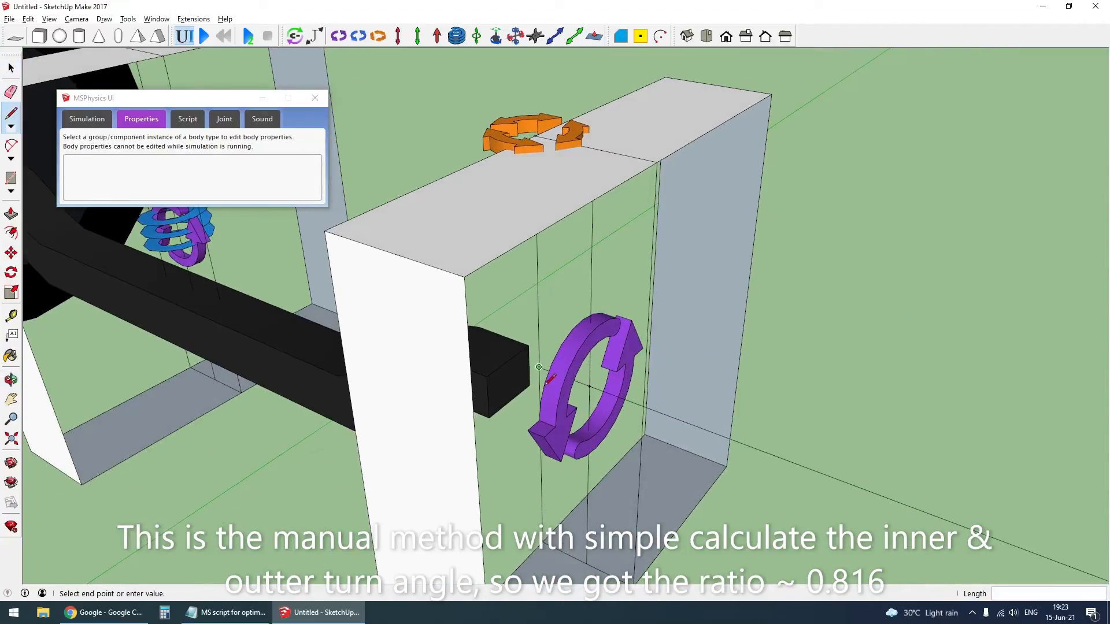
{"action": "scroll", "coordinate": [549, 380], "scroll_direction": "down", "scroll_amount": 5}
{"action": "left_click", "coordinate": [394, 498]}
{"action": "key", "text": "space"}
{"action": "triple_click", "coordinate": [407, 480]}
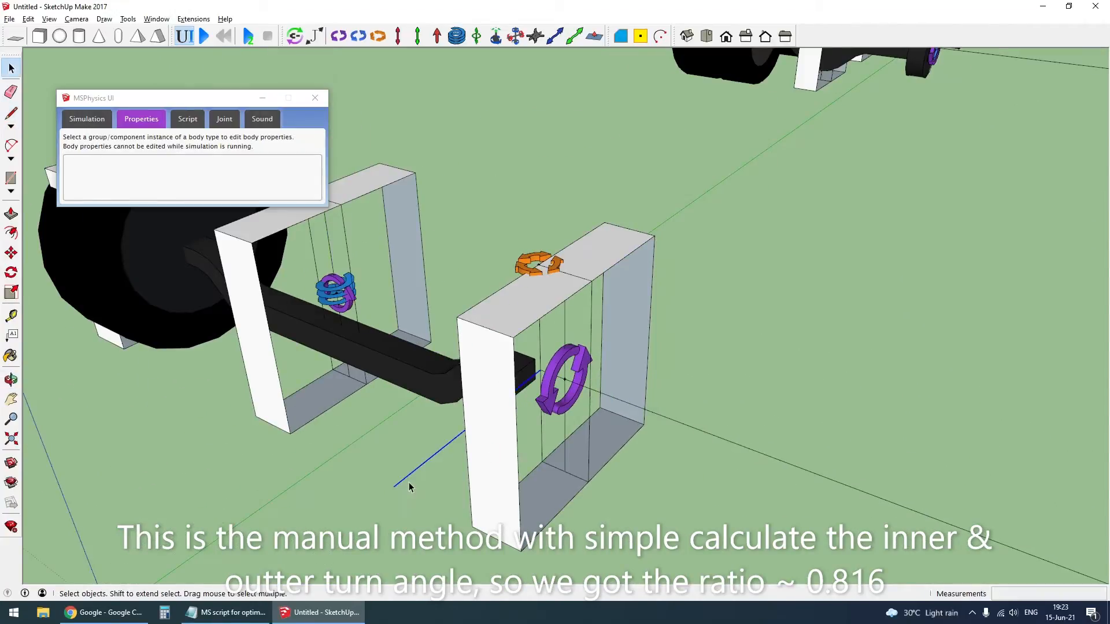
{"action": "key", "text": "ctrl+g"}
{"action": "scroll", "coordinate": [478, 503], "scroll_direction": "down", "scroll_amount": 5}
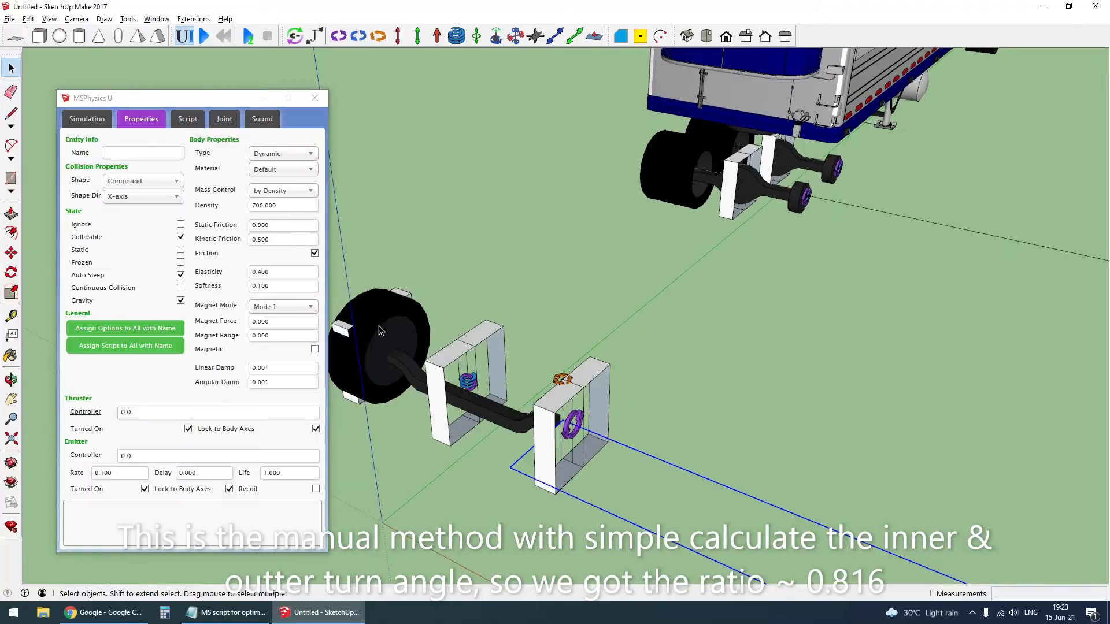
{"action": "left_click", "coordinate": [379, 328]}
{"action": "key", "text": "Delete"}
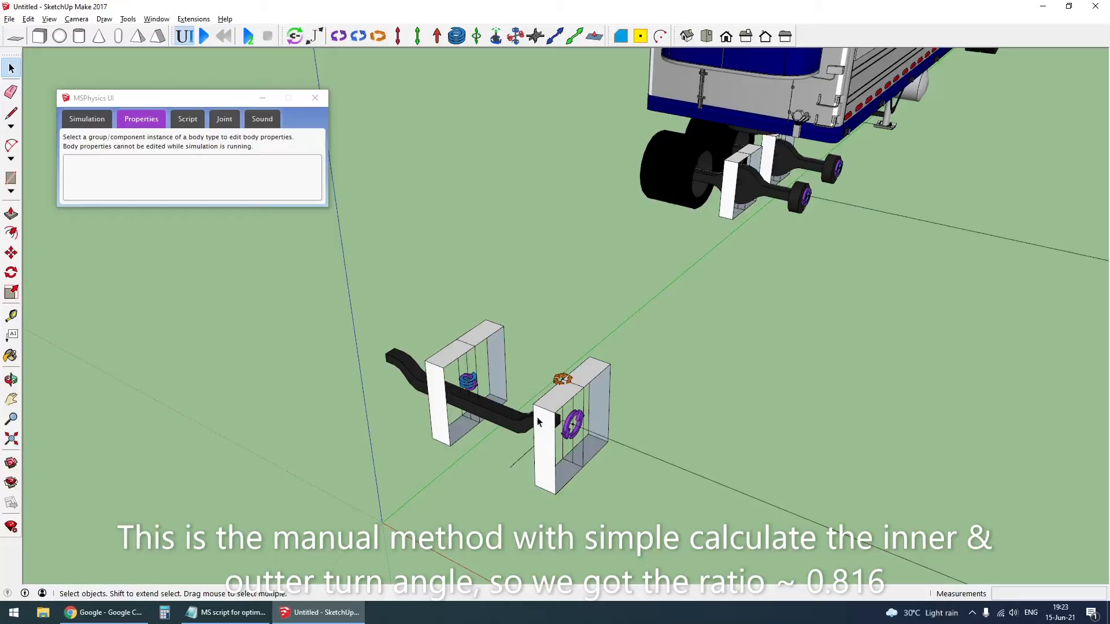
{"action": "key", "text": "ctrl+z"}
- Hide the far-side front wheel to expose its hinge and steering frame
{"action": "left_click", "coordinate": [383, 323]}
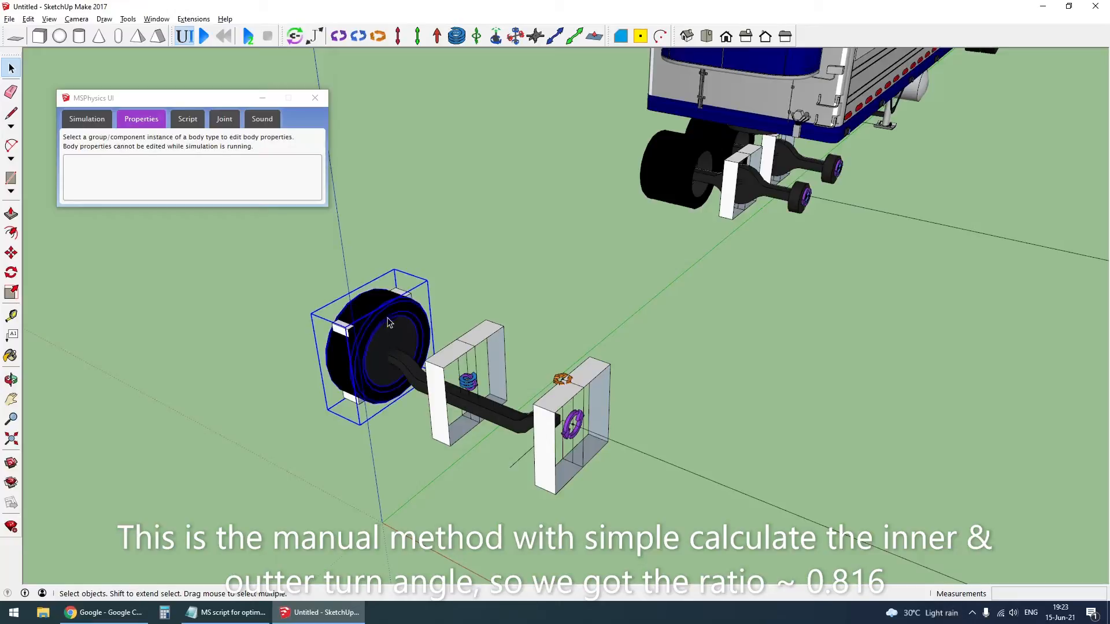
{"action": "key", "text": "Delete"}
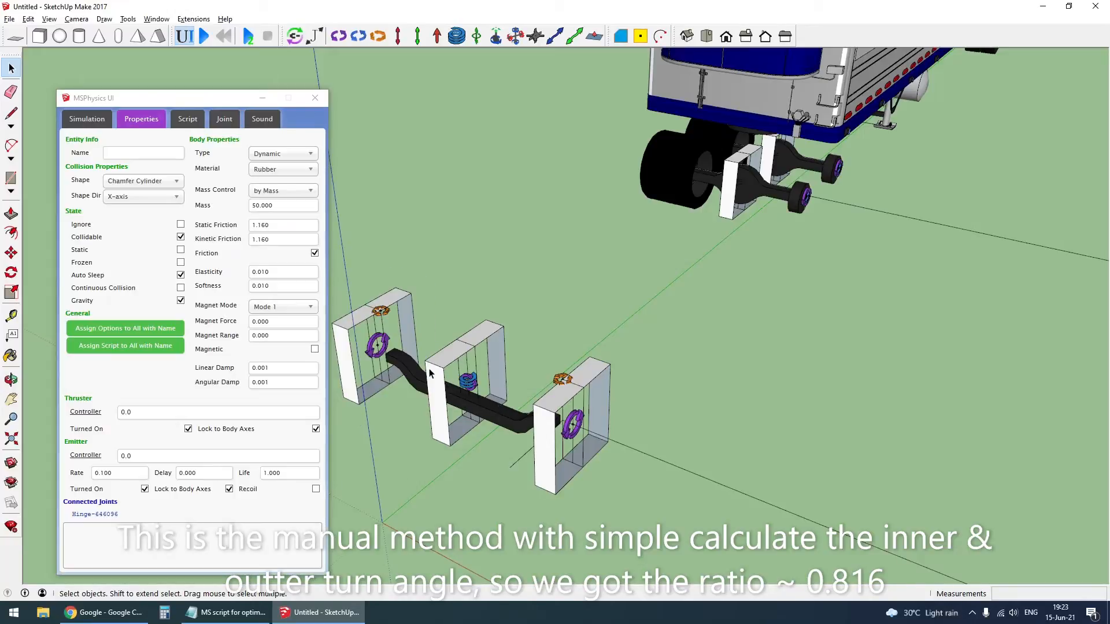
- Copy the line group from the near-side steering servo's centre to the far-side steering servo's centre
{"action": "left_click", "coordinate": [517, 473]}
{"action": "key", "text": "m"}
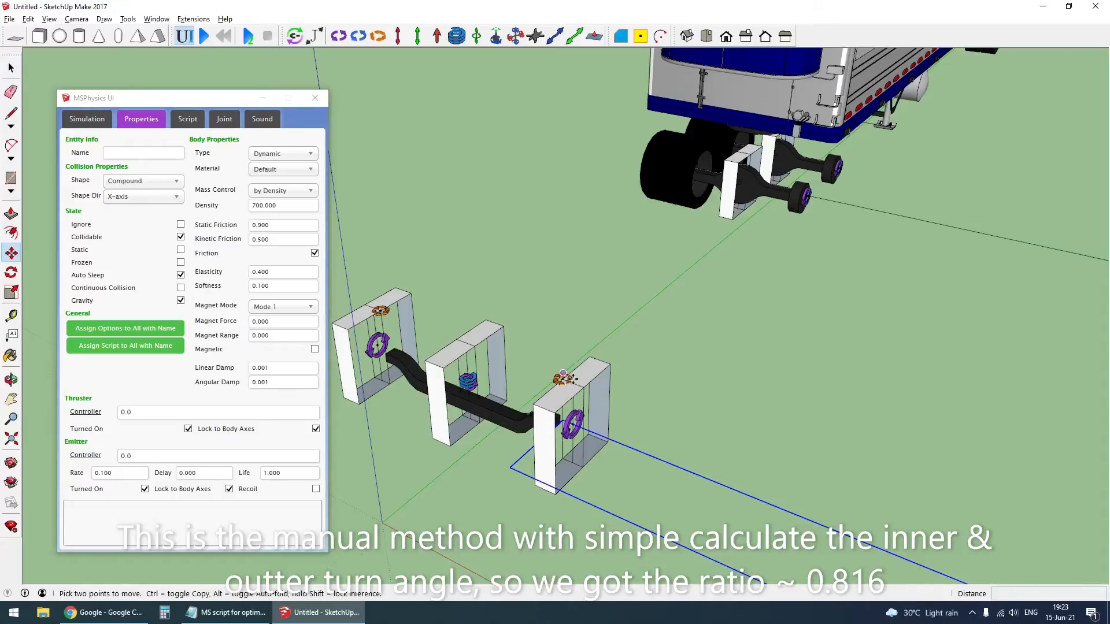
{"action": "scroll", "coordinate": [563, 373], "scroll_direction": "up", "scroll_amount": 8}
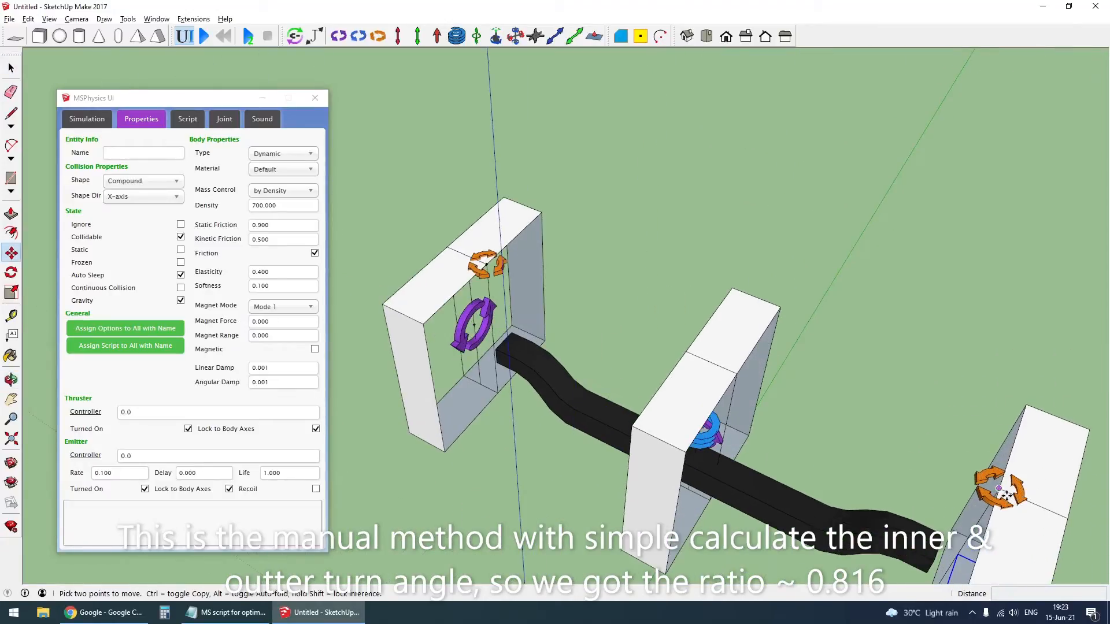
{"action": "left_click", "coordinate": [1004, 494]}
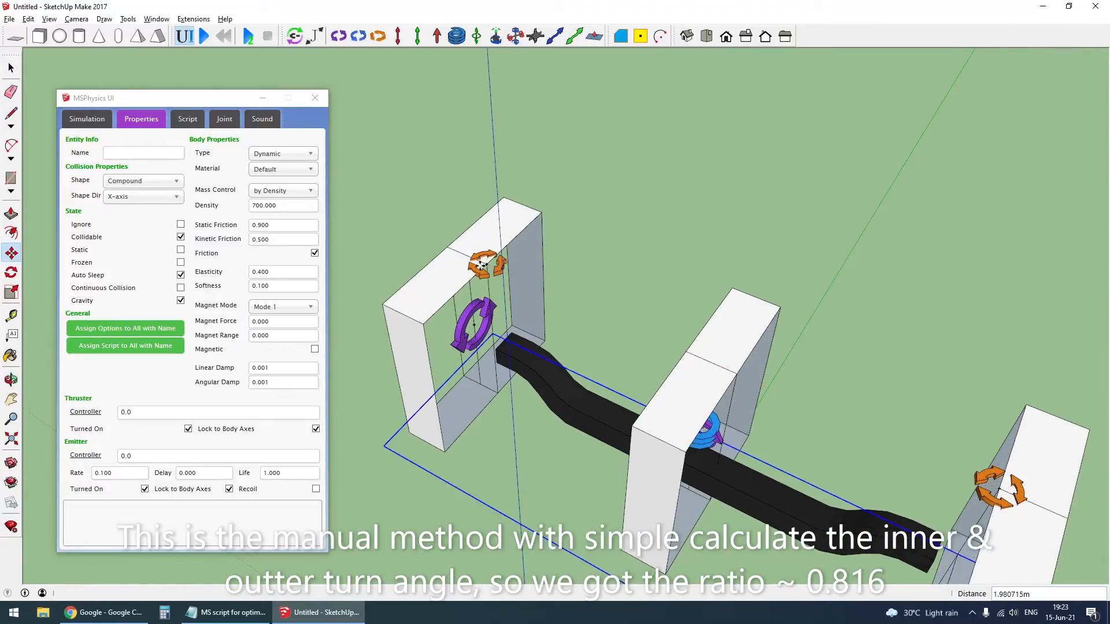
{"action": "scroll", "coordinate": [675, 413], "scroll_direction": "down", "scroll_amount": 6}
{"action": "key", "text": "space"}
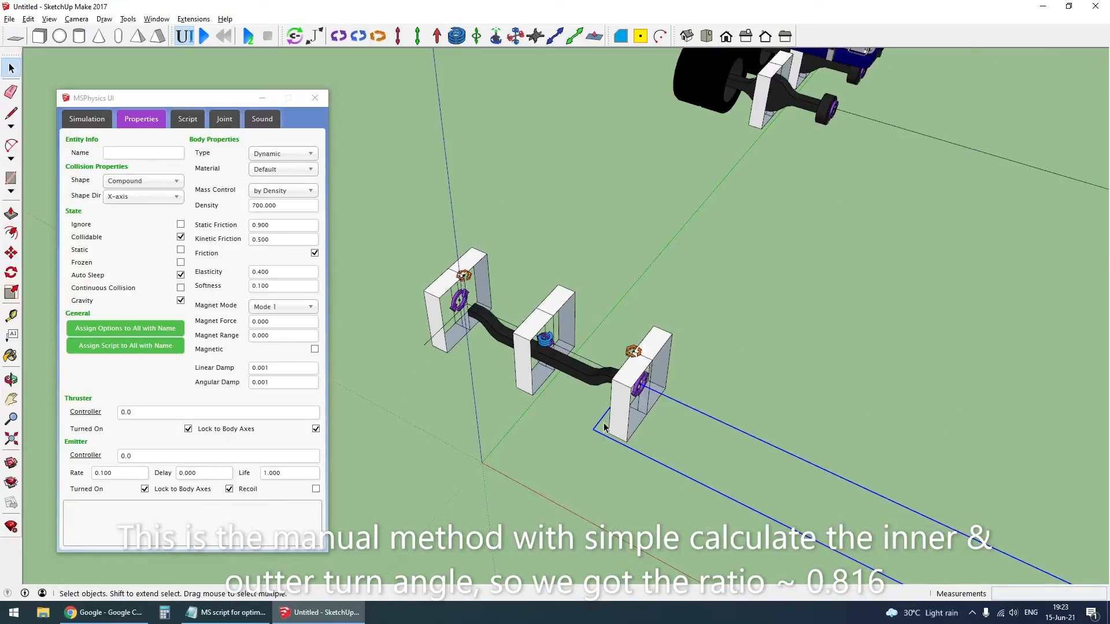
- Rotate the near-side line group 45 degrees about its steering servo's centre, toward the drive axle line
{"action": "scroll", "coordinate": [637, 364], "scroll_direction": "up", "scroll_amount": 5}
{"action": "key", "text": "q"}
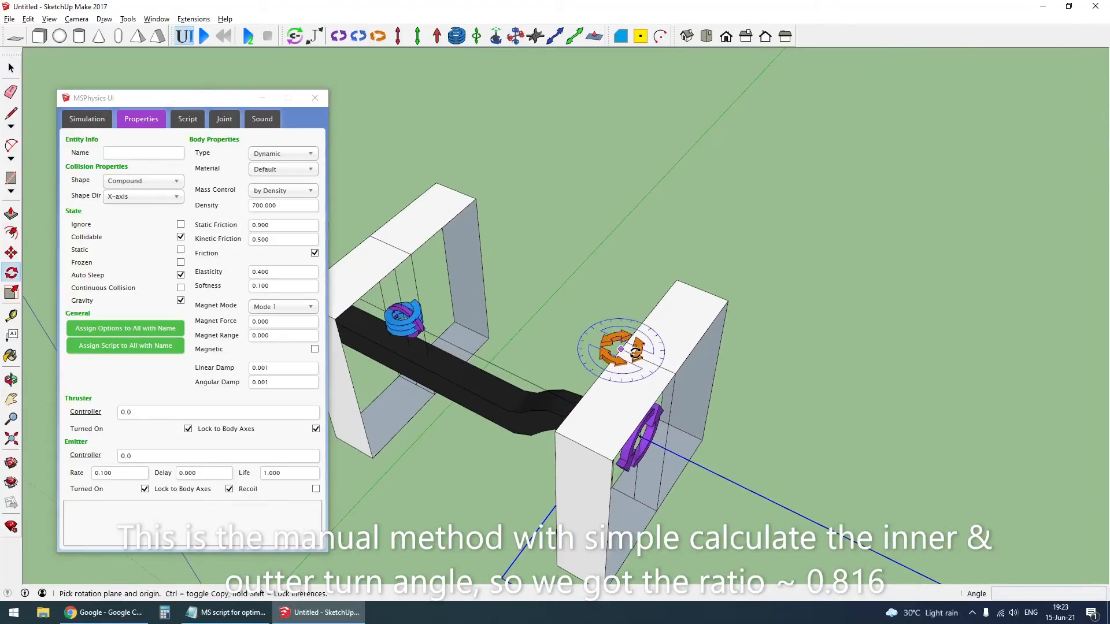
{"action": "left_click", "coordinate": [620, 349]}
{"action": "left_click", "coordinate": [735, 416]}
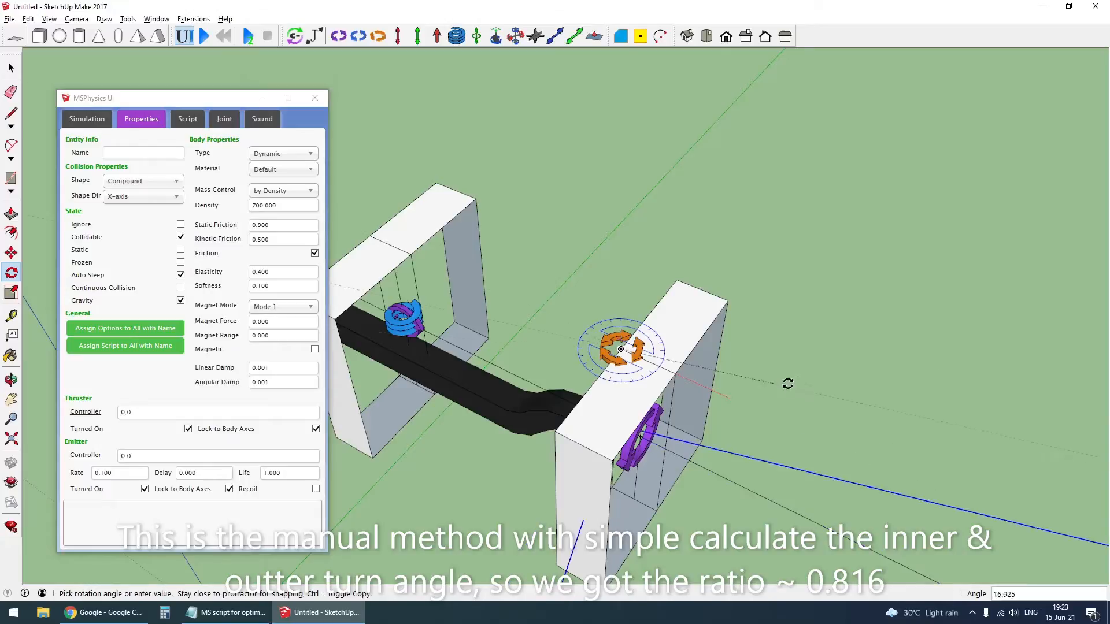
{"action": "left_click", "coordinate": [802, 341]}
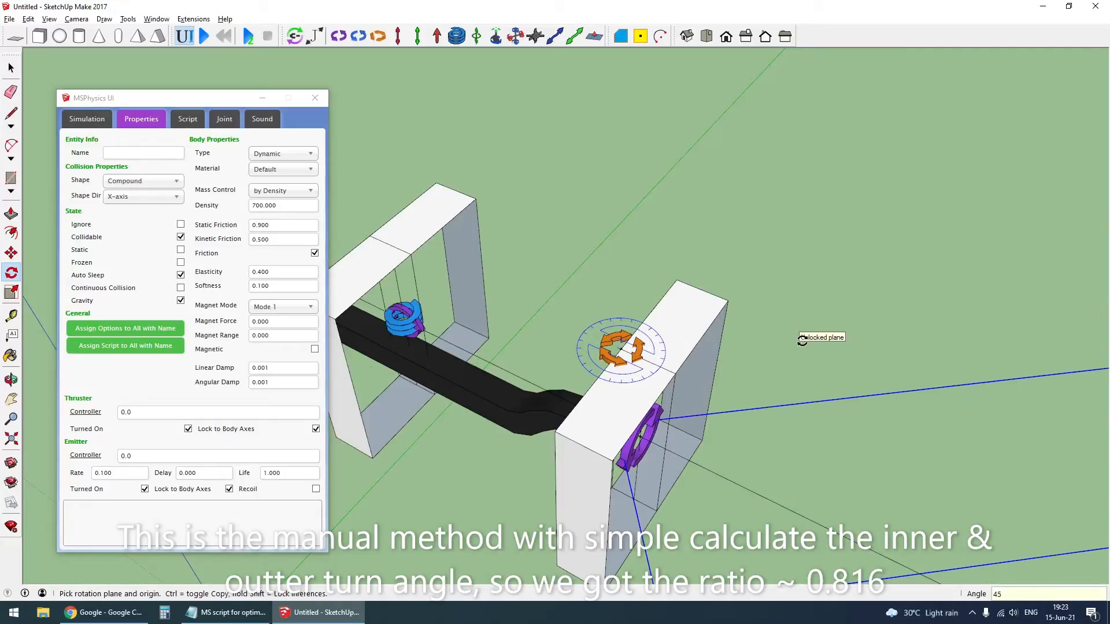
{"action": "key", "text": "Return"}
{"action": "key", "text": "space"}
- Rotate the far-side line group about its servo's centre until it meets the intersection of the near-side line and the drive axle line
{"action": "scroll", "coordinate": [757, 375], "scroll_direction": "down", "scroll_amount": 6}
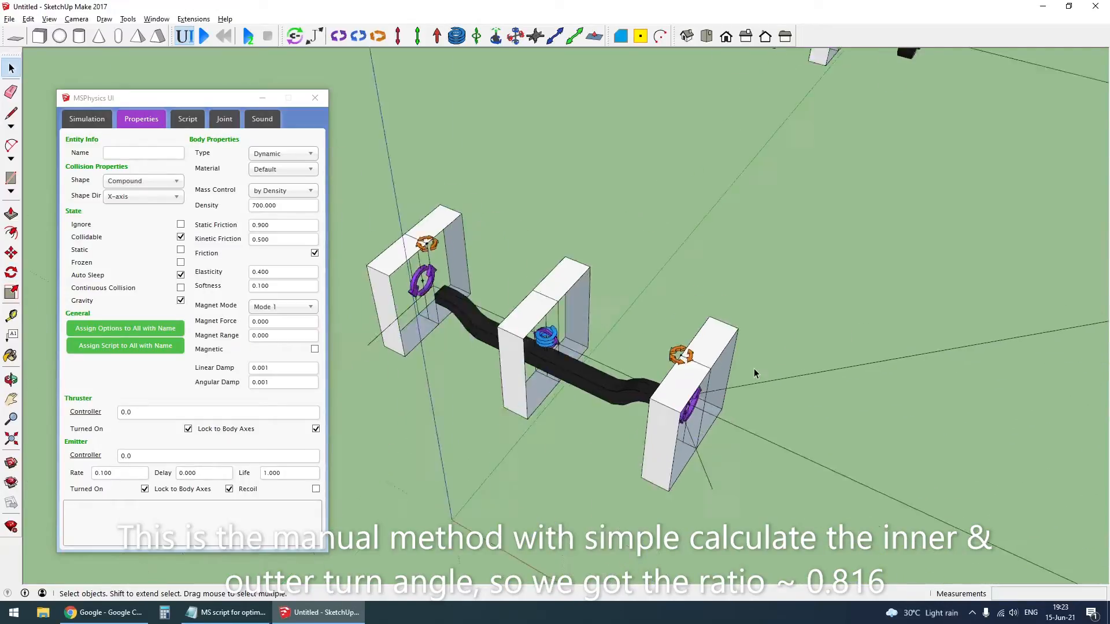
{"action": "scroll", "coordinate": [647, 324], "scroll_direction": "up", "scroll_amount": 5}
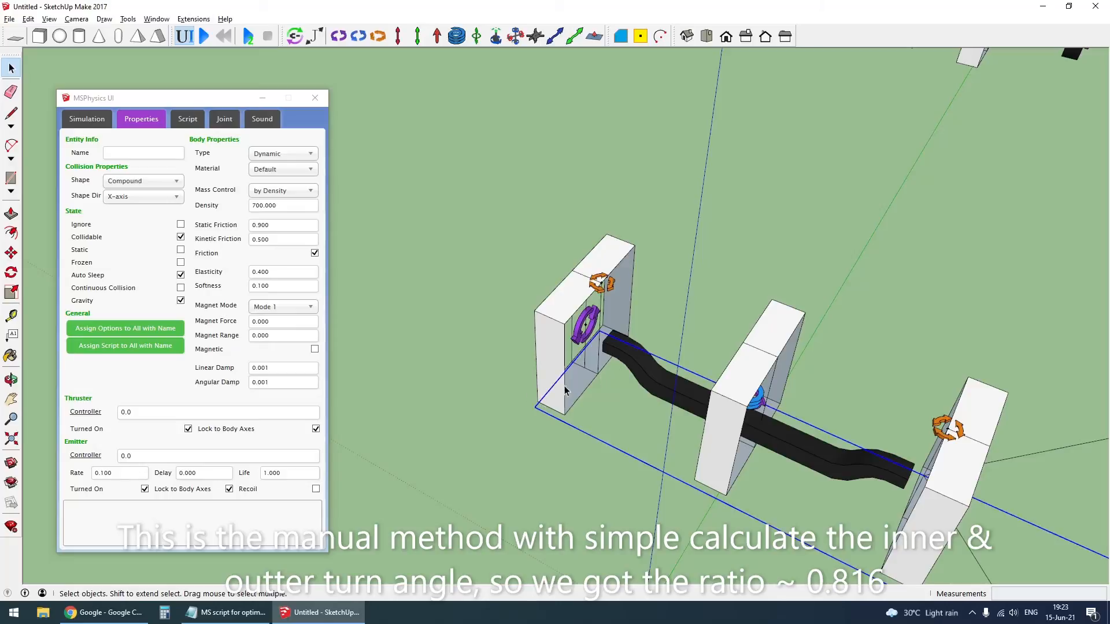
{"action": "scroll", "coordinate": [602, 286], "scroll_direction": "up", "scroll_amount": 8}
{"action": "key", "text": "q"}
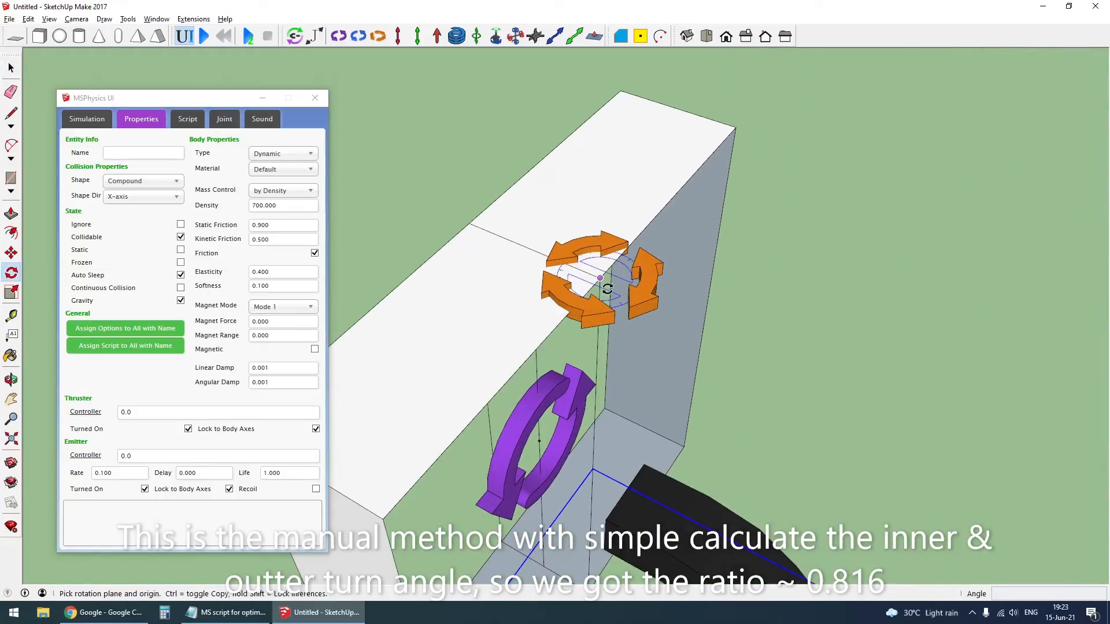
{"action": "scroll", "coordinate": [601, 295], "scroll_direction": "down", "scroll_amount": 8}
{"action": "scroll", "coordinate": [555, 308], "scroll_direction": "down", "scroll_amount": 6}
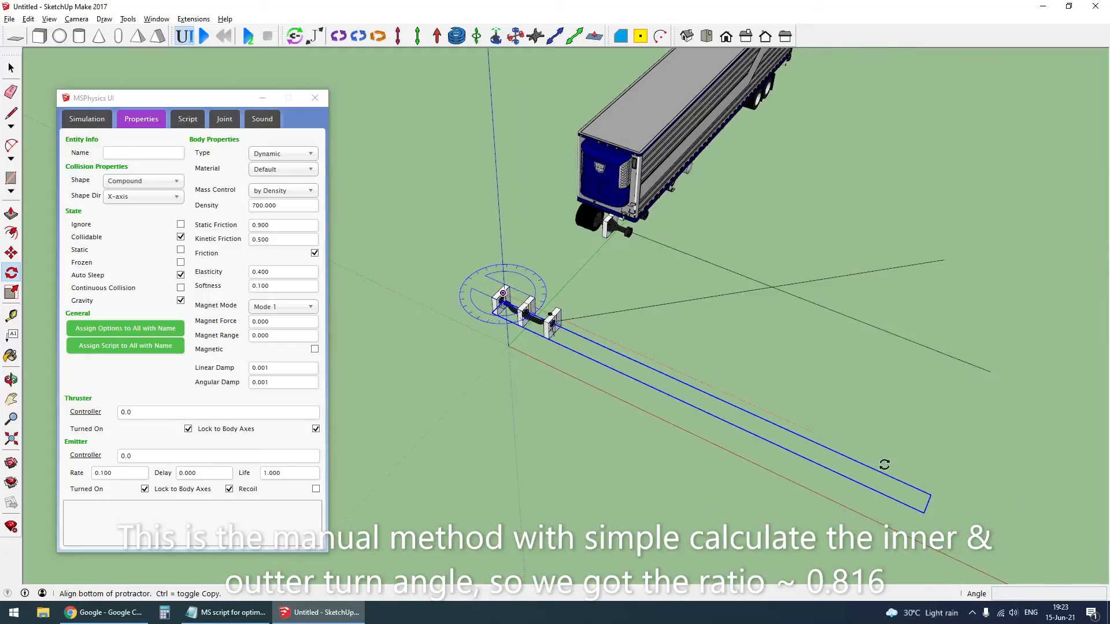
{"action": "left_click", "coordinate": [926, 497]}
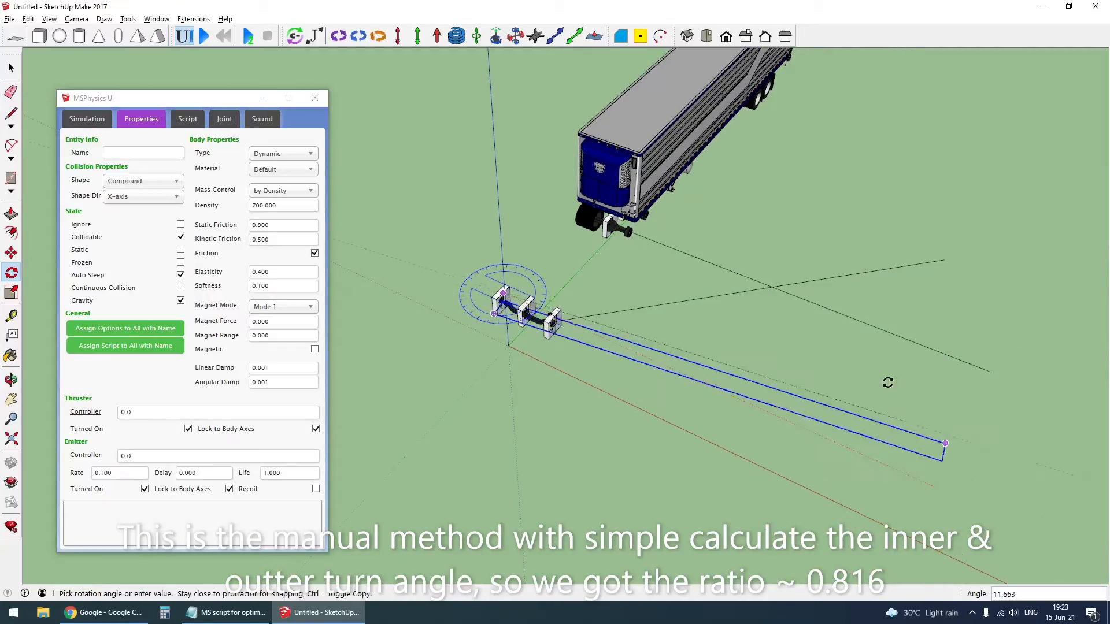
{"action": "left_click", "coordinate": [786, 289]}
- Switch to Calculator and divide the outer turn angle 36.718 by the inner turn angle 45
{"action": "left_click", "coordinate": [224, 613]}
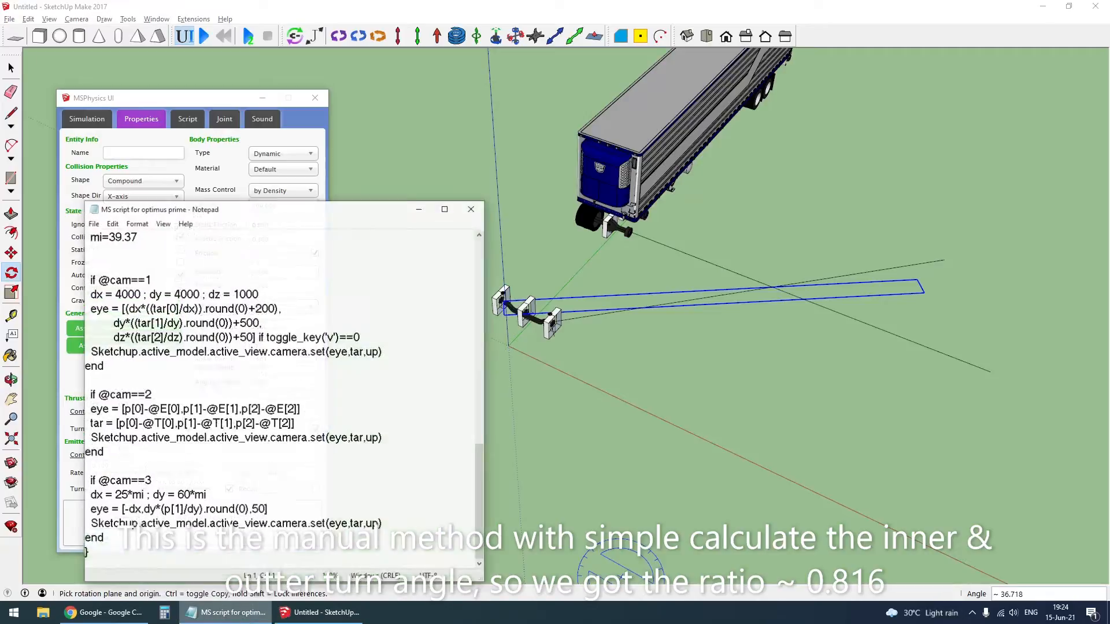
{"action": "left_click", "coordinate": [164, 613]}
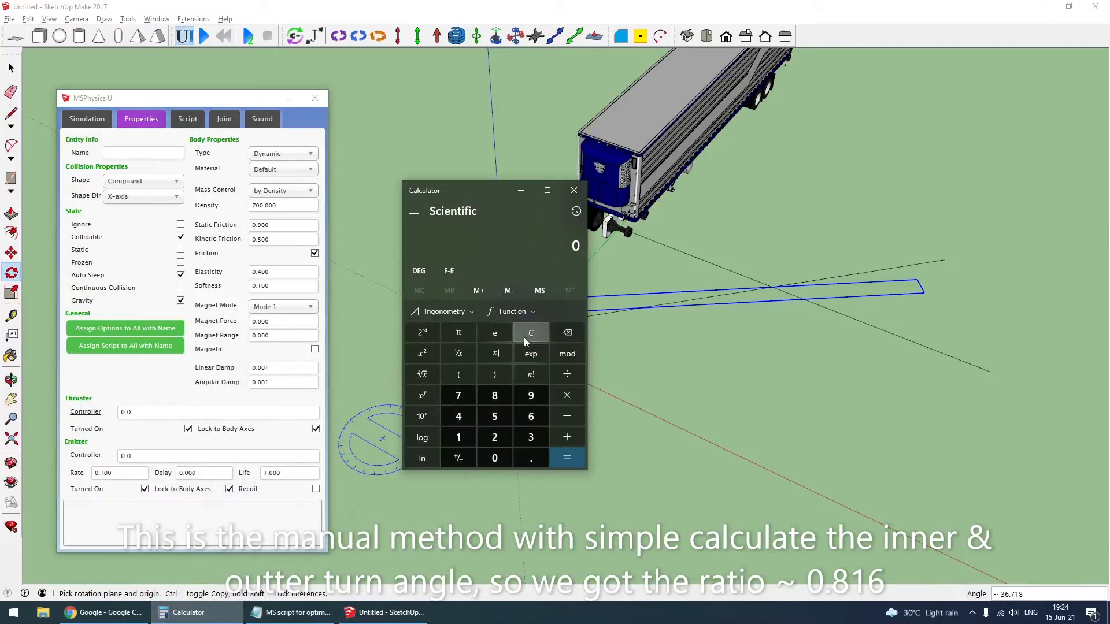
{"action": "type", "text": "36.7"}
{"action": "type", "text": "18/45"}
{"action": "key", "text": "Return"}
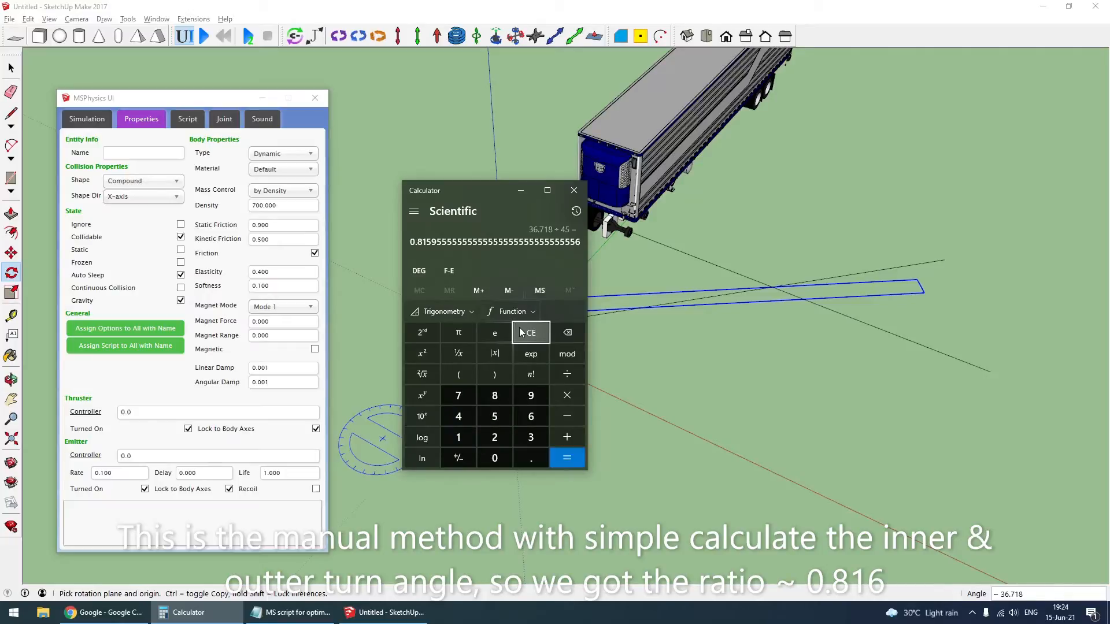
{"action": "left_click_drag", "start_coordinate": [423, 243], "coordinate": [452, 242]}
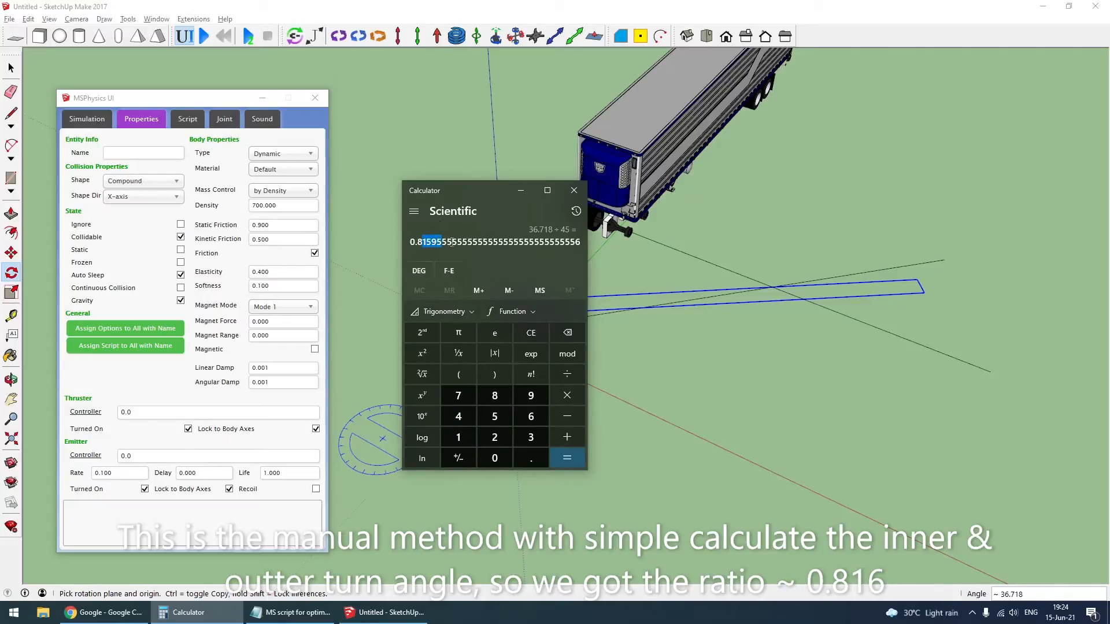
{"action": "left_click", "coordinate": [455, 247]}
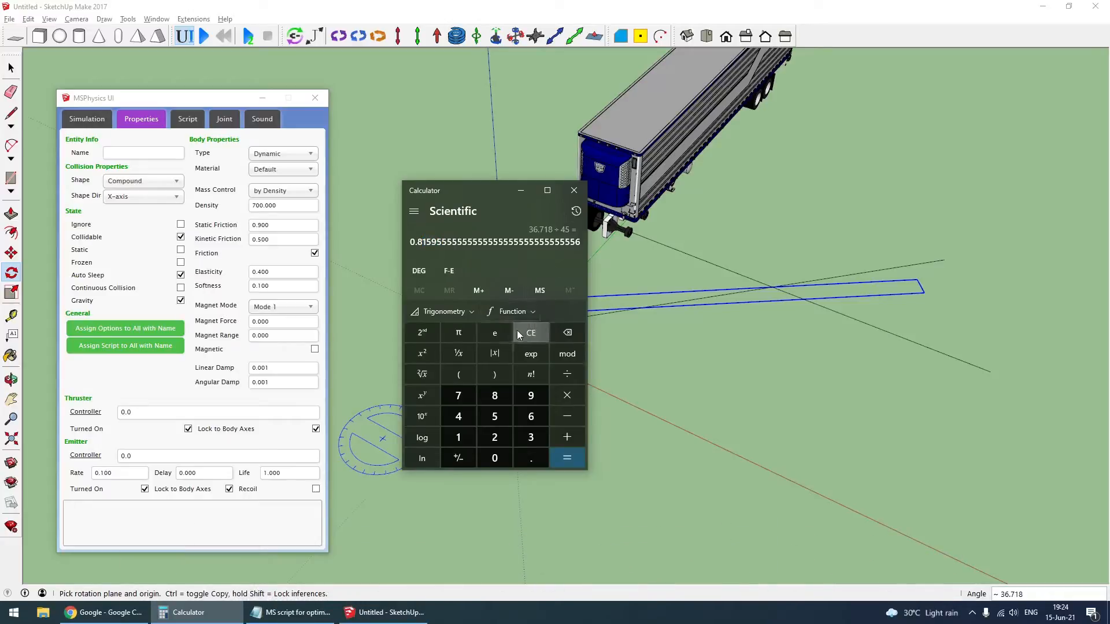
- Return to SketchUp and set the near-side steering servo's angular rate to 70 and its controller to (0.816*key('right')-key('left'))*45
{"action": "left_click", "coordinate": [812, 199]}
{"action": "key", "text": "space"}
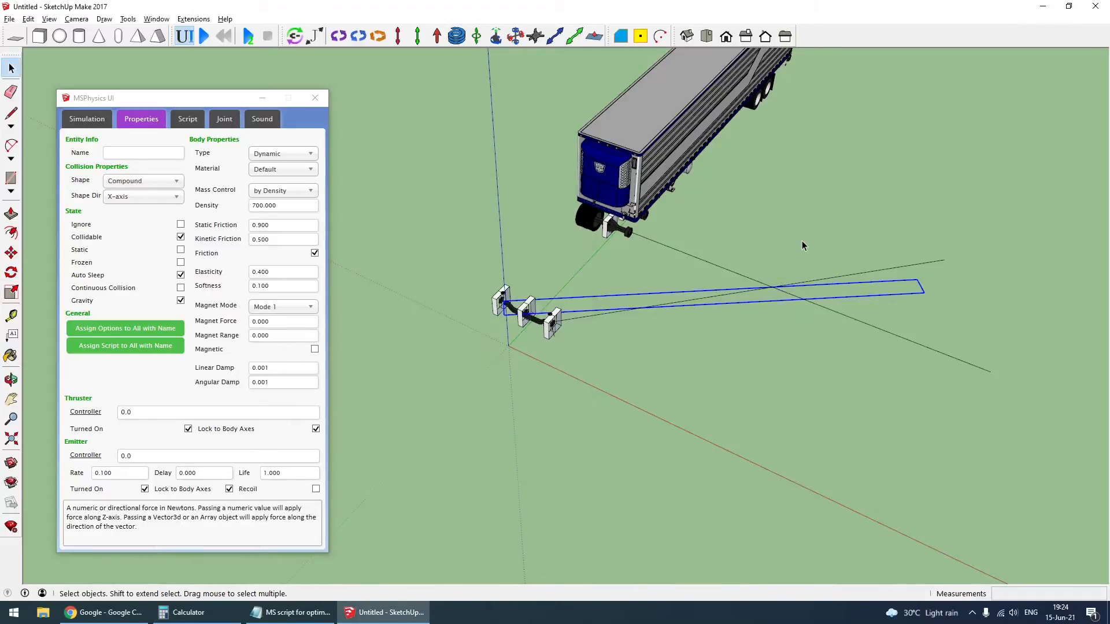
{"action": "left_click", "coordinate": [801, 243]}
{"action": "scroll", "coordinate": [540, 338], "scroll_direction": "up", "scroll_amount": 5}
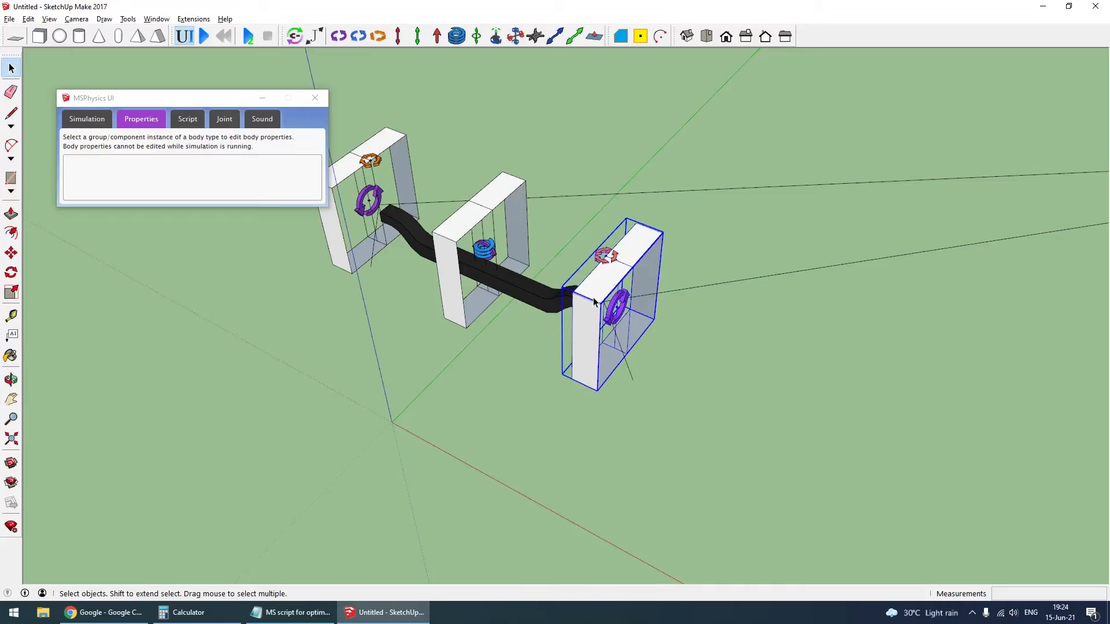
{"action": "mouse_move", "coordinate": [126, 551]}
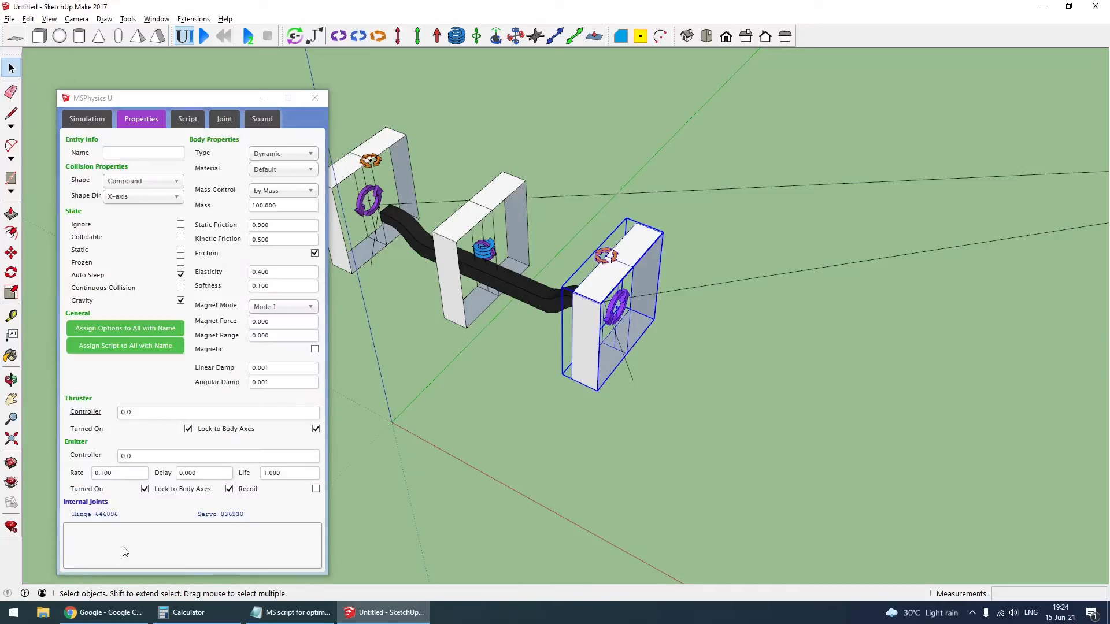
{"action": "left_click", "coordinate": [230, 522]}
{"action": "left_click", "coordinate": [117, 307]}
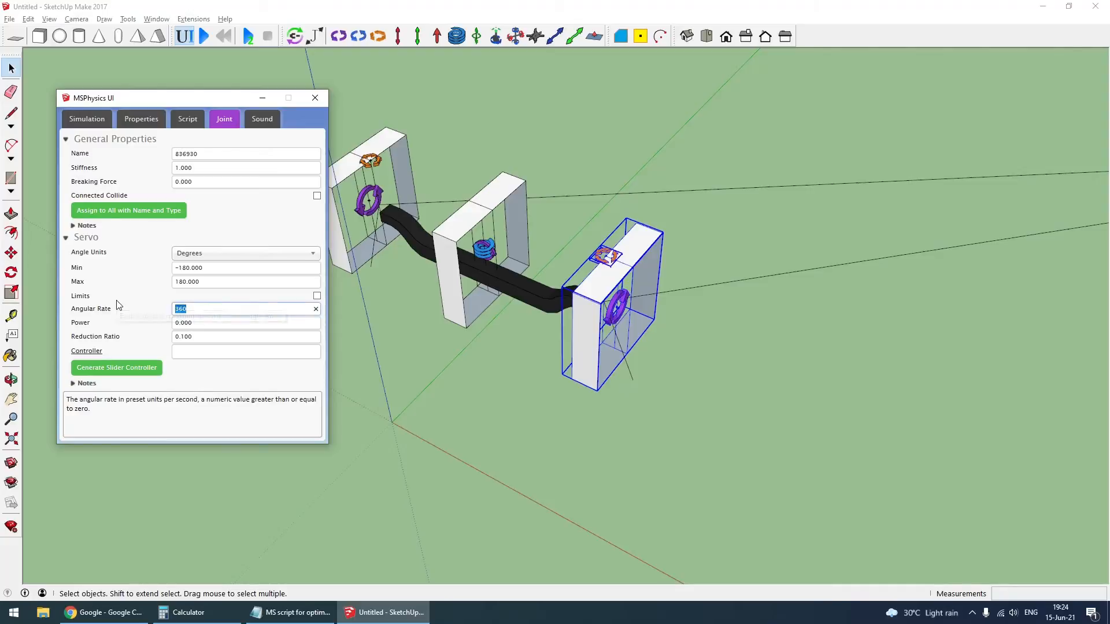
{"action": "type", "text": "70"}
{"action": "left_click", "coordinate": [176, 351]}
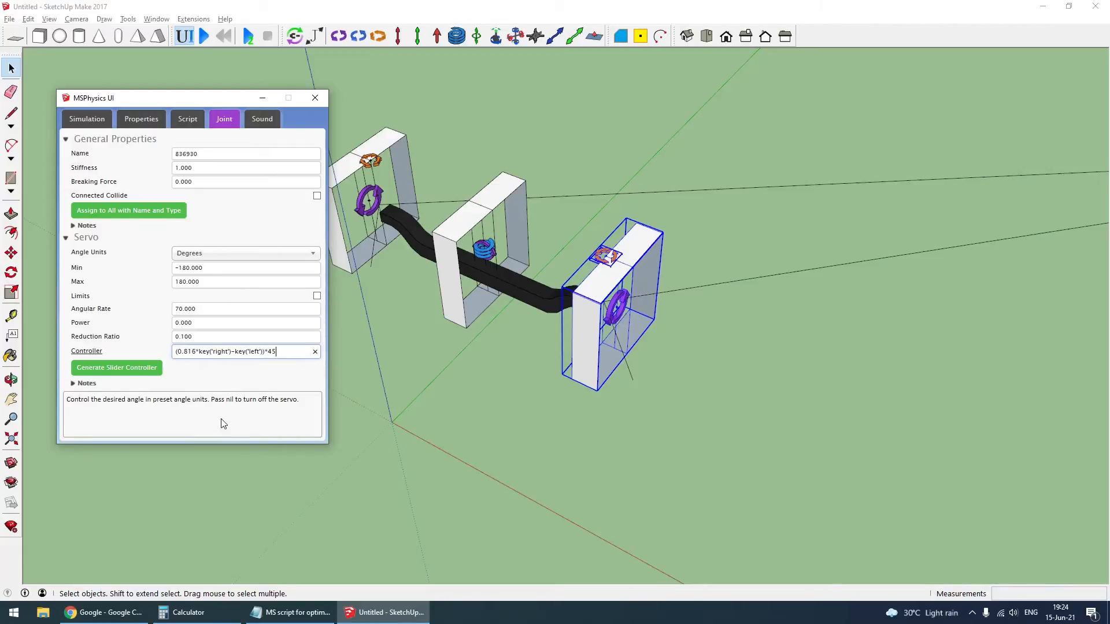
- Set the far-side steering servo's angular rate to 70 and its controller to (key('right')-key('left')*0.816)*45
{"action": "scroll", "coordinate": [595, 318], "scroll_direction": "down", "scroll_amount": 2}
{"action": "left_click", "coordinate": [400, 222]}
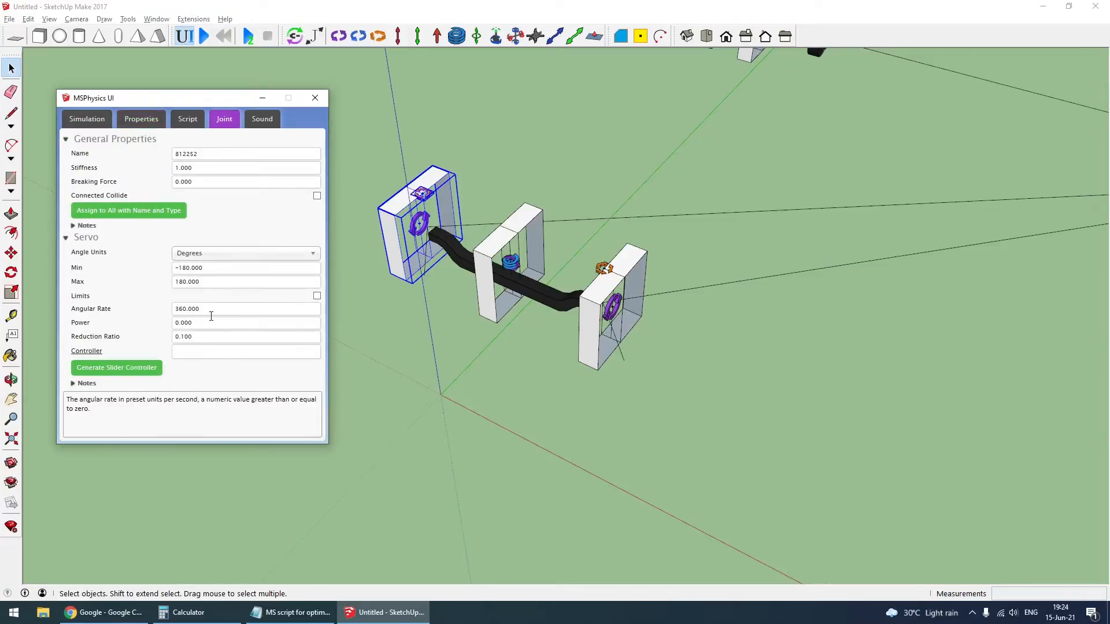
{"action": "left_click", "coordinate": [186, 309]}
{"action": "type", "text": "70"}
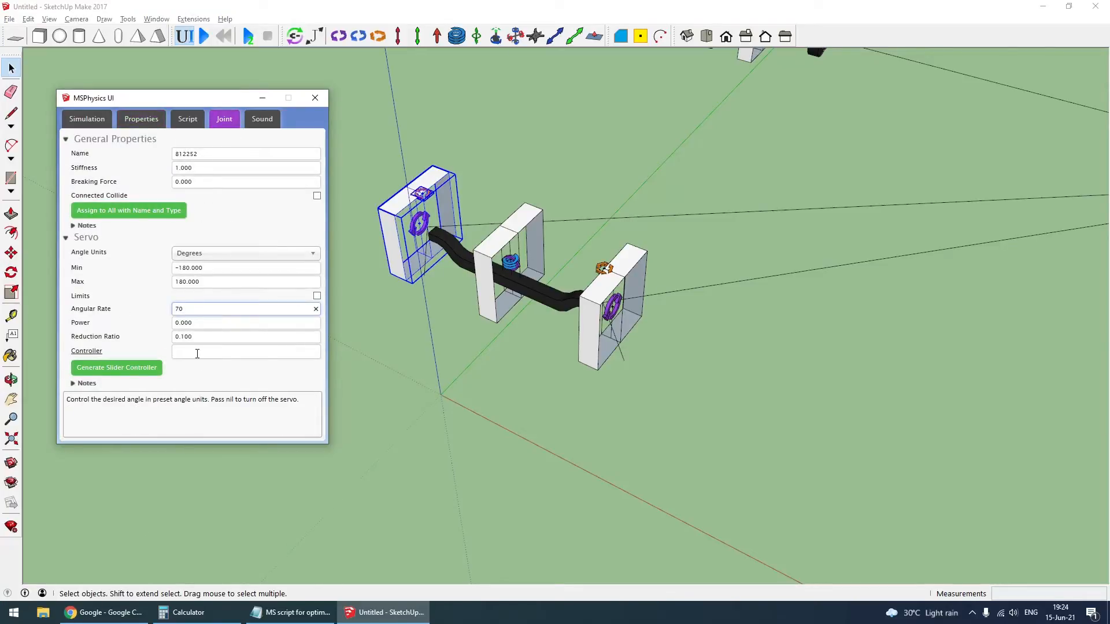
{"action": "left_click", "coordinate": [197, 353]}
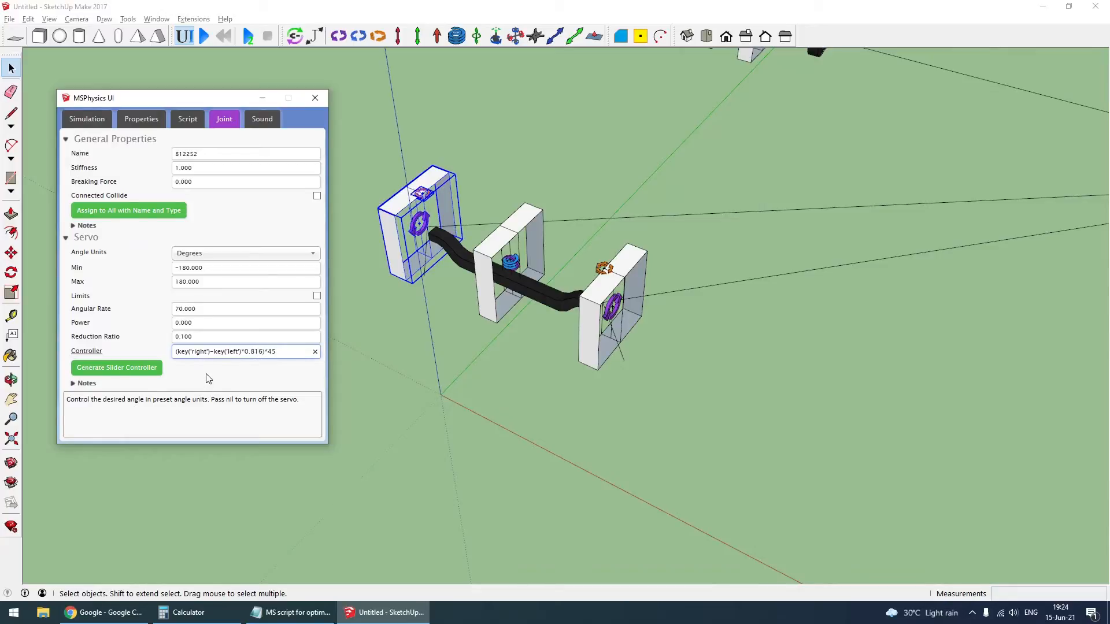
{"action": "left_click", "coordinate": [537, 470]}
{"action": "scroll", "coordinate": [475, 457], "scroll_direction": "down", "scroll_amount": 3}
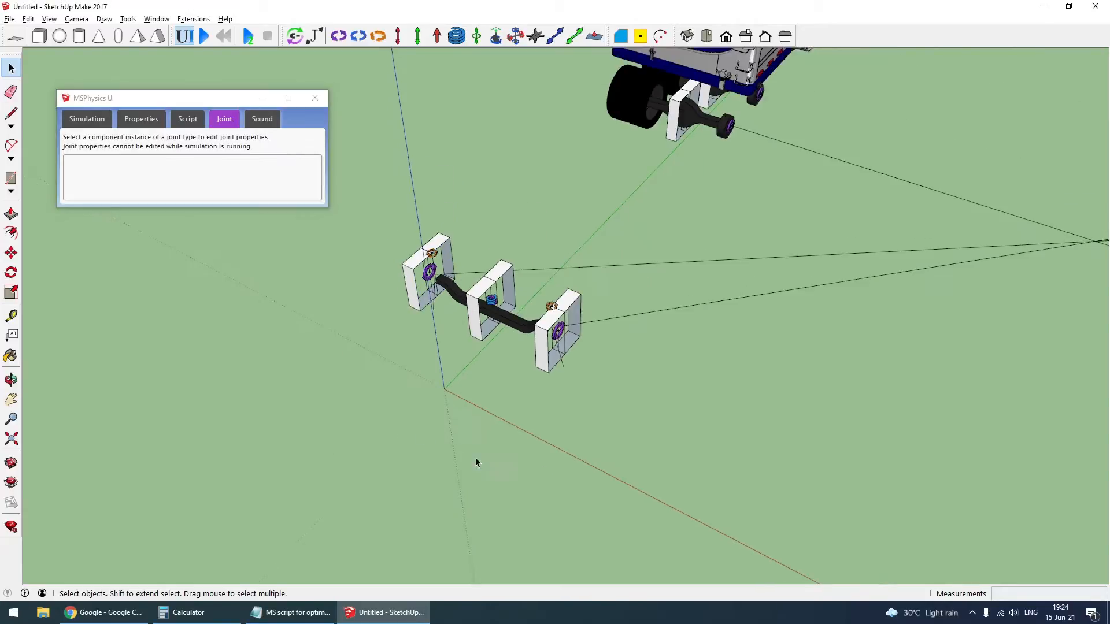
{"action": "middle_click_drag", "start_coordinate": [475, 457], "coordinate": [620, 334]}
{"action": "scroll", "coordinate": [562, 267], "scroll_direction": "up", "scroll_amount": 2}
{"action": "scroll", "coordinate": [562, 269], "scroll_direction": "down", "scroll_amount": 2}
{"action": "left_click", "coordinate": [543, 364]}
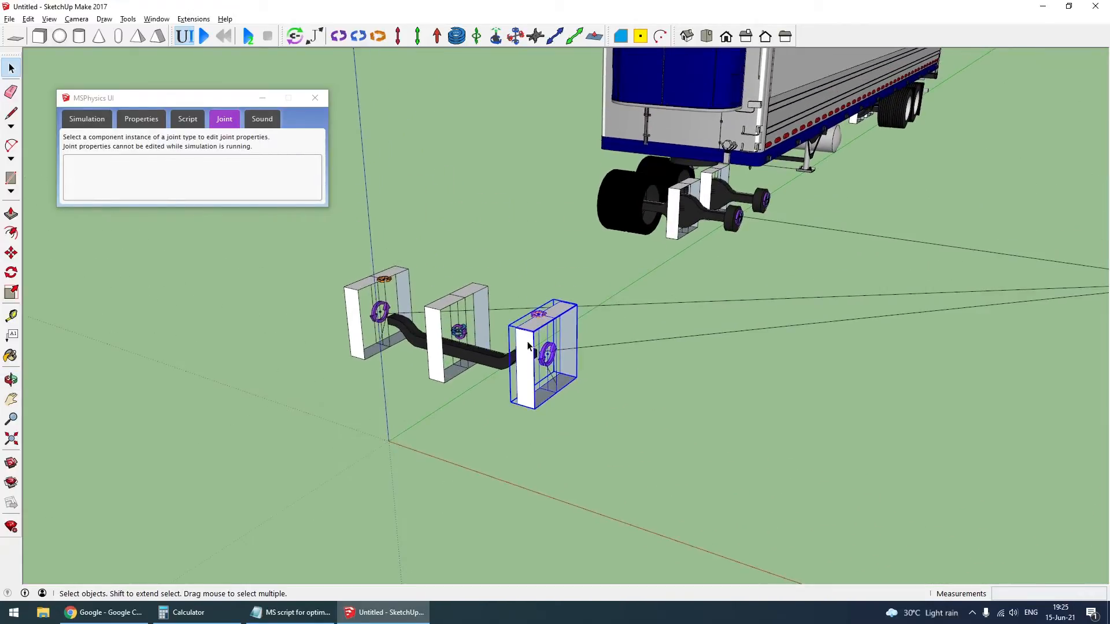
{"action": "middle_click_drag", "start_coordinate": [559, 407], "coordinate": [531, 370]}
{"action": "scroll", "coordinate": [539, 376], "scroll_direction": "up", "scroll_amount": 4}
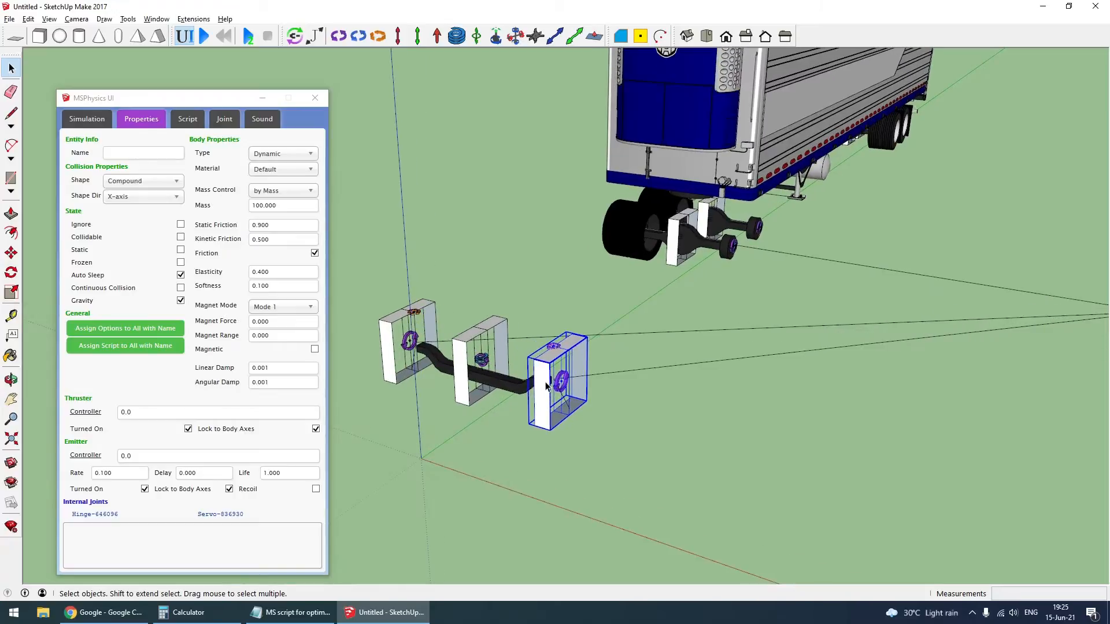
{"action": "scroll", "coordinate": [547, 382], "scroll_direction": "down", "scroll_amount": 3}
- Switch to the Notepad file MS script for optimus prime and copy the complete Rear motor controller formula
{"action": "left_click", "coordinate": [290, 616]}
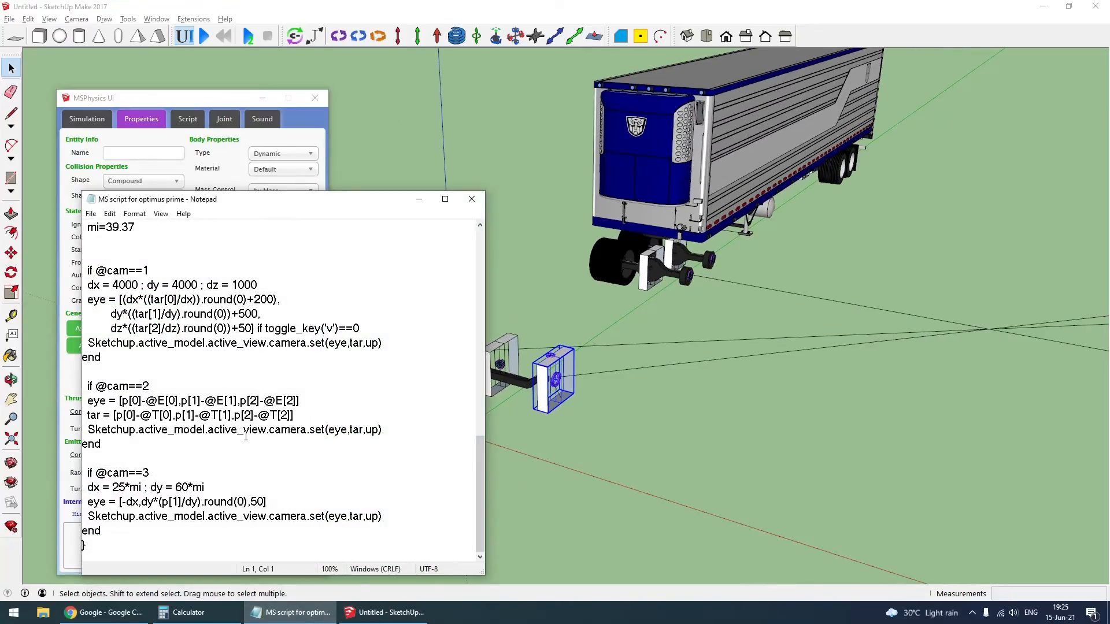
{"action": "left_click_drag", "start_coordinate": [478, 502], "coordinate": [490, 286]}
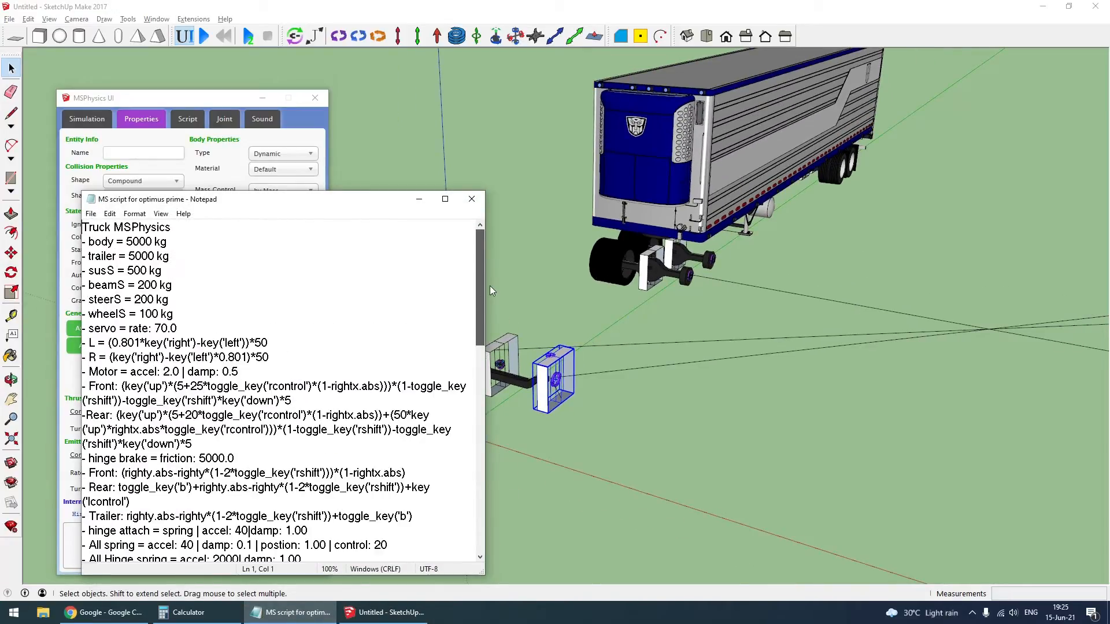
{"action": "scroll", "coordinate": [151, 345], "scroll_direction": "down", "scroll_amount": 2}
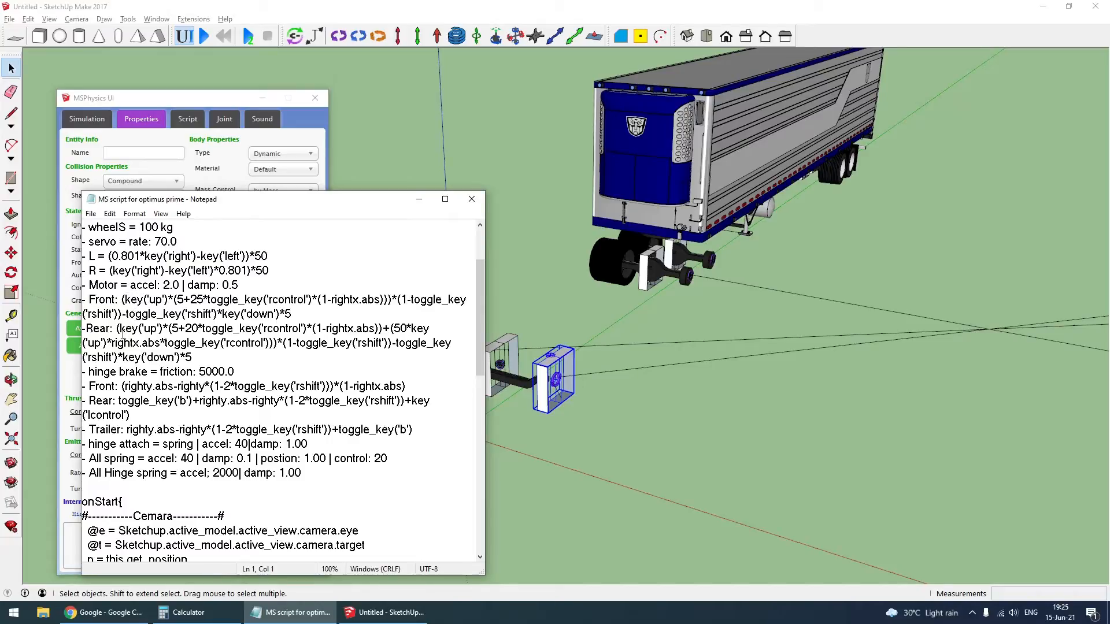
{"action": "left_click_drag", "start_coordinate": [117, 329], "coordinate": [202, 364]}
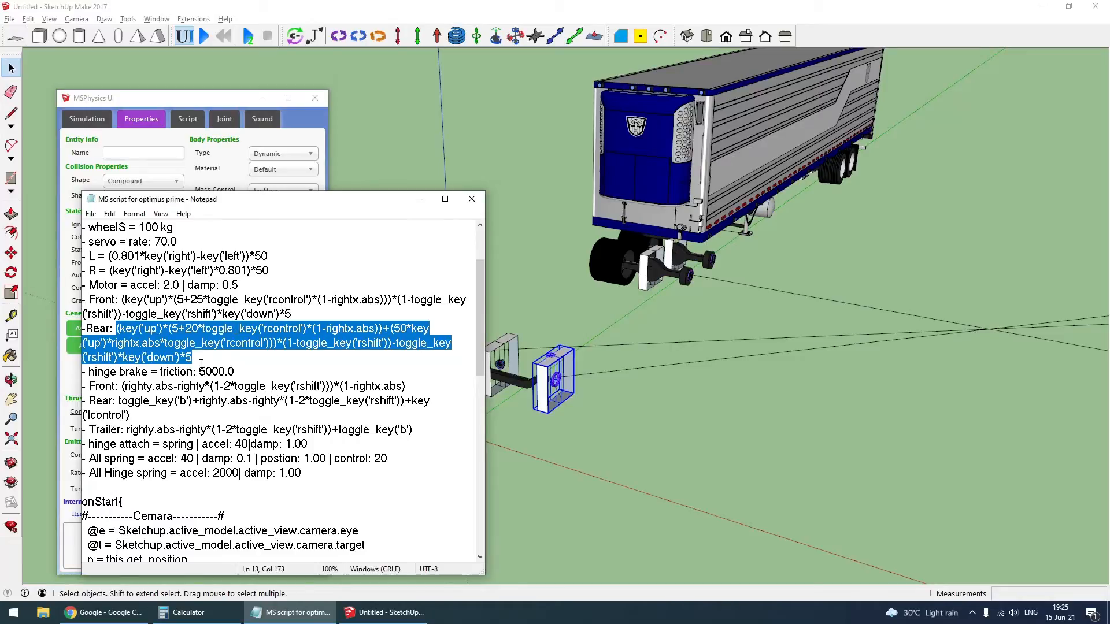
- Return to SketchUp and give the front drive axle's near-side motor the copied Rear formula as controller, Free Rotate enabled, and an acceleration of 2
{"action": "left_click", "coordinate": [711, 336]}
{"action": "scroll", "coordinate": [695, 277], "scroll_direction": "up", "scroll_amount": 7}
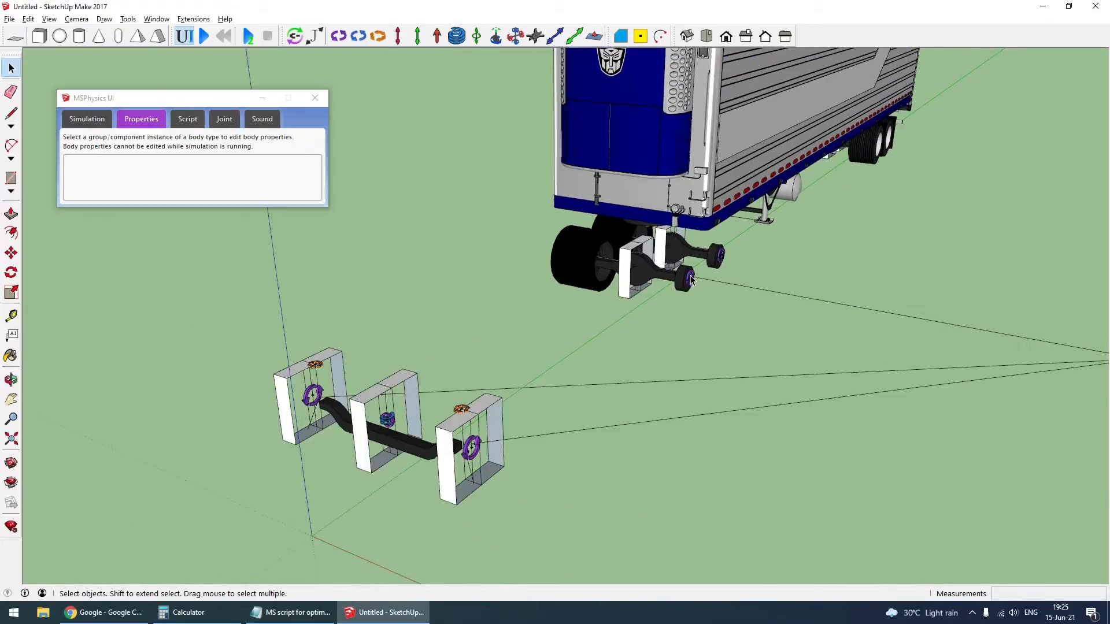
{"action": "middle_click_drag", "start_coordinate": [716, 303], "coordinate": [645, 255]}
{"action": "left_click", "coordinate": [647, 260]}
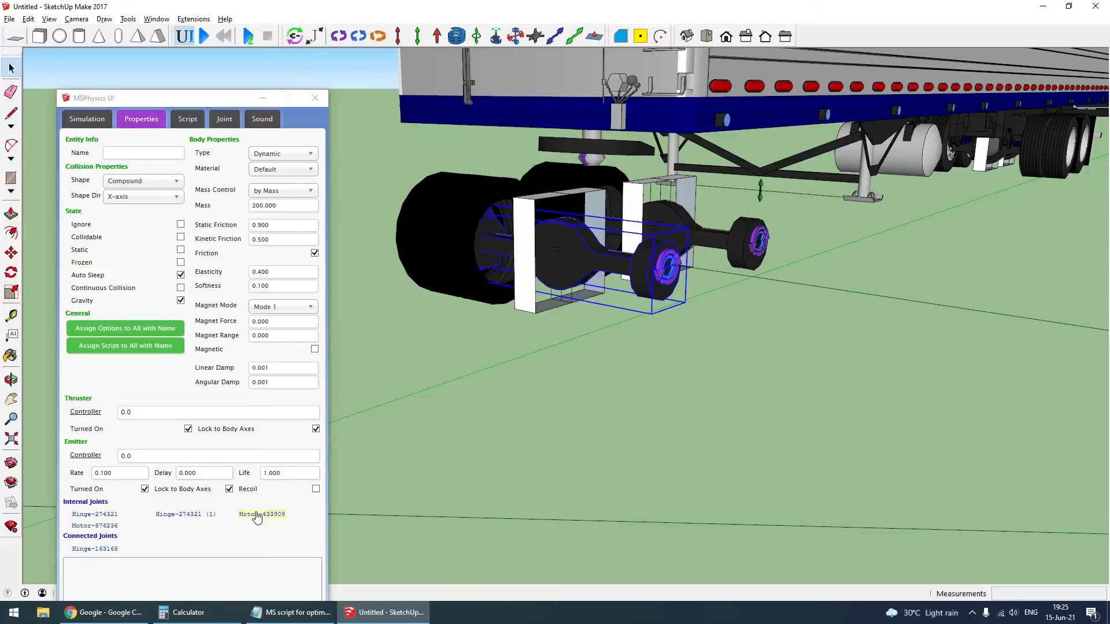
{"action": "left_click", "coordinate": [258, 515]}
{"action": "left_click", "coordinate": [193, 295]}
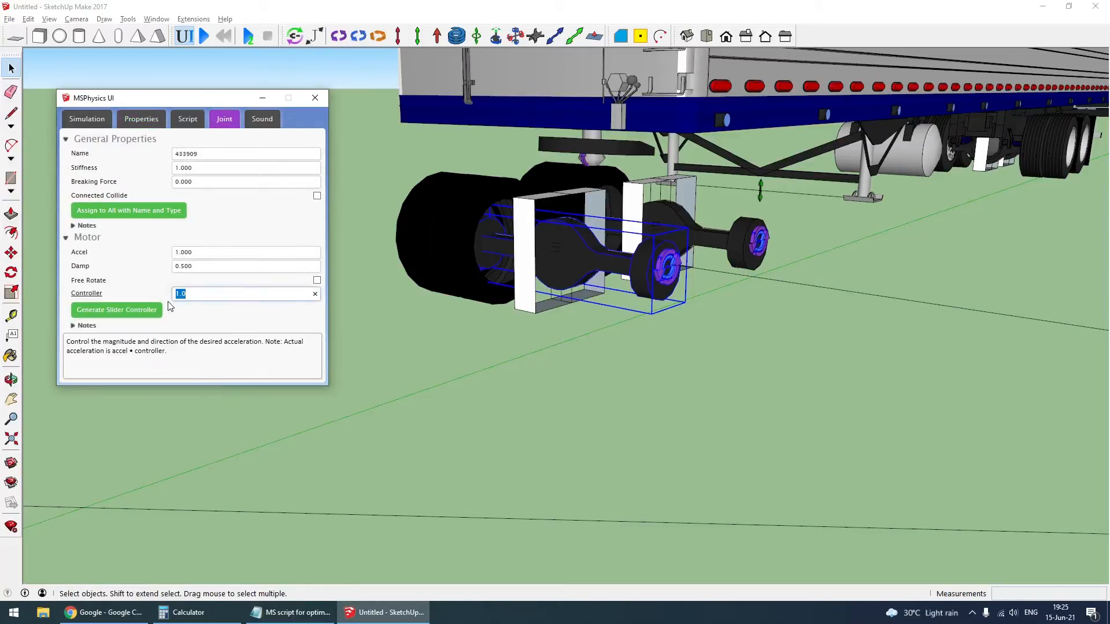
{"action": "key", "text": "ctrl+v"}
{"action": "left_click", "coordinate": [317, 279]}
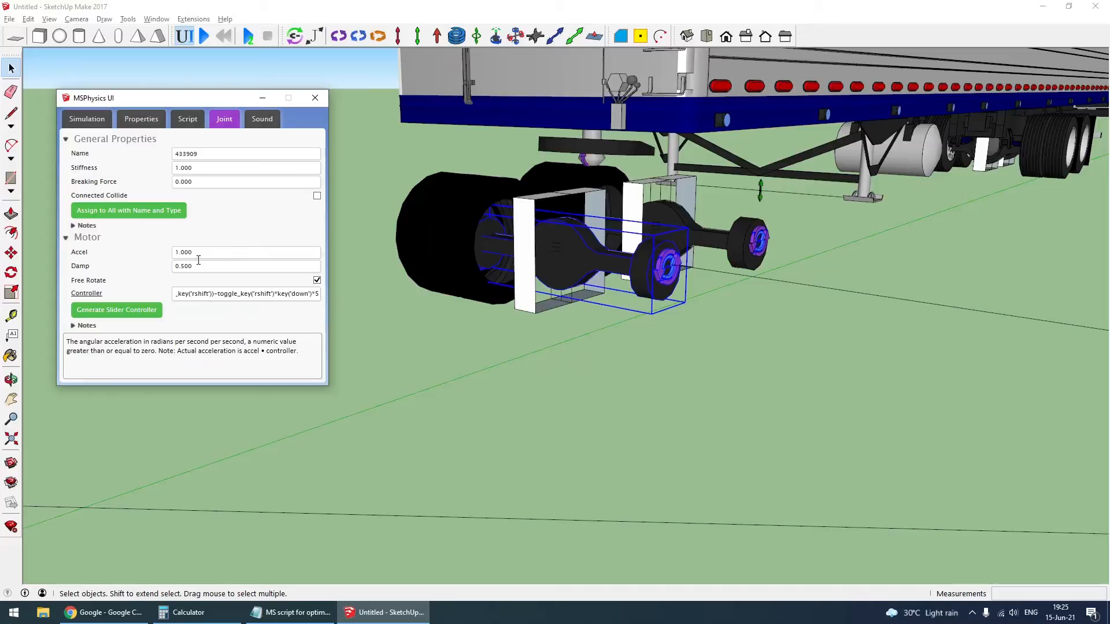
{"action": "left_click", "coordinate": [202, 293]}
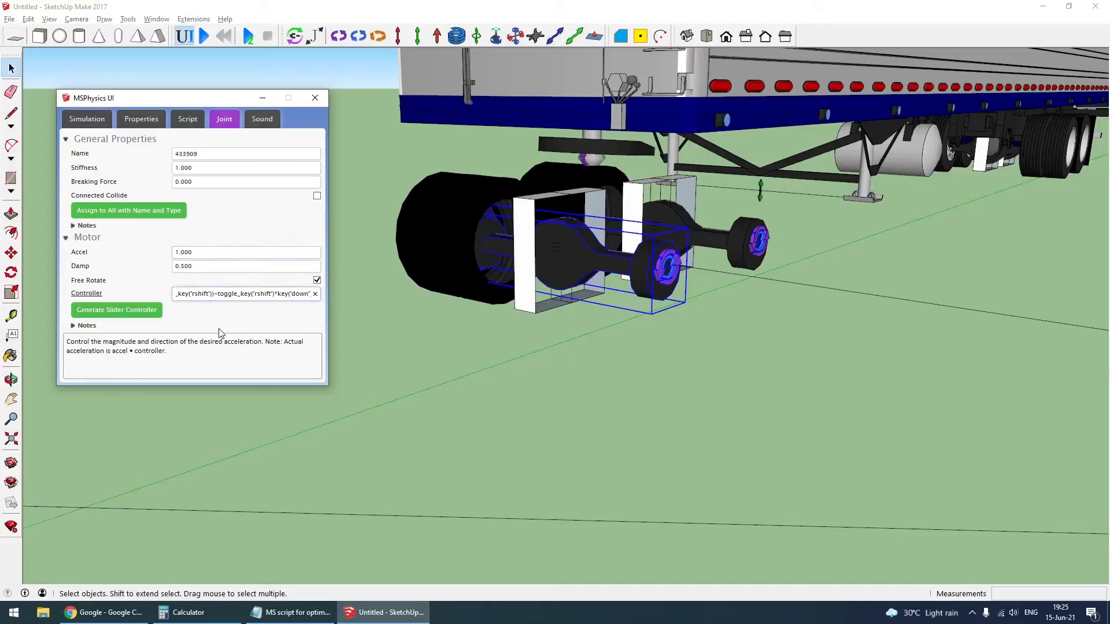
{"action": "key", "text": "Home"}
{"action": "left_click", "coordinate": [197, 252]}
{"action": "type", "text": "2"}
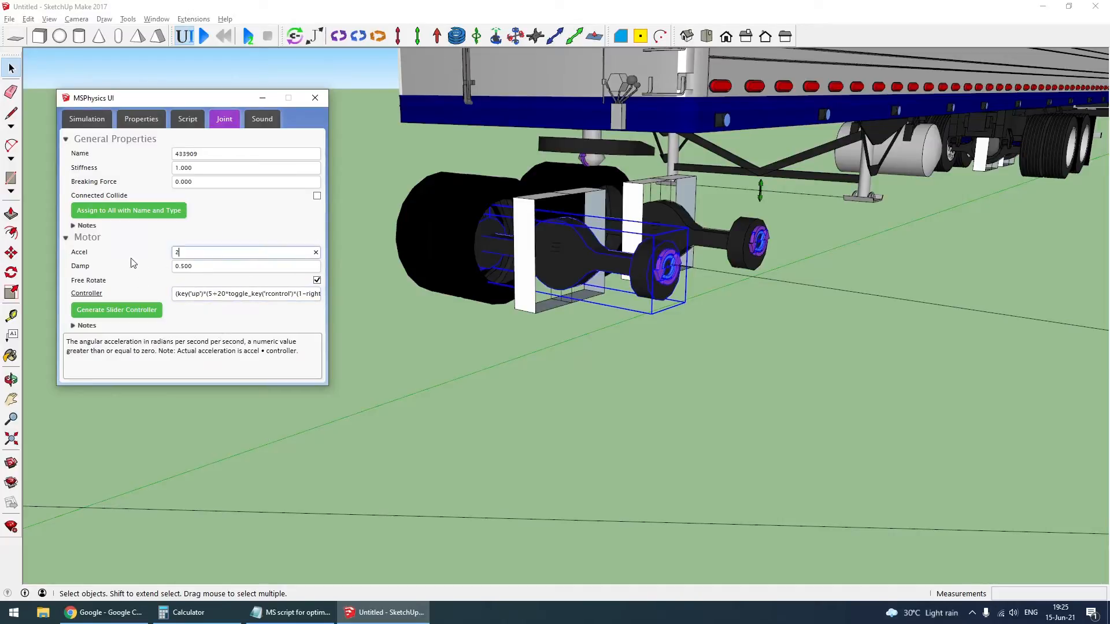
- Give the far-side drive wheel's motor the same Rear controller, Free Rotate and acceleration 2, and assign these to all motors with its name
{"action": "left_click", "coordinate": [434, 235]}
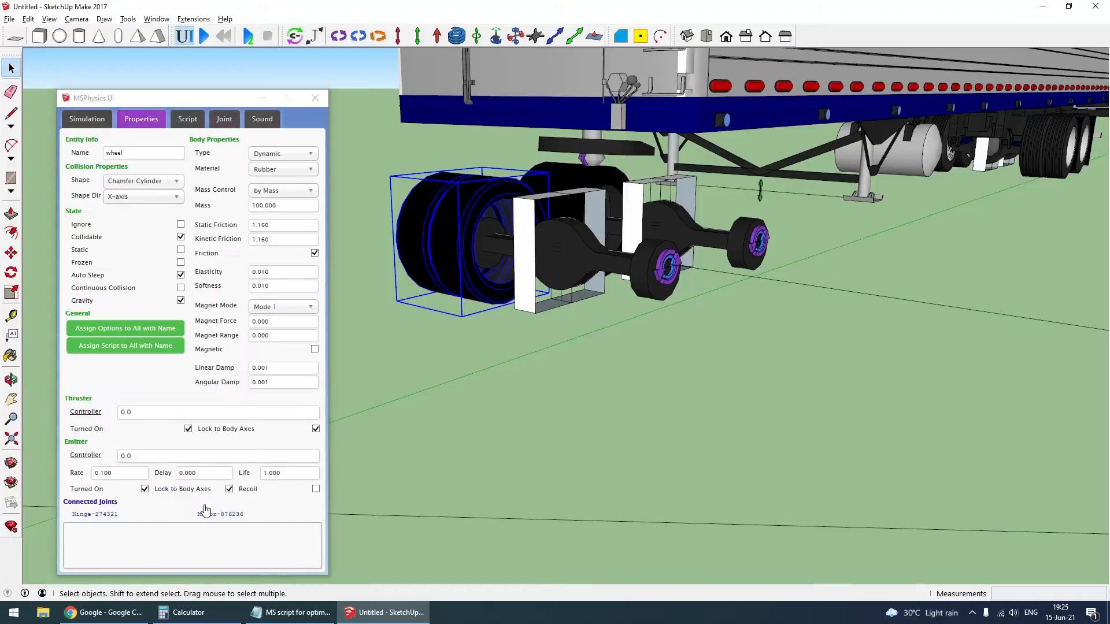
{"action": "double_click", "coordinate": [186, 295]}
{"action": "key", "text": "ctrl+v"}
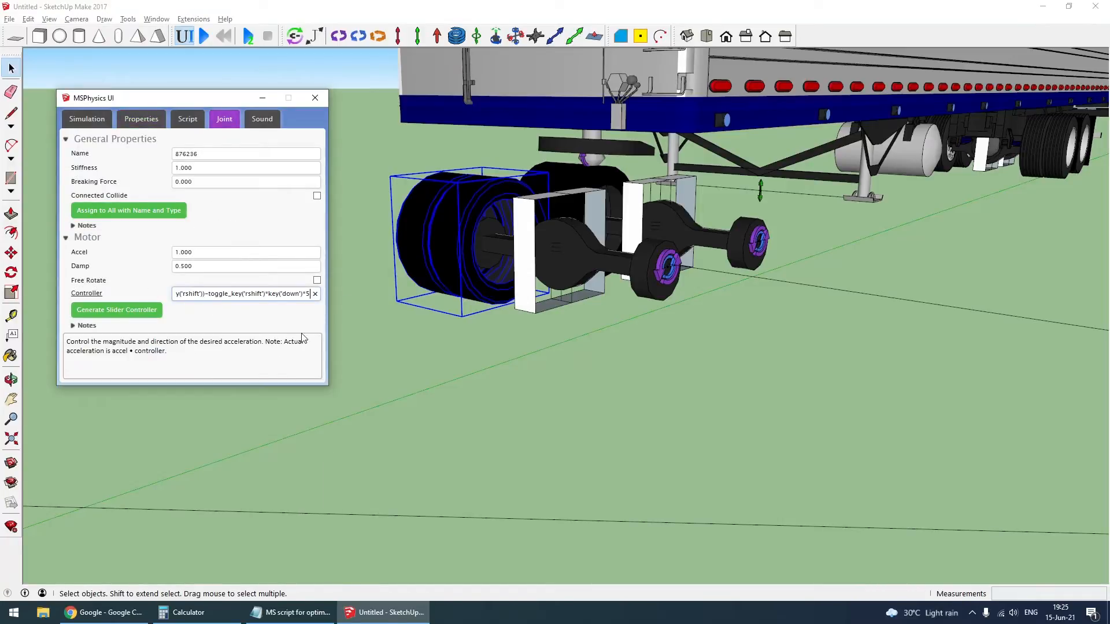
{"action": "left_click", "coordinate": [317, 280]}
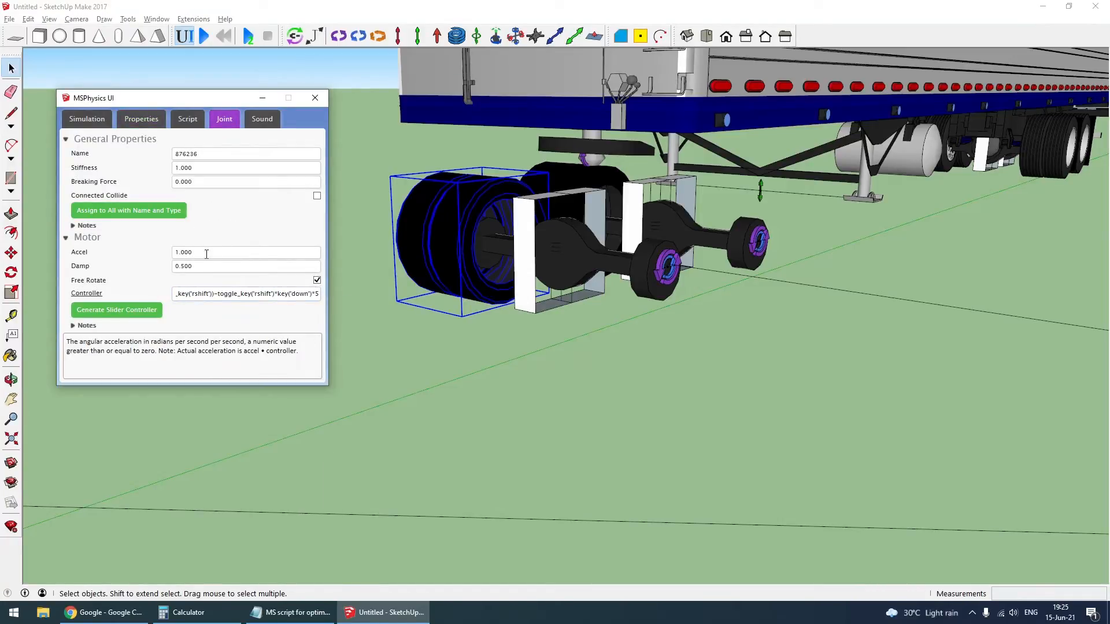
{"action": "left_click_drag", "start_coordinate": [205, 253], "coordinate": [137, 252]}
{"action": "type", "text": "2"}
{"action": "left_click", "coordinate": [145, 205]}
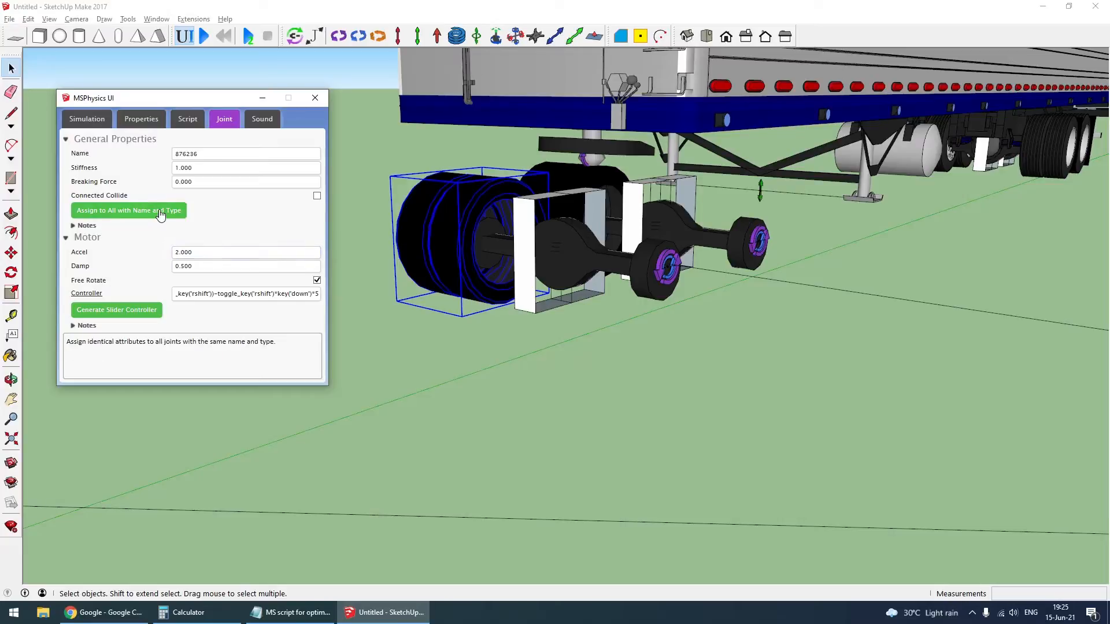
- Assign the near-side motor's settings to all joints with its name and type, and check the matching motor on the rear drive axle
{"action": "left_click", "coordinate": [648, 282]}
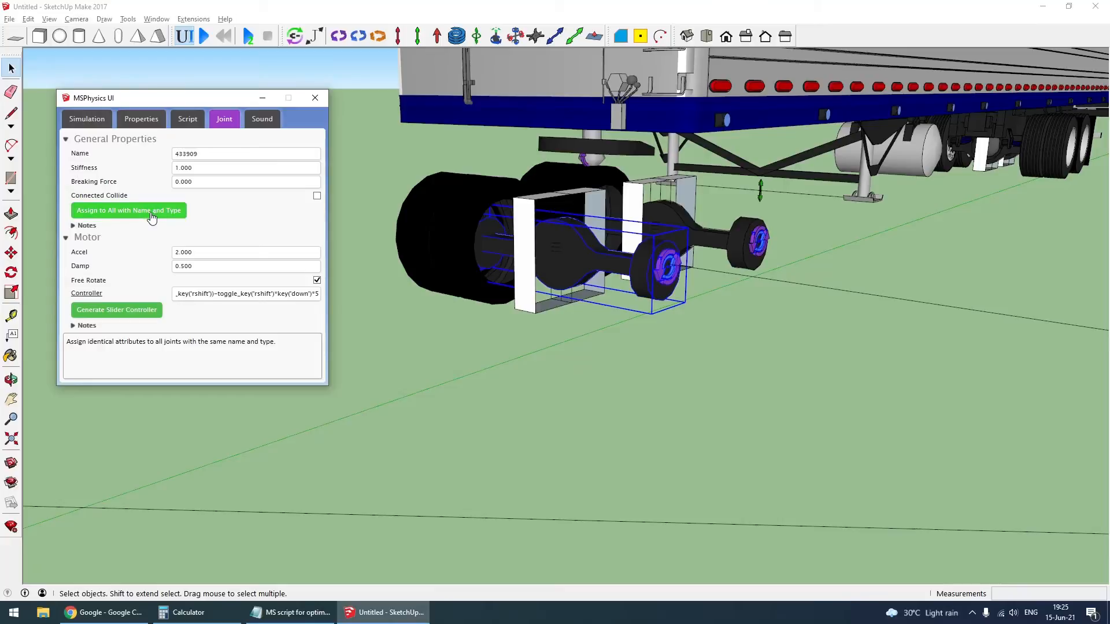
{"action": "left_click", "coordinate": [758, 242]}
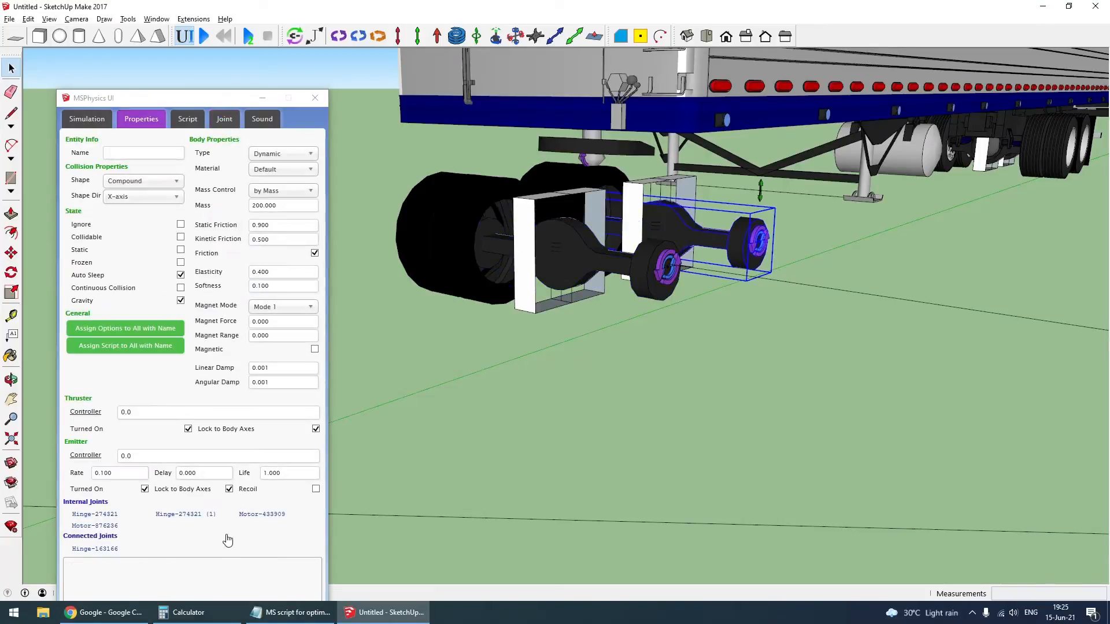
{"action": "left_click", "coordinate": [262, 514]}
{"action": "left_click", "coordinate": [654, 381]}
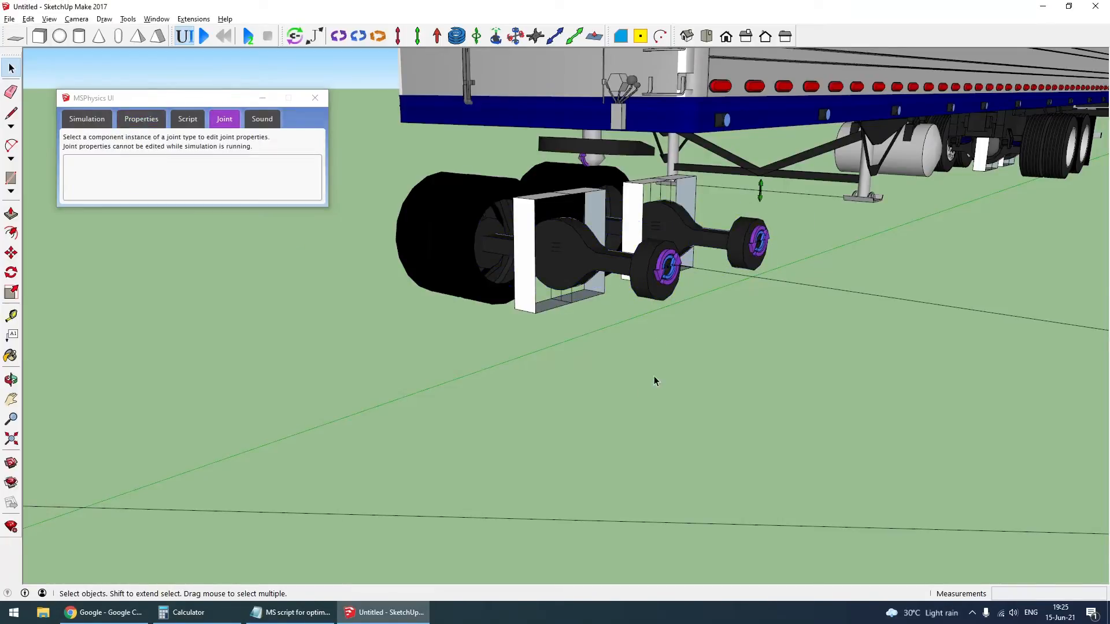
- Copy toggle_key('b')+righty.abs-righty*(1-2*toggle_key('rshift'))+key('lcontrol') from the Notepad script and paste it as the front drive axle hinge's controller
{"action": "left_click", "coordinate": [657, 273]}
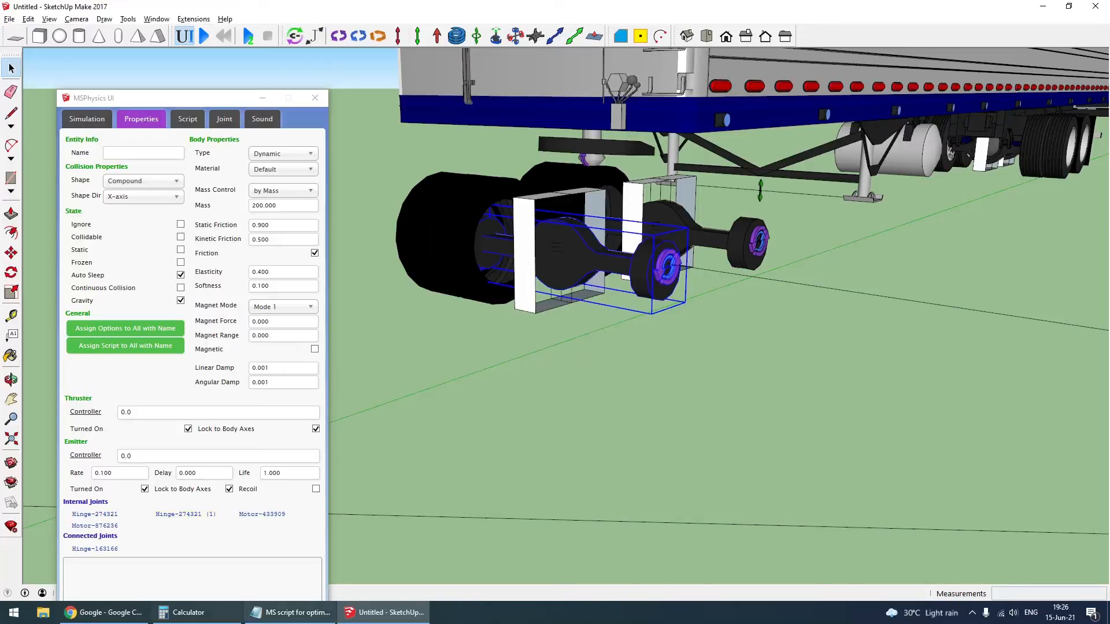
{"action": "left_click", "coordinate": [291, 612]}
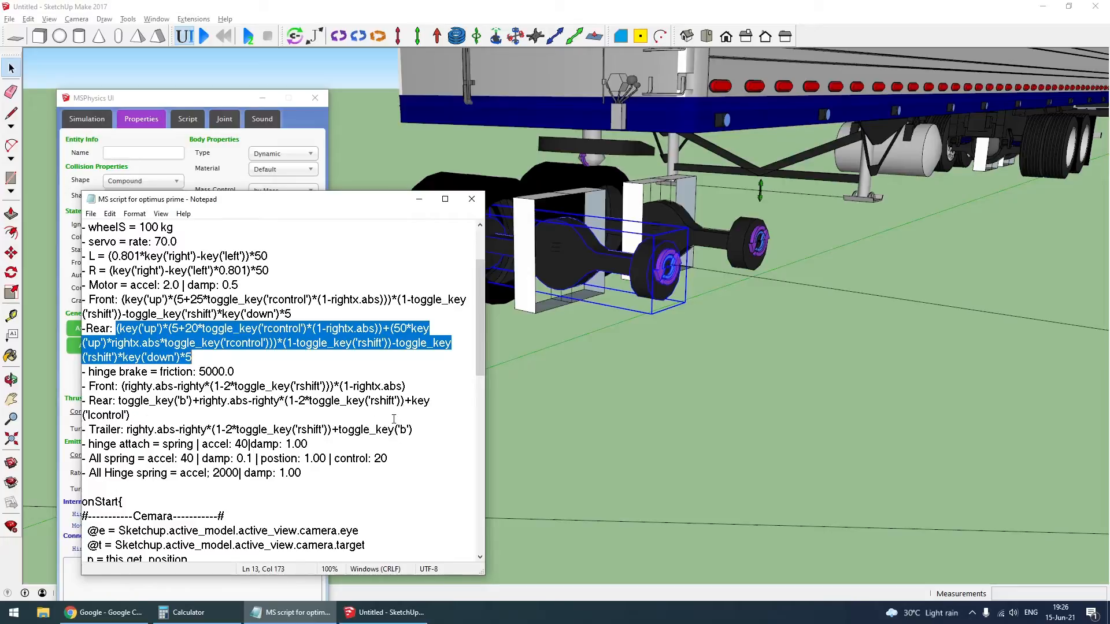
{"action": "left_click_drag", "start_coordinate": [130, 415], "coordinate": [124, 403]}
{"action": "key", "text": "ctrl+c"}
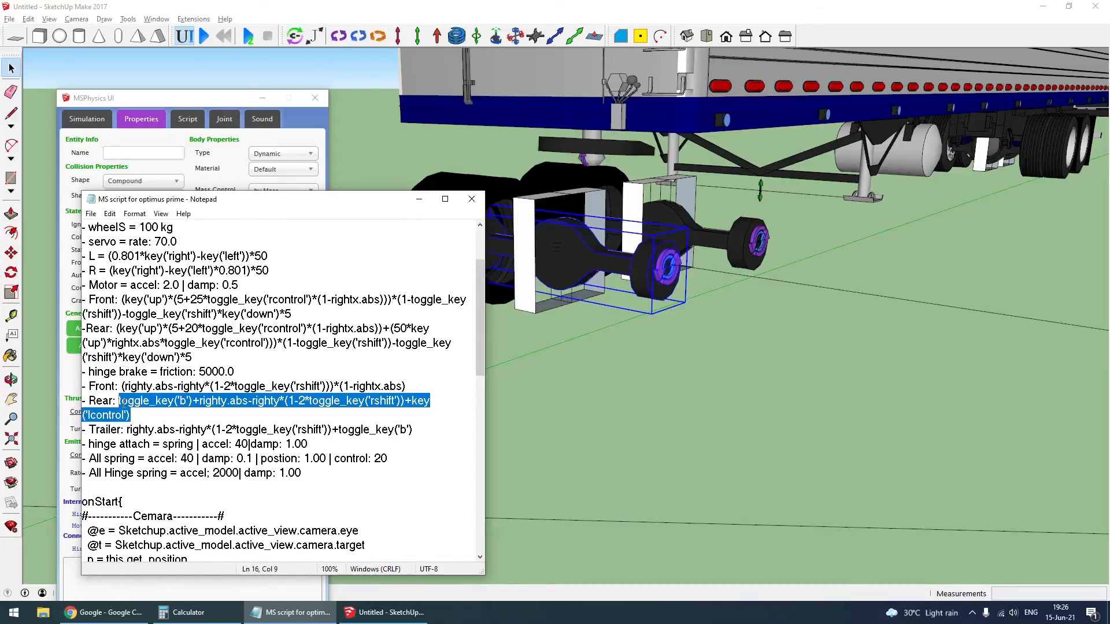
{"action": "left_click", "coordinate": [645, 288]}
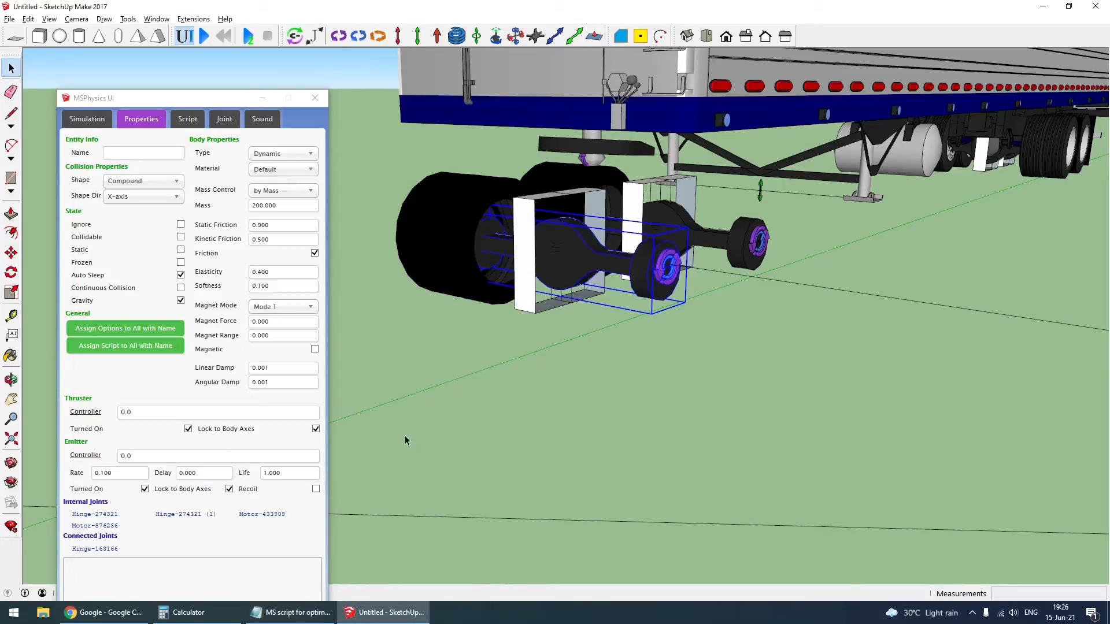
{"action": "left_click", "coordinate": [97, 519]}
{"action": "left_click_drag", "start_coordinate": [200, 339], "coordinate": [139, 342]}
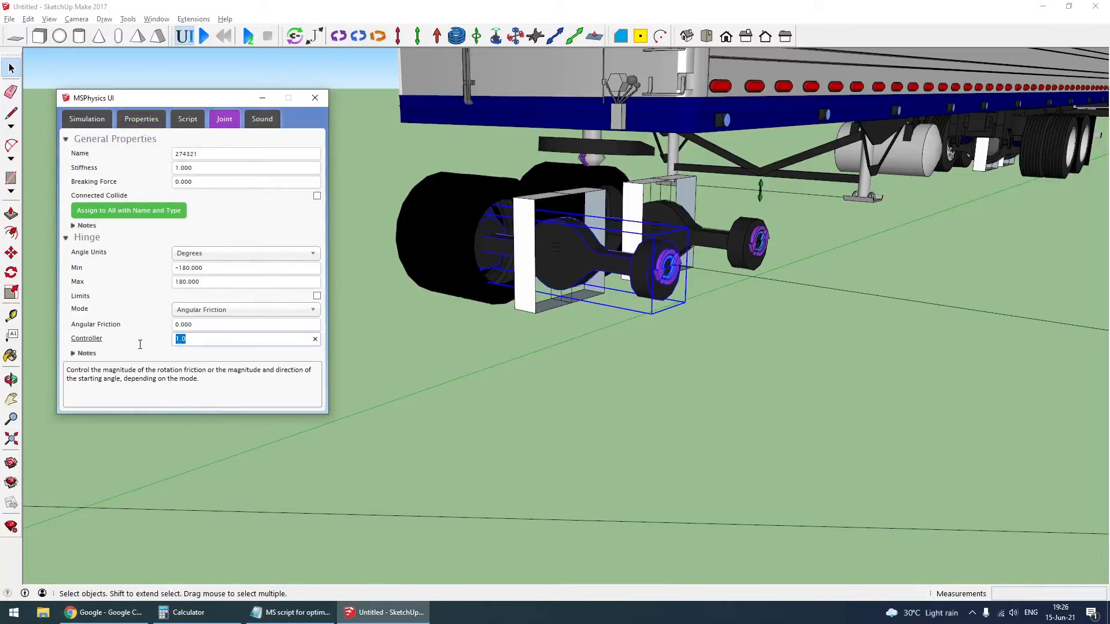
{"action": "key", "text": "ctrl+v"}
- Set the drive axle hinge's angular friction to 5000, as listed in the script, and assign its settings to all joints with its name and type
{"action": "left_click", "coordinate": [278, 617]}
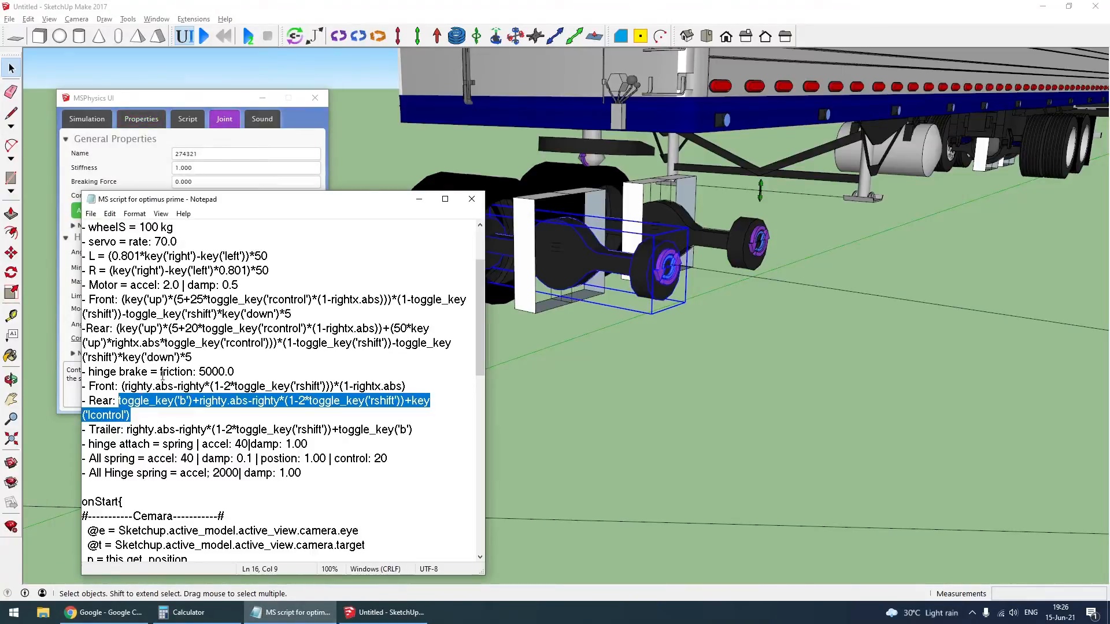
{"action": "left_click", "coordinate": [384, 612]}
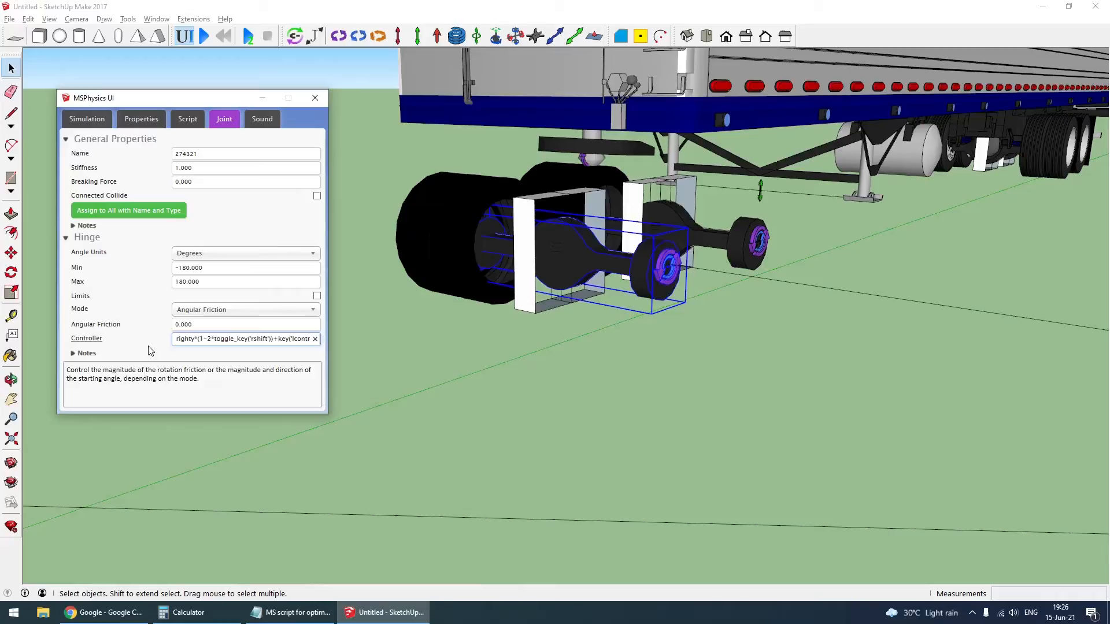
{"action": "left_click", "coordinate": [200, 325]}
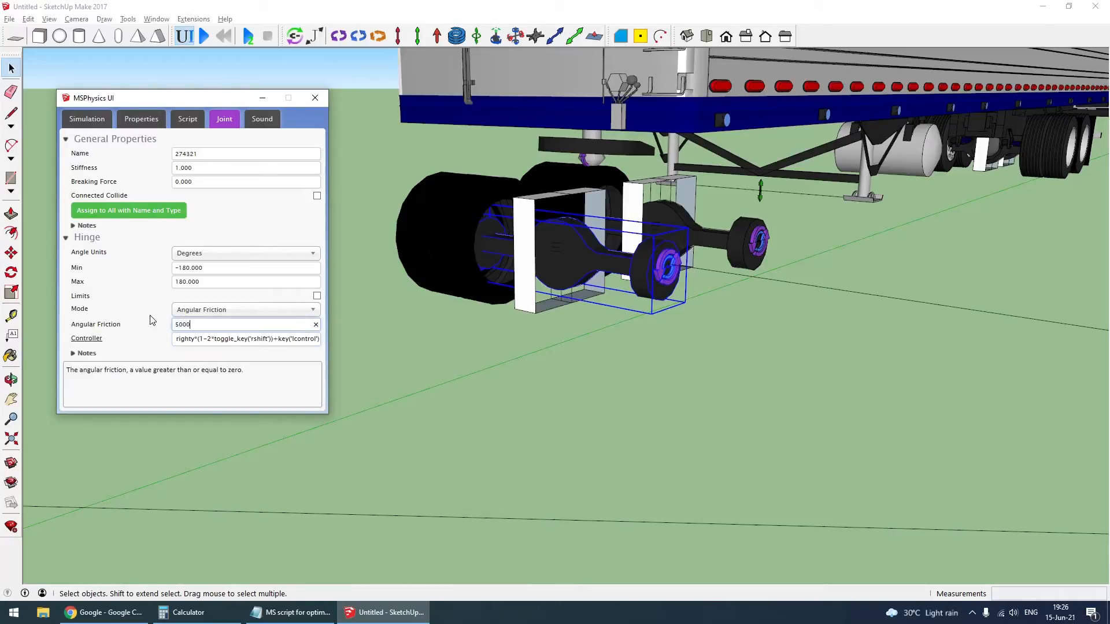
{"action": "left_click", "coordinate": [153, 209]}
{"action": "left_click", "coordinate": [205, 283]}
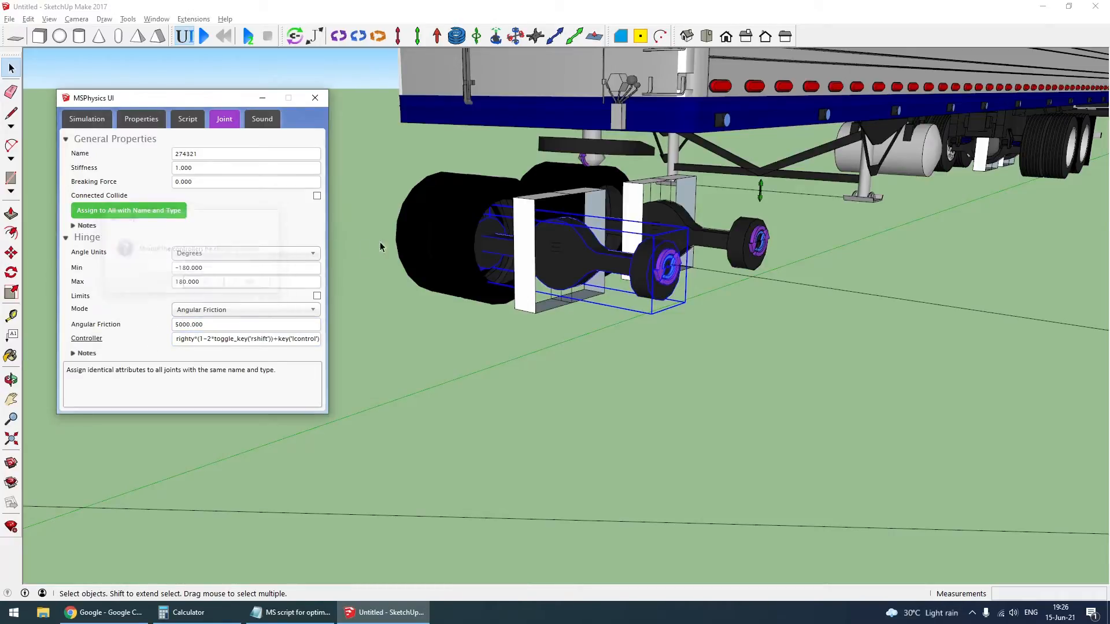
{"action": "left_click", "coordinate": [420, 237]}
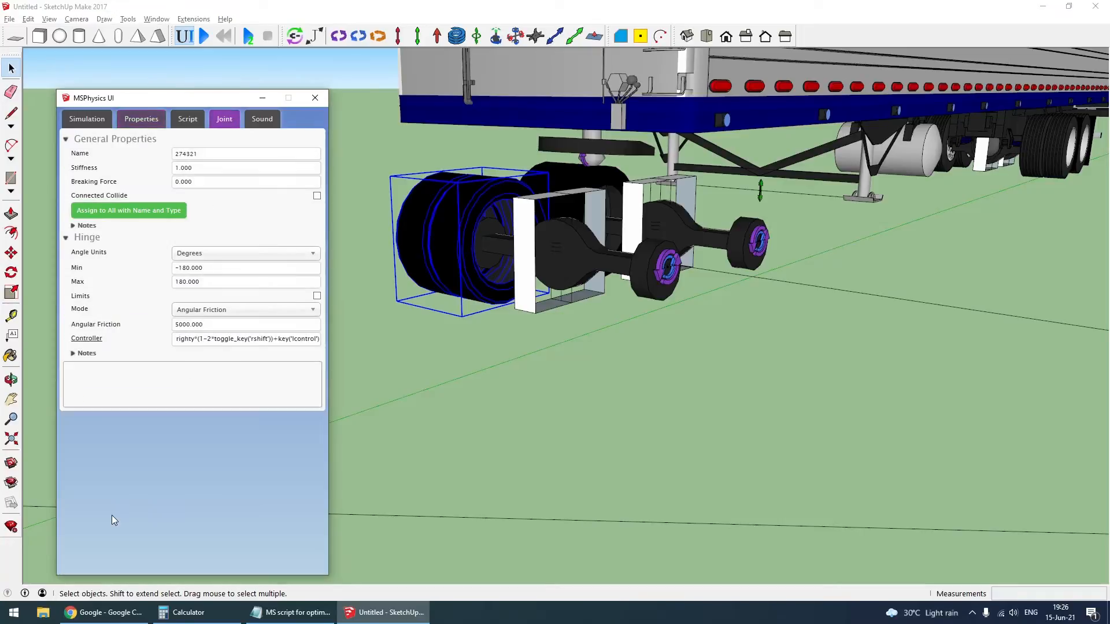
{"action": "left_click", "coordinate": [445, 376]}
- Erase the steering geometry lines running from the front steering servos and the drive axle to their common intersection
{"action": "scroll", "coordinate": [637, 295], "scroll_direction": "down", "scroll_amount": 6}
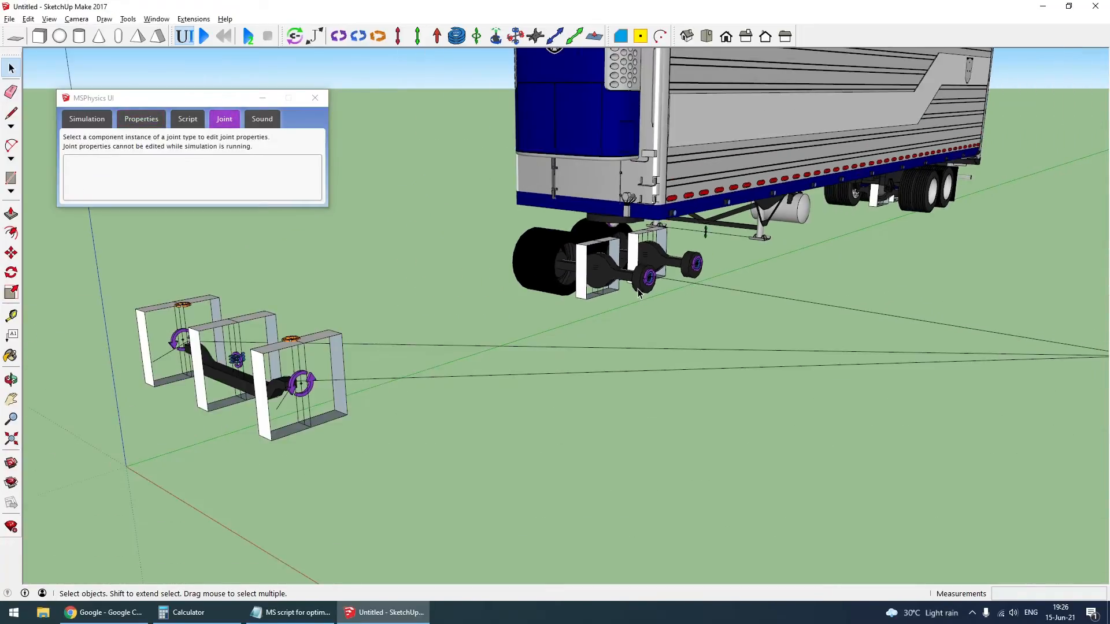
{"action": "scroll", "coordinate": [642, 289], "scroll_direction": "up", "scroll_amount": 2}
{"action": "key", "text": "e"}
{"action": "mouse_move", "coordinate": [910, 327]}
{"action": "left_mouse_down"}
{"action": "mouse_move", "coordinate": [938, 342]}
{"action": "mouse_move", "coordinate": [931, 353]}
{"action": "left_mouse_up"}
{"action": "key", "text": "space"}
- Copy (righty.abs-righty*(1-2*toggle_key('rshift')))*(1-rightx.abs) from the Notepad script and paste it as the near-side front wheel hinge's controller
{"action": "left_click", "coordinate": [390, 347]}
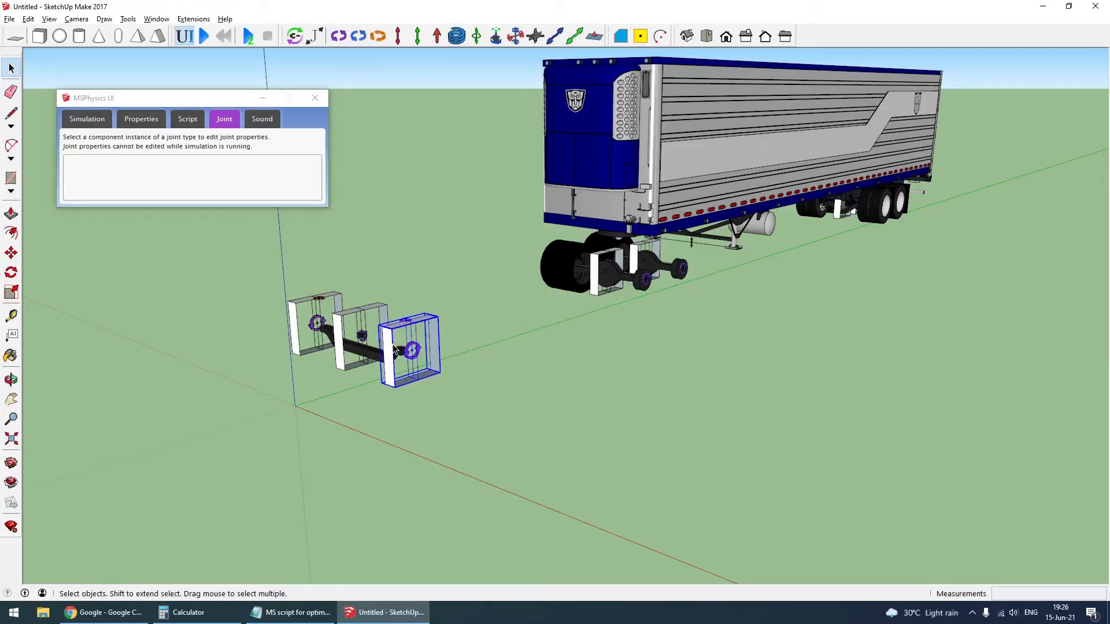
{"action": "left_click", "coordinate": [96, 518]}
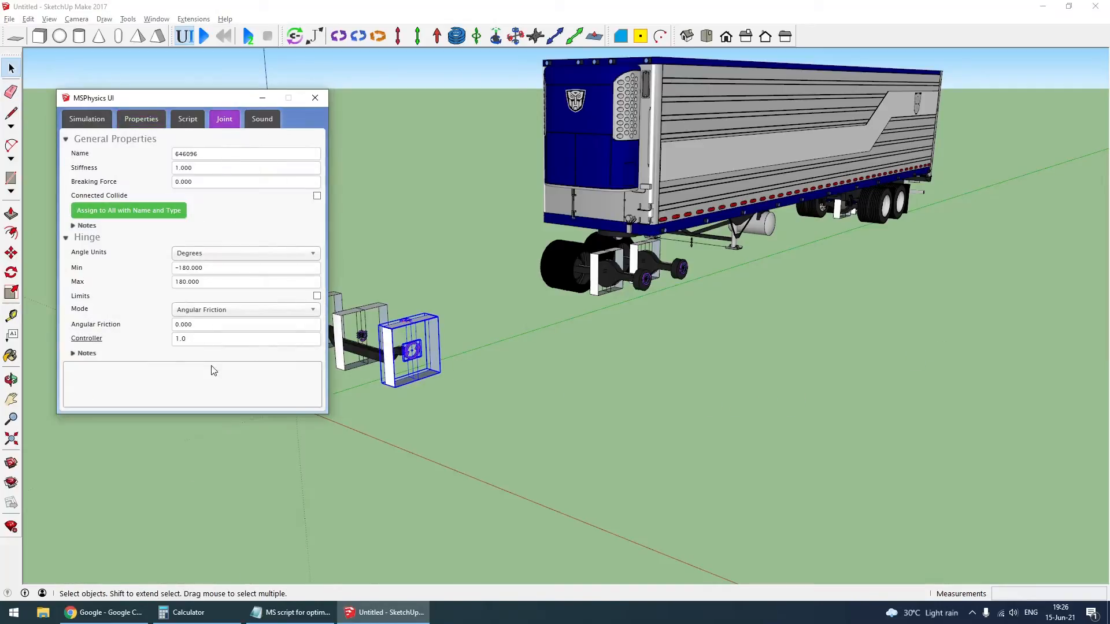
{"action": "key", "text": "alt+Tab"}
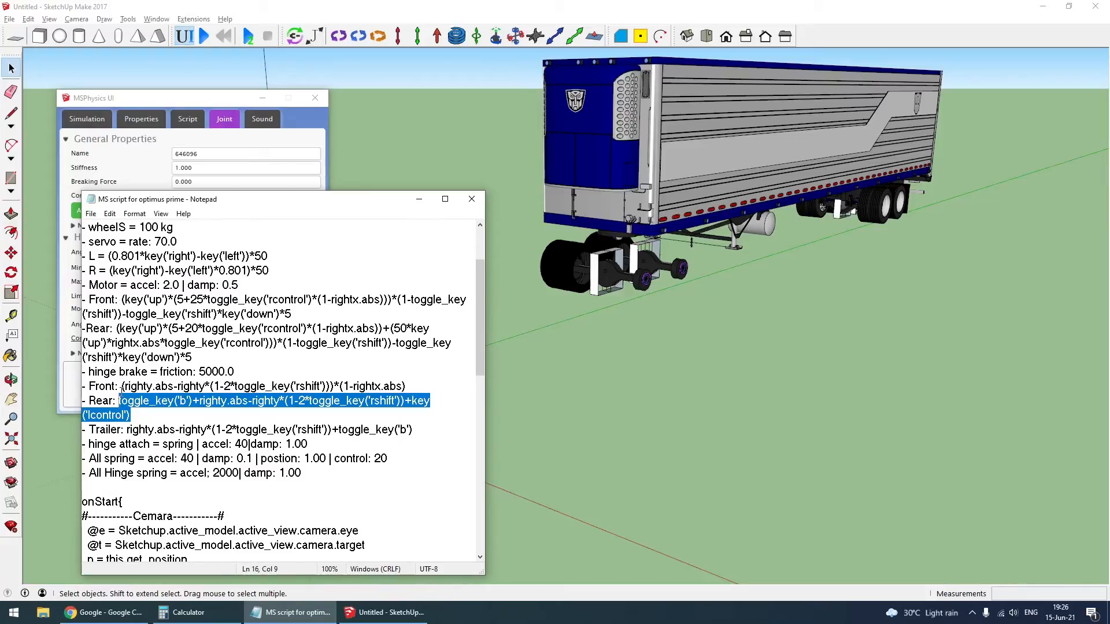
{"action": "left_click_drag", "start_coordinate": [121, 387], "coordinate": [420, 393]}
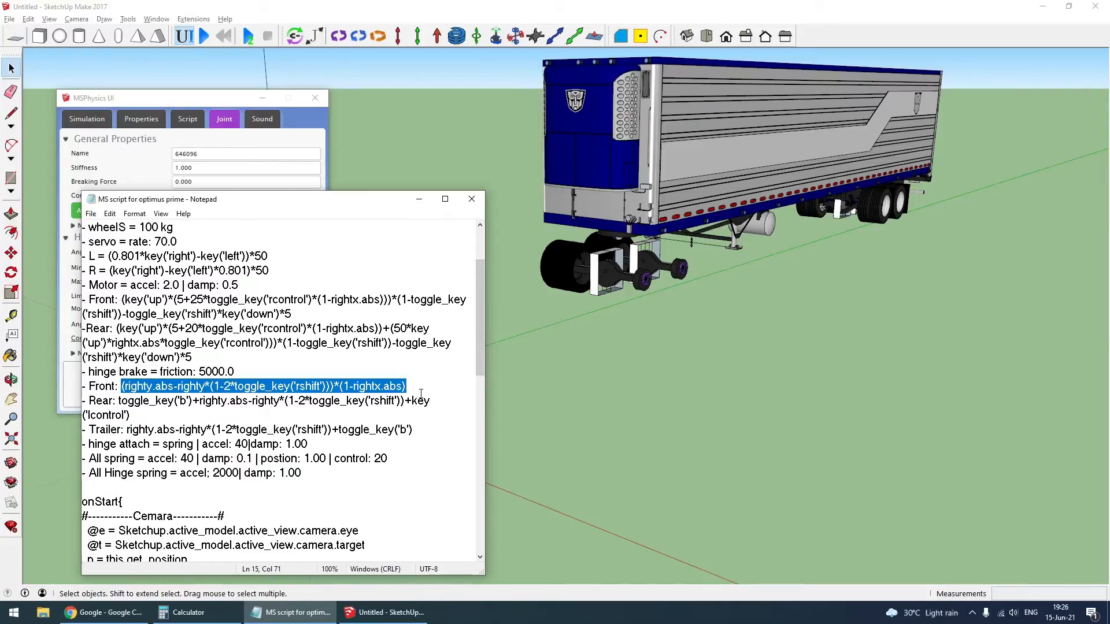
{"action": "left_click", "coordinate": [517, 409]}
{"action": "scroll", "coordinate": [358, 407], "scroll_direction": "up", "scroll_amount": 4}
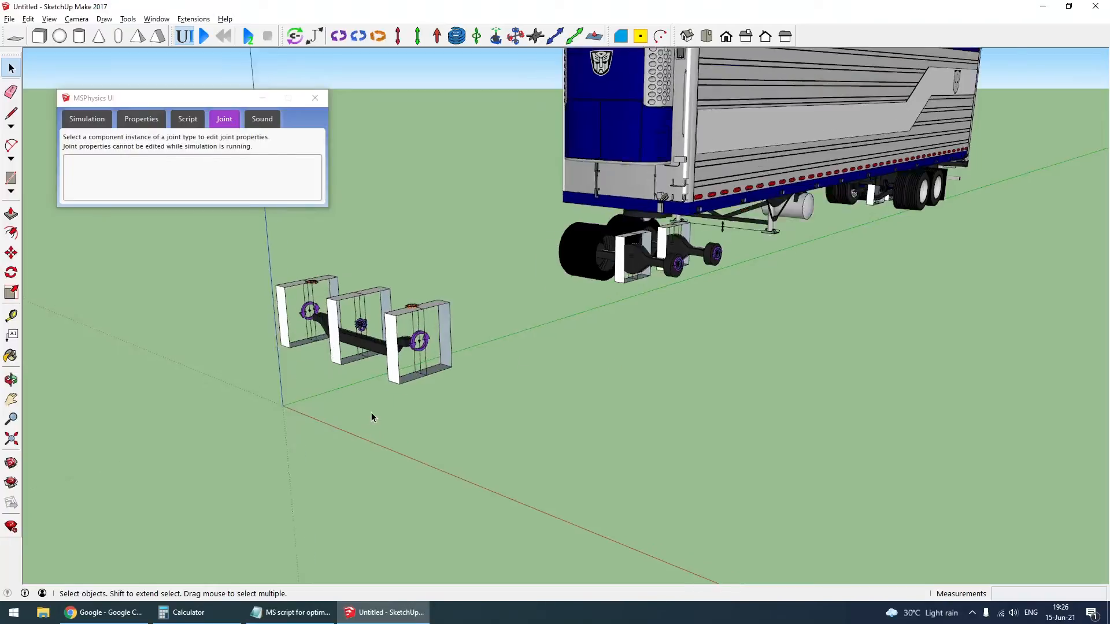
{"action": "left_click", "coordinate": [401, 373]}
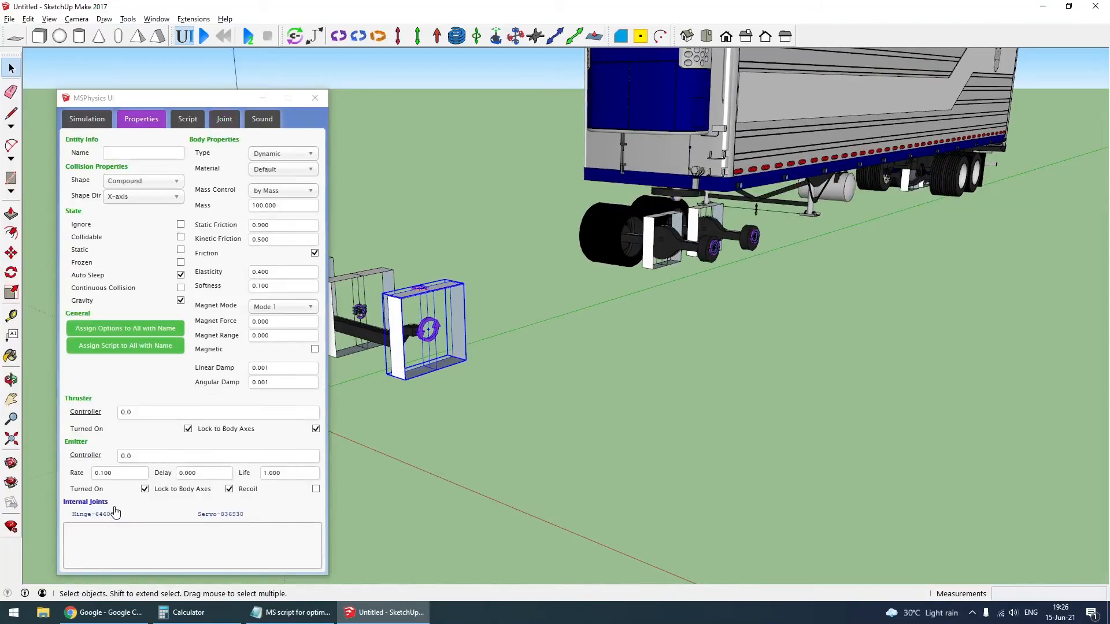
{"action": "left_click", "coordinate": [95, 514]}
{"action": "left_click", "coordinate": [208, 339]}
{"action": "key", "text": "ctrl+v"}
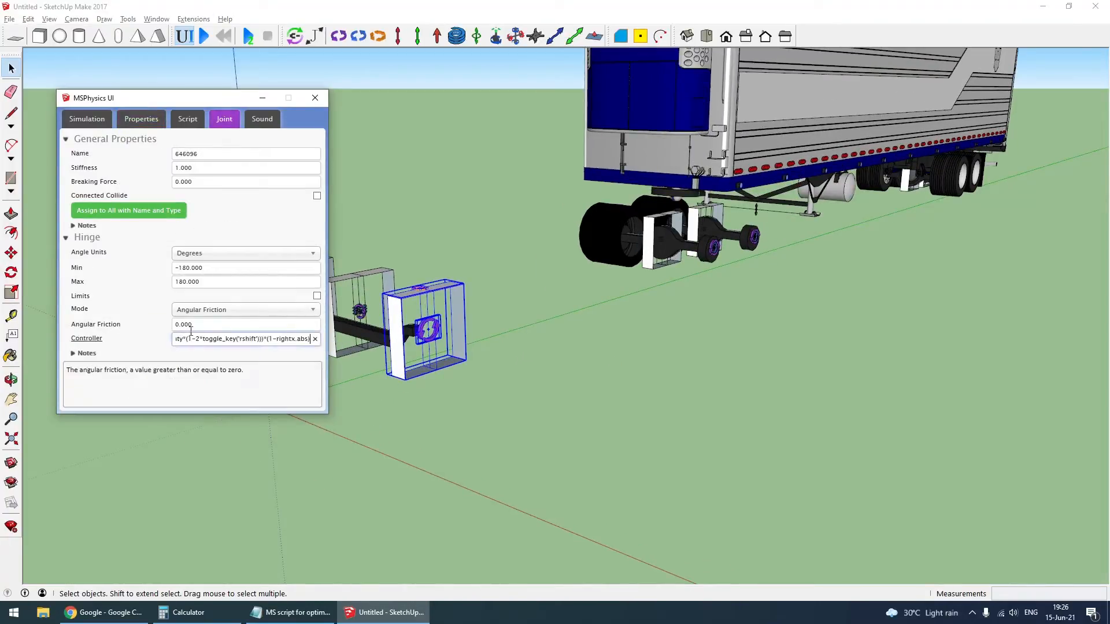
- Set the front wheel hinge's angular friction to 5000 and assign its settings, including the controller, to all joints with its name and type
{"action": "left_click", "coordinate": [140, 324]}
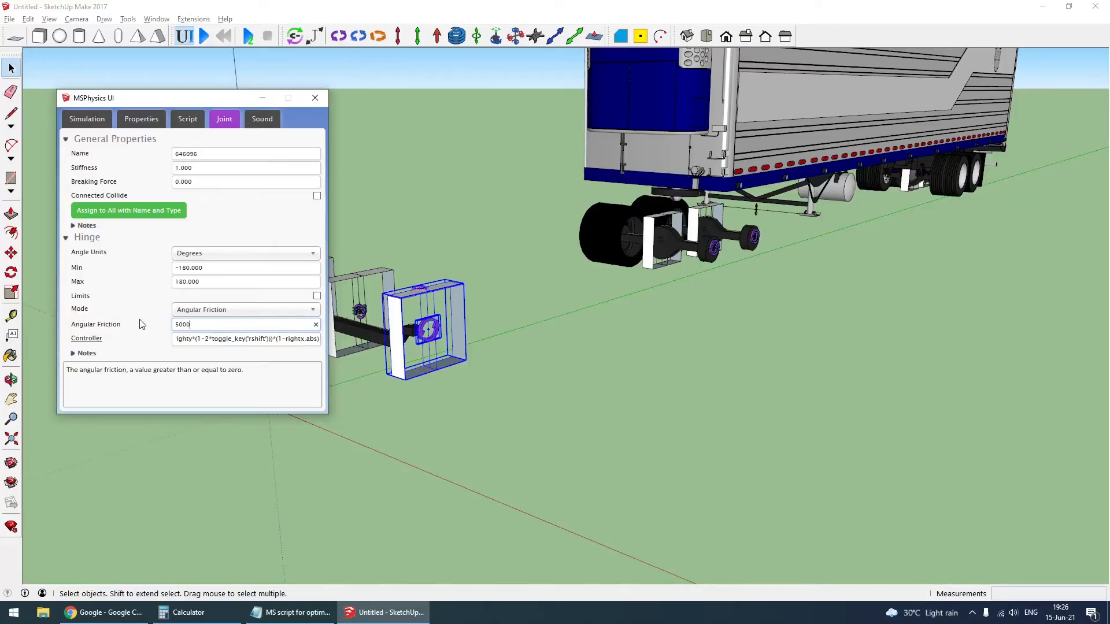
{"action": "left_click", "coordinate": [139, 212]}
{"action": "left_click", "coordinate": [206, 283]}
{"action": "left_click", "coordinate": [654, 384]}
- Switch the trailer coupling plate's hinge to Angular Spring – Normal mode, set its acceleration to 1000 and edit its damping
{"action": "scroll", "coordinate": [722, 184], "scroll_direction": "up", "scroll_amount": 3}
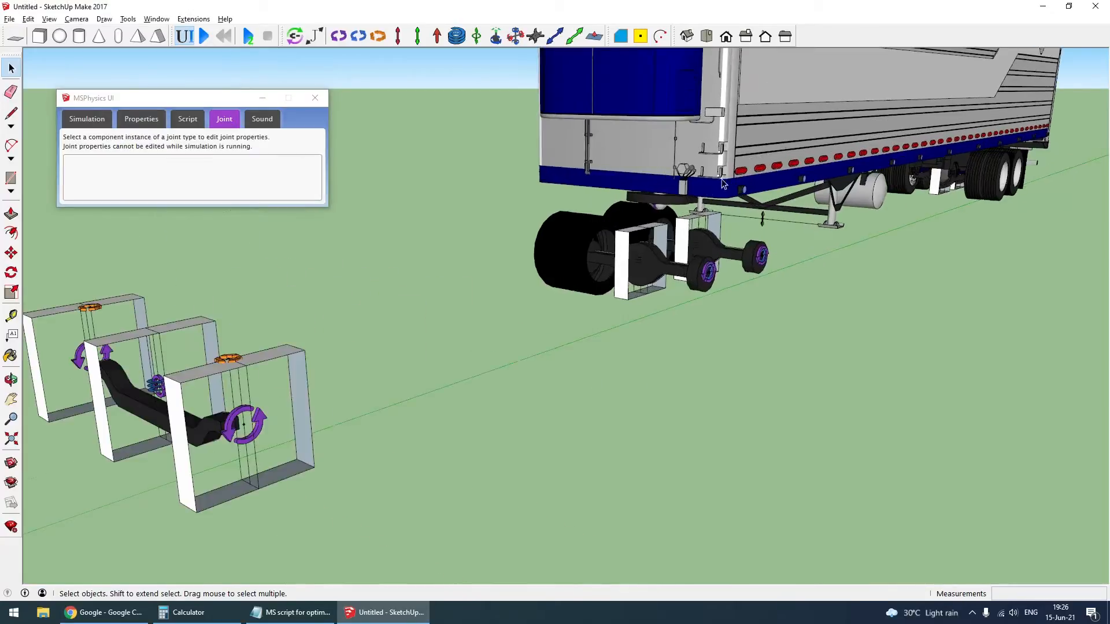
{"action": "scroll", "coordinate": [680, 194], "scroll_direction": "up", "scroll_amount": 2}
{"action": "left_click", "coordinate": [650, 214]}
{"action": "left_click", "coordinate": [141, 119]}
{"action": "left_click", "coordinate": [78, 518]}
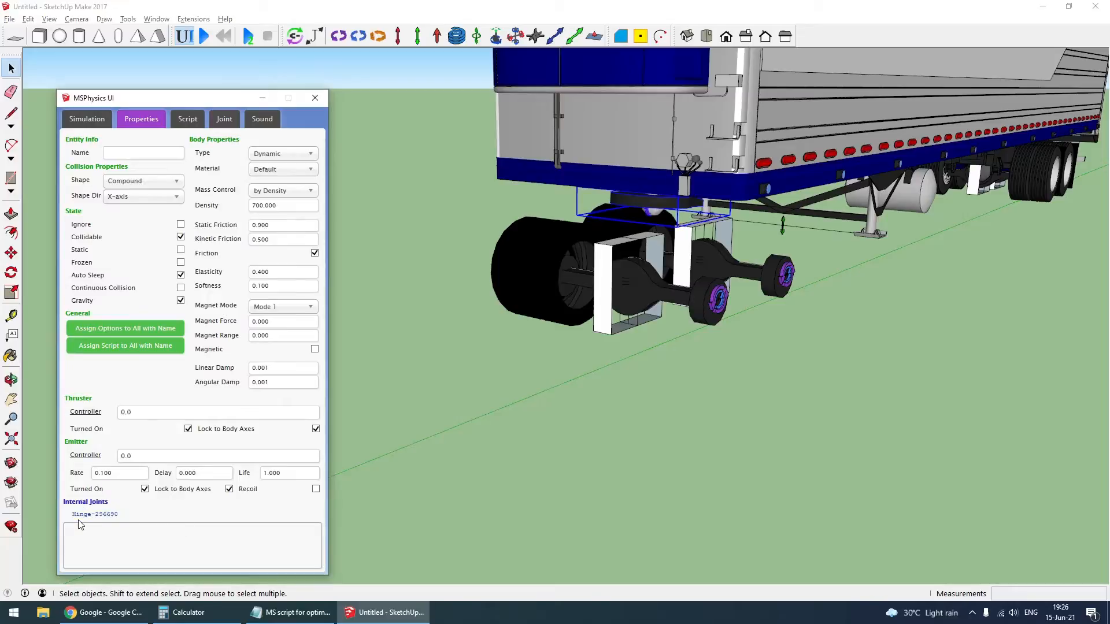
{"action": "left_click", "coordinate": [79, 515]}
{"action": "left_click", "coordinate": [193, 311]}
{"action": "left_click", "coordinate": [207, 339]}
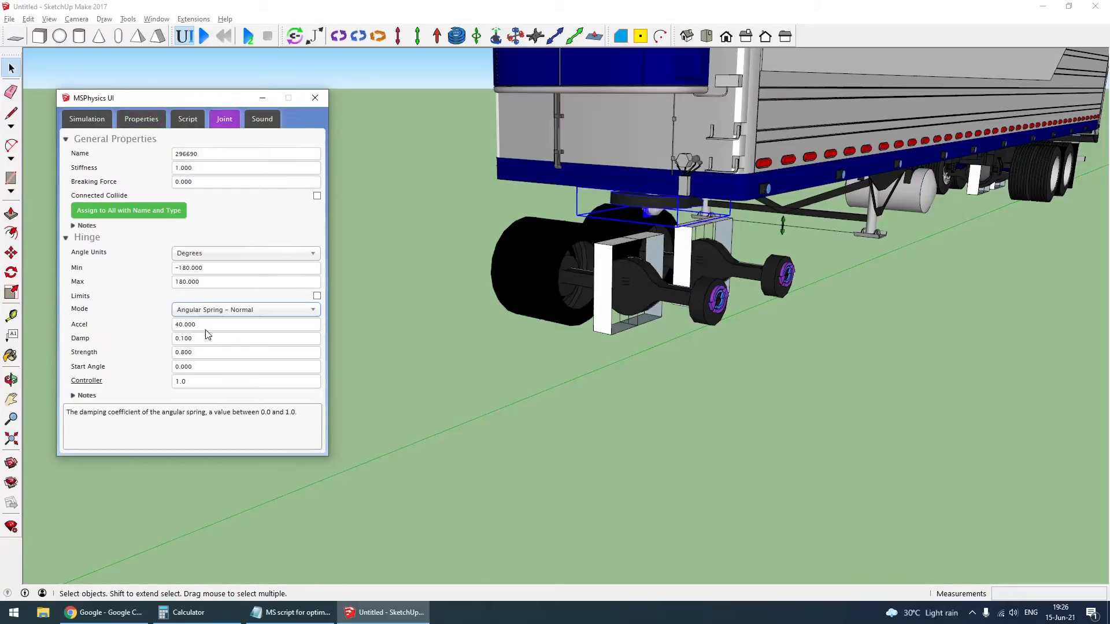
{"action": "left_click", "coordinate": [203, 325]}
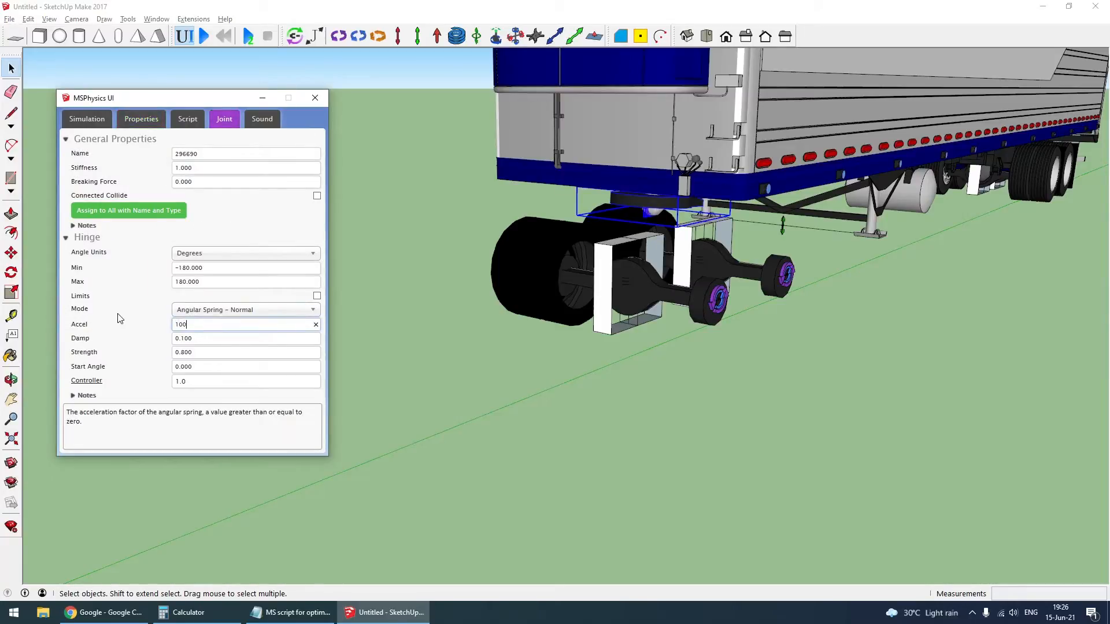
{"action": "left_click", "coordinate": [191, 339]}
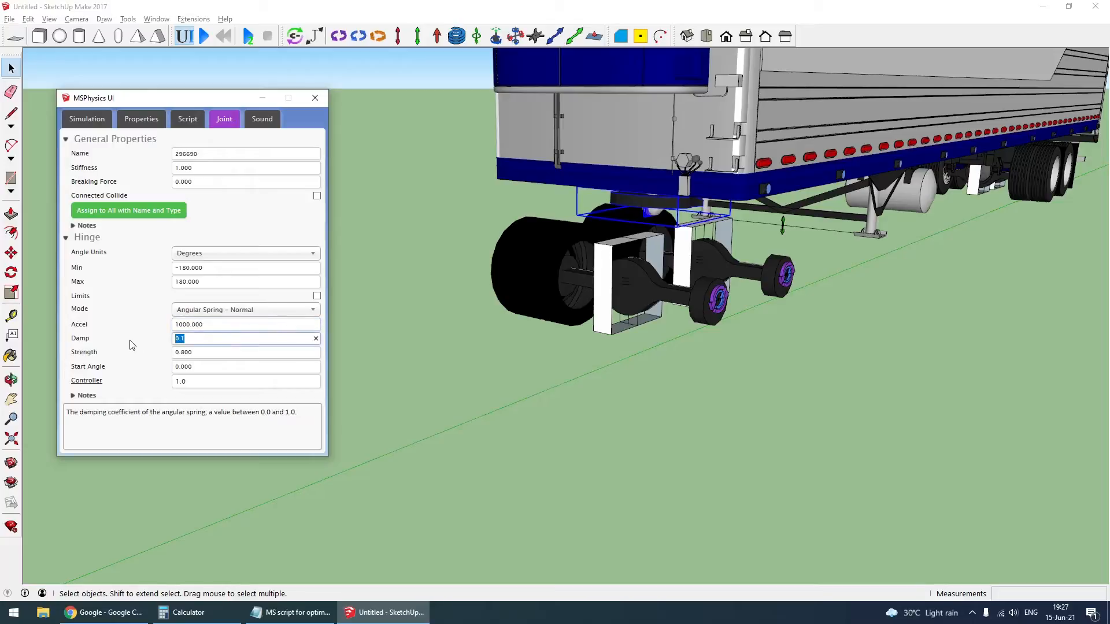
{"action": "left_click", "coordinate": [472, 420]}
- Connect the trailer coupling hinge to the hidden truck cab body with the joint connection tool
{"action": "scroll", "coordinate": [477, 406], "scroll_direction": "down", "scroll_amount": 5}
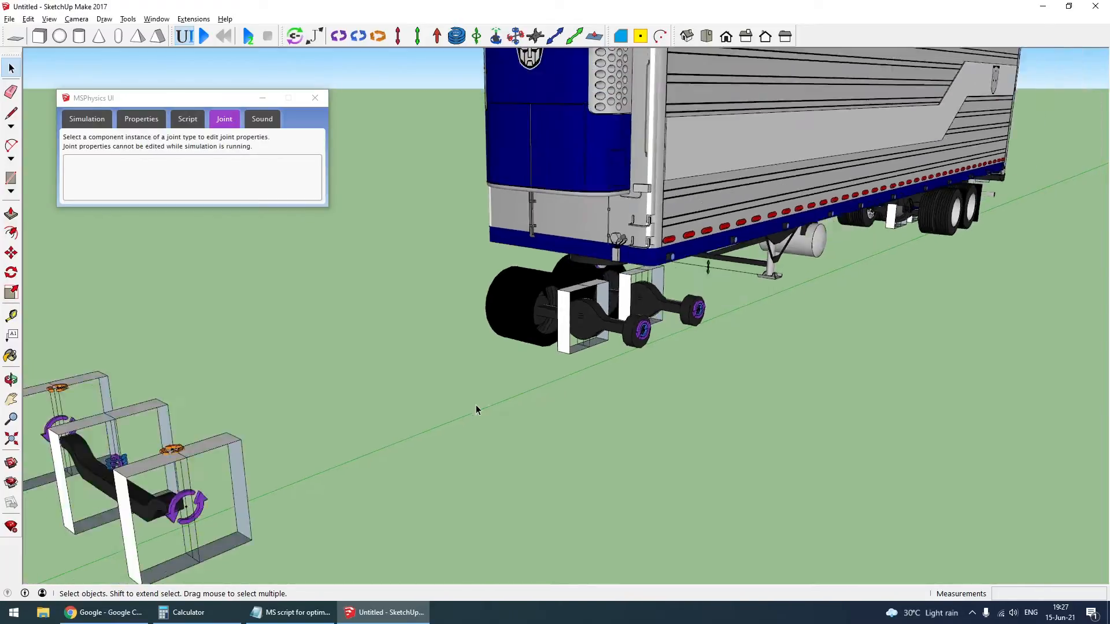
{"action": "scroll", "coordinate": [759, 264], "scroll_direction": "up", "scroll_amount": 4}
{"action": "middle_click_drag", "start_coordinate": [559, 338], "coordinate": [498, 275]}
{"action": "scroll", "coordinate": [498, 275], "scroll_direction": "up", "scroll_amount": 4}
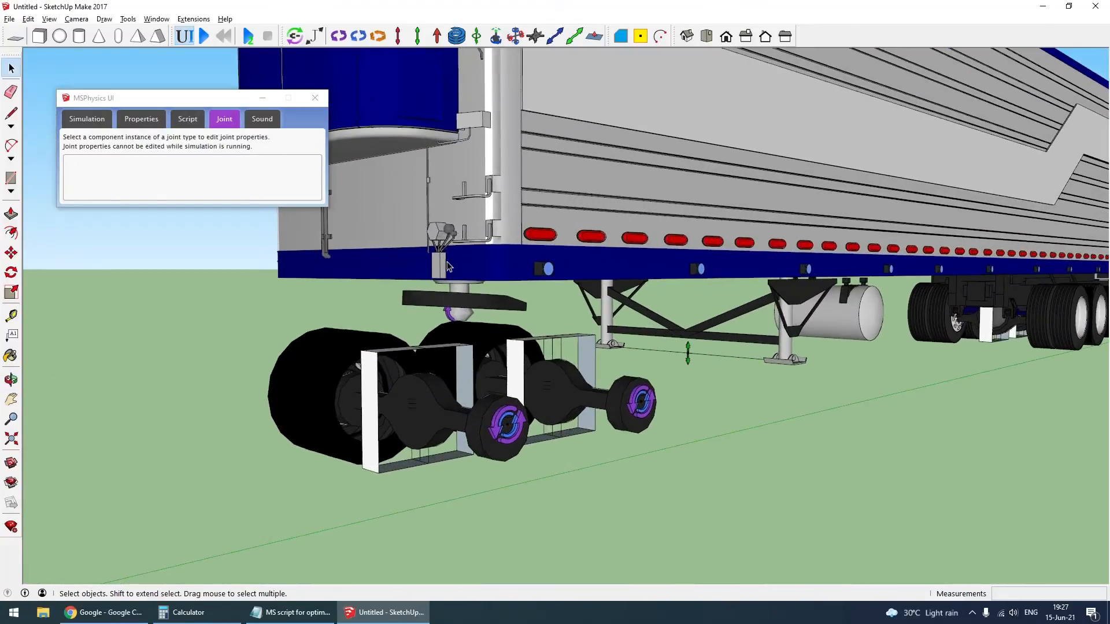
{"action": "left_click", "coordinate": [295, 36]}
{"action": "scroll", "coordinate": [454, 328], "scroll_direction": "up", "scroll_amount": 2}
{"action": "left_click", "coordinate": [455, 327]}
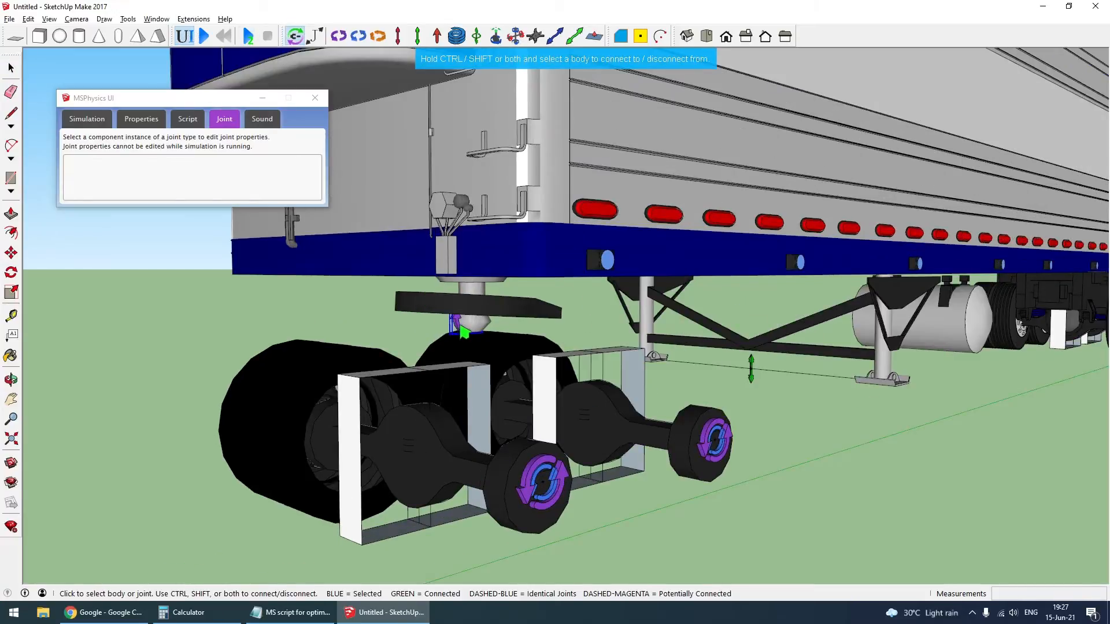
{"action": "scroll", "coordinate": [455, 329], "scroll_direction": "down", "scroll_amount": 5}
{"action": "left_click", "coordinate": [456, 372]}
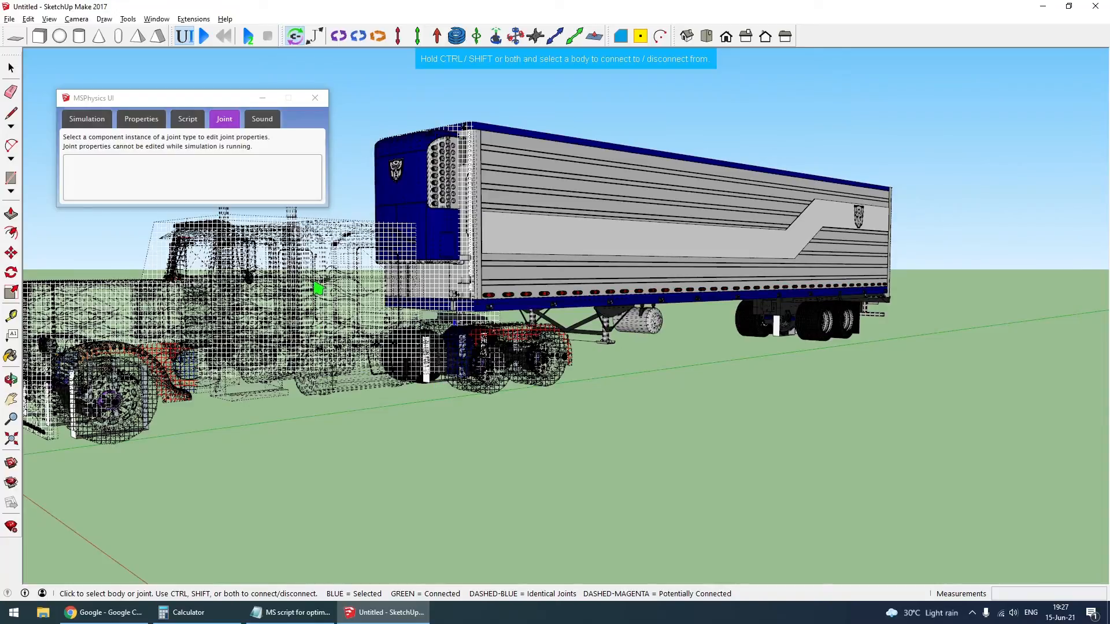
{"action": "scroll", "coordinate": [428, 358], "scroll_direction": "up", "scroll_amount": 2}
{"action": "scroll", "coordinate": [428, 358], "scroll_direction": "up", "scroll_amount": 1}
{"action": "key", "text": "space"}
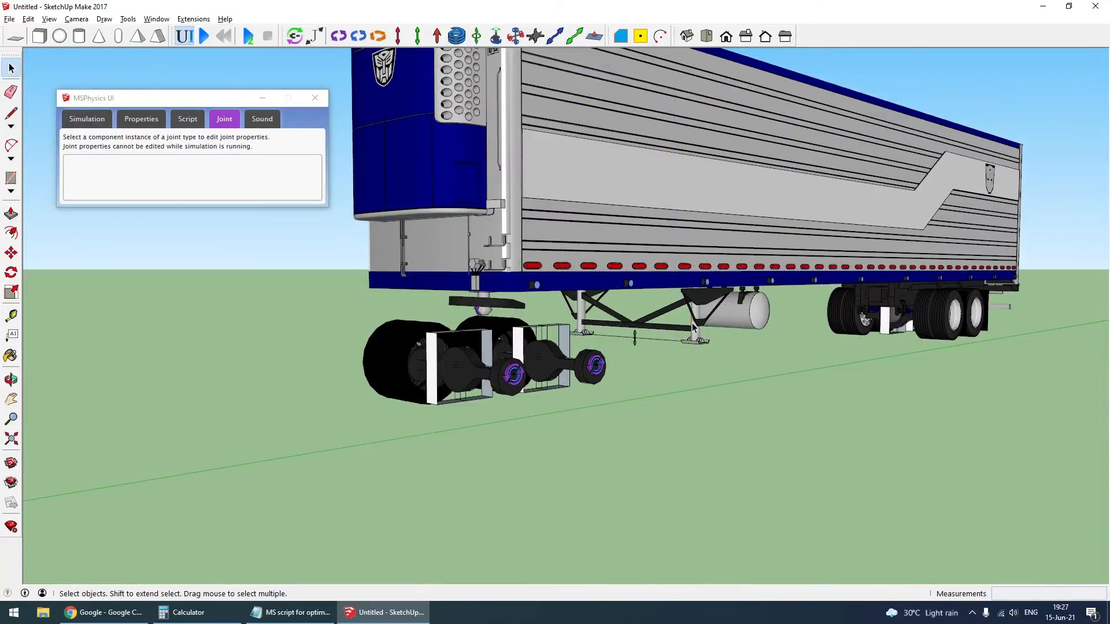
{"action": "scroll", "coordinate": [909, 321], "scroll_direction": "up", "scroll_amount": 5}
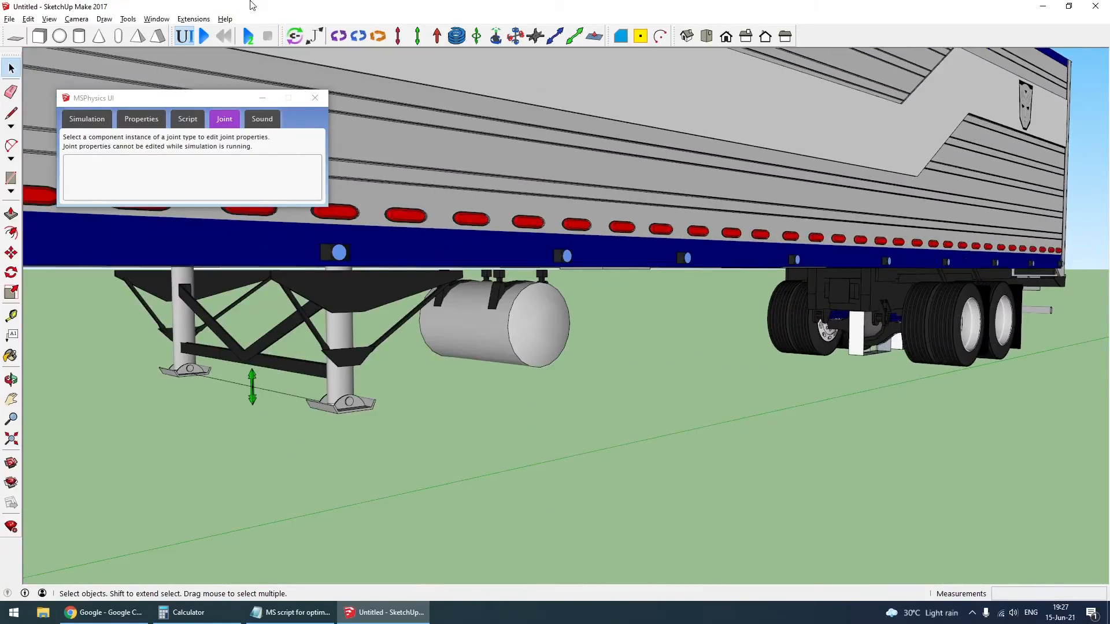
{"action": "left_click", "coordinate": [294, 36]}
{"action": "key", "text": "space"}
- Copy righty.abs-righty*(1-2*toggle_key('rshift'))+toggle_key('b') from the Notepad script and paste it as the trailer wheel hinge's controller
{"action": "scroll", "coordinate": [951, 320], "scroll_direction": "up", "scroll_amount": 3}
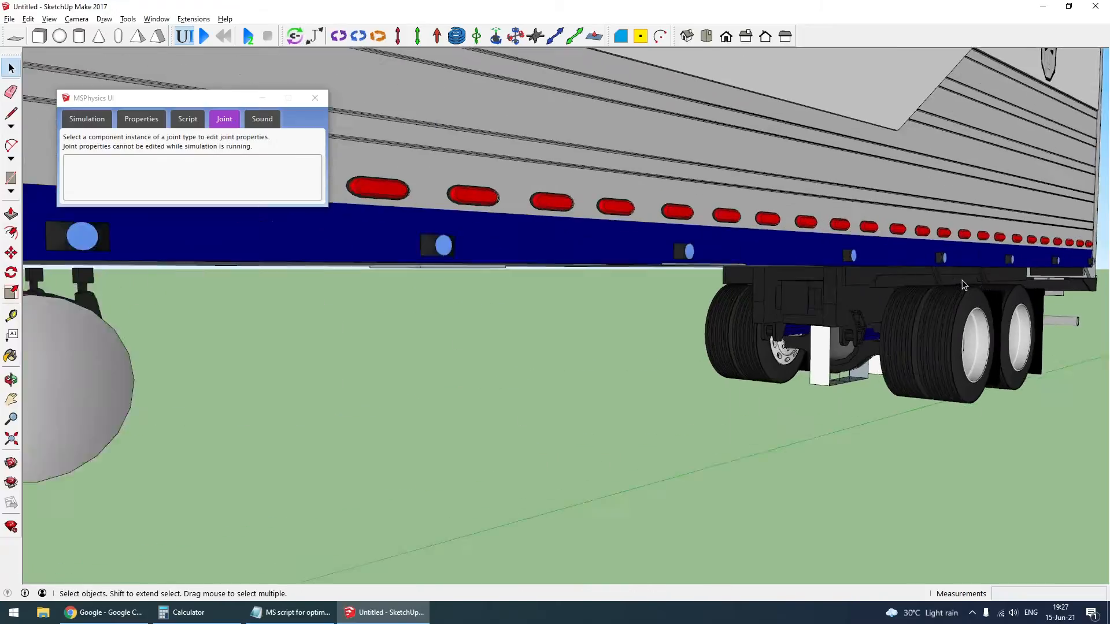
{"action": "scroll", "coordinate": [651, 300], "scroll_direction": "up", "scroll_amount": 4}
{"action": "left_click", "coordinate": [651, 300]}
{"action": "left_click", "coordinate": [291, 612]}
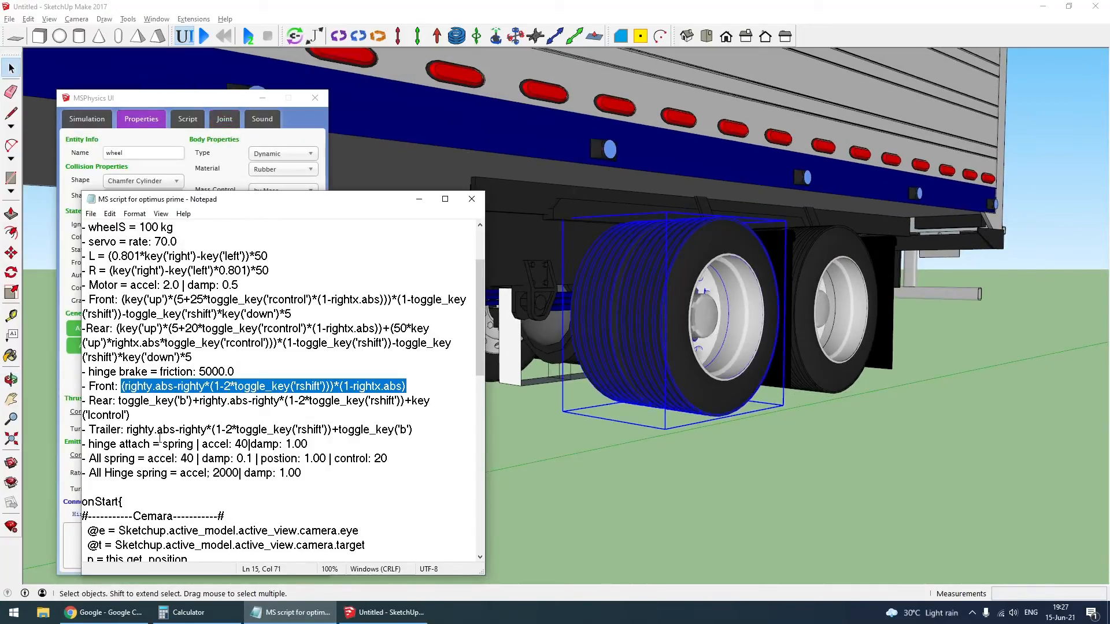
{"action": "left_click", "coordinate": [129, 431]}
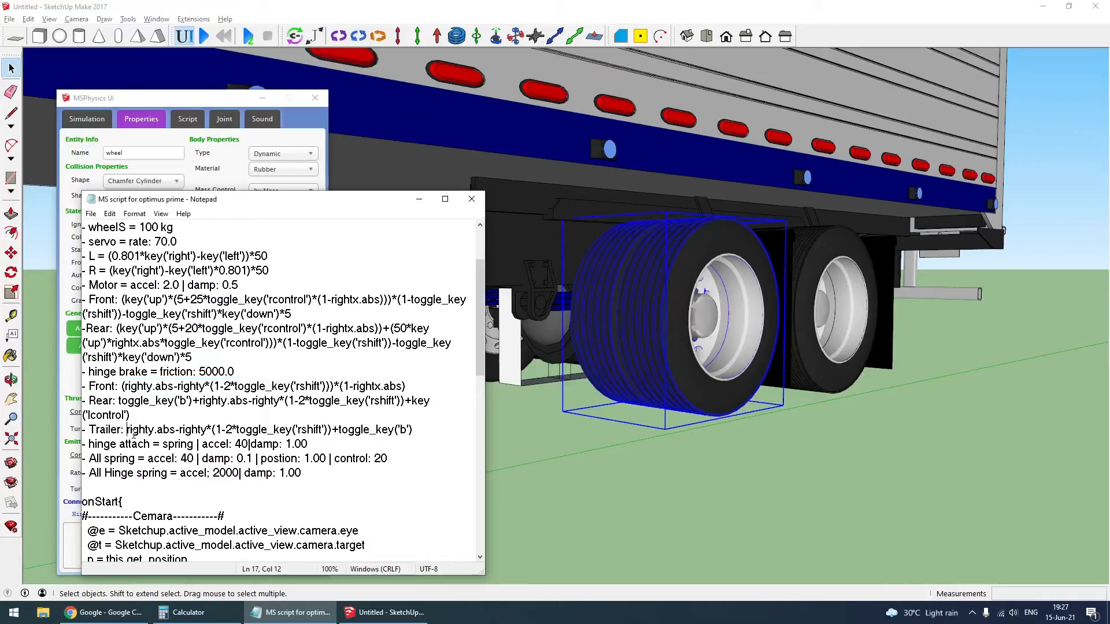
{"action": "left_click", "coordinate": [428, 435], "text": "shift"}
{"action": "key", "text": "ctrl+c"}
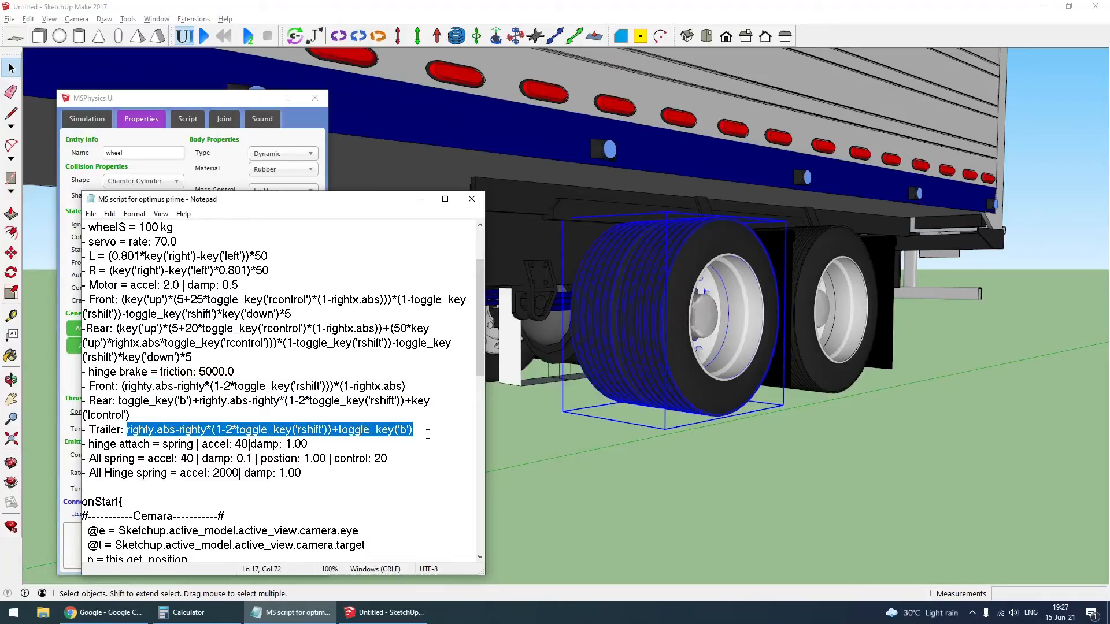
{"action": "left_click", "coordinate": [607, 336]}
{"action": "left_click", "coordinate": [106, 530]}
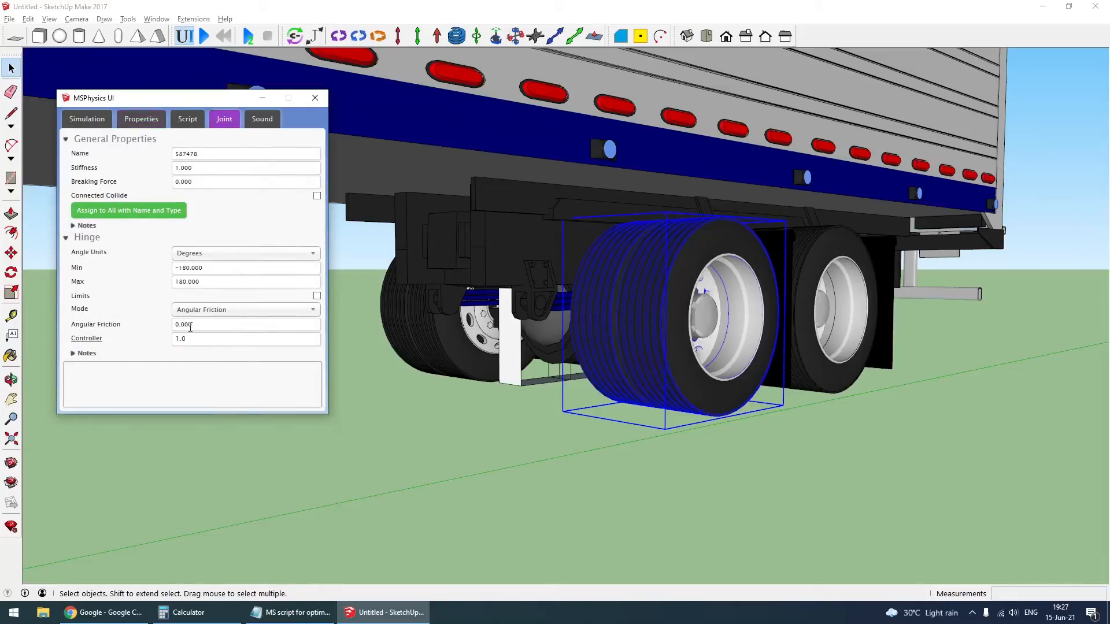
{"action": "left_click", "coordinate": [146, 340]}
{"action": "key", "text": "ctrl+v"}
- Set the trailer wheel hinge's angular friction to 5000 and assign its settings and controller to all joints with its name and type
{"action": "left_click", "coordinate": [179, 324]}
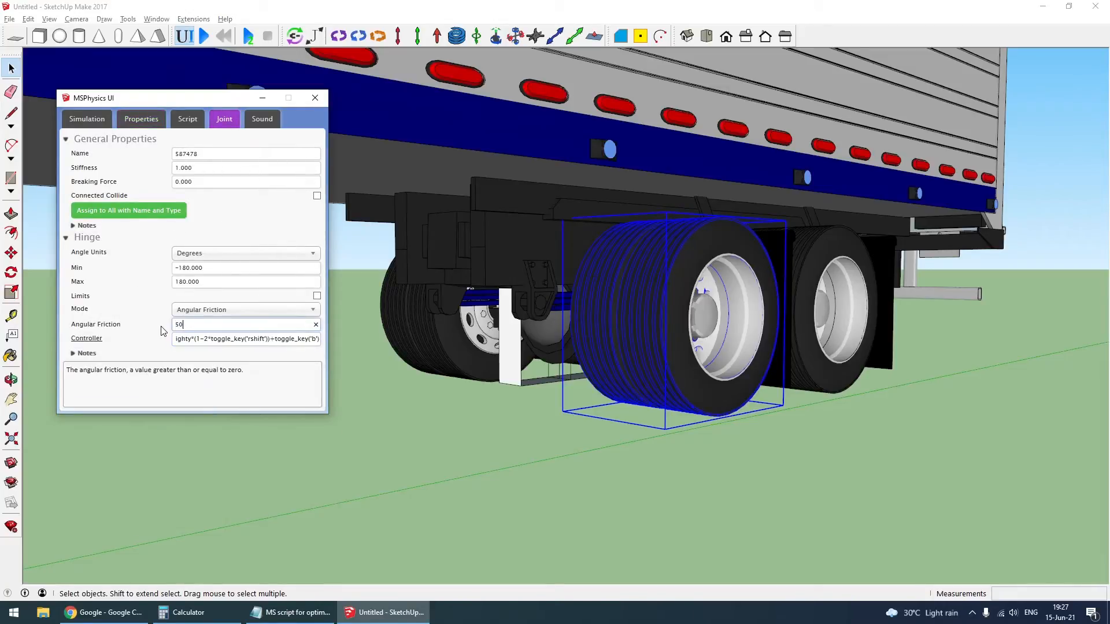
{"action": "left_click", "coordinate": [150, 214]}
{"action": "left_click", "coordinate": [205, 282]}
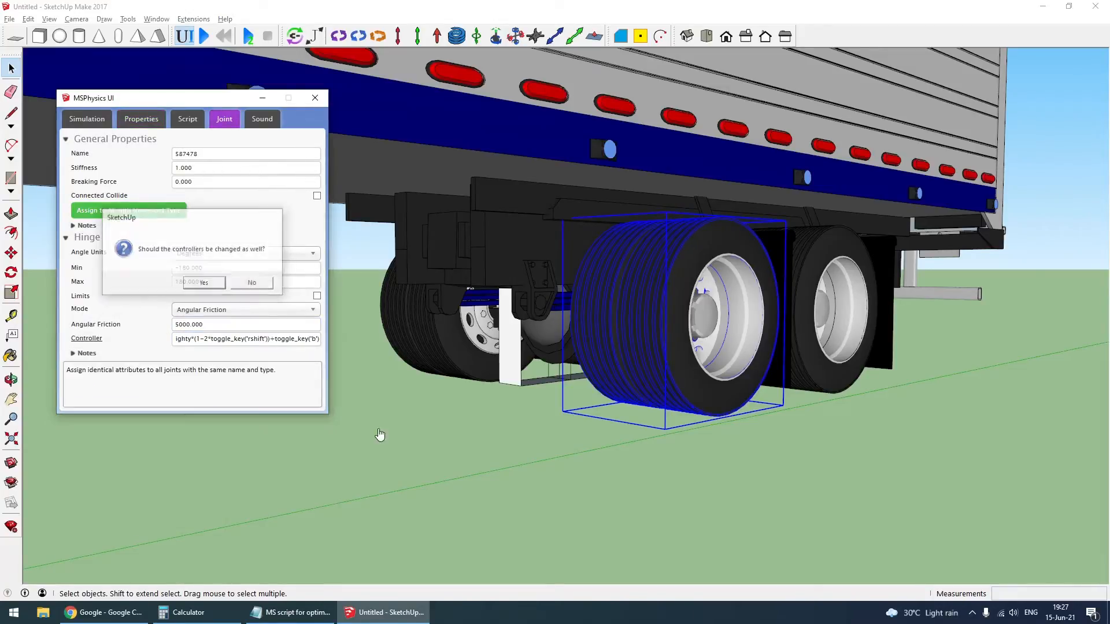
{"action": "left_click", "coordinate": [380, 436]}
- Place an MSPhysics ground plane beneath the complete truck and trailer
{"action": "scroll", "coordinate": [821, 359], "scroll_direction": "down", "scroll_amount": 5}
{"action": "scroll", "coordinate": [823, 361], "scroll_direction": "down", "scroll_amount": 4}
{"action": "middle_click_drag", "start_coordinate": [535, 372], "coordinate": [582, 382]}
{"action": "middle_click_drag", "start_coordinate": [397, 352], "coordinate": [432, 337]}
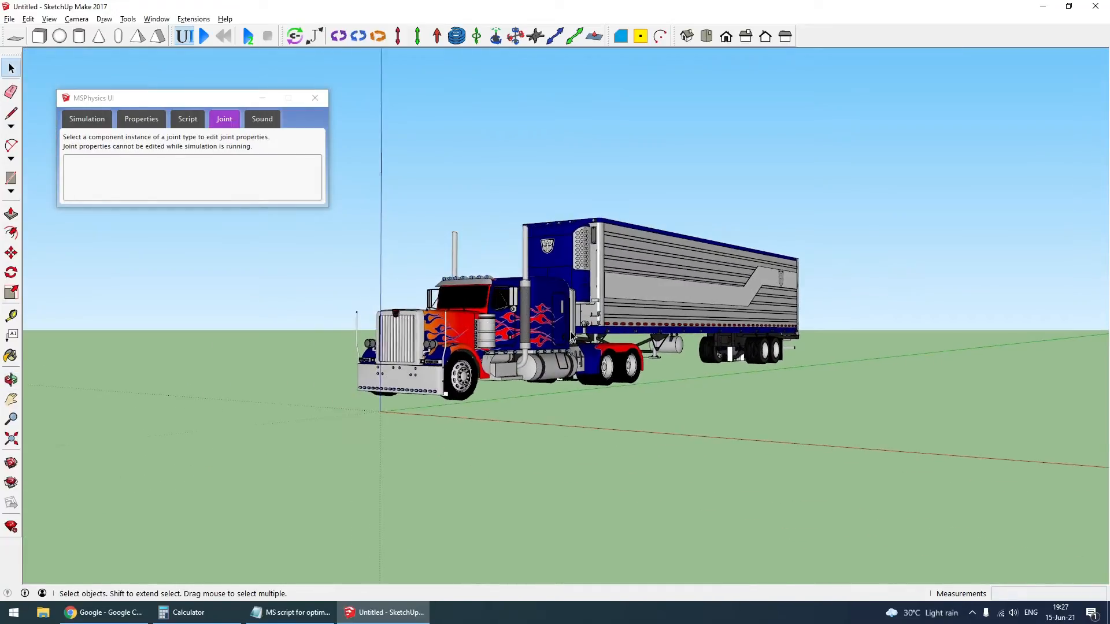
{"action": "scroll", "coordinate": [568, 330], "scroll_direction": "up", "scroll_amount": 4}
{"action": "left_click", "coordinate": [18, 41]}
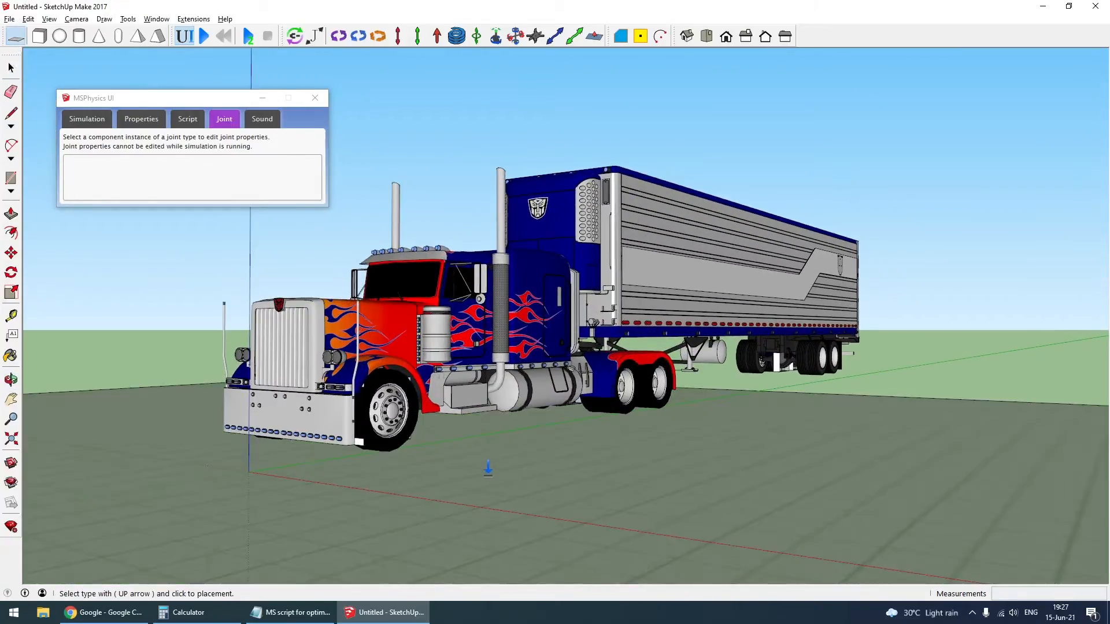
{"action": "middle_click_drag", "start_coordinate": [580, 479], "coordinate": [134, 386]}
- Edit the ground group and extend the ground by moving its far edge outward
{"action": "double_click", "coordinate": [198, 366]}
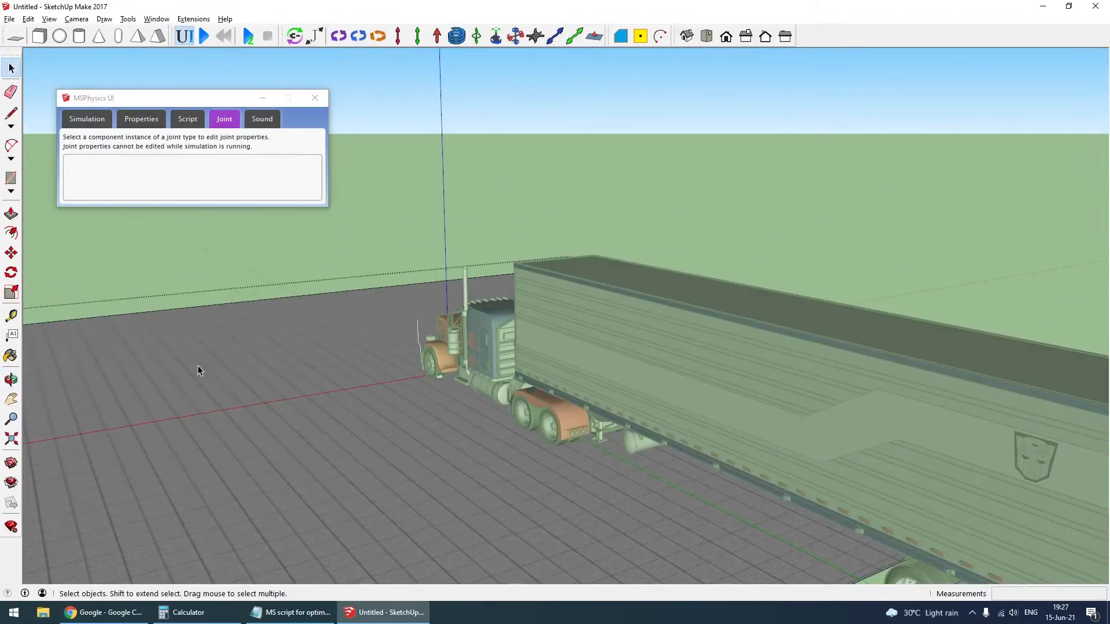
{"action": "left_click", "coordinate": [203, 314]}
{"action": "key", "text": "m"}
{"action": "left_click_drag", "start_coordinate": [277, 430], "coordinate": [267, 423]}
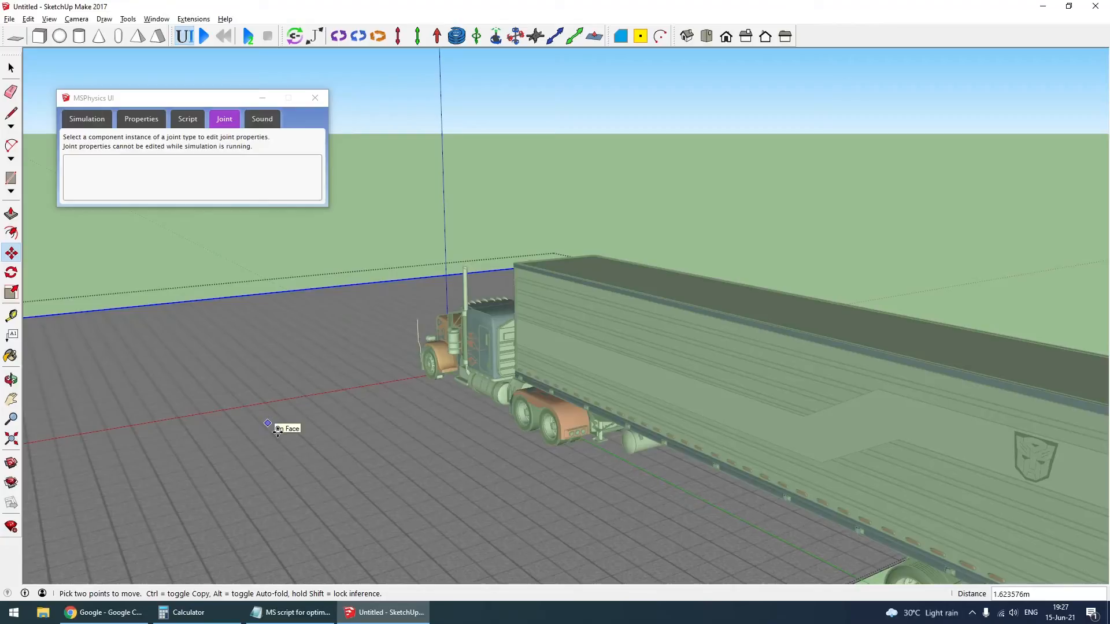
{"action": "type", "text": "300"}
{"action": "key", "text": "Return"}
{"action": "key", "text": "space"}
{"action": "key", "text": "Escape"}
- Move the ground about 4.85 m along the green axis towards the rear of the trailer
{"action": "middle_click_drag", "start_coordinate": [238, 412], "coordinate": [499, 509]}
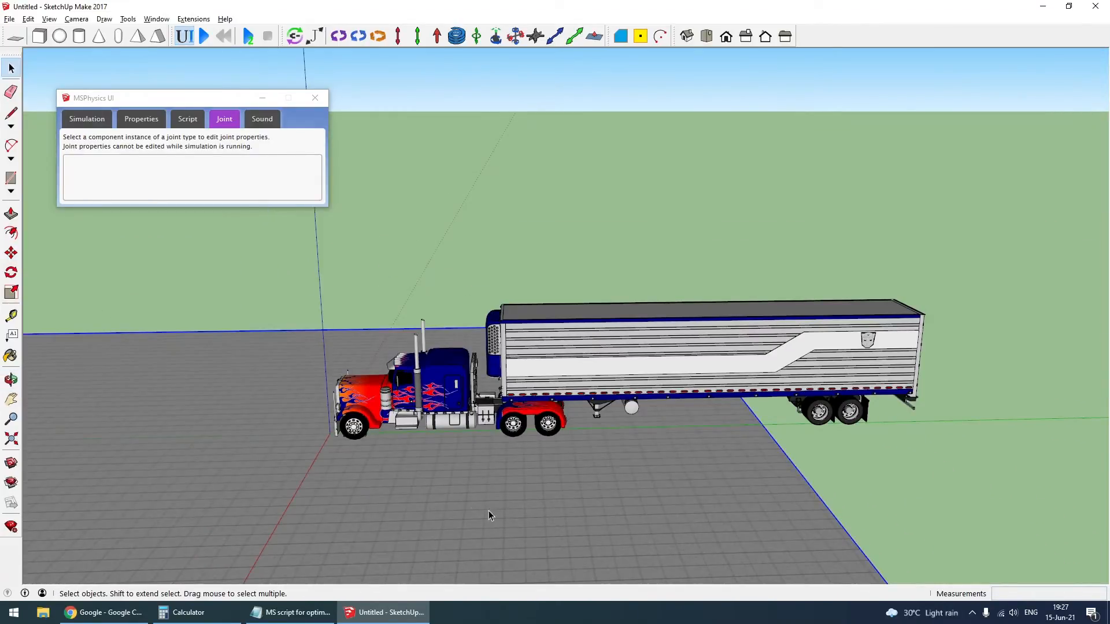
{"action": "key", "text": "m"}
{"action": "left_click_drag", "start_coordinate": [473, 495], "coordinate": [587, 498]}
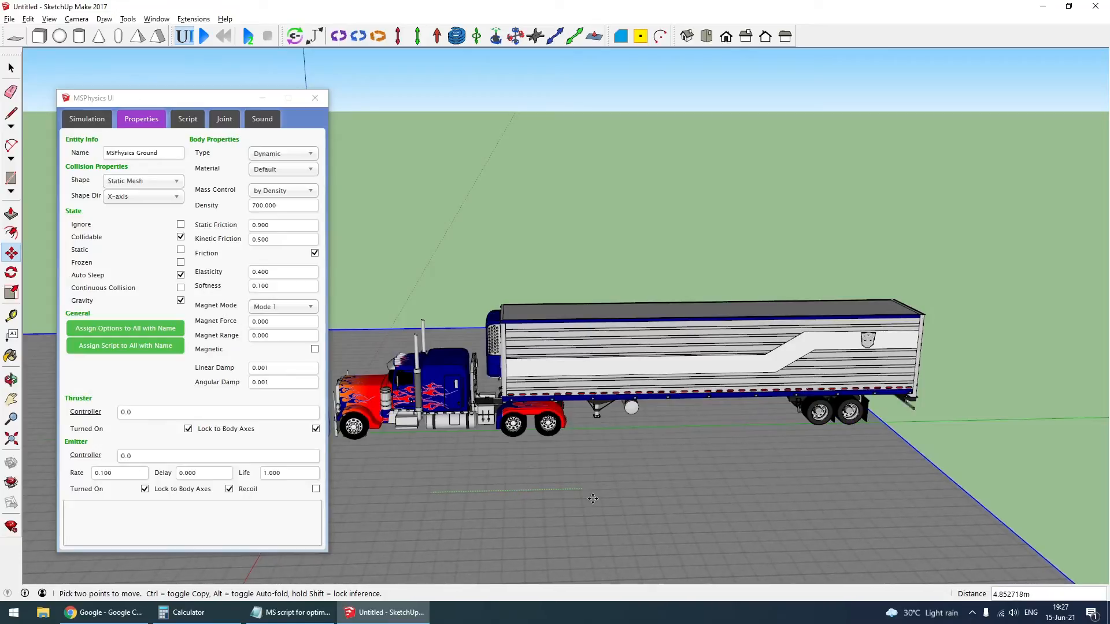
{"action": "key", "text": "space"}
{"action": "left_click", "coordinate": [294, 231]}
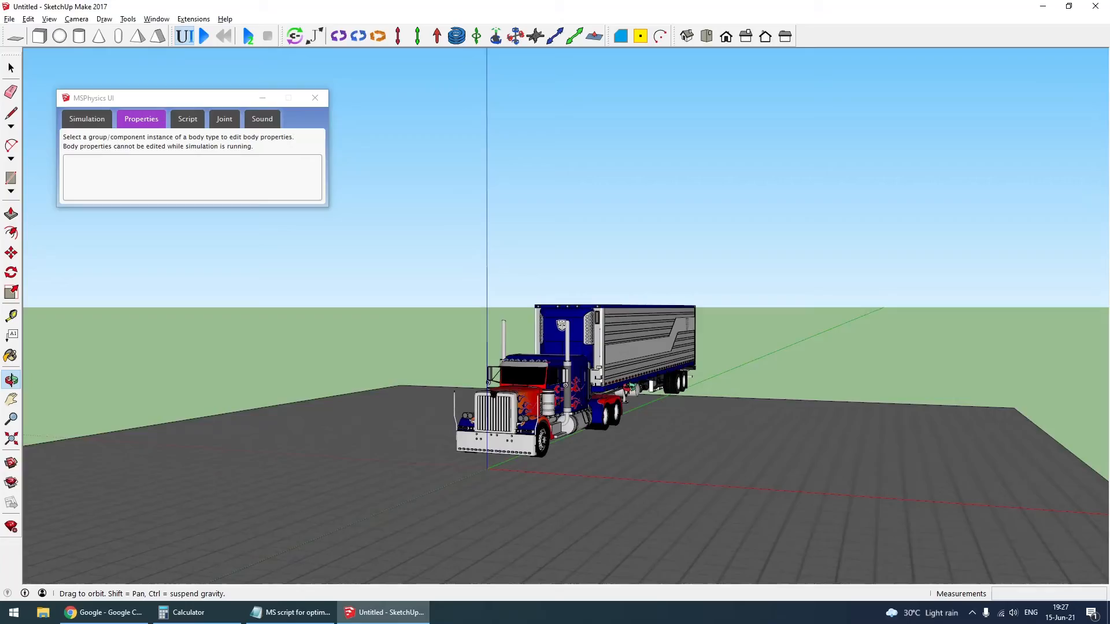
- Check the truck body's MSPhysics body properties before the first simulation test
{"action": "scroll", "coordinate": [575, 450], "scroll_direction": "up", "scroll_amount": 5}
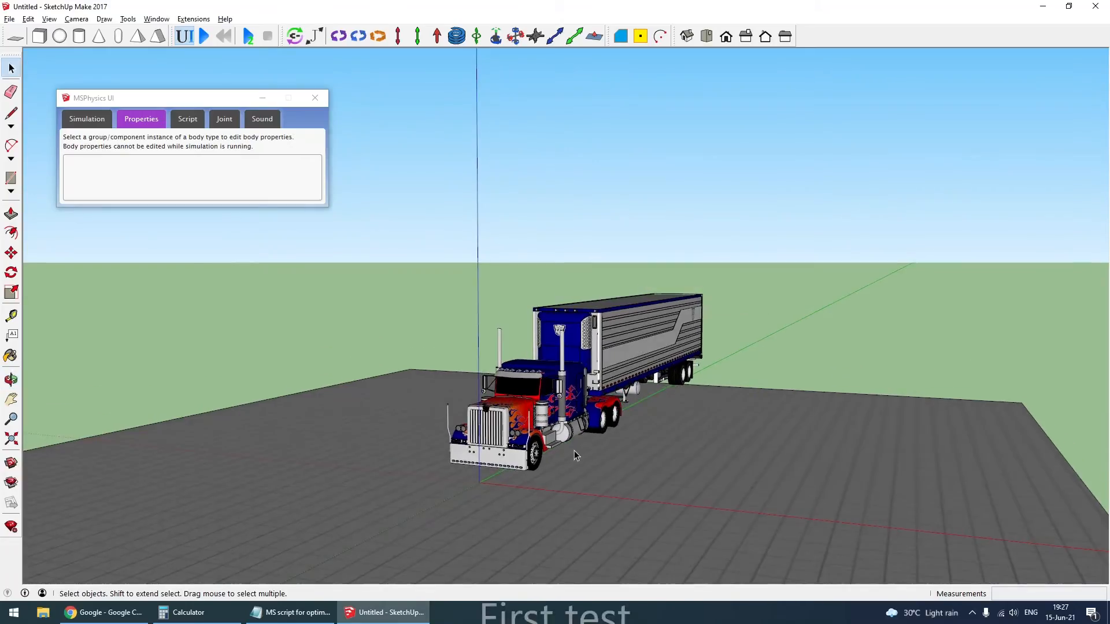
{"action": "left_click", "coordinate": [534, 340]}
{"action": "middle_click_drag", "start_coordinate": [569, 397], "coordinate": [593, 409]}
{"action": "scroll", "coordinate": [593, 410], "scroll_direction": "up", "scroll_amount": 1}
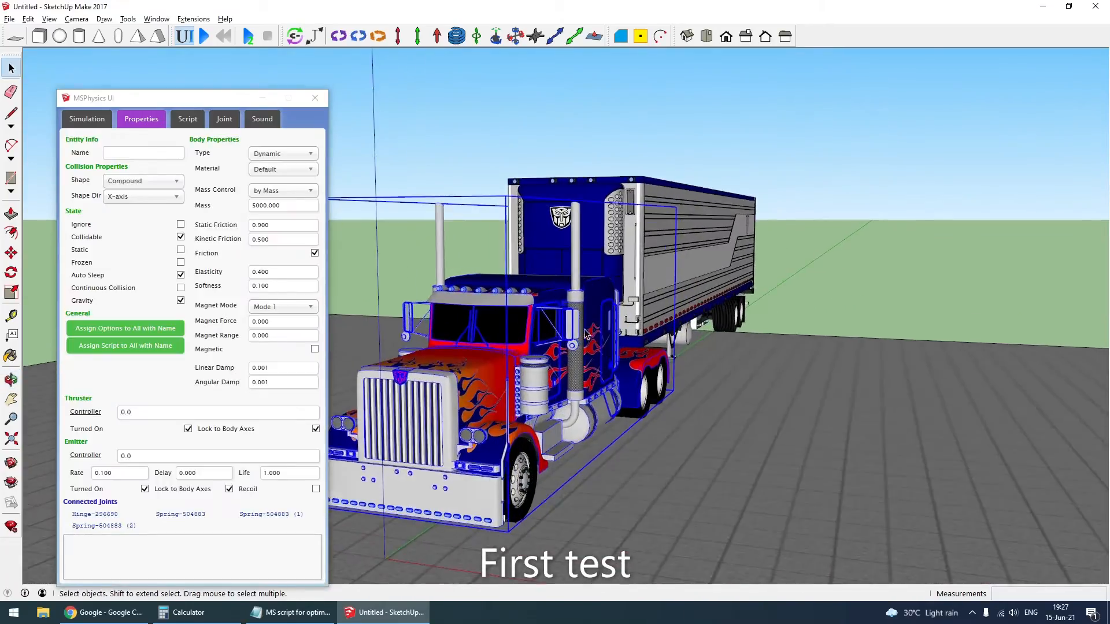
{"action": "scroll", "coordinate": [578, 393], "scroll_direction": "down", "scroll_amount": 1}
- With the physics properties window minimised, run a first simulation of the truck and trailer and reset it
{"action": "left_click", "coordinate": [262, 102]}
{"action": "left_click", "coordinate": [363, 178]}
{"action": "middle_click_drag", "start_coordinate": [362, 188], "coordinate": [286, 180]}
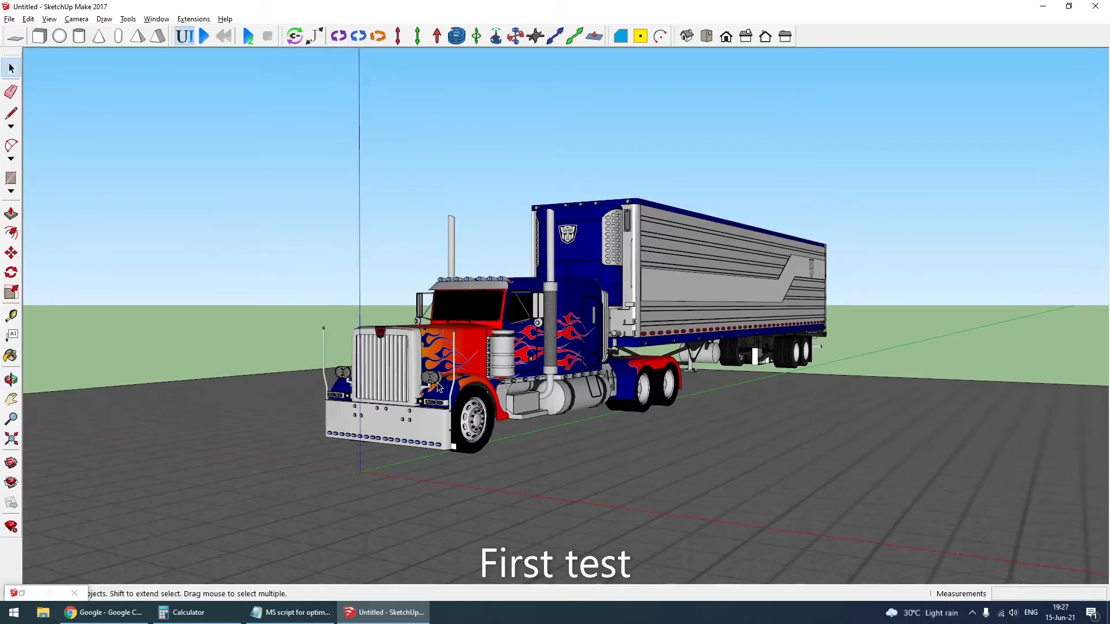
{"action": "left_click", "coordinate": [205, 35]}
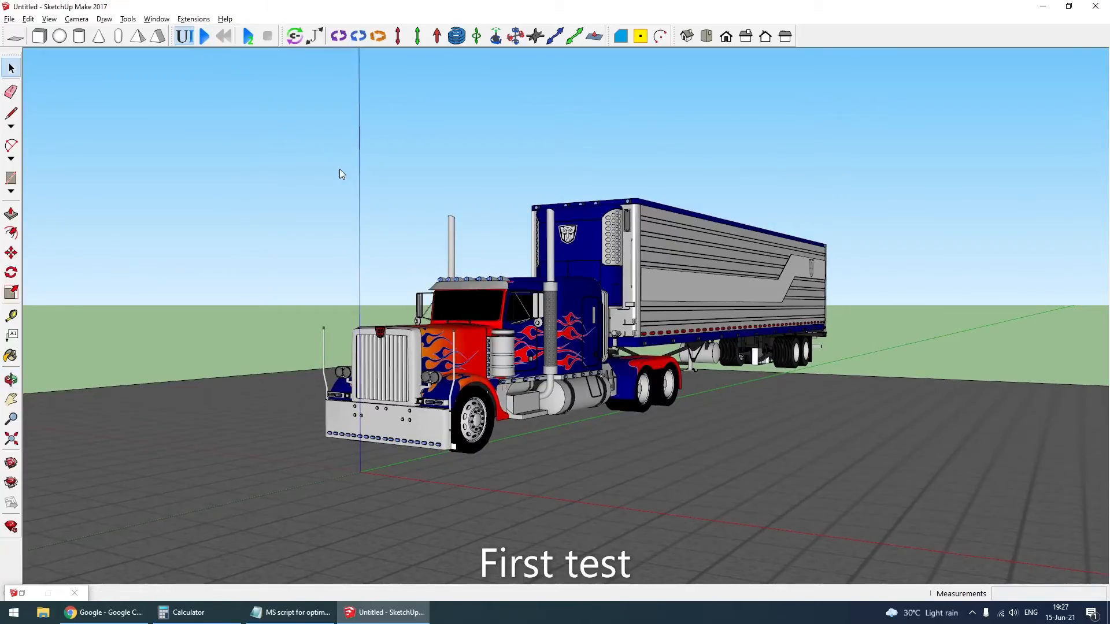
{"action": "key", "text": "Escape"}
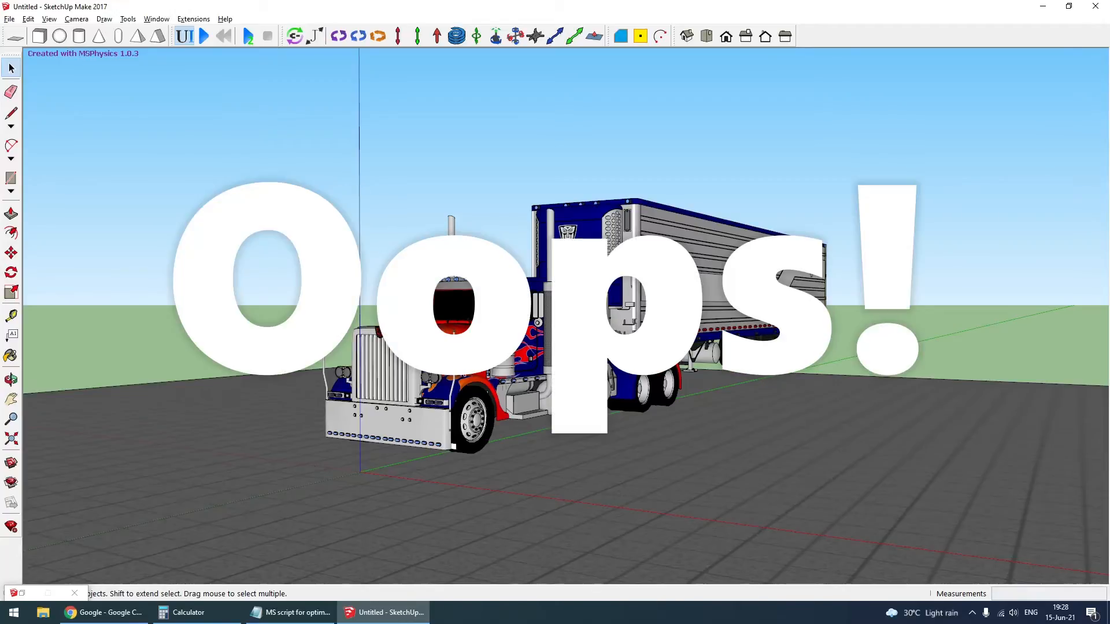
- Check the MSPhysics state of the detailed body groups inside the trailer and the truck
{"action": "scroll", "coordinate": [714, 294], "scroll_direction": "up", "scroll_amount": 3}
{"action": "left_click", "coordinate": [716, 288]}
{"action": "scroll", "coordinate": [717, 288], "scroll_direction": "down", "scroll_amount": 1}
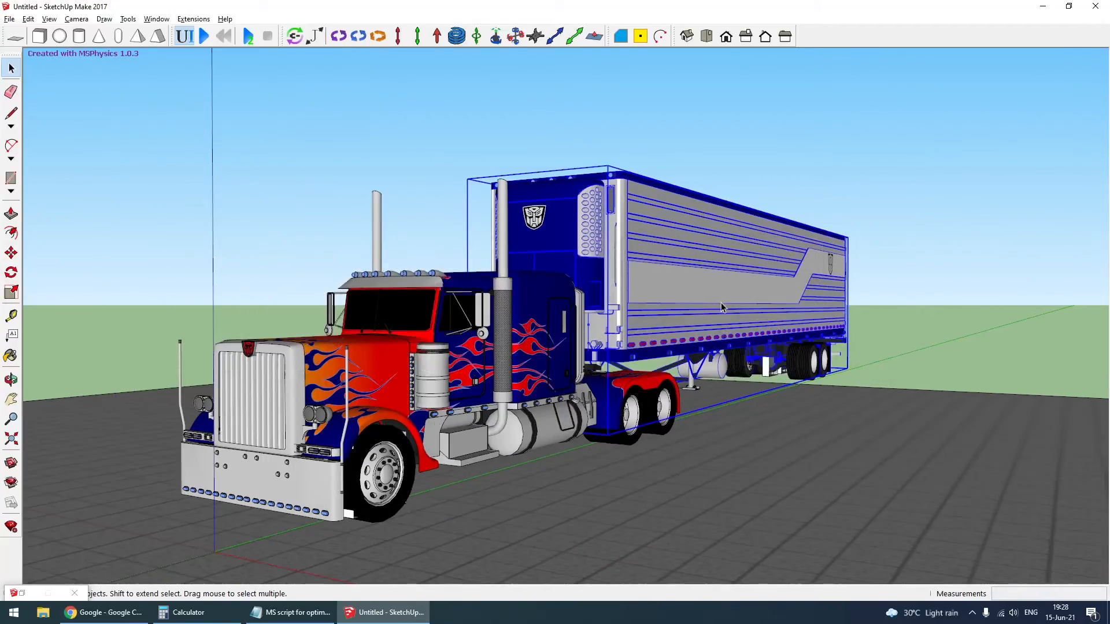
{"action": "right_click", "coordinate": [722, 298]}
{"action": "double_click", "coordinate": [721, 299]}
{"action": "right_click", "coordinate": [552, 238]}
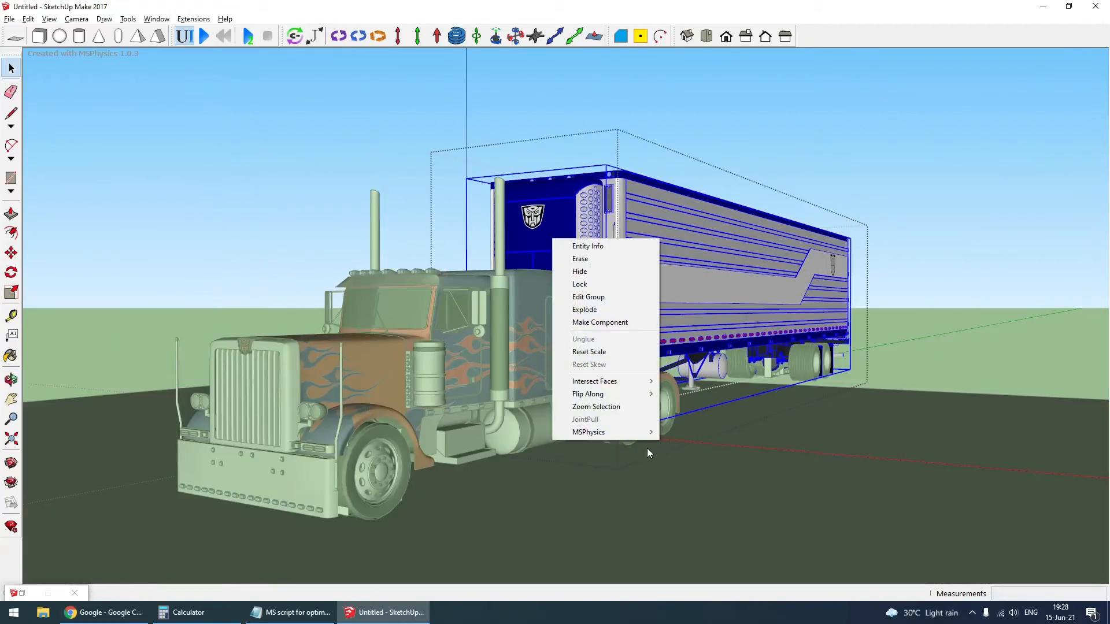
{"action": "mouse_move", "coordinate": [635, 438]}
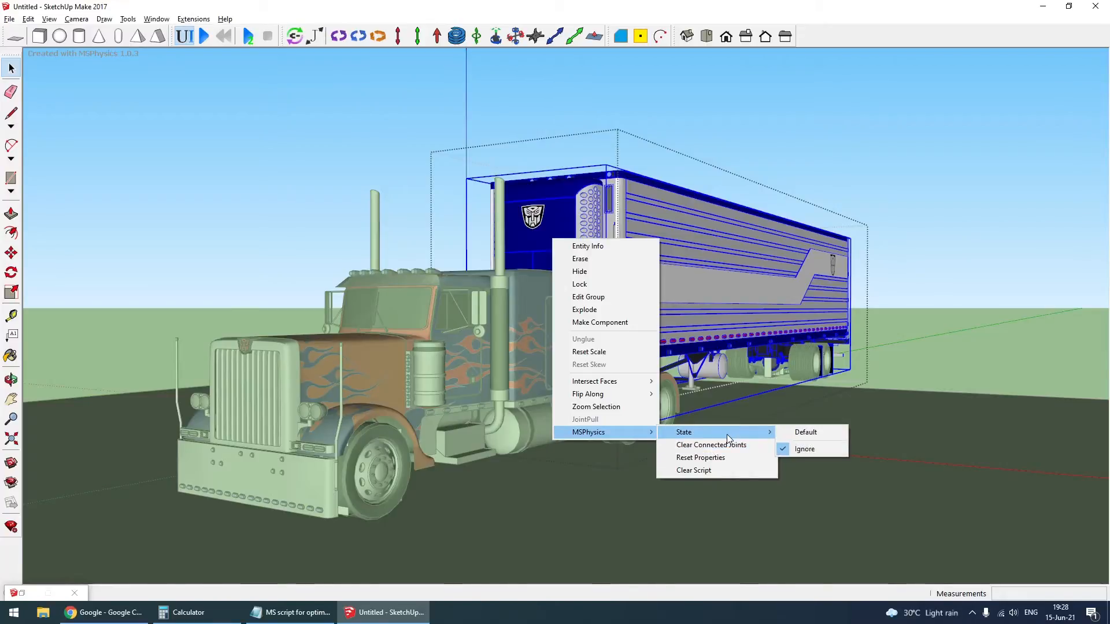
{"action": "left_click", "coordinate": [918, 195]}
{"action": "left_click", "coordinate": [453, 349]}
{"action": "double_click", "coordinate": [434, 308]}
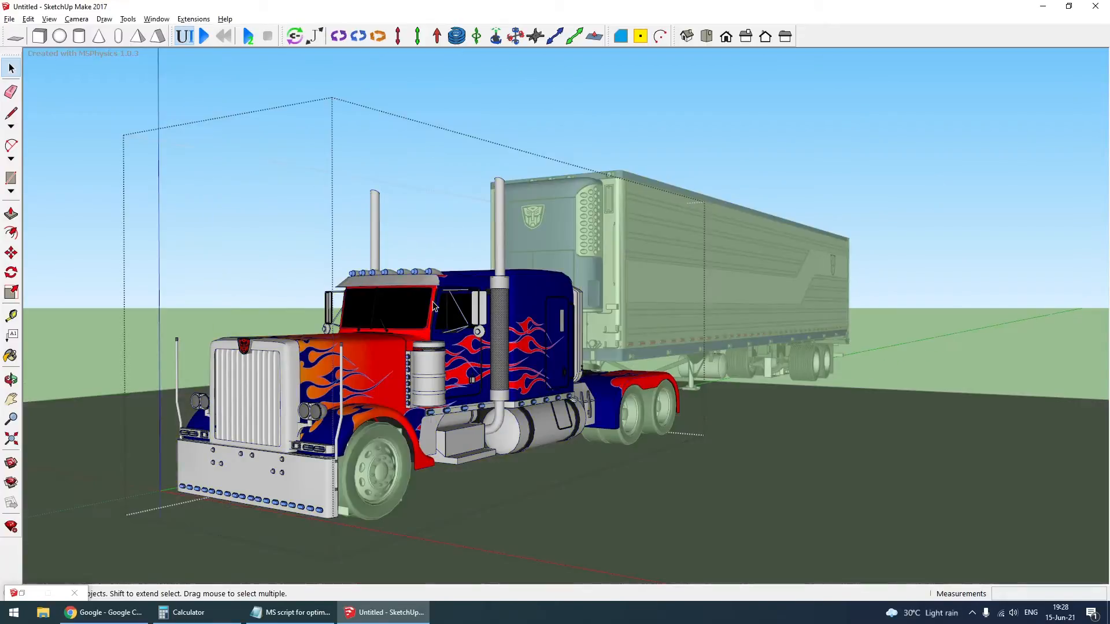
{"action": "right_click", "coordinate": [425, 292]}
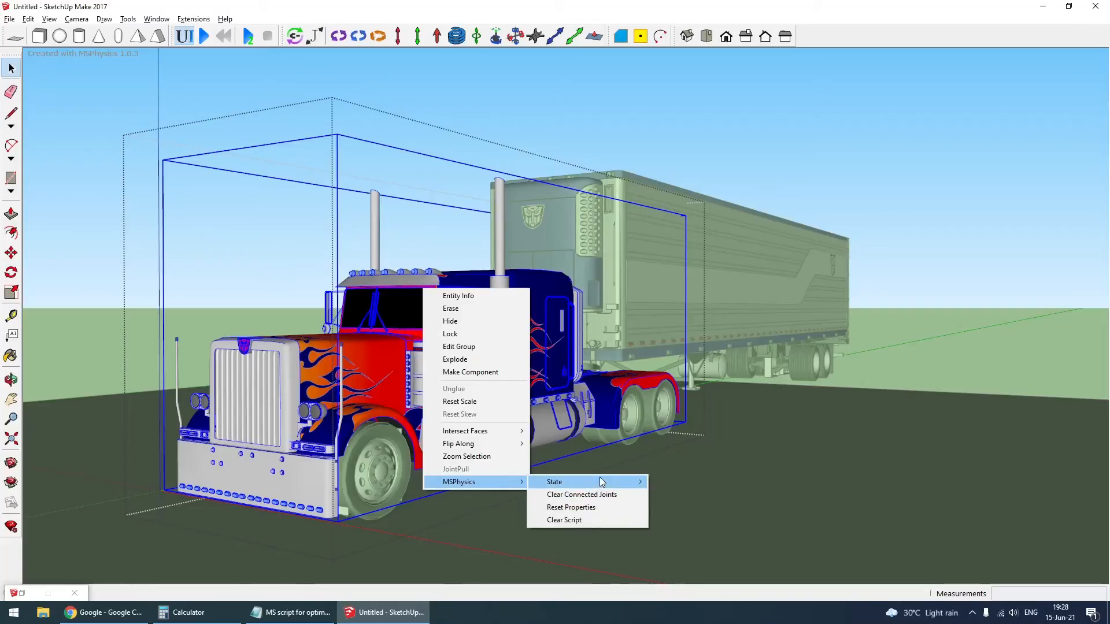
{"action": "left_click", "coordinate": [937, 146]}
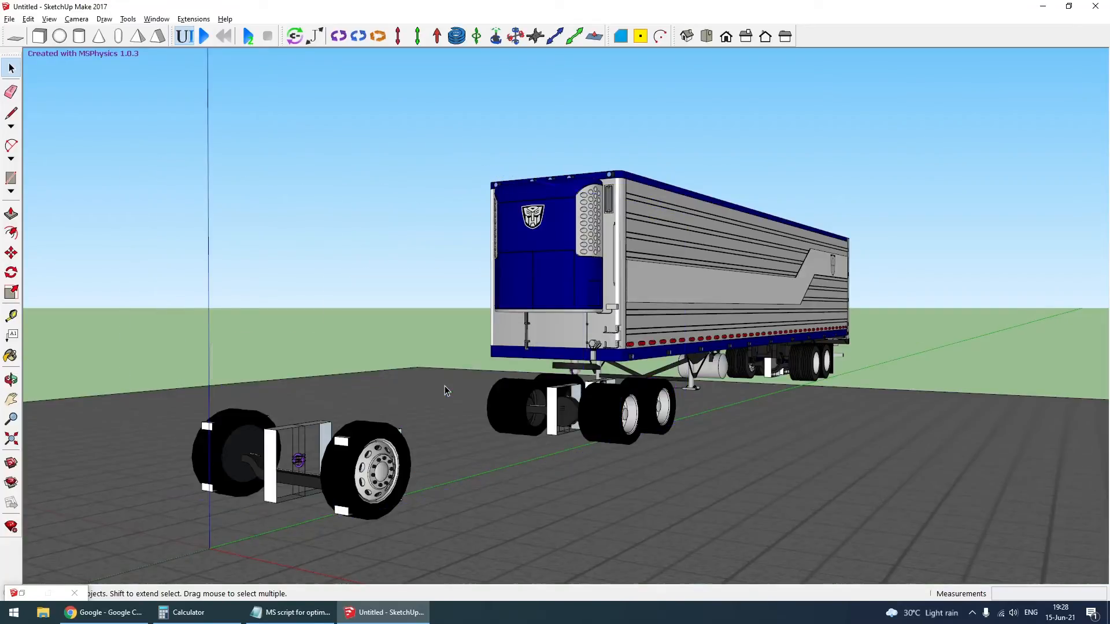
- Temporarily delete the truck body, check the front axle block's physics properties, and undo the deletion
{"action": "scroll", "coordinate": [446, 386], "scroll_direction": "up", "scroll_amount": 3}
{"action": "scroll", "coordinate": [353, 508], "scroll_direction": "down", "scroll_amount": 2}
{"action": "scroll", "coordinate": [345, 509], "scroll_direction": "up", "scroll_amount": 5}
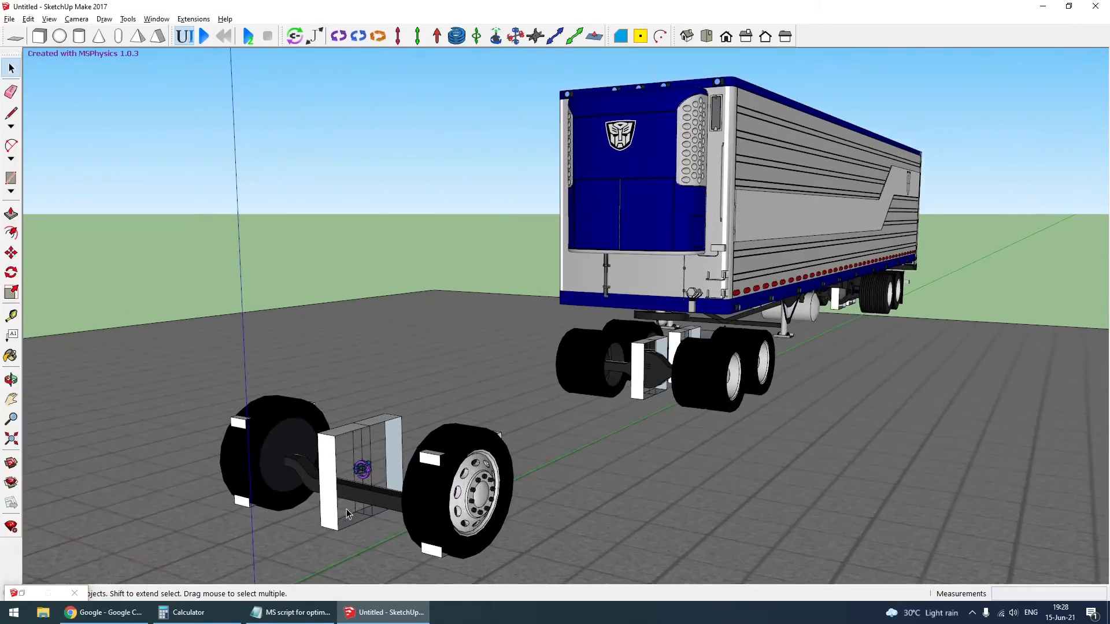
{"action": "scroll", "coordinate": [771, 233], "scroll_direction": "down", "scroll_amount": 3}
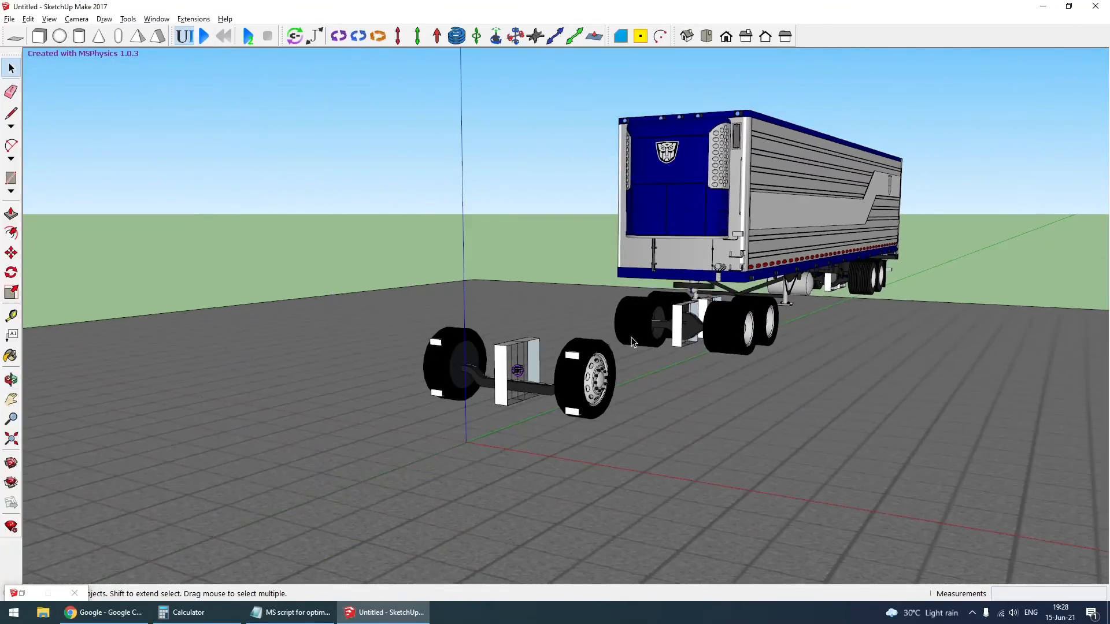
{"action": "left_click", "coordinate": [185, 36]}
{"action": "left_click", "coordinate": [503, 375]}
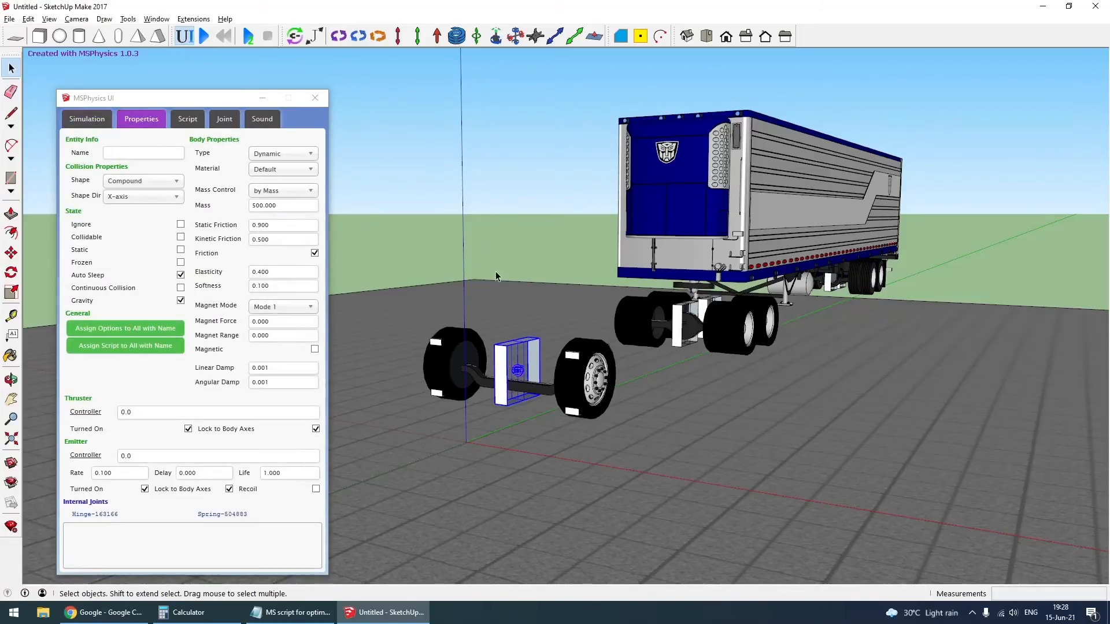
{"action": "left_click", "coordinate": [498, 217]}
{"action": "key", "text": "ctrl+z"}
{"action": "middle_click_drag", "start_coordinate": [660, 318], "coordinate": [664, 309]}
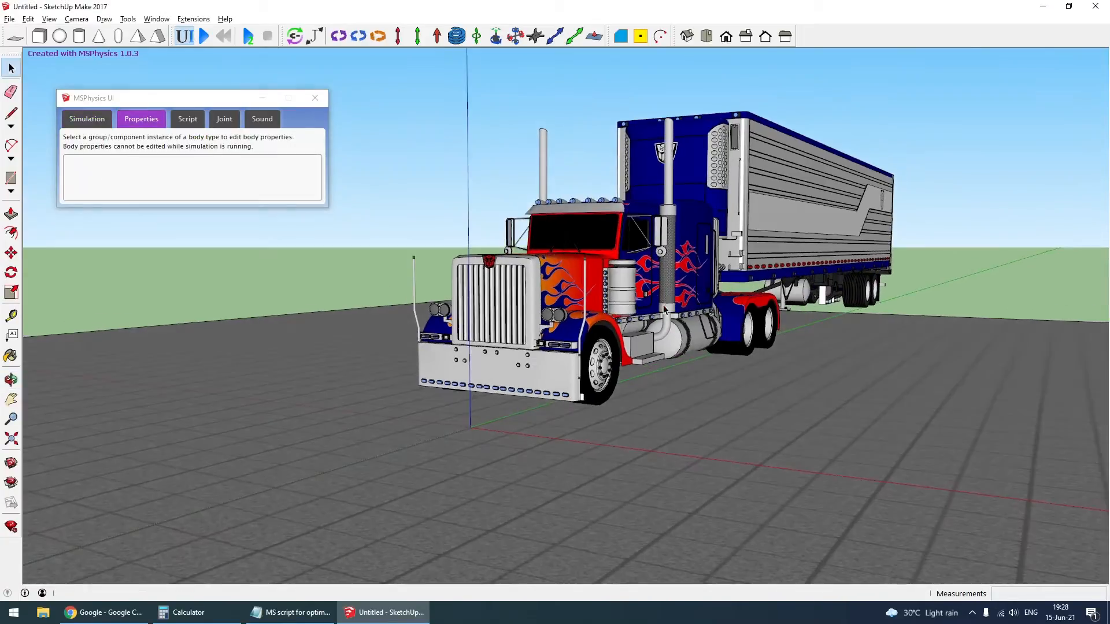
- Delete the truck body again to recheck the front axle block's collision settings, and undo the deletion
{"action": "middle_click_drag", "start_coordinate": [712, 271], "coordinate": [455, 258]}
{"action": "scroll", "coordinate": [269, 298], "scroll_direction": "up", "scroll_amount": 1}
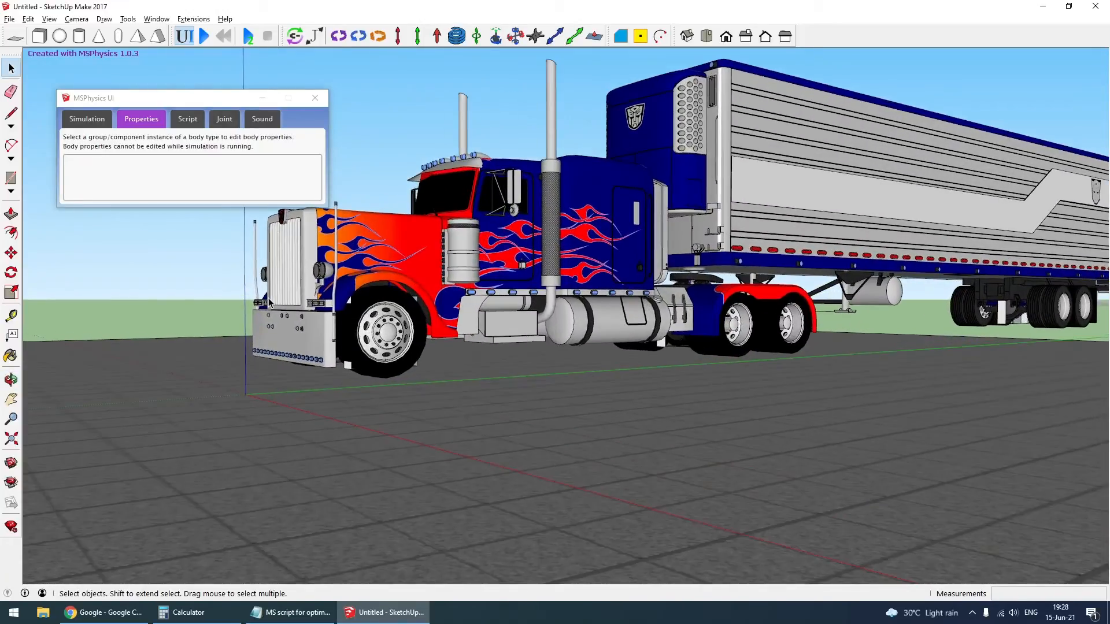
{"action": "middle_click_drag", "start_coordinate": [388, 282], "coordinate": [491, 252]}
{"action": "left_click", "coordinate": [500, 244]}
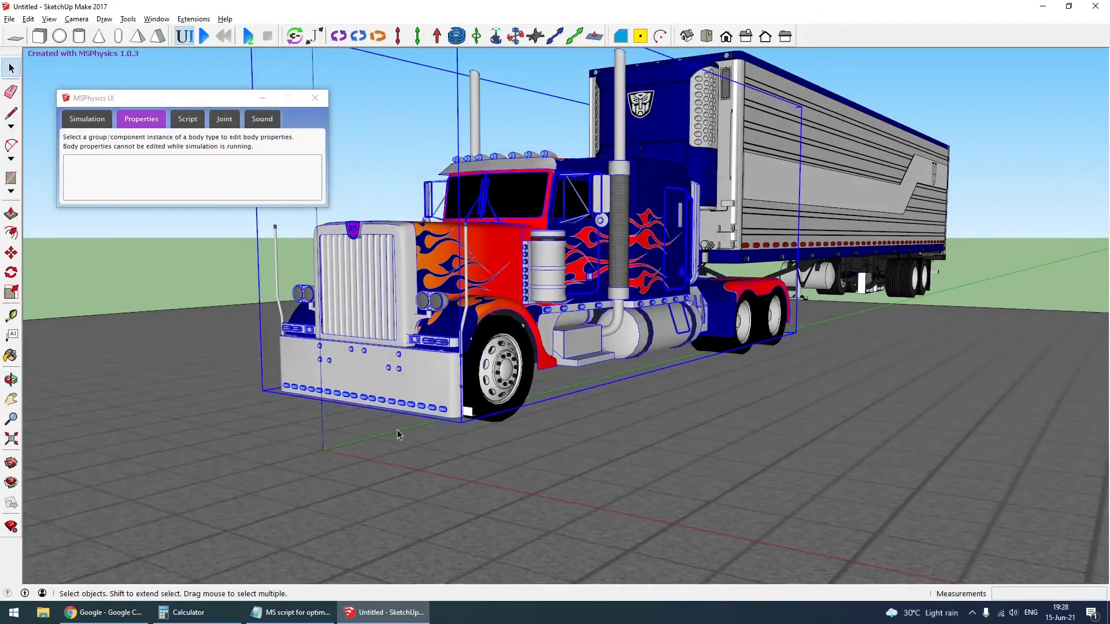
{"action": "key", "text": "Delete"}
{"action": "left_click", "coordinate": [421, 394]}
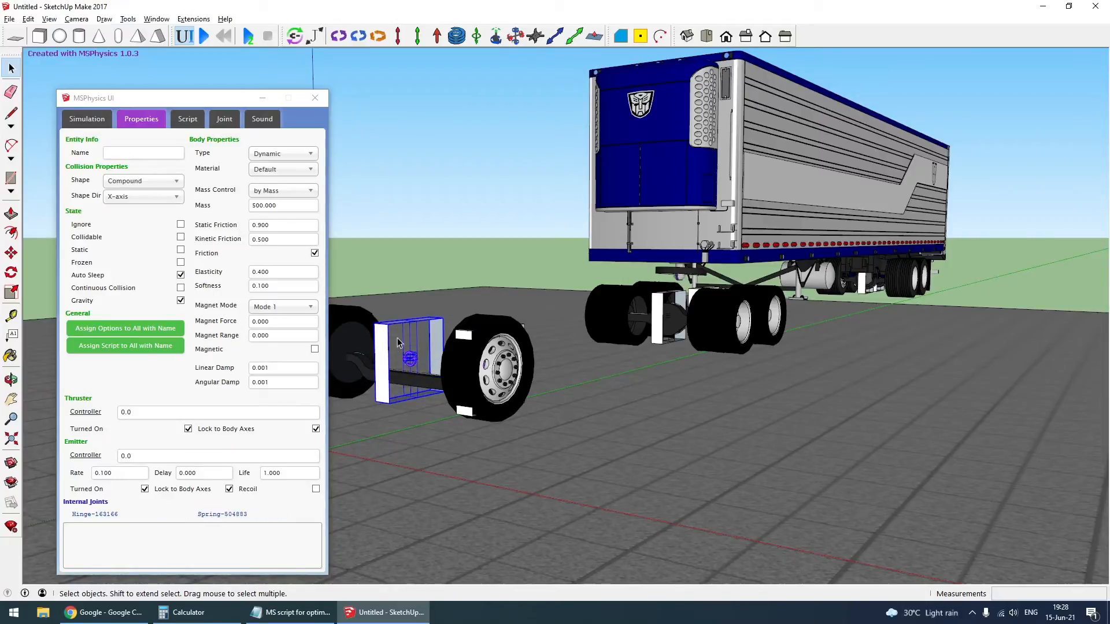
{"action": "left_click", "coordinate": [431, 192]}
{"action": "key", "text": "ctrl+z"}
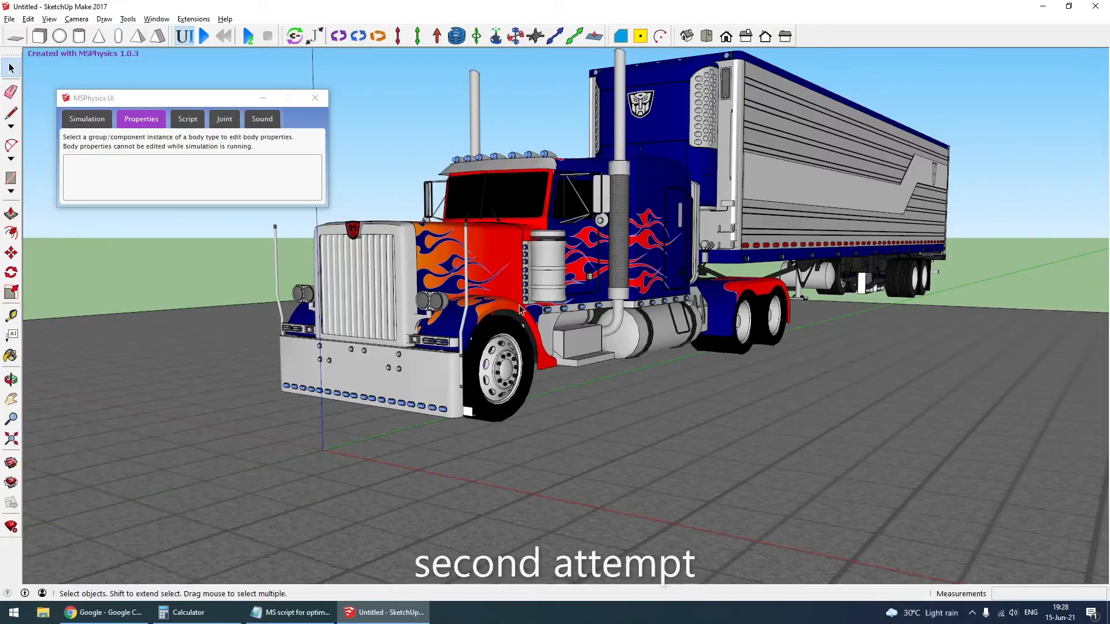
- Run a second simulation test, follow the truck's motion across the ground, and reset the simulation
{"action": "left_click", "coordinate": [206, 37]}
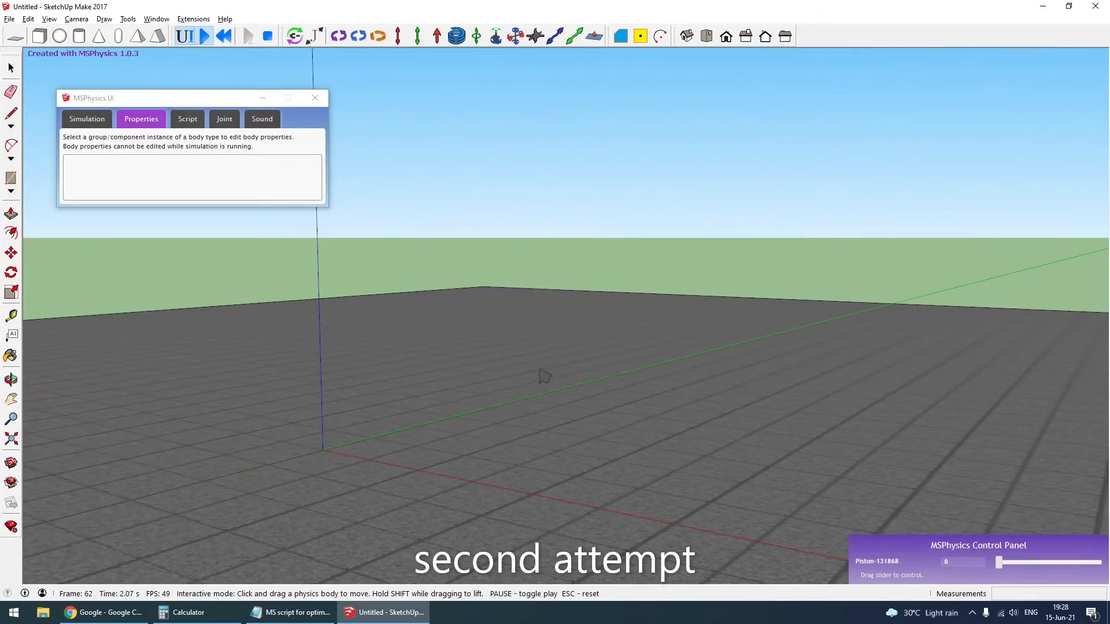
{"action": "scroll", "coordinate": [543, 407], "scroll_direction": "down", "scroll_amount": 10}
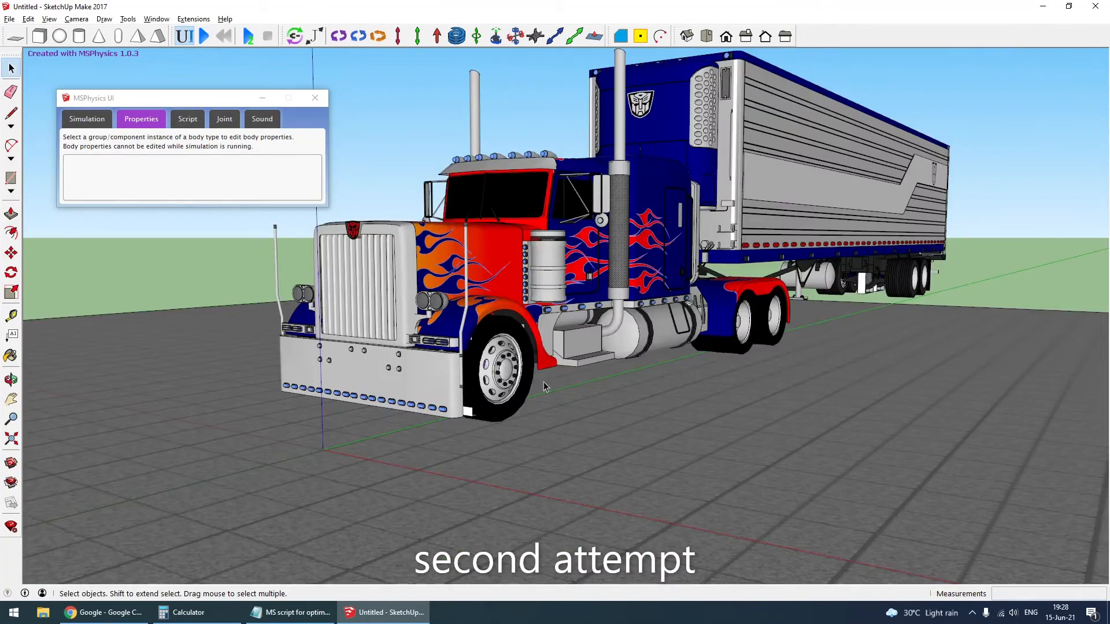
{"action": "scroll", "coordinate": [544, 382], "scroll_direction": "down", "scroll_amount": 3}
{"action": "middle_click_drag", "start_coordinate": [994, 402], "coordinate": [791, 407]}
- Test the simulation with Collidable turned off for the truck body, and turn Collidable back on
{"action": "scroll", "coordinate": [527, 317], "scroll_direction": "up", "scroll_amount": 6}
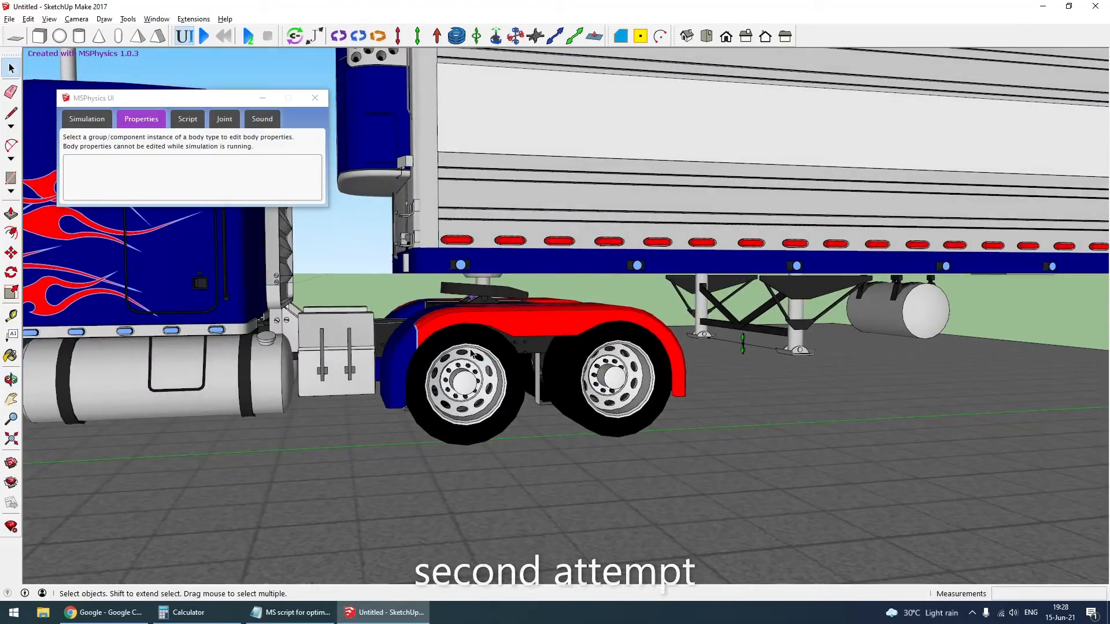
{"action": "scroll", "coordinate": [472, 351], "scroll_direction": "down", "scroll_amount": 7}
{"action": "scroll", "coordinate": [588, 400], "scroll_direction": "up", "scroll_amount": 5}
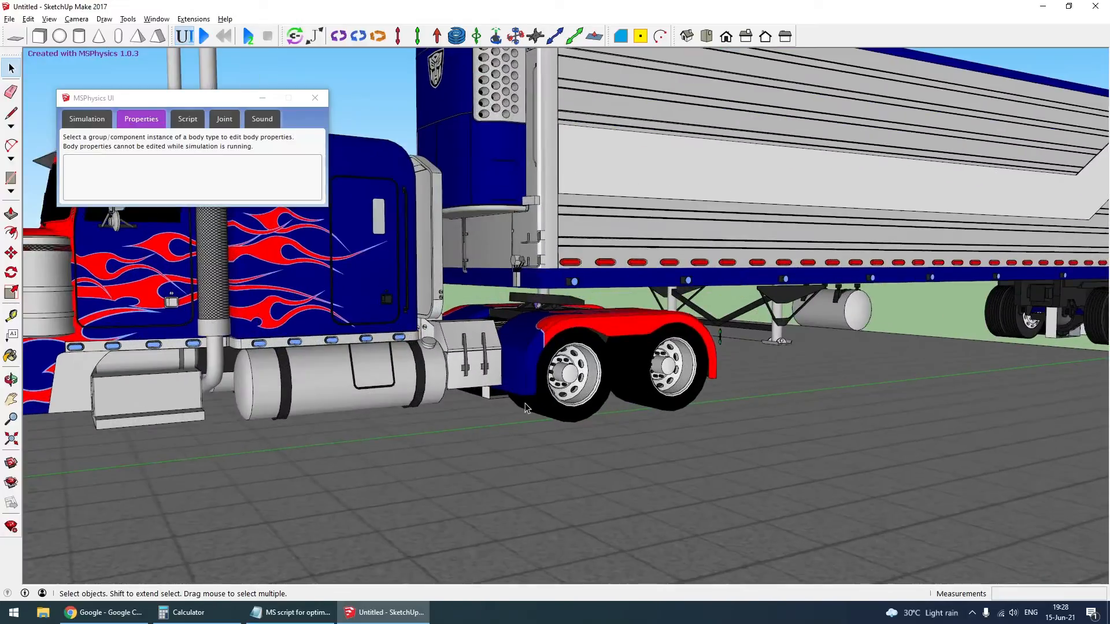
{"action": "left_click", "coordinate": [509, 335]}
{"action": "scroll", "coordinate": [678, 443], "scroll_direction": "down", "scroll_amount": 5}
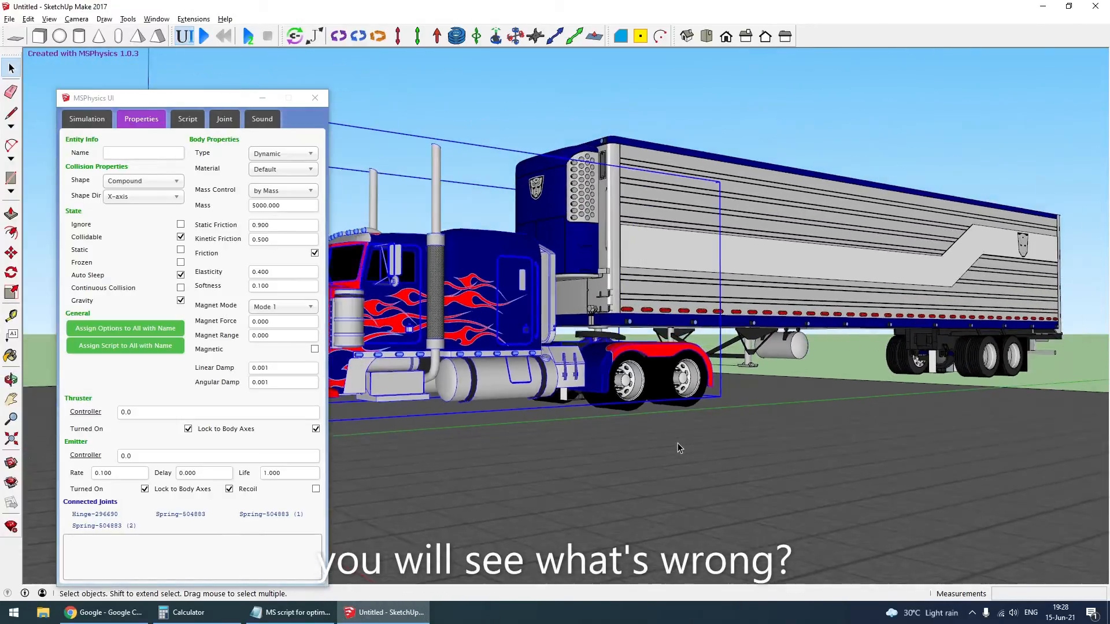
{"action": "left_click", "coordinate": [181, 237]}
{"action": "middle_click_drag", "start_coordinate": [692, 488], "coordinate": [827, 510]}
{"action": "left_click", "coordinate": [203, 38]}
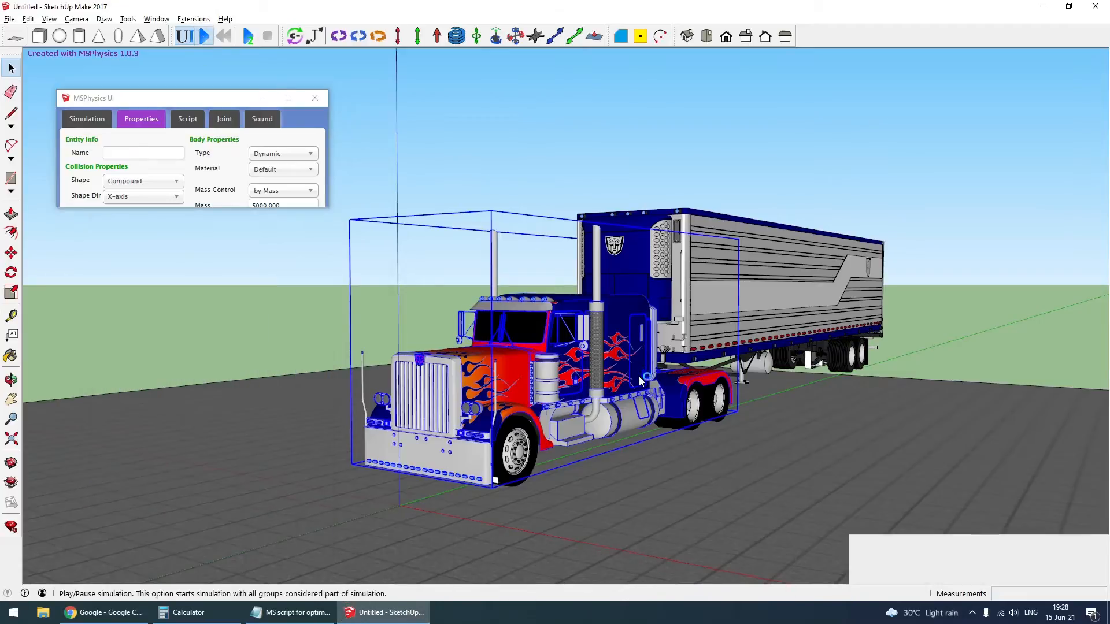
{"action": "key", "text": "Escape"}
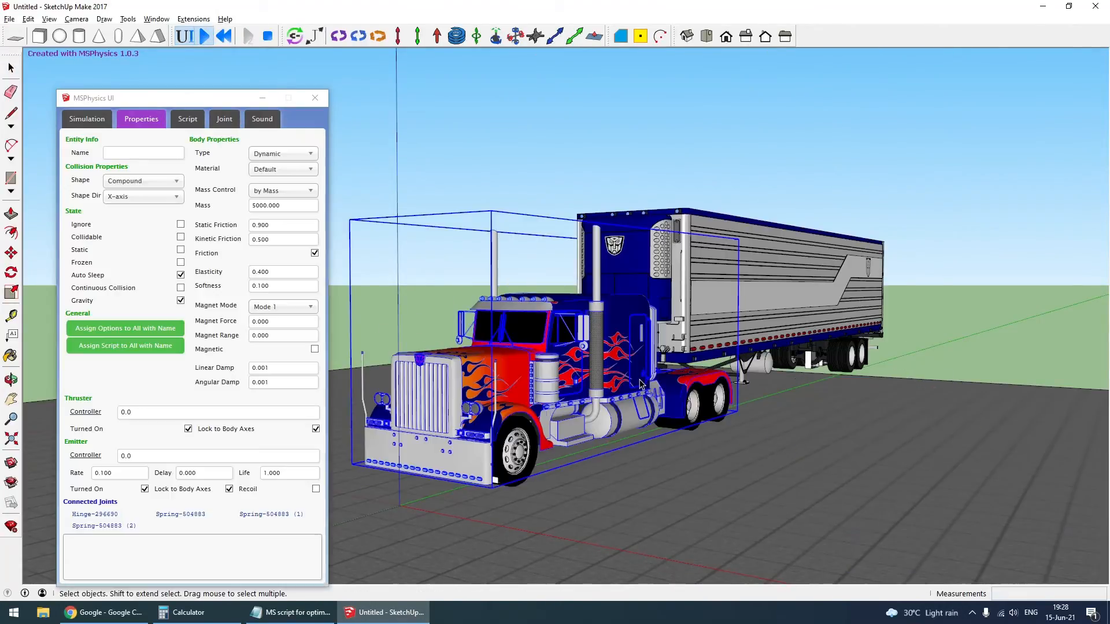
{"action": "left_click", "coordinate": [181, 238]}
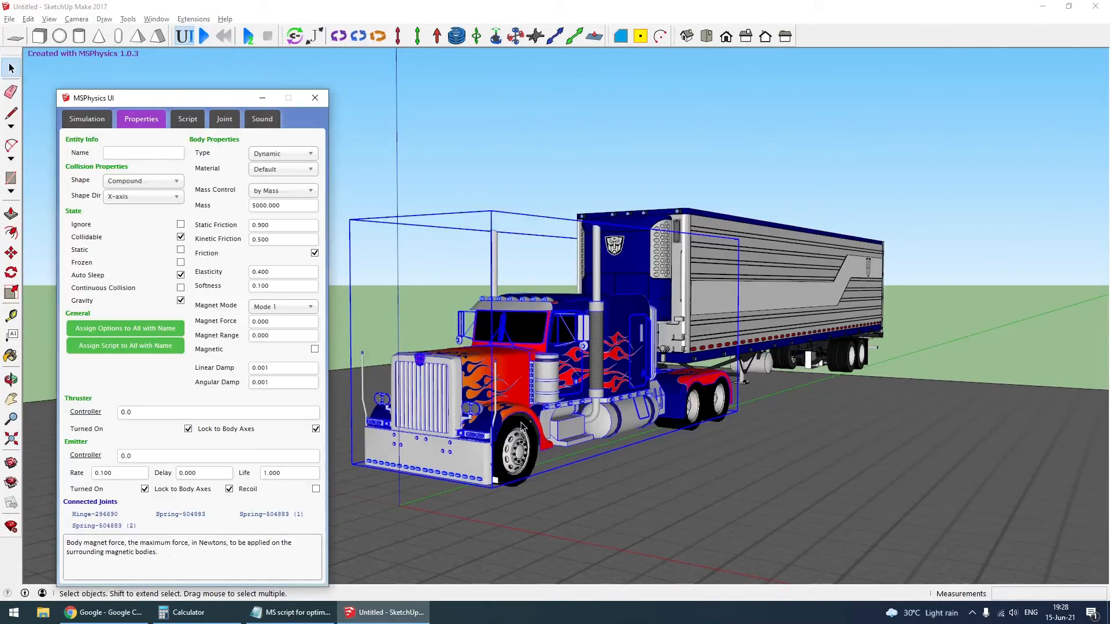
{"action": "left_click", "coordinate": [518, 387]}
{"action": "key", "text": "Delete"}
{"action": "scroll", "coordinate": [484, 506], "scroll_direction": "up", "scroll_amount": 3}
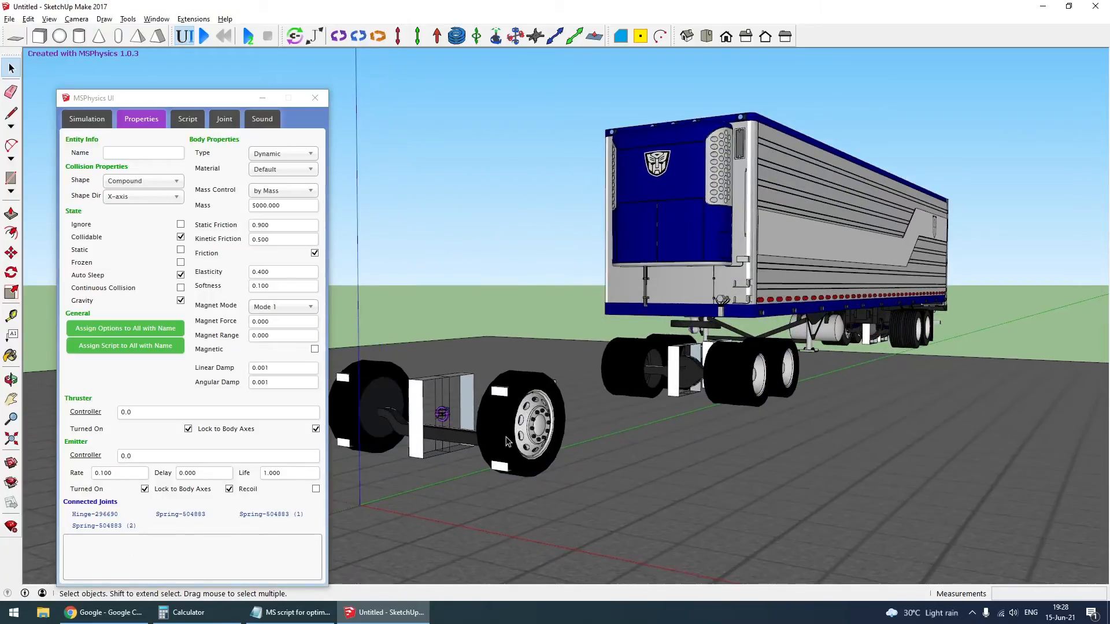
{"action": "key", "text": "ctrl+z"}
- Edit the truck body group and delete the ignored detailed model inside it, leaving only the simple collision shapes
{"action": "double_click", "coordinate": [542, 307]}
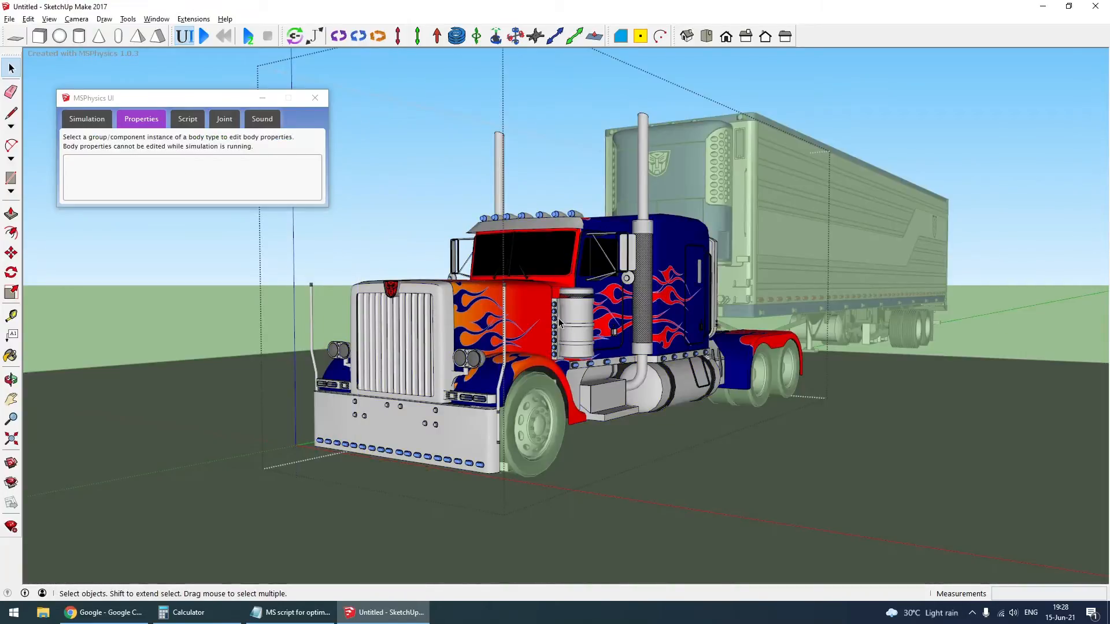
{"action": "left_click", "coordinate": [560, 324]}
{"action": "key", "text": "Delete"}
{"action": "middle_click_drag", "start_coordinate": [582, 404], "coordinate": [905, 236]}
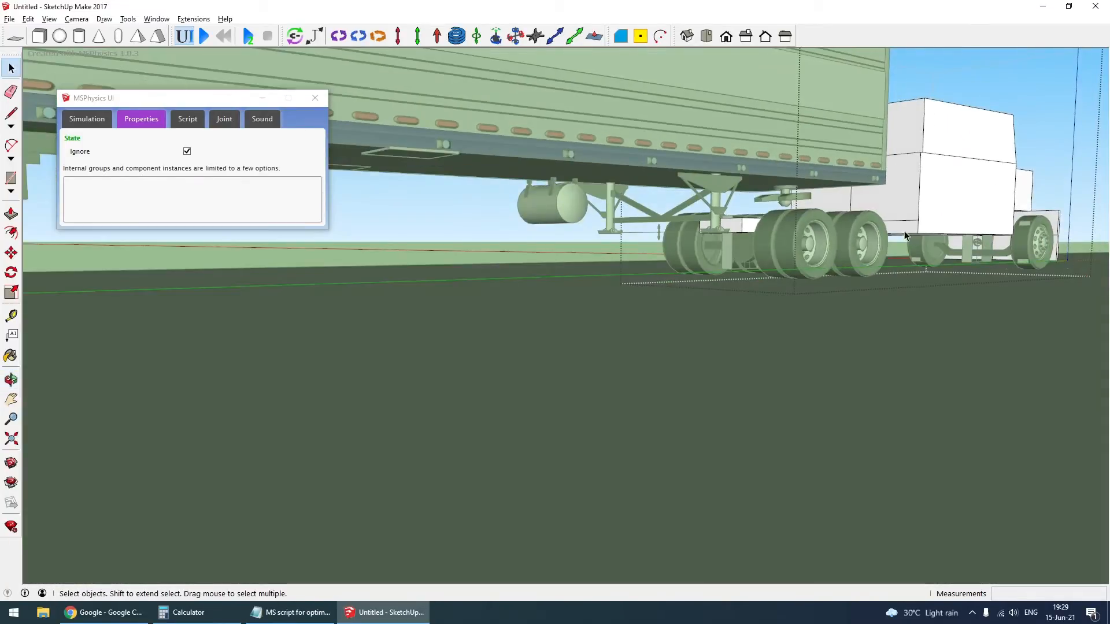
{"action": "scroll", "coordinate": [873, 234], "scroll_direction": "up", "scroll_amount": 4}
{"action": "middle_click_drag", "start_coordinate": [644, 250], "coordinate": [520, 315]}
{"action": "scroll", "coordinate": [832, 301], "scroll_direction": "down", "scroll_amount": 3}
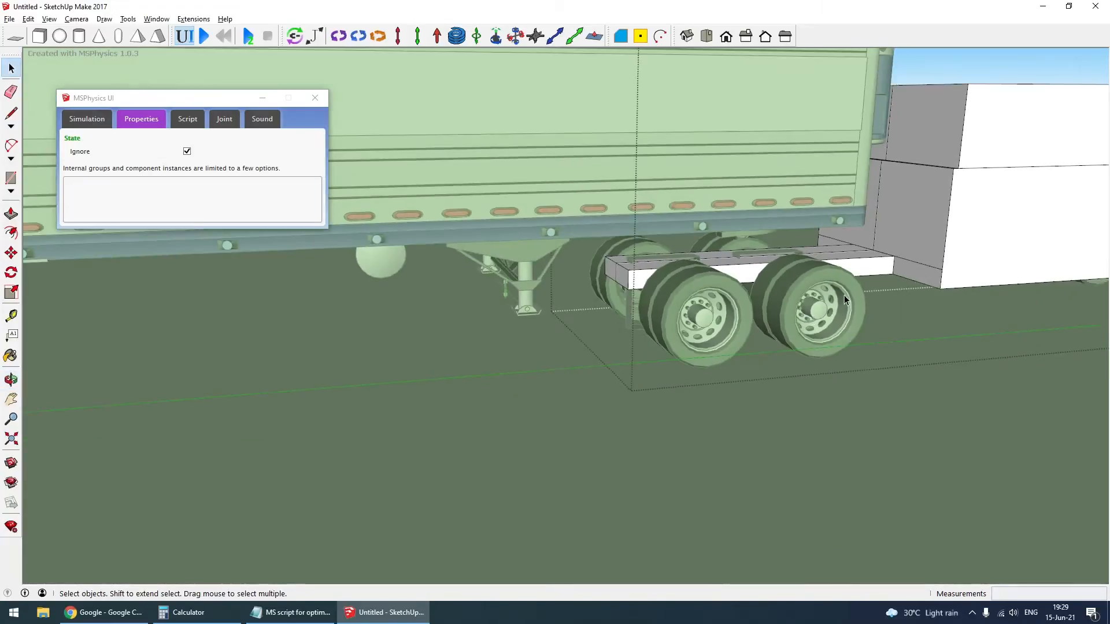
{"action": "scroll", "coordinate": [896, 300], "scroll_direction": "down", "scroll_amount": 6}
{"action": "key", "text": "Escape"}
- Delete the detailed trailer model from inside the trailer group, leaving only its simple box-shaped collision body
{"action": "scroll", "coordinate": [573, 240], "scroll_direction": "up", "scroll_amount": 3}
{"action": "middle_click_drag", "start_coordinate": [569, 283], "coordinate": [595, 251]}
{"action": "scroll", "coordinate": [595, 251], "scroll_direction": "up", "scroll_amount": 1}
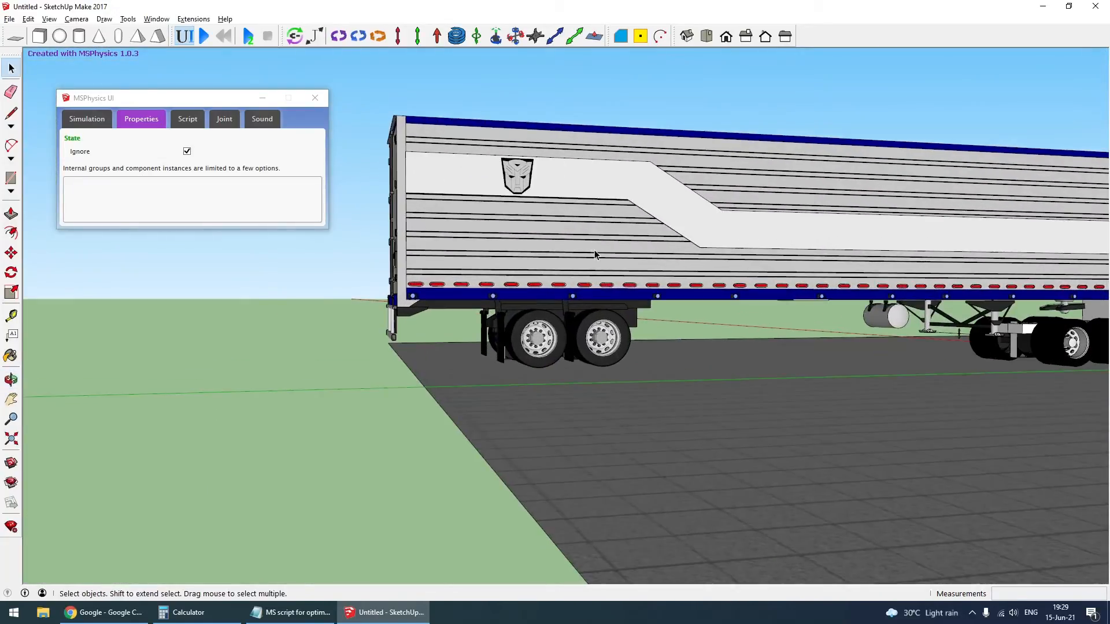
{"action": "left_click", "coordinate": [595, 255]}
{"action": "key", "text": "Delete"}
{"action": "middle_click_drag", "start_coordinate": [578, 353], "coordinate": [783, 364]}
{"action": "key", "text": "Escape"}
- Examine the simplified truck and trailer collision shapes around the wheels and the truck body's physics properties
{"action": "scroll", "coordinate": [915, 308], "scroll_direction": "up", "scroll_amount": 5}
{"action": "middle_click_drag", "start_coordinate": [915, 308], "coordinate": [644, 430]}
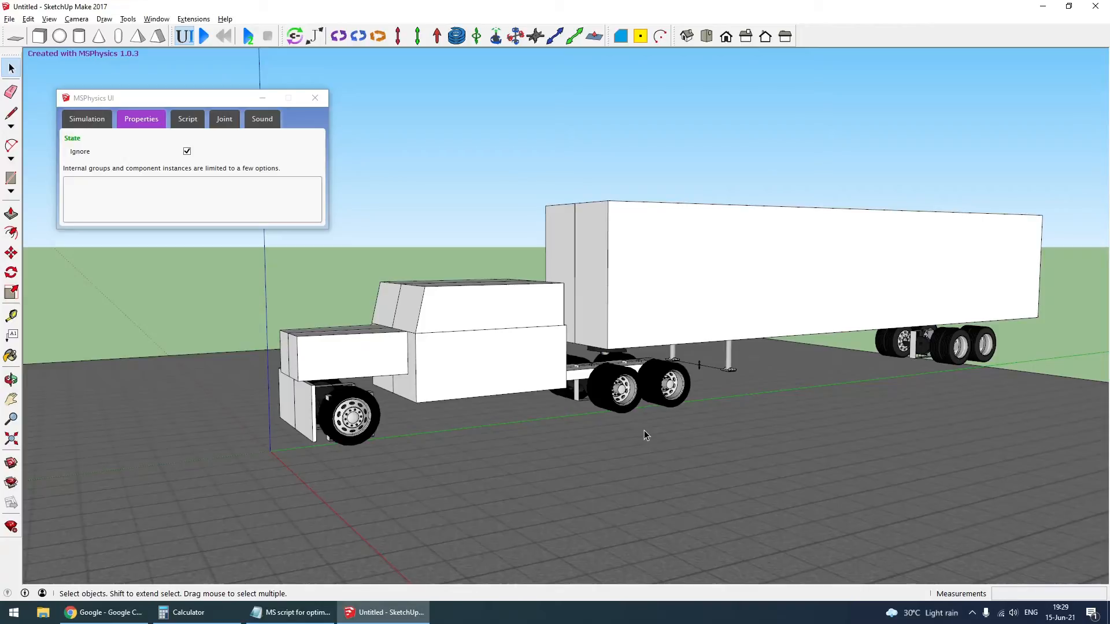
{"action": "middle_click_drag", "start_coordinate": [597, 424], "coordinate": [425, 367]}
{"action": "left_click", "coordinate": [457, 332]}
{"action": "middle_click_drag", "start_coordinate": [696, 327], "coordinate": [674, 356]}
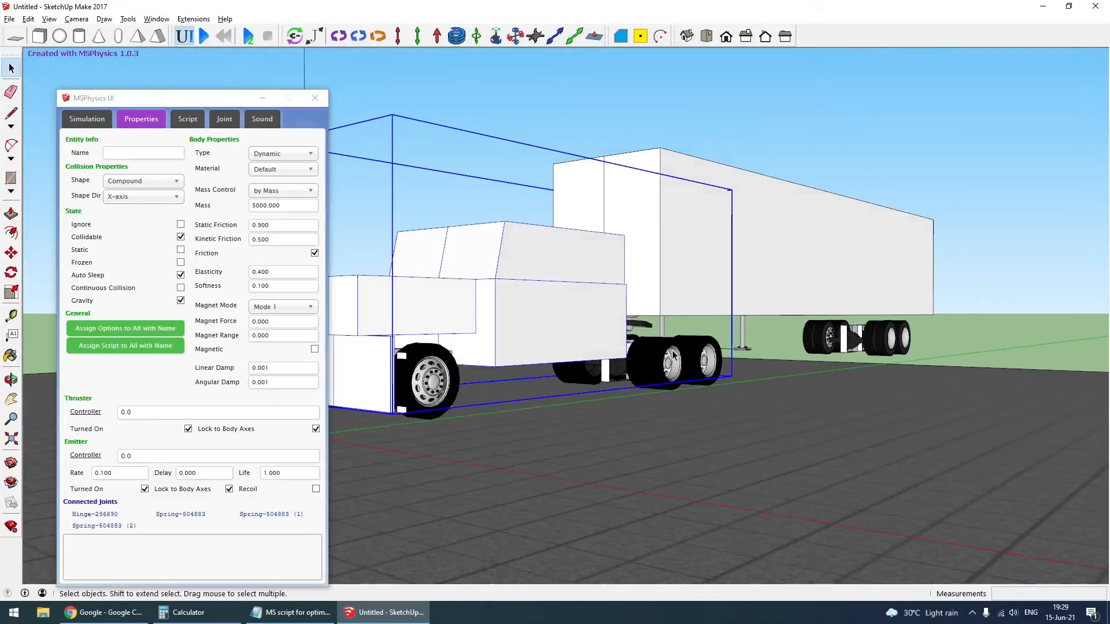
{"action": "left_click", "coordinate": [448, 126]}
{"action": "middle_click_drag", "start_coordinate": [800, 355], "coordinate": [656, 341]}
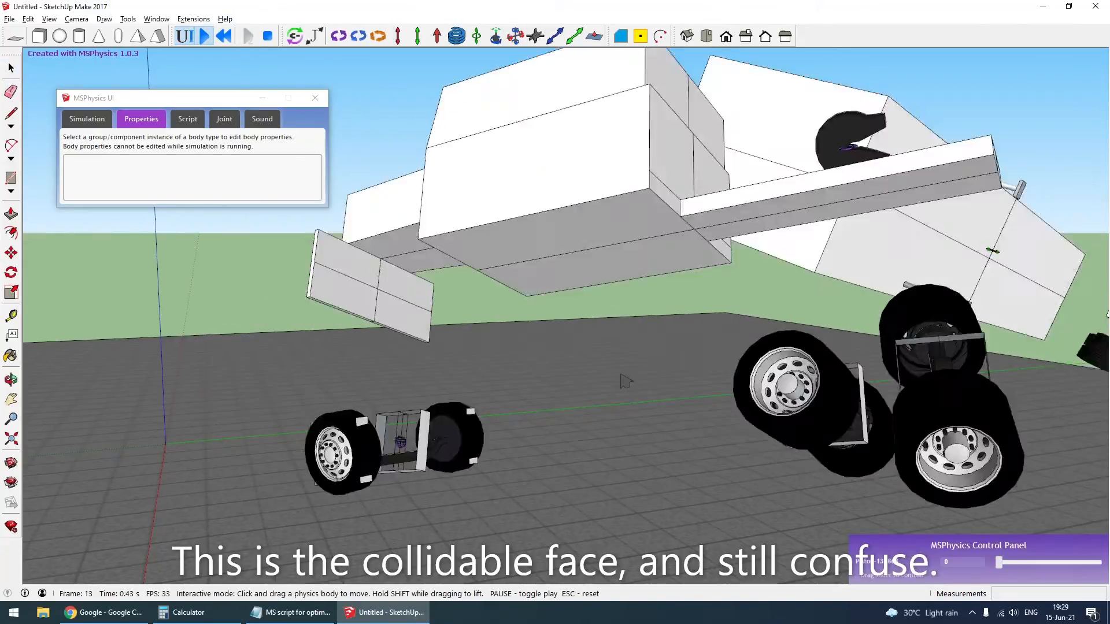
- Examine the truck's front wheel area and the physics properties of the small brackets around the wheel
{"action": "key", "text": "Escape"}
{"action": "middle_click_drag", "start_coordinate": [389, 382], "coordinate": [570, 372]}
{"action": "scroll", "coordinate": [434, 408], "scroll_direction": "up", "scroll_amount": 4}
{"action": "middle_click_drag", "start_coordinate": [428, 409], "coordinate": [293, 385]}
{"action": "scroll", "coordinate": [295, 383], "scroll_direction": "up", "scroll_amount": 2}
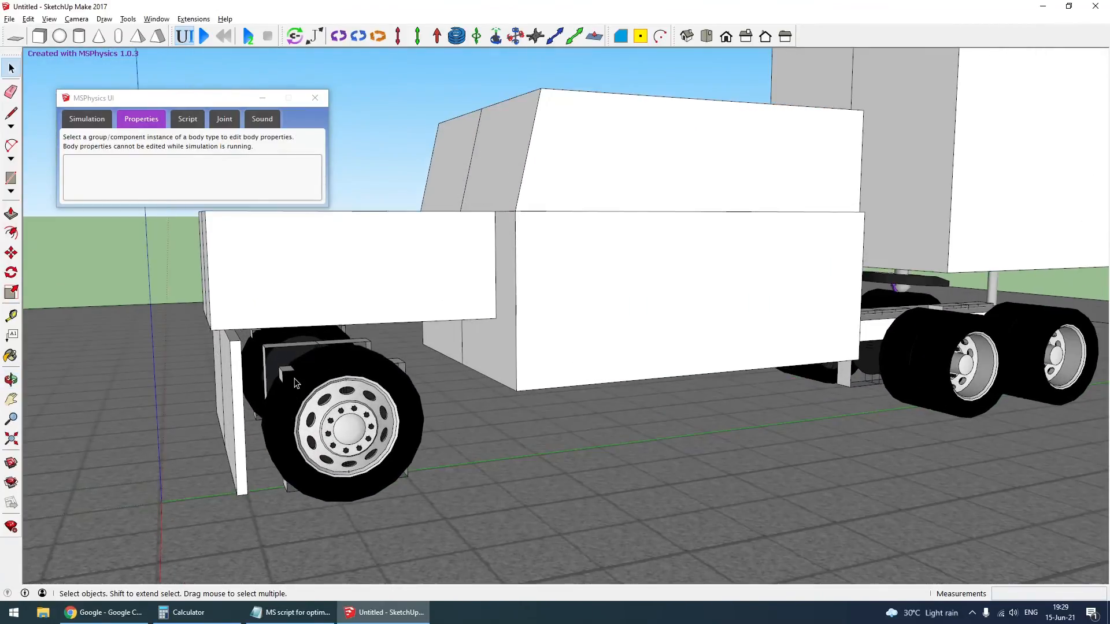
{"action": "left_click", "coordinate": [286, 381]}
{"action": "scroll", "coordinate": [768, 469], "scroll_direction": "down", "scroll_amount": 3}
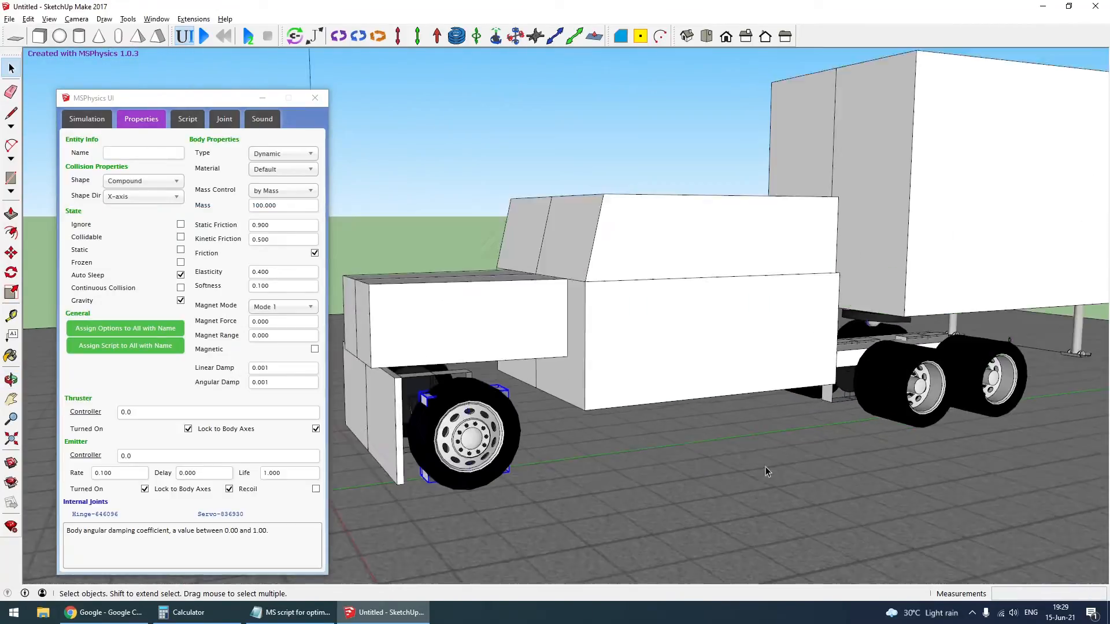
{"action": "middle_click_drag", "start_coordinate": [481, 403], "coordinate": [517, 426]}
- Temporarily remove the truck body and inspect the exposed front axle and both front wheels
{"action": "left_click", "coordinate": [471, 363]}
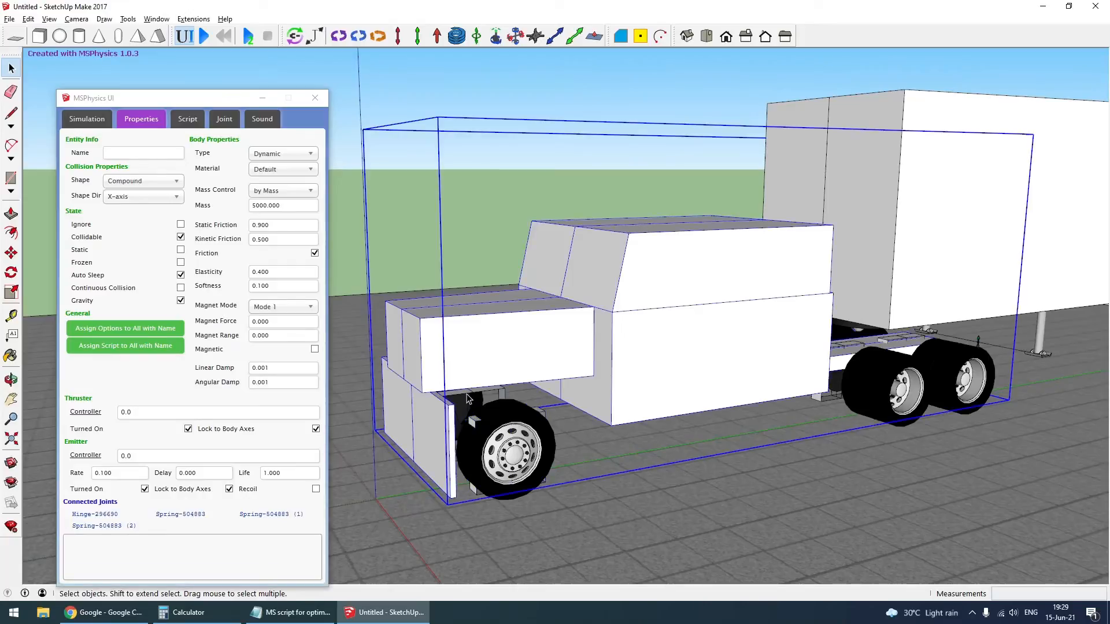
{"action": "key", "text": "Delete"}
{"action": "middle_click_drag", "start_coordinate": [469, 398], "coordinate": [523, 513]}
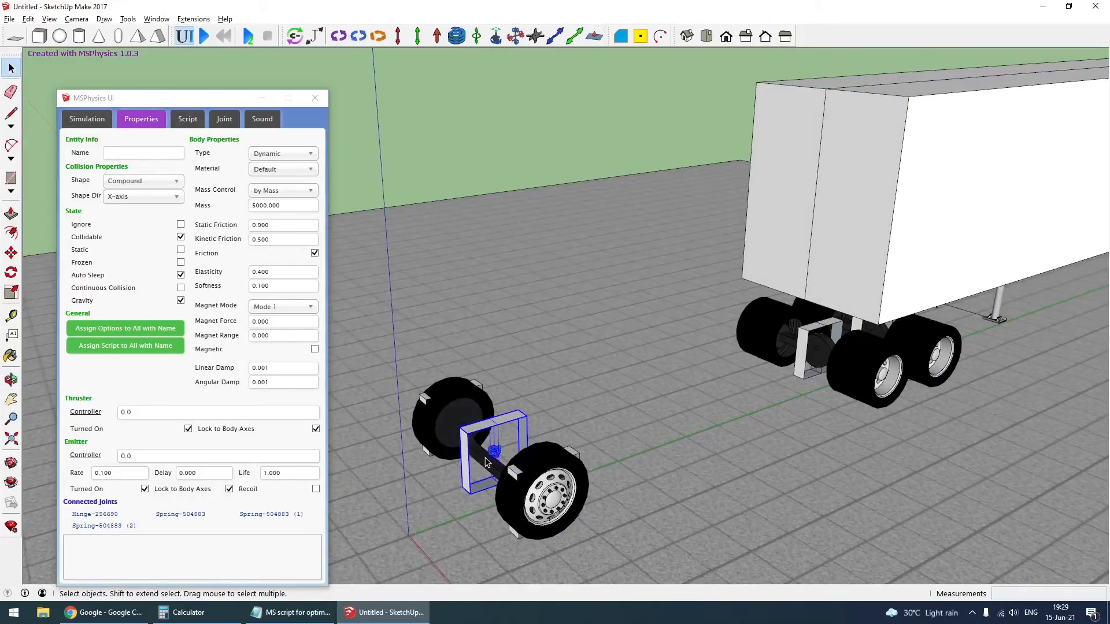
{"action": "middle_click_drag", "start_coordinate": [486, 470], "coordinate": [665, 469]}
{"action": "scroll", "coordinate": [665, 469], "scroll_direction": "up", "scroll_amount": 2}
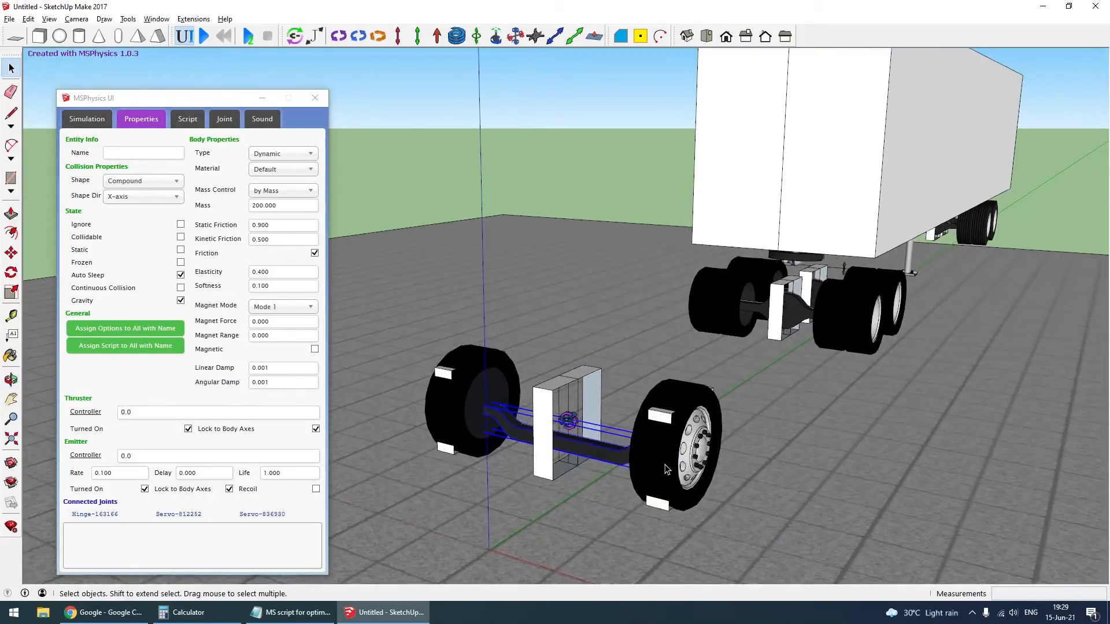
{"action": "double_click", "coordinate": [666, 467]}
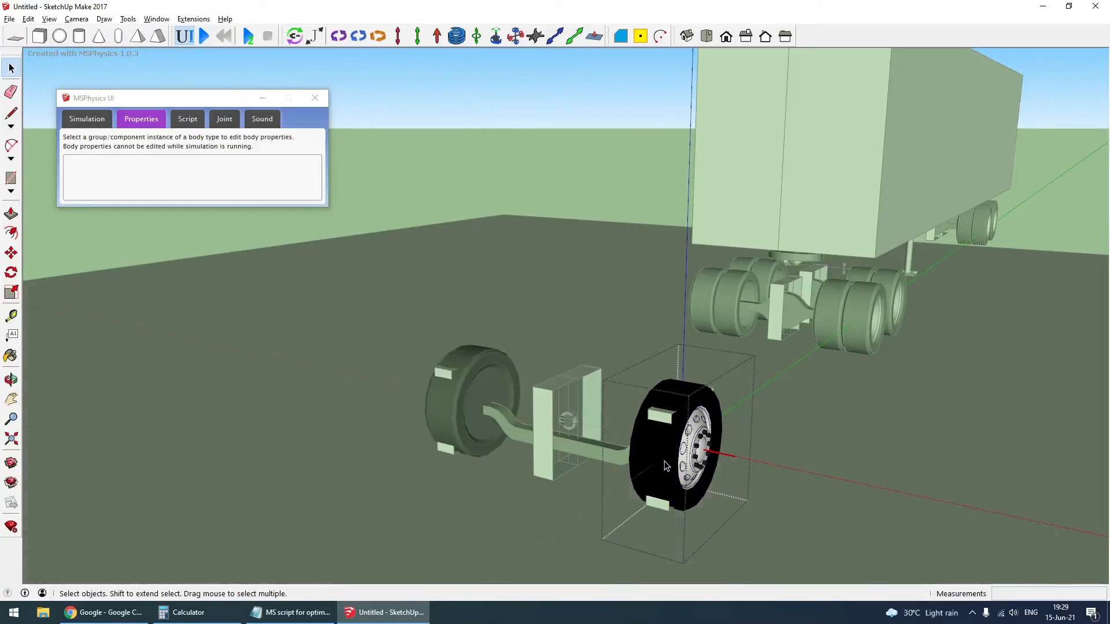
{"action": "key", "text": "Escape"}
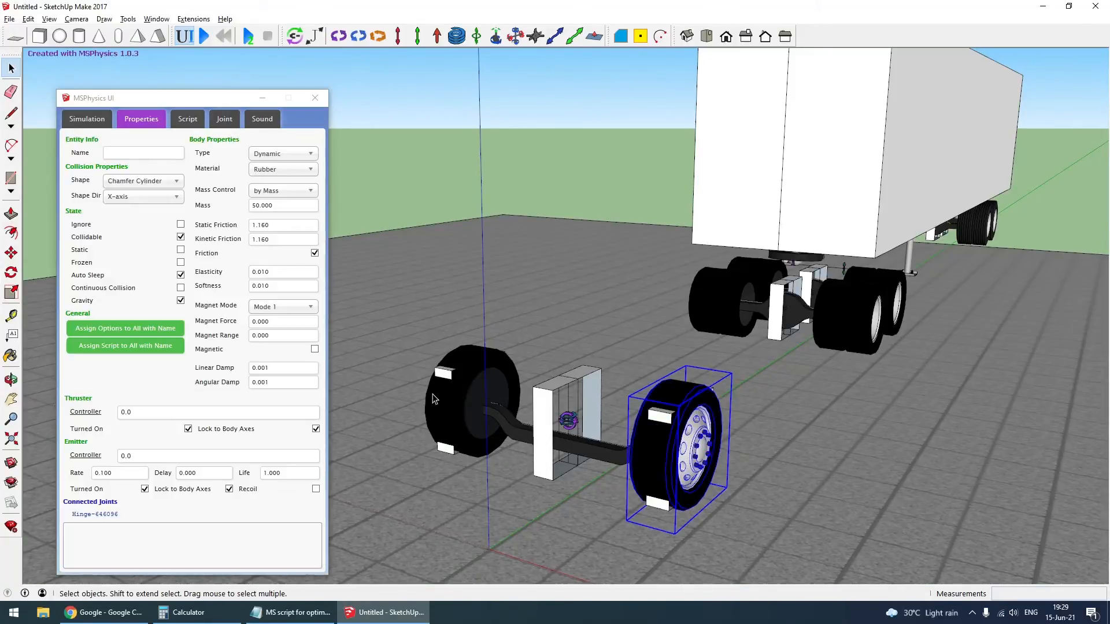
{"action": "left_click", "coordinate": [446, 407]}
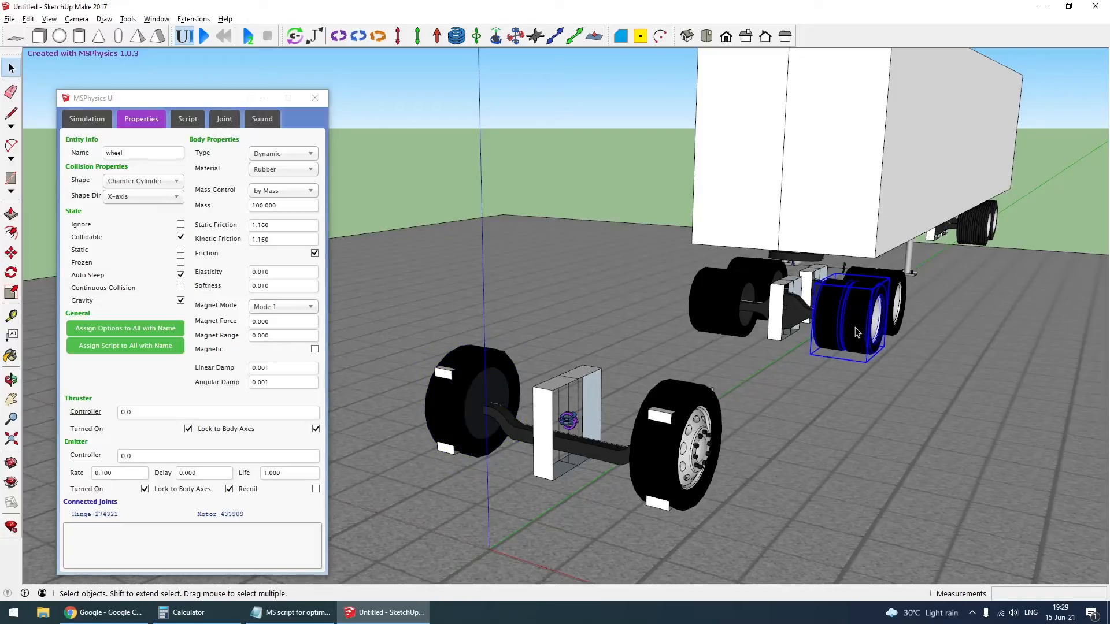
- Inspect the rear wheels and rear axle bodies, and undo the removal of the truck body
{"action": "double_click", "coordinate": [855, 332]}
{"action": "left_click", "coordinate": [759, 298]}
{"action": "double_click", "coordinate": [735, 298]}
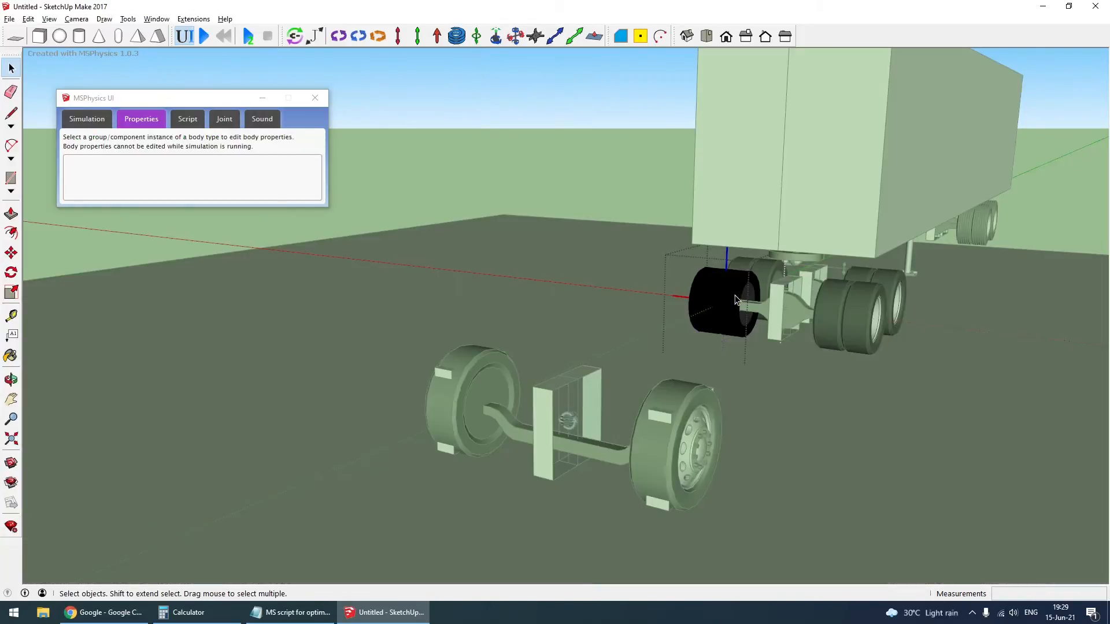
{"action": "left_click", "coordinate": [765, 321]}
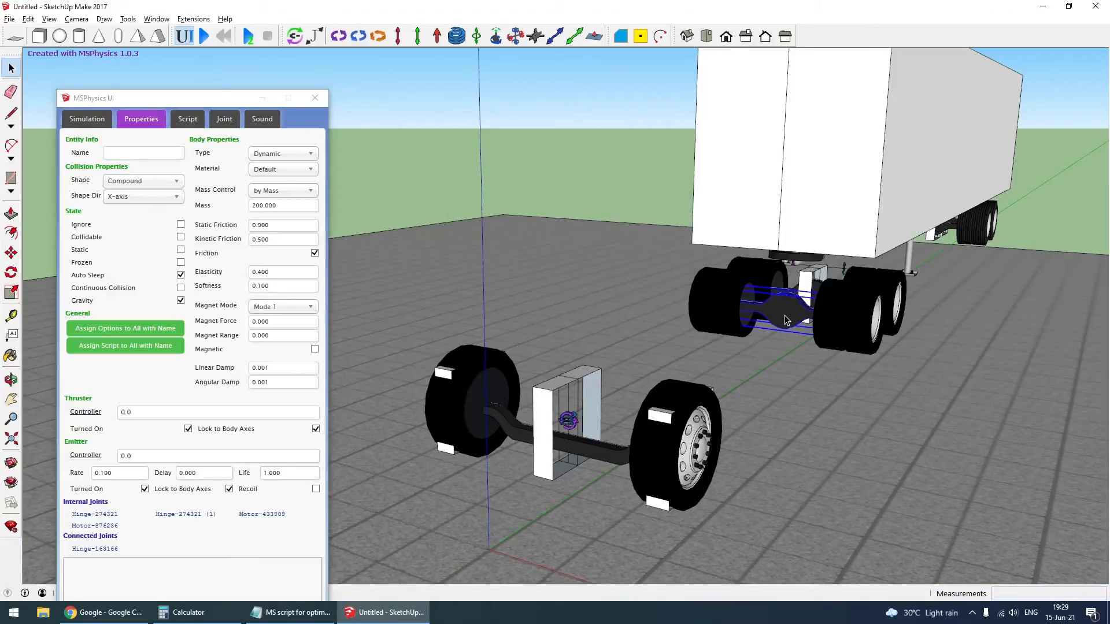
{"action": "key", "text": "ctrl+z"}
- Run the simulation with the simple collision shapes, examine how the truck and trailer behave around the rear wheels, and reset it
{"action": "scroll", "coordinate": [598, 345], "scroll_direction": "down", "scroll_amount": 3}
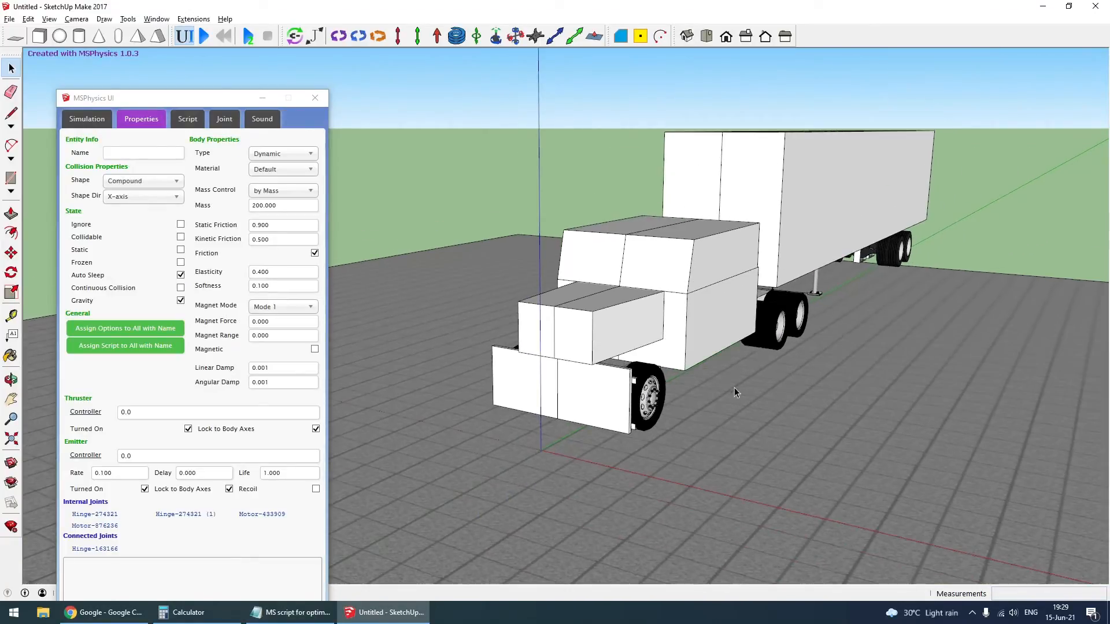
{"action": "middle_click_drag", "start_coordinate": [734, 388], "coordinate": [492, 362]}
{"action": "scroll", "coordinate": [793, 429], "scroll_direction": "down", "scroll_amount": 2}
{"action": "key", "text": "space"}
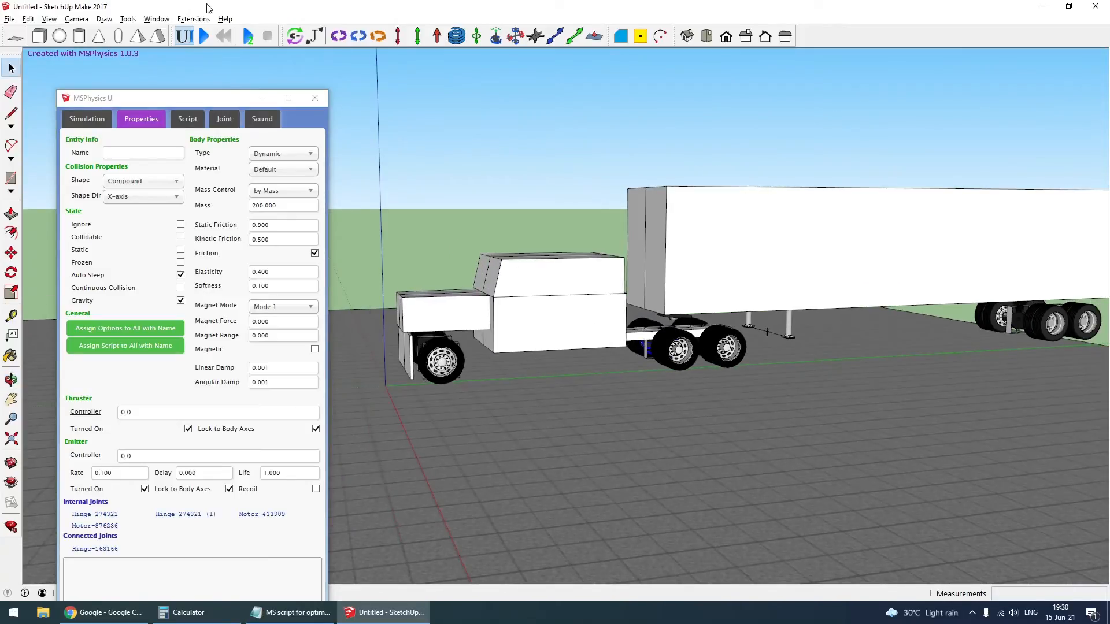
{"action": "left_click", "coordinate": [206, 36]}
{"action": "left_click_drag", "start_coordinate": [516, 309], "coordinate": [523, 321]}
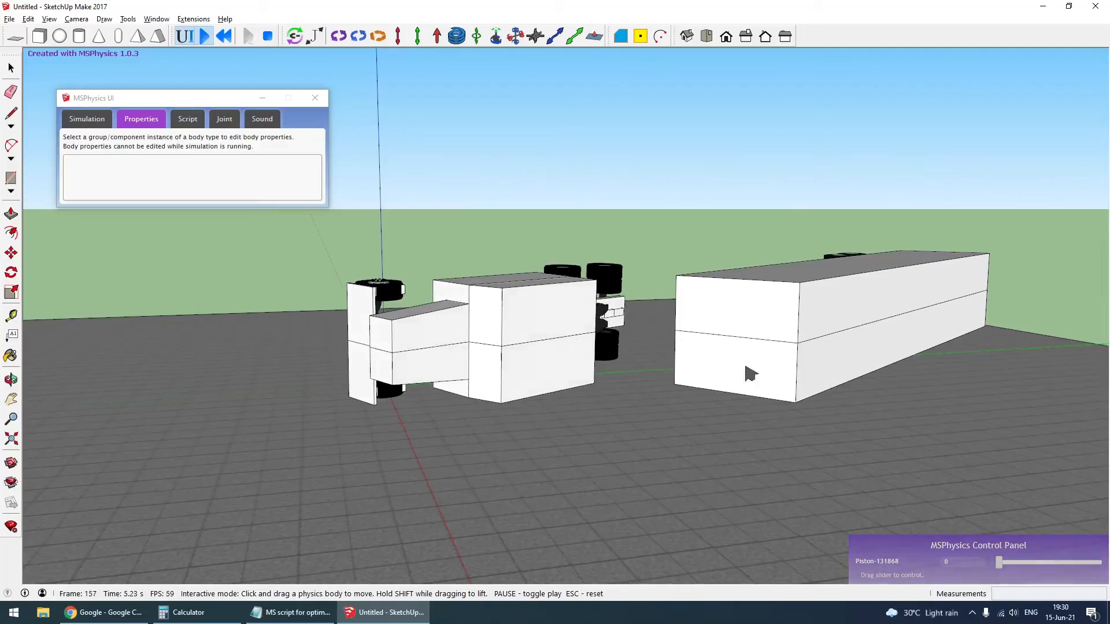
{"action": "middle_click_drag", "start_coordinate": [746, 370], "coordinate": [767, 585]}
{"action": "scroll", "coordinate": [643, 283], "scroll_direction": "up", "scroll_amount": 5}
{"action": "middle_click_drag", "start_coordinate": [569, 333], "coordinate": [560, 364]}
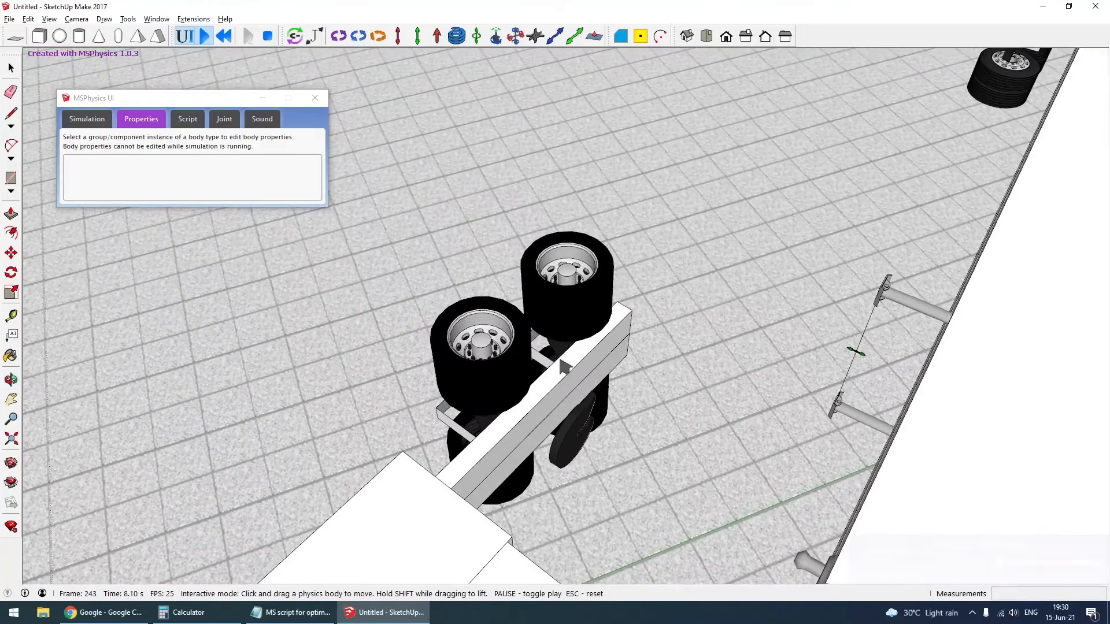
{"action": "key", "text": "Escape"}
- Check the physics properties of the truck body and trailer, and briefly rerun and reset the simulation
{"action": "scroll", "coordinate": [687, 309], "scroll_direction": "up", "scroll_amount": 6}
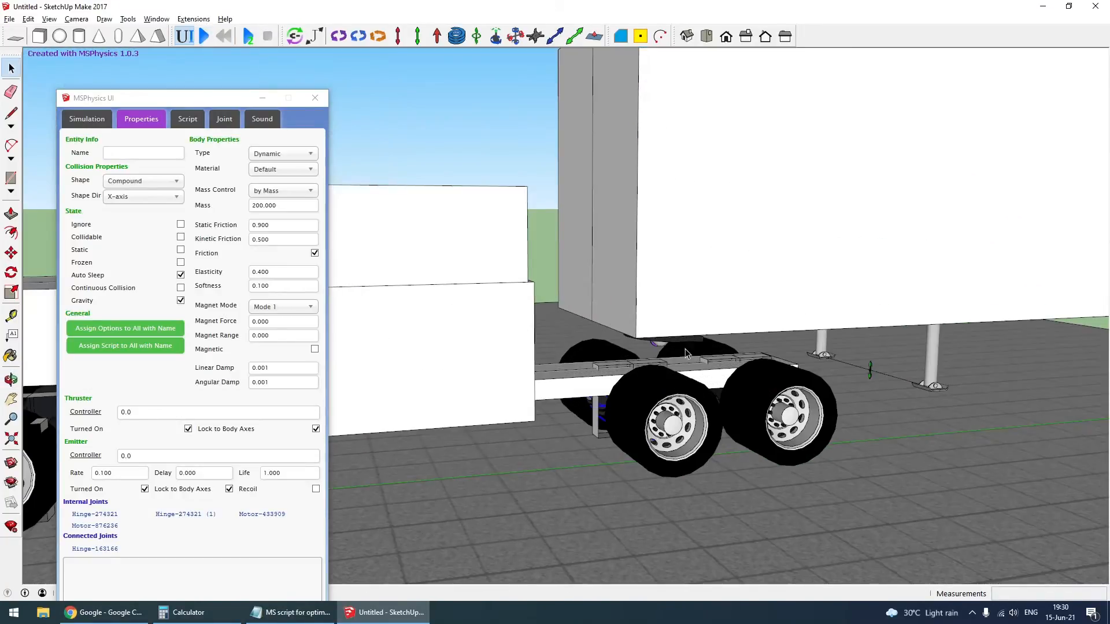
{"action": "middle_click_drag", "start_coordinate": [682, 327], "coordinate": [658, 293]}
{"action": "left_click", "coordinate": [347, 300]}
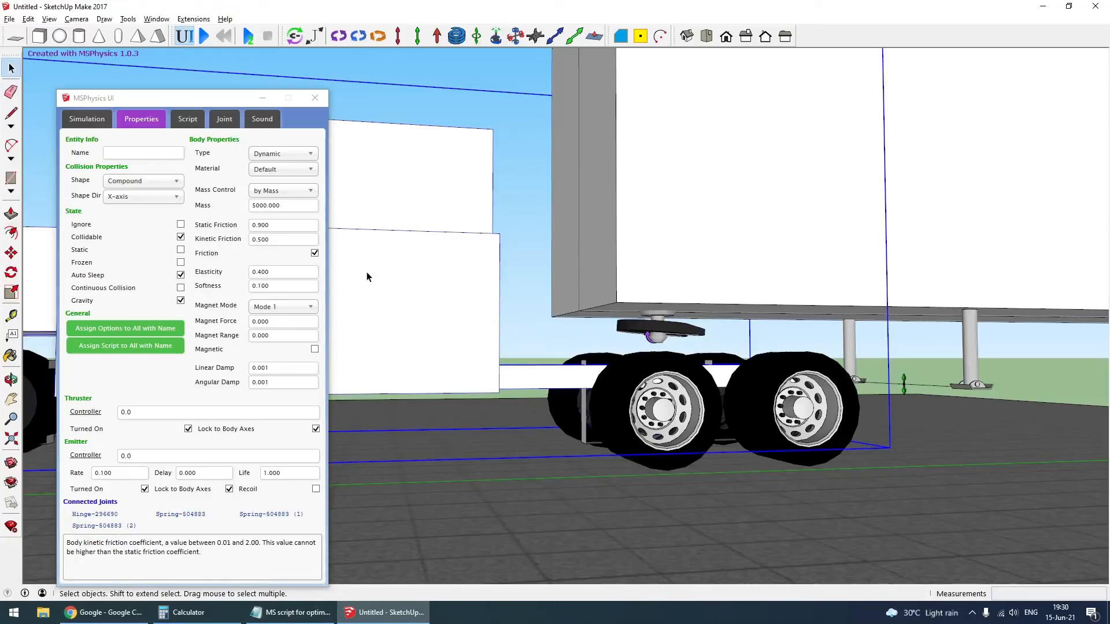
{"action": "left_click", "coordinate": [683, 224]}
{"action": "scroll", "coordinate": [570, 403], "scroll_direction": "down", "scroll_amount": 3}
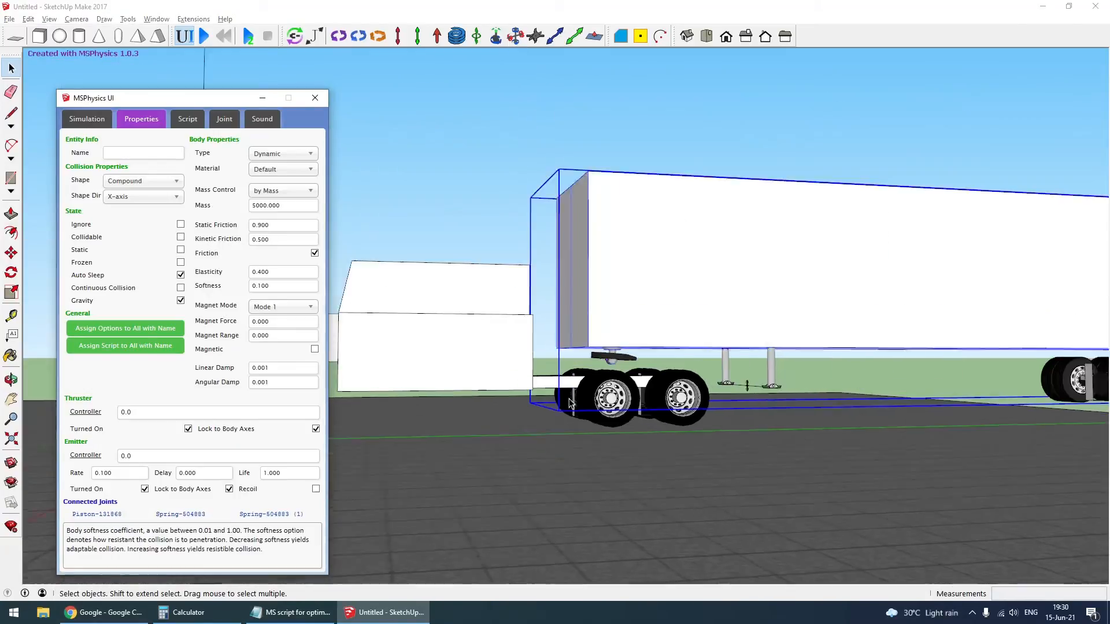
{"action": "left_click", "coordinate": [204, 37]}
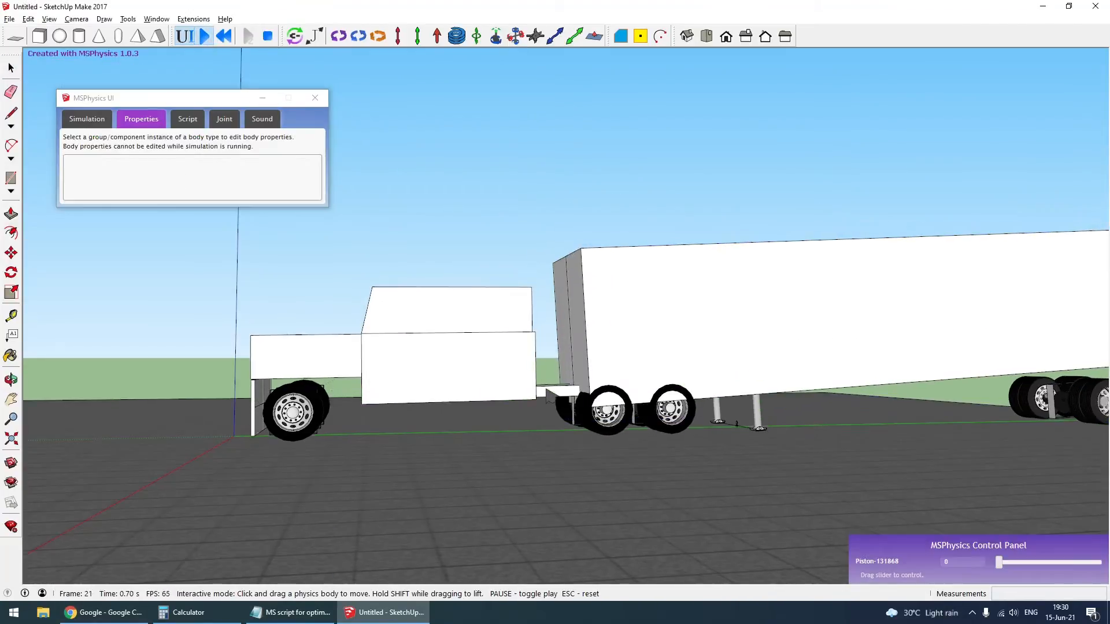
{"action": "key", "text": "Escape"}
- Edit the coupling group between truck and trailer and show its hidden box-shaped collision body
{"action": "scroll", "coordinate": [619, 339], "scroll_direction": "up", "scroll_amount": 12}
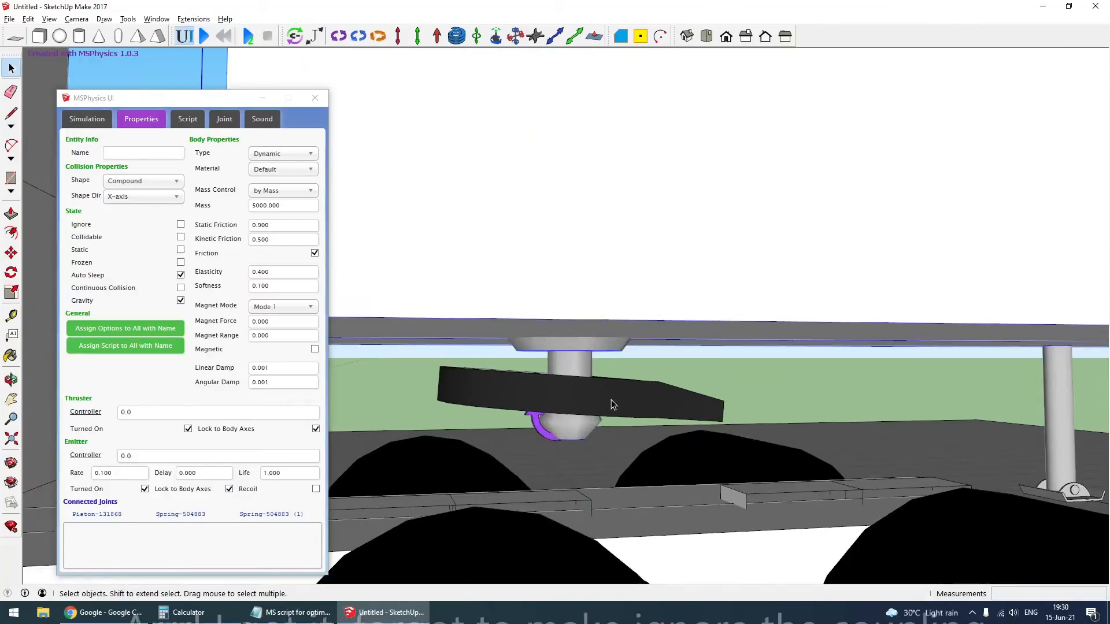
{"action": "middle_click_drag", "start_coordinate": [611, 401], "coordinate": [131, 345]}
{"action": "middle_click_drag", "start_coordinate": [459, 376], "coordinate": [669, 344]}
{"action": "double_click", "coordinate": [449, 406]}
{"action": "left_click", "coordinate": [449, 406]}
{"action": "double_click", "coordinate": [449, 406]}
{"action": "left_click", "coordinate": [741, 252]}
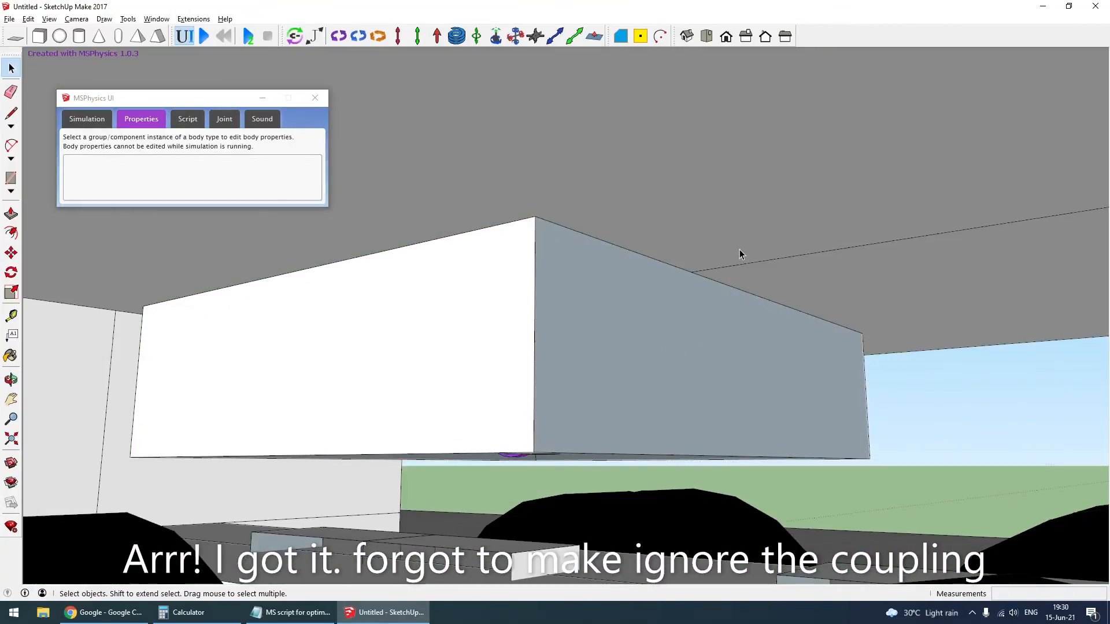
- Hide the trailer's collision box to expose the coupling from above, and select the coupling body
{"action": "scroll", "coordinate": [741, 243], "scroll_direction": "down", "scroll_amount": 2}
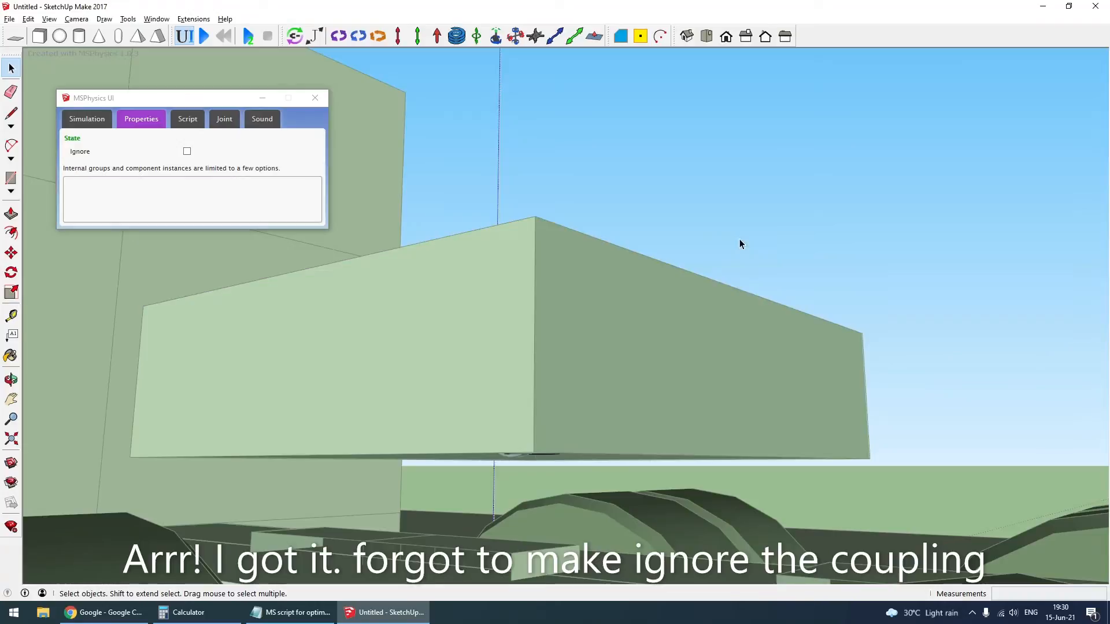
{"action": "middle_click_drag", "start_coordinate": [741, 243], "coordinate": [929, 286]}
{"action": "left_click", "coordinate": [453, 391]}
{"action": "middle_click_drag", "start_coordinate": [861, 320], "coordinate": [757, 268], "text": "shift"}
{"action": "left_click", "coordinate": [611, 302]}
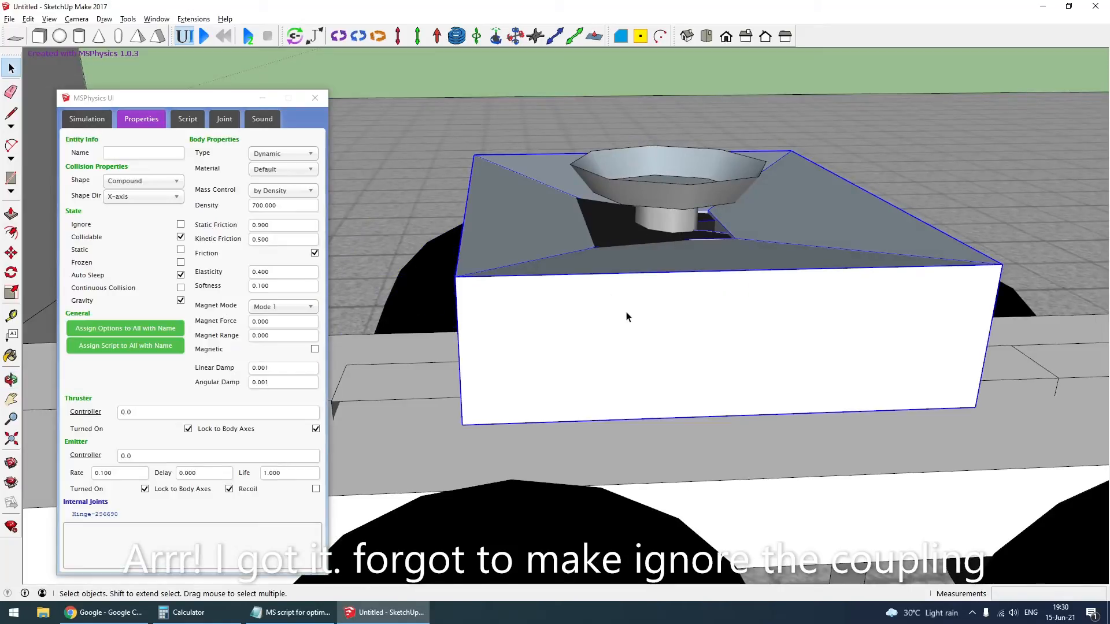
- Inside the coupling group, set the detailed black coupling plate to Ignore and show the simple collision box again
{"action": "double_click", "coordinate": [626, 314]}
{"action": "left_click", "coordinate": [626, 313]}
{"action": "key", "text": "h"}
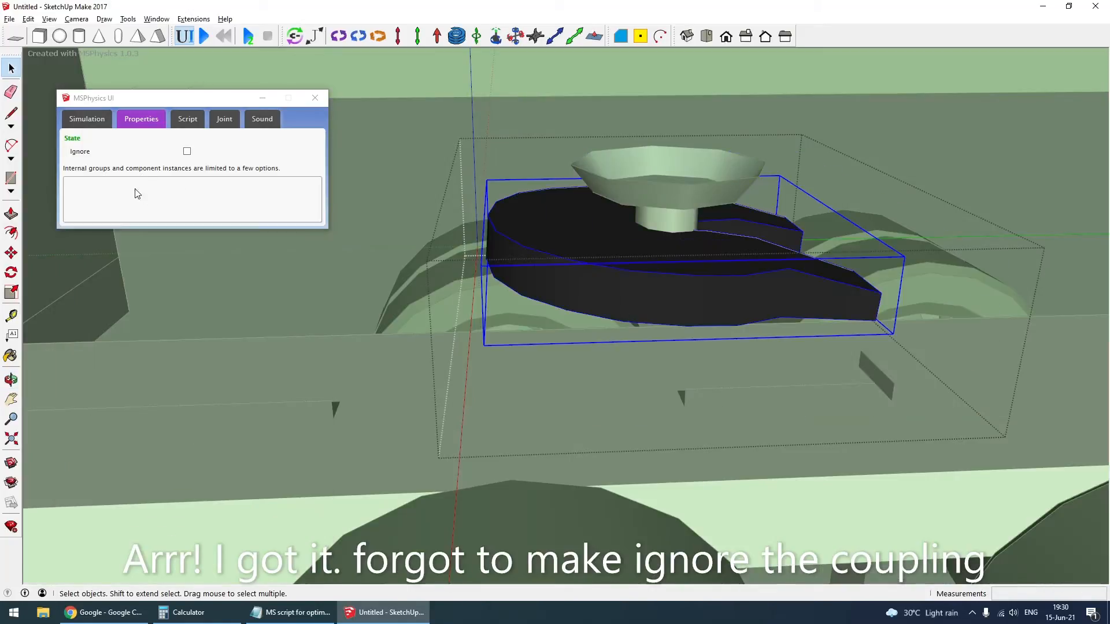
{"action": "left_click", "coordinate": [186, 152]}
{"action": "key", "text": "shift+h"}
{"action": "left_click", "coordinate": [635, 307]}
{"action": "scroll", "coordinate": [635, 308], "scroll_direction": "down", "scroll_amount": 7}
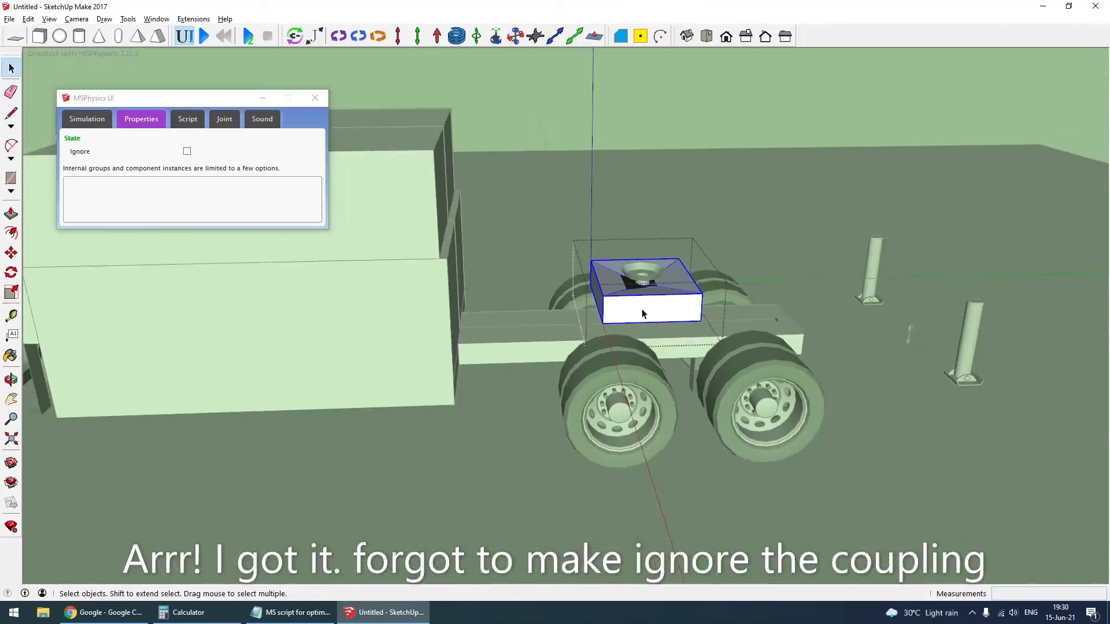
{"action": "left_click", "coordinate": [627, 372]}
- Edit the trailer group and bring back its hidden geometry, including the detailed trailer model
{"action": "scroll", "coordinate": [626, 372], "scroll_direction": "down", "scroll_amount": 7}
{"action": "scroll", "coordinate": [640, 319], "scroll_direction": "up", "scroll_amount": 3}
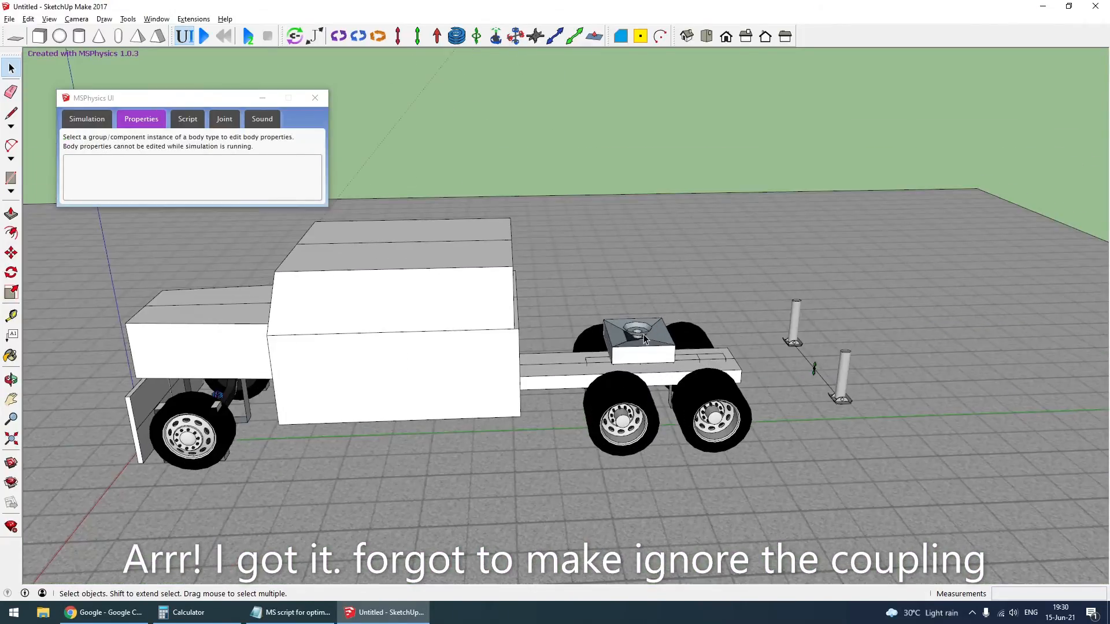
{"action": "double_click", "coordinate": [643, 336]}
{"action": "left_click", "coordinate": [644, 335]}
{"action": "key", "text": "shift+h"}
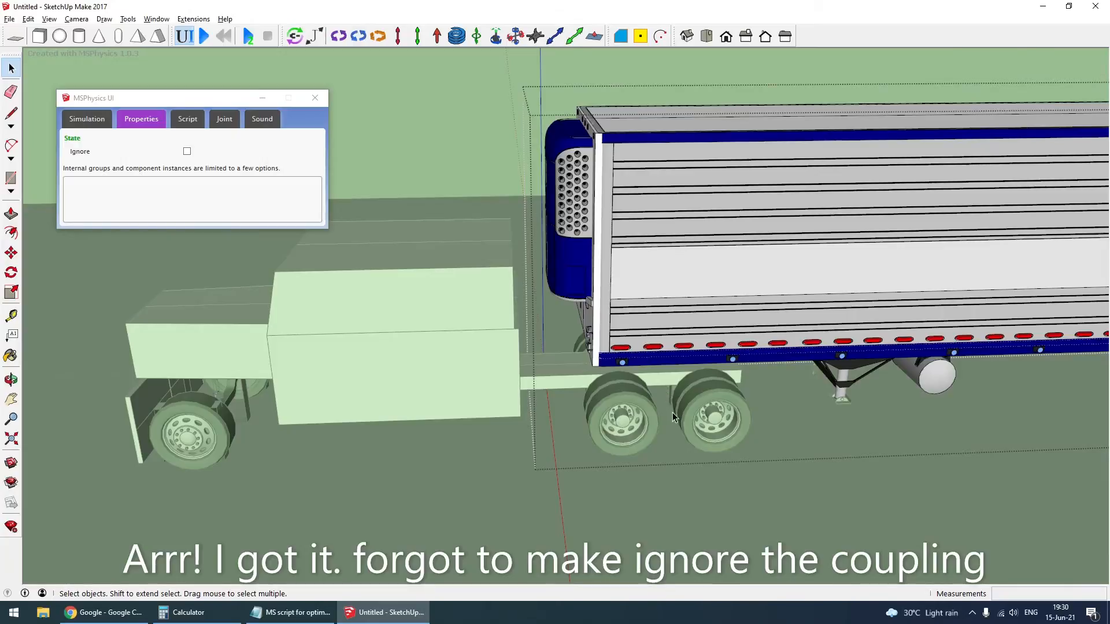
{"action": "middle_click_drag", "start_coordinate": [672, 412], "coordinate": [705, 295]}
{"action": "left_click", "coordinate": [591, 360]}
- Make sure Collidable is turned on for the trailer body
{"action": "scroll", "coordinate": [591, 359], "scroll_direction": "down", "scroll_amount": 7}
{"action": "left_click", "coordinate": [705, 295]}
{"action": "left_click", "coordinate": [180, 238]}
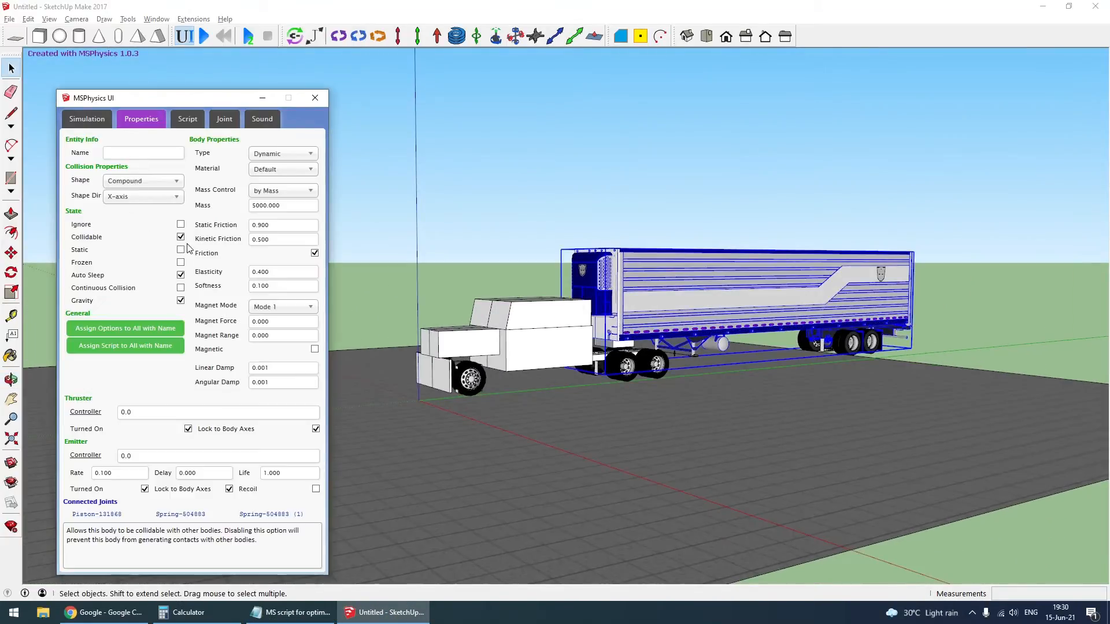
- Test the truck and trailer in the simulation with the coupling plate ignored, and reset it
{"action": "left_click", "coordinate": [534, 362]}
{"action": "left_click", "coordinate": [500, 174]}
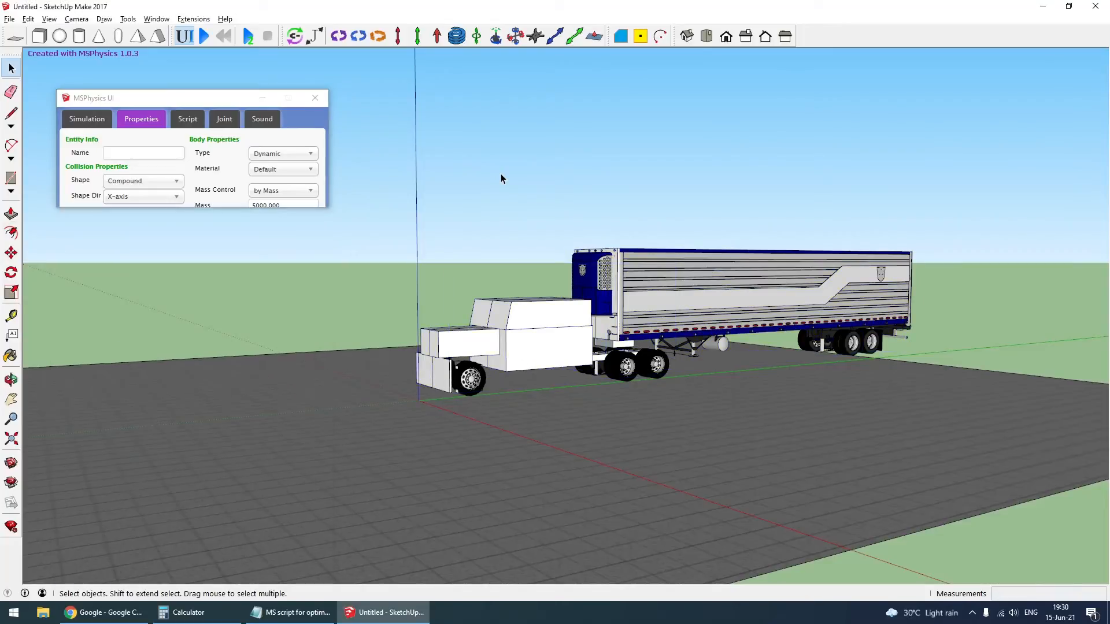
{"action": "left_click", "coordinate": [204, 36]}
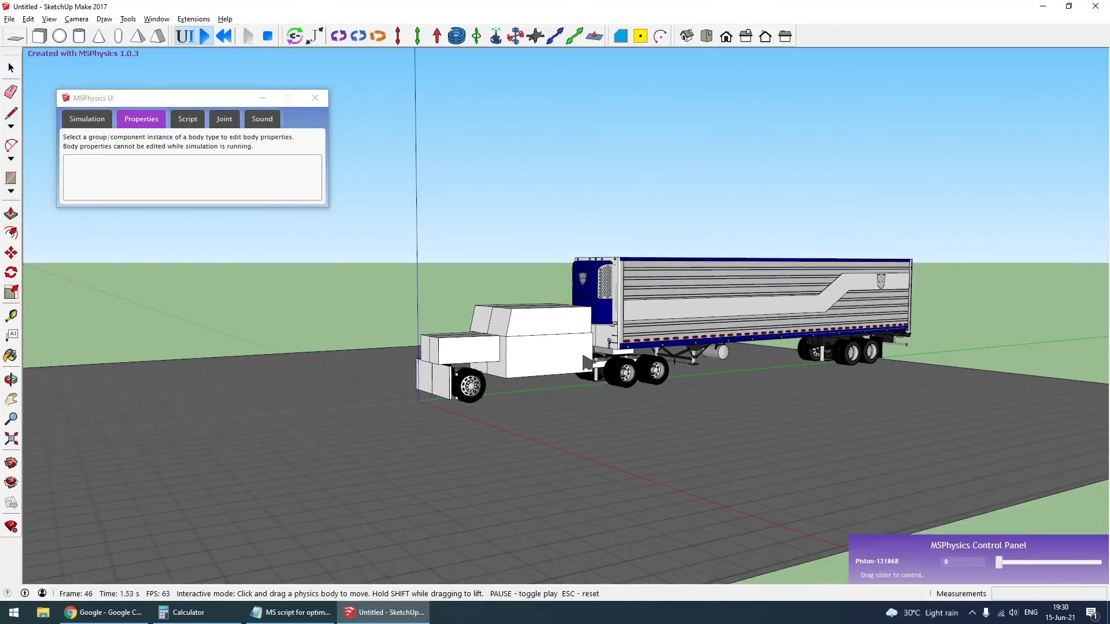
{"action": "key", "text": "Escape"}
- Hide the simple collision shapes inside the trailer and truck body groups, leaving the detailed models showing
{"action": "scroll", "coordinate": [663, 317], "scroll_direction": "up", "scroll_amount": 5}
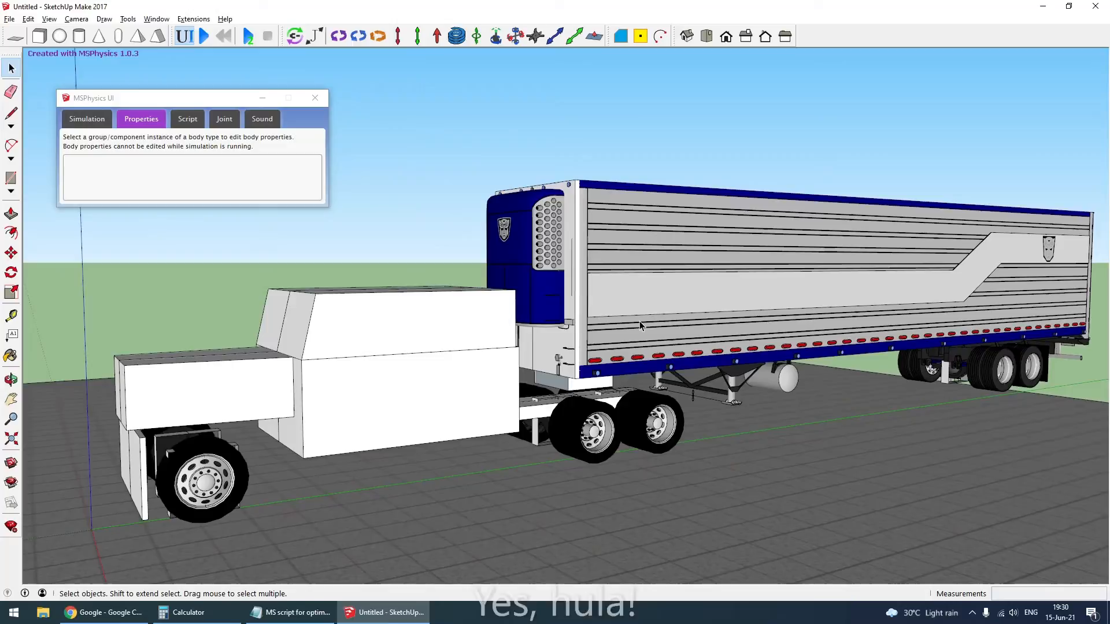
{"action": "double_click", "coordinate": [641, 326]}
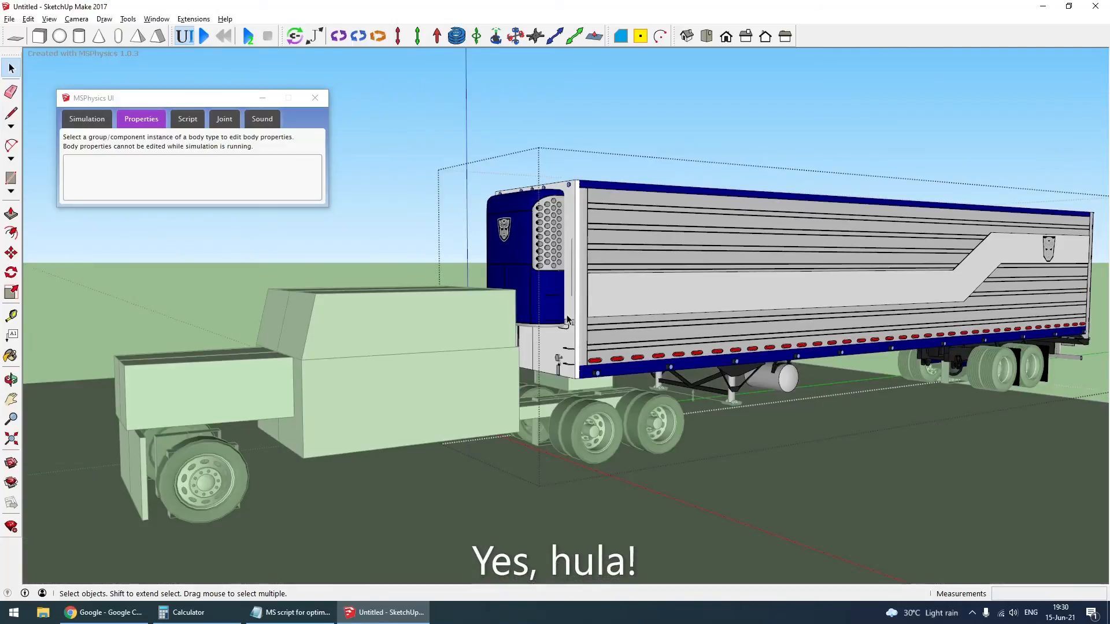
{"action": "left_click", "coordinate": [564, 355]}
{"action": "left_click", "coordinate": [590, 354]}
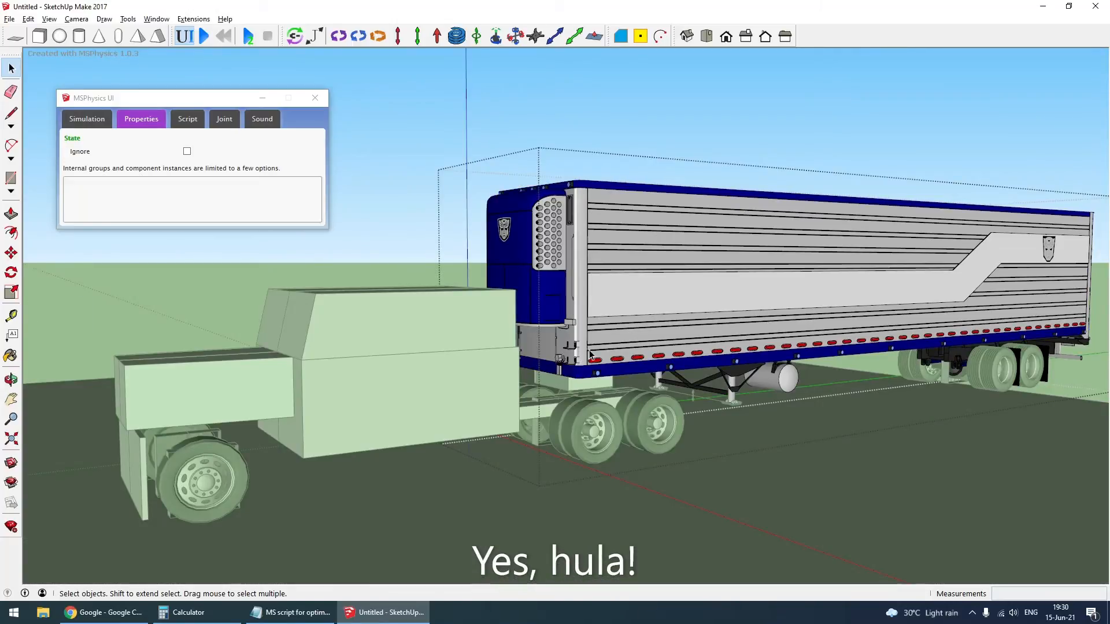
{"action": "left_click", "coordinate": [644, 107]}
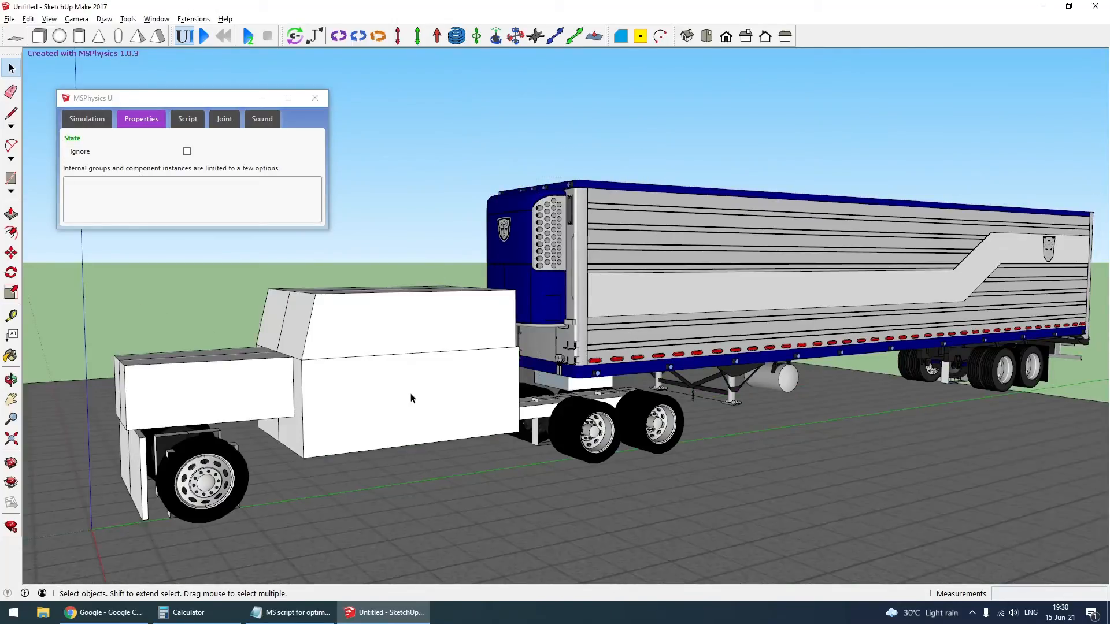
{"action": "double_click", "coordinate": [412, 396]}
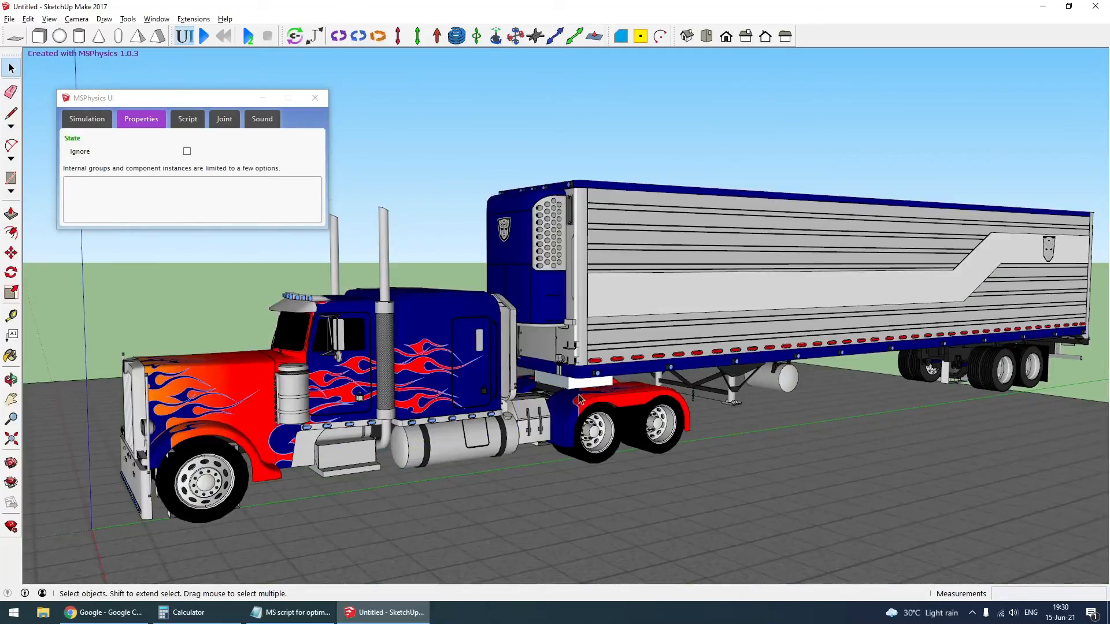
{"action": "scroll", "coordinate": [579, 395], "scroll_direction": "up", "scroll_amount": 5}
- Hide the collision box inside the coupling group, leaving only the detailed coupling plate showing
{"action": "double_click", "coordinate": [579, 388]}
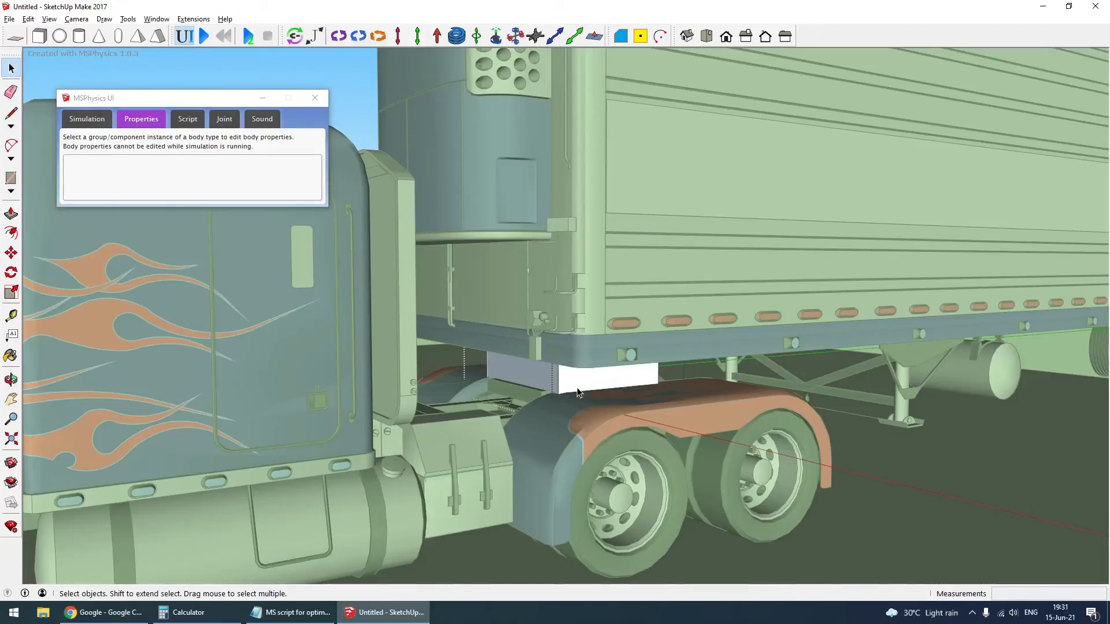
{"action": "left_click", "coordinate": [578, 388]}
{"action": "middle_click_drag", "start_coordinate": [580, 413], "coordinate": [572, 397]}
{"action": "left_click", "coordinate": [570, 397]}
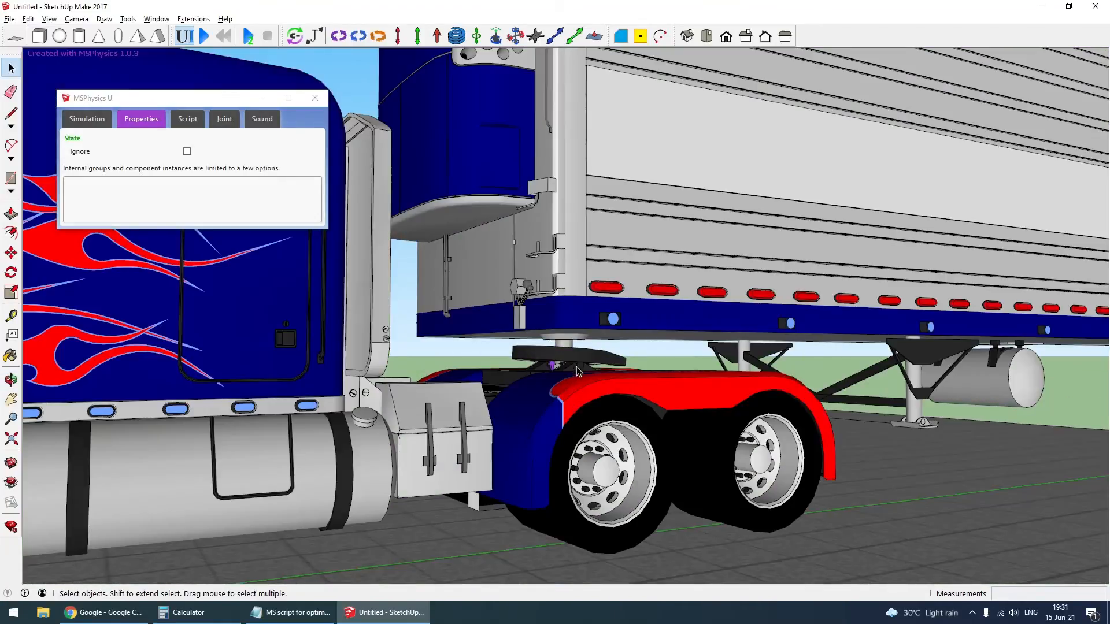
- Test the truck and trailer in the simulation, setting the Piston-131868 slider to 85 to extend the landing legs, and reset it
{"action": "double_click", "coordinate": [575, 359]}
{"action": "left_click", "coordinate": [576, 359]}
{"action": "left_click", "coordinate": [636, 448]}
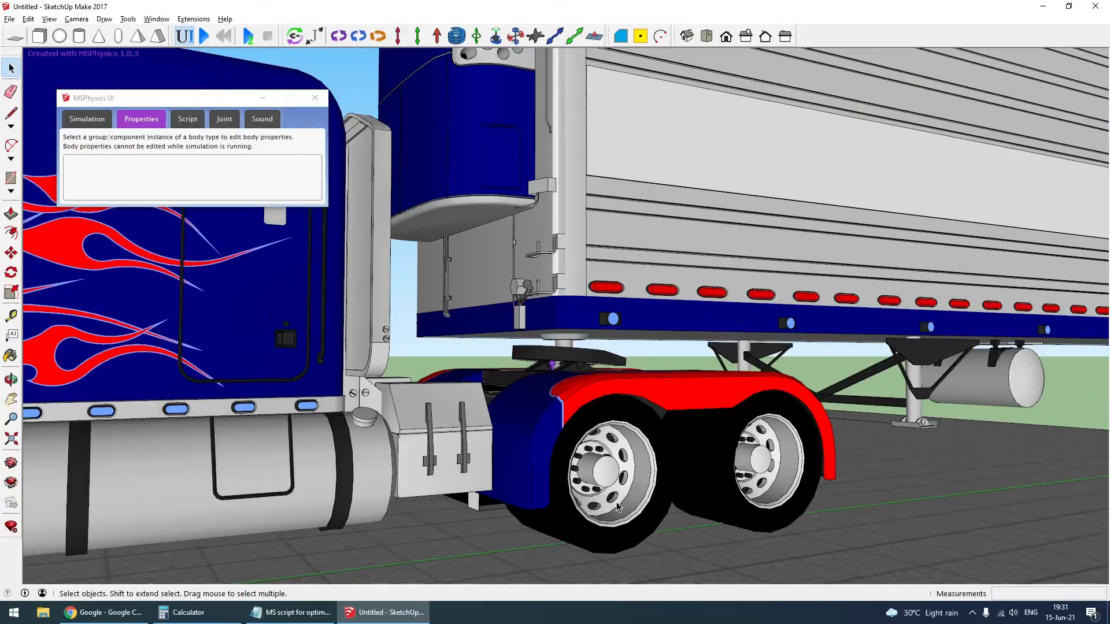
{"action": "scroll", "coordinate": [643, 453], "scroll_direction": "down", "scroll_amount": 6}
{"action": "middle_click_drag", "start_coordinate": [516, 514], "coordinate": [299, 465]}
{"action": "scroll", "coordinate": [299, 465], "scroll_direction": "down", "scroll_amount": 2}
{"action": "scroll", "coordinate": [739, 451], "scroll_direction": "up", "scroll_amount": 2}
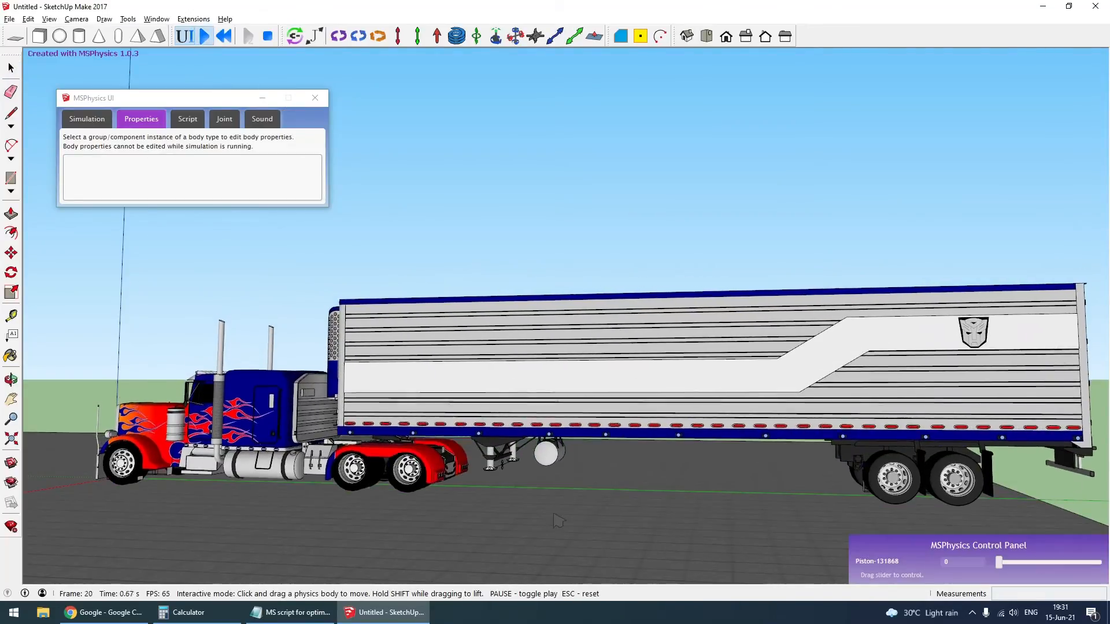
{"action": "left_click_drag", "start_coordinate": [1001, 561], "coordinate": [1086, 580]}
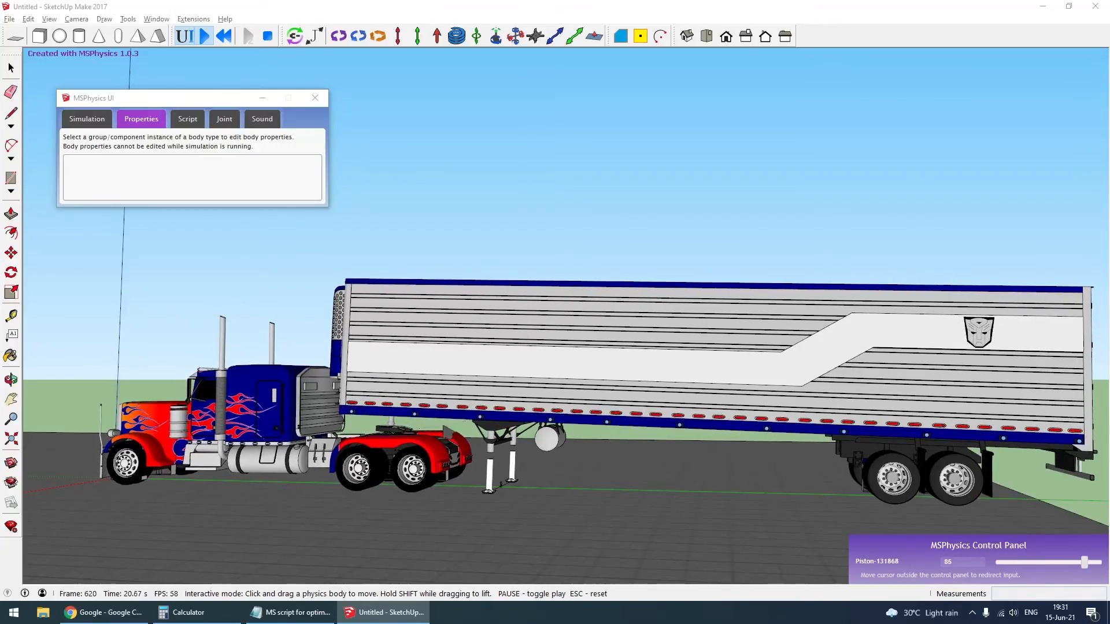
{"action": "scroll", "coordinate": [396, 437], "scroll_direction": "up", "scroll_amount": 5}
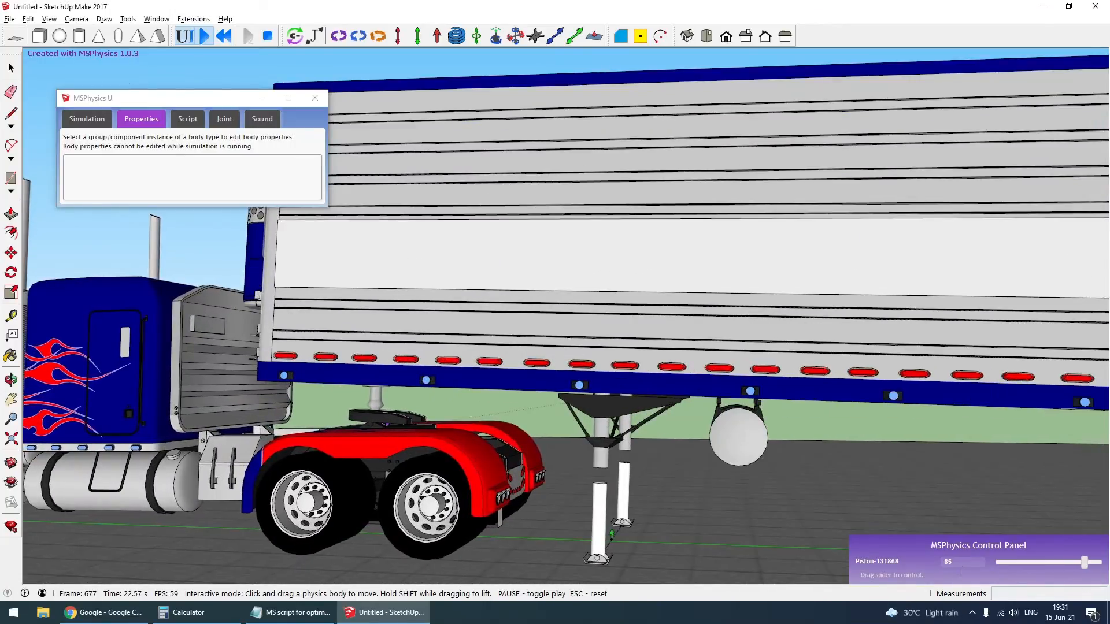
{"action": "key", "text": "Escape"}
- Open the landing leg component inside the trailer's leg group and adjust its cylinder with the Move tool
{"action": "scroll", "coordinate": [492, 480], "scroll_direction": "up", "scroll_amount": 8}
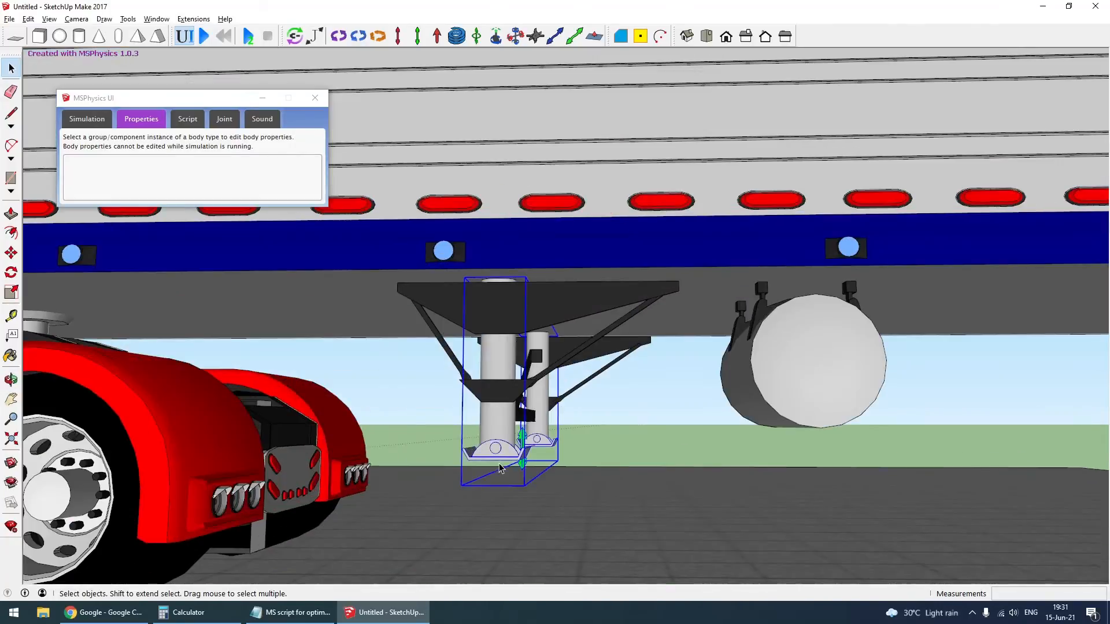
{"action": "double_click", "coordinate": [499, 464]}
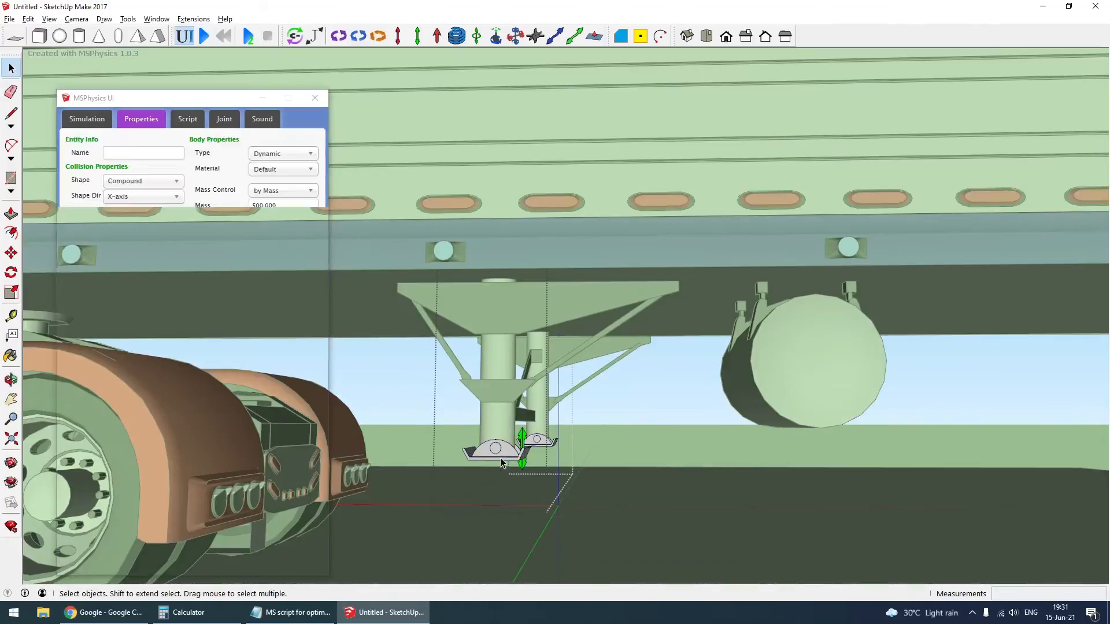
{"action": "middle_click_drag", "start_coordinate": [499, 464], "coordinate": [661, 480]}
{"action": "left_click", "coordinate": [658, 478]}
{"action": "key", "text": "i"}
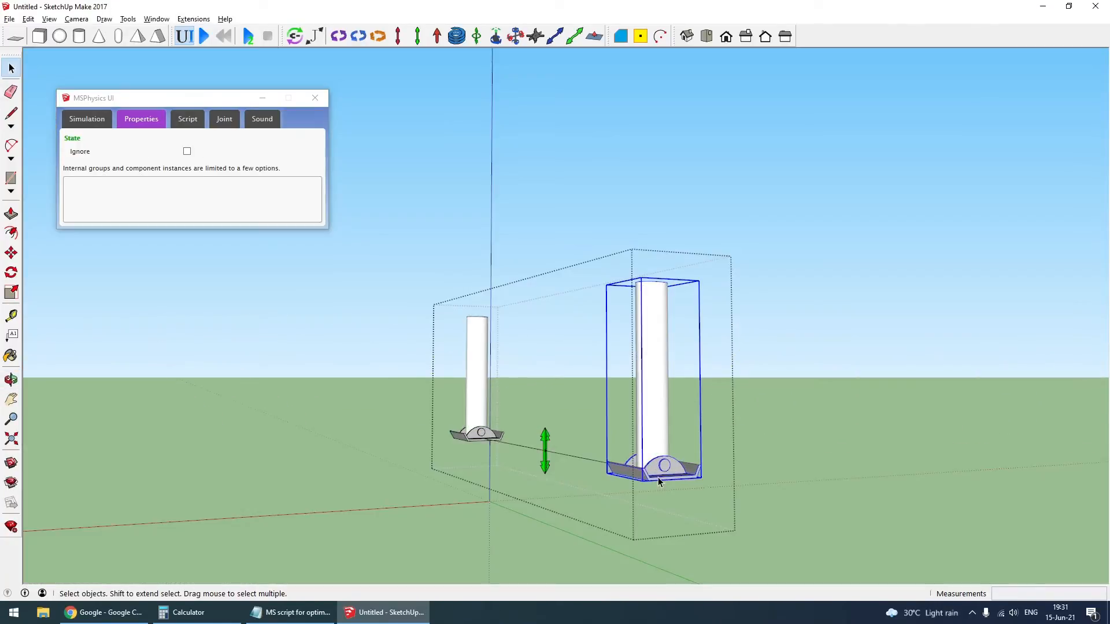
{"action": "double_click", "coordinate": [653, 392]}
{"action": "left_click", "coordinate": [653, 392]}
{"action": "double_click", "coordinate": [655, 394]}
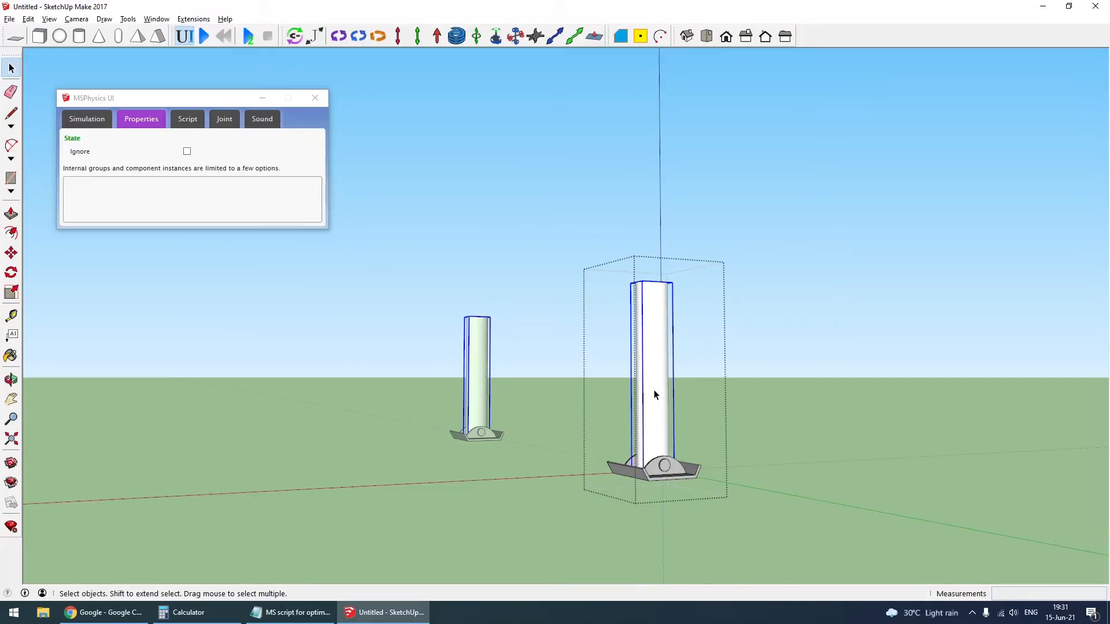
{"action": "left_click", "coordinate": [654, 392]}
{"action": "mouse_move", "coordinate": [722, 340]}
{"action": "left_mouse_down"}
{"action": "mouse_move", "coordinate": [705, 353]}
{"action": "mouse_move", "coordinate": [705, 328]}
{"action": "left_mouse_up"}
{"action": "key", "text": "m"}
{"action": "key", "text": "space"}
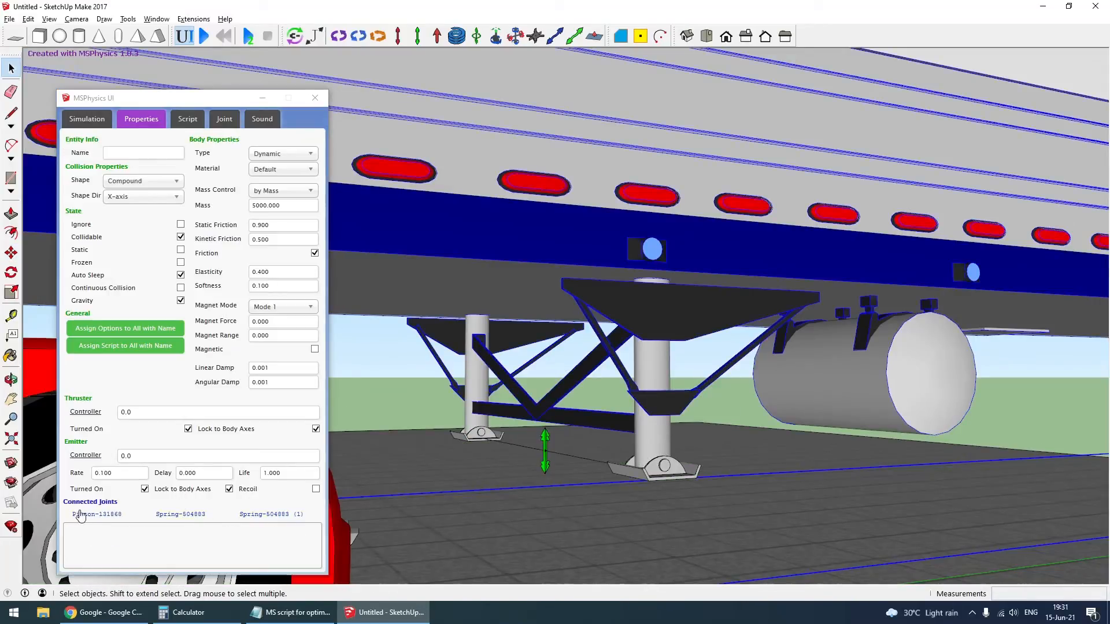
- Set the landing leg piston's controller to toggle_key(' ')*85
{"action": "left_click", "coordinate": [81, 514]}
{"action": "left_click", "coordinate": [78, 369]}
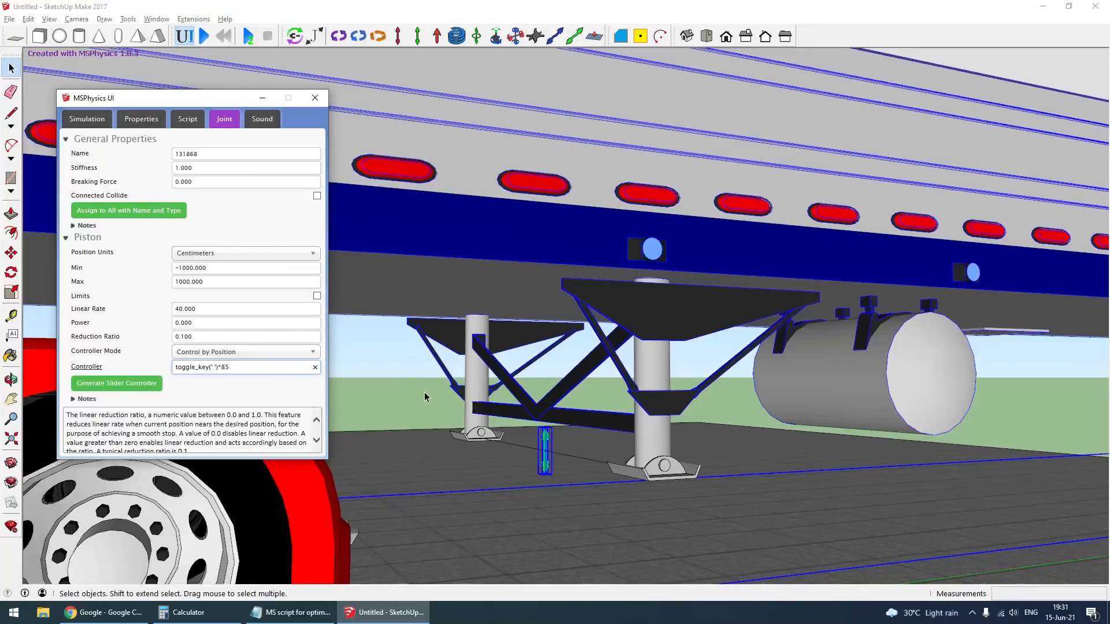
{"action": "left_click", "coordinate": [713, 532]}
- Test the trailer's landing legs and the truck's driving in the simulation with the camera tracking the truck, and reset it
{"action": "scroll", "coordinate": [688, 515], "scroll_direction": "down", "scroll_amount": 10}
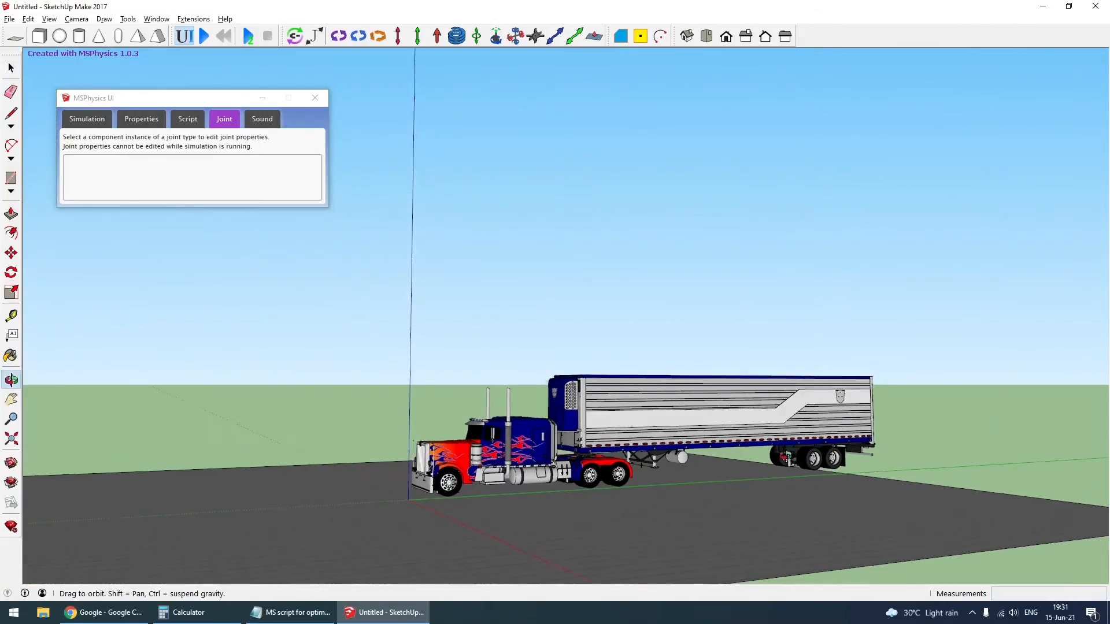
{"action": "scroll", "coordinate": [750, 480], "scroll_direction": "up", "scroll_amount": 3}
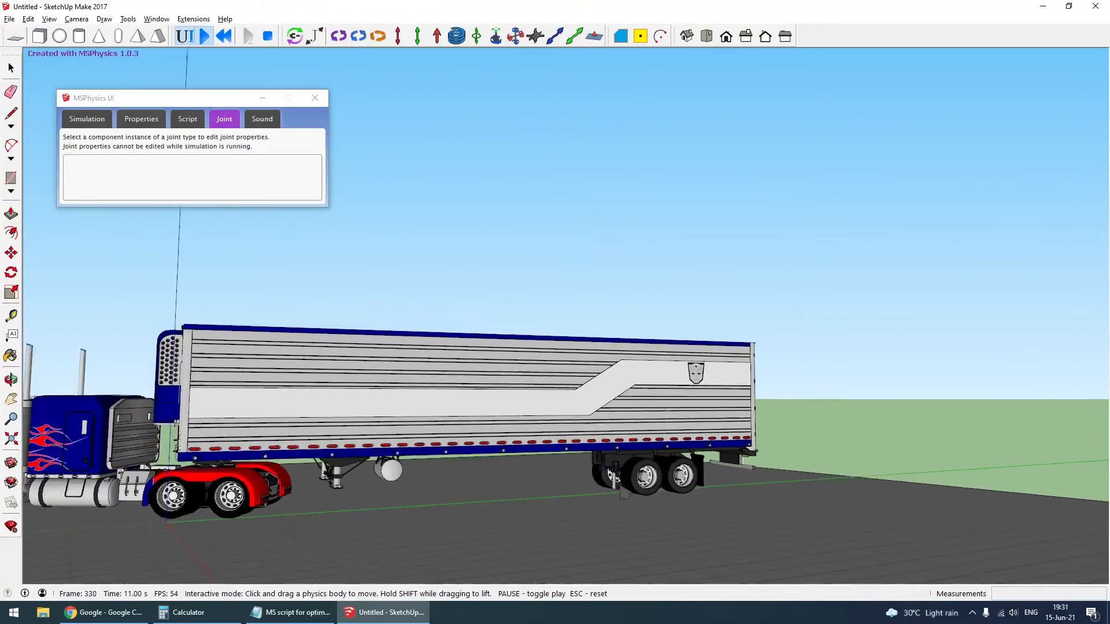
{"action": "scroll", "coordinate": [682, 463], "scroll_direction": "down", "scroll_amount": 5}
{"action": "scroll", "coordinate": [410, 463], "scroll_direction": "up", "scroll_amount": 4}
{"action": "middle_click_drag", "start_coordinate": [346, 468], "coordinate": [454, 491]}
{"action": "scroll", "coordinate": [449, 543], "scroll_direction": "up", "scroll_amount": 1}
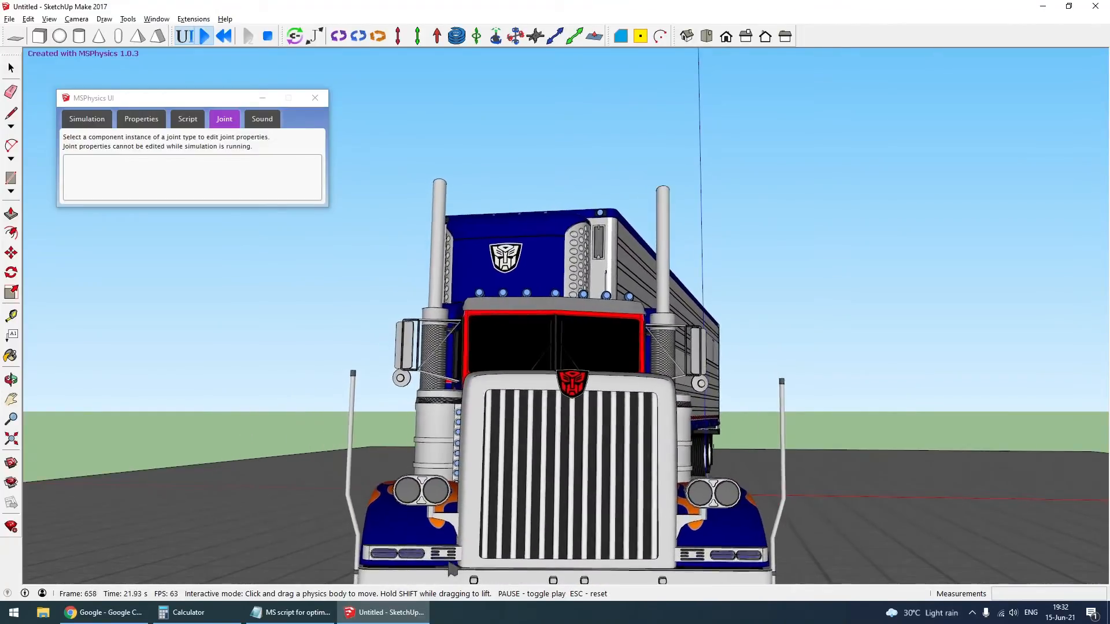
{"action": "scroll", "coordinate": [436, 498], "scroll_direction": "down", "scroll_amount": 3}
{"action": "middle_click_drag", "start_coordinate": [422, 489], "coordinate": [256, 506]}
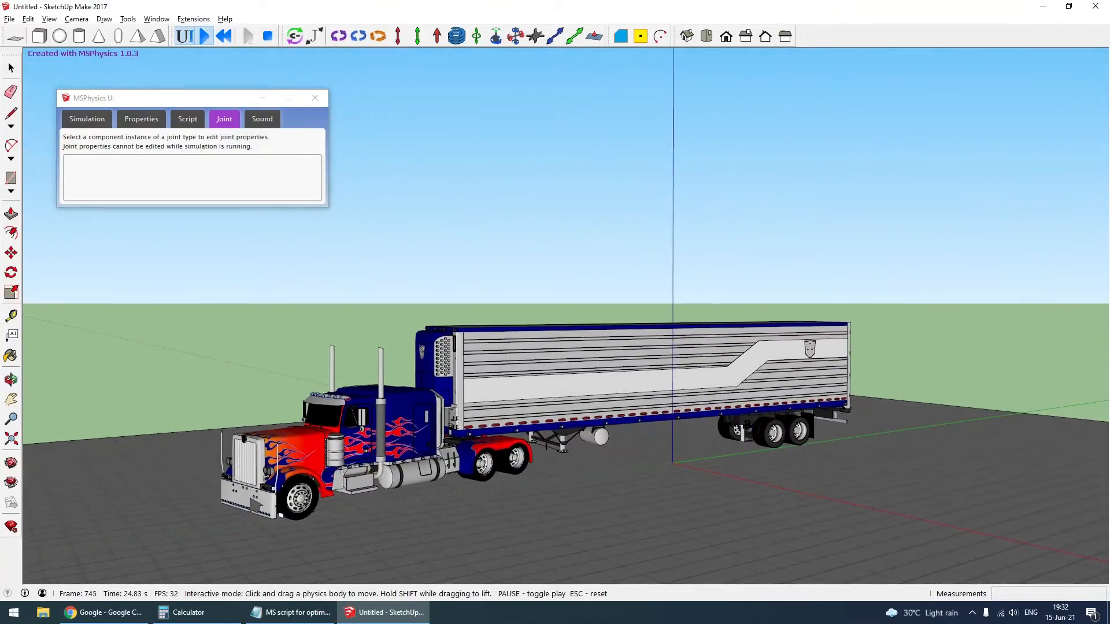
{"action": "right_click", "coordinate": [367, 417]}
{"action": "left_click", "coordinate": [405, 478]}
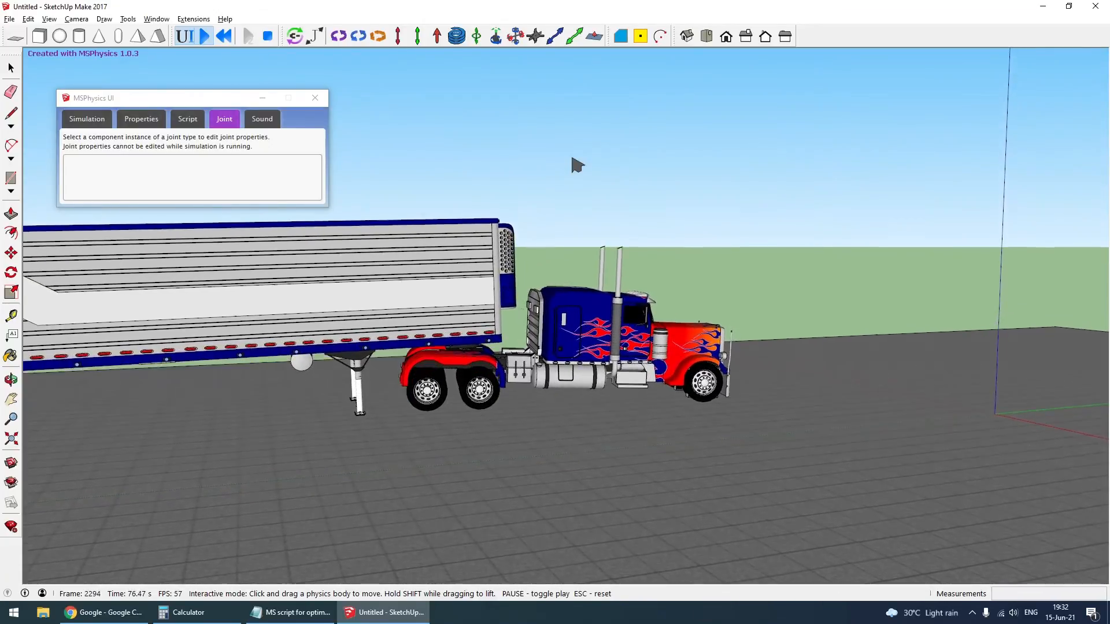
{"action": "key", "text": "Escape"}
- Turn off Friction for the coupling plate body between the truck and trailer
{"action": "scroll", "coordinate": [577, 481], "scroll_direction": "up", "scroll_amount": 5}
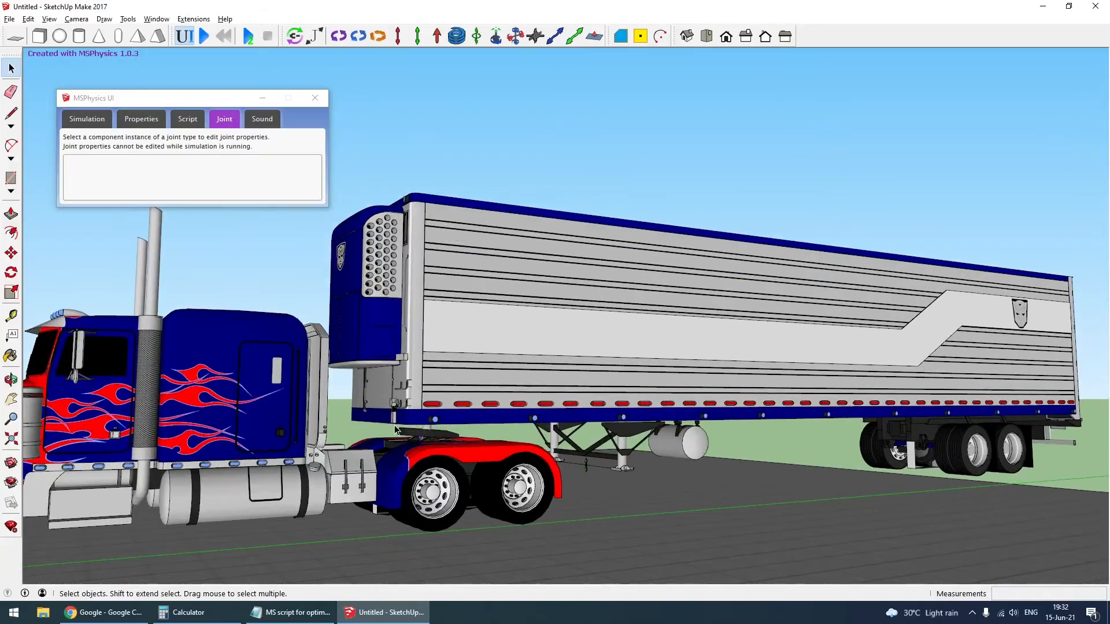
{"action": "left_click", "coordinate": [423, 443]}
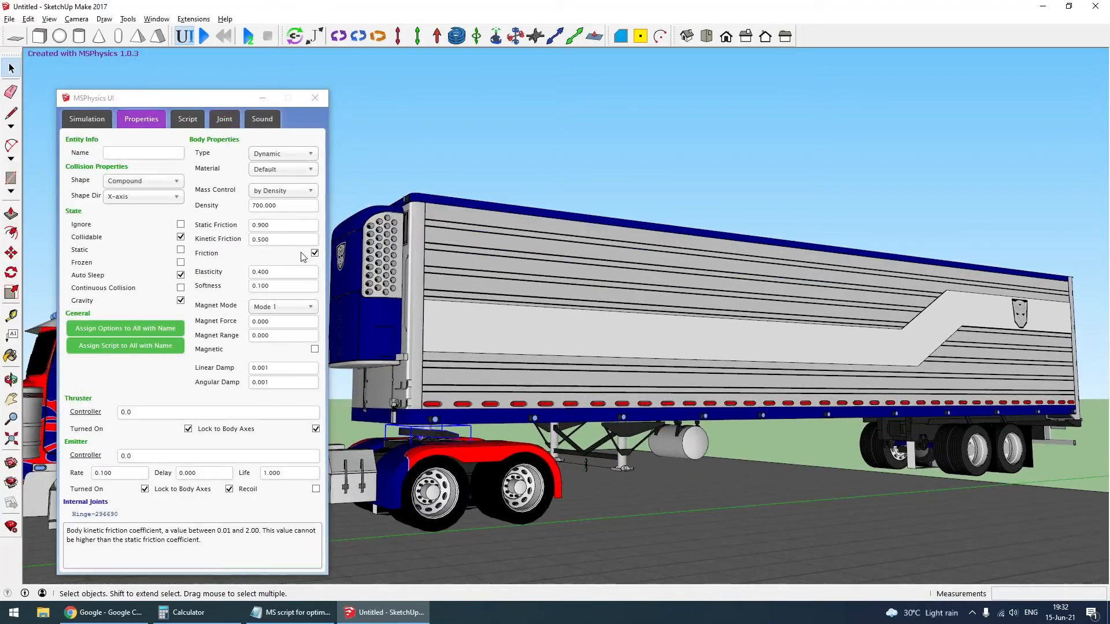
{"action": "left_click", "coordinate": [314, 255]}
{"action": "left_click", "coordinate": [529, 160]}
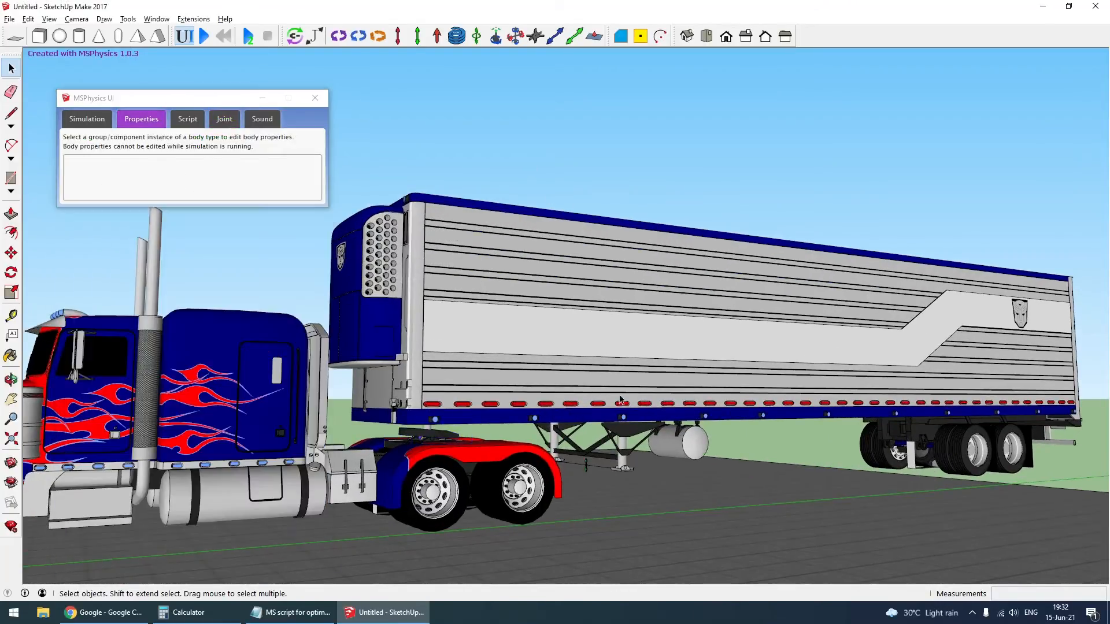
- Test the truck and trailer in the simulation with the camera following the truck and coupling friction off, and reset it
{"action": "scroll", "coordinate": [641, 492], "scroll_direction": "down", "scroll_amount": 6}
{"action": "scroll", "coordinate": [468, 528], "scroll_direction": "up", "scroll_amount": 2}
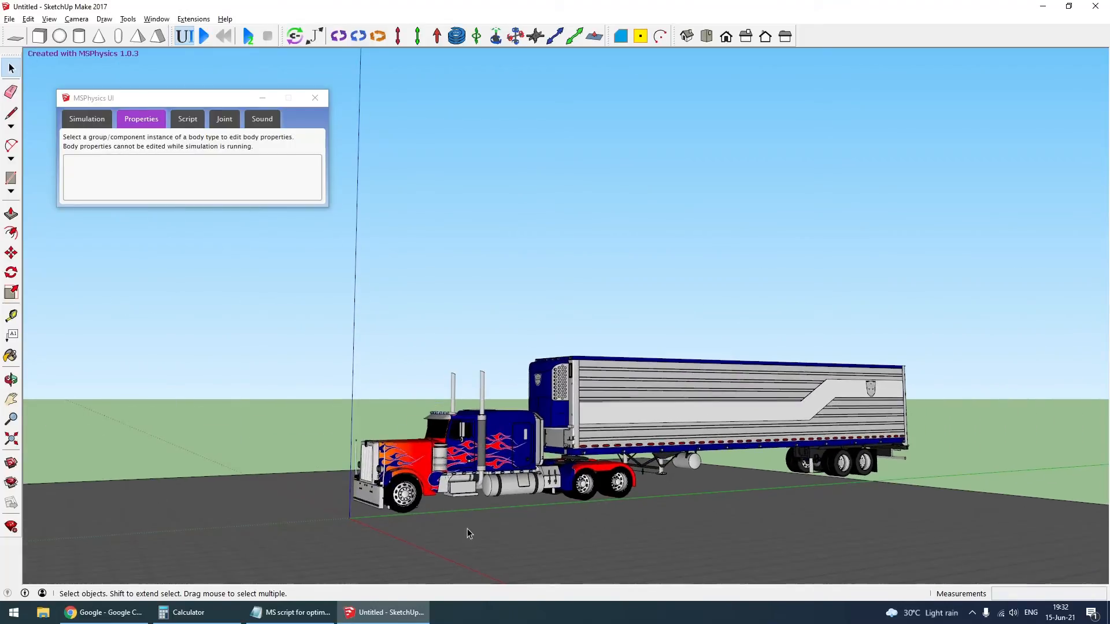
{"action": "left_click", "coordinate": [204, 36]}
{"action": "right_click", "coordinate": [485, 450]}
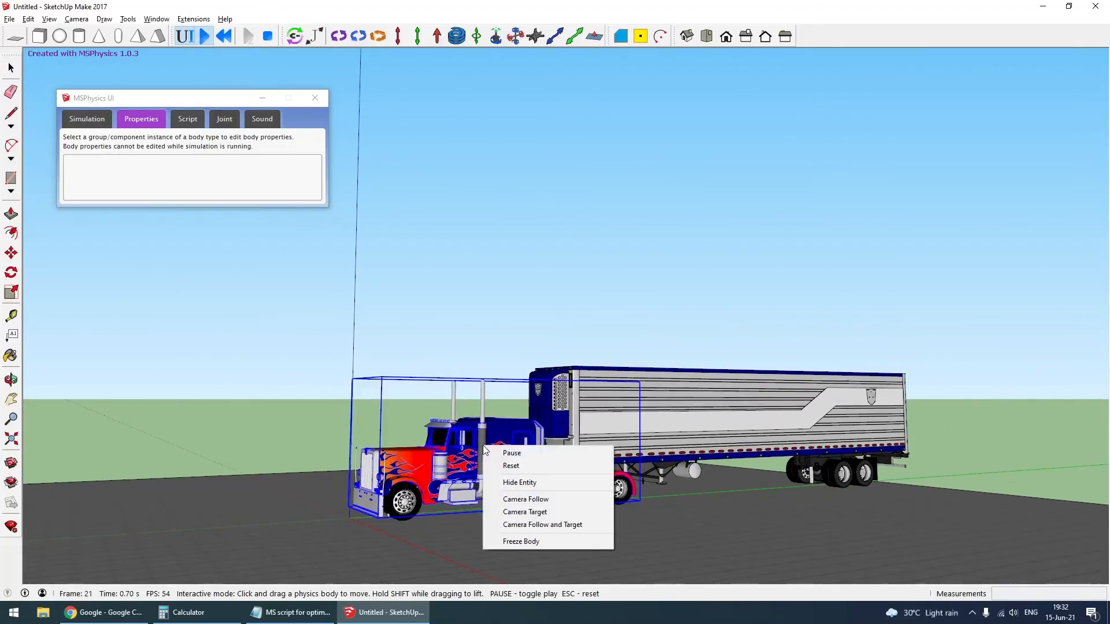
{"action": "left_click", "coordinate": [553, 504]}
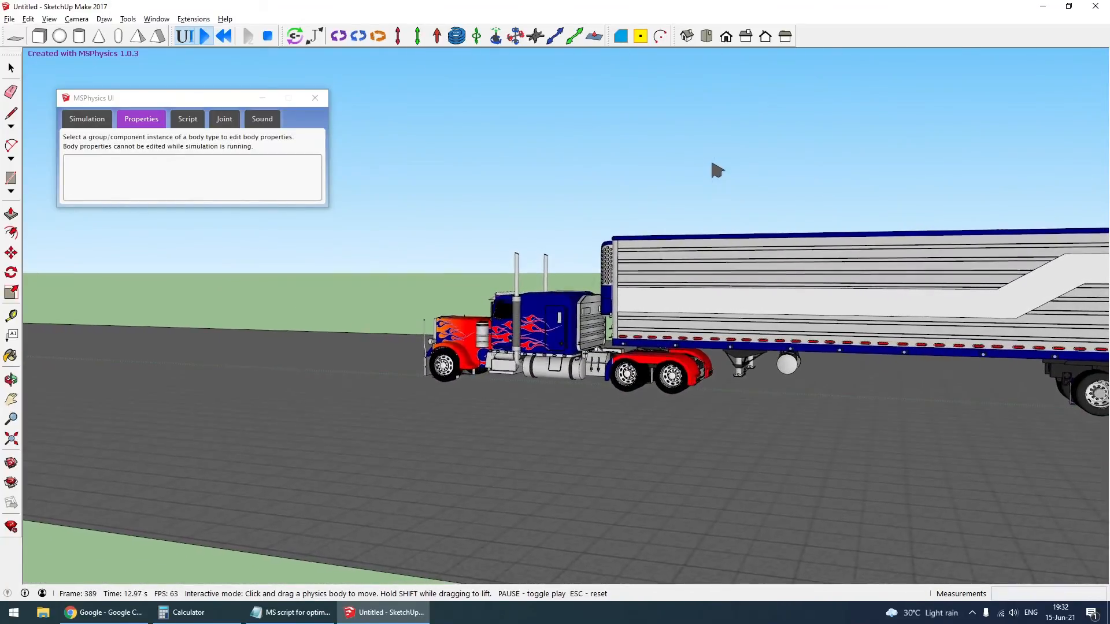
{"action": "key", "text": "Escape"}
- Review the truck suspension's spring joint settings against the values listed in the Notepad MS script file
{"action": "scroll", "coordinate": [557, 493], "scroll_direction": "up", "scroll_amount": 5}
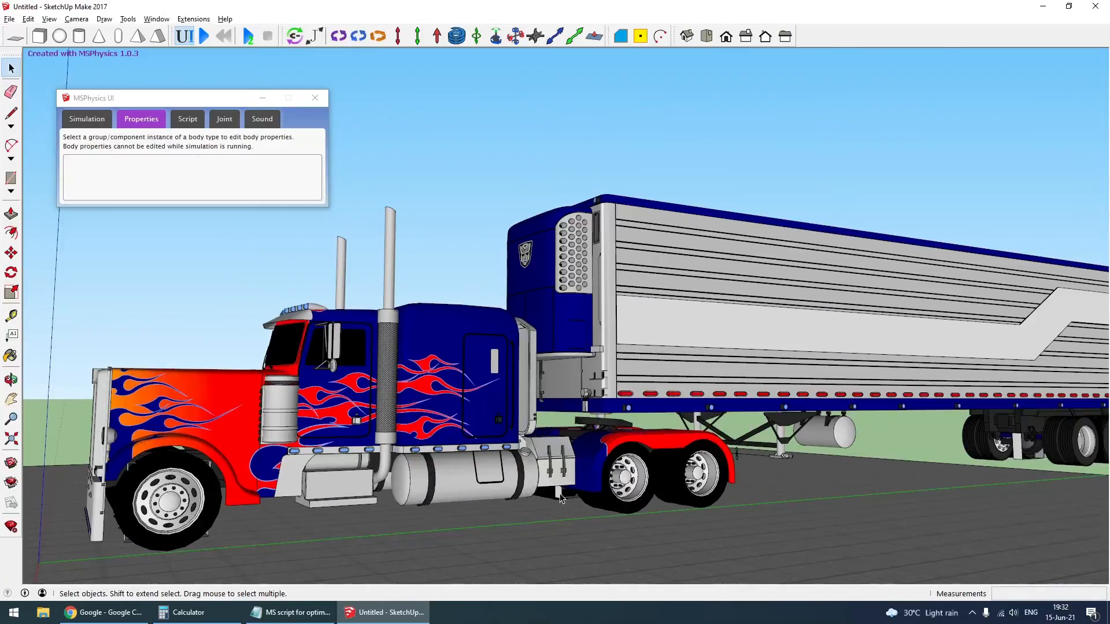
{"action": "left_click", "coordinate": [563, 498]}
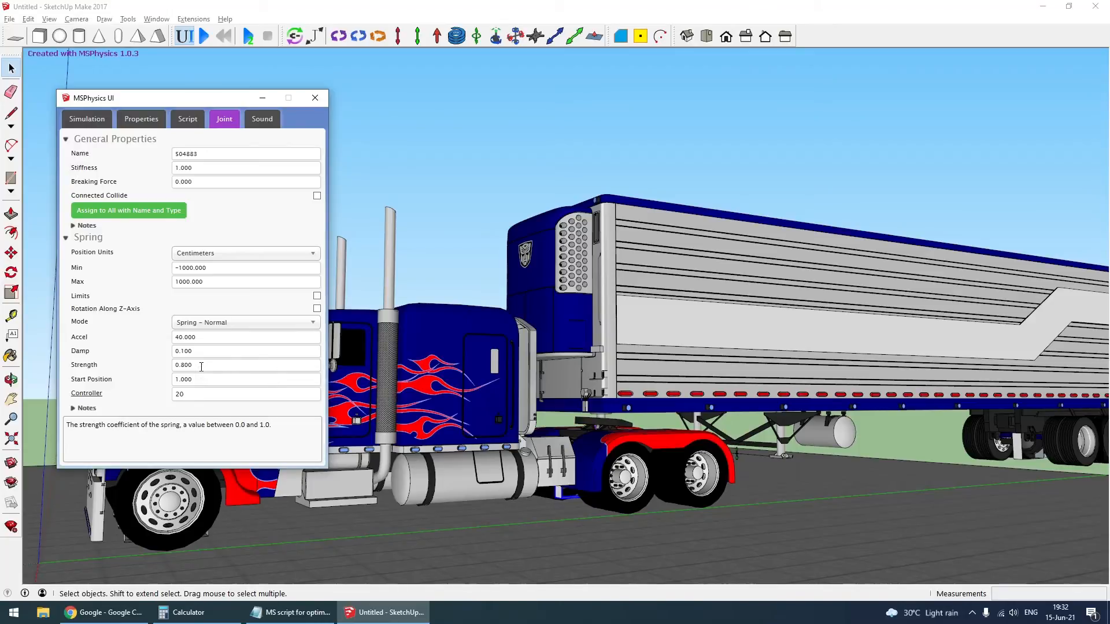
{"action": "key", "text": "alt+Tab"}
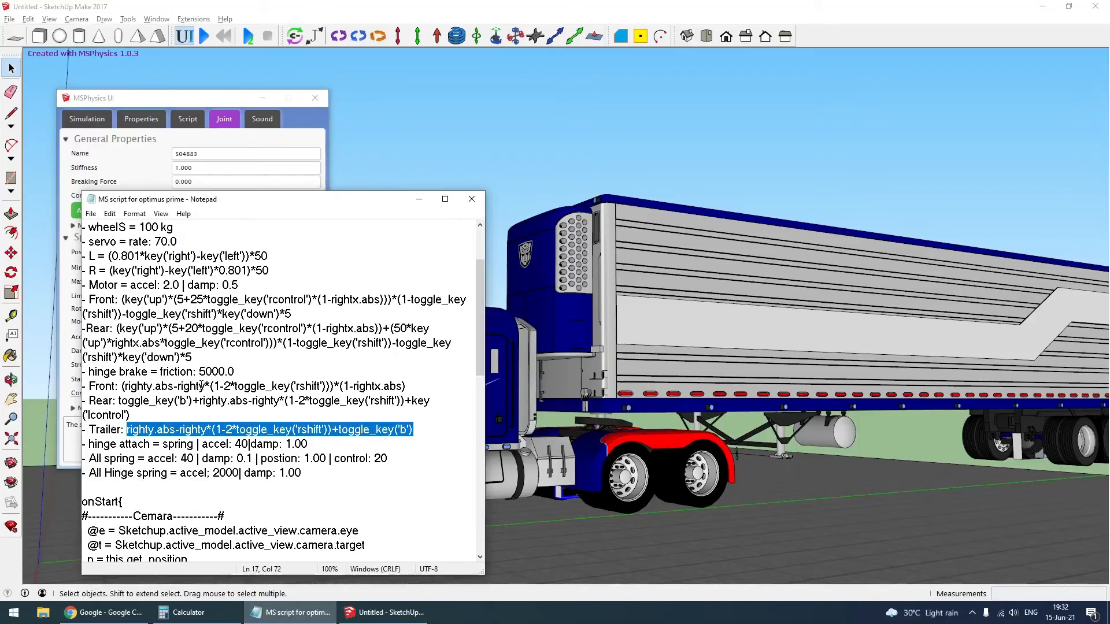
{"action": "scroll", "coordinate": [184, 367], "scroll_direction": "up", "scroll_amount": 2}
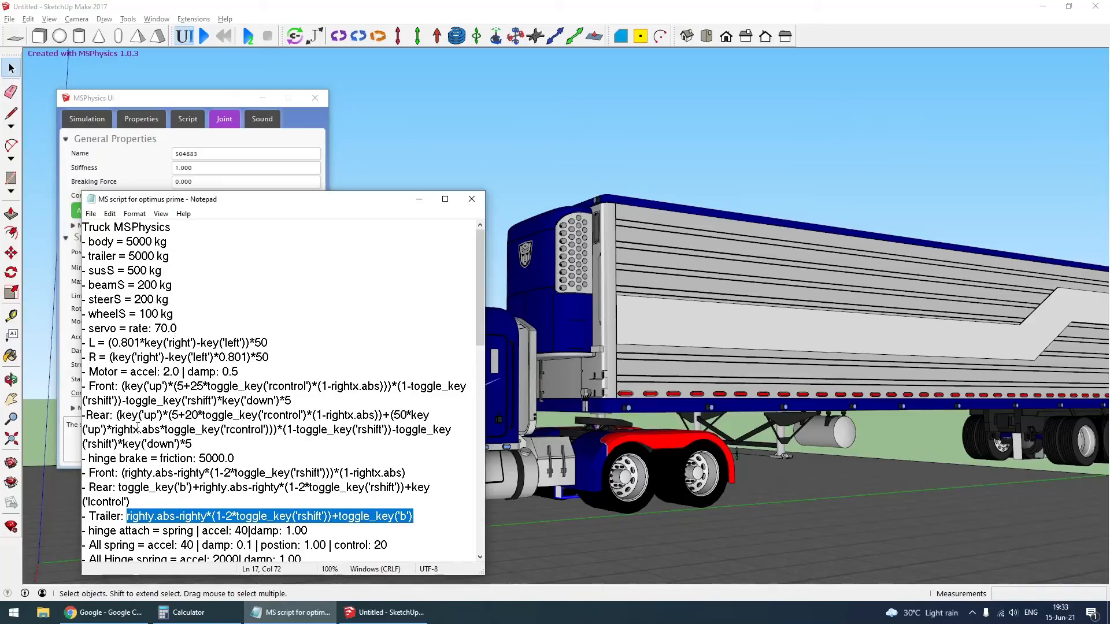
{"action": "scroll", "coordinate": [137, 426], "scroll_direction": "down", "scroll_amount": 2}
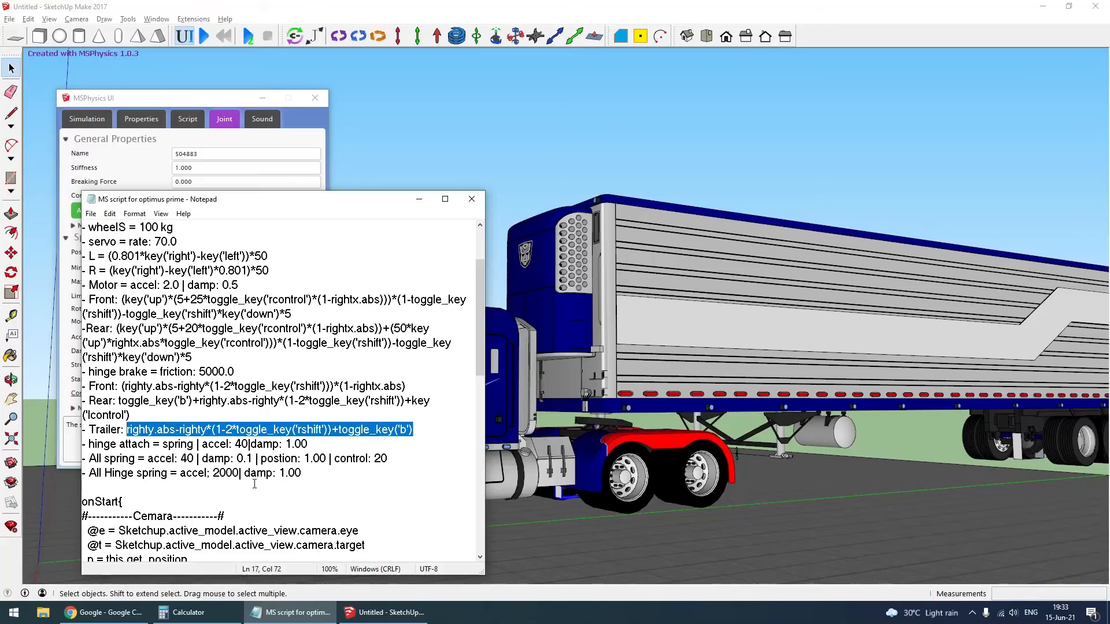
{"action": "left_click", "coordinate": [488, 134]}
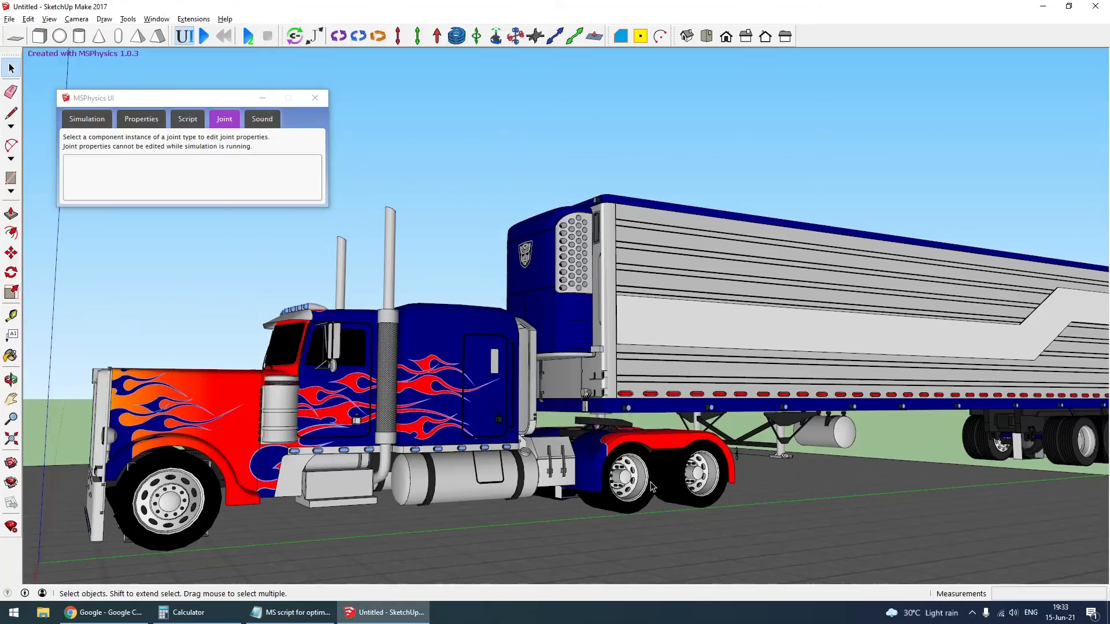
- Inspect the angular spring settings of the hinge joint on the truck's front suspension beam
{"action": "scroll", "coordinate": [242, 509], "scroll_direction": "down", "scroll_amount": 2}
{"action": "middle_click_drag", "start_coordinate": [231, 532], "coordinate": [336, 496]}
{"action": "scroll", "coordinate": [338, 494], "scroll_direction": "up", "scroll_amount": 1}
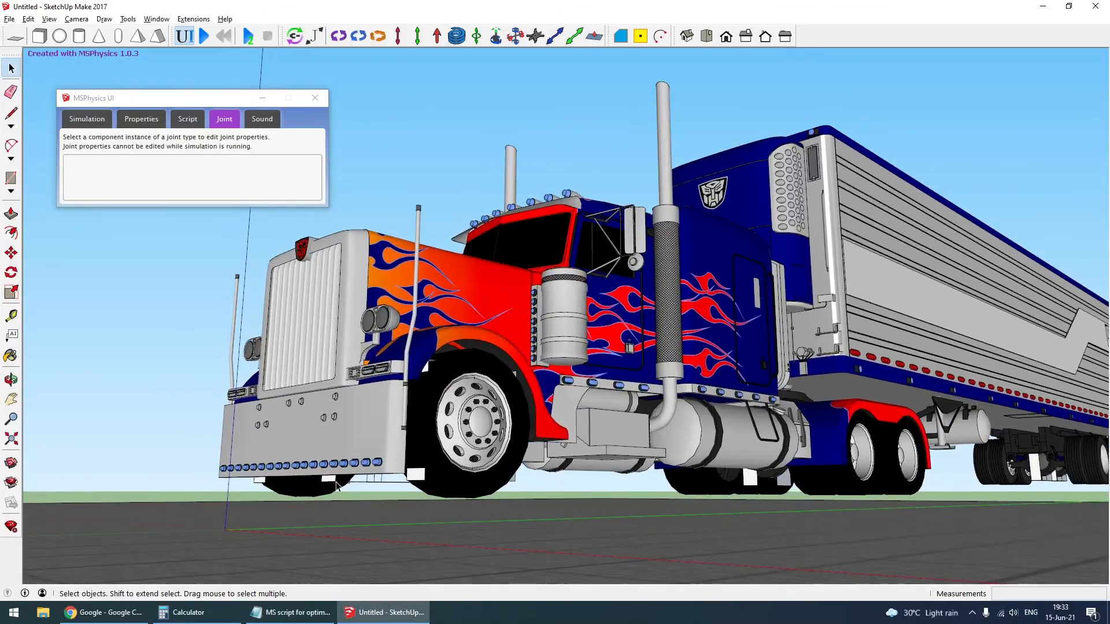
{"action": "left_click", "coordinate": [338, 487]}
{"action": "left_click", "coordinate": [118, 510]}
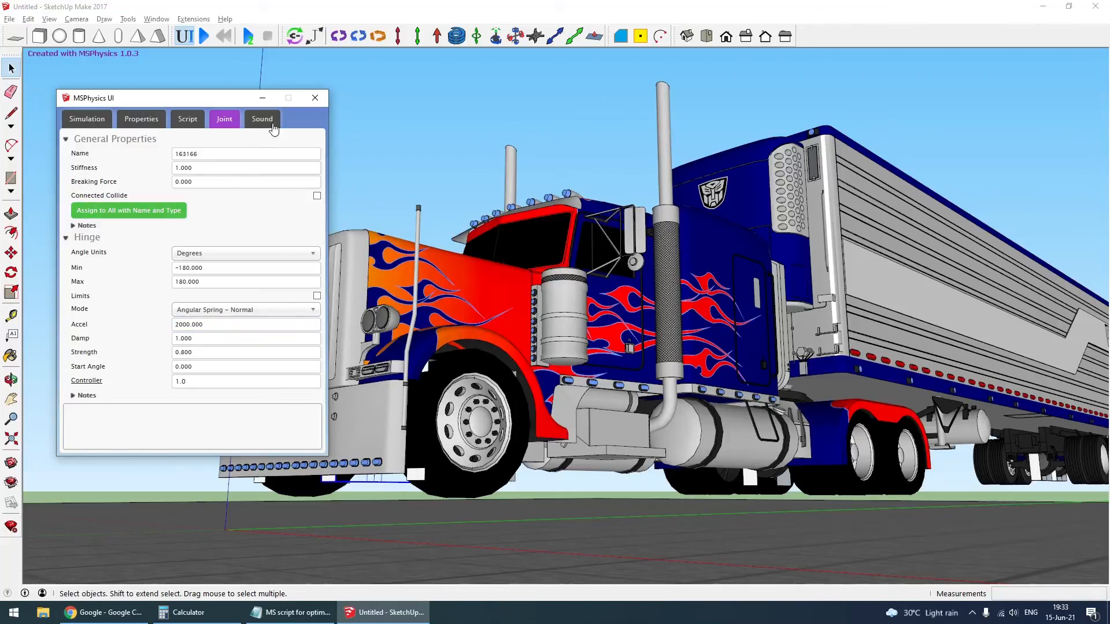
- Minimize the MSPhysics UI, observe the driving truck and trailer in the simulation from several sides, and reset it
{"action": "left_click", "coordinate": [262, 98]}
{"action": "mouse_move", "coordinate": [711, 417]}
{"action": "middle_mouse_down"}
{"action": "mouse_move", "coordinate": [705, 401]}
{"action": "mouse_move", "coordinate": [694, 412]}
{"action": "middle_mouse_up"}
{"action": "scroll", "coordinate": [694, 411], "scroll_direction": "down", "scroll_amount": 5}
{"action": "scroll", "coordinate": [806, 495], "scroll_direction": "up", "scroll_amount": 5}
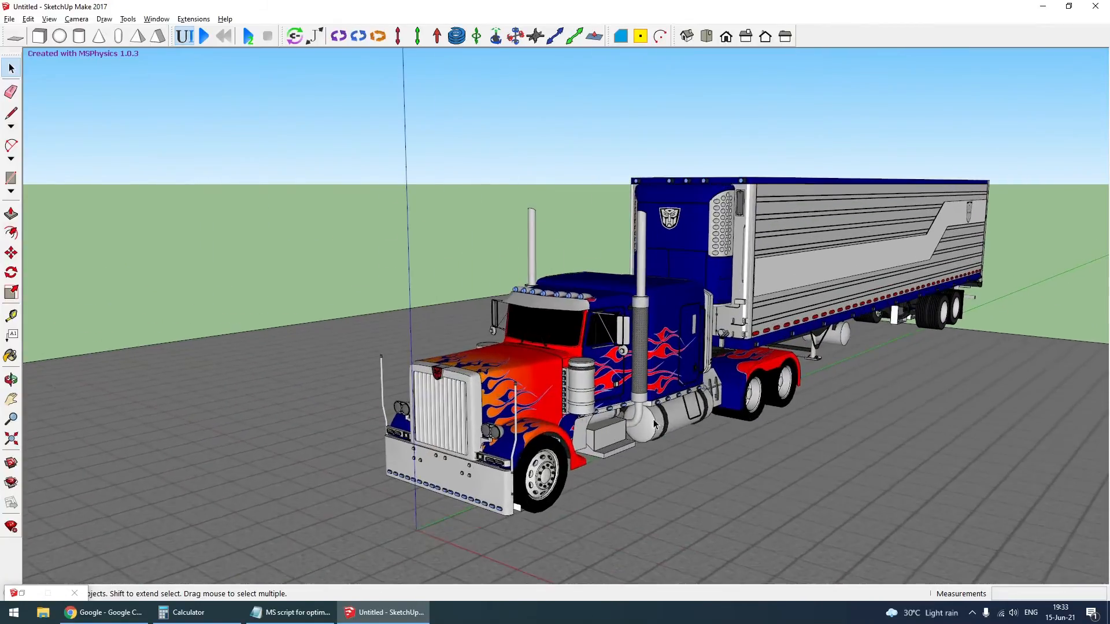
{"action": "middle_click_drag", "start_coordinate": [806, 495], "coordinate": [106, 384]}
{"action": "middle_click_drag", "start_coordinate": [213, 393], "coordinate": [458, 319]}
{"action": "left_click", "coordinate": [223, 36]}
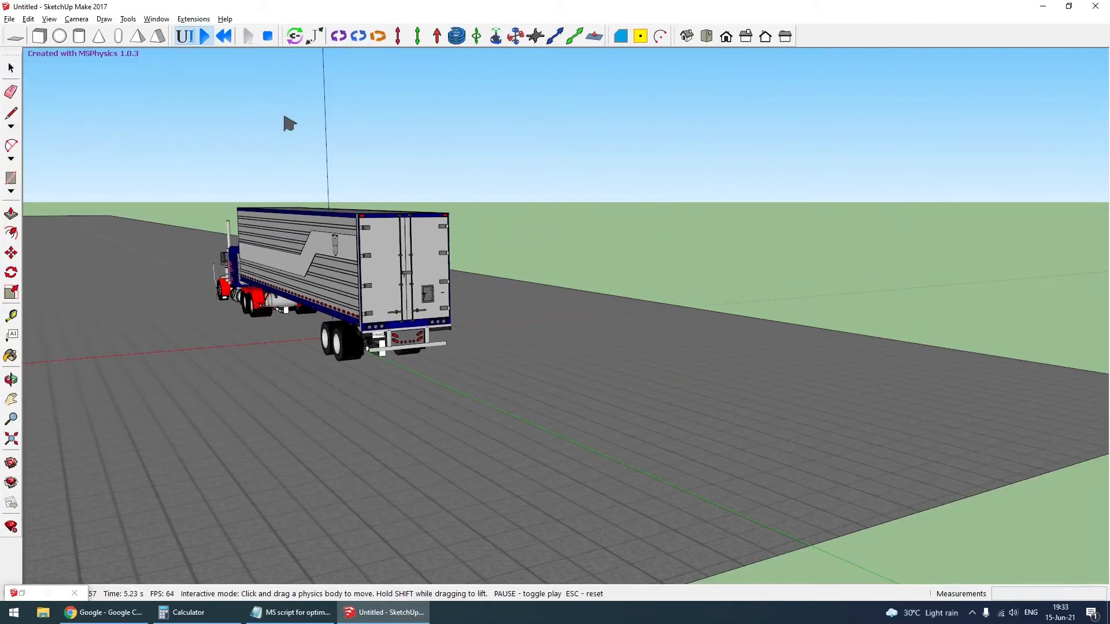
{"action": "middle_click_drag", "start_coordinate": [254, 185], "coordinate": [683, 379]}
{"action": "scroll", "coordinate": [682, 380], "scroll_direction": "up", "scroll_amount": 2}
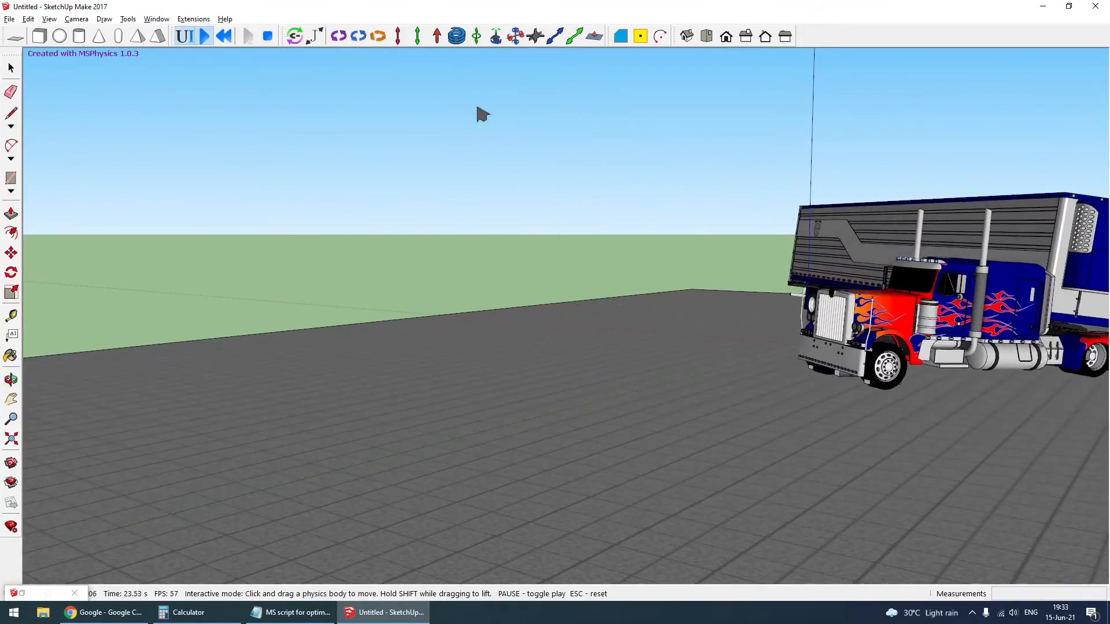
{"action": "key", "text": "Escape"}
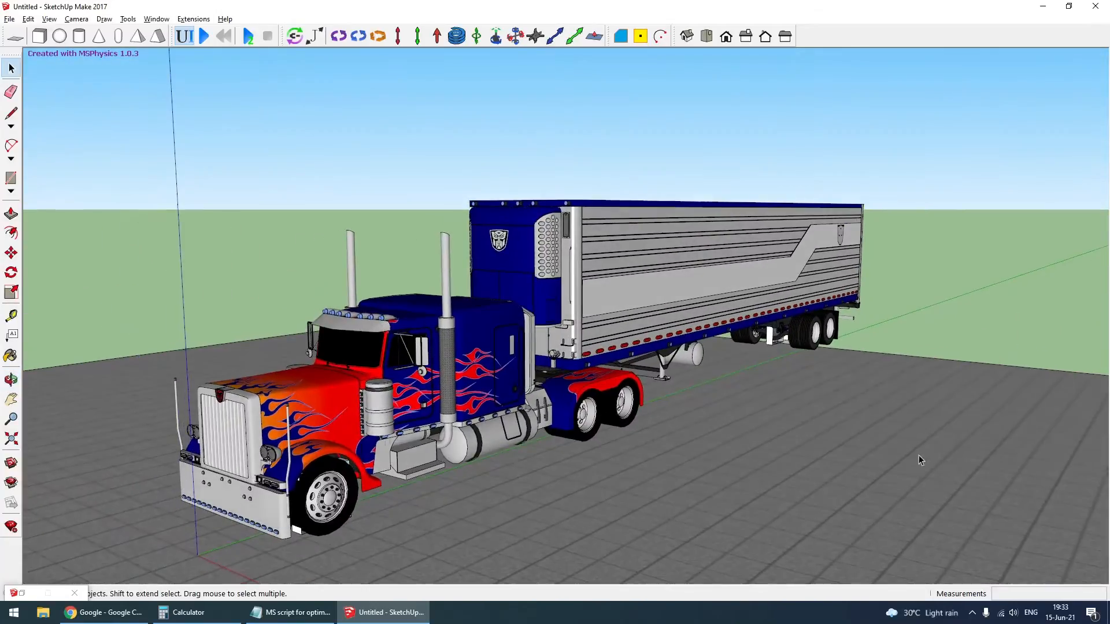
- Set the motor acceleration of the truck's front drive wheel on the rear axles to 1
{"action": "scroll", "coordinate": [588, 443], "scroll_direction": "up", "scroll_amount": 3}
{"action": "left_click", "coordinate": [584, 435]}
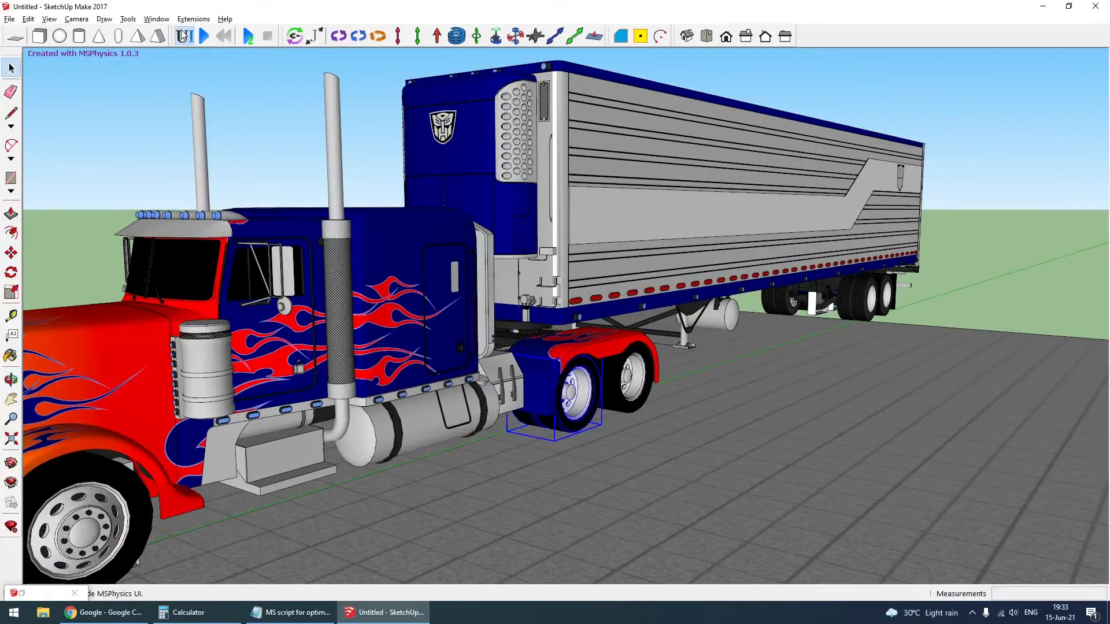
{"action": "left_click", "coordinate": [183, 36]}
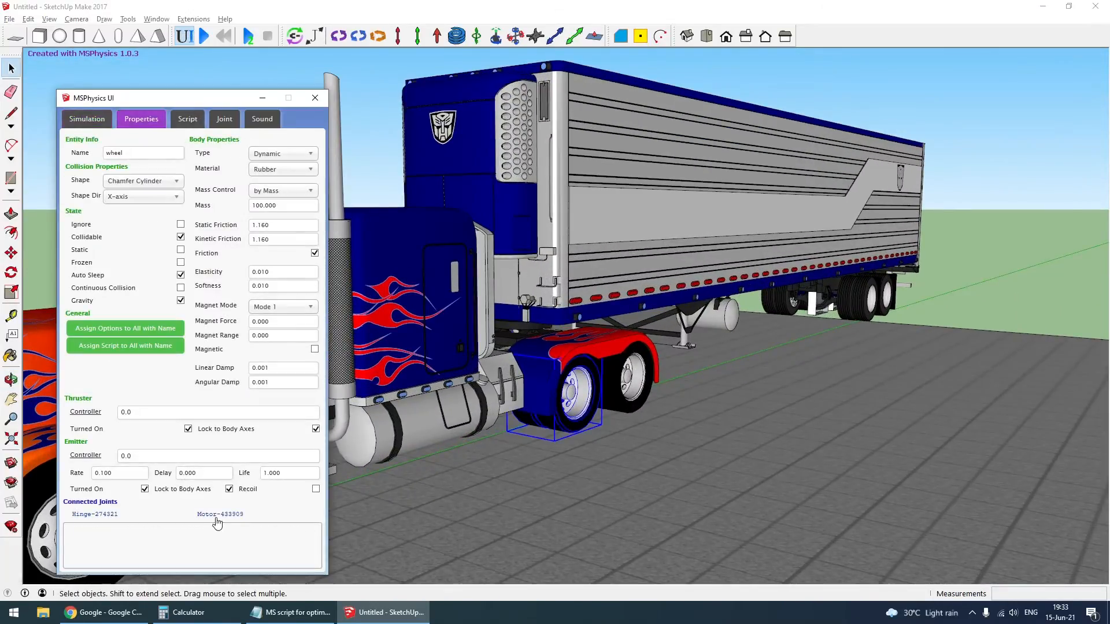
{"action": "left_click", "coordinate": [217, 514]}
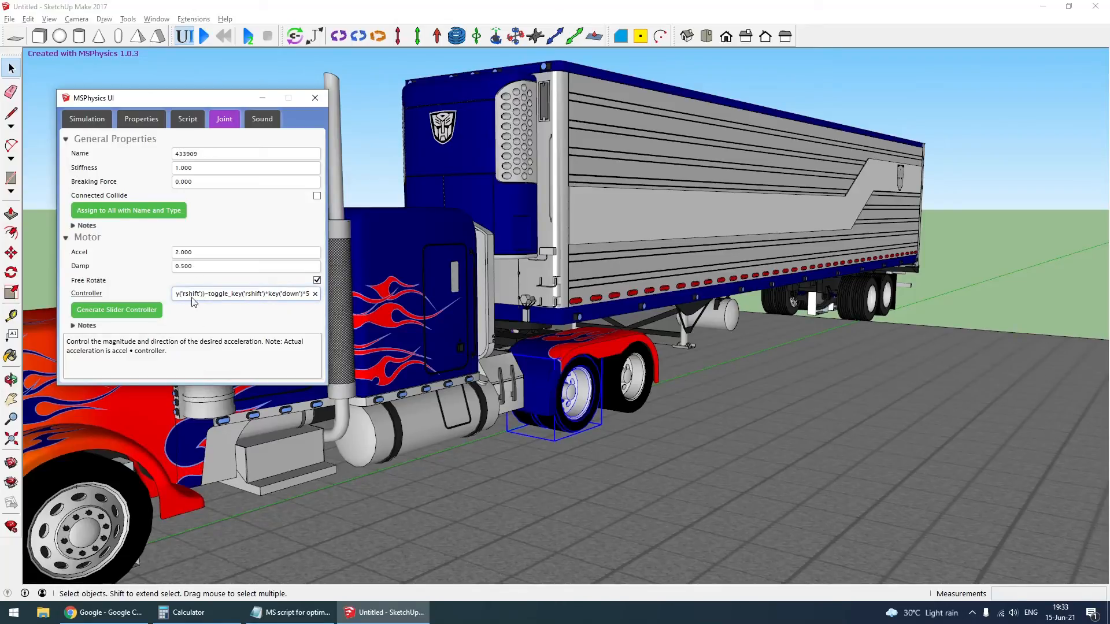
{"action": "left_click", "coordinate": [204, 255]}
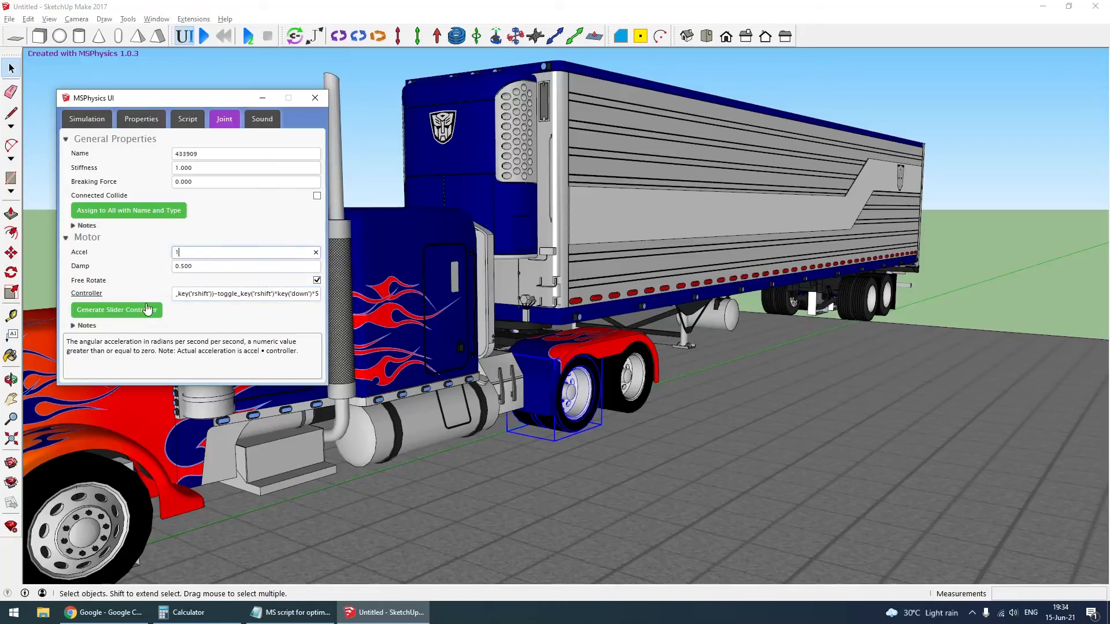
{"action": "left_click", "coordinate": [1052, 241]}
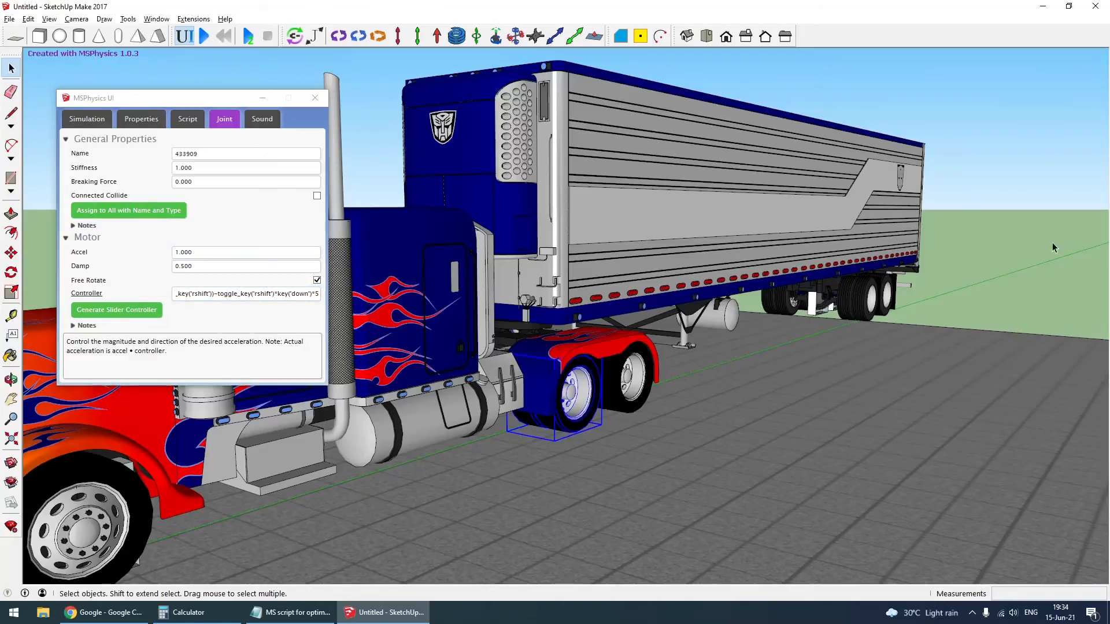
- Start the simulation and make the camera target the truck
{"action": "scroll", "coordinate": [904, 348], "scroll_direction": "down", "scroll_amount": 4}
{"action": "middle_click_drag", "start_coordinate": [905, 348], "coordinate": [799, 313]}
{"action": "scroll", "coordinate": [799, 314], "scroll_direction": "up", "scroll_amount": 2}
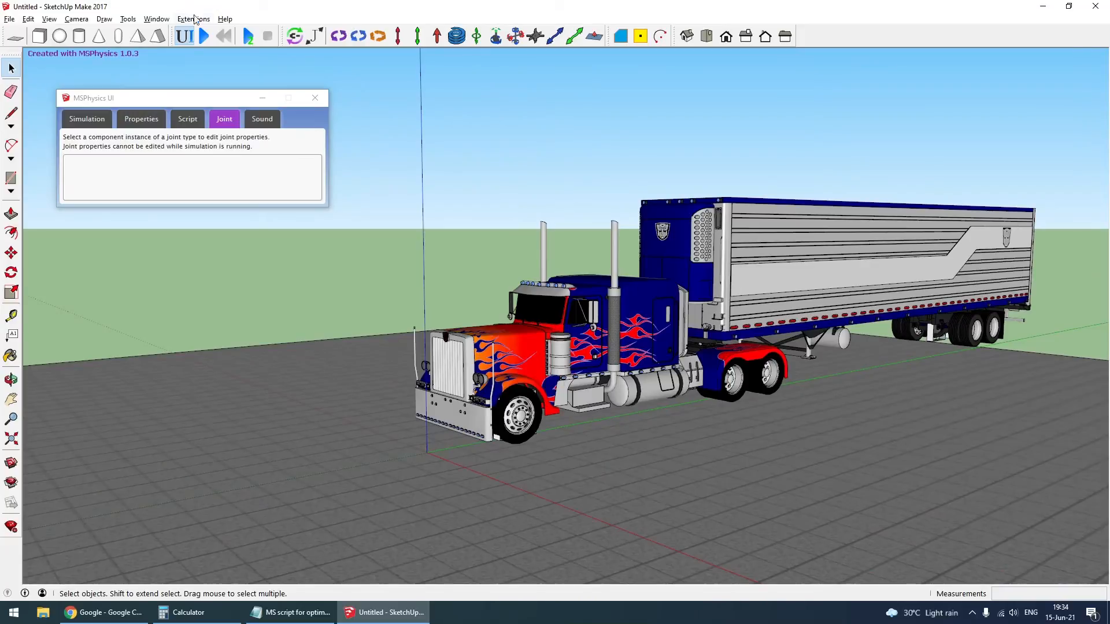
{"action": "left_click", "coordinate": [204, 36]}
{"action": "right_click", "coordinate": [614, 327]}
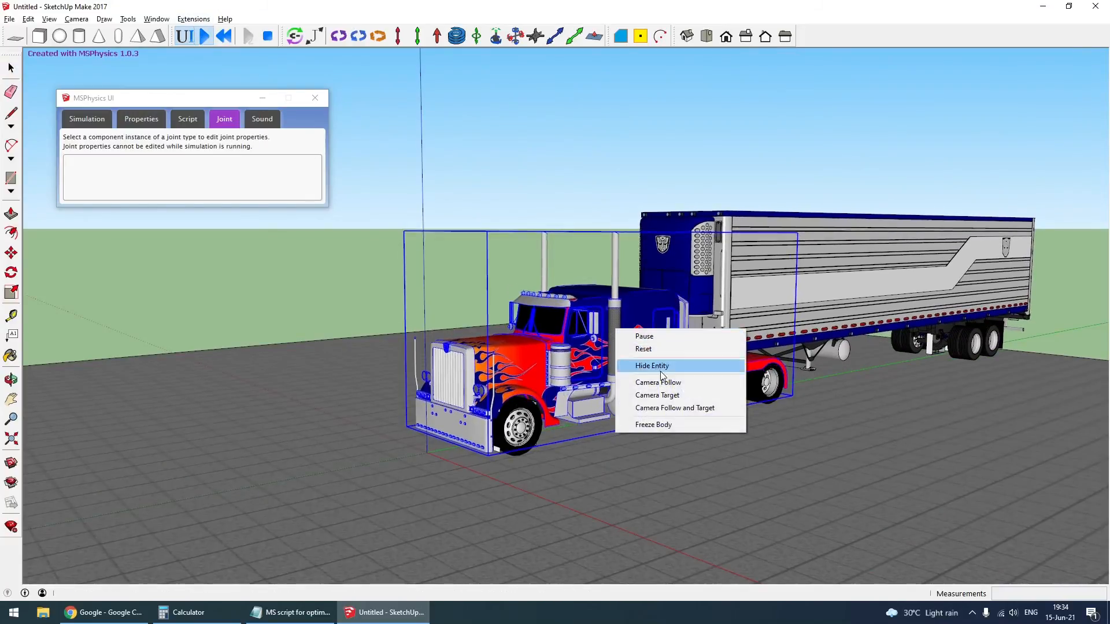
{"action": "left_click", "coordinate": [667, 393]}
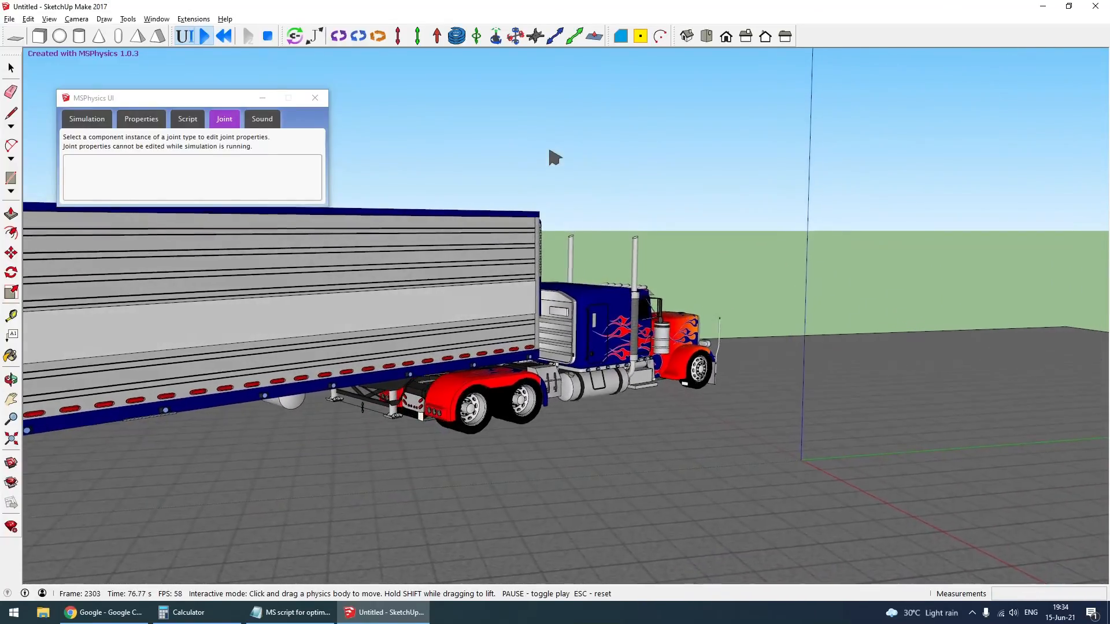
- Observe the moving truck and trailer from the side and up close at the cab and coupling, and reset the simulation
{"action": "key", "text": "o"}
{"action": "middle_click_drag", "start_coordinate": [443, 416], "coordinate": [301, 449]}
{"action": "scroll", "coordinate": [289, 448], "scroll_direction": "up", "scroll_amount": 7}
{"action": "scroll", "coordinate": [498, 449], "scroll_direction": "down", "scroll_amount": 8}
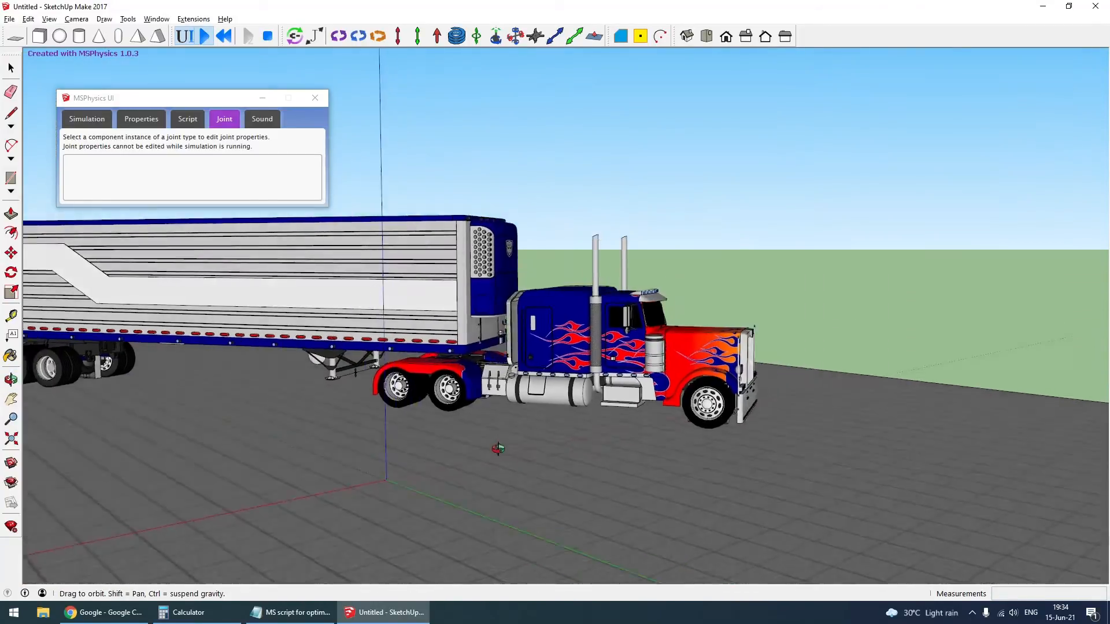
{"action": "middle_click_drag", "start_coordinate": [499, 449], "coordinate": [525, 426]}
{"action": "scroll", "coordinate": [525, 426], "scroll_direction": "down", "scroll_amount": 3}
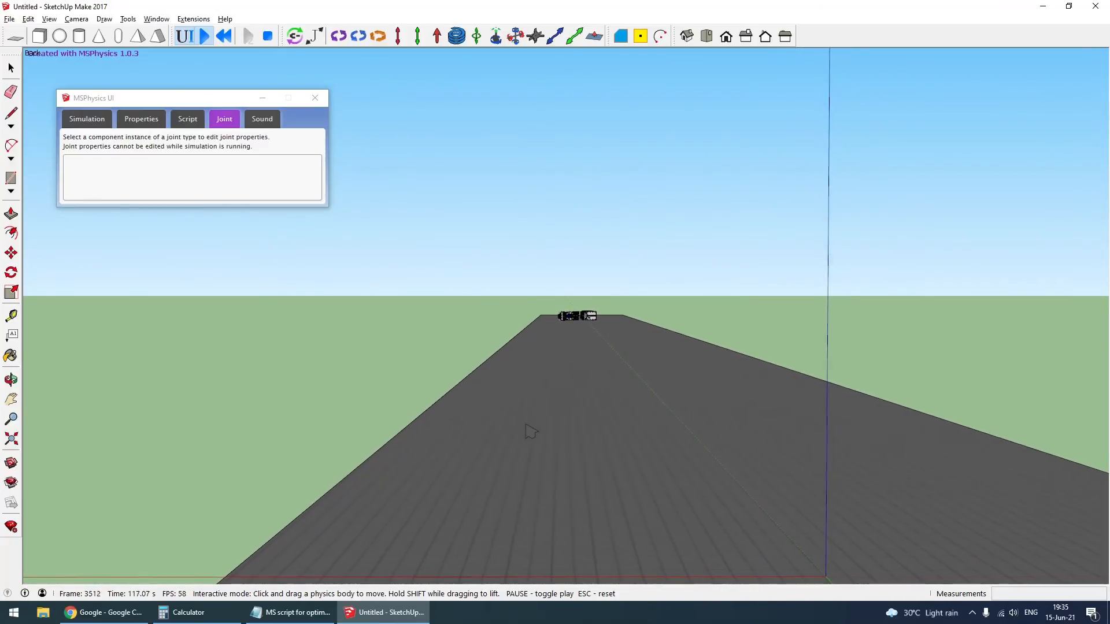
{"action": "key", "text": "Escape"}
- Hide the truck's body to expose the front axle and its white block
{"action": "scroll", "coordinate": [972, 313], "scroll_direction": "up", "scroll_amount": 1}
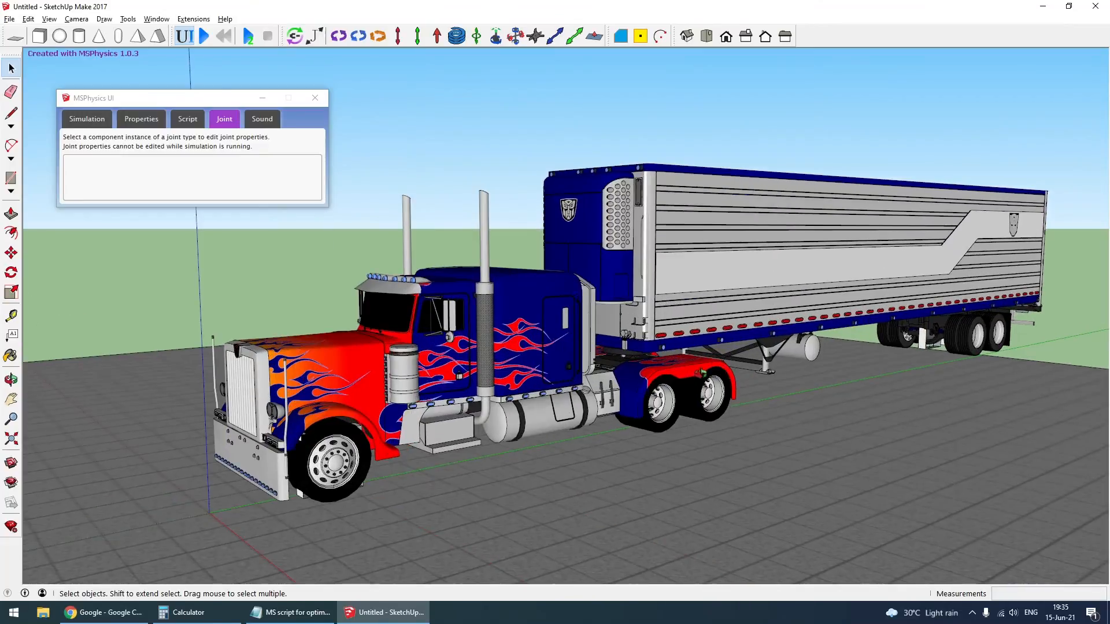
{"action": "middle_click_drag", "start_coordinate": [695, 369], "coordinate": [1048, 370]}
{"action": "scroll", "coordinate": [845, 511], "scroll_direction": "up", "scroll_amount": 2}
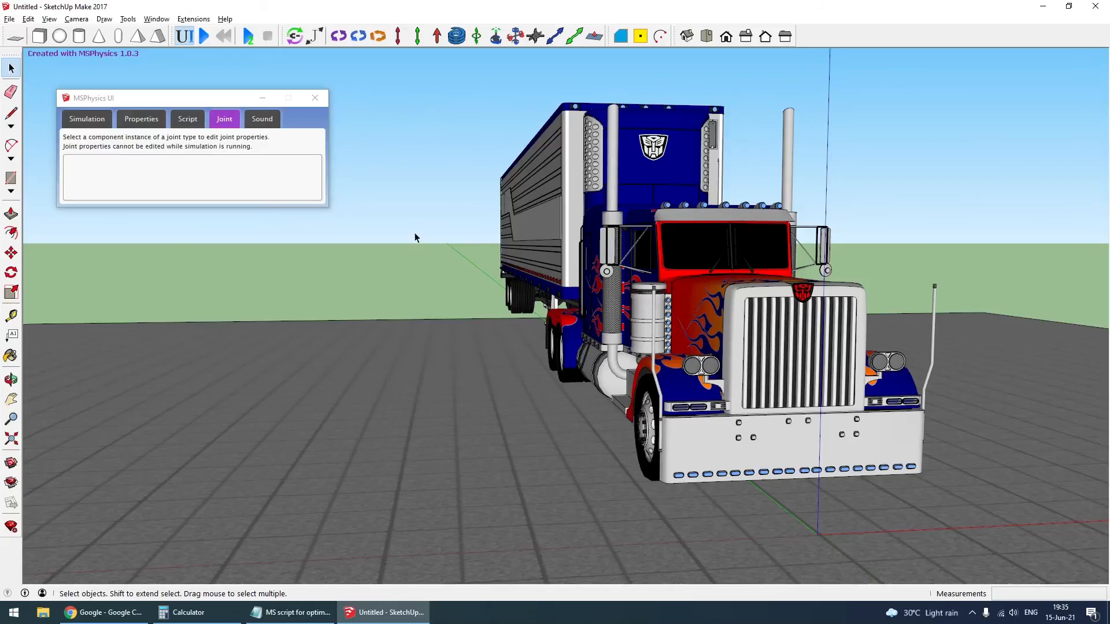
{"action": "left_click", "coordinate": [777, 368]}
{"action": "key", "text": "Delete"}
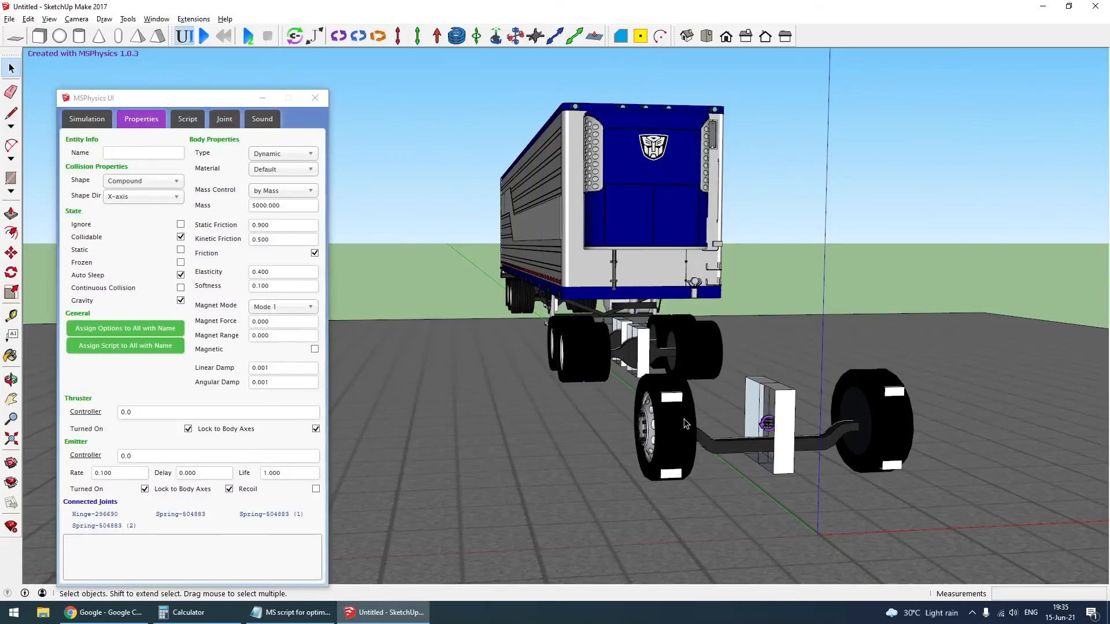
- Open the white block at the front axle for editing and assign all its geometry to the MSPhysics Joints layer
{"action": "left_click", "coordinate": [797, 411]}
{"action": "double_click", "coordinate": [791, 414]}
{"action": "triple_click", "coordinate": [791, 413]}
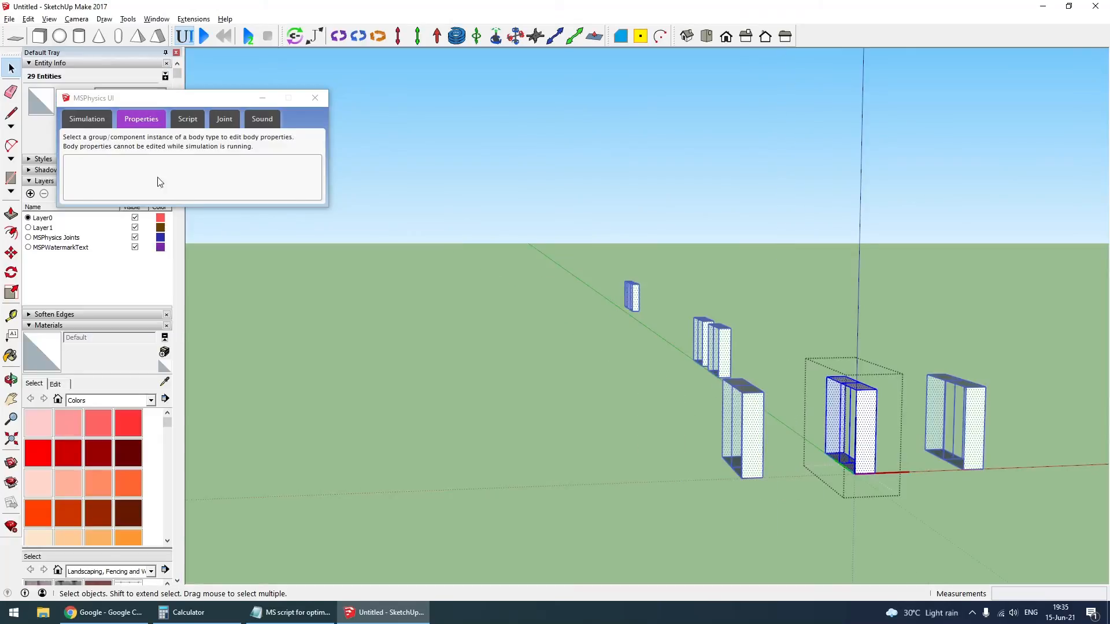
{"action": "left_click_drag", "start_coordinate": [137, 96], "coordinate": [324, 101]}
{"action": "left_click", "coordinate": [130, 93]}
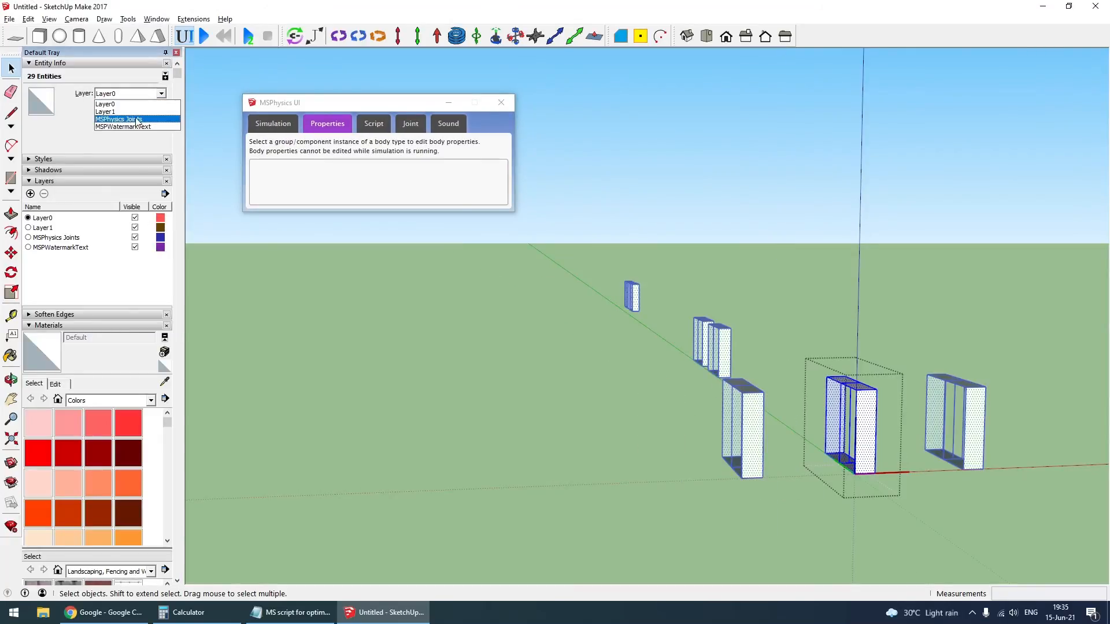
{"action": "left_click", "coordinate": [121, 118]}
- Enable Hide Joint Layer in the MSPhysics simulation settings and close the MSPhysics UI
{"action": "left_click", "coordinate": [273, 123]}
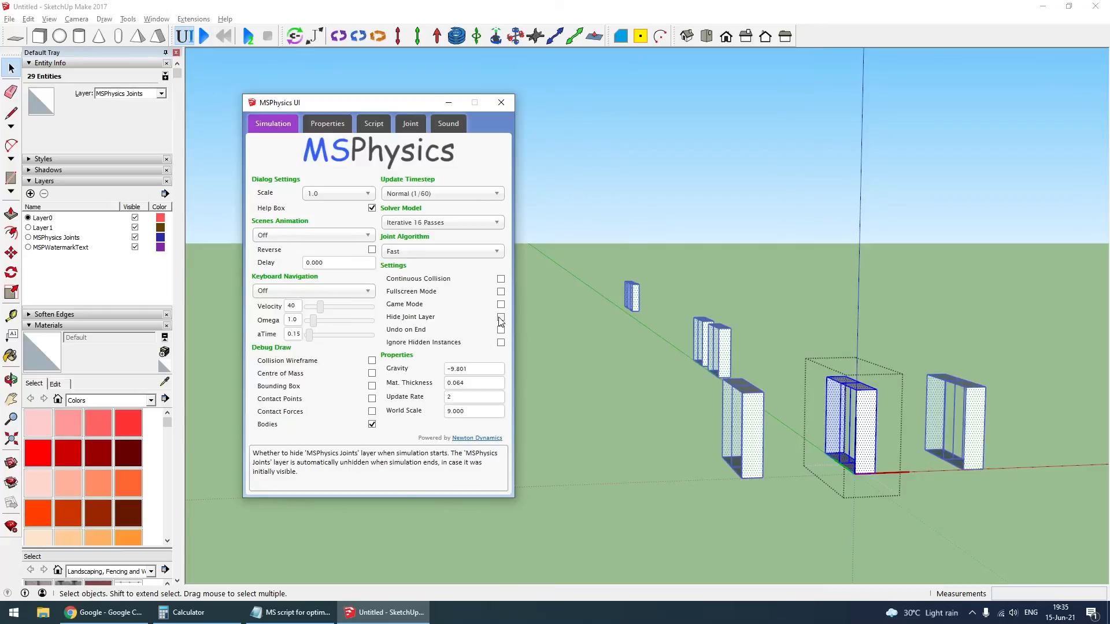
{"action": "left_click", "coordinate": [501, 104]}
{"action": "left_click", "coordinate": [355, 95]}
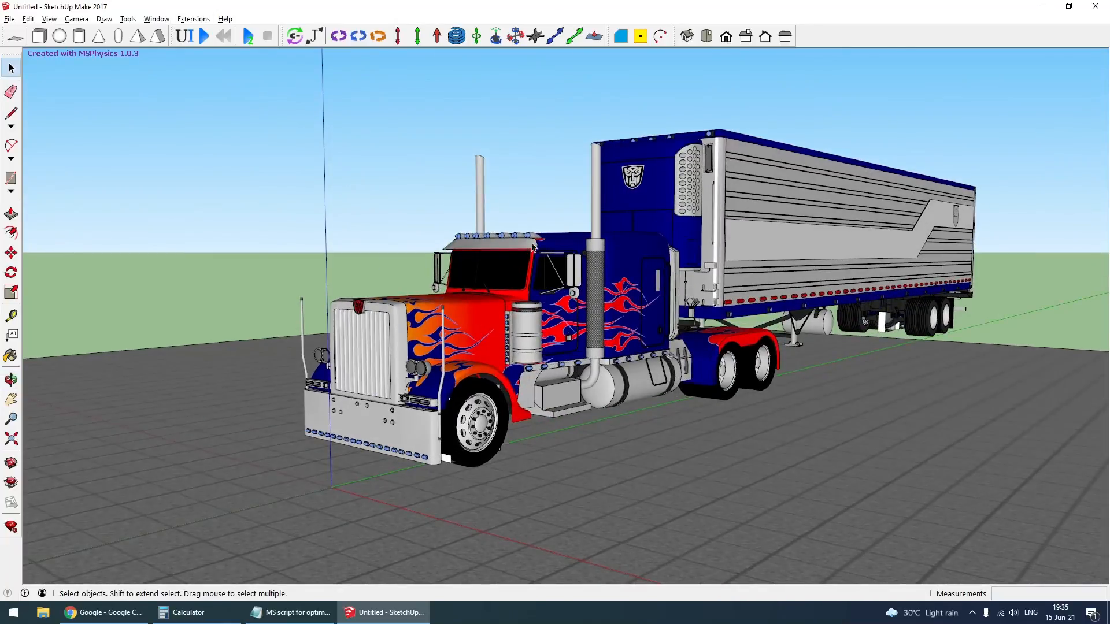
- Save the model in the MS physics folder as "MS optimus prime for tutorial"
{"action": "key", "text": "ctrl+s"}
{"action": "type", "text": "M"}
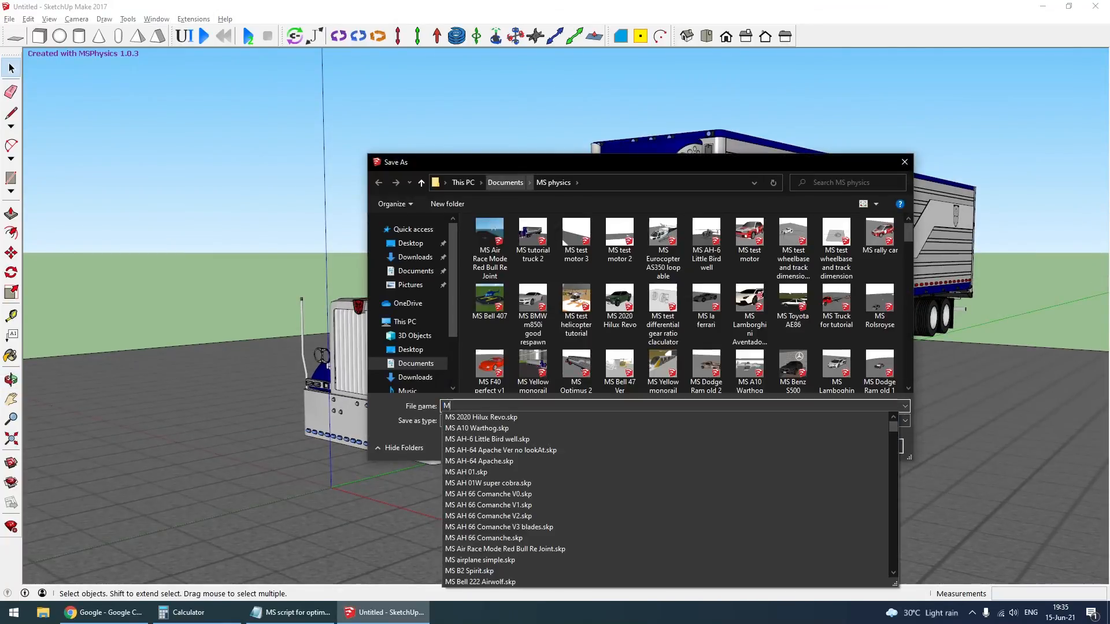
{"action": "type", "text": "S opt"}
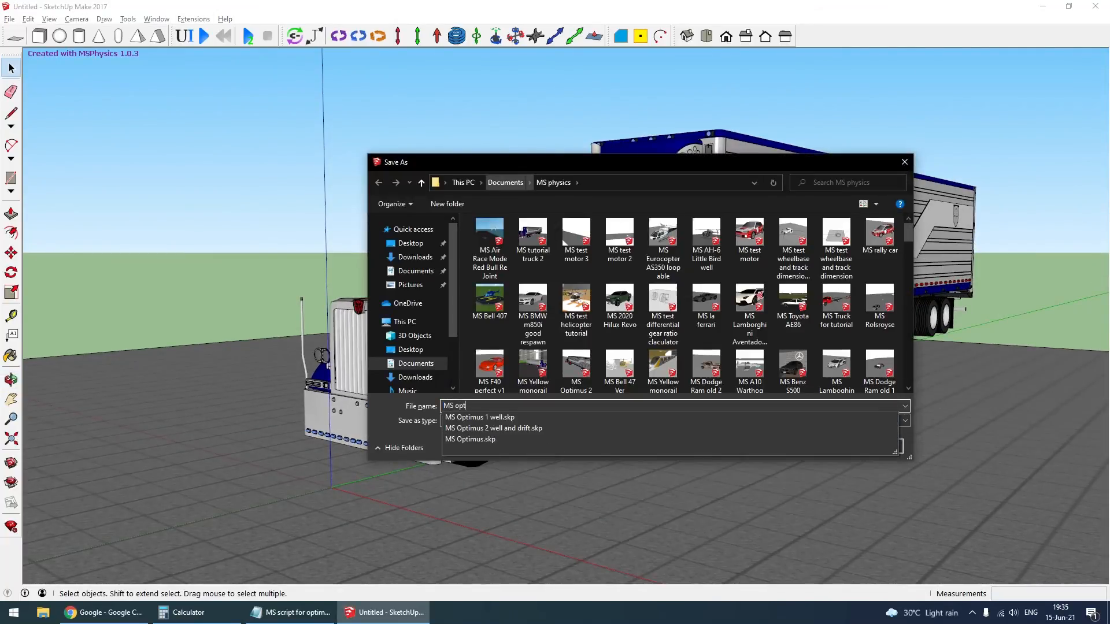
{"action": "type", "text": "imue"}
{"action": "key", "text": "BackSpace"}
{"action": "type", "text": "s prime"}
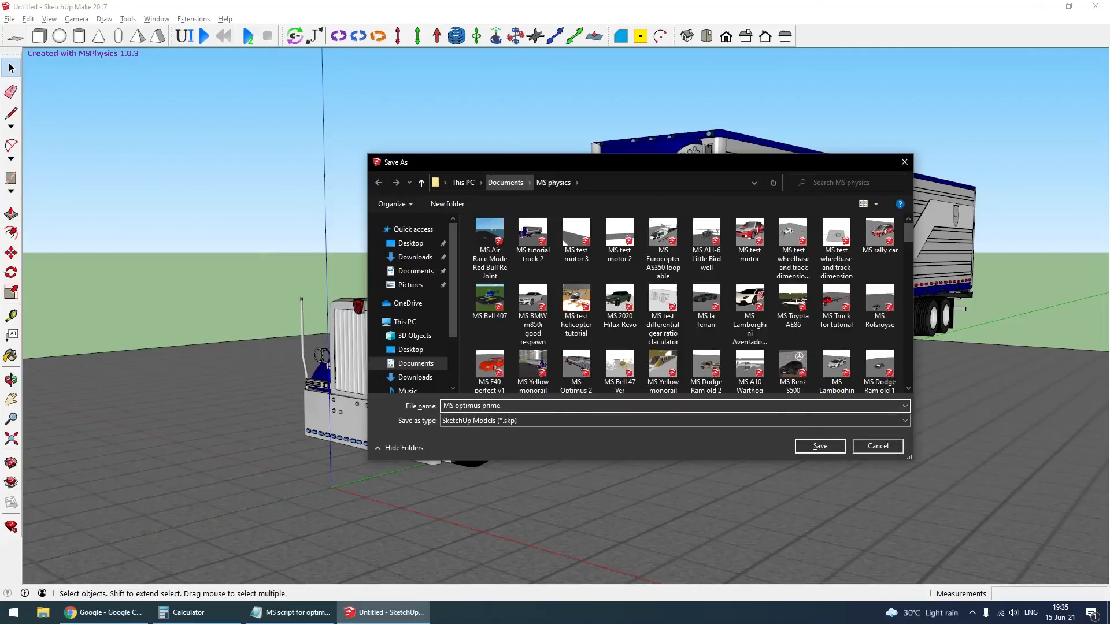
{"action": "type", "text": " for tur"}
{"action": "key", "text": "Return"}
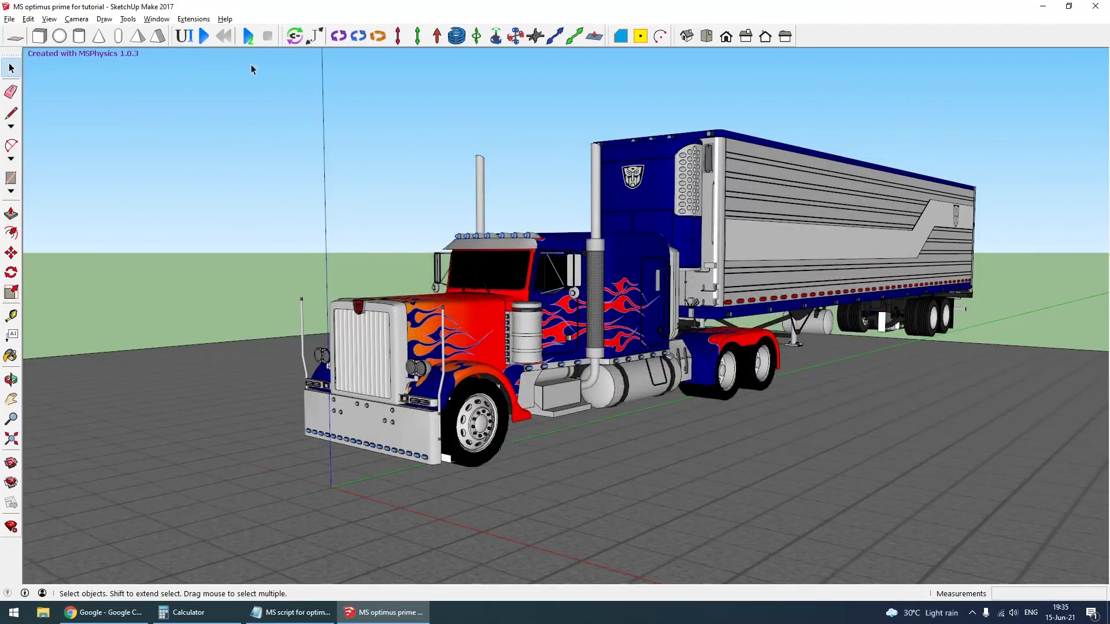
- Run the simulation with the camera targeting the truck, observe the truck and trailer driving, and reset it
{"action": "left_click", "coordinate": [204, 37]}
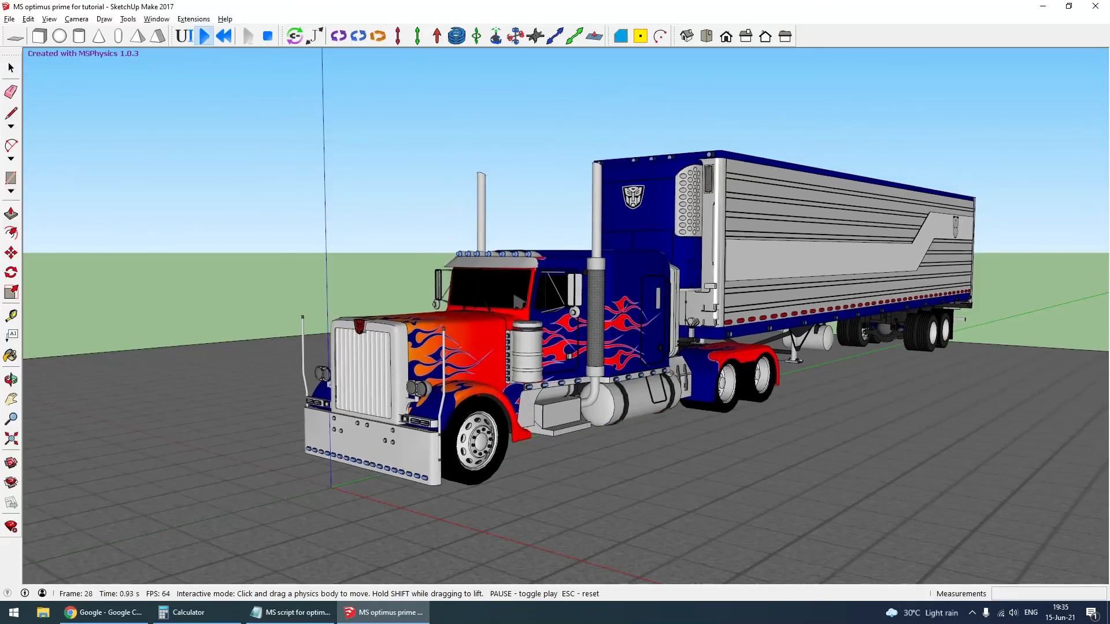
{"action": "right_click", "coordinate": [507, 292]}
{"action": "left_click", "coordinate": [576, 359]}
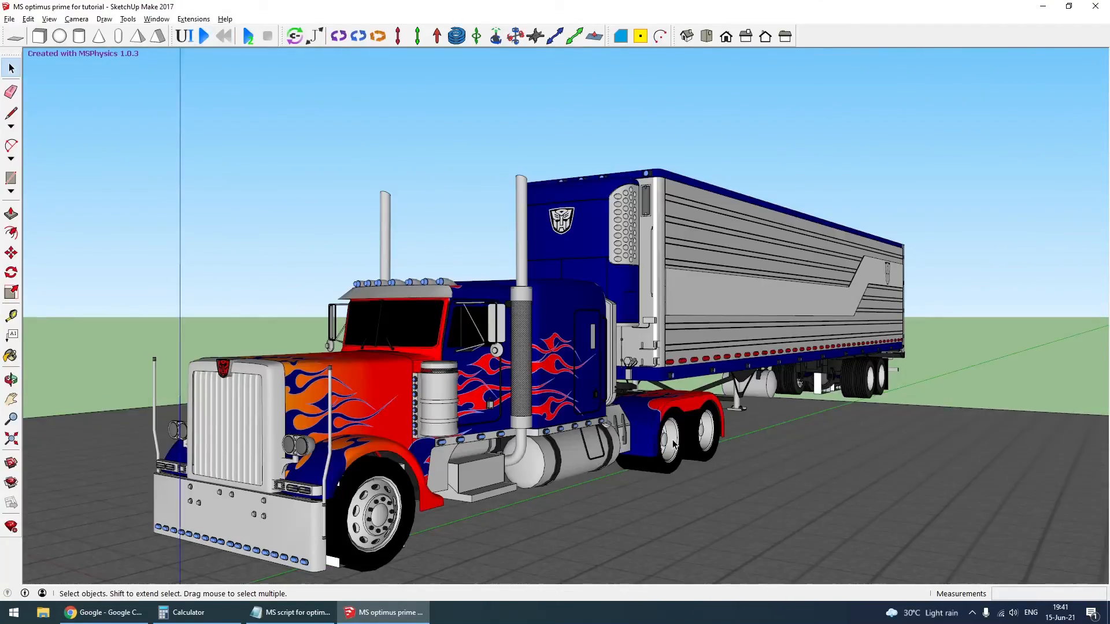
{"action": "key", "text": "alt"}
{"action": "left_click", "coordinate": [292, 233]}
- Start sharing the model on 3D Warehouse with the title "MSPhysics Truck on Tutorial"
{"action": "left_click", "coordinate": [27, 19]}
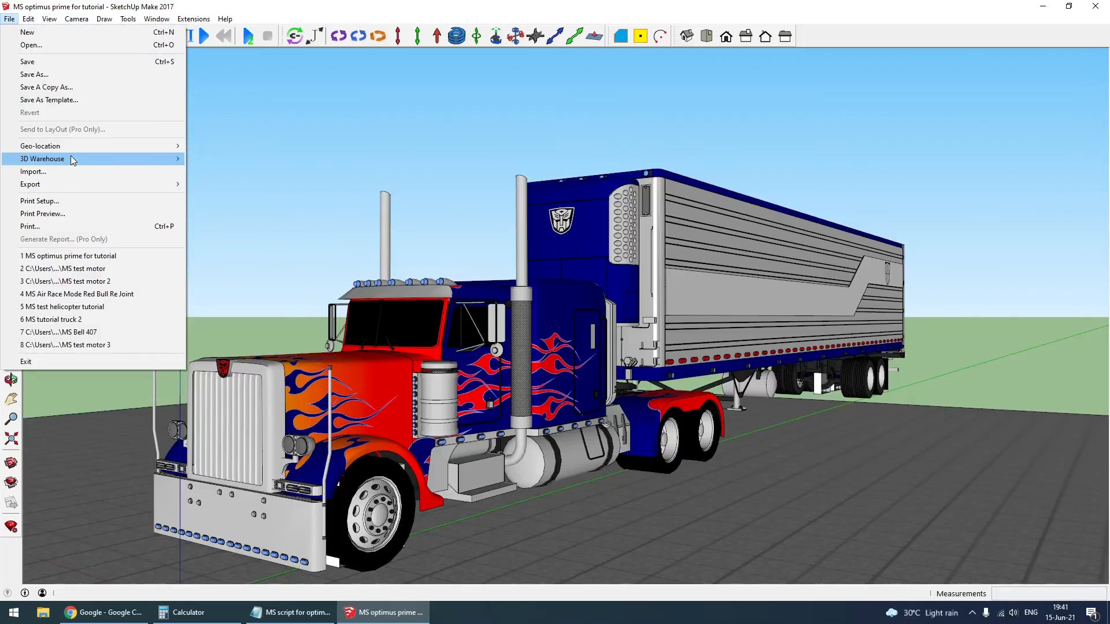
{"action": "mouse_move", "coordinate": [70, 158]}
{"action": "left_click", "coordinate": [235, 172]}
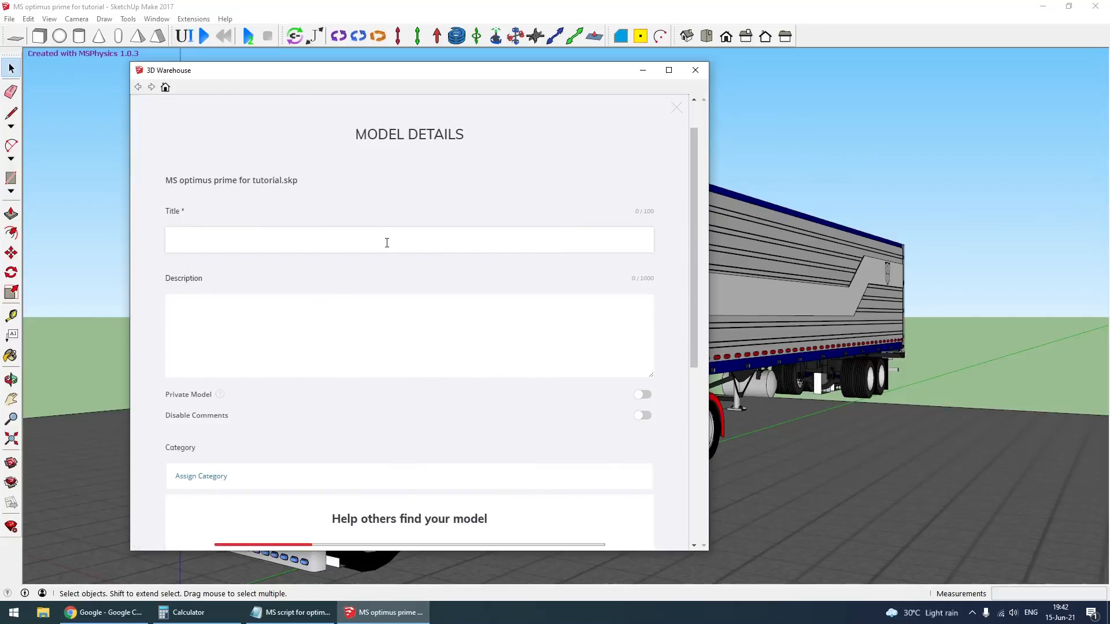
{"action": "left_click", "coordinate": [386, 243]}
{"action": "type", "text": "MSPhysics Truck on Tutorial"}
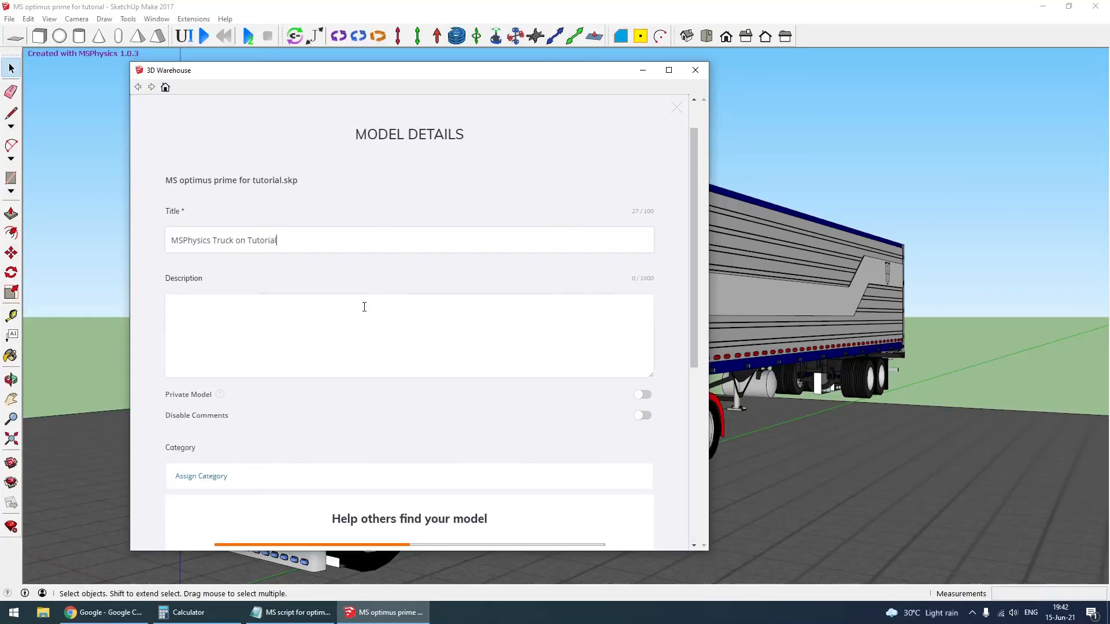
- Enter "MSphysics" in the model's description and open the spelling suggestions for it
{"action": "left_click", "coordinate": [369, 326]}
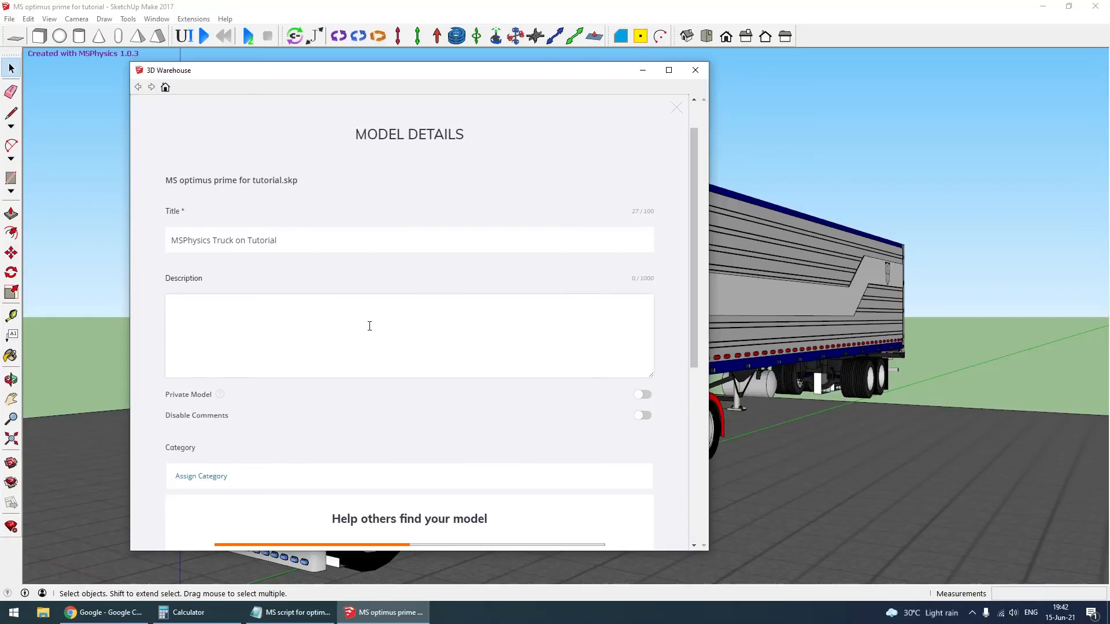
{"action": "type", "text": "MSphysics"}
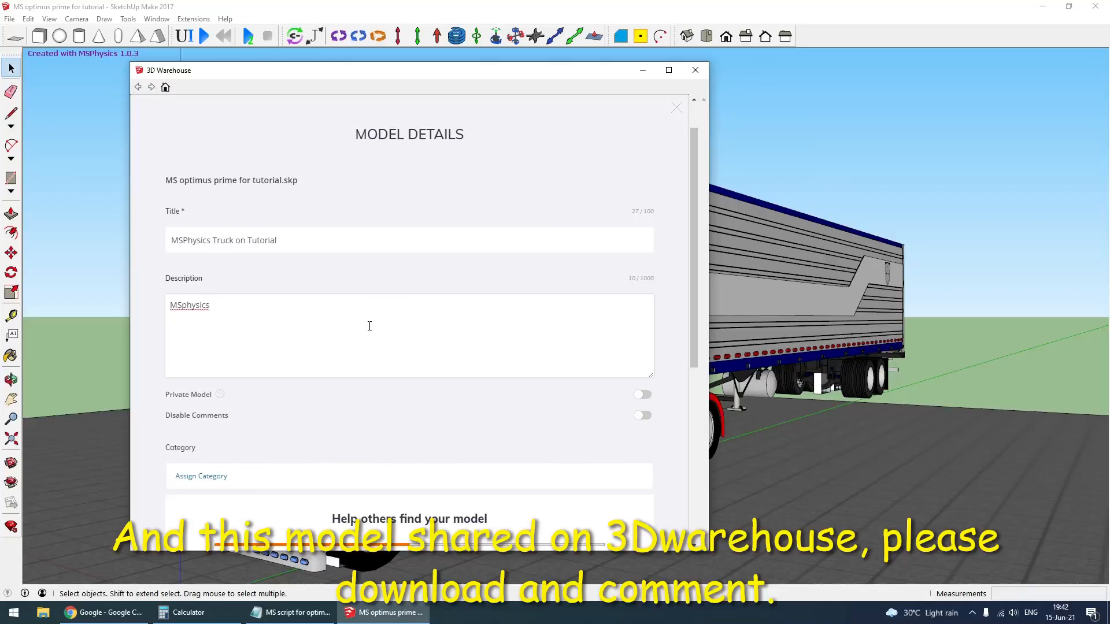
{"action": "right_click", "coordinate": [184, 319]}
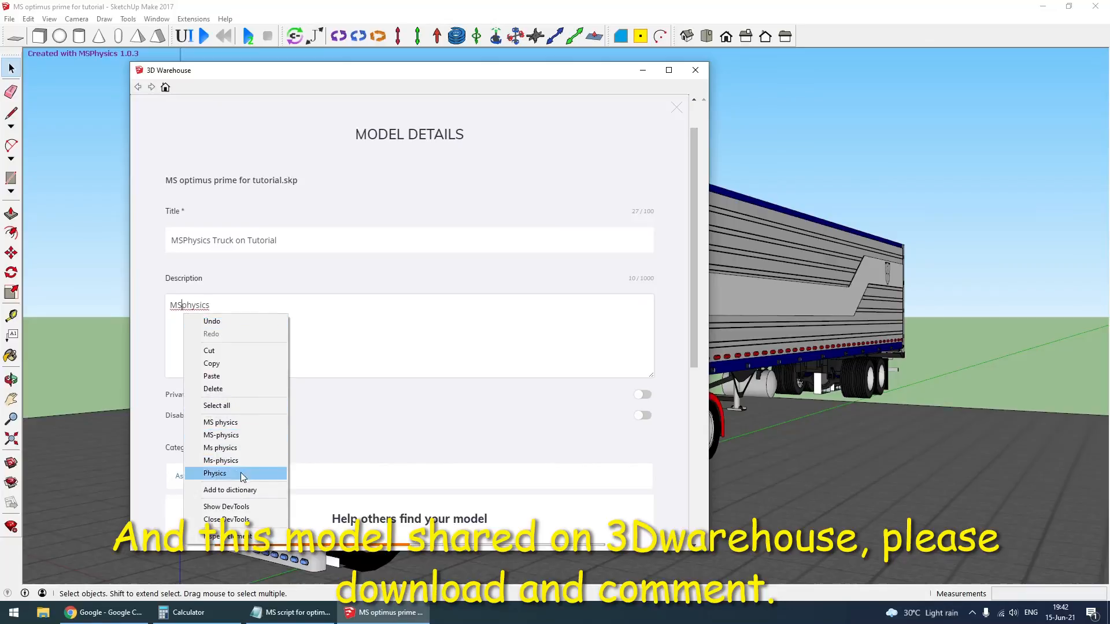